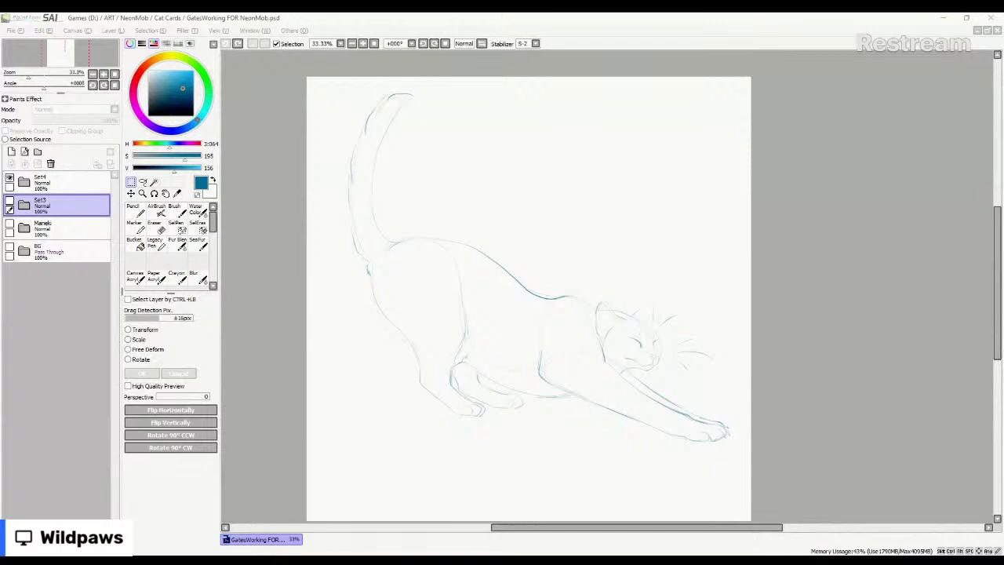
# Inspect the nested layers inside the Set4 group of the stretching cat sketch and collapse the group again.
pyautogui.hotkey('alt', 'Tab')
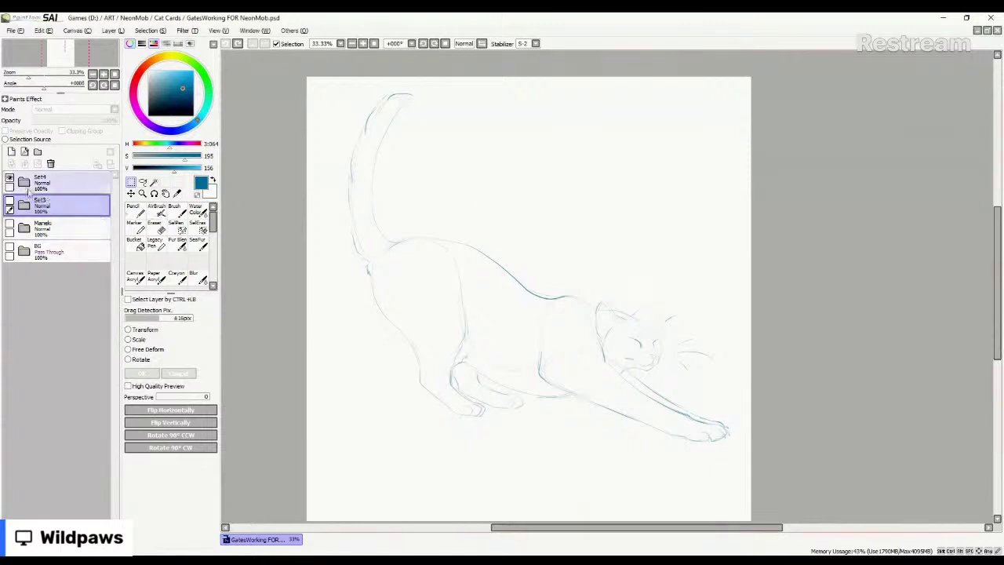
pyautogui.click(26, 185)
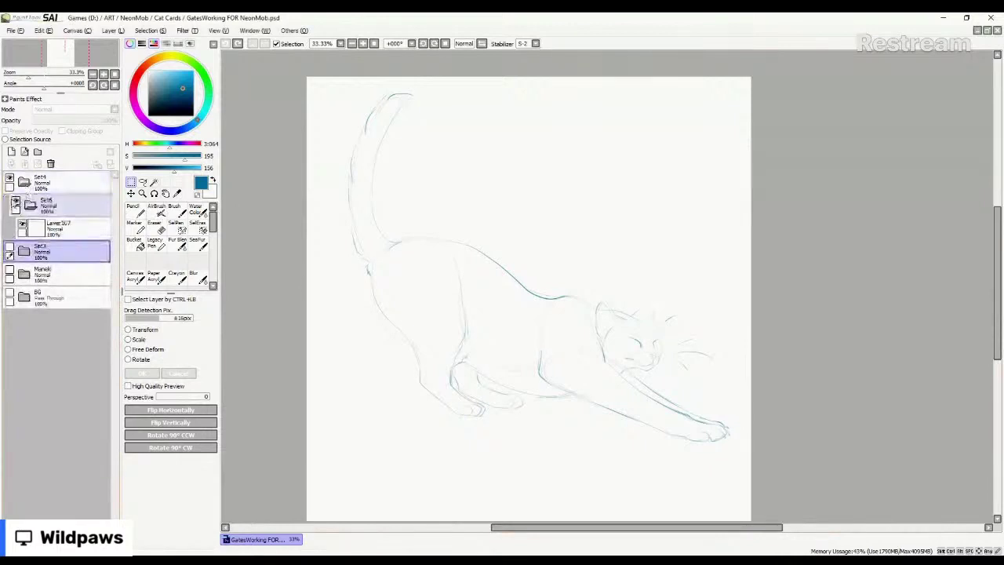
pyautogui.click(26, 200)
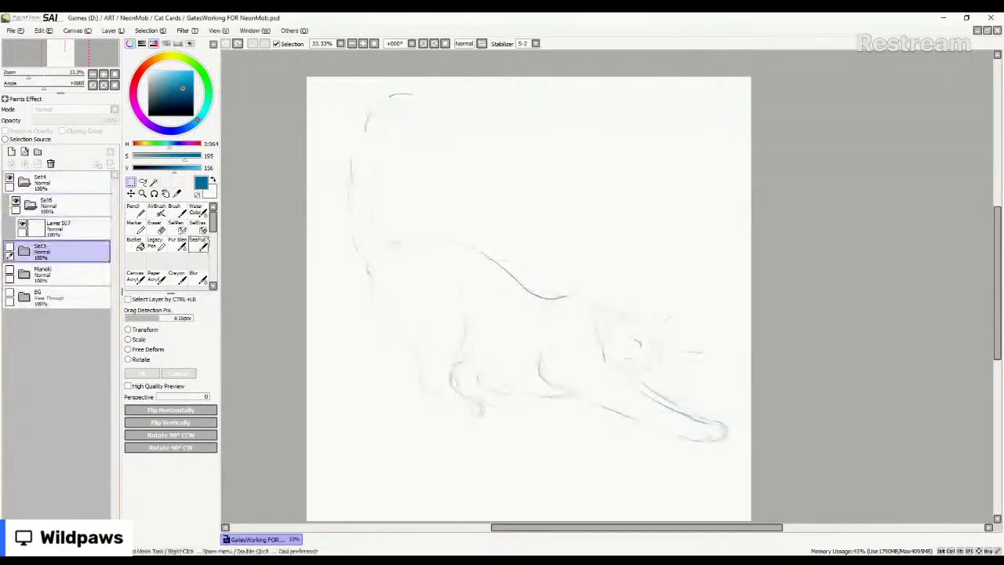
pyautogui.click(25, 183)
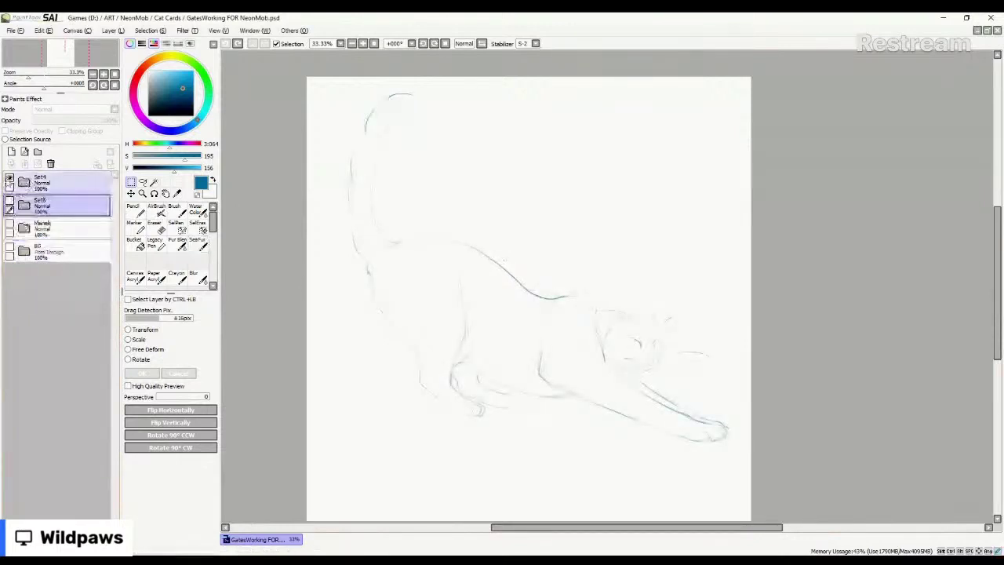
# Swap visibility from the Set4 group to the Maneki group and inspect the layers of the Maneki cat painting, toggling Layer97 off and on.
pyautogui.click(10, 181)
pyautogui.click(10, 226)
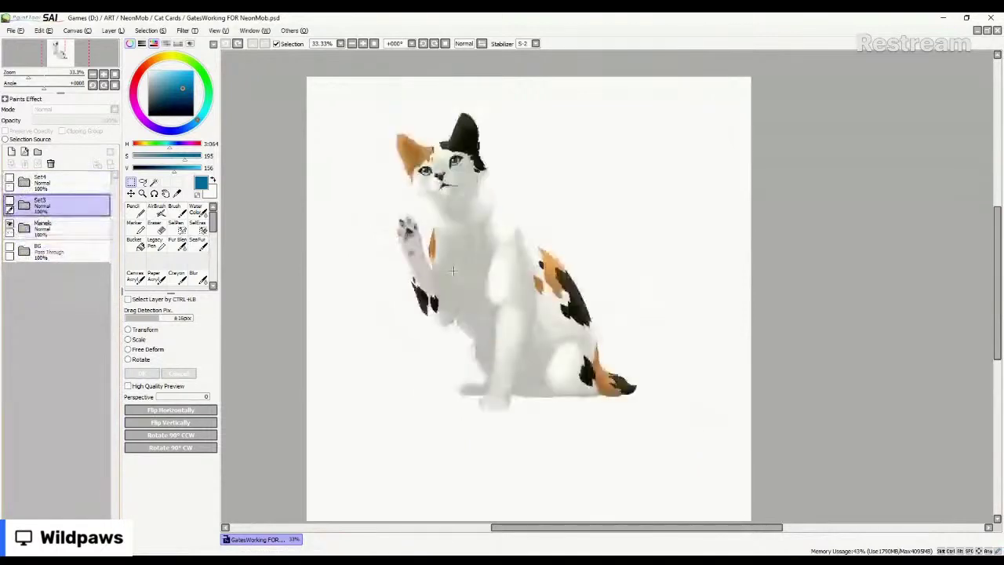
pyautogui.click(24, 227)
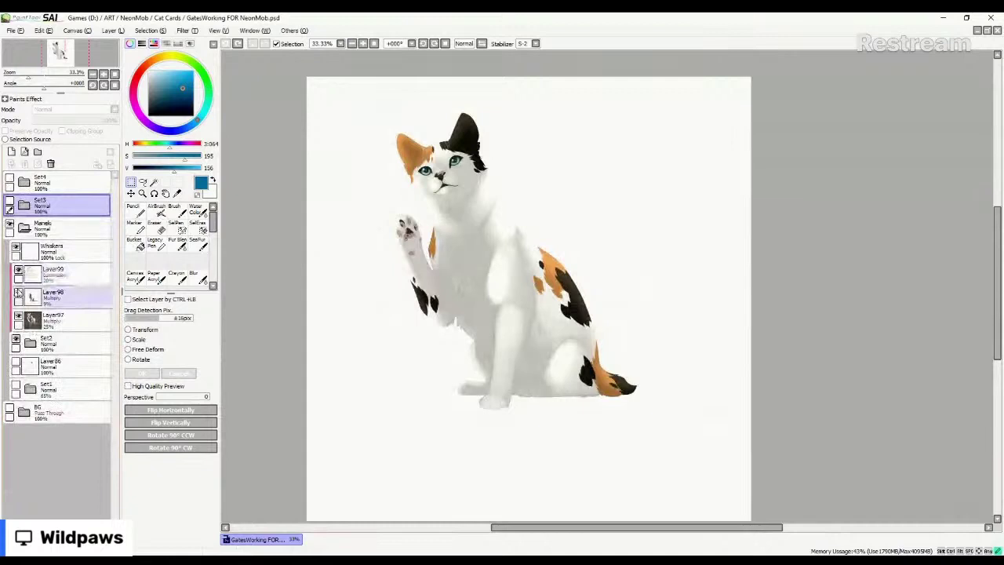
pyautogui.click(17, 317)
pyautogui.click(17, 318)
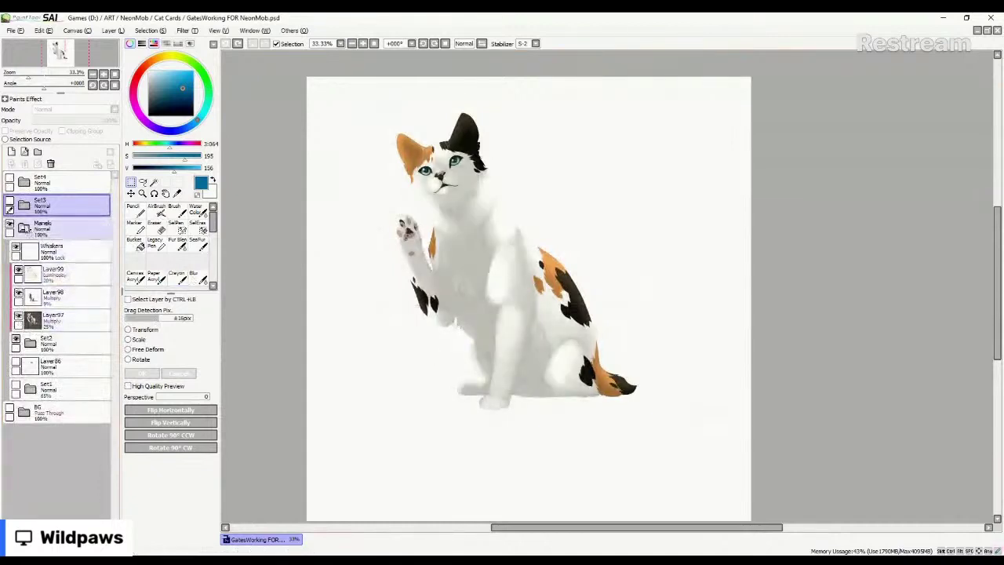
pyautogui.click(26, 228)
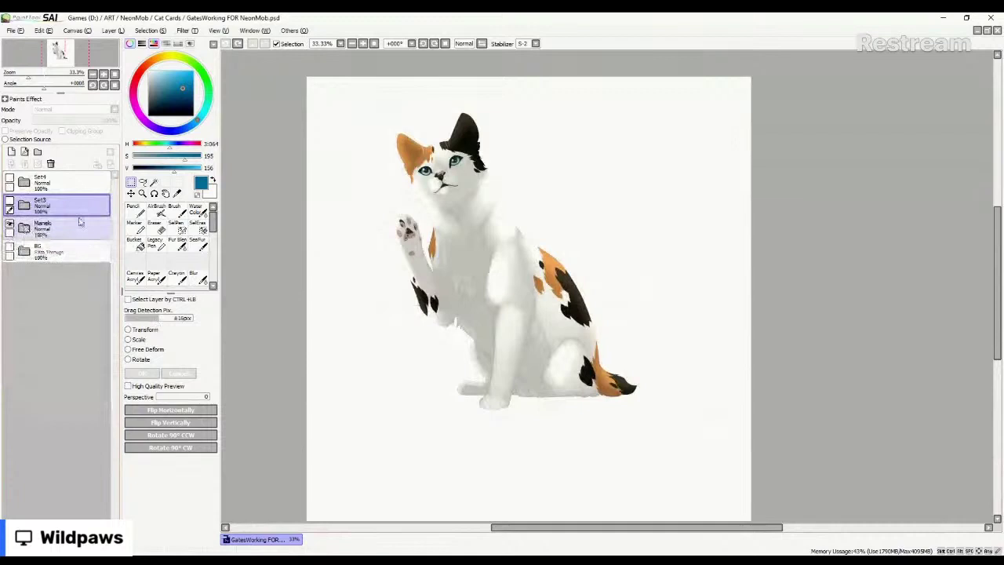
# Hide the Maneki group and briefly show the Set3 group's sitting cat sketch.
pyautogui.click(9, 227)
pyautogui.click(10, 204)
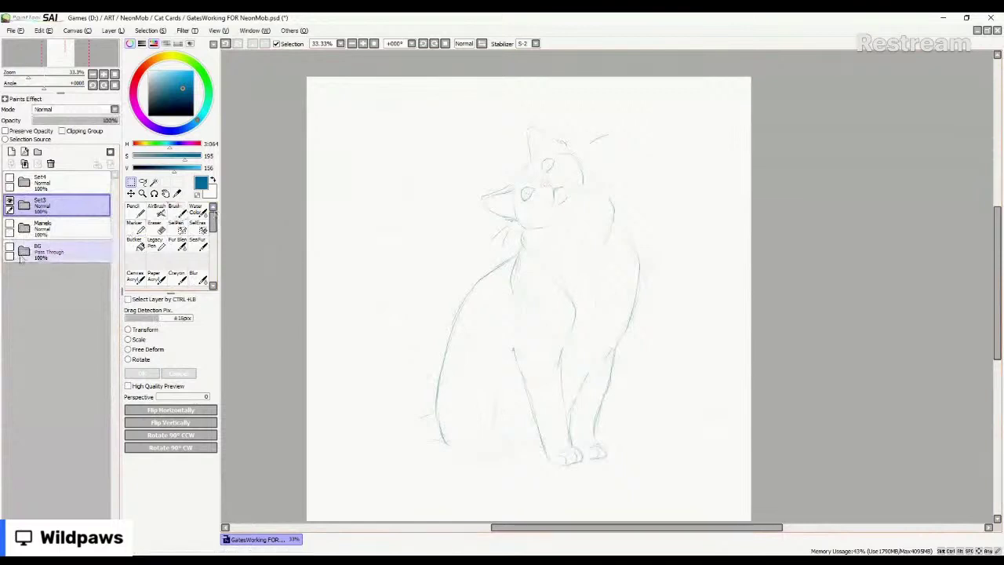
pyautogui.click(9, 205)
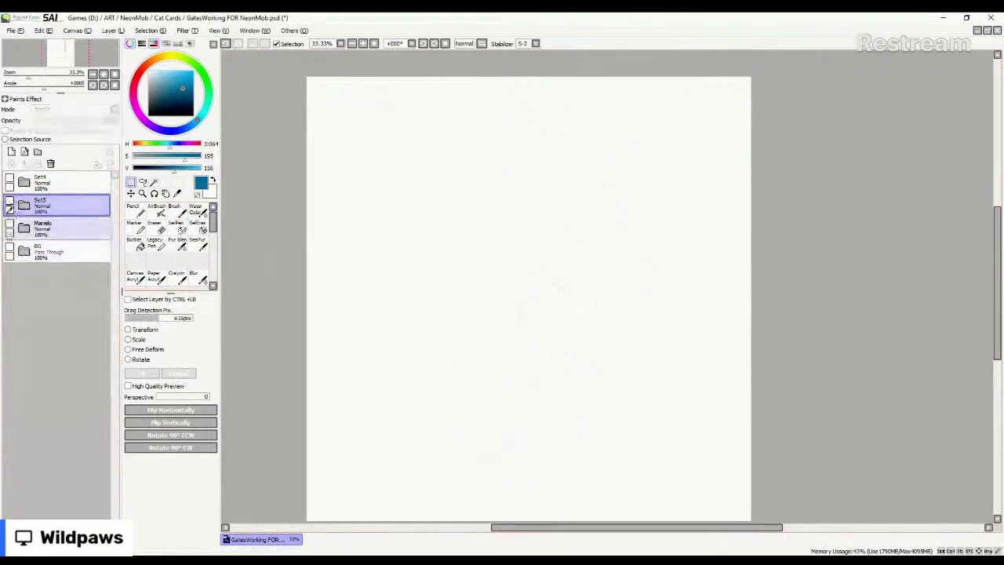
# Preview the BG group's ornamental background with the Maneki group and hide both groups again.
pyautogui.click(9, 249)
pyautogui.click(39, 228)
pyautogui.click(9, 228)
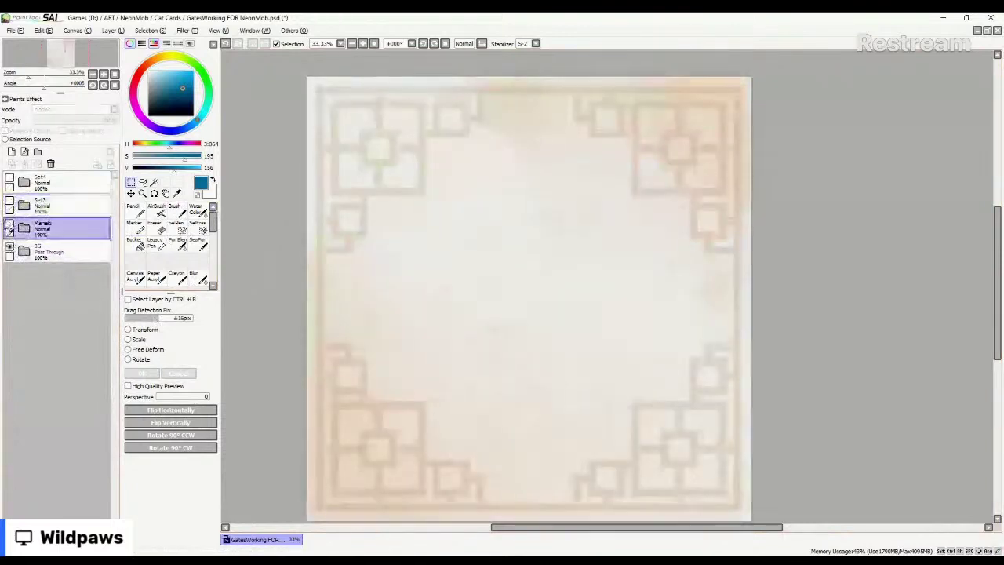
pyautogui.click(9, 228)
pyautogui.click(9, 249)
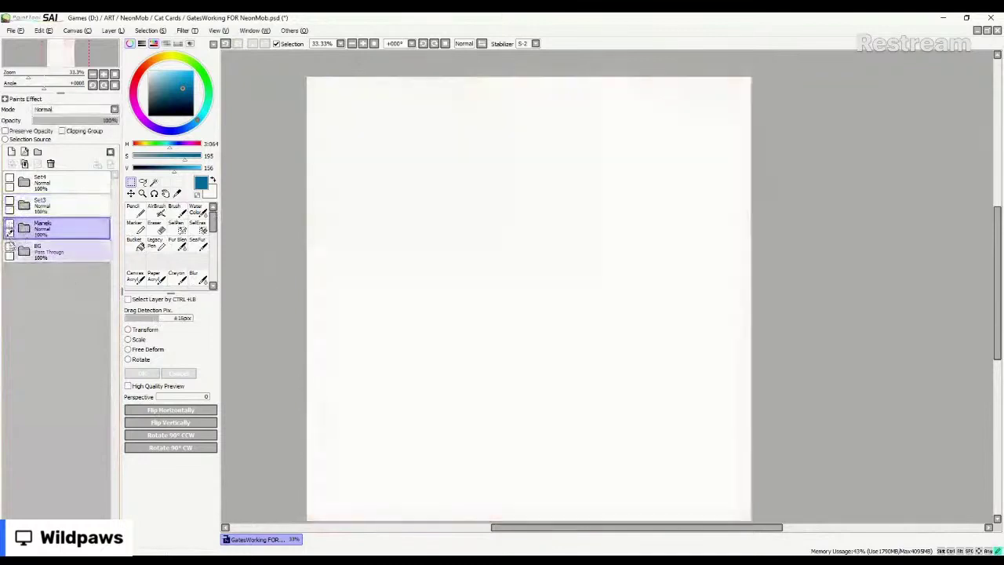
# Show only the Set3 group to view the sitting cat sketch on the canvas.
pyautogui.click(9, 206)
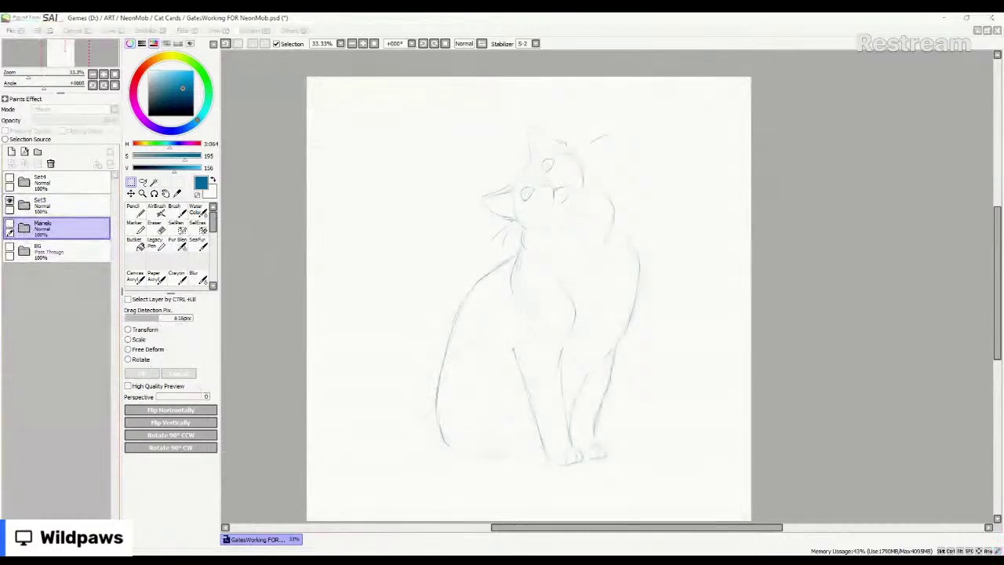
pyautogui.click(444, 442)
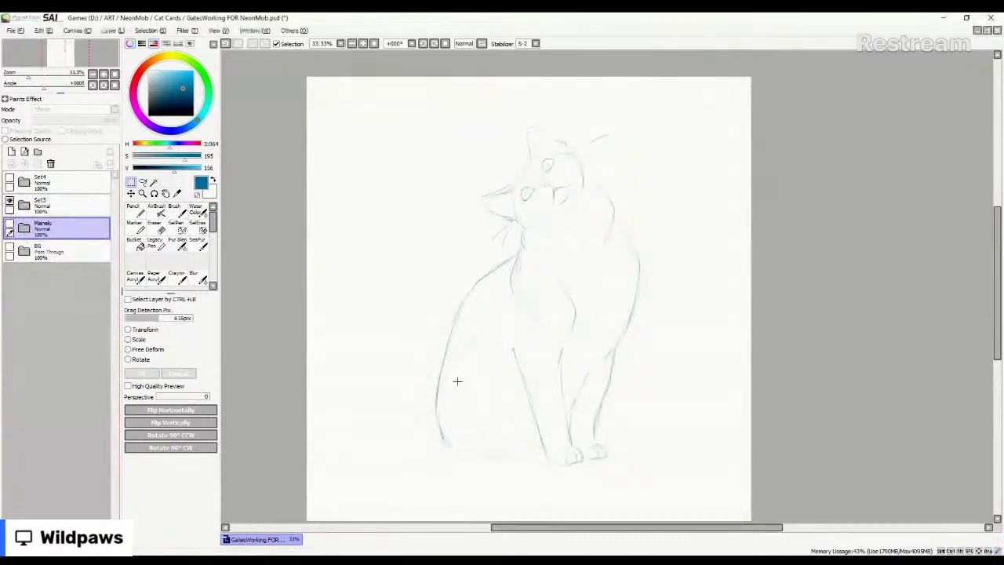
pyautogui.scroll(-1, 373, 337)
pyautogui.scroll(1, 430, 347)
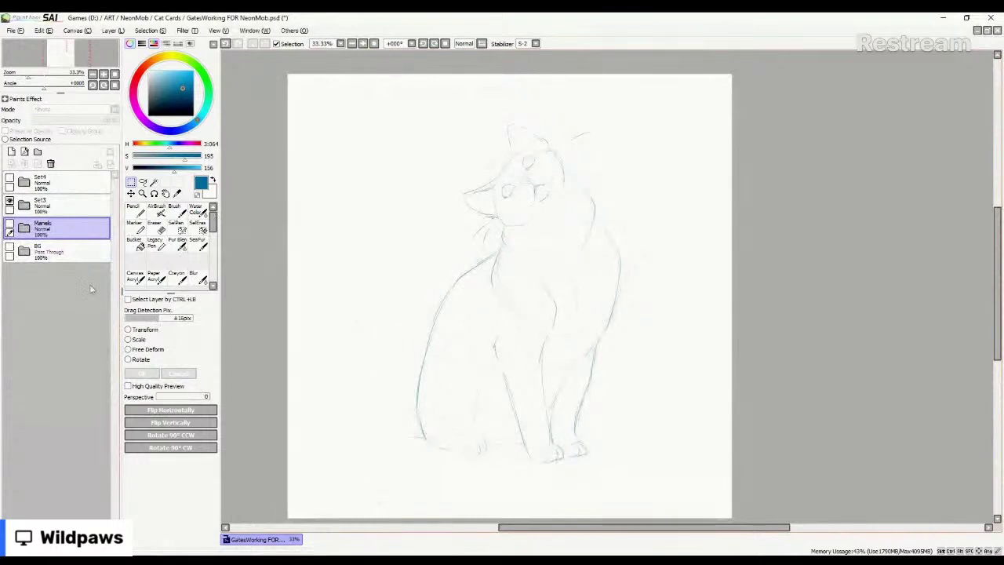
# Preview Layer 104 among the nested sketch layers of Set3, hide it again and collapse the group.
pyautogui.click(22, 204)
pyautogui.click(30, 227)
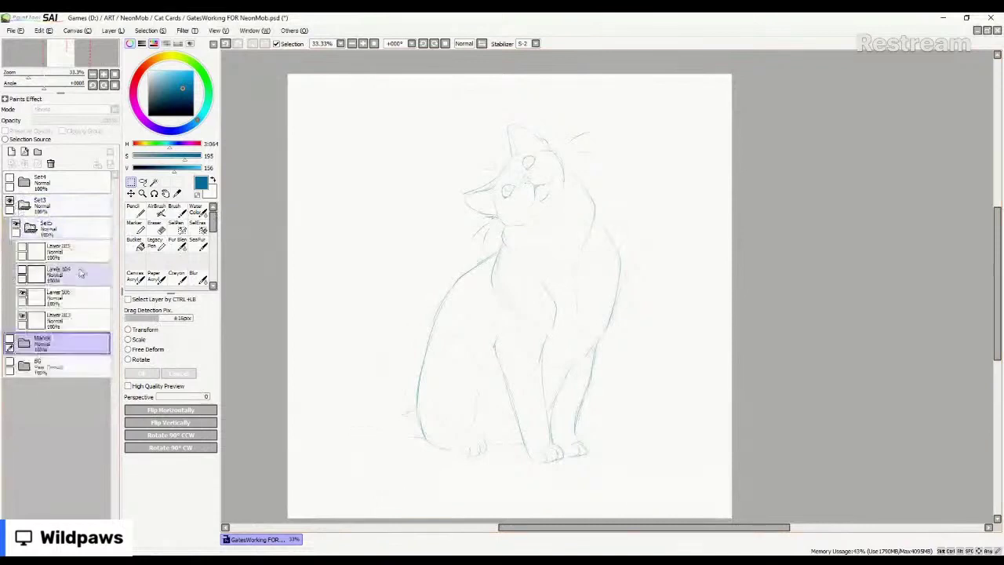
pyautogui.click(22, 272)
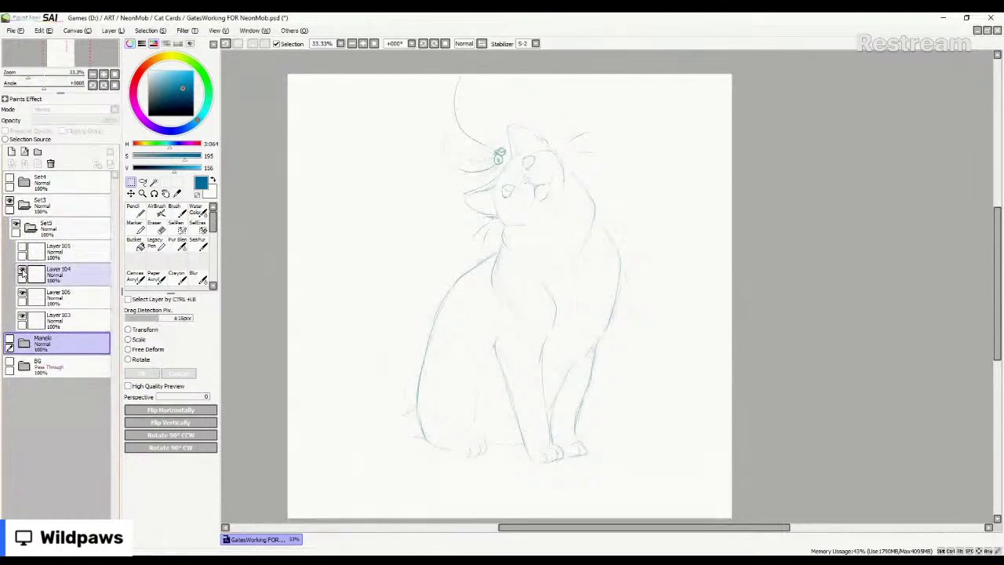
pyautogui.click(22, 273)
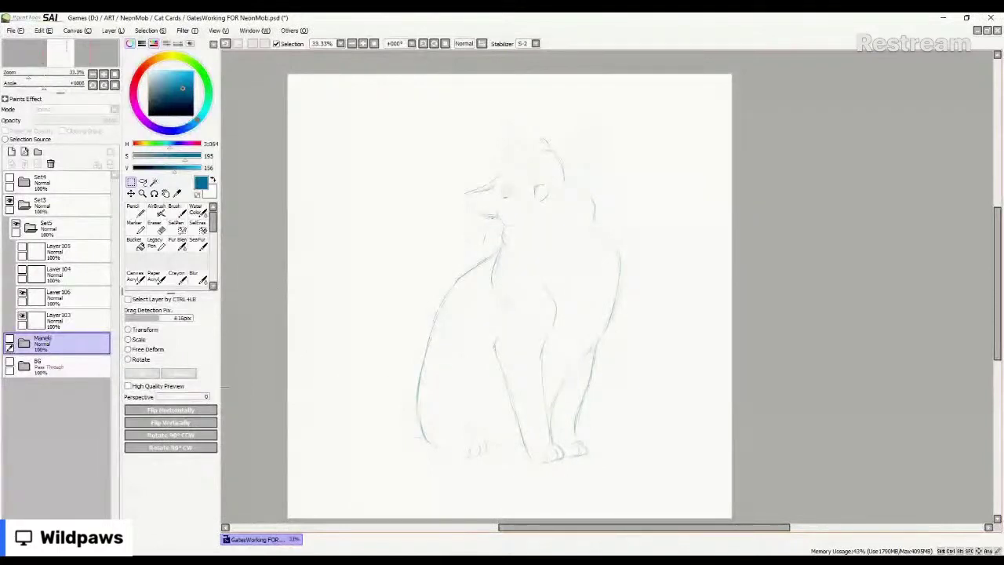
pyautogui.click(25, 206)
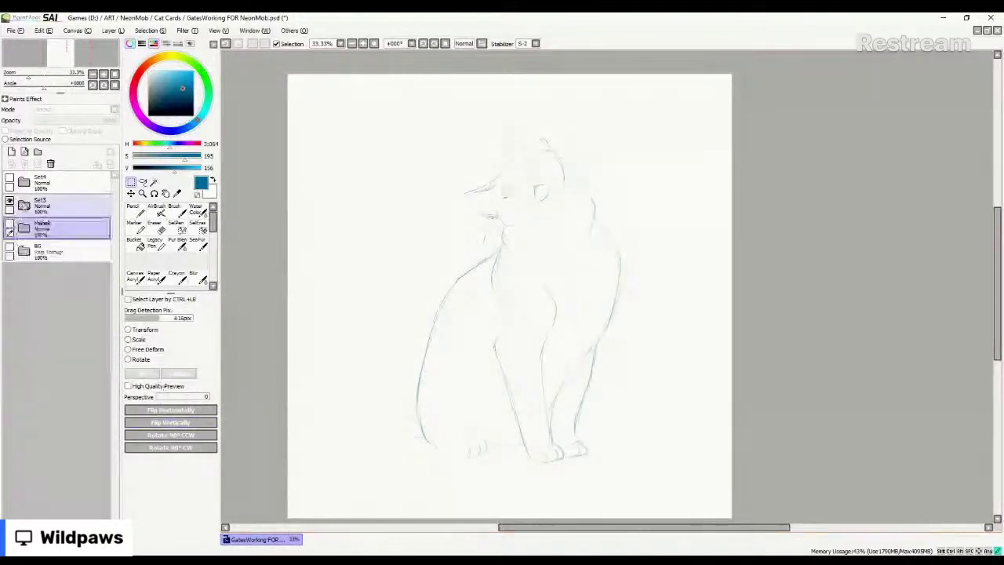
# Hide Set3, show and expand the Maneki group, and toggle its nested Set1 group on and off.
pyautogui.click(10, 201)
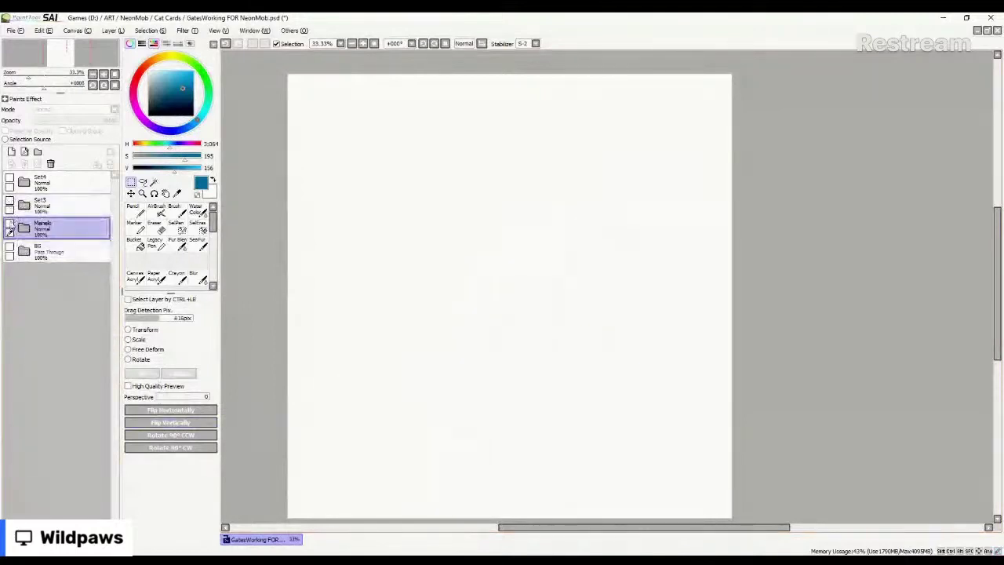
pyautogui.click(10, 227)
pyautogui.click(24, 227)
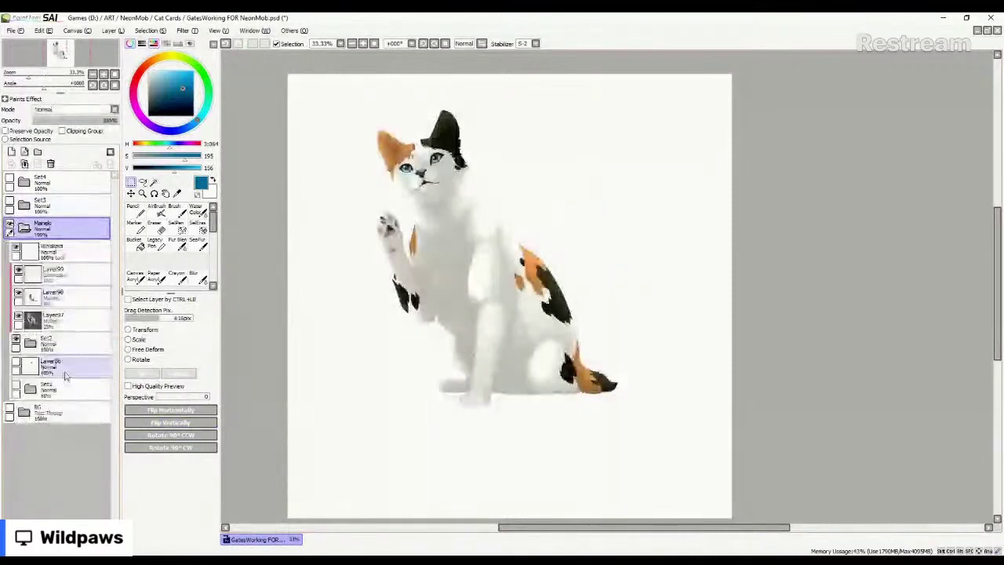
pyautogui.click(16, 388)
pyautogui.click(16, 388)
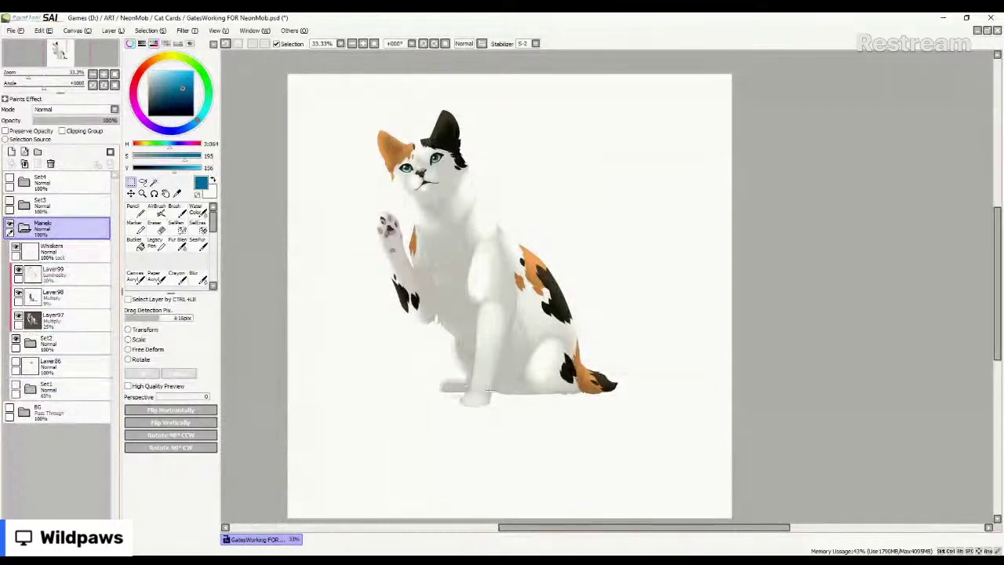
# Examine the painted Maneki calico cat up close and collapse its layer group.
pyautogui.scroll(1, 468, 269)
pyautogui.scroll(-1, 468, 269)
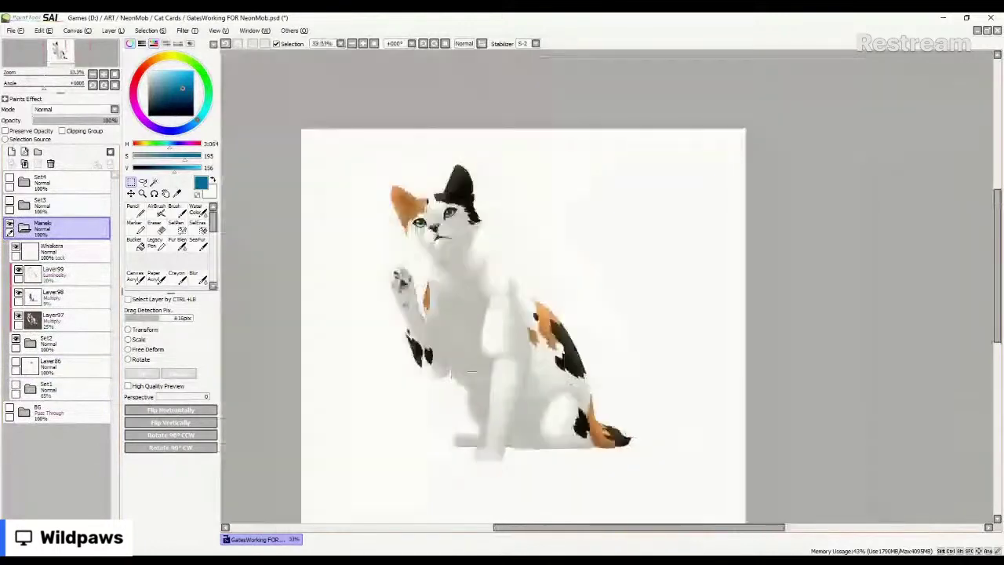
pyautogui.scroll(1, 473, 239)
pyautogui.scroll(-1, 473, 239)
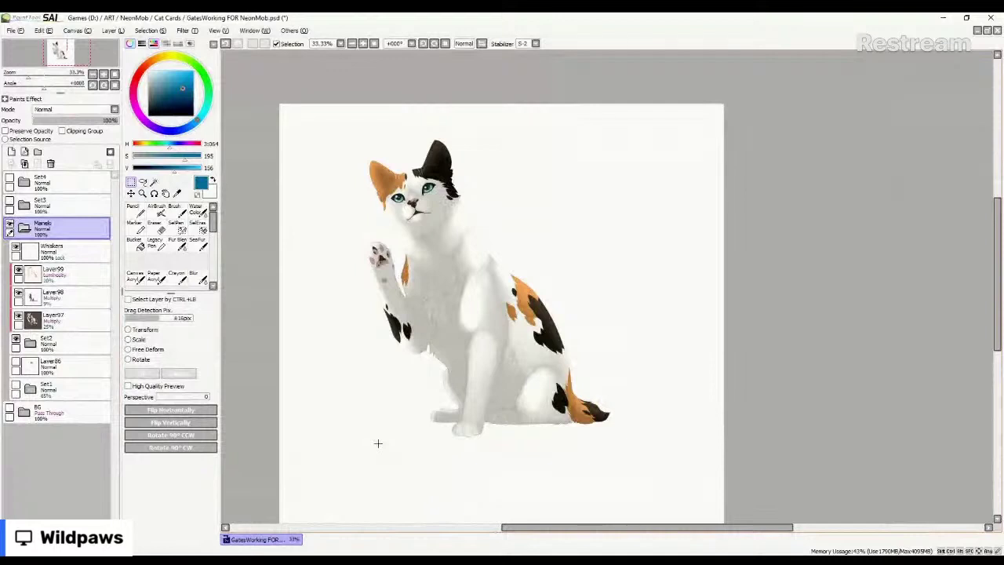
pyautogui.scroll(1, 383, 316)
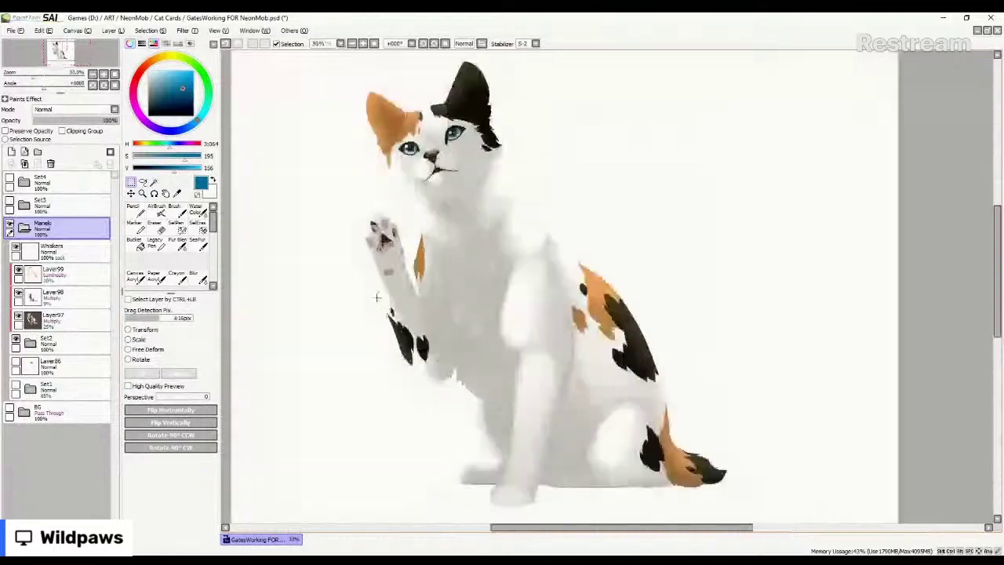
pyautogui.click(25, 228)
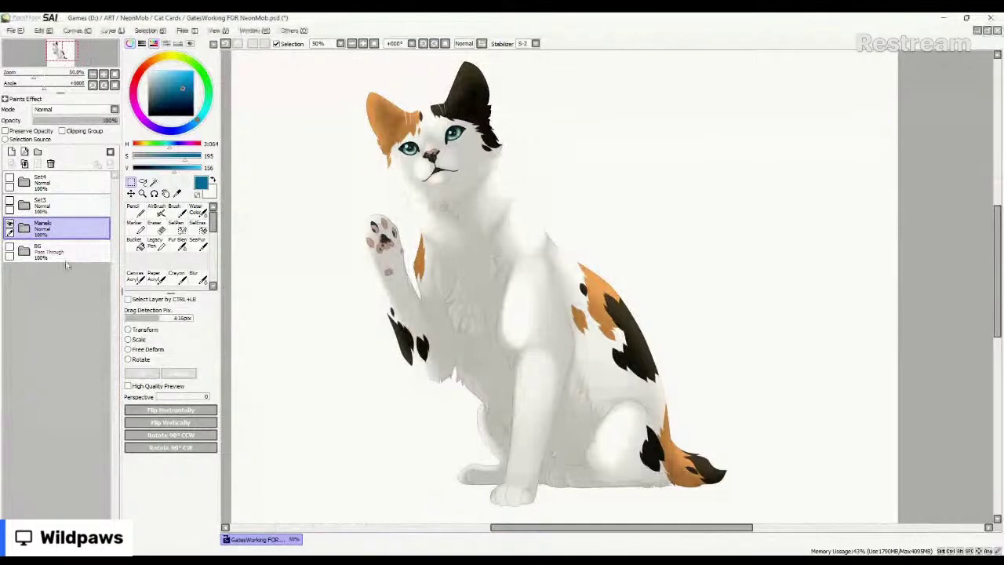
# Hide the Maneki group and display the whole Set3 sitting cat sketch in its place.
pyautogui.click(10, 227)
pyautogui.click(10, 204)
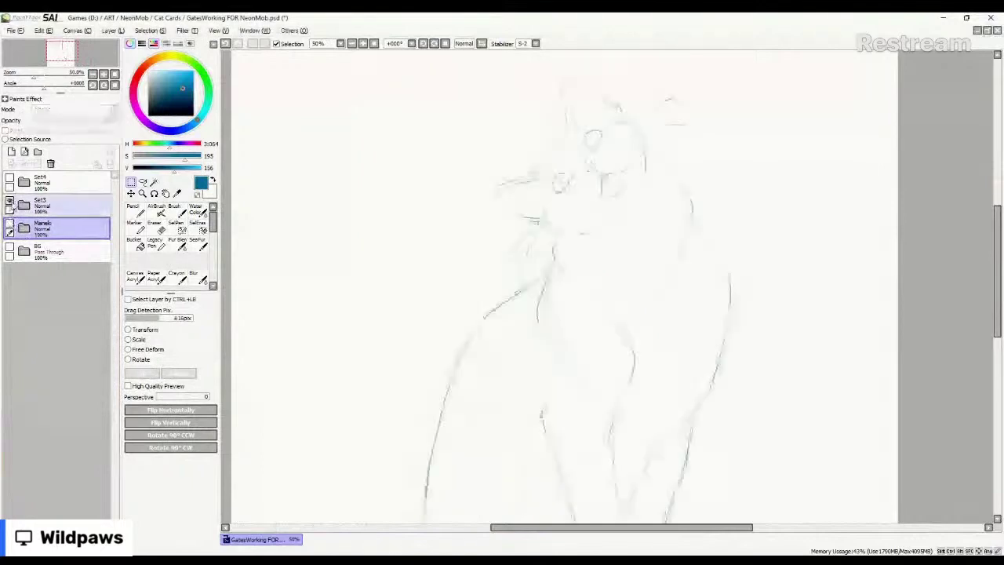
pyautogui.scroll(-1, 384, 218)
pyautogui.scroll(1, 383, 217)
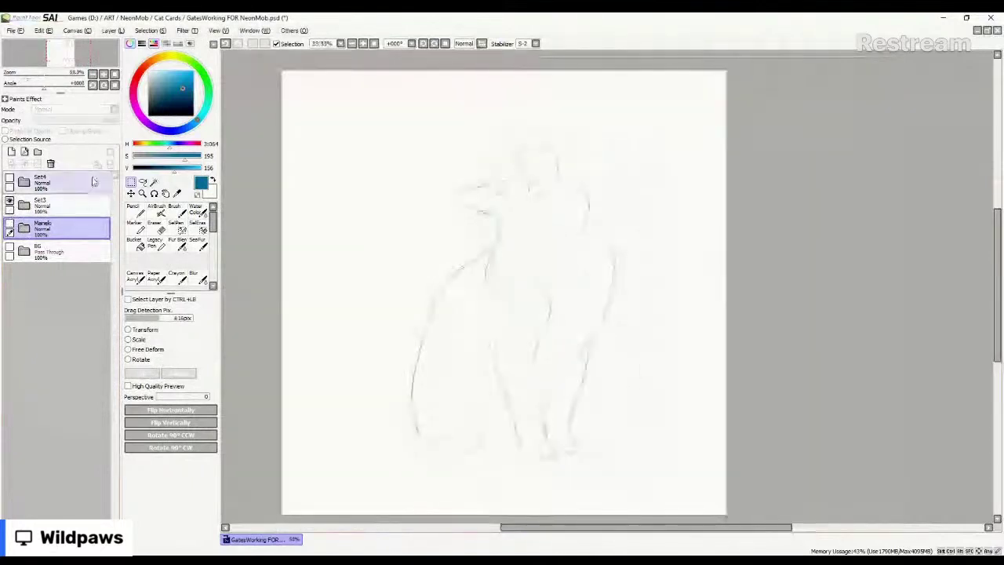
# Overlay the Set4 sketch on Set3 for comparison, and leave only Set4 visible to examine the stretching cat.
pyautogui.click(9, 182)
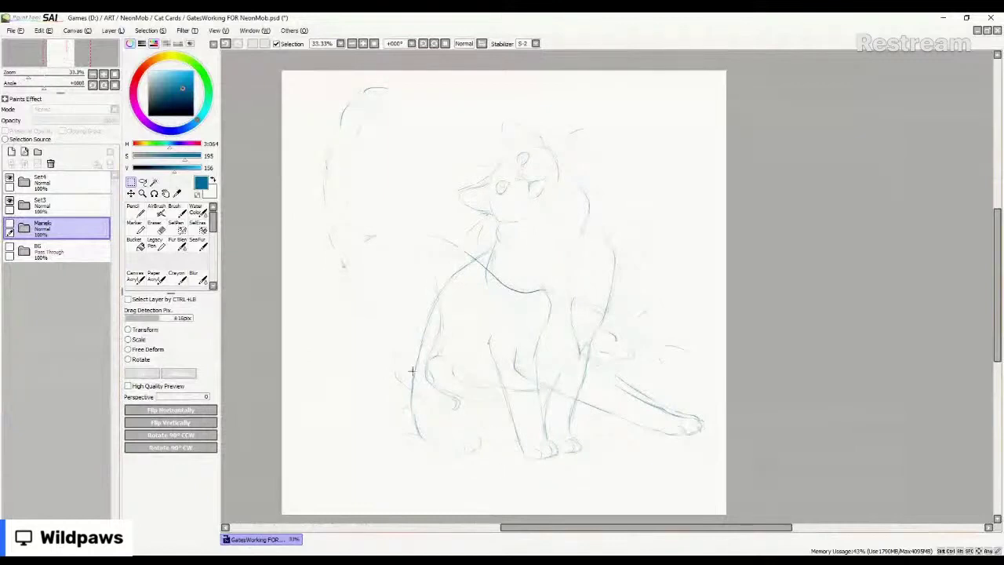
pyautogui.click(10, 179)
pyautogui.click(9, 202)
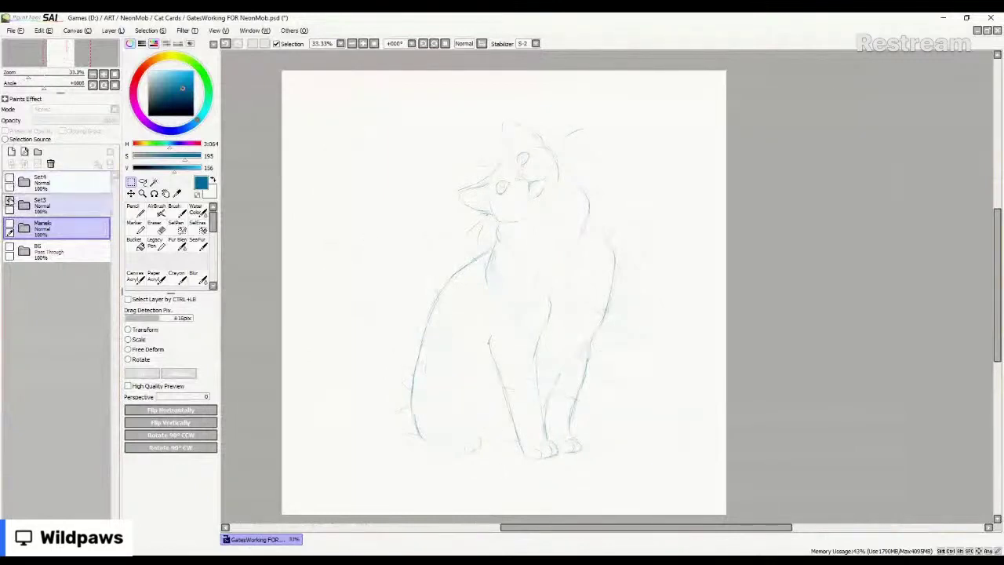
pyautogui.click(9, 202)
pyautogui.click(9, 179)
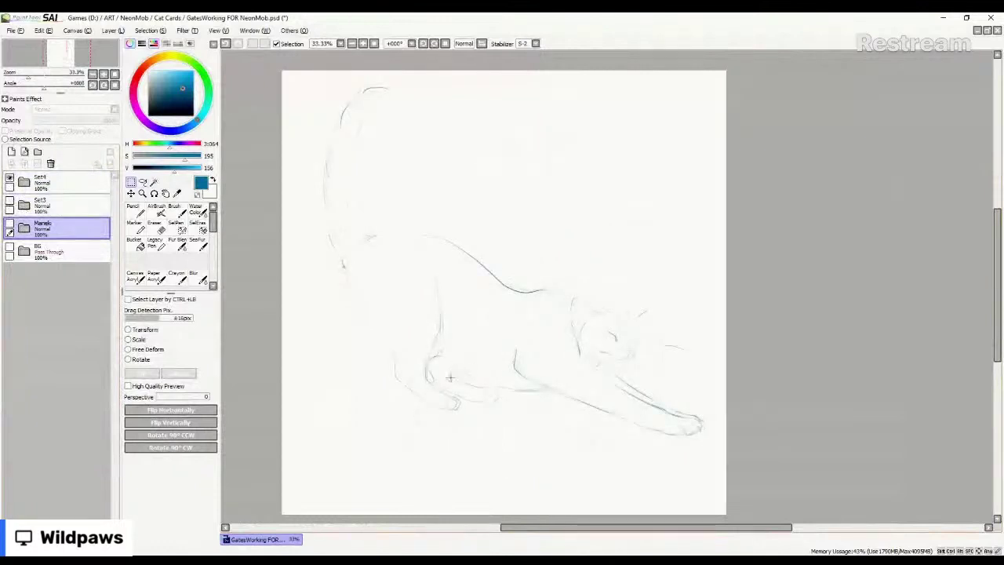
pyautogui.scroll(1, 448, 275)
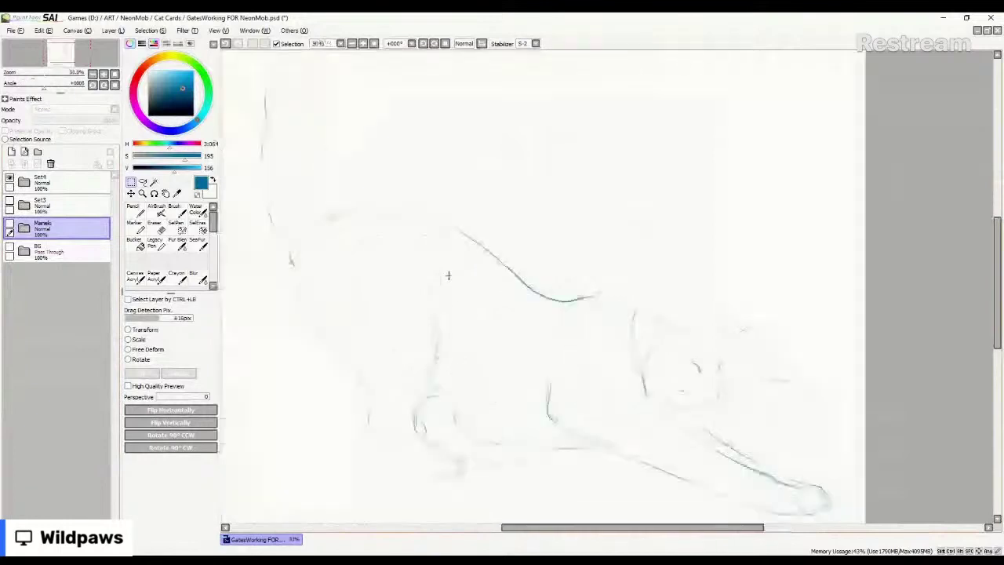
pyautogui.scroll(-1, 437, 287)
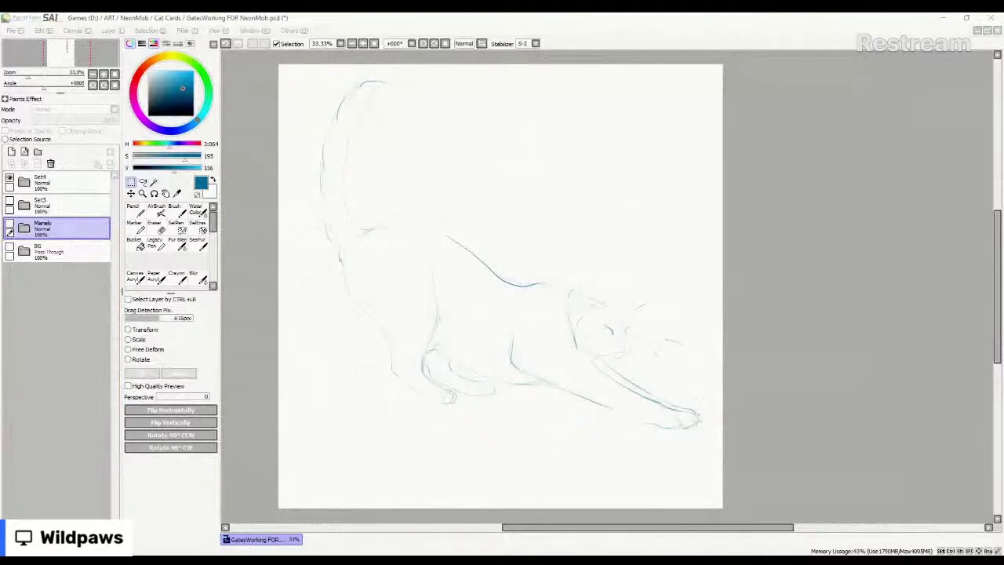
pyautogui.click(569, 388)
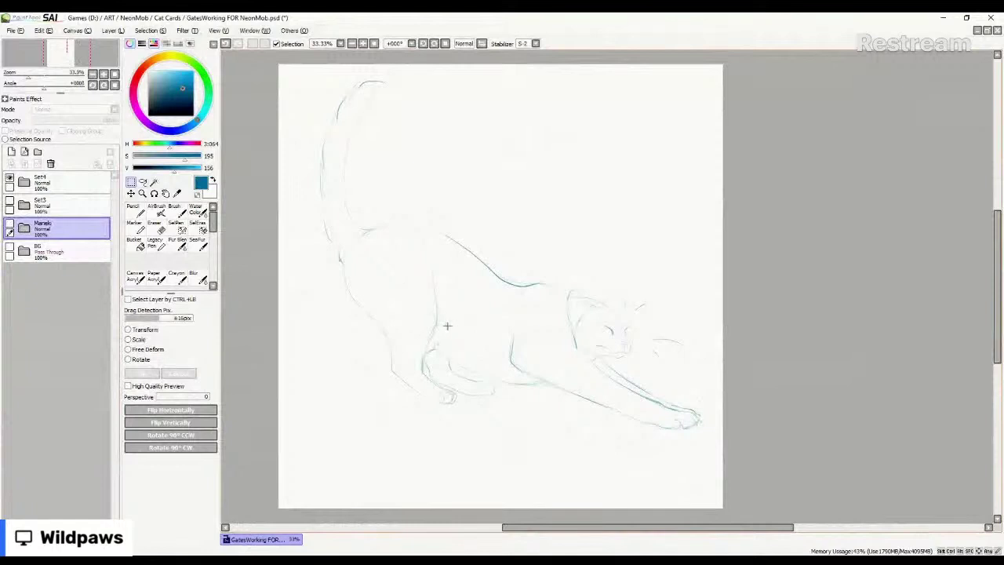
# Hide the Set4 group and make the Set3 group visible.
pyautogui.click(11, 180)
pyautogui.click(9, 203)
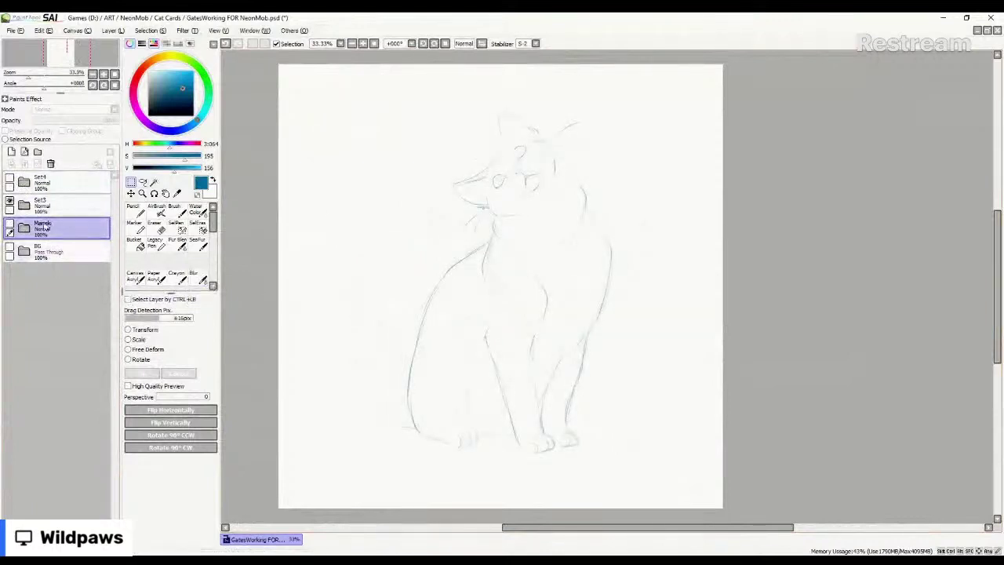
# Expand the Set3 group, show Layer 105 and examine the sitting cat's head and ears up close.
pyautogui.click(23, 204)
pyautogui.click(22, 251)
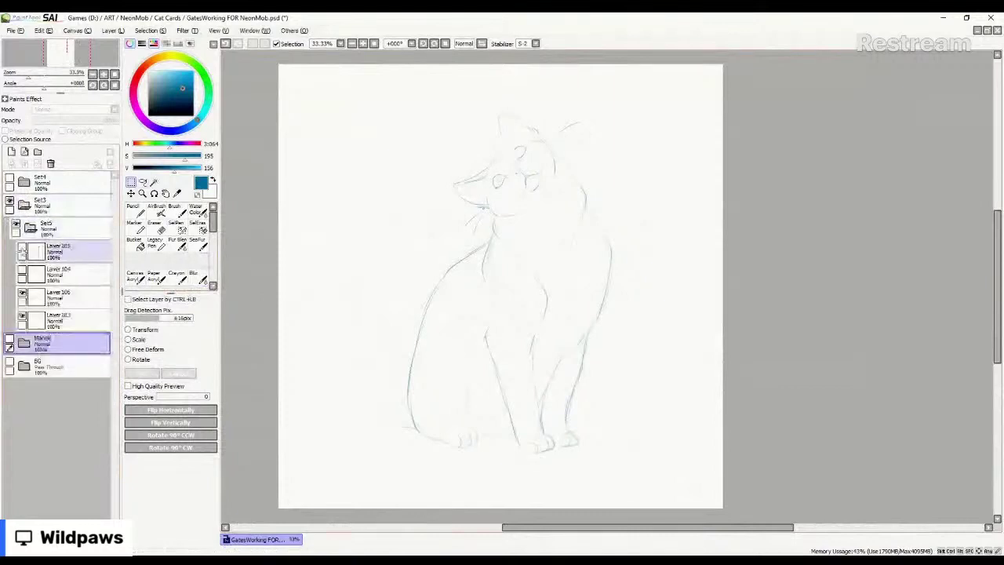
pyautogui.scroll(3, 509, 132)
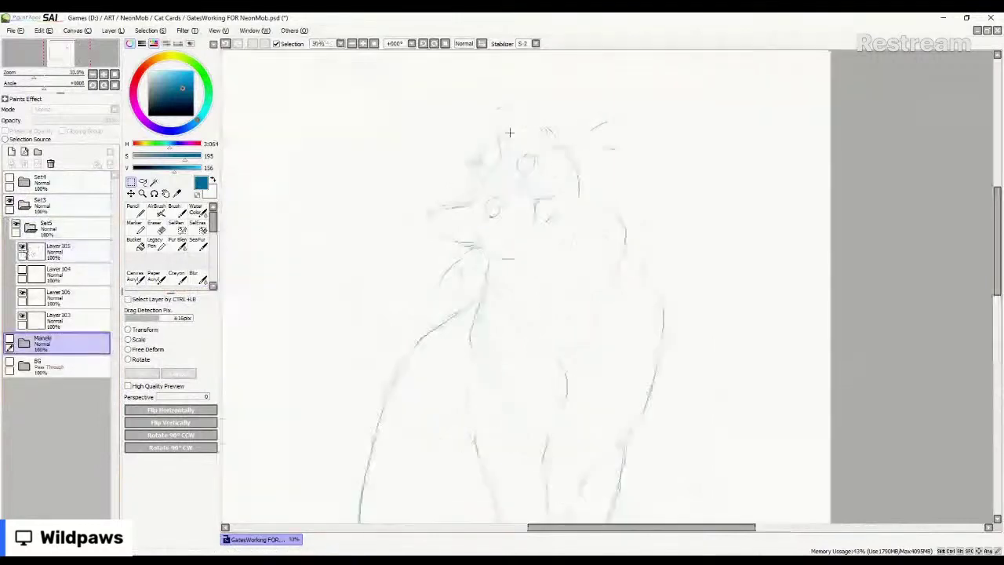
pyautogui.scroll(-2, 435, 186)
pyautogui.scroll(2, 434, 185)
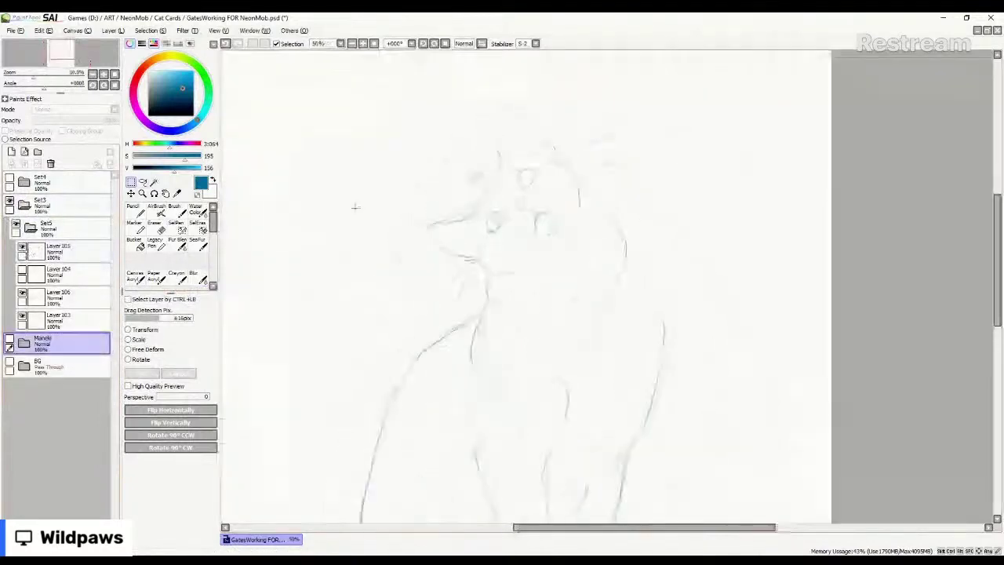
# Show Layer 104 to compare its head details on the sitting cat sketch, and leave Layers 104 and 105 hidden.
pyautogui.scroll(-2, 471, 201)
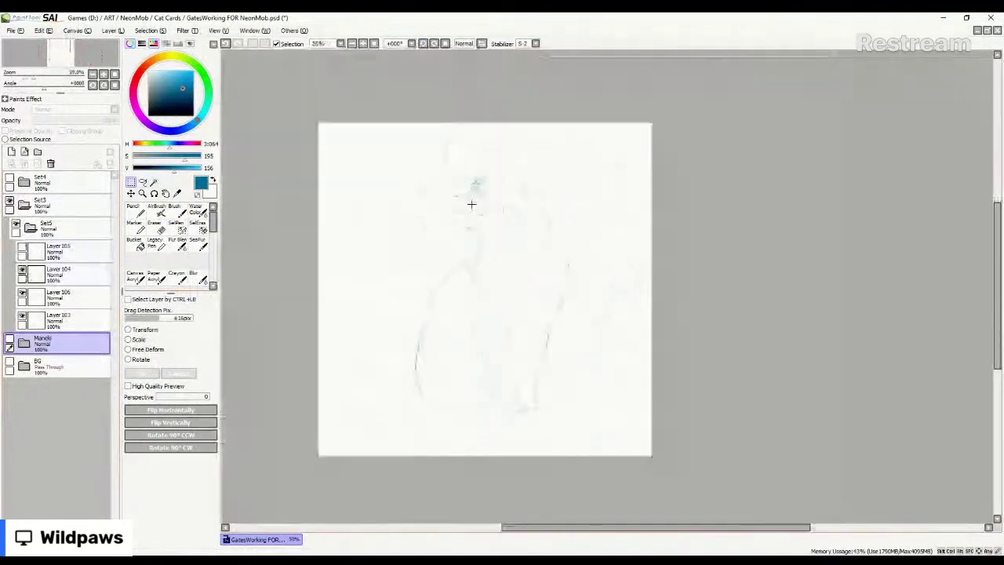
pyautogui.scroll(1, 459, 258)
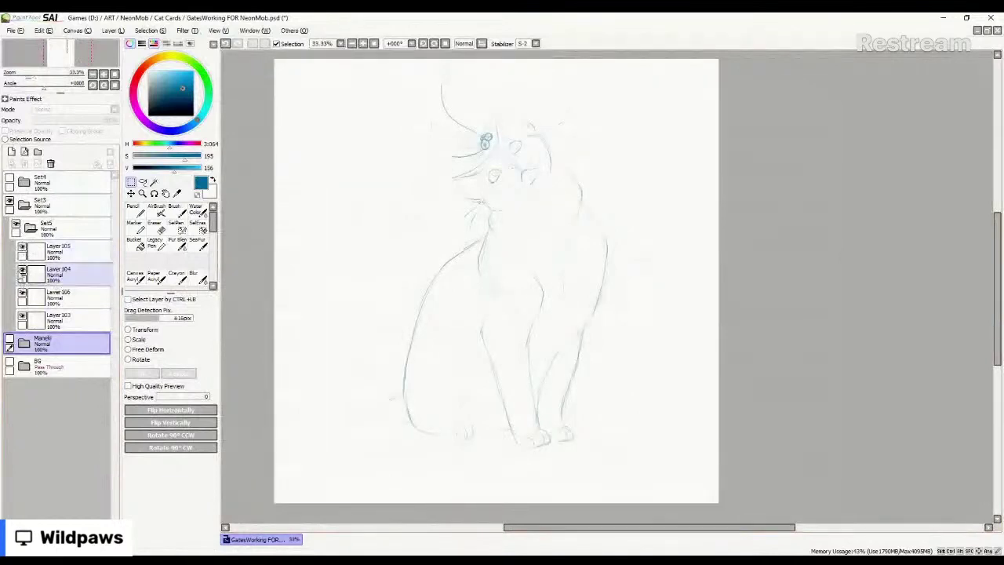
pyautogui.click(22, 273)
pyautogui.click(22, 273)
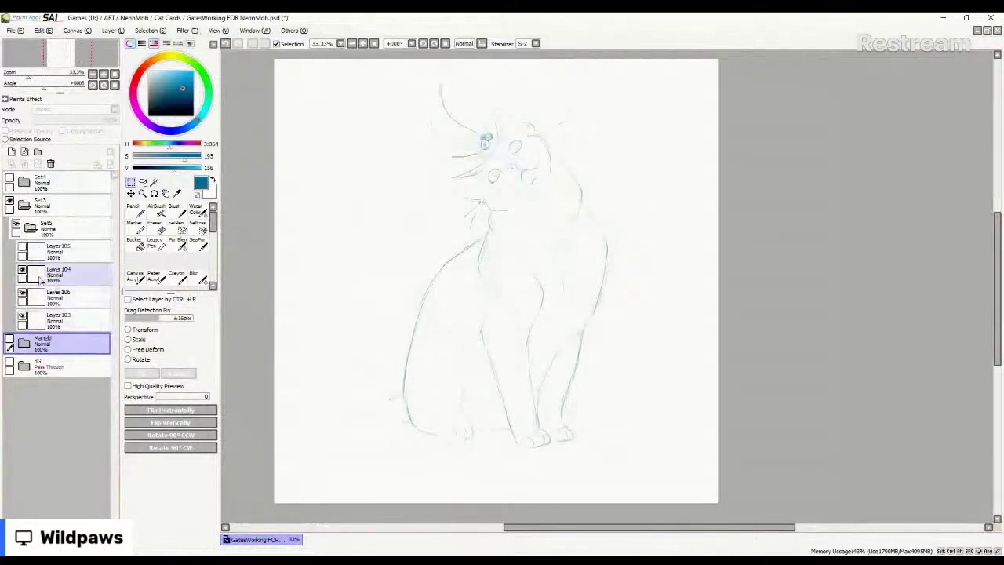
pyautogui.click(22, 273)
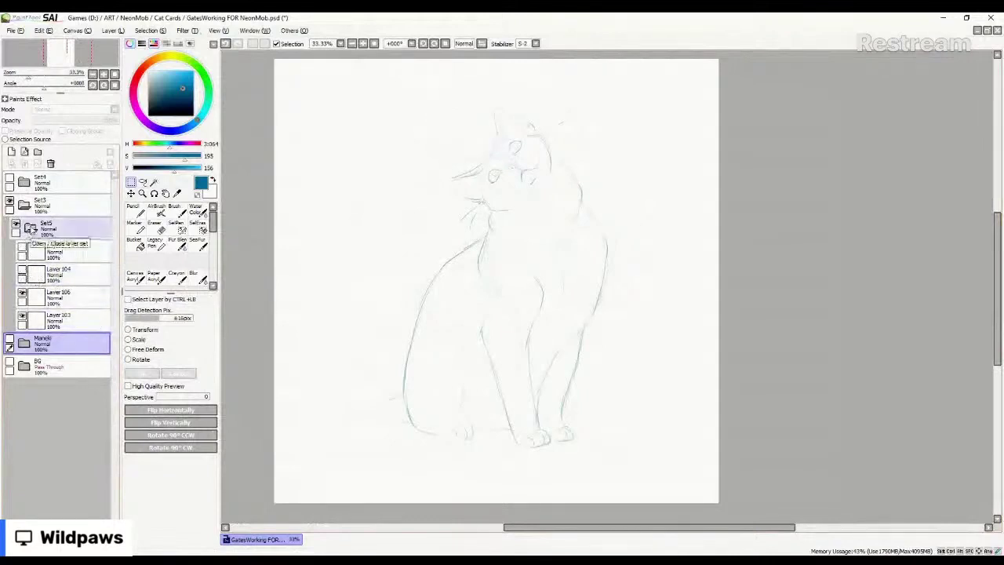
# Collapse the Set3 group and display the Set4 stretching cat sketch in its place.
pyautogui.click(30, 227)
pyautogui.click(24, 205)
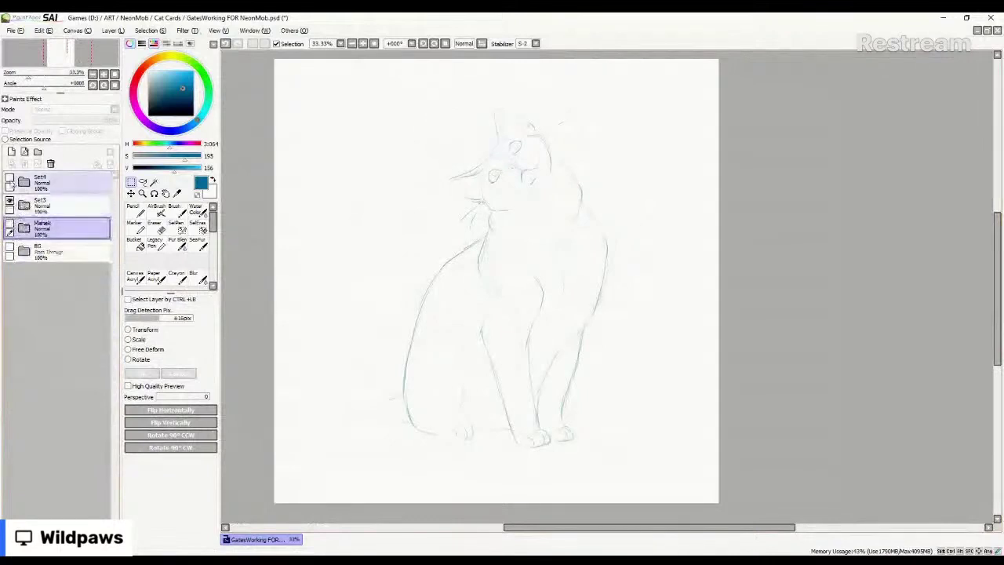
pyautogui.click(10, 179)
pyautogui.click(9, 204)
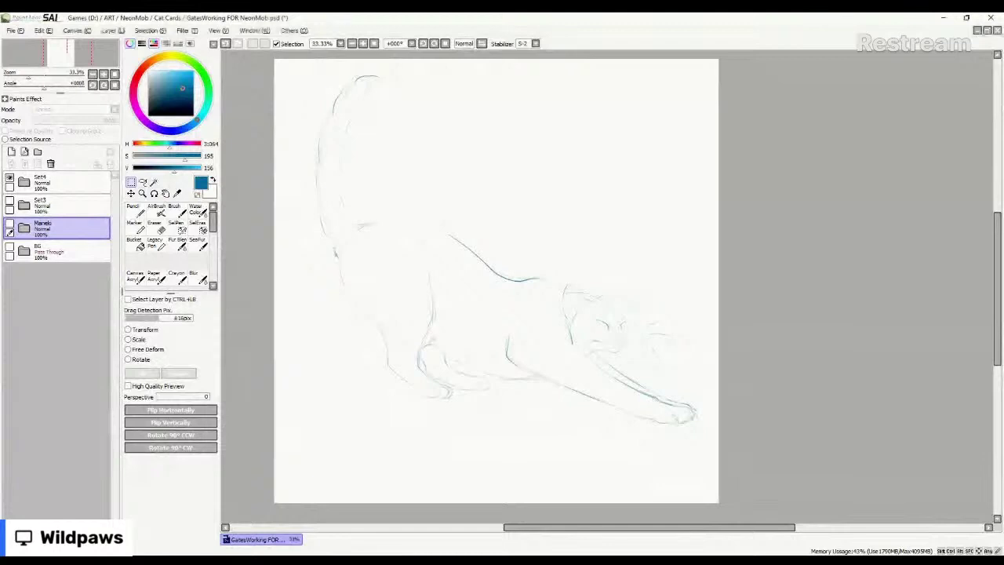
# Create a new layer group above Set4 and paste the gray tuxedo Meeko card image into it.
pyautogui.click(47, 180)
pyautogui.click(38, 153)
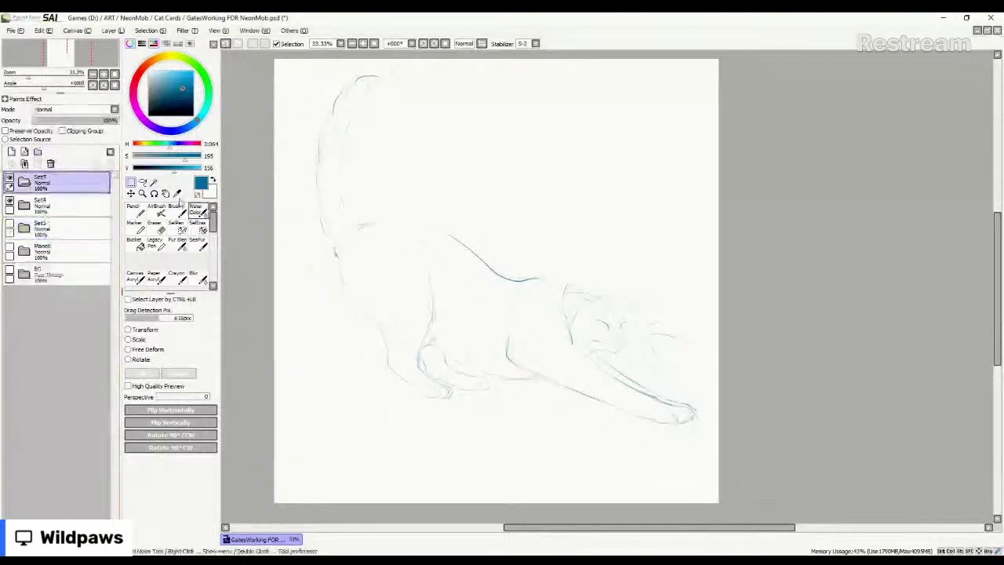
pyautogui.hotkey('ctrl', 'v')
pyautogui.hotkey('ctrl', 'v')
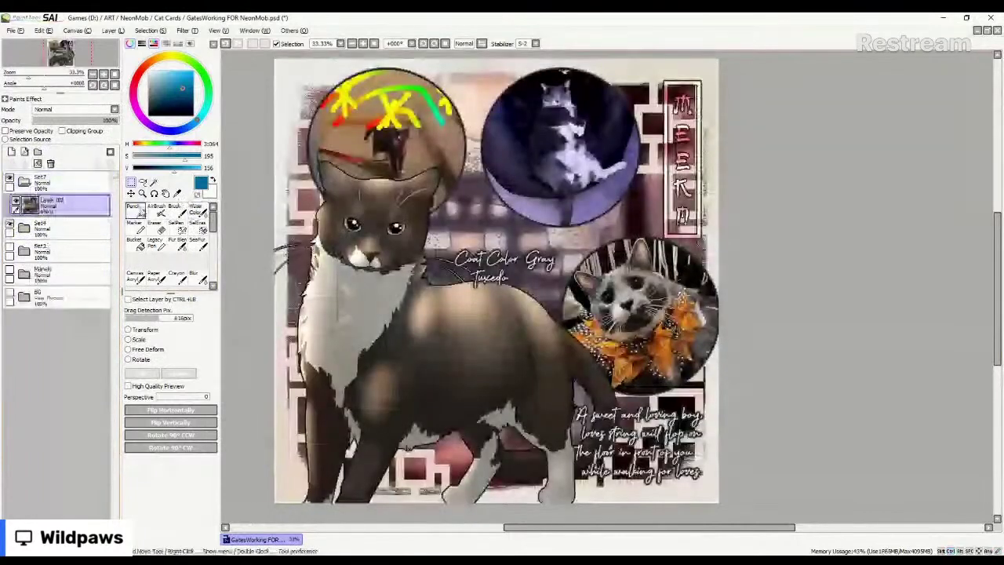
pyautogui.hotkey('ctrl', 't')
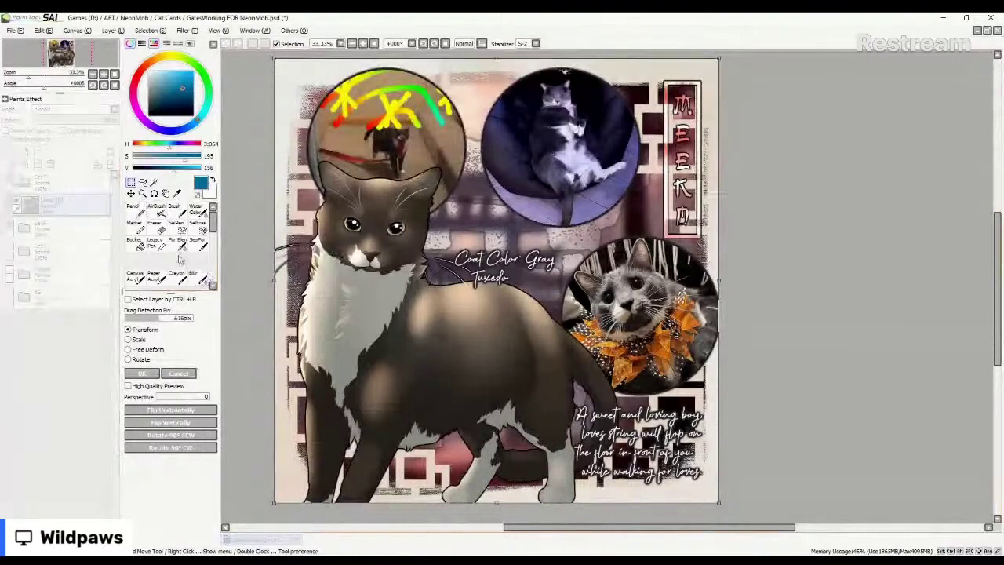
pyautogui.click(157, 373)
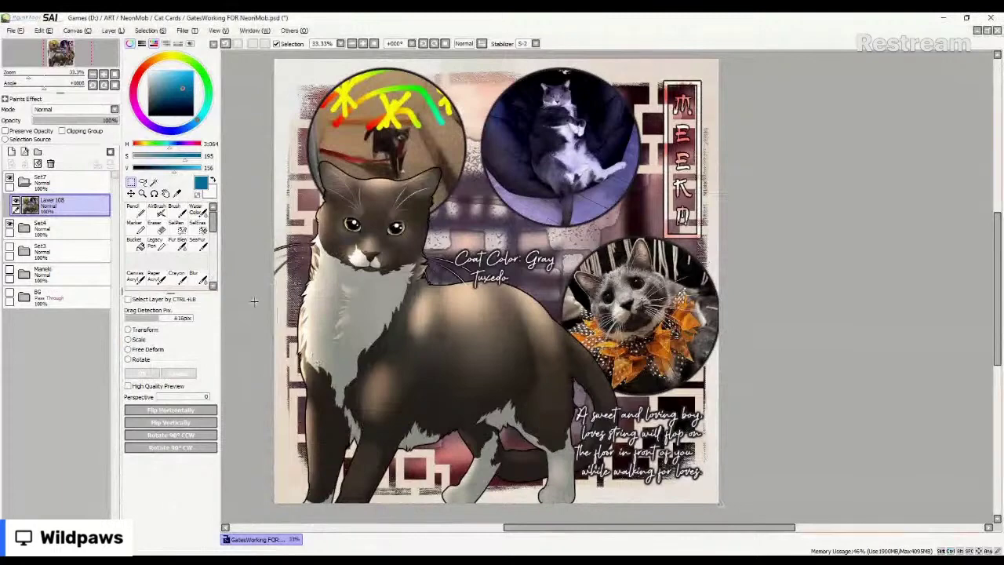
# Paste the gray mask-and-mantle cat card and the tortoiseshell tabby card as separate layers in the new group.
pyautogui.press('ctrl')
pyautogui.hotkey('ctrl', 'v')
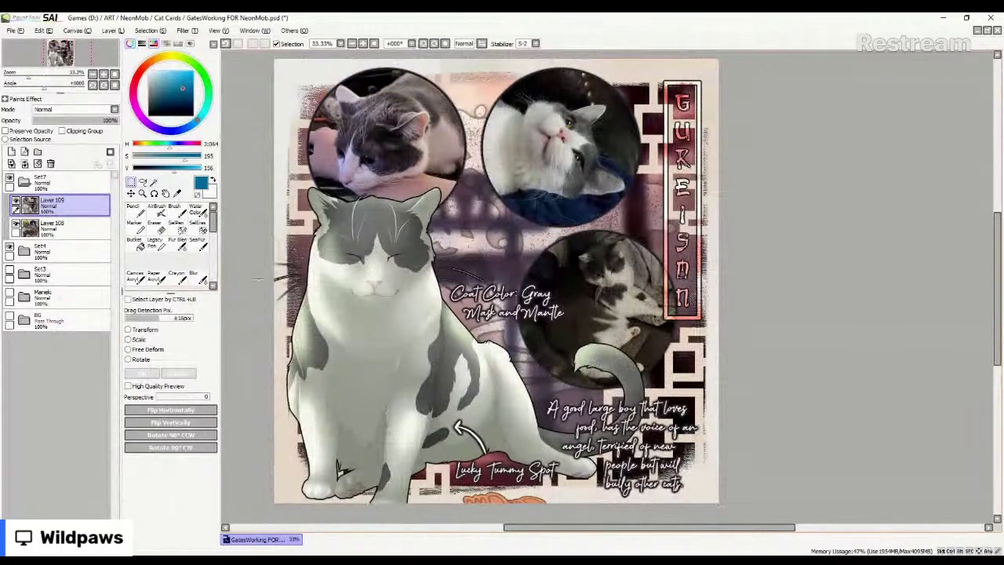
pyautogui.moveTo(272, 57); pyautogui.dragTo(741, 510)
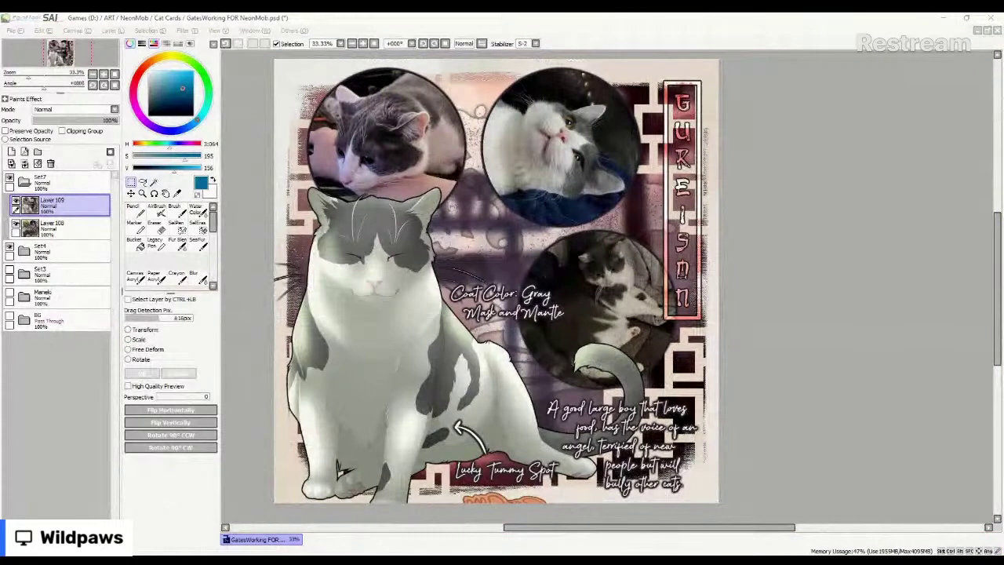
pyautogui.hotkey('alt', 'Tab')
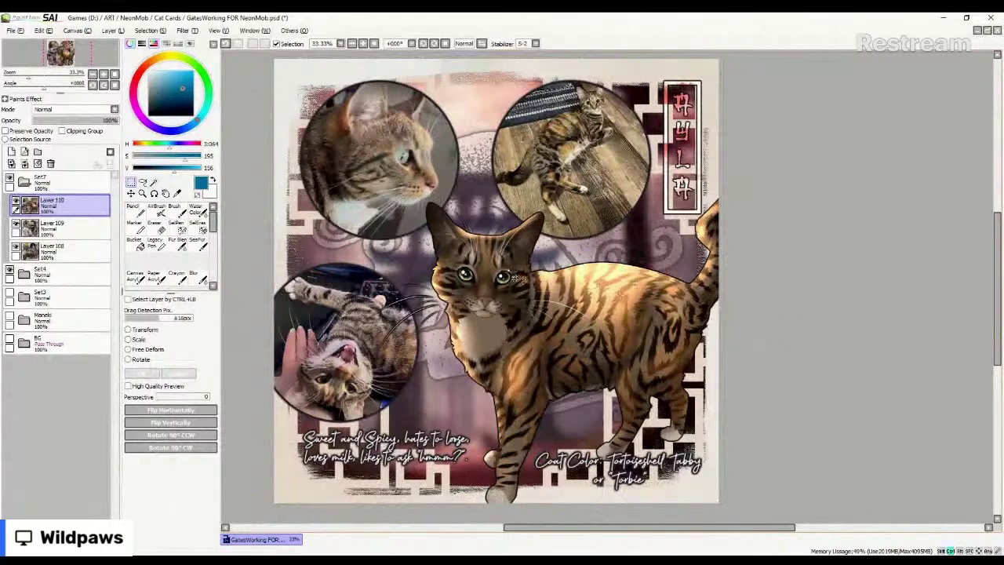
# Paste the Russian Blue cat card and the black cat card as separate layers on top of the other cards.
pyautogui.hotkey('ctrl', 'v')
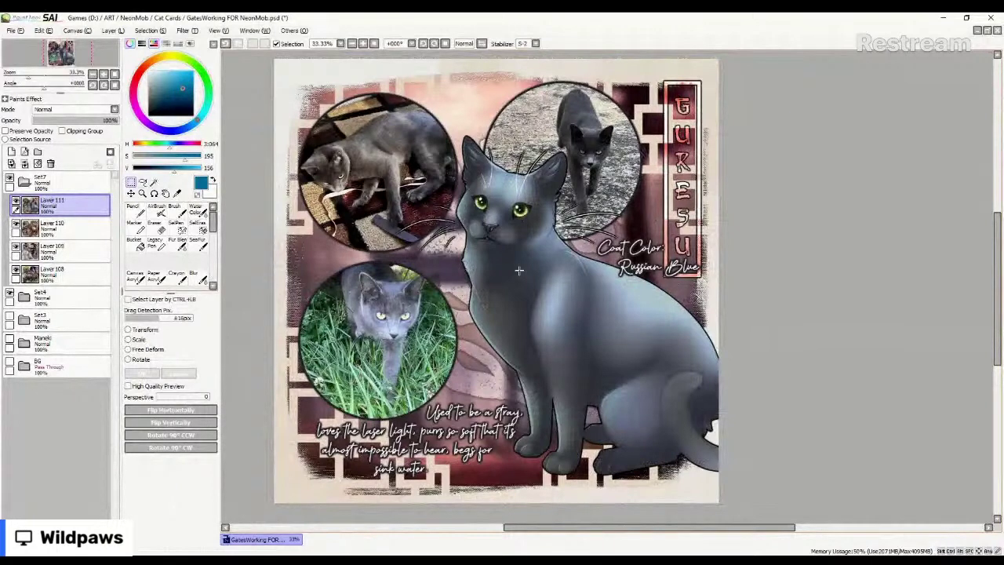
pyautogui.click(336, 560)
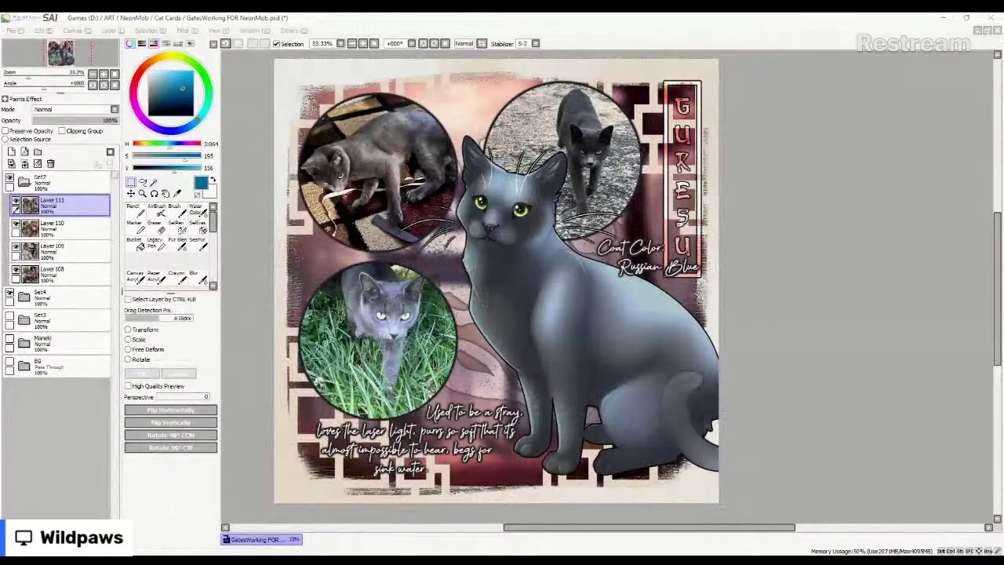
pyautogui.click(470, 382)
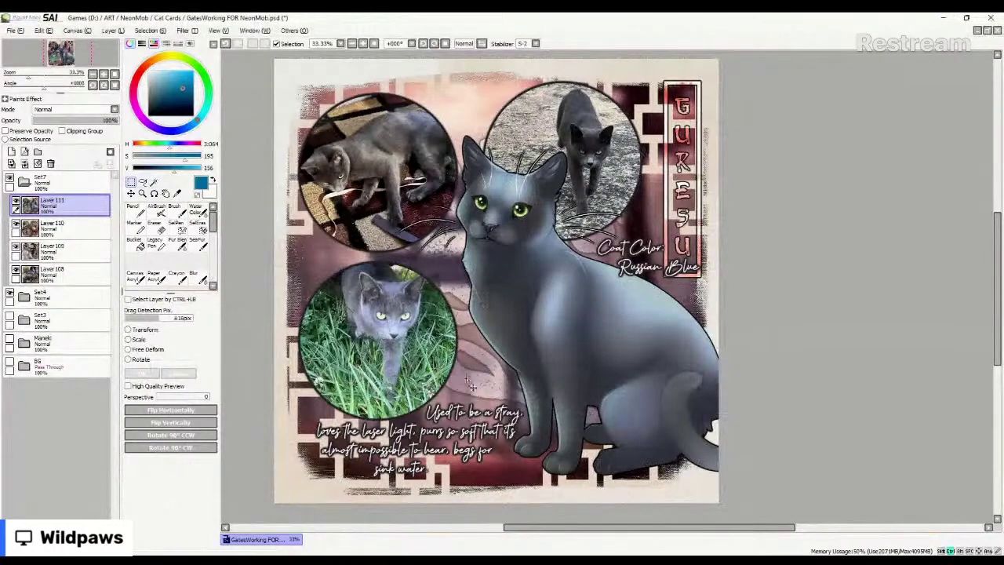
pyautogui.hotkey('ctrl', 'v')
pyautogui.hotkey('ctrl', 'v')
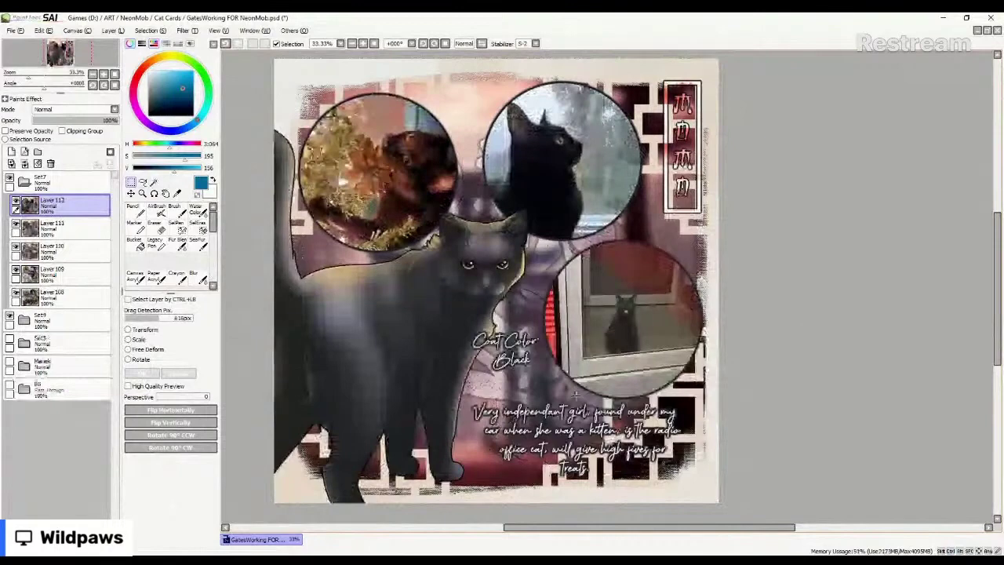
# Examine the black cat card, looking closely at the circular photo of the cat in the doorway.
pyautogui.scroll(6, 625, 335)
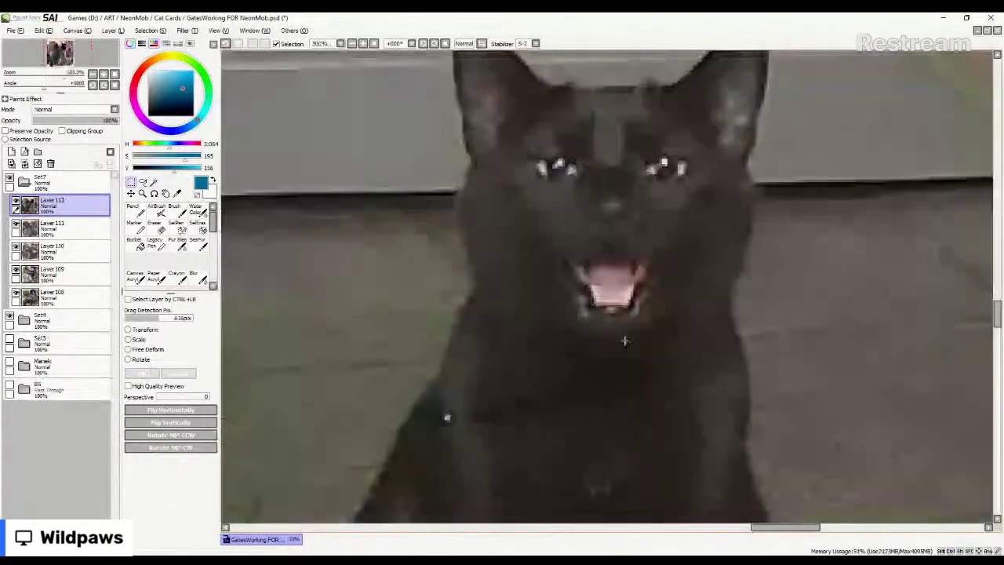
pyautogui.scroll(-2, 625, 340)
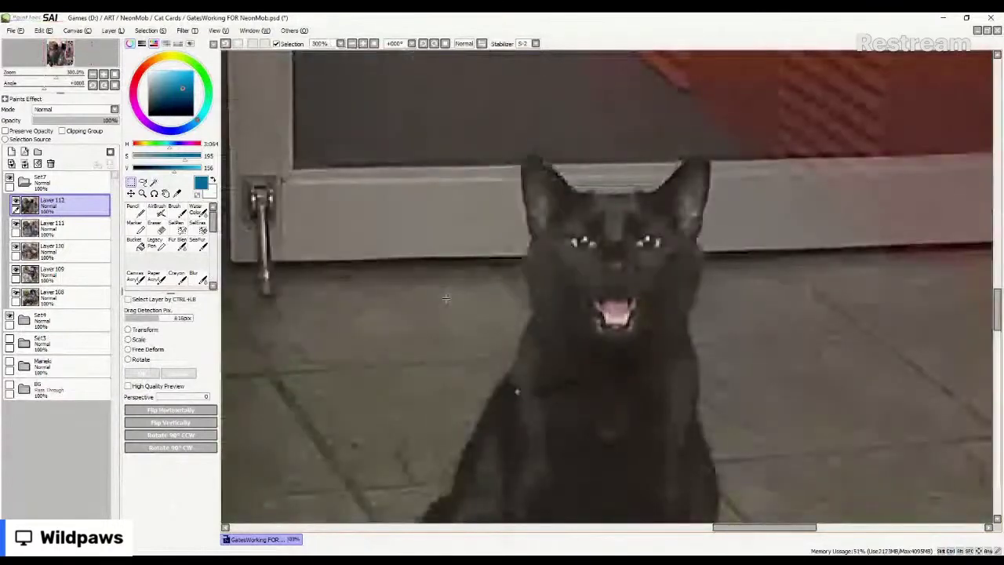
pyautogui.scroll(-6, 445, 298)
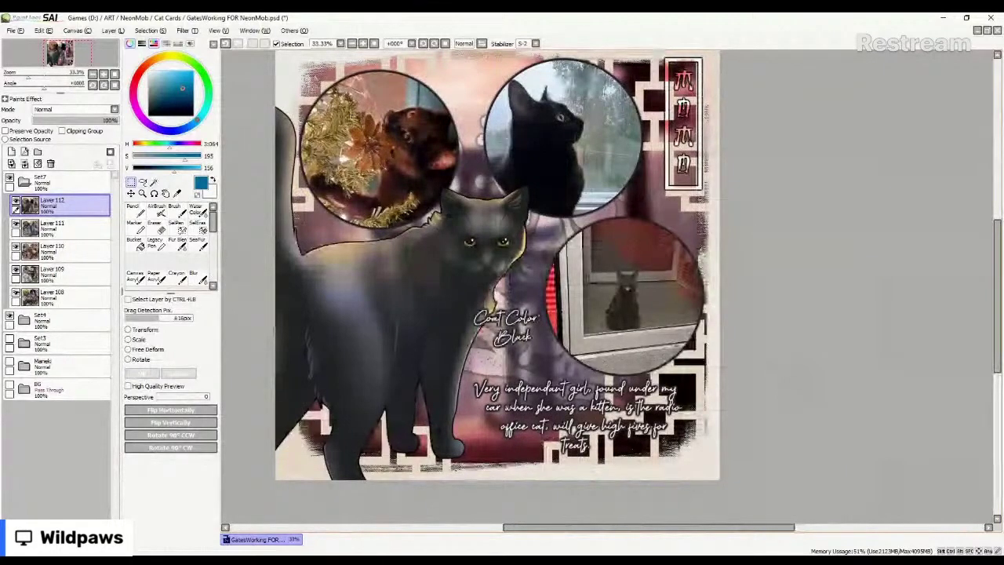
pyautogui.scroll(3, 351, 117)
pyautogui.scroll(-3, 433, 179)
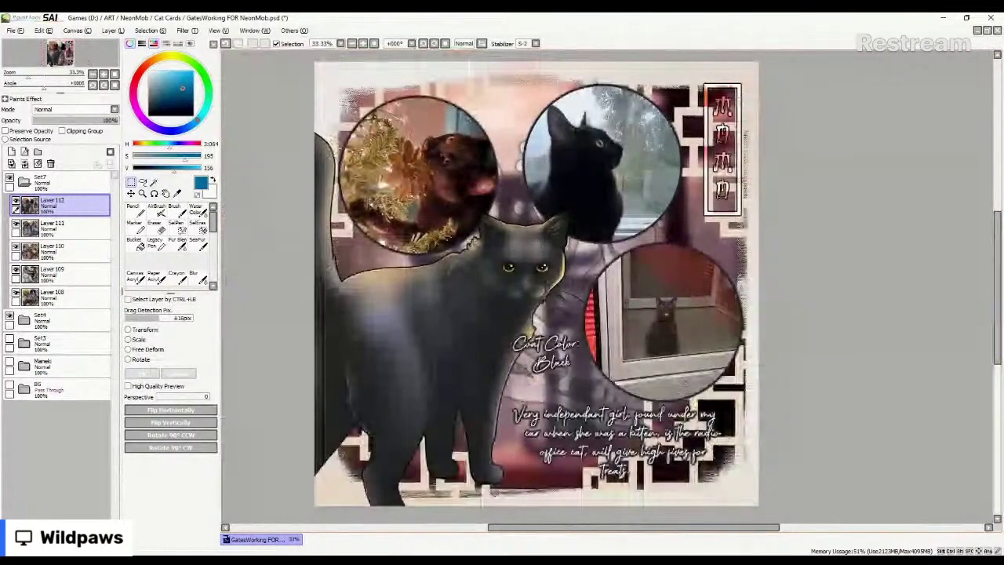
pyautogui.click(64, 201)
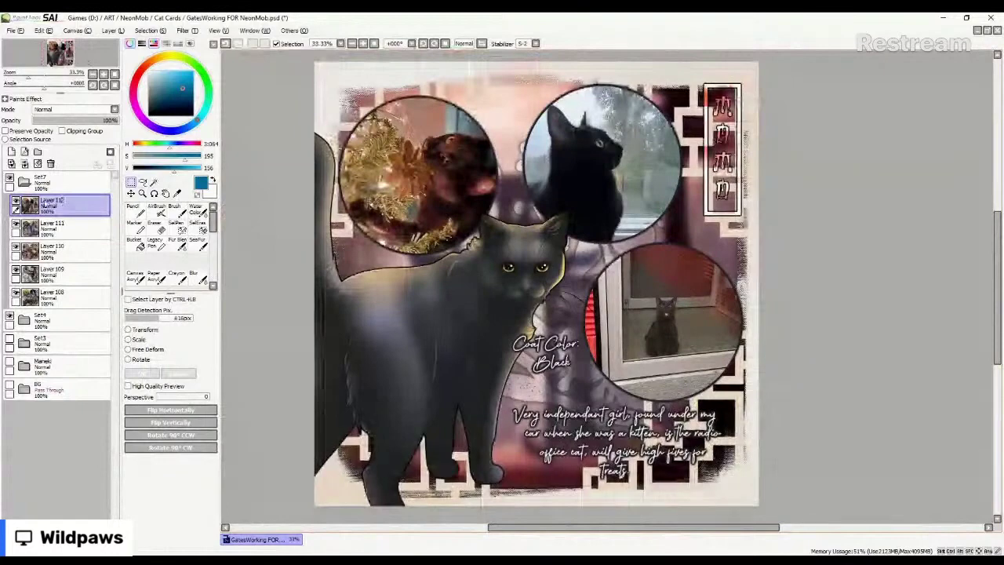
pyautogui.scroll(-1, 510, 290)
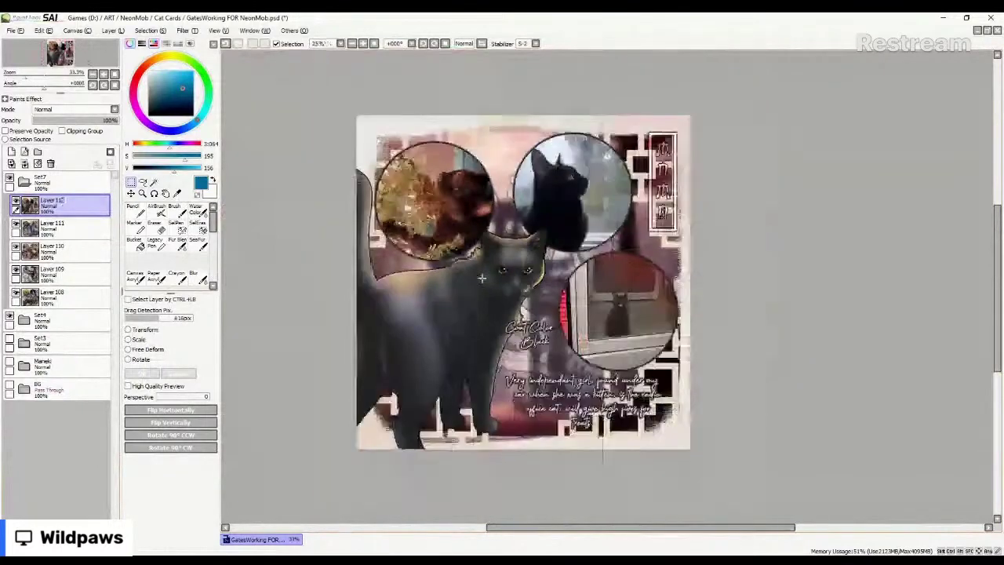
pyautogui.scroll(1, 482, 278)
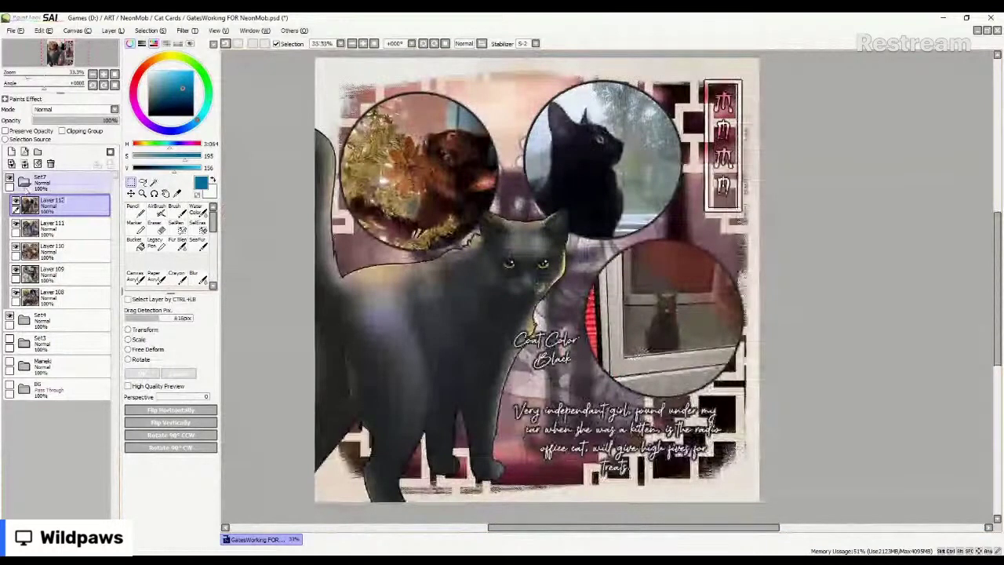
# Collapse the Set7 reference card group and hide it, leaving the Set4 stretching cat sketch visible.
pyautogui.click(27, 186)
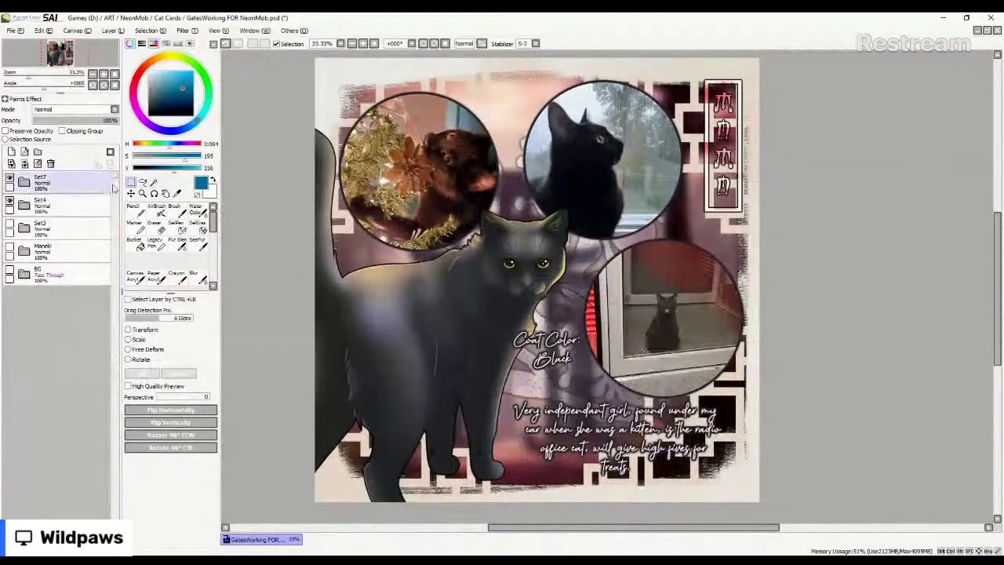
pyautogui.click(83, 217)
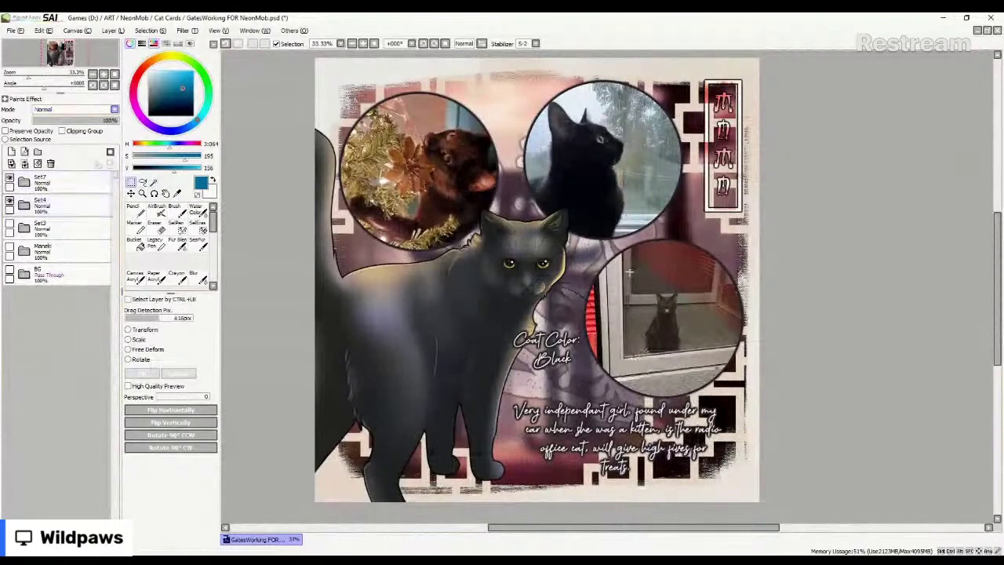
pyautogui.click(11, 185)
pyautogui.click(10, 182)
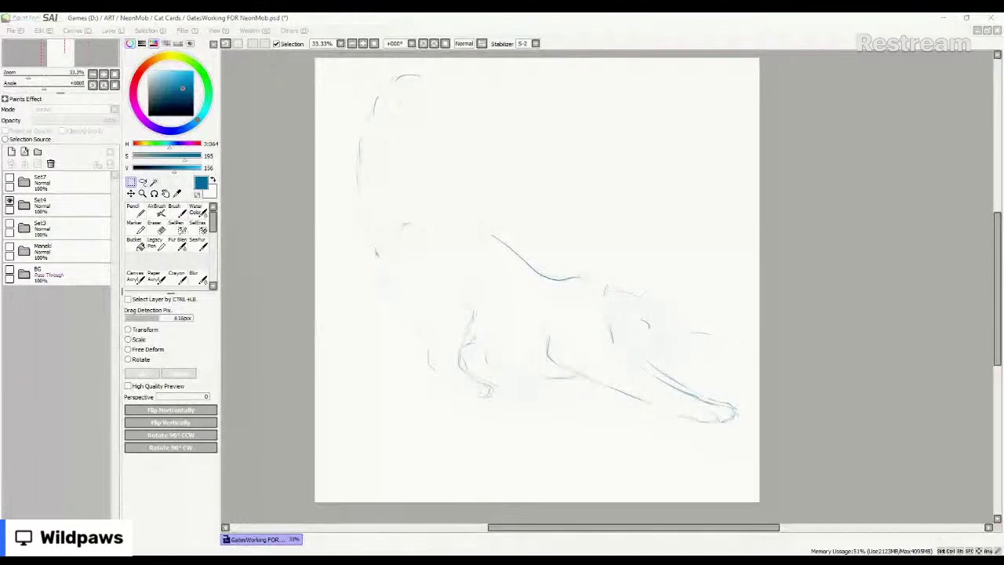
# Expand Set4 and its nested group, set the drawing color to dark red, and add a new layer above Layer 107.
pyautogui.hotkey('alt', 'Tab')
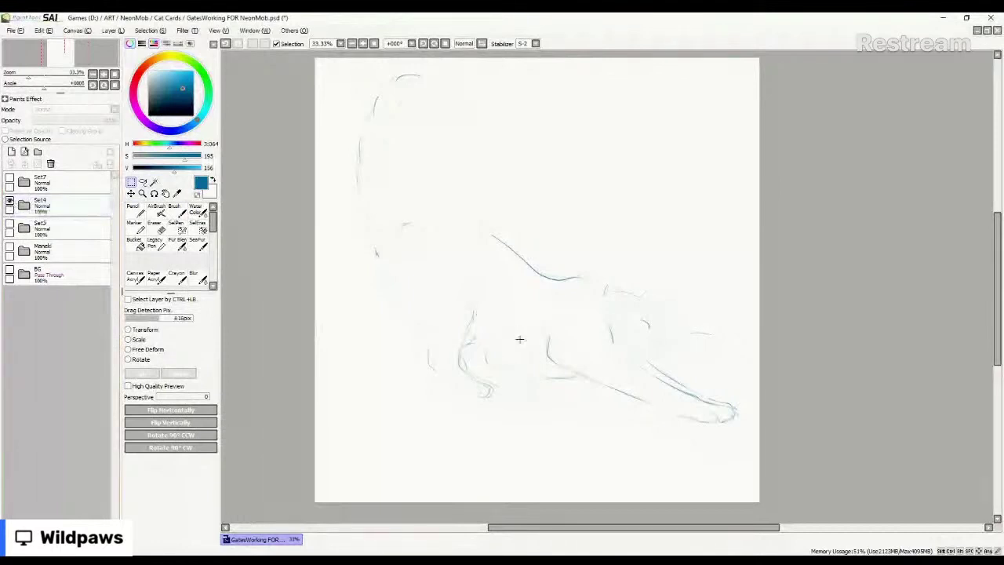
pyautogui.click(24, 206)
pyautogui.click(30, 227)
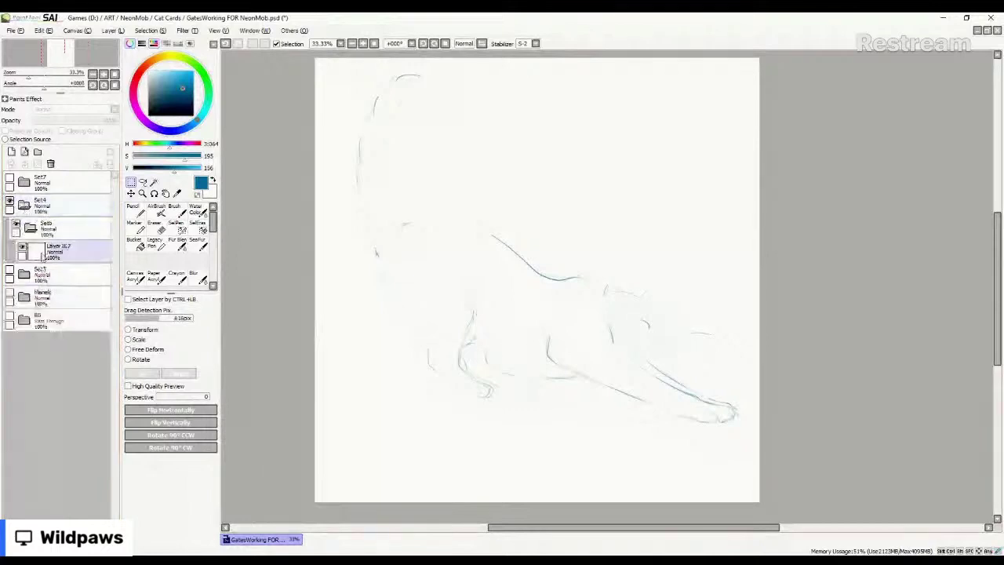
pyautogui.click(69, 255)
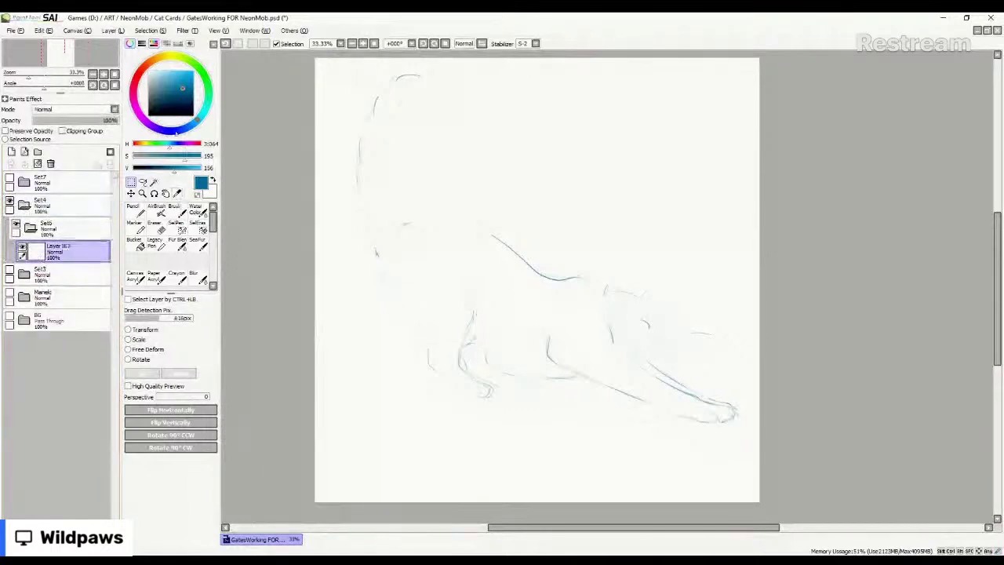
pyautogui.click(139, 74)
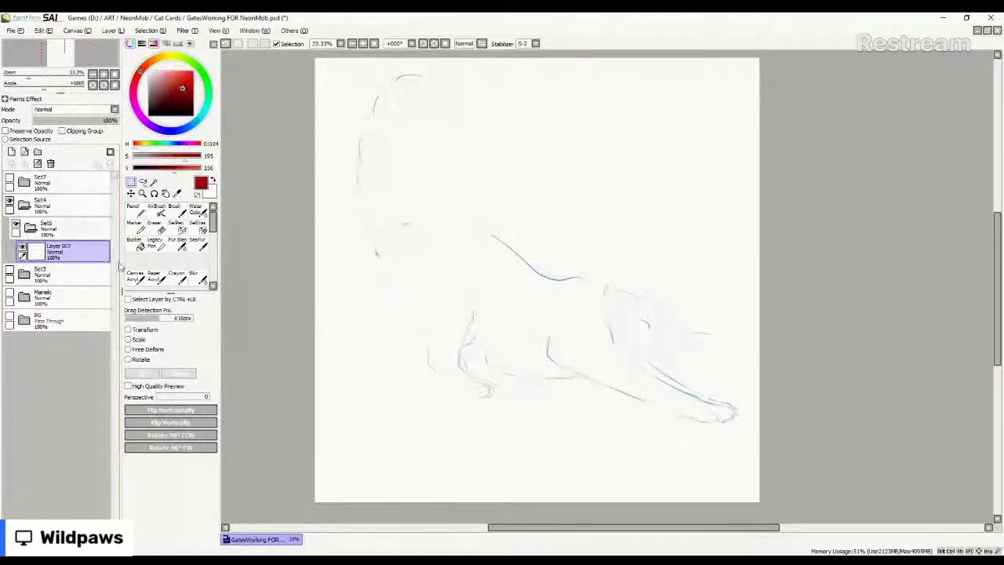
pyautogui.click(11, 152)
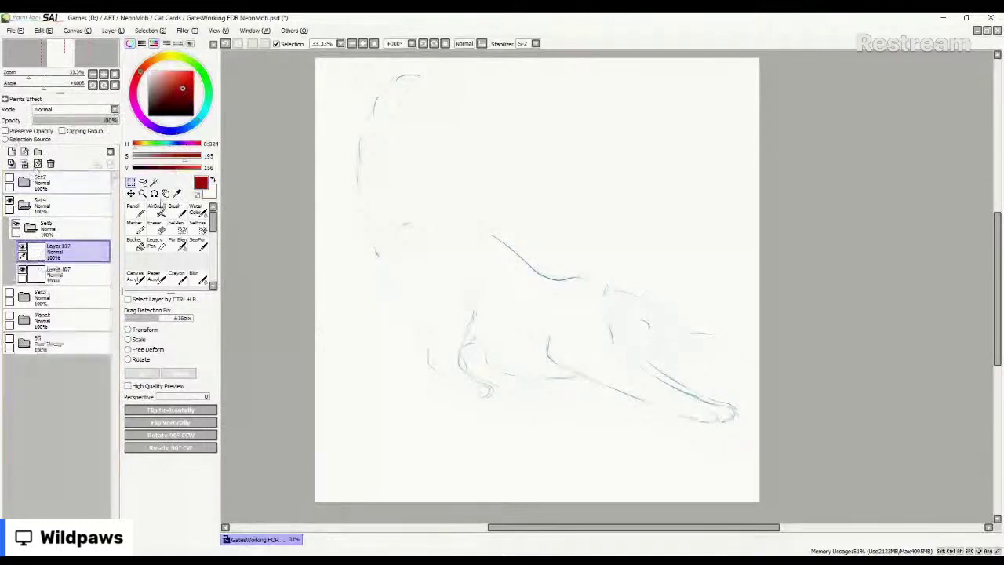
# With the Marker at size 4, sketch dark red fur tufts inside and along the outer edge of the cat's left-hand ear.
pyautogui.click(135, 226)
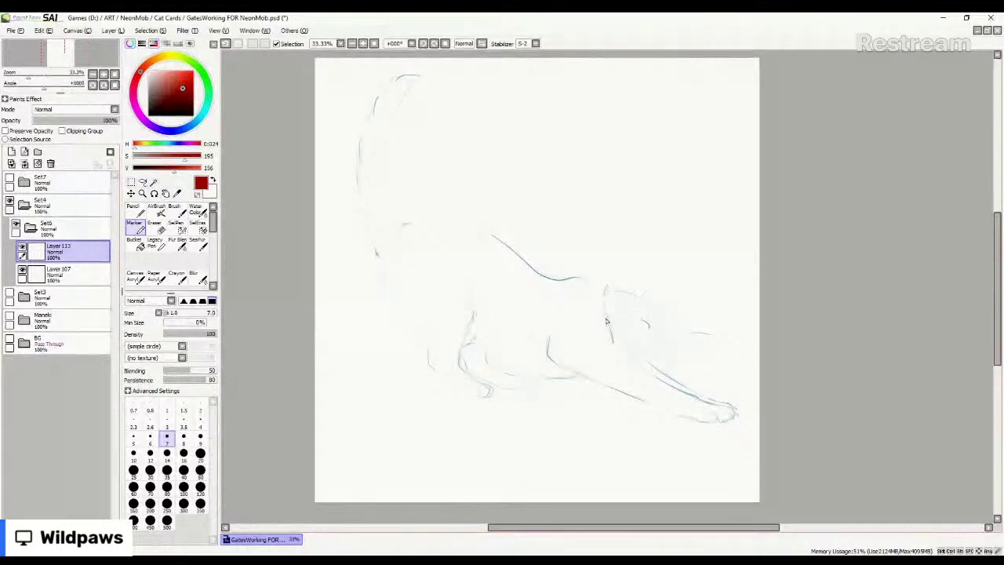
pyautogui.scroll(-1, 572, 334)
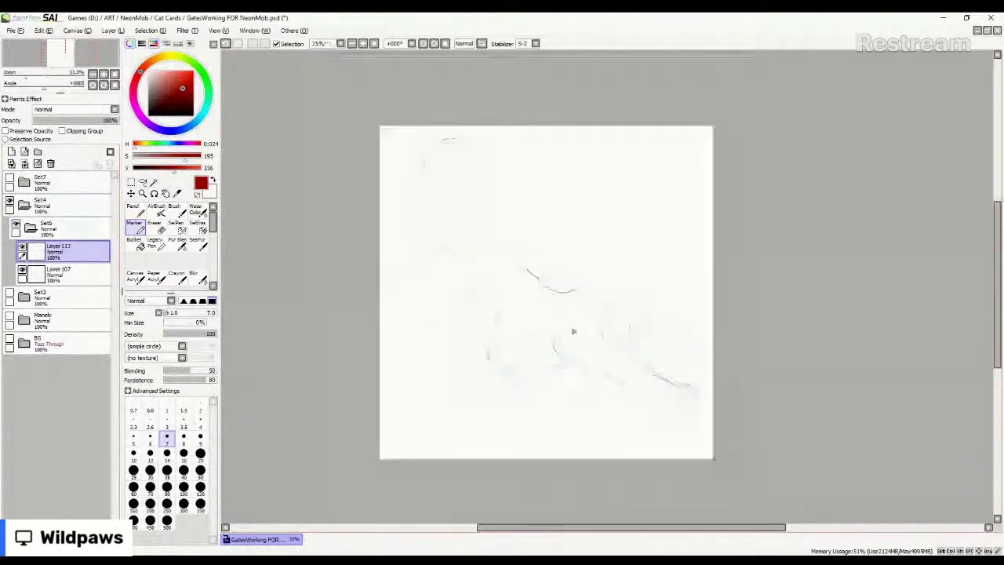
pyautogui.scroll(3, 613, 339)
pyautogui.scroll(-2, 590, 334)
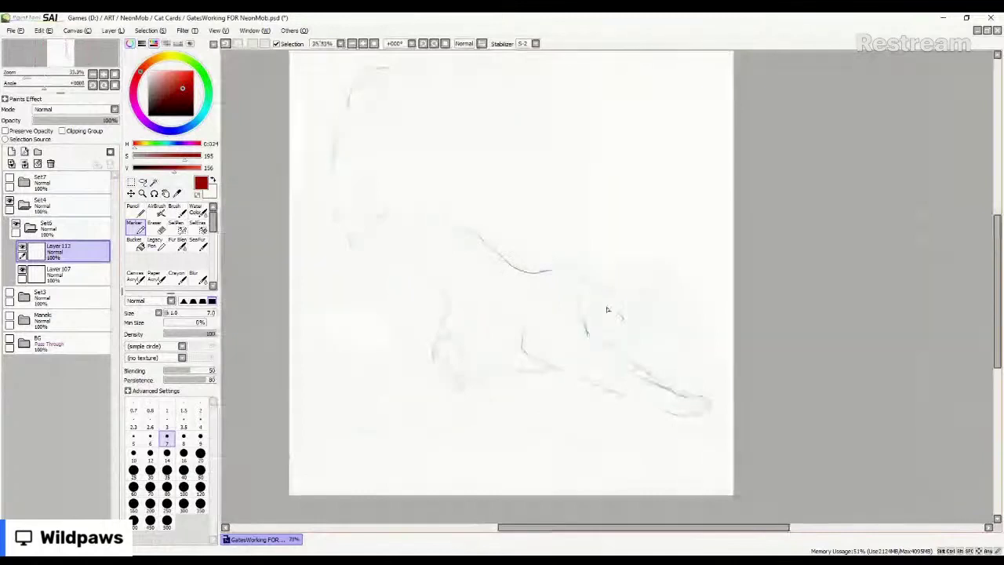
pyautogui.scroll(5, 549, 309)
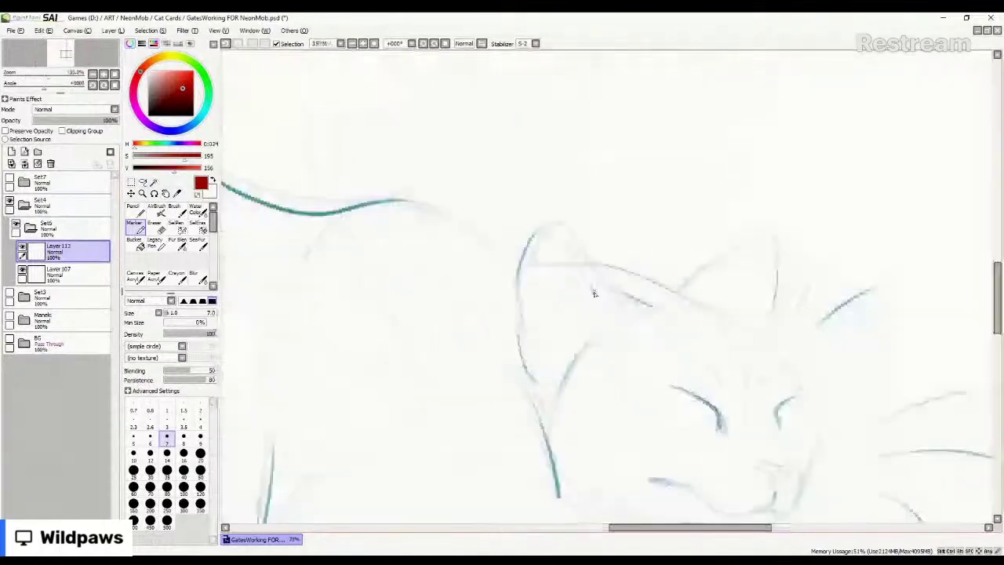
pyautogui.scroll(-2, 581, 322)
pyautogui.scroll(3, 601, 336)
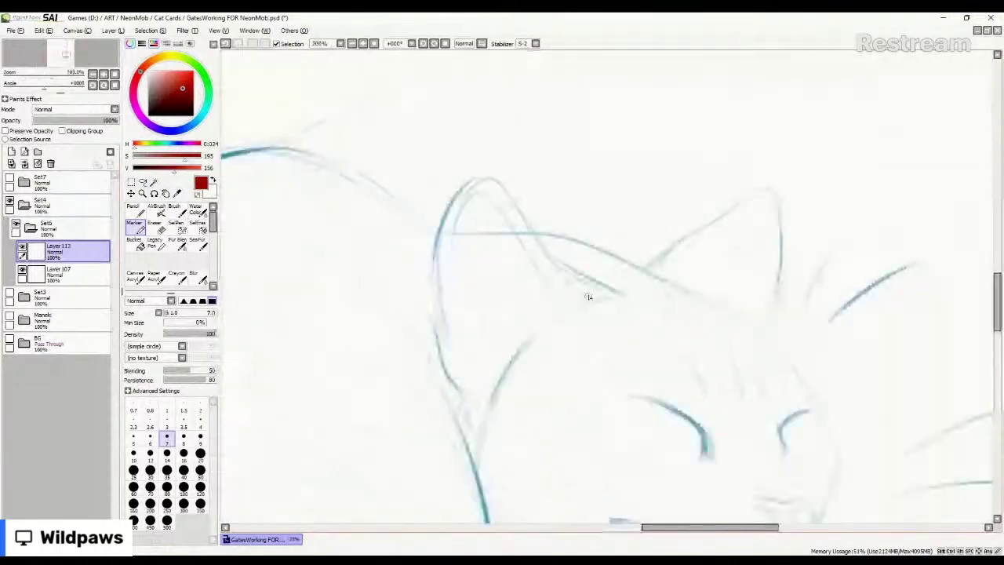
pyautogui.press('[')
pyautogui.press('[')
pyautogui.press('[')
pyautogui.moveTo(506, 241); pyautogui.dragTo(561, 312)
pyautogui.moveTo(469, 234); pyautogui.dragTo(528, 282)
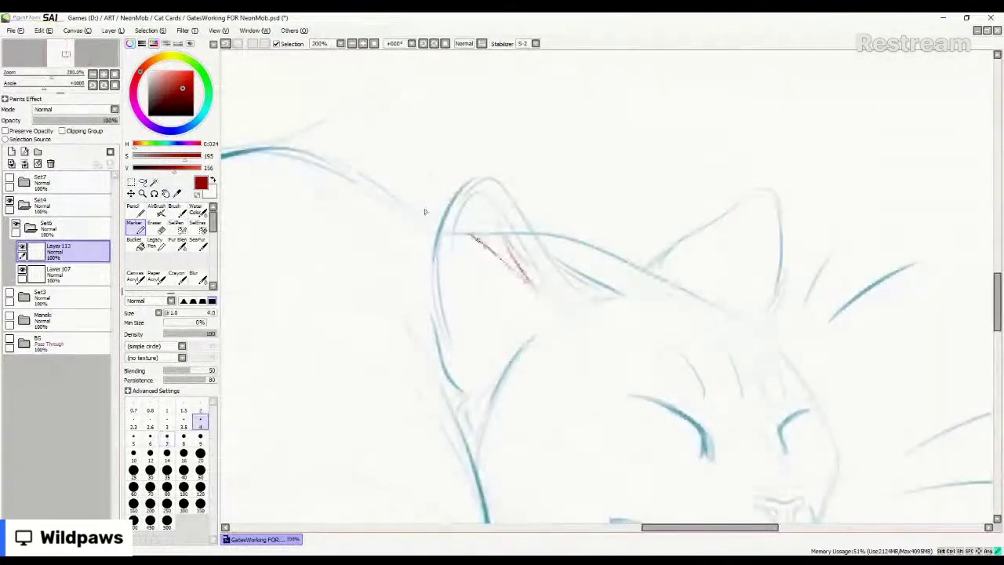
pyautogui.moveTo(403, 205); pyautogui.dragTo(493, 251)
pyautogui.moveTo(420, 218); pyautogui.dragTo(515, 290)
pyautogui.moveTo(380, 256); pyautogui.dragTo(502, 282)
pyautogui.moveTo(385, 261); pyautogui.dragTo(499, 295)
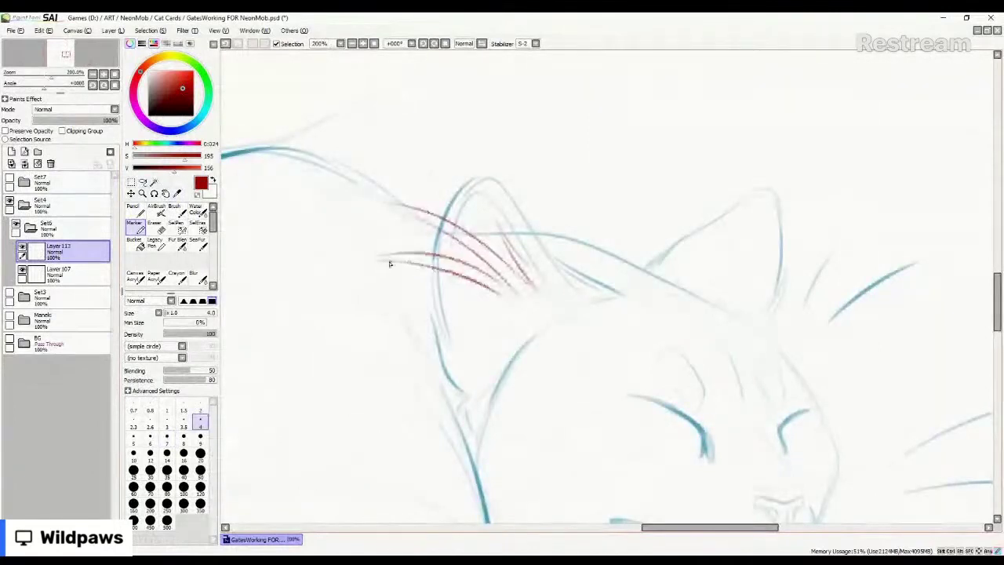
pyautogui.moveTo(402, 264)
pyautogui.mouseDown()
pyautogui.moveTo(432, 304)
pyautogui.moveTo(492, 327)
pyautogui.moveTo(448, 367)
pyautogui.moveTo(463, 381)
pyautogui.moveTo(459, 392)
pyautogui.mouseUp()
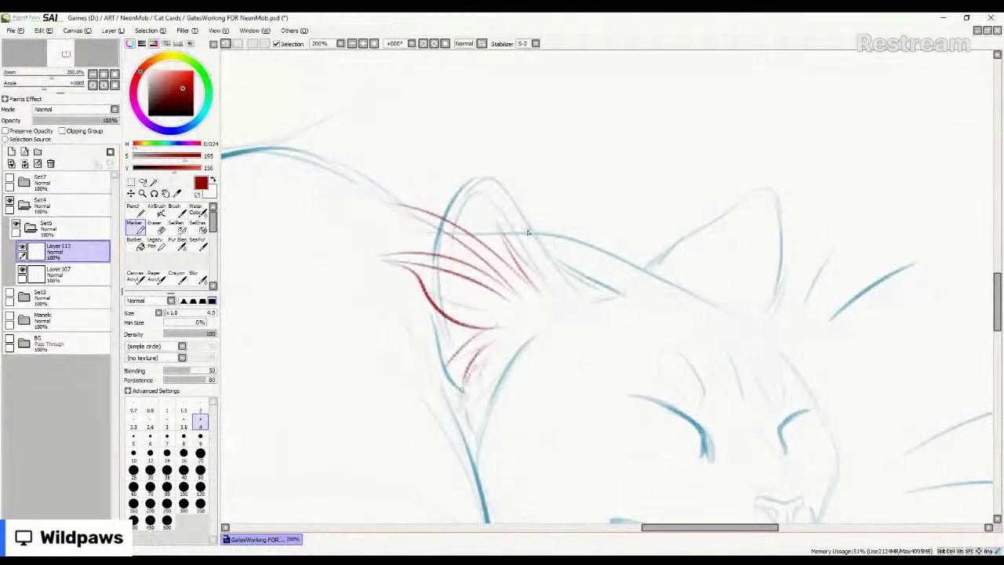
# Add pointed tufts to both ear tips and sketch curved fur strokes along the outer edge of the right-hand ear.
pyautogui.moveTo(530, 234)
pyautogui.mouseDown()
pyautogui.moveTo(487, 134)
pyautogui.moveTo(494, 182)
pyautogui.moveTo(487, 116)
pyautogui.moveTo(472, 153)
pyautogui.moveTo(472, 212)
pyautogui.moveTo(457, 157)
pyautogui.moveTo(449, 190)
pyautogui.mouseUp()
pyautogui.moveTo(772, 153)
pyautogui.mouseDown()
pyautogui.moveTo(759, 190)
pyautogui.moveTo(774, 149)
pyautogui.moveTo(782, 200)
pyautogui.moveTo(776, 290)
pyautogui.mouseUp()
pyautogui.moveTo(795, 223)
pyautogui.mouseDown()
pyautogui.moveTo(780, 297)
pyautogui.moveTo(787, 302)
pyautogui.moveTo(769, 325)
pyautogui.mouseUp()
pyautogui.moveTo(815, 239)
pyautogui.mouseDown()
pyautogui.moveTo(773, 322)
pyautogui.moveTo(773, 340)
pyautogui.moveTo(810, 356)
pyautogui.mouseUp()
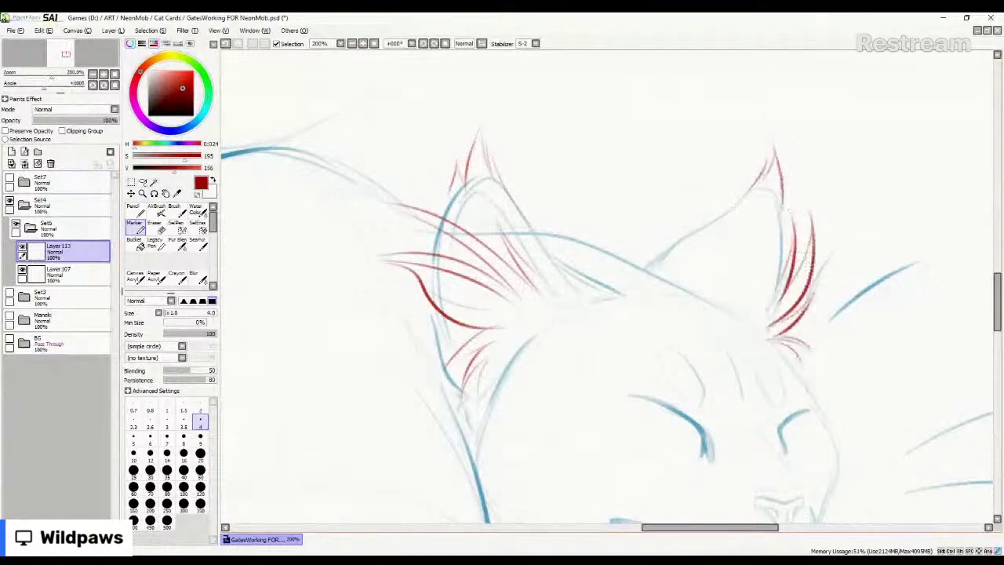
# Sketch shaggy cheek fur below the left-hand ear, running down the side of the face and neck toward the jaw.
pyautogui.scroll(-2, 526, 211)
pyautogui.scroll(-3, 527, 212)
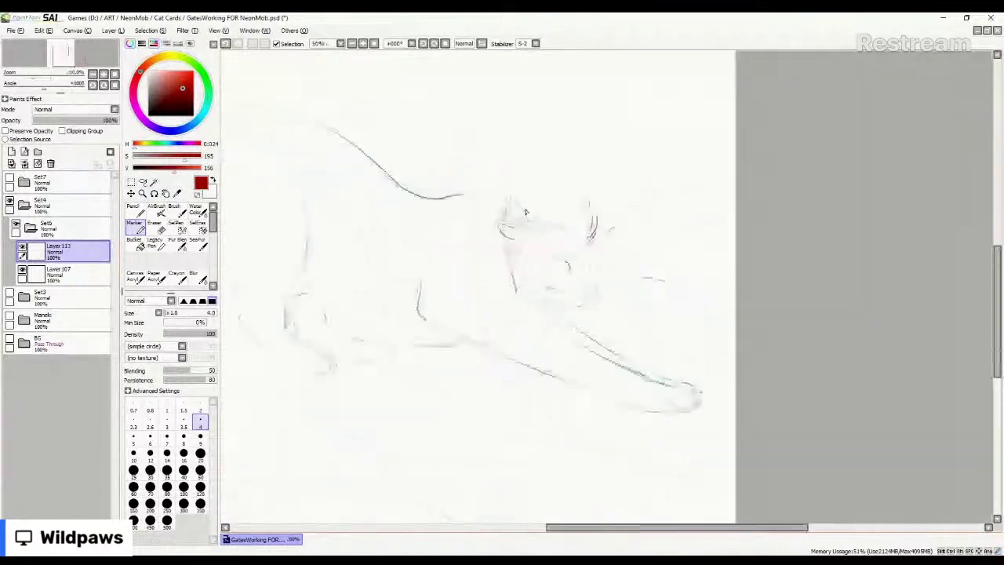
pyautogui.scroll(5, 541, 266)
pyautogui.scroll(-2, 535, 261)
pyautogui.scroll(2, 463, 203)
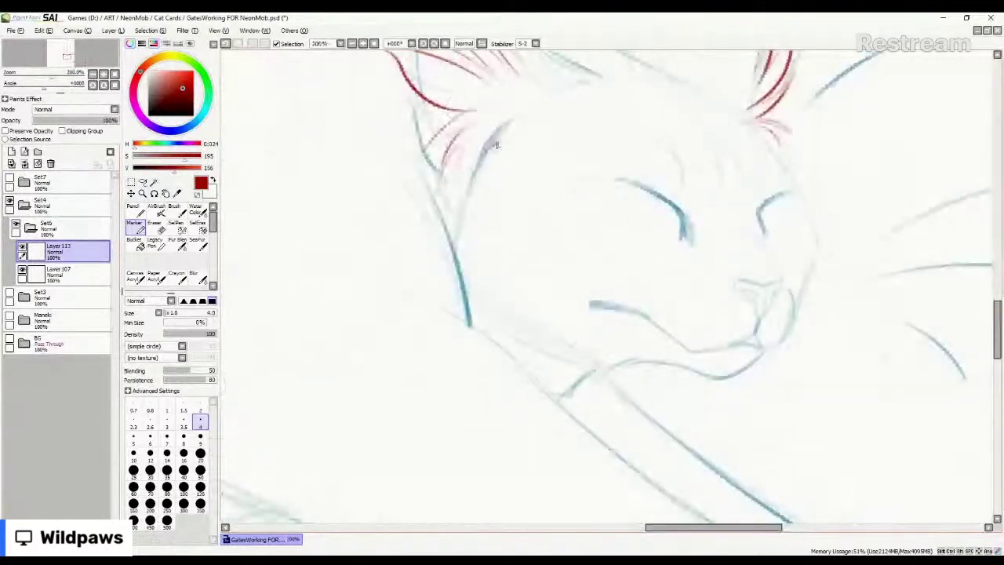
pyautogui.moveTo(488, 158); pyautogui.dragTo(454, 188)
pyautogui.moveTo(483, 164)
pyautogui.mouseDown()
pyautogui.moveTo(453, 194)
pyautogui.moveTo(539, 237)
pyautogui.moveTo(464, 228)
pyautogui.moveTo(544, 318)
pyautogui.mouseUp()
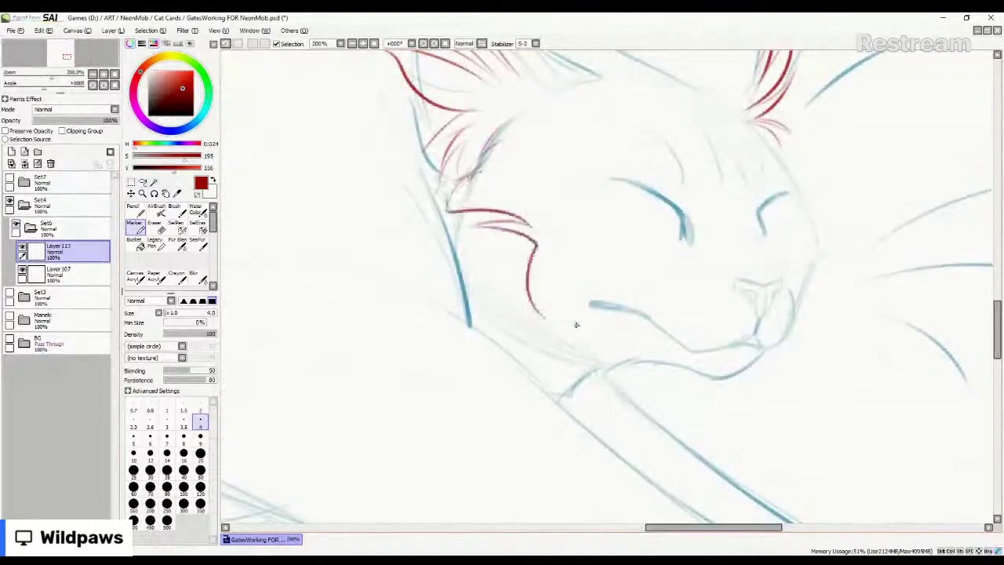
pyautogui.moveTo(505, 273); pyautogui.dragTo(549, 319)
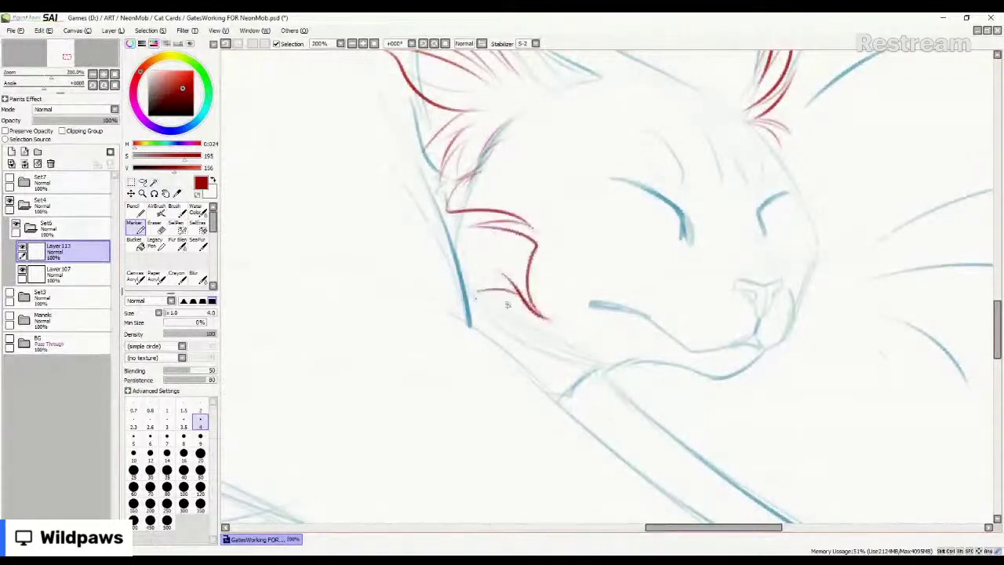
pyautogui.moveTo(508, 285)
pyautogui.mouseDown()
pyautogui.moveTo(527, 327)
pyautogui.moveTo(500, 297)
pyautogui.moveTo(554, 337)
pyautogui.moveTo(528, 349)
pyautogui.mouseUp()
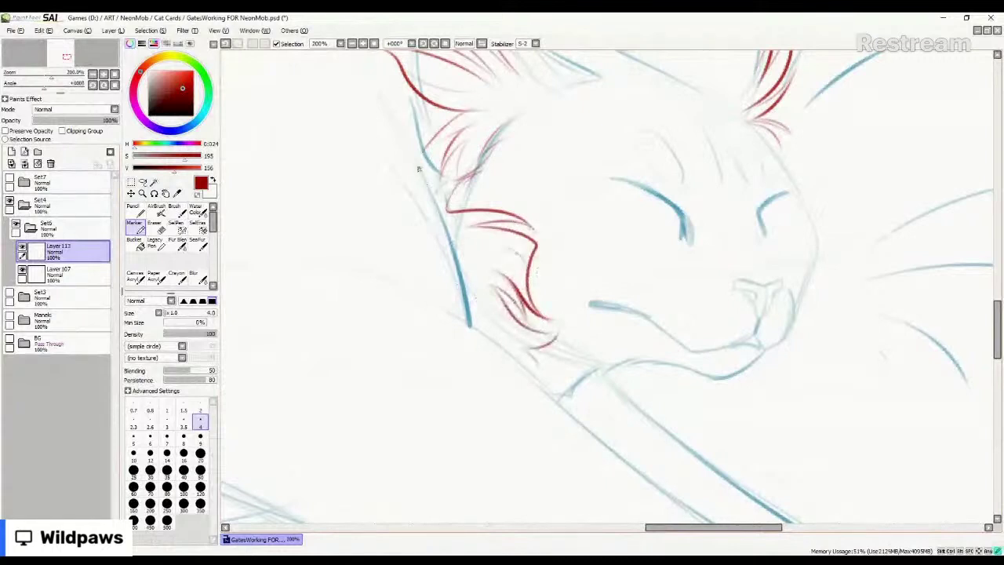
pyautogui.moveTo(422, 174); pyautogui.dragTo(465, 262)
pyautogui.moveTo(437, 219)
pyautogui.mouseDown()
pyautogui.moveTo(472, 276)
pyautogui.moveTo(480, 333)
pyautogui.mouseUp()
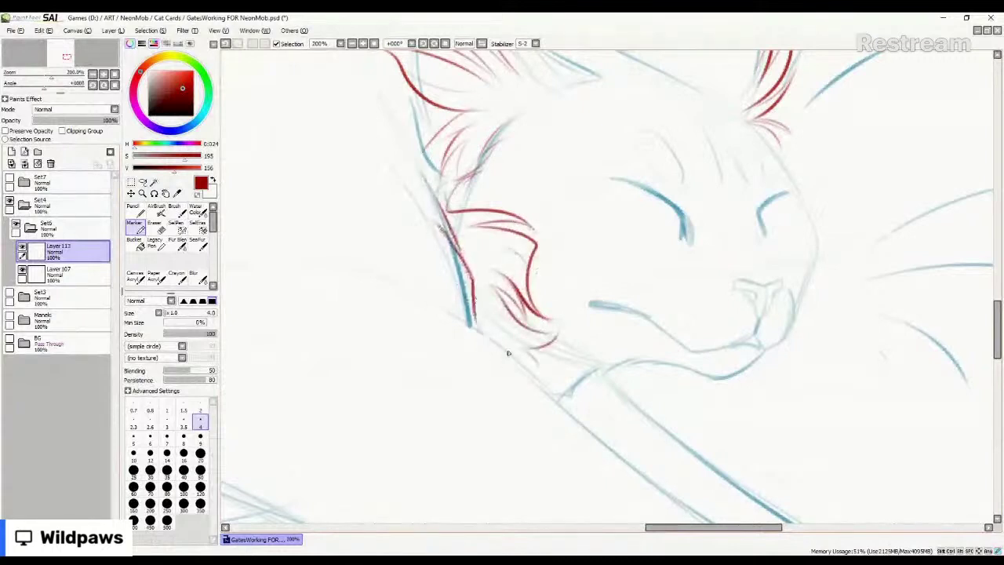
# Draw the fluffy cheek outline on the far side of the face, from below the right-hand ear down to the muzzle.
pyautogui.scroll(-3, 487, 288)
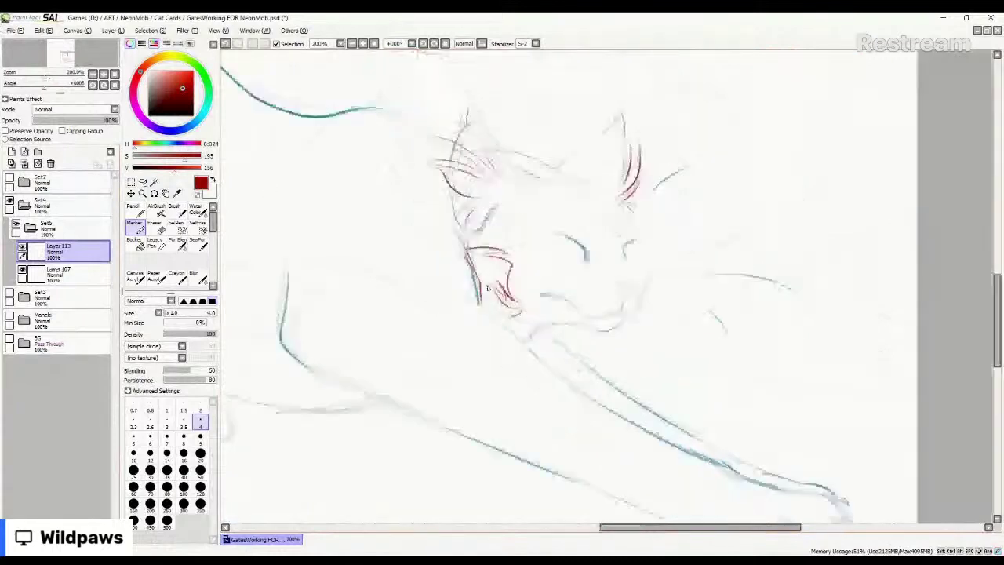
pyautogui.scroll(-2, 487, 287)
pyautogui.scroll(5, 519, 264)
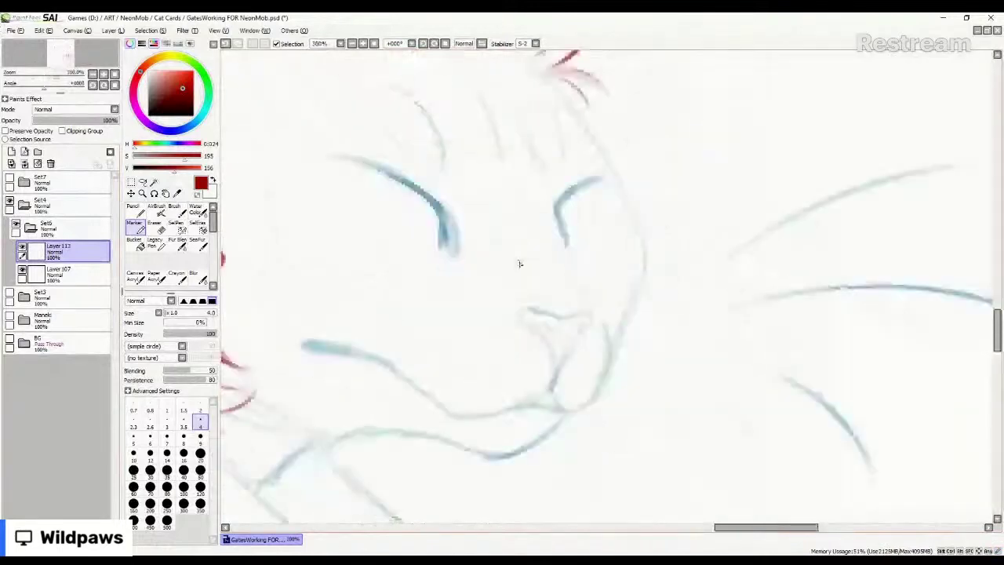
pyautogui.moveTo(586, 108); pyautogui.dragTo(626, 166)
pyautogui.moveTo(590, 135)
pyautogui.mouseDown()
pyautogui.moveTo(668, 218)
pyautogui.moveTo(693, 203)
pyautogui.moveTo(674, 292)
pyautogui.moveTo(648, 282)
pyautogui.moveTo(656, 341)
pyautogui.mouseUp()
pyautogui.moveTo(634, 283)
pyautogui.mouseDown()
pyautogui.moveTo(660, 334)
pyautogui.moveTo(631, 368)
pyautogui.mouseUp()
pyautogui.moveTo(627, 322); pyautogui.dragTo(616, 362)
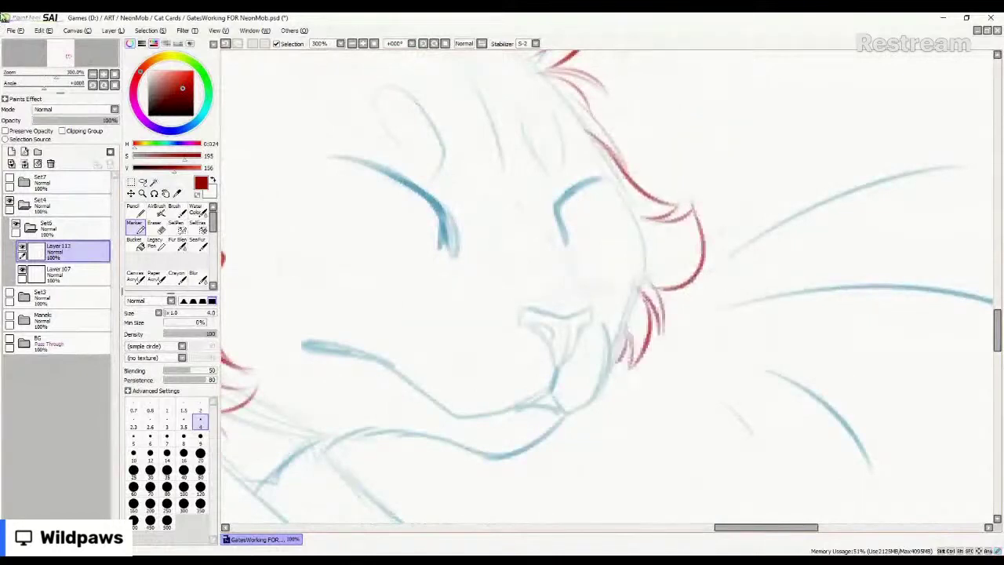
# Sketch small spiky fur tufts along the top of the head between the two ears.
pyautogui.scroll(-3, 529, 287)
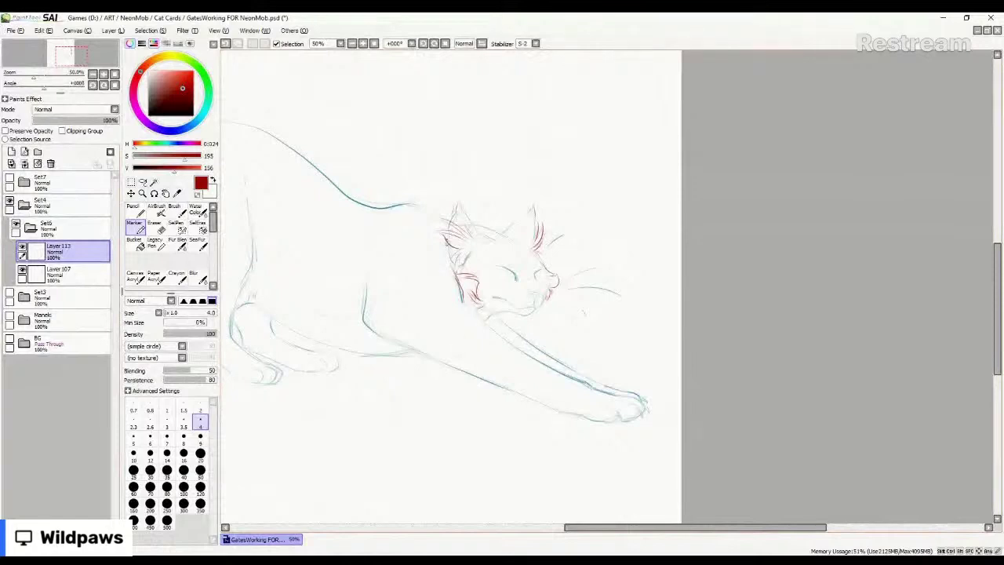
pyautogui.scroll(5, 541, 226)
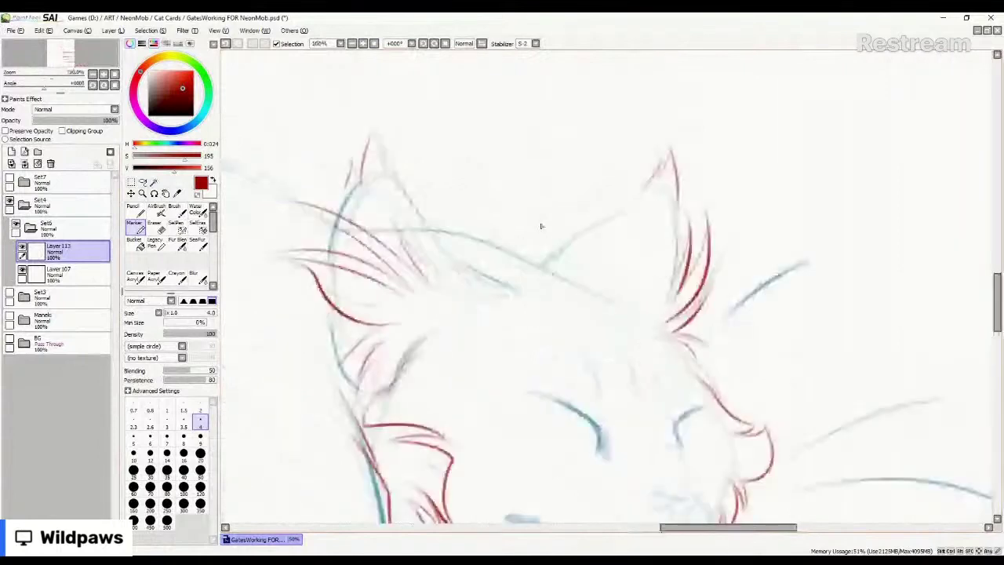
pyautogui.moveTo(577, 287)
pyautogui.mouseDown()
pyautogui.moveTo(494, 219)
pyautogui.moveTo(466, 238)
pyautogui.mouseUp()
pyautogui.scroll(2, 481, 113)
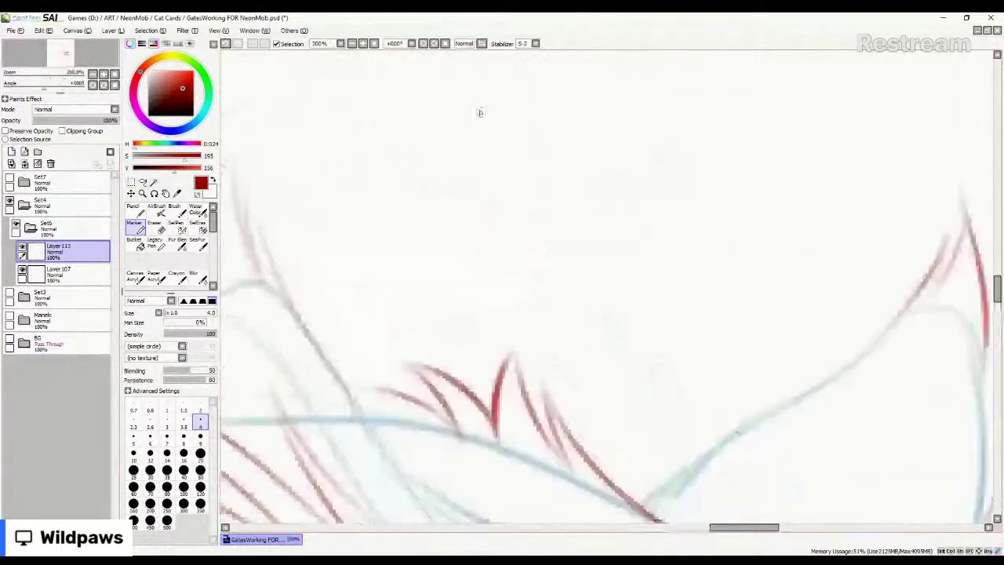
# Sketch layered curved fur tufts under the chin, overlapping the top of the far front leg.
pyautogui.scroll(-2, 480, 113)
pyautogui.scroll(-2, 554, 353)
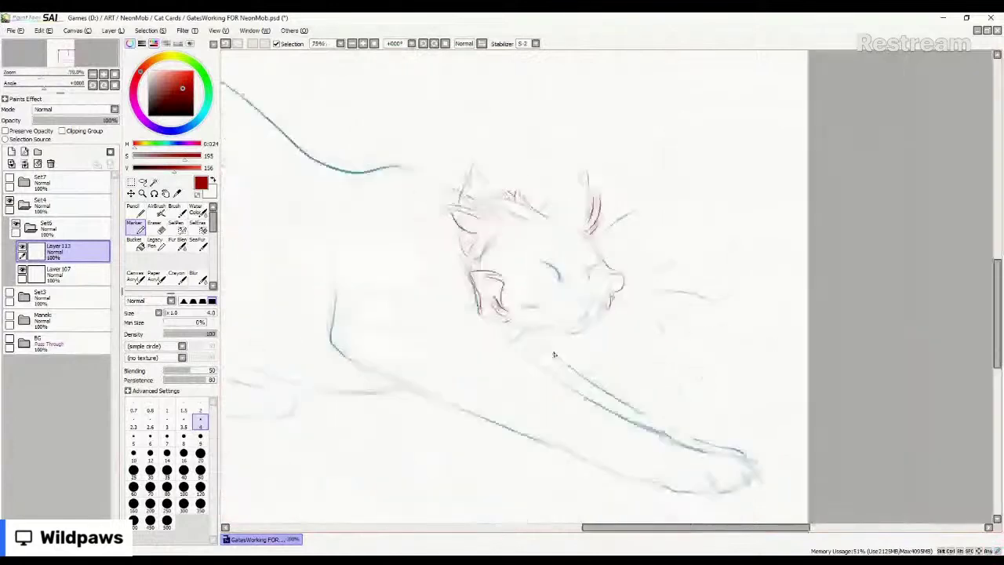
pyautogui.scroll(2, 535, 333)
pyautogui.scroll(2, 535, 332)
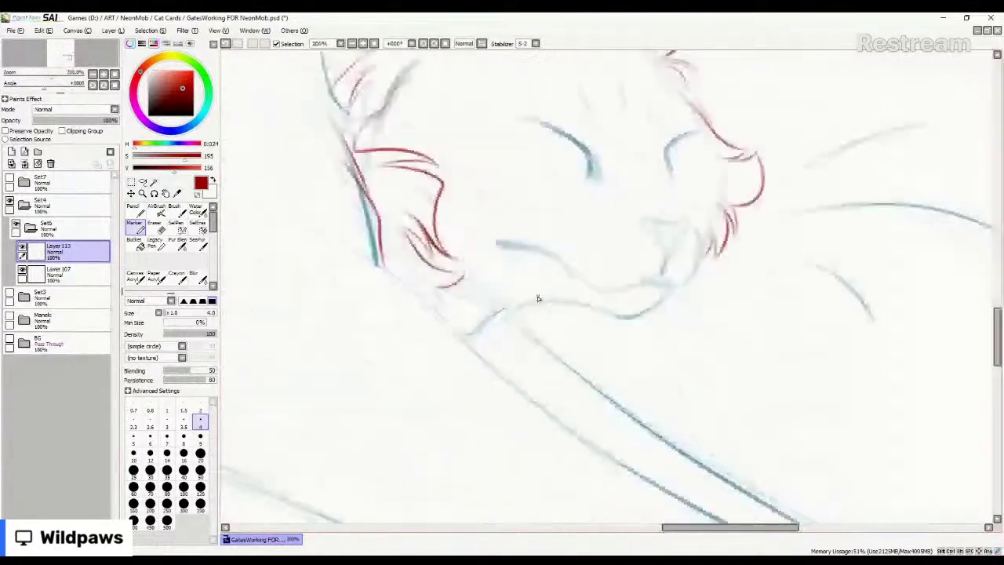
pyautogui.moveTo(529, 301)
pyautogui.mouseDown()
pyautogui.moveTo(516, 325)
pyautogui.moveTo(567, 336)
pyautogui.moveTo(578, 375)
pyautogui.moveTo(527, 388)
pyautogui.moveTo(551, 408)
pyautogui.moveTo(536, 404)
pyautogui.mouseUp()
pyautogui.moveTo(573, 359); pyautogui.dragTo(514, 360)
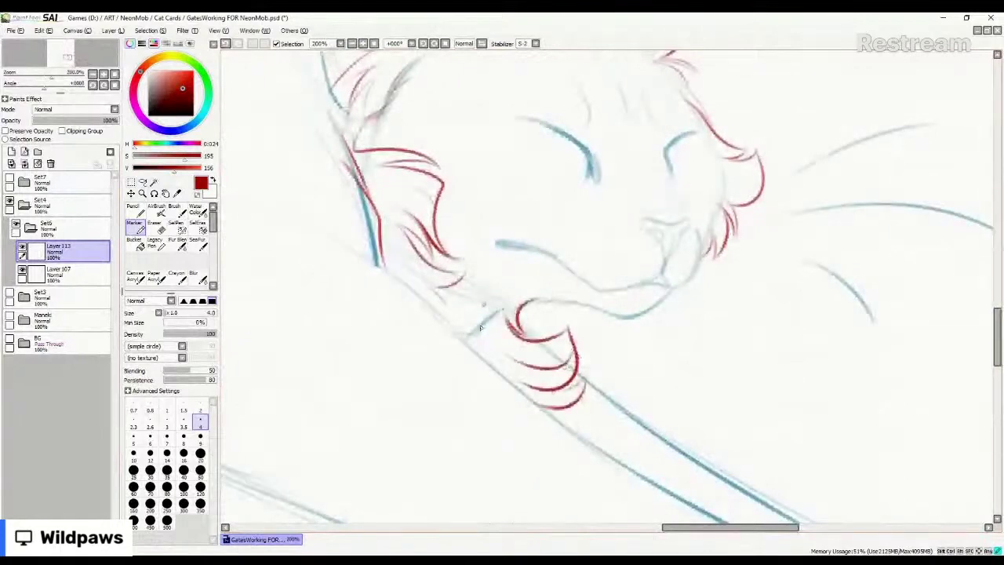
pyautogui.moveTo(485, 305)
pyautogui.mouseDown()
pyautogui.moveTo(477, 333)
pyautogui.moveTo(466, 334)
pyautogui.mouseUp()
pyautogui.moveTo(514, 295); pyautogui.dragTo(490, 308)
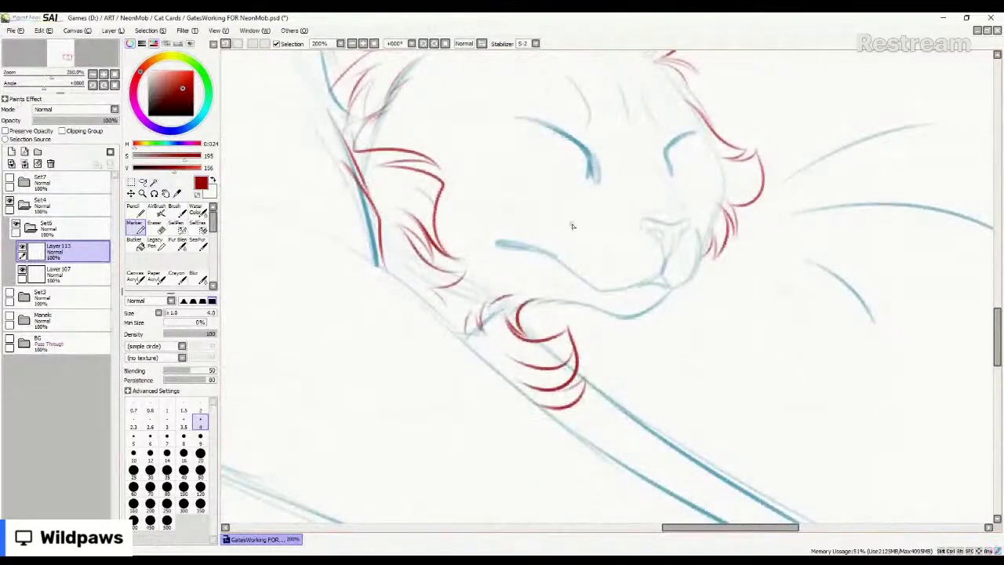
# Sketch jagged fur tufts hanging behind the near front leg's elbow, down to the belly line.
pyautogui.scroll(-4, 571, 226)
pyautogui.scroll(-1, 569, 266)
pyautogui.scroll(2, 530, 226)
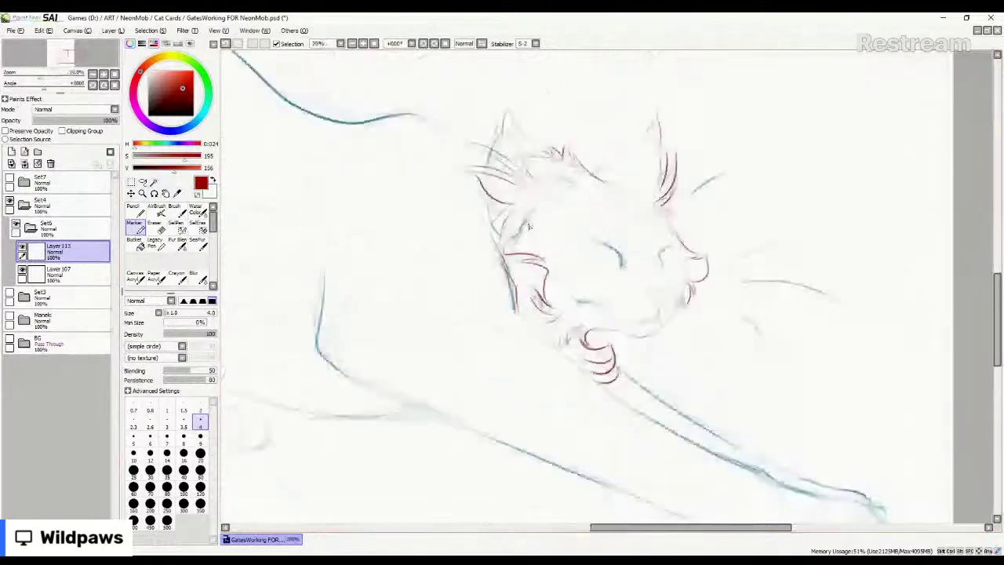
pyautogui.scroll(-1, 558, 273)
pyautogui.scroll(-1, 559, 272)
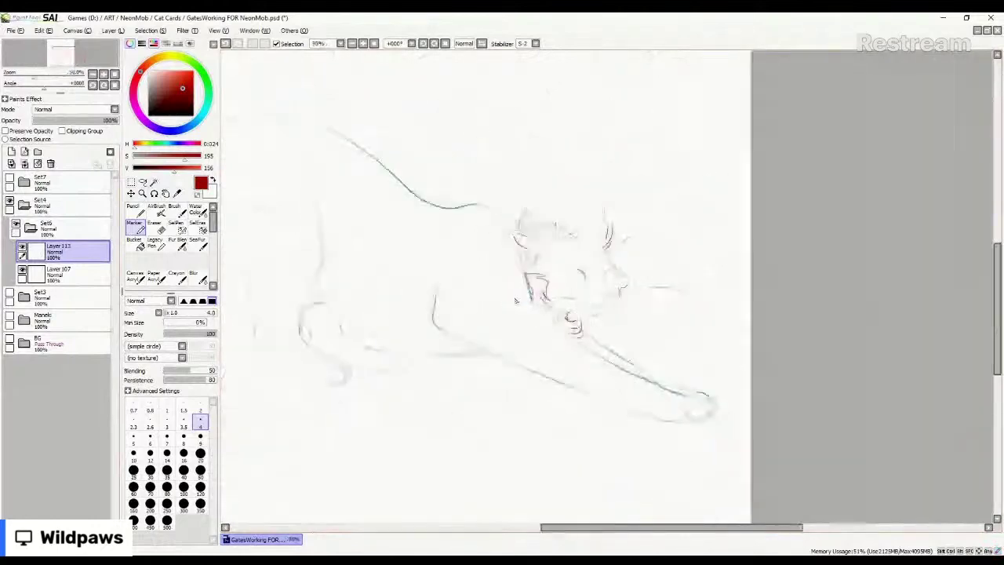
pyautogui.scroll(2, 421, 304)
pyautogui.scroll(2, 422, 304)
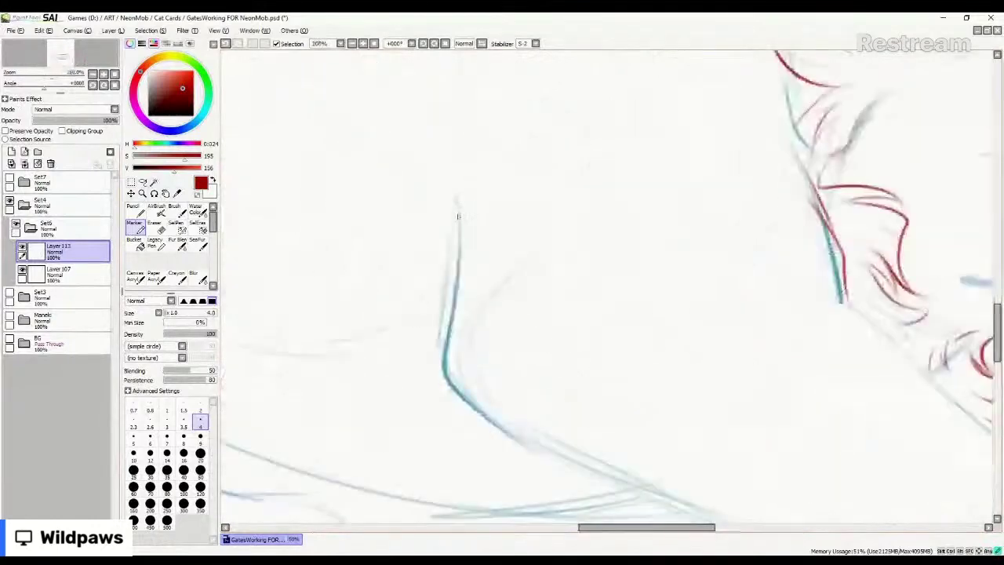
pyautogui.moveTo(462, 276); pyautogui.dragTo(415, 364)
pyautogui.moveTo(451, 312)
pyautogui.mouseDown()
pyautogui.moveTo(410, 375)
pyautogui.moveTo(392, 378)
pyautogui.mouseUp()
pyautogui.moveTo(438, 354)
pyautogui.mouseDown()
pyautogui.moveTo(393, 393)
pyautogui.moveTo(407, 443)
pyautogui.mouseUp()
pyautogui.moveTo(416, 402)
pyautogui.mouseDown()
pyautogui.moveTo(406, 444)
pyautogui.moveTo(451, 501)
pyautogui.moveTo(522, 463)
pyautogui.mouseUp()
pyautogui.moveTo(444, 427); pyautogui.dragTo(449, 465)
pyautogui.moveTo(523, 455); pyautogui.dragTo(502, 506)
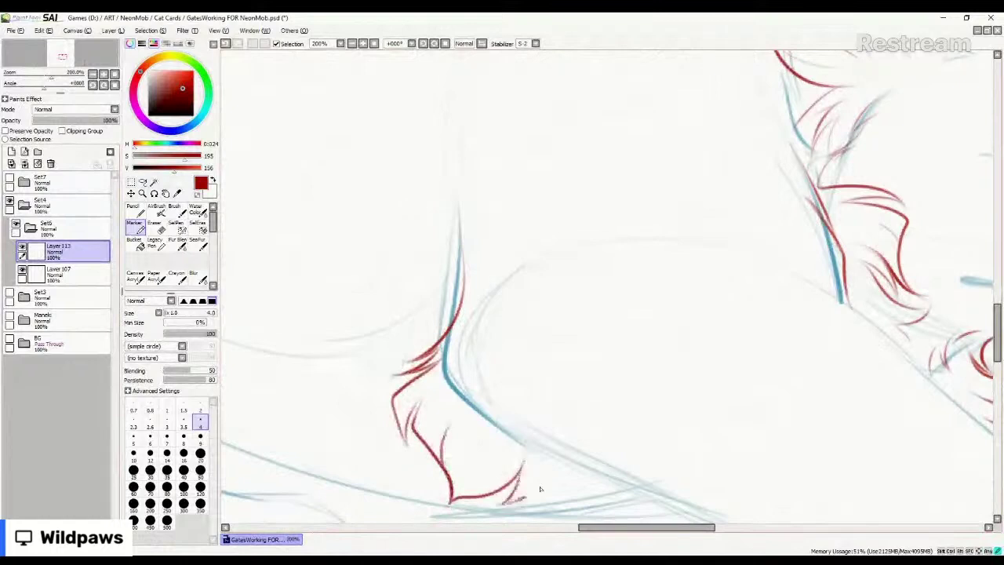
# Continue the fur tufts from the elbow along the underside of the near front leg.
pyautogui.moveTo(547, 469); pyautogui.dragTo(530, 506)
pyautogui.moveTo(566, 471)
pyautogui.mouseDown()
pyautogui.moveTo(553, 502)
pyautogui.moveTo(593, 493)
pyautogui.moveTo(615, 513)
pyautogui.mouseUp()
pyautogui.moveTo(614, 512); pyautogui.dragTo(615, 484)
pyautogui.moveTo(619, 498); pyautogui.dragTo(663, 515)
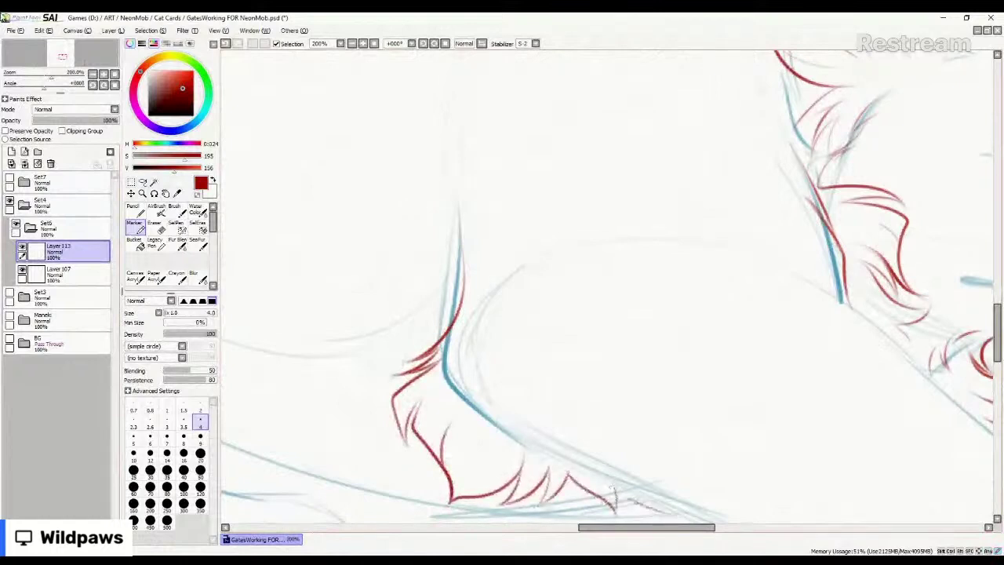
# Sketch raised fur tufts along the back of the neck and over the shoulders, tapering into the back line.
pyautogui.scroll(-2, 469, 272)
pyautogui.scroll(-4, 469, 272)
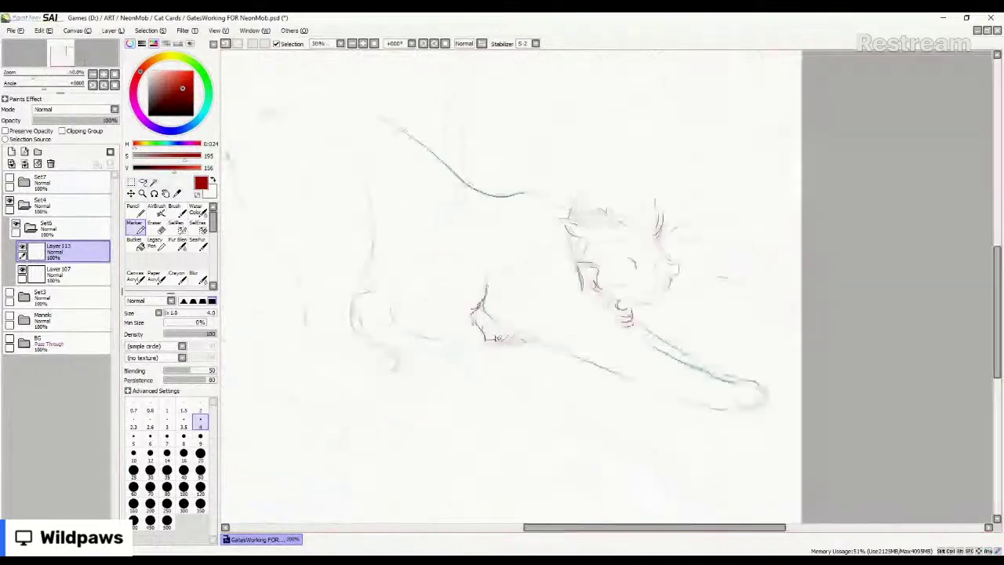
pyautogui.scroll(2, 533, 281)
pyautogui.scroll(-3, 533, 281)
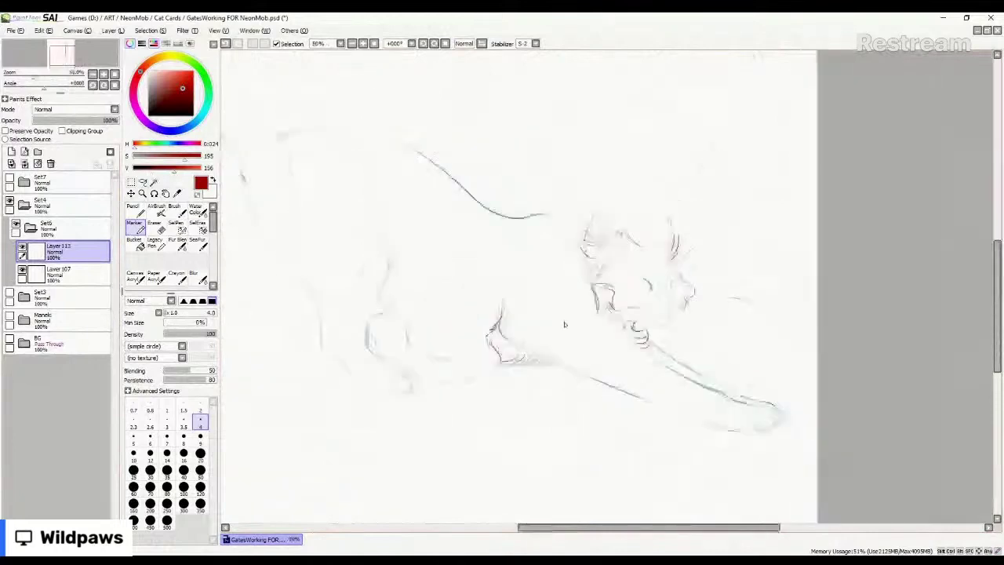
pyautogui.scroll(3, 552, 331)
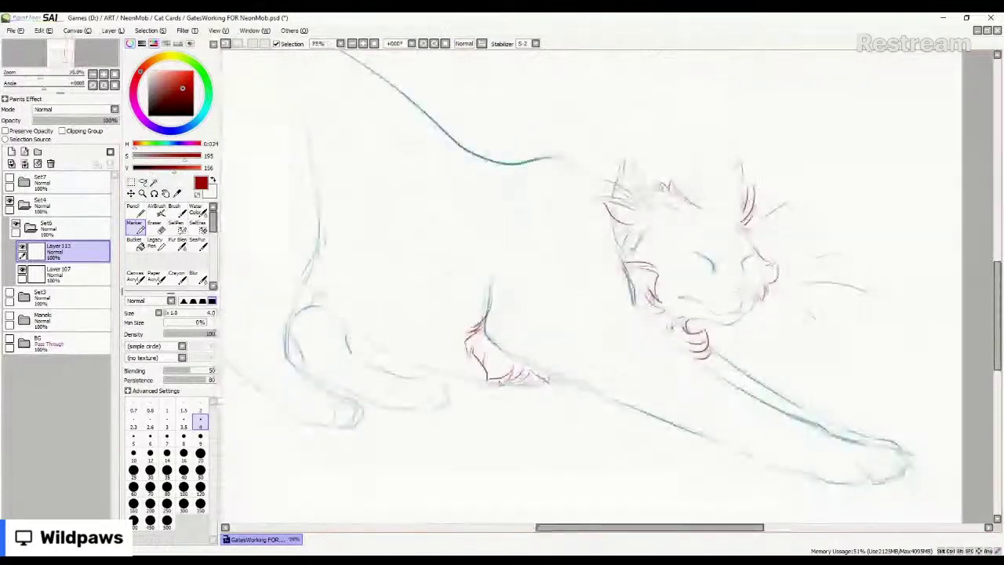
pyautogui.scroll(-1, 601, 343)
pyautogui.scroll(2, 600, 343)
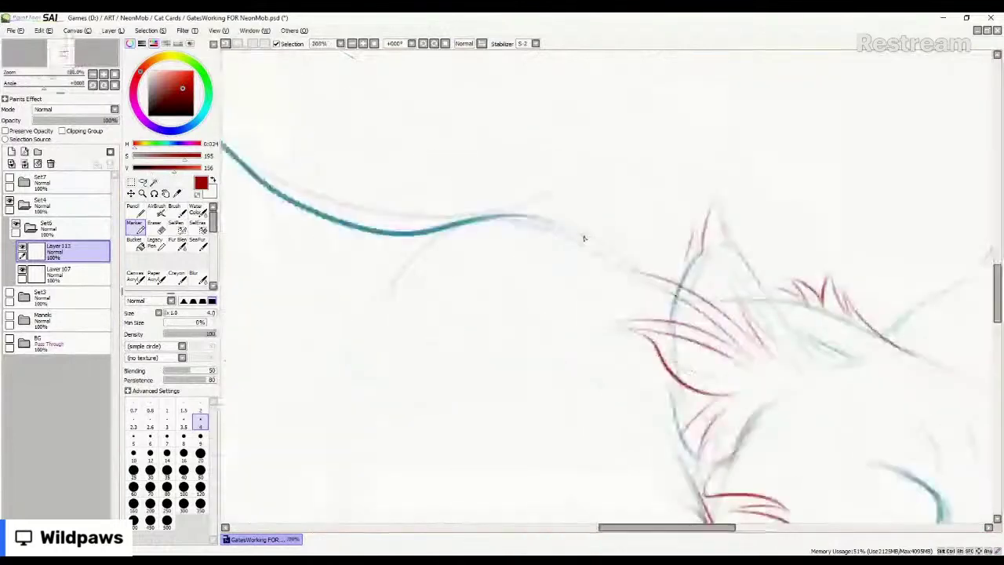
pyautogui.moveTo(620, 257); pyautogui.dragTo(571, 187)
pyautogui.moveTo(571, 188); pyautogui.dragTo(579, 223)
pyautogui.moveTo(579, 224)
pyautogui.mouseDown()
pyautogui.moveTo(499, 179)
pyautogui.moveTo(547, 221)
pyautogui.moveTo(459, 172)
pyautogui.moveTo(469, 221)
pyautogui.mouseUp()
pyautogui.moveTo(444, 181)
pyautogui.mouseDown()
pyautogui.moveTo(462, 221)
pyautogui.moveTo(370, 215)
pyautogui.moveTo(363, 202)
pyautogui.moveTo(341, 215)
pyautogui.moveTo(322, 209)
pyautogui.mouseUp()
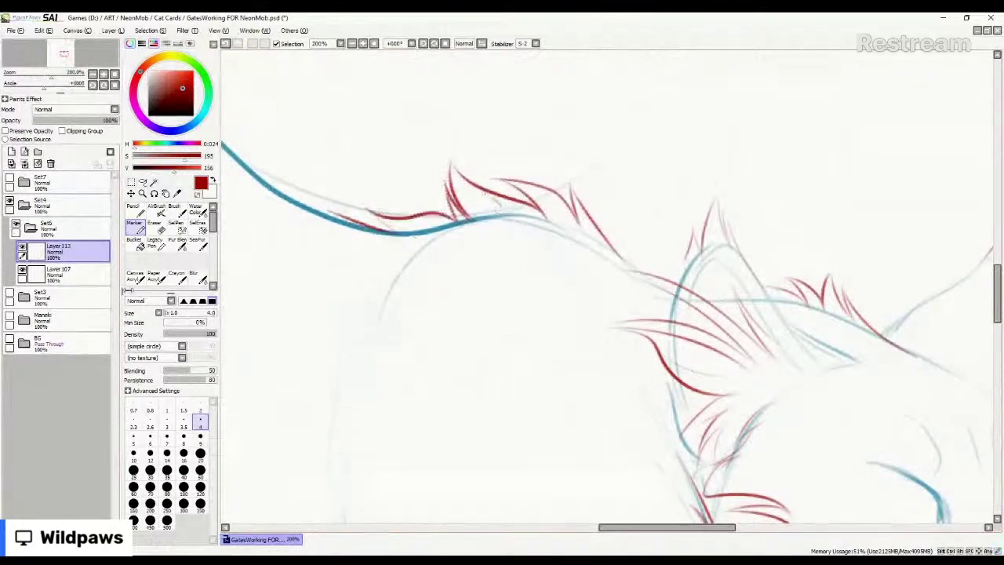
# Sketch jagged fur tufts down the rump and back of the near hind thigh, with inner fur strokes beside them.
pyautogui.scroll(-3, 408, 318)
pyautogui.scroll(-5, 408, 318)
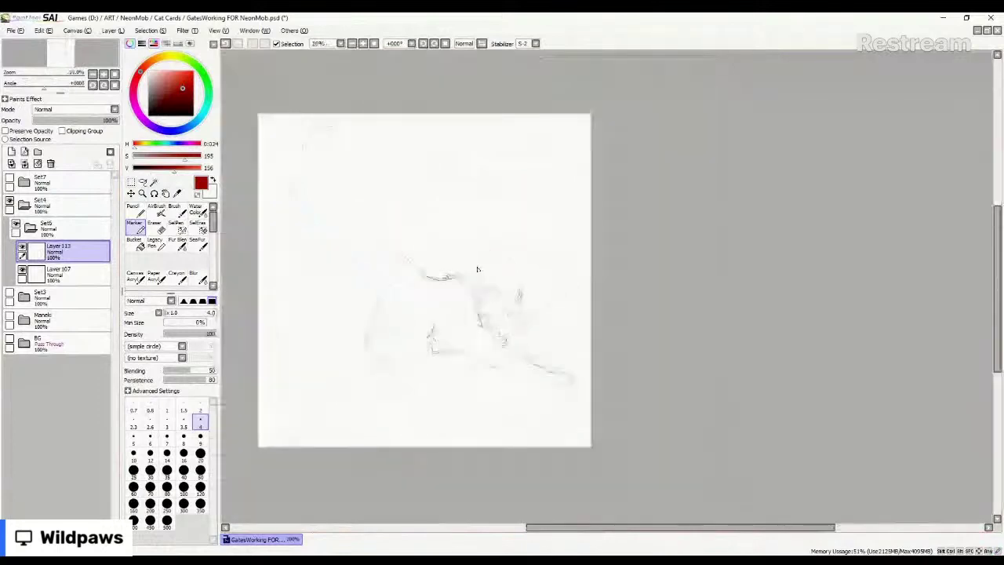
pyautogui.scroll(-2, 423, 279)
pyautogui.scroll(4, 377, 286)
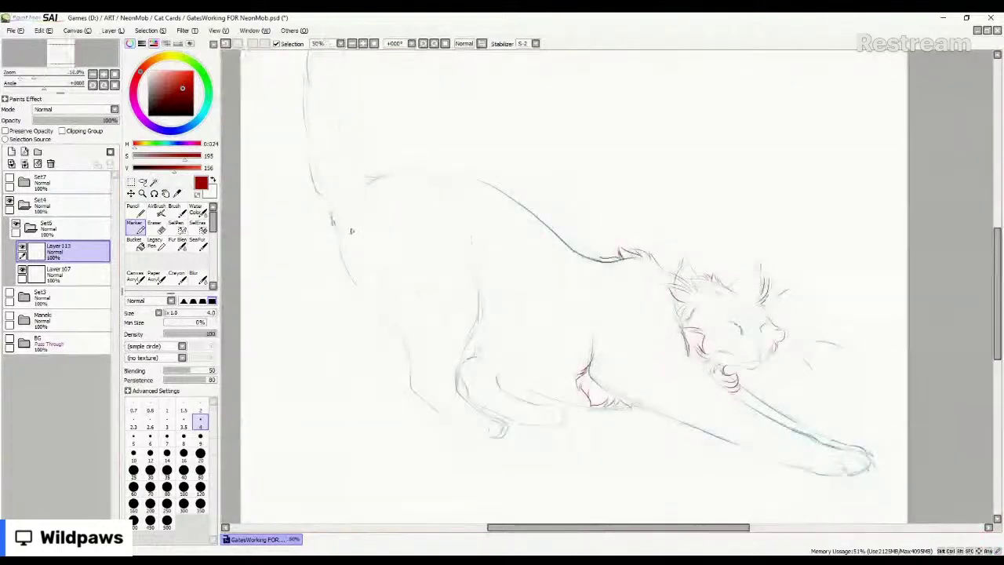
pyautogui.scroll(-3, 341, 233)
pyautogui.scroll(7, 340, 251)
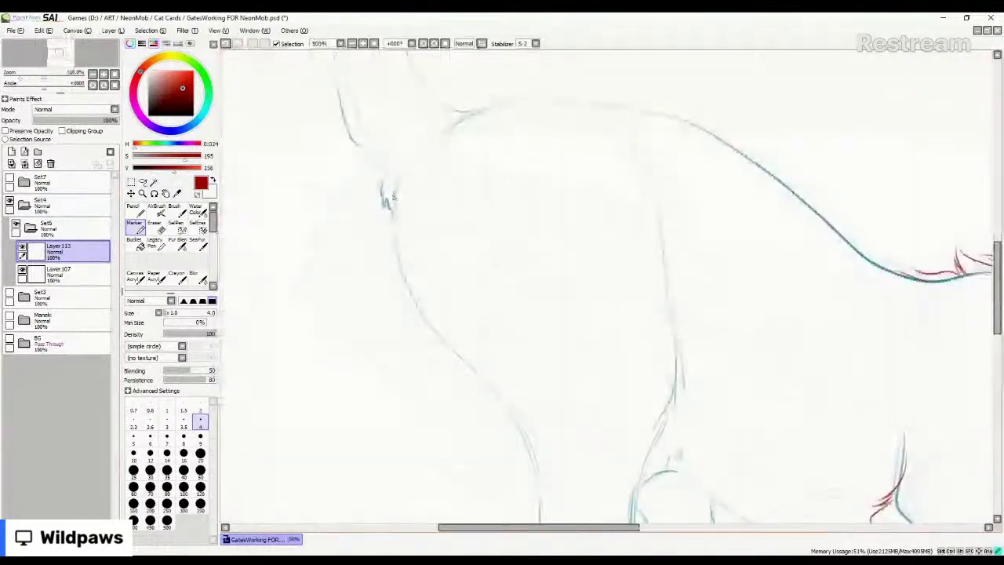
pyautogui.moveTo(394, 180)
pyautogui.mouseDown()
pyautogui.moveTo(390, 220)
pyautogui.moveTo(366, 240)
pyautogui.moveTo(392, 231)
pyautogui.moveTo(368, 252)
pyautogui.moveTo(373, 302)
pyautogui.mouseUp()
pyautogui.moveTo(383, 259)
pyautogui.mouseDown()
pyautogui.moveTo(376, 291)
pyautogui.moveTo(383, 315)
pyautogui.moveTo(393, 268)
pyautogui.moveTo(385, 306)
pyautogui.moveTo(408, 381)
pyautogui.mouseUp()
pyautogui.moveTo(424, 347)
pyautogui.mouseDown()
pyautogui.moveTo(422, 388)
pyautogui.moveTo(438, 357)
pyautogui.moveTo(450, 400)
pyautogui.moveTo(521, 436)
pyautogui.mouseUp()
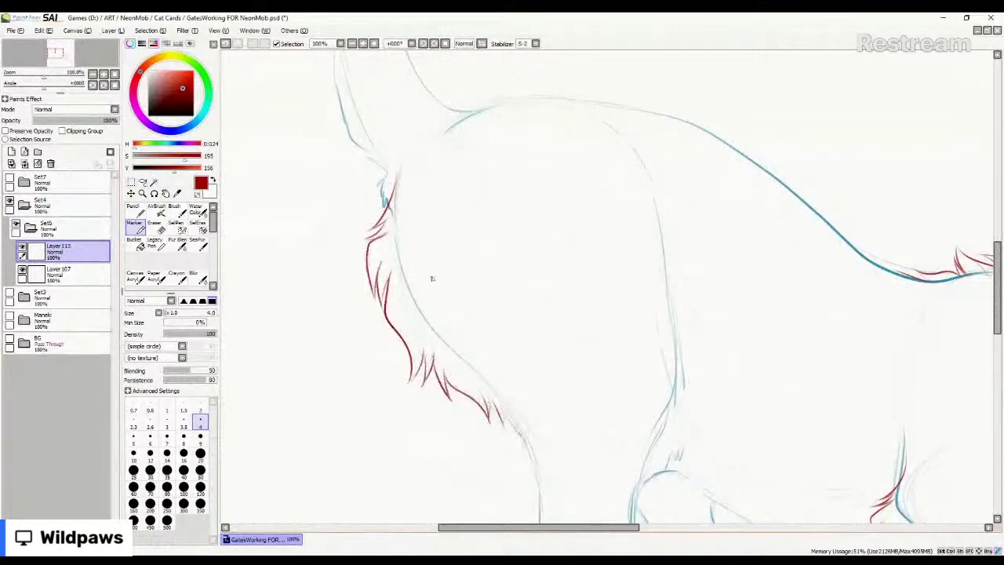
pyautogui.moveTo(398, 220)
pyautogui.mouseDown()
pyautogui.moveTo(400, 267)
pyautogui.moveTo(411, 270)
pyautogui.moveTo(436, 336)
pyautogui.moveTo(459, 355)
pyautogui.mouseUp()
# Add short fur tufts to the front edge of the near hind leg at the knee.
pyautogui.scroll(-9, 364, 131)
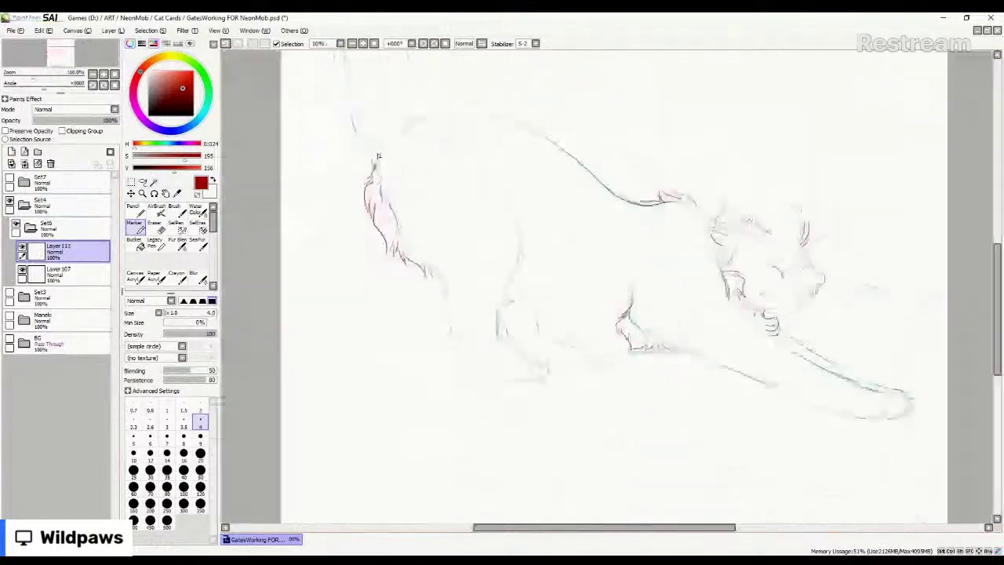
pyautogui.scroll(4, 449, 257)
pyautogui.scroll(2, 443, 243)
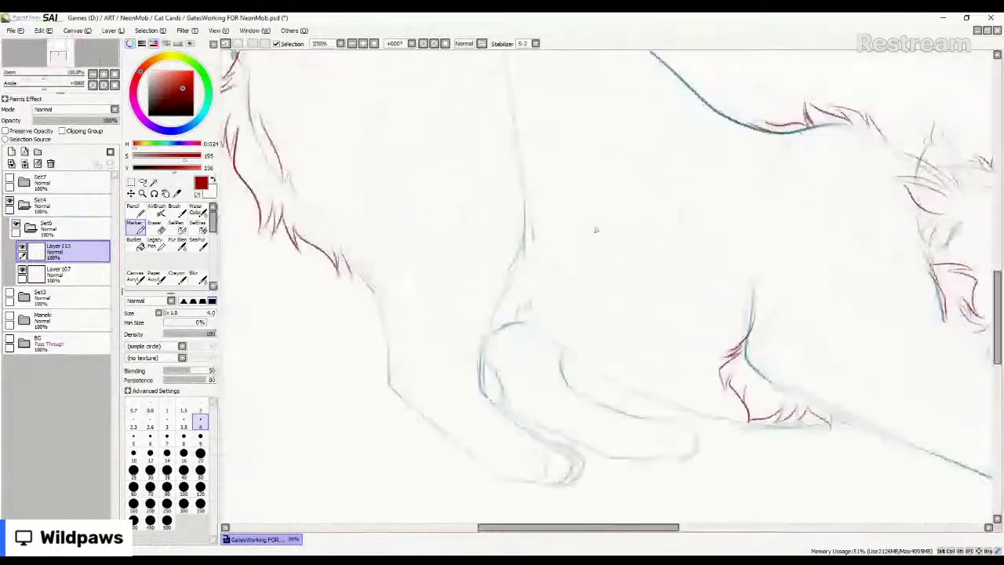
pyautogui.moveTo(517, 152); pyautogui.dragTo(536, 234)
pyautogui.moveTo(529, 230)
pyautogui.mouseDown()
pyautogui.moveTo(535, 257)
pyautogui.moveTo(511, 289)
pyautogui.mouseUp()
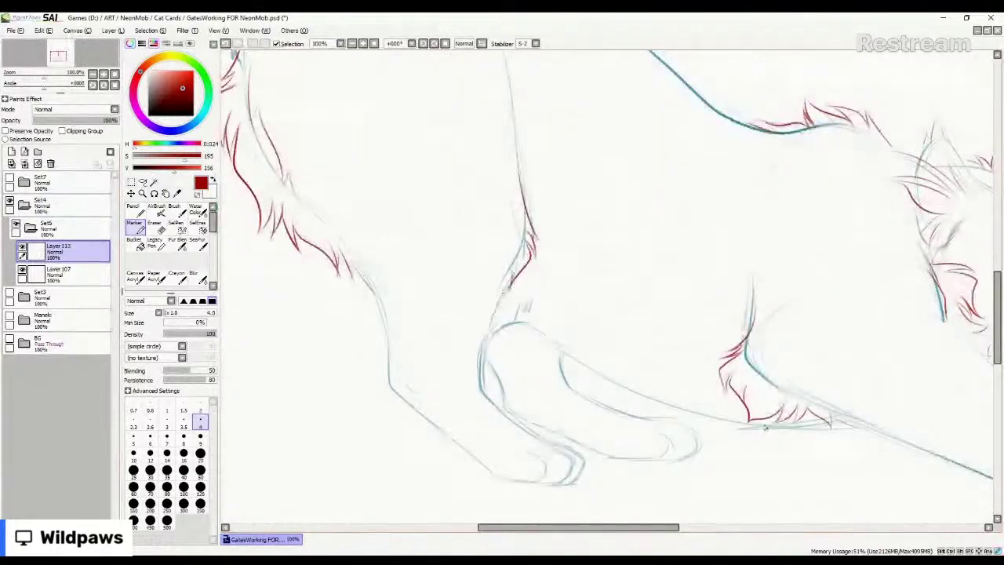
# Sketch a hanging belly fur outline with jagged tufts from behind the near front leg back to the hind legs.
pyautogui.moveTo(860, 429)
pyautogui.mouseDown()
pyautogui.moveTo(830, 454)
pyautogui.moveTo(776, 463)
pyautogui.moveTo(796, 436)
pyautogui.moveTo(769, 461)
pyautogui.moveTo(696, 397)
pyautogui.mouseUp()
pyautogui.moveTo(699, 410)
pyautogui.mouseDown()
pyautogui.moveTo(632, 400)
pyautogui.moveTo(594, 346)
pyautogui.moveTo(594, 380)
pyautogui.moveTo(585, 353)
pyautogui.moveTo(598, 388)
pyautogui.moveTo(568, 344)
pyautogui.moveTo(578, 370)
pyautogui.moveTo(529, 331)
pyautogui.moveTo(576, 375)
pyautogui.moveTo(573, 356)
pyautogui.moveTo(579, 384)
pyautogui.moveTo(554, 345)
pyautogui.moveTo(574, 374)
pyautogui.moveTo(554, 345)
pyautogui.moveTo(564, 368)
pyautogui.moveTo(555, 353)
pyautogui.moveTo(494, 342)
pyautogui.moveTo(514, 329)
pyautogui.moveTo(552, 359)
pyautogui.mouseUp()
pyautogui.hotkey('ctrl', 'z')
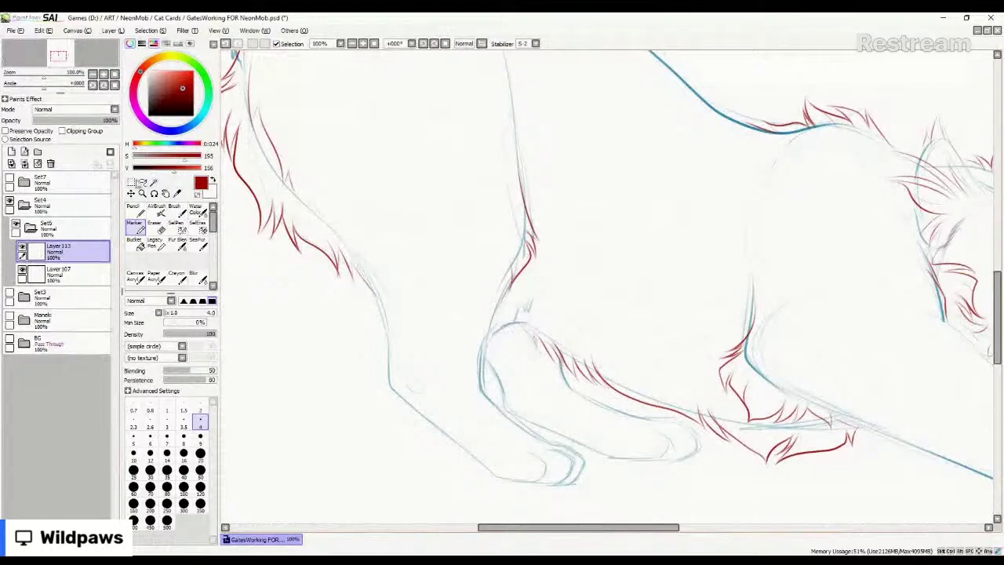
# Sketch fur tufts along the underside of the near front leg, just behind the paw.
pyautogui.scroll(-3, 409, 339)
pyautogui.scroll(1, 538, 372)
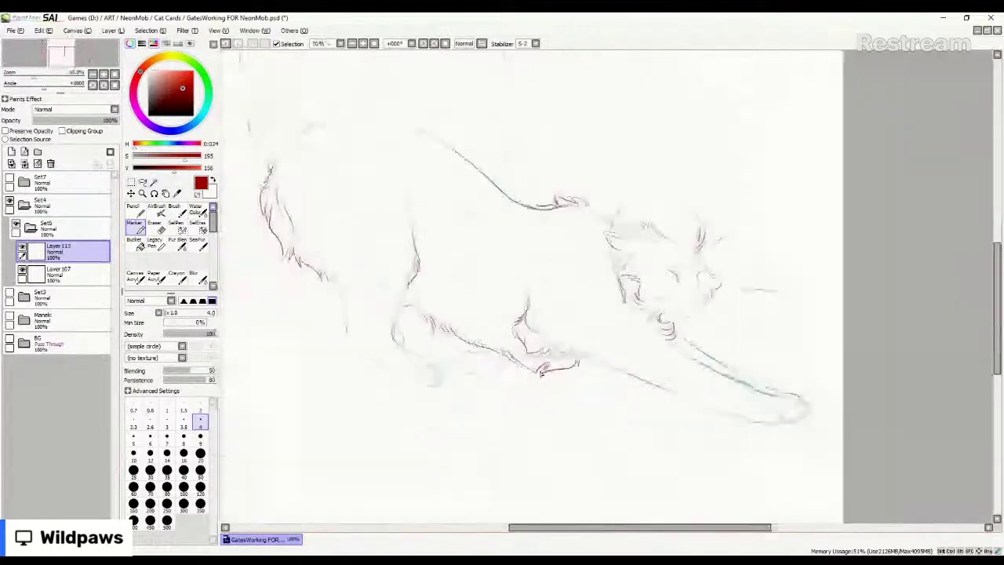
pyautogui.scroll(2, 539, 373)
pyautogui.scroll(-2, 549, 361)
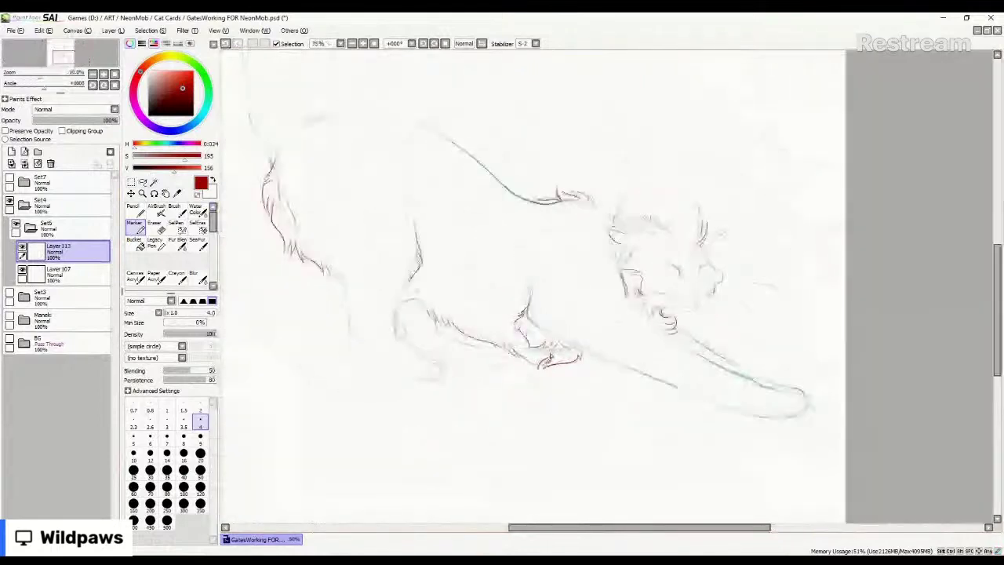
pyautogui.scroll(2, 550, 357)
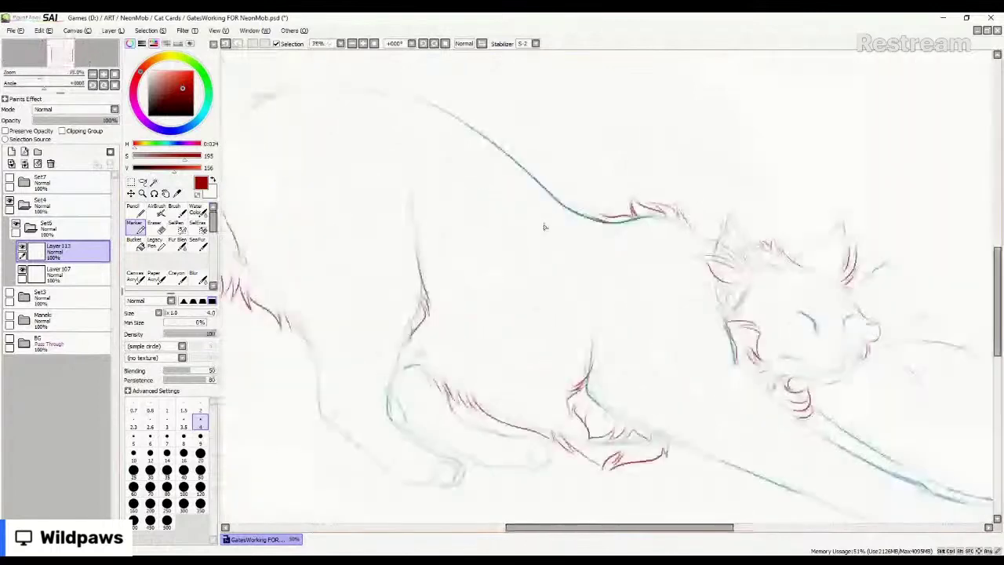
pyautogui.scroll(-2, 543, 222)
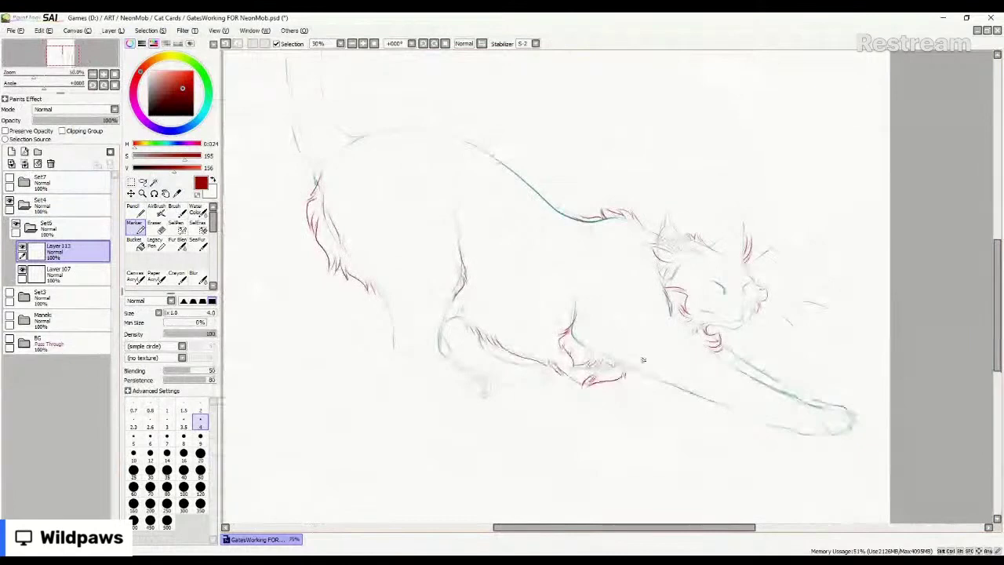
pyautogui.scroll(2, 669, 413)
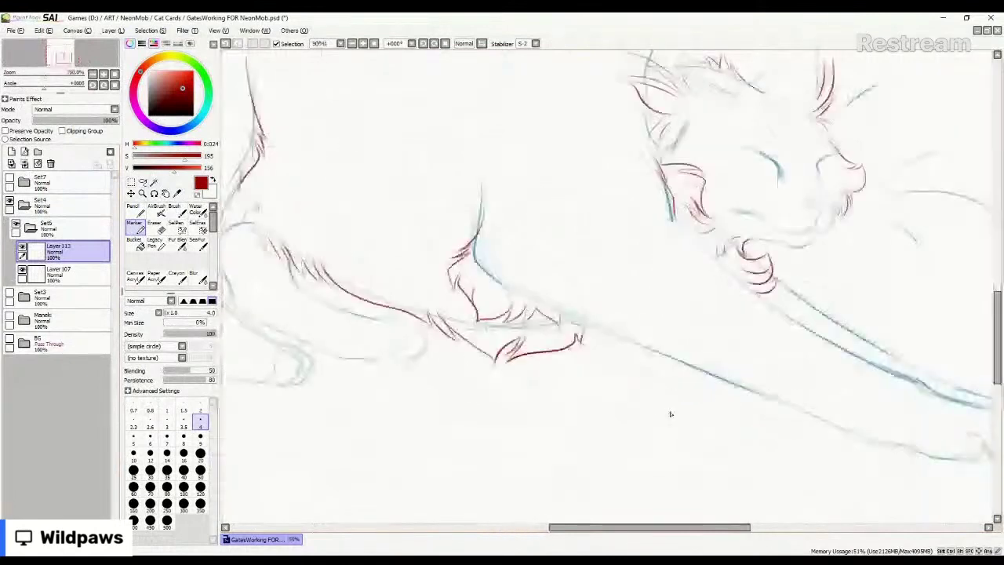
pyautogui.scroll(1, 670, 413)
pyautogui.moveTo(667, 390)
pyautogui.mouseDown()
pyautogui.moveTo(689, 427)
pyautogui.moveTo(809, 441)
pyautogui.mouseUp()
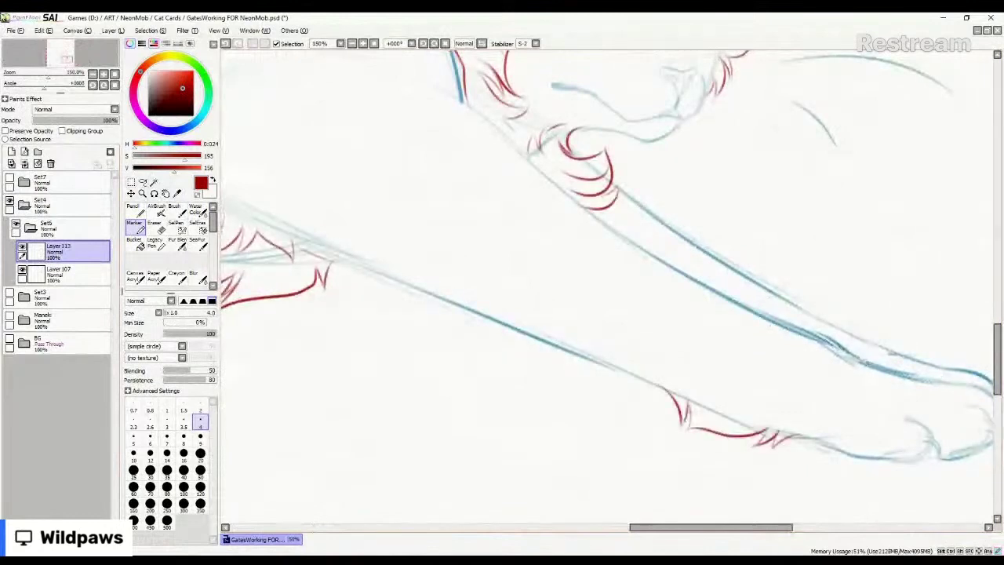
pyautogui.scroll(-2, 846, 379)
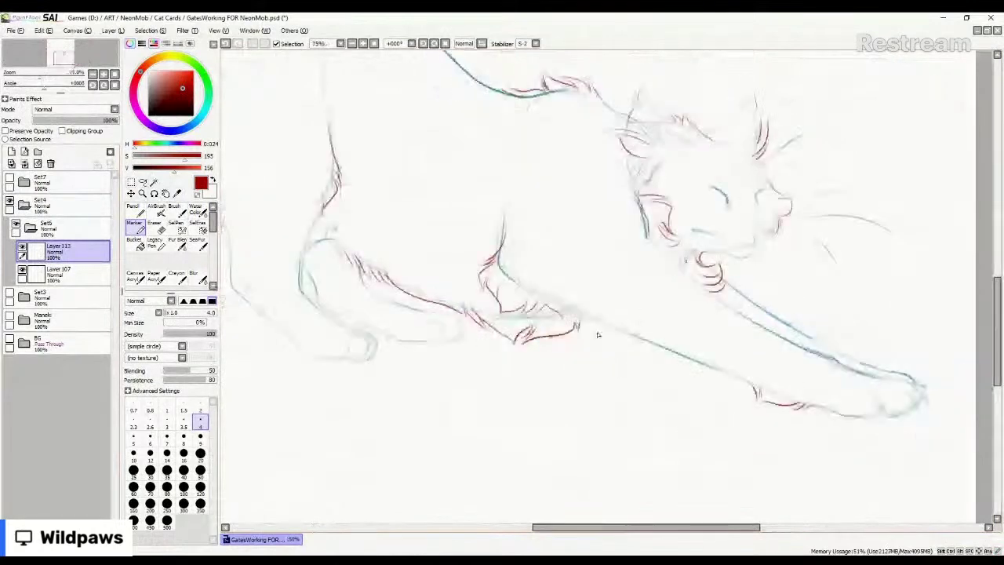
# Sketch fur tufts behind the hind leg's hock, along the lower legs and at the hind paws.
pyautogui.scroll(-1, 491, 273)
pyautogui.scroll(4, 342, 294)
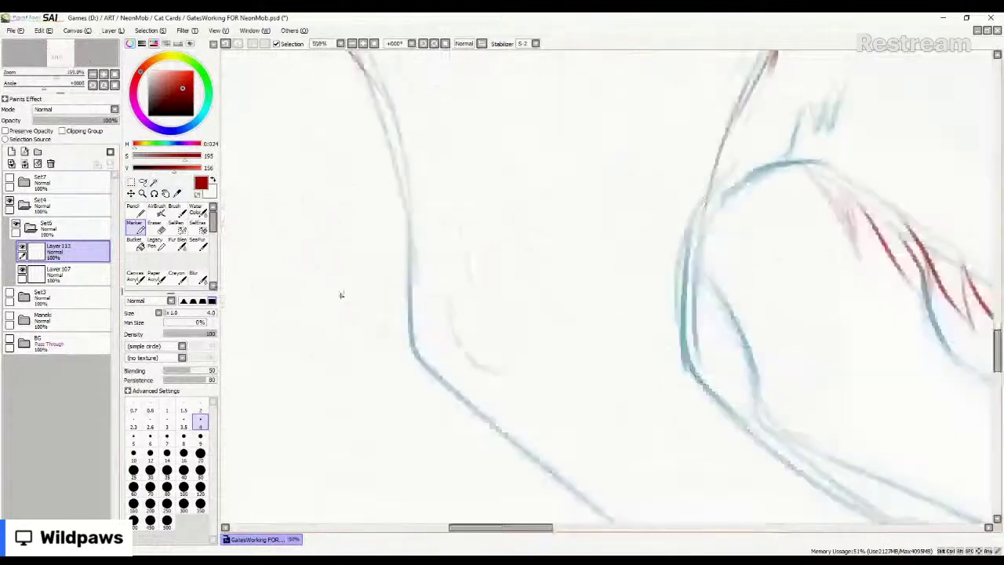
pyautogui.scroll(-2, 342, 294)
pyautogui.moveTo(398, 242)
pyautogui.mouseDown()
pyautogui.moveTo(383, 306)
pyautogui.moveTo(398, 353)
pyautogui.moveTo(440, 362)
pyautogui.moveTo(453, 378)
pyautogui.mouseUp()
pyautogui.moveTo(558, 292)
pyautogui.mouseDown()
pyautogui.moveTo(564, 338)
pyautogui.moveTo(582, 361)
pyautogui.moveTo(647, 375)
pyautogui.mouseUp()
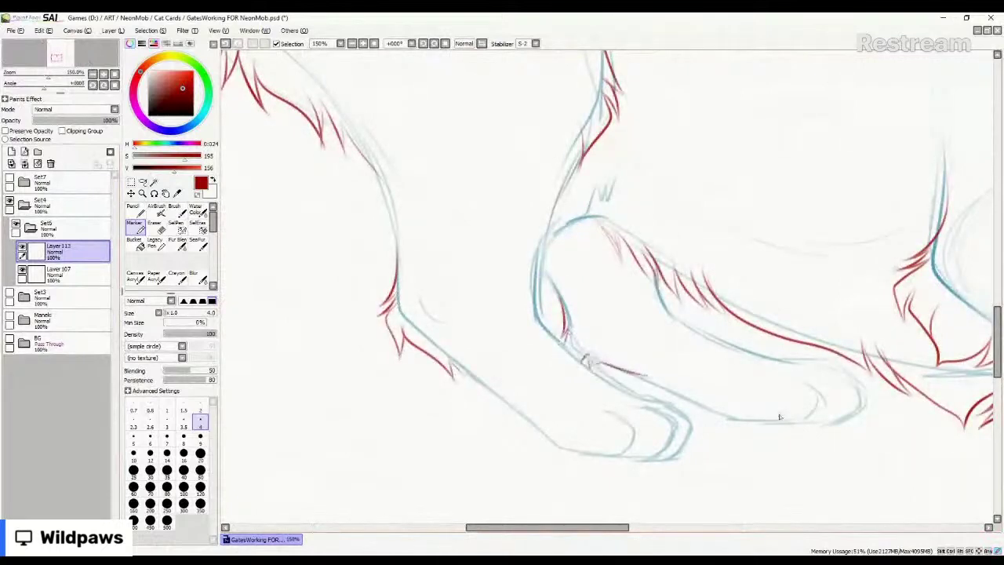
pyautogui.moveTo(625, 433)
pyautogui.mouseDown()
pyautogui.moveTo(627, 445)
pyautogui.moveTo(664, 445)
pyautogui.mouseUp()
pyautogui.moveTo(845, 398); pyautogui.dragTo(846, 411)
# Sketch the lower inner curve of the raised tail, rising from where it joins the back.
pyautogui.scroll(-2, 549, 325)
pyautogui.scroll(-3, 549, 325)
pyautogui.scroll(2, 478, 177)
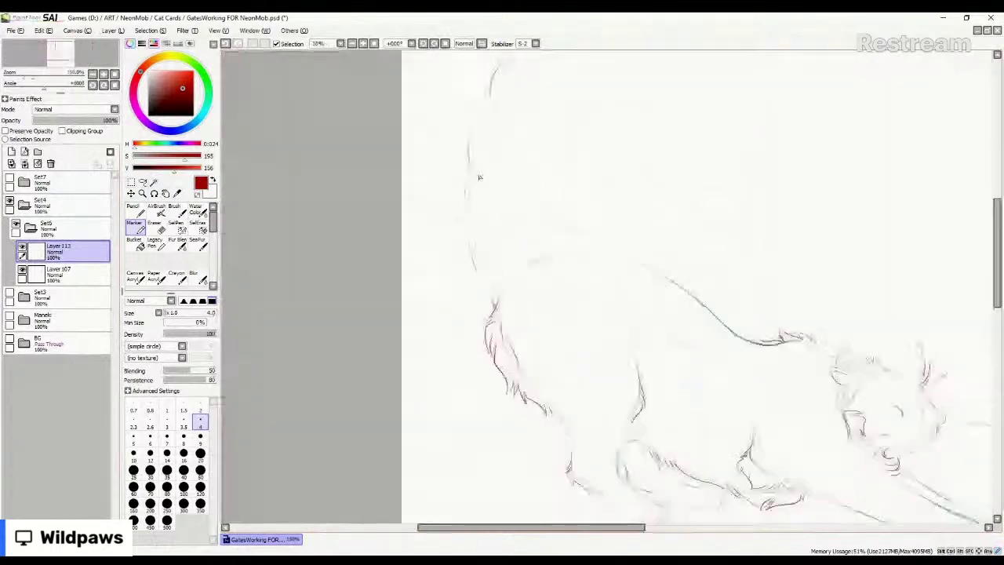
pyautogui.scroll(-1, 478, 177)
pyautogui.moveTo(478, 177); pyautogui.dragTo(528, 274)
pyautogui.scroll(2, 574, 299)
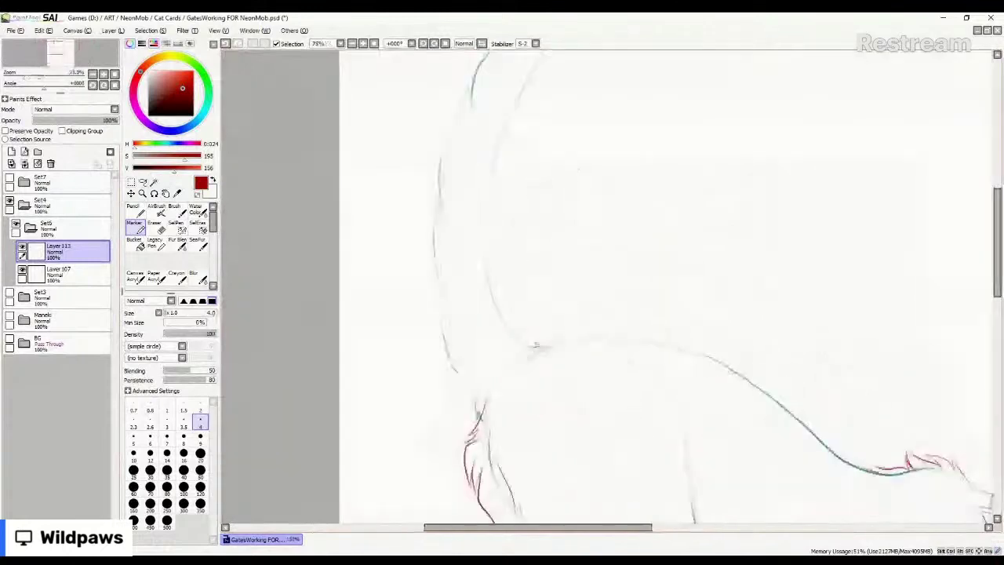
pyautogui.moveTo(494, 290); pyautogui.dragTo(518, 228)
# Extend the tail's inner edge upward with overlapping fur tufts, curving toward the tip.
pyautogui.scroll(-2, 486, 298)
pyautogui.scroll(2, 472, 274)
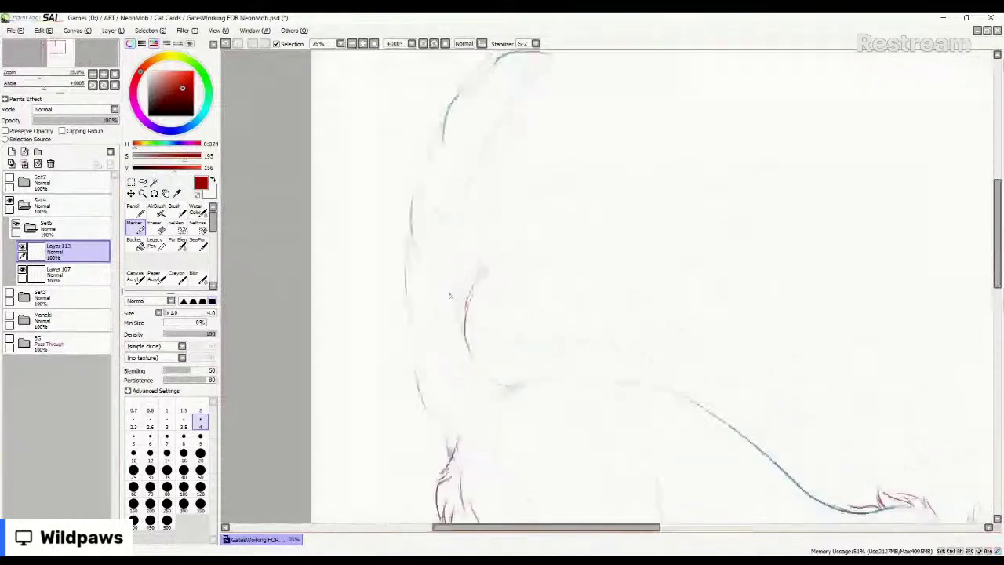
pyautogui.moveTo(473, 174); pyautogui.dragTo(506, 106)
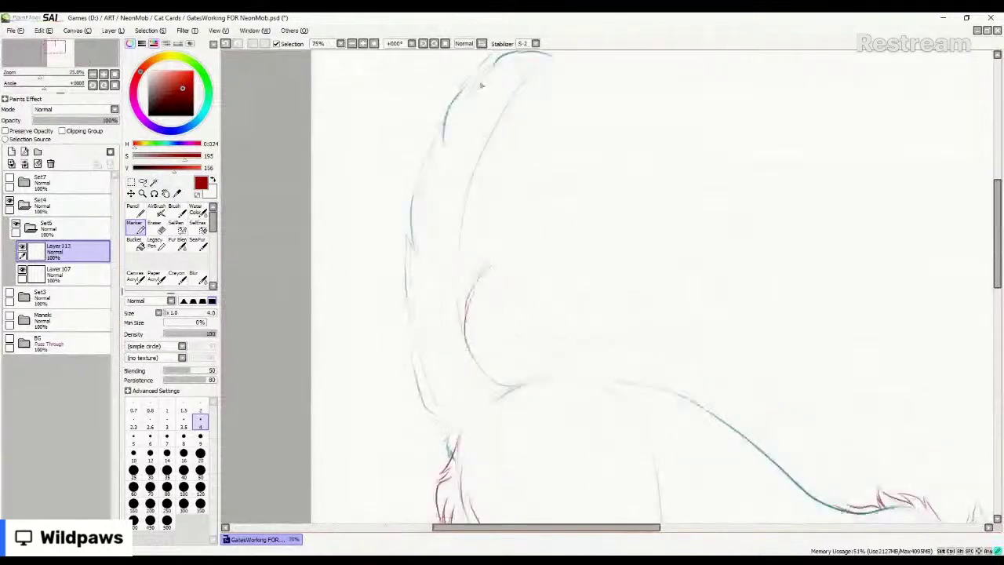
pyautogui.moveTo(474, 287); pyautogui.dragTo(488, 265)
pyautogui.scroll(-2, 501, 268)
pyautogui.scroll(1, 501, 268)
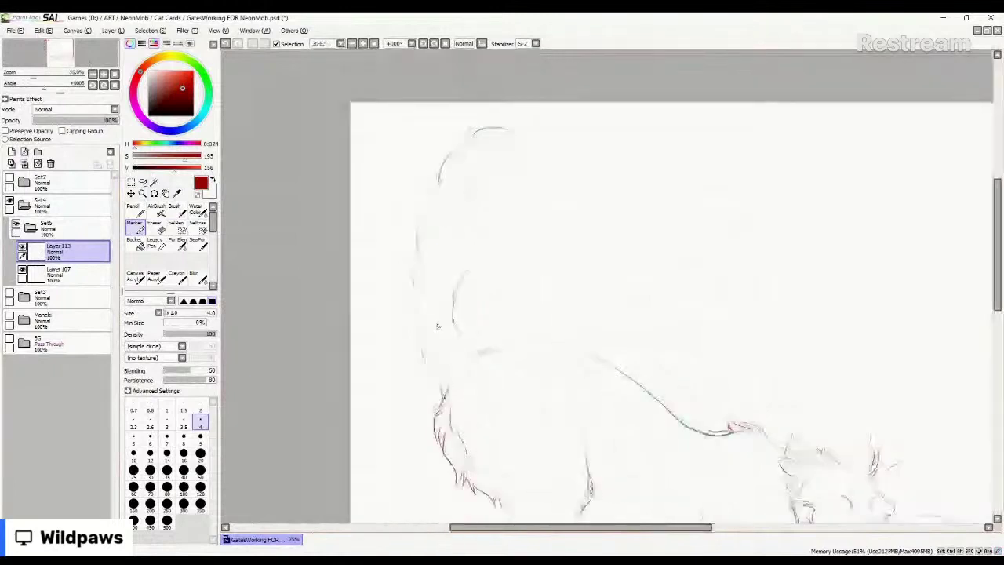
pyautogui.moveTo(468, 279)
pyautogui.mouseDown()
pyautogui.moveTo(513, 234)
pyautogui.moveTo(487, 241)
pyautogui.moveTo(524, 225)
pyautogui.moveTo(540, 236)
pyautogui.moveTo(523, 215)
pyautogui.mouseUp()
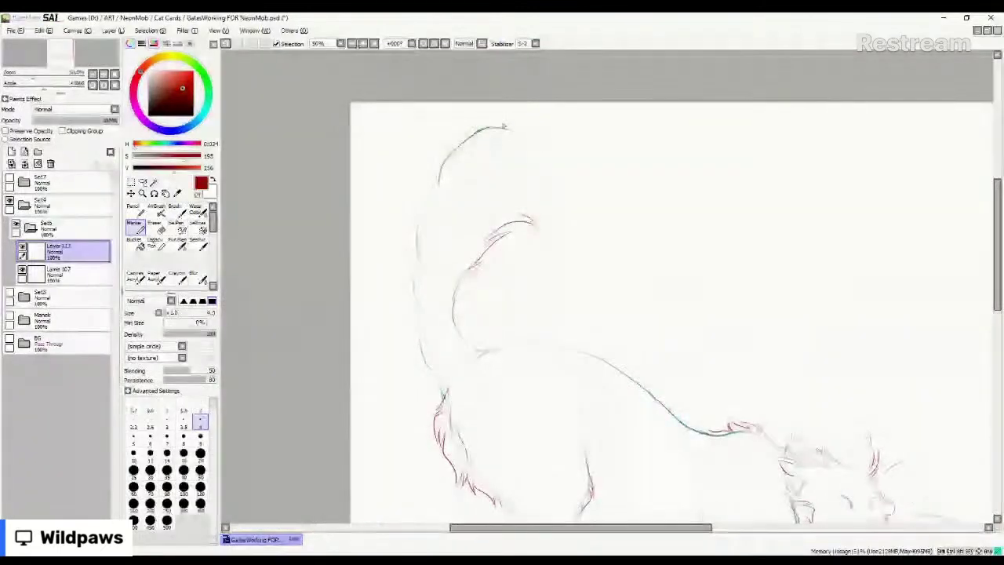
# Draw the bushy curled tail end with an arched upper outline, pointed strands and a tufted underside.
pyautogui.moveTo(474, 129)
pyautogui.mouseDown()
pyautogui.moveTo(514, 124)
pyautogui.moveTo(614, 184)
pyautogui.moveTo(614, 207)
pyautogui.moveTo(604, 196)
pyautogui.moveTo(535, 199)
pyautogui.moveTo(543, 211)
pyautogui.mouseUp()
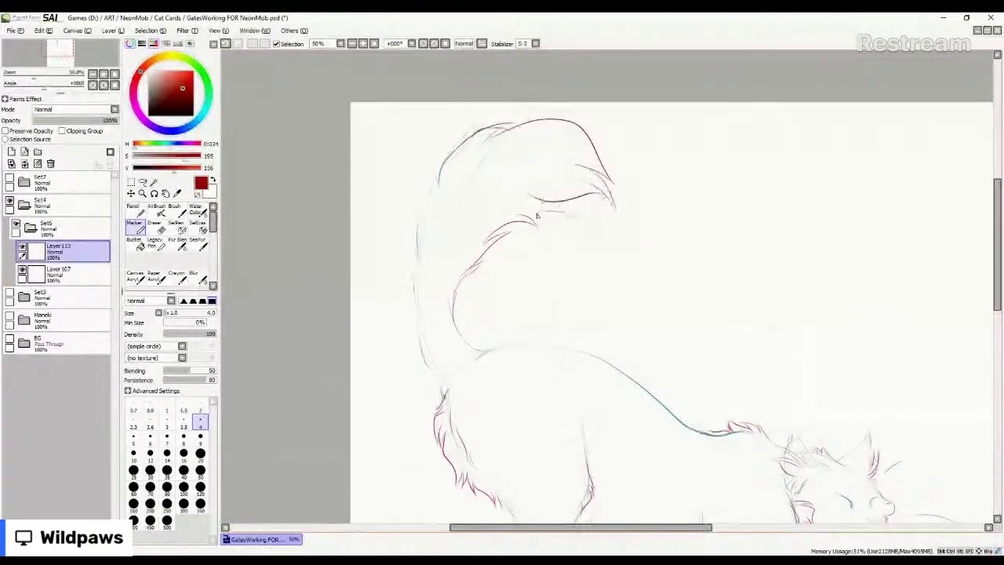
pyautogui.hotkey('ctrl', 'z')
pyautogui.moveTo(544, 203); pyautogui.dragTo(593, 229)
pyautogui.hotkey('ctrl', 'z')
pyautogui.moveTo(519, 218); pyautogui.dragTo(576, 217)
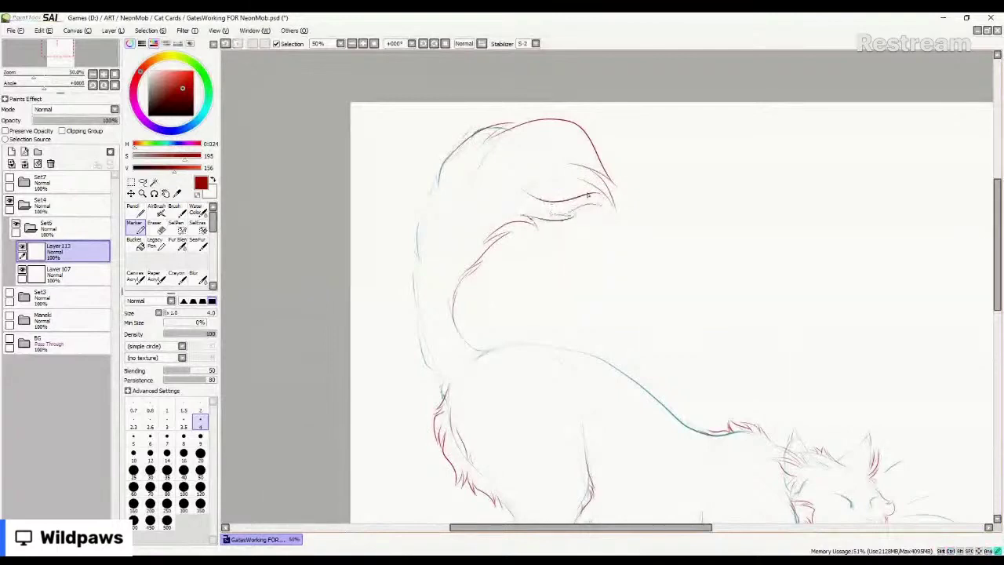
# Sketch the tail's full outer edge with long fur tufts from the upper curl down to the rump.
pyautogui.moveTo(462, 148)
pyautogui.mouseDown()
pyautogui.moveTo(525, 133)
pyautogui.moveTo(502, 151)
pyautogui.moveTo(474, 140)
pyautogui.moveTo(538, 144)
pyautogui.mouseUp()
pyautogui.hotkey('ctrl', 'z')
pyautogui.moveTo(463, 140)
pyautogui.mouseDown()
pyautogui.moveTo(424, 196)
pyautogui.moveTo(424, 179)
pyautogui.moveTo(394, 312)
pyautogui.mouseUp()
pyautogui.moveTo(416, 229); pyautogui.dragTo(406, 331)
pyautogui.moveTo(392, 286)
pyautogui.mouseDown()
pyautogui.moveTo(419, 349)
pyautogui.moveTo(390, 330)
pyautogui.moveTo(416, 357)
pyautogui.moveTo(397, 385)
pyautogui.moveTo(422, 370)
pyautogui.moveTo(409, 384)
pyautogui.moveTo(422, 403)
pyautogui.mouseUp()
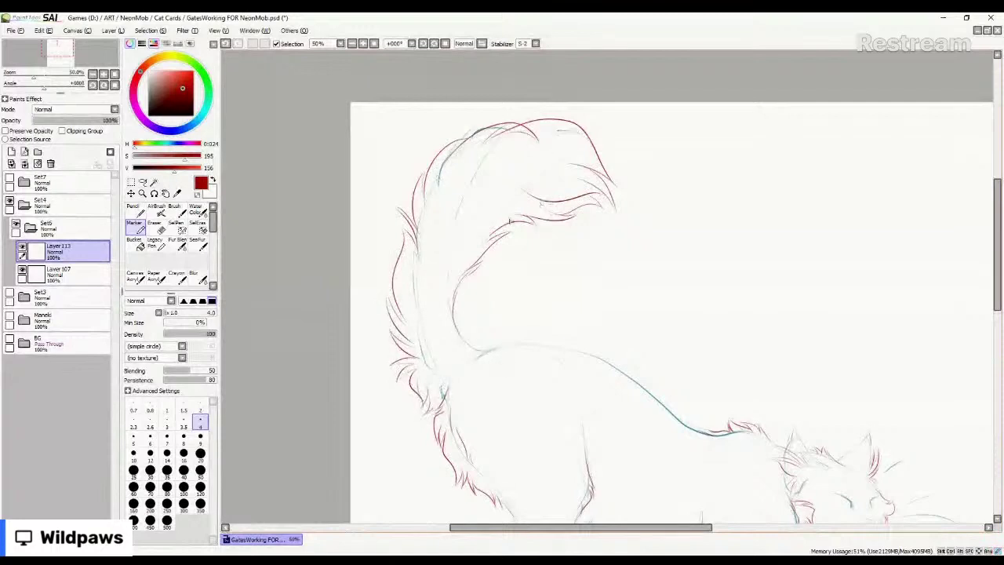
# Lengthen the tail tip into a downward-hanging point with curved inner and outer edges.
pyautogui.hotkey('ctrl', 'z')
pyautogui.moveTo(510, 225)
pyautogui.mouseDown()
pyautogui.moveTo(559, 215)
pyautogui.moveTo(528, 222)
pyautogui.moveTo(589, 248)
pyautogui.mouseUp()
pyautogui.moveTo(578, 210); pyautogui.dragTo(598, 274)
pyautogui.moveTo(598, 274)
pyautogui.mouseDown()
pyautogui.moveTo(613, 246)
pyautogui.moveTo(614, 201)
pyautogui.mouseUp()
# Erase the leftover inner strands at the tail tip and refine the tip's fur with the Brush at size 3.
pyautogui.click(155, 229)
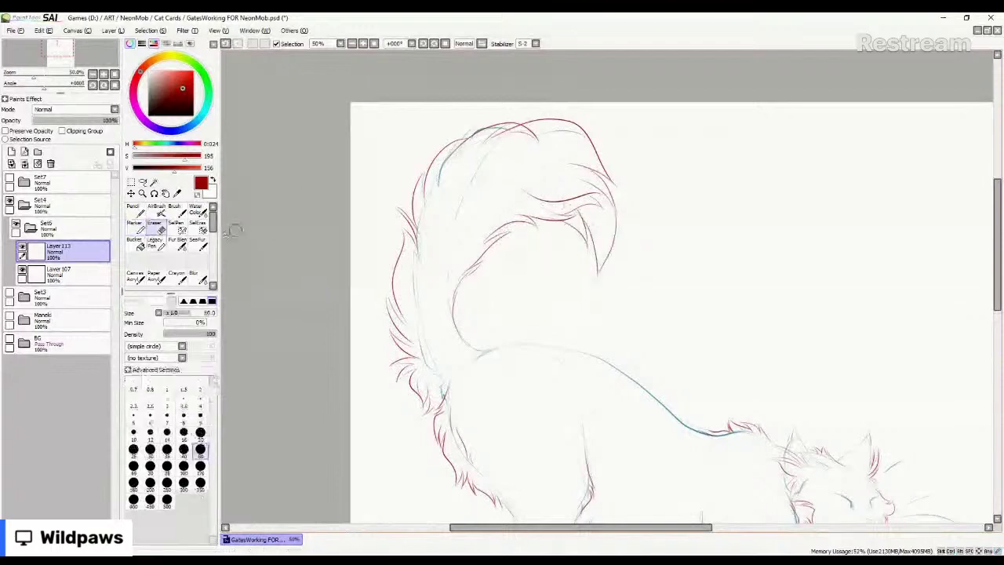
pyautogui.moveTo(524, 195)
pyautogui.mouseDown()
pyautogui.moveTo(598, 213)
pyautogui.moveTo(576, 185)
pyautogui.moveTo(558, 196)
pyautogui.moveTo(586, 188)
pyautogui.moveTo(553, 204)
pyautogui.mouseUp()
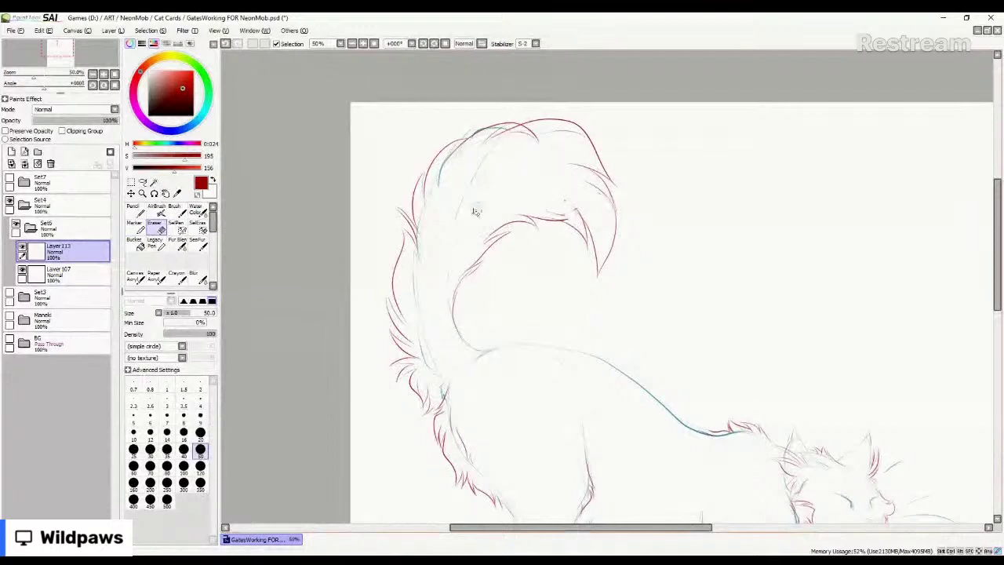
pyautogui.click(174, 209)
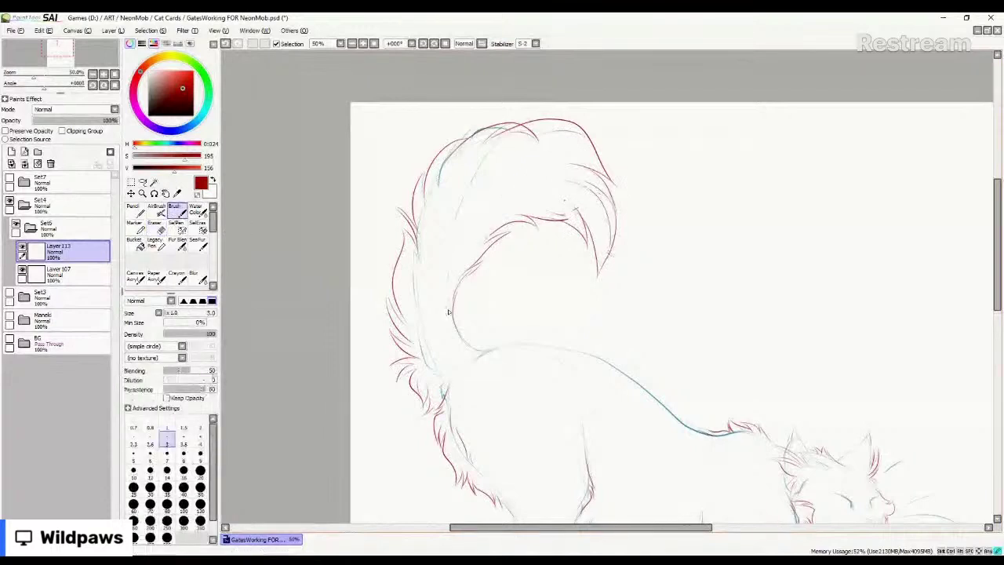
pyautogui.moveTo(449, 312); pyautogui.dragTo(453, 329)
pyautogui.hotkey('ctrl', 'z')
pyautogui.moveTo(464, 276)
pyautogui.mouseDown()
pyautogui.moveTo(454, 352)
pyautogui.moveTo(452, 320)
pyautogui.moveTo(468, 321)
pyautogui.moveTo(457, 294)
pyautogui.moveTo(453, 318)
pyautogui.mouseUp()
pyautogui.hotkey('ctrl', 'z')
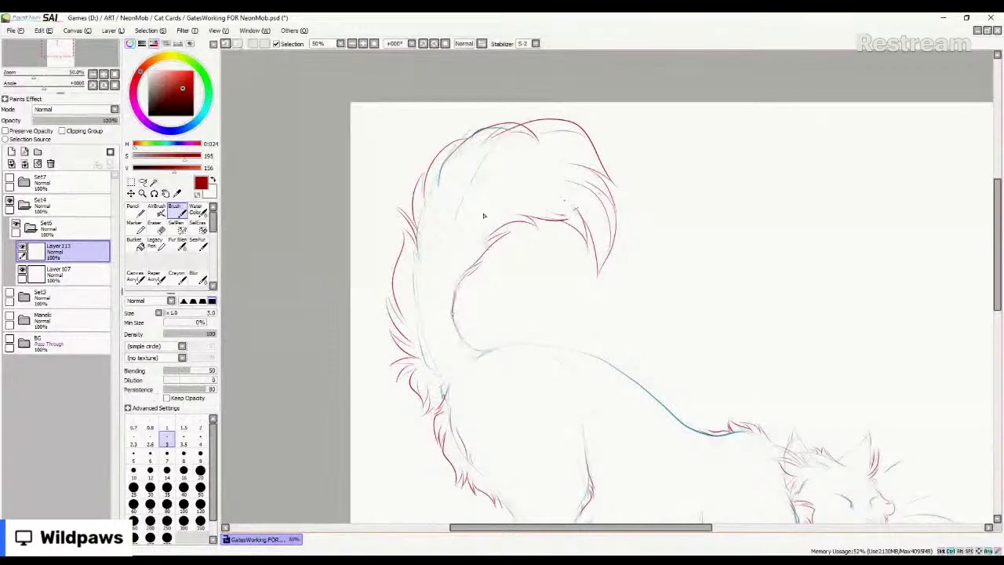
# Move the whole Set4 cat sketch slightly down on the canvas and make the red fur layer active again.
pyautogui.scroll(-3, 410, 169)
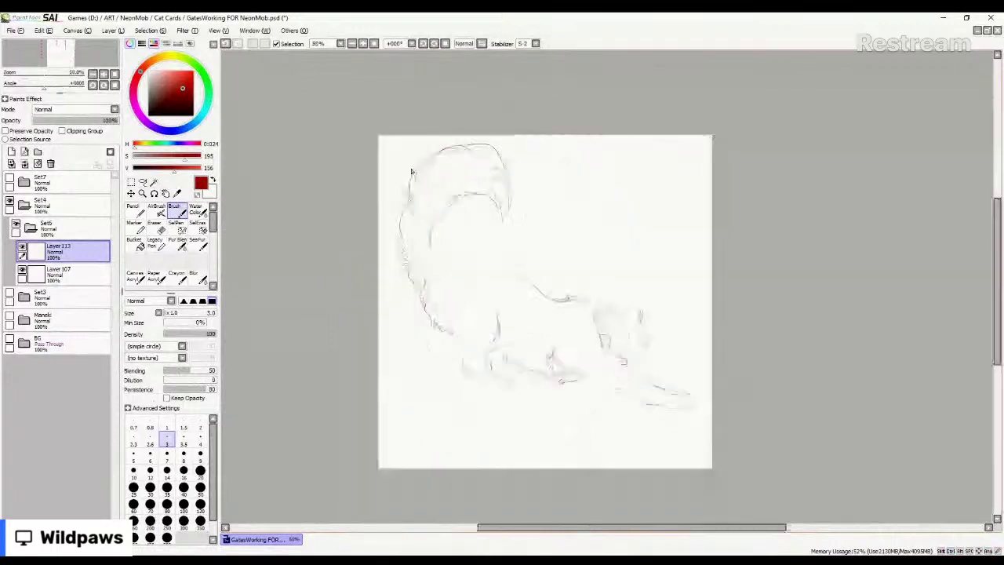
pyautogui.scroll(2, 498, 236)
pyautogui.scroll(-1, 493, 237)
pyautogui.scroll(1, 445, 201)
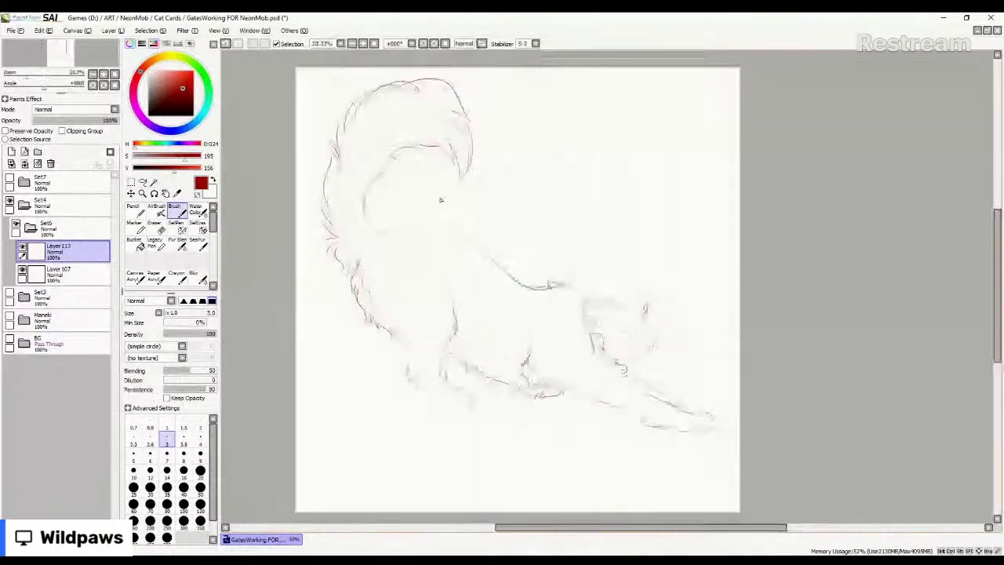
pyautogui.click(47, 204)
pyautogui.click(131, 193)
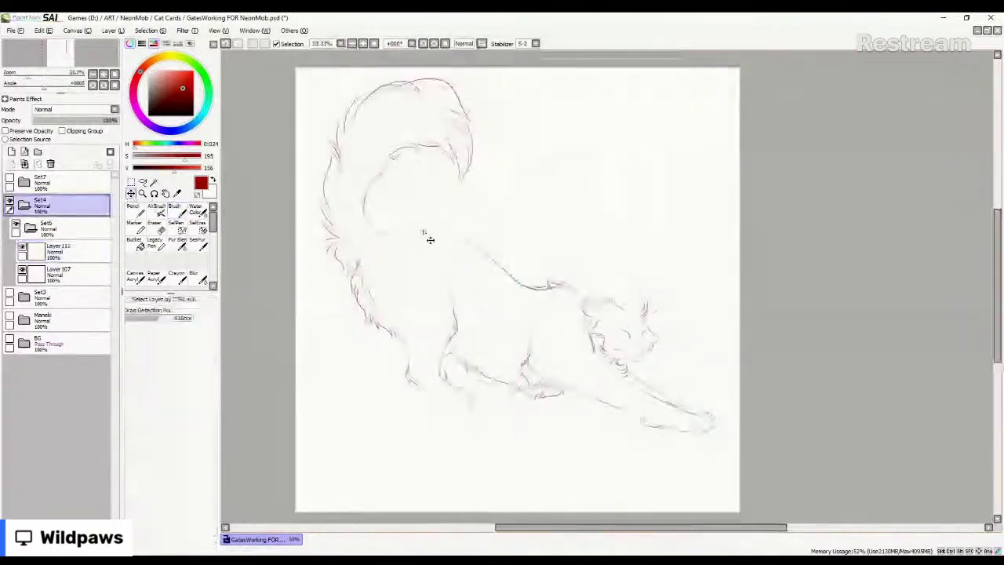
pyautogui.moveTo(421, 233); pyautogui.dragTo(430, 266)
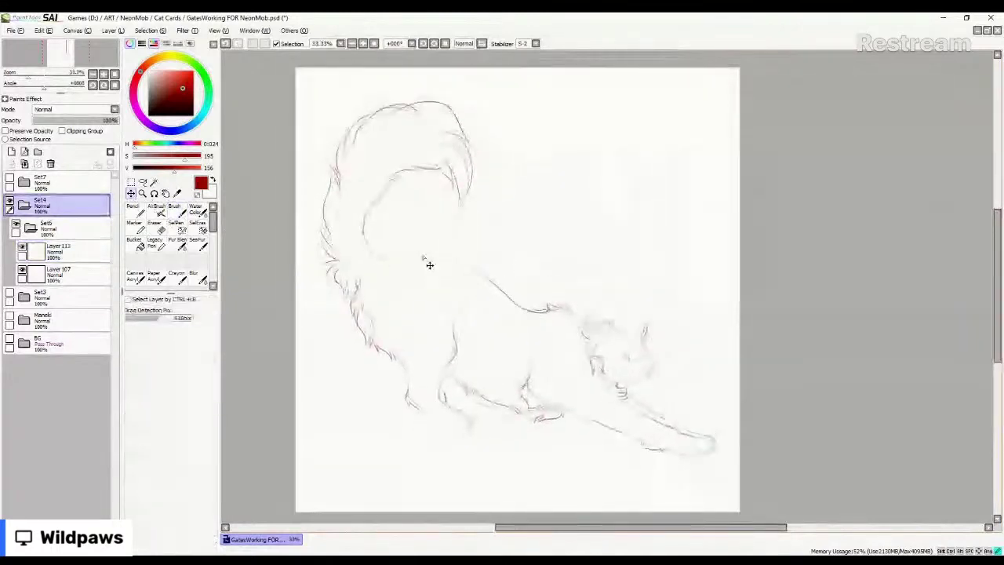
pyautogui.click(21, 244)
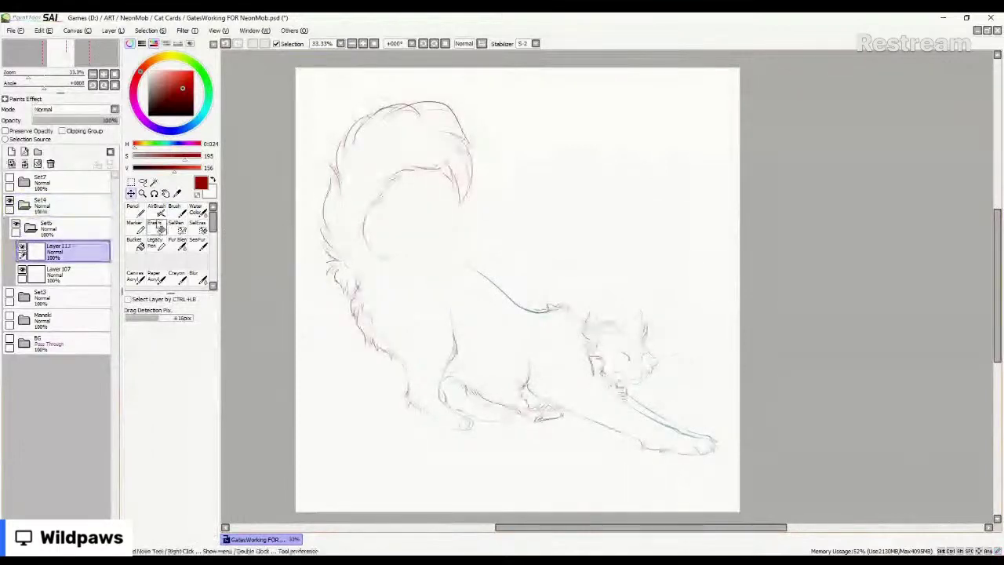
# Switch back to the Brush and examine the stretching cat sketch's legs, belly, back and tail up close and as a whole.
pyautogui.click(176, 210)
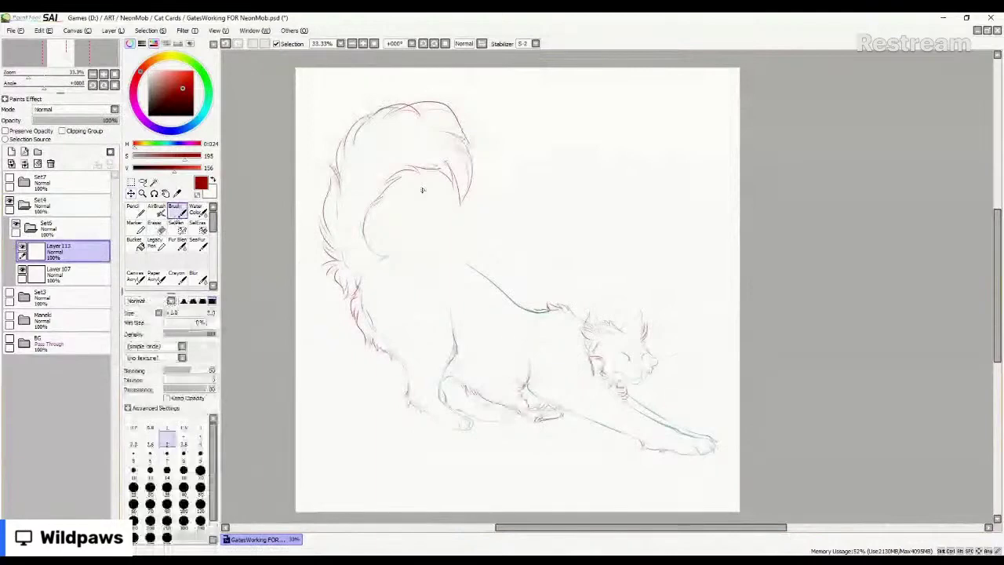
pyautogui.scroll(3, 467, 293)
pyautogui.scroll(-3, 441, 262)
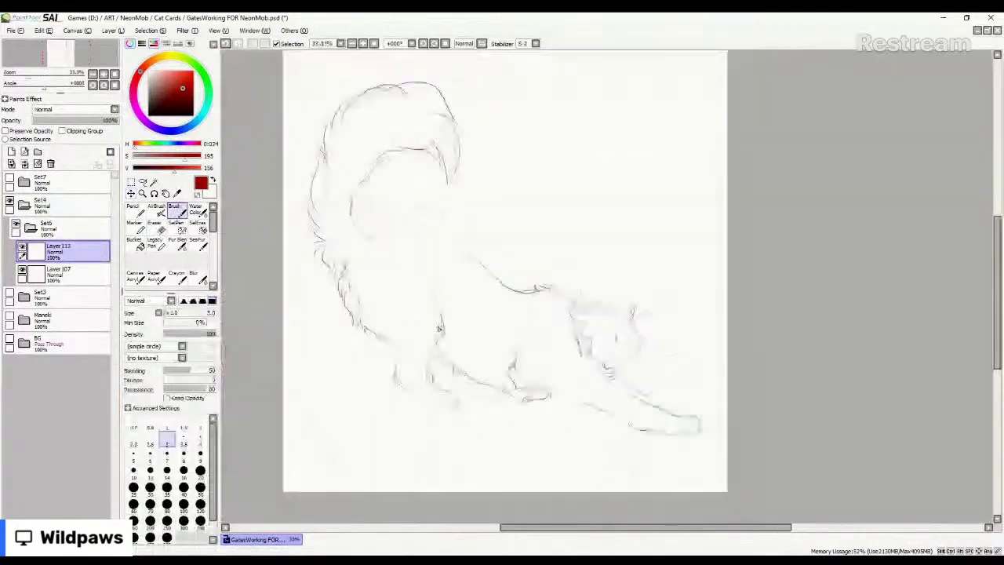
pyautogui.scroll(1, 451, 342)
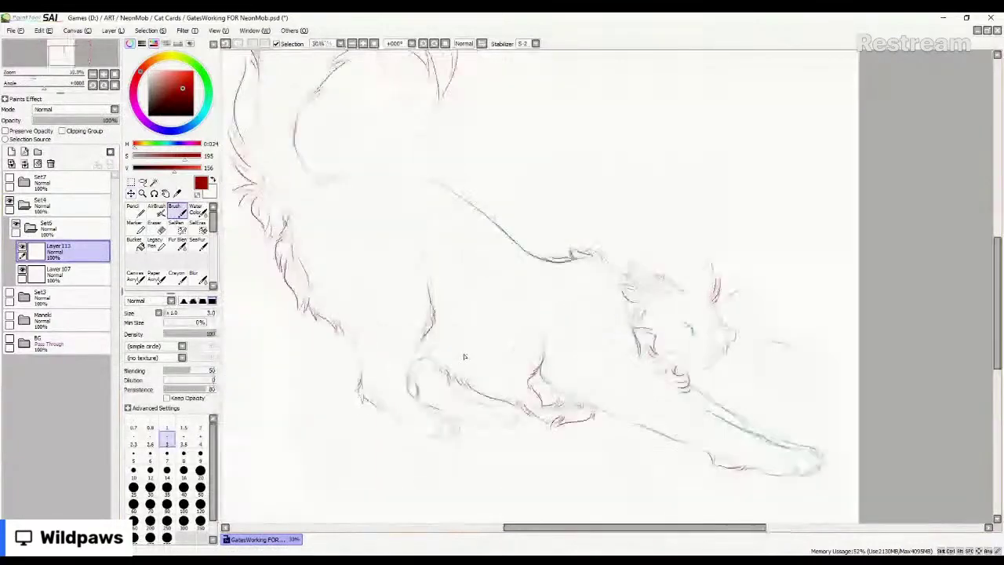
pyautogui.scroll(1, 464, 357)
pyautogui.scroll(3, 398, 415)
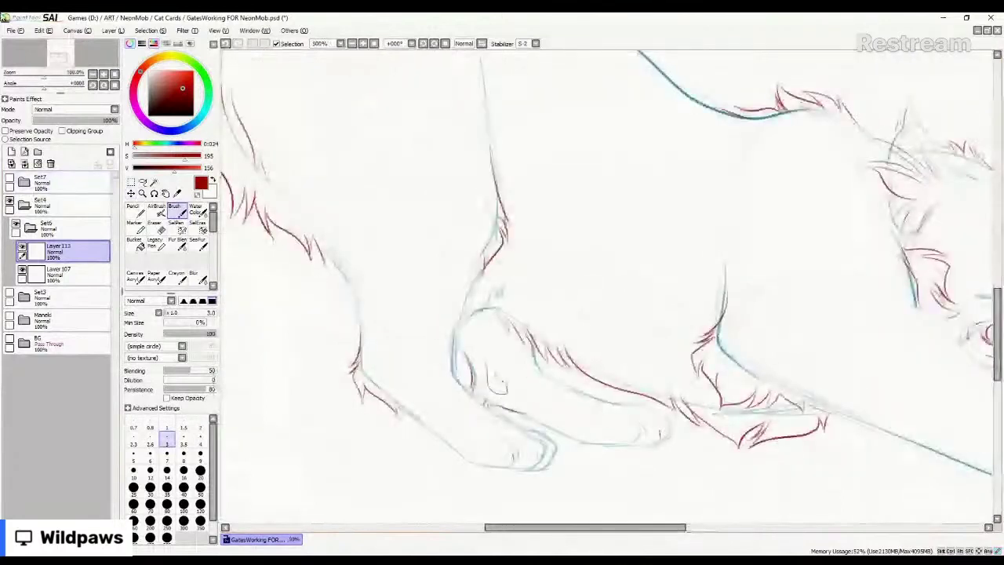
pyautogui.scroll(-2, 470, 311)
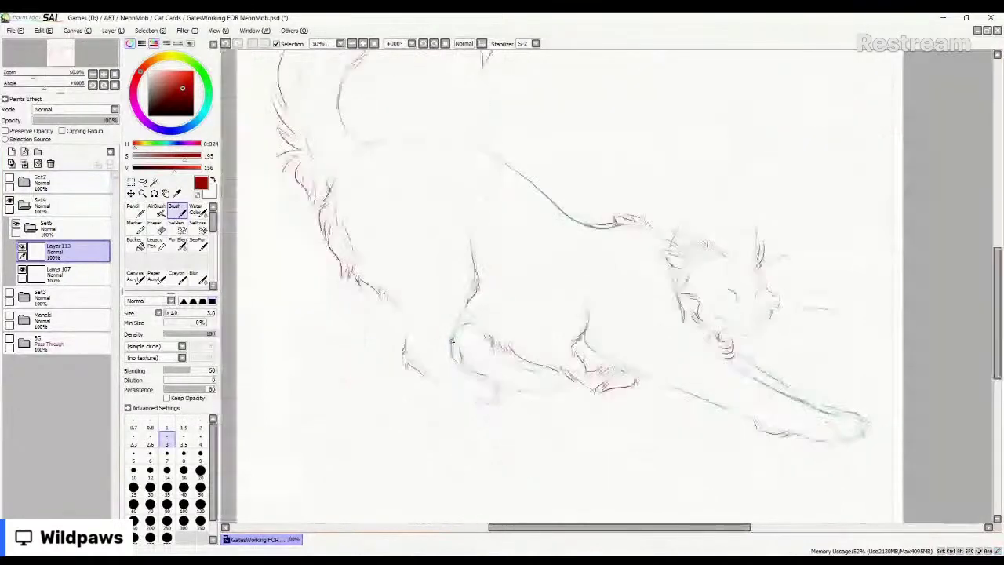
pyautogui.scroll(2, 452, 342)
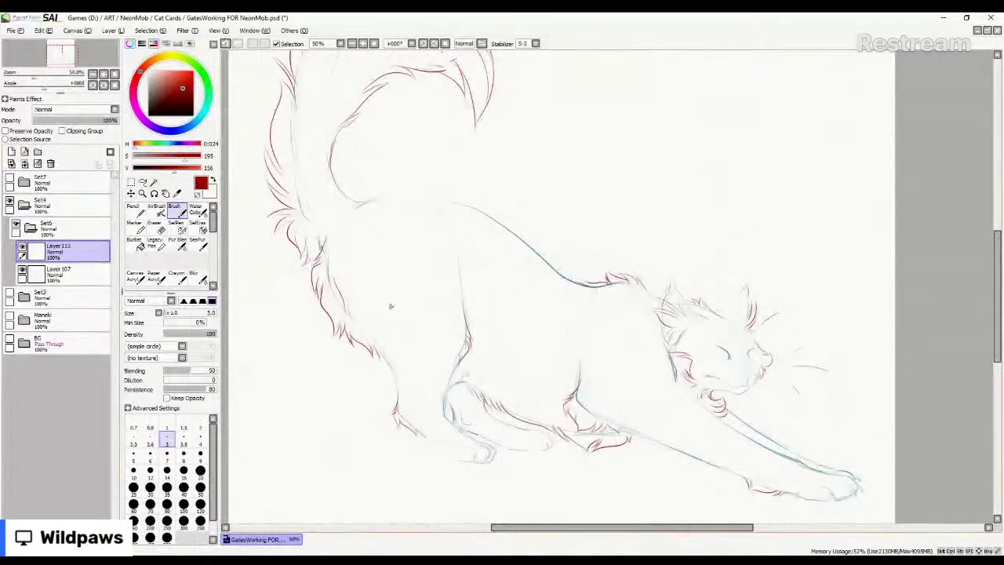
pyautogui.scroll(-2, 382, 312)
pyautogui.scroll(2, 455, 269)
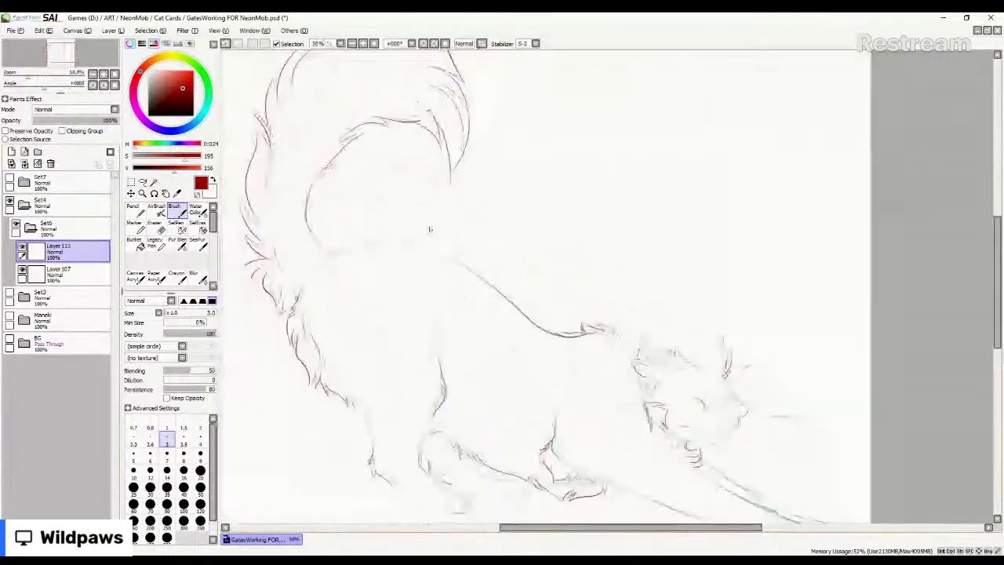
pyautogui.scroll(-1, 442, 284)
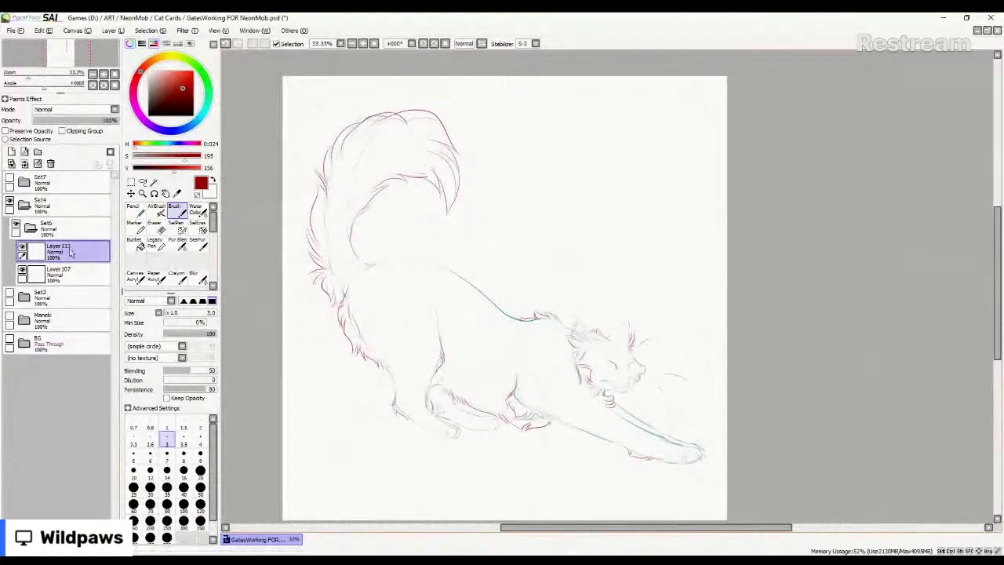
# Add a new folder containing an empty layer above the sketch folder, and lower the sketch folder's opacity to 42%.
pyautogui.click(31, 229)
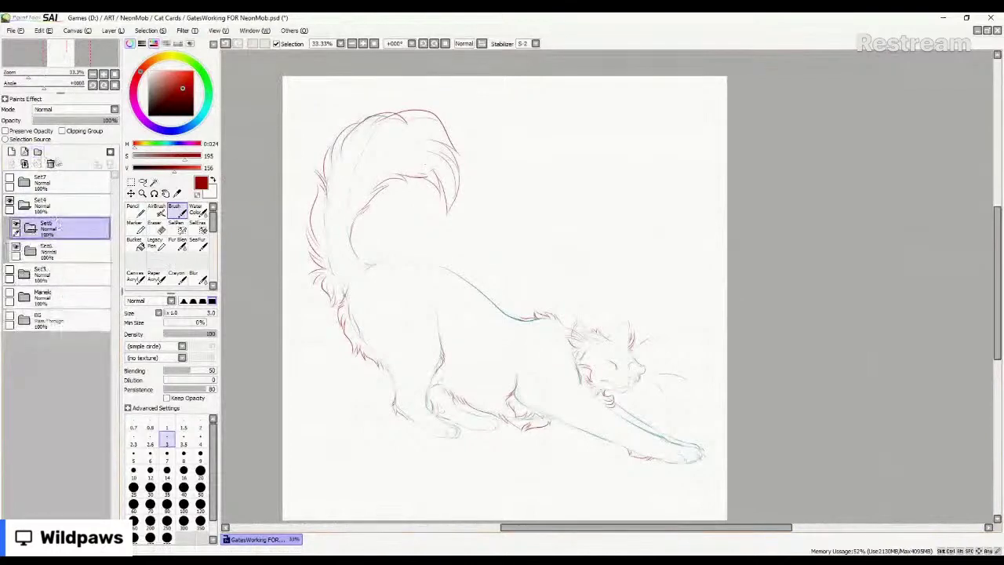
pyautogui.click(11, 152)
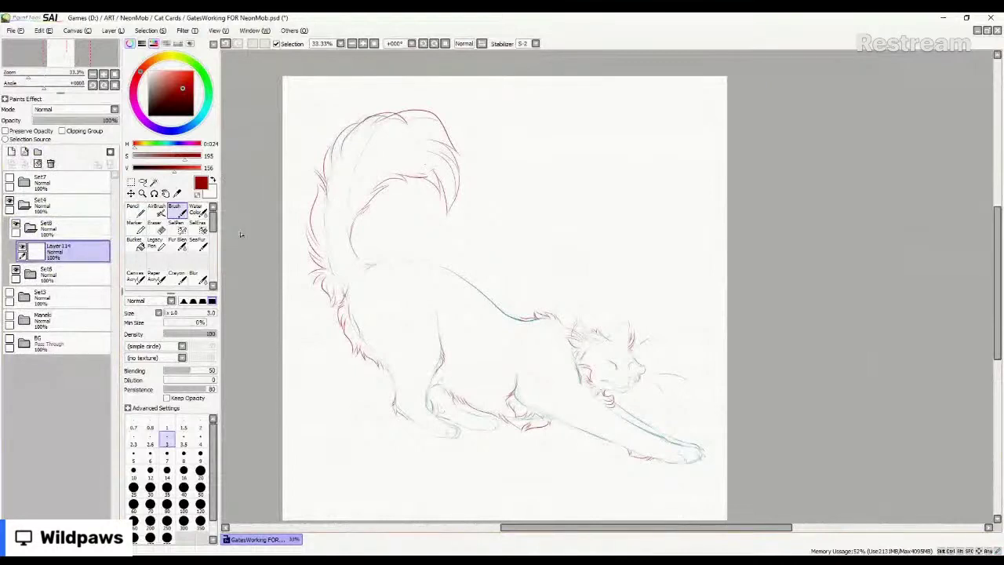
pyautogui.click(64, 269)
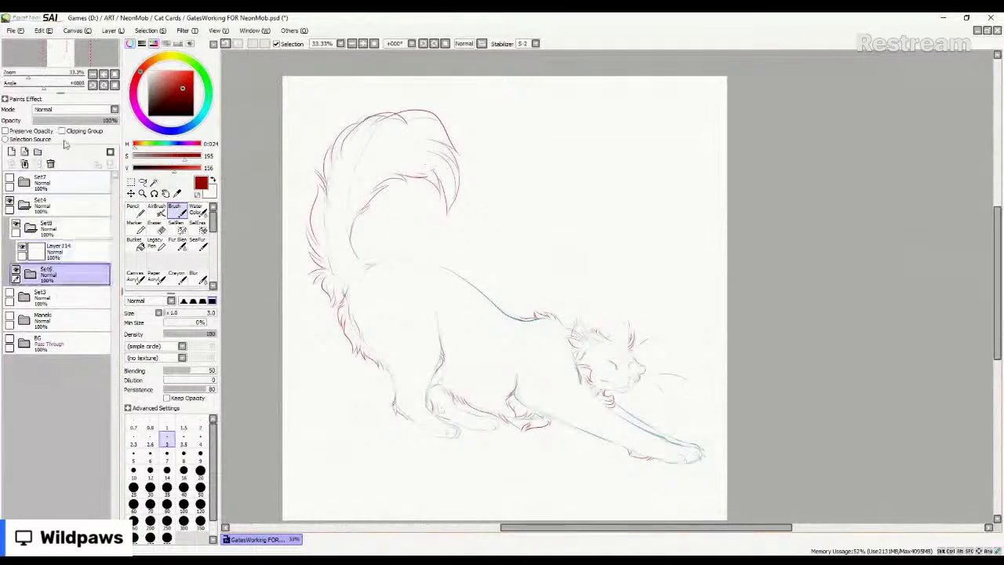
pyautogui.click(65, 121)
pyautogui.moveTo(63, 121); pyautogui.dragTo(69, 122)
pyautogui.click(74, 245)
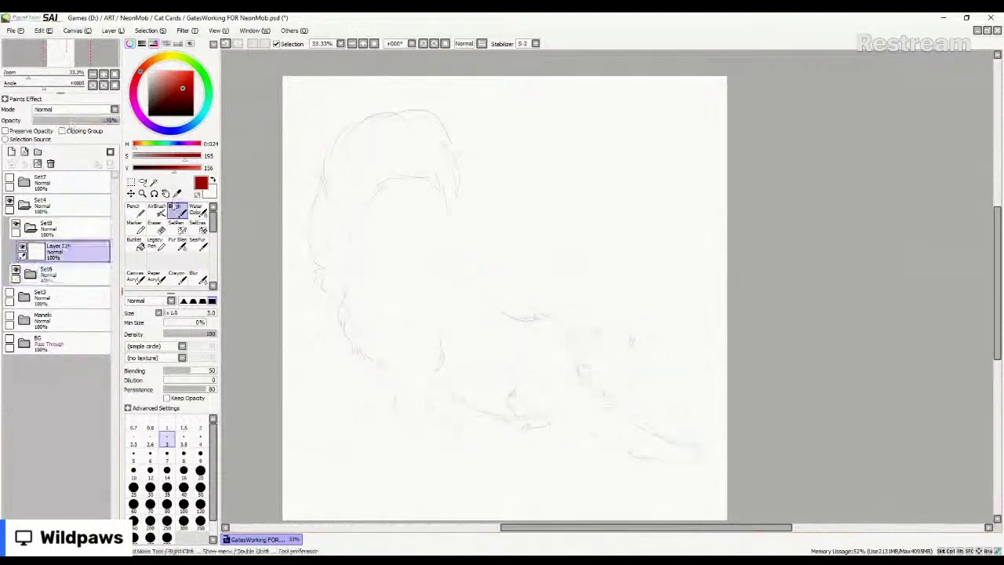
# Set the brush color to black and ink a tapered curved line down the cat's forehead between the eyes.
pyautogui.moveTo(161, 100); pyautogui.dragTo(148, 116)
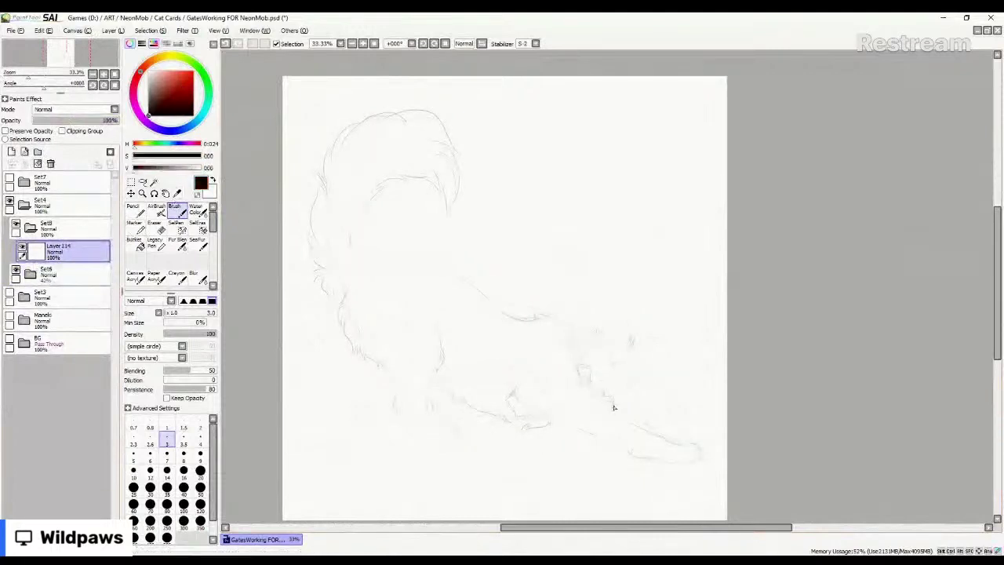
pyautogui.scroll(8, 610, 403)
pyautogui.scroll(-5, 625, 340)
pyautogui.scroll(4, 596, 256)
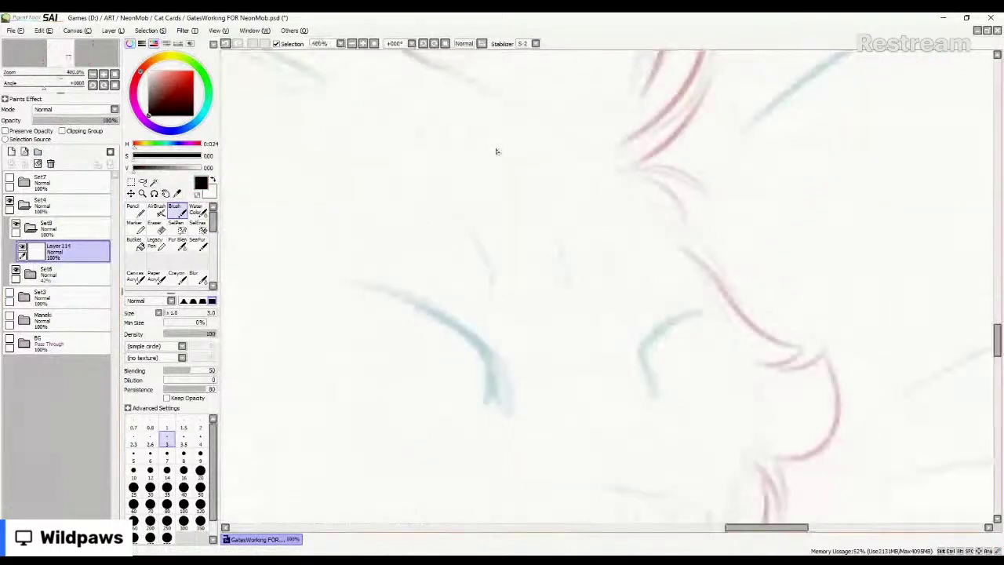
pyautogui.moveTo(504, 154); pyautogui.dragTo(573, 284)
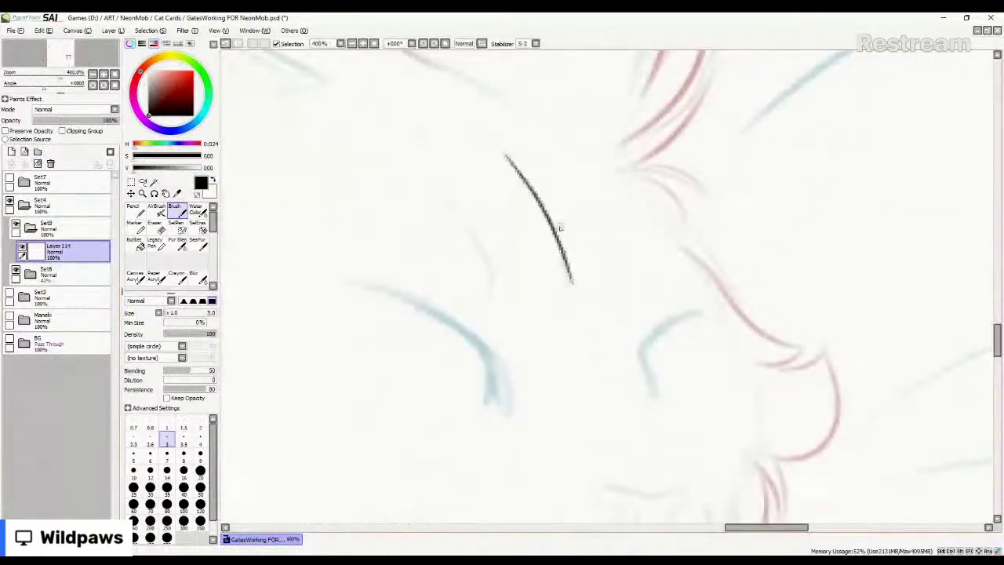
pyautogui.hotkey('ctrl', 'z')
pyautogui.moveTo(499, 147)
pyautogui.mouseDown()
pyautogui.moveTo(550, 226)
pyautogui.moveTo(577, 310)
pyautogui.mouseUp()
pyautogui.moveTo(605, 213); pyautogui.dragTo(624, 298)
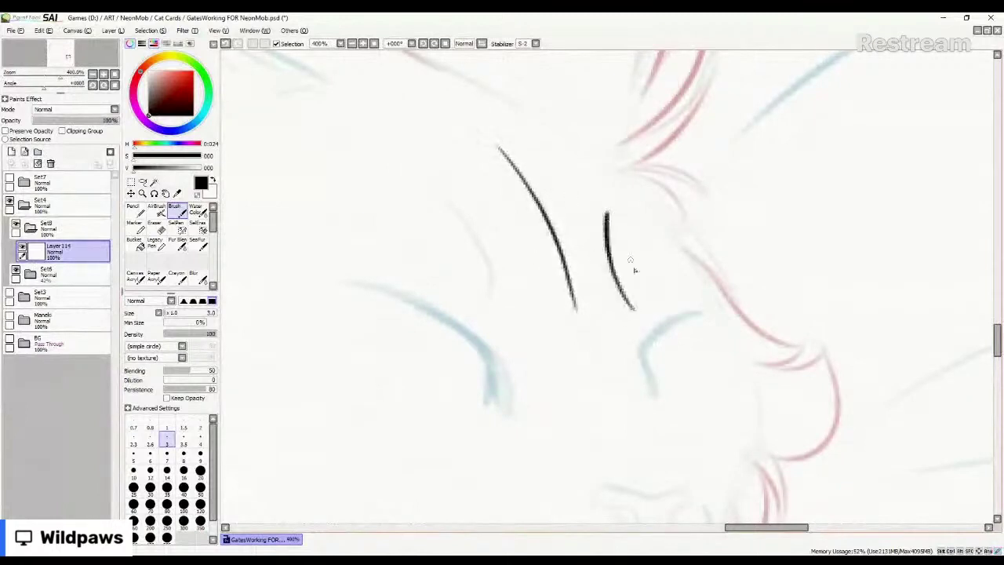
pyautogui.hotkey('ctrl', 'z')
pyautogui.moveTo(594, 206)
pyautogui.mouseDown()
pyautogui.moveTo(621, 297)
pyautogui.moveTo(612, 206)
pyautogui.mouseUp()
pyautogui.hotkey('ctrl', 'z')
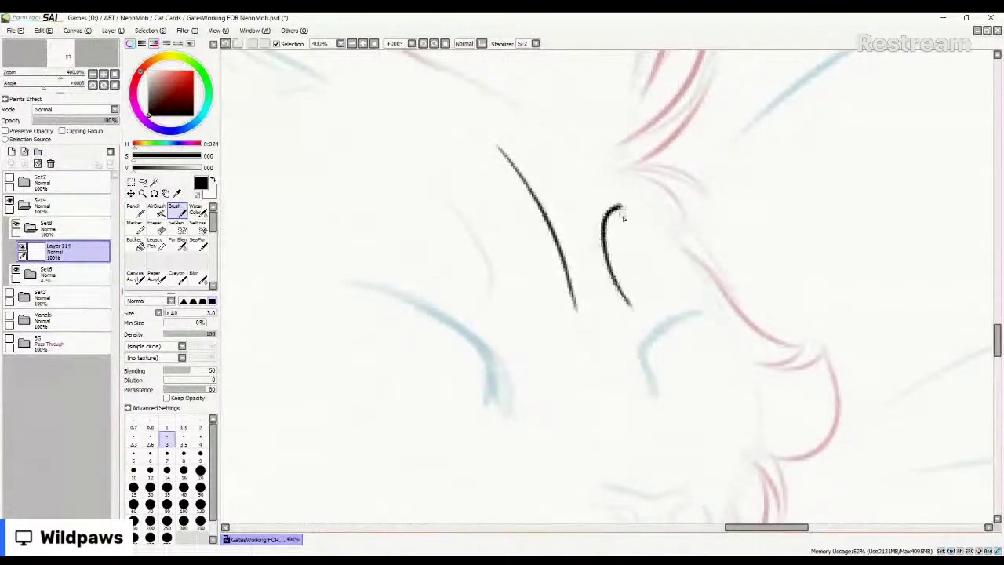
pyautogui.hotkey('ctrl', 'z')
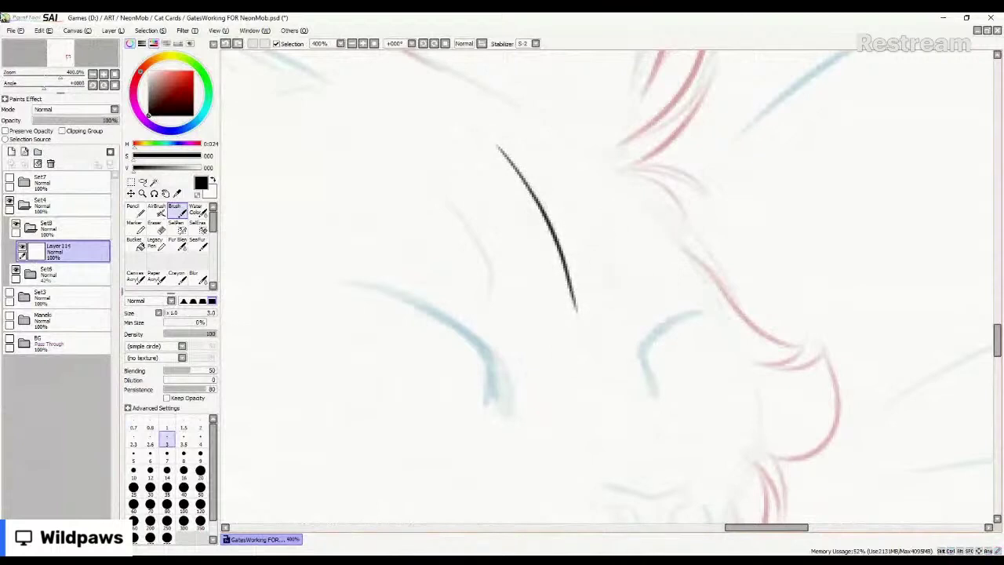
# Ink the nose's wavy top edge with rounded ends, its center line, and the curled nostril on the near side.
pyautogui.scroll(-4, 506, 343)
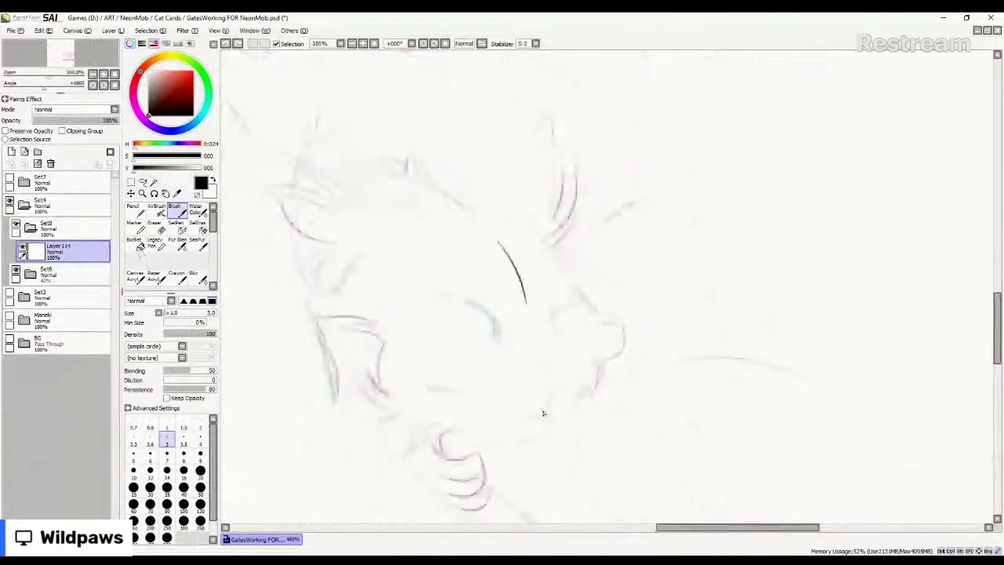
pyautogui.scroll(5, 543, 414)
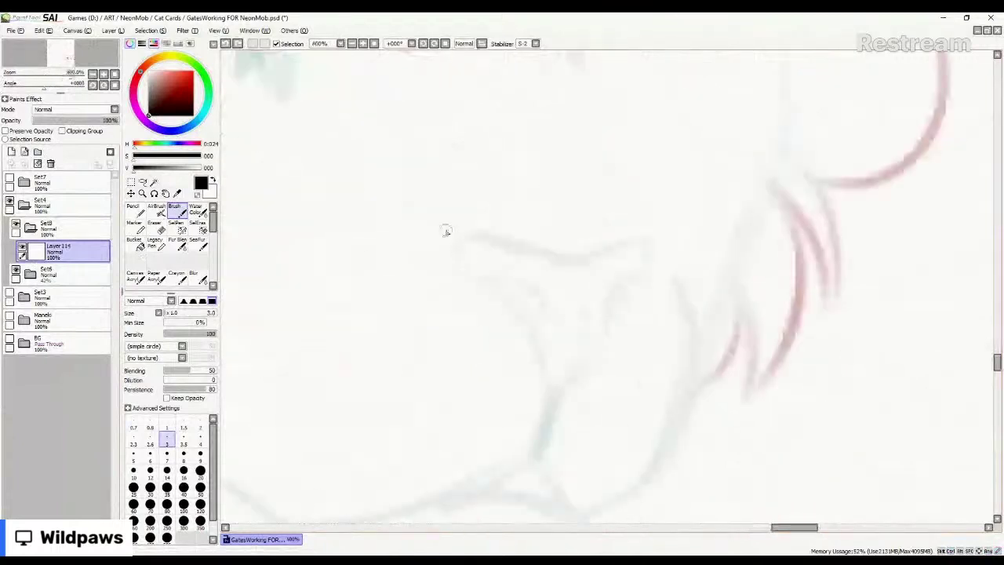
pyautogui.moveTo(453, 273)
pyautogui.mouseDown()
pyautogui.moveTo(458, 244)
pyautogui.moveTo(477, 235)
pyautogui.moveTo(565, 258)
pyautogui.moveTo(651, 236)
pyautogui.moveTo(643, 232)
pyautogui.moveTo(645, 277)
pyautogui.mouseUp()
pyautogui.moveTo(583, 269)
pyautogui.mouseDown()
pyautogui.moveTo(582, 319)
pyautogui.moveTo(554, 401)
pyautogui.mouseUp()
pyautogui.moveTo(458, 275); pyautogui.dragTo(517, 306)
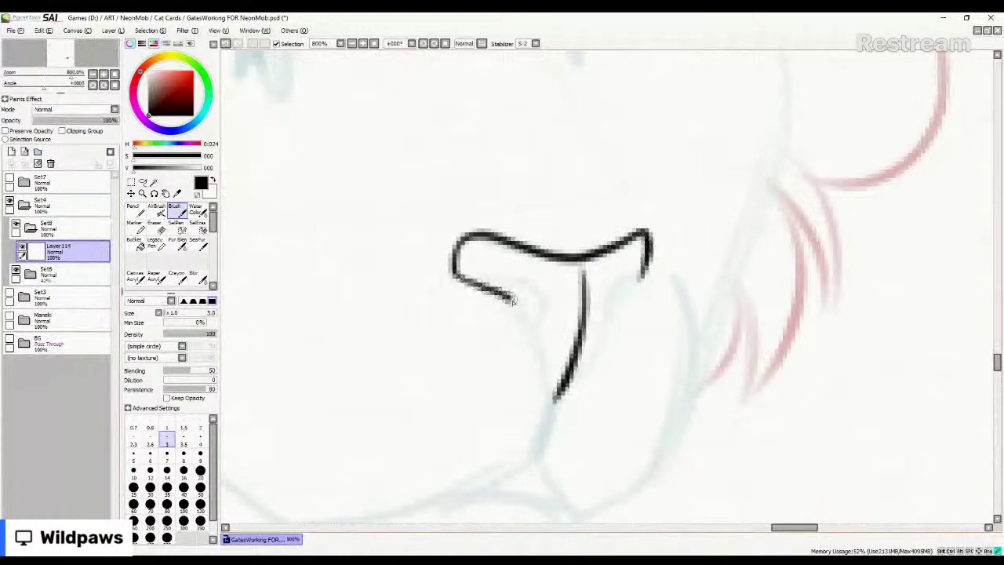
pyautogui.hotkey('ctrl', 'z')
pyautogui.moveTo(461, 278)
pyautogui.mouseDown()
pyautogui.moveTo(529, 284)
pyautogui.moveTo(542, 320)
pyautogui.mouseUp()
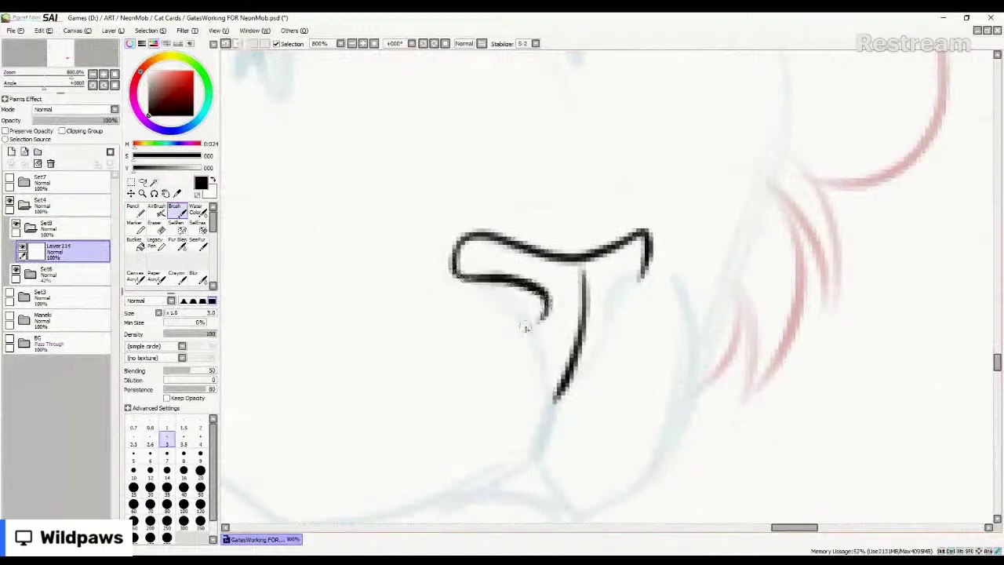
# Ink the nose's lower edges tapering to a point, with the far nostril and a short line running down toward the mouth.
pyautogui.moveTo(494, 284)
pyautogui.mouseDown()
pyautogui.moveTo(547, 353)
pyautogui.moveTo(555, 381)
pyautogui.mouseUp()
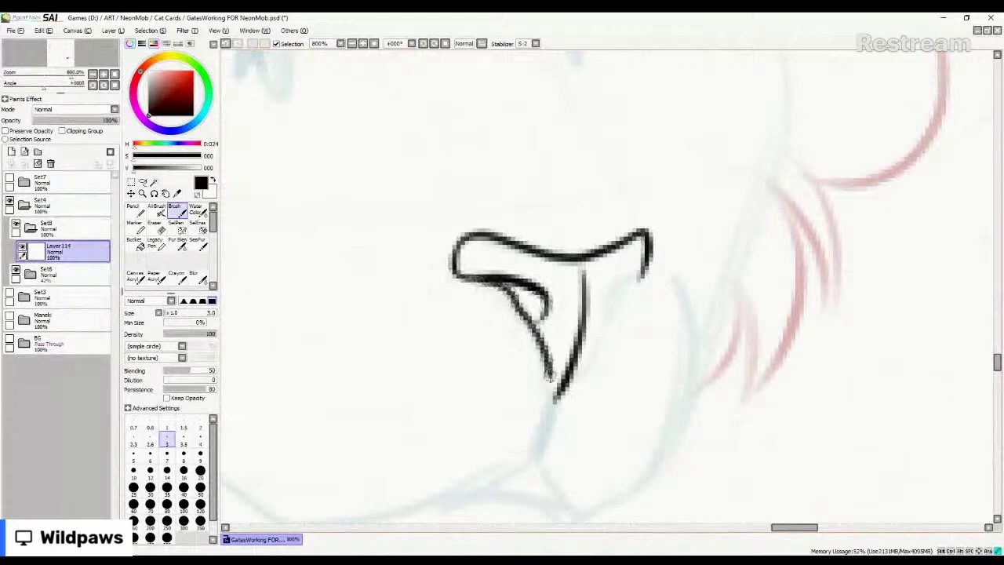
pyautogui.hotkey('ctrl', 'z')
pyautogui.moveTo(481, 284)
pyautogui.mouseDown()
pyautogui.moveTo(535, 336)
pyautogui.moveTo(560, 397)
pyautogui.moveTo(554, 404)
pyautogui.mouseUp()
pyautogui.moveTo(644, 273)
pyautogui.mouseDown()
pyautogui.moveTo(614, 296)
pyautogui.moveTo(605, 334)
pyautogui.moveTo(613, 324)
pyautogui.moveTo(577, 383)
pyautogui.moveTo(557, 395)
pyautogui.moveTo(551, 379)
pyautogui.moveTo(533, 463)
pyautogui.mouseUp()
pyautogui.scroll(-6, 523, 358)
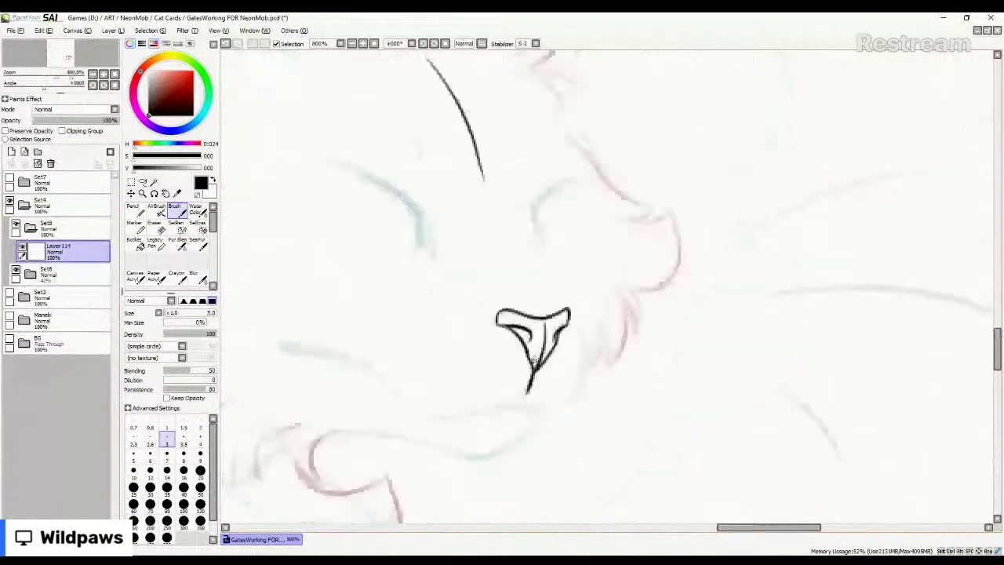
# Ink the curved muzzle bridge line from the nose's far upper corner up toward the forehead line.
pyautogui.scroll(4, 519, 376)
pyautogui.scroll(-3, 520, 375)
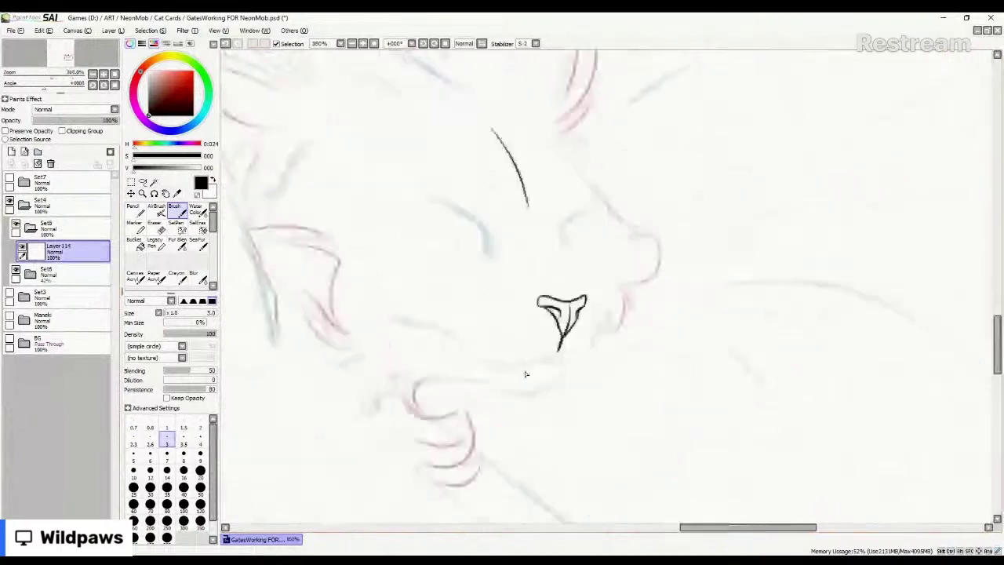
pyautogui.scroll(4, 562, 256)
pyautogui.moveTo(632, 345)
pyautogui.mouseDown()
pyautogui.moveTo(617, 308)
pyautogui.moveTo(518, 182)
pyautogui.mouseUp()
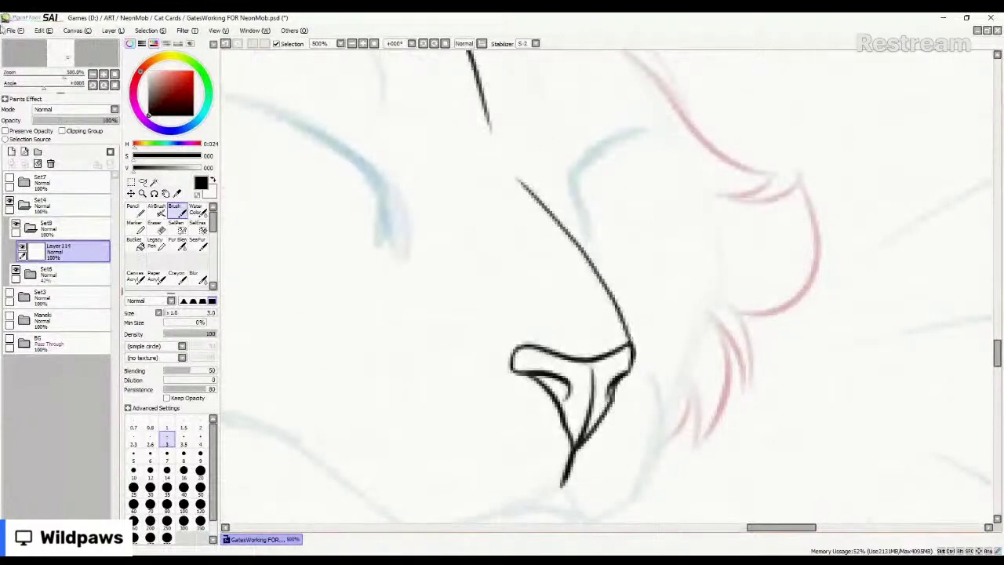
pyautogui.scroll(-3, 520, 262)
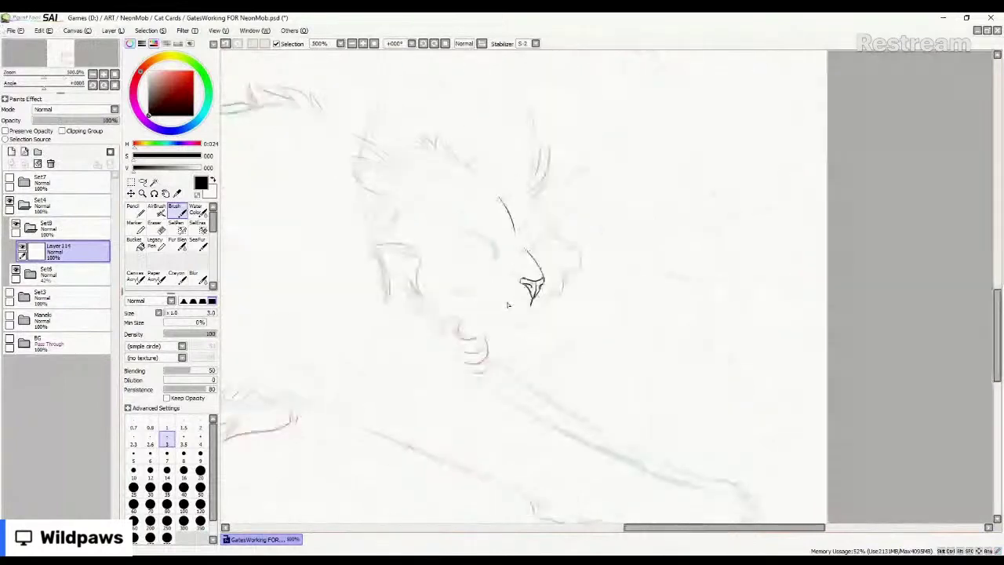
# Ink the far closed eye with a thick tapered lid, a downward inner corner and a short upward flick.
pyautogui.scroll(4, 530, 242)
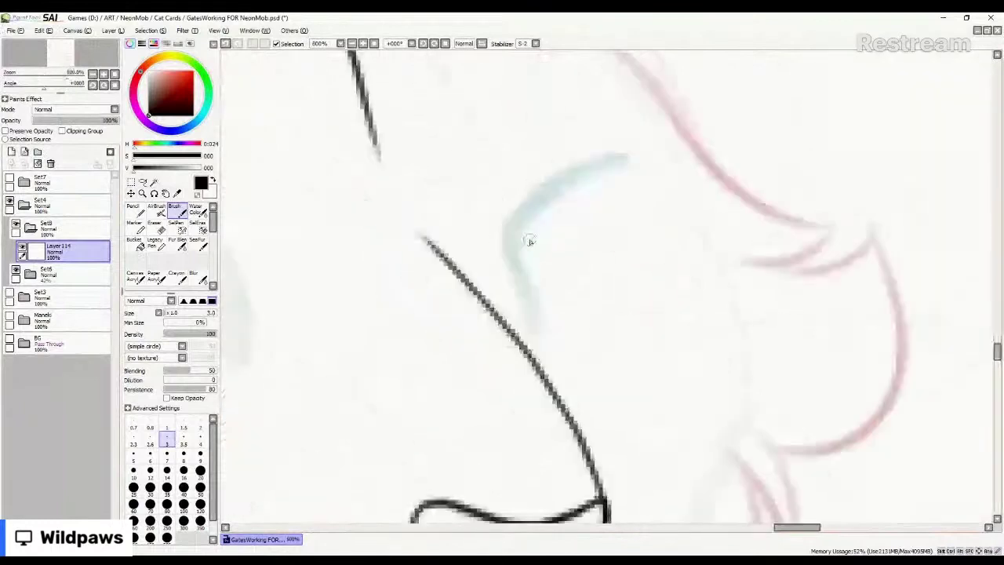
pyautogui.moveTo(507, 233)
pyautogui.mouseDown()
pyautogui.moveTo(555, 189)
pyautogui.moveTo(644, 159)
pyautogui.moveTo(596, 167)
pyautogui.moveTo(527, 202)
pyautogui.moveTo(510, 230)
pyautogui.moveTo(534, 317)
pyautogui.moveTo(492, 179)
pyautogui.mouseUp()
pyautogui.scroll(-2, 581, 303)
pyautogui.scroll(-5, 581, 303)
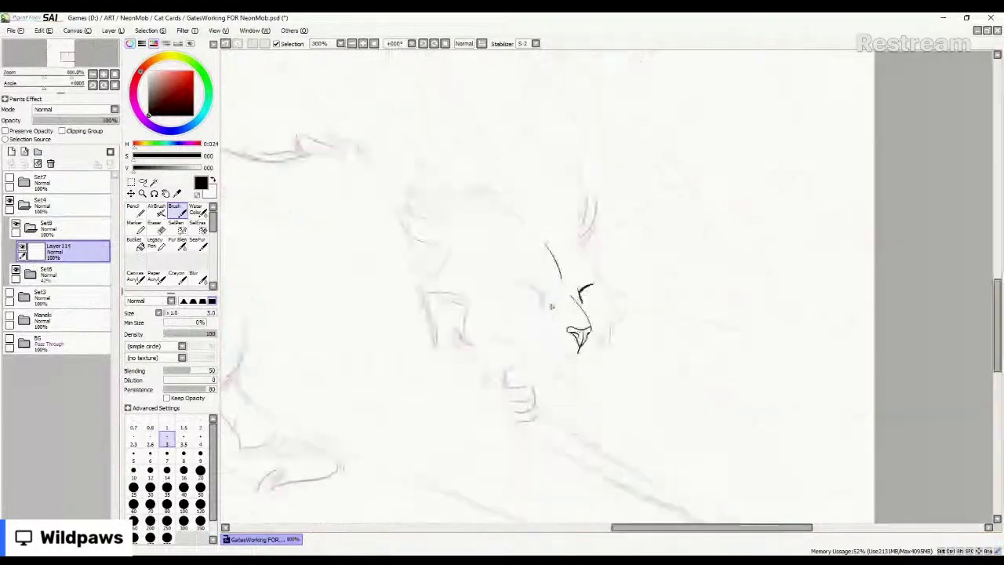
# Ink the upper lid of the near closed eye as one tapered curve down to its inner corner.
pyautogui.scroll(5, 517, 313)
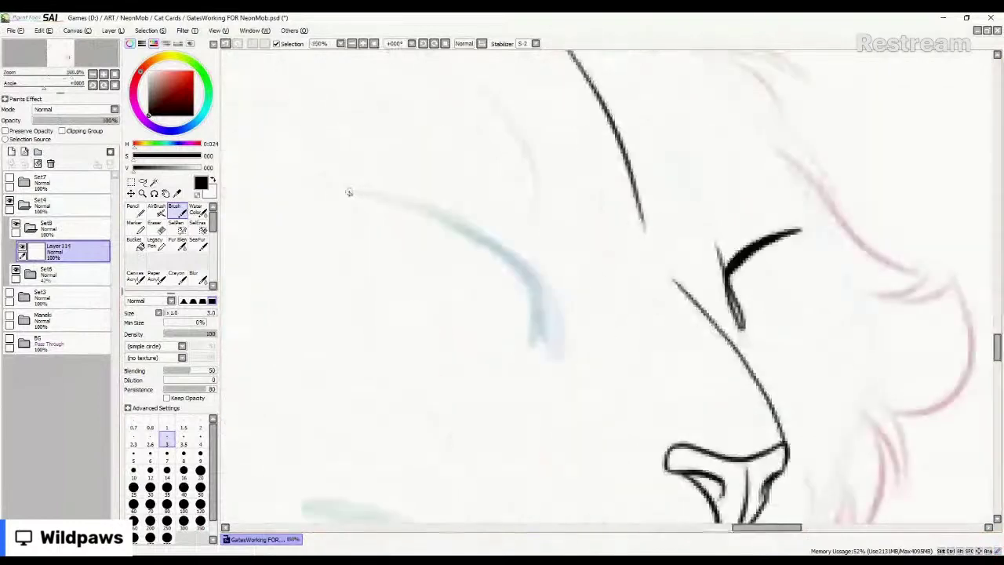
pyautogui.moveTo(354, 195)
pyautogui.mouseDown()
pyautogui.moveTo(465, 227)
pyautogui.moveTo(523, 264)
pyautogui.moveTo(543, 292)
pyautogui.mouseUp()
pyautogui.hotkey('alt', 'Tab')
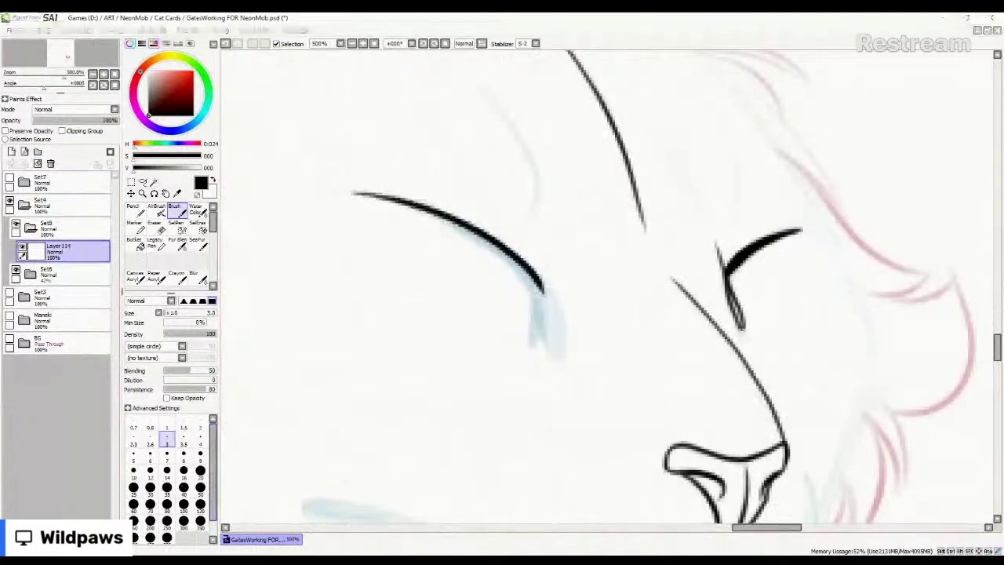
pyautogui.hotkey('alt', 'Tab')
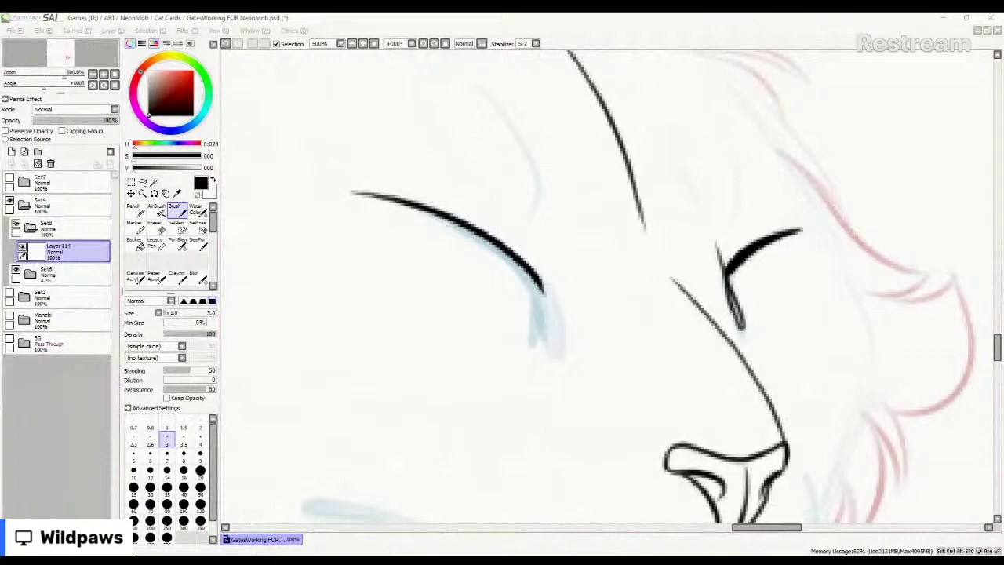
# Thicken the near eyelid toward its inner end and add a short upward flick and a looped downward corner.
pyautogui.scroll(-2, 445, 233)
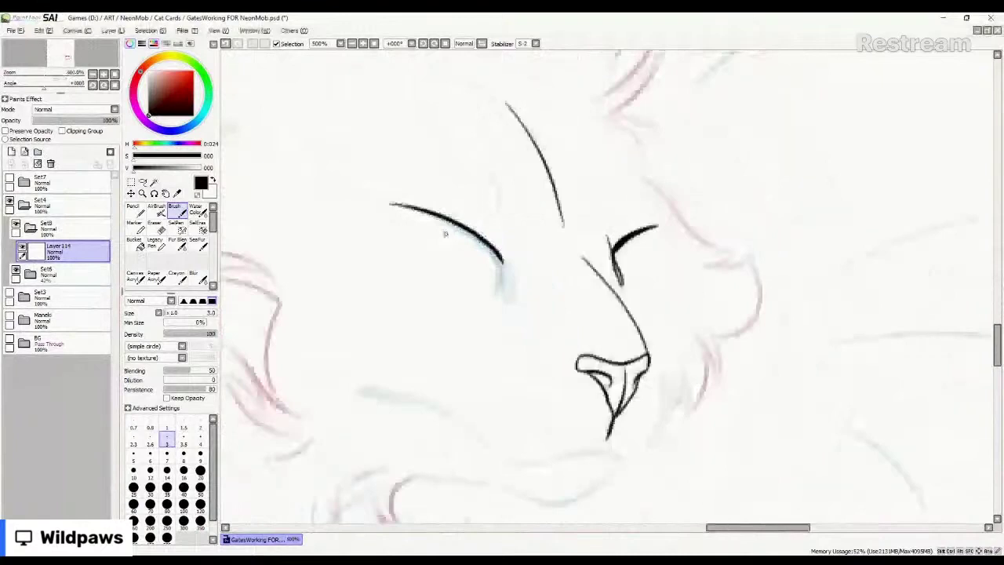
pyautogui.scroll(1, 499, 174)
pyautogui.scroll(1, 498, 174)
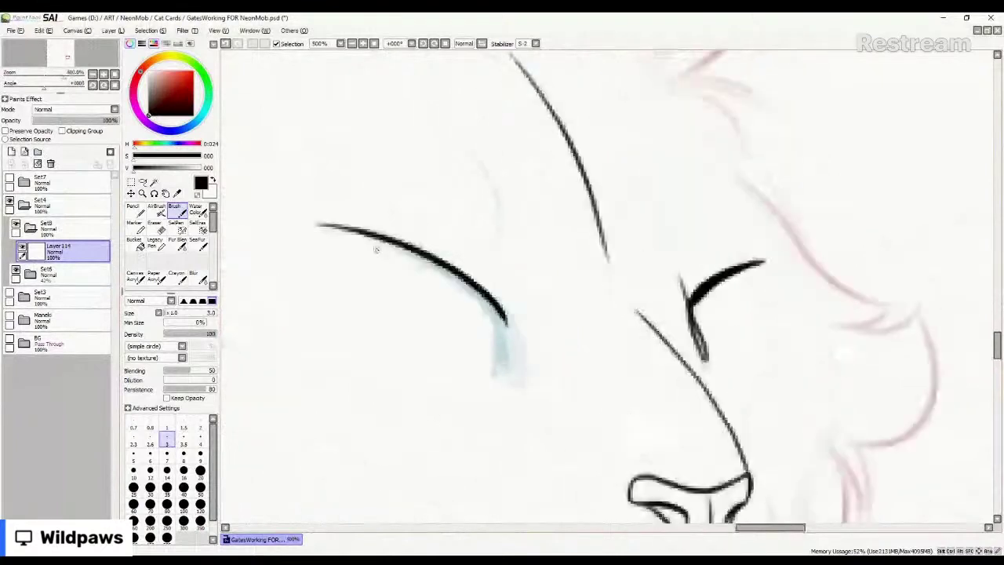
pyautogui.moveTo(376, 249)
pyautogui.mouseDown()
pyautogui.moveTo(392, 245)
pyautogui.moveTo(433, 262)
pyautogui.moveTo(502, 323)
pyautogui.mouseUp()
pyautogui.moveTo(463, 281)
pyautogui.mouseDown()
pyautogui.moveTo(502, 322)
pyautogui.moveTo(480, 304)
pyautogui.moveTo(496, 264)
pyautogui.mouseUp()
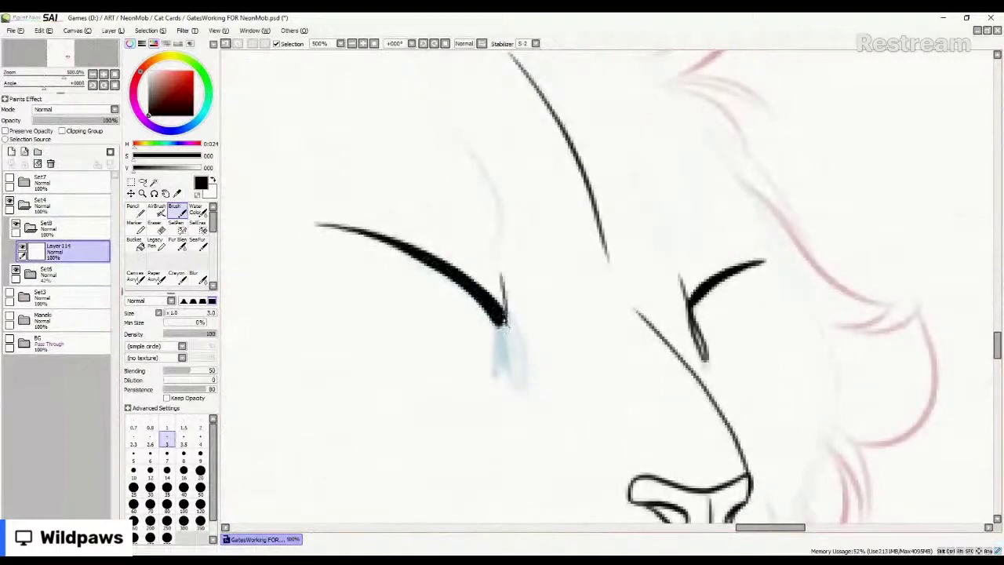
pyautogui.moveTo(505, 320)
pyautogui.mouseDown()
pyautogui.moveTo(518, 367)
pyautogui.moveTo(494, 359)
pyautogui.moveTo(506, 323)
pyautogui.moveTo(519, 365)
pyautogui.moveTo(503, 326)
pyautogui.moveTo(505, 354)
pyautogui.mouseUp()
pyautogui.hotkey('ctrl', 'z')
# Ink the oval brow markings above the near and far eyes, with small fur nicks on their outlines.
pyautogui.scroll(-6, 548, 302)
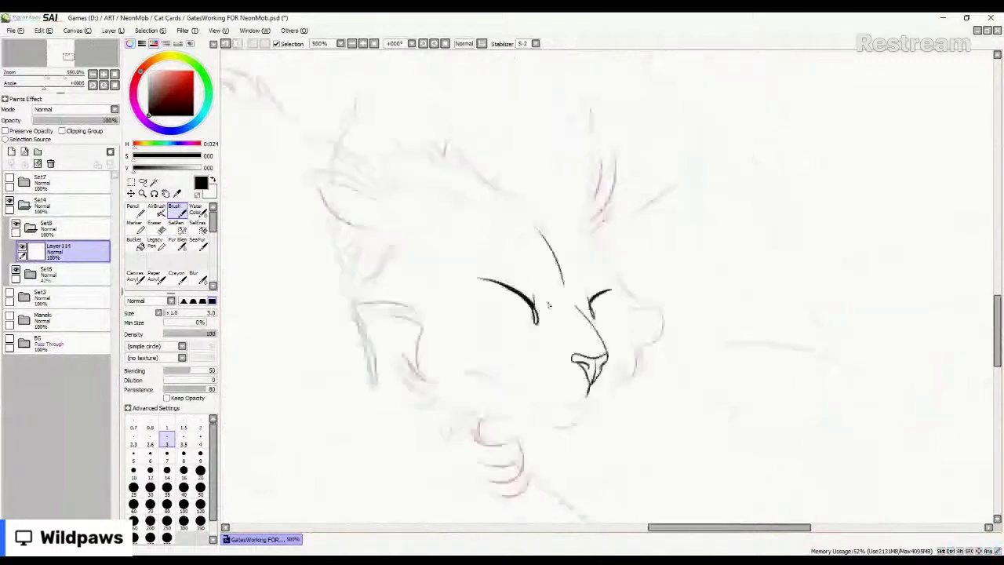
pyautogui.scroll(5, 564, 268)
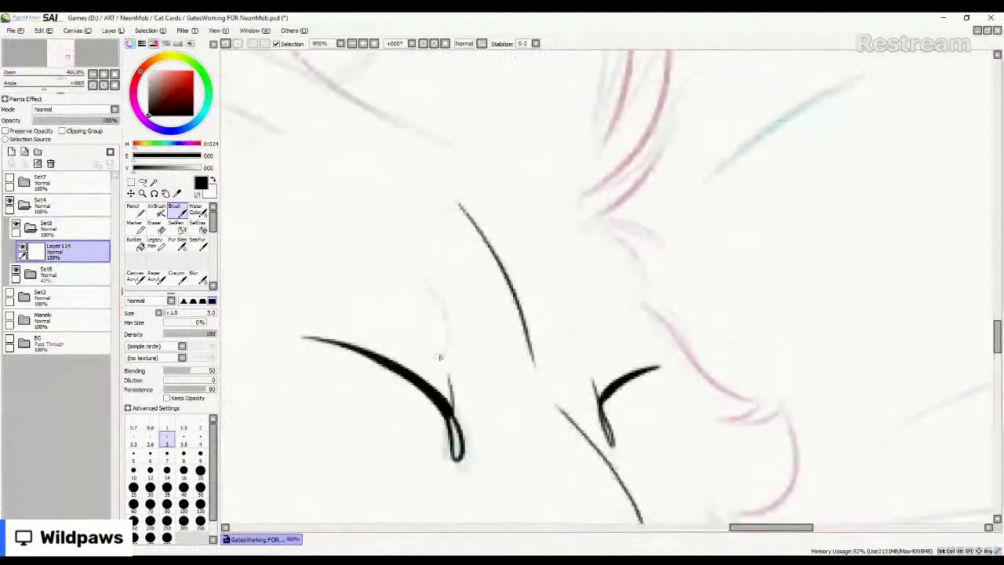
pyautogui.moveTo(439, 357)
pyautogui.mouseDown()
pyautogui.moveTo(453, 331)
pyautogui.moveTo(447, 305)
pyautogui.moveTo(363, 234)
pyautogui.moveTo(359, 292)
pyautogui.moveTo(410, 342)
pyautogui.mouseUp()
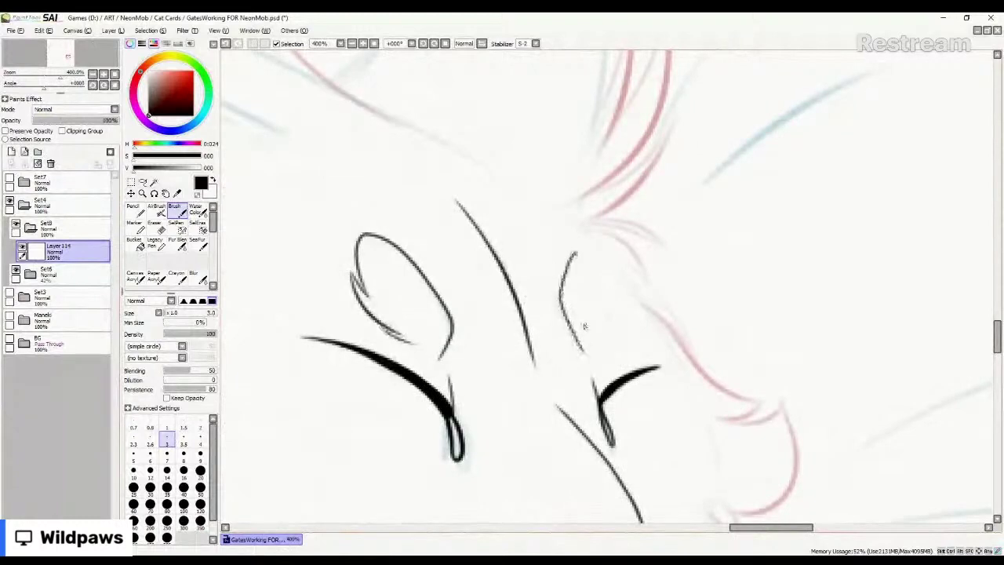
pyautogui.moveTo(584, 356)
pyautogui.mouseDown()
pyautogui.moveTo(567, 328)
pyautogui.moveTo(570, 260)
pyautogui.moveTo(593, 267)
pyautogui.moveTo(612, 317)
pyautogui.moveTo(613, 298)
pyautogui.moveTo(600, 355)
pyautogui.mouseUp()
# Ink the far side of the muzzle, running from the line under the nose around and up beside the nose.
pyautogui.scroll(-6, 522, 293)
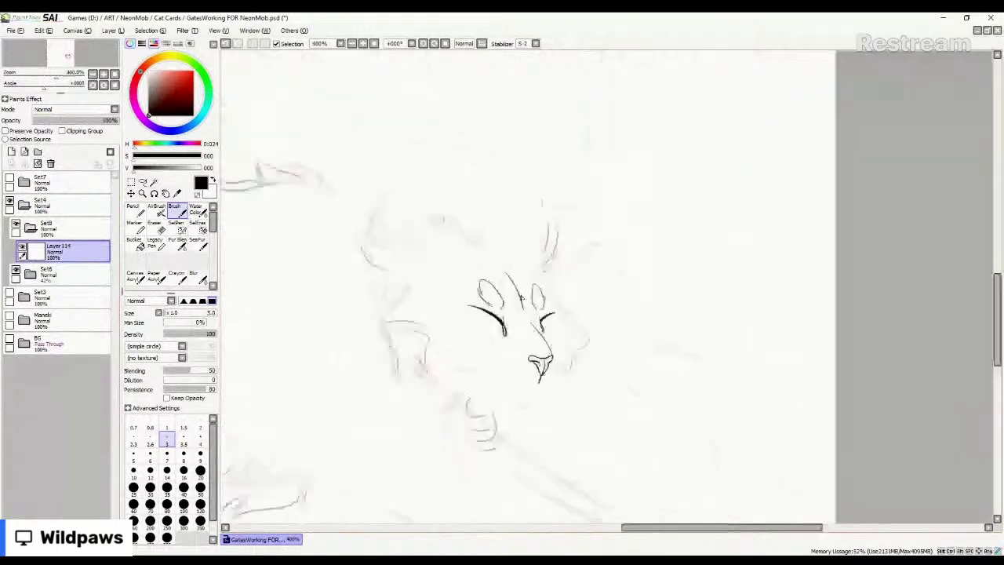
pyautogui.scroll(5, 518, 338)
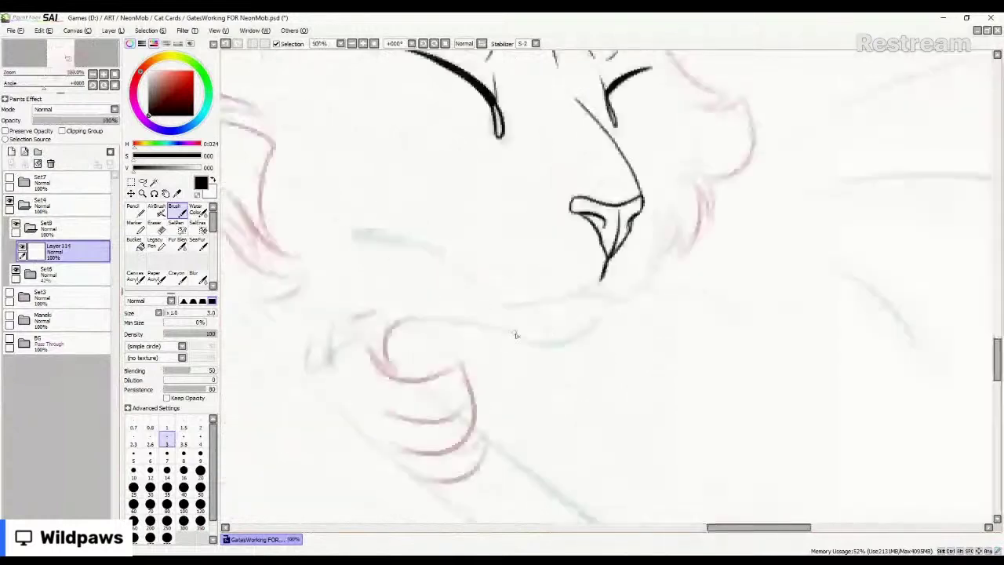
pyautogui.scroll(2, 432, 271)
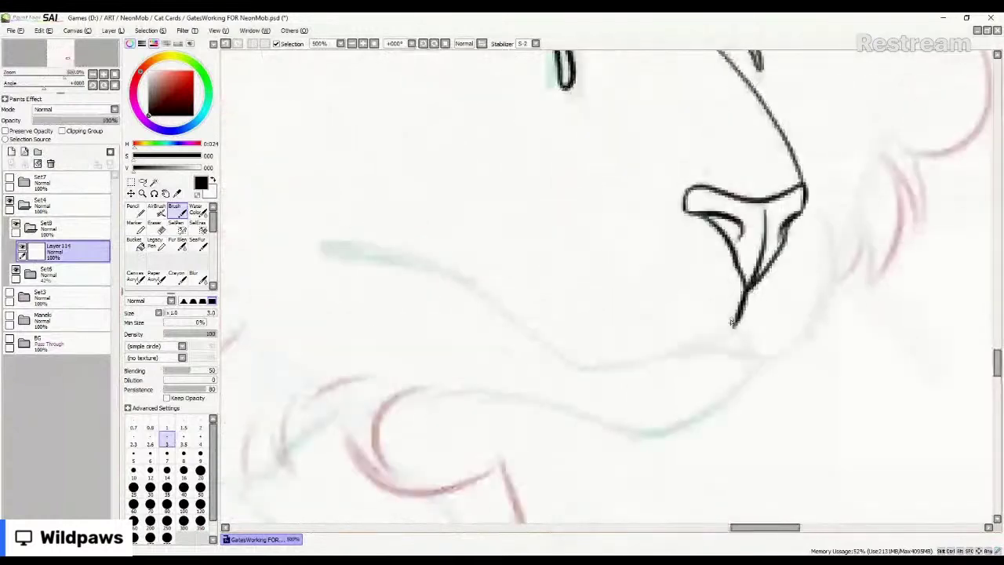
pyautogui.moveTo(738, 317)
pyautogui.mouseDown()
pyautogui.moveTo(717, 338)
pyautogui.moveTo(676, 352)
pyautogui.moveTo(586, 366)
pyautogui.moveTo(421, 266)
pyautogui.mouseUp()
pyautogui.hotkey('ctrl', 'z')
pyautogui.moveTo(734, 327)
pyautogui.mouseDown()
pyautogui.moveTo(748, 353)
pyautogui.moveTo(737, 330)
pyautogui.moveTo(764, 358)
pyautogui.moveTo(755, 357)
pyautogui.moveTo(787, 351)
pyautogui.moveTo(816, 324)
pyautogui.moveTo(837, 239)
pyautogui.moveTo(830, 222)
pyautogui.moveTo(838, 248)
pyautogui.mouseUp()
pyautogui.hotkey('ctrl', 'z')
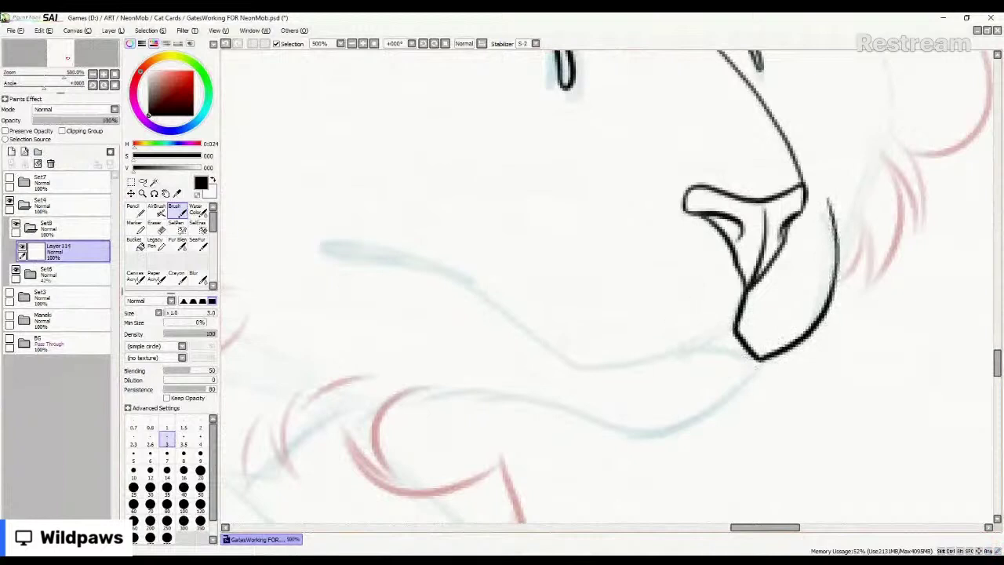
# Add a linework layer and draw the near mouth line with the Curve tool, ending in a narrow loop on the cheek.
pyautogui.click(24, 152)
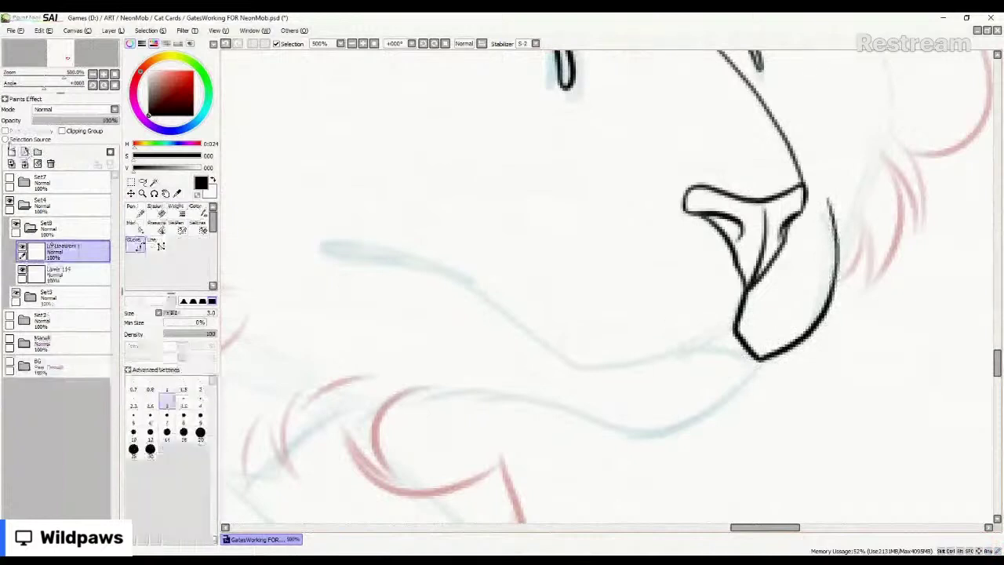
pyautogui.moveTo(735, 328); pyautogui.dragTo(675, 350)
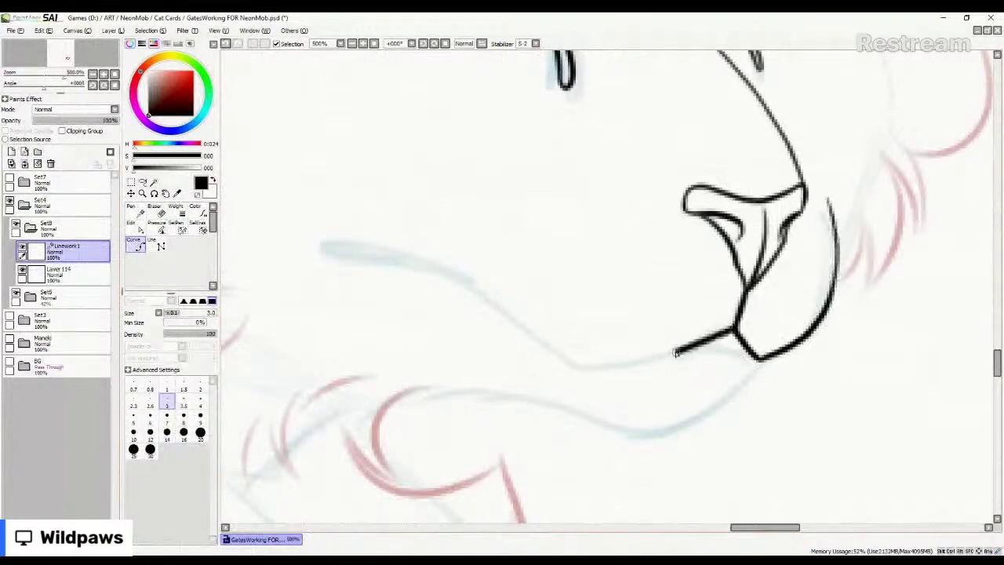
pyautogui.moveTo(734, 330)
pyautogui.mouseDown()
pyautogui.moveTo(592, 368)
pyautogui.moveTo(568, 363)
pyautogui.moveTo(454, 271)
pyautogui.moveTo(336, 241)
pyautogui.moveTo(323, 248)
pyautogui.moveTo(437, 269)
pyautogui.mouseUp()
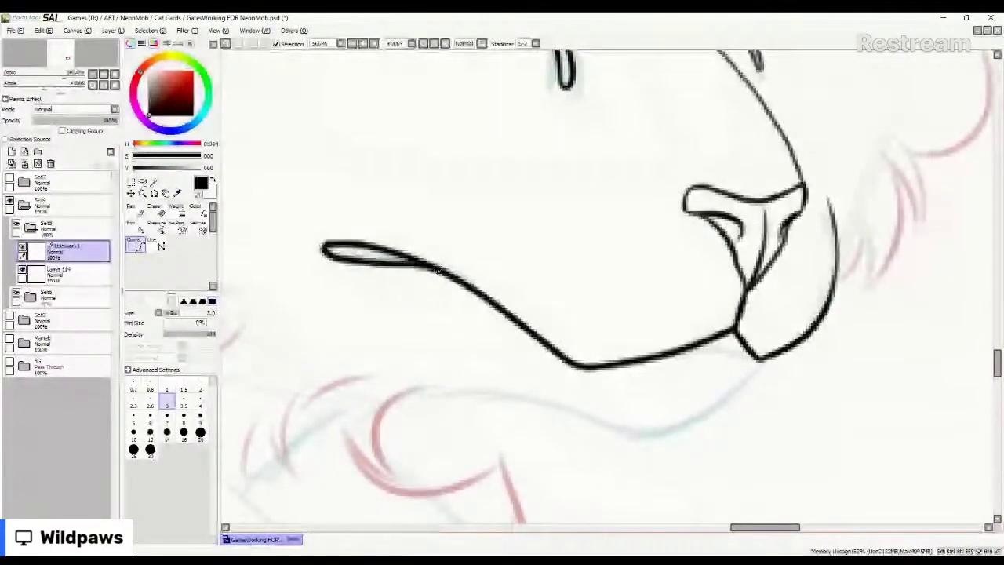
# On Layer 114, ink the thin lower lip and the chin and jaw line back to the neck fur, with a small fur tick.
pyautogui.scroll(-3, 493, 351)
pyautogui.scroll(-2, 493, 351)
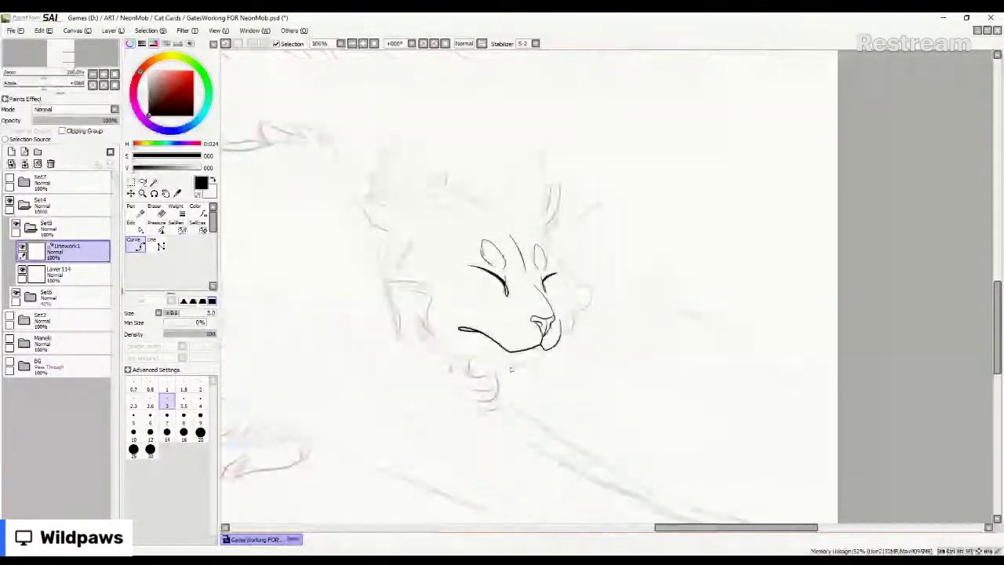
pyautogui.scroll(2, 512, 369)
pyautogui.click(64, 273)
pyautogui.scroll(3, 549, 363)
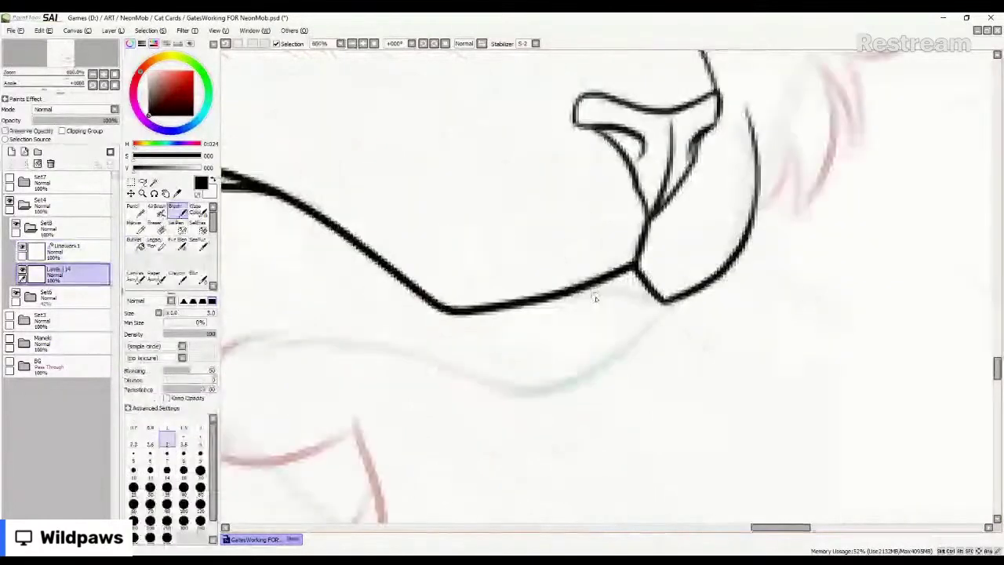
pyautogui.moveTo(578, 296); pyautogui.dragTo(640, 287)
pyautogui.hotkey('ctrl', 'z')
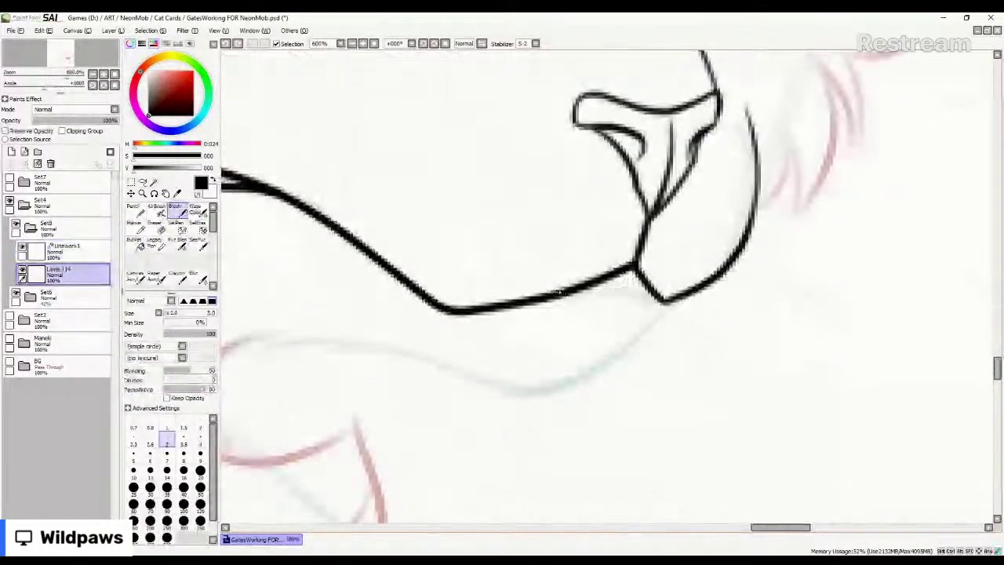
pyautogui.moveTo(553, 299)
pyautogui.mouseDown()
pyautogui.moveTo(632, 291)
pyautogui.moveTo(665, 308)
pyautogui.moveTo(613, 358)
pyautogui.moveTo(547, 394)
pyautogui.moveTo(509, 400)
pyautogui.moveTo(360, 347)
pyautogui.moveTo(224, 355)
pyautogui.mouseUp()
pyautogui.scroll(-1, 663, 356)
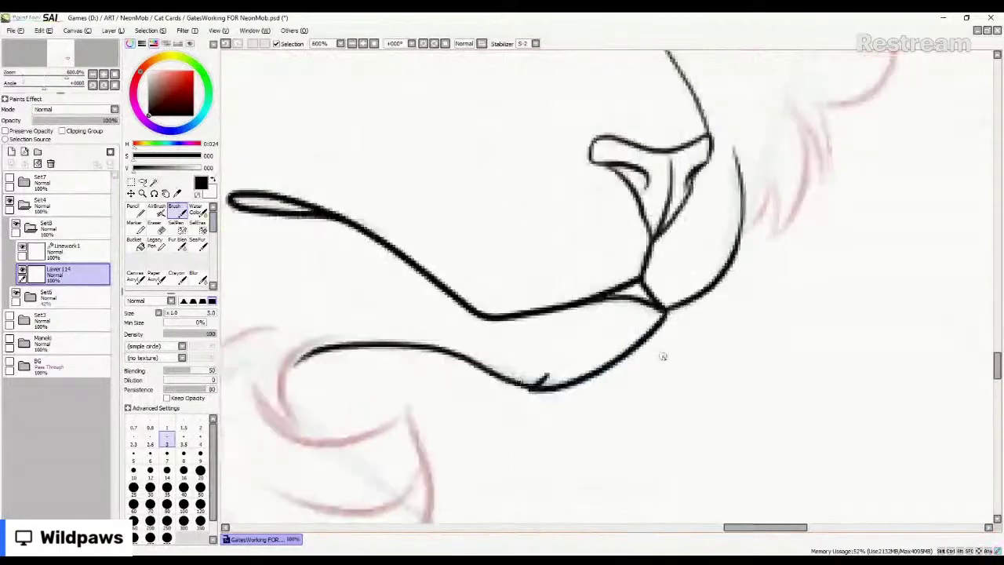
# Ink the curled fur tuft at the end of the jaw line and the overlapping pointed tufts hanging below it.
pyautogui.moveTo(485, 466); pyautogui.dragTo(612, 388)
pyautogui.moveTo(641, 283); pyautogui.dragTo(663, 280)
pyautogui.moveTo(535, 262)
pyautogui.mouseDown()
pyautogui.moveTo(494, 304)
pyautogui.moveTo(523, 331)
pyautogui.moveTo(457, 293)
pyautogui.moveTo(539, 345)
pyautogui.moveTo(596, 302)
pyautogui.moveTo(617, 410)
pyautogui.moveTo(482, 416)
pyautogui.mouseUp()
pyautogui.moveTo(545, 439)
pyautogui.mouseDown()
pyautogui.moveTo(582, 441)
pyautogui.moveTo(622, 414)
pyautogui.mouseUp()
pyautogui.hotkey('ctrl', 'z')
pyautogui.moveTo(545, 441)
pyautogui.mouseDown()
pyautogui.moveTo(598, 444)
pyautogui.moveTo(622, 419)
pyautogui.moveTo(611, 464)
pyautogui.moveTo(587, 483)
pyautogui.moveTo(533, 484)
pyautogui.mouseUp()
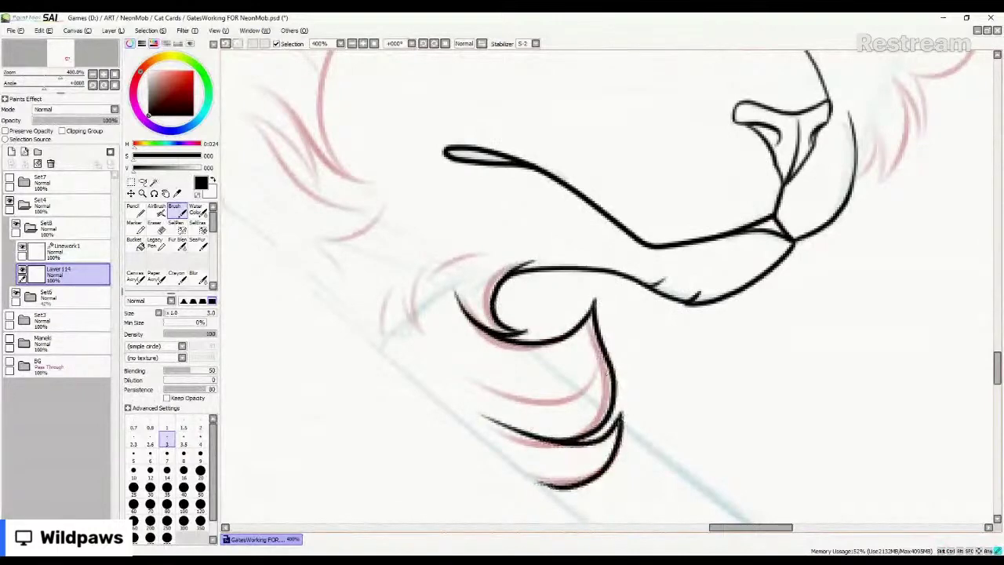
# Add a thin curved inner fur line across the middle of the tuft hanging below the jaw.
pyautogui.moveTo(611, 355); pyautogui.dragTo(480, 384)
pyautogui.hotkey('ctrl', 'z')
pyautogui.moveTo(610, 354)
pyautogui.mouseDown()
pyautogui.moveTo(600, 382)
pyautogui.moveTo(468, 375)
pyautogui.mouseUp()
# Ink the short jagged fur strokes along the side of the head behind the near brow marking.
pyautogui.scroll(-2, 536, 349)
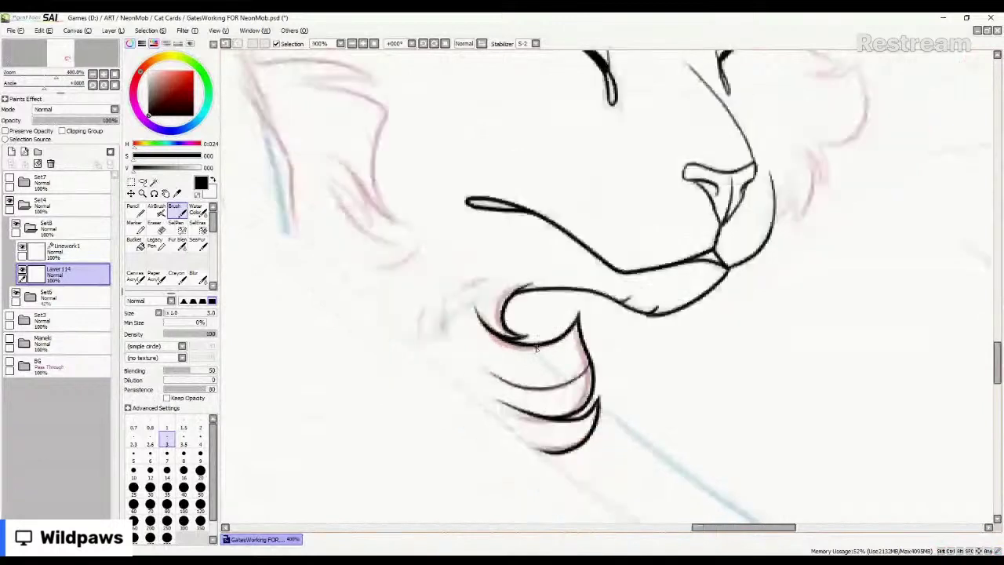
pyautogui.scroll(-5, 536, 349)
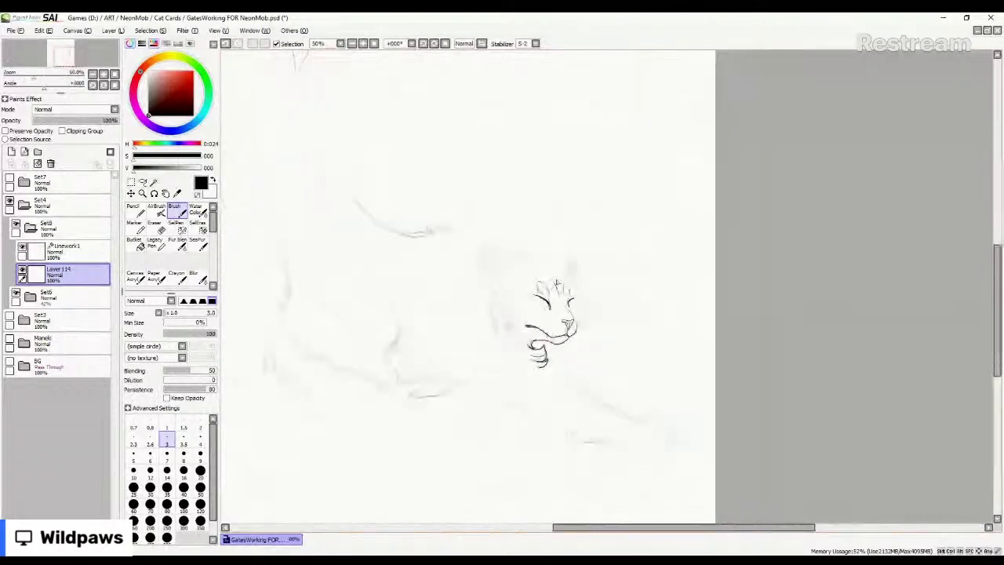
pyautogui.scroll(5, 532, 312)
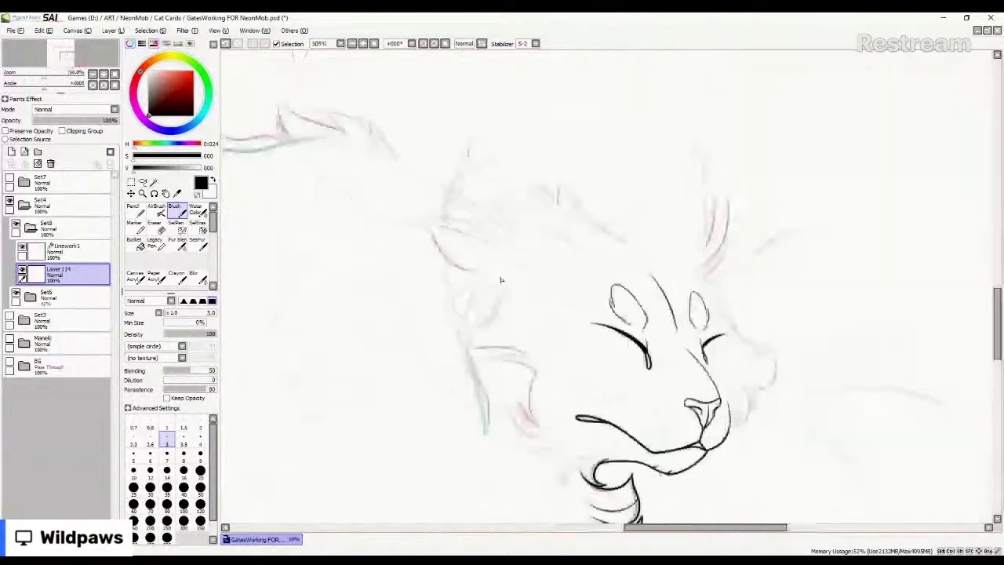
pyautogui.scroll(4, 518, 286)
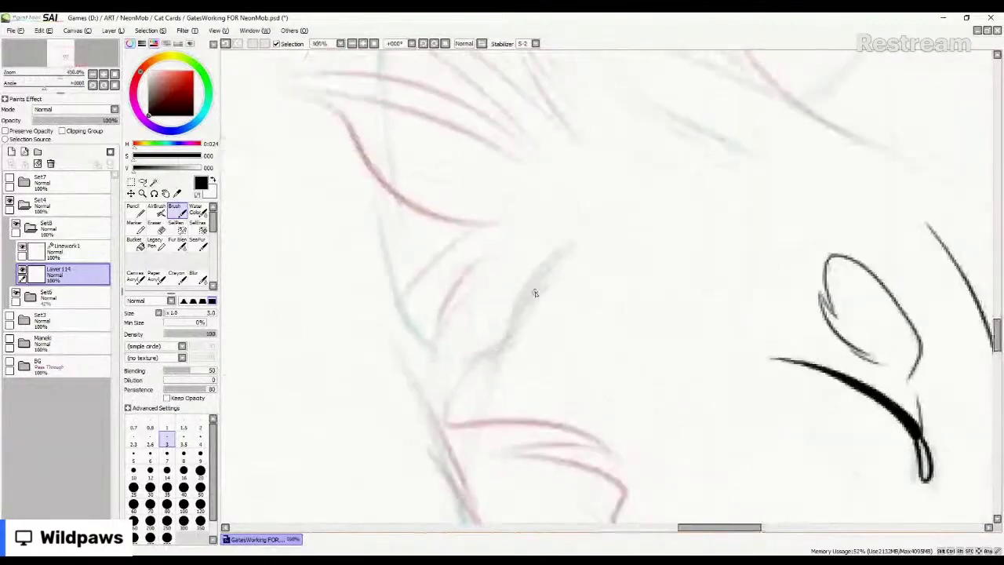
pyautogui.moveTo(589, 234)
pyautogui.mouseDown()
pyautogui.moveTo(508, 332)
pyautogui.moveTo(588, 272)
pyautogui.mouseUp()
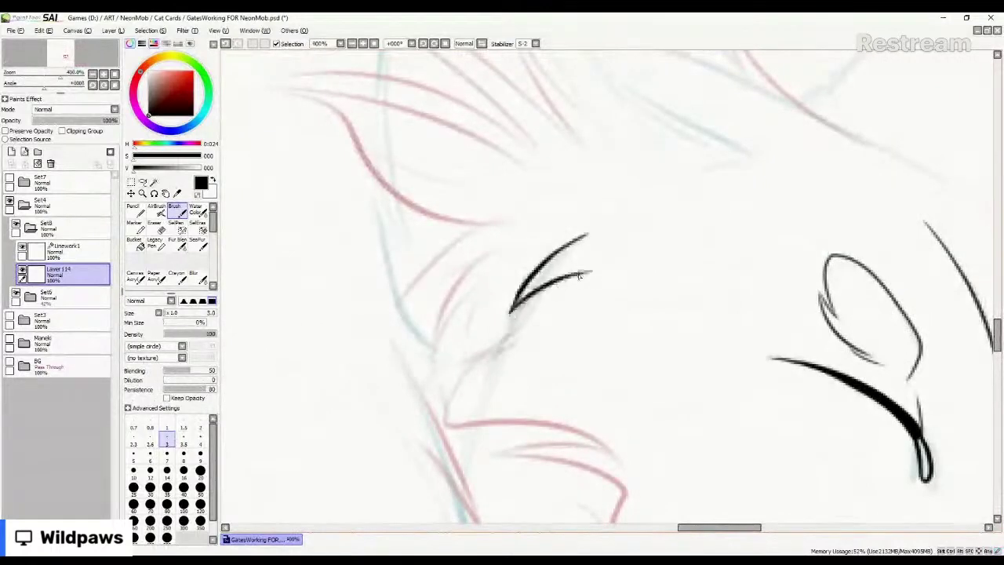
pyautogui.moveTo(614, 214)
pyautogui.mouseDown()
pyautogui.moveTo(572, 221)
pyautogui.moveTo(552, 248)
pyautogui.mouseUp()
pyautogui.moveTo(552, 248); pyautogui.dragTo(588, 233)
pyautogui.moveTo(626, 203)
pyautogui.mouseDown()
pyautogui.moveTo(600, 212)
pyautogui.moveTo(627, 196)
pyautogui.mouseUp()
# Extend the jagged fur edge down into a large pointed cheek tuft and ink the tuft's curved edge toward the face.
pyautogui.moveTo(547, 293)
pyautogui.mouseDown()
pyautogui.moveTo(529, 319)
pyautogui.moveTo(462, 363)
pyautogui.moveTo(475, 371)
pyautogui.moveTo(460, 390)
pyautogui.moveTo(452, 427)
pyautogui.mouseUp()
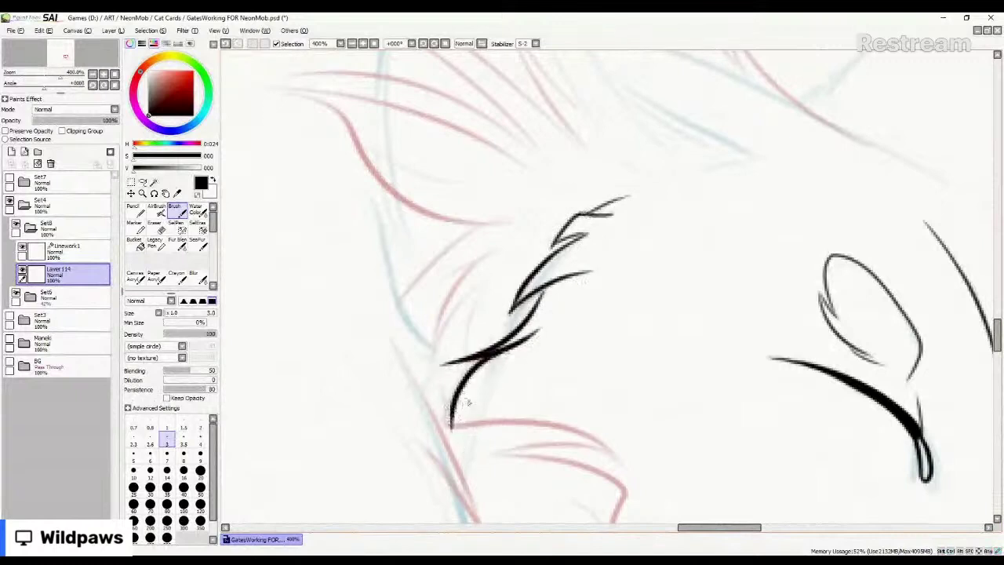
pyautogui.hotkey('ctrl', 'z')
pyautogui.moveTo(533, 345)
pyautogui.mouseDown()
pyautogui.moveTo(476, 369)
pyautogui.moveTo(454, 431)
pyautogui.moveTo(507, 424)
pyautogui.moveTo(630, 466)
pyautogui.moveTo(520, 452)
pyautogui.moveTo(485, 471)
pyautogui.mouseUp()
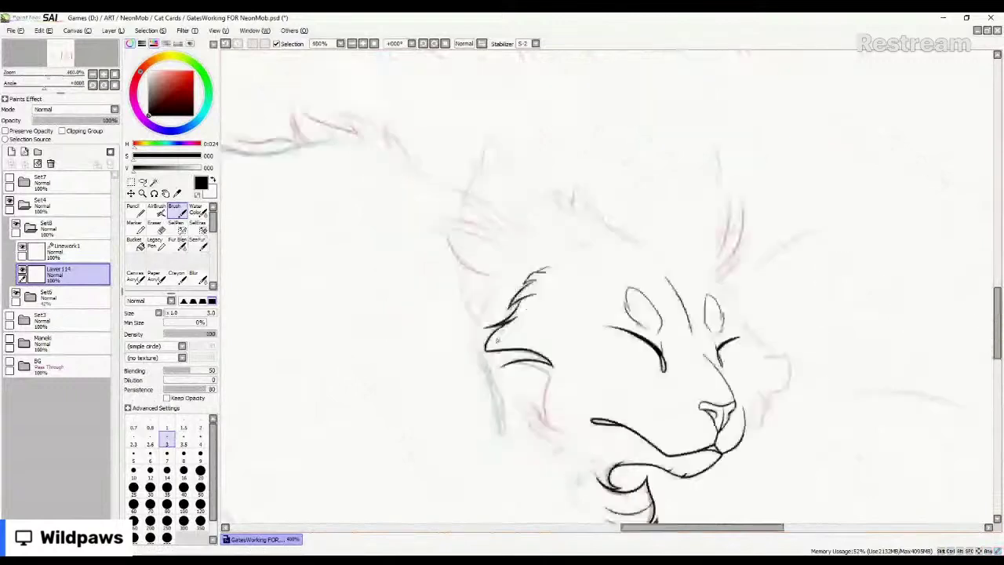
# Ink the lower cheek fur as layered pointed tufts sweeping down, with thin inner strand lines.
pyautogui.scroll(3, 547, 338)
pyautogui.scroll(1, 547, 338)
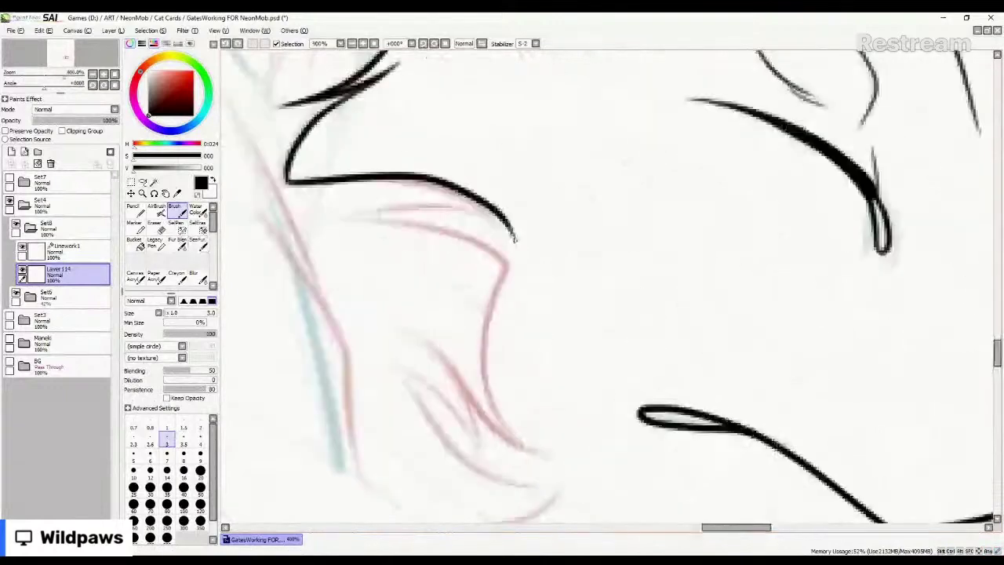
pyautogui.moveTo(515, 238)
pyautogui.mouseDown()
pyautogui.moveTo(340, 228)
pyautogui.moveTo(425, 226)
pyautogui.moveTo(508, 267)
pyautogui.moveTo(493, 303)
pyautogui.moveTo(515, 435)
pyautogui.moveTo(561, 456)
pyautogui.moveTo(501, 439)
pyautogui.moveTo(355, 312)
pyautogui.mouseUp()
pyautogui.moveTo(482, 337); pyautogui.dragTo(382, 259)
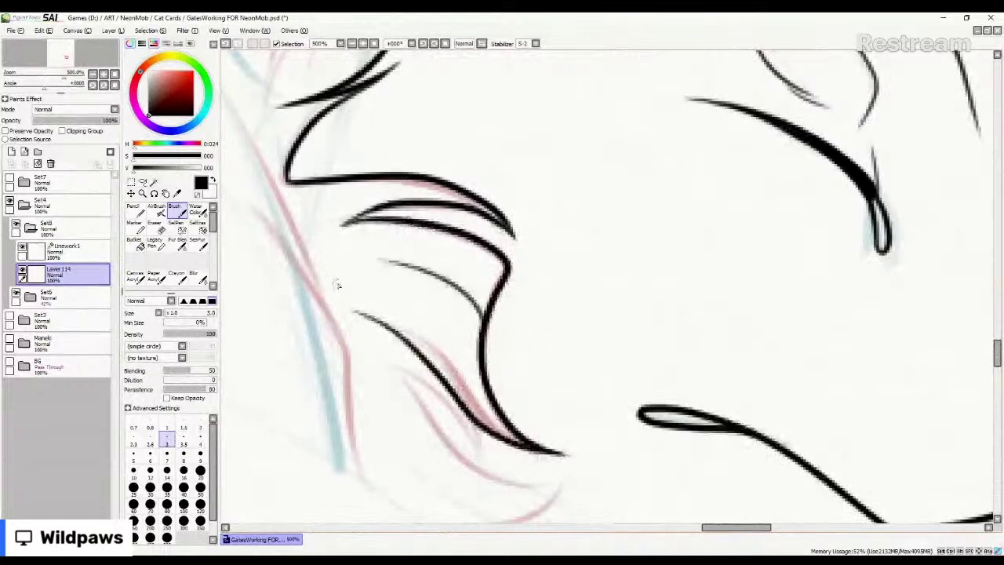
pyautogui.moveTo(460, 395)
pyautogui.mouseDown()
pyautogui.moveTo(491, 458)
pyautogui.moveTo(479, 436)
pyautogui.moveTo(371, 361)
pyautogui.moveTo(470, 461)
pyautogui.moveTo(573, 476)
pyautogui.mouseUp()
# Ink the pointed tufts below the cheek and the small curved fur strands between them and the jaw's curled tuft.
pyautogui.scroll(-3, 427, 139)
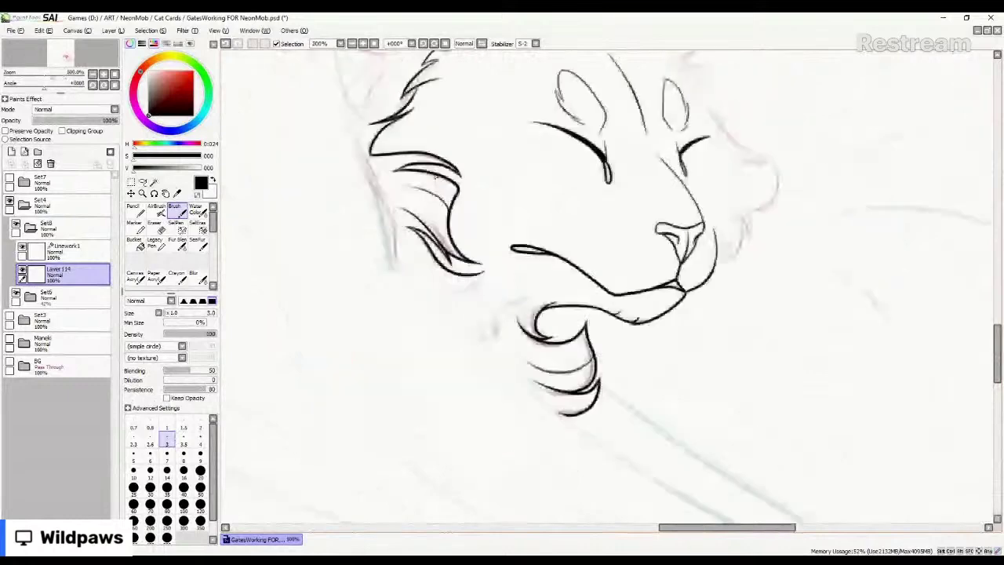
pyautogui.scroll(4, 436, 178)
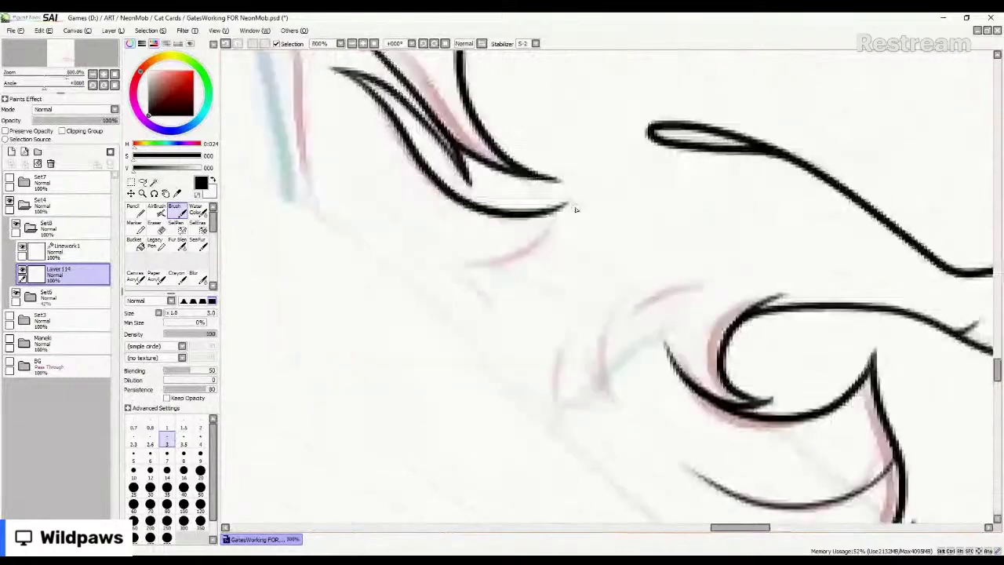
pyautogui.moveTo(569, 204)
pyautogui.mouseDown()
pyautogui.moveTo(437, 265)
pyautogui.moveTo(502, 339)
pyautogui.mouseUp()
pyautogui.moveTo(714, 281)
pyautogui.mouseDown()
pyautogui.moveTo(643, 312)
pyautogui.moveTo(646, 304)
pyautogui.mouseUp()
pyautogui.moveTo(627, 342)
pyautogui.mouseDown()
pyautogui.moveTo(648, 279)
pyautogui.moveTo(631, 417)
pyautogui.mouseUp()
pyautogui.moveTo(600, 330)
pyautogui.mouseDown()
pyautogui.moveTo(611, 401)
pyautogui.moveTo(636, 418)
pyautogui.mouseUp()
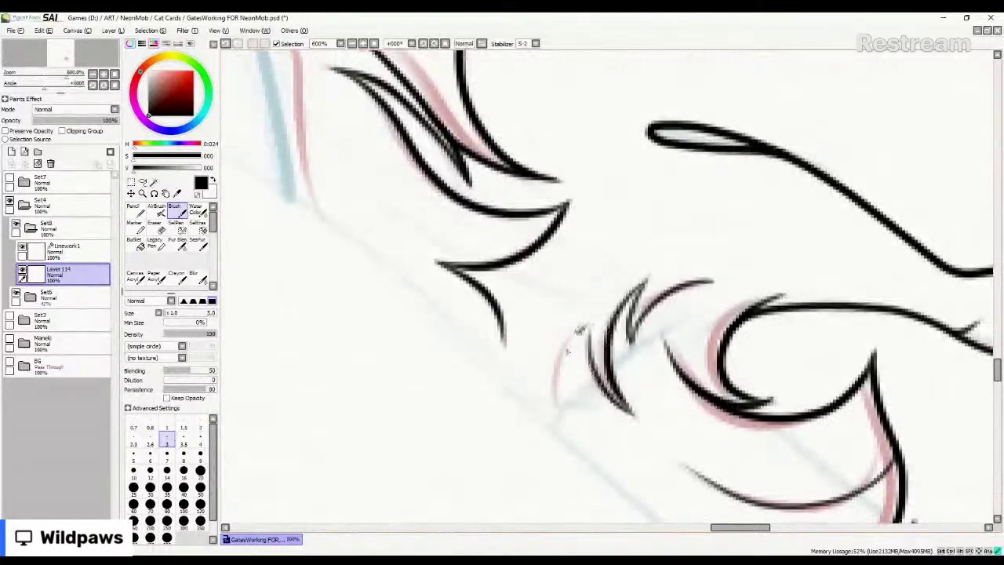
pyautogui.moveTo(581, 330); pyautogui.dragTo(575, 435)
pyautogui.scroll(-2, 444, 310)
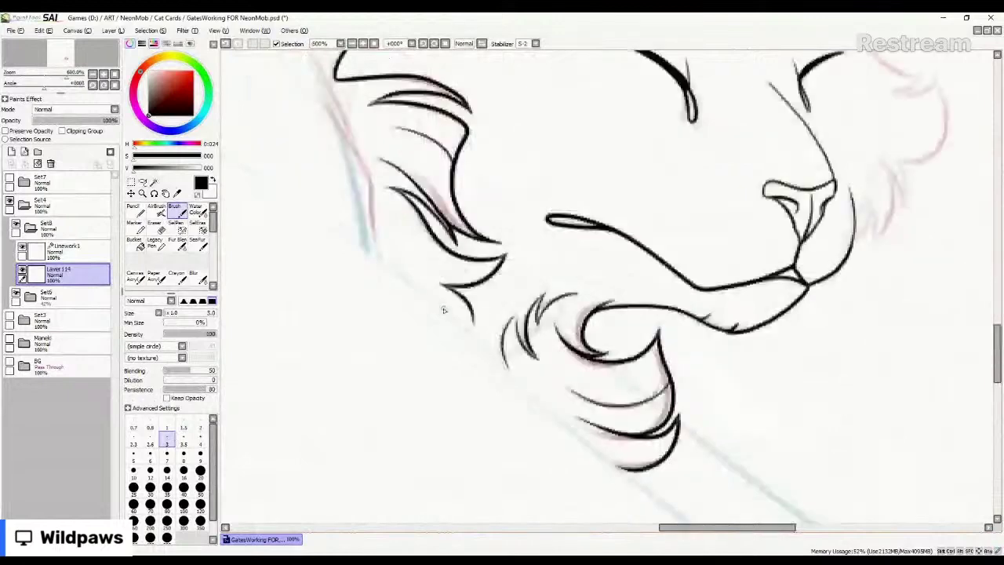
pyautogui.scroll(-5, 443, 310)
pyautogui.scroll(5, 439, 353)
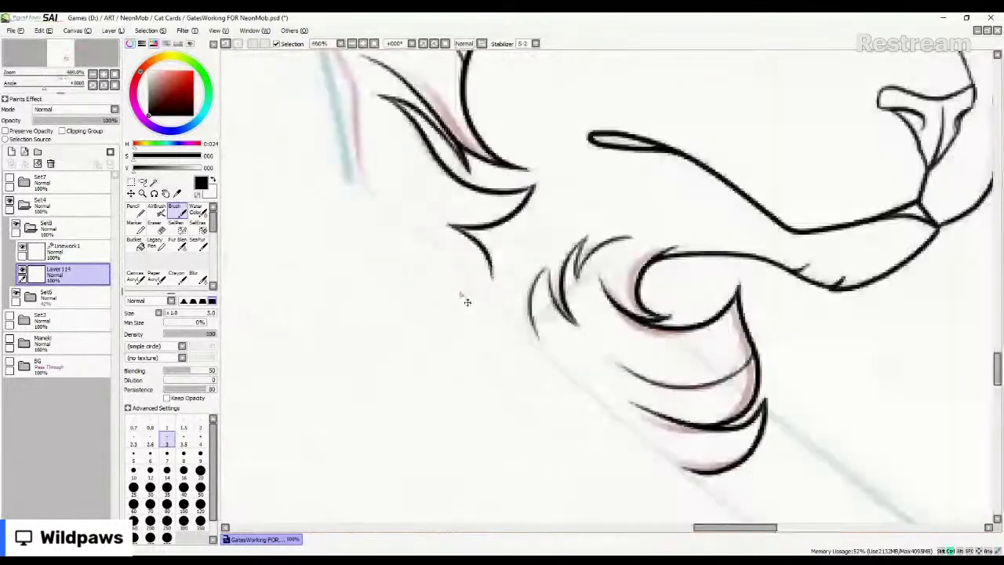
# Extend the outer tip of the far eye's closed lash line and reinforce the line's inner corner.
pyautogui.scroll(-1, 467, 302)
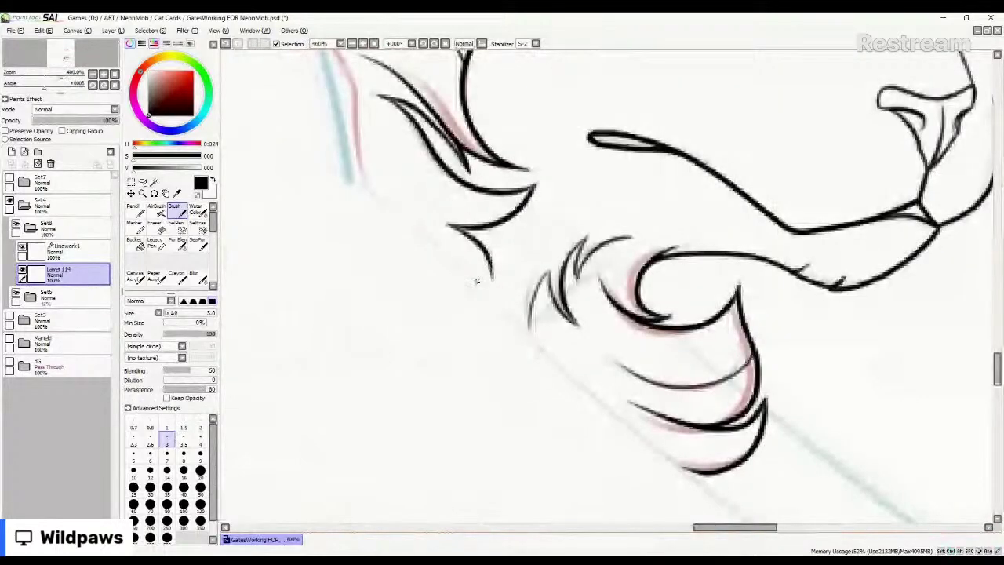
pyautogui.scroll(-1, 478, 302)
pyautogui.scroll(-2, 479, 301)
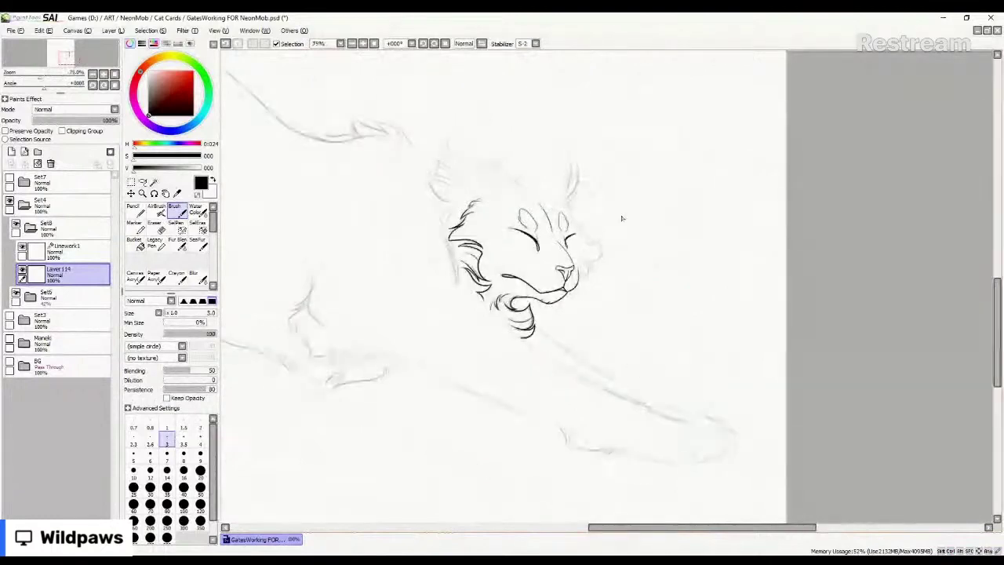
pyautogui.scroll(-1, 590, 293)
pyautogui.scroll(2, 571, 251)
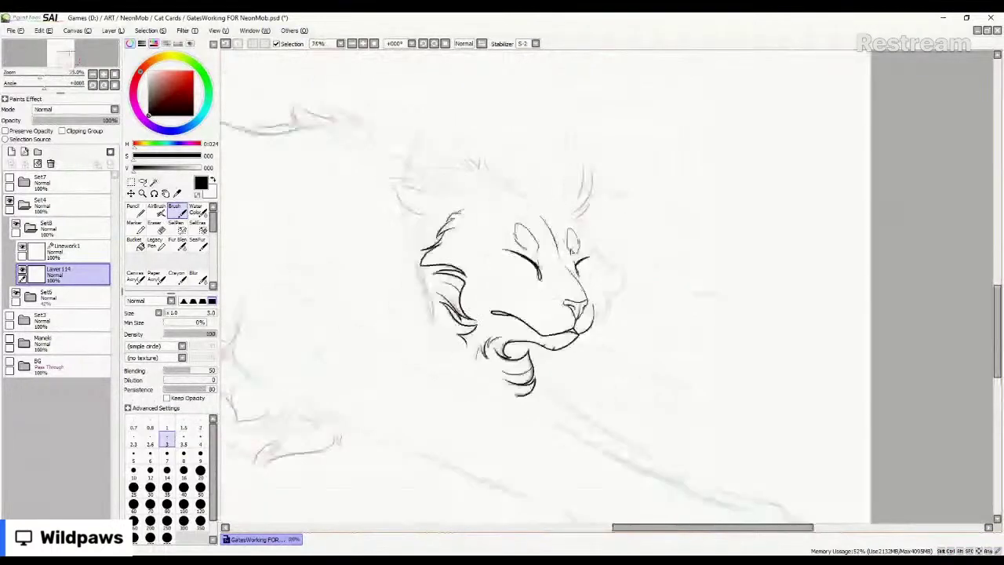
pyautogui.scroll(2, 450, 270)
pyautogui.scroll(2, 478, 259)
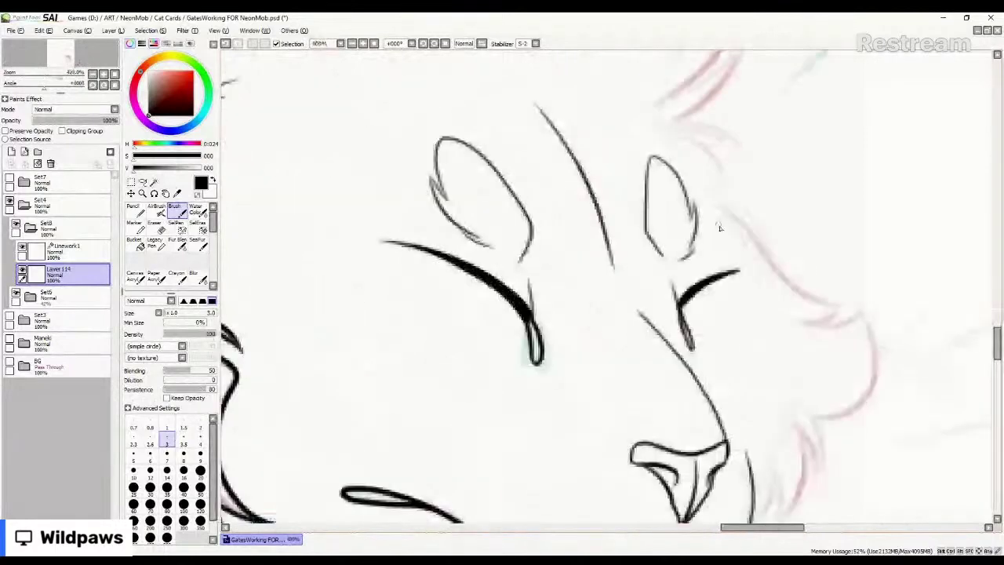
pyautogui.moveTo(720, 275); pyautogui.dragTo(752, 269)
pyautogui.moveTo(693, 292); pyautogui.dragTo(683, 317)
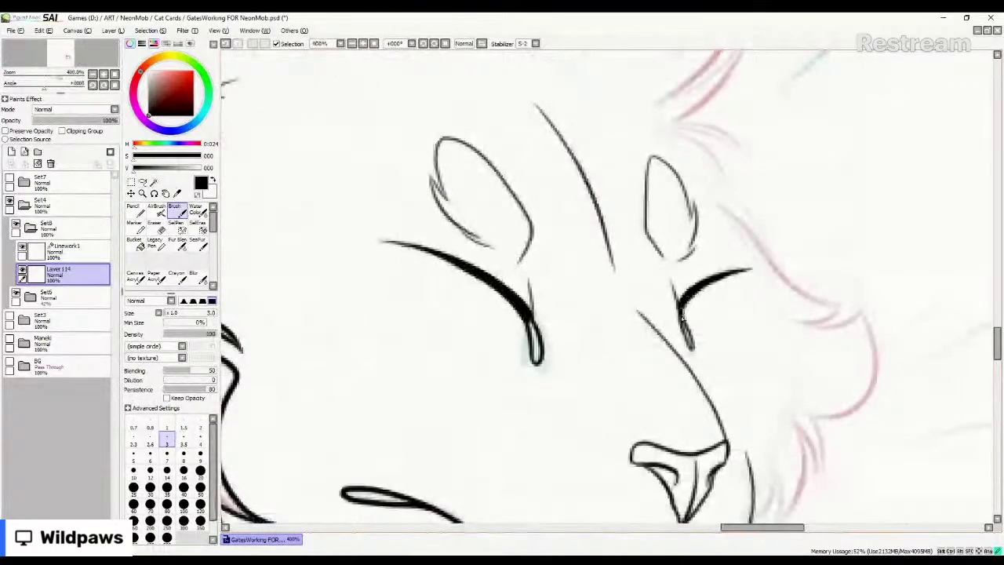
# Set the stabilizer to S-3 and ink the line running from the near ear's inner base toward the forehead.
pyautogui.scroll(-1, 682, 317)
pyautogui.scroll(-2, 493, 256)
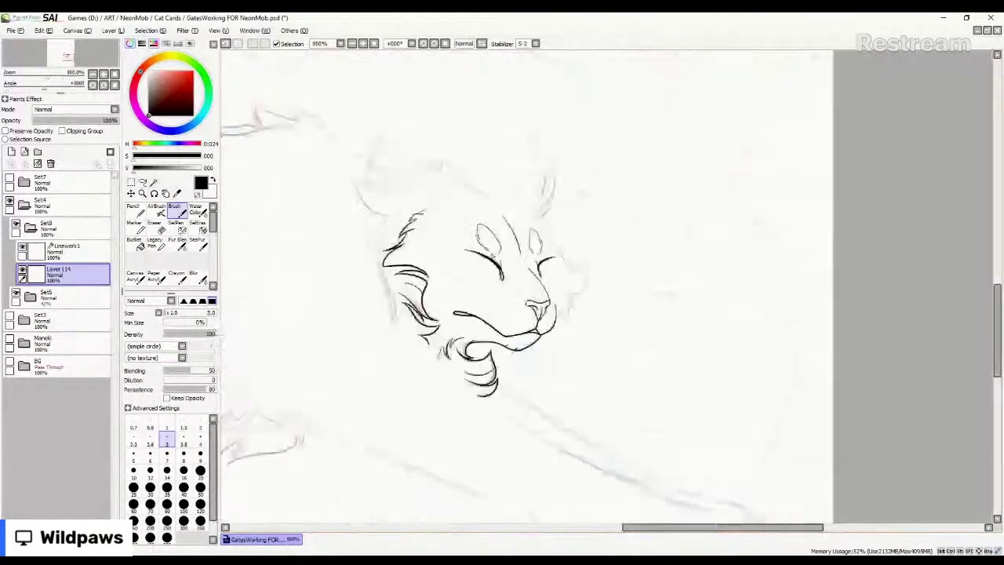
pyautogui.scroll(-2, 493, 256)
pyautogui.scroll(3, 479, 213)
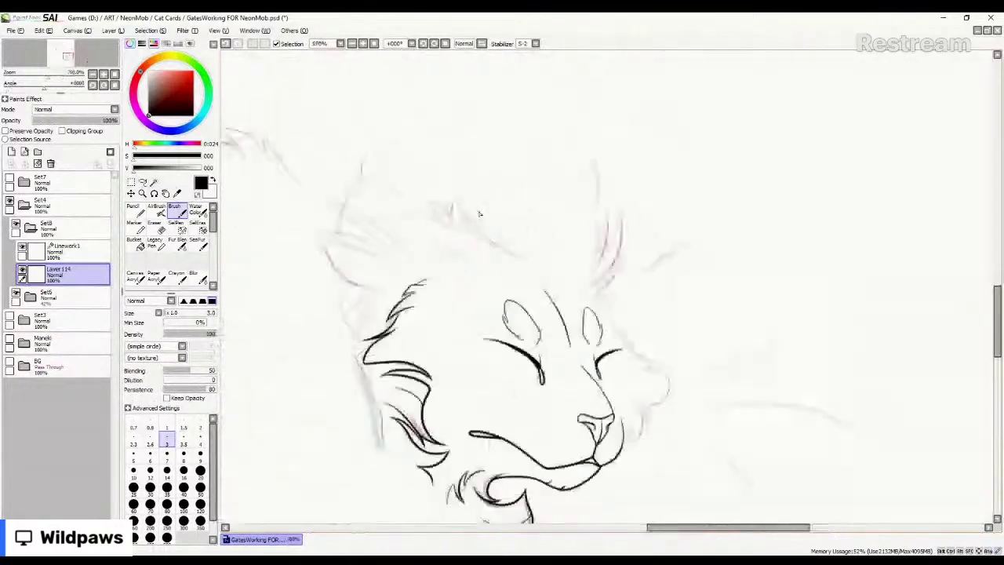
pyautogui.scroll(2, 479, 213)
pyautogui.scroll(-2, 515, 267)
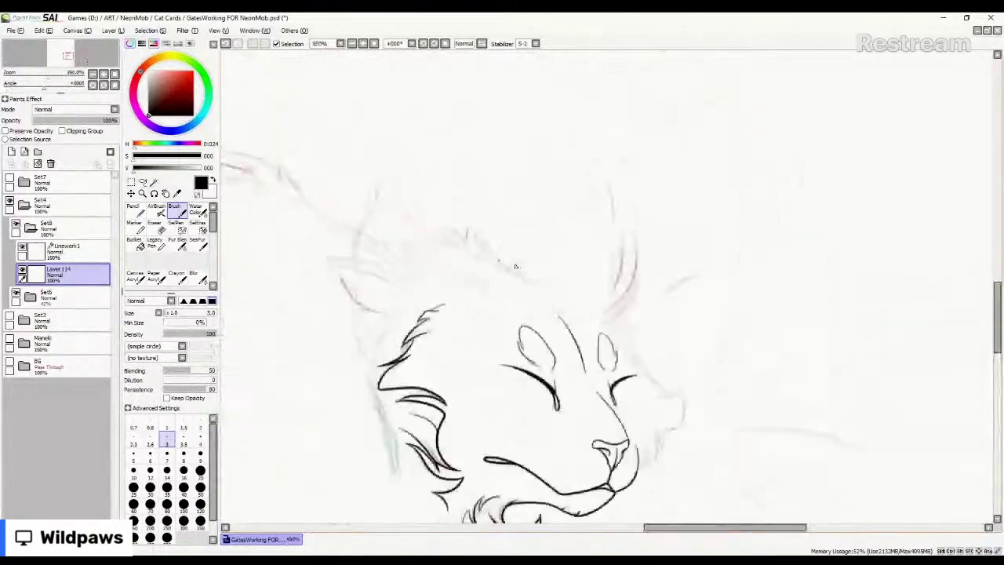
pyautogui.scroll(2, 334, 245)
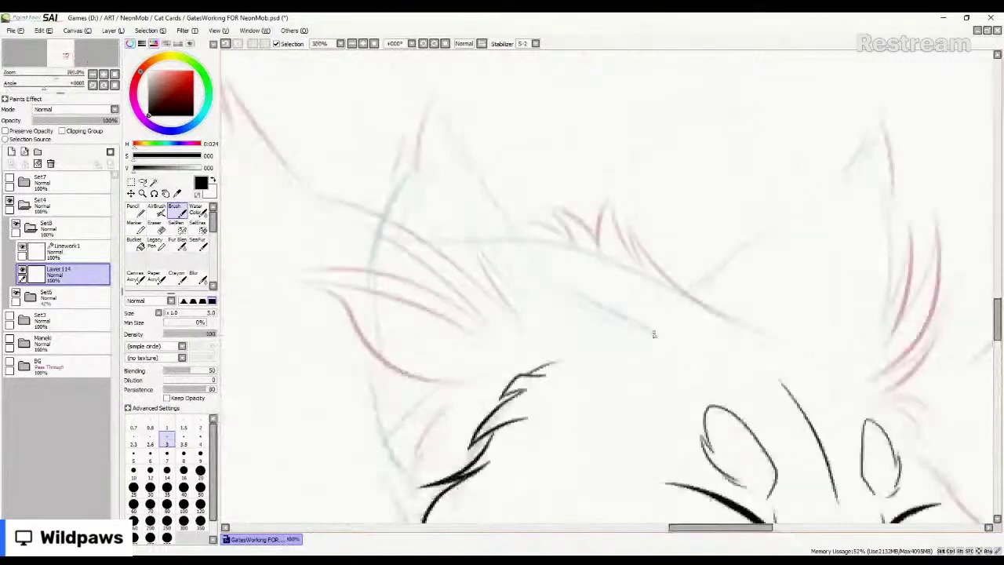
pyautogui.moveTo(653, 334); pyautogui.dragTo(544, 272)
pyautogui.hotkey('ctrl', 'z')
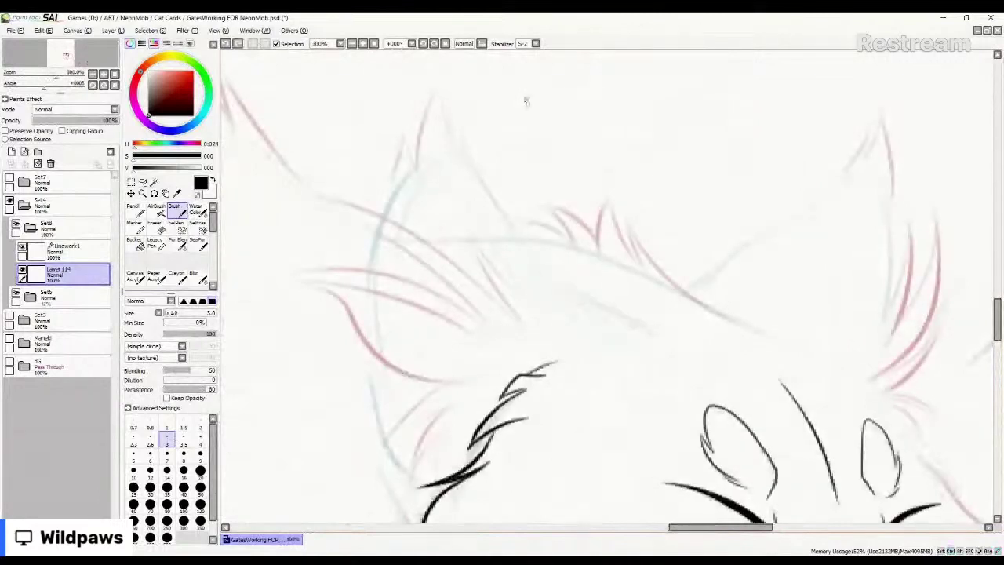
pyautogui.click(536, 46)
pyautogui.click(523, 192)
pyautogui.moveTo(653, 333); pyautogui.dragTo(533, 263)
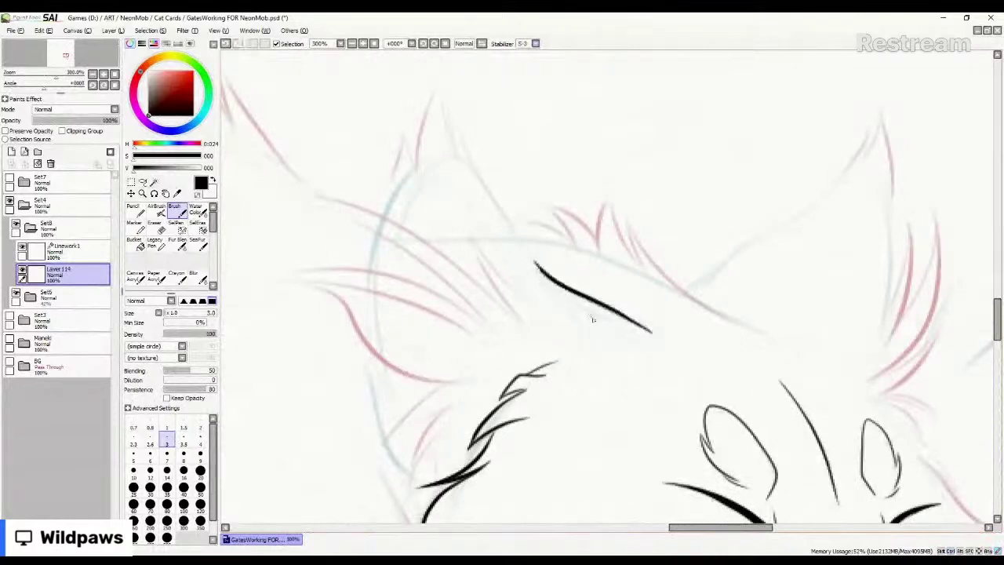
# Ink the near ear's outline up to a jagged pointed tip, adding a thin tip strand and the curved inner rim.
pyautogui.moveTo(598, 338)
pyautogui.mouseDown()
pyautogui.moveTo(527, 252)
pyautogui.moveTo(462, 134)
pyautogui.moveTo(469, 161)
pyautogui.moveTo(512, 227)
pyautogui.moveTo(469, 112)
pyautogui.moveTo(459, 151)
pyautogui.moveTo(467, 160)
pyautogui.moveTo(440, 109)
pyautogui.moveTo(443, 63)
pyautogui.moveTo(425, 122)
pyautogui.moveTo(428, 192)
pyautogui.moveTo(406, 108)
pyautogui.moveTo(389, 183)
pyautogui.moveTo(393, 213)
pyautogui.moveTo(393, 188)
pyautogui.moveTo(400, 195)
pyautogui.moveTo(382, 217)
pyautogui.mouseUp()
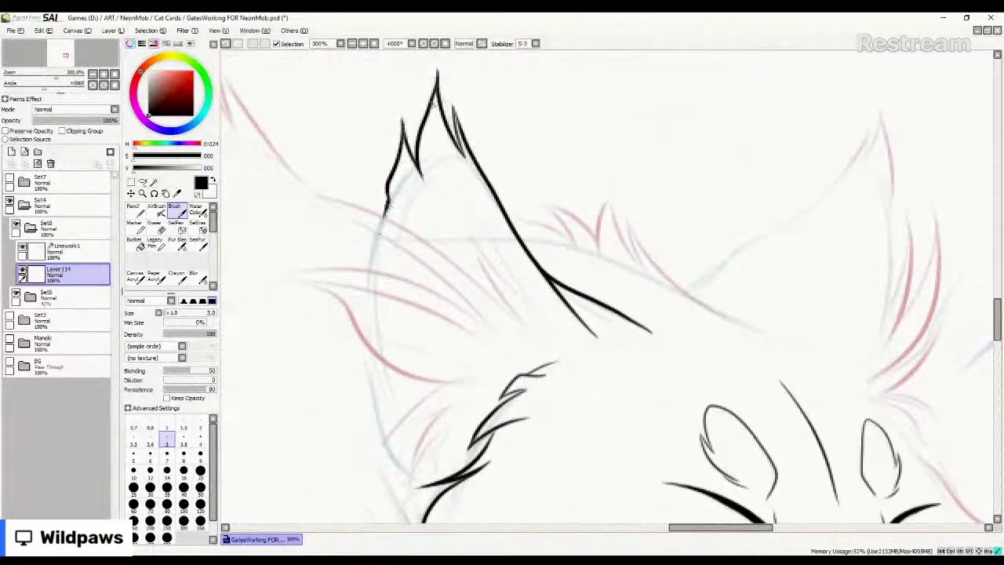
pyautogui.moveTo(431, 108); pyautogui.dragTo(436, 168)
pyautogui.moveTo(399, 225)
pyautogui.mouseDown()
pyautogui.moveTo(435, 188)
pyautogui.moveTo(457, 192)
pyautogui.moveTo(531, 310)
pyautogui.moveTo(558, 343)
pyautogui.moveTo(584, 352)
pyautogui.mouseUp()
pyautogui.click(651, 335)
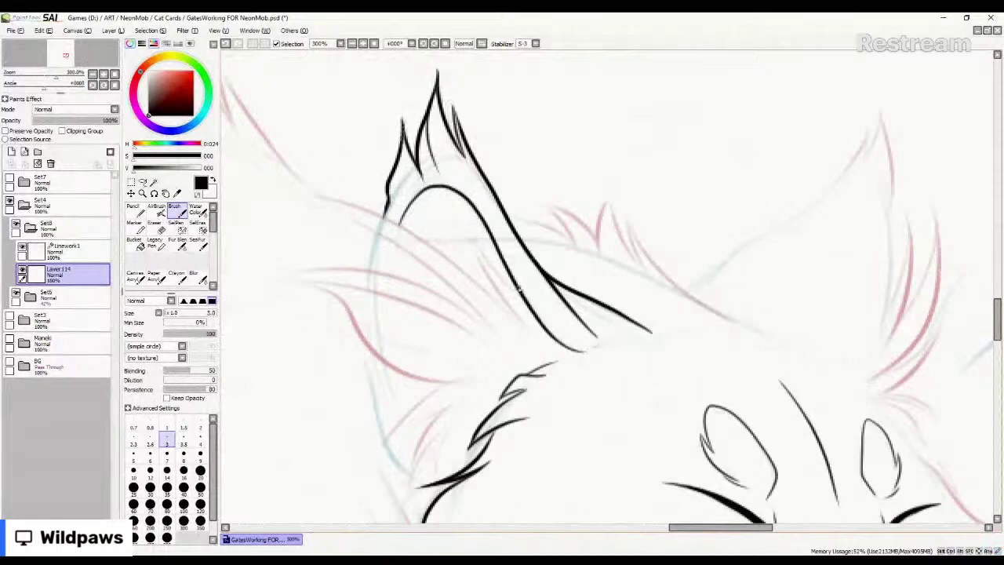
# Ink long pointed hair tufts sweeping out of the near ear and short curved fur tufts at its base.
pyautogui.moveTo(519, 294)
pyautogui.mouseDown()
pyautogui.moveTo(460, 217)
pyautogui.moveTo(506, 302)
pyautogui.moveTo(566, 348)
pyautogui.moveTo(413, 237)
pyautogui.moveTo(304, 199)
pyautogui.moveTo(255, 205)
pyautogui.moveTo(366, 229)
pyautogui.moveTo(476, 311)
pyautogui.moveTo(320, 275)
pyautogui.moveTo(246, 306)
pyautogui.moveTo(338, 287)
pyautogui.moveTo(492, 342)
pyautogui.mouseUp()
pyautogui.moveTo(290, 288)
pyautogui.mouseDown()
pyautogui.moveTo(338, 302)
pyautogui.moveTo(380, 360)
pyautogui.moveTo(414, 377)
pyautogui.moveTo(491, 381)
pyautogui.mouseUp()
pyautogui.moveTo(345, 310)
pyautogui.mouseDown()
pyautogui.moveTo(495, 363)
pyautogui.moveTo(531, 365)
pyautogui.moveTo(479, 356)
pyautogui.moveTo(454, 385)
pyautogui.moveTo(473, 388)
pyautogui.moveTo(452, 385)
pyautogui.moveTo(387, 443)
pyautogui.moveTo(385, 458)
pyautogui.moveTo(442, 412)
pyautogui.moveTo(475, 408)
pyautogui.moveTo(407, 487)
pyautogui.mouseUp()
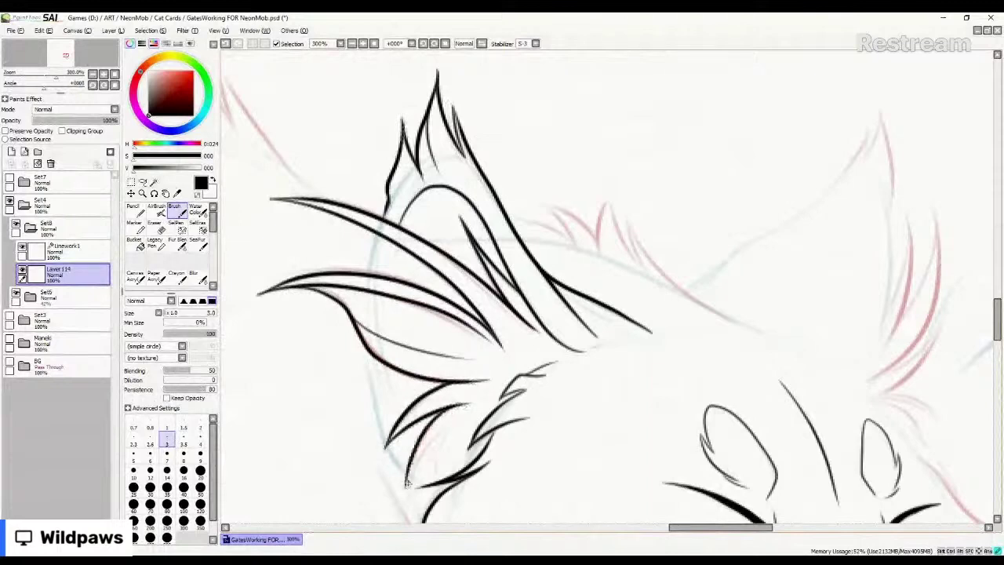
pyautogui.moveTo(463, 420)
pyautogui.mouseDown()
pyautogui.moveTo(405, 485)
pyautogui.moveTo(441, 439)
pyautogui.moveTo(432, 479)
pyautogui.moveTo(444, 482)
pyautogui.mouseUp()
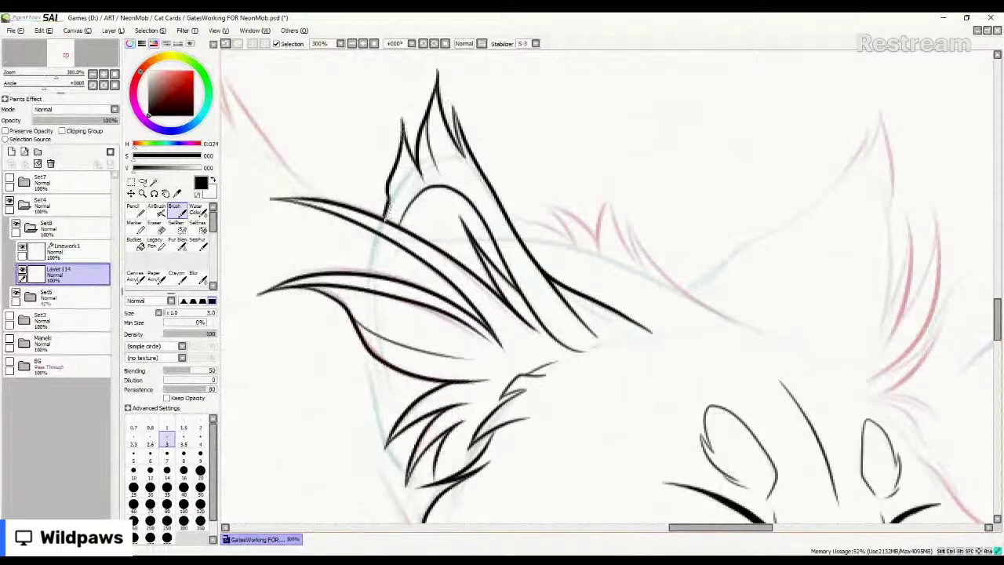
# Ink the near ear's back edge behind the tufts and continue it down as a pointed furry edge to the ear base.
pyautogui.moveTo(385, 214)
pyautogui.mouseDown()
pyautogui.moveTo(370, 265)
pyautogui.moveTo(367, 334)
pyautogui.mouseUp()
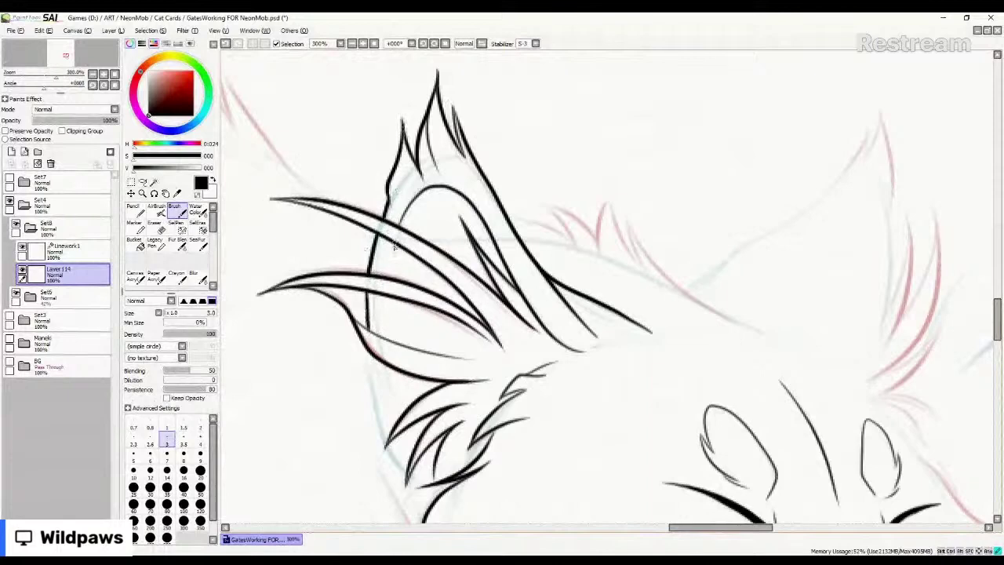
pyautogui.moveTo(392, 242)
pyautogui.mouseDown()
pyautogui.moveTo(387, 306)
pyautogui.moveTo(397, 353)
pyautogui.moveTo(388, 381)
pyautogui.moveTo(369, 352)
pyautogui.moveTo(392, 408)
pyautogui.mouseUp()
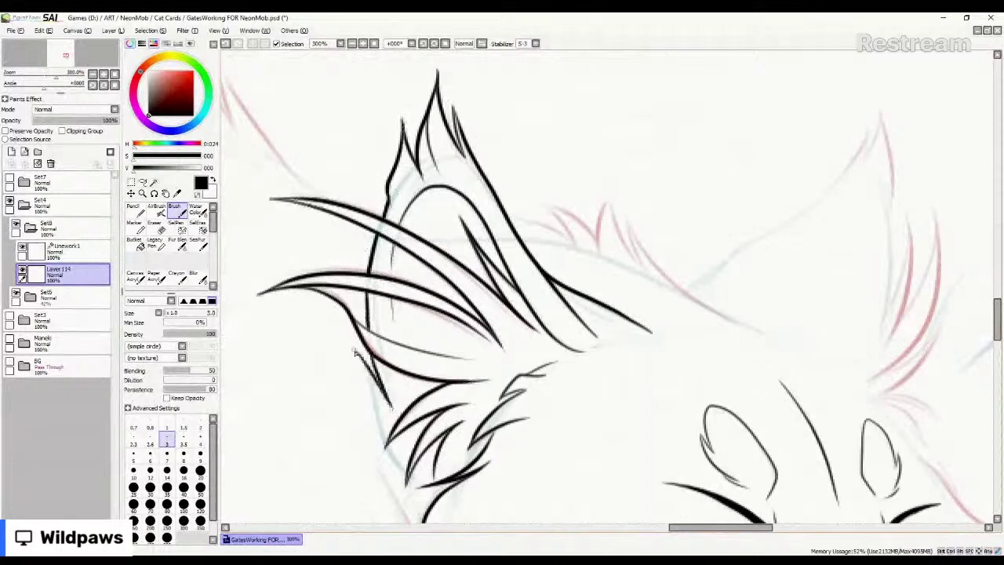
pyautogui.moveTo(357, 352)
pyautogui.mouseDown()
pyautogui.moveTo(374, 444)
pyautogui.moveTo(407, 484)
pyautogui.moveTo(371, 466)
pyautogui.moveTo(402, 494)
pyautogui.mouseUp()
pyautogui.moveTo(390, 486); pyautogui.dragTo(426, 504)
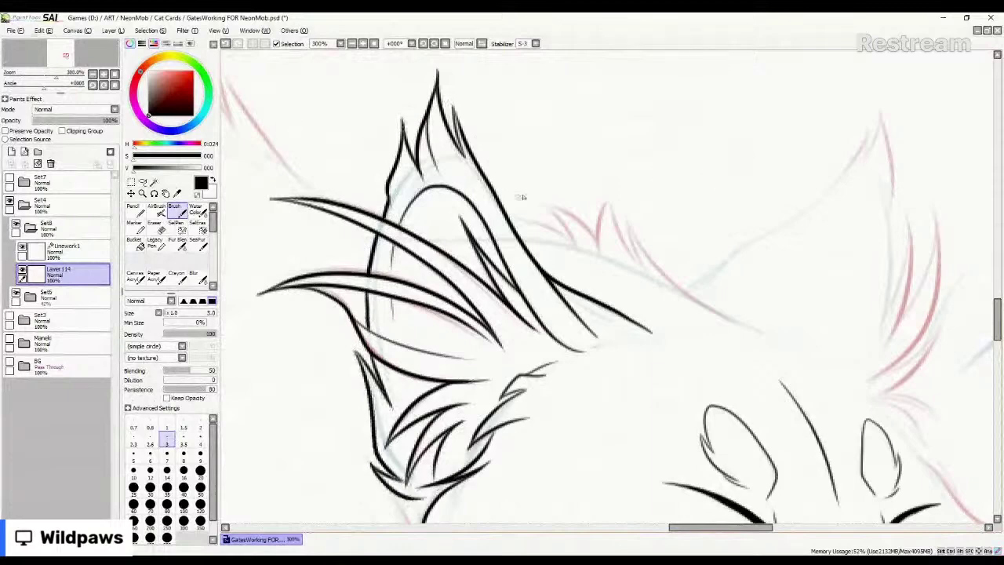
pyautogui.scroll(-3, 498, 210)
pyautogui.scroll(2, 616, 178)
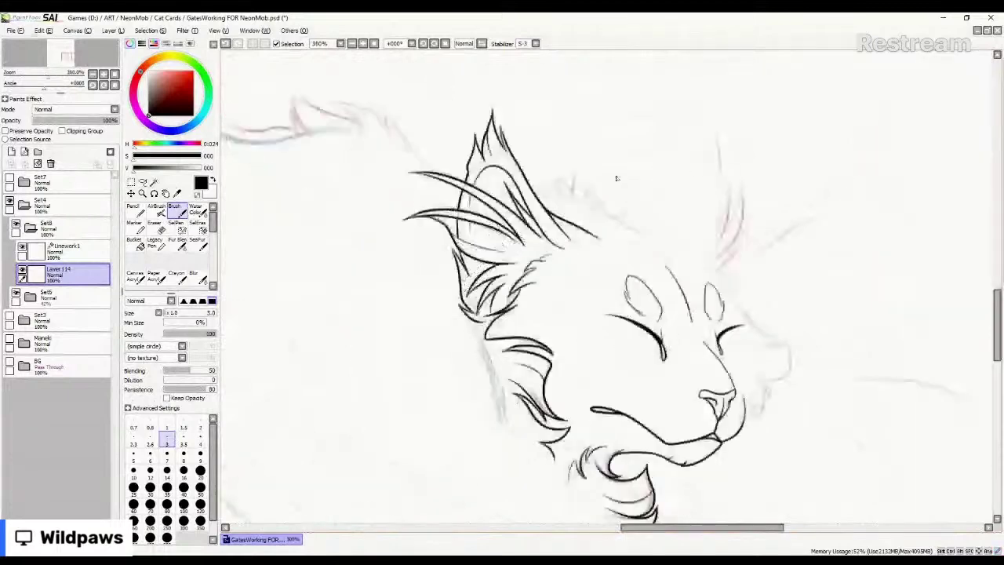
pyautogui.moveTo(610, 179)
pyautogui.mouseDown()
pyautogui.moveTo(680, 210)
pyautogui.moveTo(676, 234)
pyautogui.mouseUp()
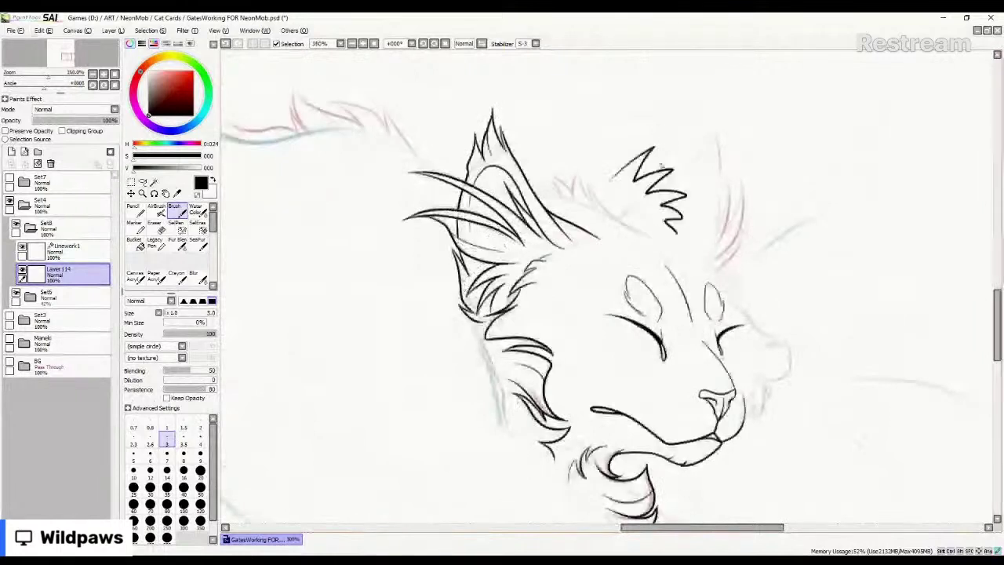
pyautogui.hotkey('ctrl', 'z')
pyautogui.moveTo(605, 189); pyautogui.dragTo(704, 126)
pyautogui.moveTo(681, 186)
pyautogui.mouseDown()
pyautogui.moveTo(720, 182)
pyautogui.moveTo(734, 224)
pyautogui.mouseUp()
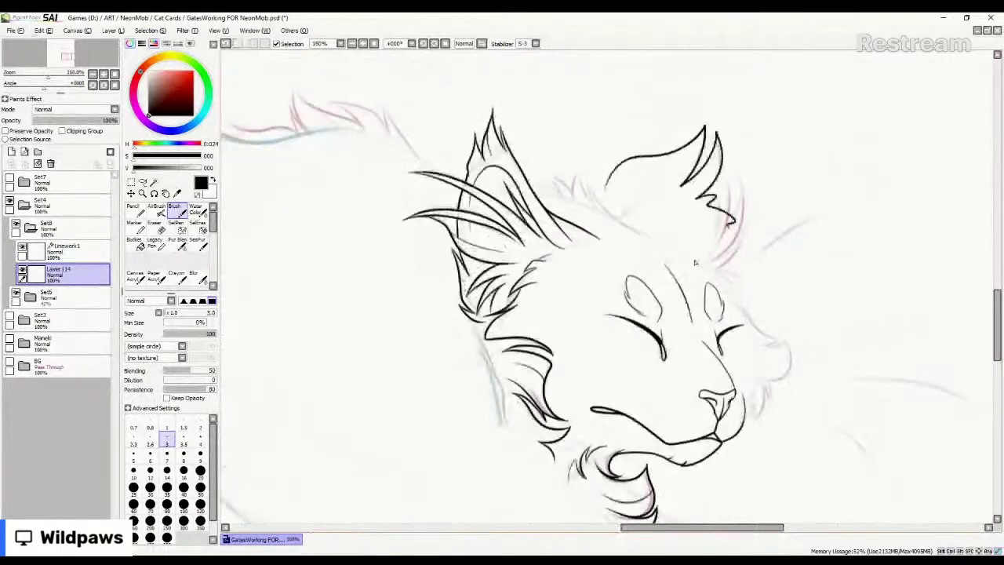
pyautogui.hotkey('ctrl', 'z')
pyautogui.hotkey('ctrl', 'z')
pyautogui.hotkey('ctrl', 'z')
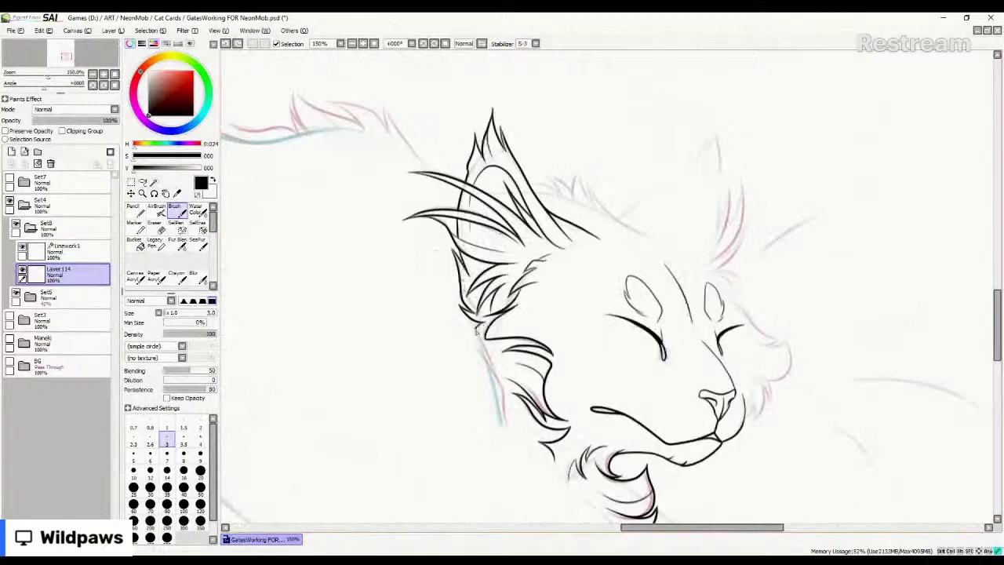
# Join the near ear's base to the cheek fur with a small curled fur stroke.
pyautogui.moveTo(476, 325); pyautogui.dragTo(487, 339)
pyautogui.scroll(4, 506, 328)
pyautogui.scroll(1, 443, 341)
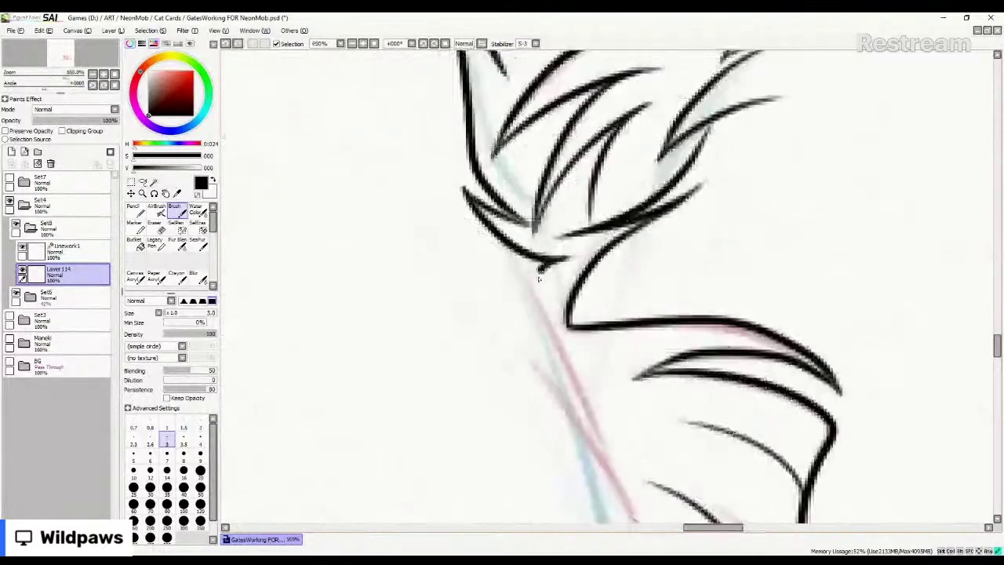
pyautogui.scroll(-6, 539, 278)
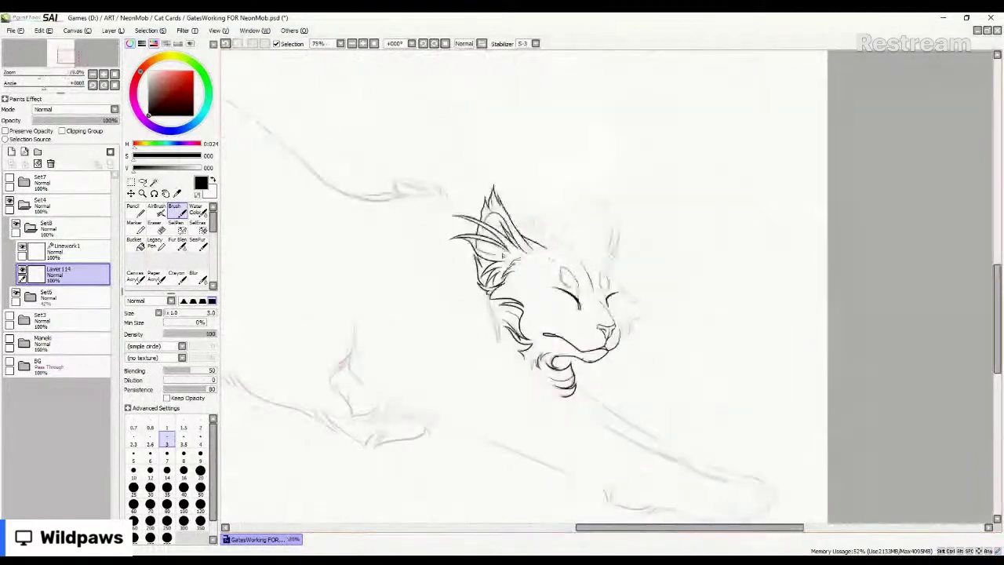
# Erase the ear's back edge and thin inner strand between the two lower ear tufts with a size 14 eraser.
pyautogui.scroll(4, 503, 255)
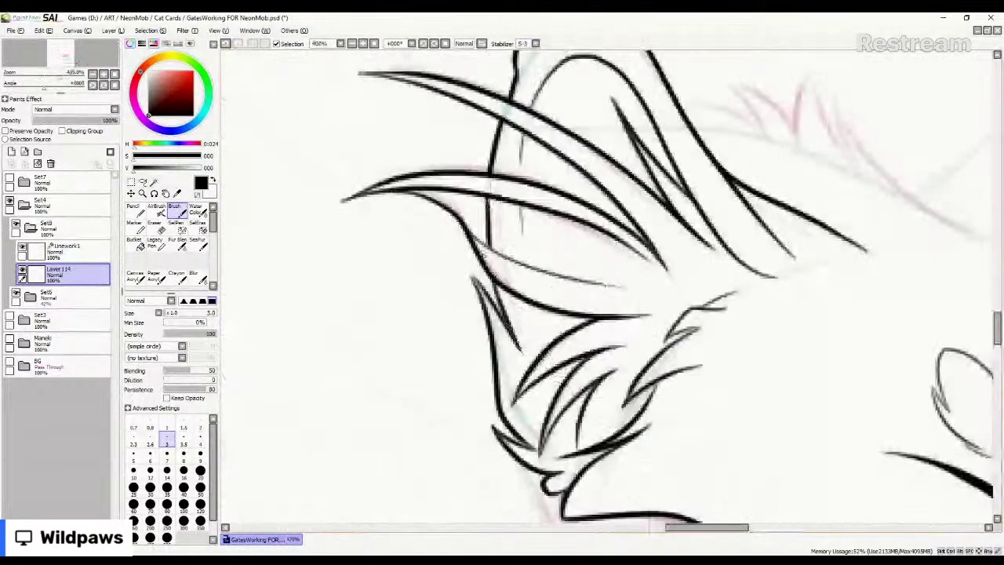
pyautogui.scroll(2, 486, 339)
pyautogui.press('e')
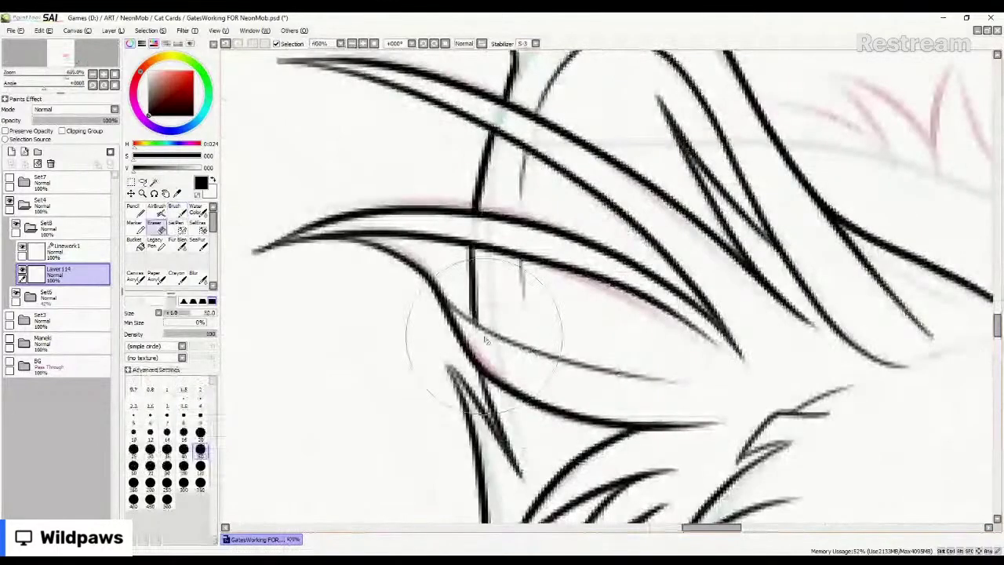
pyautogui.press('[')
pyautogui.press('[')
pyautogui.press('[')
pyautogui.press('[')
pyautogui.press('[')
pyautogui.press('[')
pyautogui.press('[')
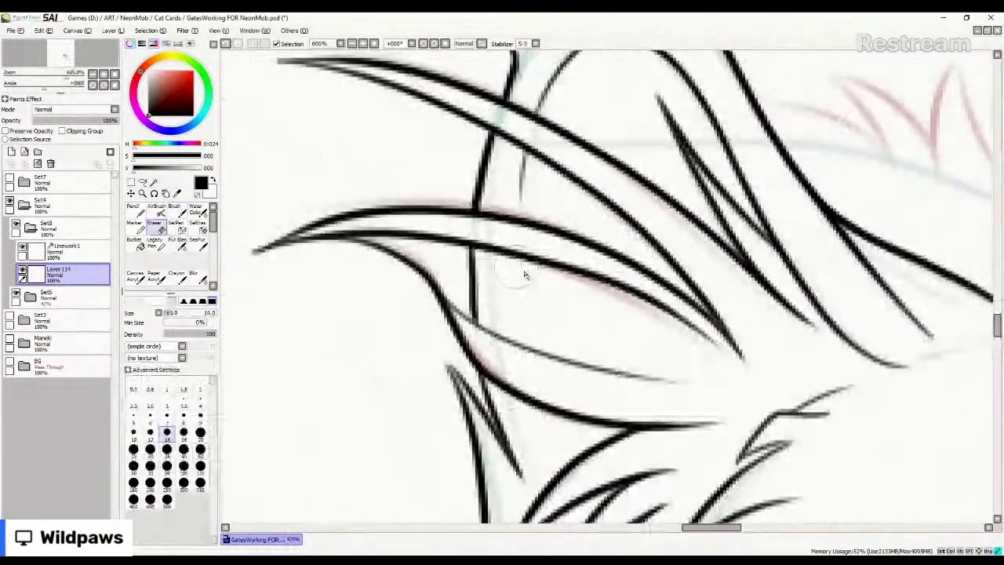
pyautogui.moveTo(490, 262)
pyautogui.mouseDown()
pyautogui.moveTo(466, 299)
pyautogui.moveTo(484, 320)
pyautogui.mouseUp()
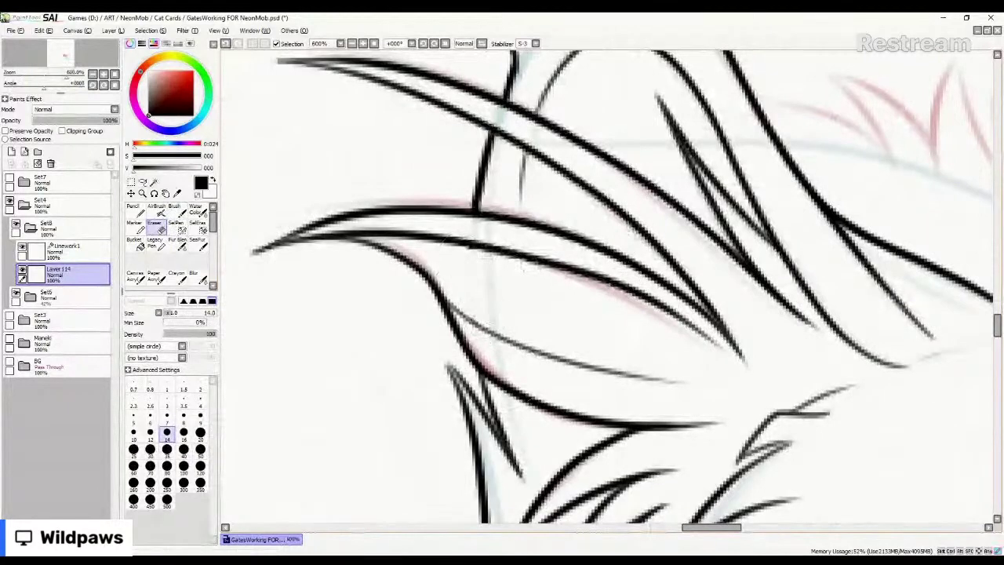
# Toggle the sketch folder's visibility to check the head line art, and return to Layer 114 with the Brush.
pyautogui.scroll(-4, 408, 222)
pyautogui.scroll(-1, 408, 222)
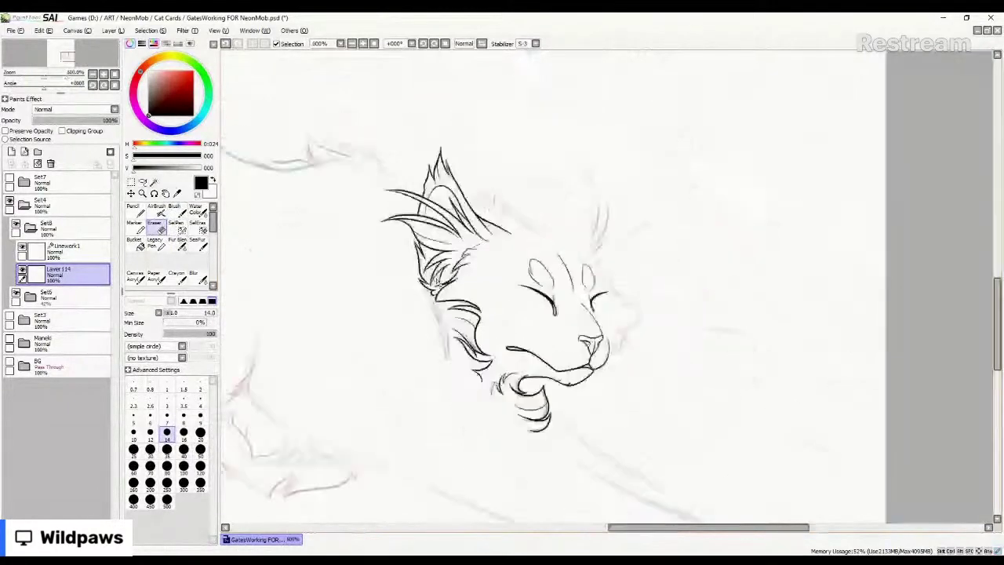
pyautogui.click(48, 297)
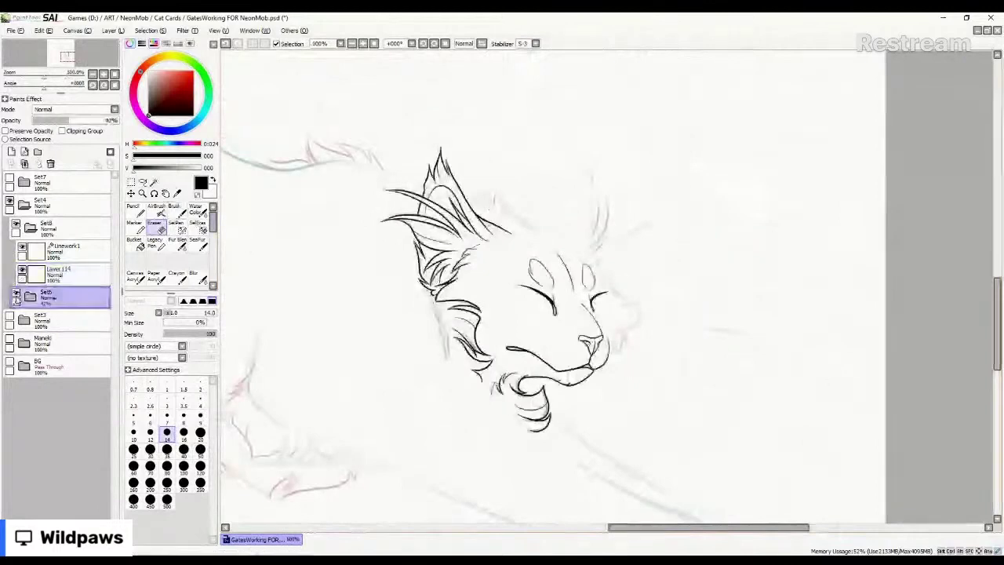
pyautogui.click(16, 293)
pyautogui.click(14, 297)
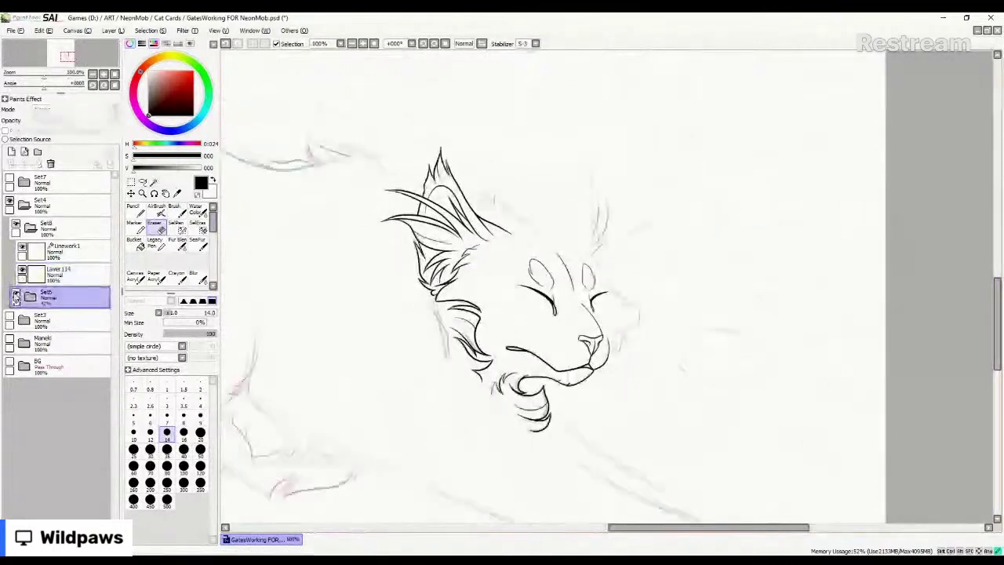
pyautogui.click(76, 273)
pyautogui.click(174, 210)
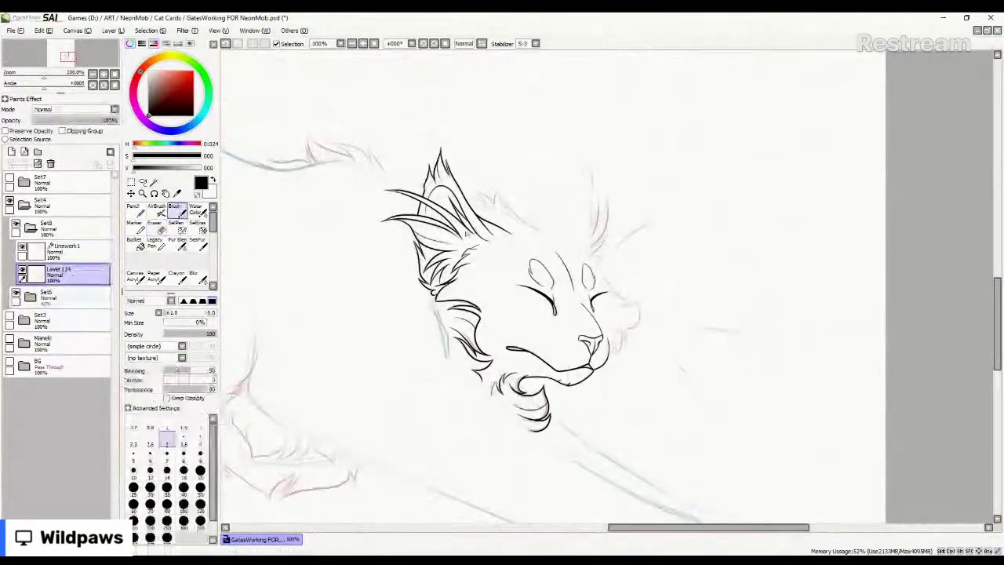
pyautogui.scroll(-2, 474, 230)
pyautogui.scroll(-1, 606, 341)
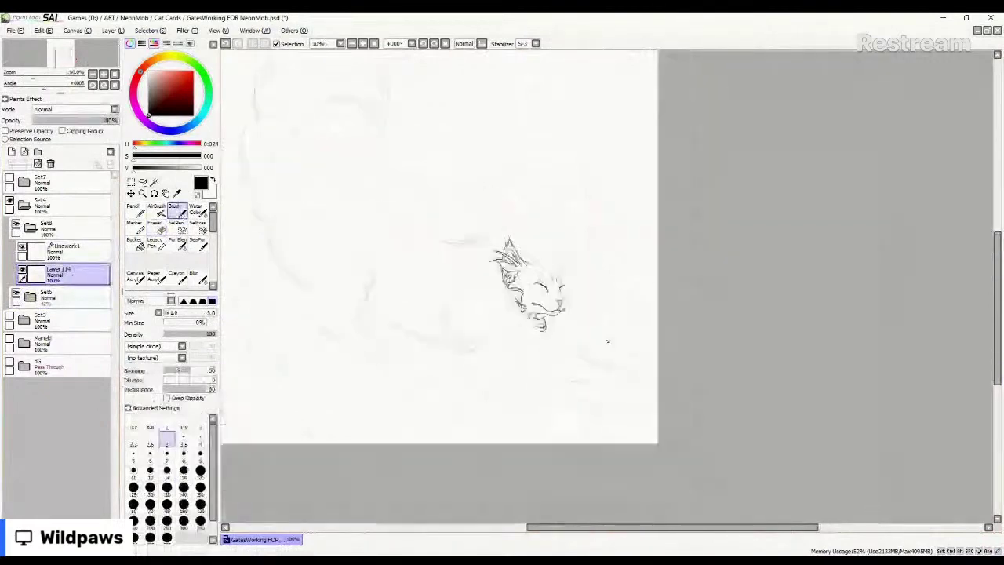
pyautogui.scroll(4, 502, 277)
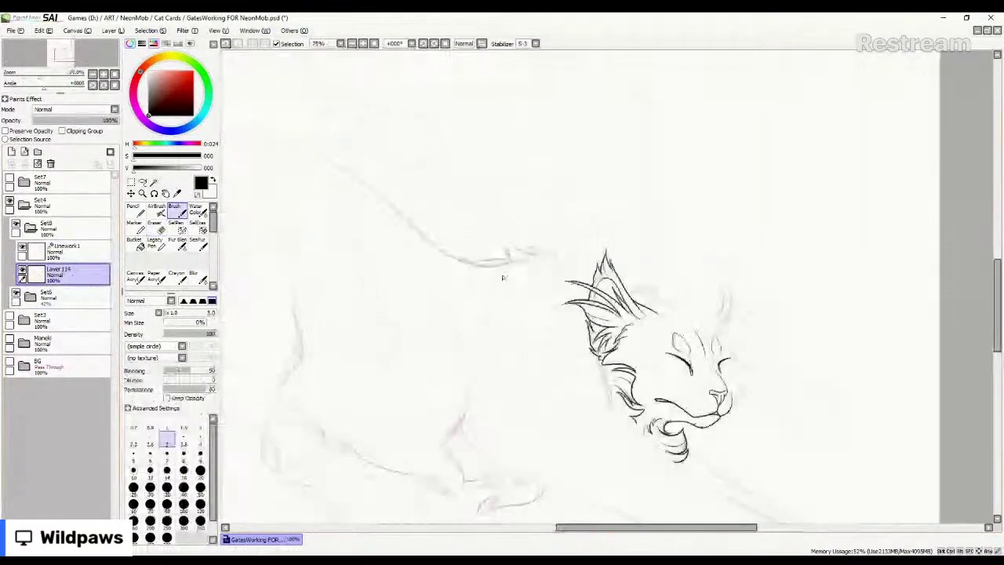
pyautogui.scroll(1, 503, 278)
pyautogui.scroll(2, 712, 290)
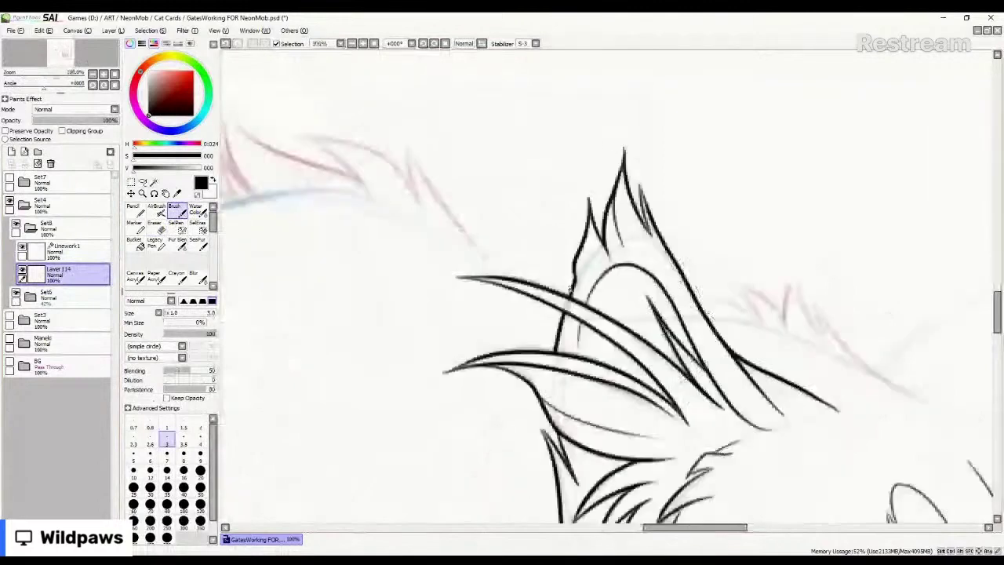
# Ink the nape fur from behind the near ear back to the start of the smooth back line as a furry edge with pointed tufts.
pyautogui.moveTo(571, 290)
pyautogui.mouseDown()
pyautogui.moveTo(509, 223)
pyautogui.moveTo(410, 152)
pyautogui.moveTo(405, 133)
pyautogui.moveTo(428, 208)
pyautogui.moveTo(480, 251)
pyautogui.mouseUp()
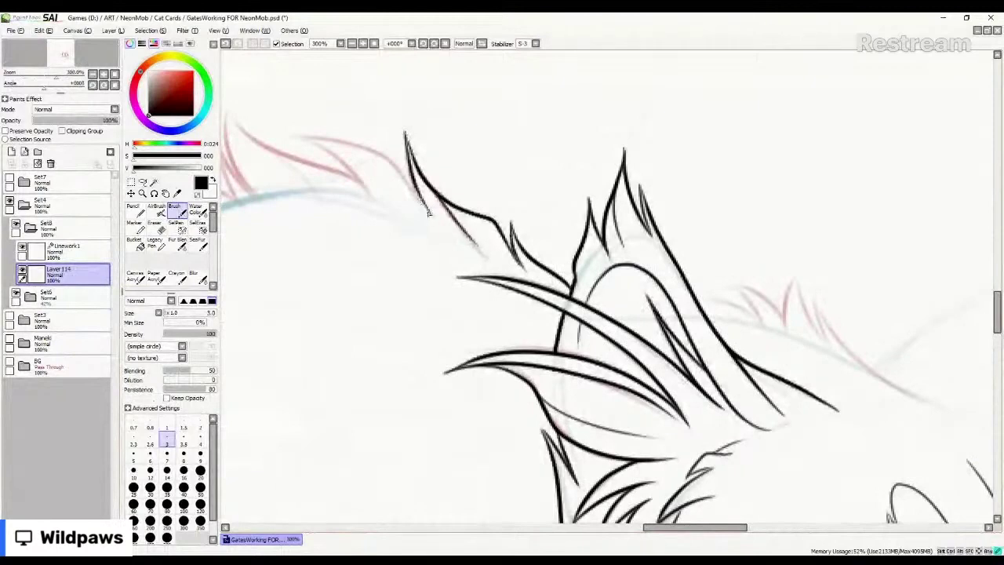
pyautogui.moveTo(429, 209)
pyautogui.mouseDown()
pyautogui.moveTo(388, 163)
pyautogui.moveTo(273, 141)
pyautogui.moveTo(325, 153)
pyautogui.moveTo(376, 207)
pyautogui.mouseUp()
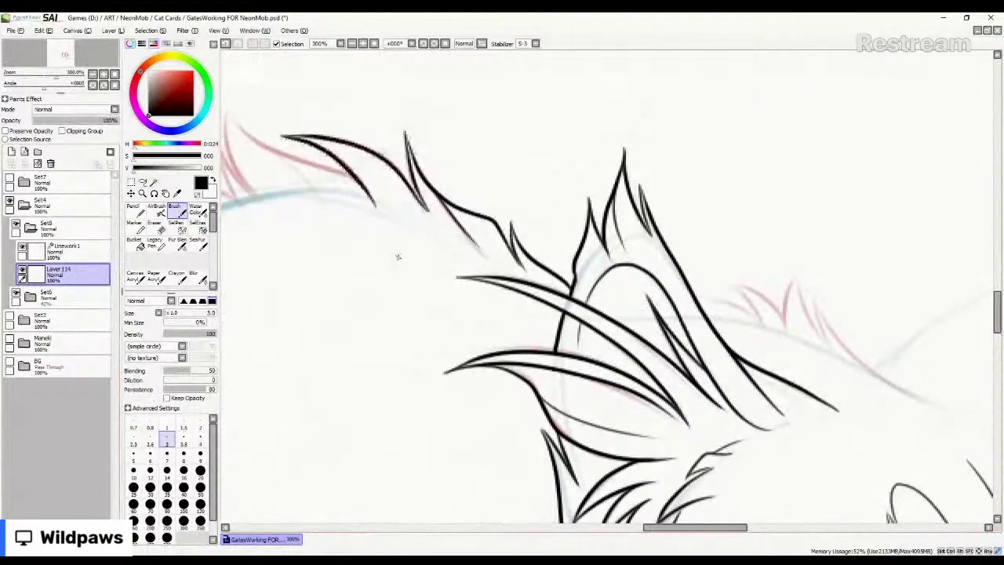
pyautogui.scroll(-3, 644, 255)
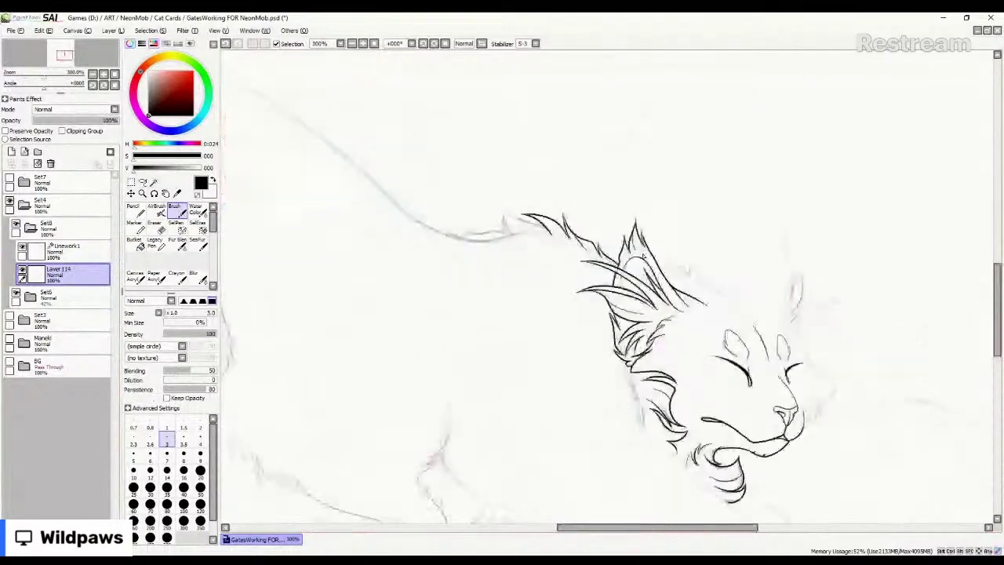
pyautogui.scroll(2, 503, 200)
pyautogui.scroll(1, 503, 201)
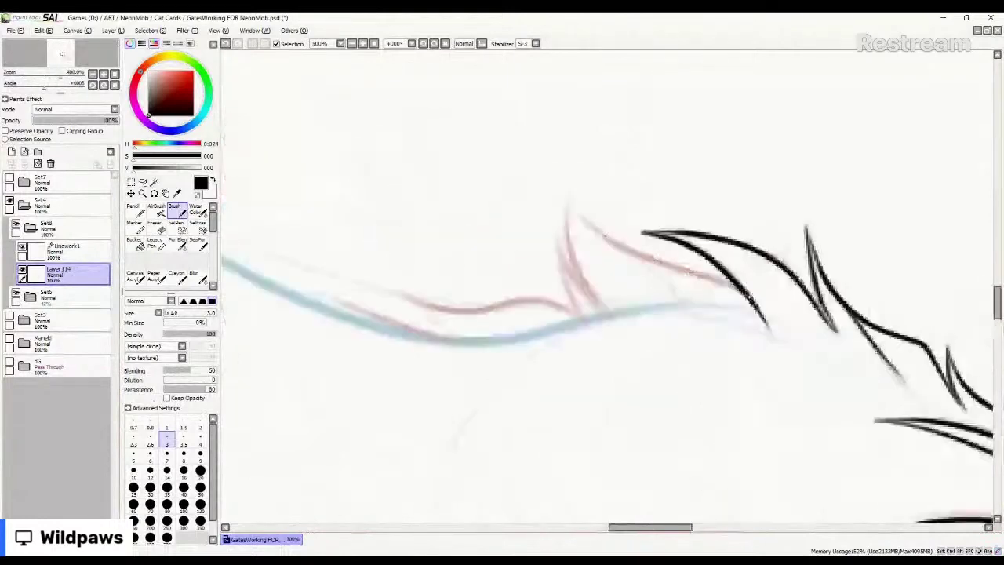
pyautogui.moveTo(749, 296)
pyautogui.mouseDown()
pyautogui.moveTo(684, 264)
pyautogui.moveTo(643, 259)
pyautogui.moveTo(566, 179)
pyautogui.moveTo(632, 323)
pyautogui.mouseUp()
pyautogui.moveTo(641, 257); pyautogui.dragTo(689, 318)
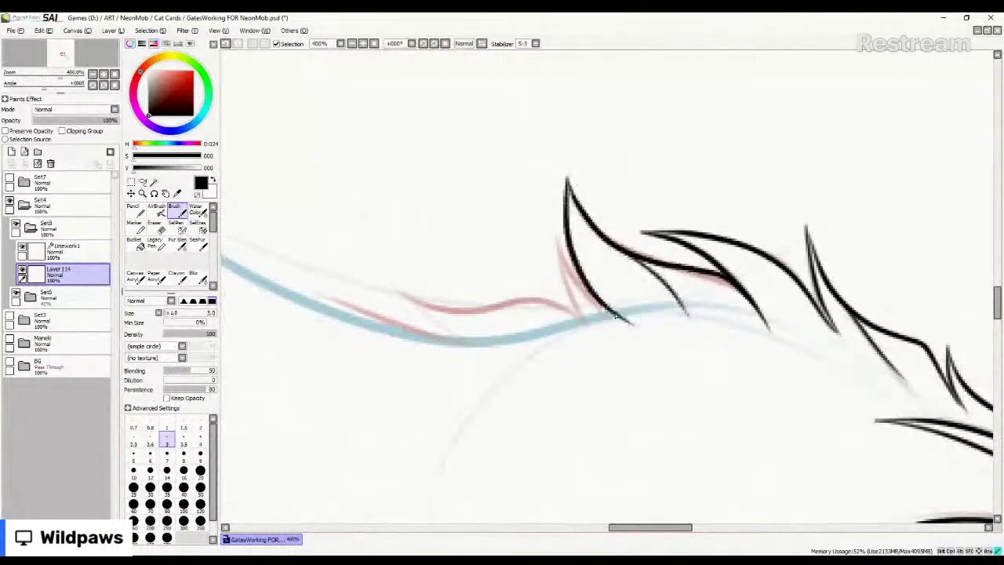
pyautogui.moveTo(615, 317)
pyautogui.mouseDown()
pyautogui.moveTo(562, 265)
pyautogui.moveTo(556, 223)
pyautogui.moveTo(567, 292)
pyautogui.moveTo(603, 335)
pyautogui.moveTo(532, 301)
pyautogui.moveTo(448, 314)
pyautogui.moveTo(390, 269)
pyautogui.moveTo(497, 347)
pyautogui.moveTo(317, 304)
pyautogui.mouseUp()
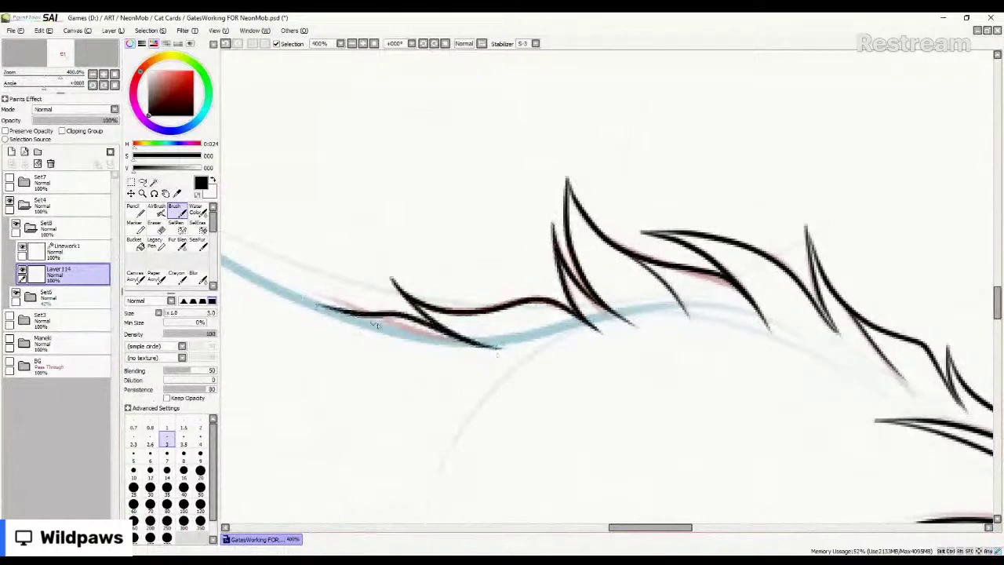
# On the Linework1 layer, start a size 3 curve from the last nape tuft up along the sketched back line.
pyautogui.scroll(-1, 429, 284)
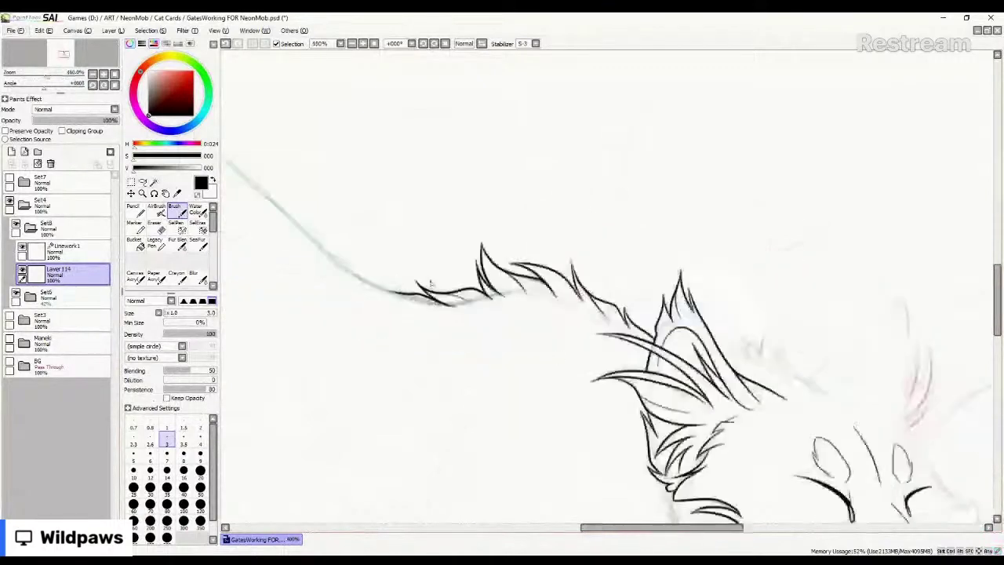
pyautogui.scroll(-5, 430, 284)
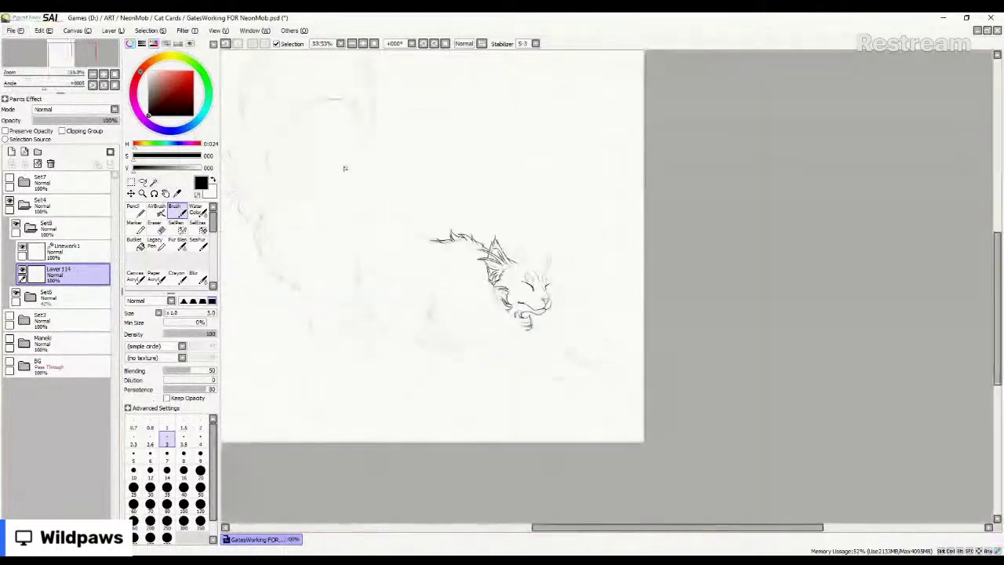
pyautogui.scroll(3, 416, 234)
pyautogui.scroll(2, 410, 336)
pyautogui.click(79, 251)
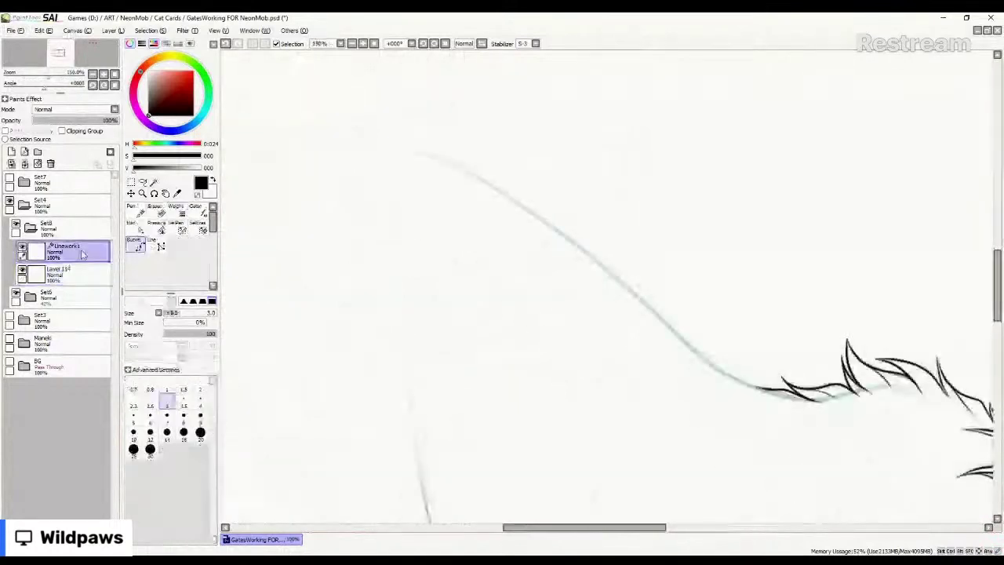
pyautogui.scroll(-1, 668, 366)
pyautogui.scroll(2, 669, 367)
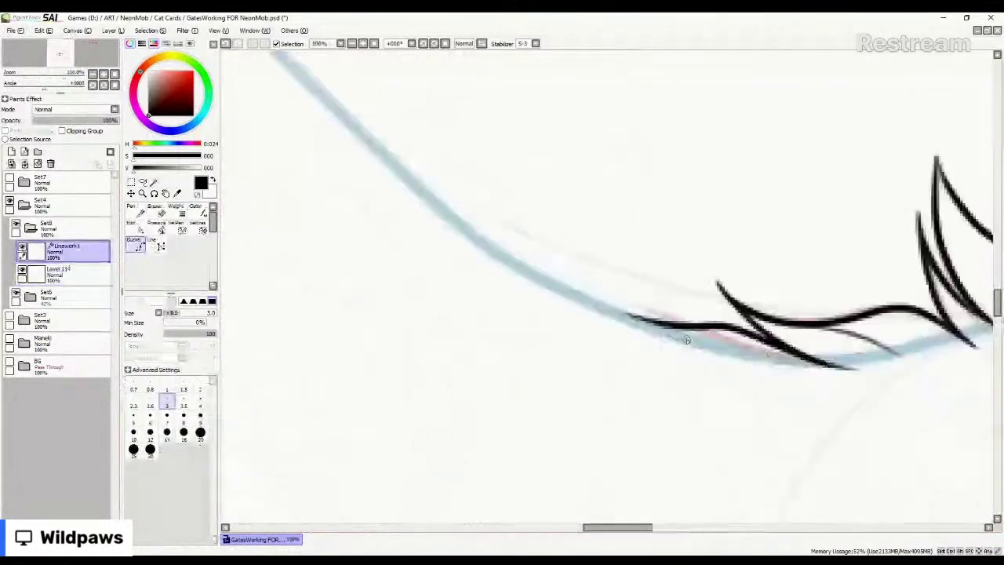
pyautogui.moveTo(687, 340); pyautogui.dragTo(533, 271)
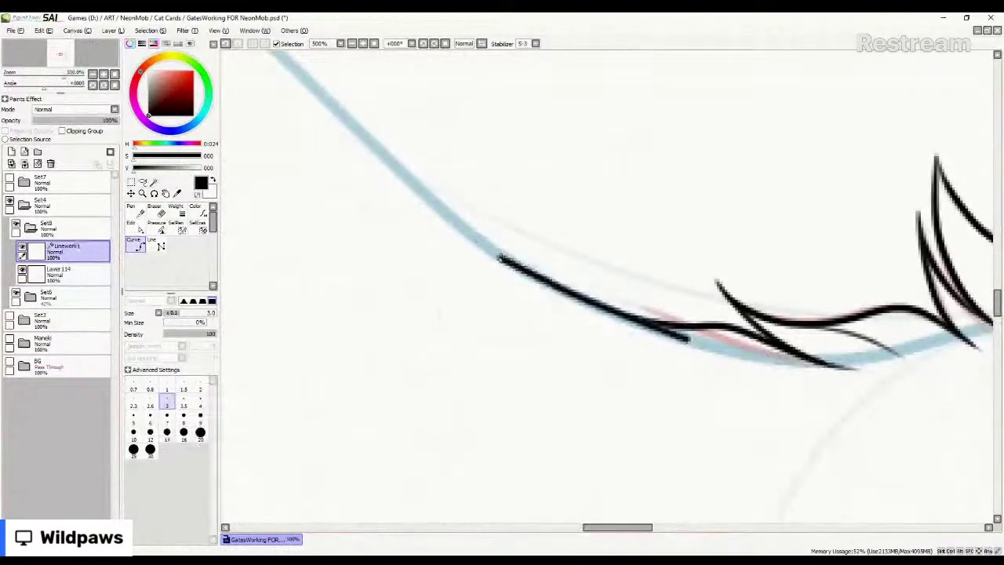
pyautogui.click(497, 251)
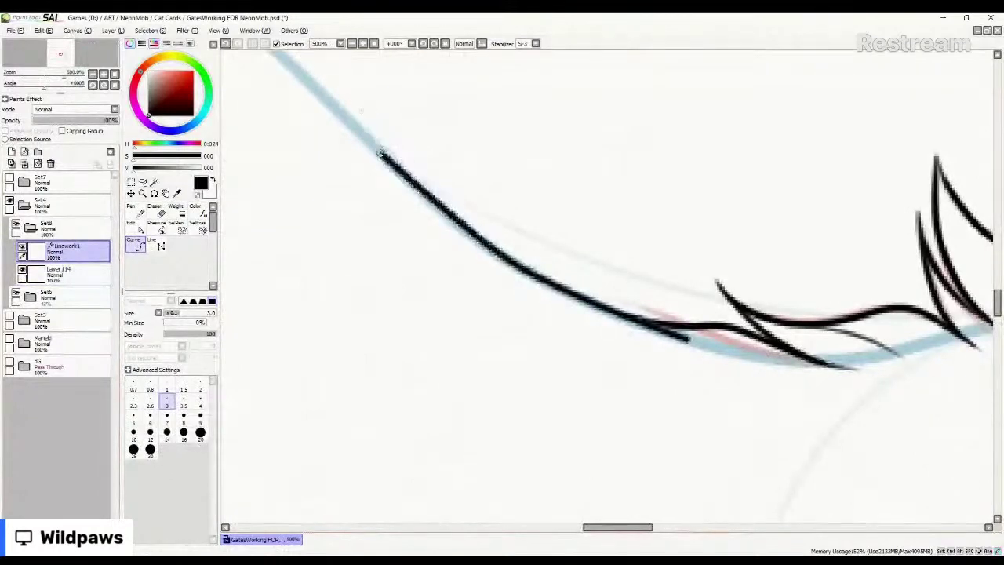
pyautogui.click(383, 155)
# Continue the back curve up the slope and over the arched rump to the tail base.
pyautogui.scroll(-5, 532, 293)
pyautogui.scroll(1, 527, 292)
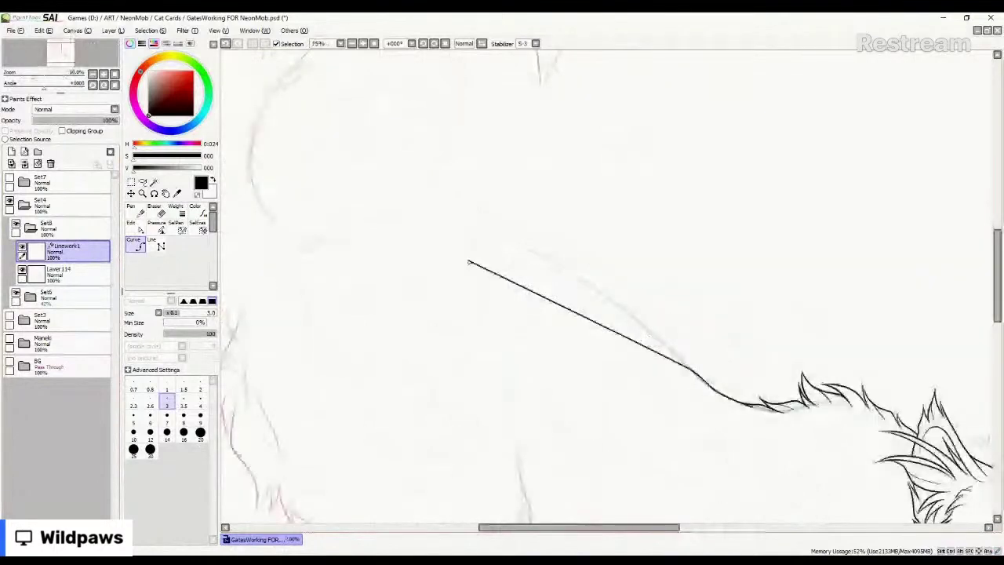
pyautogui.scroll(1, 470, 262)
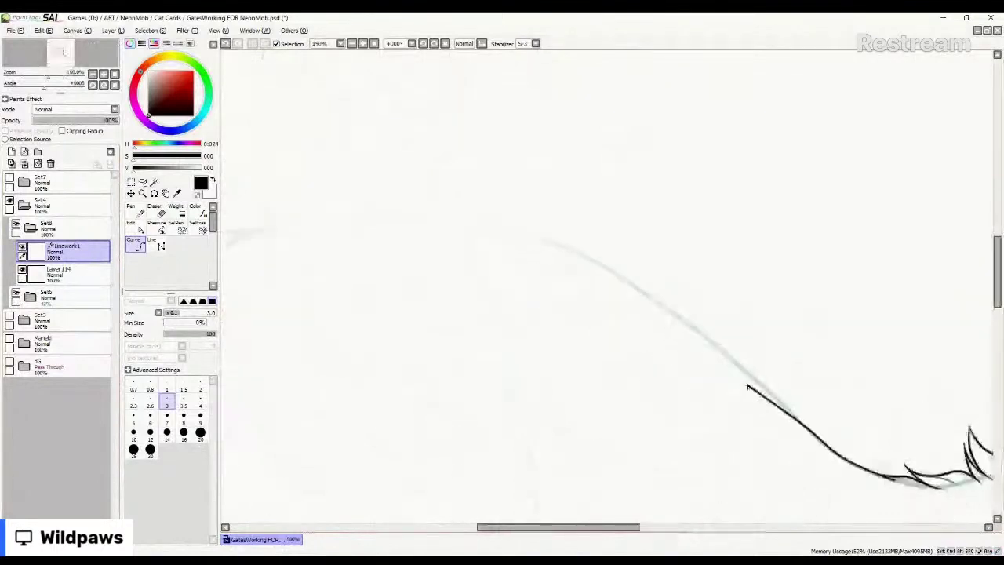
pyautogui.click(701, 333)
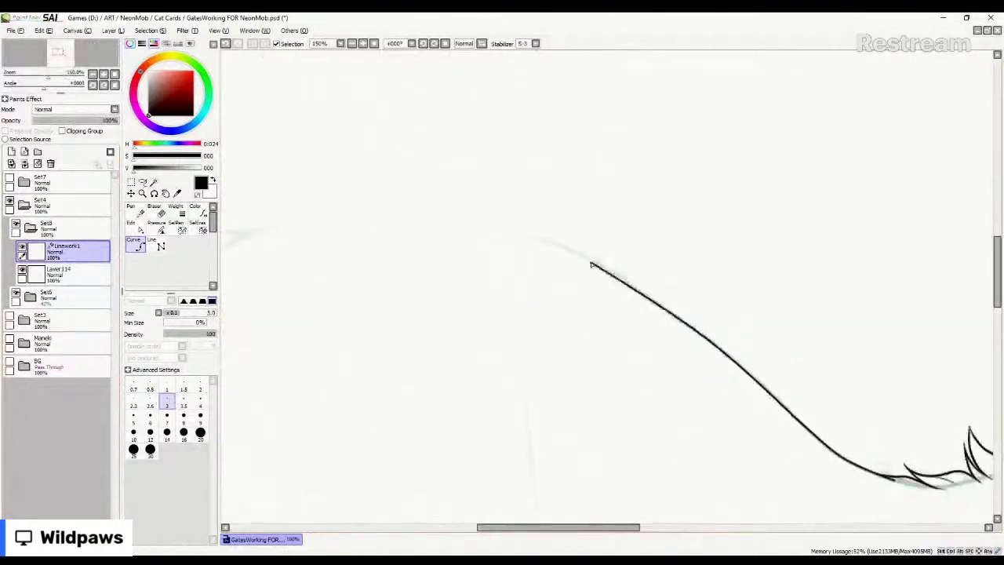
pyautogui.moveTo(594, 265)
pyautogui.mouseDown()
pyautogui.moveTo(433, 217)
pyautogui.moveTo(342, 223)
pyautogui.mouseUp()
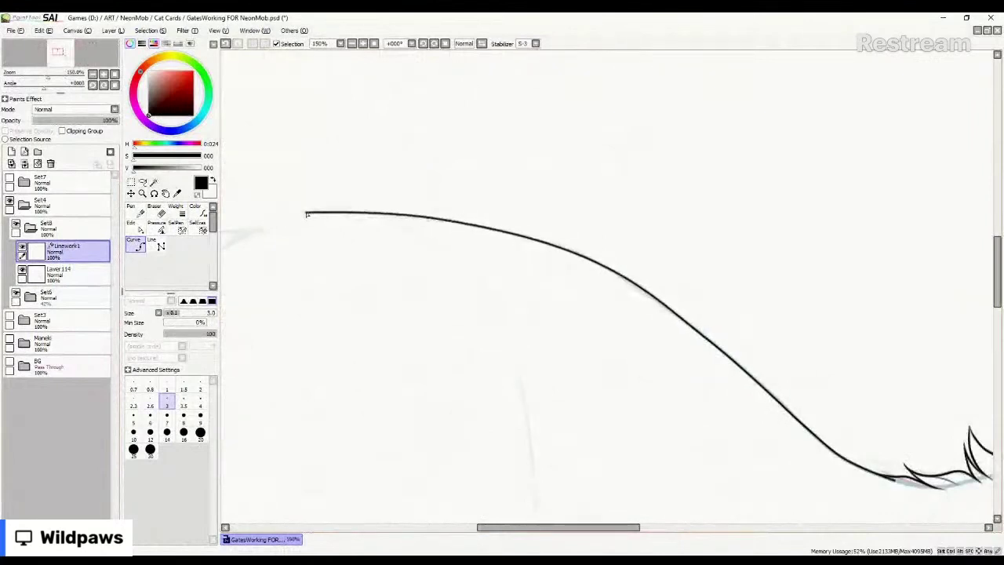
pyautogui.click(307, 212)
pyautogui.scroll(-1, 581, 253)
pyautogui.moveTo(581, 254); pyautogui.dragTo(713, 263)
pyautogui.scroll(2, 448, 241)
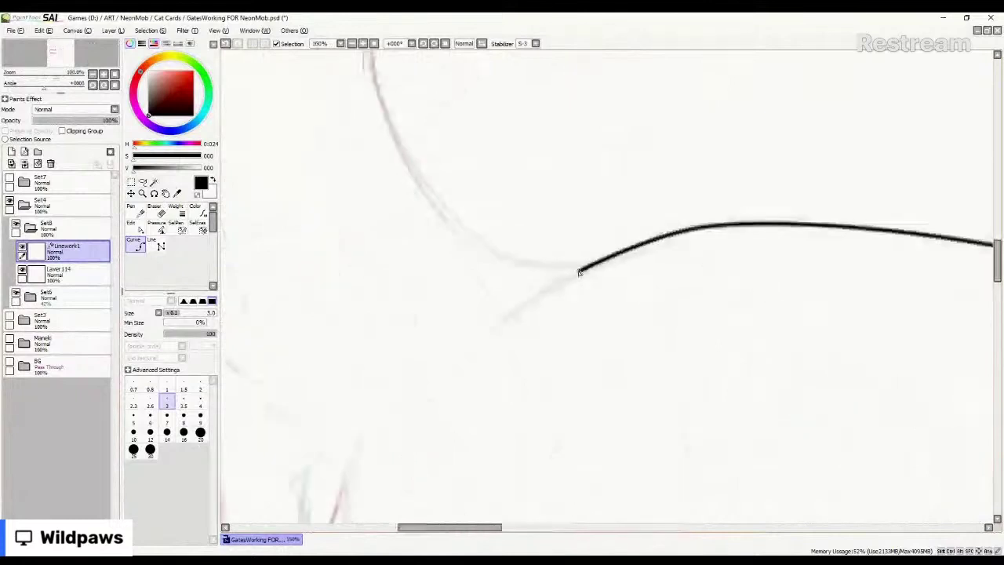
# On Layer 114, extend the rump end of the back curve with a tapered size 3 brush stroke.
pyautogui.click(72, 273)
pyautogui.scroll(-1, 444, 286)
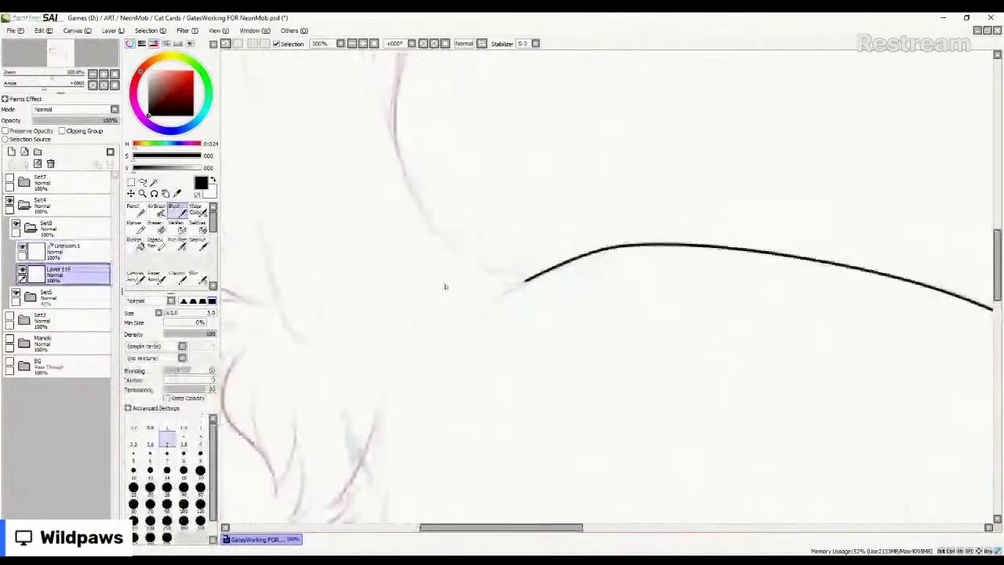
pyautogui.scroll(3, 445, 286)
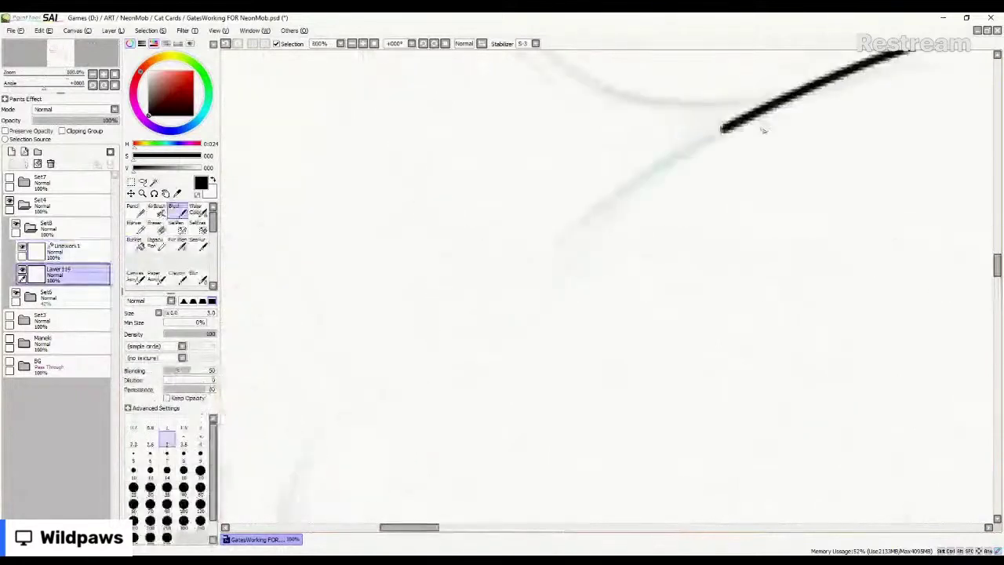
pyautogui.scroll(-1, 718, 134)
pyautogui.moveTo(718, 134); pyautogui.dragTo(552, 255)
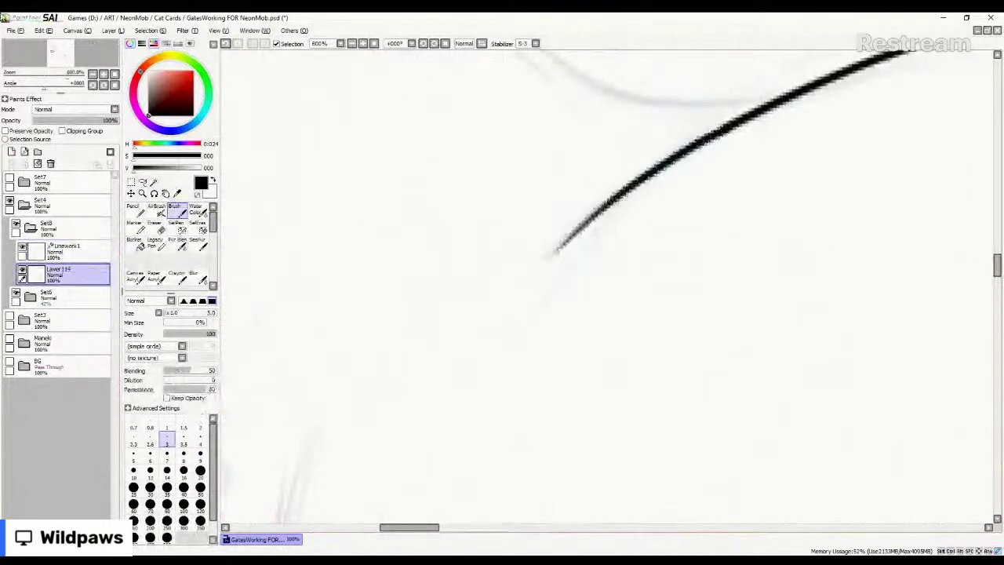
# Examine the inked back line, its junction with the nape fur, the front leg sketch and the whole cat.
pyautogui.scroll(-3, 385, 227)
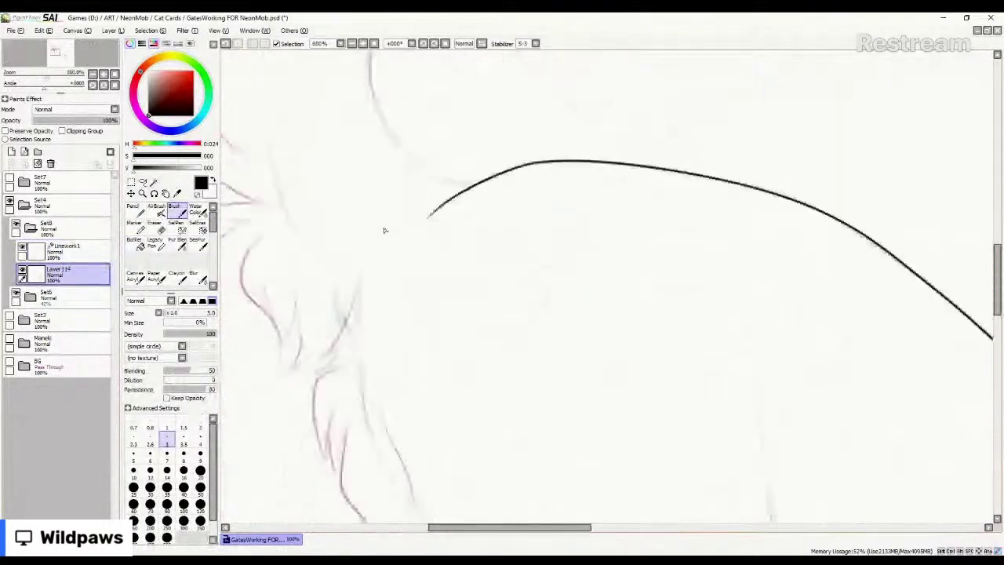
pyautogui.scroll(-4, 385, 230)
pyautogui.scroll(5, 641, 302)
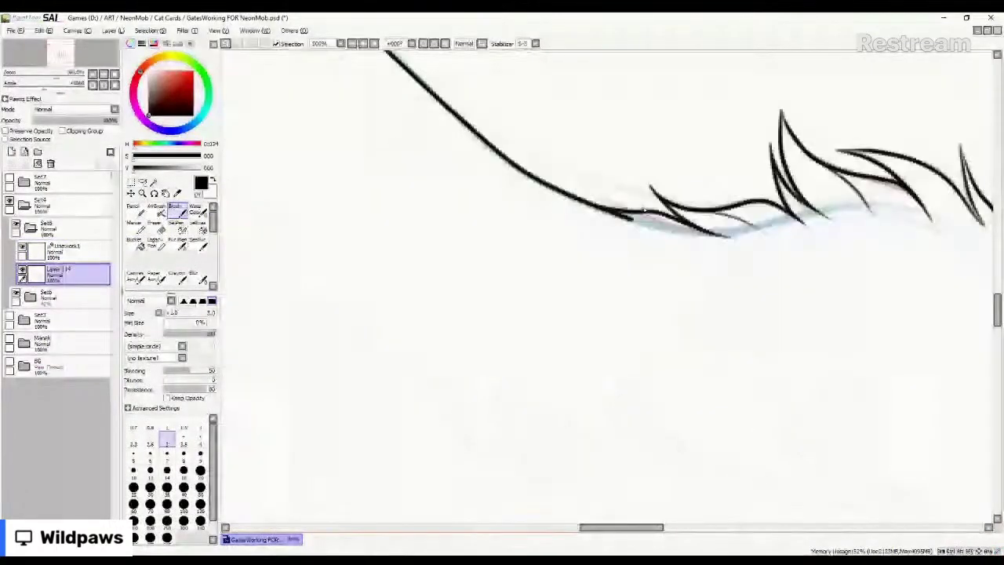
pyautogui.scroll(1, 644, 210)
pyautogui.scroll(-5, 616, 232)
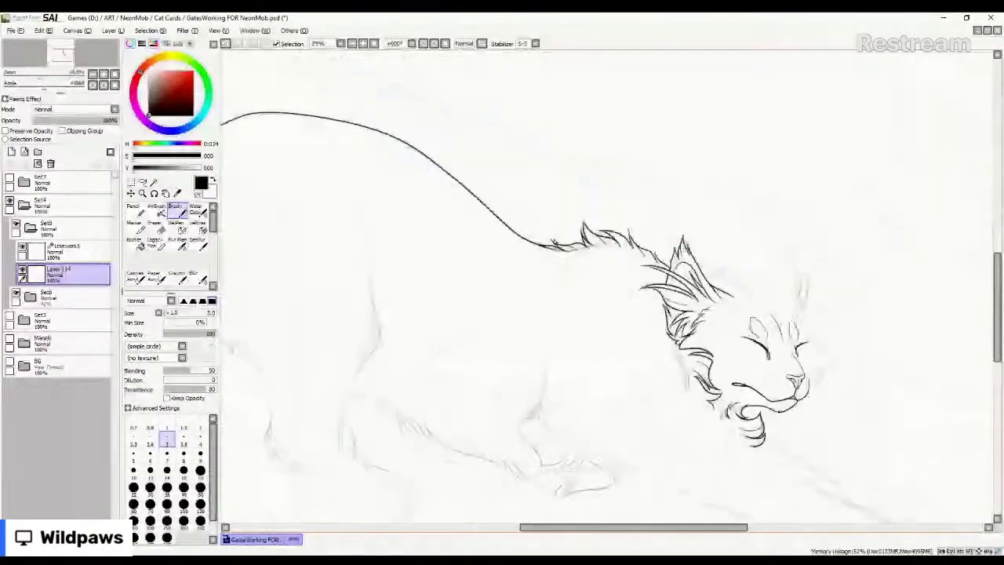
pyautogui.scroll(3, 537, 432)
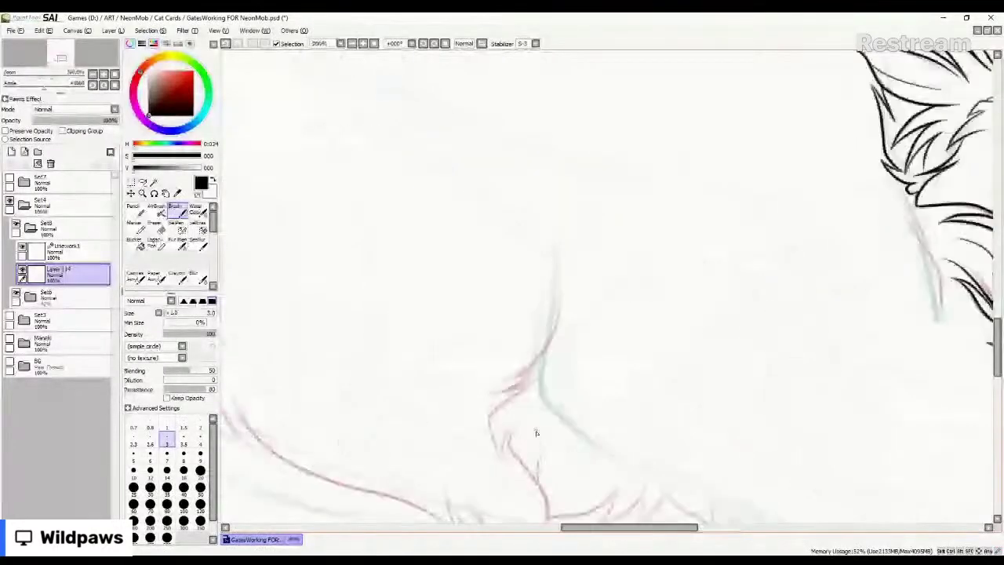
pyautogui.scroll(-1, 537, 432)
pyautogui.scroll(-4, 561, 367)
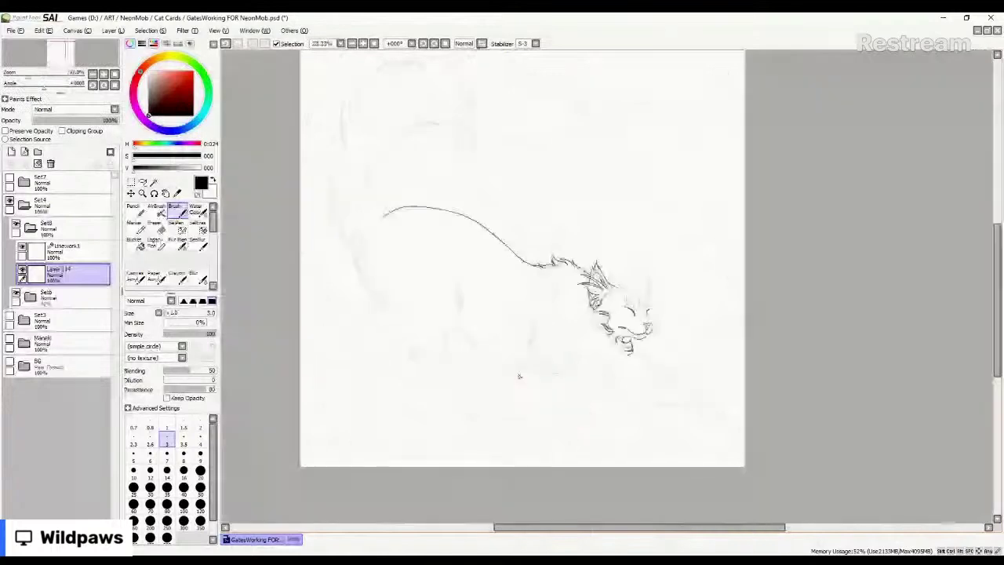
# Ink a long tapered strand and overlapping pointed fur tufts on the rear edge of the haunch.
pyautogui.scroll(1, 378, 313)
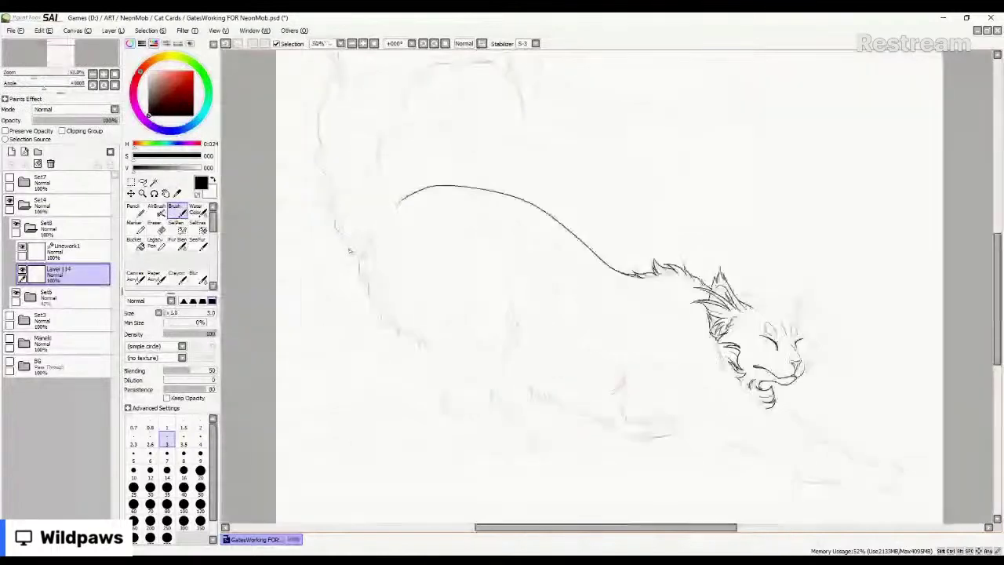
pyautogui.scroll(5, 350, 251)
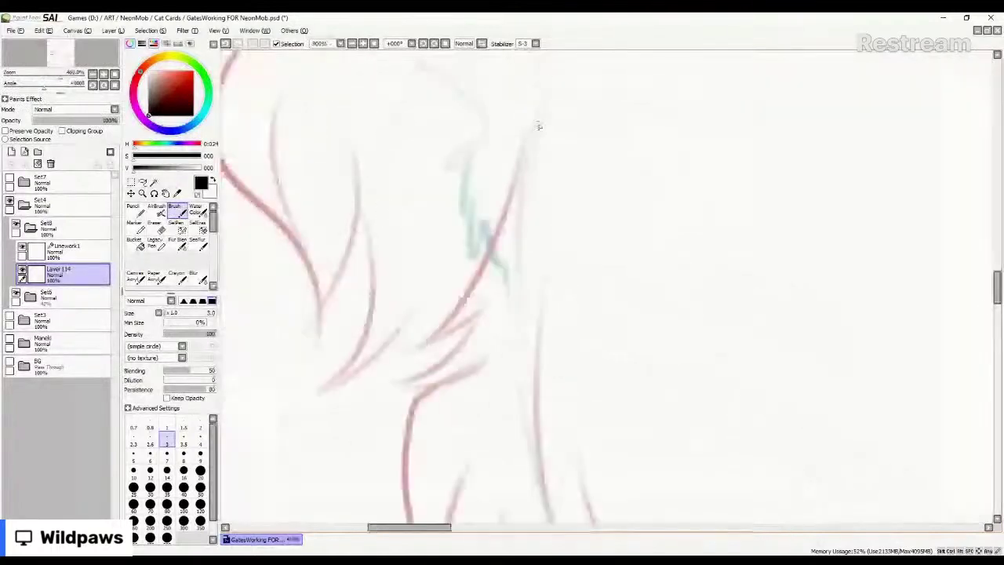
pyautogui.moveTo(546, 80)
pyautogui.mouseDown()
pyautogui.moveTo(500, 225)
pyautogui.moveTo(463, 287)
pyautogui.moveTo(398, 363)
pyautogui.mouseUp()
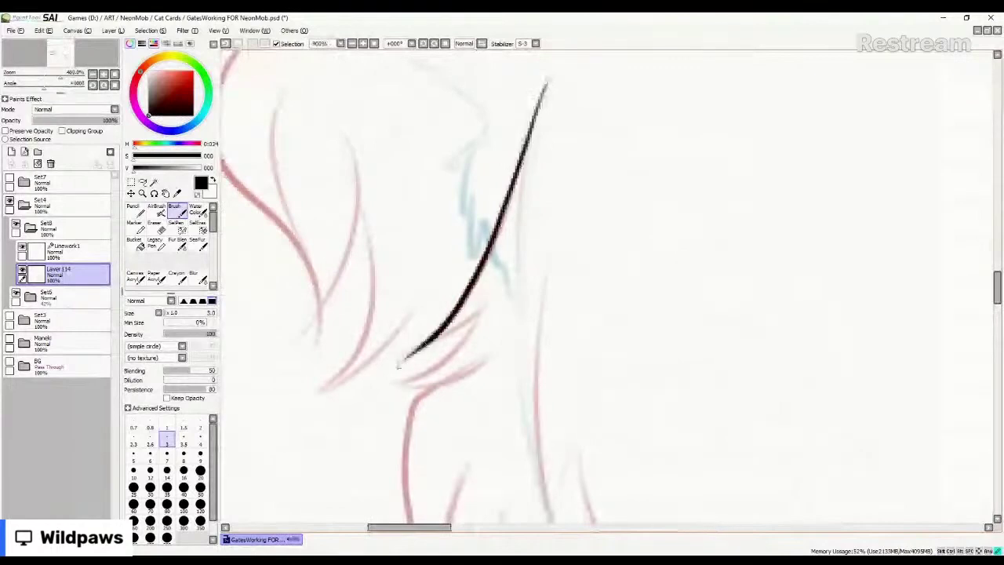
pyautogui.moveTo(461, 315); pyautogui.dragTo(403, 360)
pyautogui.moveTo(506, 265); pyautogui.dragTo(449, 331)
pyautogui.moveTo(499, 282)
pyautogui.mouseDown()
pyautogui.moveTo(453, 352)
pyautogui.moveTo(365, 383)
pyautogui.moveTo(487, 356)
pyautogui.mouseUp()
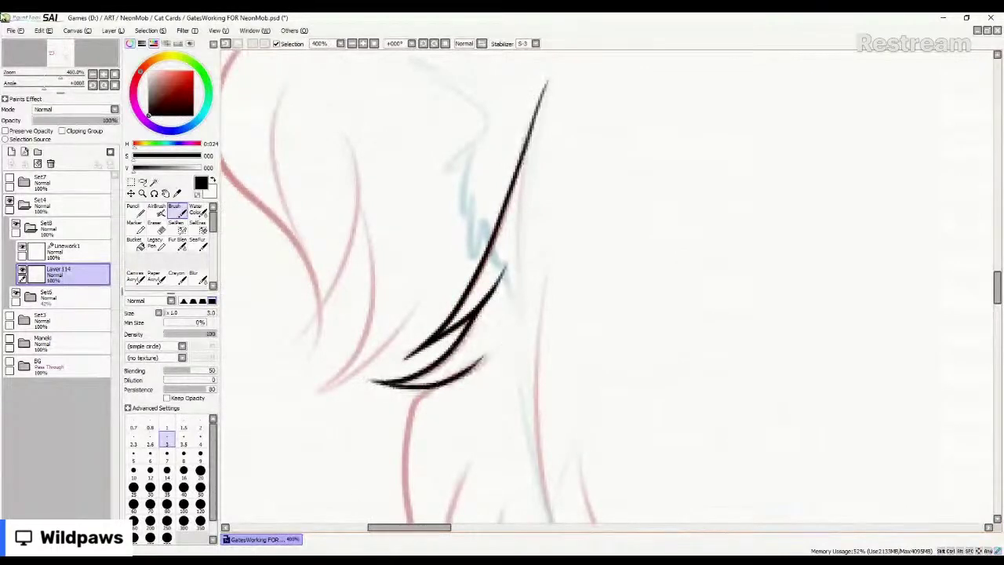
# Ink the haunch's rear contour below those tufts as a curved edge with two pointed tufts and a thin inner strand.
pyautogui.scroll(-2, 482, 214)
pyautogui.scroll(-2, 482, 214)
pyautogui.scroll(3, 491, 300)
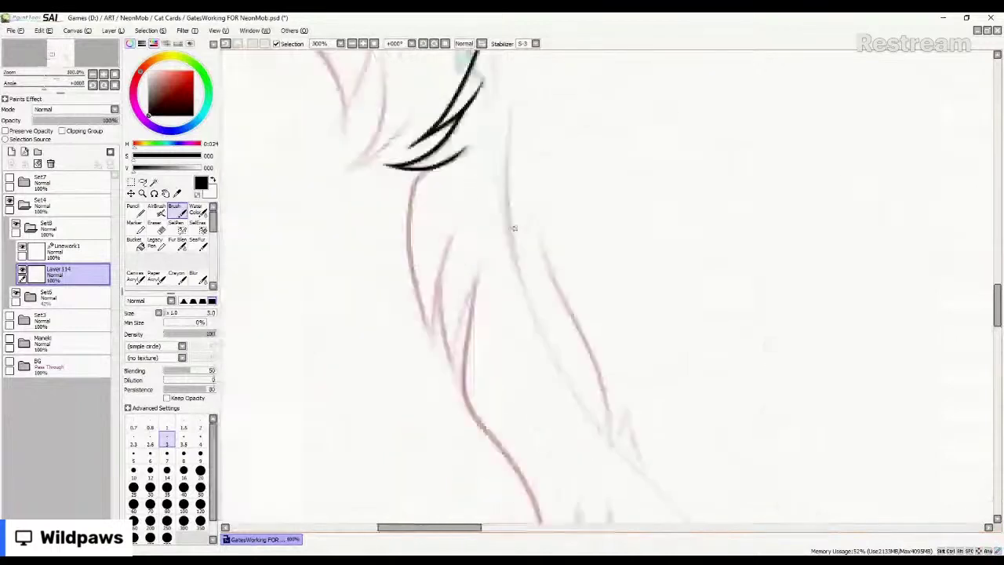
pyautogui.moveTo(422, 179)
pyautogui.mouseDown()
pyautogui.moveTo(414, 249)
pyautogui.moveTo(437, 339)
pyautogui.mouseUp()
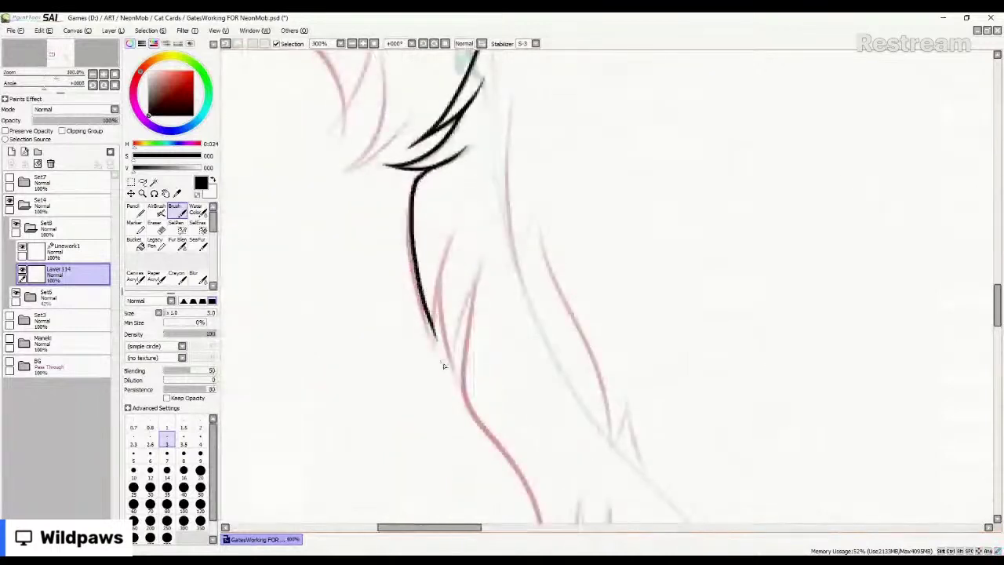
pyautogui.hotkey('ctrl', 'z')
pyautogui.moveTo(440, 163)
pyautogui.mouseDown()
pyautogui.moveTo(409, 195)
pyautogui.moveTo(403, 251)
pyautogui.moveTo(434, 357)
pyautogui.moveTo(444, 259)
pyautogui.moveTo(463, 213)
pyautogui.moveTo(444, 330)
pyautogui.moveTo(460, 375)
pyautogui.moveTo(484, 266)
pyautogui.mouseUp()
pyautogui.moveTo(410, 281); pyautogui.dragTo(452, 186)
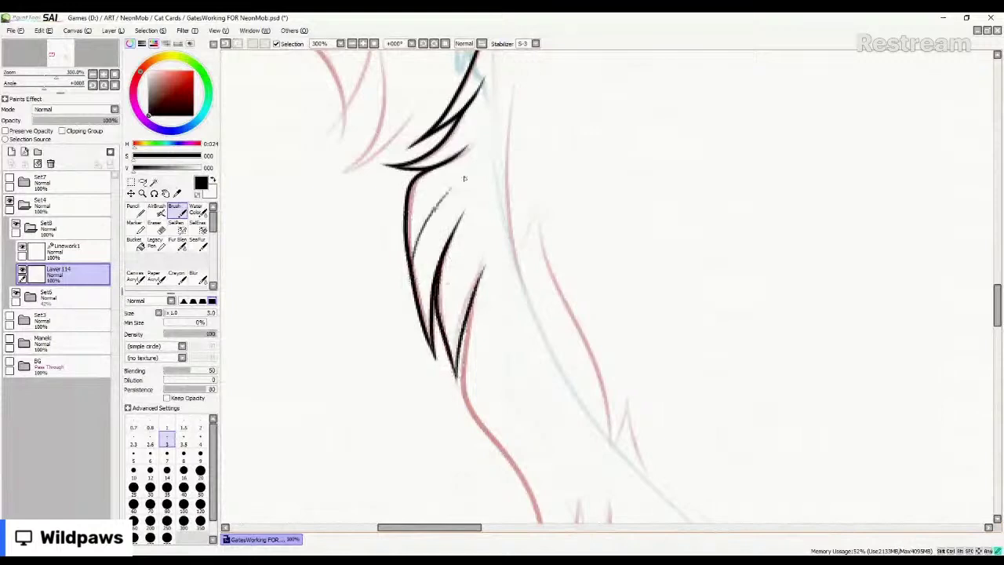
# Ink the rear contour down the thigh as a long curve ending in overlapping pointed tufts, with a thin strand inside it.
pyautogui.scroll(-3, 408, 170)
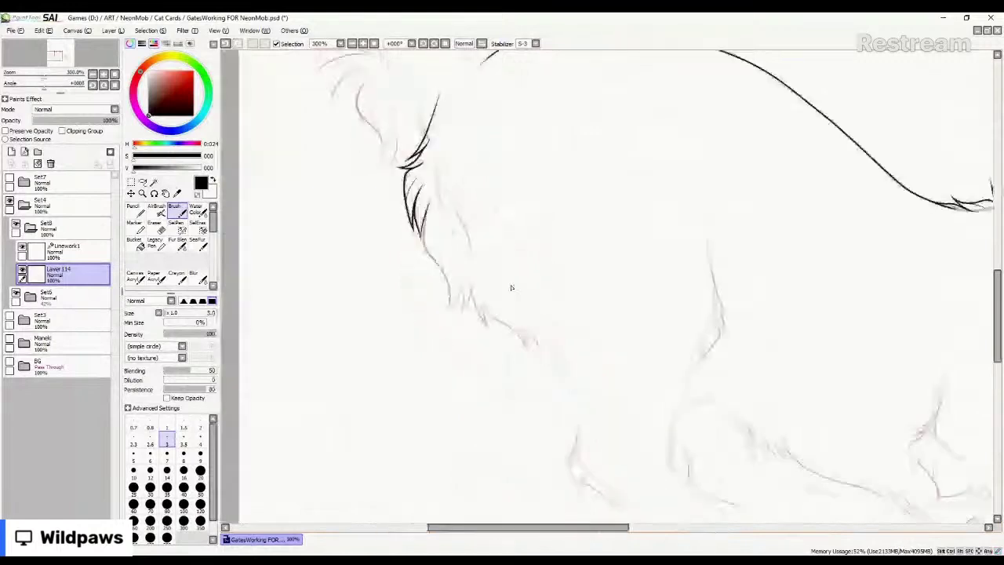
pyautogui.scroll(1, 462, 306)
pyautogui.scroll(2, 419, 234)
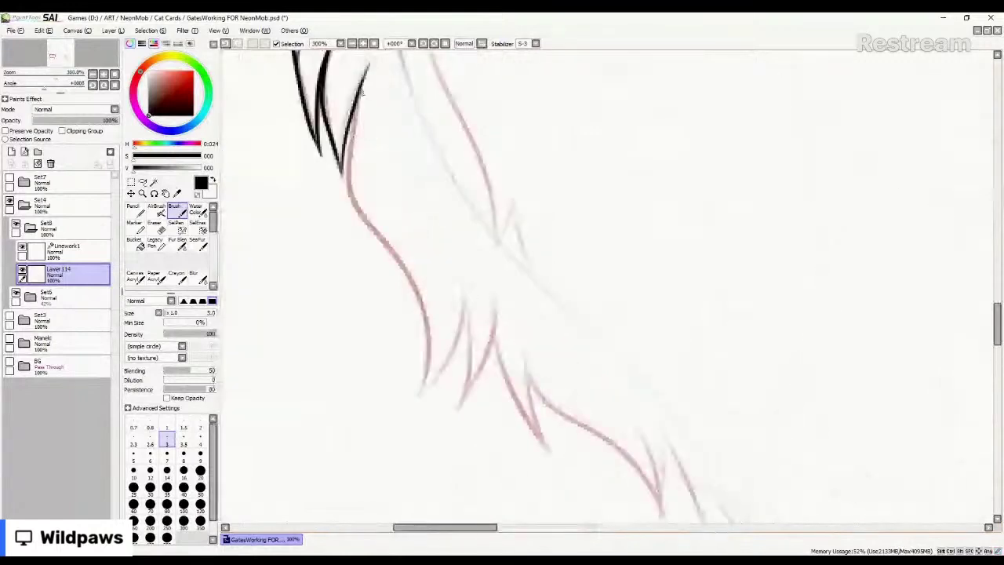
pyautogui.moveTo(361, 83)
pyautogui.mouseDown()
pyautogui.moveTo(352, 169)
pyautogui.moveTo(411, 280)
pyautogui.mouseUp()
pyautogui.hotkey('ctrl', 'z')
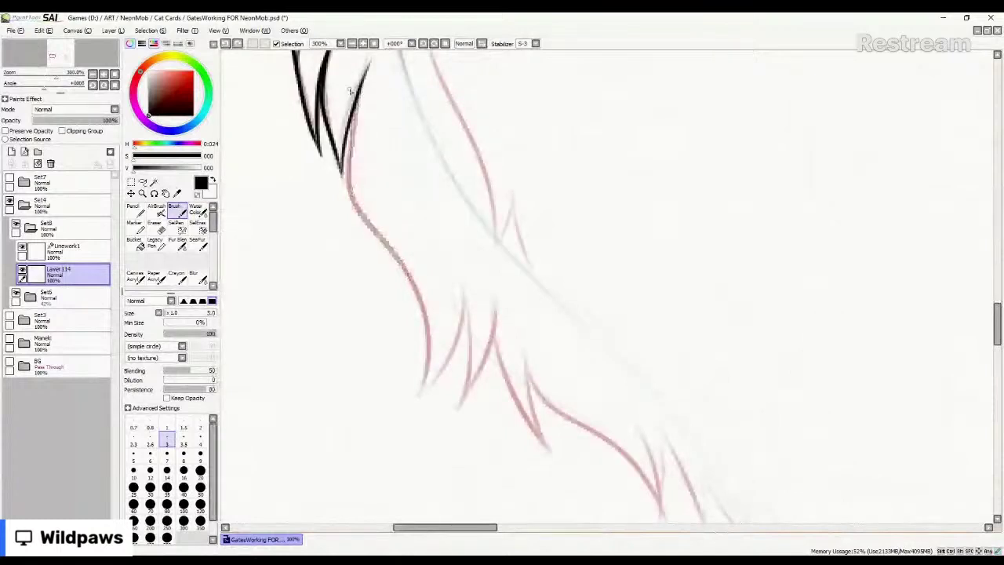
pyautogui.moveTo(361, 85)
pyautogui.mouseDown()
pyautogui.moveTo(354, 122)
pyautogui.moveTo(358, 213)
pyautogui.moveTo(423, 294)
pyautogui.moveTo(431, 326)
pyautogui.moveTo(413, 406)
pyautogui.moveTo(408, 397)
pyautogui.moveTo(442, 377)
pyautogui.moveTo(466, 287)
pyautogui.mouseUp()
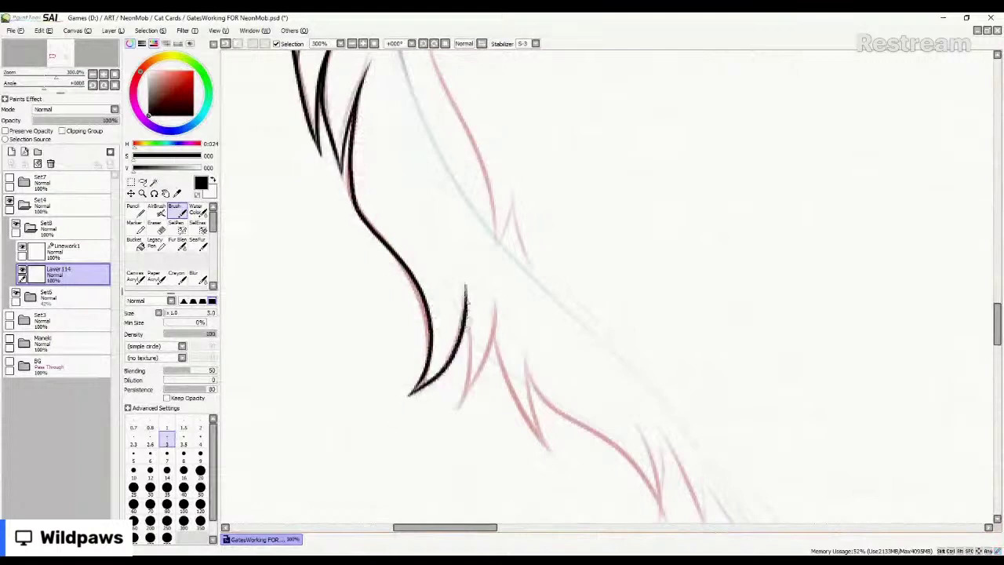
pyautogui.moveTo(462, 363)
pyautogui.mouseDown()
pyautogui.moveTo(433, 398)
pyautogui.moveTo(484, 387)
pyautogui.moveTo(495, 304)
pyautogui.mouseUp()
pyautogui.moveTo(402, 262); pyautogui.dragTo(400, 140)
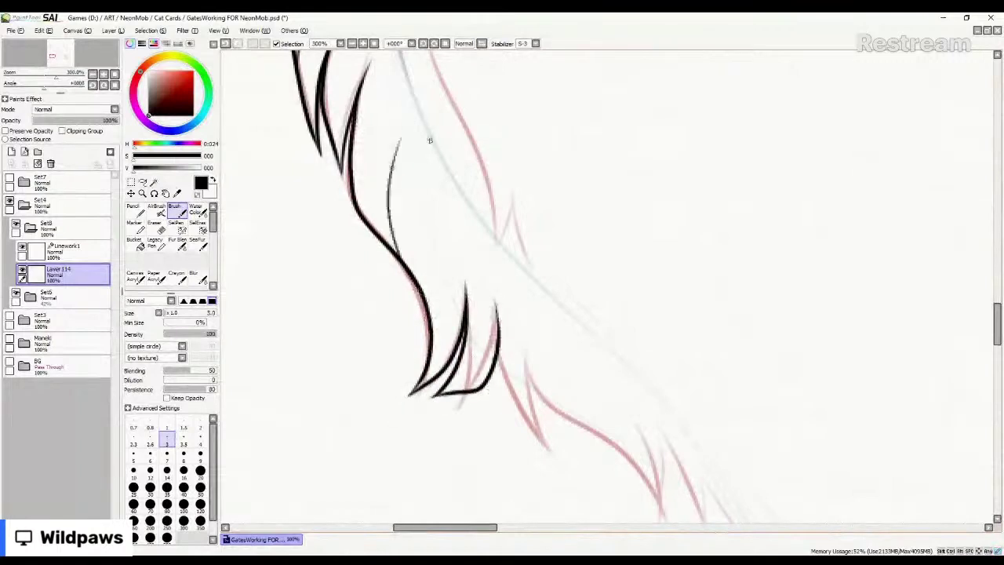
# Continue the thigh's rear edge toward the hock with pointed fur tufts, a thin inner strand and a tapered contour line.
pyautogui.moveTo(497, 331)
pyautogui.mouseDown()
pyautogui.moveTo(504, 375)
pyautogui.moveTo(543, 443)
pyautogui.moveTo(554, 455)
pyautogui.moveTo(532, 414)
pyautogui.moveTo(530, 332)
pyautogui.moveTo(551, 422)
pyautogui.moveTo(575, 441)
pyautogui.moveTo(626, 454)
pyautogui.moveTo(652, 489)
pyautogui.moveTo(658, 523)
pyautogui.moveTo(667, 470)
pyautogui.moveTo(654, 420)
pyautogui.mouseUp()
pyautogui.moveTo(643, 468); pyautogui.dragTo(589, 387)
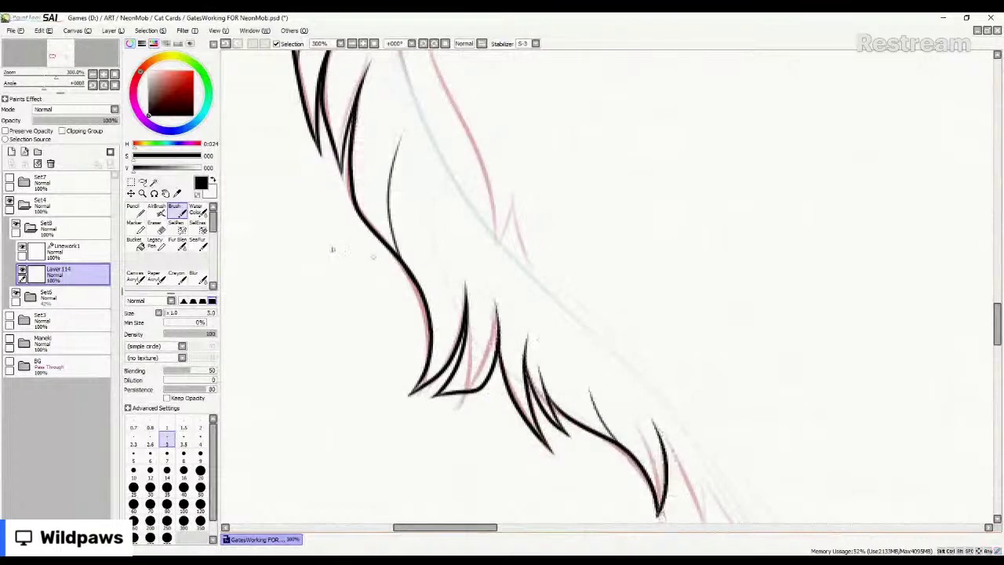
pyautogui.scroll(-3, 471, 228)
pyautogui.scroll(3, 562, 324)
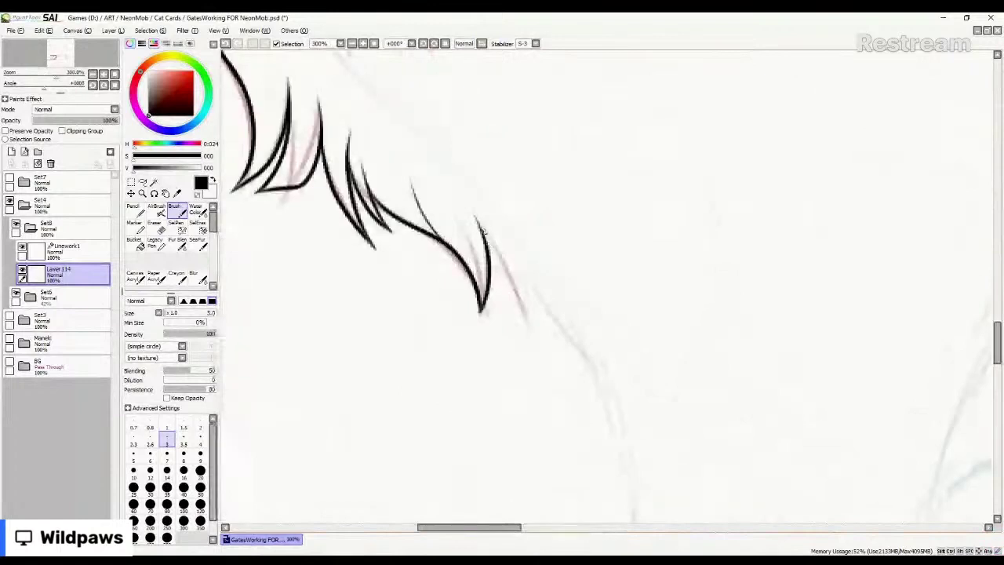
pyautogui.moveTo(476, 220)
pyautogui.mouseDown()
pyautogui.moveTo(521, 337)
pyautogui.moveTo(520, 243)
pyautogui.moveTo(541, 309)
pyautogui.moveTo(498, 237)
pyautogui.moveTo(620, 414)
pyautogui.mouseUp()
pyautogui.hotkey('ctrl', 'z')
pyautogui.hotkey('ctrl', 'z')
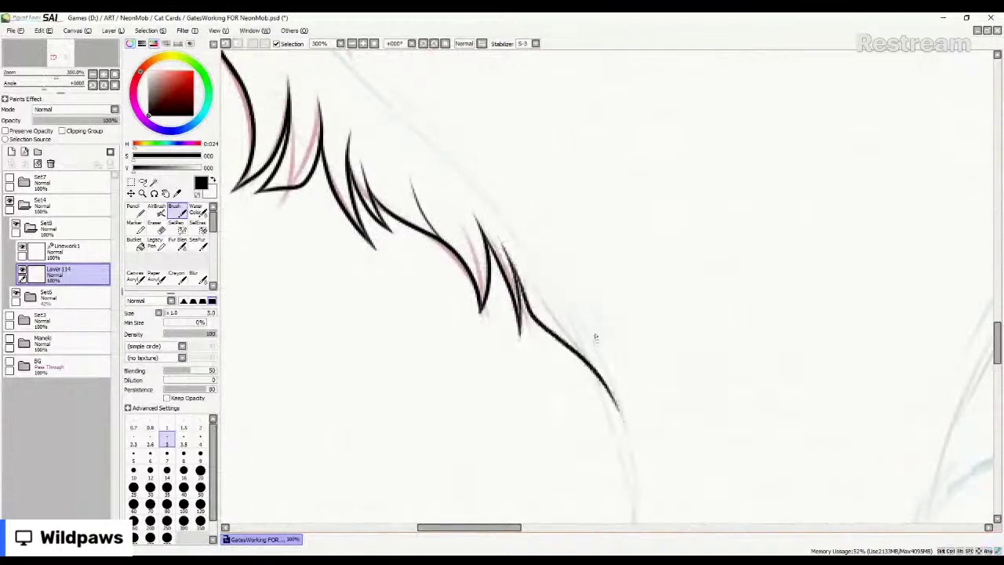
# Ink a long thin strand inside the upper haunch, ending in a small pointed tuft.
pyautogui.scroll(-3, 488, 276)
pyautogui.scroll(-5, 504, 311)
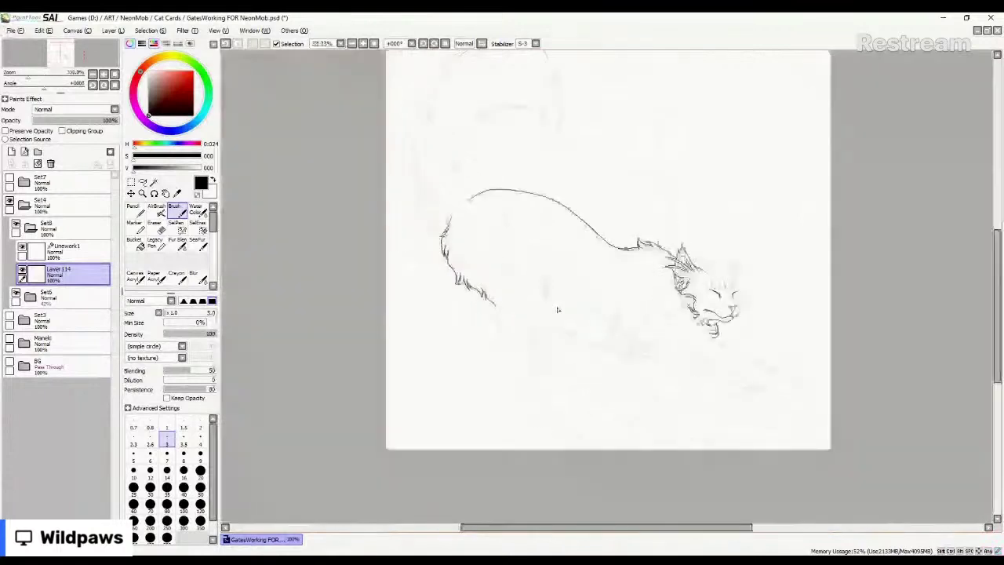
pyautogui.scroll(5, 463, 275)
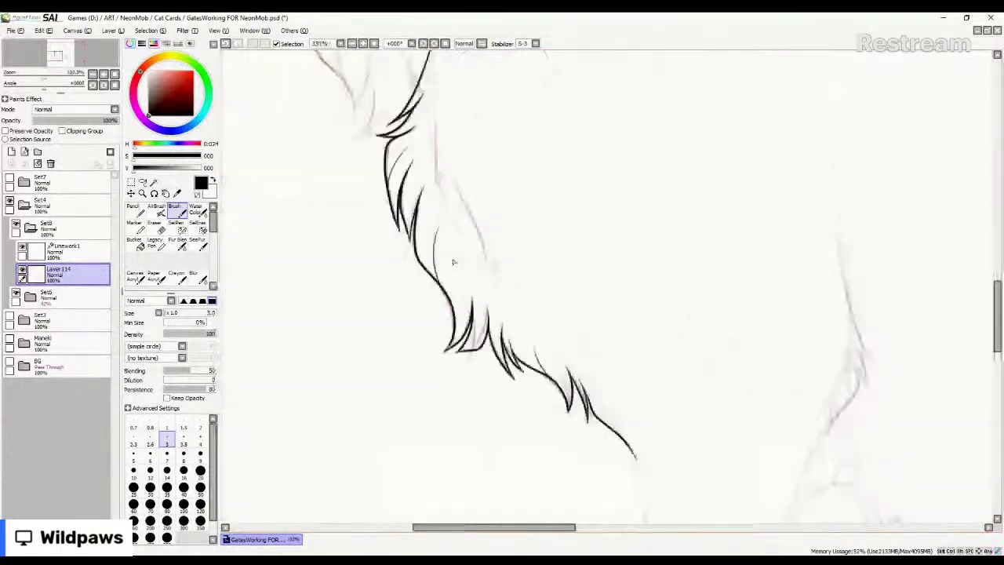
pyautogui.scroll(-1, 470, 212)
pyautogui.scroll(3, 495, 161)
pyautogui.moveTo(450, 146)
pyautogui.mouseDown()
pyautogui.moveTo(442, 240)
pyautogui.moveTo(454, 361)
pyautogui.moveTo(454, 328)
pyautogui.mouseUp()
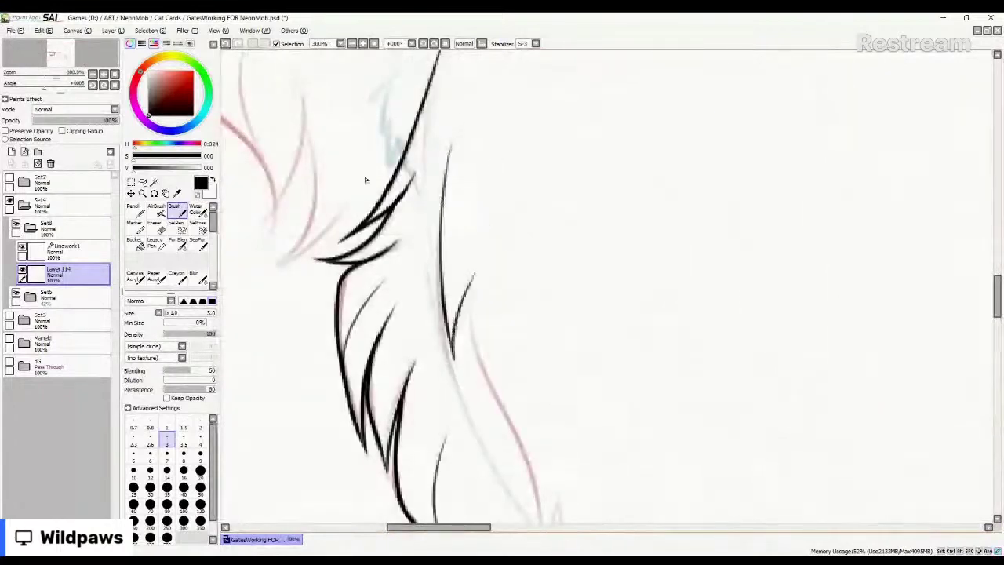
# Extend the haunch's inner fur line diagonally down the thigh with small tufts and a thin tapered stroke.
pyautogui.scroll(-2, 421, 250)
pyautogui.scroll(1, 420, 249)
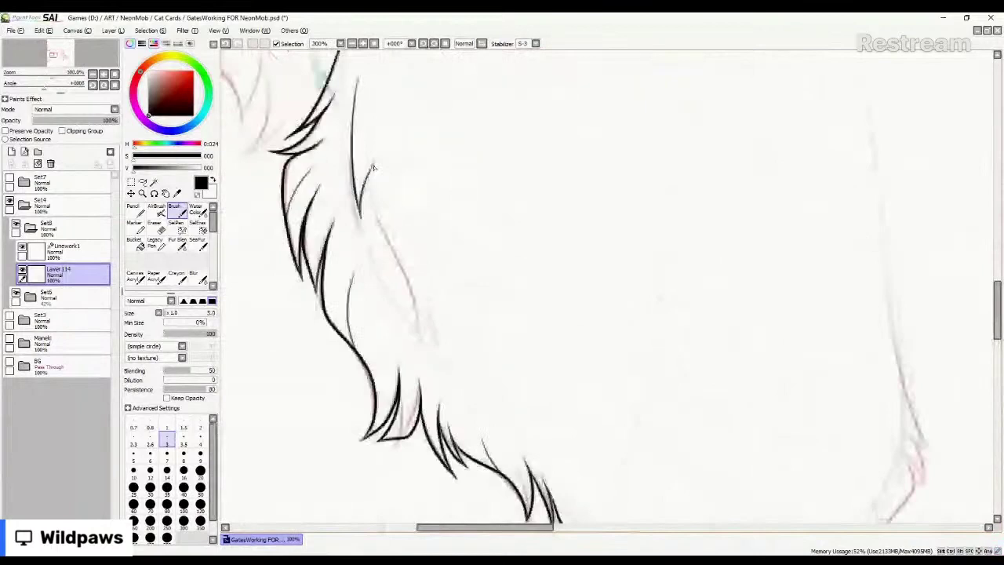
pyautogui.moveTo(372, 168)
pyautogui.mouseDown()
pyautogui.moveTo(367, 219)
pyautogui.moveTo(379, 175)
pyautogui.moveTo(382, 233)
pyautogui.moveTo(424, 309)
pyautogui.moveTo(419, 340)
pyautogui.mouseUp()
pyautogui.moveTo(430, 296)
pyautogui.mouseDown()
pyautogui.moveTo(425, 325)
pyautogui.moveTo(442, 355)
pyautogui.moveTo(538, 447)
pyautogui.mouseUp()
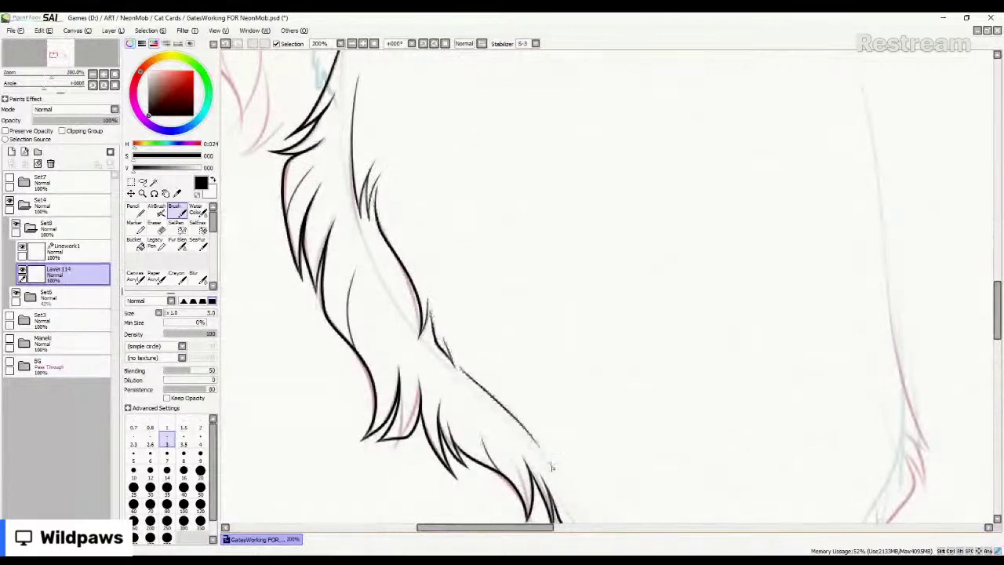
# Ink the back of the hind leg as a smooth curve down to the hock, finishing with pointed tufts at the heel.
pyautogui.scroll(-9, 379, 328)
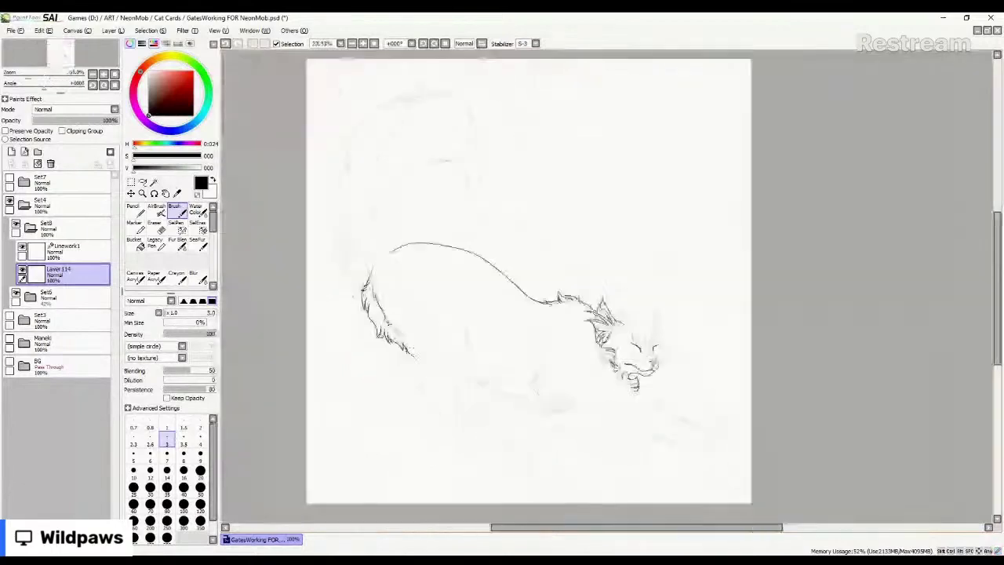
pyautogui.scroll(3, 357, 318)
pyautogui.scroll(3, 357, 318)
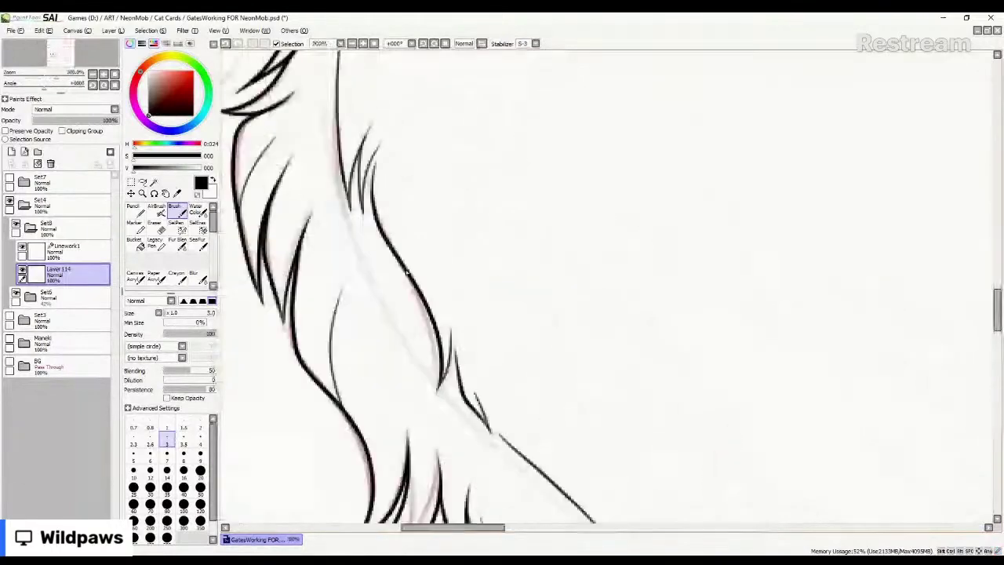
pyautogui.scroll(-3, 383, 309)
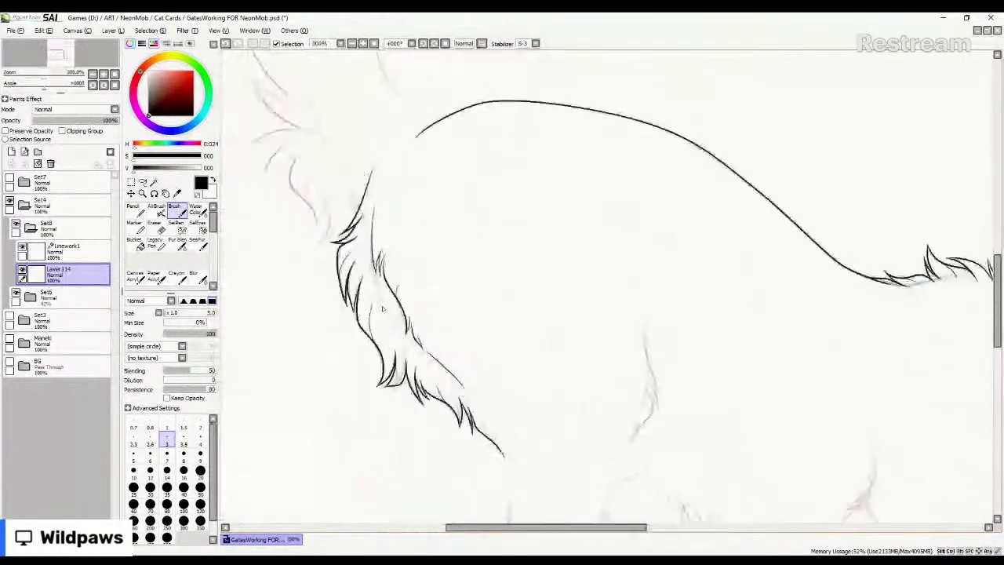
pyautogui.scroll(-2, 383, 309)
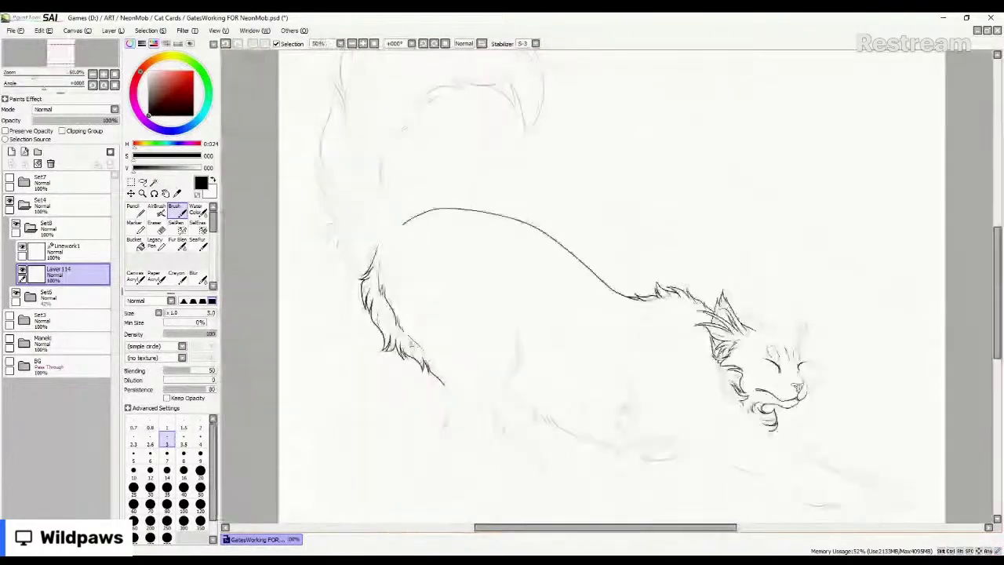
pyautogui.scroll(3, 452, 422)
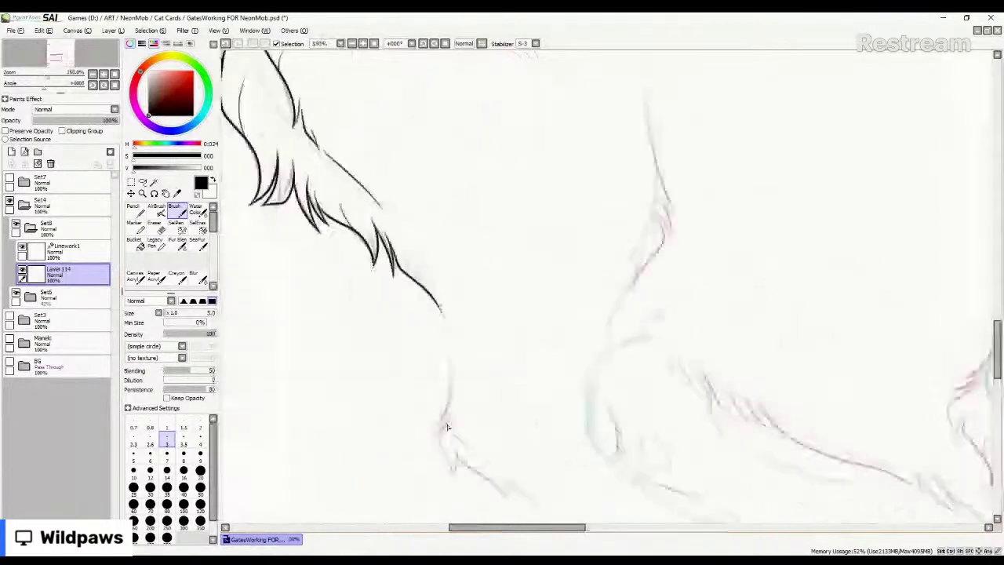
pyautogui.scroll(1, 447, 428)
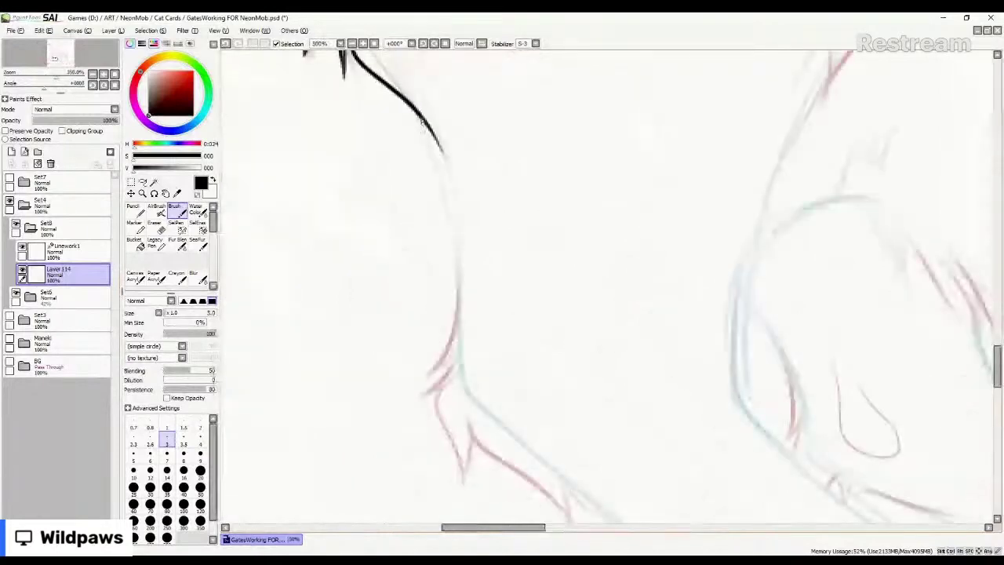
pyautogui.moveTo(430, 131)
pyautogui.mouseDown()
pyautogui.moveTo(448, 171)
pyautogui.moveTo(461, 262)
pyautogui.moveTo(447, 361)
pyautogui.moveTo(422, 385)
pyautogui.moveTo(464, 338)
pyautogui.moveTo(406, 401)
pyautogui.moveTo(462, 372)
pyautogui.moveTo(438, 427)
pyautogui.moveTo(456, 496)
pyautogui.moveTo(474, 412)
pyautogui.moveTo(446, 451)
pyautogui.mouseUp()
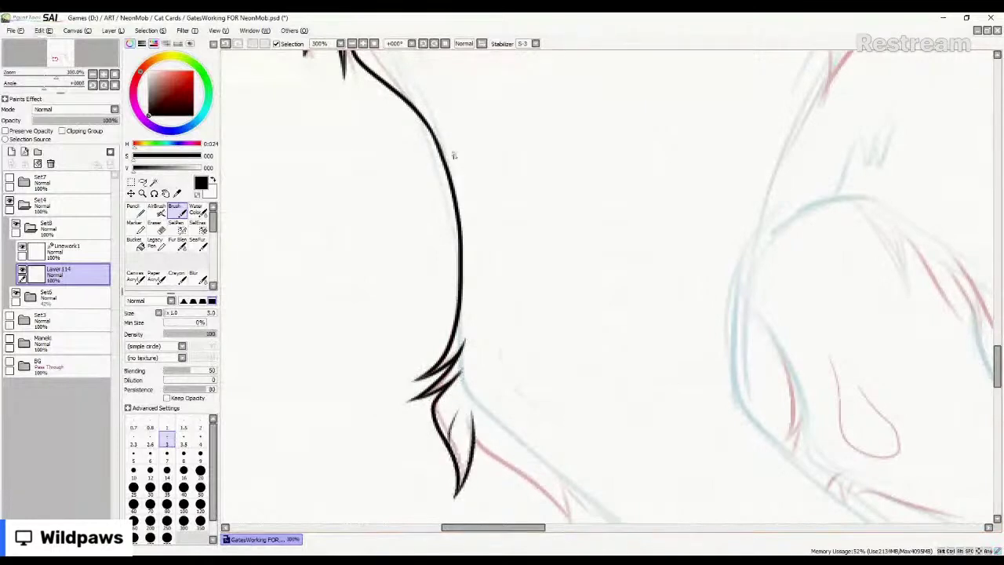
# Ink the underside of the hind foot below the heel as a wavy fur edge with pointed tufts and thin inner strands.
pyautogui.scroll(-1, 390, 272)
pyautogui.scroll(1, 532, 447)
pyautogui.moveTo(531, 447); pyautogui.dragTo(440, 334)
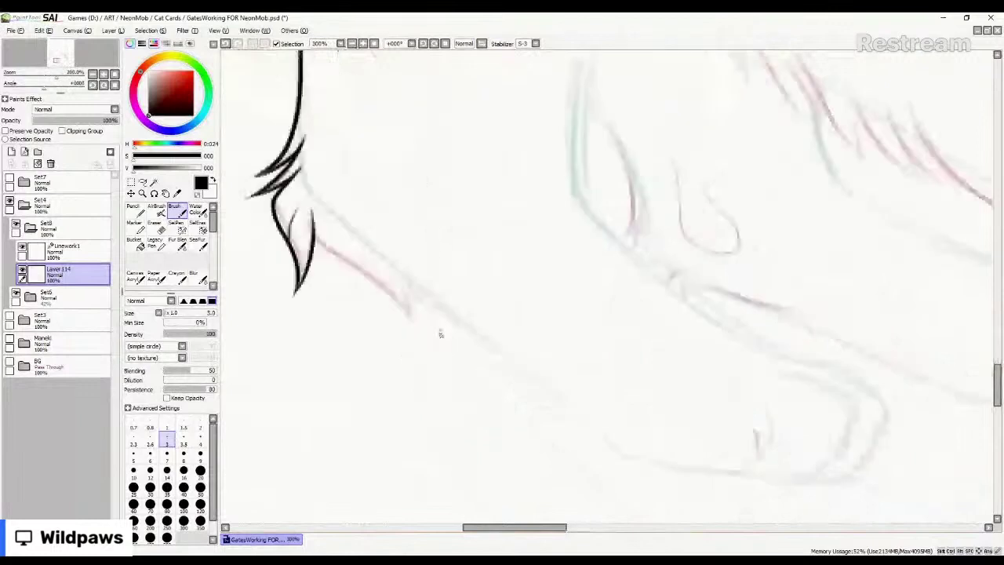
pyautogui.scroll(1, 440, 334)
pyautogui.moveTo(362, 270)
pyautogui.mouseDown()
pyautogui.moveTo(404, 343)
pyautogui.moveTo(495, 438)
pyautogui.moveTo(485, 341)
pyautogui.moveTo(601, 444)
pyautogui.moveTo(665, 482)
pyautogui.mouseUp()
pyautogui.moveTo(417, 284); pyautogui.dragTo(430, 367)
pyautogui.moveTo(563, 403); pyautogui.dragTo(592, 436)
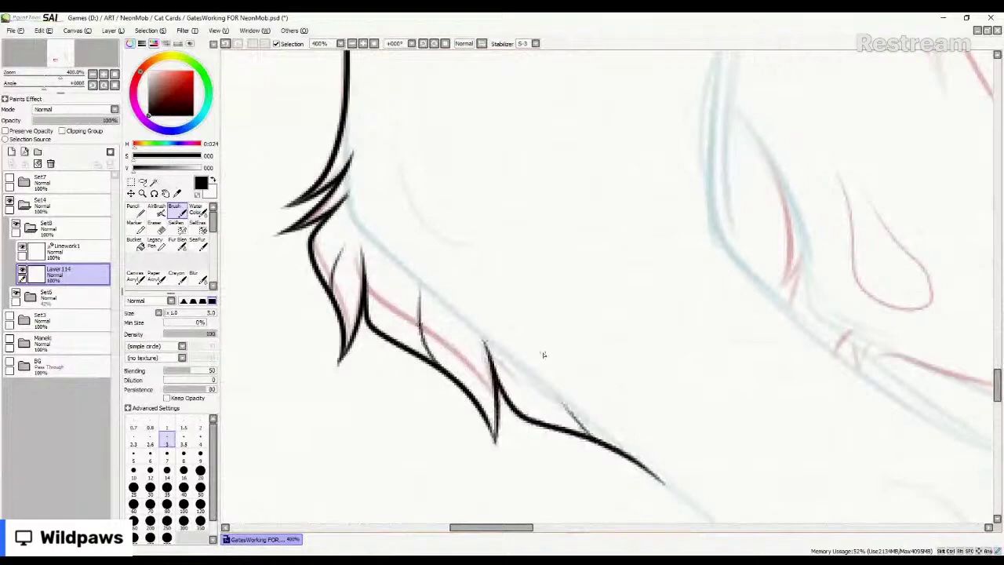
# Ink the thin curved hollow inside the ankle above the heel tufts and undo the extra stroke below it.
pyautogui.scroll(-1, 481, 342)
pyautogui.scroll(-4, 566, 391)
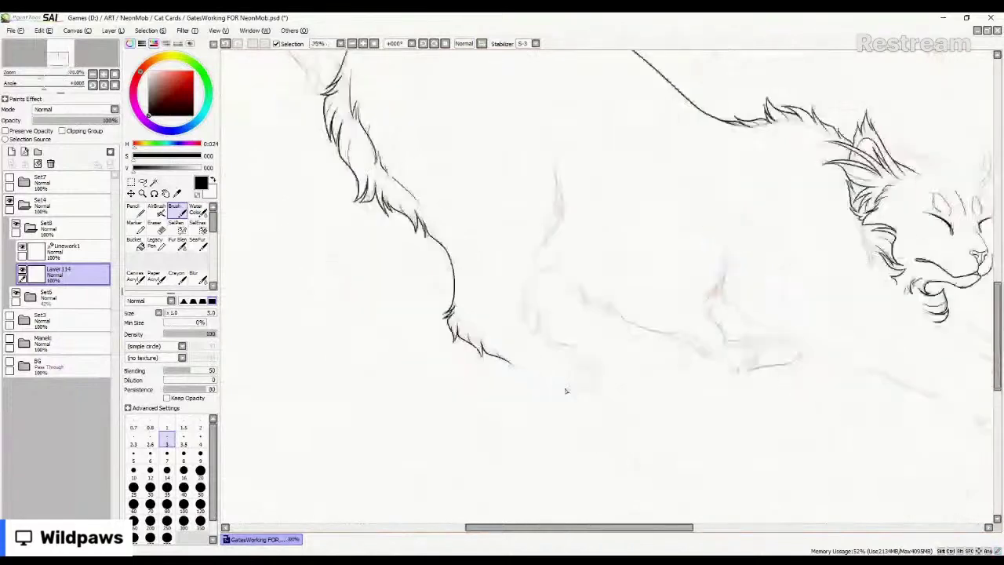
pyautogui.scroll(4, 430, 260)
pyautogui.scroll(1, 430, 260)
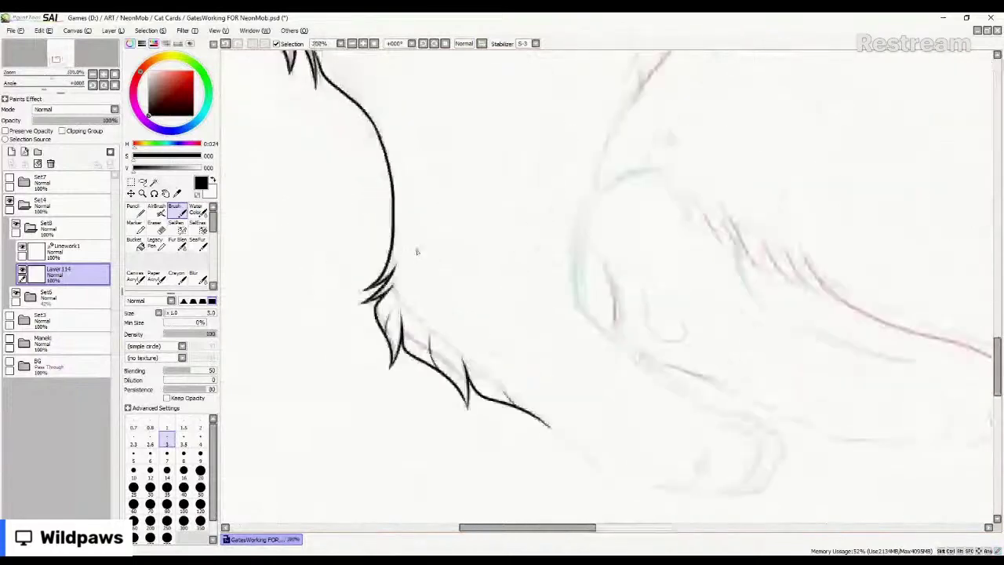
pyautogui.moveTo(420, 253)
pyautogui.mouseDown()
pyautogui.moveTo(422, 292)
pyautogui.moveTo(464, 312)
pyautogui.moveTo(421, 233)
pyautogui.moveTo(416, 186)
pyautogui.mouseUp()
pyautogui.moveTo(465, 309); pyautogui.dragTo(480, 330)
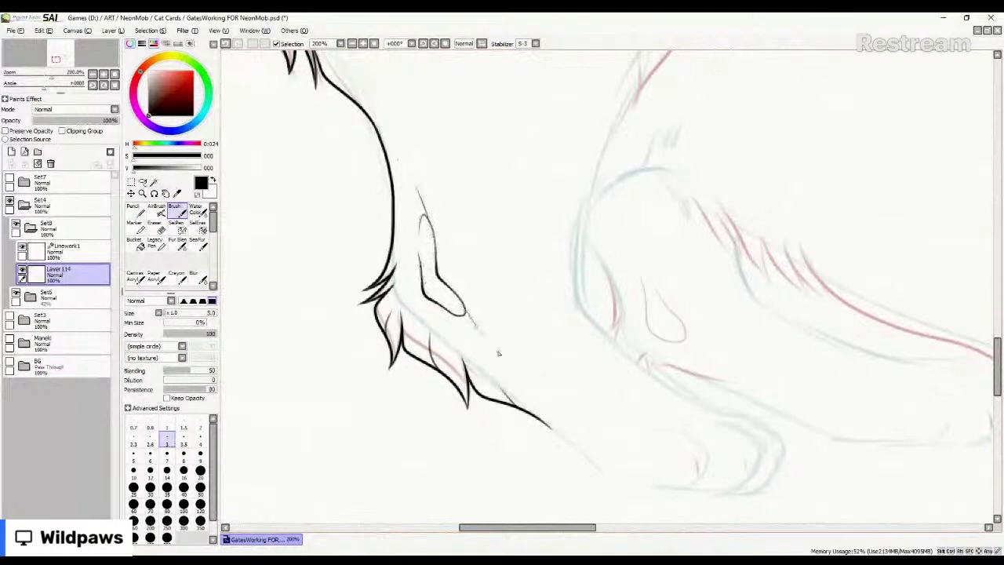
pyautogui.hotkey('ctrl', 'z')
# Extend the hind foot's underside line to the paw, and check the line art with the sketch group briefly hidden.
pyautogui.moveTo(550, 428); pyautogui.dragTo(628, 480)
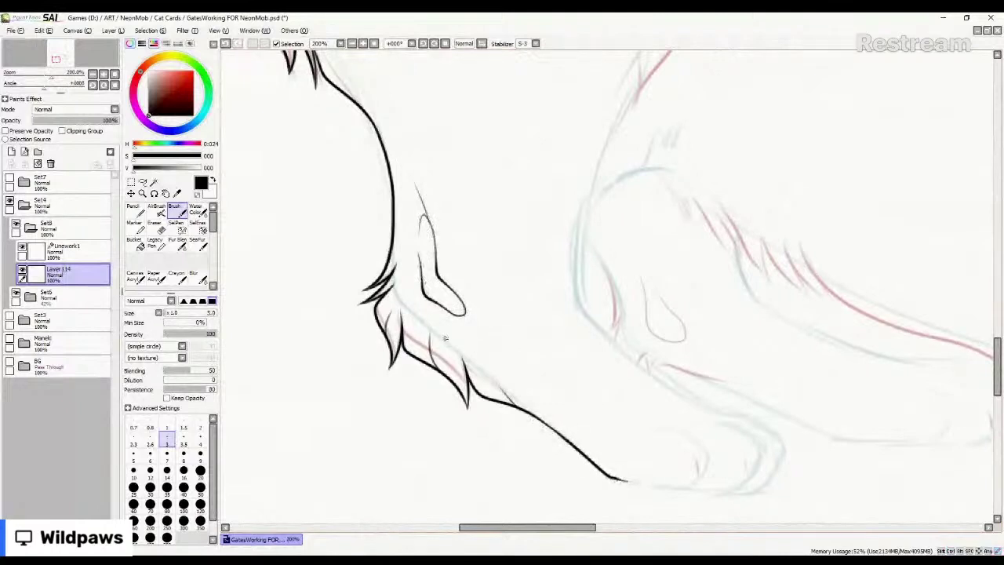
pyautogui.scroll(-3, 451, 407)
pyautogui.scroll(-3, 450, 407)
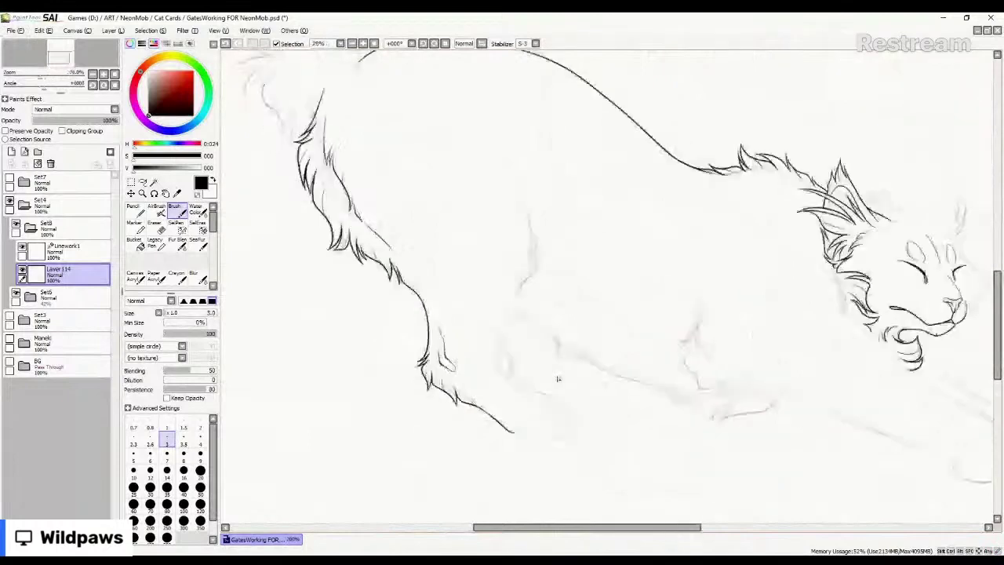
pyautogui.click(15, 294)
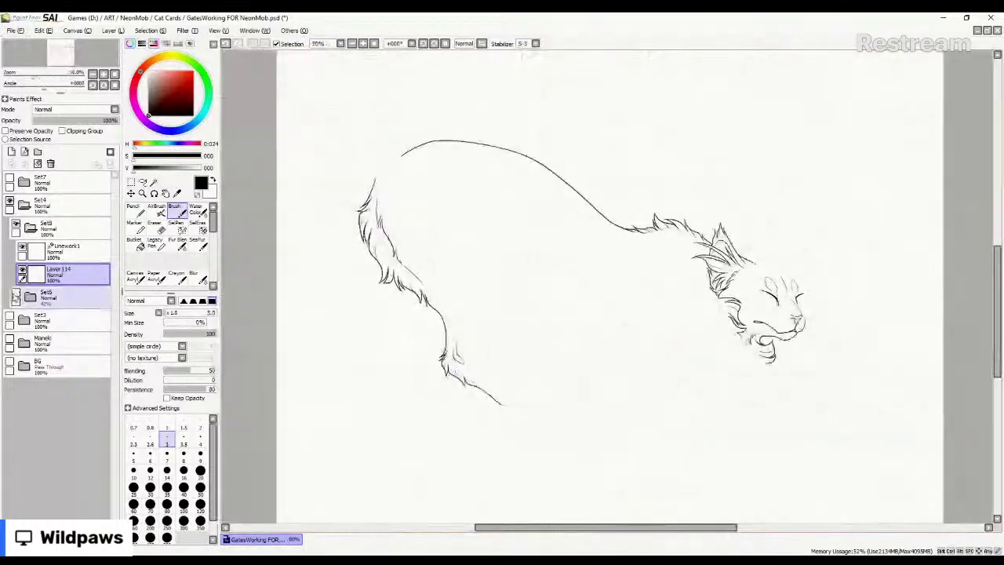
pyautogui.click(15, 294)
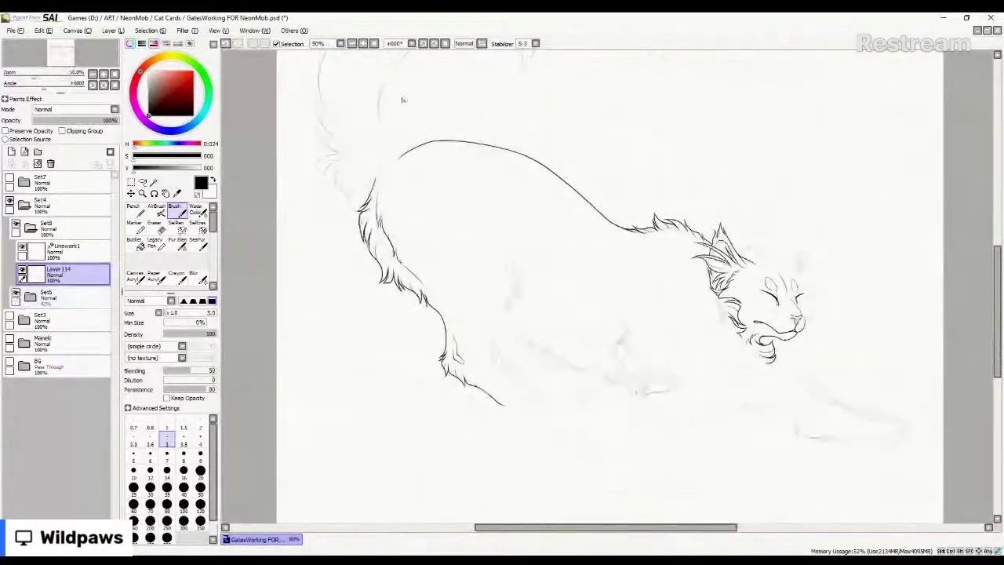
# Ink the short fur tufts along the top of the head beside the near ear with the black size 3 brush.
pyautogui.scroll(3, 348, 136)
pyautogui.scroll(-2, 370, 232)
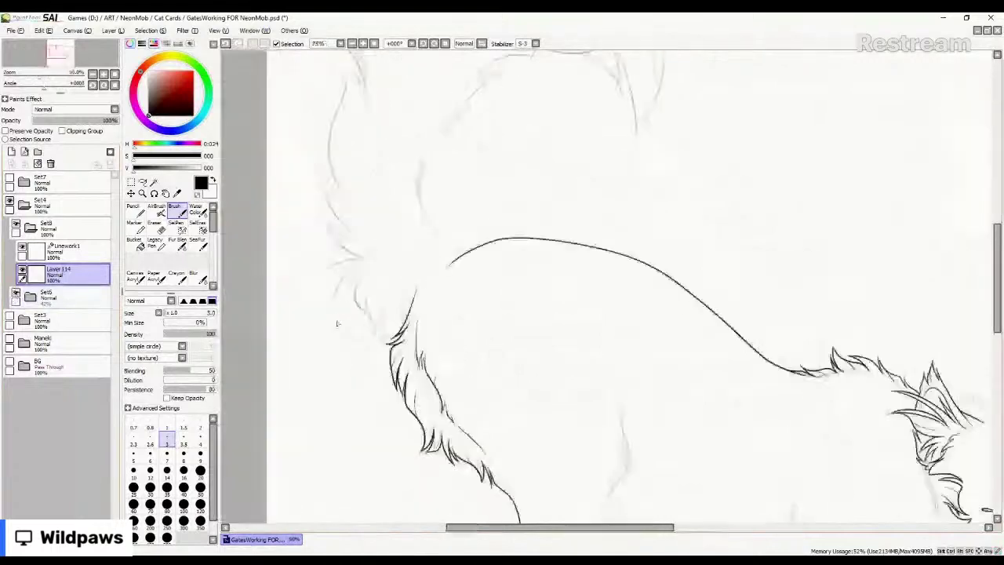
pyautogui.scroll(-3, 401, 310)
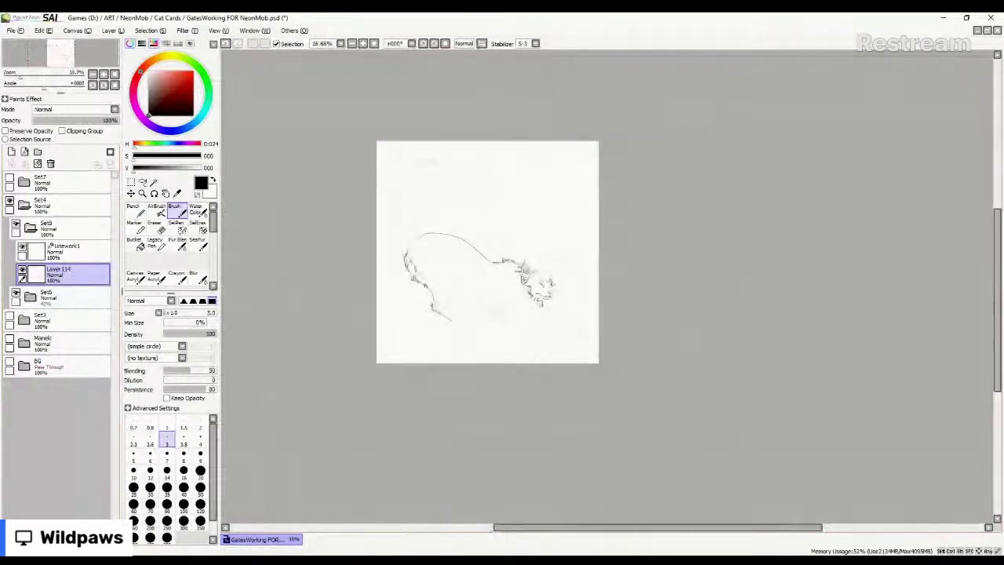
pyautogui.scroll(3, 548, 277)
pyautogui.scroll(-2, 548, 277)
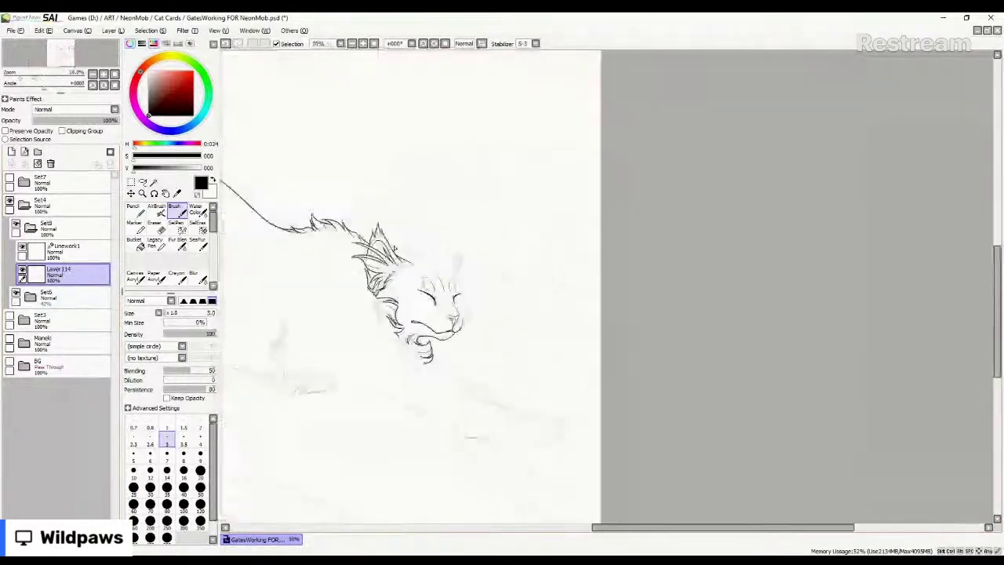
pyautogui.scroll(5, 395, 249)
pyautogui.moveTo(405, 279); pyautogui.dragTo(504, 325)
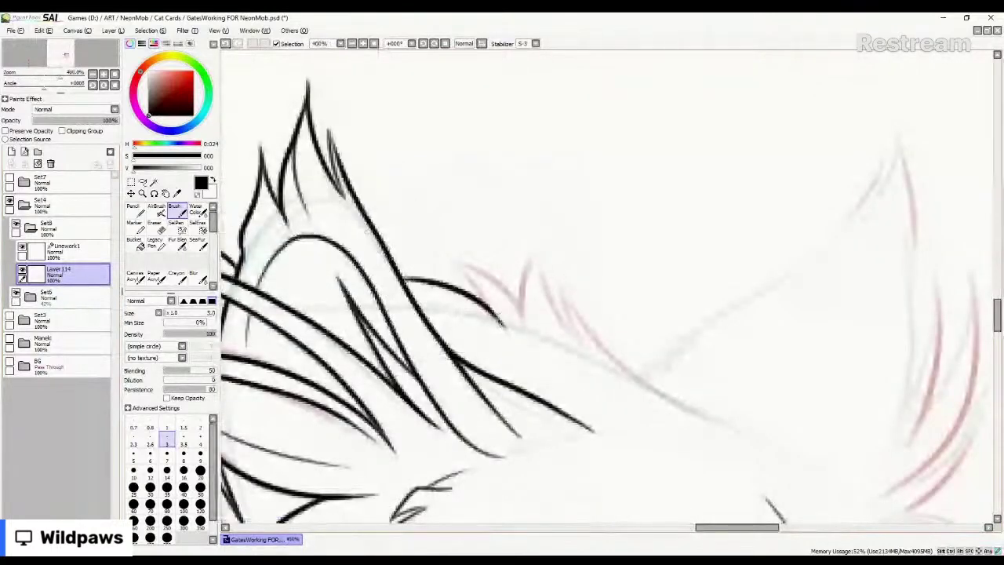
pyautogui.moveTo(438, 269); pyautogui.dragTo(503, 326)
pyautogui.moveTo(438, 269)
pyautogui.mouseDown()
pyautogui.moveTo(517, 303)
pyautogui.moveTo(536, 339)
pyautogui.moveTo(545, 246)
pyautogui.moveTo(593, 351)
pyautogui.moveTo(563, 266)
pyautogui.mouseUp()
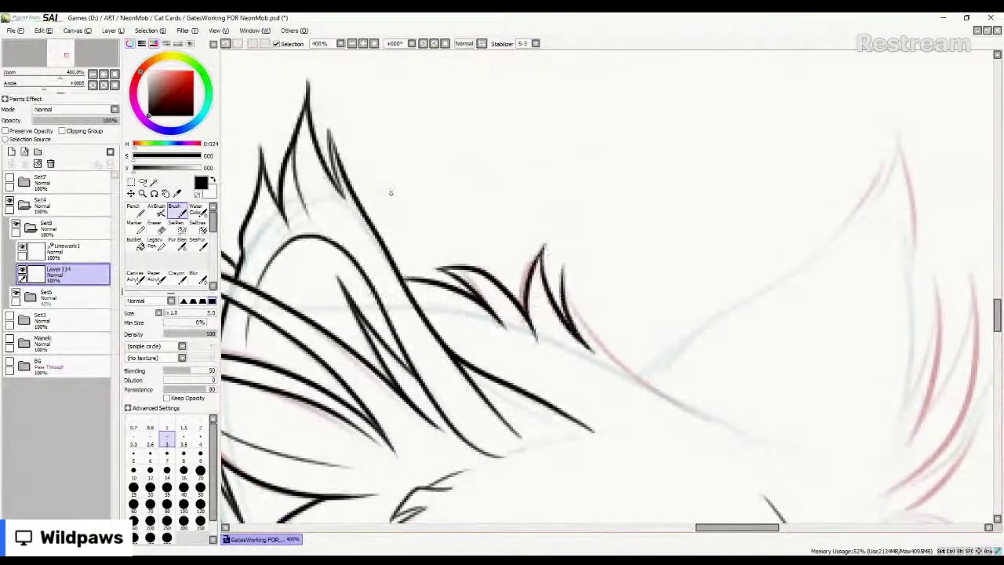
# Ink the forehead contour as one tapering line sloping from the last head tuft towards the brow.
pyautogui.scroll(-2, 391, 193)
pyautogui.scroll(2, 588, 331)
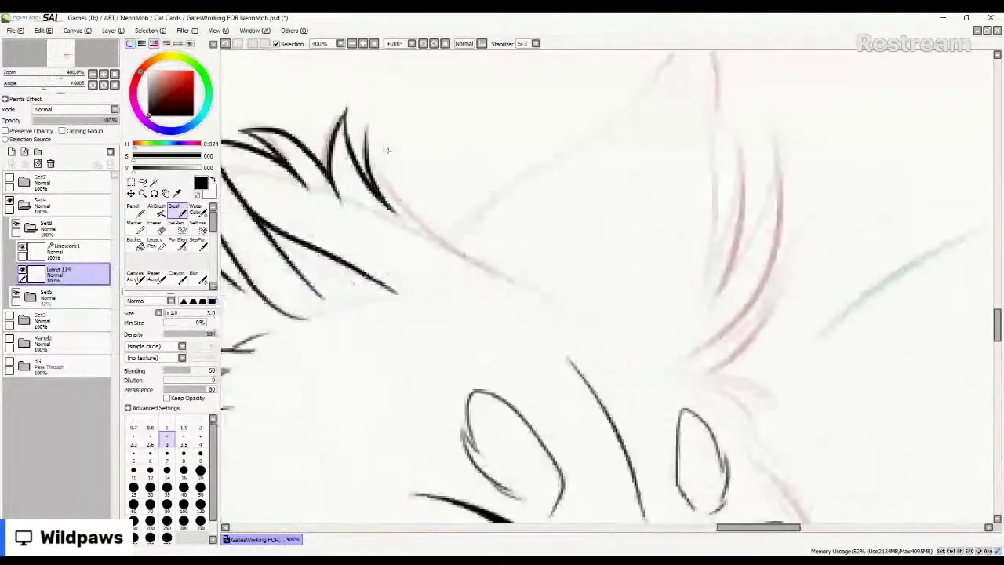
pyautogui.moveTo(367, 130)
pyautogui.mouseDown()
pyautogui.moveTo(439, 239)
pyautogui.moveTo(634, 337)
pyautogui.mouseUp()
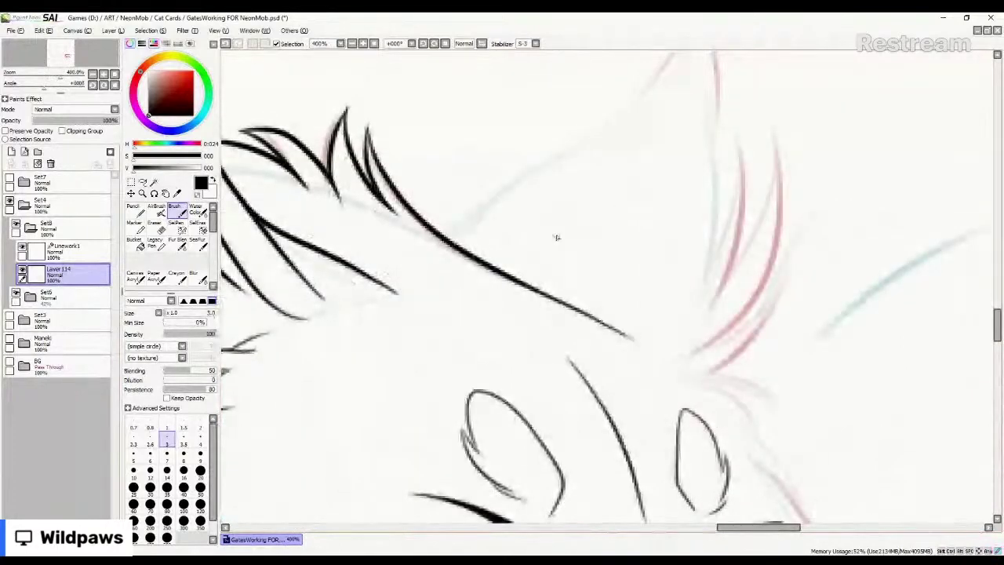
pyautogui.scroll(-1, 395, 246)
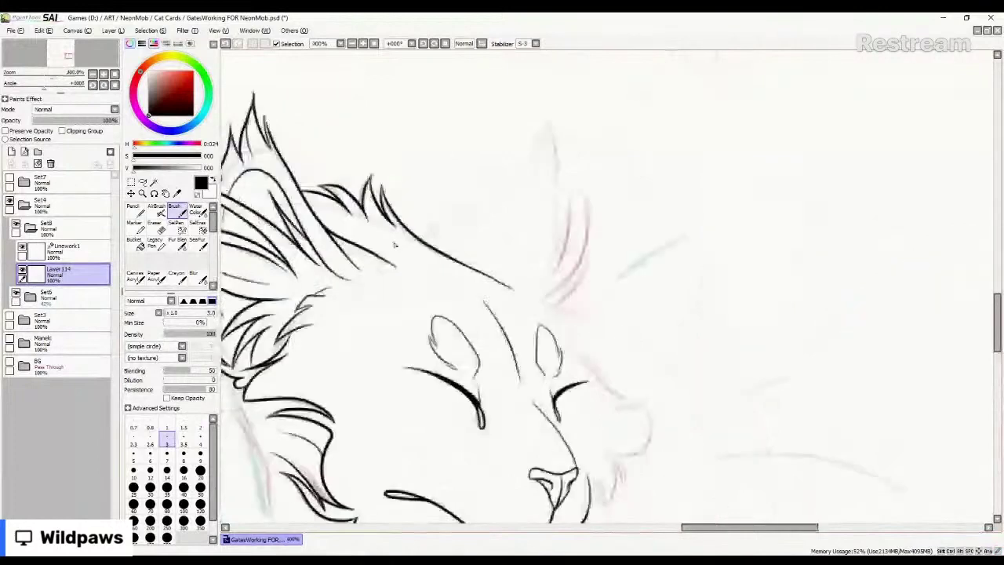
pyautogui.scroll(1, 394, 245)
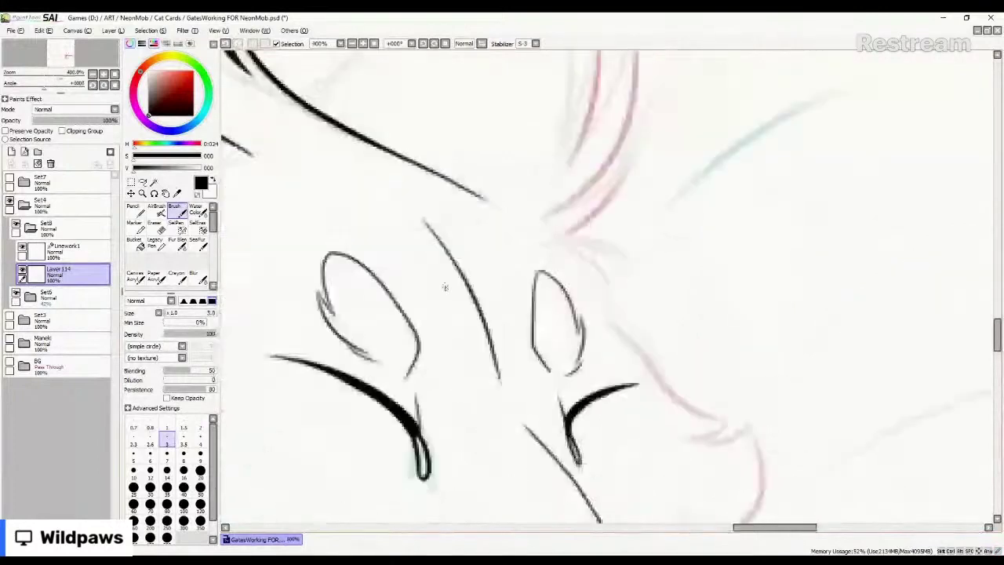
pyautogui.moveTo(503, 210); pyautogui.dragTo(608, 314)
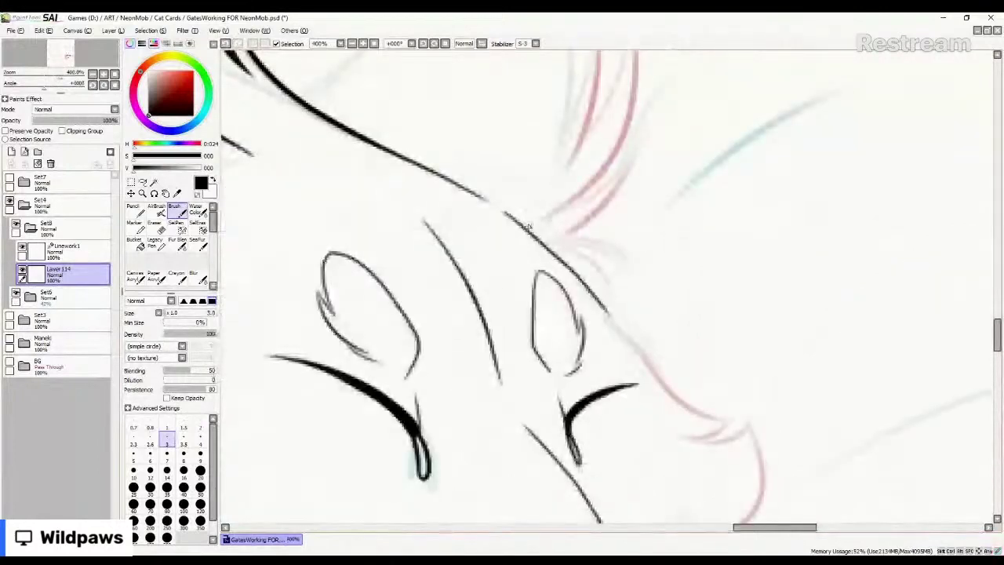
pyautogui.hotkey('ctrl', 'z')
pyautogui.moveTo(510, 217)
pyautogui.mouseDown()
pyautogui.moveTo(600, 278)
pyautogui.moveTo(620, 309)
pyautogui.mouseUp()
pyautogui.hotkey('ctrl', 'z')
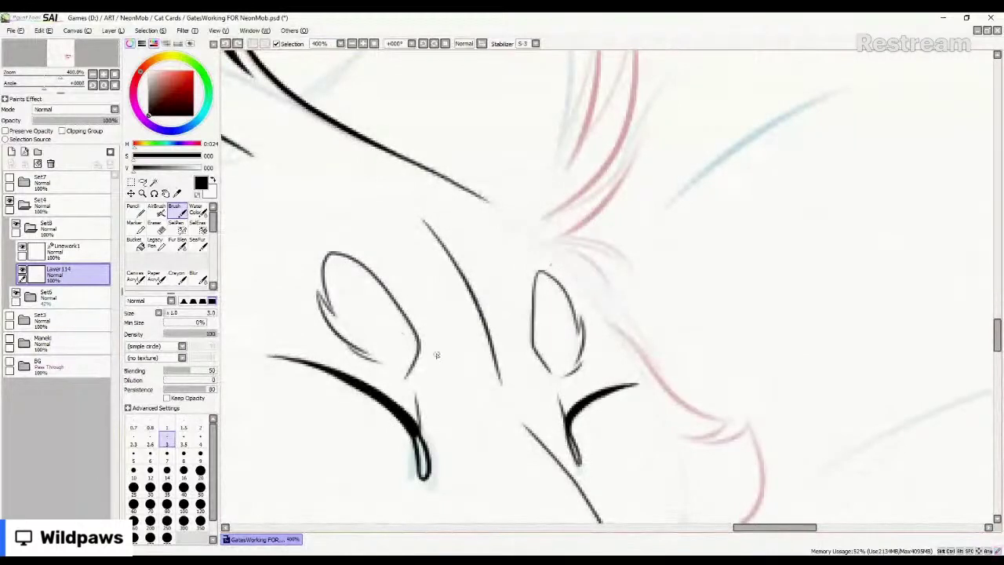
# Ink the far ear's inner-side edge and notched fur tip over the sketch, then undo the stroke down its outer side.
pyautogui.scroll(-5, 437, 355)
pyautogui.scroll(5, 375, 250)
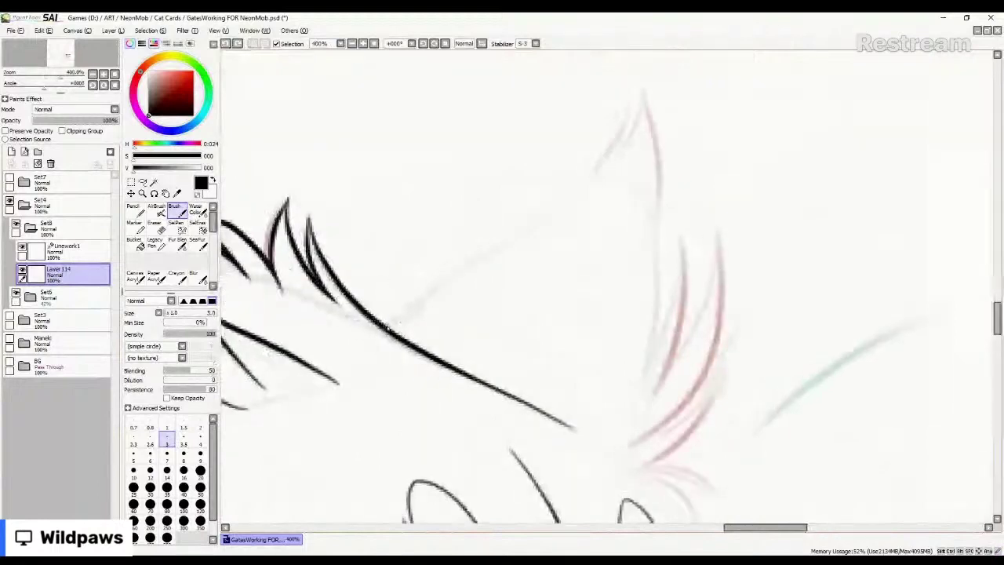
pyautogui.moveTo(385, 325)
pyautogui.mouseDown()
pyautogui.moveTo(556, 208)
pyautogui.moveTo(597, 164)
pyautogui.moveTo(632, 73)
pyautogui.moveTo(623, 153)
pyautogui.moveTo(603, 183)
pyautogui.moveTo(638, 83)
pyautogui.moveTo(679, 220)
pyautogui.mouseUp()
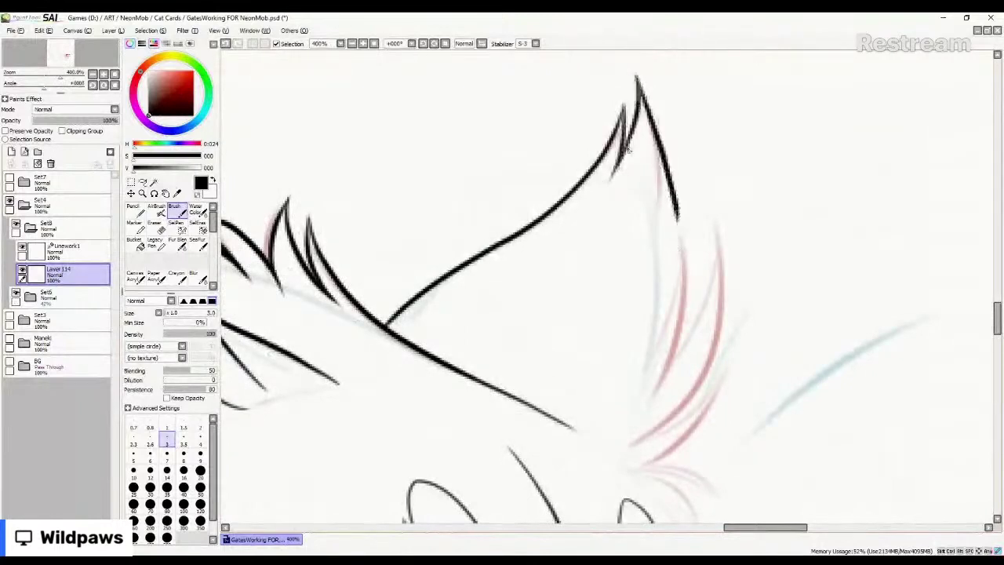
pyautogui.hotkey('ctrl', 'z')
pyautogui.hotkey('ctrl', 'z')
pyautogui.hotkey('ctrl', 'z')
pyautogui.hotkey('ctrl', 'z')
pyautogui.moveTo(637, 76)
pyautogui.mouseDown()
pyautogui.moveTo(665, 189)
pyautogui.moveTo(644, 391)
pyautogui.mouseUp()
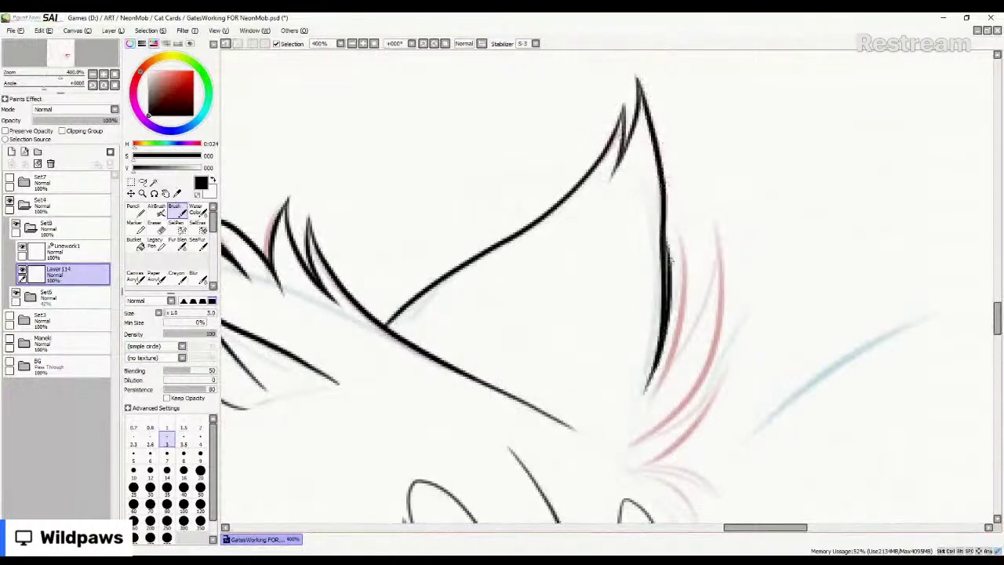
pyautogui.hotkey('ctrl', 'z')
pyautogui.hotkey('ctrl', 'z')
# Ink the far ear's outer edge with layered fur tufts down to its base, plus a thin curve inside the tip.
pyautogui.moveTo(637, 77)
pyautogui.mouseDown()
pyautogui.moveTo(662, 235)
pyautogui.moveTo(652, 349)
pyautogui.moveTo(628, 401)
pyautogui.moveTo(676, 216)
pyautogui.moveTo(632, 406)
pyautogui.moveTo(694, 314)
pyautogui.moveTo(715, 206)
pyautogui.moveTo(714, 362)
pyautogui.moveTo(598, 449)
pyautogui.moveTo(698, 409)
pyautogui.moveTo(734, 349)
pyautogui.moveTo(719, 401)
pyautogui.moveTo(621, 458)
pyautogui.mouseUp()
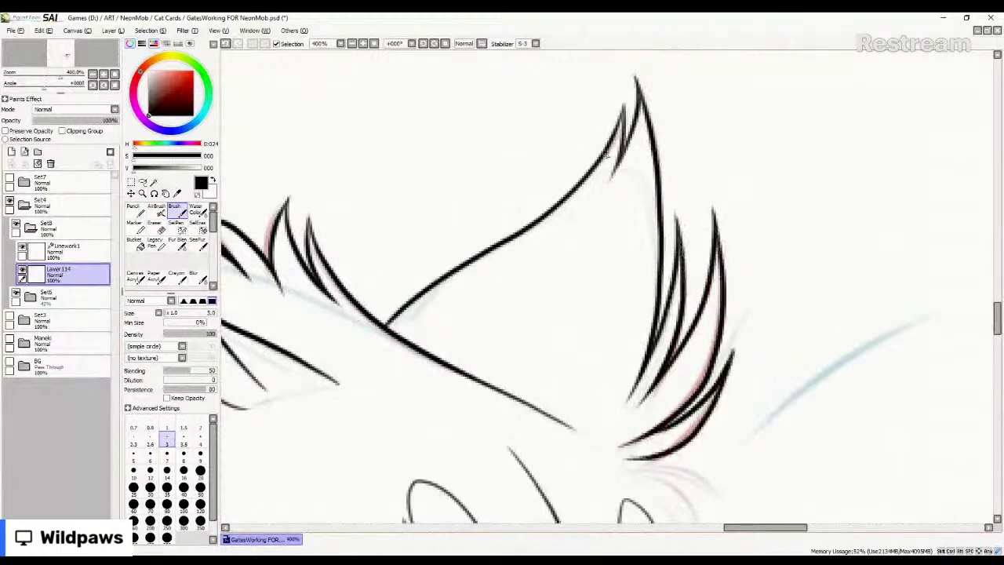
pyautogui.scroll(-4, 606, 155)
pyautogui.scroll(3, 605, 167)
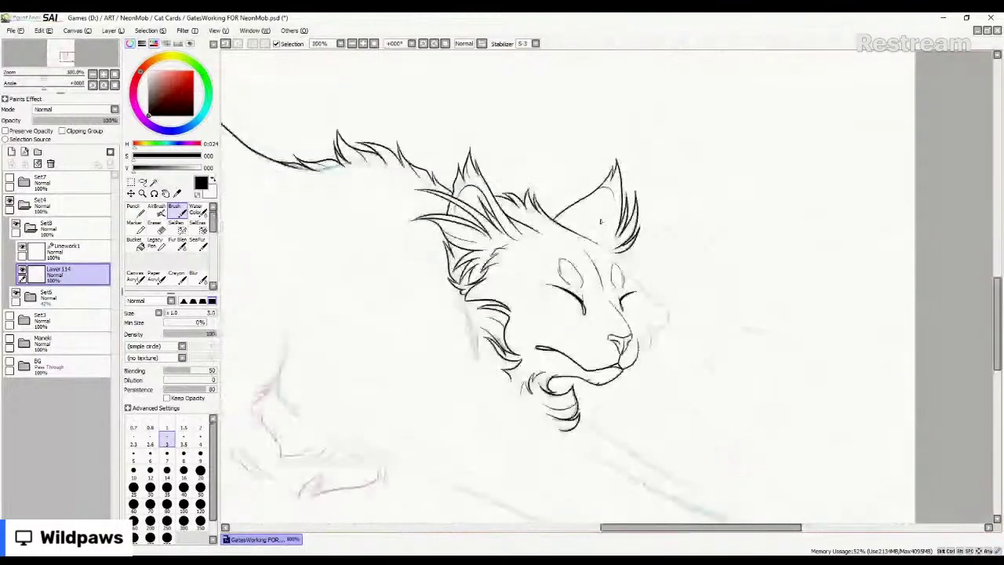
pyautogui.scroll(2, 634, 280)
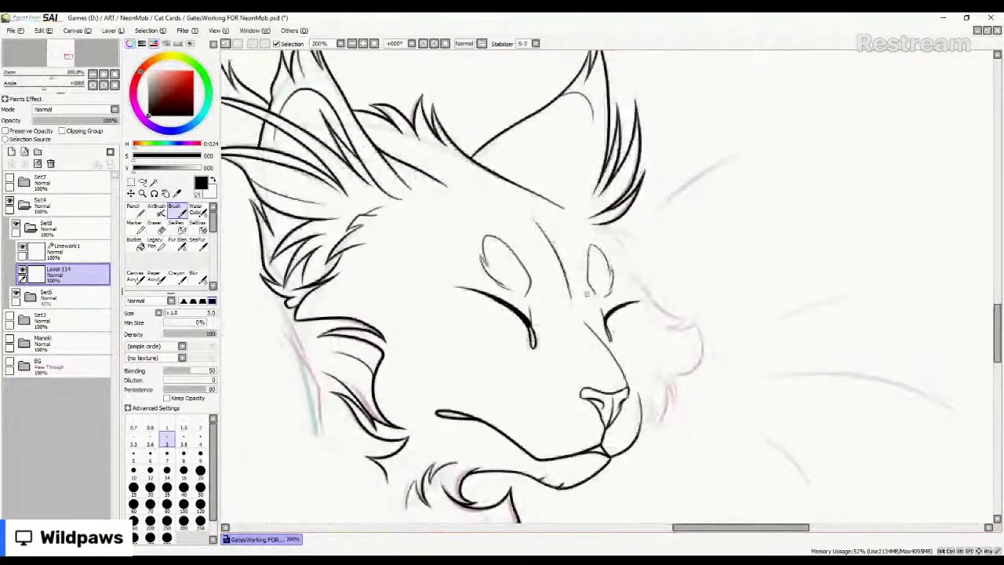
# Ink the small curved fur tufts directly below the base of the far ear.
pyautogui.scroll(2, 612, 235)
pyautogui.scroll(-1, 612, 236)
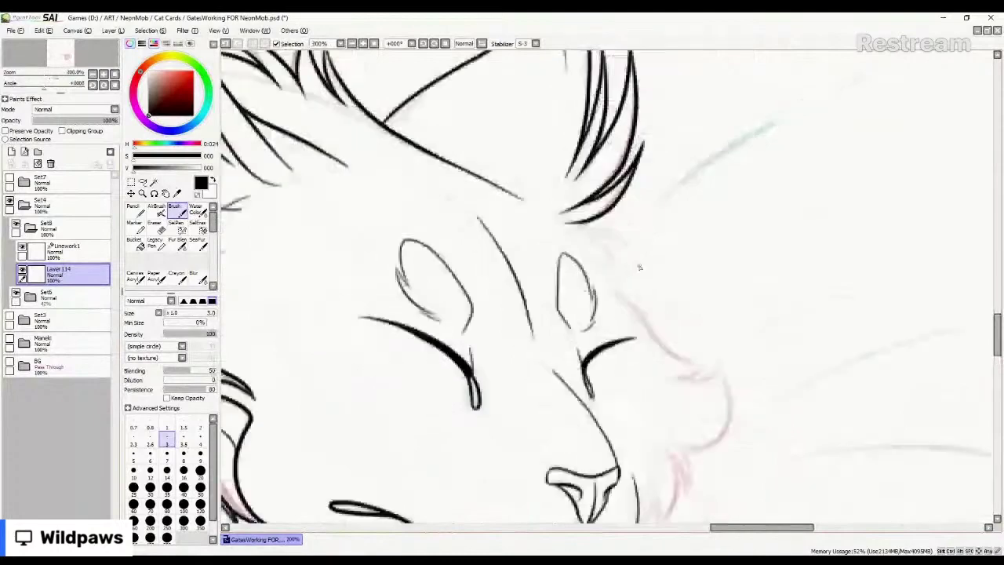
pyautogui.scroll(2, 640, 266)
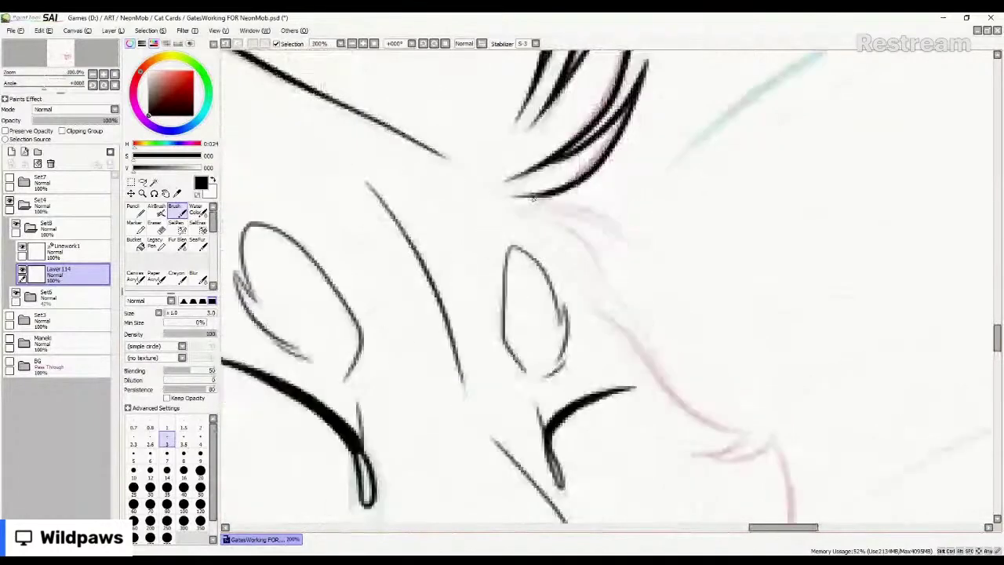
pyautogui.moveTo(533, 197)
pyautogui.mouseDown()
pyautogui.moveTo(632, 262)
pyautogui.moveTo(534, 209)
pyautogui.moveTo(510, 208)
pyautogui.moveTo(583, 229)
pyautogui.moveTo(614, 289)
pyautogui.mouseUp()
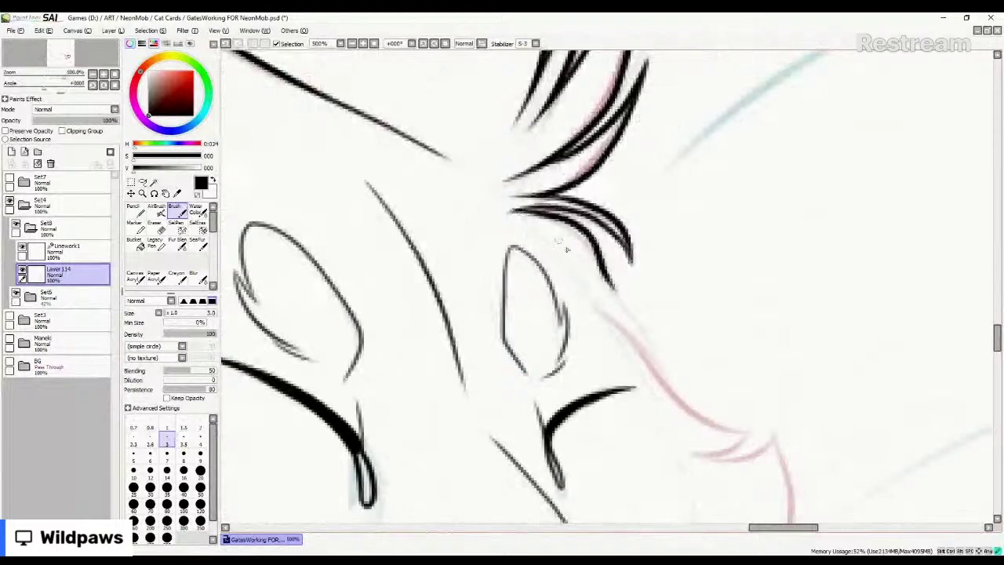
# Ink the far side of the face from below the ear tufts down to the pointed cheek tuft beside the eye.
pyautogui.moveTo(561, 240)
pyautogui.mouseDown()
pyautogui.moveTo(648, 328)
pyautogui.moveTo(671, 381)
pyautogui.mouseUp()
pyautogui.moveTo(593, 308); pyautogui.dragTo(673, 384)
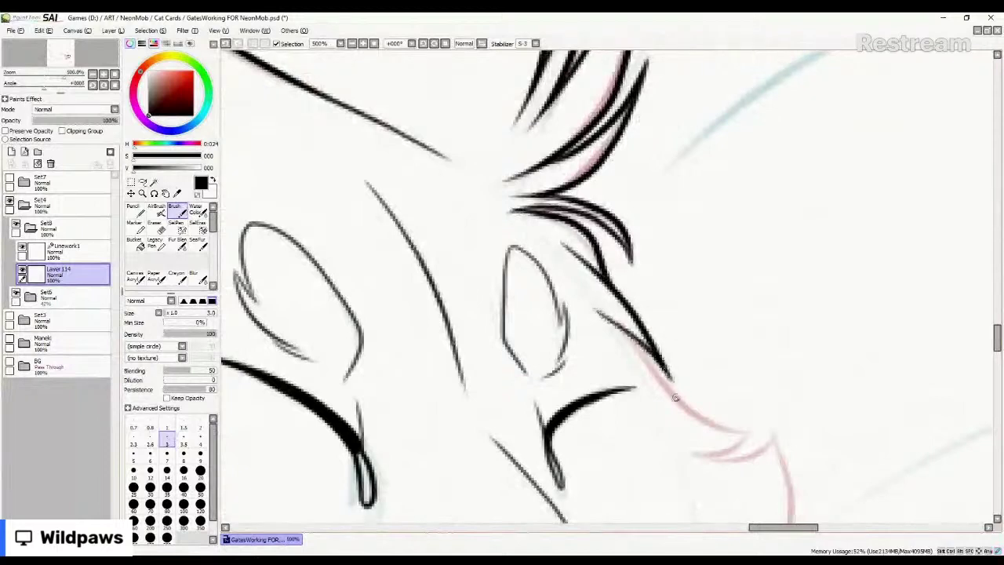
pyautogui.moveTo(605, 319)
pyautogui.mouseDown()
pyautogui.moveTo(641, 348)
pyautogui.moveTo(682, 411)
pyautogui.moveTo(721, 427)
pyautogui.moveTo(775, 407)
pyautogui.moveTo(740, 450)
pyautogui.moveTo(685, 437)
pyautogui.moveTo(725, 456)
pyautogui.moveTo(779, 411)
pyautogui.mouseUp()
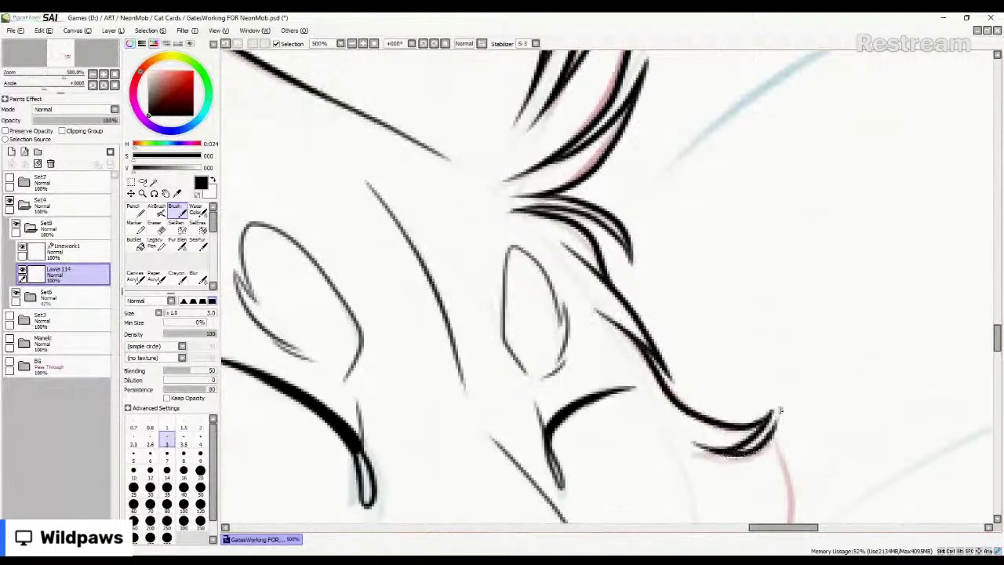
# Ink the rounded fluff of the far cheek below the pointed tuft and add a thin curved fold inside it.
pyautogui.scroll(-3, 532, 193)
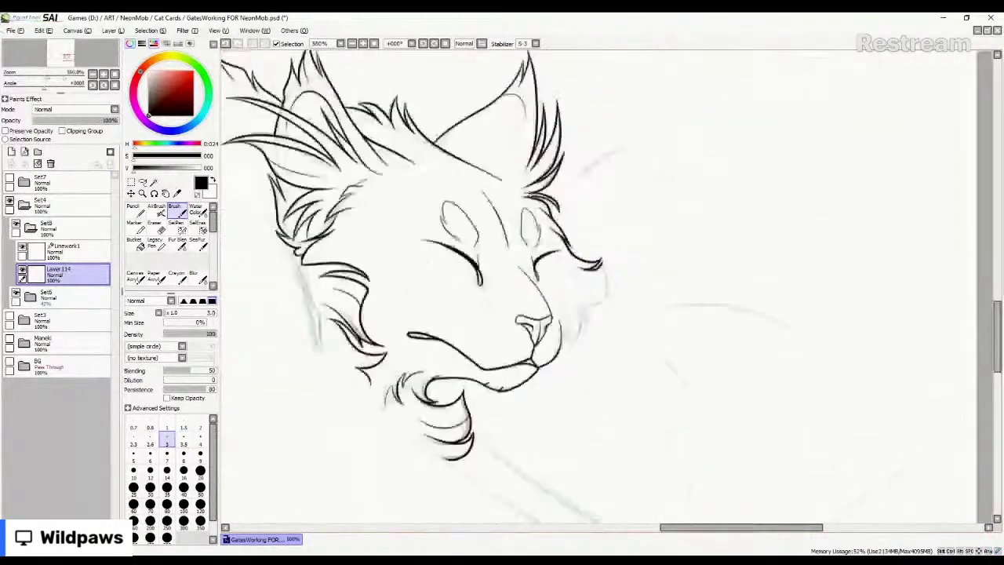
pyautogui.scroll(-2, 531, 193)
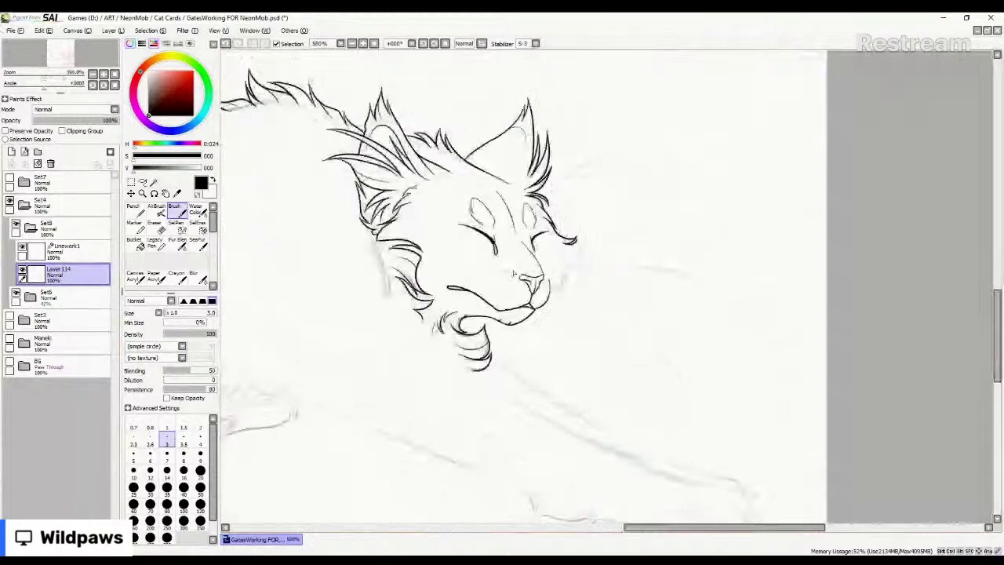
pyautogui.scroll(2, 514, 273)
pyautogui.scroll(2, 564, 268)
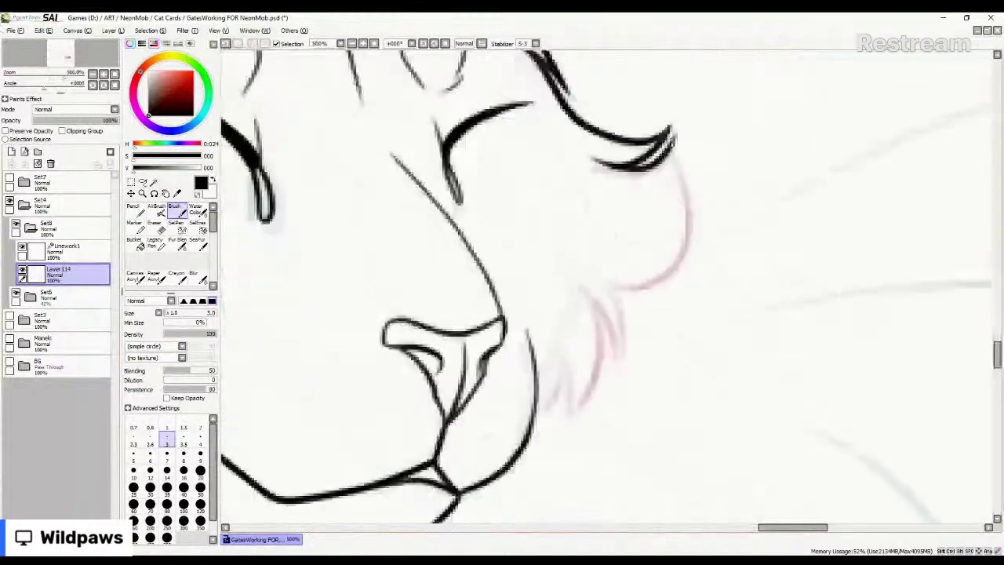
pyautogui.moveTo(674, 134)
pyautogui.mouseDown()
pyautogui.moveTo(687, 207)
pyautogui.moveTo(653, 287)
pyautogui.moveTo(600, 267)
pyautogui.mouseUp()
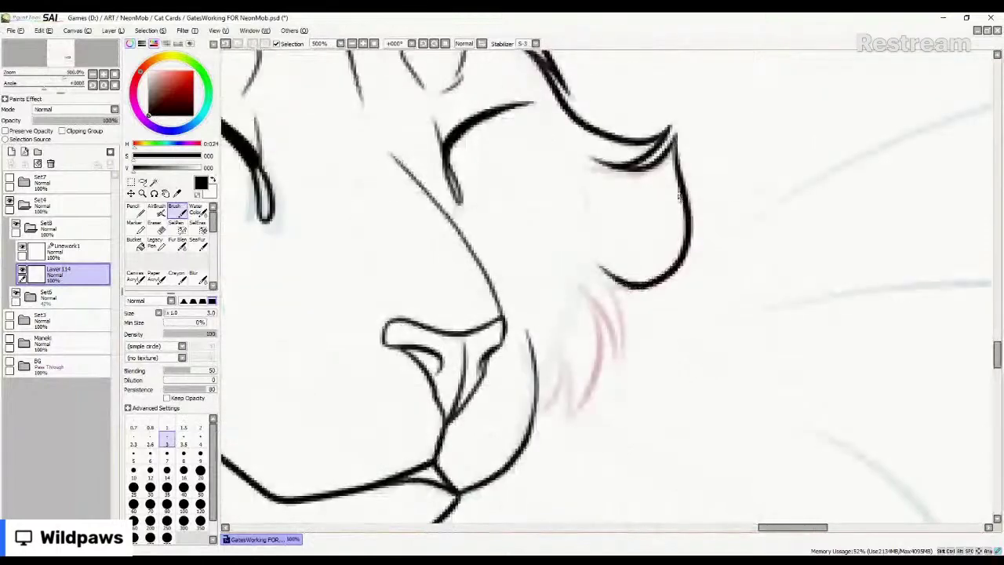
pyautogui.moveTo(678, 222)
pyautogui.mouseDown()
pyautogui.moveTo(655, 232)
pyautogui.moveTo(620, 219)
pyautogui.mouseUp()
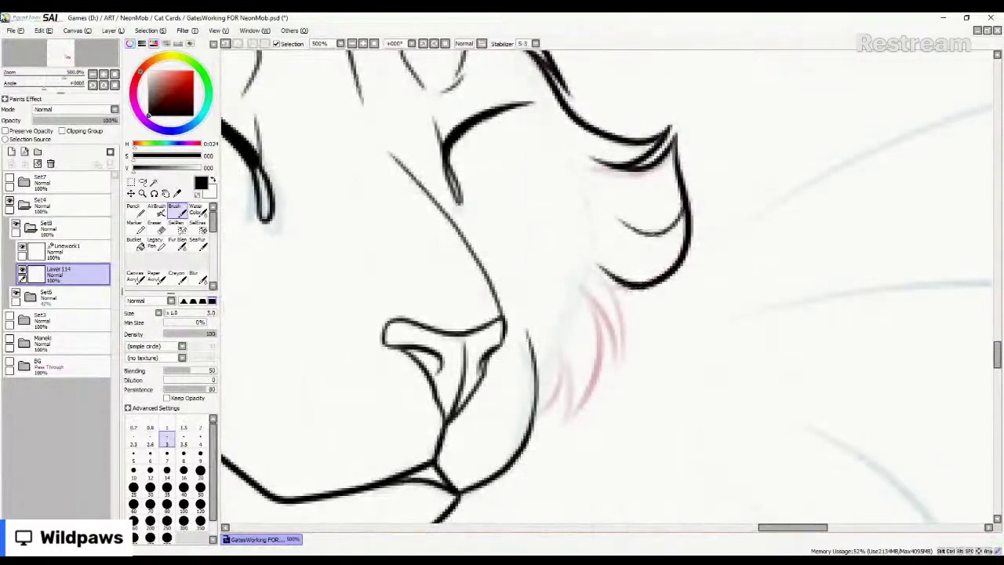
# Ink the jagged fur tufts from the underside of the far cheek fluff down to the muzzle.
pyautogui.moveTo(600, 268)
pyautogui.mouseDown()
pyautogui.moveTo(626, 312)
pyautogui.moveTo(619, 387)
pyautogui.moveTo(603, 329)
pyautogui.moveTo(599, 375)
pyautogui.moveTo(554, 433)
pyautogui.mouseUp()
pyautogui.moveTo(582, 390); pyautogui.dragTo(556, 424)
pyautogui.moveTo(561, 345)
pyautogui.mouseDown()
pyautogui.moveTo(564, 385)
pyautogui.moveTo(530, 436)
pyautogui.mouseUp()
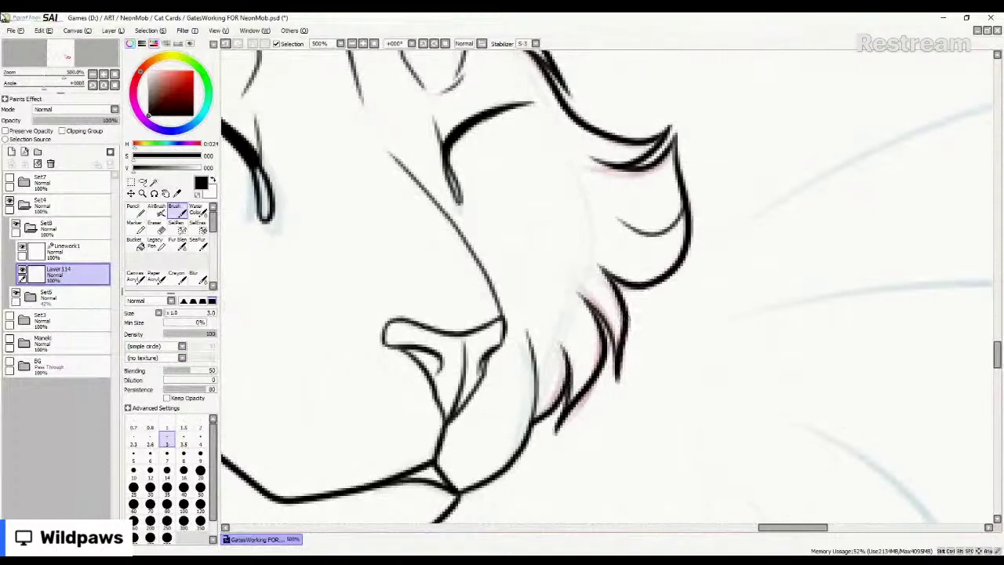
# Ink a thin inner contour with a small fur notch on the far cheek, from beside the eye to the lower tufts.
pyautogui.scroll(-3, 432, 271)
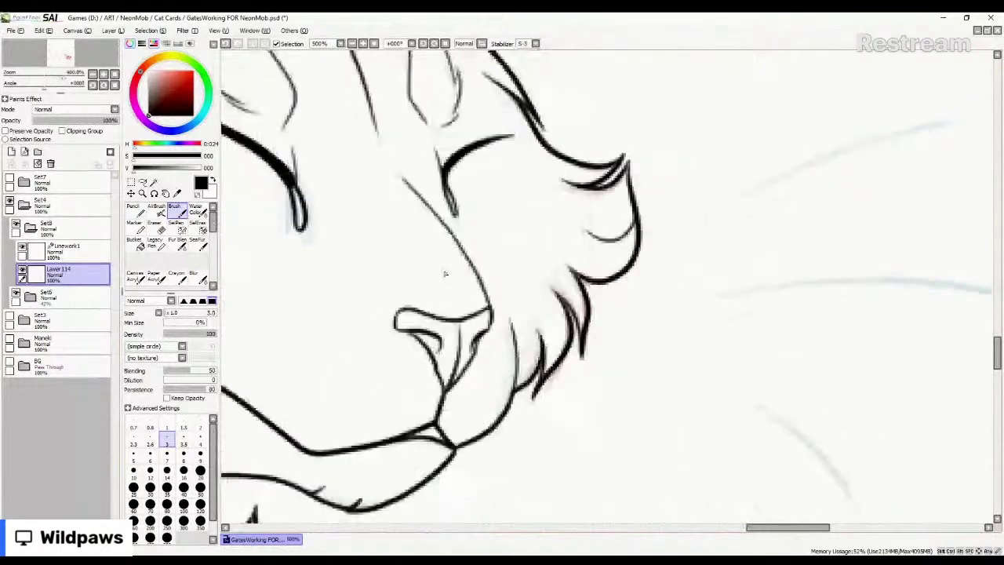
pyautogui.scroll(2, 482, 311)
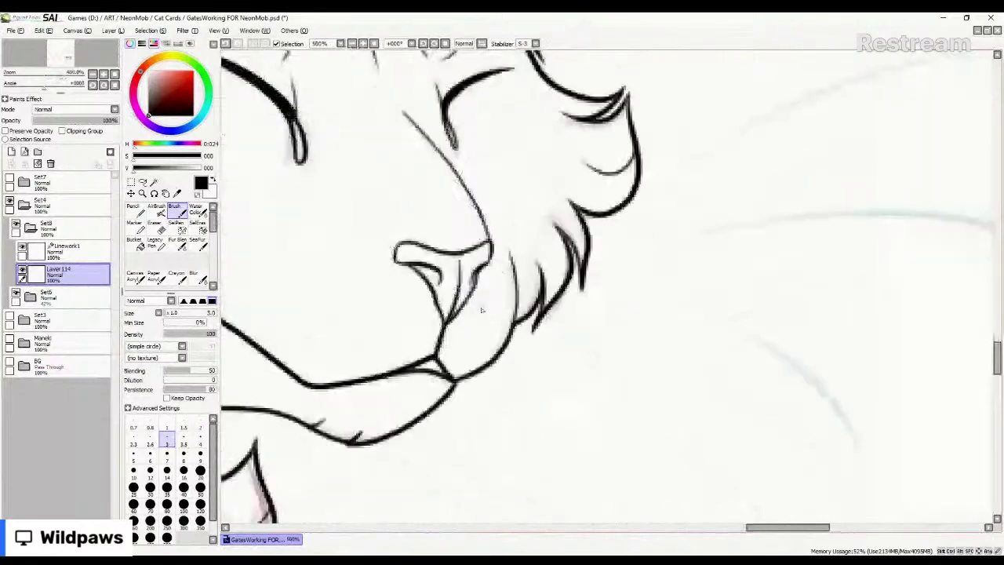
pyautogui.scroll(1, 549, 247)
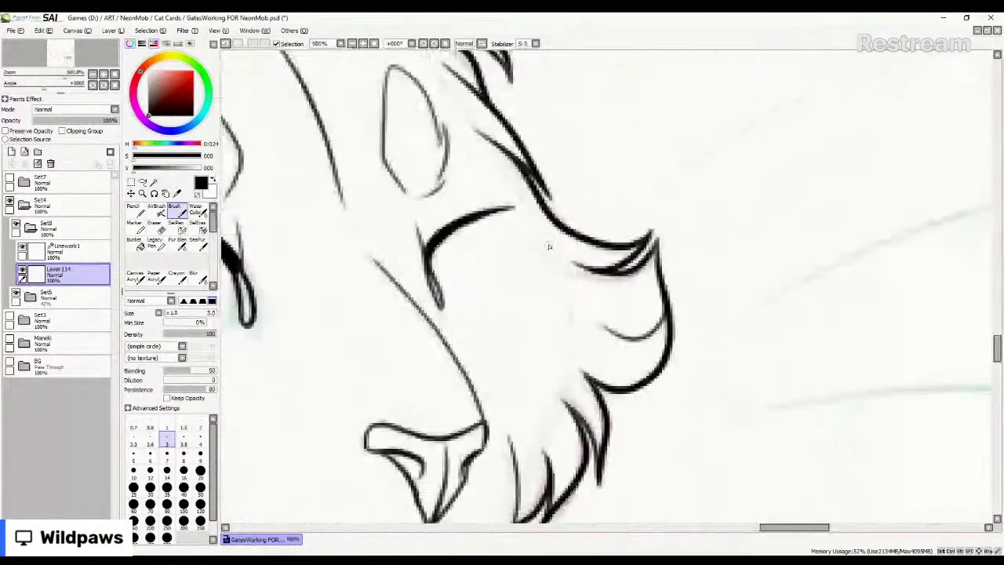
pyautogui.moveTo(537, 224)
pyautogui.mouseDown()
pyautogui.moveTo(575, 319)
pyautogui.moveTo(551, 417)
pyautogui.mouseUp()
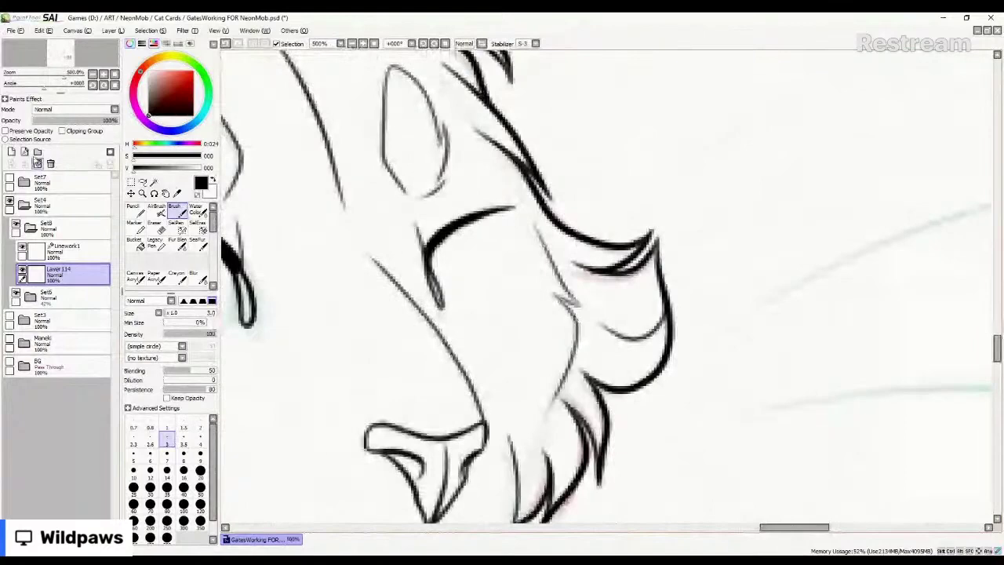
# Toggle the sketch folder's visibility off and on to check the head line art against the sketch.
pyautogui.scroll(-4, 611, 344)
pyautogui.moveTo(612, 343); pyautogui.dragTo(571, 213)
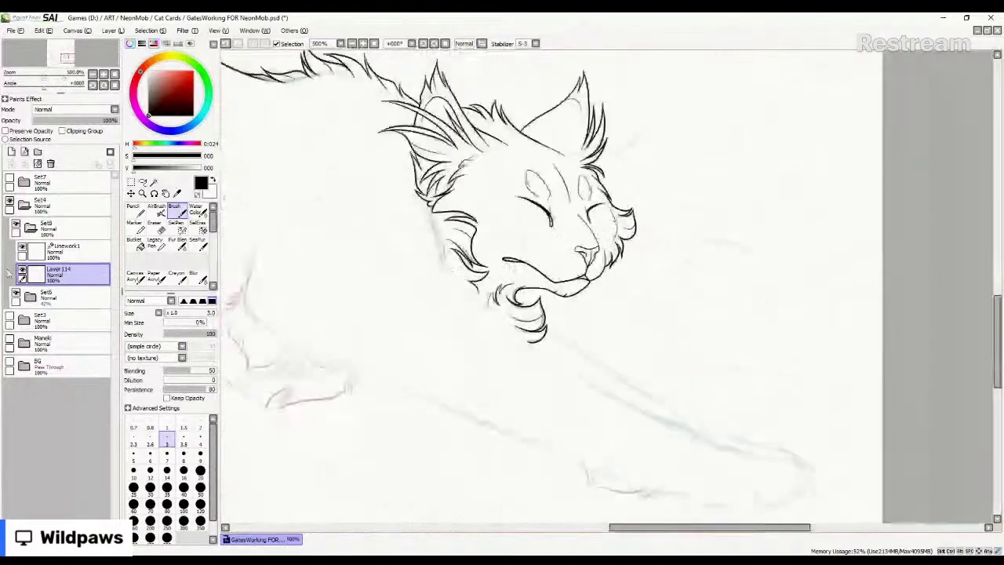
pyautogui.click(15, 293)
pyautogui.click(16, 292)
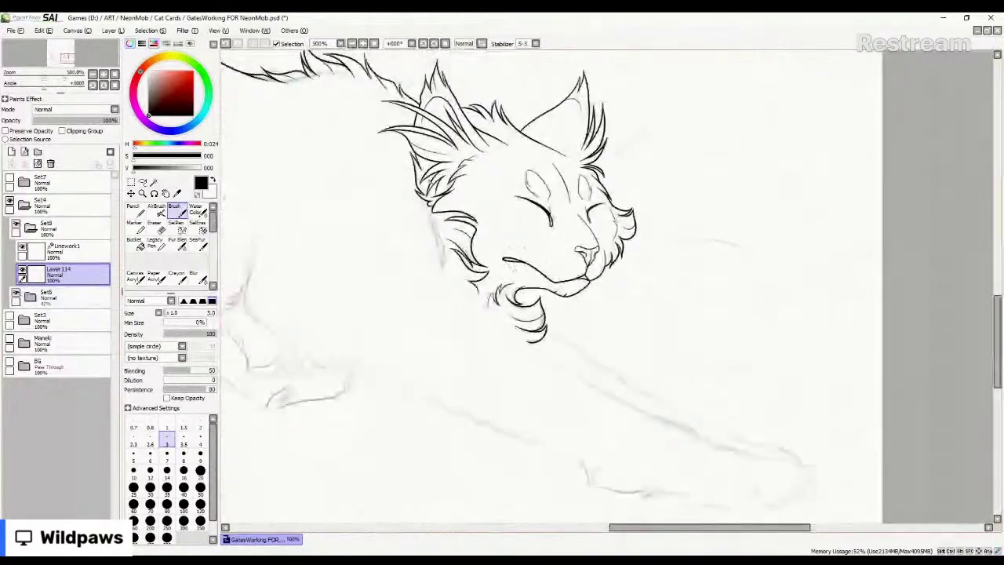
pyautogui.scroll(3, 553, 239)
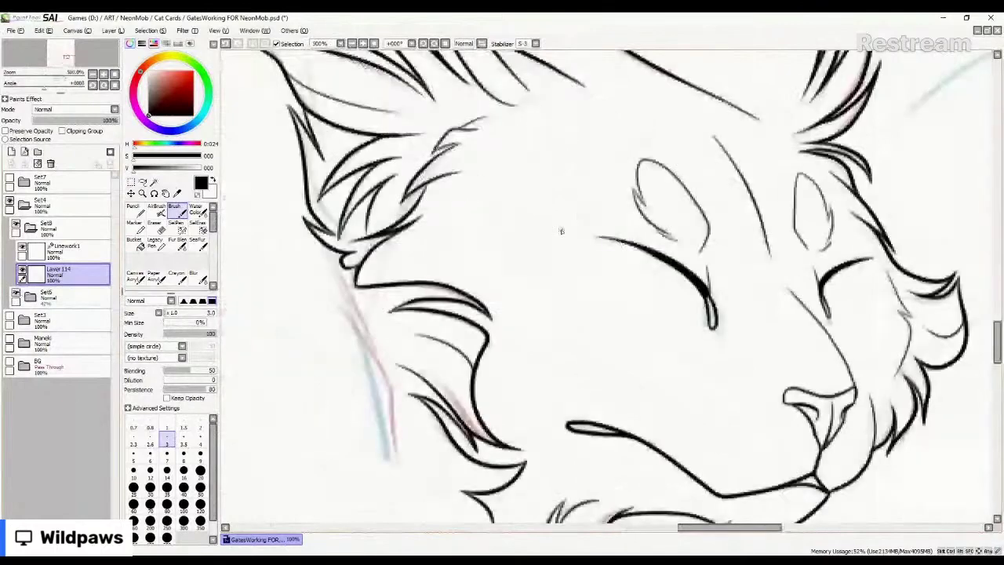
# Add a new layer above the Linework1 layer and name it WHISKIES.
pyautogui.moveTo(550, 234)
pyautogui.mouseDown()
pyautogui.moveTo(495, 228)
pyautogui.moveTo(446, 238)
pyautogui.moveTo(455, 282)
pyautogui.mouseUp()
pyautogui.scroll(-3, 420, 219)
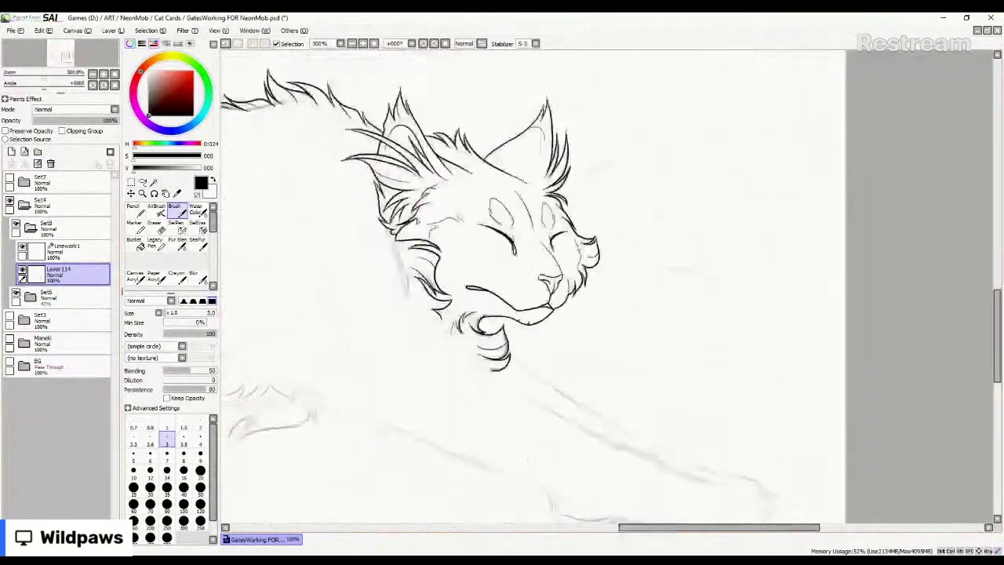
pyautogui.moveTo(318, 238); pyautogui.dragTo(348, 246)
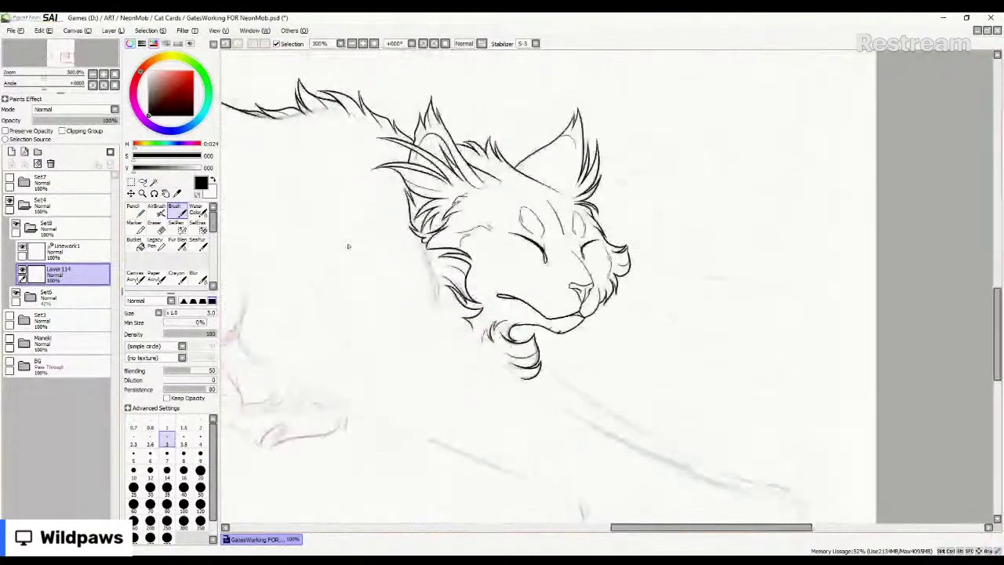
pyautogui.click(39, 249)
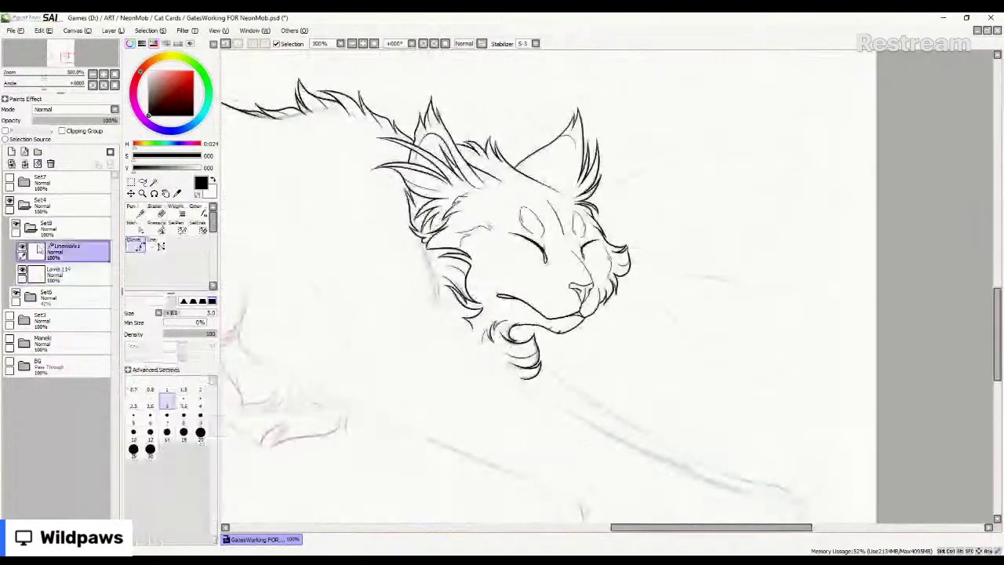
pyautogui.click(12, 152)
pyautogui.doubleClick(68, 248)
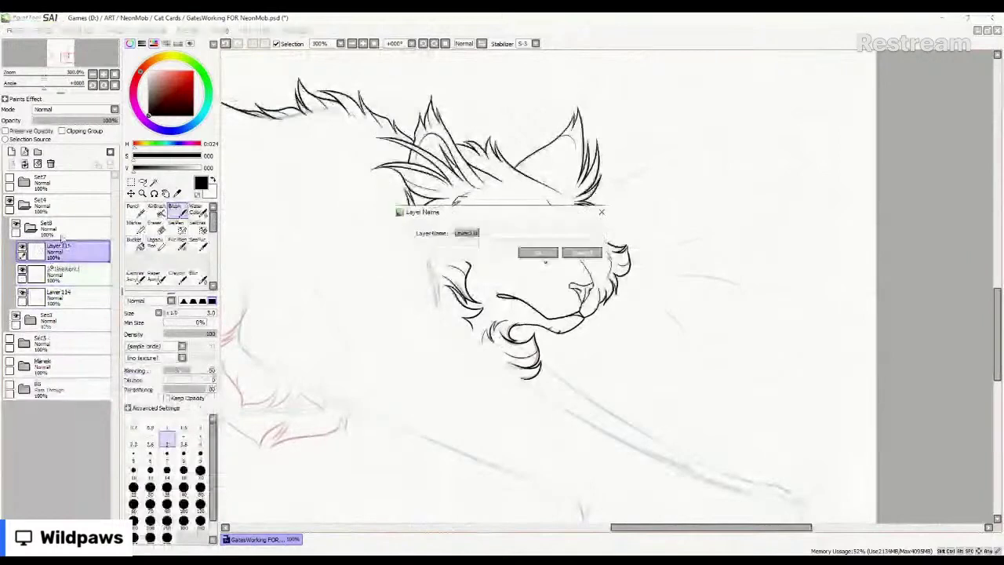
pyautogui.write('WG')
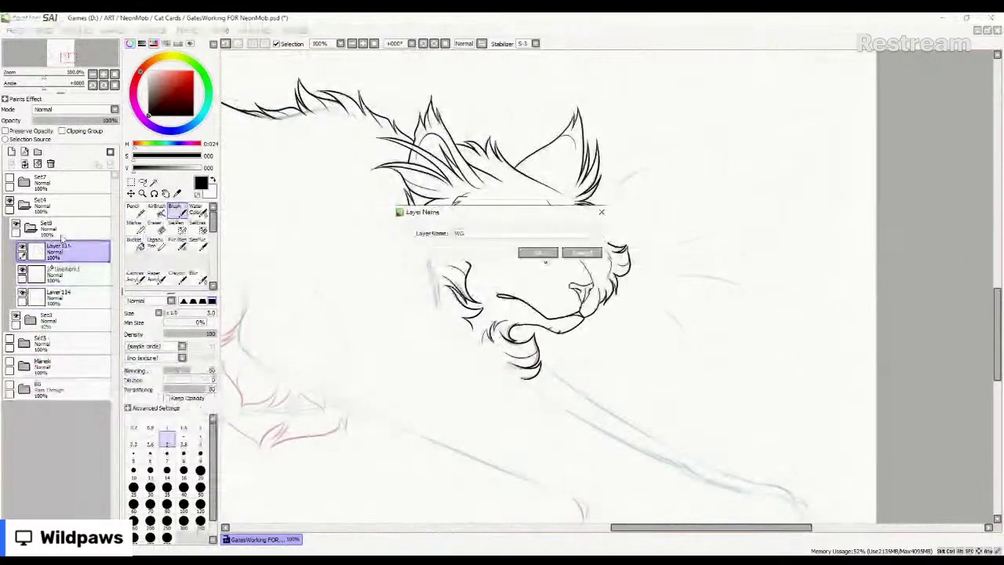
pyautogui.write('l')
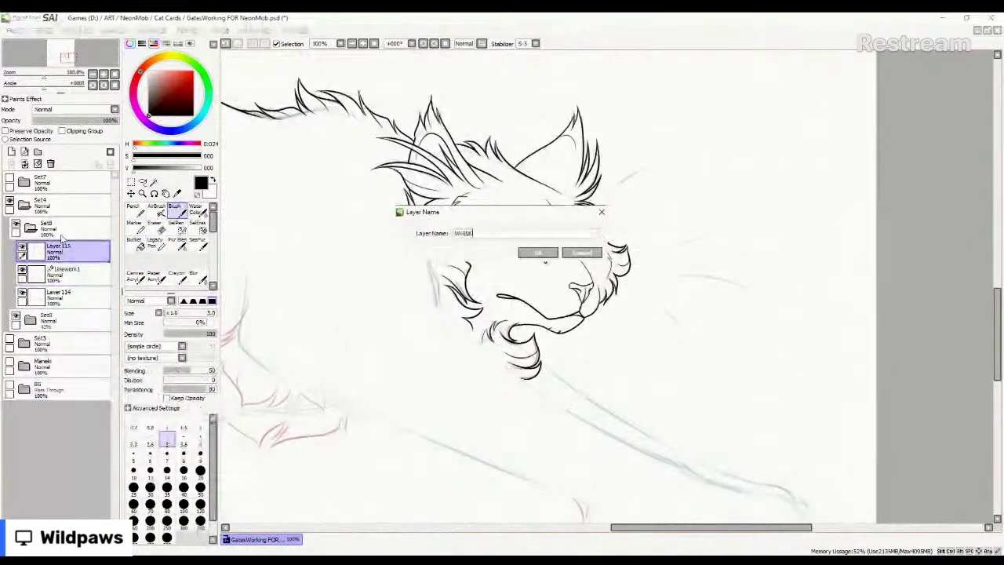
pyautogui.write('fside')
pyautogui.write('RS')
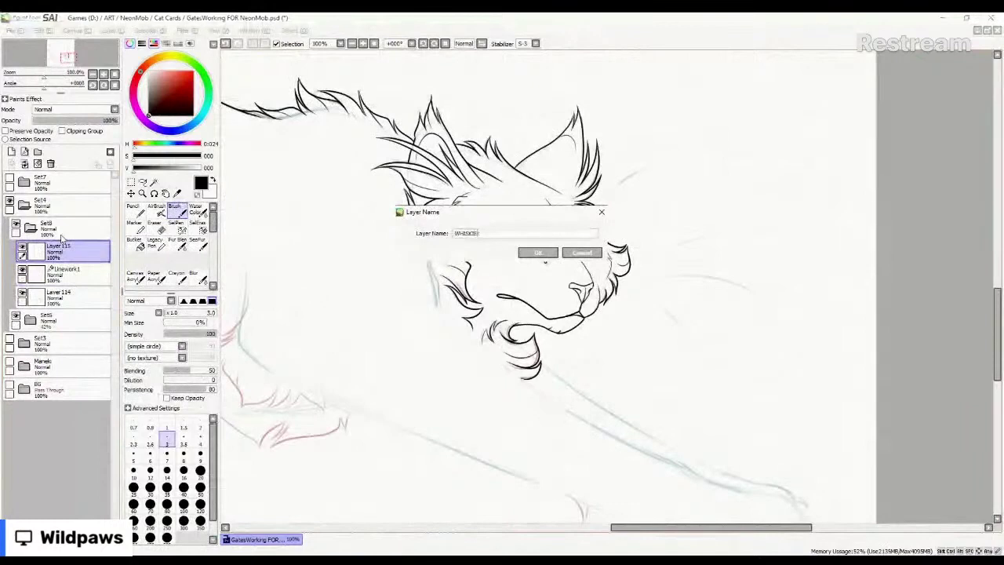
pyautogui.press('Return')
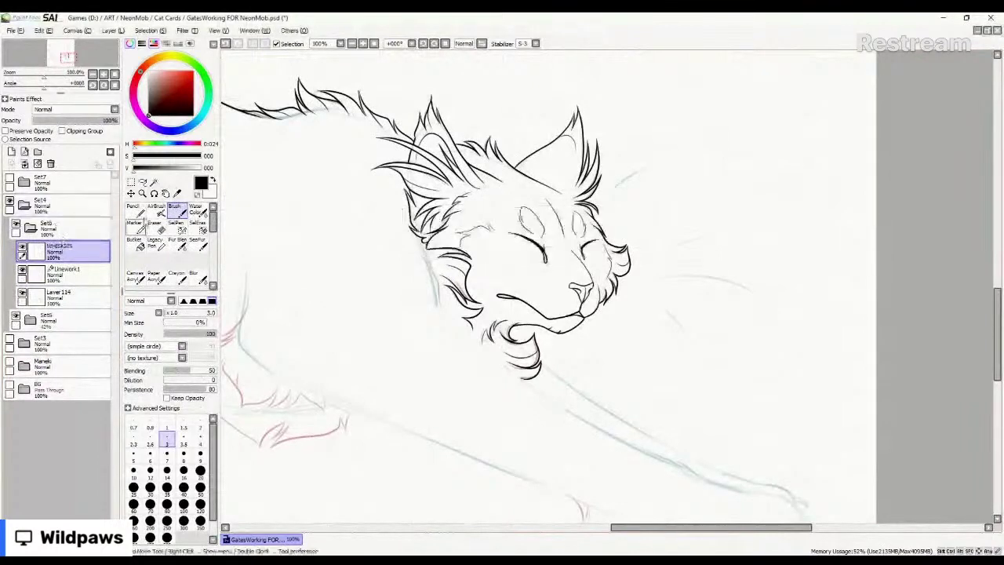
# Ink one short and one long curved brow whisker sweeping outward from beside the base of the far ear.
pyautogui.scroll(2, 640, 129)
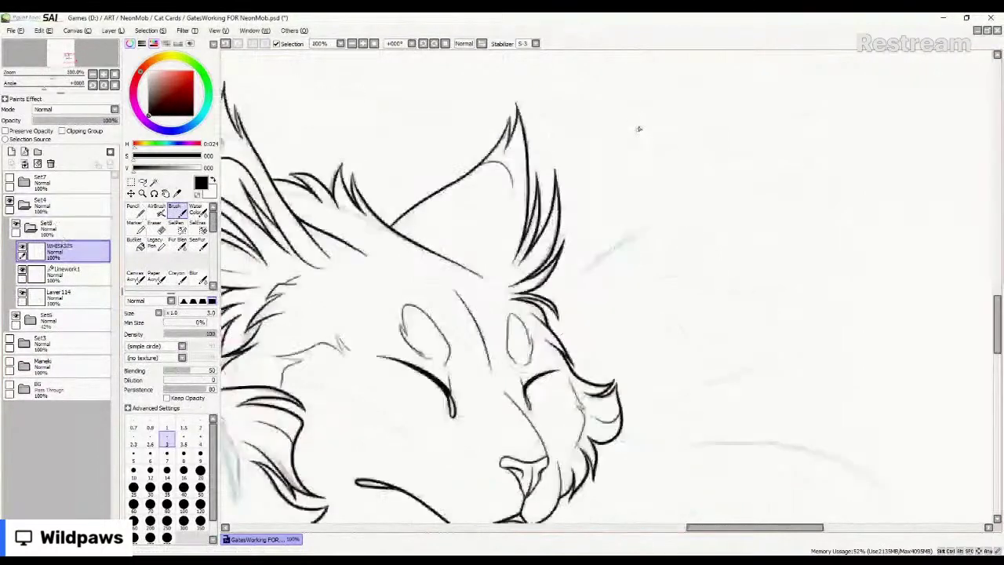
pyautogui.scroll(-2, 612, 257)
pyautogui.scroll(2, 612, 257)
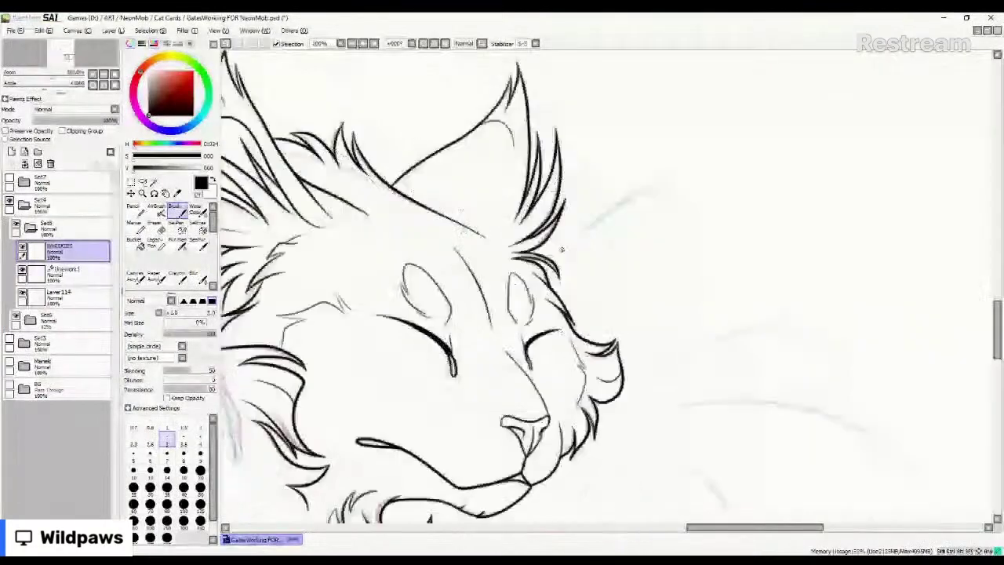
pyautogui.moveTo(562, 244); pyautogui.dragTo(613, 175)
pyautogui.moveTo(568, 253); pyautogui.dragTo(737, 176)
pyautogui.moveTo(701, 482); pyautogui.dragTo(565, 304)
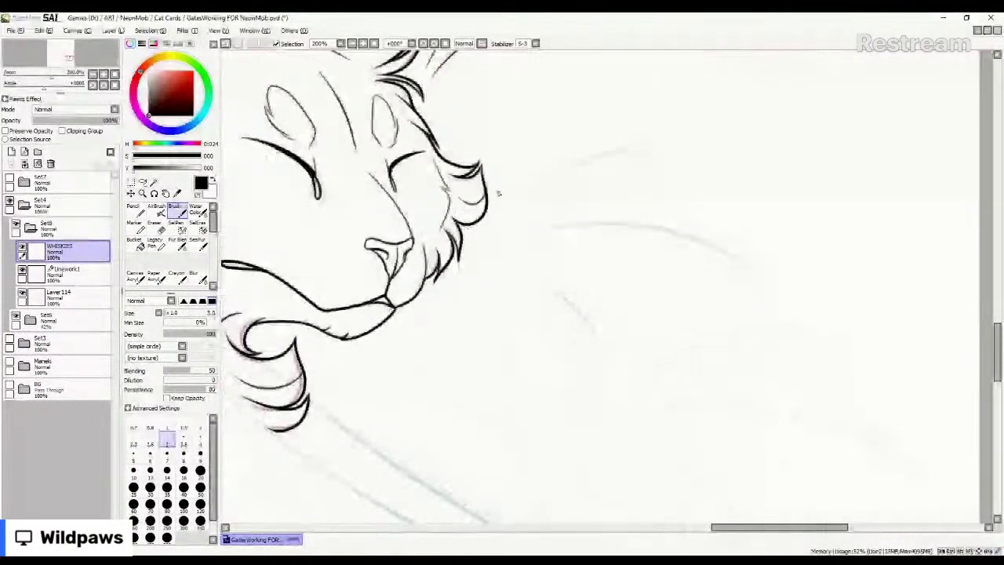
pyautogui.moveTo(497, 193); pyautogui.dragTo(536, 154)
pyautogui.moveTo(491, 213); pyautogui.dragTo(766, 185)
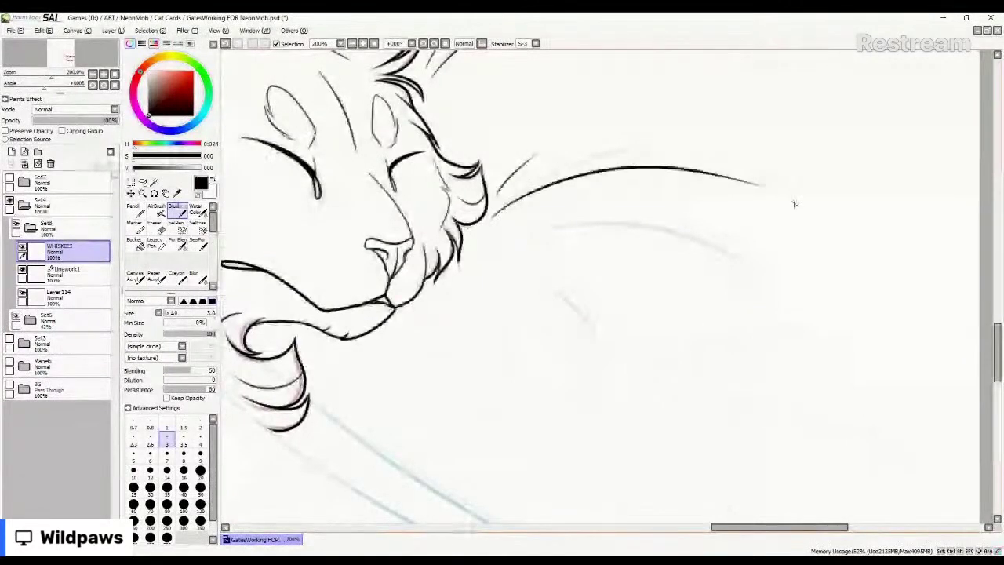
pyautogui.moveTo(485, 237); pyautogui.dragTo(742, 314)
pyautogui.moveTo(496, 257)
pyautogui.mouseDown()
pyautogui.moveTo(561, 296)
pyautogui.moveTo(513, 309)
pyautogui.mouseUp()
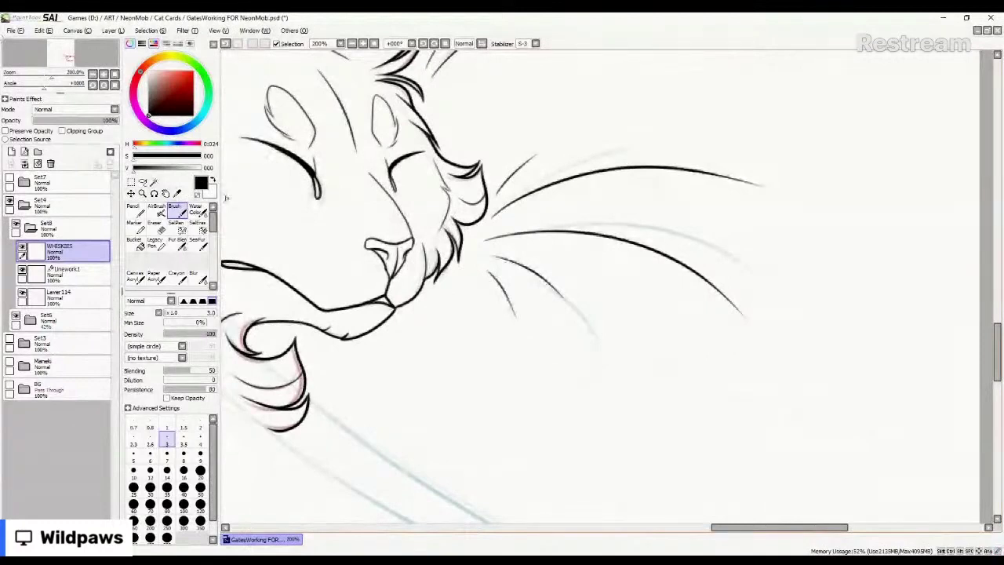
pyautogui.hotkey('ctrl', 'z')
pyautogui.hotkey('ctrl', 'z')
pyautogui.hotkey('ctrl', 'z')
pyautogui.hotkey('ctrl', 'z')
pyautogui.hotkey('ctrl', 'z')
pyautogui.hotkey('ctrl', 'z')
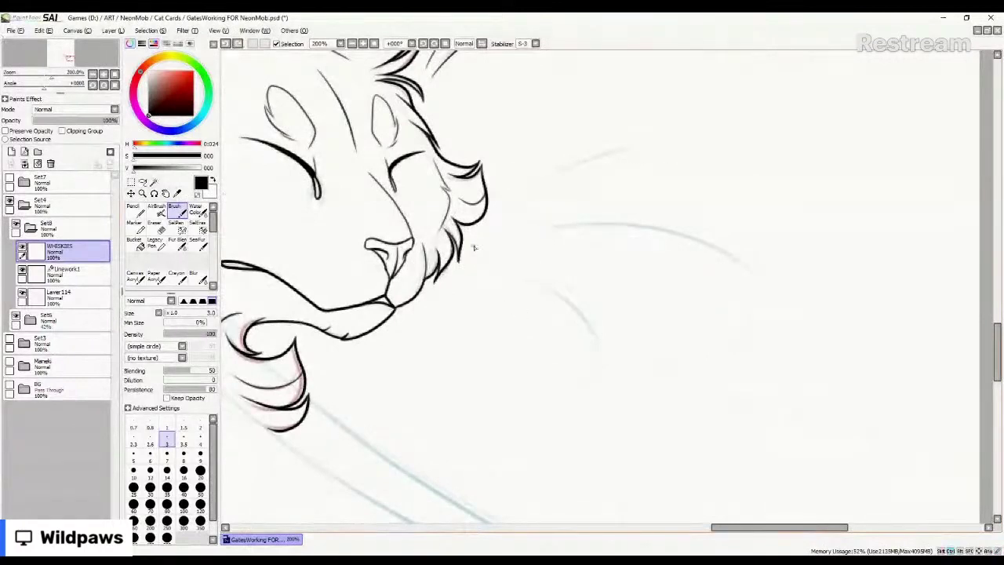
# Ink three long curved whiskers fanning out close to the far cheek tufts and two short ones below the muzzle.
pyautogui.moveTo(469, 238); pyautogui.dragTo(565, 226)
pyautogui.moveTo(470, 257); pyautogui.dragTo(738, 396)
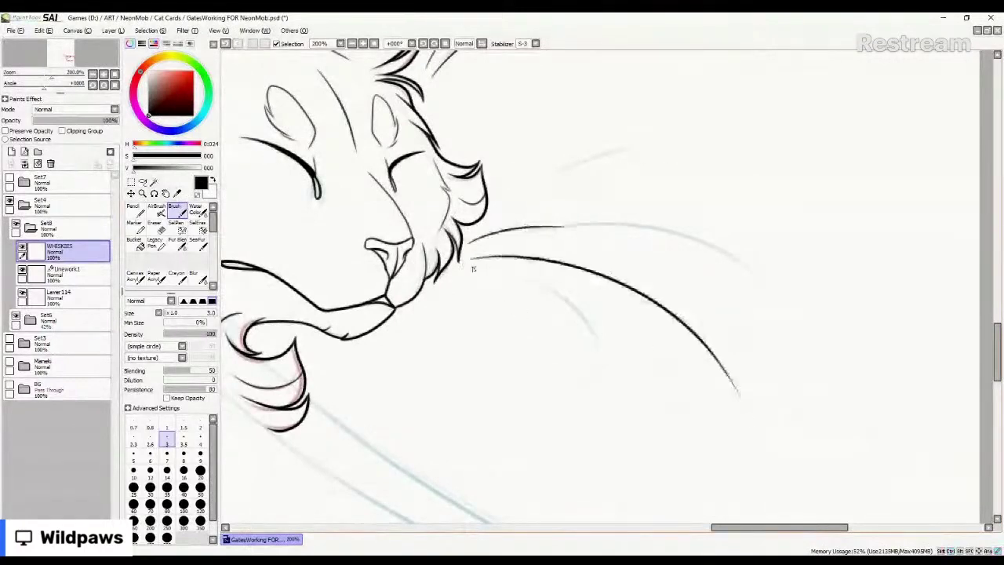
pyautogui.moveTo(468, 272); pyautogui.dragTo(583, 387)
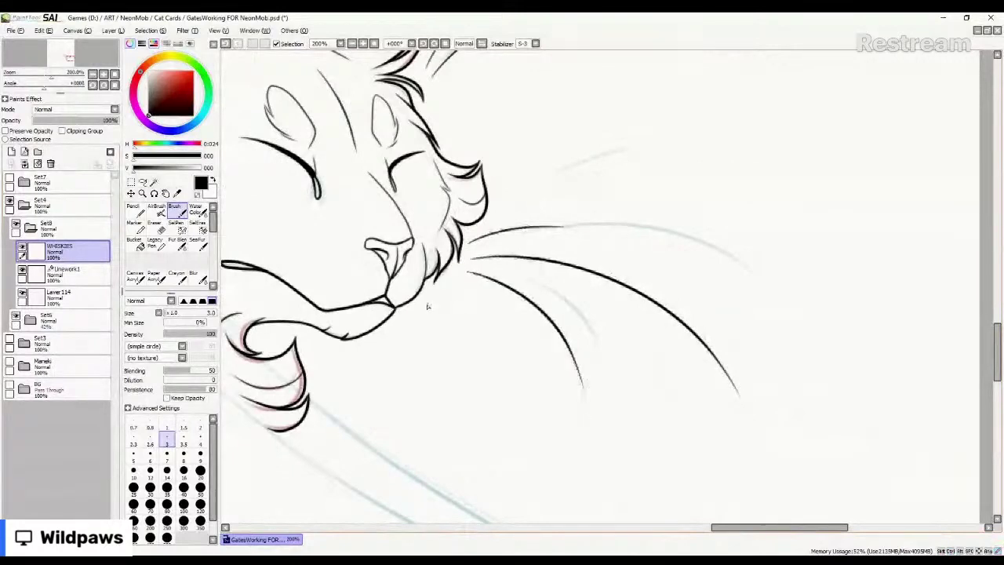
pyautogui.moveTo(428, 303); pyautogui.dragTo(450, 331)
pyautogui.moveTo(444, 300); pyautogui.dragTo(462, 370)
pyautogui.moveTo(458, 302); pyautogui.dragTo(486, 333)
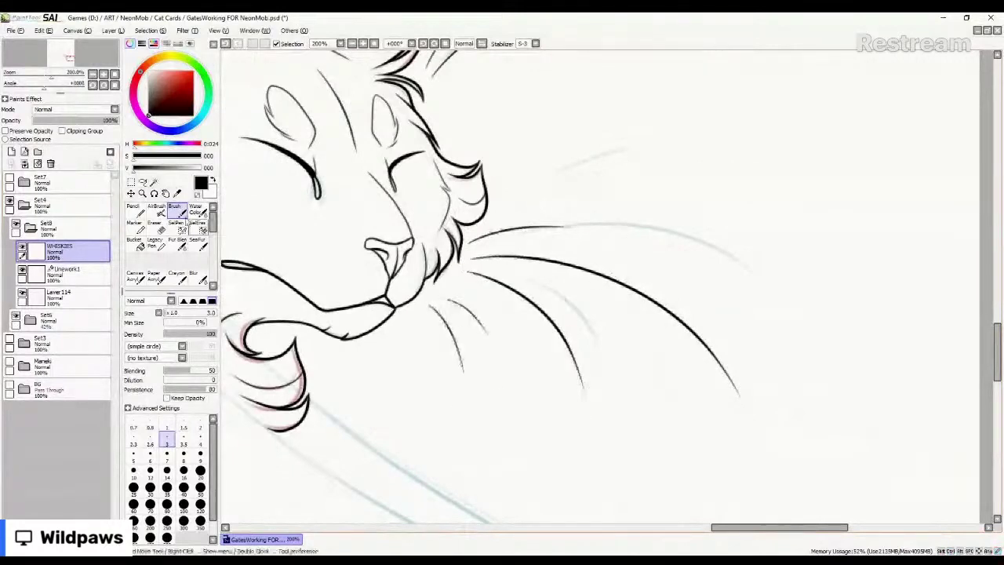
# Select Layer 114 and toggle its visibility and the sketch folder's off and on to check the whole cat's line art.
pyautogui.scroll(-3, 537, 312)
pyautogui.scroll(-3, 535, 314)
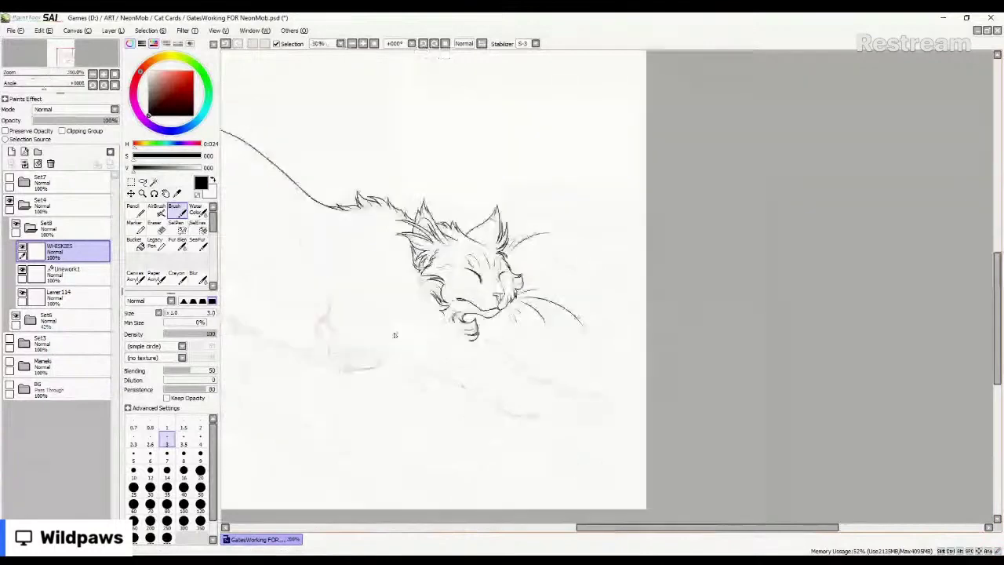
pyautogui.scroll(3, 335, 277)
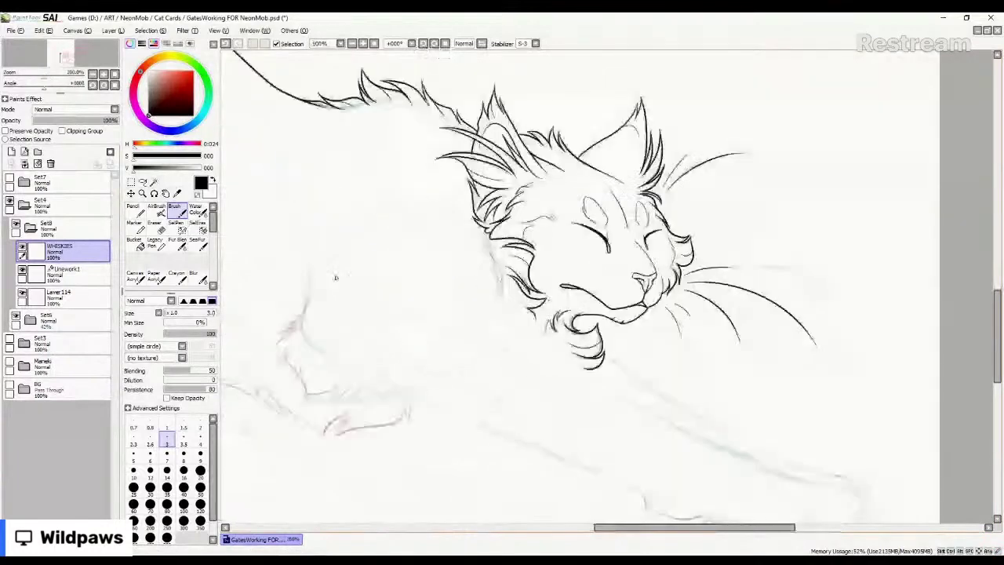
pyautogui.click(72, 301)
pyautogui.click(22, 293)
pyautogui.click(22, 293)
pyautogui.scroll(-3, 492, 287)
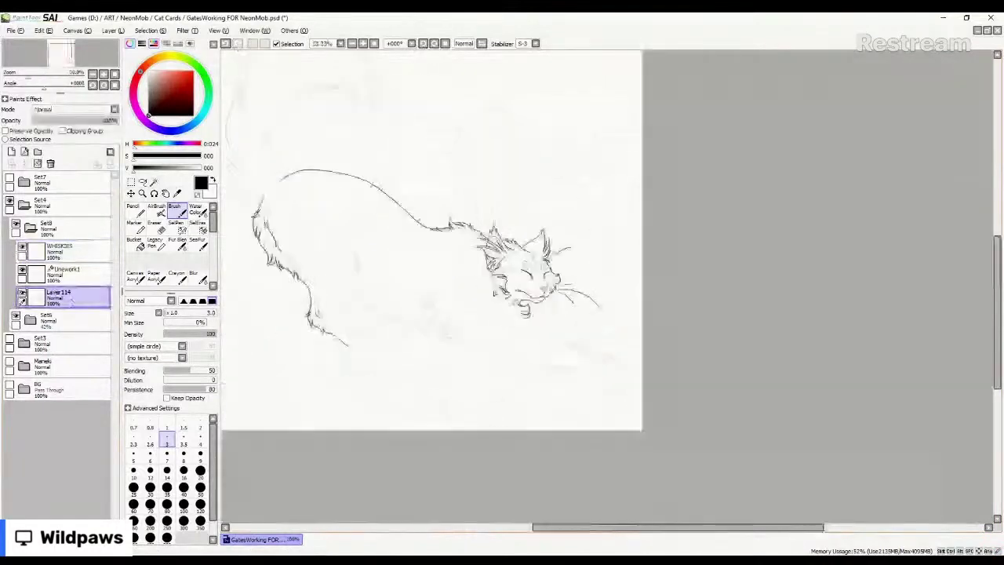
pyautogui.moveTo(223, 384); pyautogui.dragTo(264, 405)
pyautogui.click(16, 317)
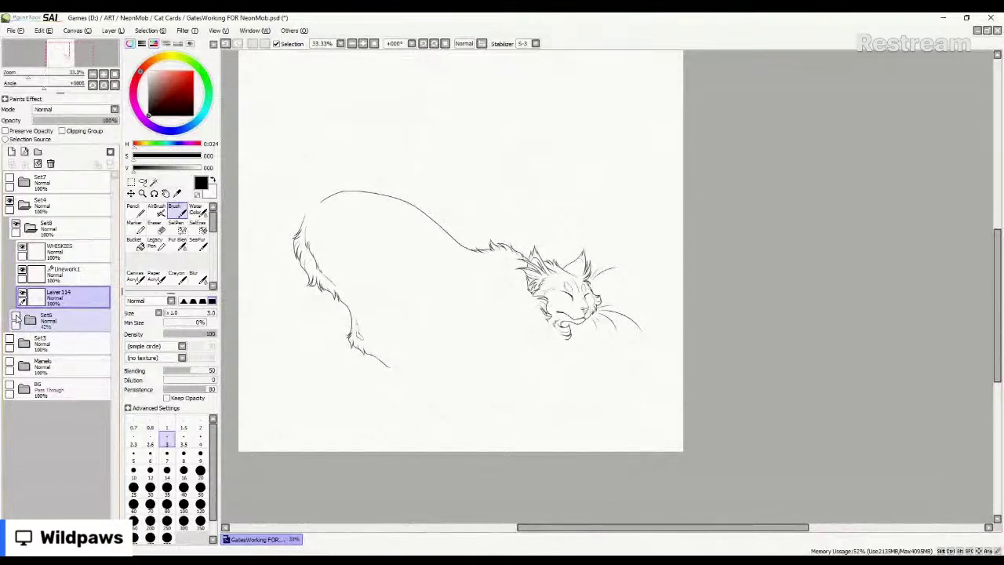
pyautogui.click(16, 316)
# Ink the curve running down the back of the front leg to the elbow, ending in overlapping pointed fur tufts.
pyautogui.scroll(1, 581, 385)
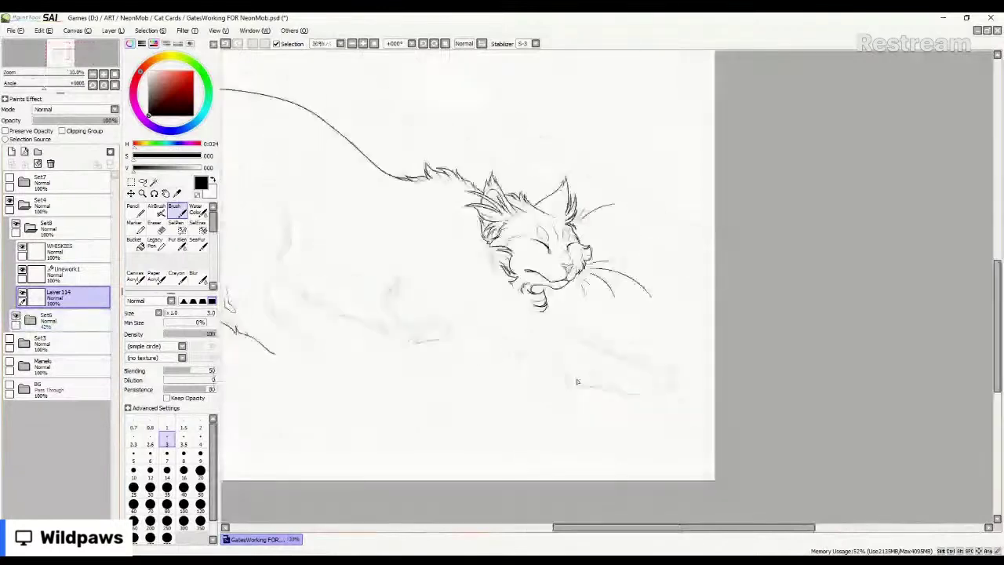
pyautogui.scroll(3, 451, 253)
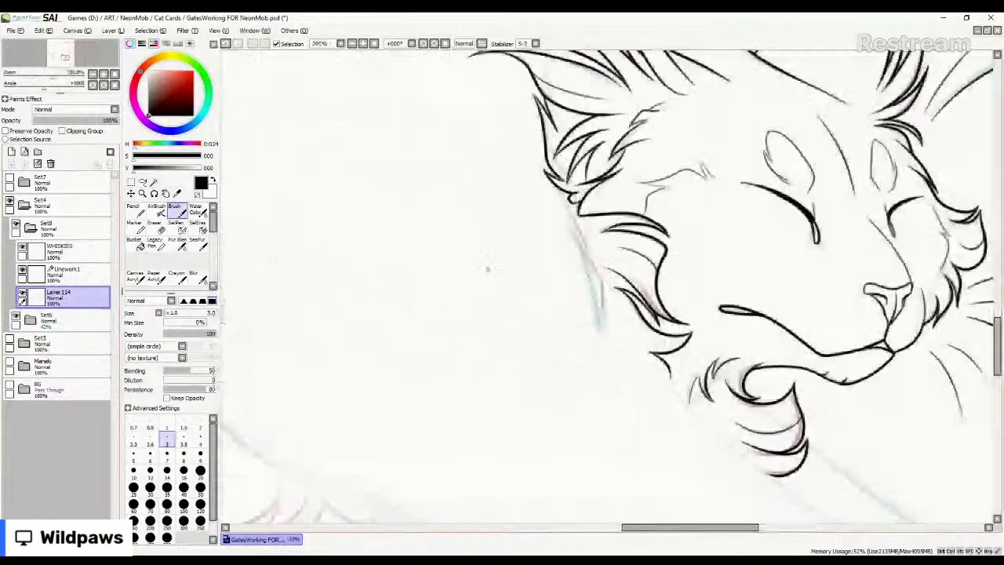
pyautogui.scroll(-4, 488, 269)
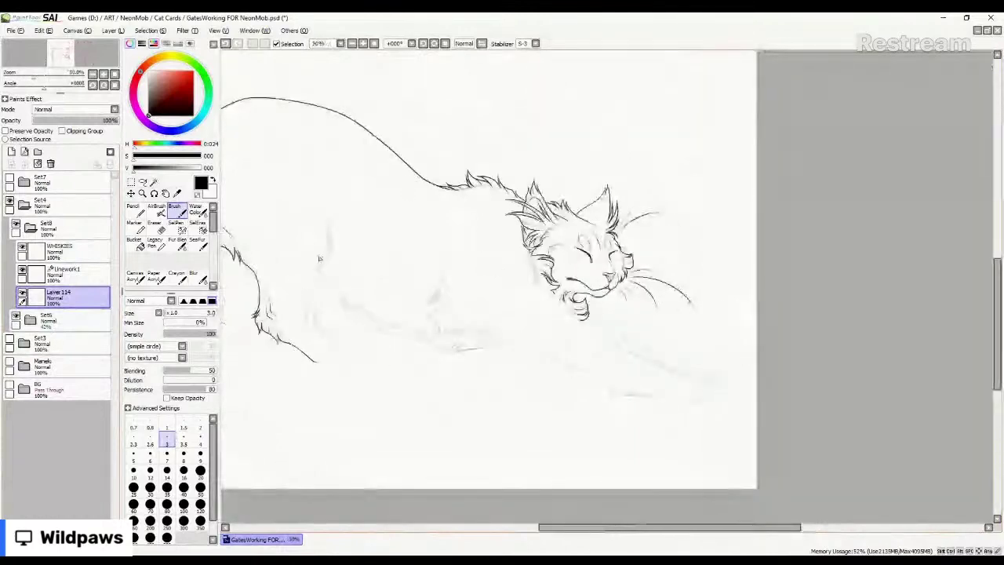
pyautogui.scroll(5, 452, 327)
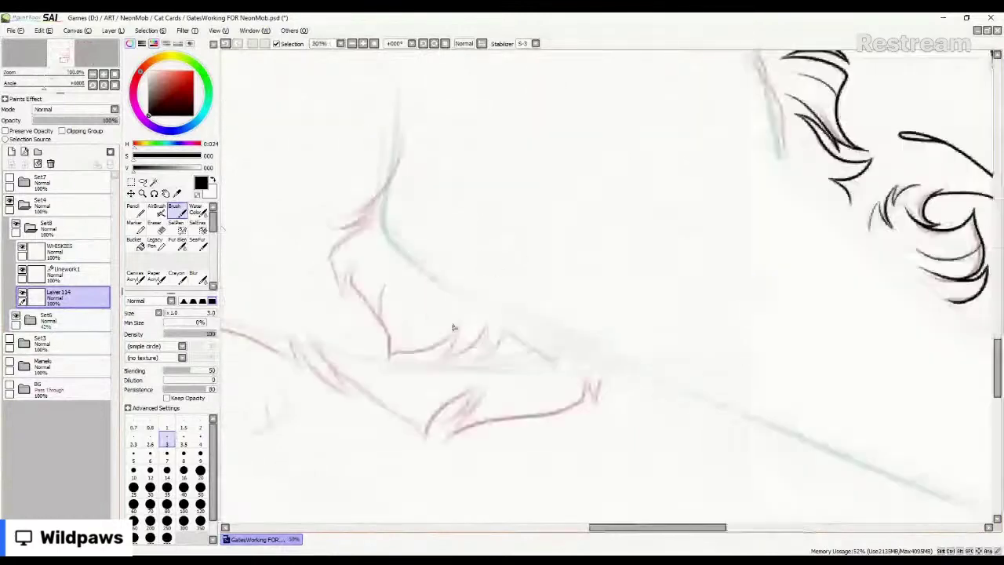
pyautogui.scroll(1, 453, 327)
pyautogui.moveTo(453, 327); pyautogui.dragTo(618, 497)
pyautogui.moveTo(531, 123)
pyautogui.mouseDown()
pyautogui.moveTo(528, 262)
pyautogui.moveTo(494, 308)
pyautogui.moveTo(436, 338)
pyautogui.moveTo(535, 295)
pyautogui.moveTo(414, 352)
pyautogui.moveTo(534, 322)
pyautogui.mouseUp()
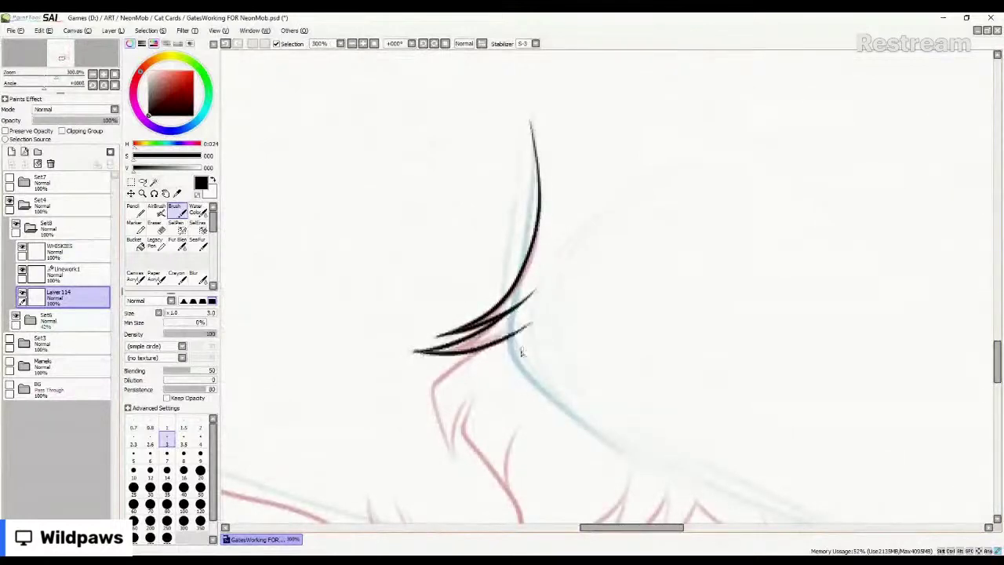
# Undo the lowest tuft stroke and ink the elbow's outline with a notched fur tuft down to its lower point.
pyautogui.scroll(-2, 473, 253)
pyautogui.scroll(3, 500, 319)
pyautogui.hotkey('ctrl', 'z')
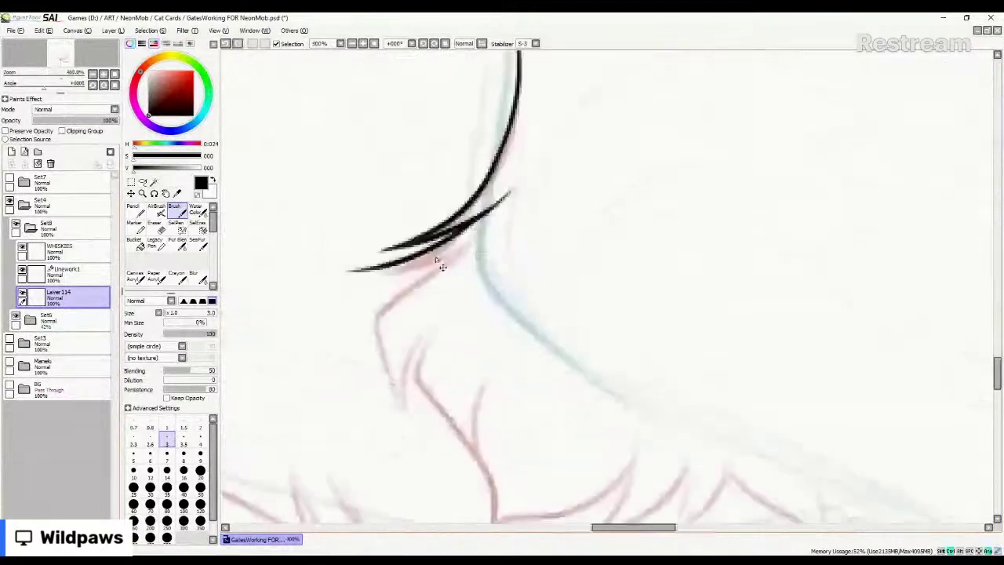
pyautogui.moveTo(347, 273)
pyautogui.mouseDown()
pyautogui.moveTo(418, 267)
pyautogui.moveTo(479, 235)
pyautogui.moveTo(370, 320)
pyautogui.moveTo(399, 403)
pyautogui.moveTo(416, 421)
pyautogui.moveTo(407, 369)
pyautogui.moveTo(498, 280)
pyautogui.moveTo(451, 310)
pyautogui.moveTo(421, 378)
pyautogui.moveTo(494, 518)
pyautogui.mouseUp()
pyautogui.scroll(-4, 619, 244)
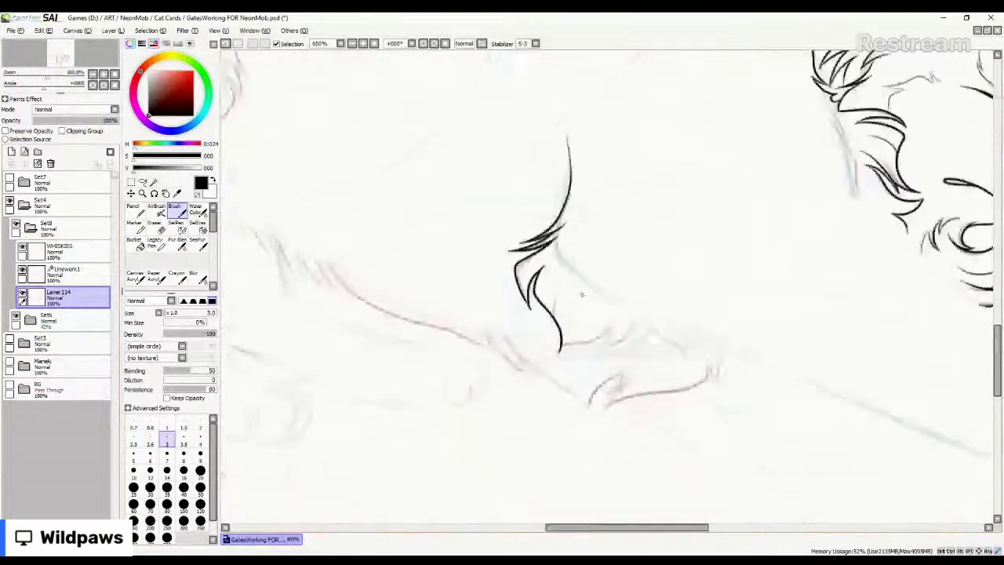
# Ink the row of jagged fur tufts along the underside of the elbow and add thin inner fur lines.
pyautogui.scroll(3, 582, 295)
pyautogui.moveTo(490, 397)
pyautogui.mouseDown()
pyautogui.moveTo(536, 366)
pyautogui.moveTo(611, 347)
pyautogui.moveTo(643, 258)
pyautogui.mouseUp()
pyautogui.moveTo(493, 331)
pyautogui.mouseDown()
pyautogui.moveTo(483, 249)
pyautogui.moveTo(524, 195)
pyautogui.mouseUp()
pyautogui.moveTo(644, 286)
pyautogui.mouseDown()
pyautogui.moveTo(583, 395)
pyautogui.moveTo(558, 402)
pyautogui.moveTo(647, 375)
pyautogui.moveTo(701, 284)
pyautogui.moveTo(657, 389)
pyautogui.moveTo(751, 348)
pyautogui.moveTo(815, 396)
pyautogui.moveTo(820, 431)
pyautogui.moveTo(829, 336)
pyautogui.mouseUp()
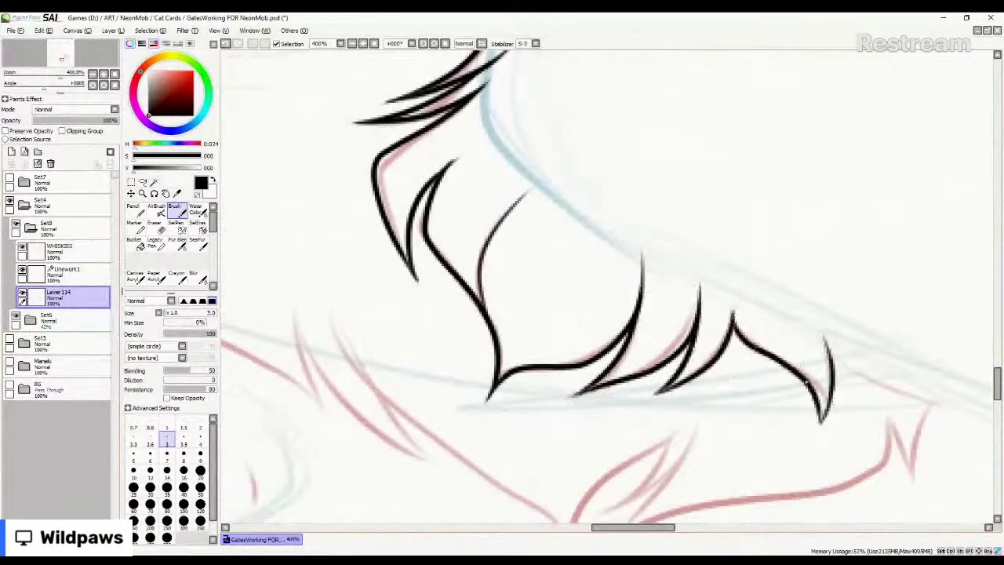
pyautogui.moveTo(798, 372); pyautogui.dragTo(781, 321)
# Ink the start of the front leg's underside line, running from the last elbow tuft toward the paw.
pyautogui.scroll(-2, 384, 201)
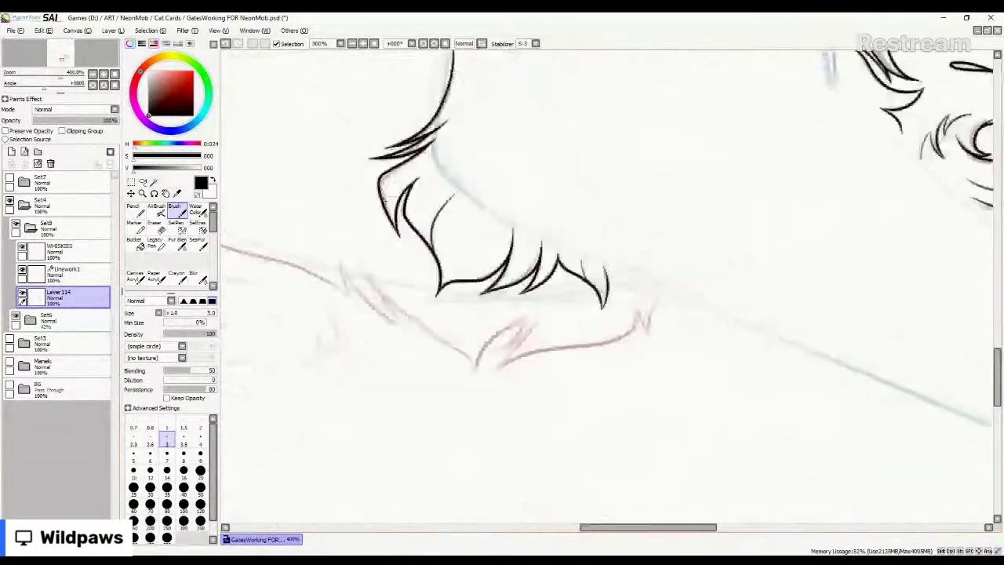
pyautogui.moveTo(662, 306); pyautogui.dragTo(524, 253)
pyautogui.scroll(2, 540, 225)
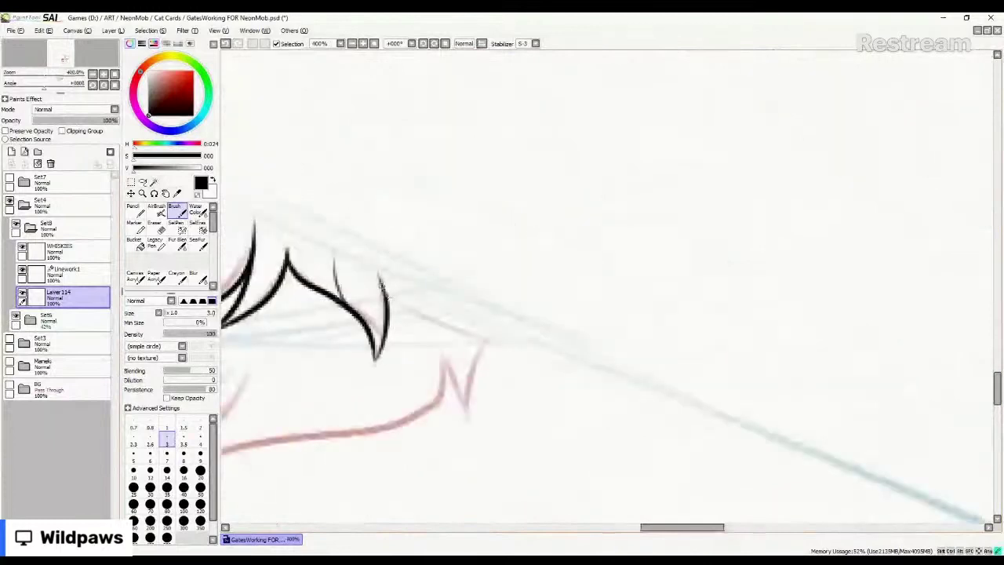
pyautogui.moveTo(384, 291); pyautogui.dragTo(639, 396)
pyautogui.moveTo(505, 335); pyautogui.dragTo(755, 433)
pyautogui.scroll(-1, 370, 172)
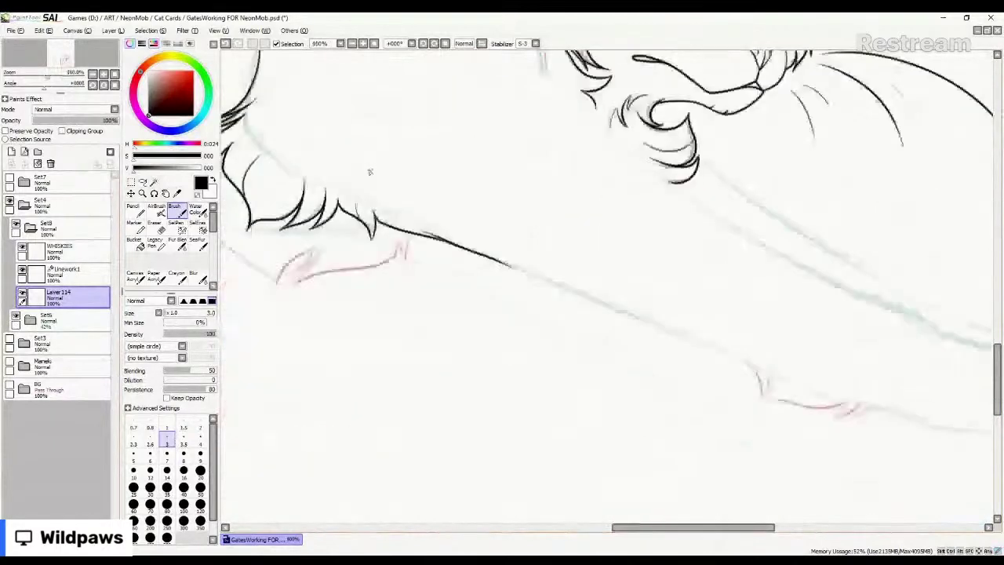
# Erase the tapered end of the front leg's underside line to shorten it.
pyautogui.scroll(4, 370, 172)
pyautogui.press('e')
pyautogui.moveTo(556, 324); pyautogui.dragTo(459, 279)
# On the Linework1 layer, extend the front leg's underside as one long straight line down to the wrist tuft.
pyautogui.click(70, 274)
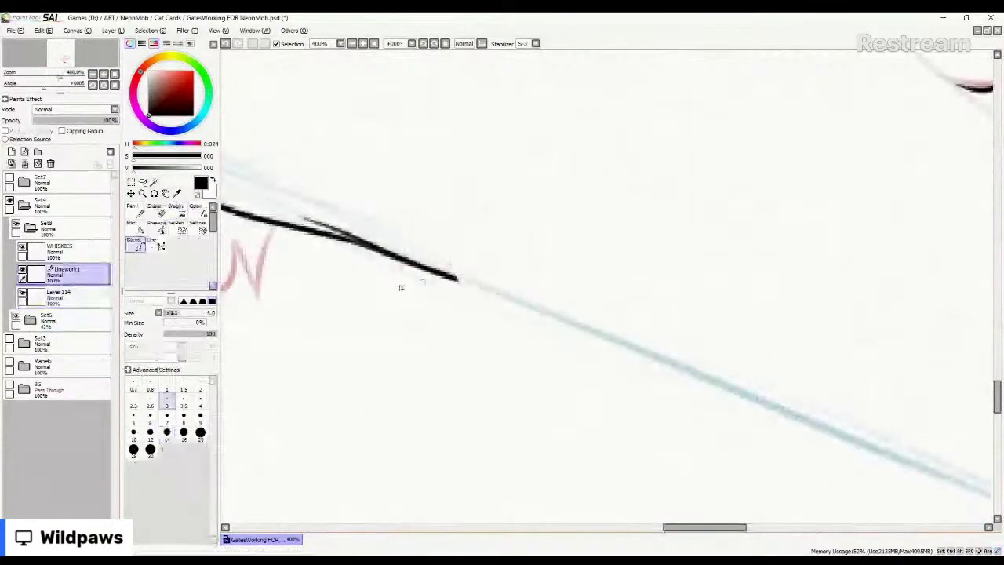
pyautogui.scroll(1, 451, 275)
pyautogui.scroll(-7, 447, 271)
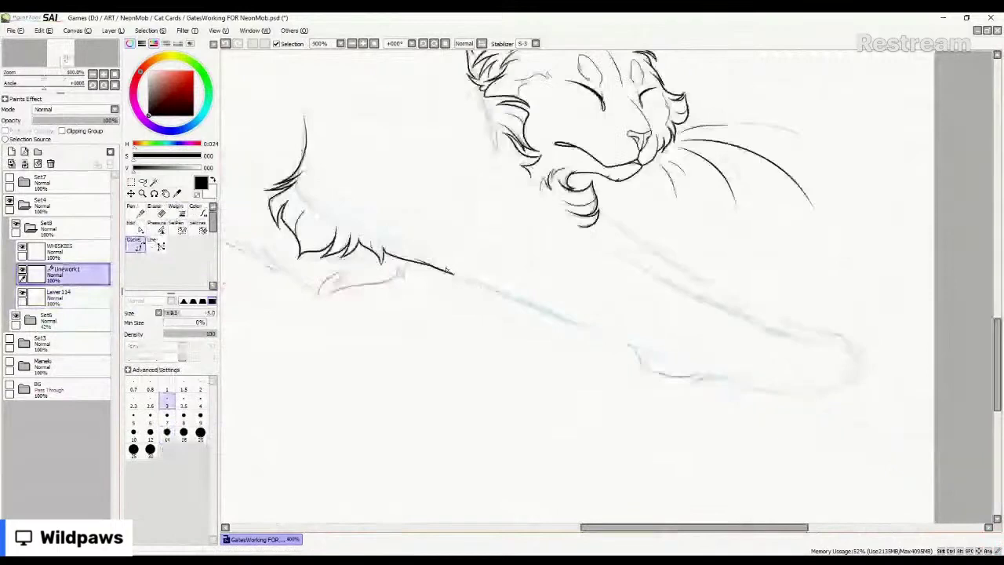
pyautogui.scroll(1, 456, 272)
pyautogui.scroll(1, 320, 244)
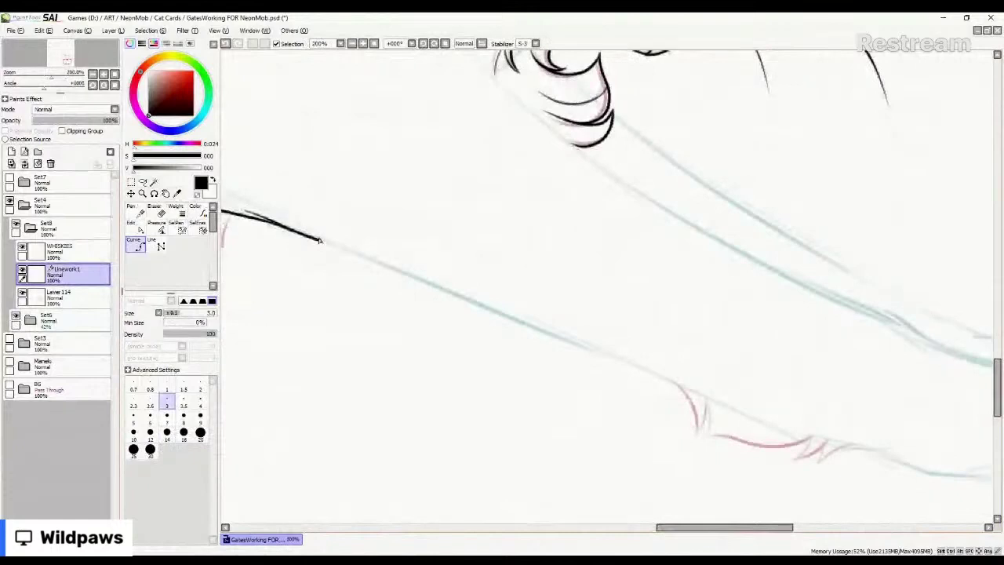
pyautogui.scroll(1, 320, 241)
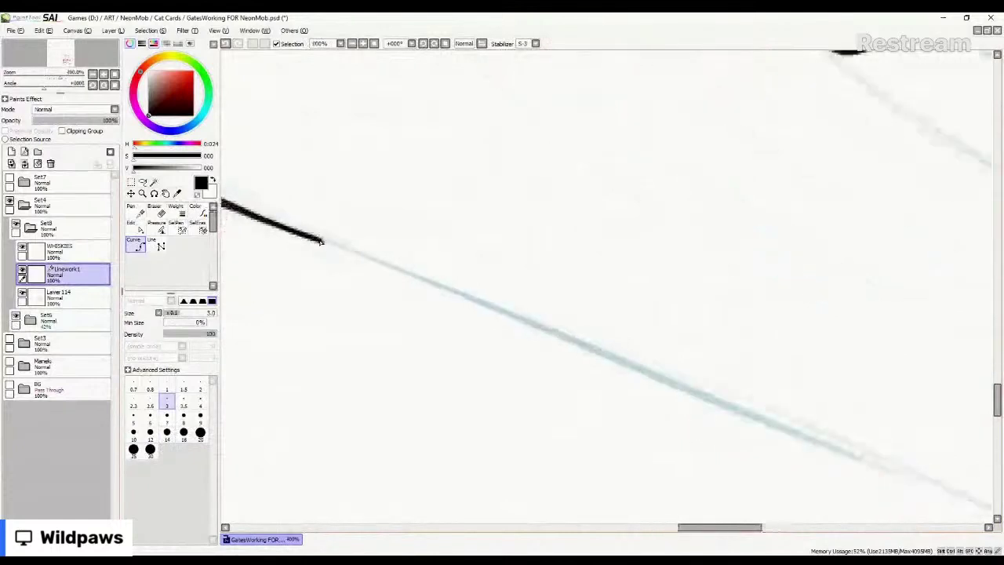
pyautogui.scroll(-3, 320, 241)
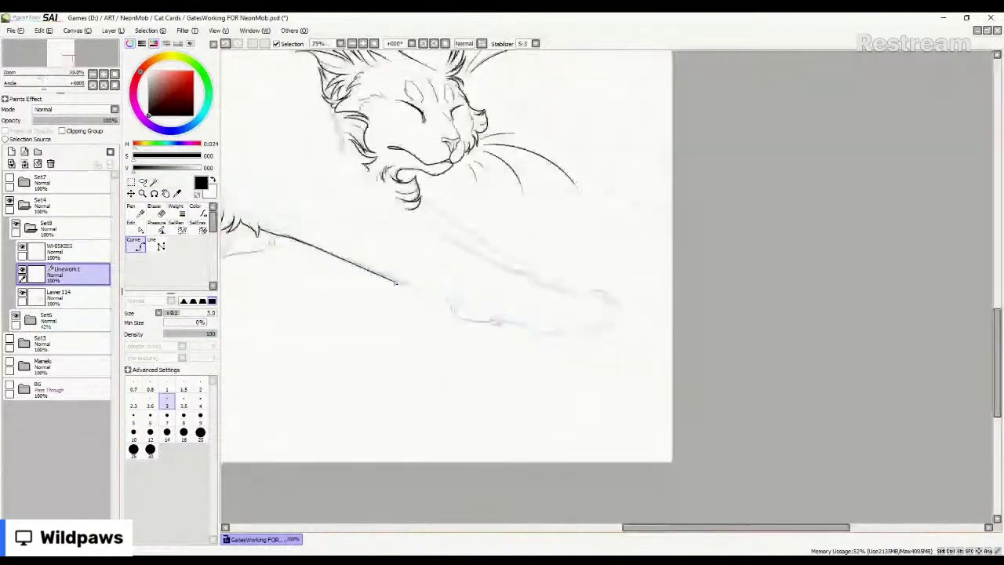
pyautogui.scroll(2, 396, 282)
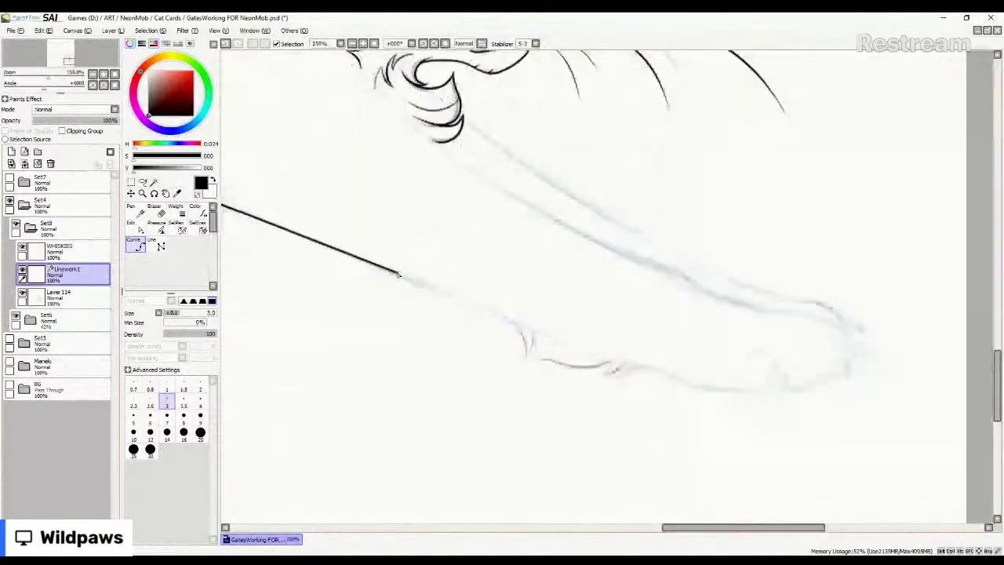
pyautogui.moveTo(390, 269)
pyautogui.mouseDown()
pyautogui.moveTo(476, 295)
pyautogui.moveTo(509, 320)
pyautogui.mouseUp()
pyautogui.doubleClick(510, 322)
pyautogui.scroll(-2, 396, 276)
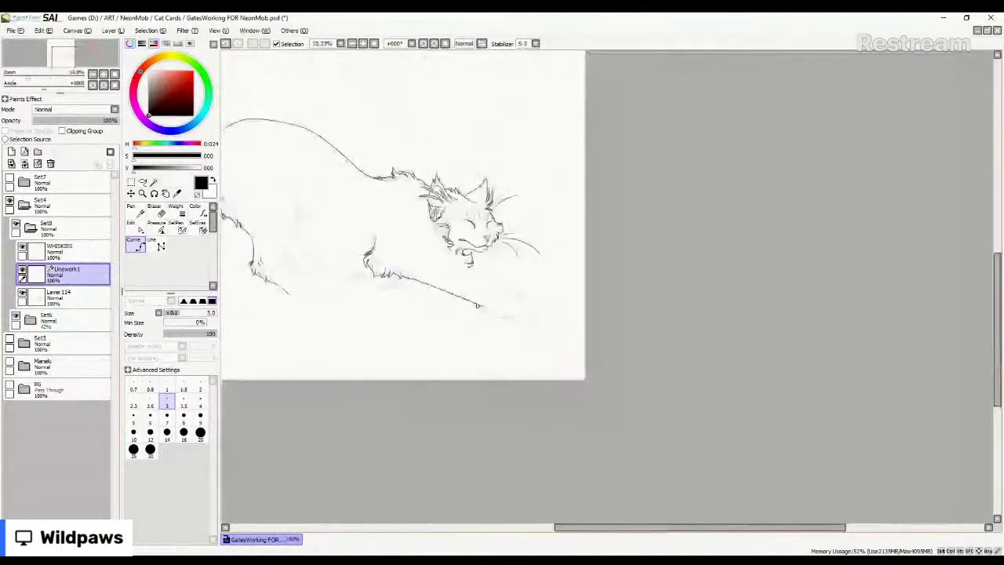
pyautogui.scroll(1, 383, 278)
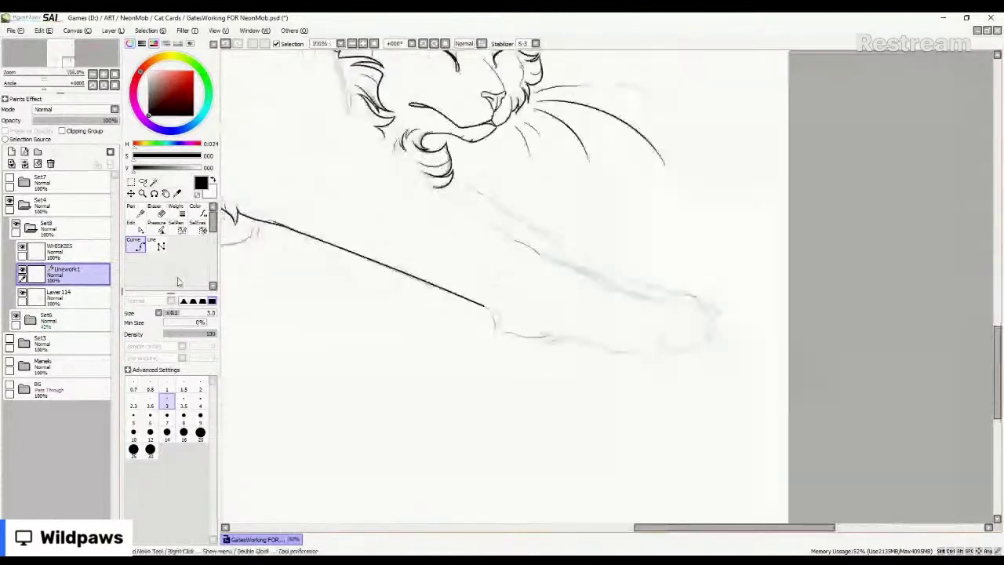
# On Layer 114, brush the pointed fur tuft at the wrist and the curved line from its tip toward the sketched tufts.
pyautogui.click(71, 295)
pyautogui.click(179, 210)
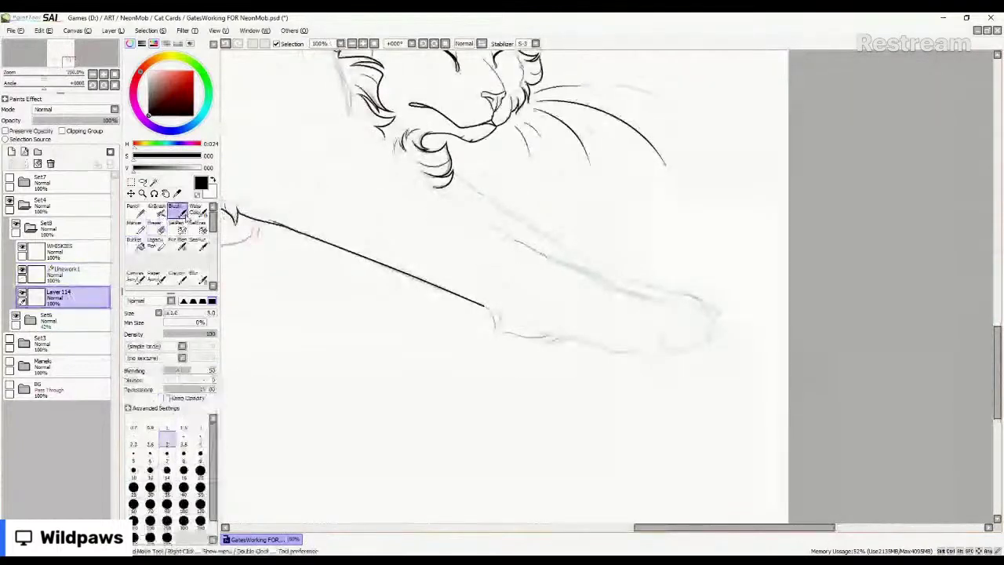
pyautogui.scroll(-1, 486, 314)
pyautogui.scroll(5, 485, 313)
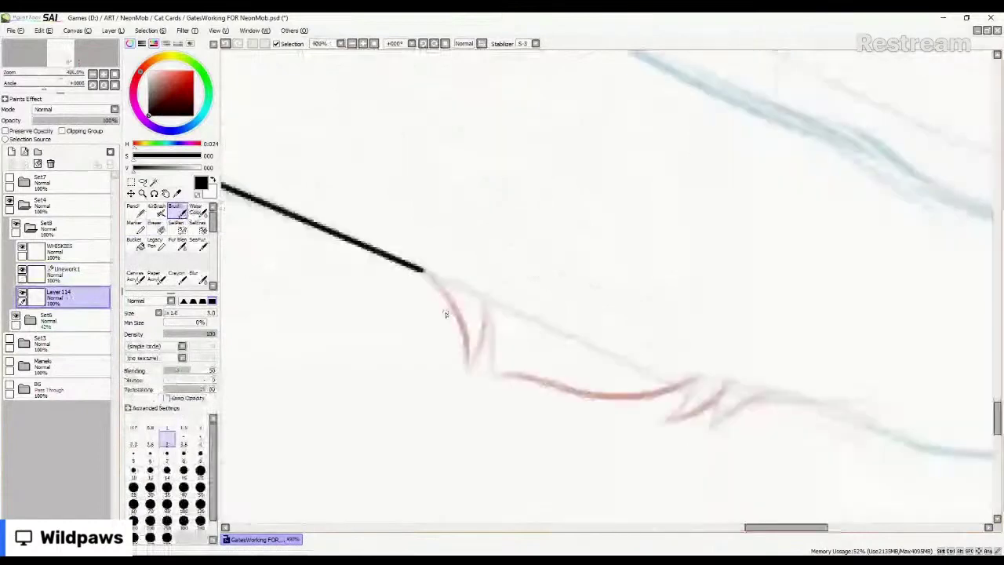
pyautogui.moveTo(403, 256)
pyautogui.mouseDown()
pyautogui.moveTo(463, 384)
pyautogui.moveTo(480, 345)
pyautogui.moveTo(476, 279)
pyautogui.moveTo(464, 396)
pyautogui.mouseUp()
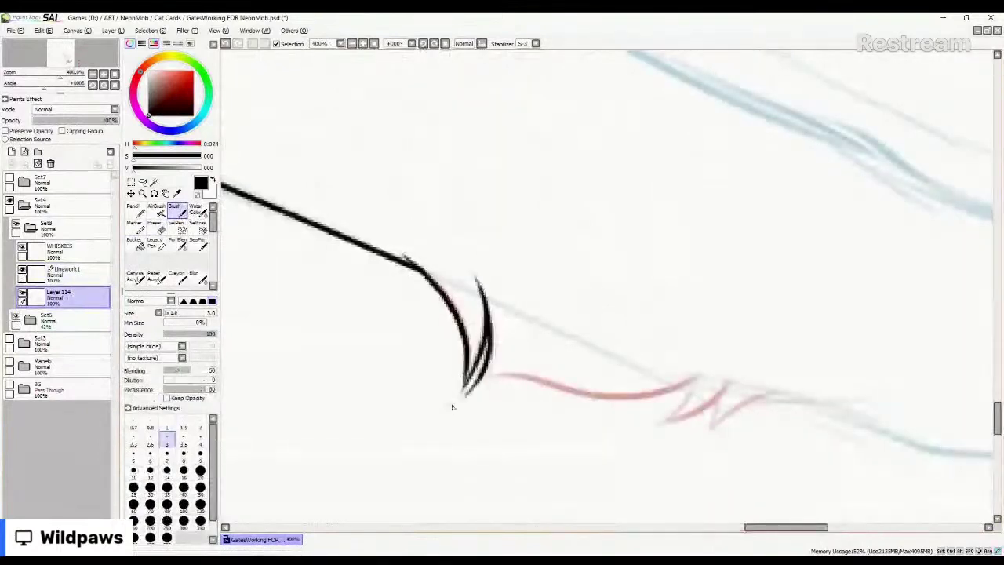
pyautogui.moveTo(485, 338)
pyautogui.mouseDown()
pyautogui.moveTo(466, 396)
pyautogui.moveTo(553, 382)
pyautogui.moveTo(610, 403)
pyautogui.moveTo(708, 365)
pyautogui.mouseUp()
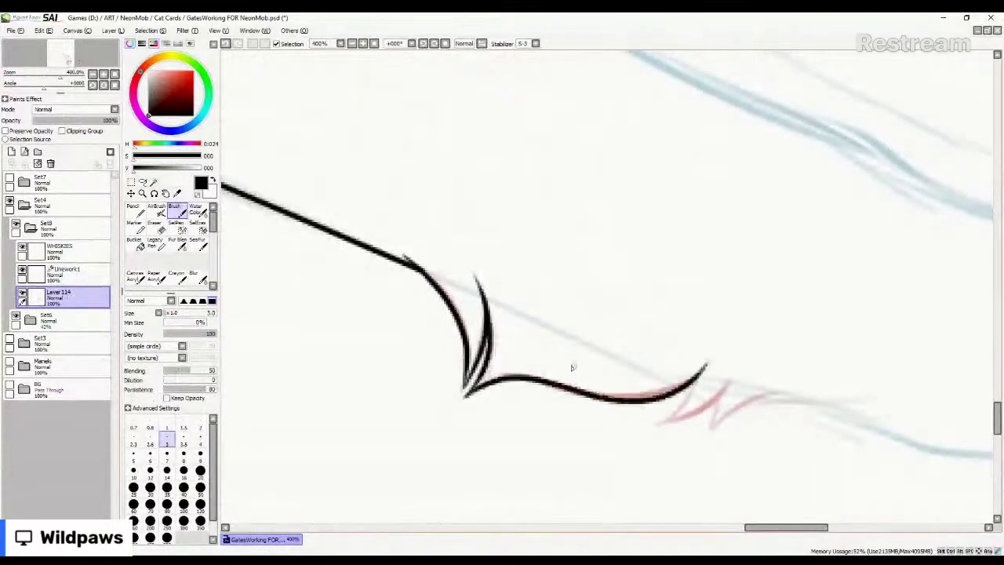
# Ink the jagged fur tufts behind the paw with a thin inner fur line, and start the paw's underside line.
pyautogui.moveTo(549, 383); pyautogui.dragTo(602, 353)
pyautogui.moveTo(708, 362); pyautogui.dragTo(651, 419)
pyautogui.moveTo(652, 421)
pyautogui.mouseDown()
pyautogui.moveTo(672, 423)
pyautogui.moveTo(739, 370)
pyautogui.mouseUp()
pyautogui.moveTo(711, 439)
pyautogui.mouseDown()
pyautogui.moveTo(751, 405)
pyautogui.moveTo(808, 396)
pyautogui.mouseUp()
pyautogui.moveTo(721, 423)
pyautogui.mouseDown()
pyautogui.moveTo(828, 413)
pyautogui.moveTo(954, 453)
pyautogui.mouseUp()
pyautogui.scroll(-6, 466, 291)
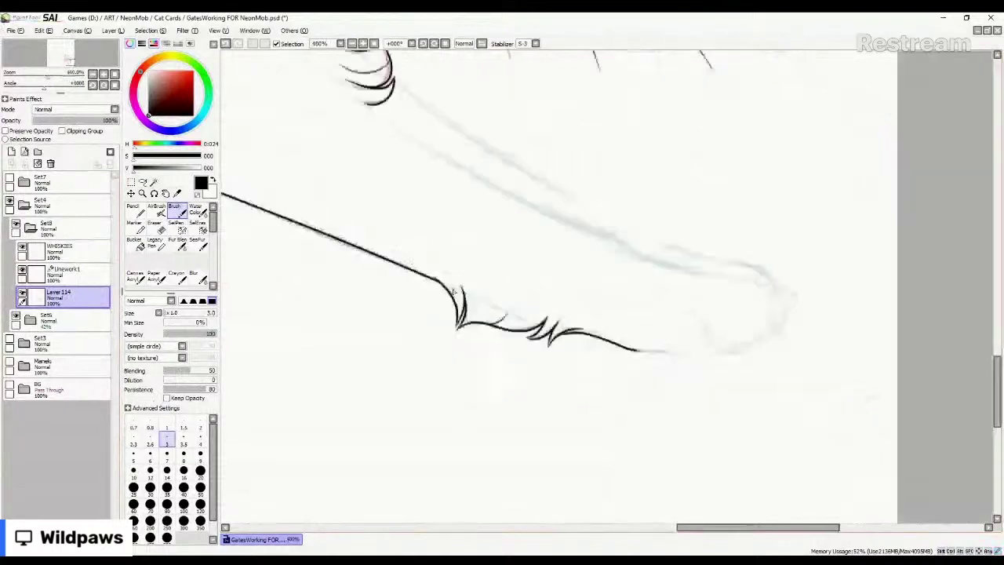
# Ink a short fur stroke over the joint where the leg's straight underside line meets the wrist tuft.
pyautogui.scroll(5, 463, 288)
pyautogui.scroll(2, 441, 320)
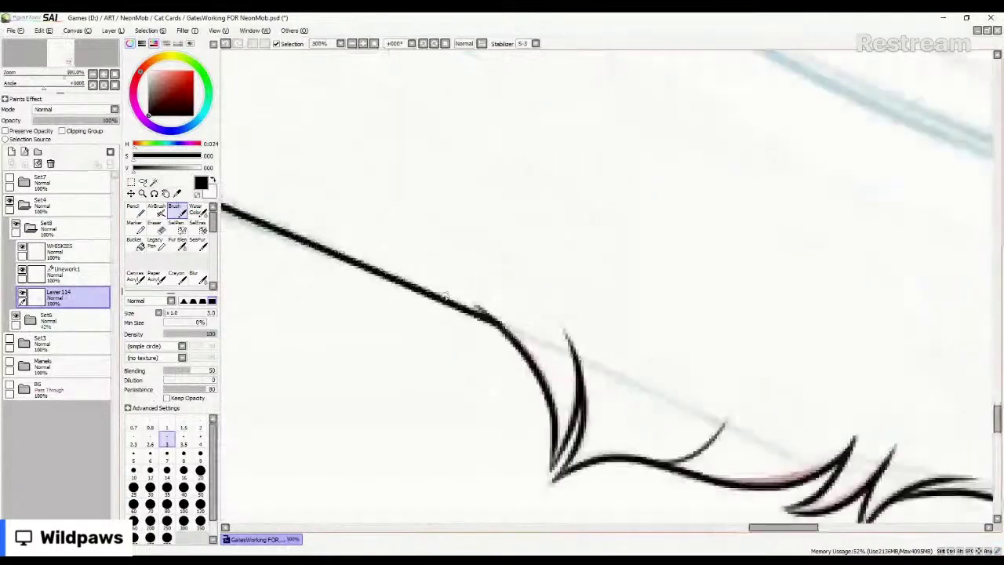
pyautogui.moveTo(421, 258); pyautogui.dragTo(493, 320)
pyautogui.scroll(-5, 538, 335)
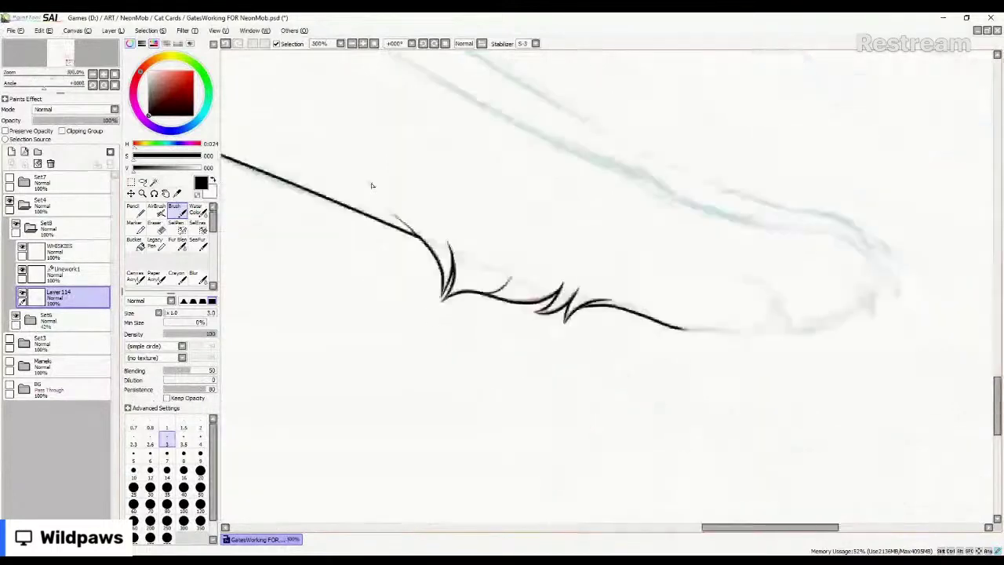
pyautogui.scroll(-2, 538, 335)
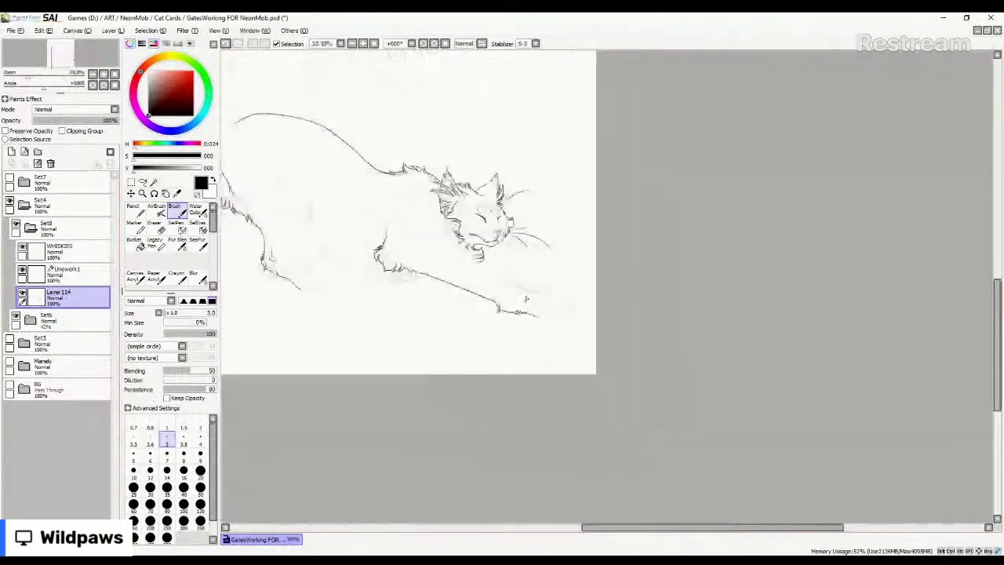
# Ink the rearmost claw of the front paw as a curved, pointed outline with a thin inner line.
pyautogui.scroll(6, 526, 299)
pyautogui.scroll(2, 683, 362)
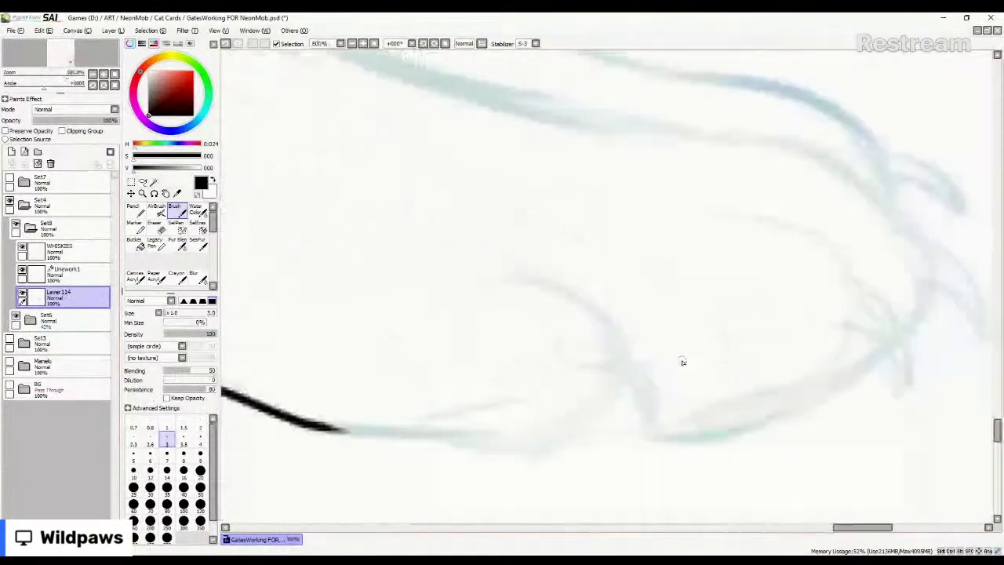
pyautogui.moveTo(563, 316)
pyautogui.mouseDown()
pyautogui.moveTo(573, 369)
pyautogui.moveTo(584, 332)
pyautogui.moveTo(646, 400)
pyautogui.moveTo(628, 449)
pyautogui.moveTo(608, 388)
pyautogui.moveTo(570, 363)
pyautogui.moveTo(629, 395)
pyautogui.mouseUp()
pyautogui.scroll(-1, 388, 268)
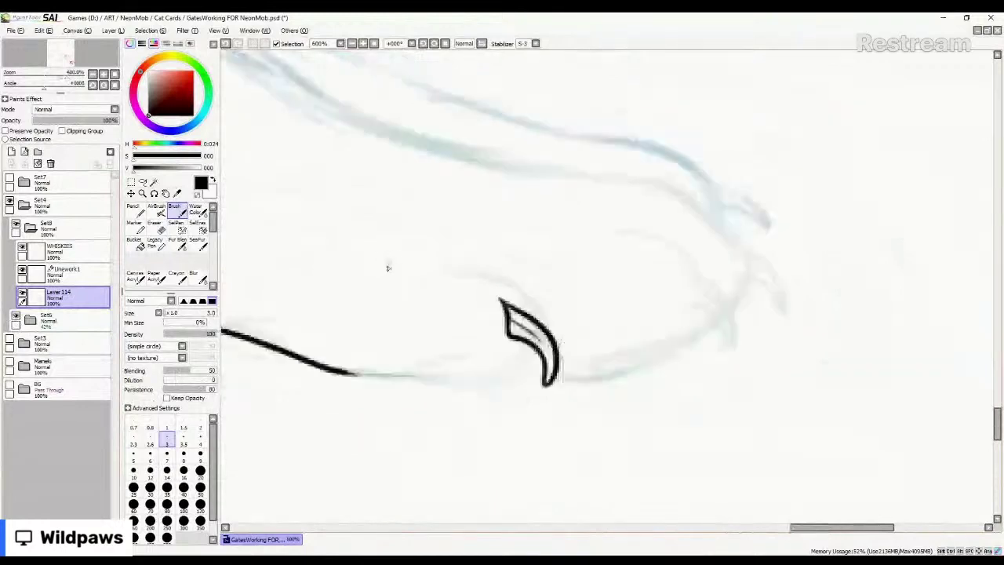
pyautogui.scroll(-2, 387, 268)
pyautogui.scroll(3, 388, 268)
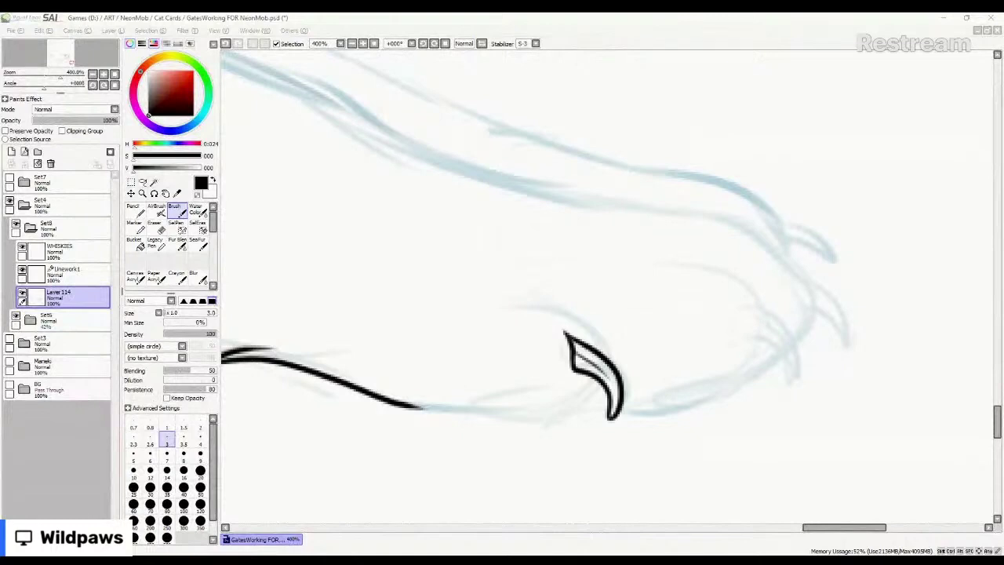
pyautogui.scroll(-2, 623, 352)
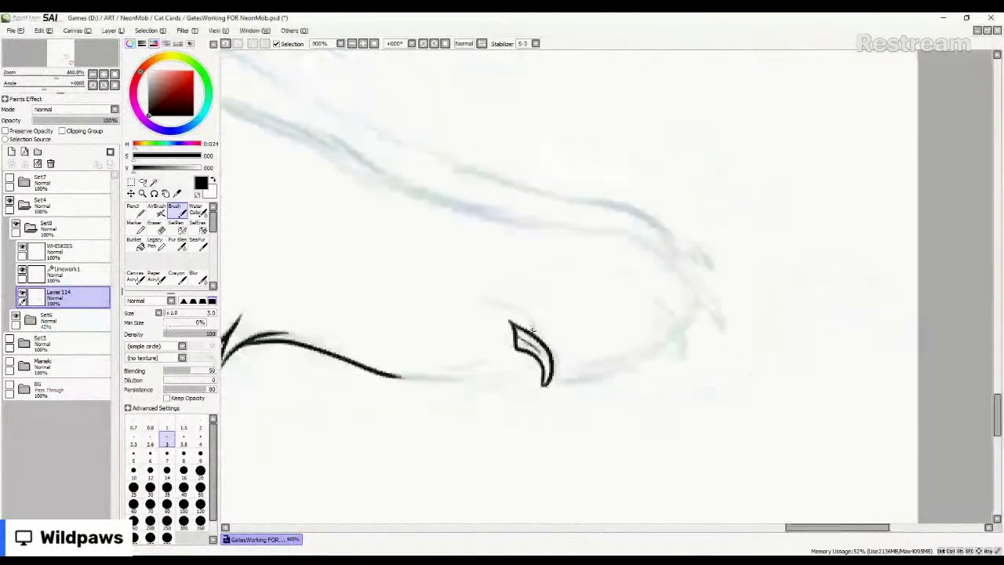
pyautogui.scroll(-4, 532, 330)
pyautogui.scroll(-3, 532, 330)
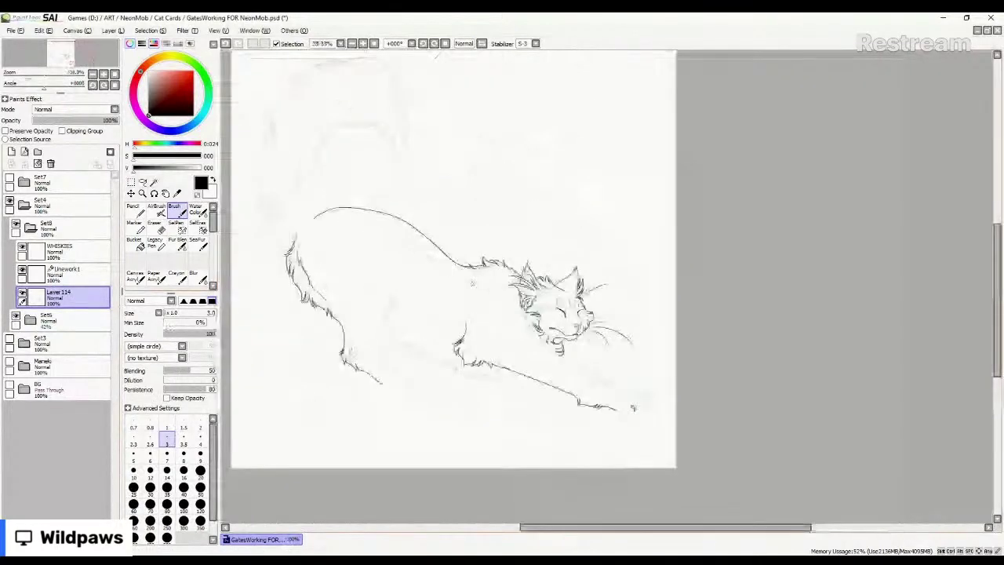
# Create new canvases from two copied clipboard images to view them, and close both canvases.
pyautogui.click(13, 30)
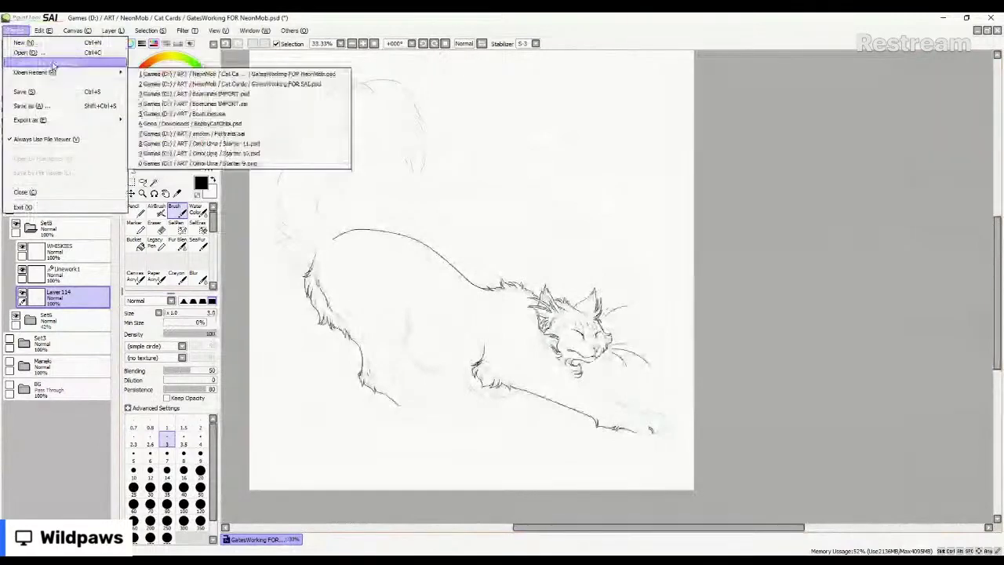
pyautogui.click(53, 62)
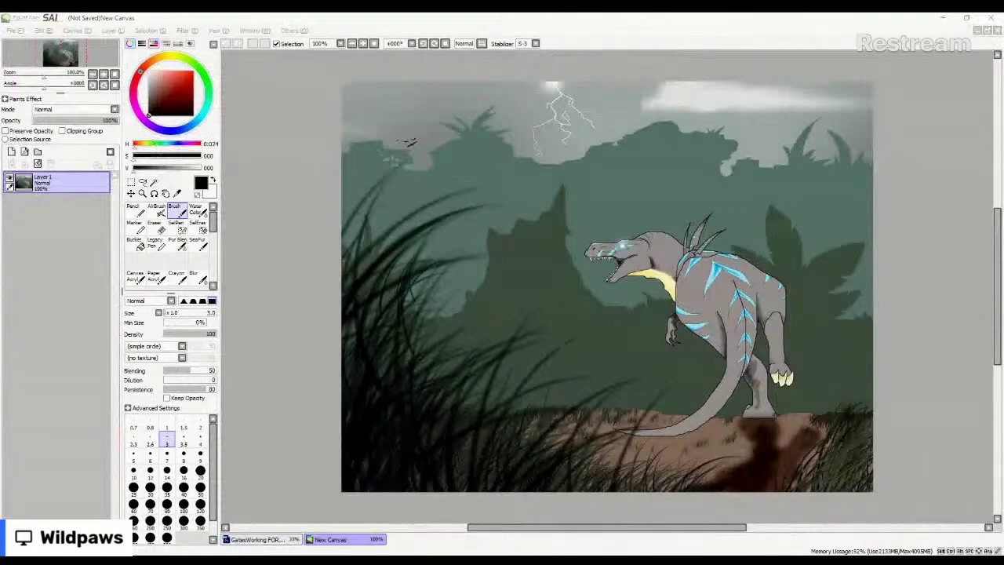
pyautogui.hotkey('alt', 'Tab')
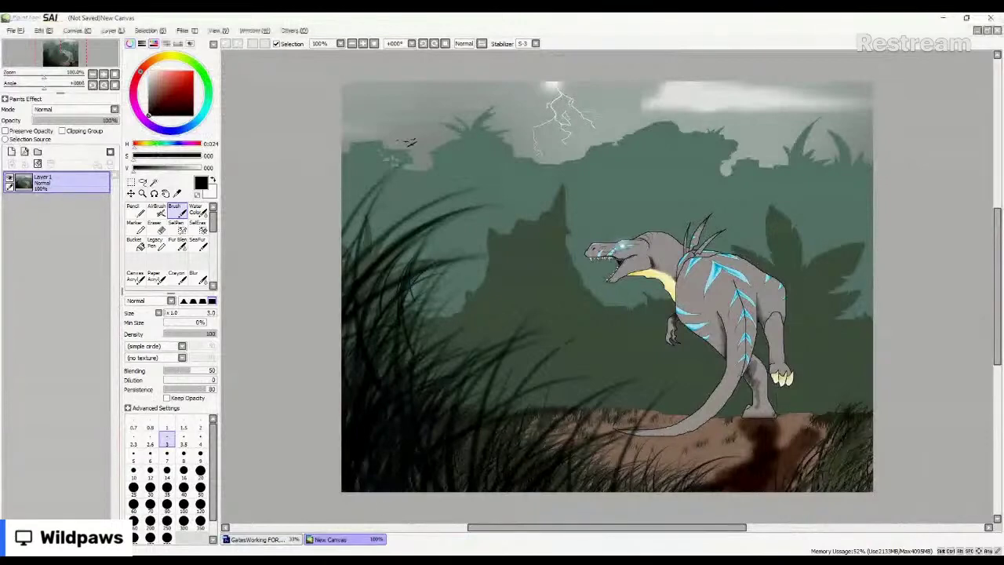
pyautogui.click(20, 31)
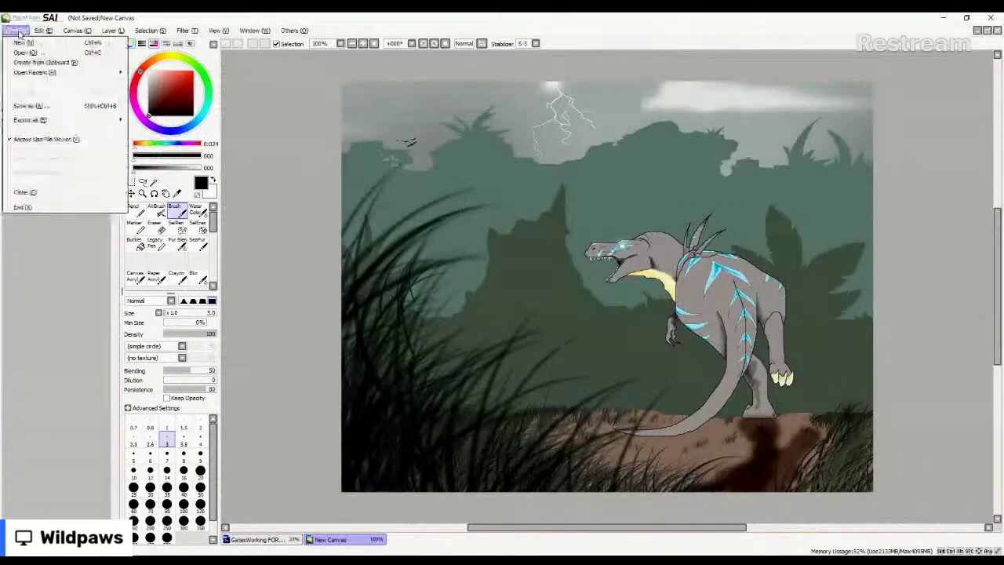
pyautogui.click(37, 63)
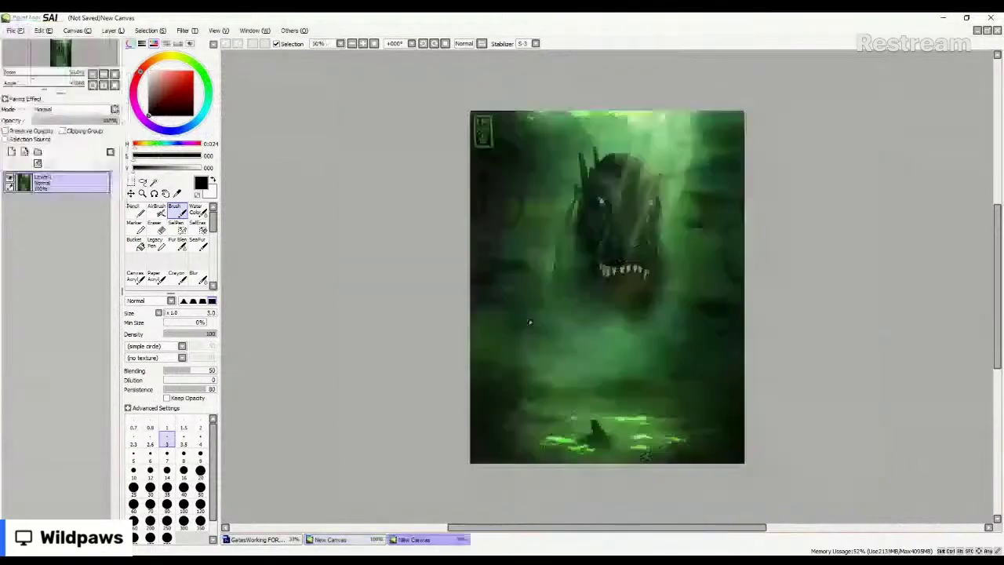
pyautogui.scroll(1, 698, 320)
pyautogui.scroll(-1, 877, 348)
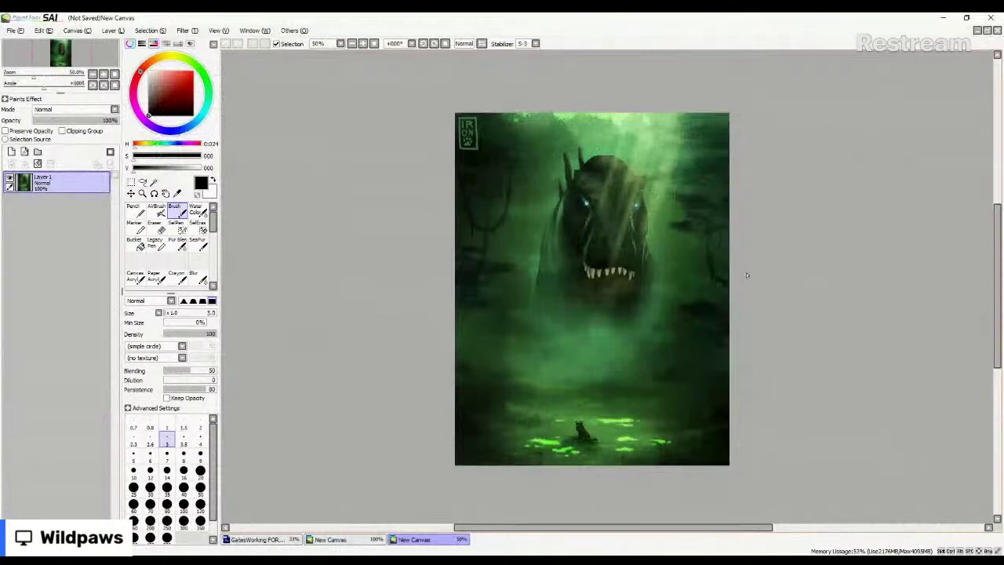
pyautogui.click(997, 30)
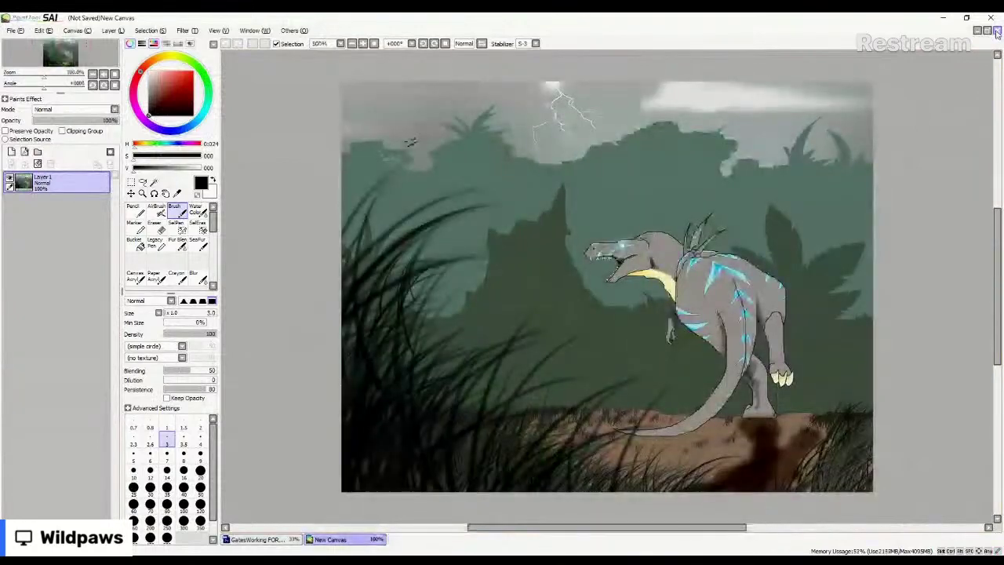
pyautogui.click(997, 30)
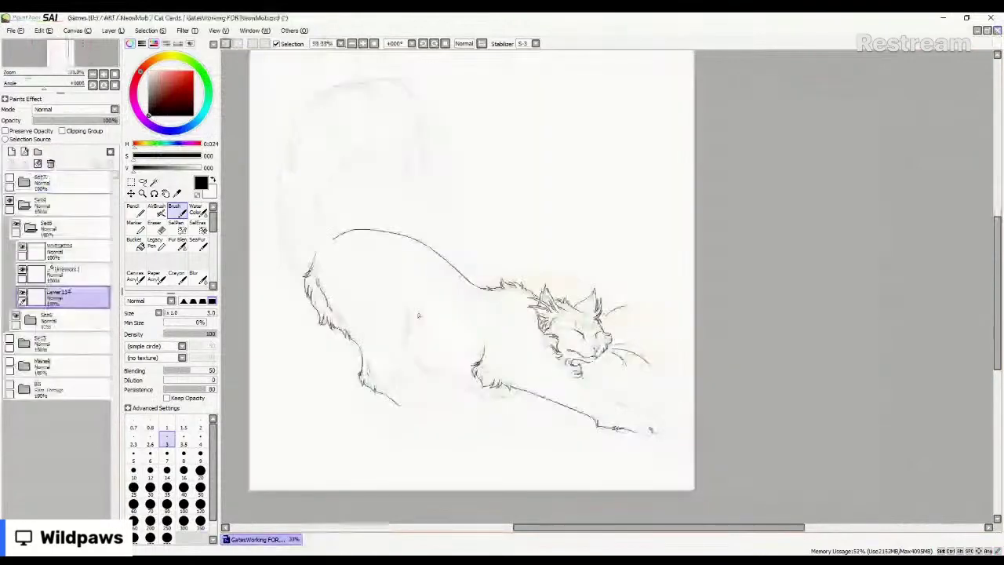
# Ink the outlines of the two claws at the front of the paw, each with an inner line.
pyautogui.click(23, 293)
pyautogui.click(24, 294)
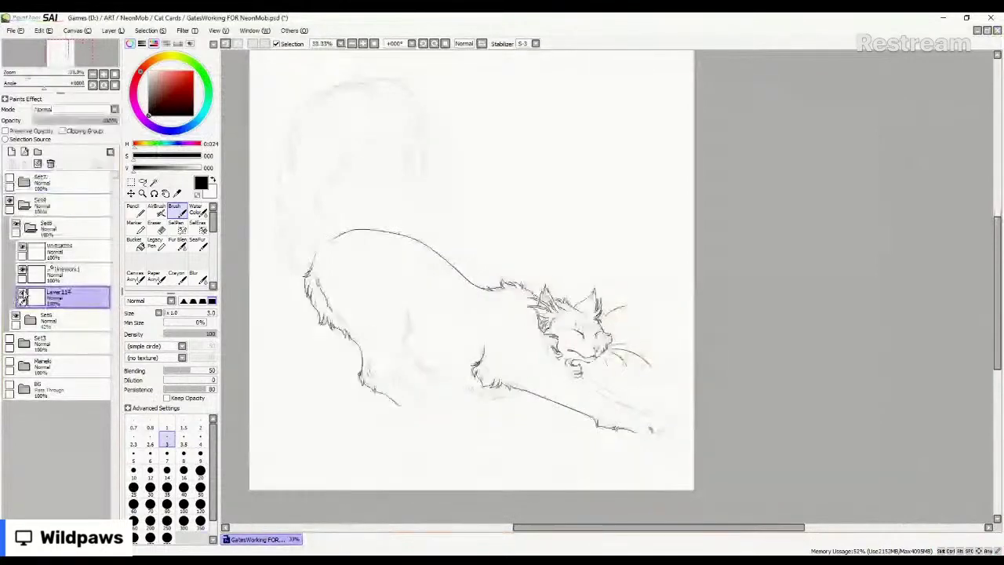
pyautogui.scroll(4, 455, 412)
pyautogui.scroll(-8, 454, 411)
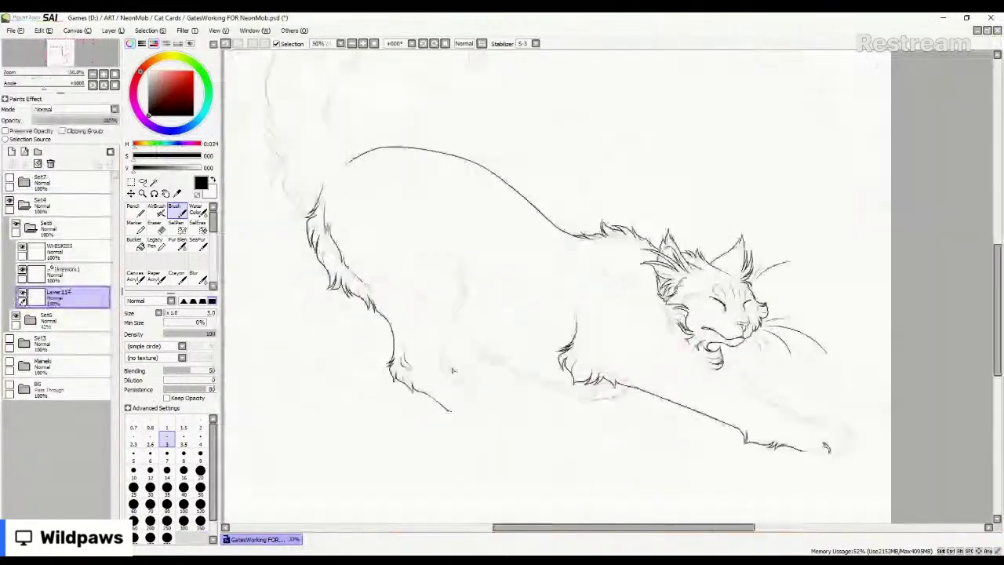
pyautogui.scroll(6, 838, 442)
pyautogui.moveTo(838, 441); pyautogui.dragTo(818, 441)
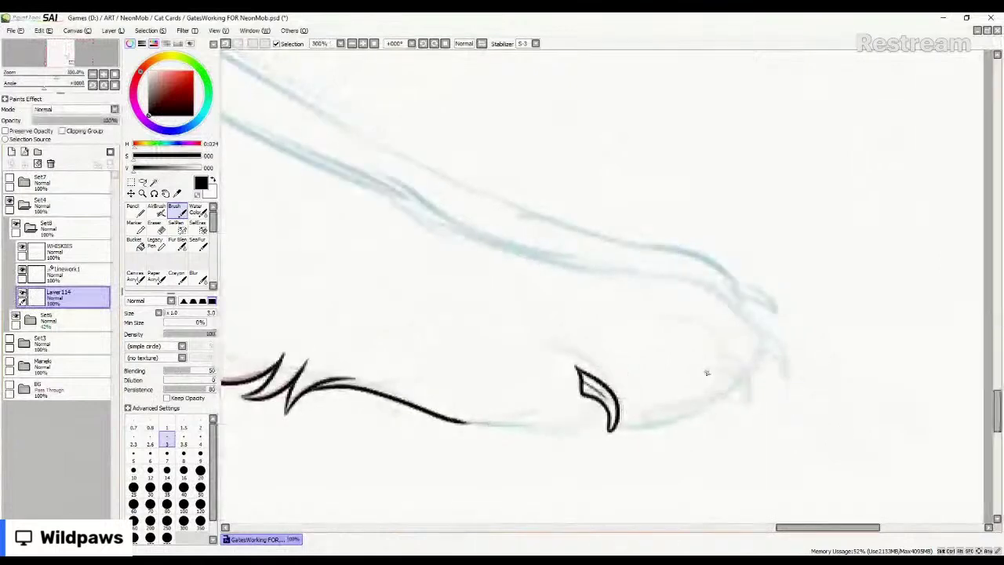
pyautogui.moveTo(705, 369)
pyautogui.mouseDown()
pyautogui.moveTo(722, 352)
pyautogui.moveTo(737, 411)
pyautogui.moveTo(708, 364)
pyautogui.moveTo(729, 379)
pyautogui.mouseUp()
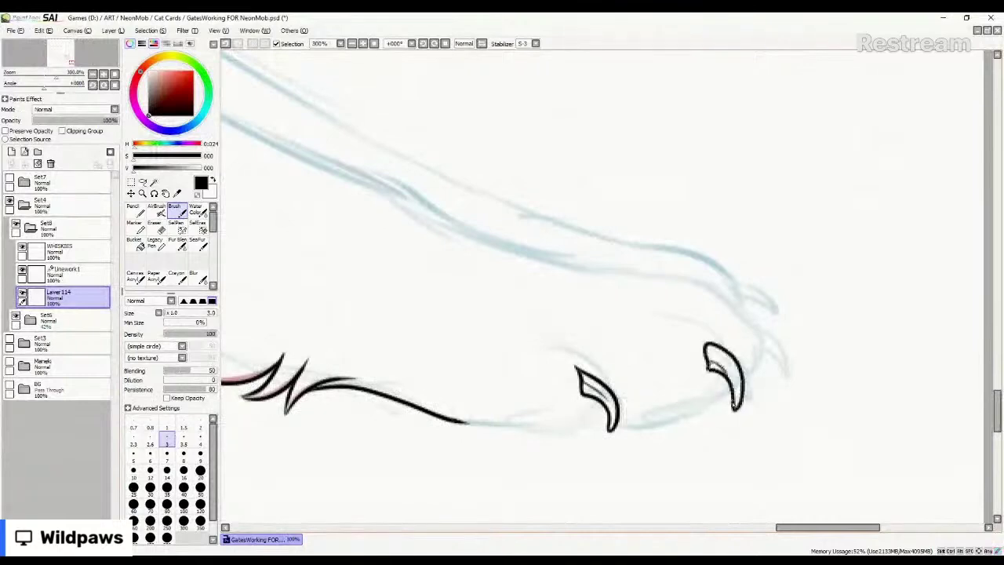
pyautogui.moveTo(749, 345)
pyautogui.mouseDown()
pyautogui.moveTo(745, 323)
pyautogui.moveTo(782, 350)
pyautogui.moveTo(775, 383)
pyautogui.moveTo(750, 349)
pyautogui.moveTo(758, 340)
pyautogui.moveTo(773, 362)
pyautogui.mouseUp()
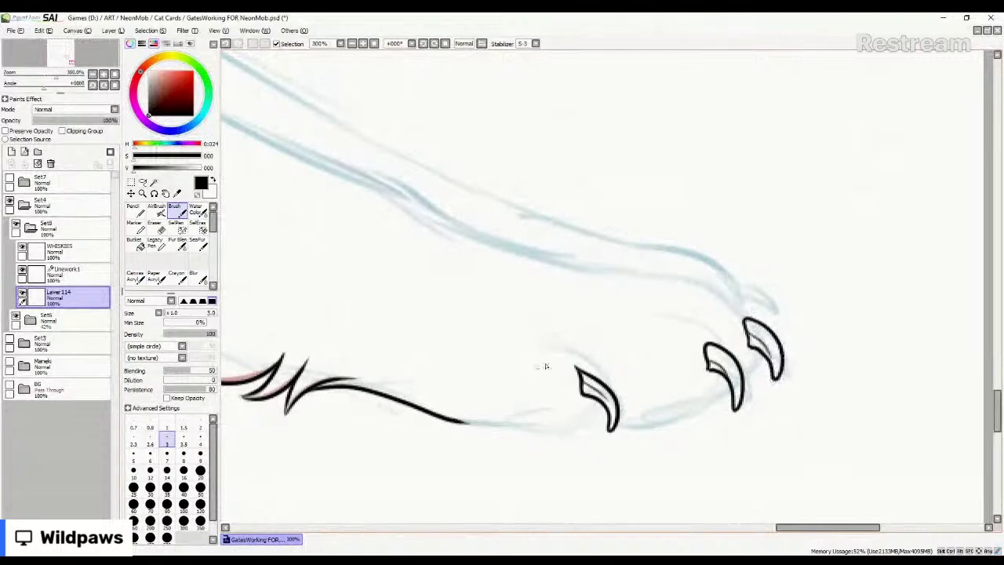
# Ink the rearmost toe's upper curve and extend the leg's underside line along the toe to its claw.
pyautogui.moveTo(605, 381)
pyautogui.mouseDown()
pyautogui.moveTo(573, 354)
pyautogui.moveTo(504, 338)
pyautogui.mouseUp()
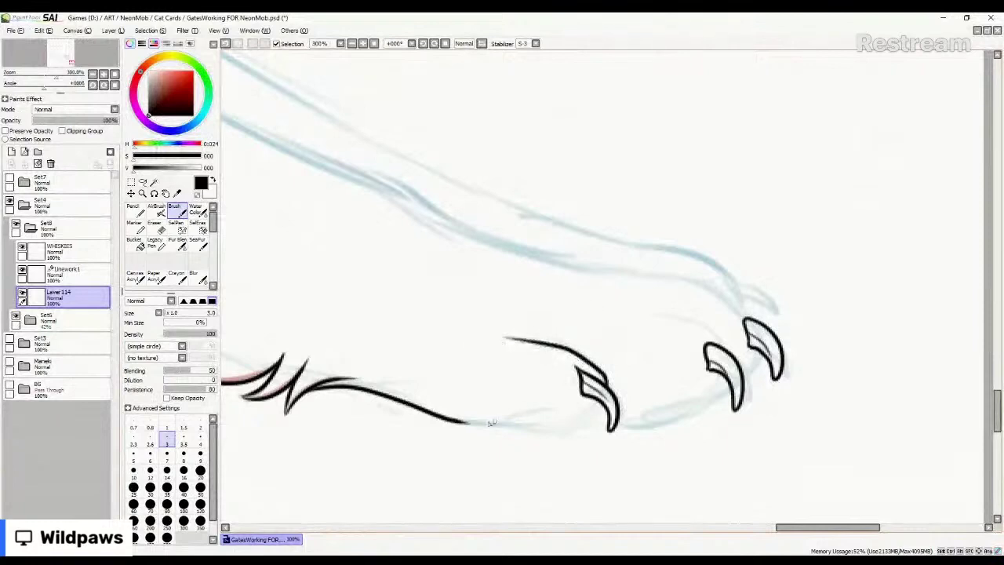
pyautogui.hotkey('ctrl', 'z')
pyautogui.moveTo(524, 346)
pyautogui.mouseDown()
pyautogui.moveTo(575, 350)
pyautogui.moveTo(608, 396)
pyautogui.moveTo(553, 428)
pyautogui.moveTo(451, 423)
pyautogui.mouseUp()
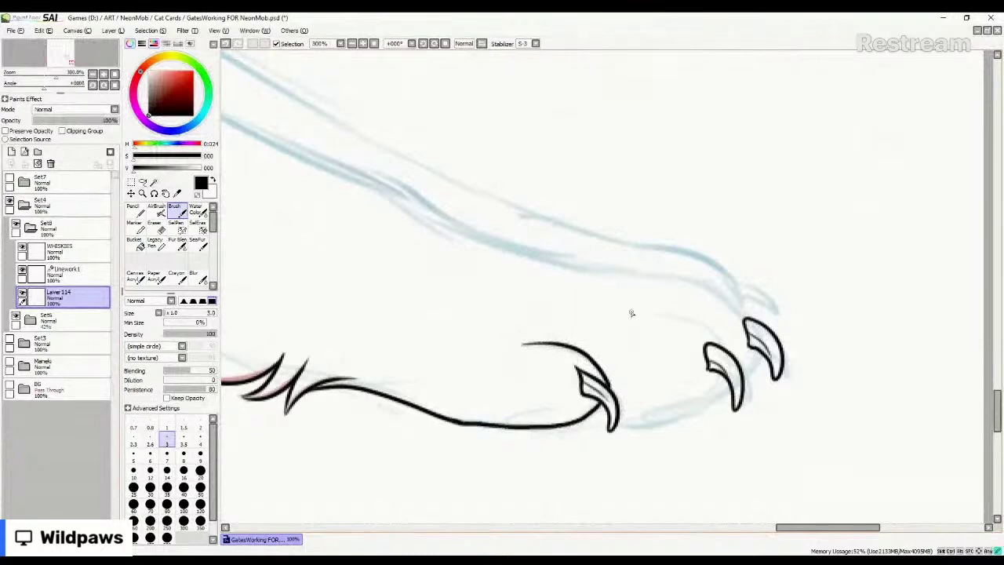
# Ink the middle toe's upper curve and underside, plus a short line joining its claw to the foremost claw.
pyautogui.moveTo(634, 311)
pyautogui.mouseDown()
pyautogui.moveTo(703, 322)
pyautogui.moveTo(730, 357)
pyautogui.mouseUp()
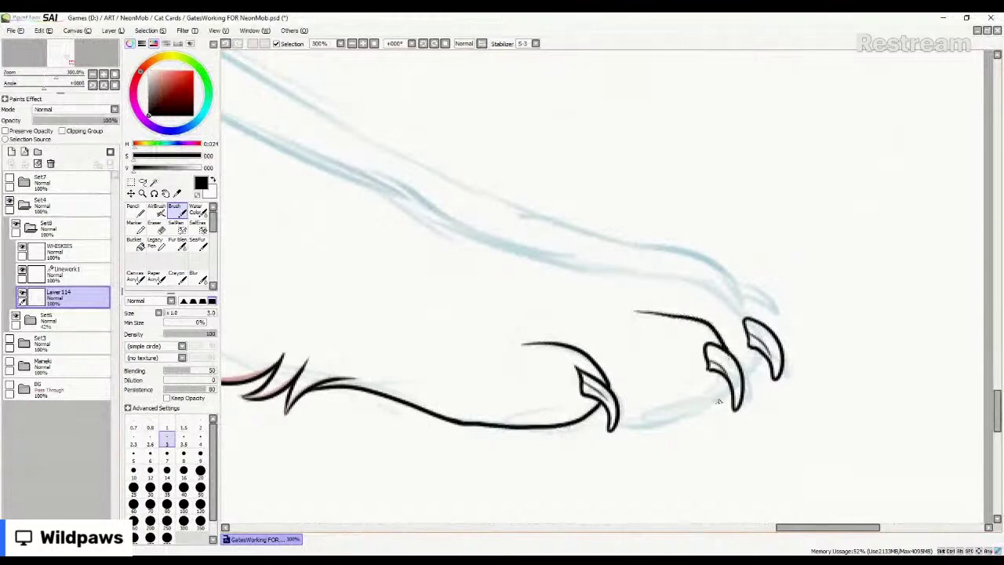
pyautogui.moveTo(722, 392)
pyautogui.mouseDown()
pyautogui.moveTo(694, 413)
pyautogui.moveTo(617, 424)
pyautogui.mouseUp()
pyautogui.hotkey('ctrl', 'z')
pyautogui.moveTo(723, 388)
pyautogui.mouseDown()
pyautogui.moveTo(654, 426)
pyautogui.moveTo(560, 428)
pyautogui.mouseUp()
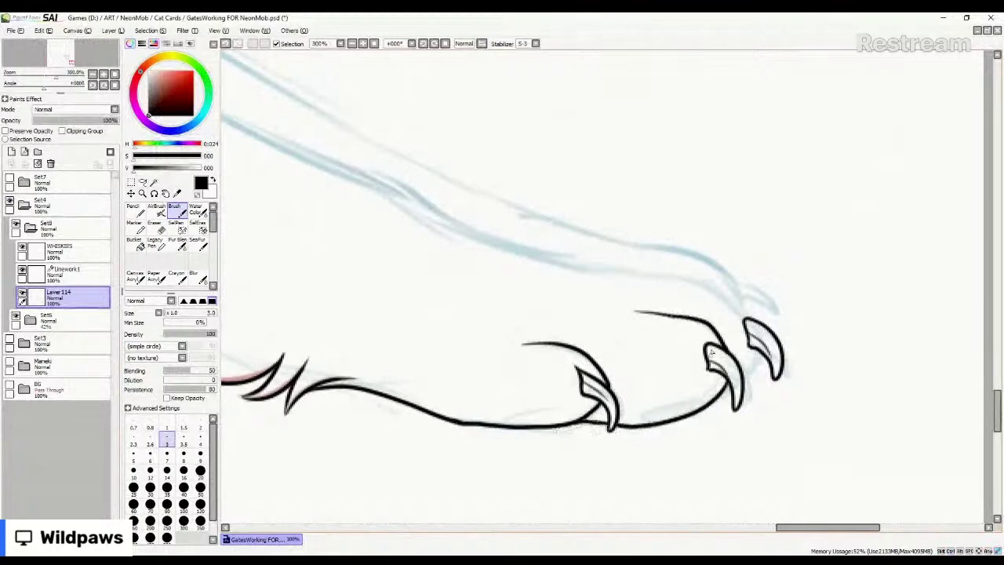
pyautogui.moveTo(762, 351); pyautogui.dragTo(742, 382)
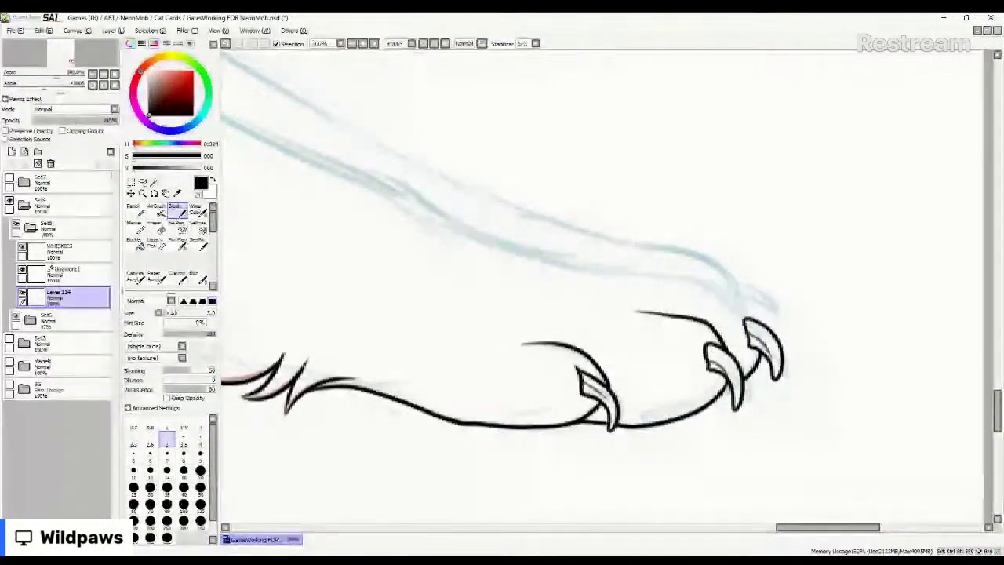
# Ink a thin, jagged fur contour above the elbow tuft, following the front leg's inner edge.
pyautogui.scroll(-2, 649, 332)
pyautogui.scroll(-2, 649, 332)
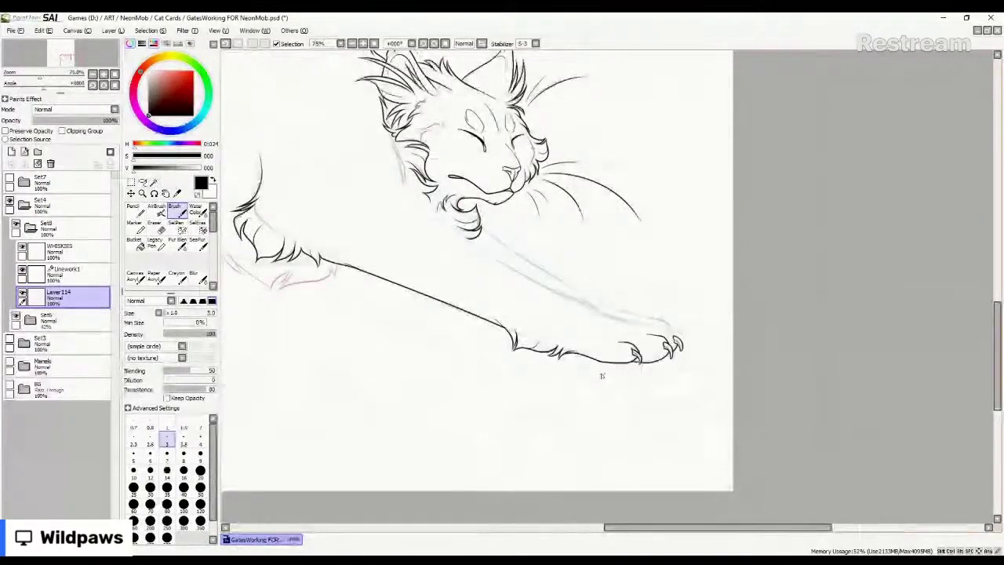
pyautogui.scroll(-2, 532, 330)
pyautogui.scroll(4, 366, 250)
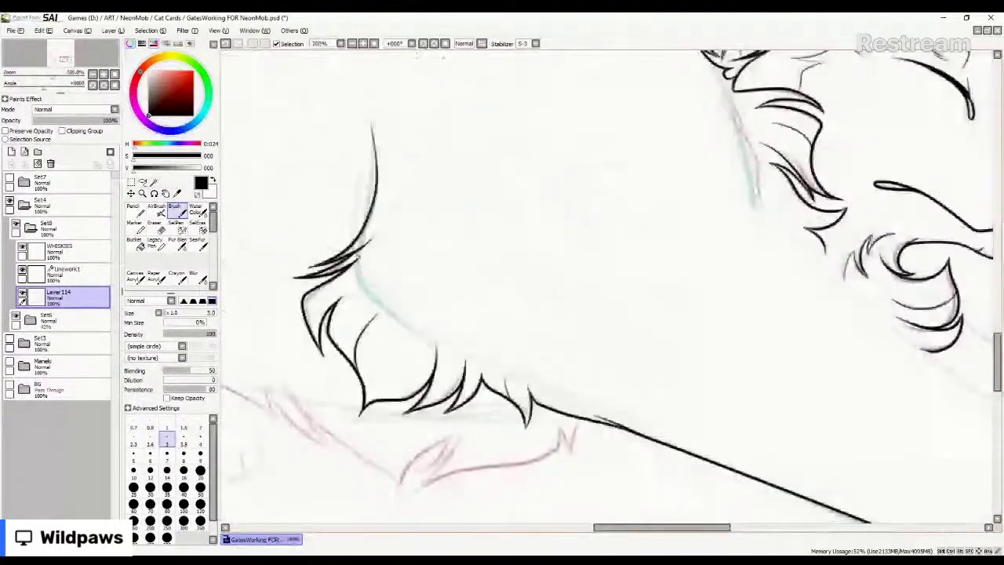
pyautogui.scroll(1, 375, 203)
pyautogui.moveTo(383, 193)
pyautogui.mouseDown()
pyautogui.moveTo(379, 281)
pyautogui.moveTo(423, 334)
pyautogui.moveTo(463, 323)
pyautogui.moveTo(521, 367)
pyautogui.mouseUp()
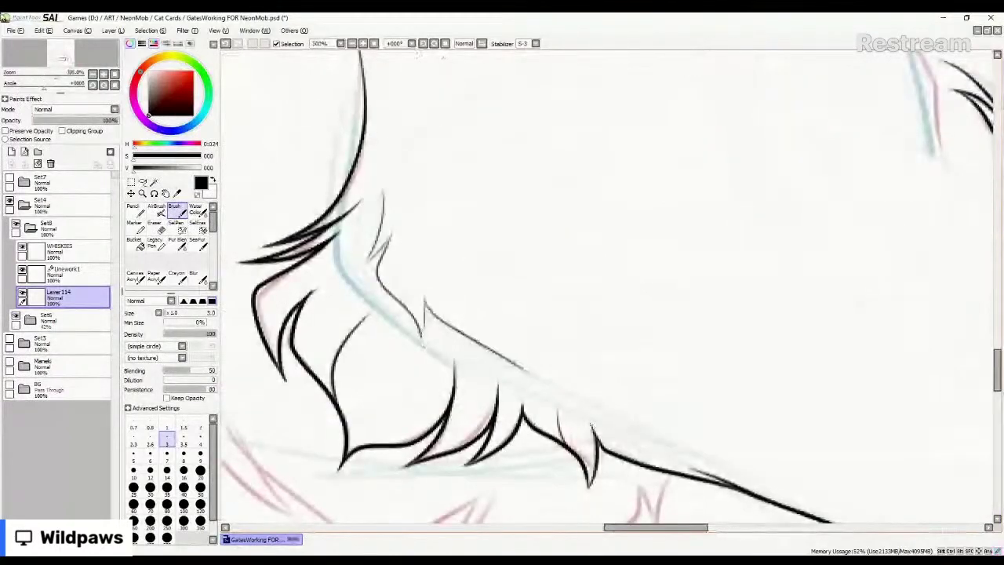
# Hide the rough sketch folder to check the line art on its own, and show the folder again.
pyautogui.scroll(-4, 451, 283)
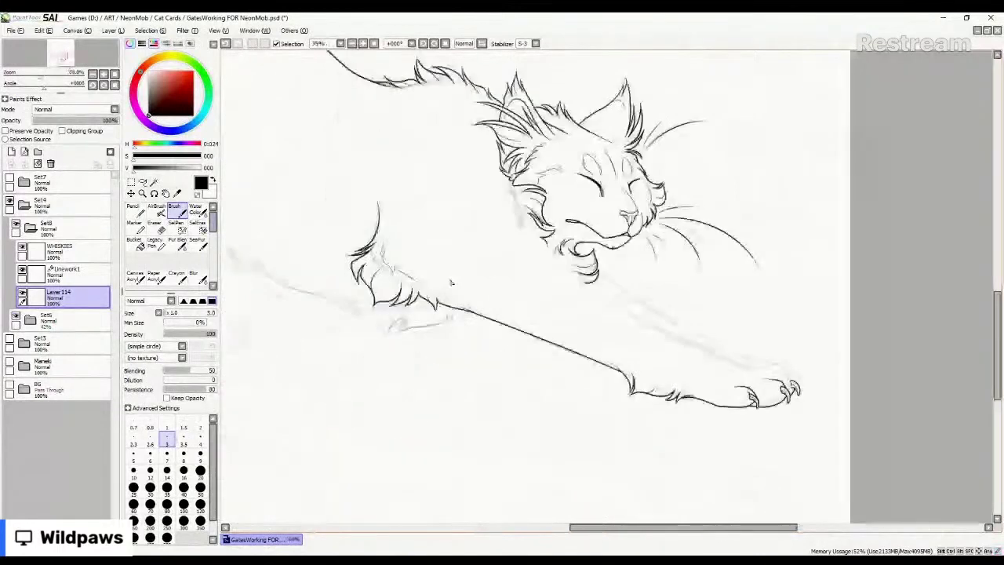
pyautogui.scroll(-1, 451, 282)
pyautogui.click(15, 317)
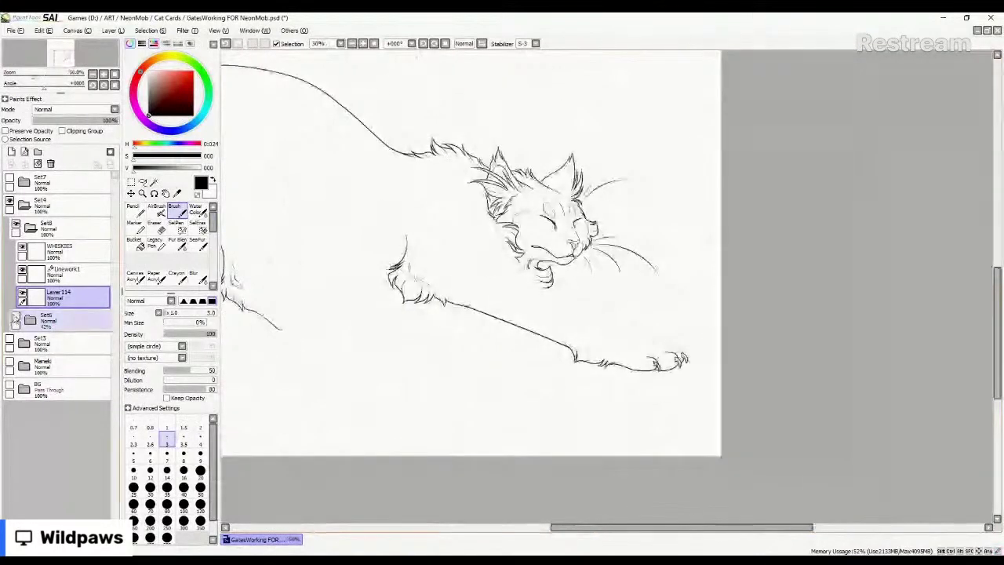
pyautogui.click(15, 318)
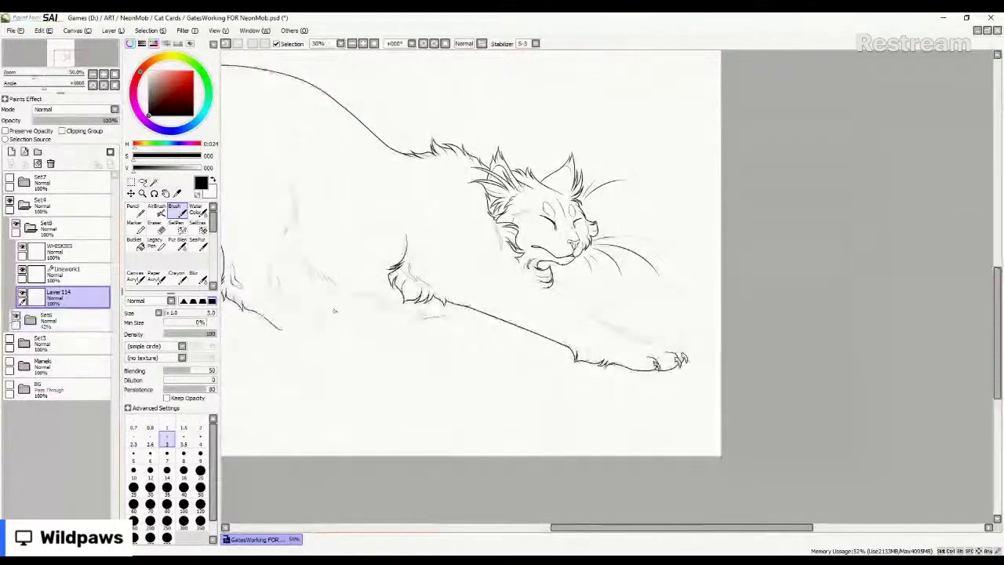
# Ink the neck edge behind the cheek fur as overlapping, tapered fur strokes from the ear base downward.
pyautogui.scroll(3, 494, 231)
pyautogui.scroll(2, 510, 166)
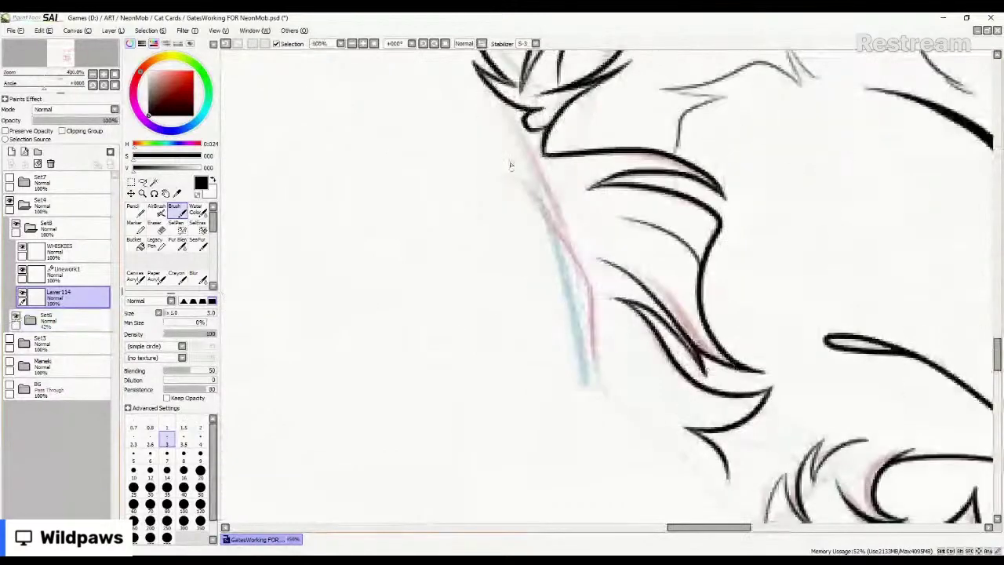
pyautogui.moveTo(509, 110); pyautogui.dragTo(582, 270)
pyautogui.moveTo(516, 177)
pyautogui.mouseDown()
pyautogui.moveTo(579, 263)
pyautogui.moveTo(611, 387)
pyautogui.mouseUp()
pyautogui.moveTo(580, 307); pyautogui.dragTo(598, 339)
pyautogui.moveTo(537, 265)
pyautogui.mouseDown()
pyautogui.moveTo(590, 332)
pyautogui.moveTo(620, 404)
pyautogui.mouseUp()
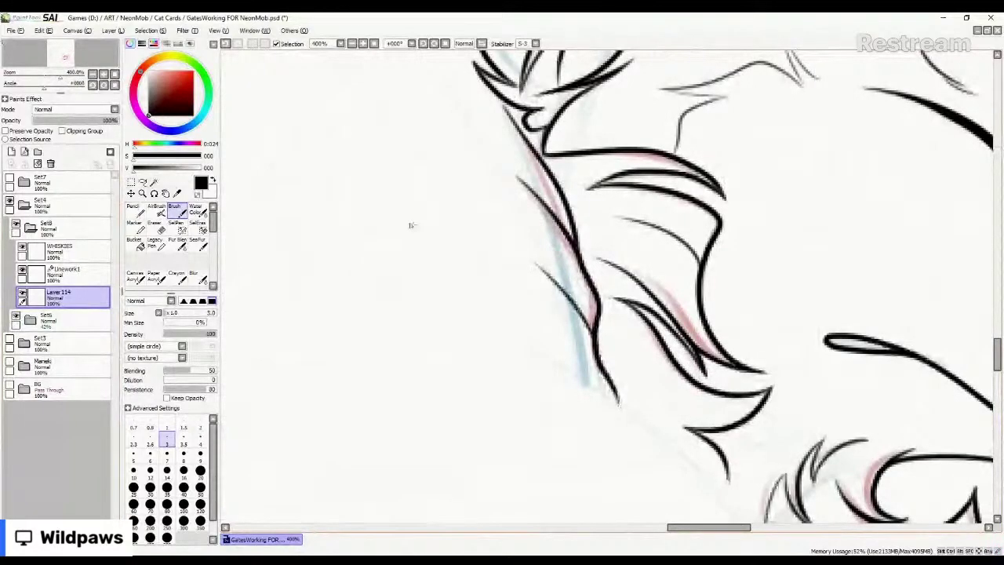
# Ink a tapered shoulder line running diagonally past the lower end of the neck fur.
pyautogui.scroll(-3, 386, 286)
pyautogui.scroll(2, 386, 286)
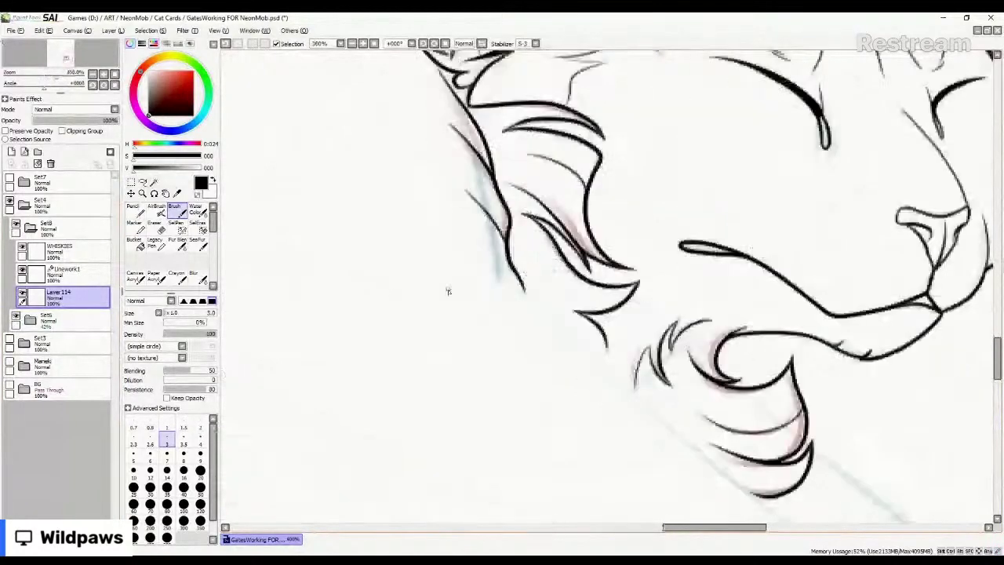
pyautogui.moveTo(374, 210); pyautogui.dragTo(553, 318)
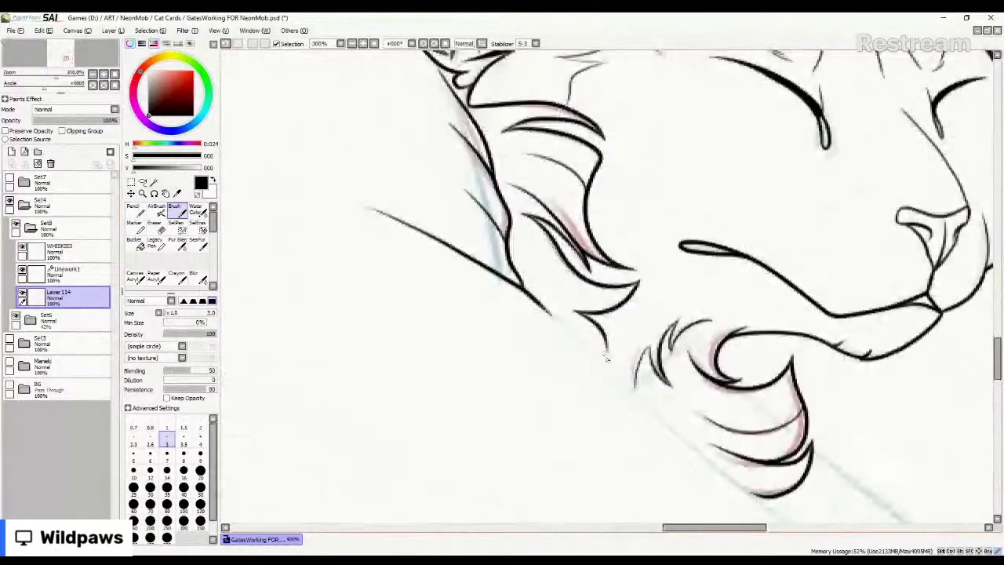
# On the Linework1 layer, draw a curve extending the shoulder line down beneath the cheek fur to the chin tuft.
pyautogui.moveTo(57, 76)
pyautogui.mouseDown()
pyautogui.moveTo(33, 77)
pyautogui.moveTo(44, 77)
pyautogui.mouseUp()
pyautogui.click(63, 250)
pyautogui.click(71, 273)
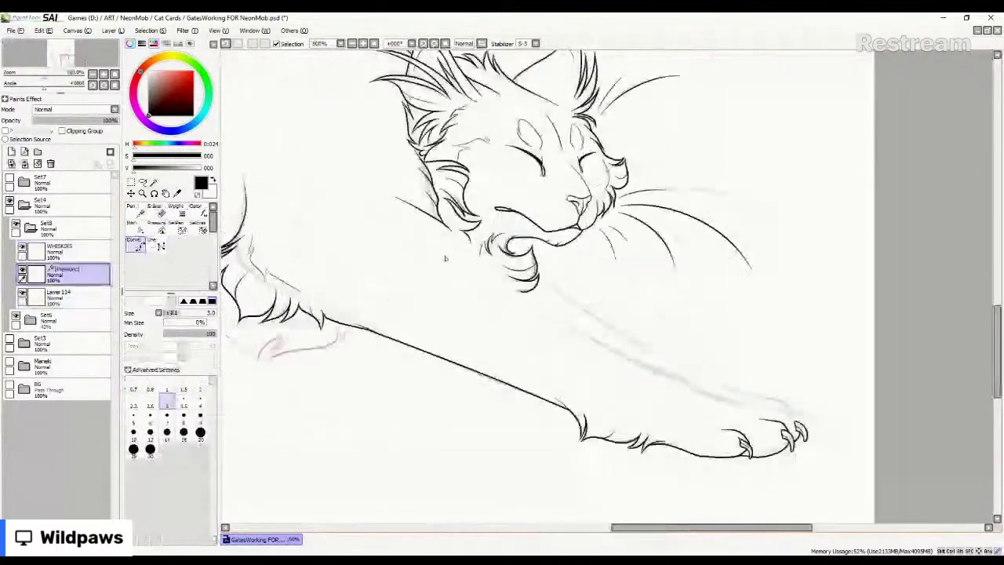
pyautogui.scroll(2, 445, 258)
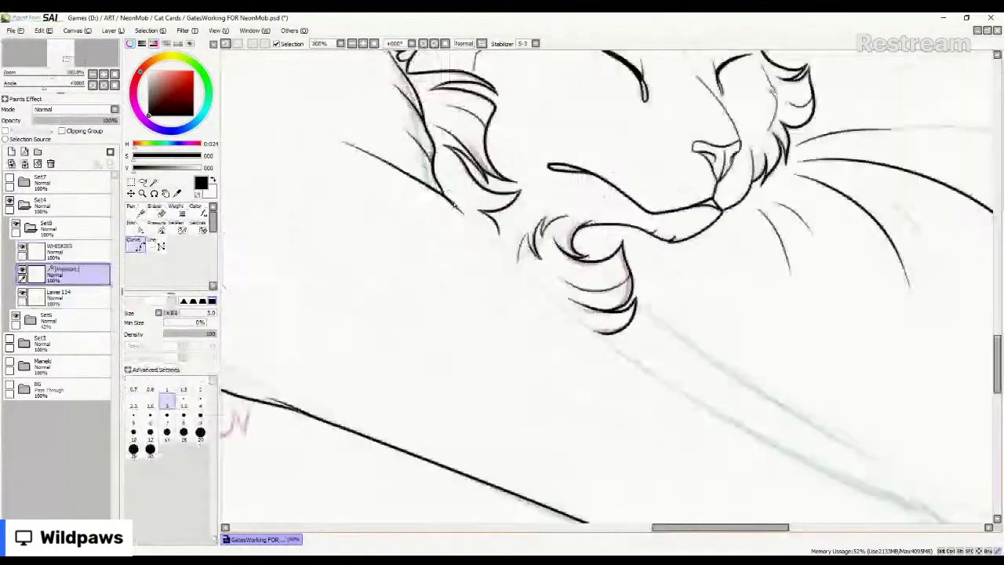
pyautogui.scroll(3, 455, 205)
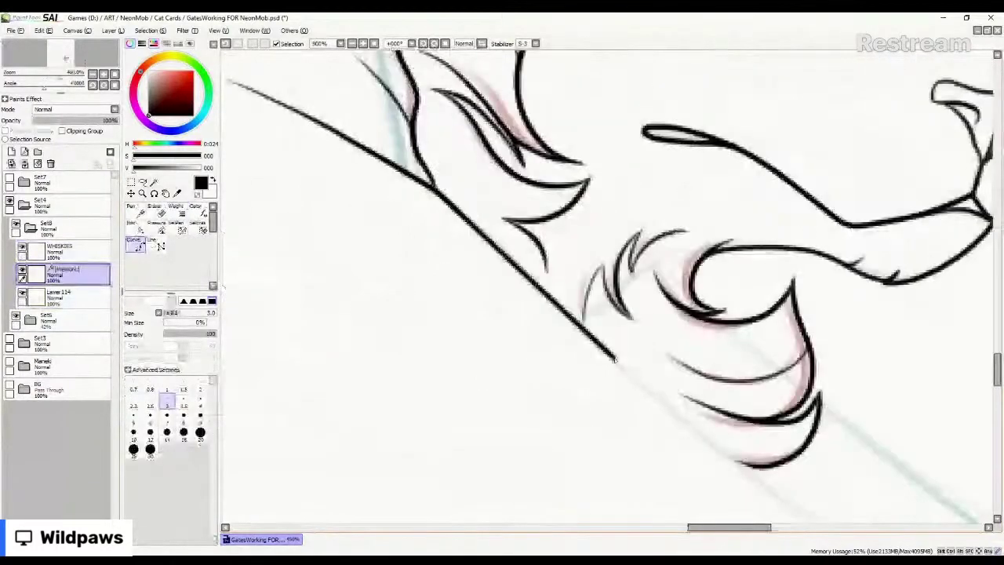
pyautogui.doubleClick(745, 469)
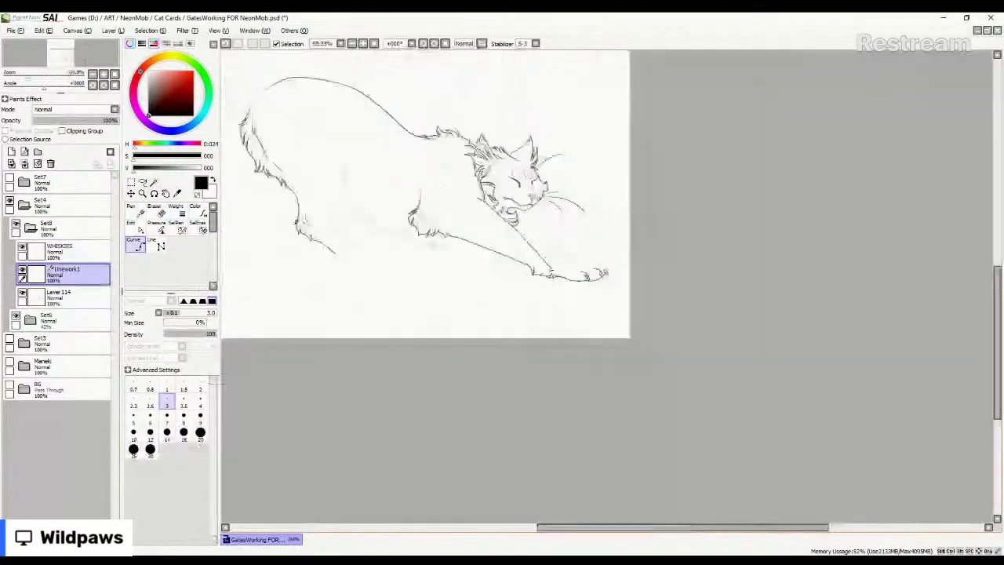
# Continue the curve along the near front leg's upper edge, over the wrist and down to the foremost claw.
pyautogui.scroll(3, 558, 214)
pyautogui.scroll(2, 534, 303)
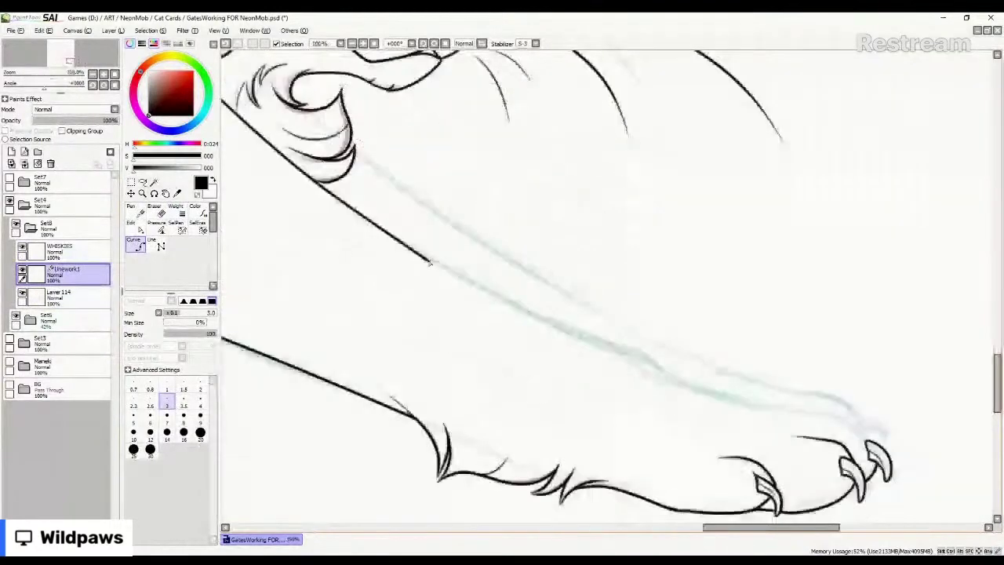
pyautogui.click(430, 261)
pyautogui.click(536, 316)
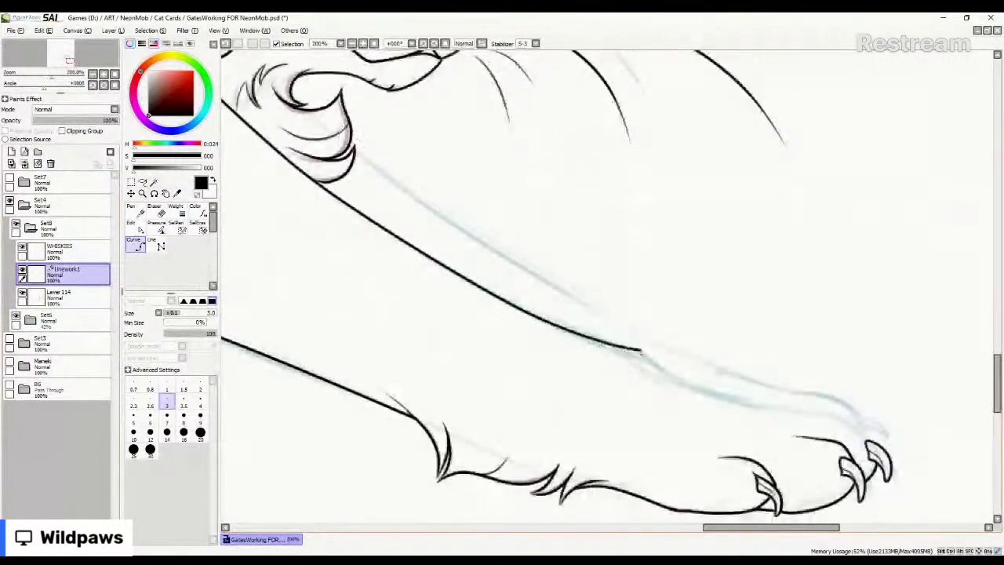
pyautogui.click(639, 353)
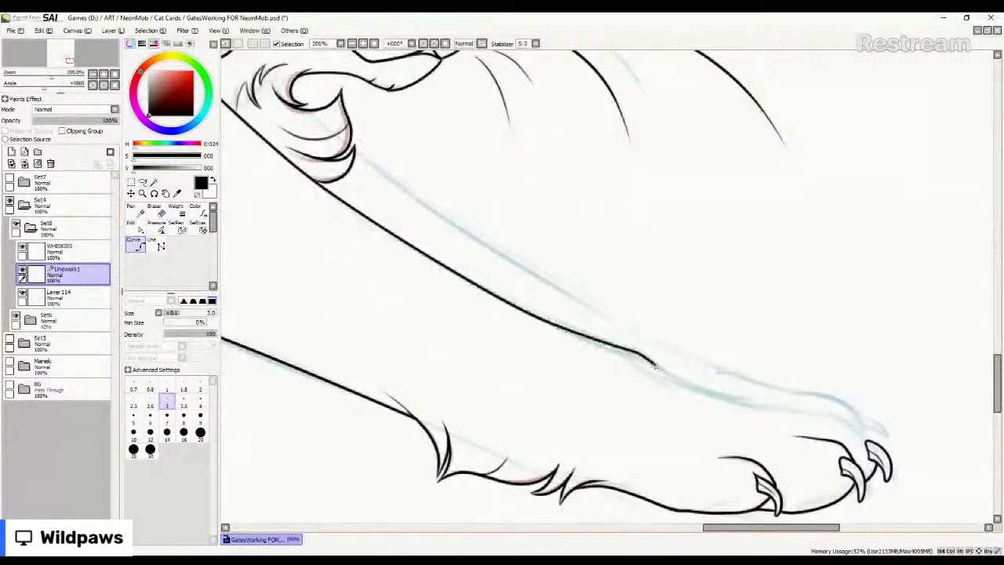
pyautogui.click(706, 393)
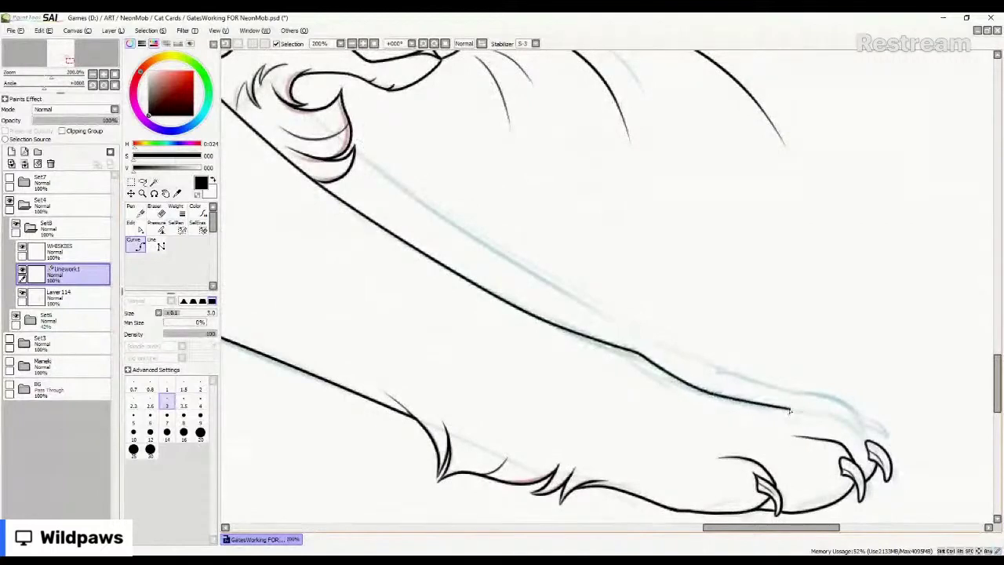
pyautogui.click(790, 410)
pyautogui.scroll(1, 833, 424)
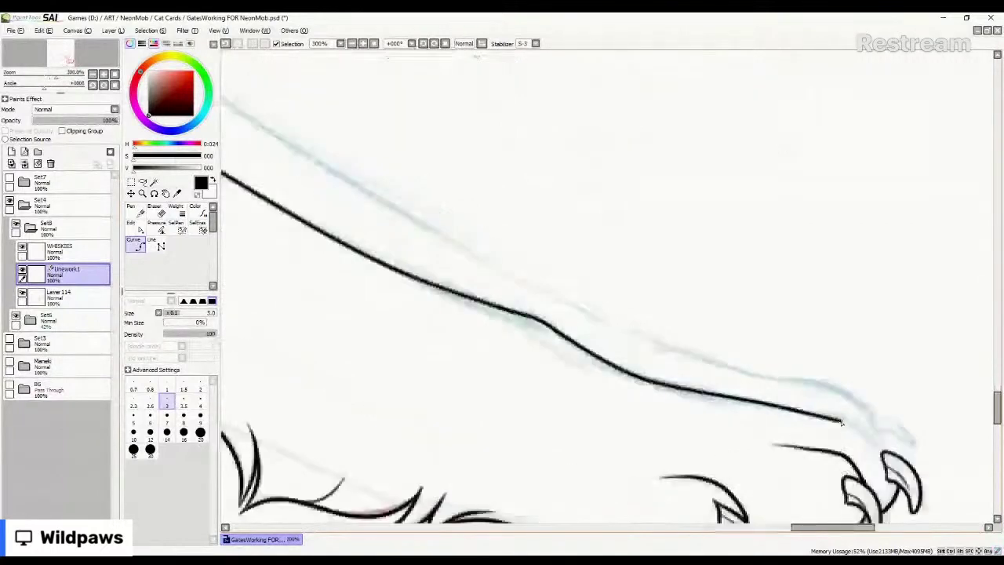
pyautogui.scroll(2, 841, 423)
pyautogui.click(844, 414)
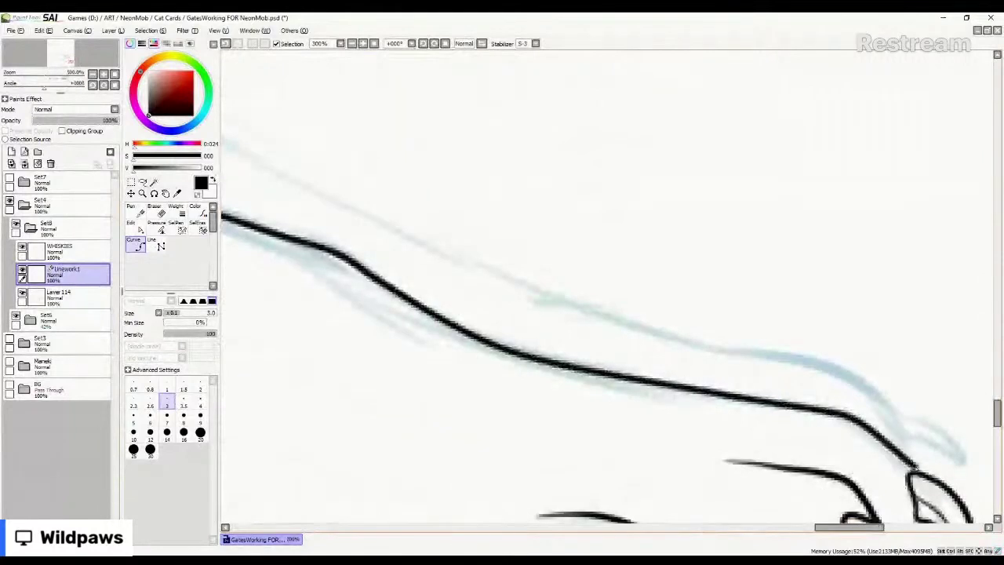
pyautogui.doubleClick(916, 469)
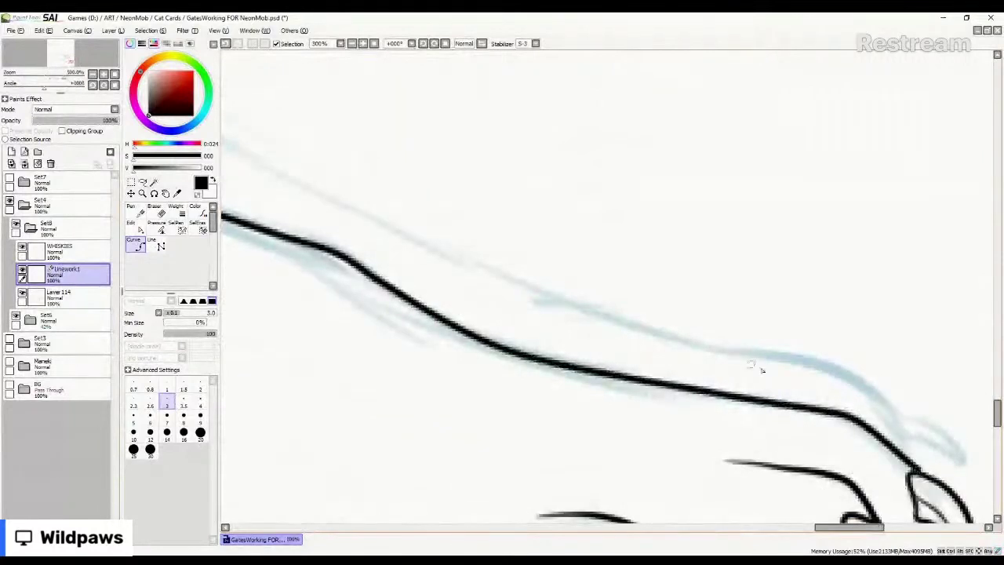
# Draw the far front leg's upper edge as a curve from the chin tuft to the middle of the foreleg.
pyautogui.scroll(-2, 762, 370)
pyautogui.scroll(-4, 832, 419)
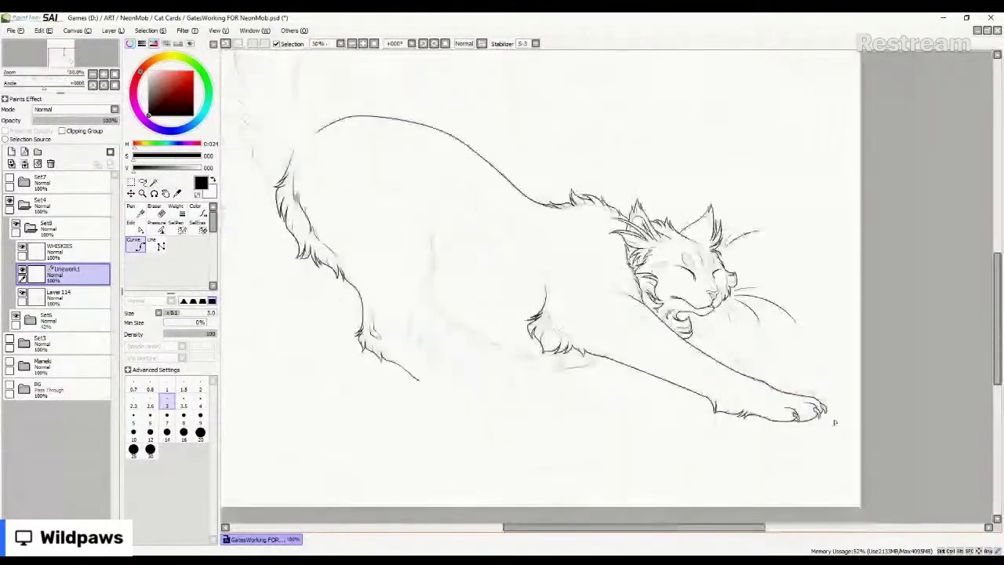
pyautogui.scroll(3, 829, 406)
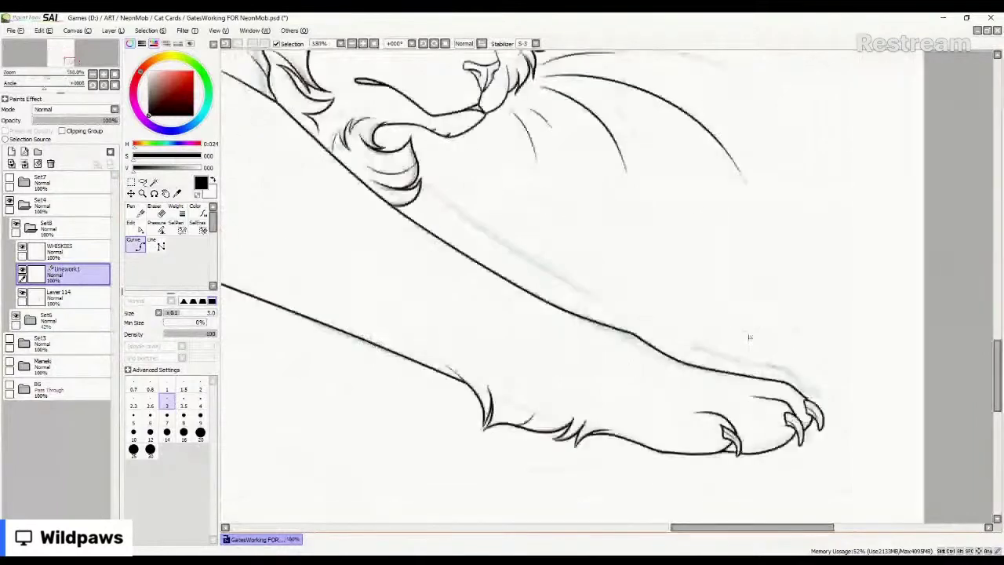
pyautogui.scroll(1, 639, 283)
pyautogui.scroll(2, 358, 164)
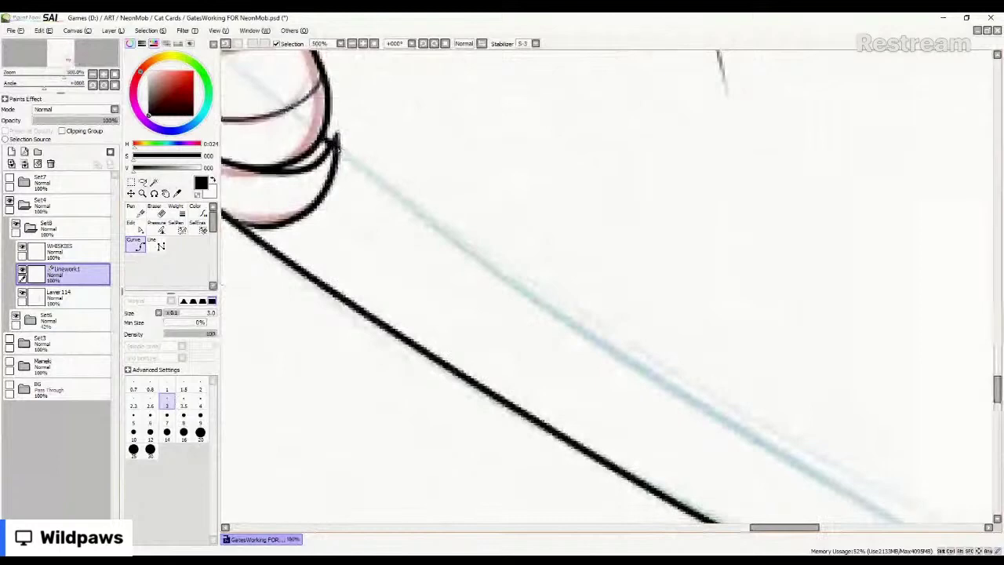
pyautogui.moveTo(337, 145); pyautogui.dragTo(539, 299)
pyautogui.hotkey('ctrl', 'z')
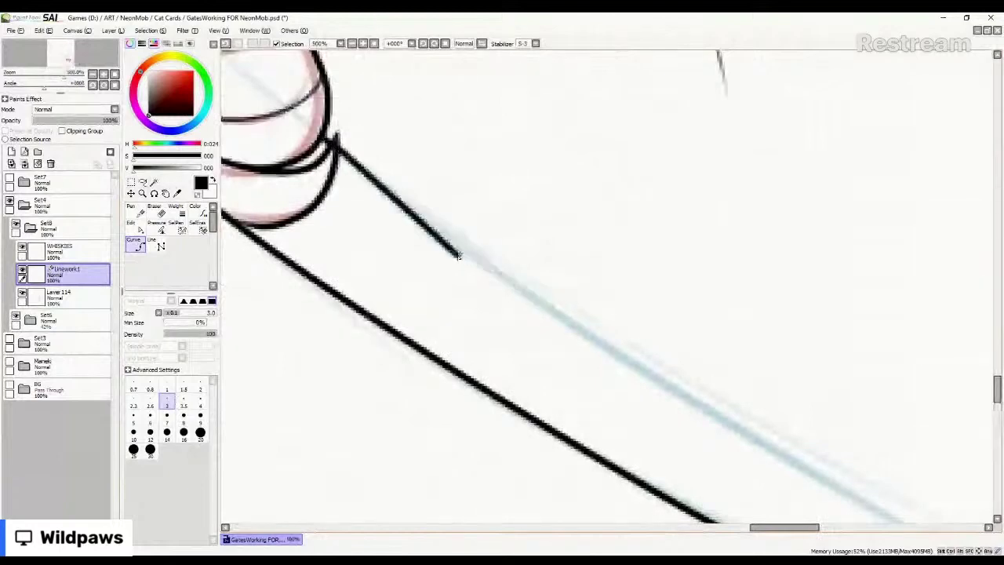
pyautogui.click(492, 267)
pyautogui.click(683, 397)
pyautogui.scroll(-5, 567, 239)
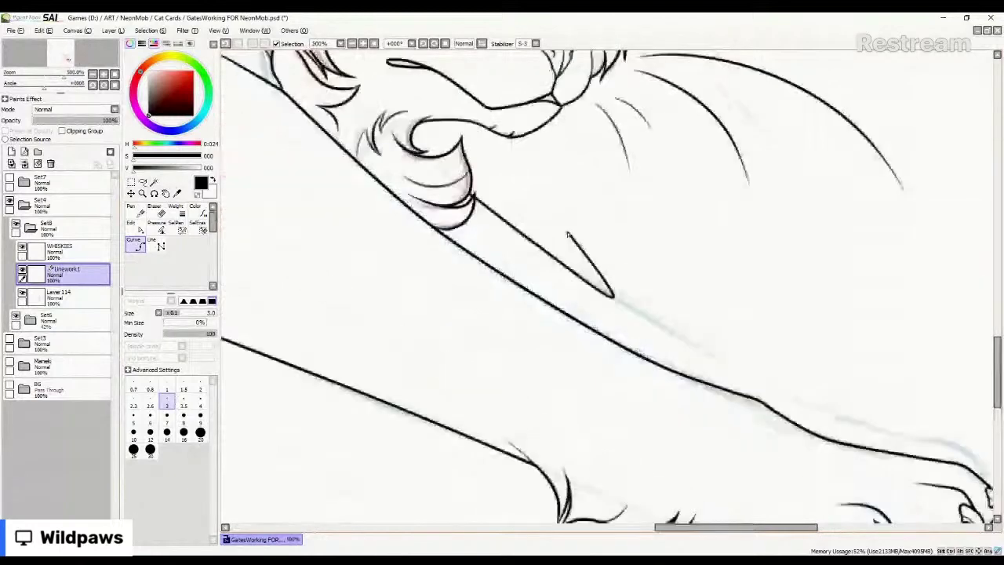
pyautogui.scroll(3, 768, 395)
pyautogui.moveTo(413, 120); pyautogui.dragTo(495, 335)
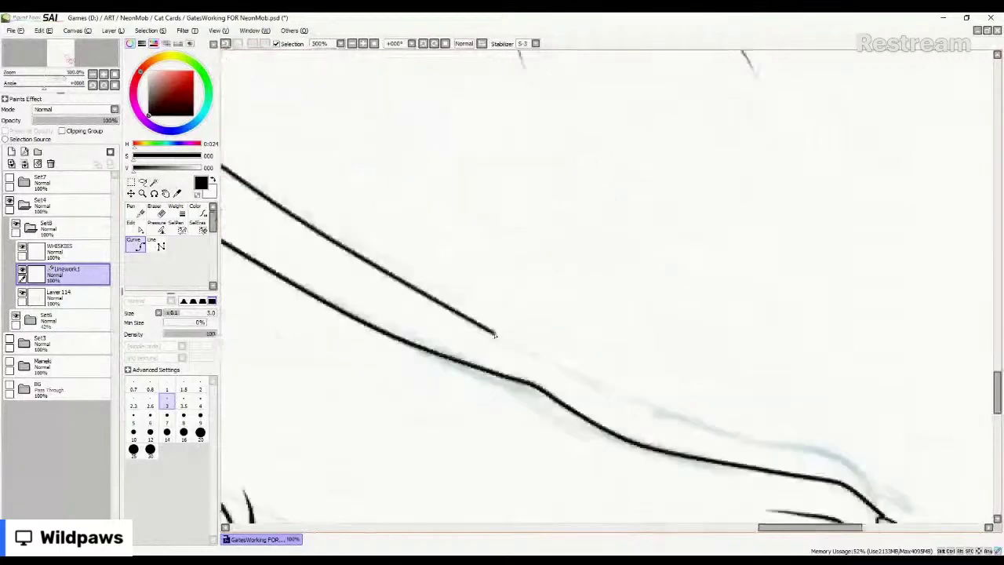
# Continue the far leg's upper curve over the wrist and around the toe to the base of the foremost claw.
pyautogui.moveTo(298, 221)
pyautogui.mouseDown()
pyautogui.moveTo(624, 401)
pyautogui.moveTo(843, 461)
pyautogui.moveTo(758, 400)
pyautogui.mouseUp()
pyautogui.scroll(-5, 755, 401)
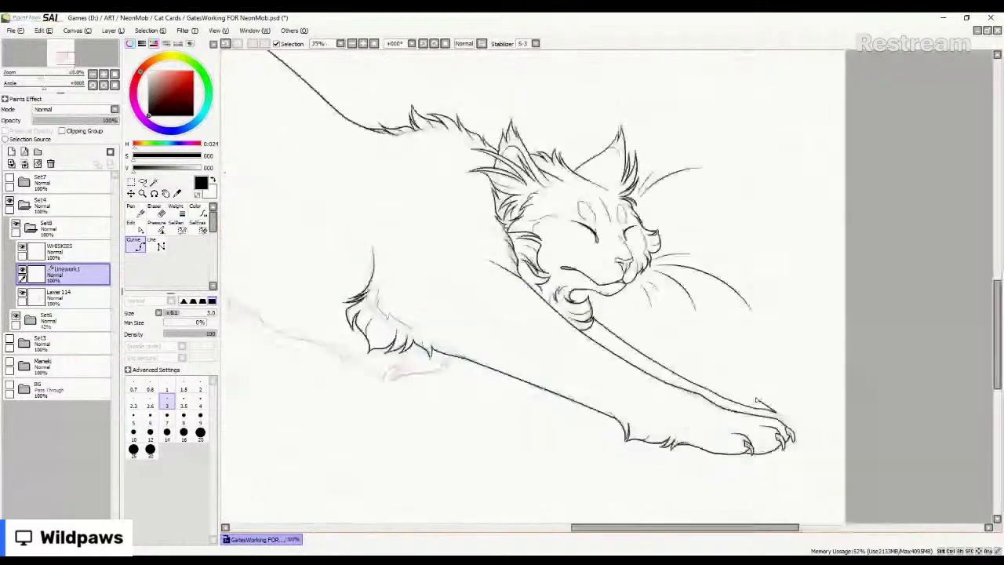
pyautogui.scroll(6, 757, 403)
pyautogui.moveTo(681, 354); pyautogui.dragTo(702, 396)
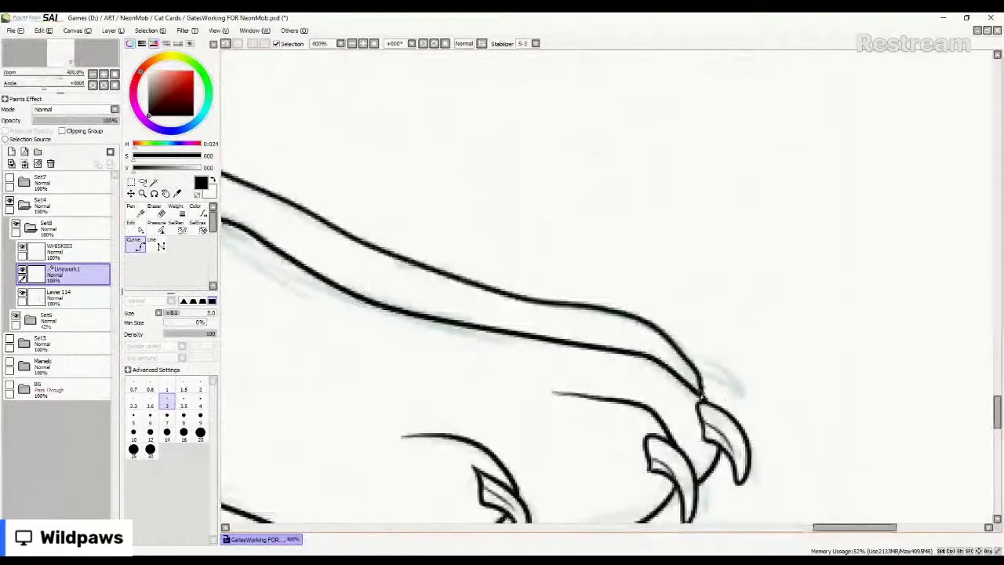
# On Layer 114, ink a small curved claw on the far front paw, just above the foremost claw.
pyautogui.click(78, 295)
pyautogui.scroll(2, 703, 396)
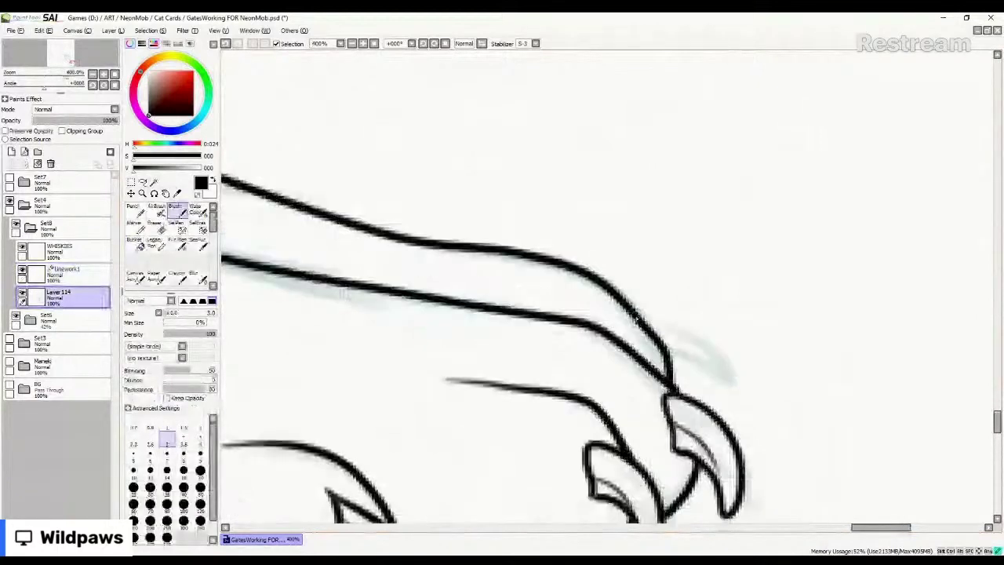
pyautogui.moveTo(639, 320)
pyautogui.mouseDown()
pyautogui.moveTo(683, 367)
pyautogui.moveTo(698, 357)
pyautogui.mouseUp()
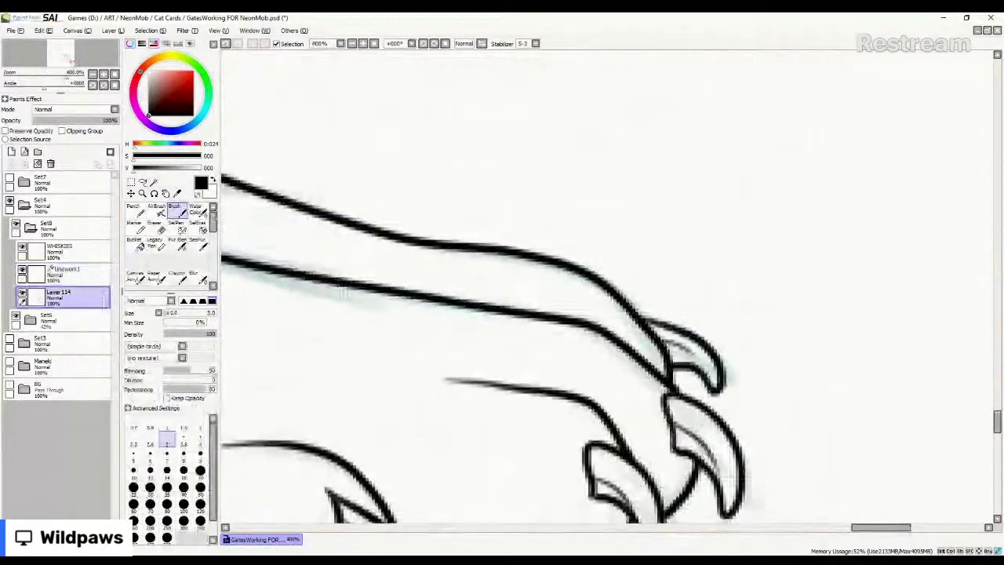
# Ink the chest's lower edge beneath the elbow fur, from a notch at the front leg's underside back to pointed overlapping tufts.
pyautogui.scroll(-5, 608, 384)
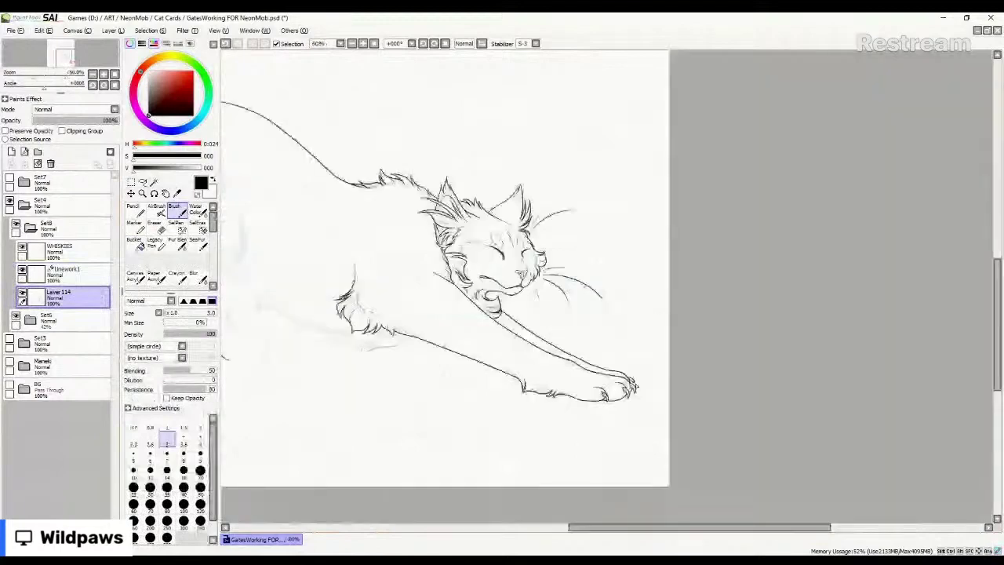
pyautogui.scroll(-3, 541, 431)
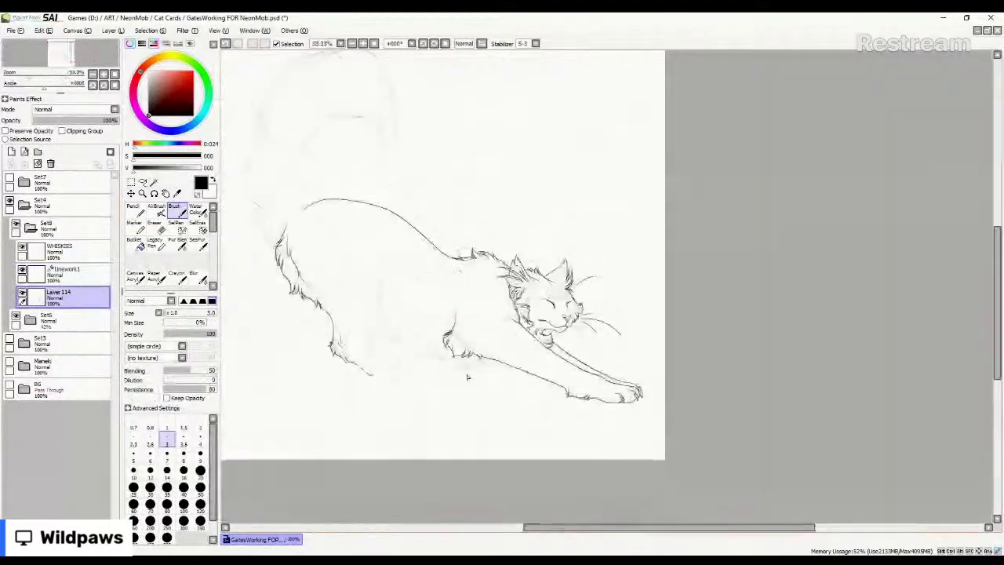
pyautogui.scroll(3, 467, 378)
pyautogui.scroll(3, 507, 368)
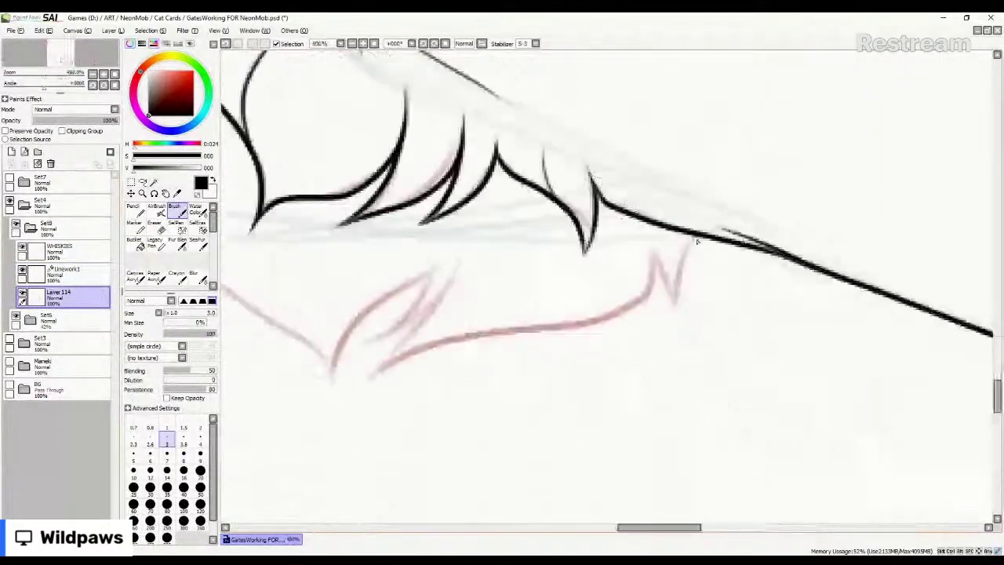
pyautogui.moveTo(696, 241)
pyautogui.mouseDown()
pyautogui.moveTo(678, 316)
pyautogui.moveTo(650, 242)
pyautogui.moveTo(647, 304)
pyautogui.moveTo(381, 367)
pyautogui.moveTo(360, 392)
pyautogui.mouseUp()
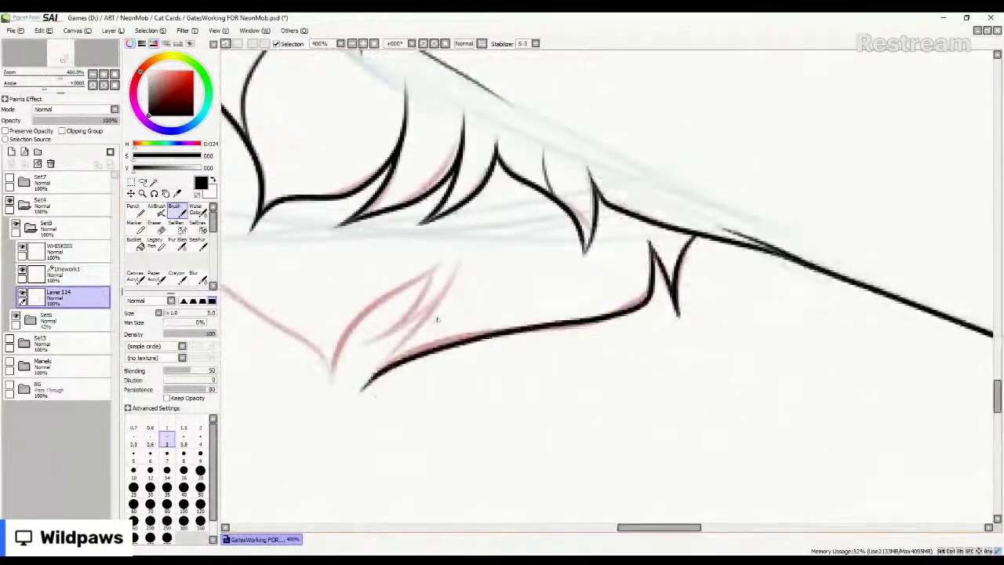
pyautogui.hotkey('ctrl', 'z')
pyautogui.moveTo(651, 240)
pyautogui.mouseDown()
pyautogui.moveTo(650, 302)
pyautogui.moveTo(493, 339)
pyautogui.moveTo(356, 408)
pyautogui.moveTo(364, 378)
pyautogui.moveTo(363, 392)
pyautogui.moveTo(454, 287)
pyautogui.moveTo(473, 240)
pyautogui.moveTo(389, 340)
pyautogui.moveTo(437, 274)
pyautogui.moveTo(355, 332)
pyautogui.moveTo(338, 395)
pyautogui.mouseUp()
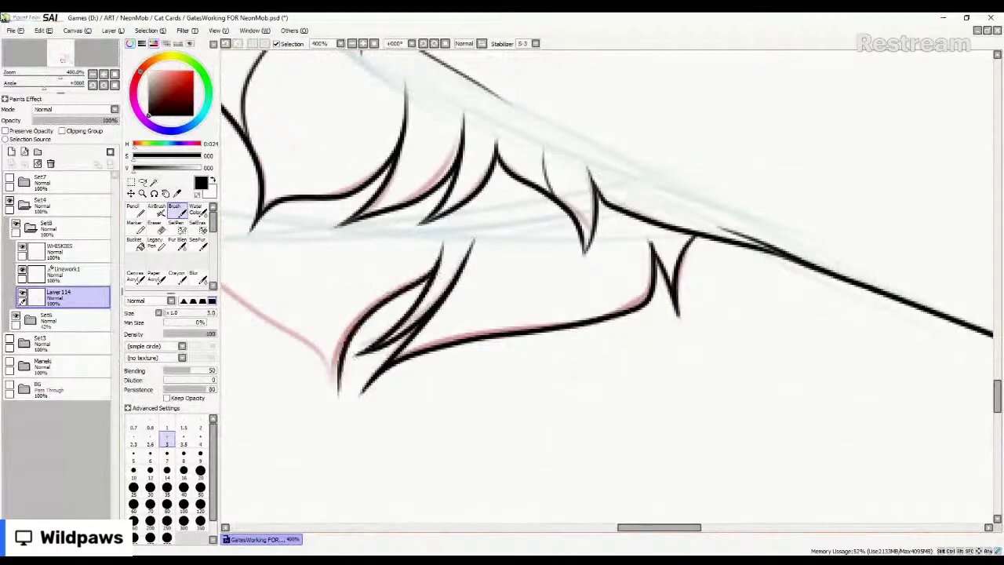
# Continue the chest outline backward with a pointed fold behind the elbow and overlapping fur tufts where the belly begins.
pyautogui.scroll(-3, 526, 375)
pyautogui.scroll(3, 526, 375)
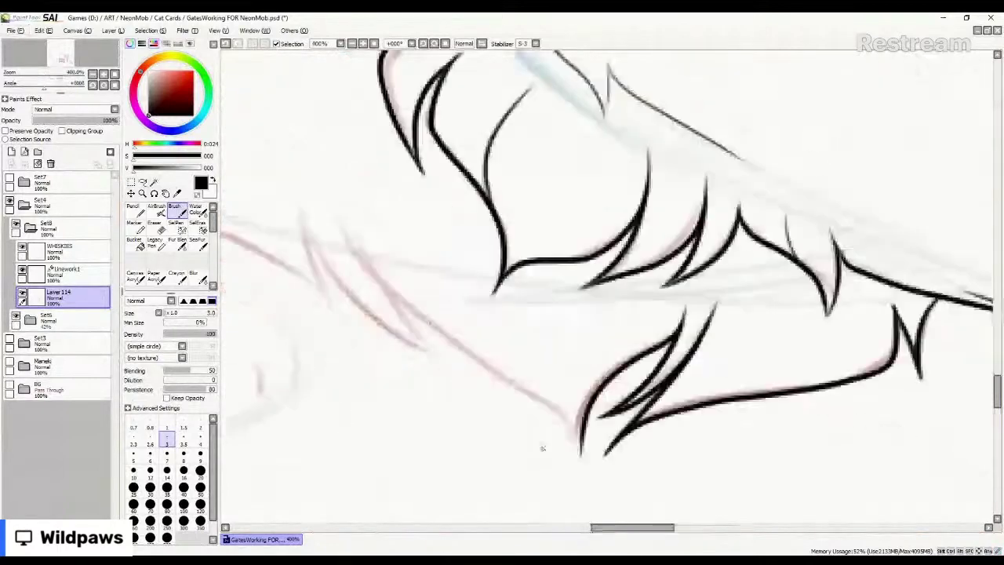
pyautogui.moveTo(581, 457)
pyautogui.mouseDown()
pyautogui.moveTo(563, 419)
pyautogui.moveTo(487, 336)
pyautogui.moveTo(489, 304)
pyautogui.mouseUp()
pyautogui.moveTo(488, 305)
pyautogui.mouseDown()
pyautogui.moveTo(487, 399)
pyautogui.moveTo(340, 208)
pyautogui.mouseUp()
pyautogui.moveTo(359, 259); pyautogui.dragTo(447, 361)
pyautogui.hotkey('ctrl', 'z')
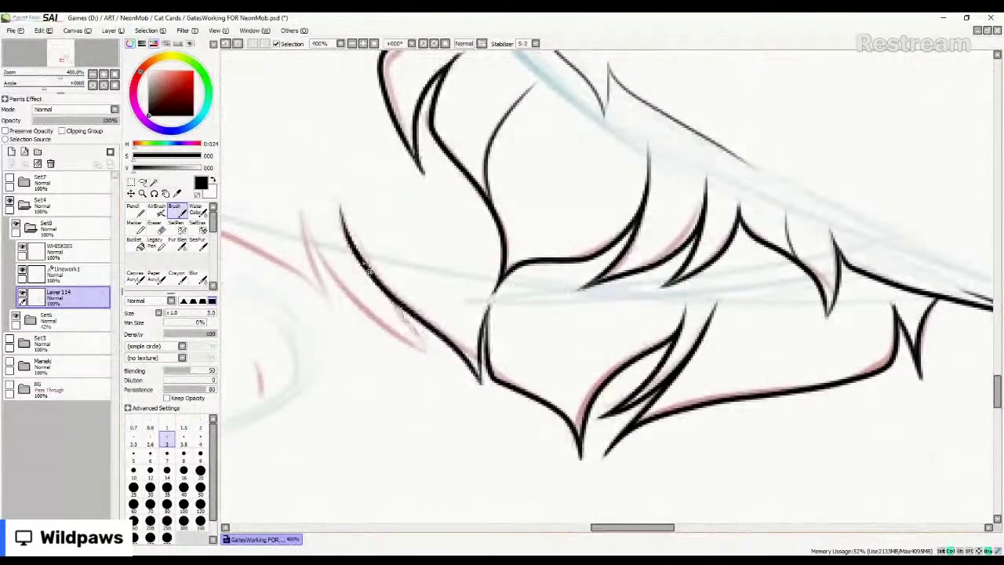
pyautogui.moveTo(361, 261)
pyautogui.mouseDown()
pyautogui.moveTo(446, 361)
pyautogui.moveTo(333, 286)
pyautogui.moveTo(291, 179)
pyautogui.mouseUp()
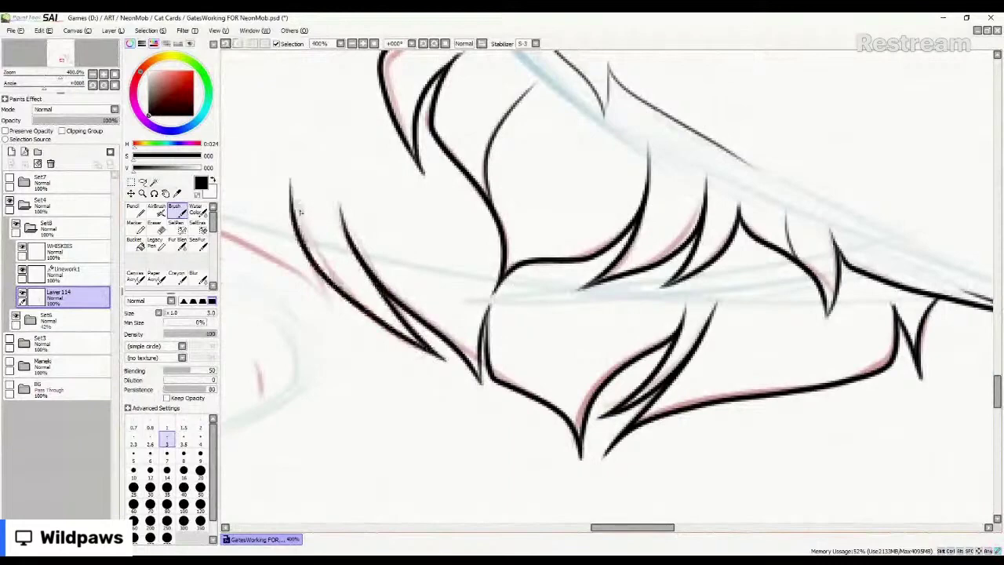
pyautogui.moveTo(293, 215); pyautogui.dragTo(338, 304)
# Ink the belly line as a long curve from the chest tufts toward the hind leg, ending in layered fur spikes.
pyautogui.scroll(-2, 743, 372)
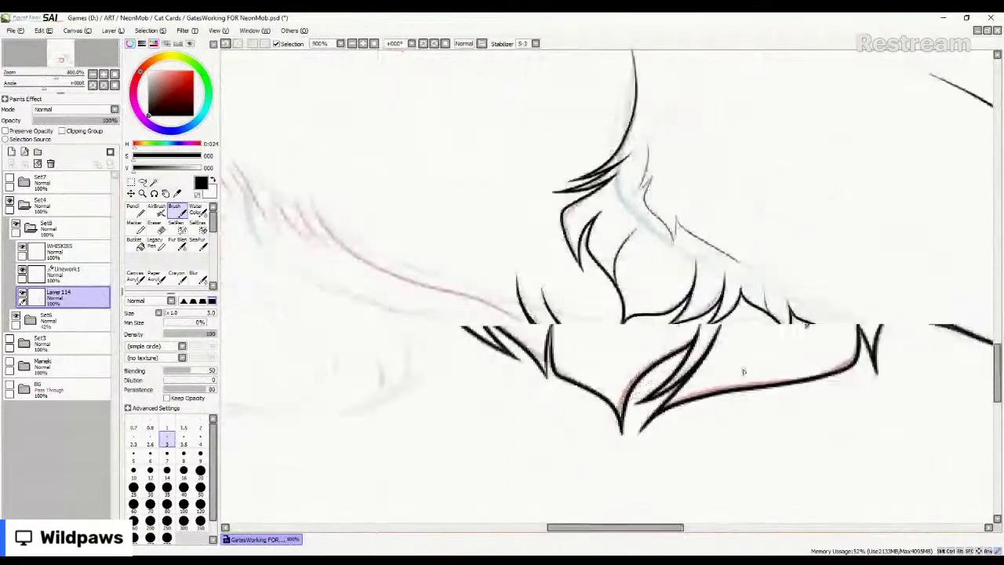
pyautogui.scroll(1, 744, 371)
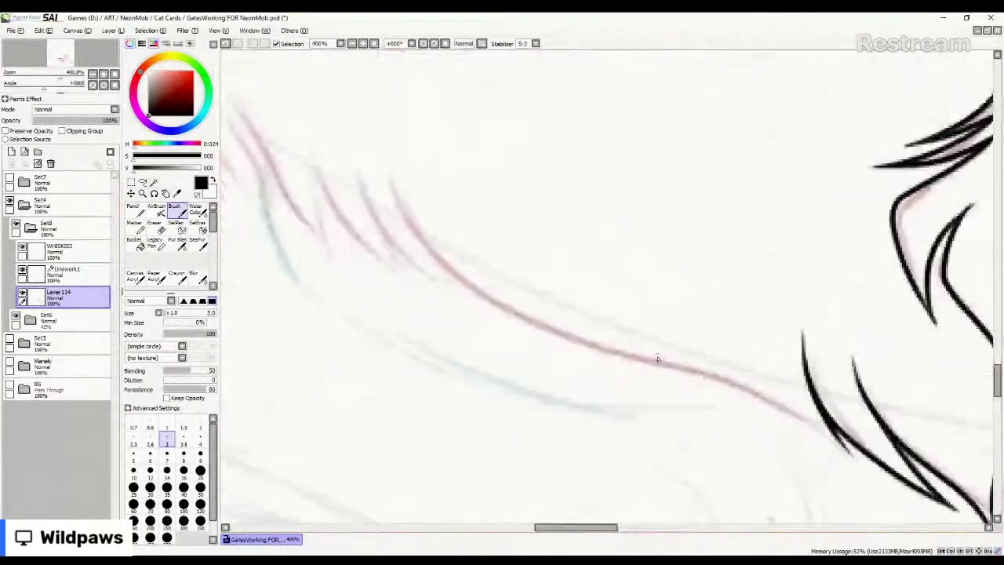
pyautogui.moveTo(854, 459)
pyautogui.mouseDown()
pyautogui.moveTo(736, 388)
pyautogui.moveTo(536, 334)
pyautogui.moveTo(467, 291)
pyautogui.moveTo(390, 151)
pyautogui.mouseUp()
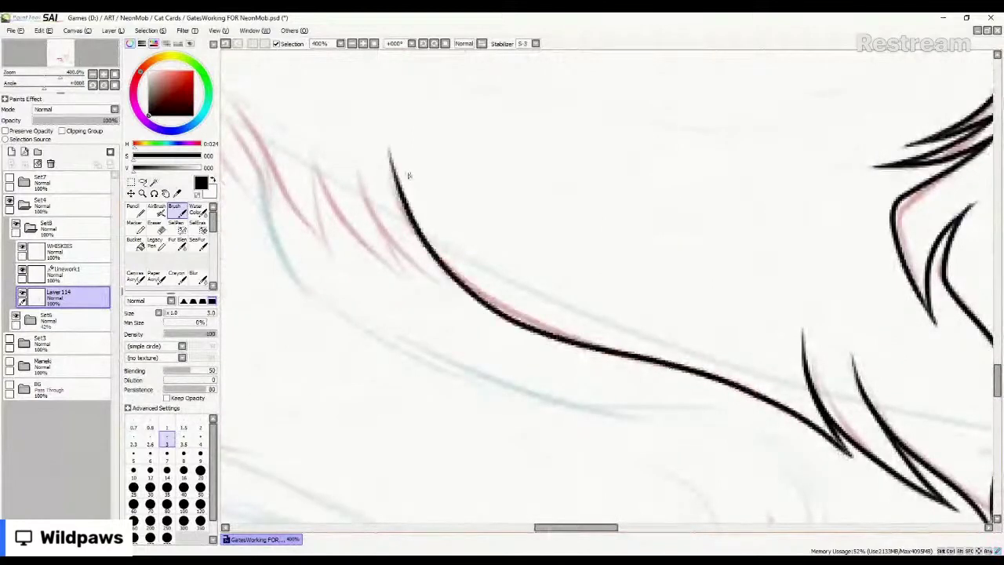
pyautogui.moveTo(408, 206); pyautogui.dragTo(482, 312)
pyautogui.hotkey('ctrl', 'z')
pyautogui.hotkey('ctrl', 'z')
pyautogui.moveTo(402, 197)
pyautogui.mouseDown()
pyautogui.moveTo(482, 312)
pyautogui.moveTo(371, 256)
pyautogui.moveTo(326, 143)
pyautogui.mouseUp()
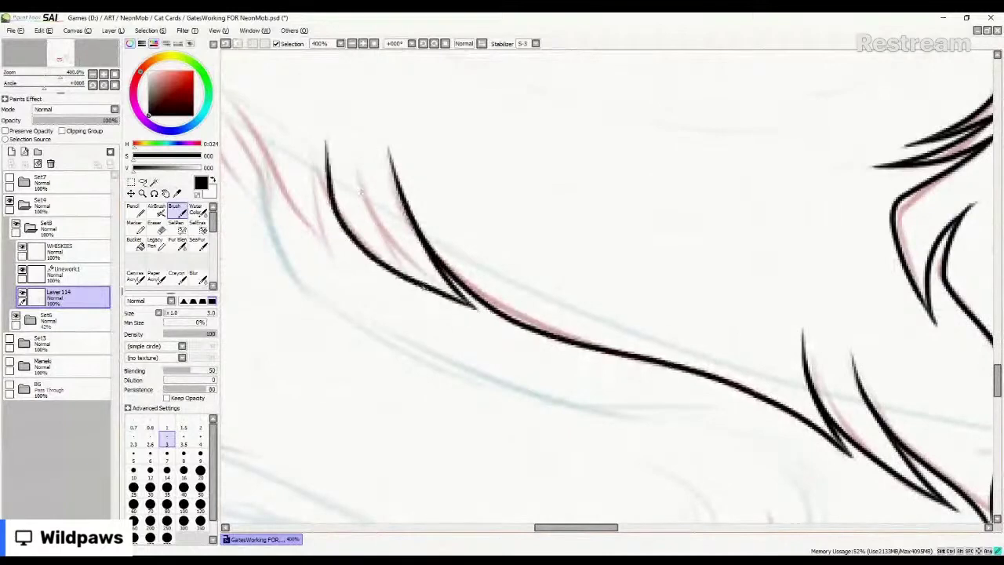
pyautogui.moveTo(345, 248); pyautogui.dragTo(312, 141)
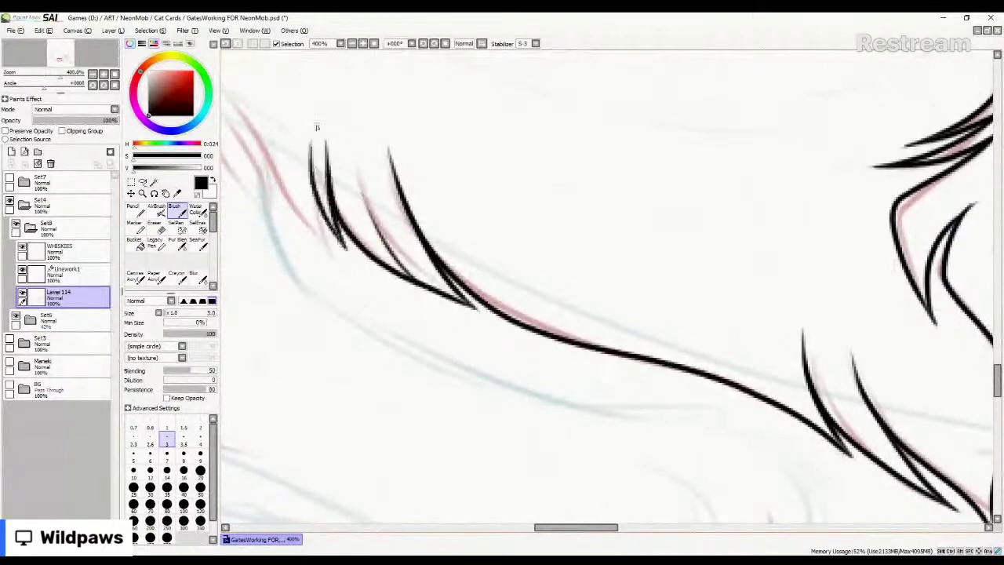
pyautogui.moveTo(343, 269)
pyautogui.mouseDown()
pyautogui.moveTo(266, 189)
pyautogui.moveTo(235, 104)
pyautogui.mouseUp()
# Add the remaining belly fur tufts up to the flank and round the line over the top of the fold by the hind leg.
pyautogui.scroll(-4, 612, 378)
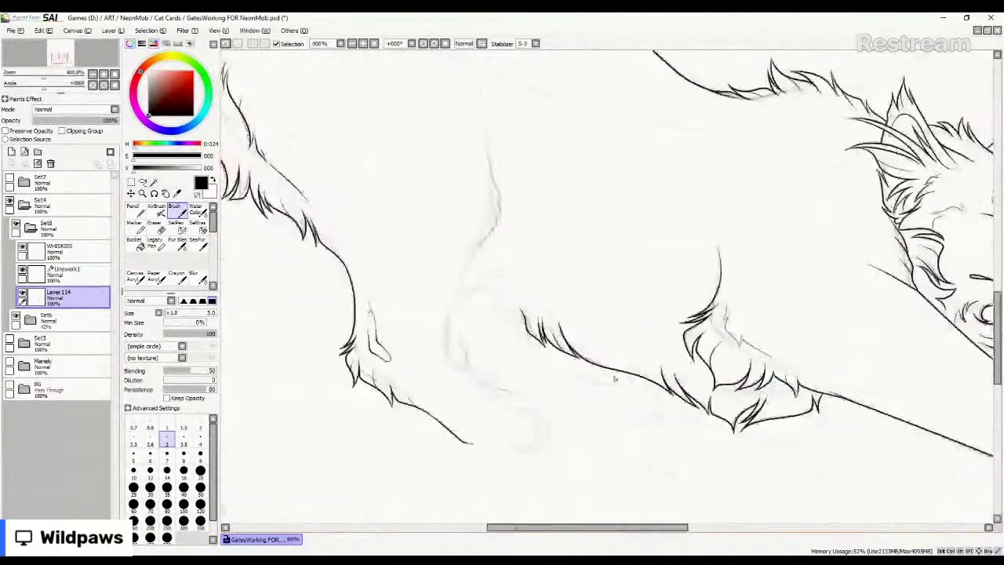
pyautogui.scroll(2, 615, 379)
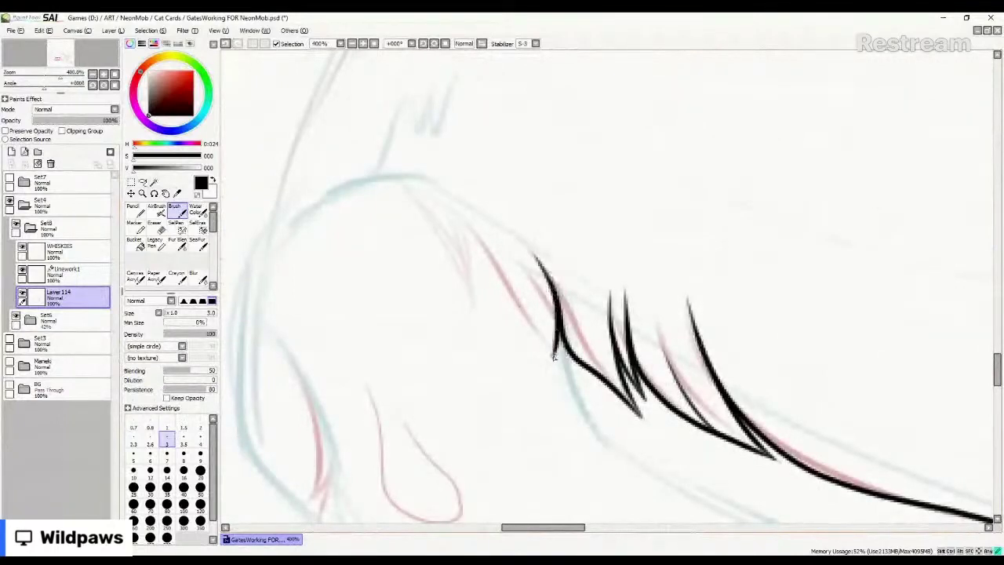
pyautogui.moveTo(555, 353)
pyautogui.mouseDown()
pyautogui.moveTo(471, 300)
pyautogui.moveTo(440, 206)
pyautogui.mouseUp()
pyautogui.moveTo(535, 327)
pyautogui.mouseDown()
pyautogui.moveTo(476, 252)
pyautogui.moveTo(475, 226)
pyautogui.moveTo(437, 271)
pyautogui.moveTo(441, 288)
pyautogui.mouseUp()
pyautogui.moveTo(442, 288)
pyautogui.mouseDown()
pyautogui.moveTo(397, 201)
pyautogui.moveTo(318, 204)
pyautogui.moveTo(373, 179)
pyautogui.moveTo(432, 180)
pyautogui.mouseUp()
# Examine the whole cat's line art and the sketched hind legs that still need inking.
pyautogui.scroll(-4, 471, 319)
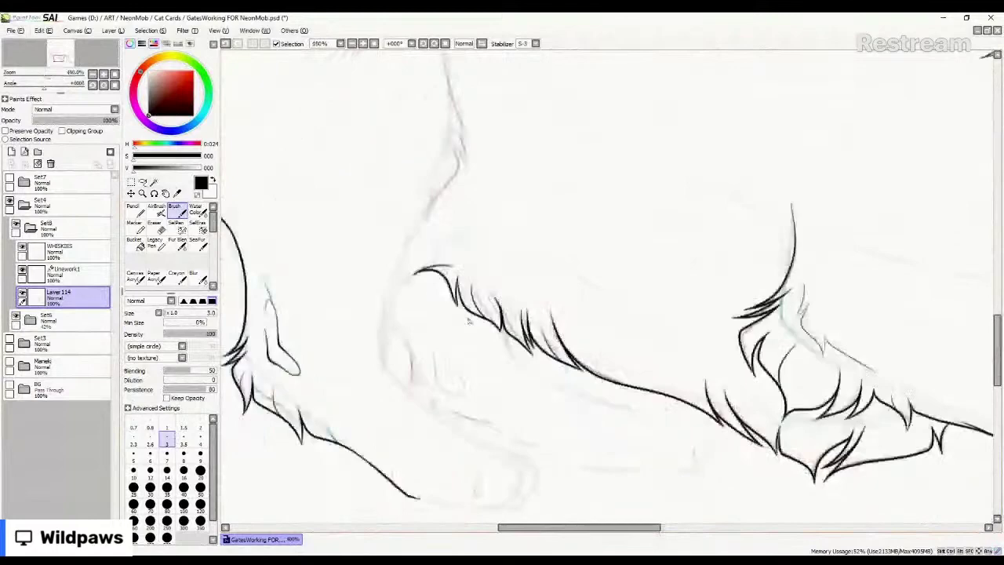
pyautogui.scroll(-4, 469, 320)
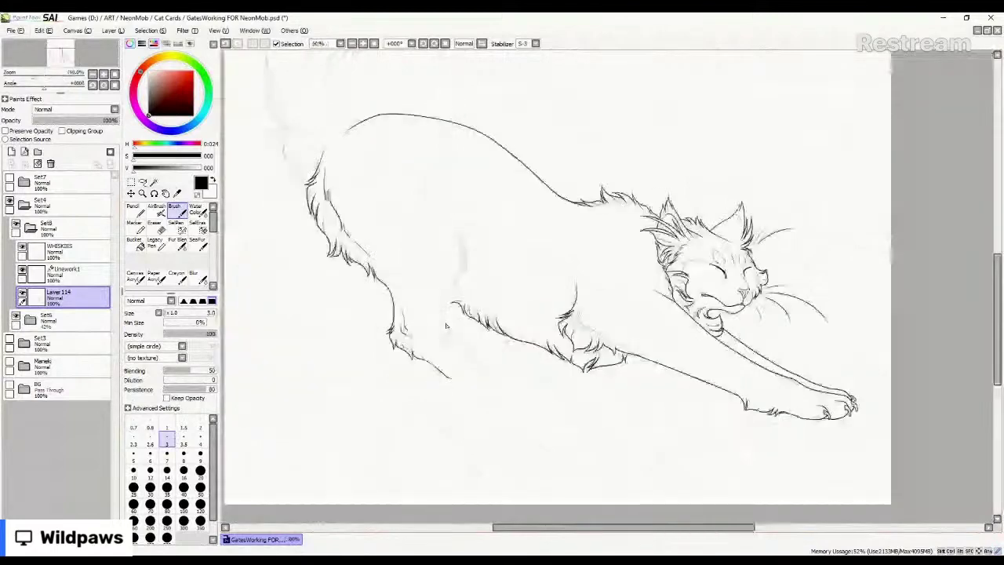
pyautogui.scroll(2, 446, 325)
pyautogui.scroll(-2, 473, 290)
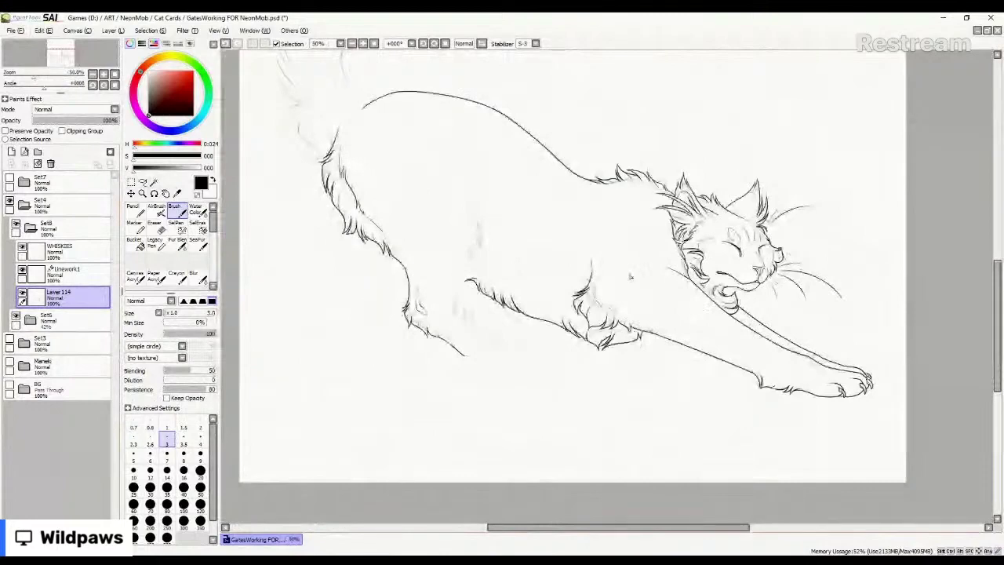
pyautogui.scroll(2, 630, 277)
pyautogui.scroll(-2, 634, 280)
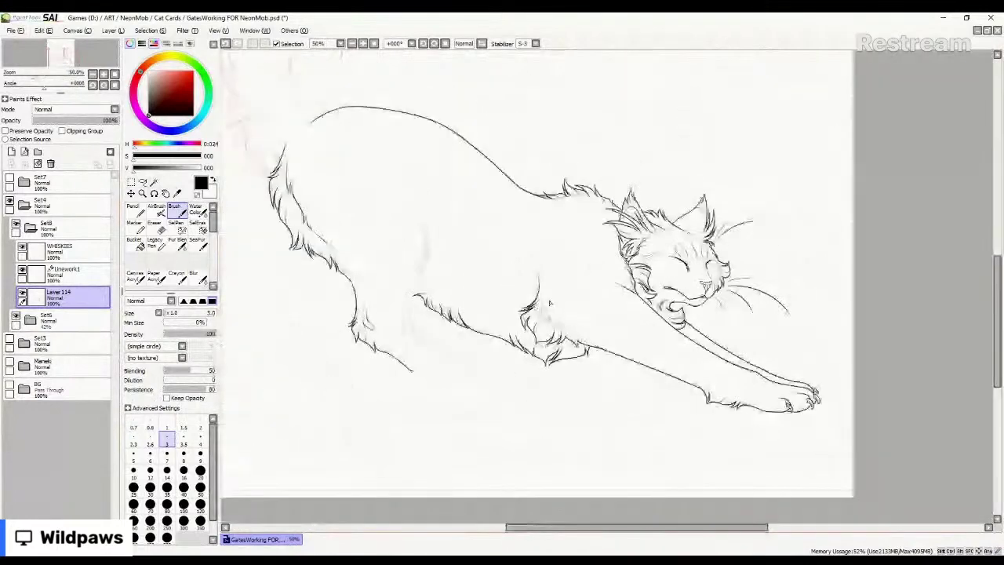
pyautogui.scroll(5, 416, 245)
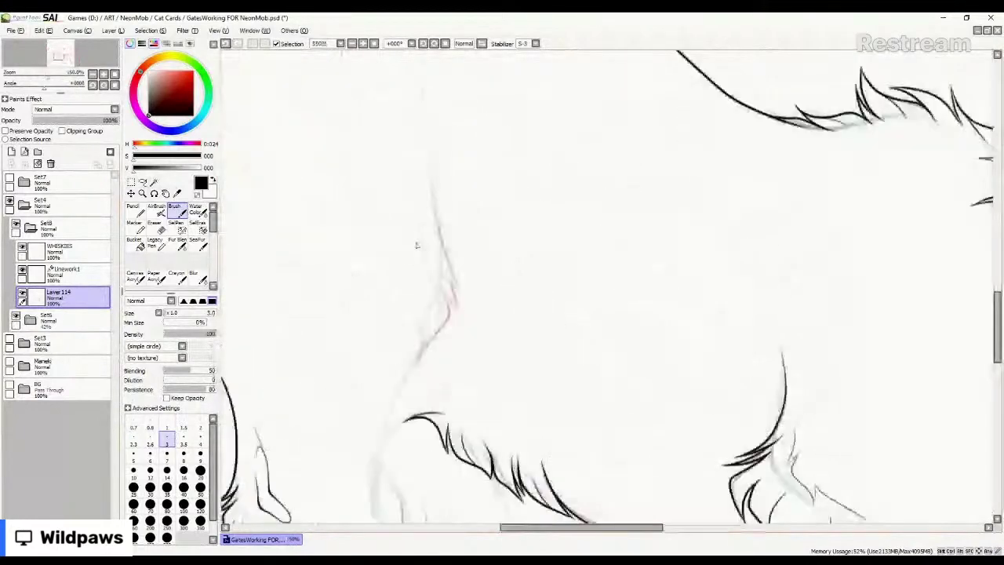
pyautogui.scroll(-5, 416, 245)
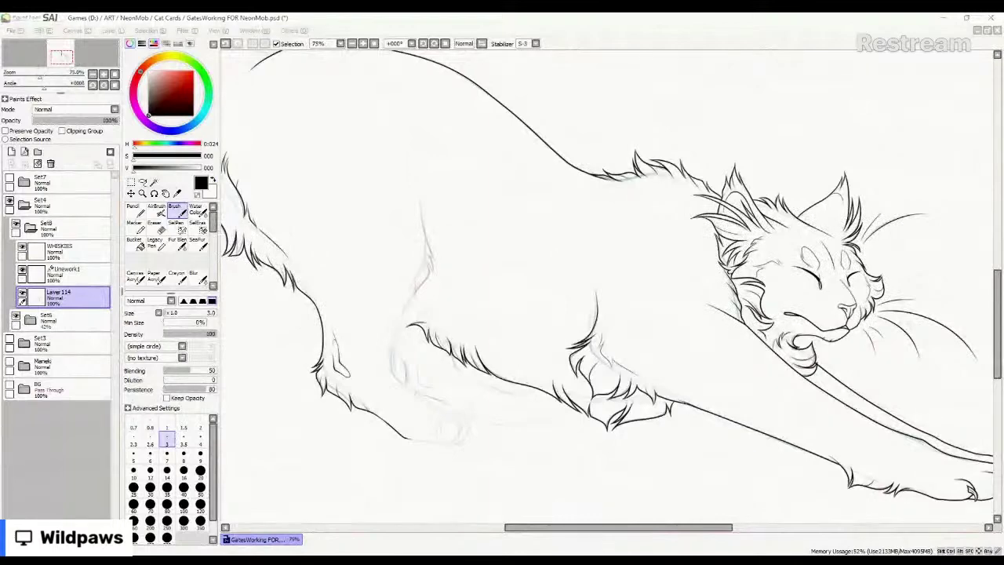
pyautogui.scroll(-1, 491, 371)
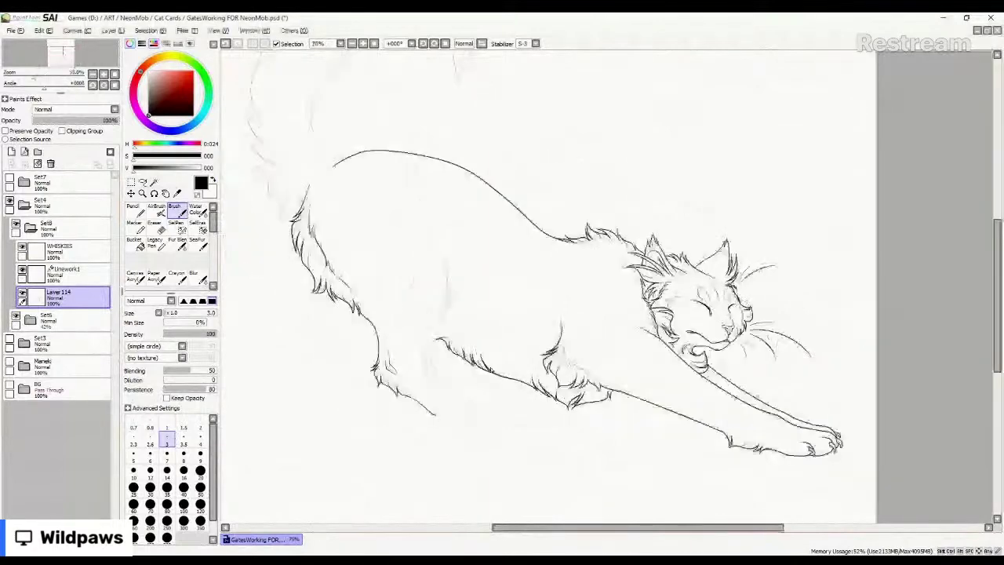
pyautogui.scroll(5, 616, 299)
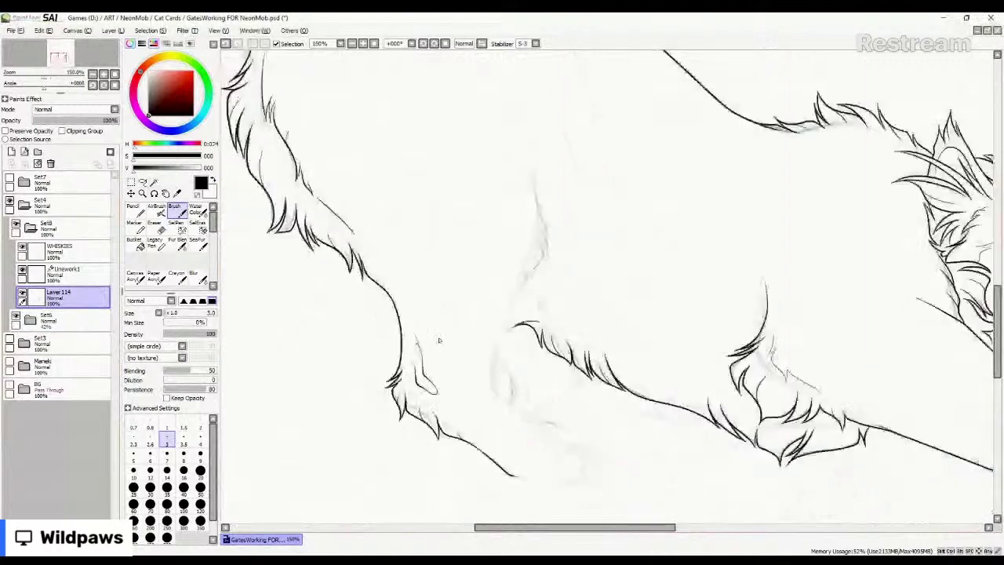
pyautogui.scroll(-3, 435, 306)
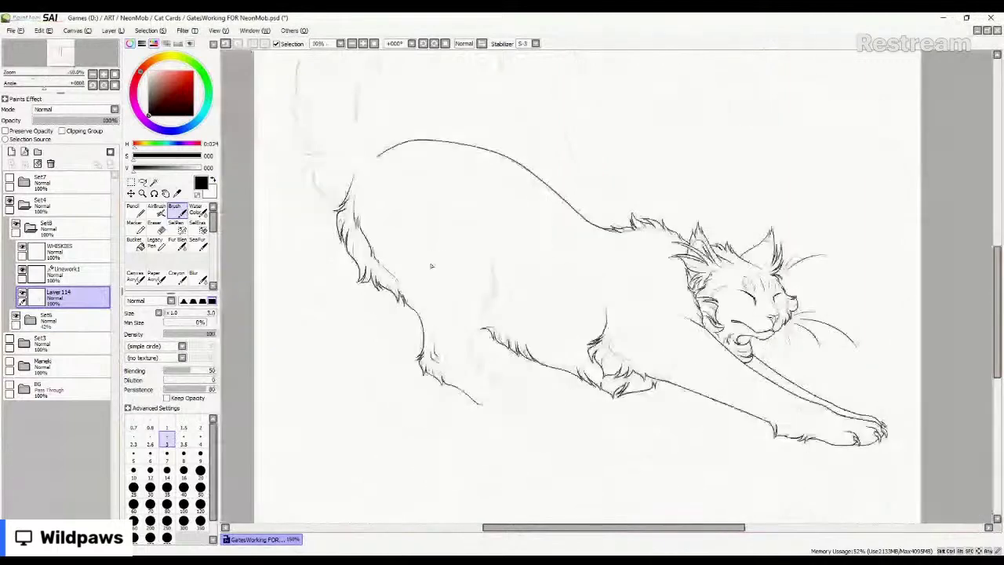
# Extend the flank fold with a curve sweeping from the belly fur down to the front of the hind leg.
pyautogui.scroll(5, 430, 266)
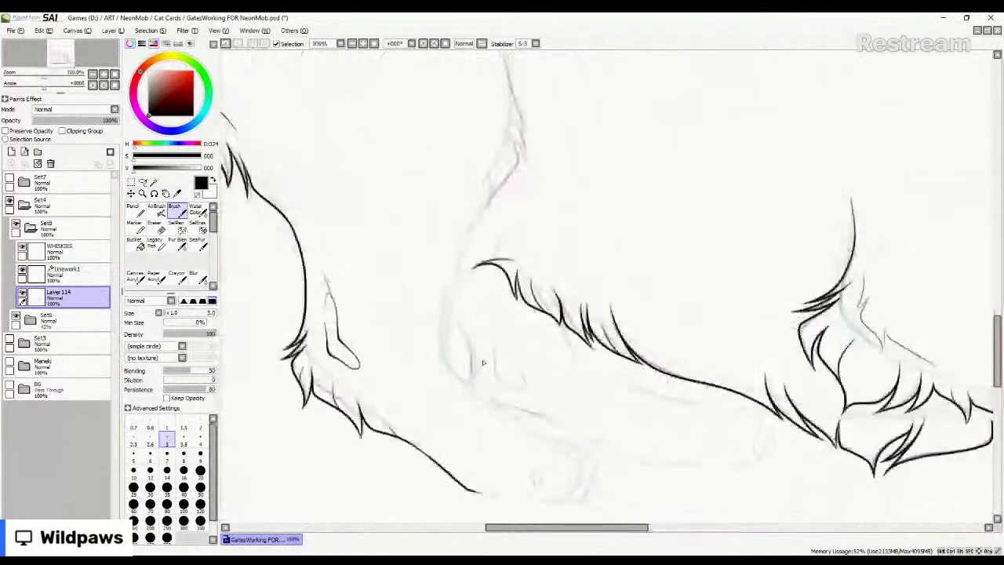
pyautogui.scroll(3, 579, 250)
pyautogui.moveTo(579, 250); pyautogui.dragTo(474, 319)
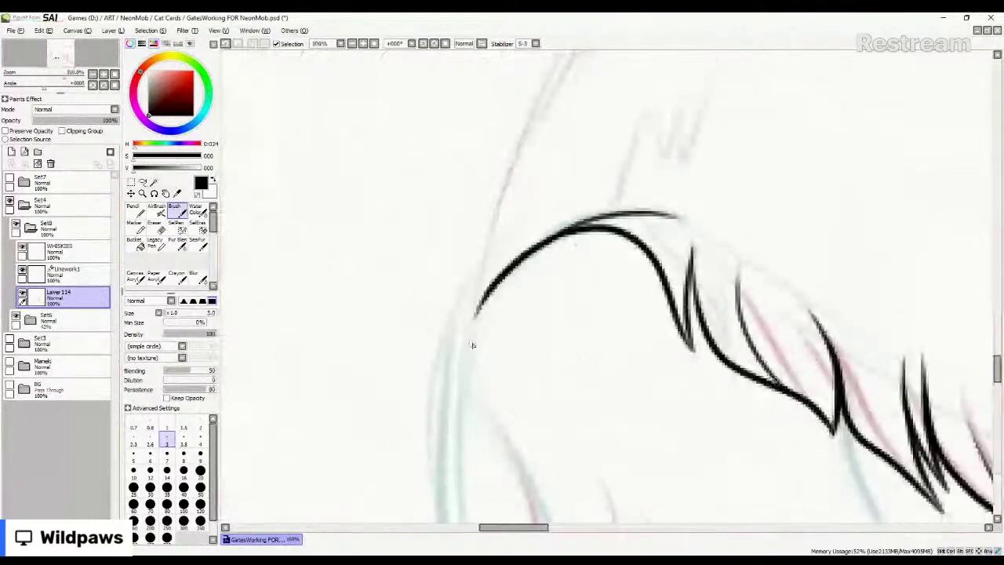
# Mark the hind paw's toes with three short, slightly curved strokes over the sketched paw.
pyautogui.scroll(-2, 479, 241)
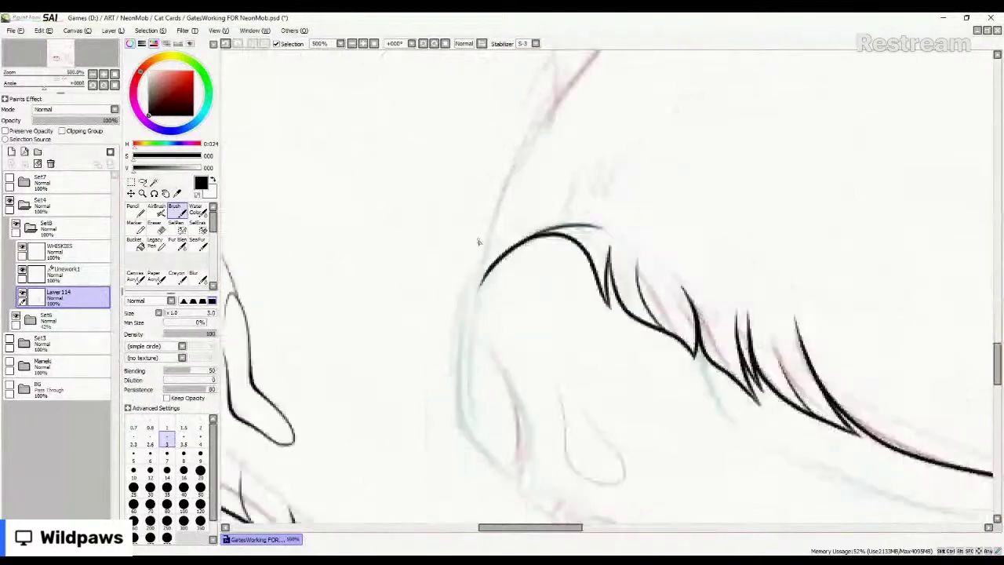
pyautogui.scroll(-2, 479, 242)
pyautogui.scroll(2, 506, 367)
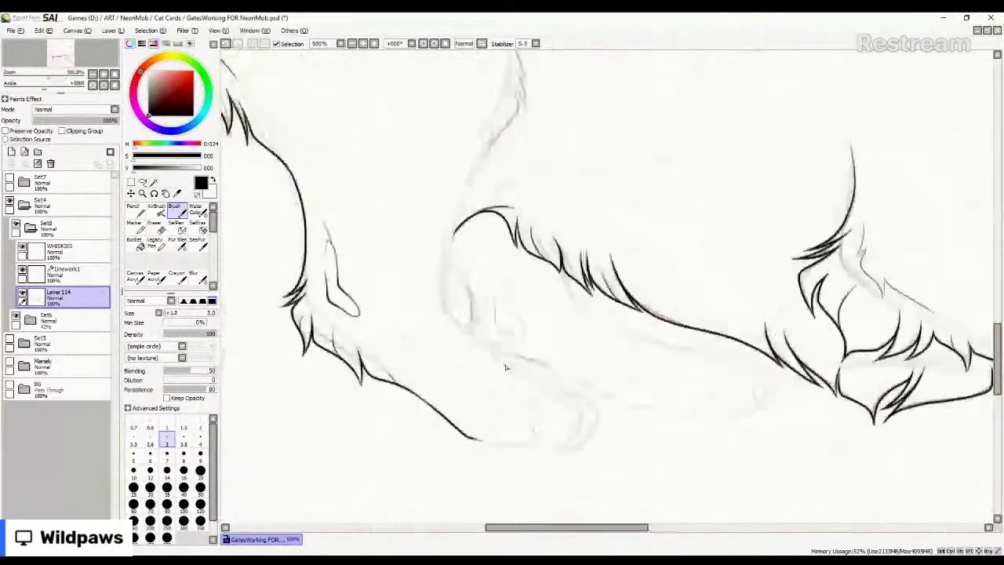
pyautogui.scroll(2, 506, 367)
pyautogui.scroll(2, 523, 403)
pyautogui.moveTo(511, 357); pyautogui.dragTo(521, 408)
pyautogui.moveTo(639, 354); pyautogui.dragTo(645, 408)
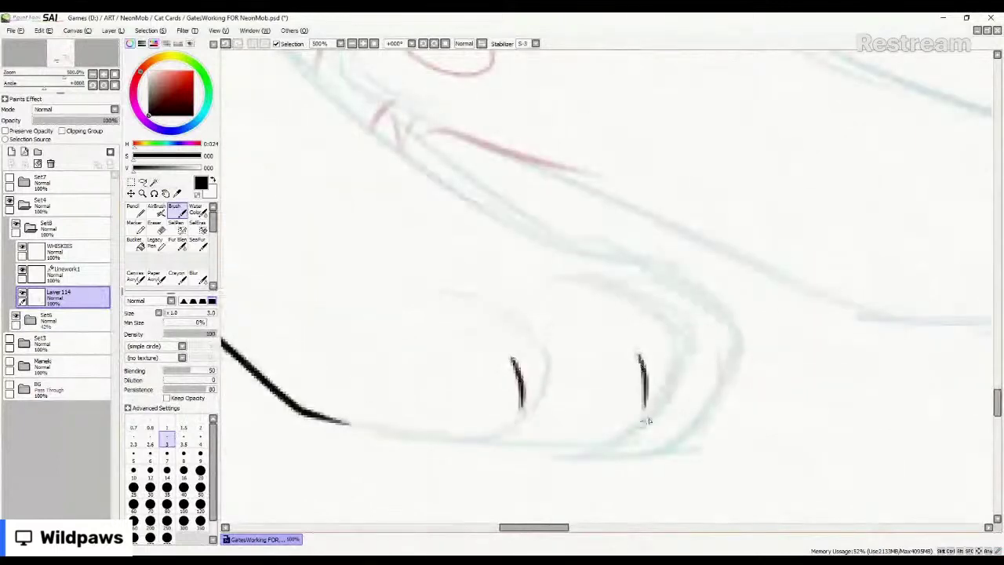
pyautogui.moveTo(717, 339); pyautogui.dragTo(710, 391)
pyautogui.scroll(-1, 412, 321)
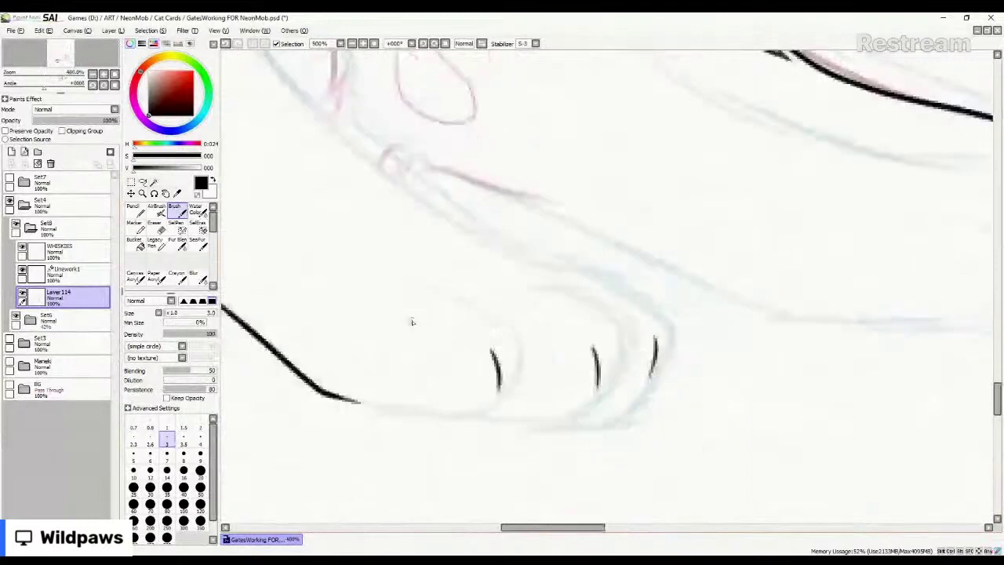
# Extend the shoulder line from behind the cheek fur with a gentle arc back across the upper shoulder.
pyautogui.scroll(-5, 412, 322)
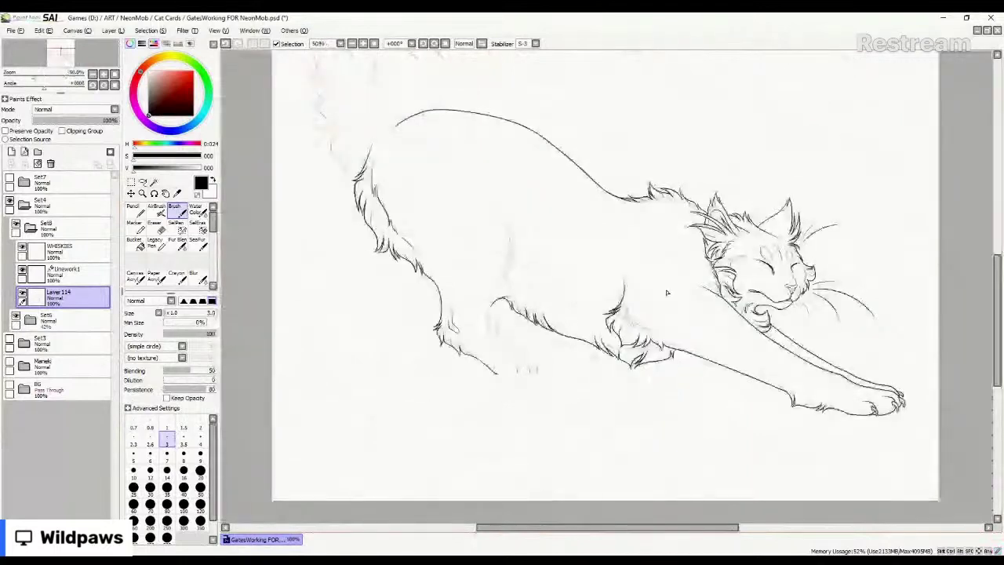
pyautogui.scroll(5, 667, 292)
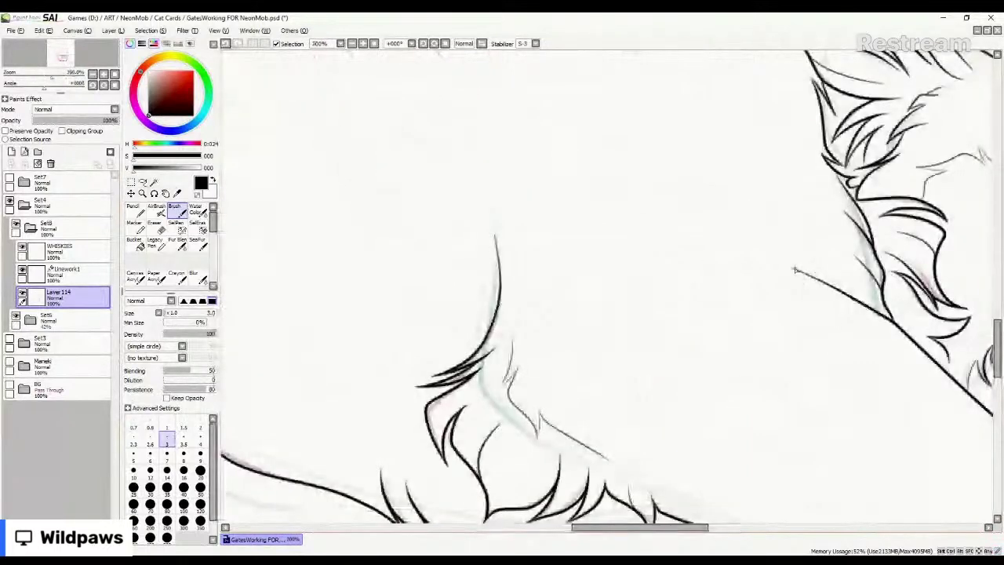
pyautogui.moveTo(797, 272); pyautogui.dragTo(615, 258)
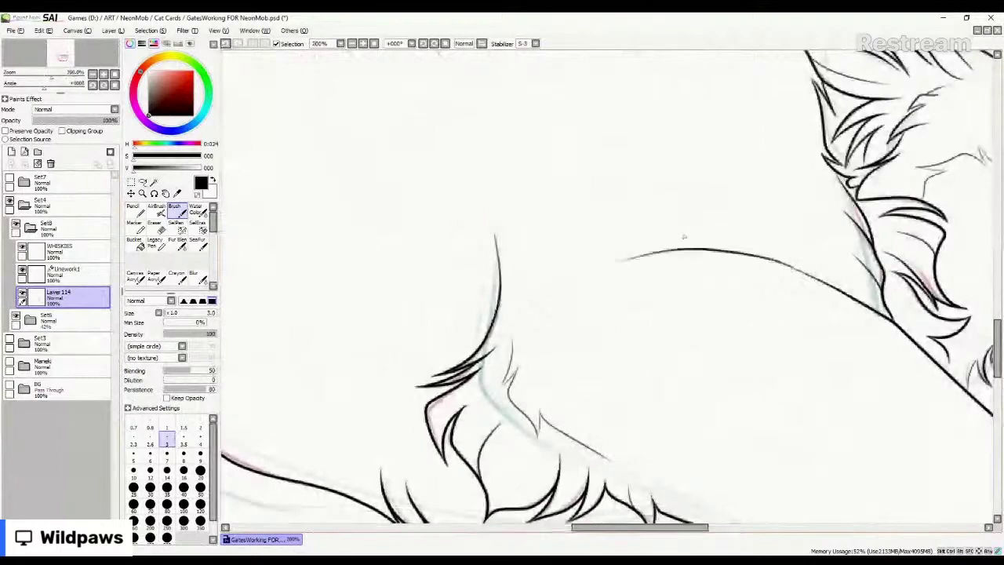
# Undo the shoulder arc and try a replacement sweeping farther back and down over the upper shoulder.
pyautogui.hotkey('ctrl', 'z')
pyautogui.moveTo(749, 251)
pyautogui.mouseDown()
pyautogui.moveTo(673, 249)
pyautogui.moveTo(561, 280)
pyautogui.mouseUp()
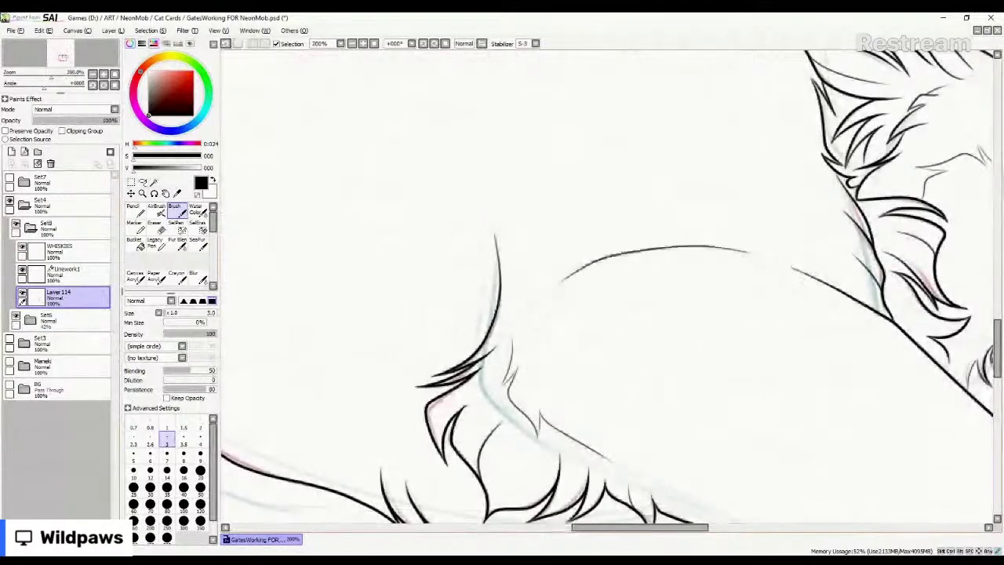
pyautogui.scroll(-4, 608, 287)
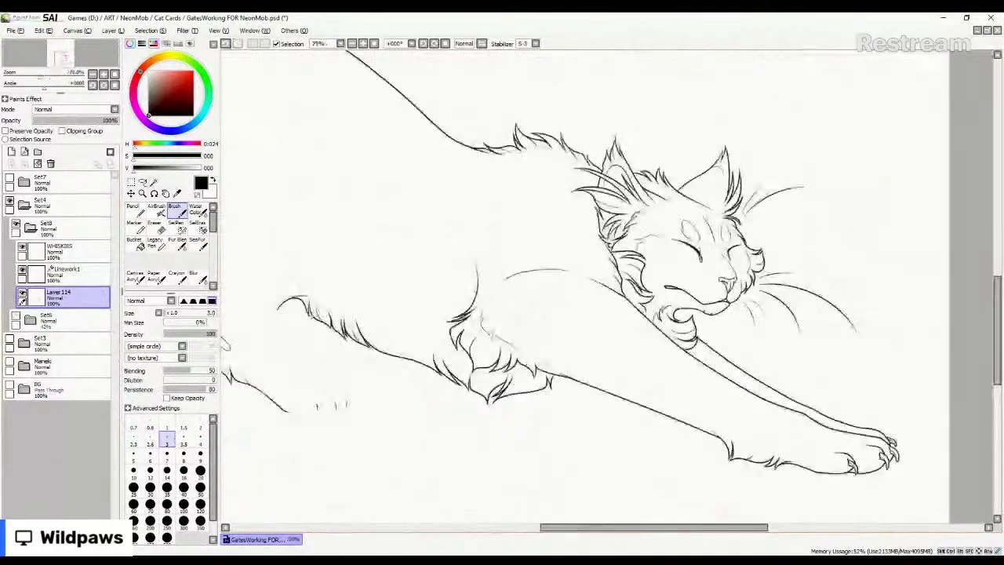
pyautogui.scroll(-2, 450, 307)
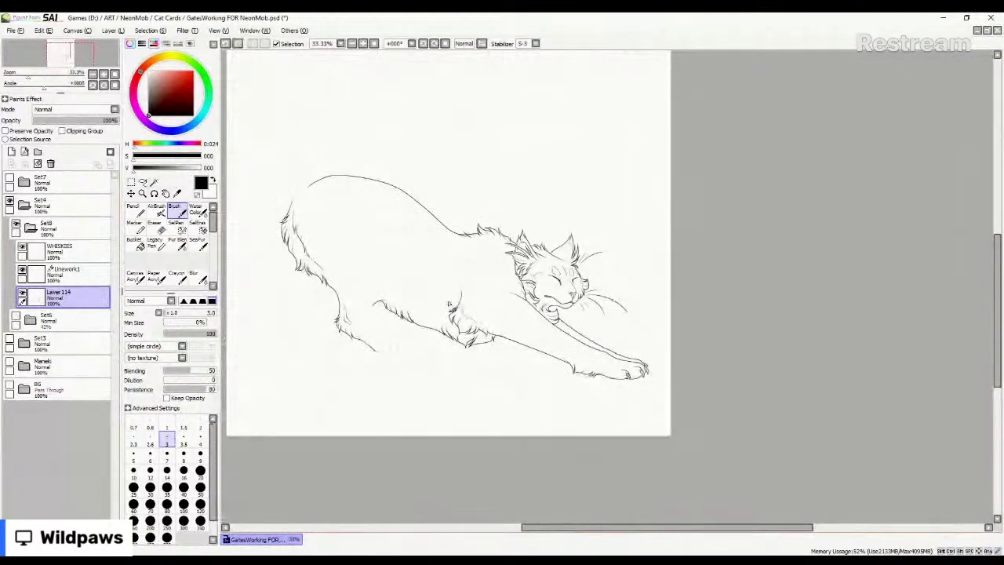
# Examine the cat's whole pose, comparing the inked back, belly and front leg with the sketched hindquarters.
pyautogui.scroll(1, 365, 266)
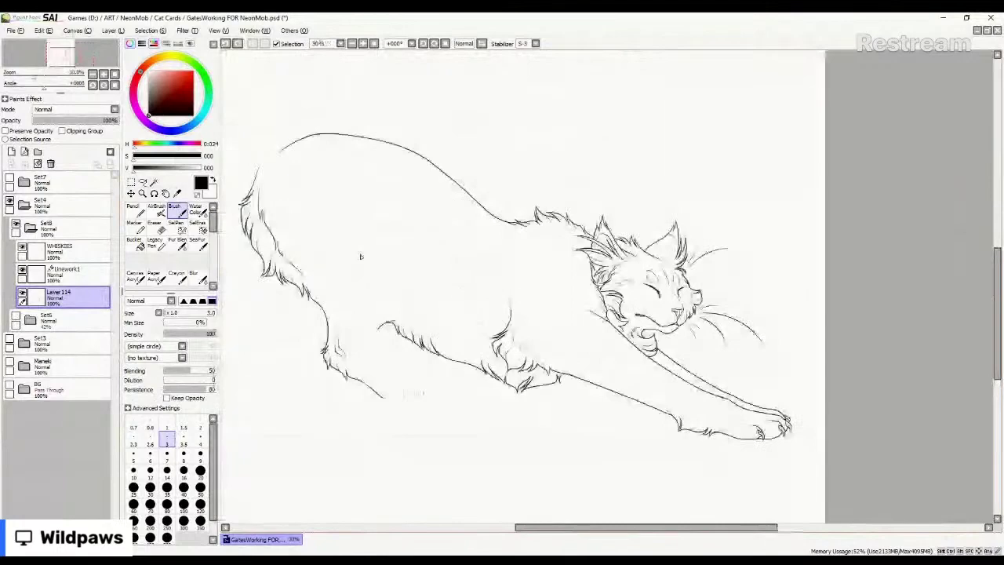
pyautogui.scroll(1, 424, 236)
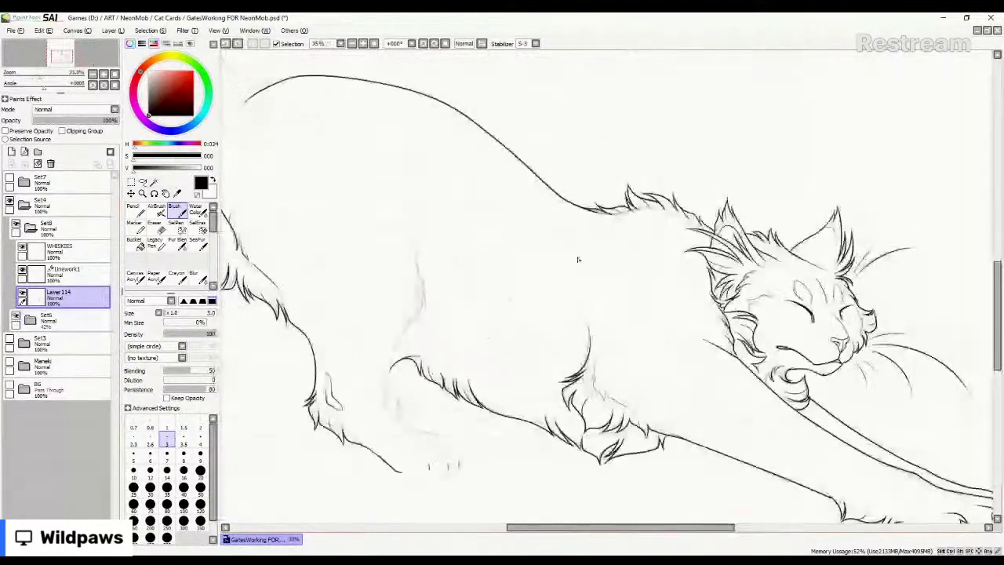
pyautogui.scroll(-1, 569, 274)
pyautogui.scroll(-1, 565, 288)
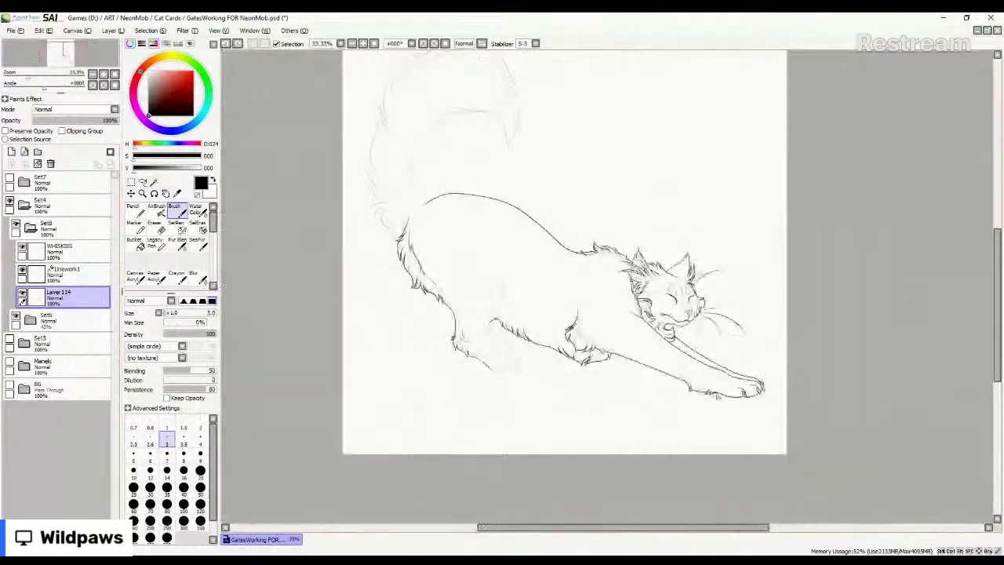
pyautogui.scroll(3, 716, 397)
pyautogui.scroll(-1, 720, 386)
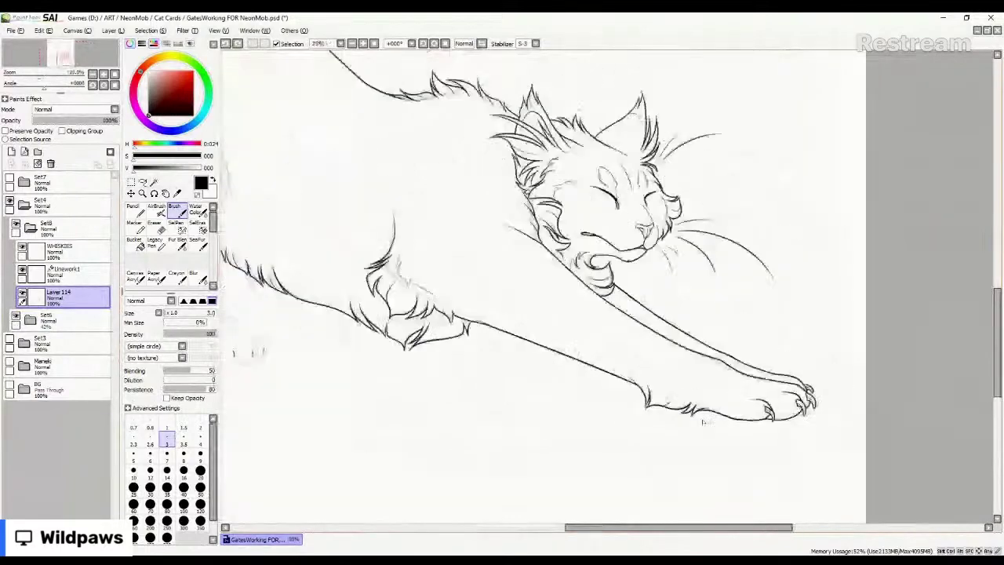
pyautogui.scroll(-1, 703, 422)
pyautogui.scroll(-1, 510, 419)
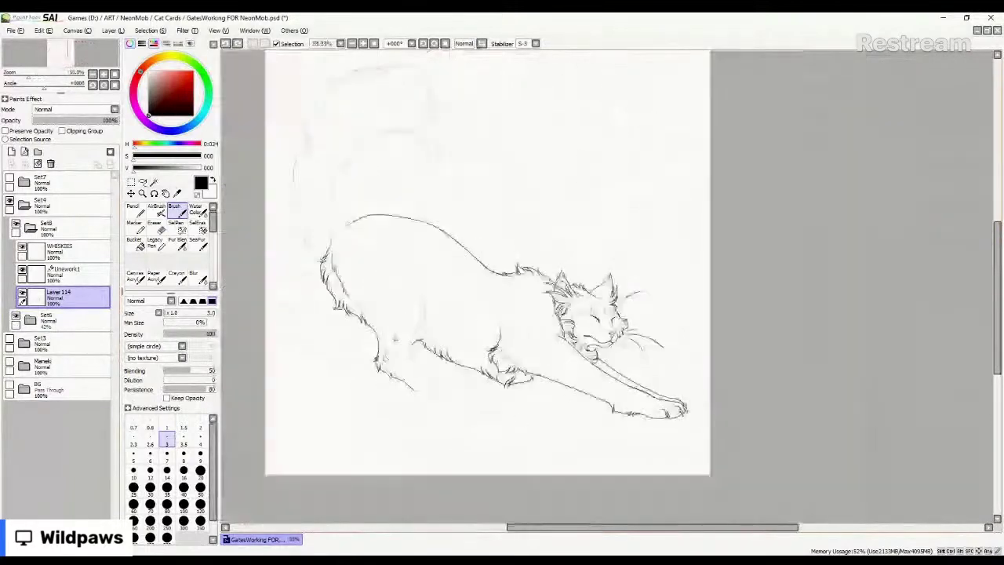
pyautogui.scroll(1, 384, 338)
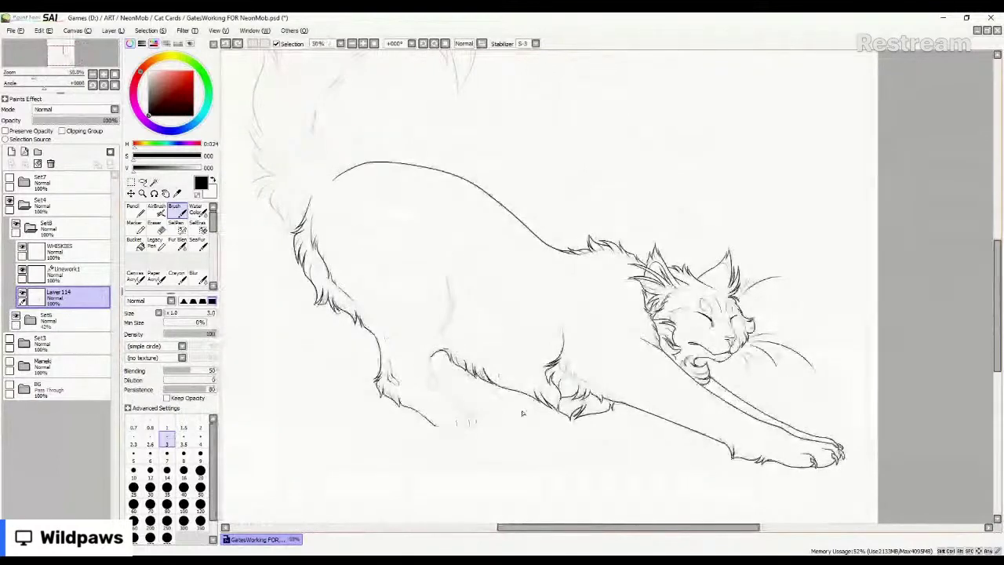
pyautogui.scroll(1, 755, 325)
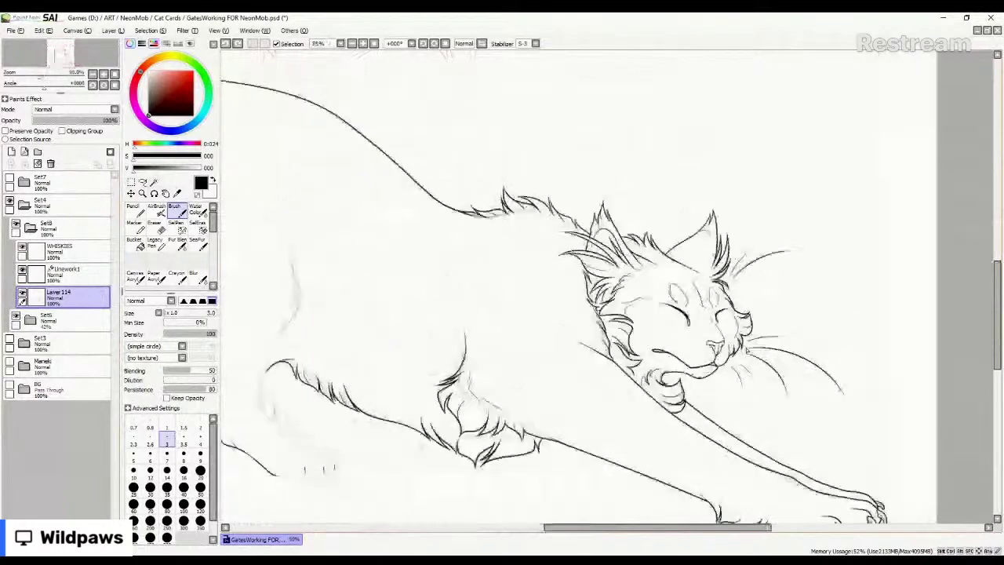
pyautogui.scroll(-1, 692, 318)
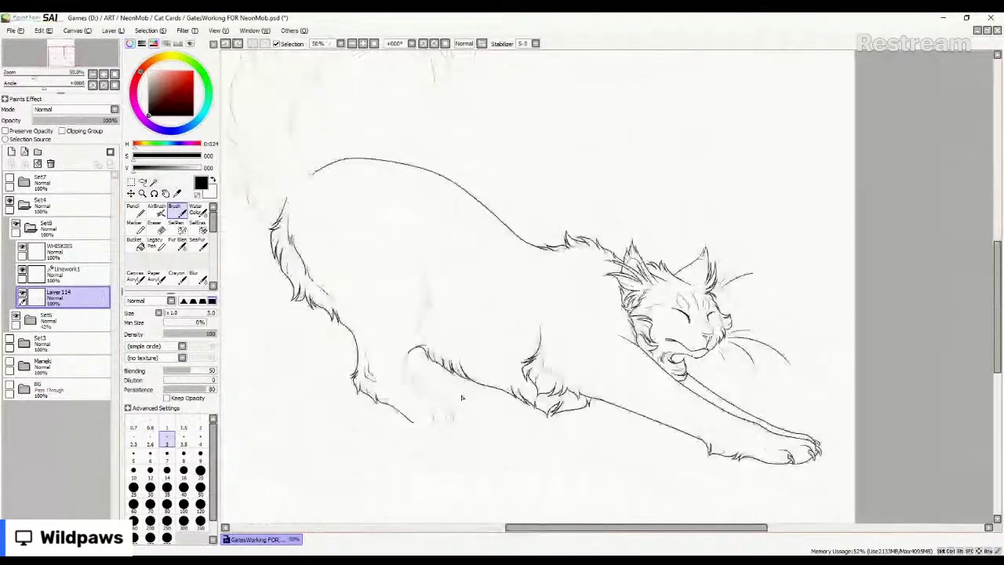
pyautogui.scroll(1, 462, 398)
pyautogui.scroll(1, 458, 402)
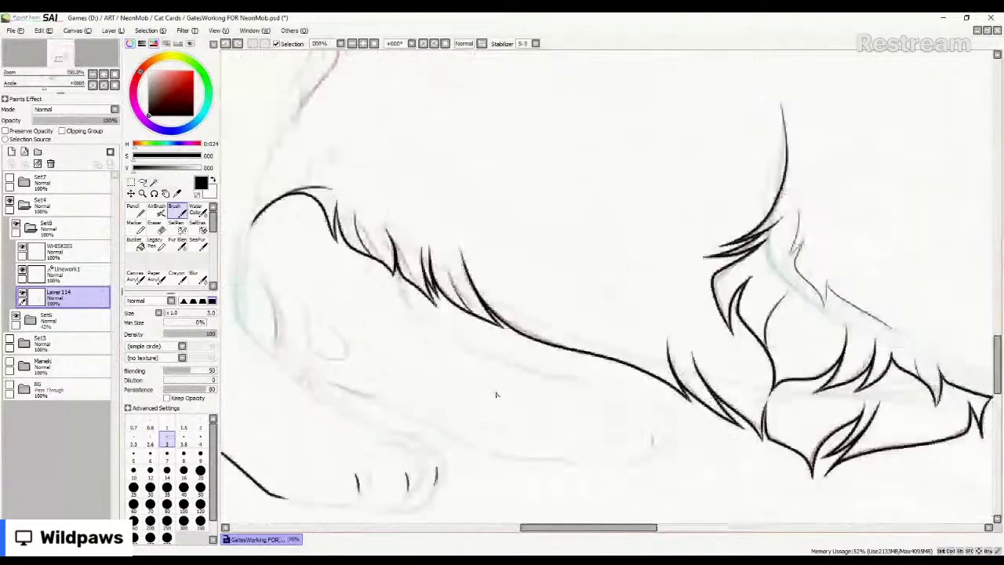
# Ink a thin, broken fur contour along the lower flank, from behind the front leg back towards the thigh, with small pointed tufts.
pyautogui.scroll(-2, 496, 394)
pyautogui.scroll(2, 537, 267)
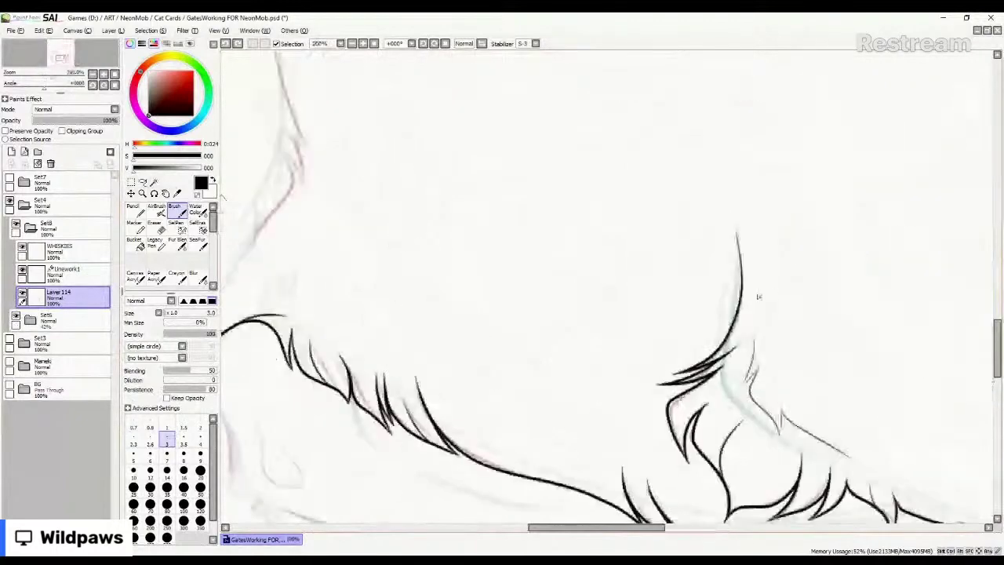
pyautogui.moveTo(722, 280); pyautogui.dragTo(679, 337)
pyautogui.hotkey('ctrl', 'z')
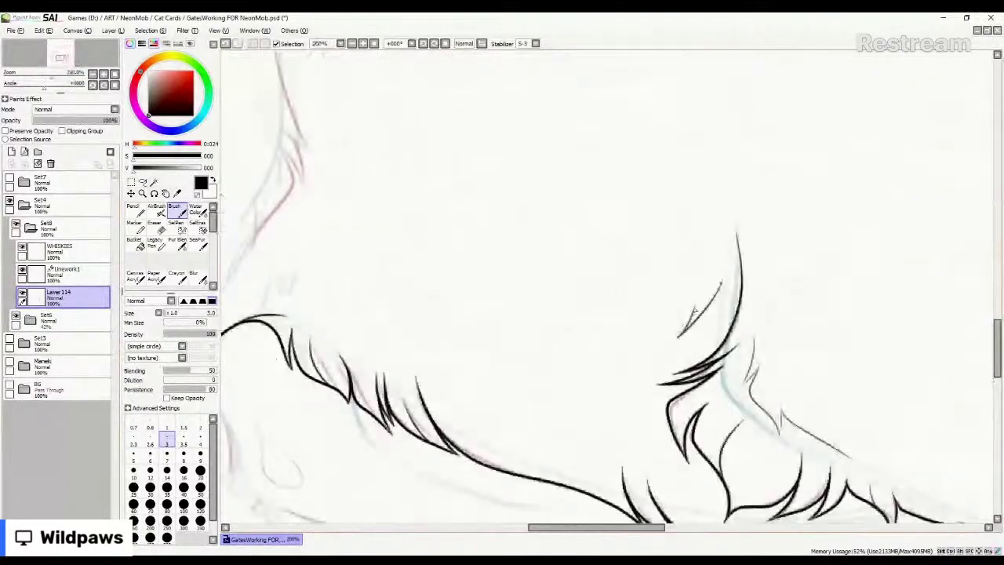
pyautogui.moveTo(700, 303)
pyautogui.mouseDown()
pyautogui.moveTo(579, 350)
pyautogui.moveTo(592, 326)
pyautogui.moveTo(493, 340)
pyautogui.mouseUp()
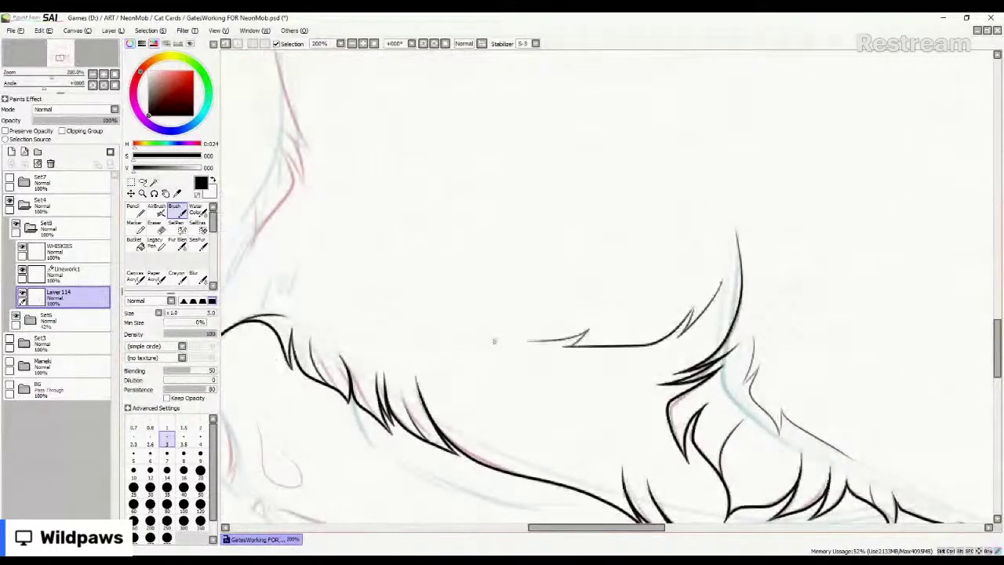
pyautogui.moveTo(322, 211)
pyautogui.mouseDown()
pyautogui.moveTo(329, 261)
pyautogui.moveTo(388, 320)
pyautogui.mouseUp()
pyautogui.moveTo(377, 284); pyautogui.dragTo(384, 310)
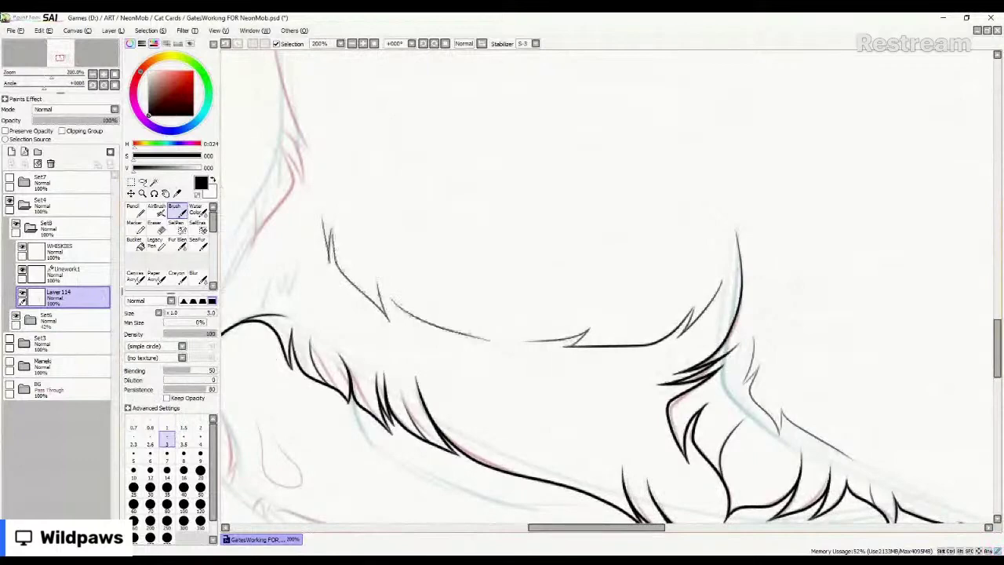
# Ink the front edge of the thigh with a tapered stroke down to the knee, ending in pointed fur tufts.
pyautogui.scroll(-6, 390, 303)
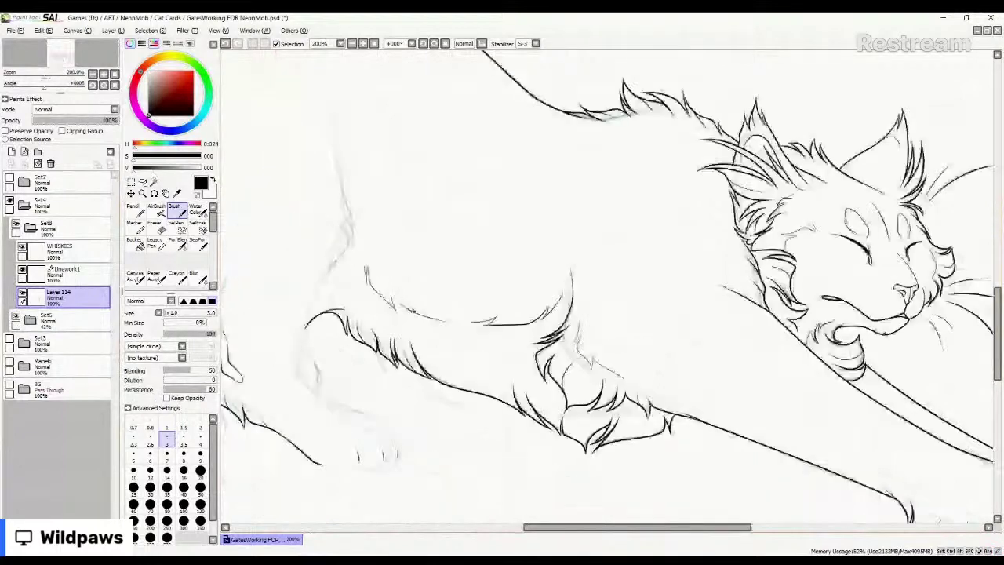
pyautogui.scroll(1, 539, 290)
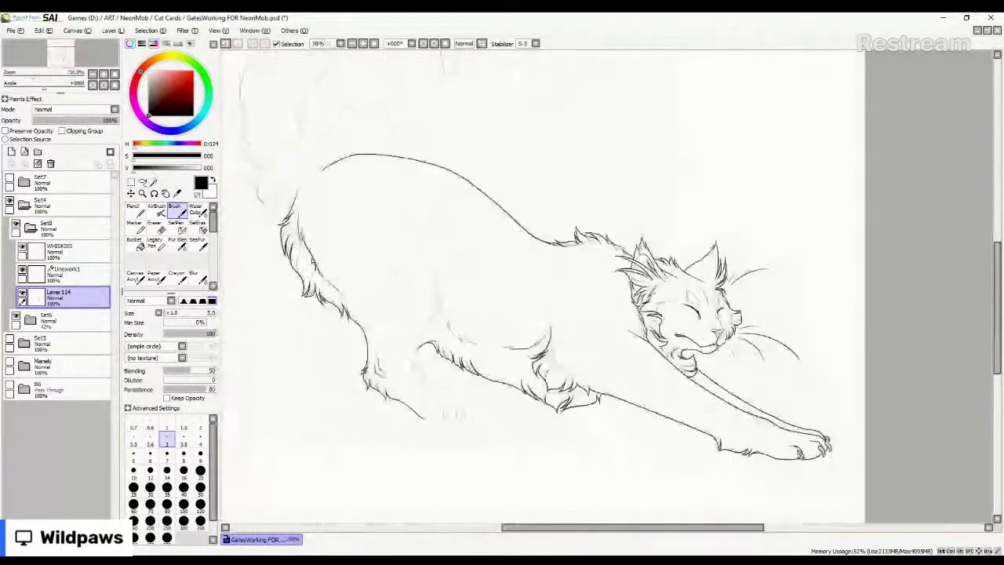
pyautogui.scroll(3, 439, 237)
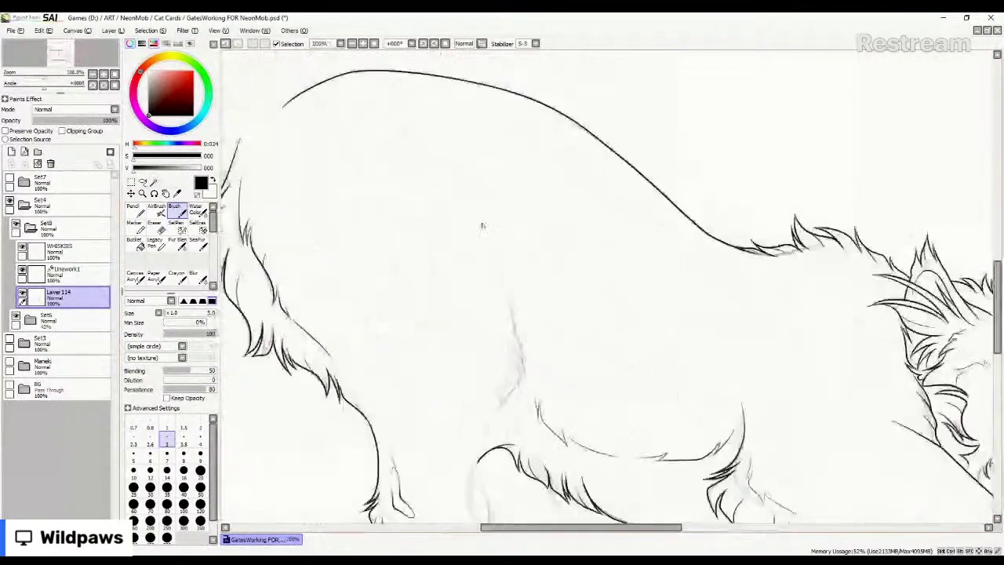
pyautogui.scroll(2, 506, 306)
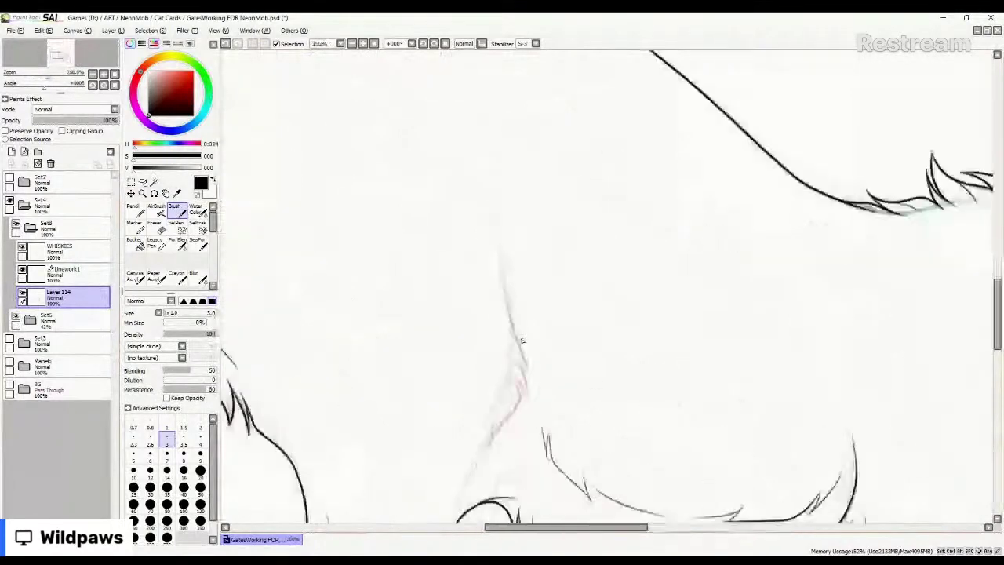
pyautogui.scroll(3, 522, 340)
pyautogui.moveTo(477, 167)
pyautogui.mouseDown()
pyautogui.moveTo(521, 354)
pyautogui.moveTo(563, 432)
pyautogui.mouseUp()
pyautogui.hotkey('ctrl', 'z')
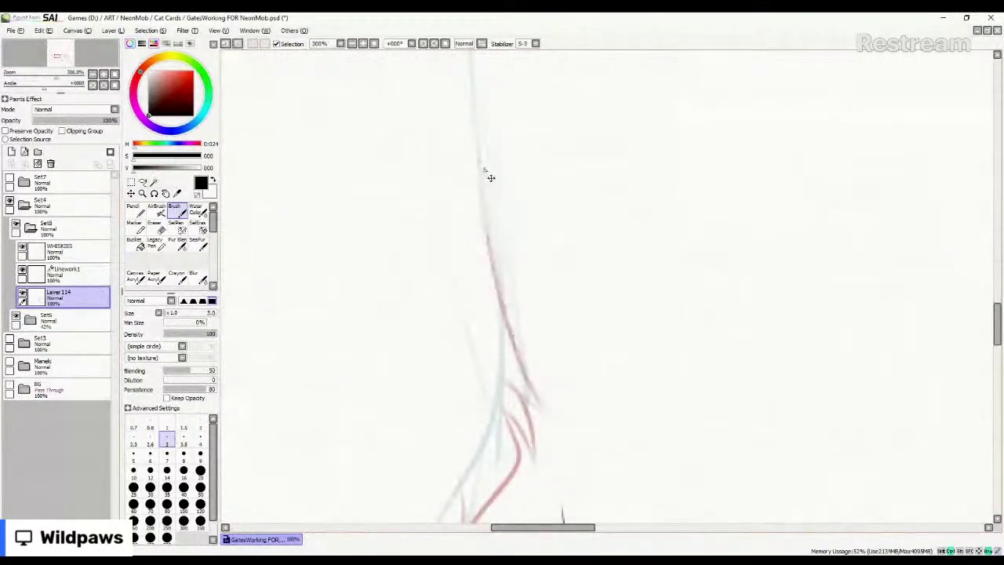
pyautogui.moveTo(478, 161)
pyautogui.mouseDown()
pyautogui.moveTo(515, 344)
pyautogui.moveTo(561, 432)
pyautogui.moveTo(498, 382)
pyautogui.moveTo(529, 411)
pyautogui.moveTo(536, 474)
pyautogui.moveTo(497, 408)
pyautogui.mouseUp()
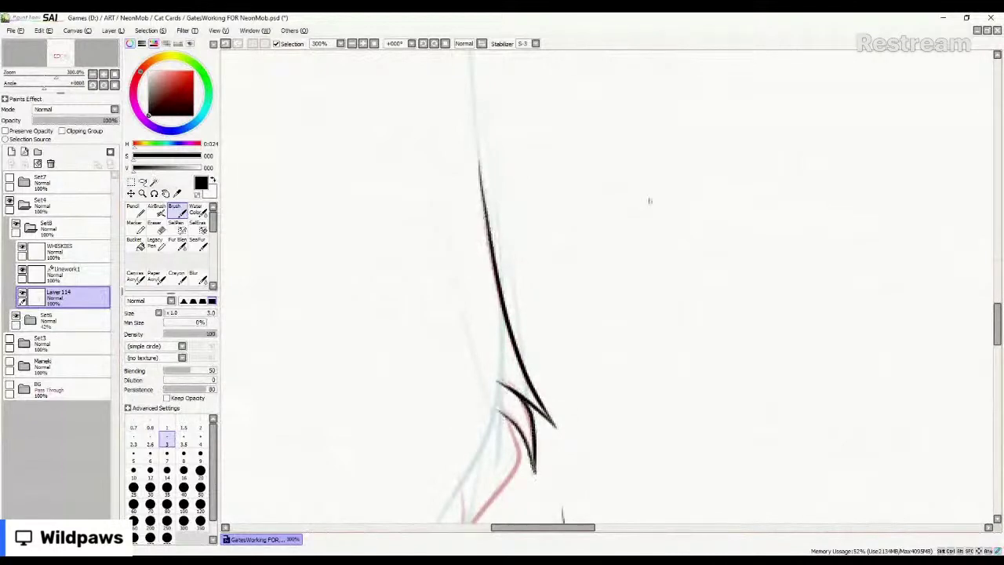
# Continue the knee fur with a curved stroke down to a sharp point, adding short inner hair strokes.
pyautogui.scroll(-3, 650, 201)
pyautogui.scroll(3, 656, 220)
pyautogui.moveTo(557, 284)
pyautogui.mouseDown()
pyautogui.moveTo(575, 338)
pyautogui.moveTo(508, 439)
pyautogui.moveTo(506, 340)
pyautogui.mouseUp()
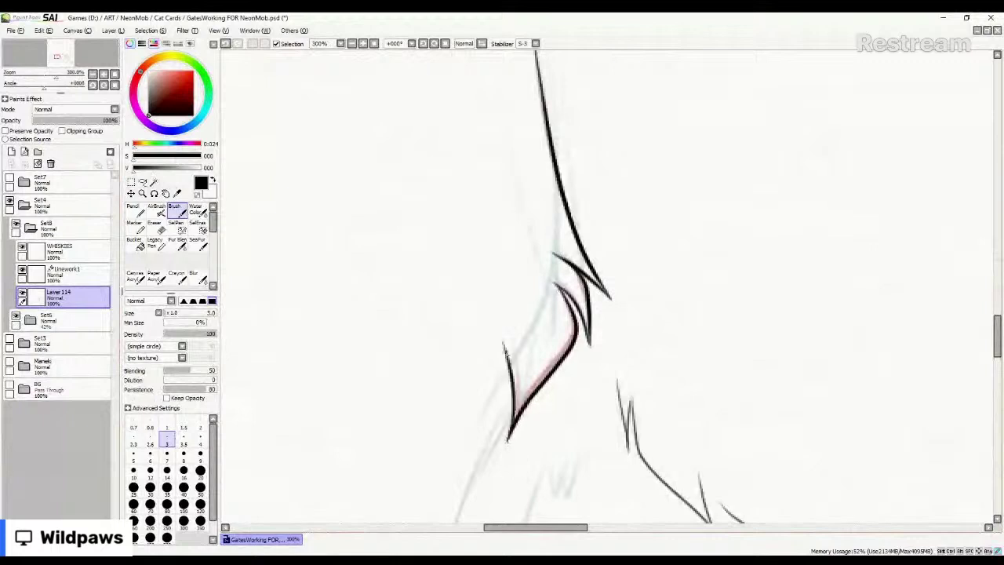
pyautogui.hotkey('ctrl', 'z')
pyautogui.moveTo(510, 441); pyautogui.dragTo(506, 336)
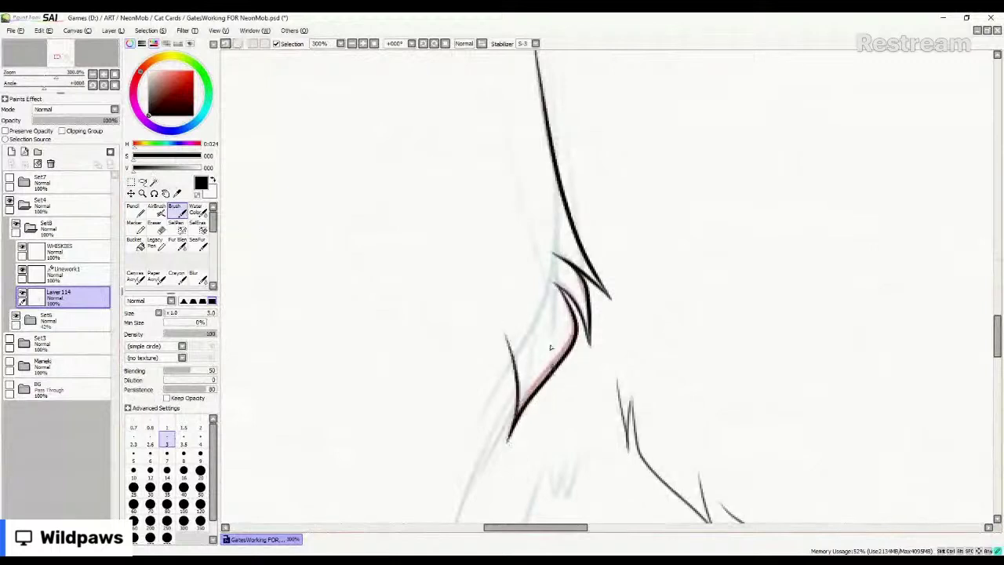
pyautogui.moveTo(559, 367); pyautogui.dragTo(542, 319)
pyautogui.scroll(-2, 587, 162)
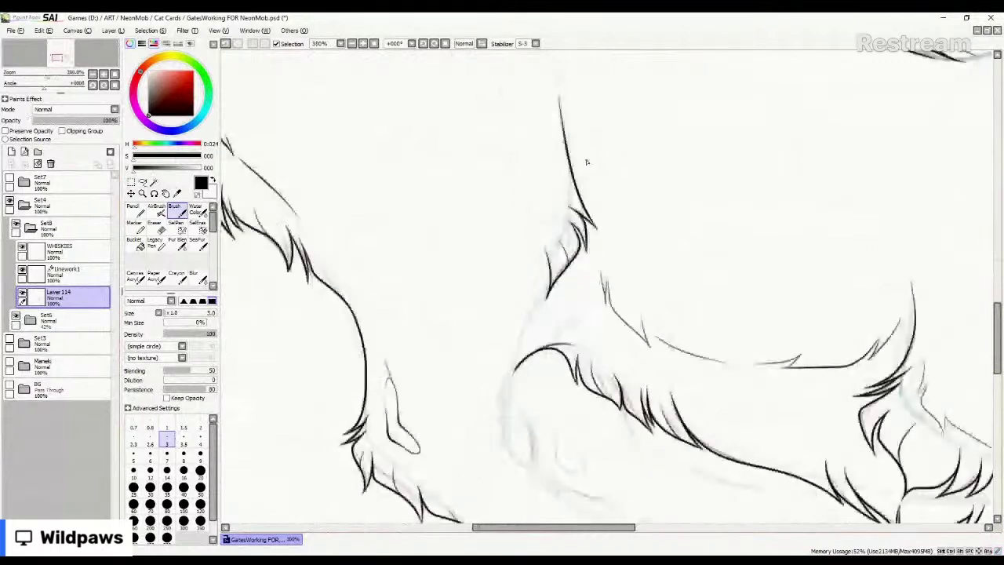
pyautogui.scroll(-1, 586, 162)
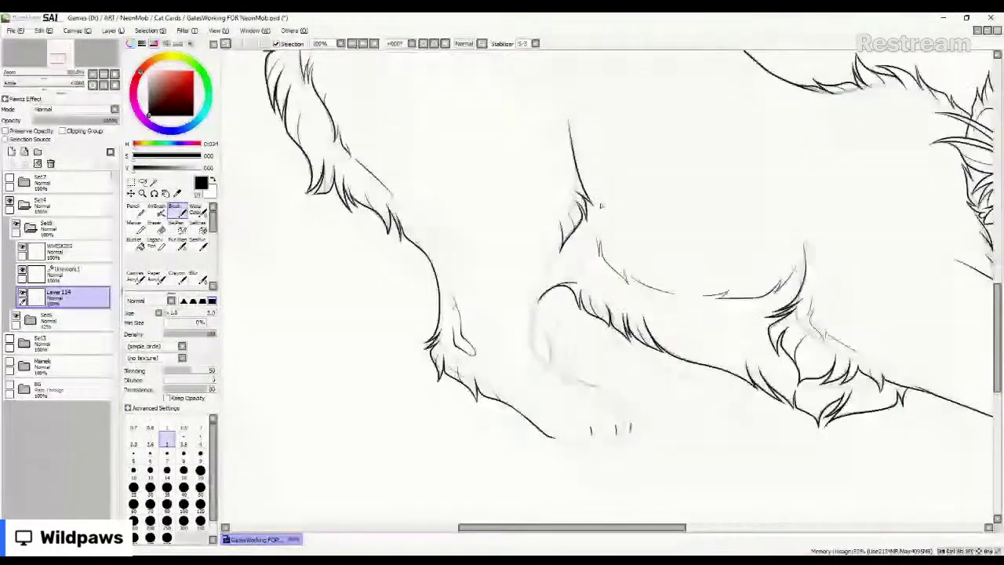
# Rotate the canvas, extend the front thigh line with a long smooth stroke up into the flank, and restore the canvas rotation.
pyautogui.moveTo(601, 205); pyautogui.dragTo(615, 207)
pyautogui.scroll(3, 577, 354)
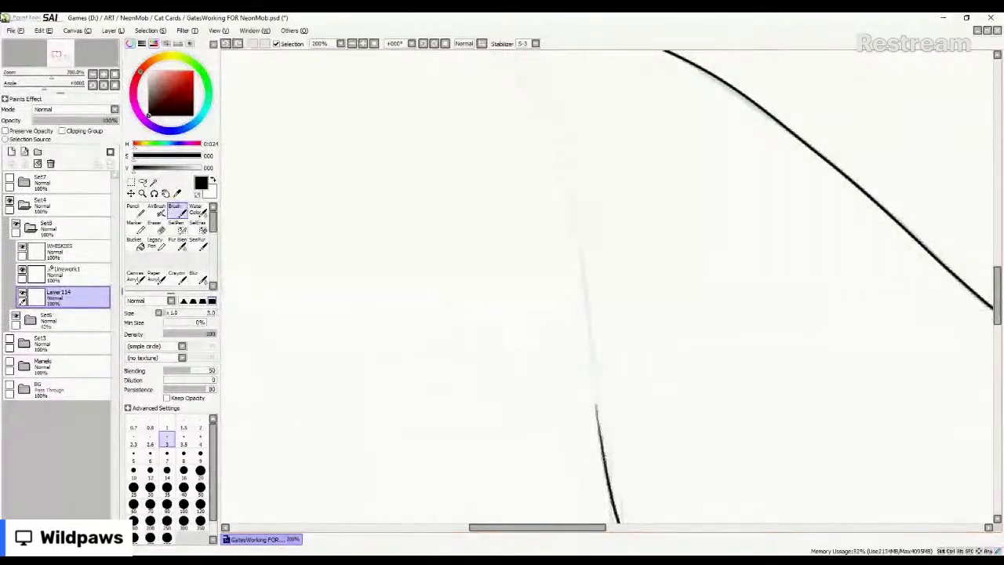
pyautogui.press('Delete')
pyautogui.press('Delete')
pyautogui.press('Delete')
pyautogui.press('Delete')
pyautogui.press('Delete')
pyautogui.press('Delete')
pyautogui.press('Delete')
pyautogui.press('Delete')
pyautogui.press('Delete')
pyautogui.press('Delete')
pyautogui.press('Delete')
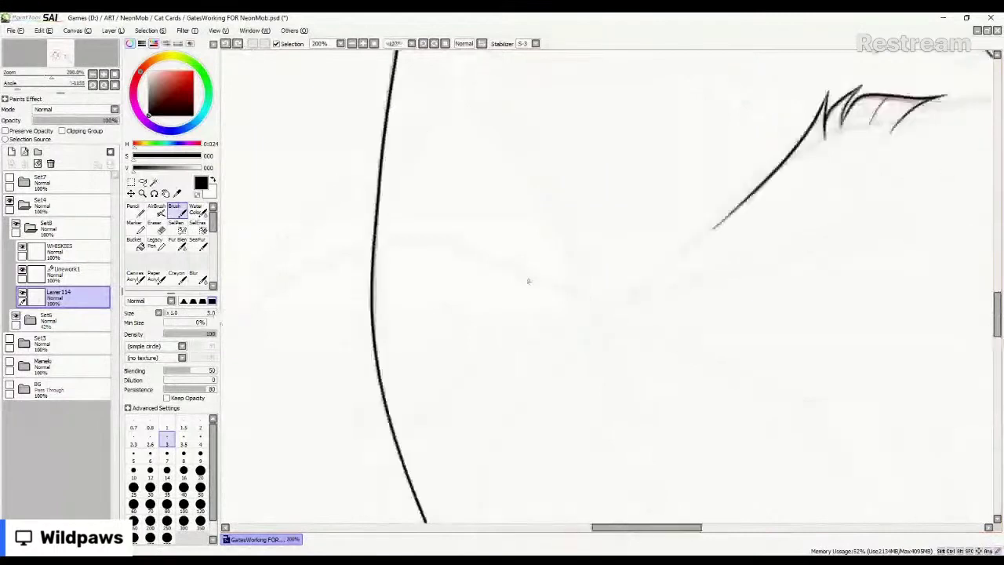
pyautogui.press('Delete')
pyautogui.press('Delete')
pyautogui.scroll(-2, 528, 281)
pyautogui.scroll(2, 612, 255)
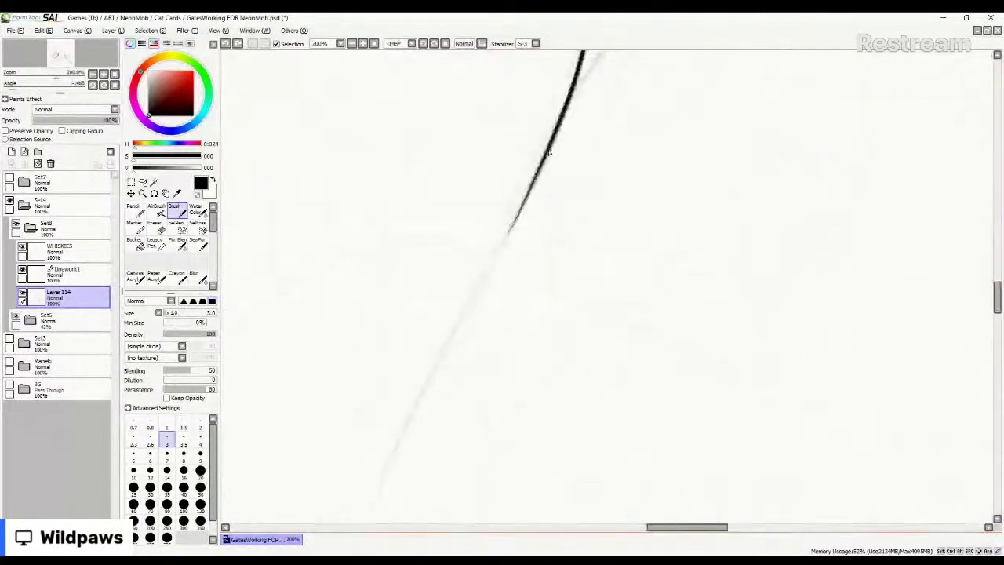
pyautogui.moveTo(549, 153); pyautogui.dragTo(359, 506)
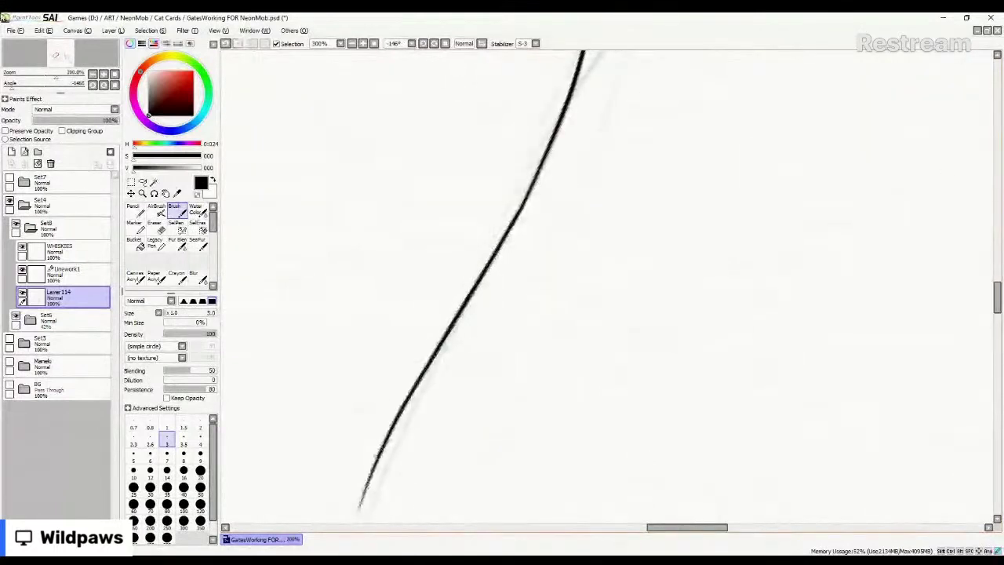
pyautogui.press('Home')
# Try to connect the knee fur to the top of the lower hind leg with a curved stroke over the sketch.
pyautogui.scroll(-6, 560, 377)
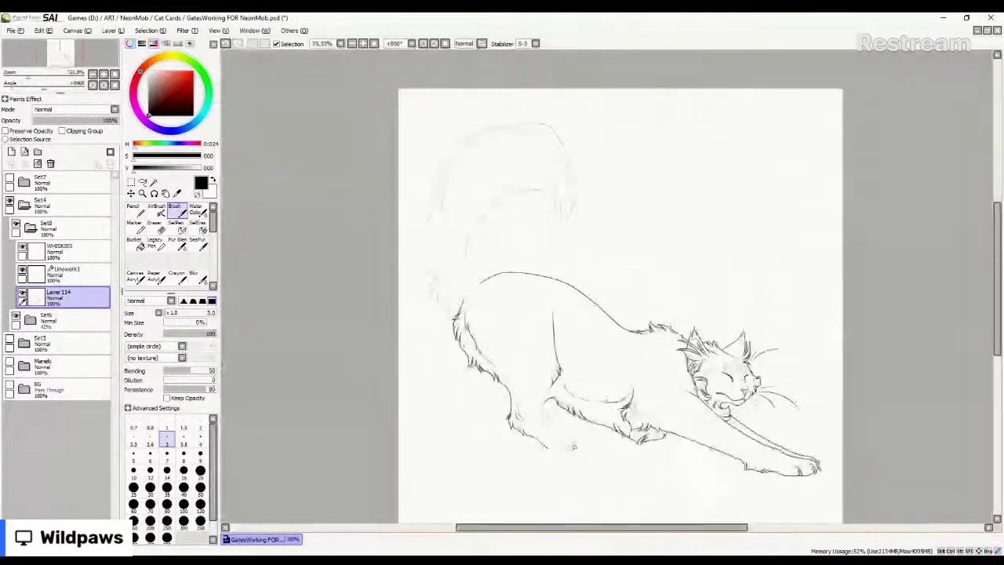
pyautogui.scroll(6, 471, 251)
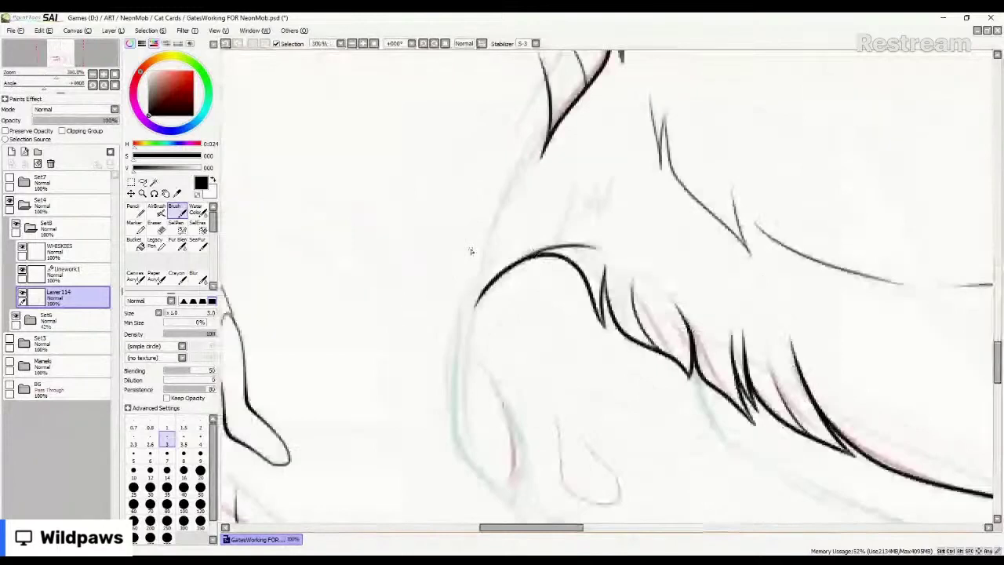
pyautogui.moveTo(608, 63)
pyautogui.mouseDown()
pyautogui.moveTo(565, 110)
pyautogui.moveTo(494, 235)
pyautogui.moveTo(476, 314)
pyautogui.mouseUp()
pyautogui.hotkey('ctrl', 'z')
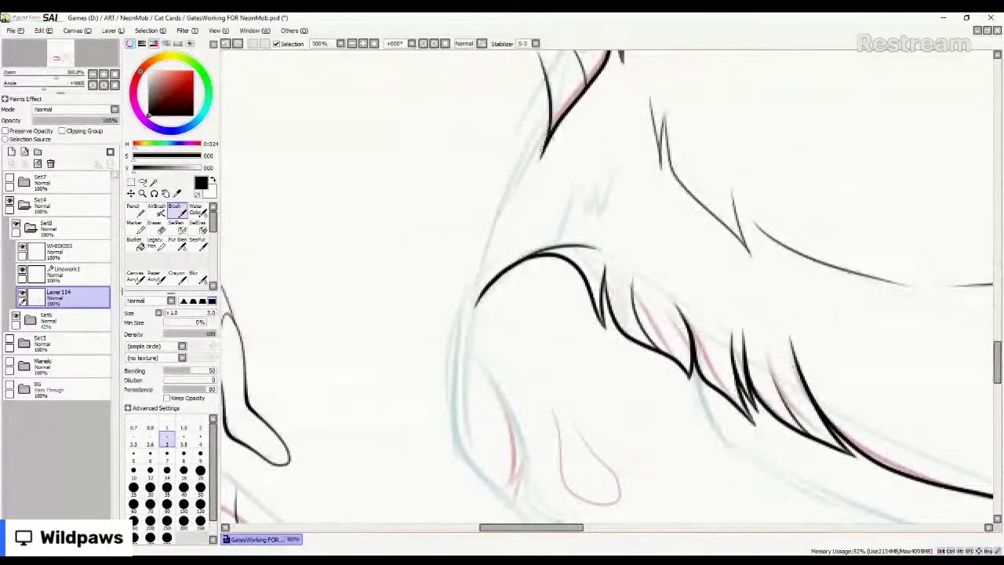
pyautogui.scroll(-2, 473, 227)
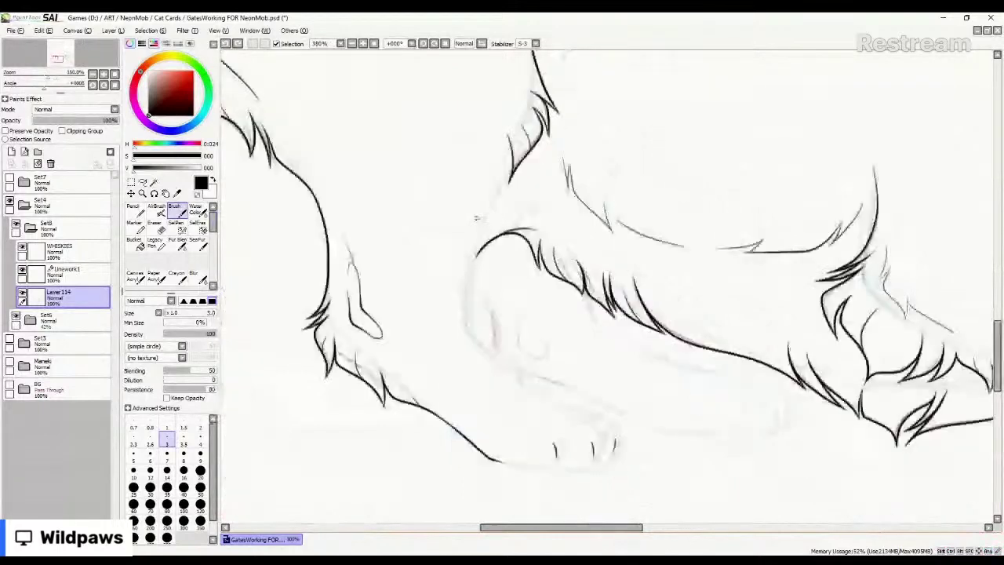
# Ink the open teardrop-shaped contour inside the forward hind leg's hock over the sketch.
pyautogui.scroll(3, 475, 219)
pyautogui.moveTo(501, 231)
pyautogui.mouseDown()
pyautogui.moveTo(542, 356)
pyautogui.moveTo(581, 313)
pyautogui.moveTo(511, 214)
pyautogui.mouseUp()
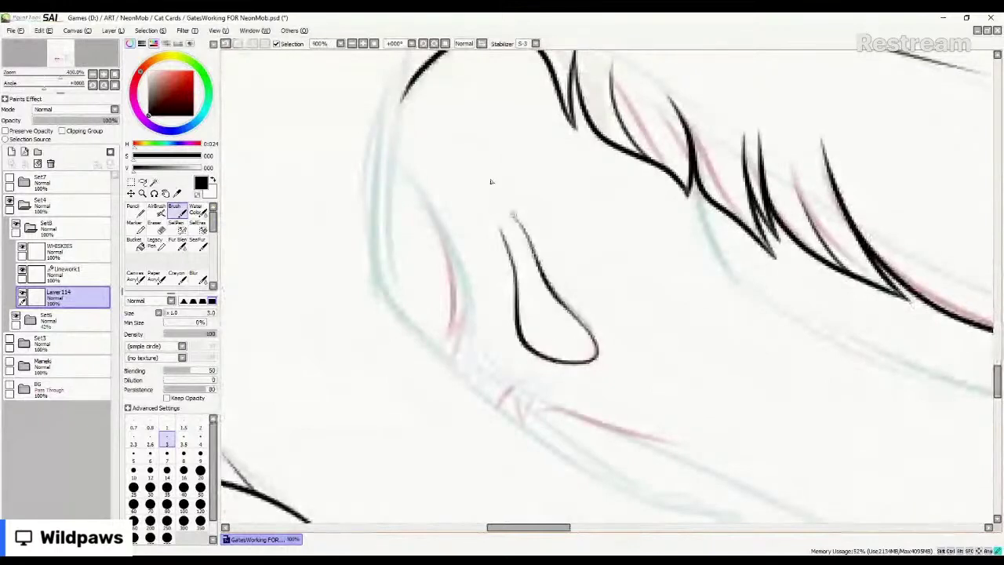
# Ink the fur line inside the forward hind leg's hock and the outer heel contour curving down toward the foot.
pyautogui.moveTo(599, 352); pyautogui.dragTo(631, 370)
pyautogui.moveTo(398, 163)
pyautogui.mouseDown()
pyautogui.moveTo(428, 205)
pyautogui.moveTo(455, 320)
pyautogui.moveTo(442, 342)
pyautogui.moveTo(464, 305)
pyautogui.moveTo(454, 362)
pyautogui.mouseUp()
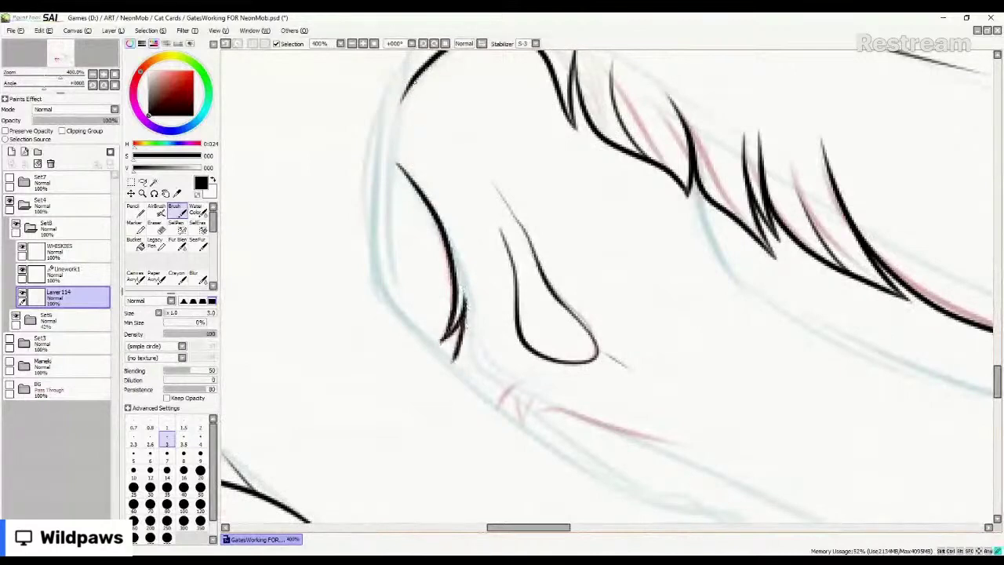
pyautogui.moveTo(414, 81)
pyautogui.mouseDown()
pyautogui.moveTo(384, 138)
pyautogui.moveTo(383, 298)
pyautogui.mouseUp()
pyautogui.hotkey('ctrl', 'z')
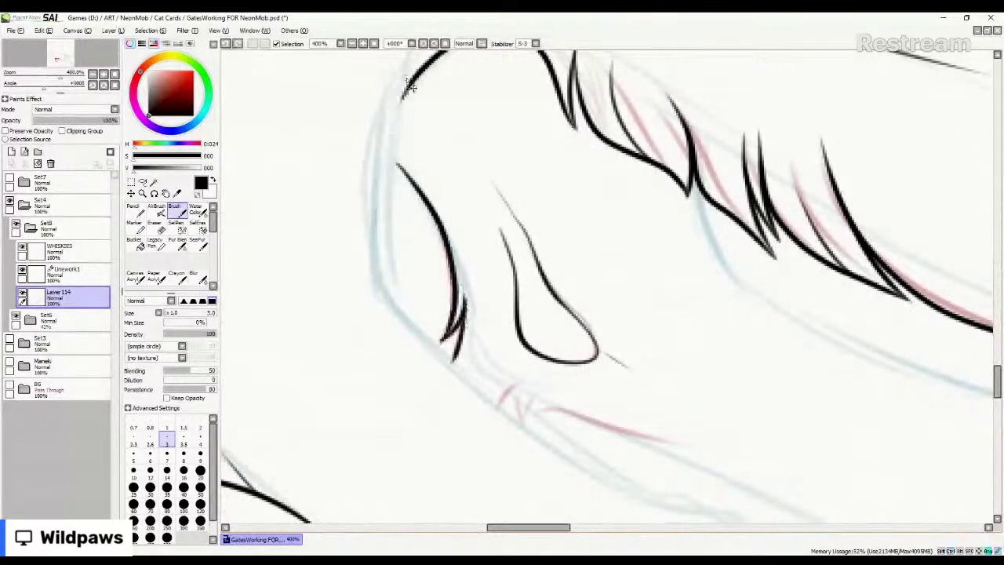
pyautogui.moveTo(410, 86)
pyautogui.mouseDown()
pyautogui.moveTo(379, 174)
pyautogui.moveTo(381, 279)
pyautogui.moveTo(397, 312)
pyautogui.moveTo(485, 392)
pyautogui.mouseUp()
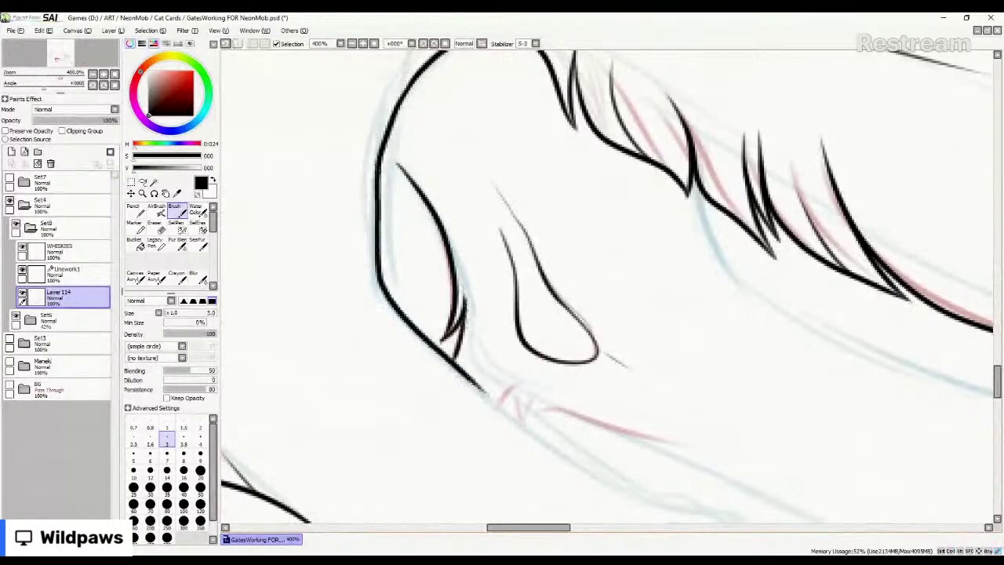
# Ink the back edge of the forward hind leg with one long stroke from the knee fur tip down to the hock.
pyautogui.scroll(-1, 470, 253)
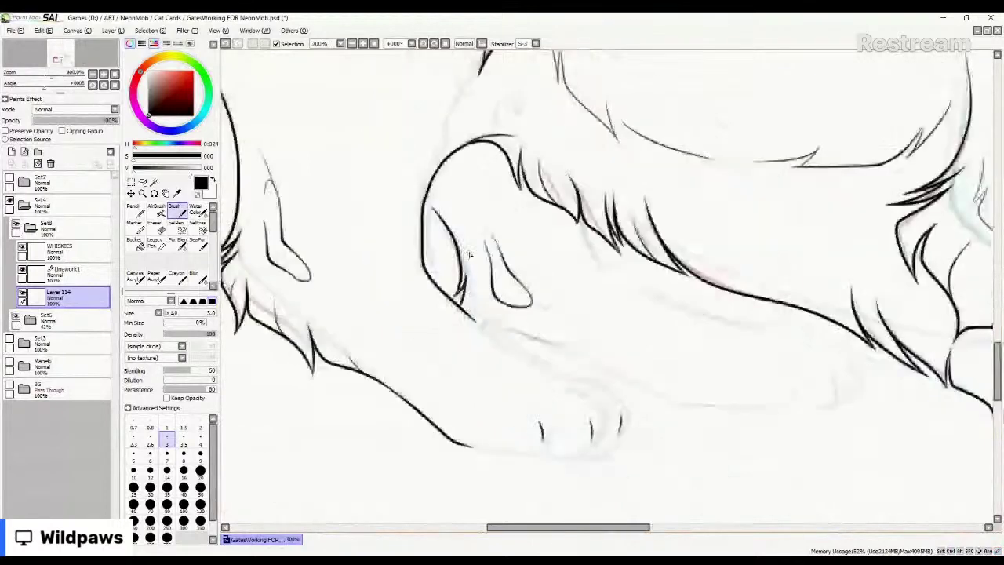
pyautogui.scroll(-2, 470, 253)
pyautogui.scroll(3, 491, 322)
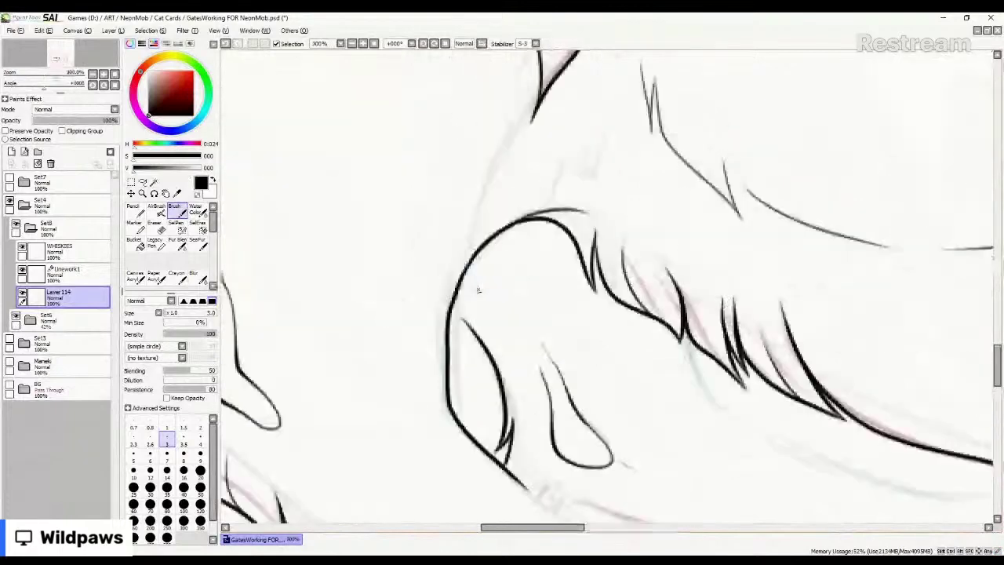
pyautogui.scroll(-1, 463, 274)
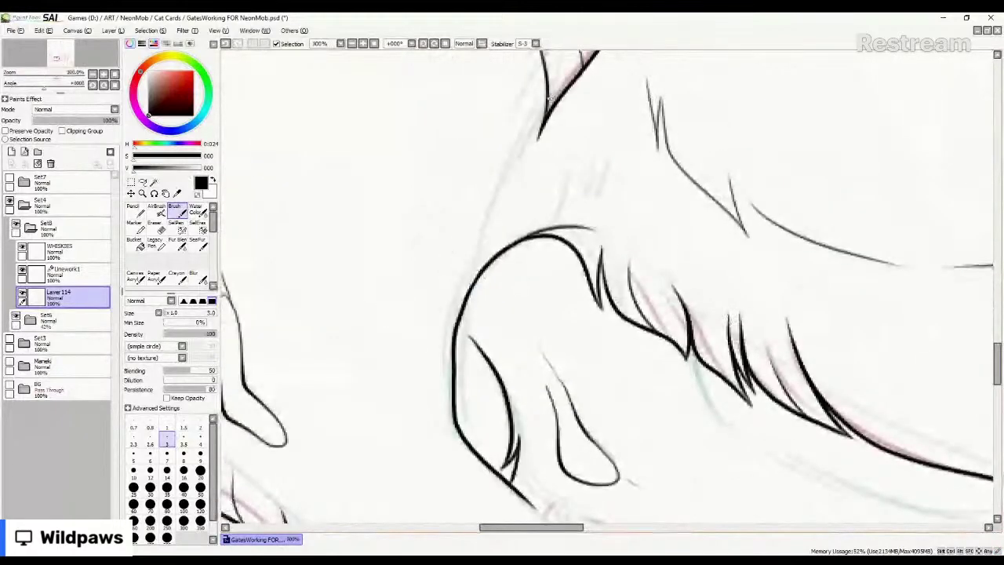
pyautogui.moveTo(547, 101)
pyautogui.mouseDown()
pyautogui.moveTo(490, 218)
pyautogui.moveTo(457, 330)
pyautogui.mouseUp()
pyautogui.scroll(-4, 390, 314)
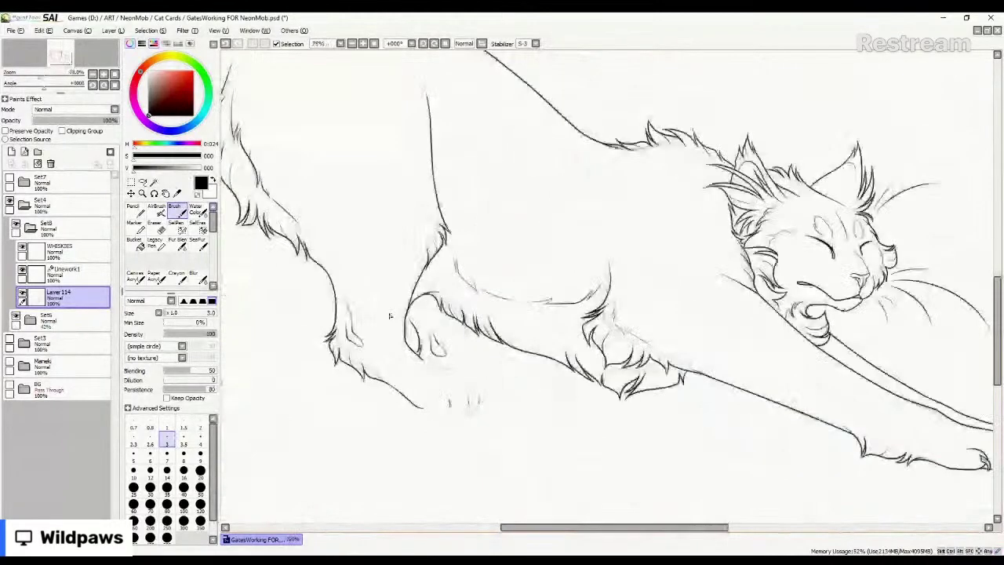
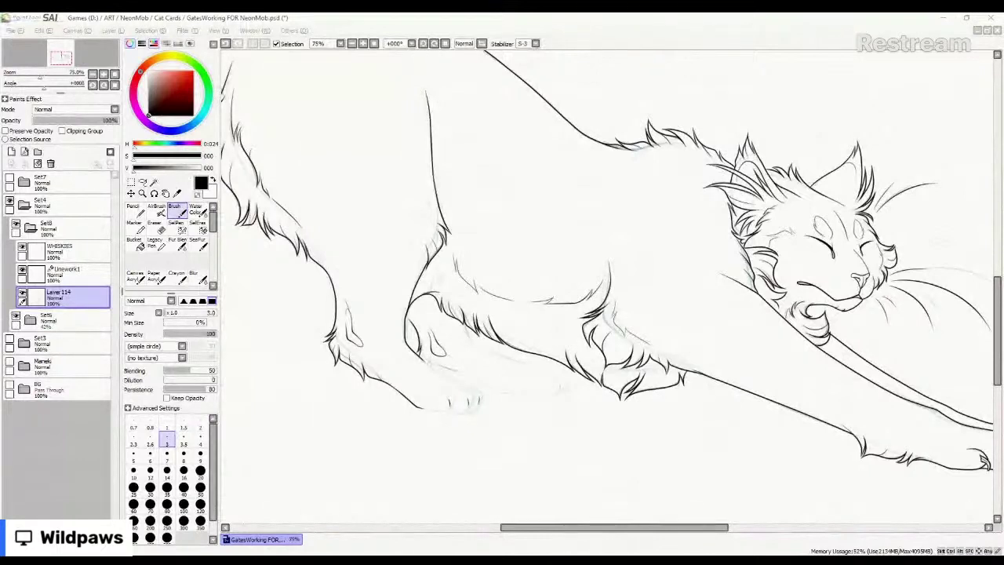
# Try to ink the lower hock contour and the near toe's upper curve on the rear hind paw.
pyautogui.scroll(-2, 437, 381)
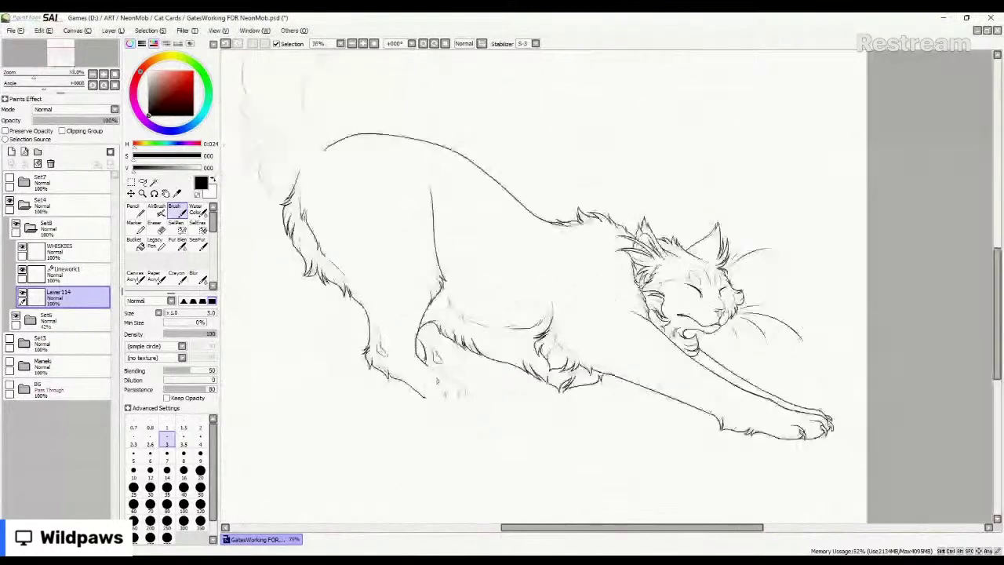
pyautogui.scroll(1, 437, 381)
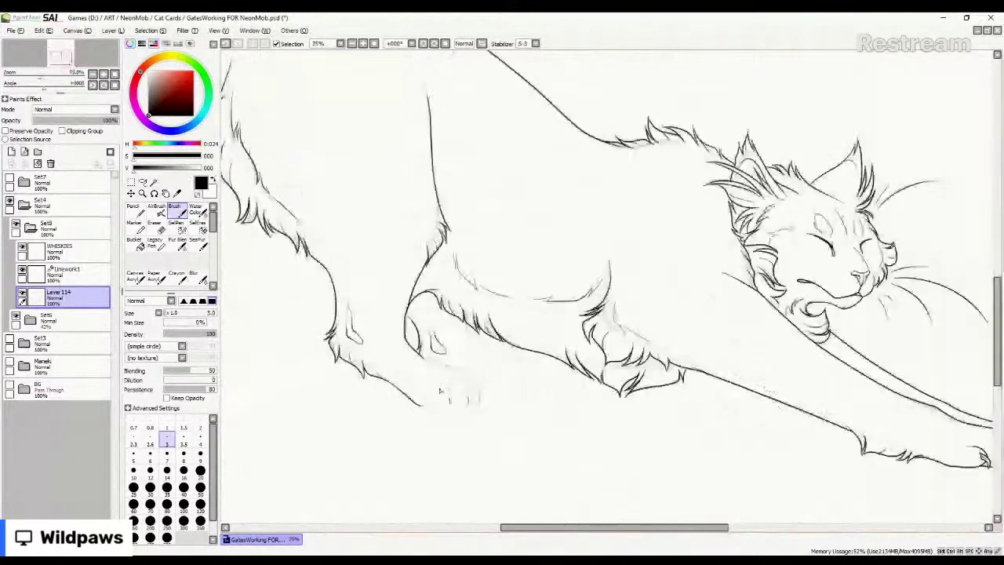
pyautogui.scroll(3, 440, 391)
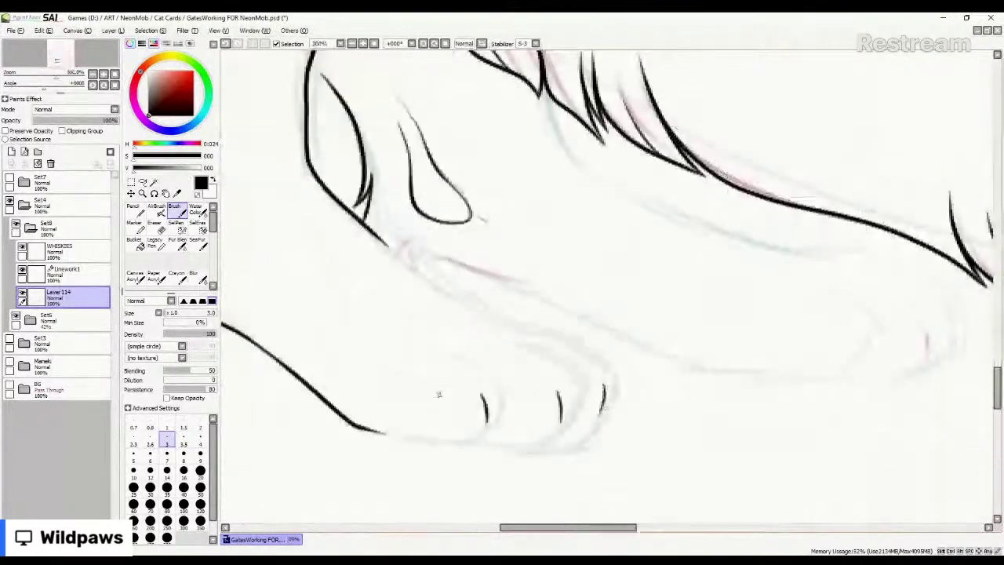
pyautogui.scroll(-2, 438, 395)
pyautogui.scroll(1, 438, 395)
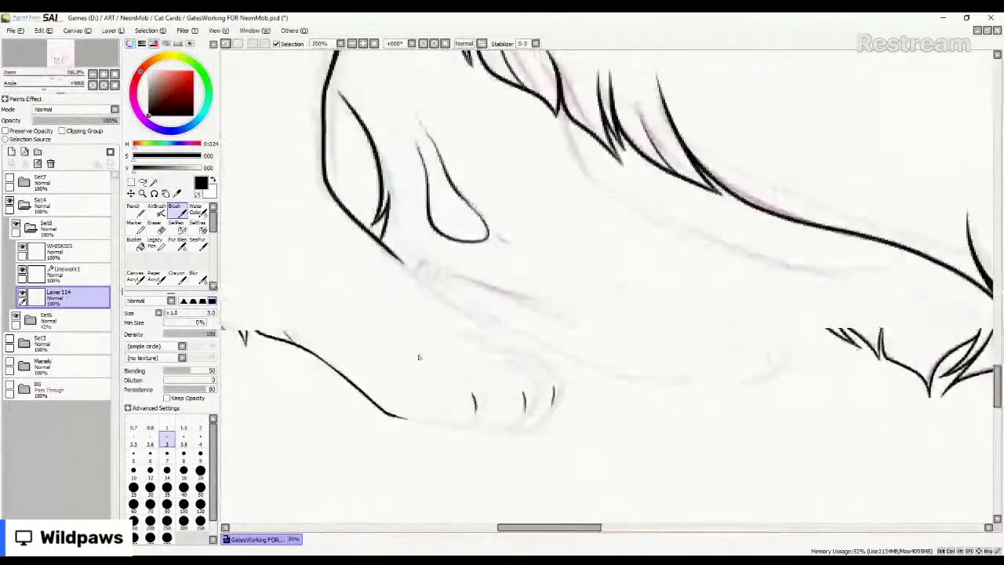
pyautogui.moveTo(381, 239)
pyautogui.mouseDown()
pyautogui.moveTo(446, 297)
pyautogui.moveTo(540, 342)
pyautogui.moveTo(574, 346)
pyautogui.mouseUp()
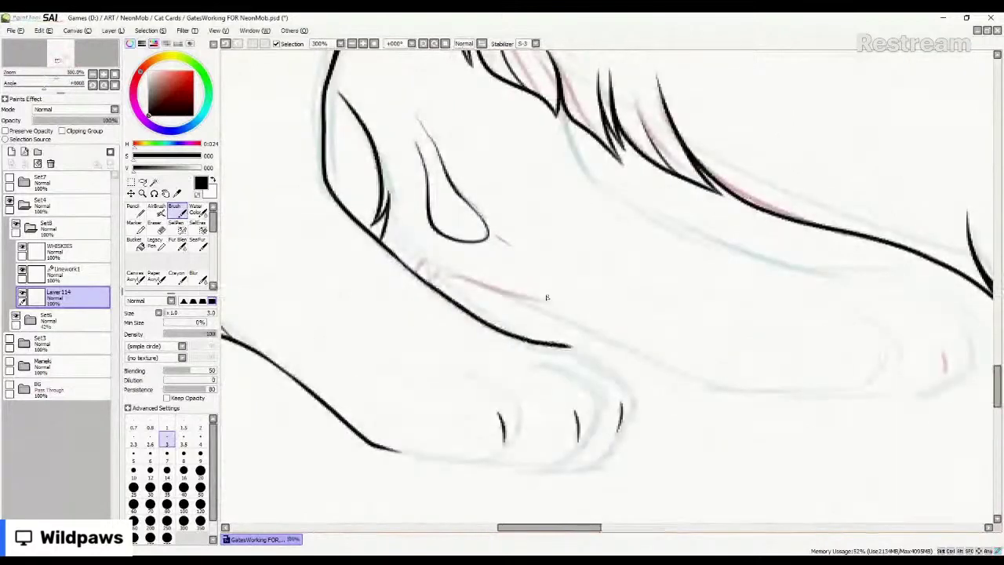
pyautogui.hotkey('ctrl', 'z')
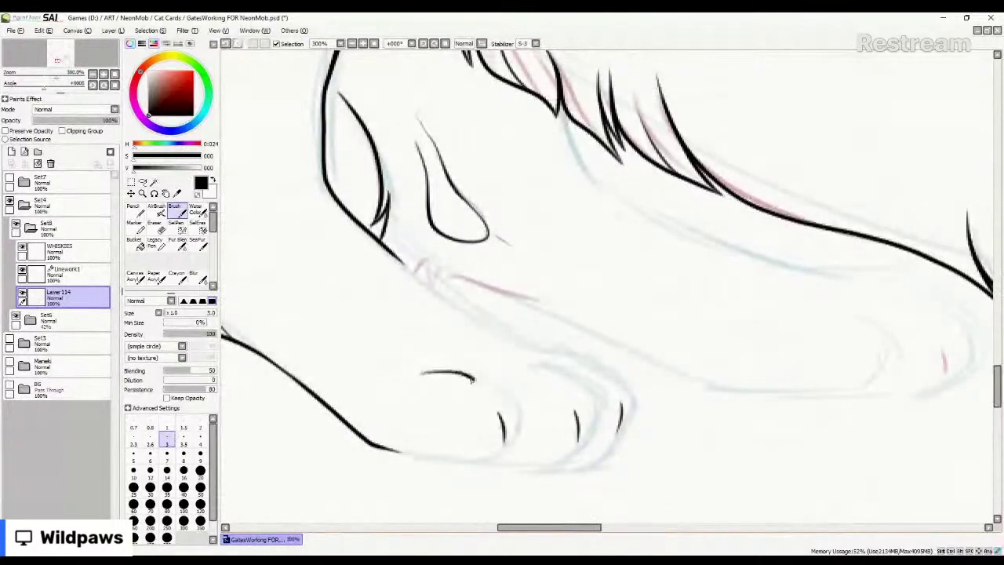
pyautogui.moveTo(416, 375)
pyautogui.mouseDown()
pyautogui.moveTo(483, 385)
pyautogui.moveTo(509, 402)
pyautogui.moveTo(519, 430)
pyautogui.mouseUp()
pyautogui.hotkey('ctrl', 'z')
pyautogui.moveTo(420, 372); pyautogui.dragTo(493, 390)
pyautogui.hotkey('ctrl', 'z')
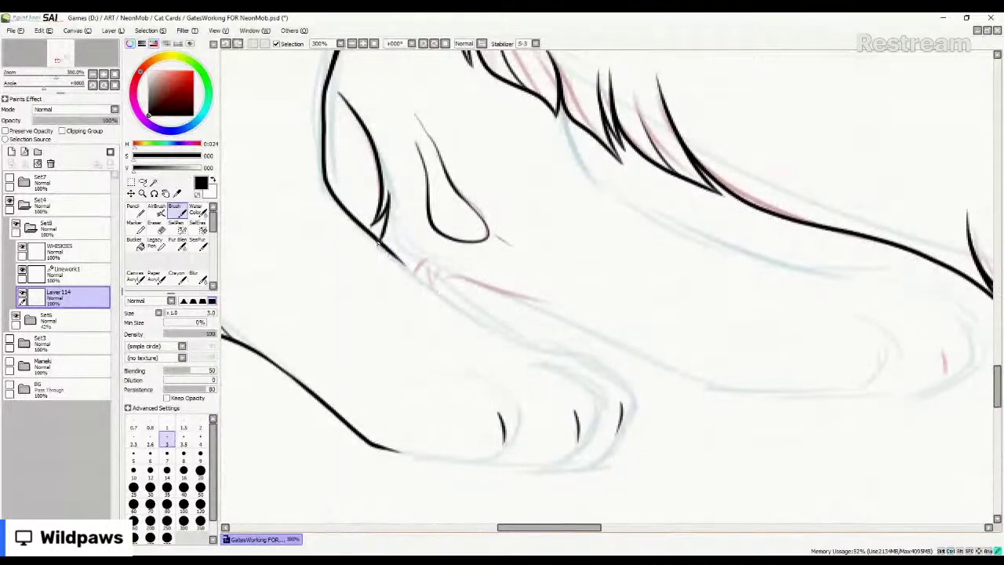
# Continue the contour from the forward leg's hock down to the rear hind paw and outline the paw's three toes.
pyautogui.moveTo(379, 239)
pyautogui.mouseDown()
pyautogui.moveTo(444, 300)
pyautogui.moveTo(620, 384)
pyautogui.mouseUp()
pyautogui.scroll(-1, 518, 305)
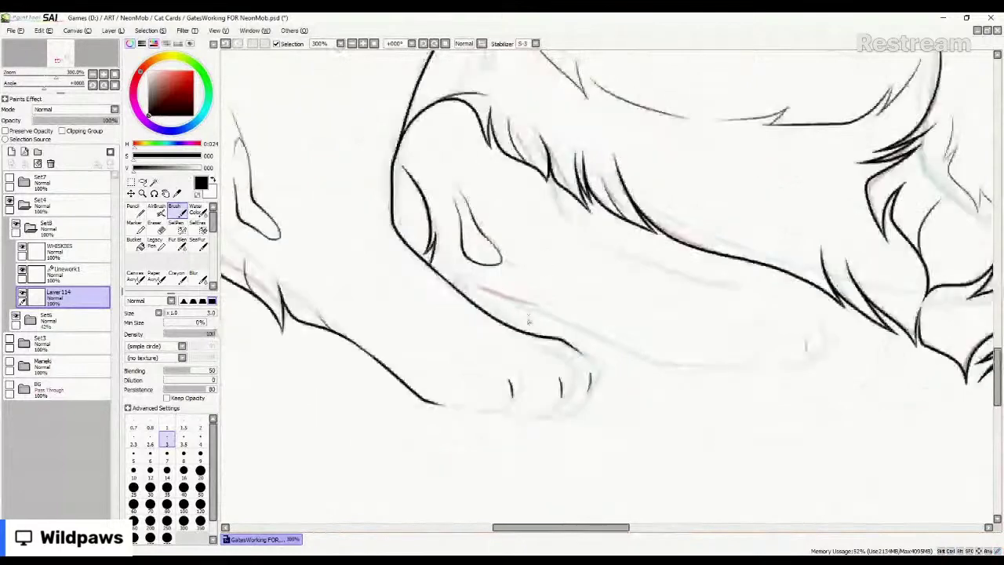
pyautogui.scroll(3, 447, 406)
pyautogui.moveTo(470, 229)
pyautogui.mouseDown()
pyautogui.moveTo(602, 247)
pyautogui.moveTo(633, 267)
pyautogui.moveTo(673, 328)
pyautogui.moveTo(662, 357)
pyautogui.moveTo(614, 401)
pyautogui.moveTo(454, 398)
pyautogui.moveTo(381, 373)
pyautogui.mouseUp()
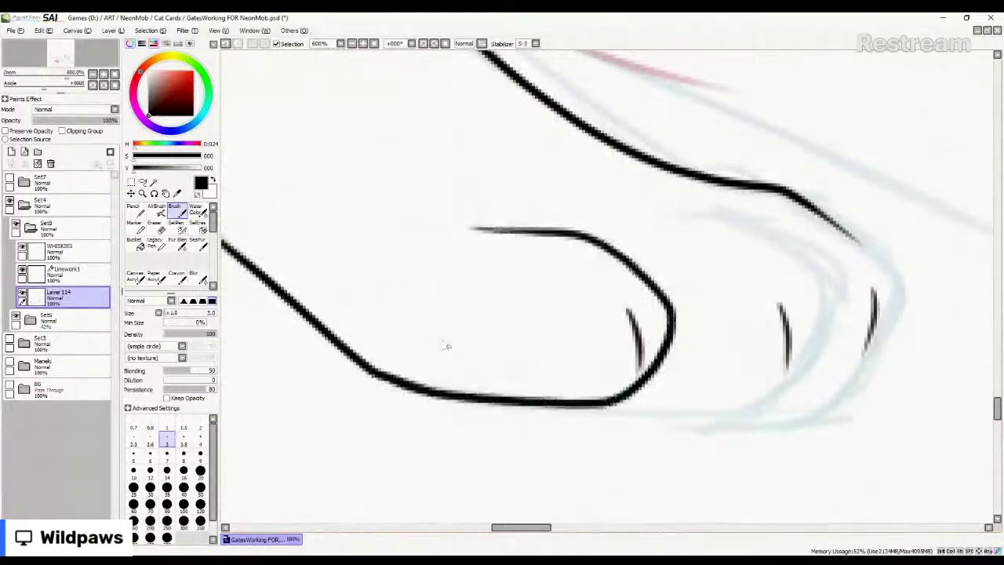
pyautogui.moveTo(651, 208)
pyautogui.mouseDown()
pyautogui.moveTo(741, 221)
pyautogui.moveTo(802, 260)
pyautogui.moveTo(830, 302)
pyautogui.moveTo(813, 352)
pyautogui.moveTo(773, 400)
pyautogui.moveTo(710, 416)
pyautogui.moveTo(612, 408)
pyautogui.moveTo(571, 383)
pyautogui.mouseUp()
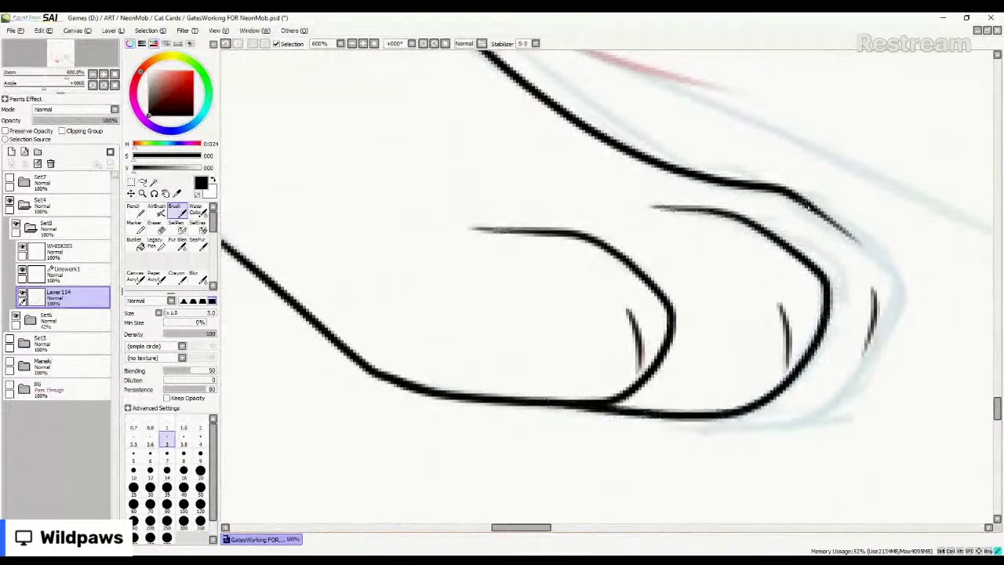
pyautogui.moveTo(800, 195)
pyautogui.mouseDown()
pyautogui.moveTo(879, 262)
pyautogui.moveTo(896, 326)
pyautogui.moveTo(836, 395)
pyautogui.moveTo(746, 416)
pyautogui.mouseUp()
pyautogui.scroll(-2, 419, 278)
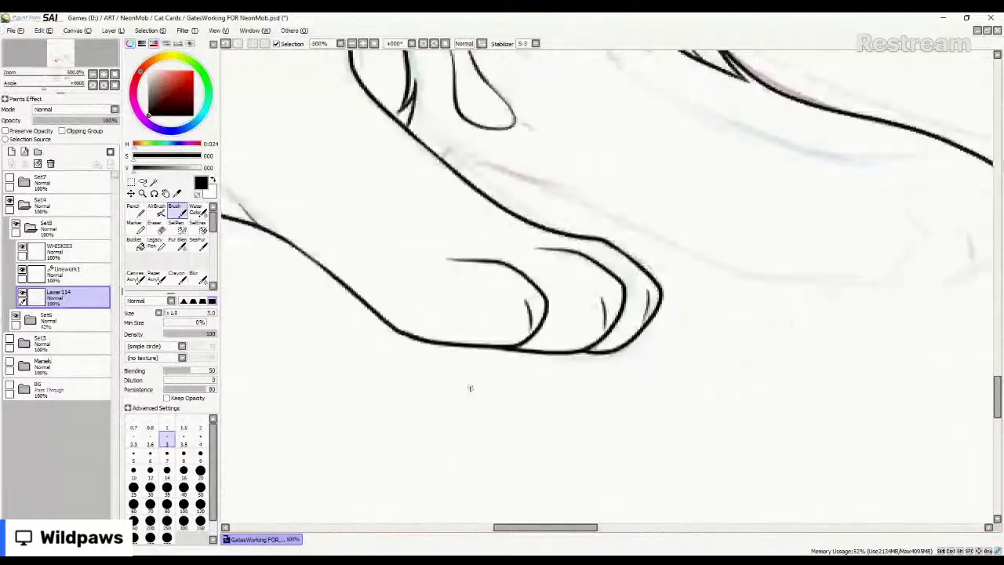
# Add small fur tufts below the forward leg's heel and ink the long underside edge of its foot.
pyautogui.scroll(-2, 471, 388)
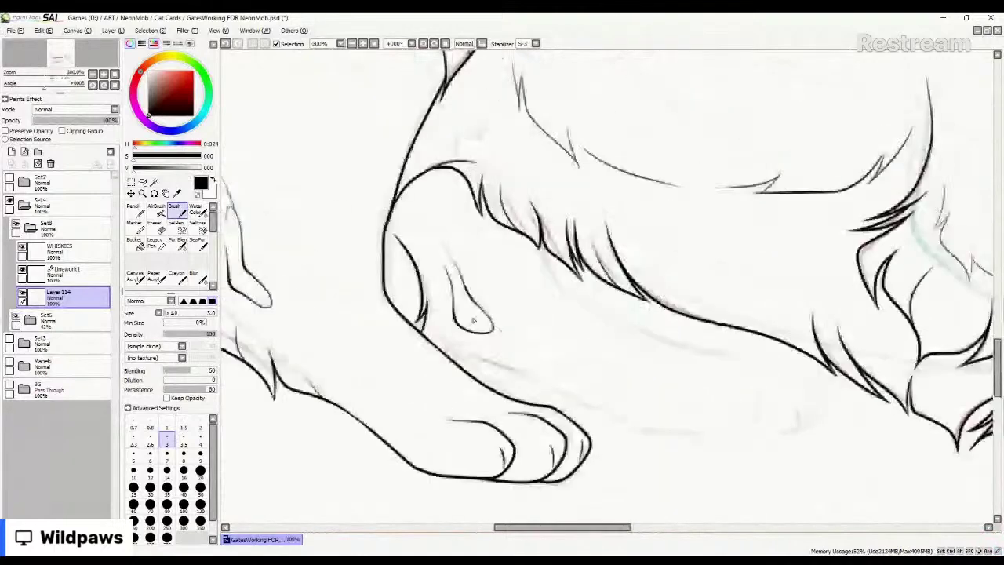
pyautogui.scroll(2, 474, 320)
pyautogui.moveTo(412, 216); pyautogui.dragTo(412, 245)
pyautogui.moveTo(436, 274)
pyautogui.mouseDown()
pyautogui.moveTo(453, 241)
pyautogui.moveTo(463, 292)
pyautogui.moveTo(527, 284)
pyautogui.moveTo(855, 415)
pyautogui.mouseUp()
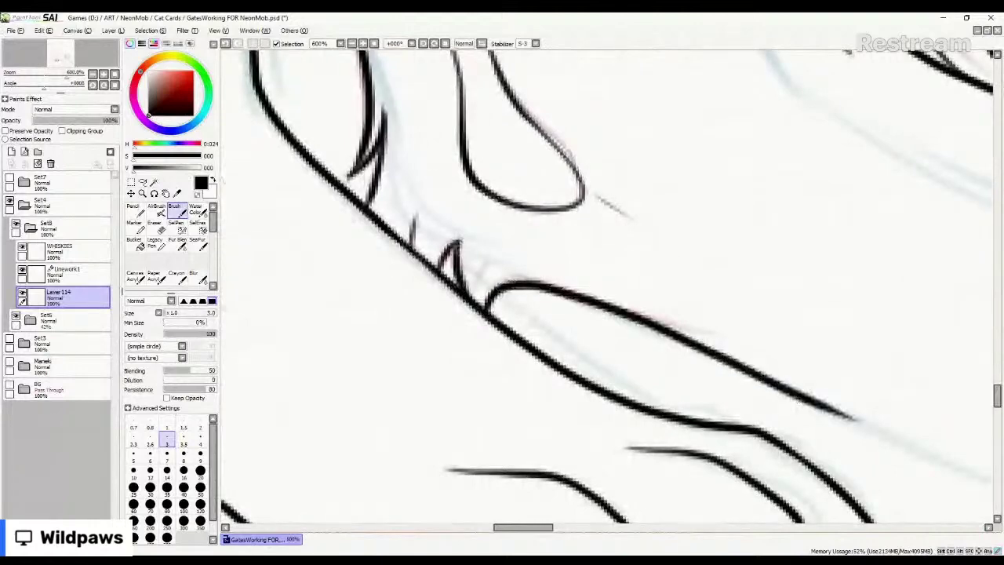
pyautogui.scroll(-5, 517, 247)
# Outline the near toe of the forward hind paw with a short claw line and join it to the foot's underside.
pyautogui.scroll(3, 690, 255)
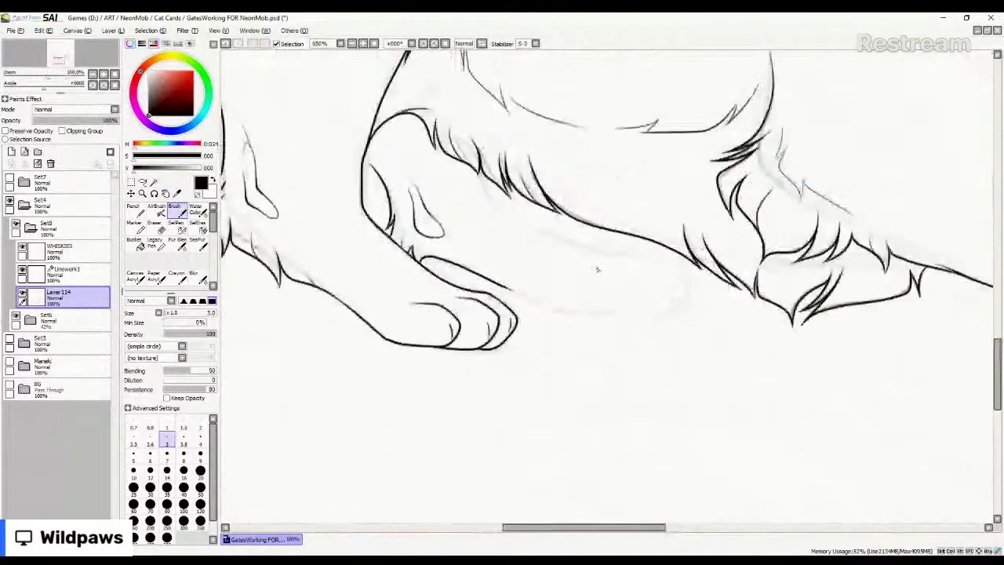
pyautogui.scroll(2, 597, 269)
pyautogui.moveTo(609, 278)
pyautogui.mouseDown()
pyautogui.moveTo(693, 373)
pyautogui.moveTo(593, 390)
pyautogui.moveTo(477, 384)
pyautogui.mouseUp()
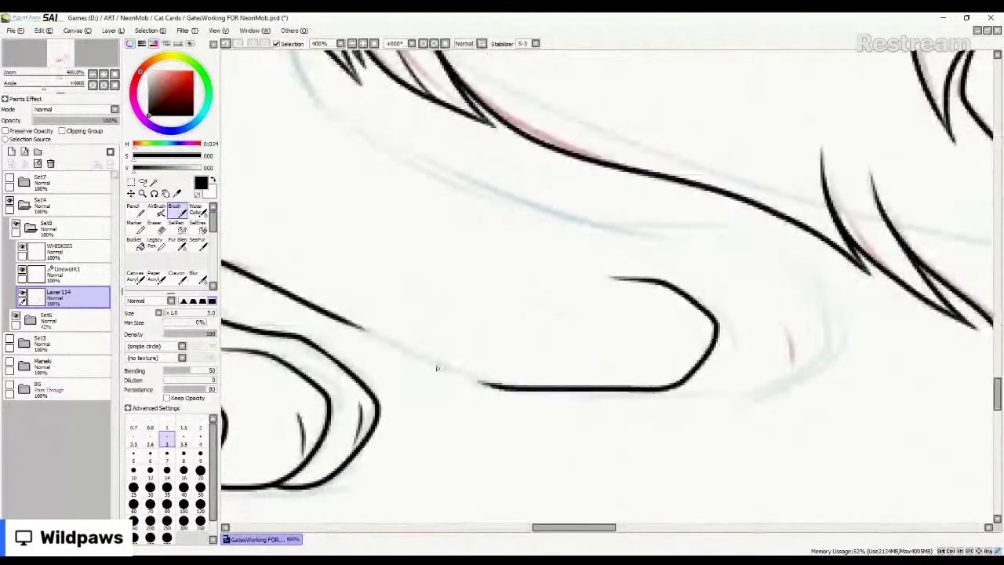
pyautogui.moveTo(328, 317); pyautogui.dragTo(477, 384)
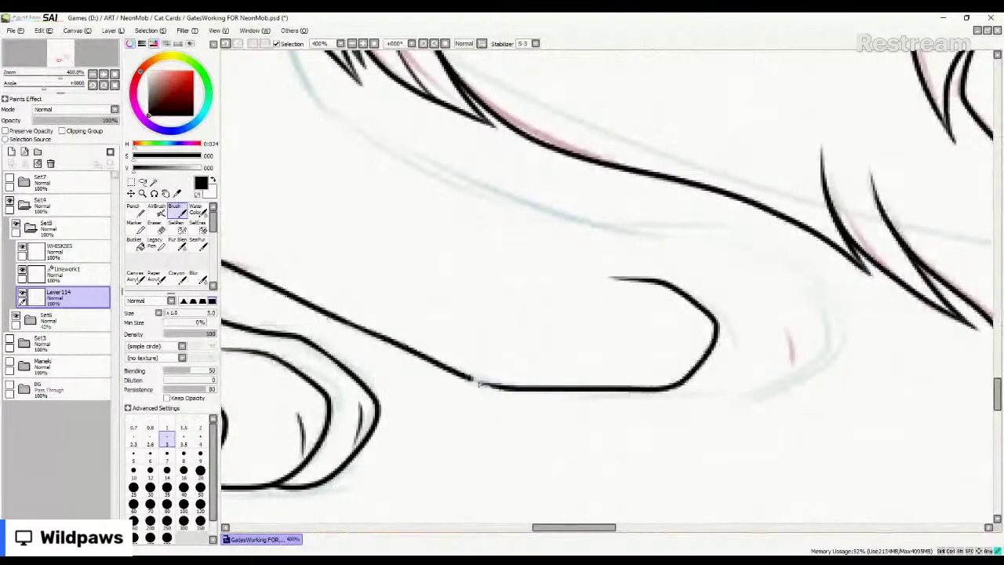
pyautogui.moveTo(693, 316); pyautogui.dragTo(709, 354)
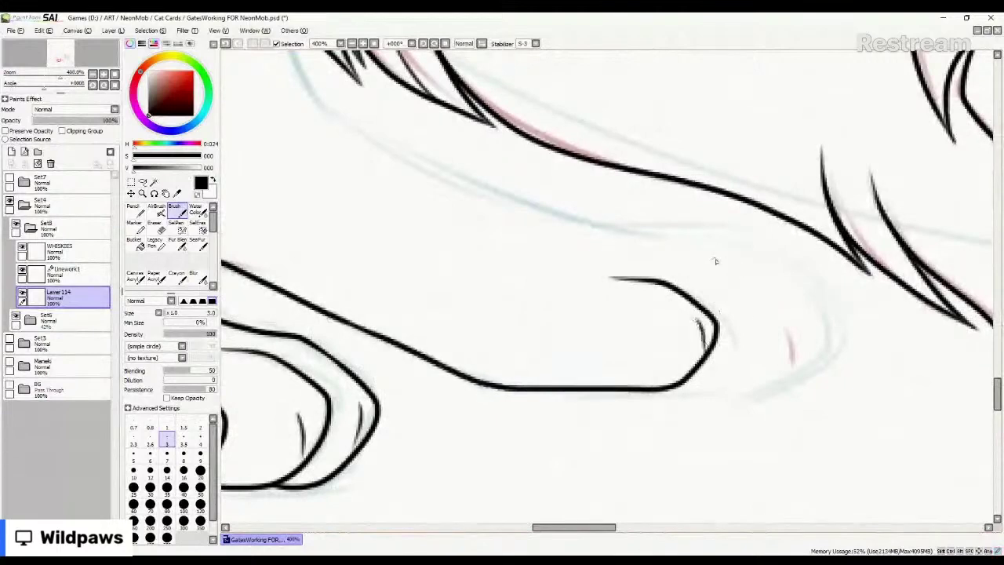
# Outline the second toe of the forward hind paw and add a short claw line inside it.
pyautogui.moveTo(711, 253)
pyautogui.mouseDown()
pyautogui.moveTo(786, 279)
pyautogui.moveTo(826, 337)
pyautogui.moveTo(753, 262)
pyautogui.moveTo(814, 317)
pyautogui.moveTo(818, 357)
pyautogui.moveTo(778, 383)
pyautogui.moveTo(667, 386)
pyautogui.mouseUp()
pyautogui.hotkey('ctrl', 'z')
pyautogui.moveTo(803, 320); pyautogui.dragTo(798, 357)
pyautogui.scroll(-2, 660, 312)
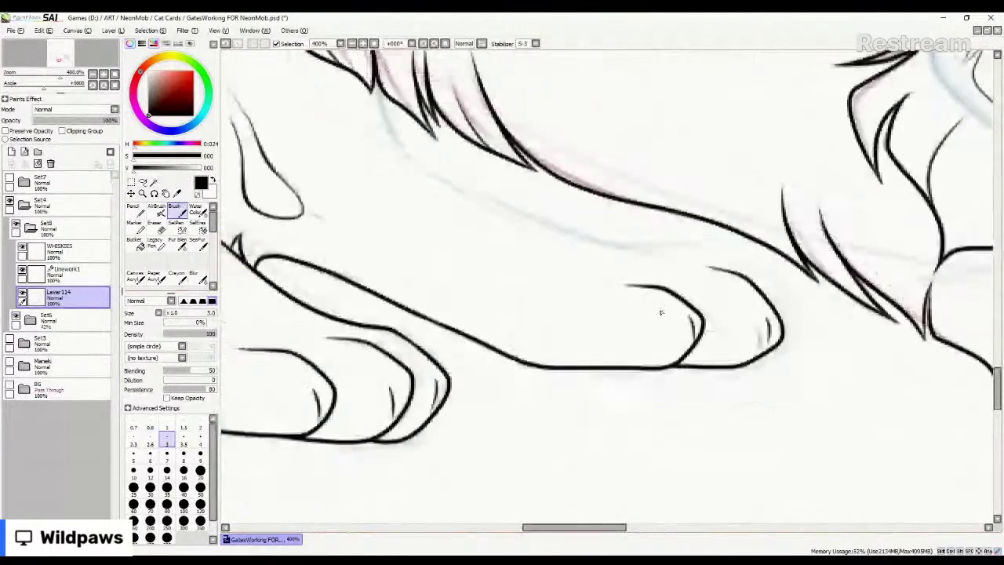
# Extend the inner hock fur line upward to meet the forward hind leg's outer contour.
pyautogui.scroll(-4, 660, 313)
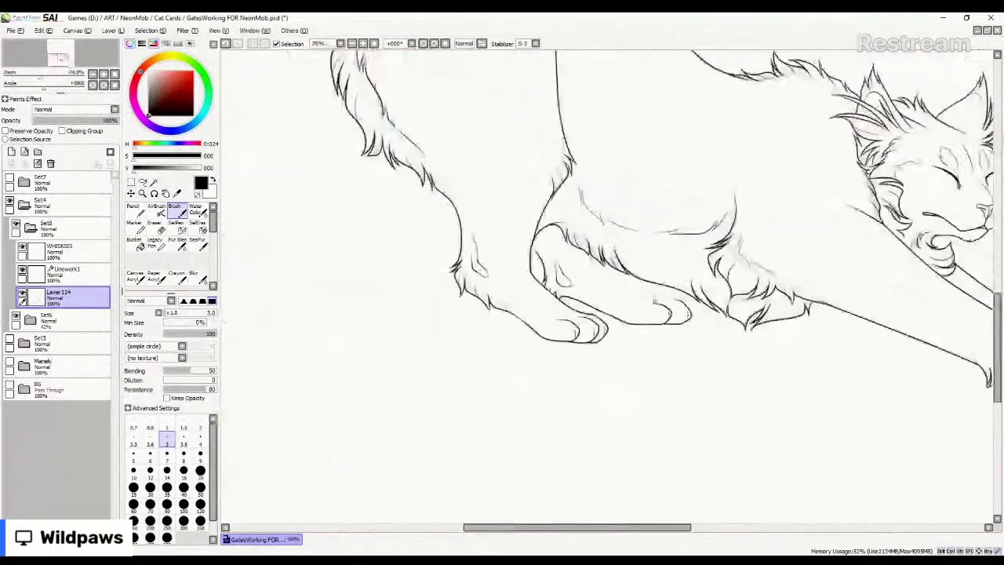
pyautogui.scroll(1, 486, 248)
pyautogui.scroll(3, 485, 248)
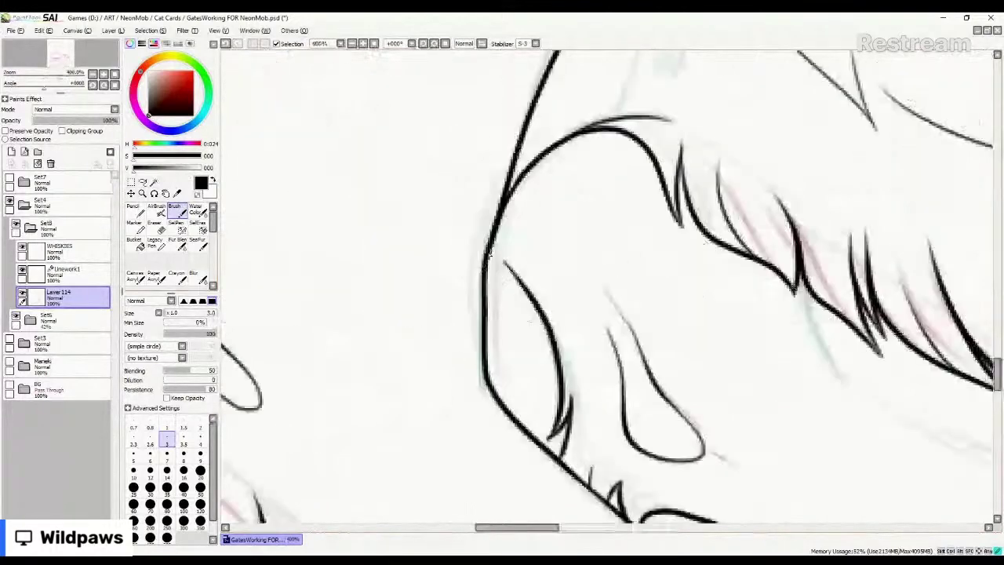
pyautogui.moveTo(487, 253); pyautogui.dragTo(523, 284)
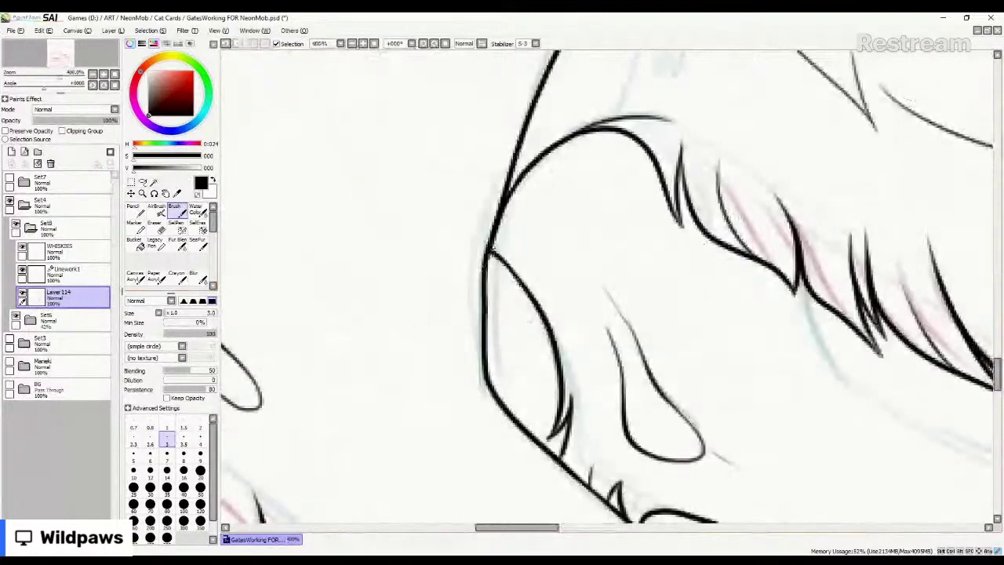
pyautogui.scroll(-3, 521, 268)
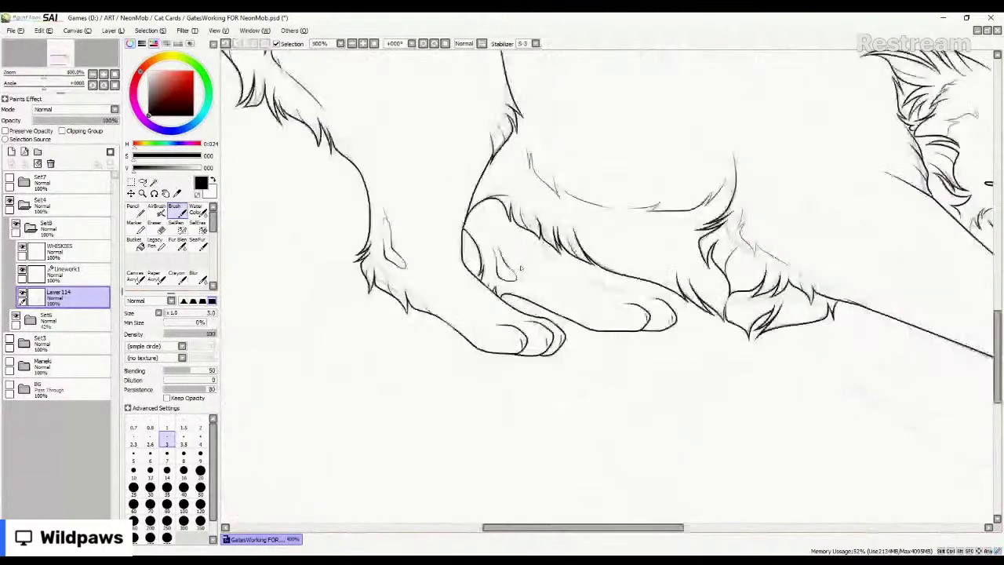
# On the Linework1 layer, draw a curve along the forward hind foot's upper edge, from the leg fur around the outermost toe.
pyautogui.scroll(3, 622, 271)
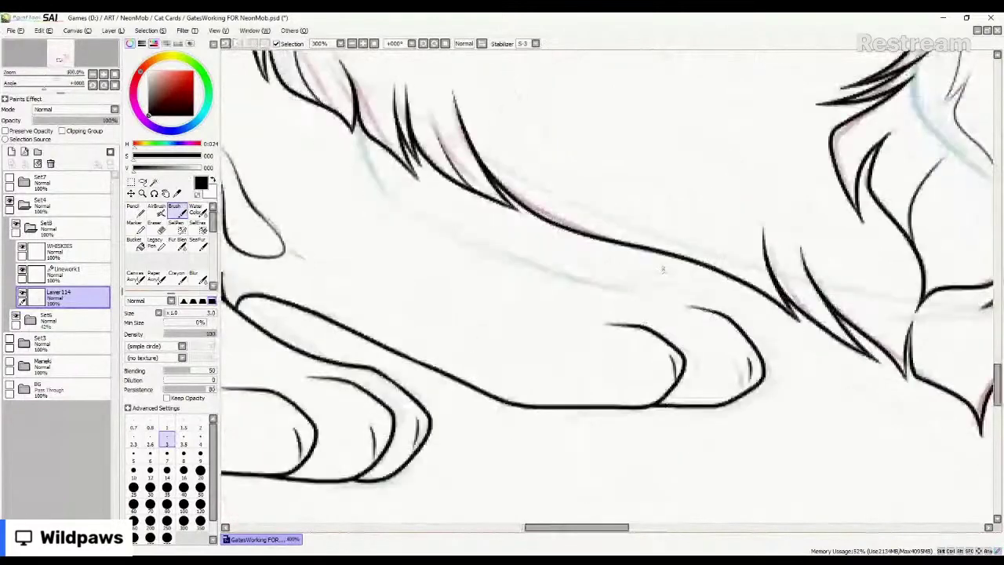
pyautogui.click(71, 273)
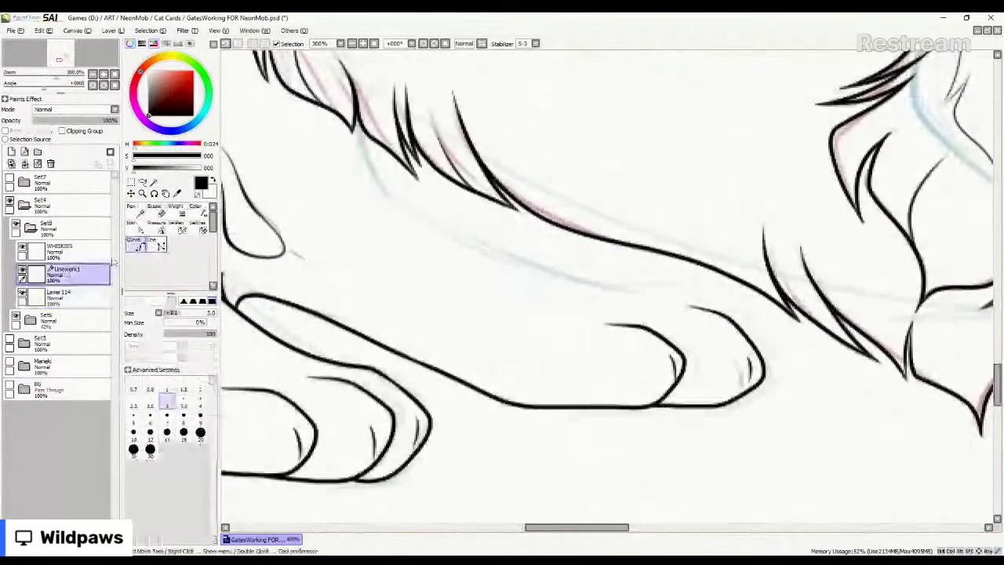
pyautogui.scroll(2, 361, 121)
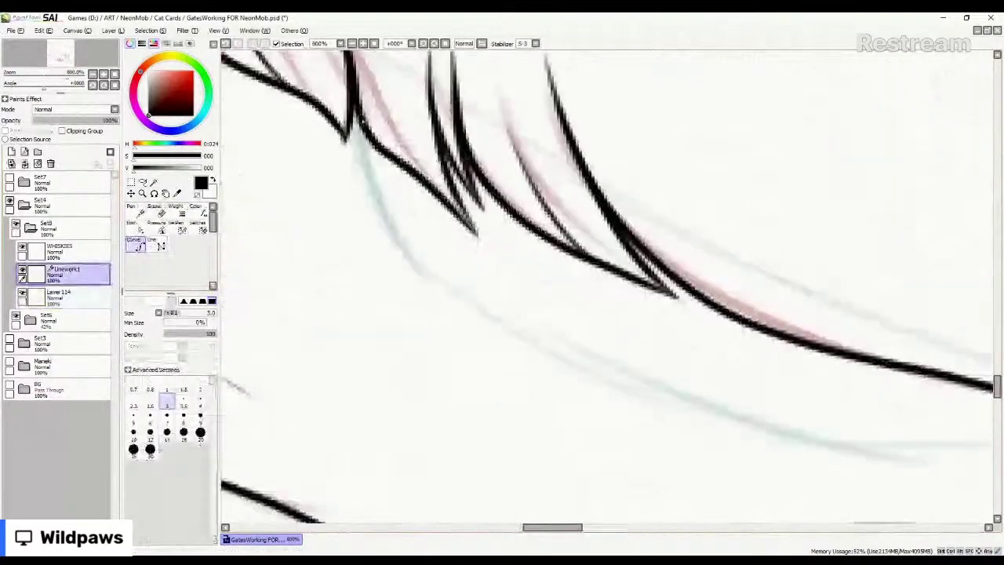
pyautogui.moveTo(353, 118)
pyautogui.mouseDown()
pyautogui.moveTo(417, 266)
pyautogui.moveTo(522, 346)
pyautogui.moveTo(832, 439)
pyautogui.moveTo(984, 447)
pyautogui.mouseUp()
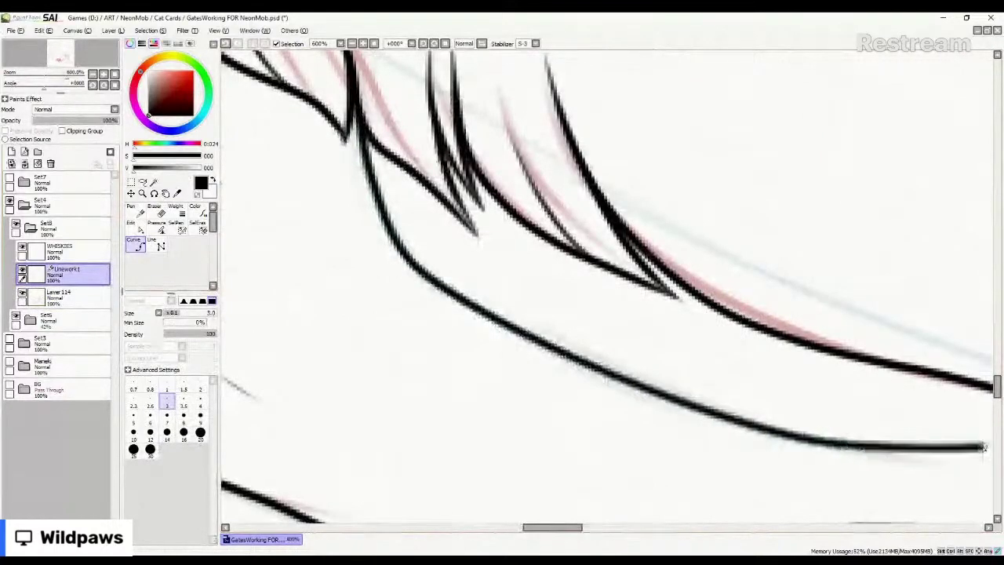
pyautogui.click(985, 447)
pyautogui.scroll(-3, 568, 328)
pyautogui.scroll(3, 571, 333)
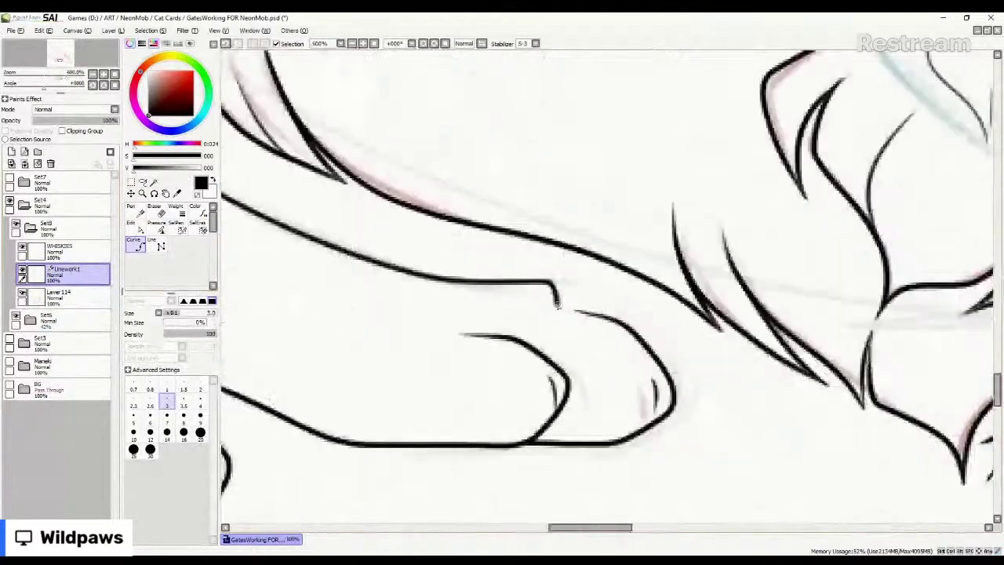
pyautogui.hotkey('ctrl', 'z')
pyautogui.click(594, 295)
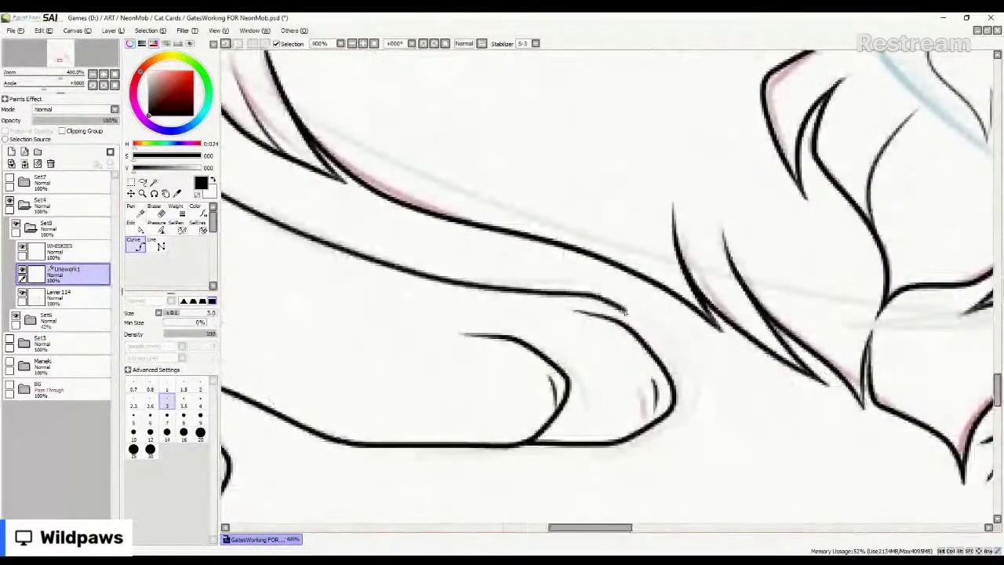
pyautogui.moveTo(625, 311)
pyautogui.mouseDown()
pyautogui.moveTo(660, 340)
pyautogui.moveTo(674, 406)
pyautogui.mouseUp()
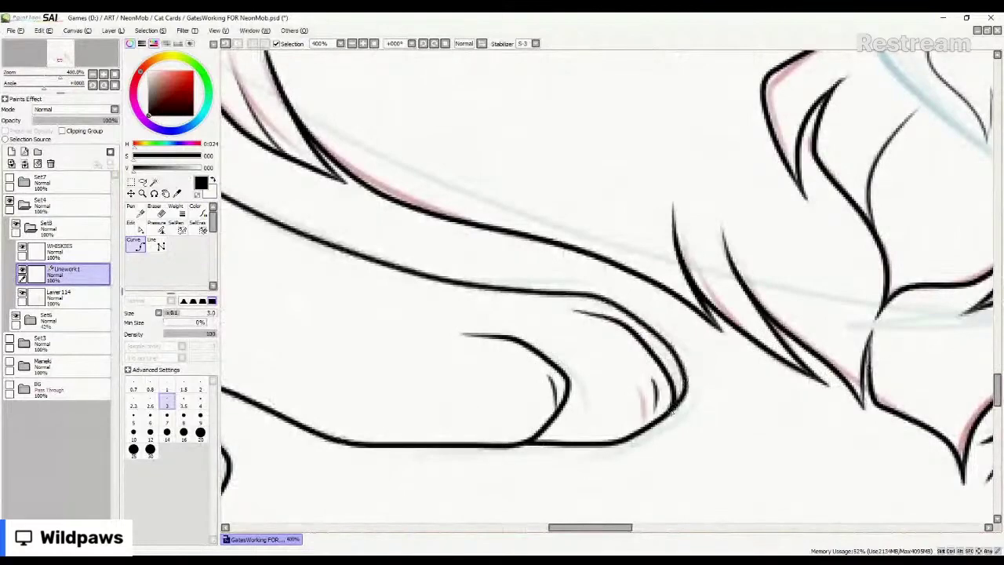
pyautogui.doubleClick(674, 408)
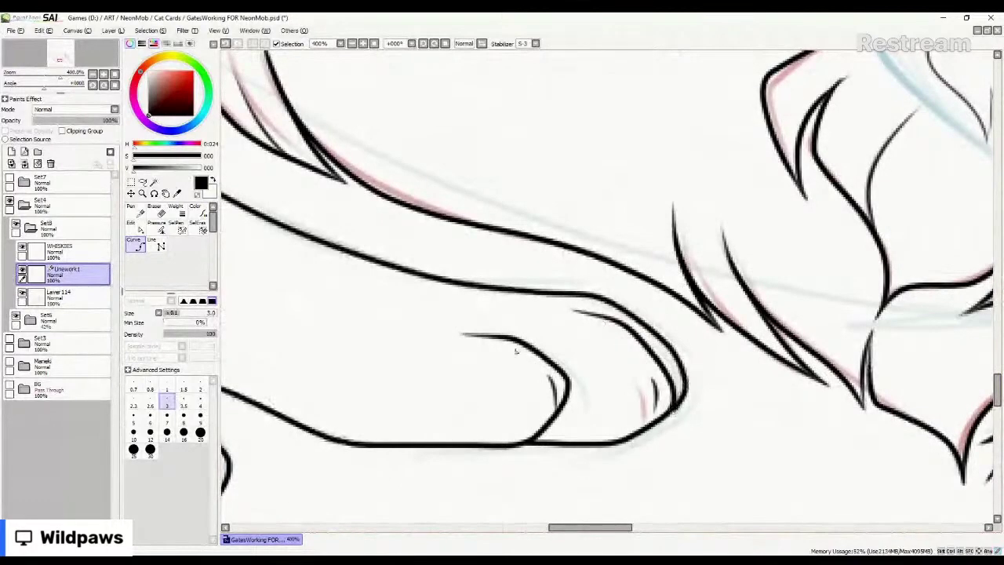
# On Layer114, ink pointed fur tufts at the top of the rump fur, just below the base of the tail.
pyautogui.scroll(-10, 515, 351)
pyautogui.scroll(-2, 582, 405)
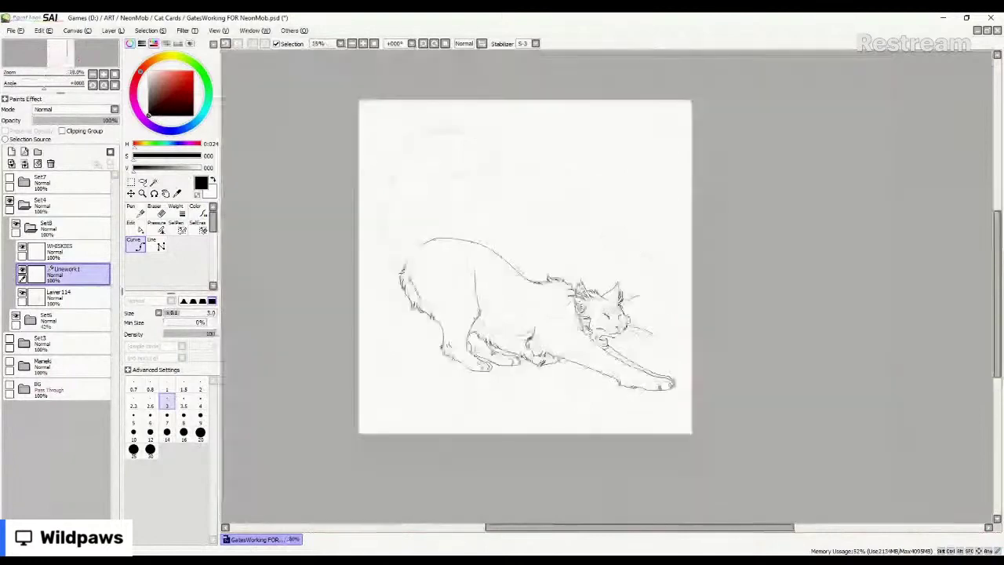
pyautogui.scroll(4, 384, 241)
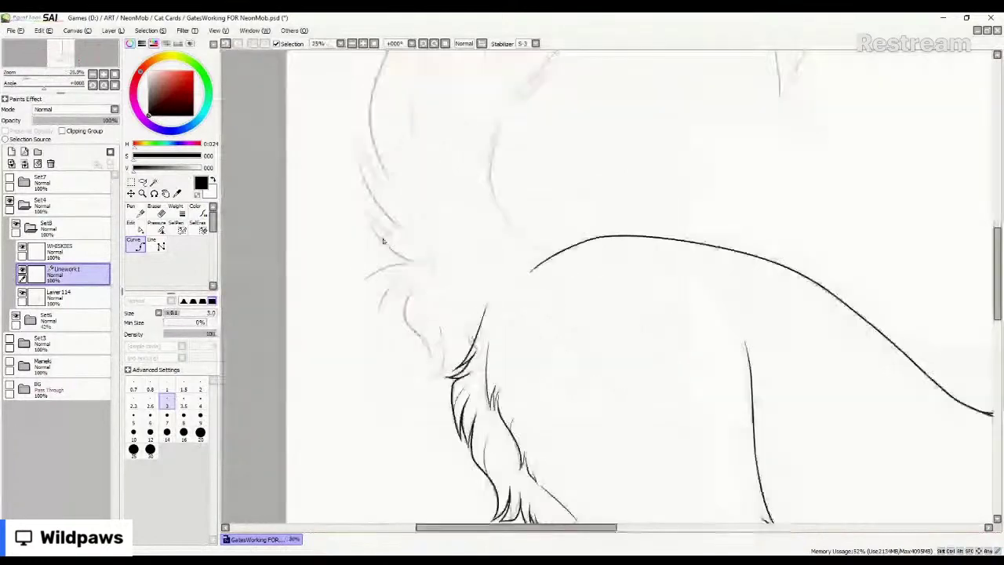
pyautogui.click(59, 295)
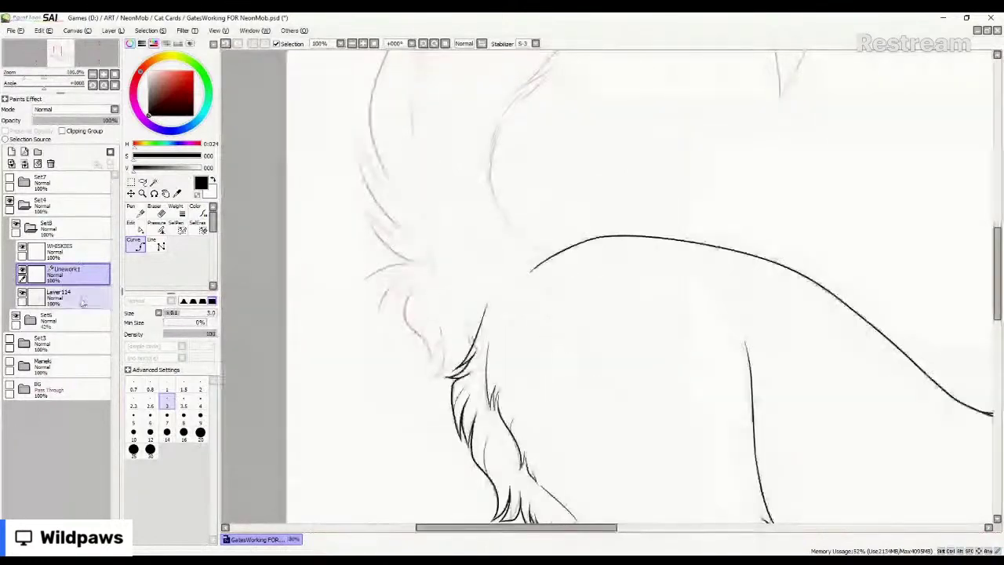
pyautogui.moveTo(401, 396); pyautogui.dragTo(429, 368)
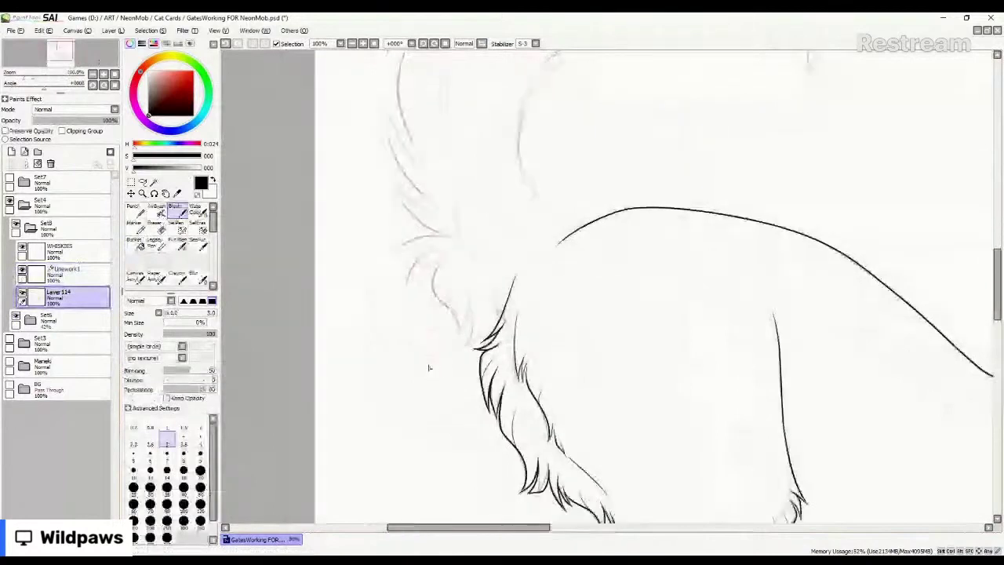
pyautogui.scroll(2, 429, 367)
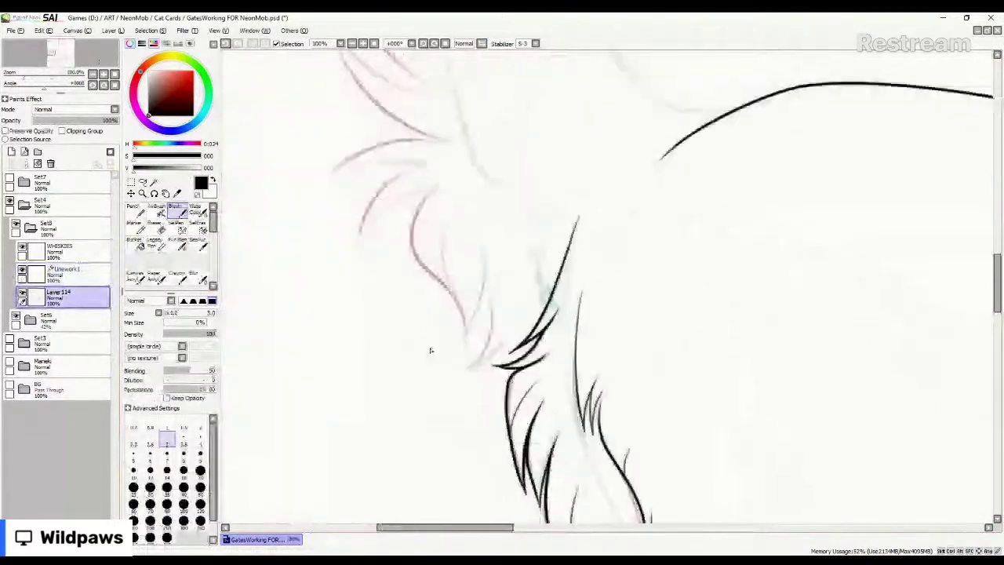
pyautogui.moveTo(542, 323); pyautogui.dragTo(510, 360)
pyautogui.moveTo(527, 313); pyautogui.dragTo(507, 355)
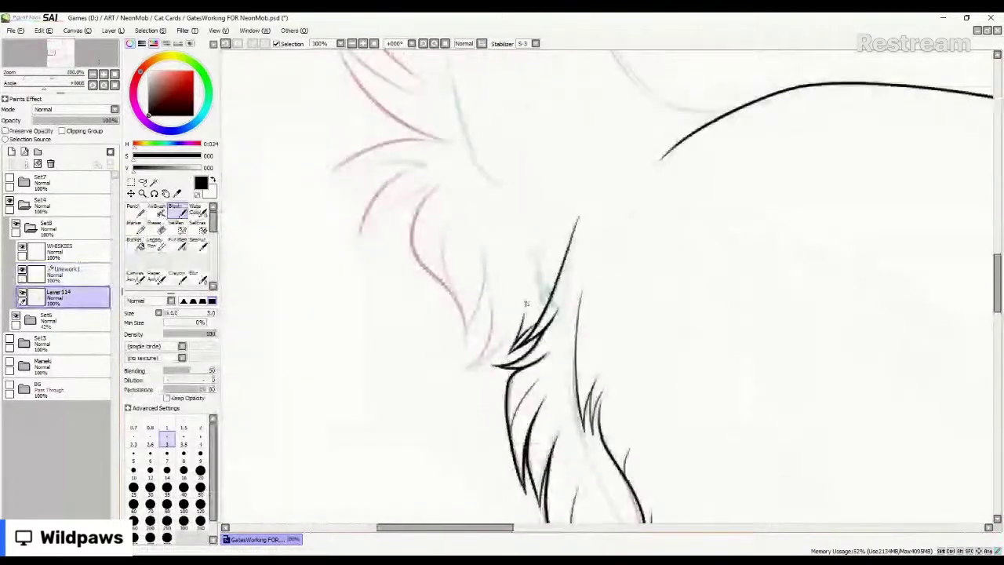
pyautogui.moveTo(536, 307)
pyautogui.mouseDown()
pyautogui.moveTo(489, 363)
pyautogui.moveTo(466, 373)
pyautogui.moveTo(494, 321)
pyautogui.moveTo(492, 271)
pyautogui.mouseUp()
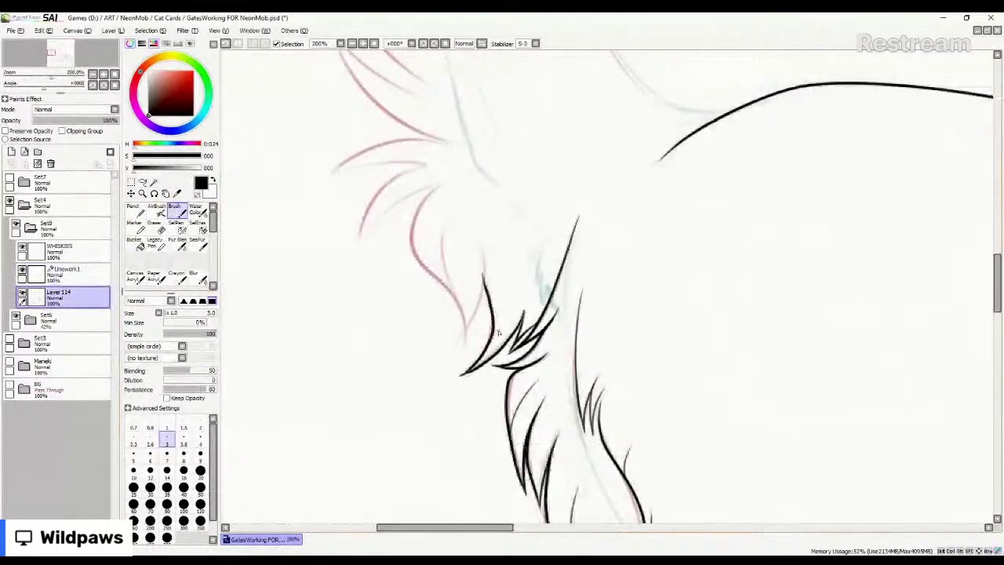
pyautogui.moveTo(496, 333); pyautogui.dragTo(492, 284)
pyautogui.scroll(-2, 548, 365)
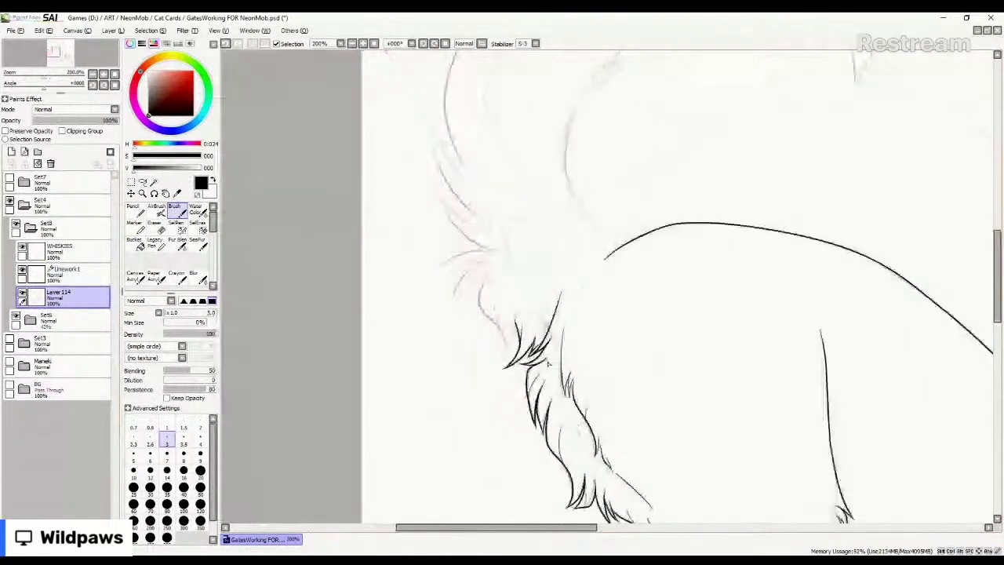
pyautogui.scroll(-2, 549, 365)
pyautogui.scroll(3, 509, 405)
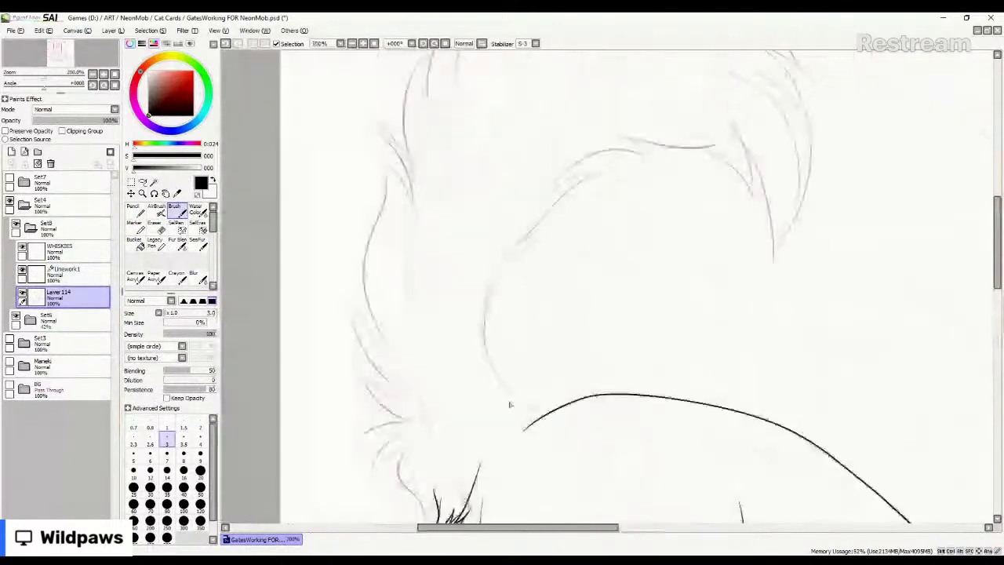
pyautogui.scroll(-1, 510, 405)
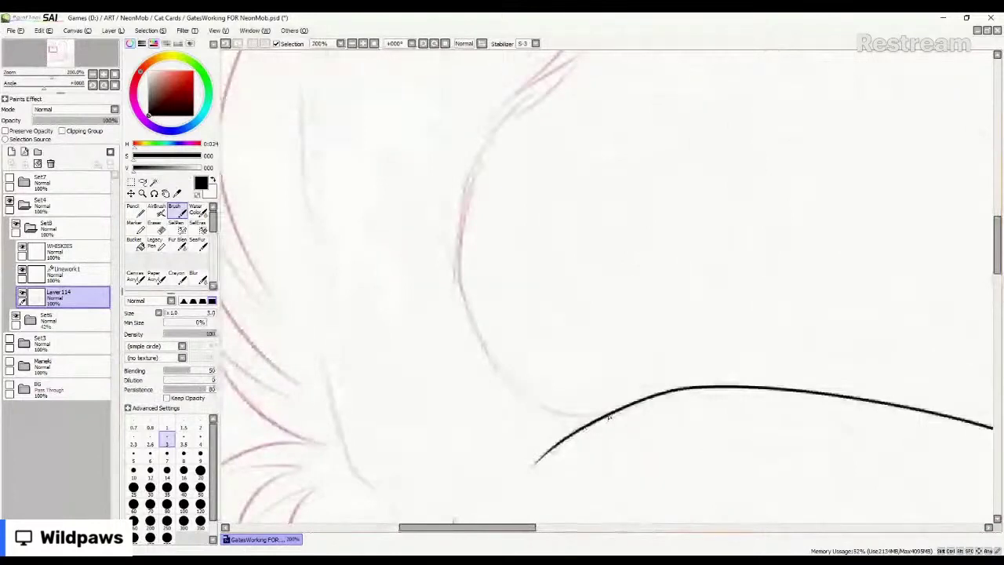
pyautogui.moveTo(609, 416)
pyautogui.mouseDown()
pyautogui.moveTo(576, 418)
pyautogui.moveTo(520, 391)
pyautogui.moveTo(482, 319)
pyautogui.moveTo(468, 218)
pyautogui.mouseUp()
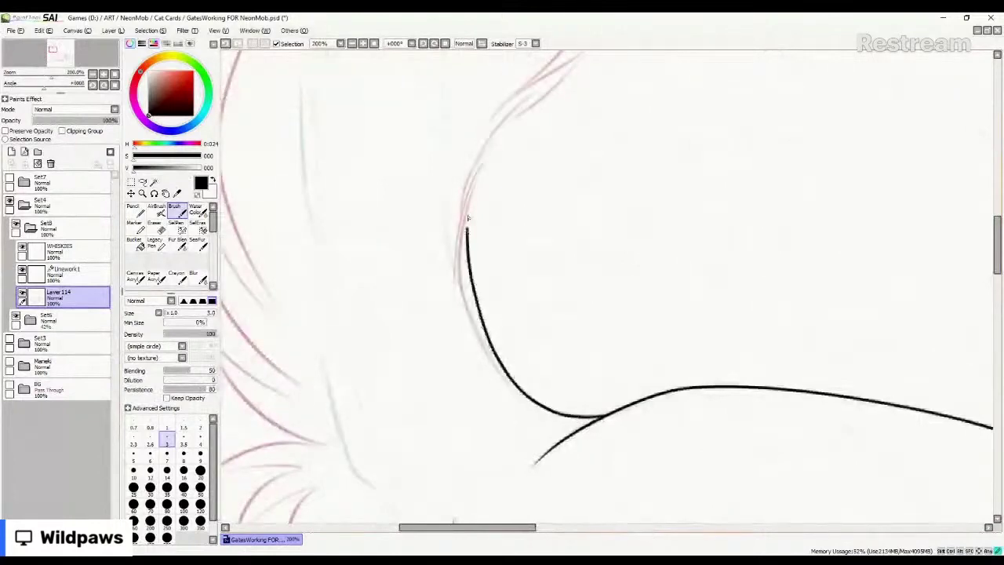
pyautogui.hotkey('ctrl', 'z')
pyautogui.moveTo(614, 413); pyautogui.dragTo(530, 401)
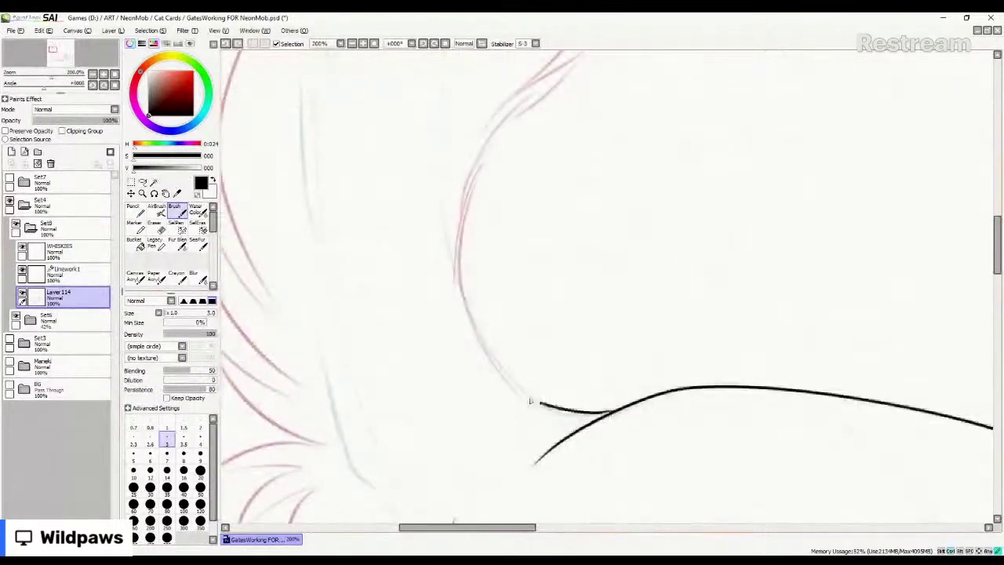
pyautogui.hotkey('ctrl', 'z')
# Ink the tail's forward edge from the back upward in a smooth curve, adding overlapping fur tufts along its upper part.
pyautogui.moveTo(614, 414)
pyautogui.mouseDown()
pyautogui.moveTo(531, 406)
pyautogui.moveTo(459, 266)
pyautogui.moveTo(511, 150)
pyautogui.mouseUp()
pyautogui.moveTo(462, 214)
pyautogui.mouseDown()
pyautogui.moveTo(514, 151)
pyautogui.moveTo(465, 188)
pyautogui.mouseUp()
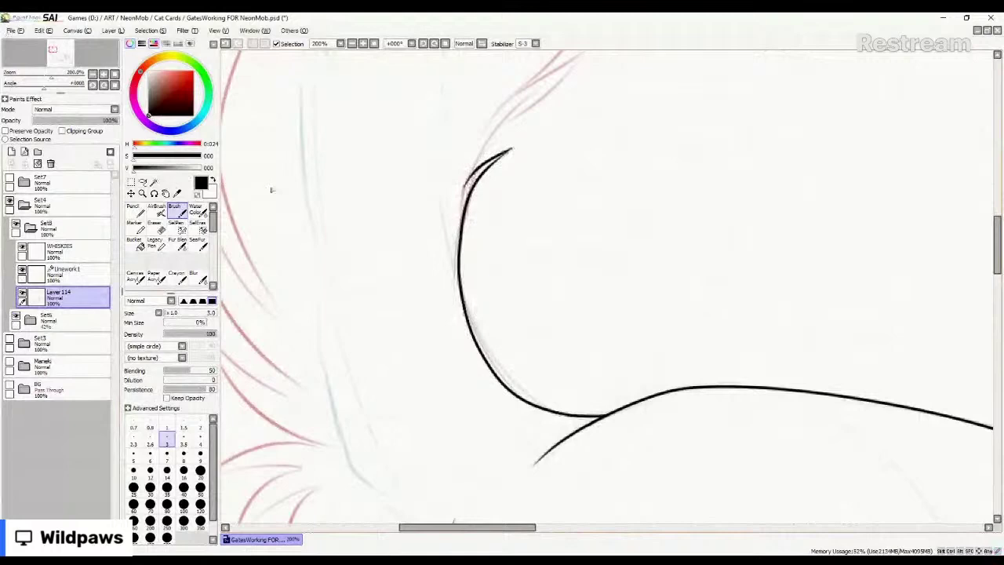
pyautogui.scroll(-4, 397, 231)
pyautogui.scroll(1, 398, 231)
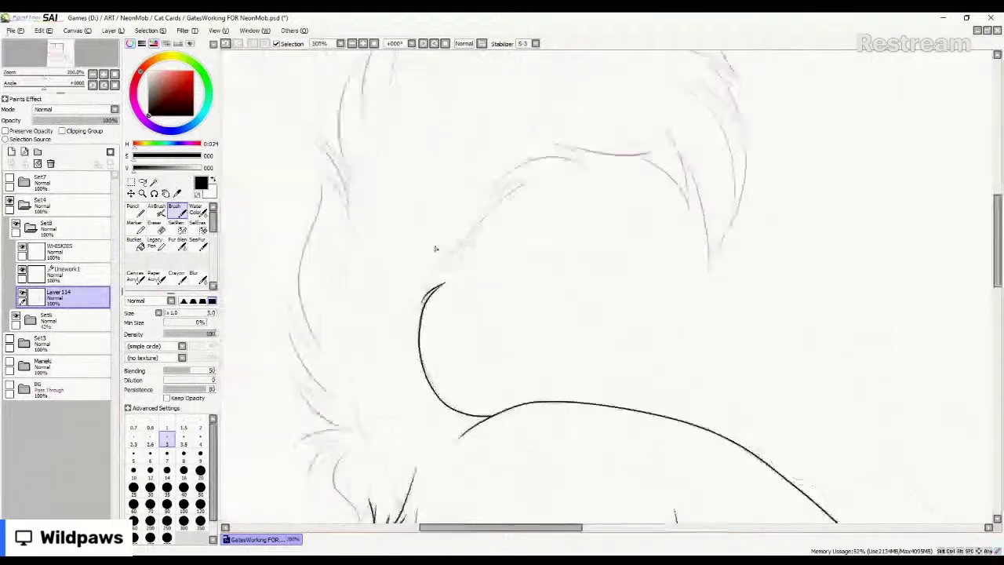
pyautogui.scroll(-1, 436, 249)
pyautogui.moveTo(415, 347)
pyautogui.mouseDown()
pyautogui.moveTo(540, 213)
pyautogui.moveTo(448, 275)
pyautogui.moveTo(471, 277)
pyautogui.moveTo(437, 307)
pyautogui.mouseUp()
pyautogui.moveTo(472, 253)
pyautogui.mouseDown()
pyautogui.moveTo(581, 143)
pyautogui.moveTo(657, 115)
pyautogui.moveTo(616, 110)
pyautogui.moveTo(567, 124)
pyautogui.moveTo(515, 160)
pyautogui.moveTo(494, 211)
pyautogui.mouseUp()
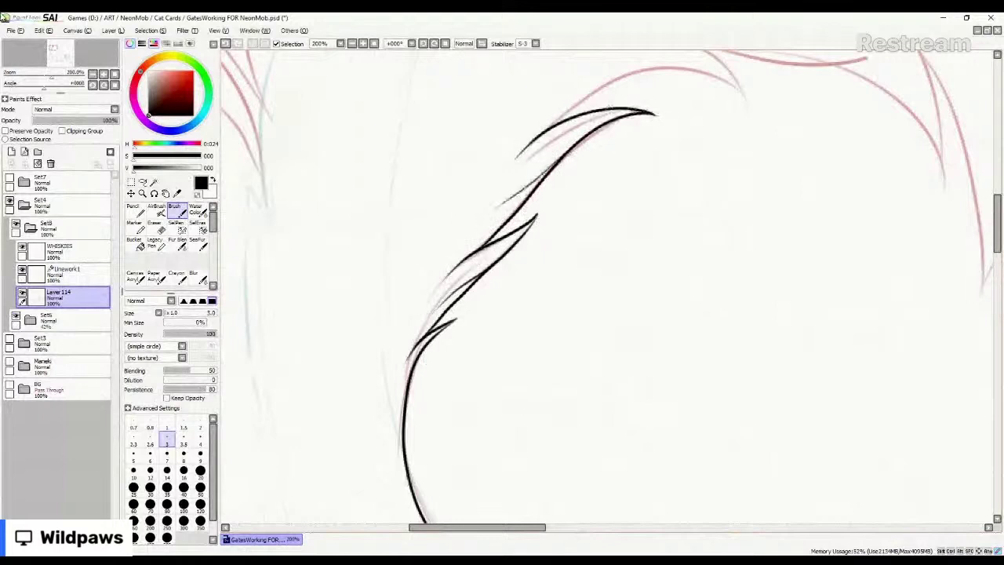
# Lower the opacity of the Set6 sketch folder to 17% and toggle its visibility off and on to check the line art.
pyautogui.scroll(-3, 409, 225)
pyautogui.scroll(-2, 409, 225)
pyautogui.click(67, 318)
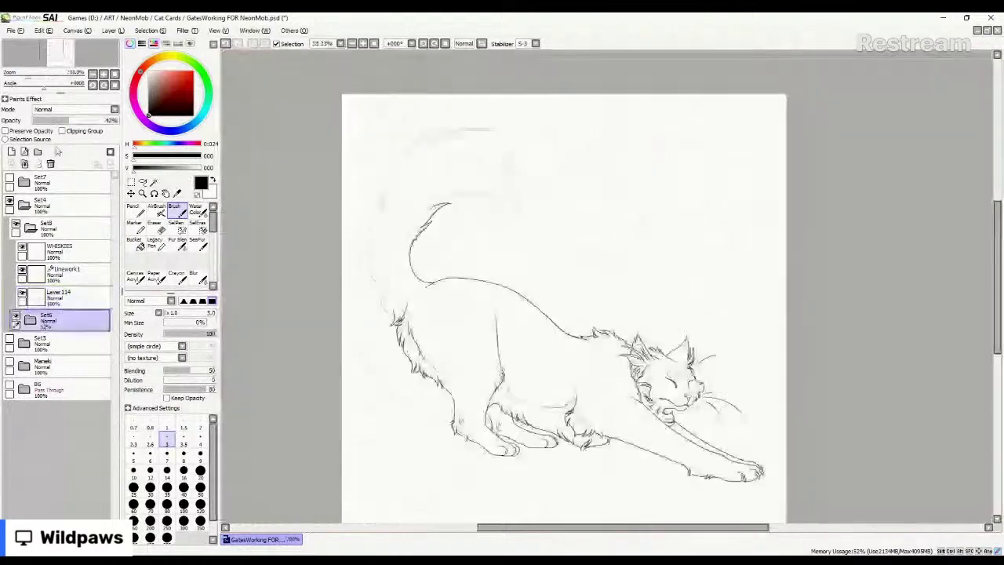
pyautogui.click(49, 122)
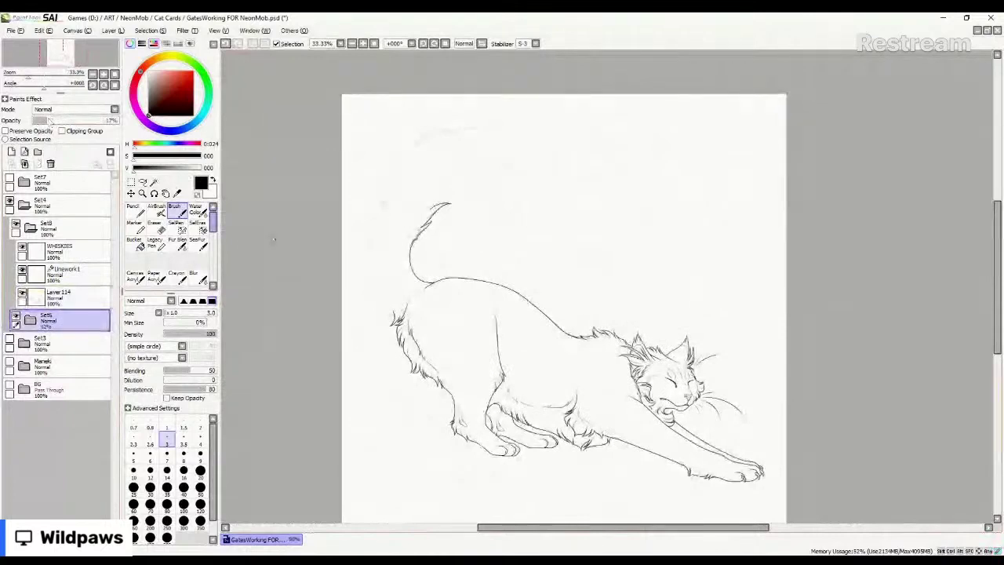
pyautogui.scroll(1, 502, 380)
pyautogui.scroll(-1, 502, 381)
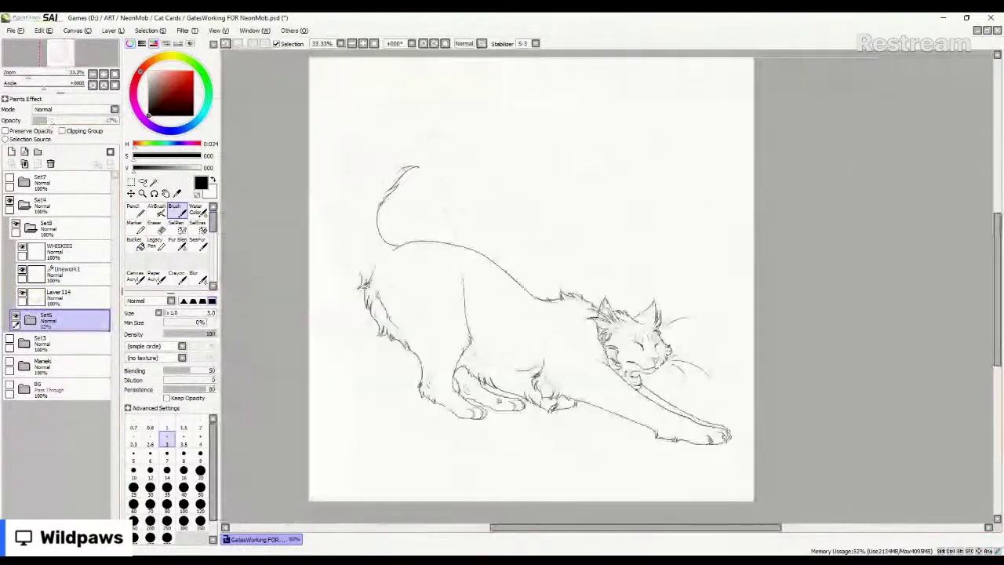
pyautogui.click(15, 317)
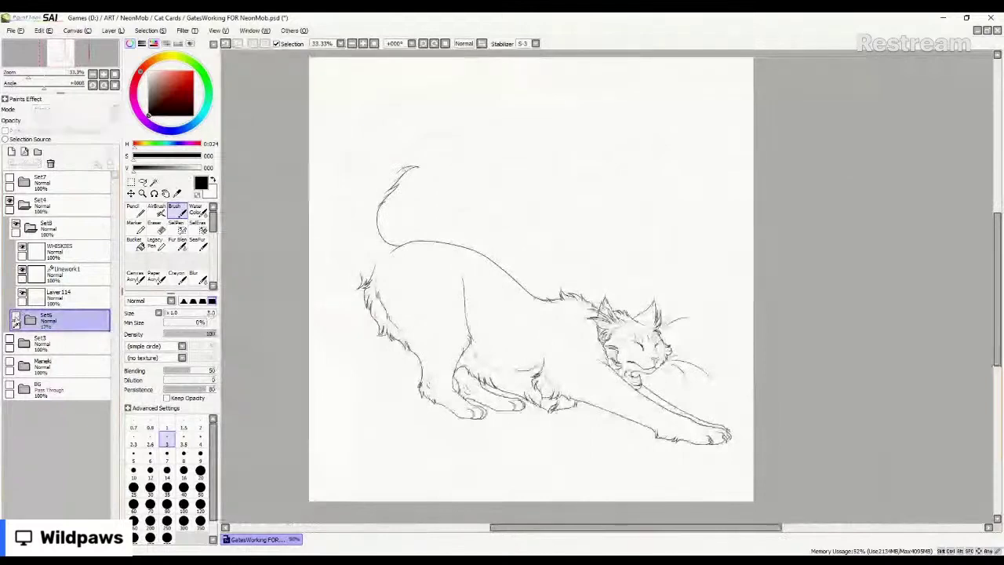
pyautogui.click(15, 317)
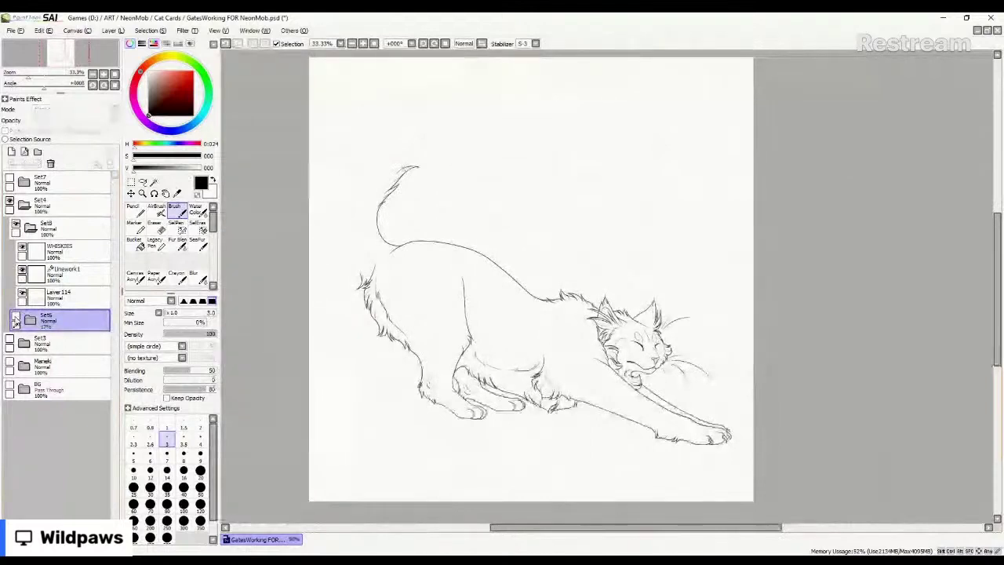
# On Layer114, extend the tail's fur outline toward the tip with a long arched stroke and a pointed tuft.
pyautogui.click(67, 295)
pyautogui.scroll(2, 438, 153)
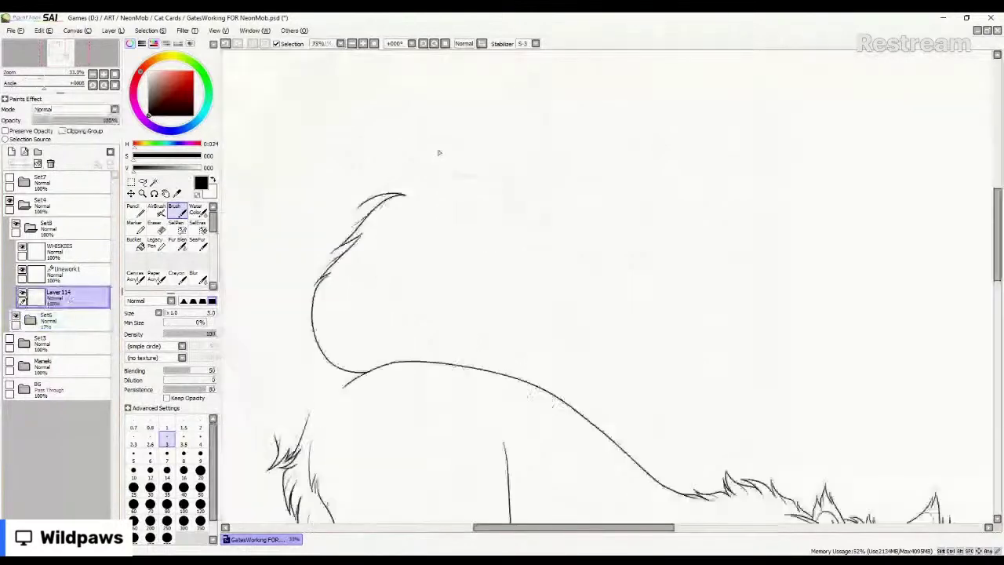
pyautogui.scroll(2, 396, 241)
pyautogui.moveTo(365, 352)
pyautogui.mouseDown()
pyautogui.moveTo(487, 274)
pyautogui.moveTo(579, 250)
pyautogui.moveTo(706, 342)
pyautogui.moveTo(701, 315)
pyautogui.moveTo(582, 203)
pyautogui.moveTo(528, 195)
pyautogui.mouseUp()
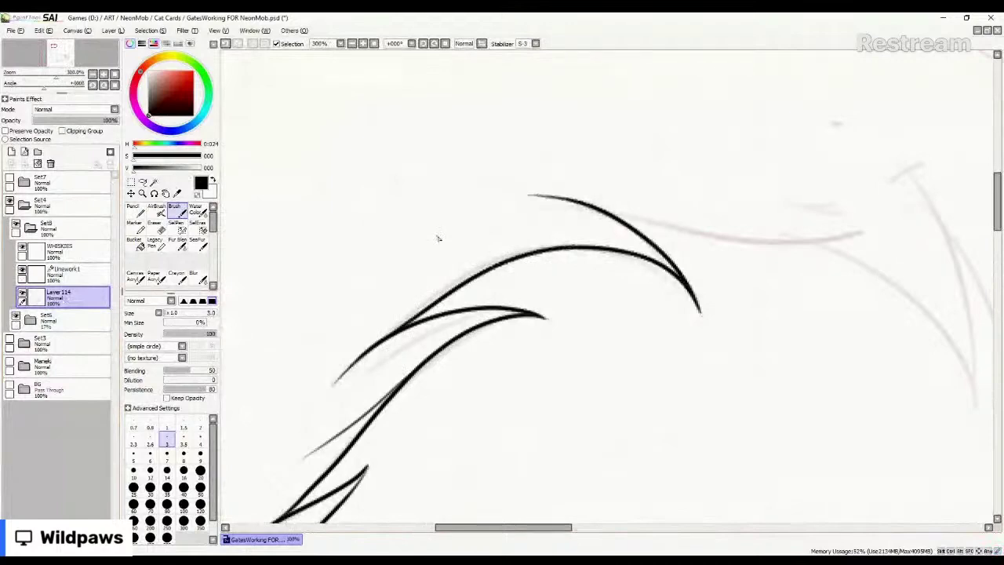
# Show the BG folder to view the whole cat line art against the patterned background.
pyautogui.scroll(-3, 545, 251)
pyautogui.scroll(2, 542, 254)
pyautogui.scroll(-8, 542, 254)
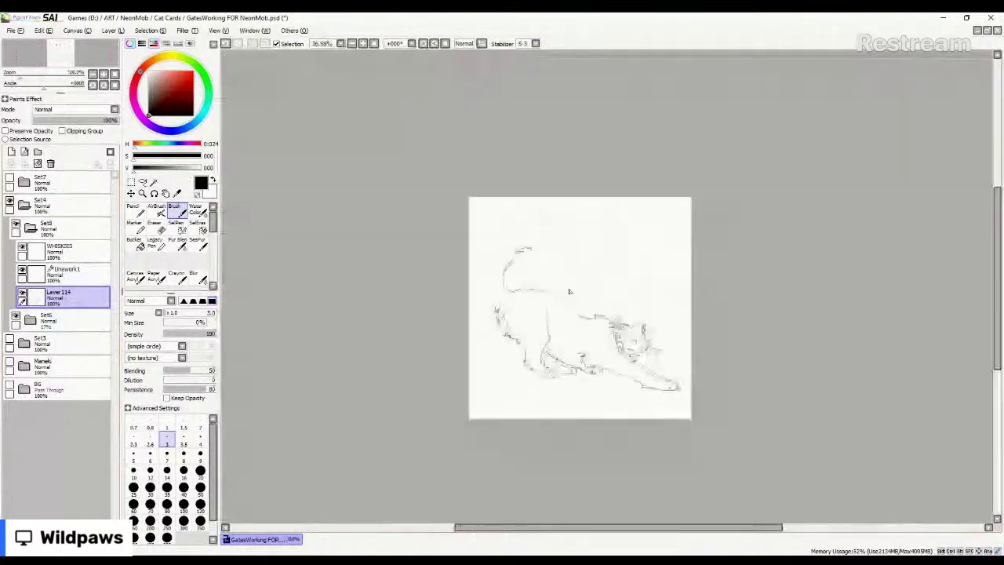
pyautogui.scroll(2, 586, 307)
pyautogui.scroll(1, 586, 306)
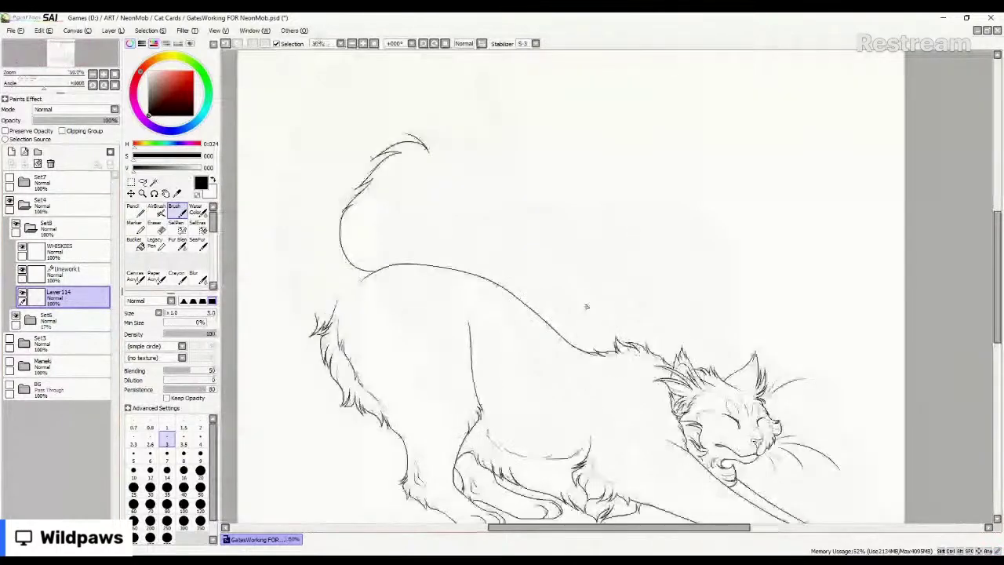
pyautogui.scroll(-1, 586, 306)
pyautogui.moveTo(547, 331); pyautogui.dragTo(548, 306)
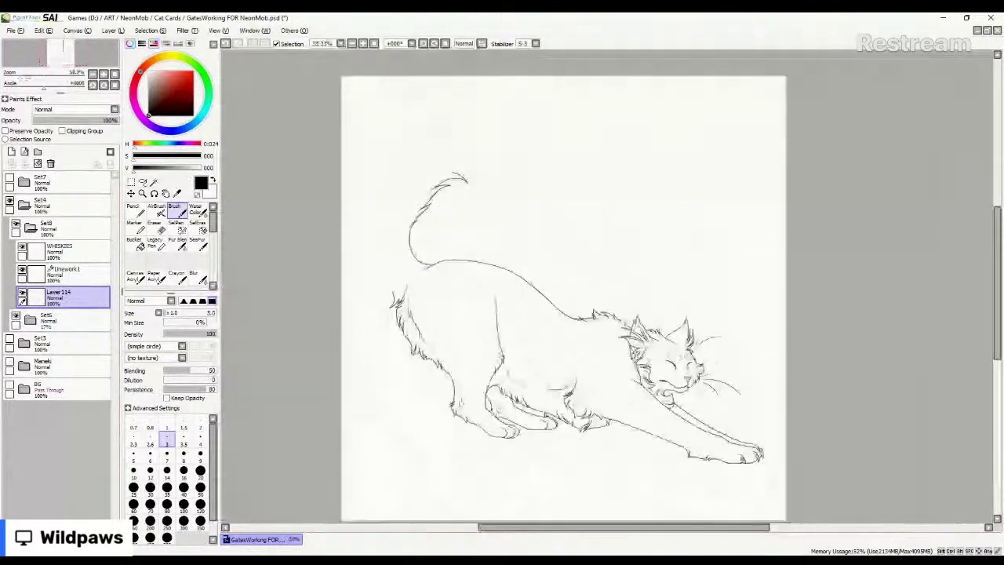
pyautogui.scroll(1, 573, 400)
pyautogui.click(9, 387)
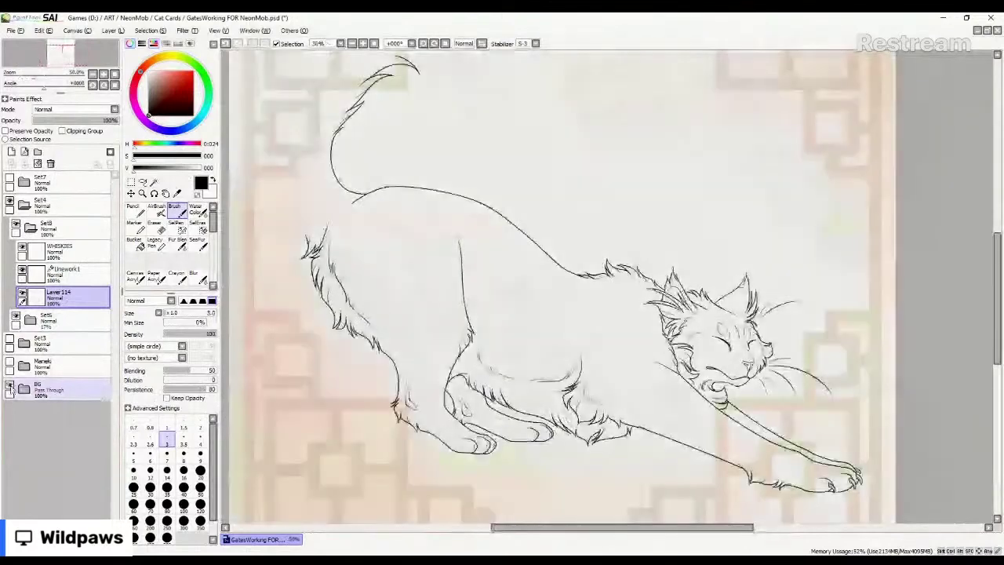
pyautogui.scroll(-1, 603, 303)
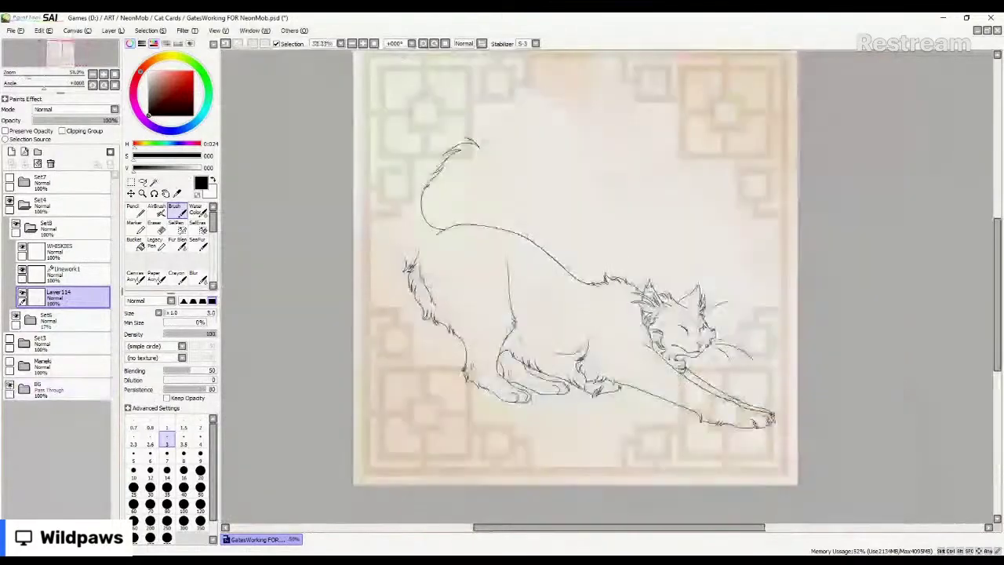
# Hide the BG folder and ink an arched, pointed fur tuft along the tail's inner edge, adding a thin inner strand.
pyautogui.click(9, 387)
pyautogui.scroll(1, 489, 212)
pyautogui.scroll(6, 488, 212)
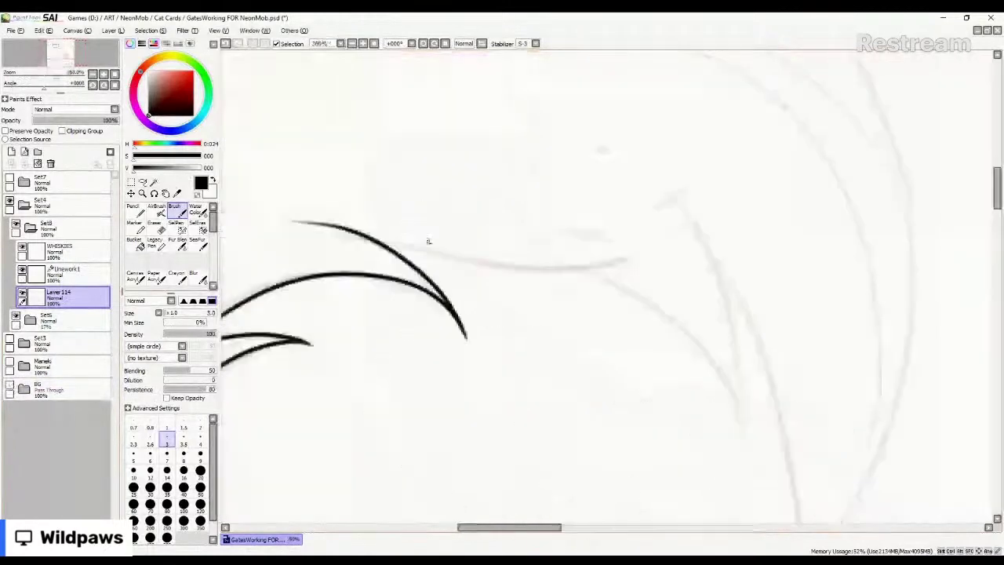
pyautogui.moveTo(386, 248)
pyautogui.mouseDown()
pyautogui.moveTo(478, 280)
pyautogui.moveTo(651, 300)
pyautogui.moveTo(728, 459)
pyautogui.moveTo(729, 428)
pyautogui.moveTo(646, 175)
pyautogui.moveTo(605, 152)
pyautogui.mouseUp()
pyautogui.moveTo(451, 216); pyautogui.dragTo(565, 276)
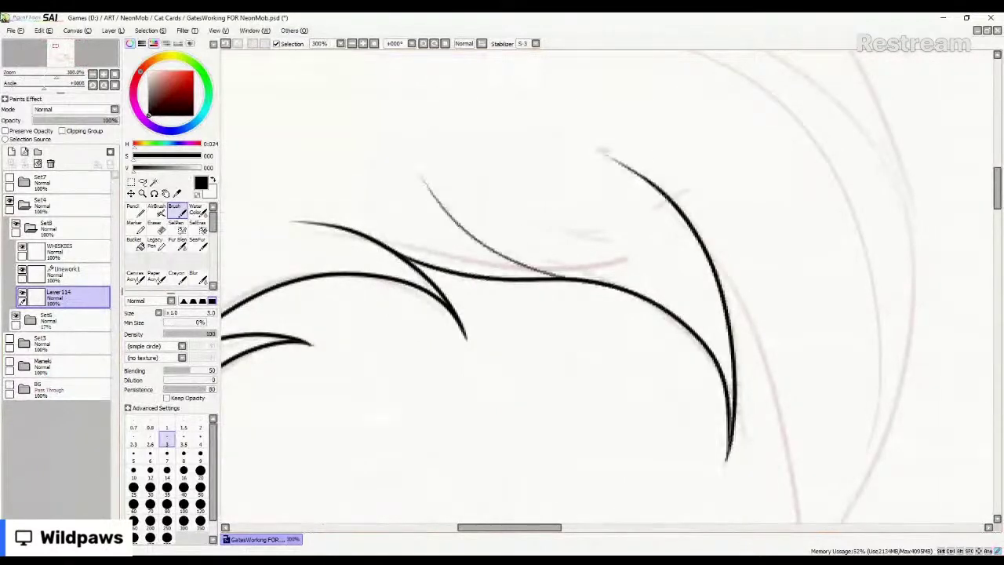
# Ink a large downward-pointing tuft on the tail, redoing its outer curve and adding fine fur strands inside it.
pyautogui.scroll(-3, 783, 285)
pyautogui.scroll(1, 783, 285)
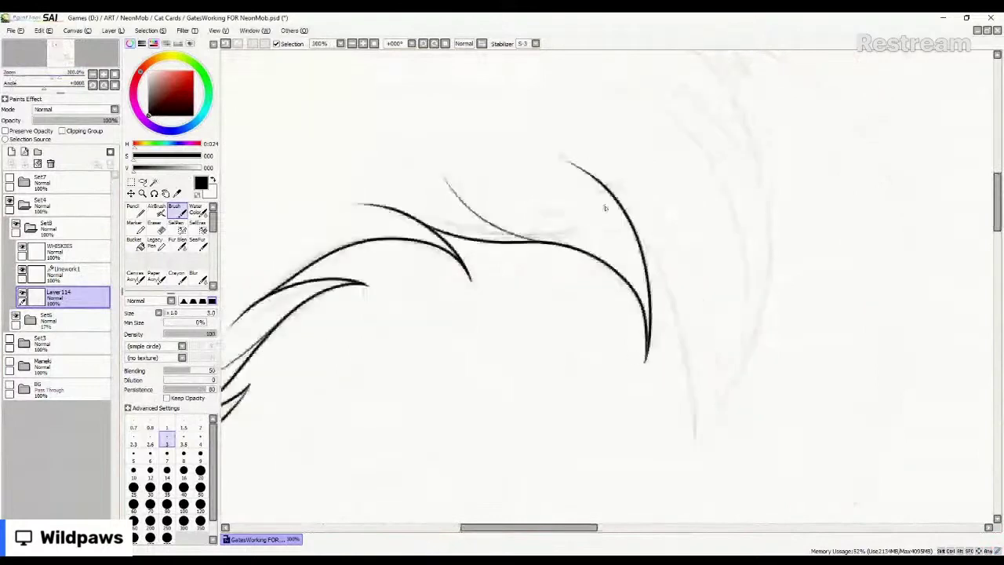
pyautogui.moveTo(616, 199)
pyautogui.mouseDown()
pyautogui.moveTo(649, 249)
pyautogui.moveTo(681, 339)
pyautogui.moveTo(691, 453)
pyautogui.moveTo(706, 500)
pyautogui.moveTo(768, 336)
pyautogui.moveTo(776, 205)
pyautogui.moveTo(723, 90)
pyautogui.moveTo(652, 35)
pyautogui.mouseUp()
pyautogui.scroll(-3, 471, 262)
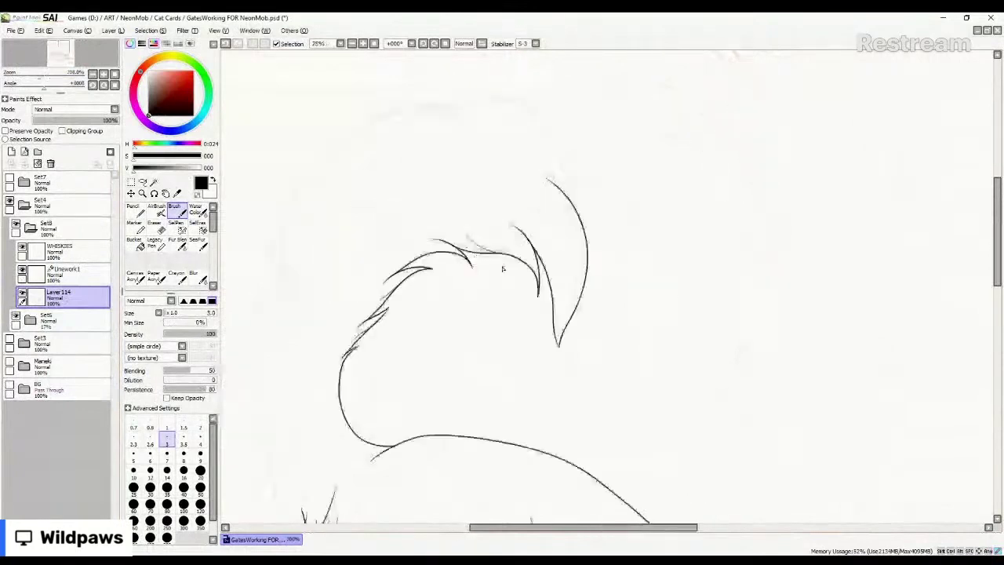
pyautogui.scroll(2, 525, 216)
pyautogui.hotkey('ctrl', 'z')
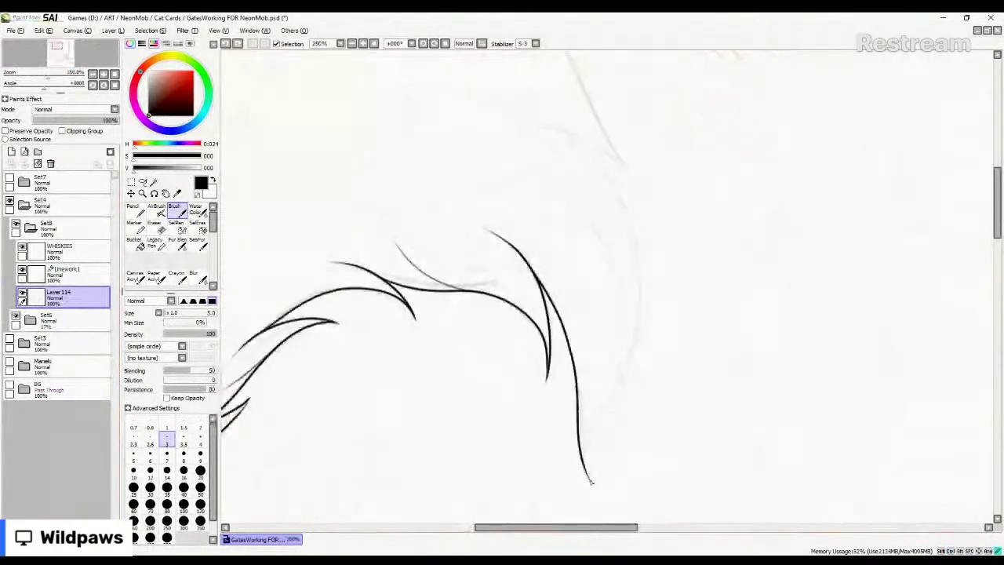
pyautogui.moveTo(589, 476)
pyautogui.mouseDown()
pyautogui.moveTo(639, 337)
pyautogui.moveTo(616, 176)
pyautogui.moveTo(521, 108)
pyautogui.moveTo(482, 102)
pyautogui.mouseUp()
pyautogui.moveTo(638, 329); pyautogui.dragTo(535, 154)
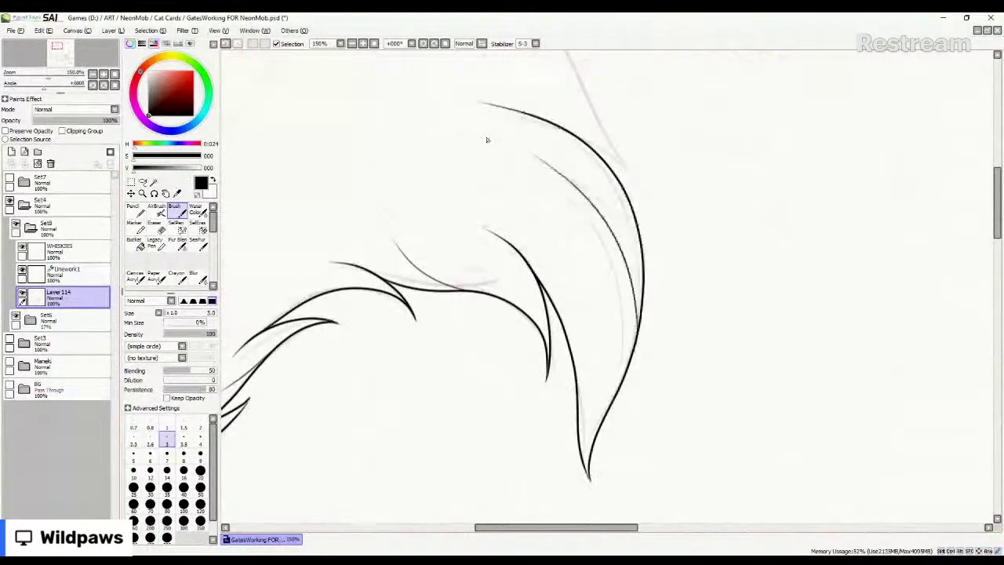
pyautogui.moveTo(604, 412); pyautogui.dragTo(621, 305)
# Ink the long arched crown of the tail over the sketch and a short curved fur stroke beneath its far end.
pyautogui.scroll(-4, 647, 300)
pyautogui.scroll(6, 629, 235)
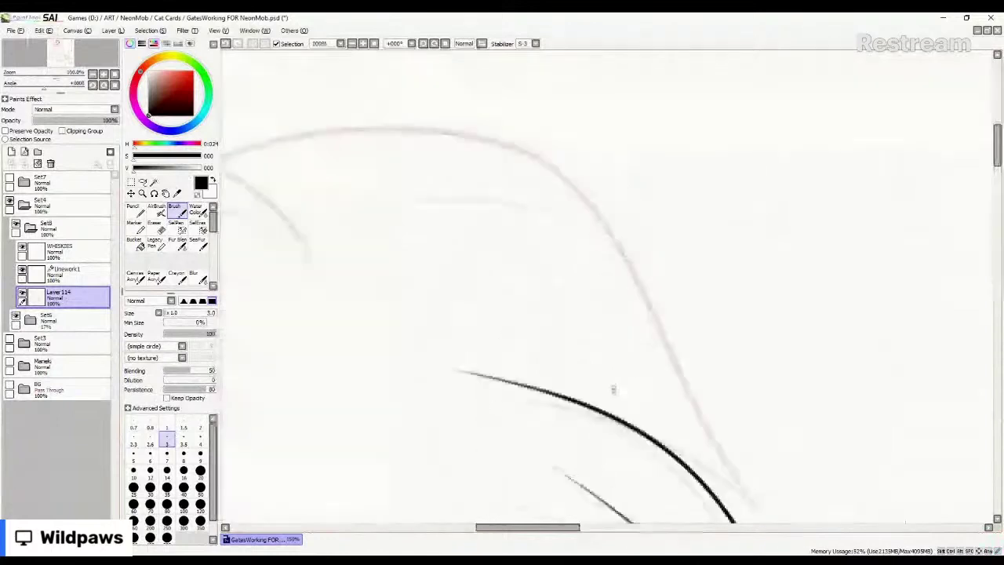
pyautogui.scroll(-2, 577, 169)
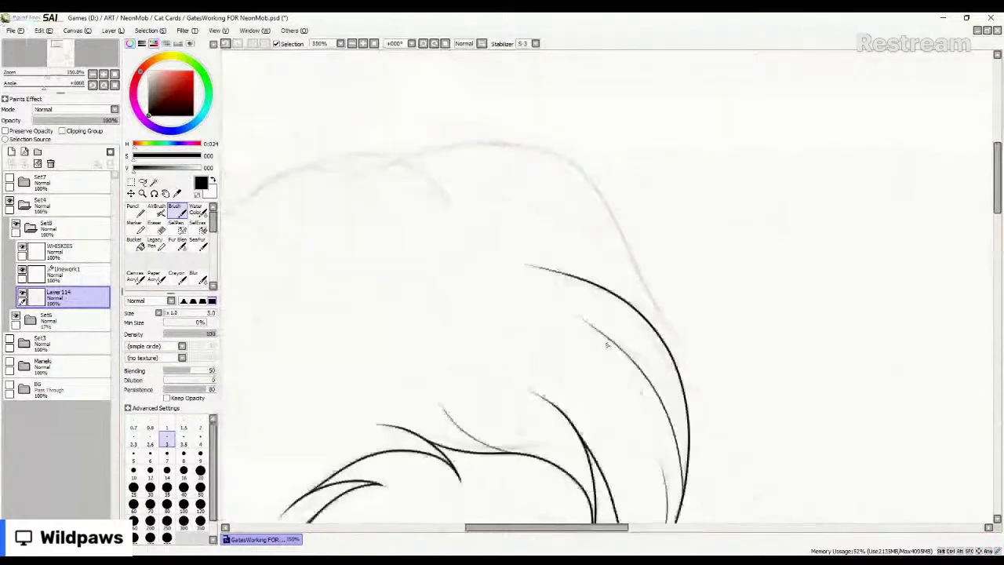
pyautogui.moveTo(603, 289)
pyautogui.mouseDown()
pyautogui.moveTo(693, 355)
pyautogui.moveTo(601, 196)
pyautogui.moveTo(494, 141)
pyautogui.moveTo(396, 159)
pyautogui.mouseUp()
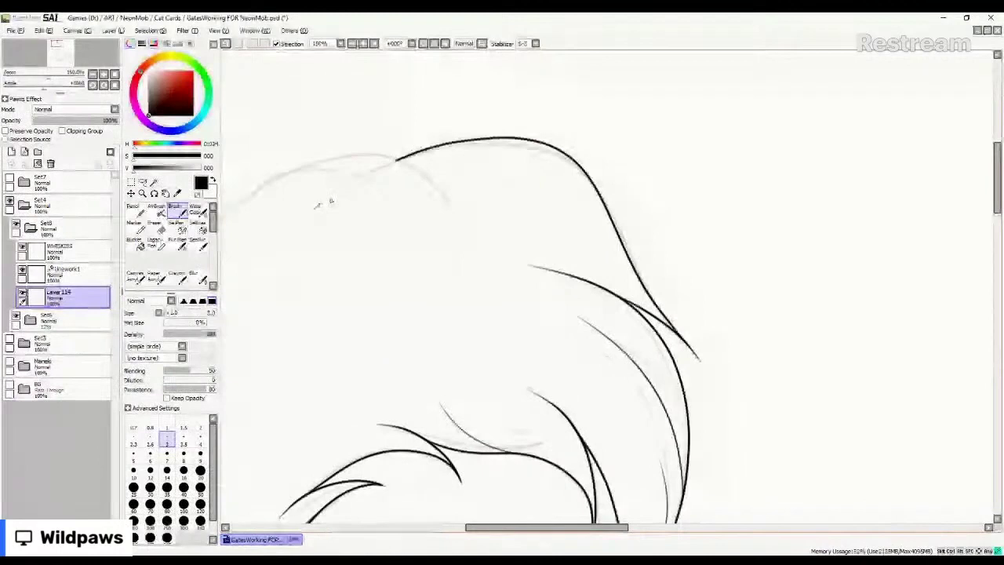
pyautogui.moveTo(315, 207); pyautogui.dragTo(464, 229)
pyautogui.hotkey('ctrl', 'z')
pyautogui.moveTo(308, 217)
pyautogui.mouseDown()
pyautogui.moveTo(334, 198)
pyautogui.moveTo(455, 226)
pyautogui.mouseUp()
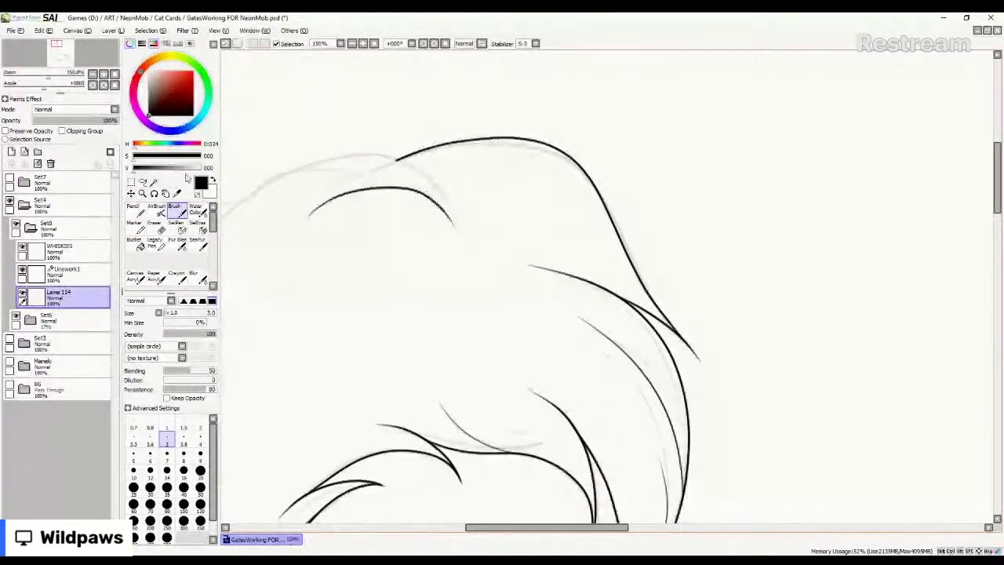
# Ink the start of the tail's rear fur outline above the rump tufts, with a rounded curve, pointed tuft and inner strand.
pyautogui.scroll(-4, 462, 224)
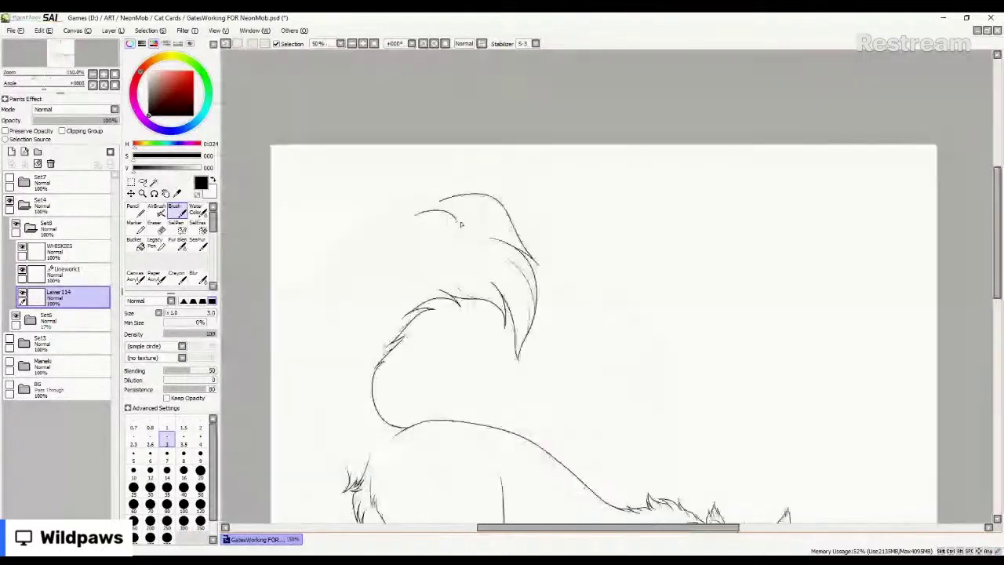
pyautogui.scroll(-1, 462, 225)
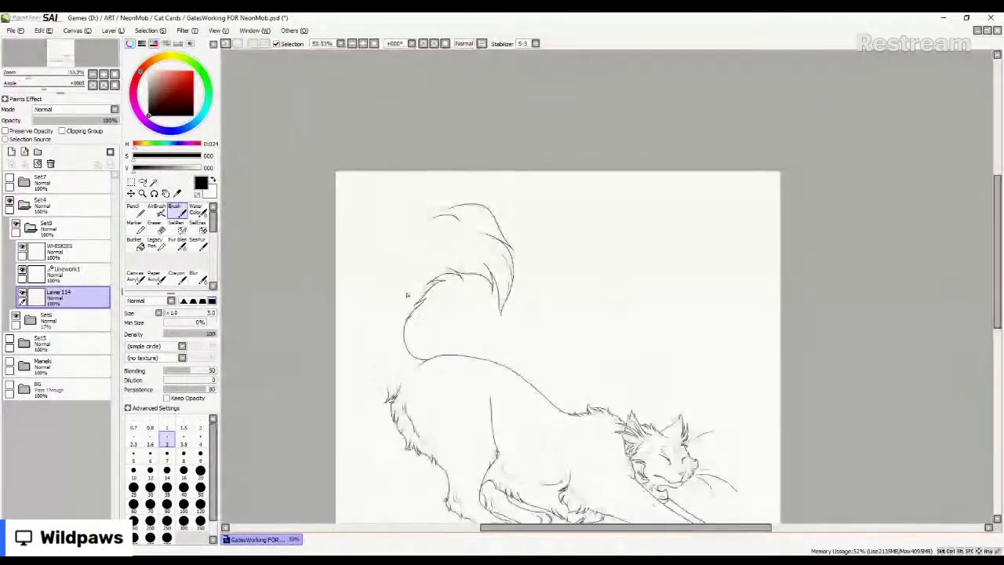
pyautogui.scroll(2, 392, 325)
pyautogui.scroll(3, 417, 358)
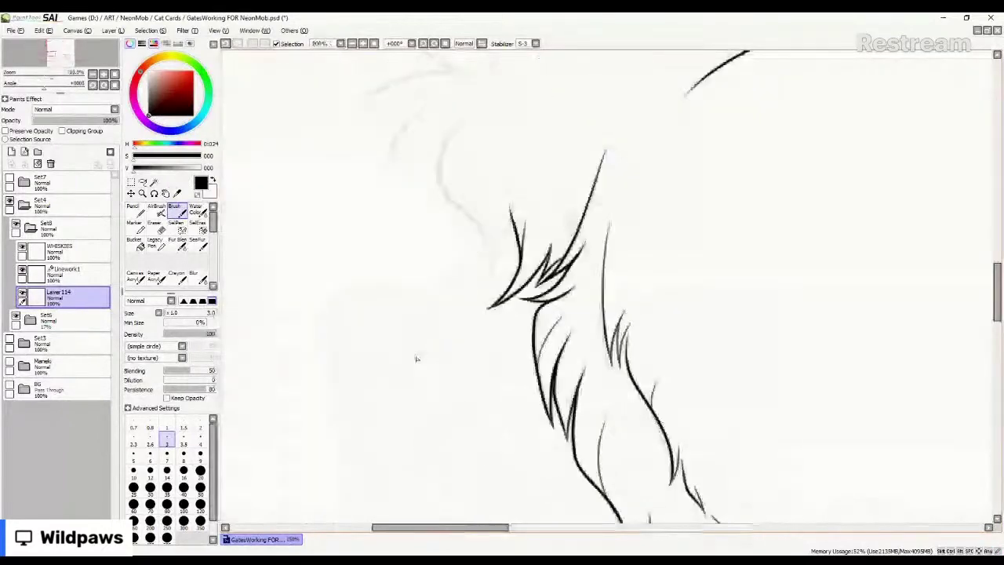
pyautogui.moveTo(473, 231); pyautogui.dragTo(448, 313)
pyautogui.scroll(1, 416, 338)
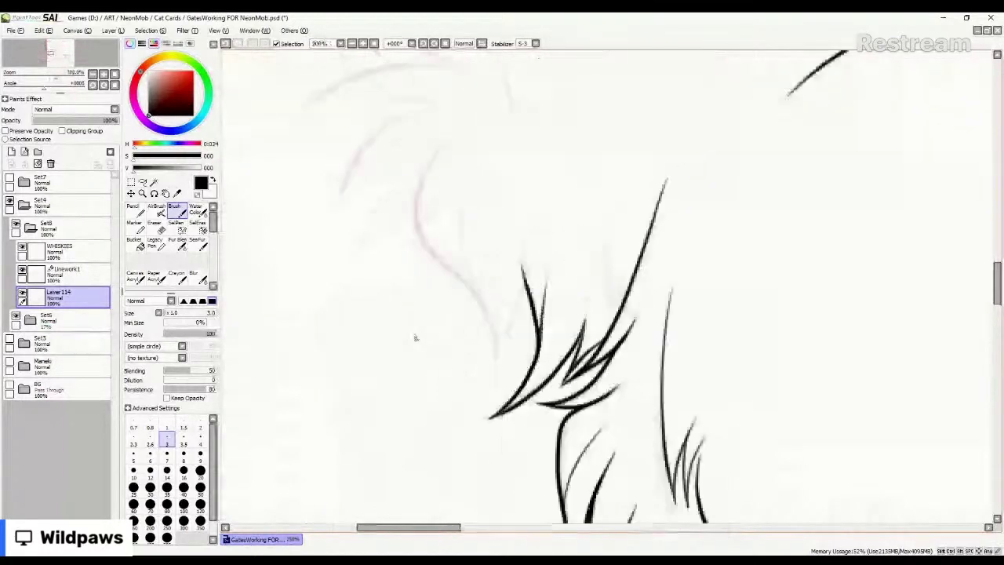
pyautogui.scroll(-1, 415, 338)
pyautogui.scroll(1, 383, 183)
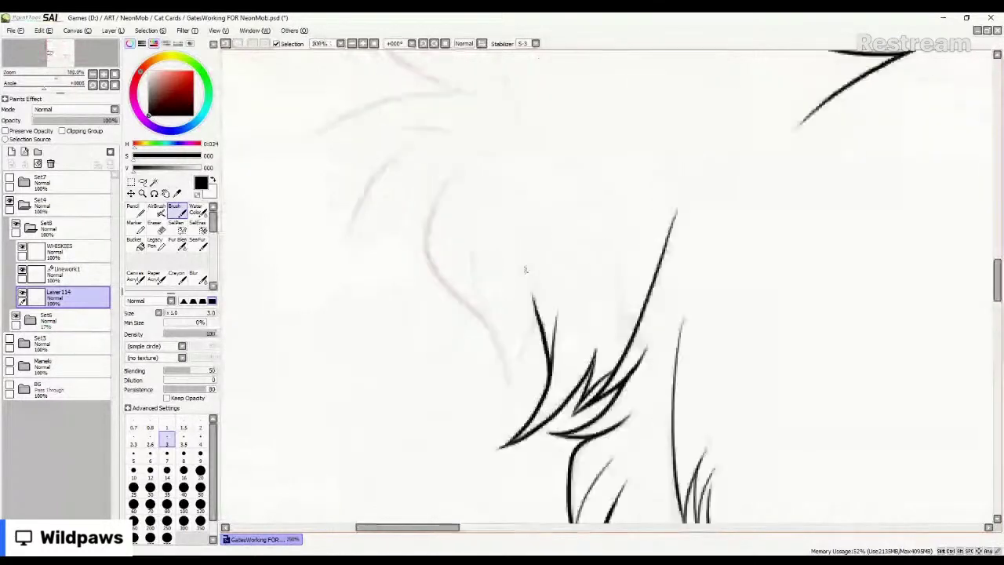
pyautogui.moveTo(524, 254)
pyautogui.mouseDown()
pyautogui.moveTo(537, 337)
pyautogui.moveTo(497, 397)
pyautogui.moveTo(504, 364)
pyautogui.moveTo(422, 251)
pyautogui.moveTo(488, 161)
pyautogui.mouseUp()
pyautogui.moveTo(469, 314); pyautogui.dragTo(493, 228)
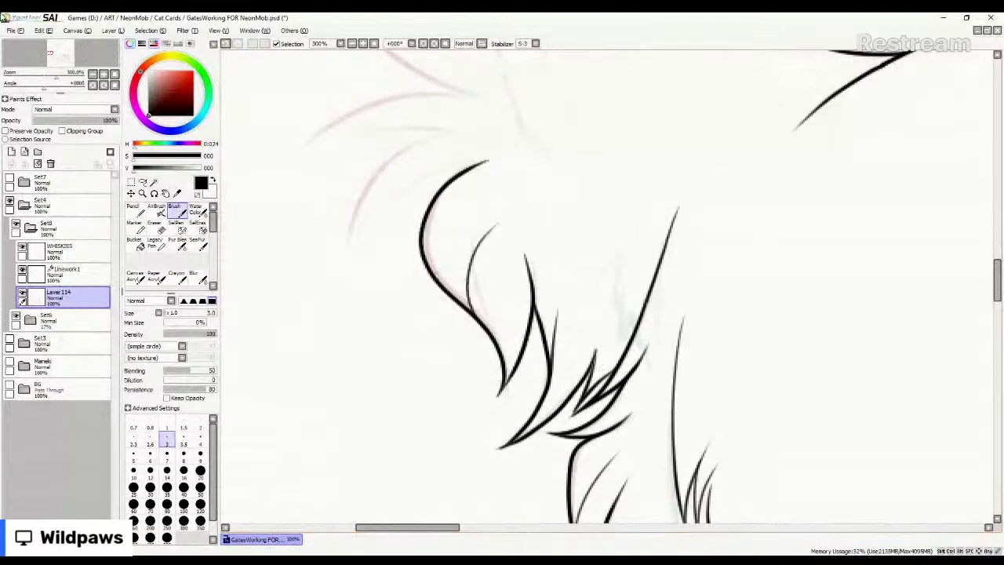
# Ink two curved, outward-pointing fur tufts above the rounded rump curve and add a thin strand inside the upper one.
pyautogui.scroll(-1, 493, 291)
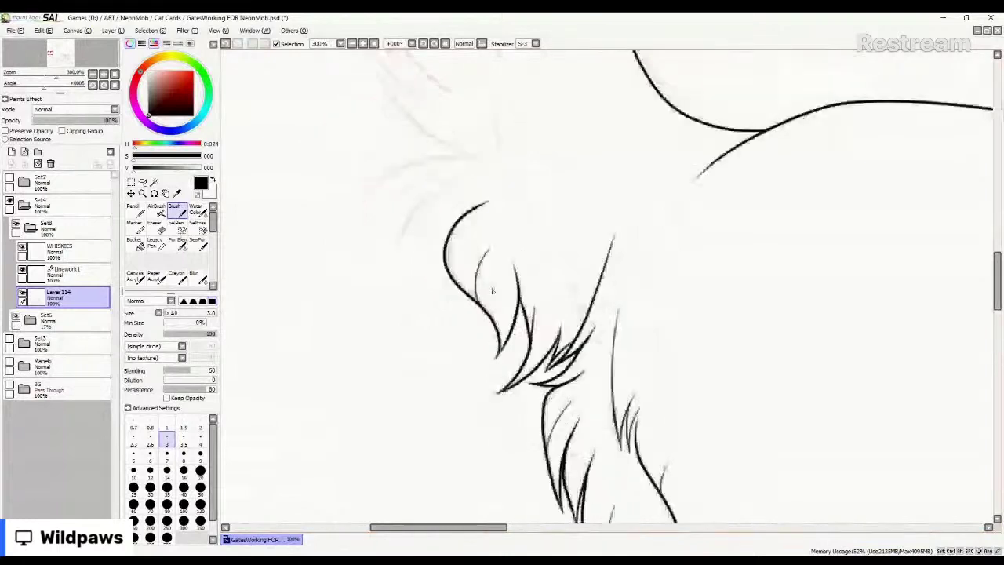
pyautogui.scroll(-1, 493, 291)
pyautogui.scroll(2, 453, 252)
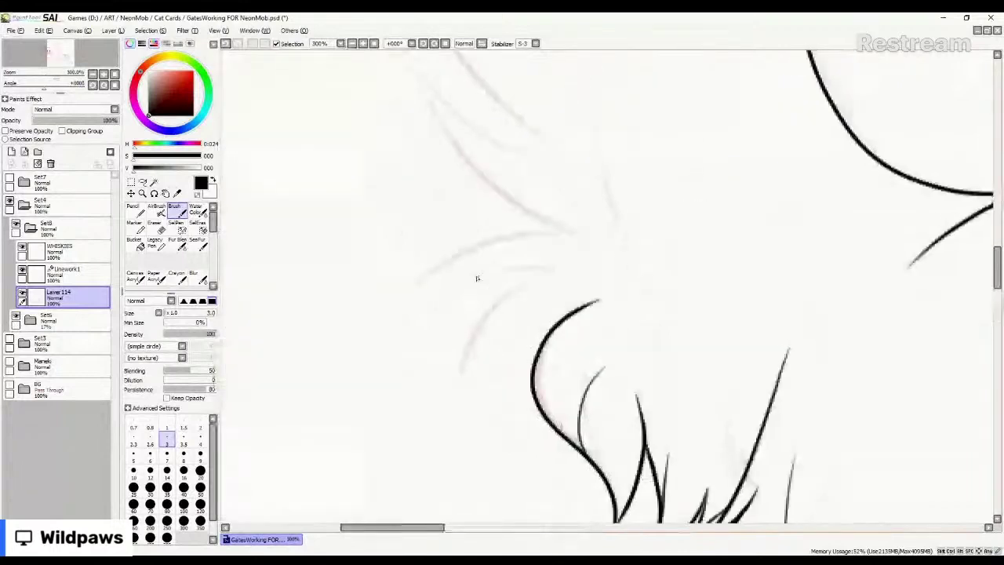
pyautogui.moveTo(598, 303)
pyautogui.mouseDown()
pyautogui.moveTo(509, 337)
pyautogui.moveTo(453, 424)
pyautogui.moveTo(475, 346)
pyautogui.moveTo(538, 288)
pyautogui.moveTo(630, 297)
pyautogui.moveTo(552, 275)
pyautogui.moveTo(451, 287)
pyautogui.moveTo(412, 319)
pyautogui.moveTo(469, 256)
pyautogui.moveTo(517, 234)
pyautogui.moveTo(623, 251)
pyautogui.mouseUp()
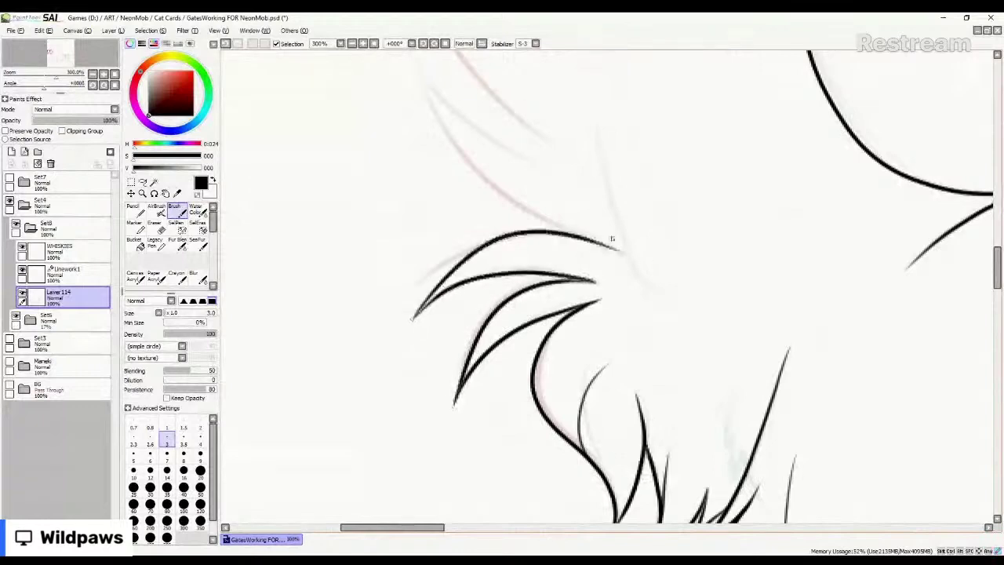
pyautogui.moveTo(473, 261); pyautogui.dragTo(587, 263)
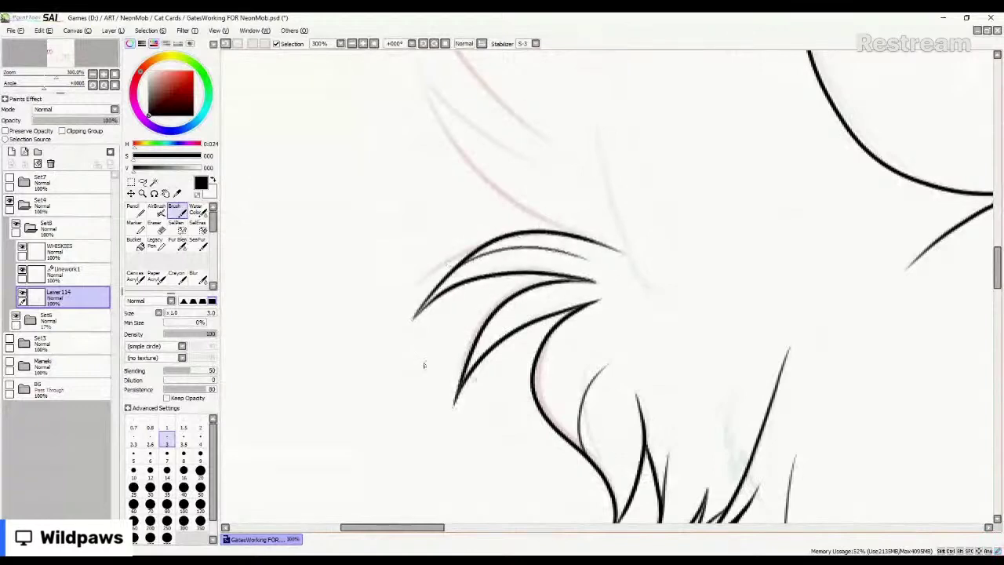
# Ink two upward-pointing fur tufts farther up the tail's rear edge, with a fine strand inside the upper tuft.
pyautogui.scroll(-4, 643, 449)
pyautogui.scroll(3, 627, 394)
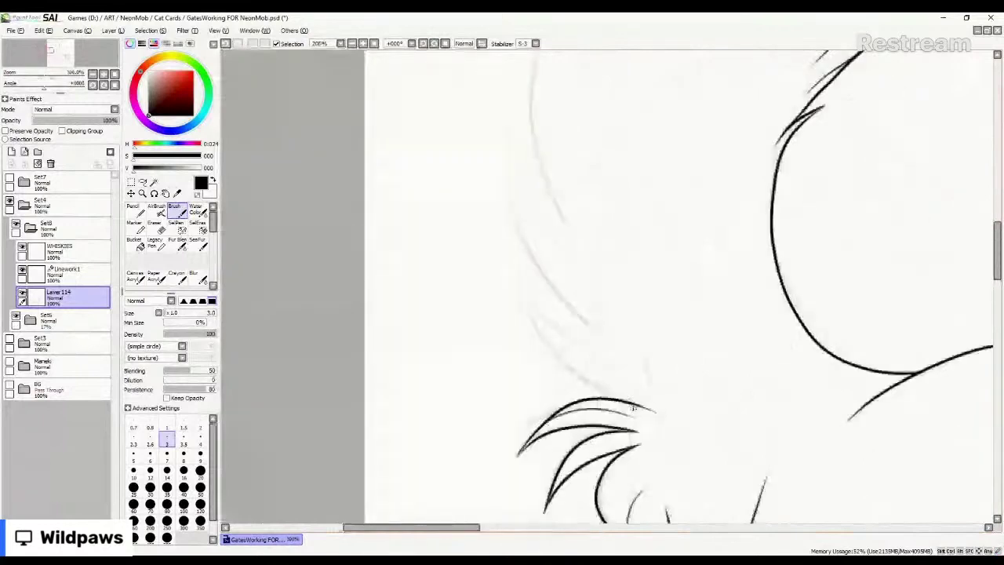
pyautogui.moveTo(637, 407)
pyautogui.mouseDown()
pyautogui.moveTo(539, 345)
pyautogui.moveTo(516, 275)
pyautogui.moveTo(638, 362)
pyautogui.mouseUp()
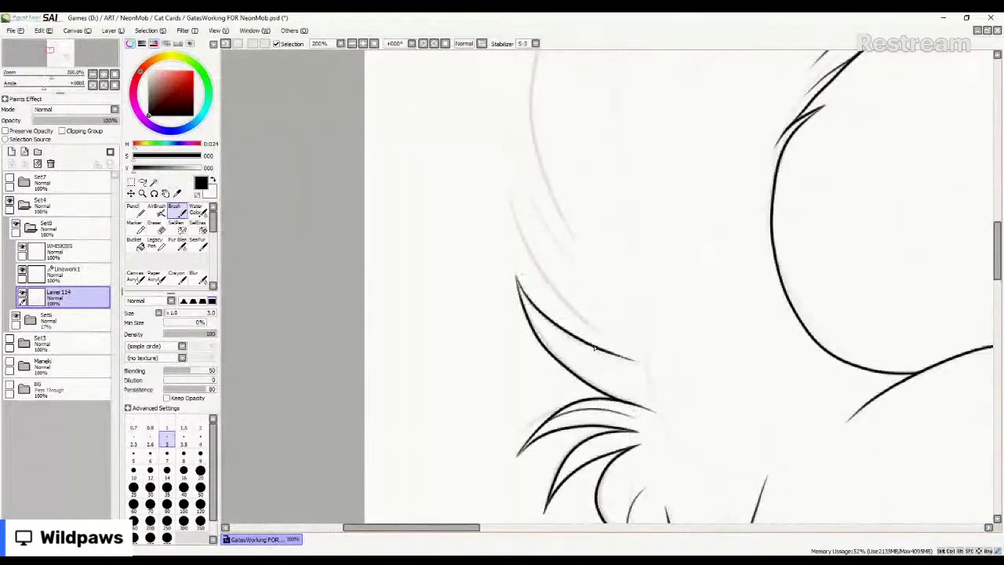
pyautogui.moveTo(553, 312)
pyautogui.mouseDown()
pyautogui.moveTo(492, 122)
pyautogui.moveTo(512, 135)
pyautogui.moveTo(502, 140)
pyautogui.moveTo(495, 128)
pyautogui.moveTo(539, 208)
pyautogui.moveTo(609, 278)
pyautogui.mouseUp()
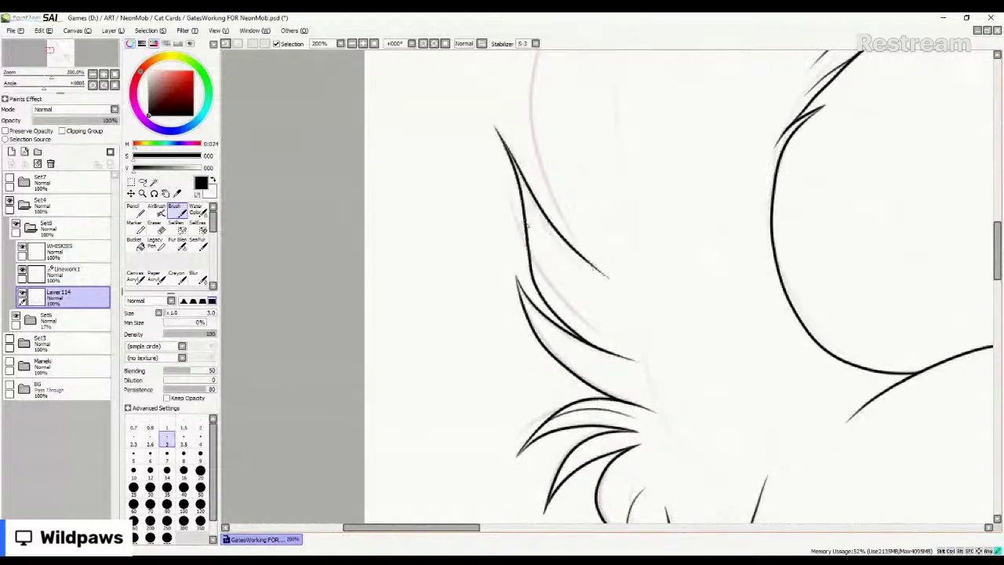
pyautogui.moveTo(528, 232); pyautogui.dragTo(594, 303)
# Ink the tail's long rear curve upward, redoing the stroke so it ends in a pointed tuft with an inner strand.
pyautogui.scroll(-4, 447, 388)
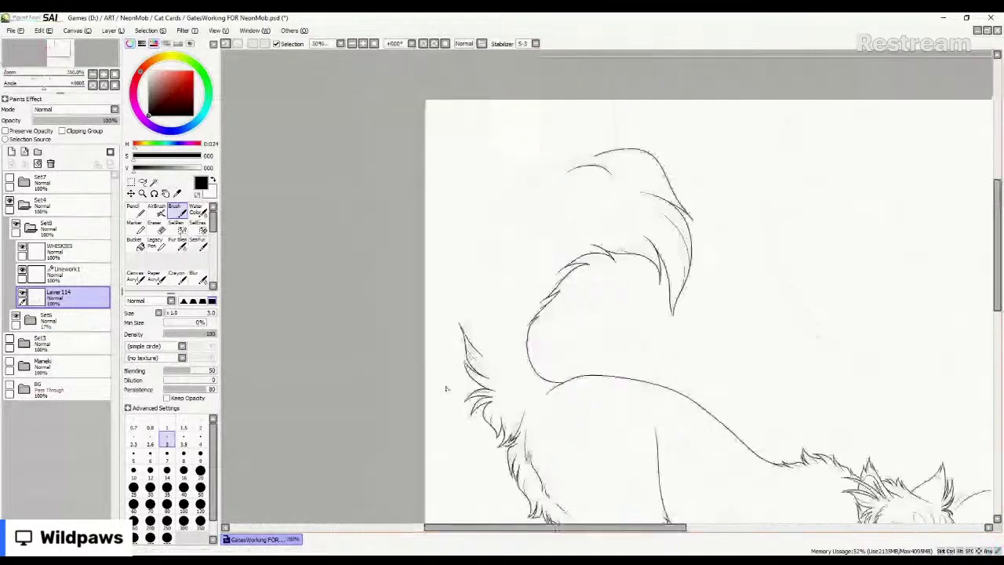
pyautogui.scroll(8, 445, 388)
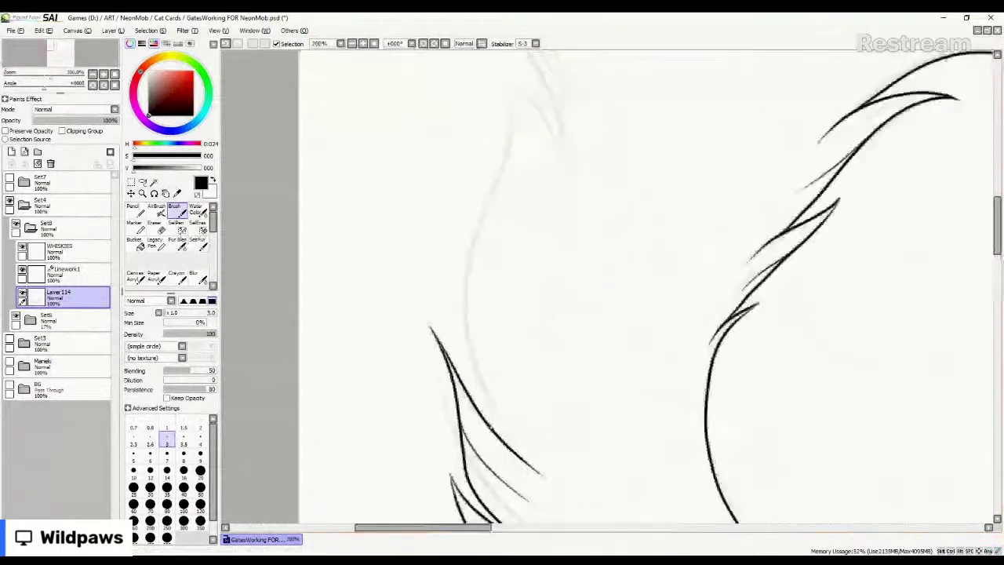
pyautogui.moveTo(489, 426)
pyautogui.mouseDown()
pyautogui.moveTo(466, 366)
pyautogui.moveTo(512, 112)
pyautogui.moveTo(474, 44)
pyautogui.mouseUp()
pyautogui.scroll(-3, 474, 253)
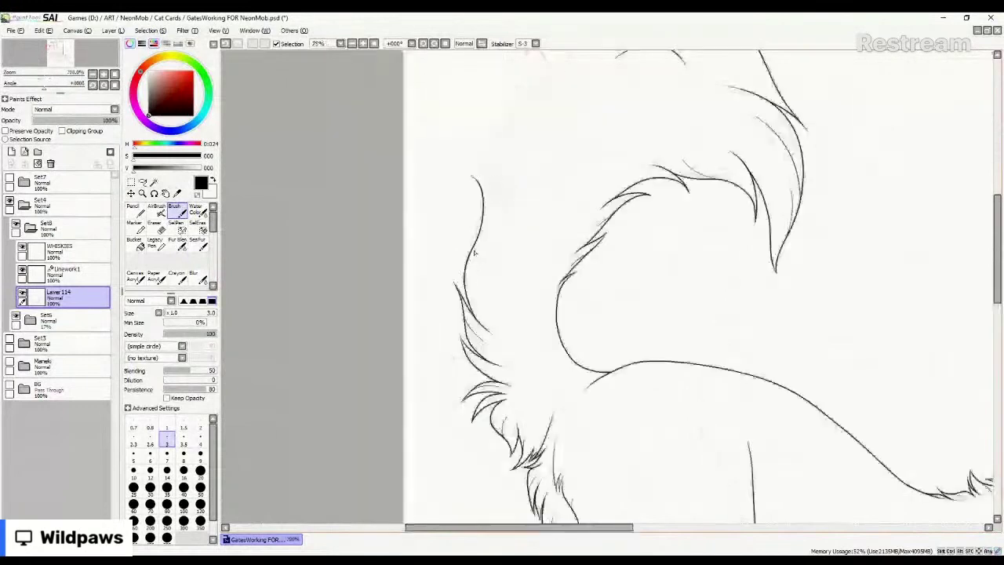
pyautogui.scroll(9, 473, 253)
pyautogui.hotkey('ctrl', 'z')
pyautogui.moveTo(438, 474)
pyautogui.mouseDown()
pyautogui.moveTo(415, 388)
pyautogui.moveTo(457, 212)
pyautogui.moveTo(439, 103)
pyautogui.moveTo(520, 243)
pyautogui.mouseUp()
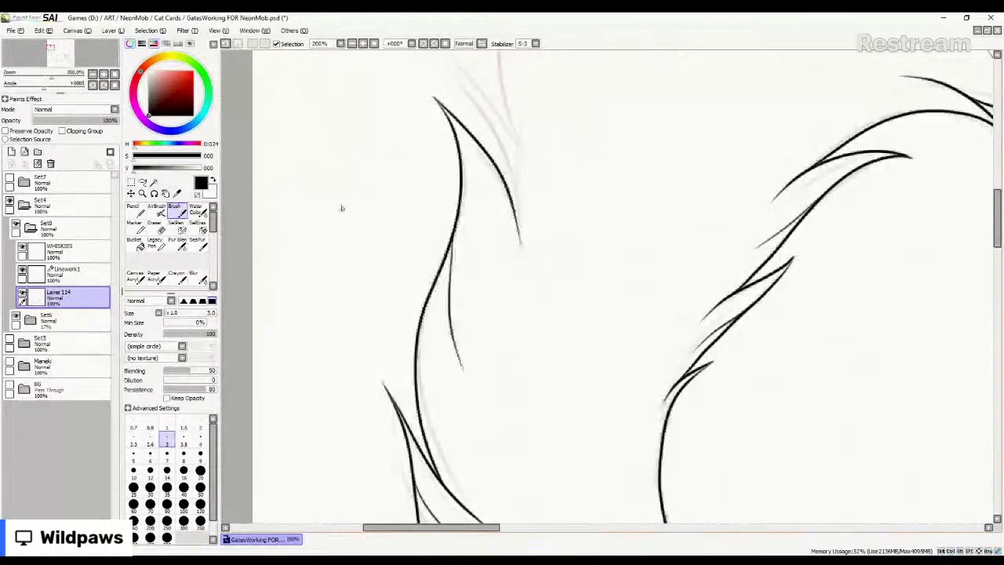
# Ink another overlapping pointed tuft just above the last one on the tail's rear edge.
pyautogui.scroll(-2, 341, 207)
pyautogui.scroll(1, 472, 258)
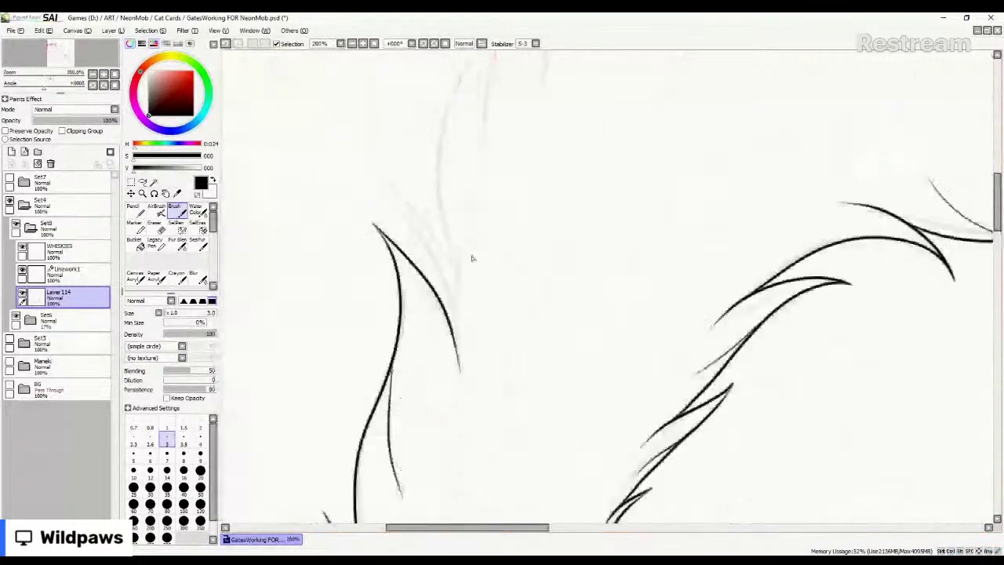
pyautogui.scroll(1, 472, 258)
pyautogui.moveTo(331, 165)
pyautogui.mouseDown()
pyautogui.moveTo(455, 357)
pyautogui.moveTo(347, 181)
pyautogui.moveTo(484, 357)
pyautogui.mouseUp()
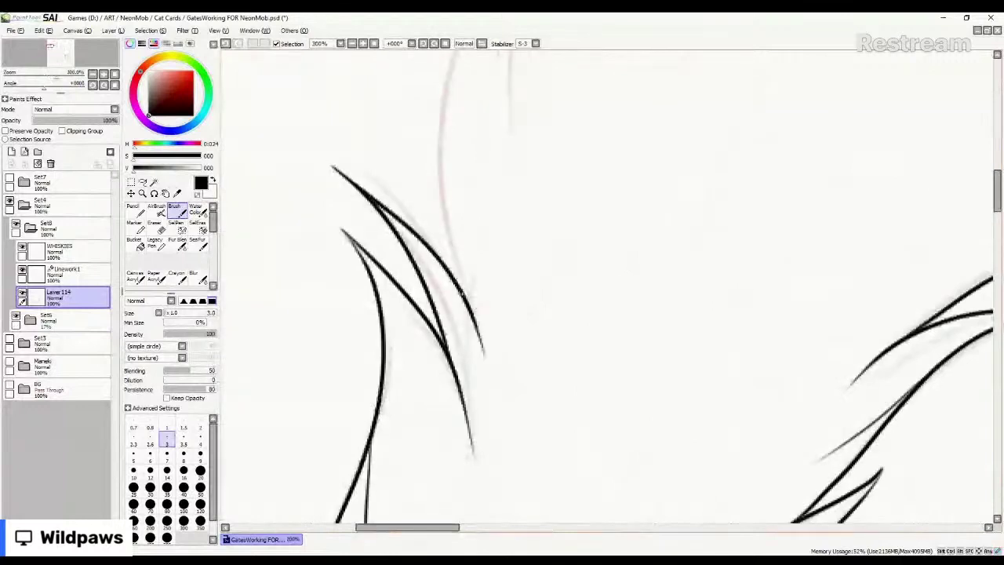
pyautogui.scroll(-1, 364, 273)
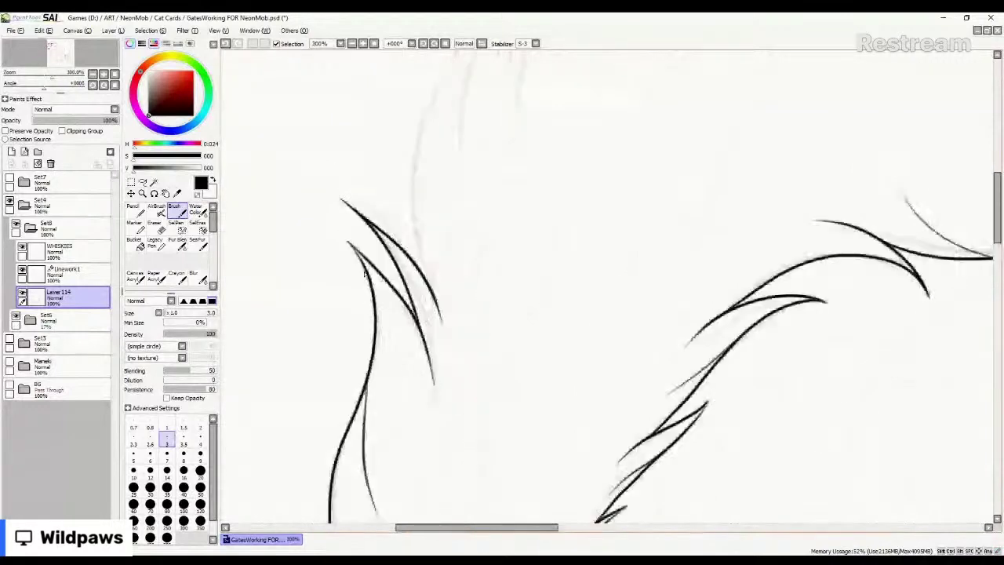
# Ink the tail's upper outer edge over the sketch with overlapping curves and a short inner fur line.
pyautogui.scroll(-2, 364, 273)
pyautogui.scroll(1, 411, 231)
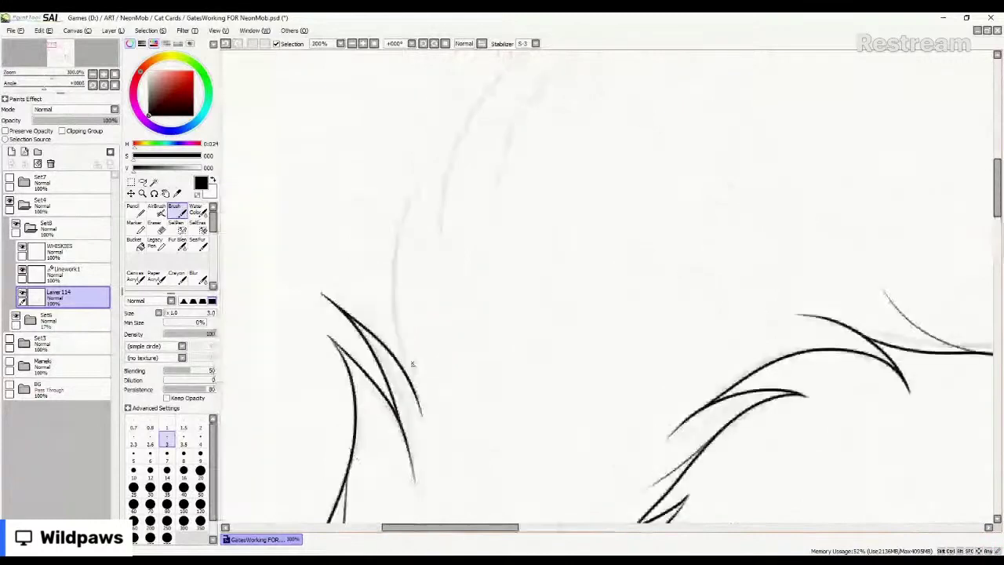
pyautogui.moveTo(408, 369)
pyautogui.mouseDown()
pyautogui.moveTo(387, 290)
pyautogui.moveTo(463, 121)
pyautogui.moveTo(434, 221)
pyautogui.mouseUp()
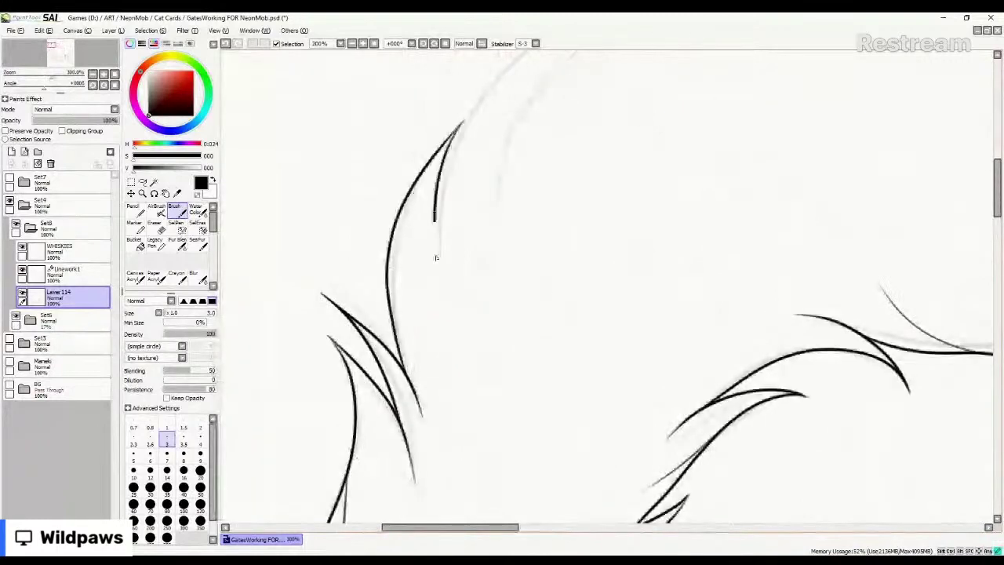
pyautogui.moveTo(436, 257); pyautogui.dragTo(444, 294)
pyautogui.scroll(-3, 311, 155)
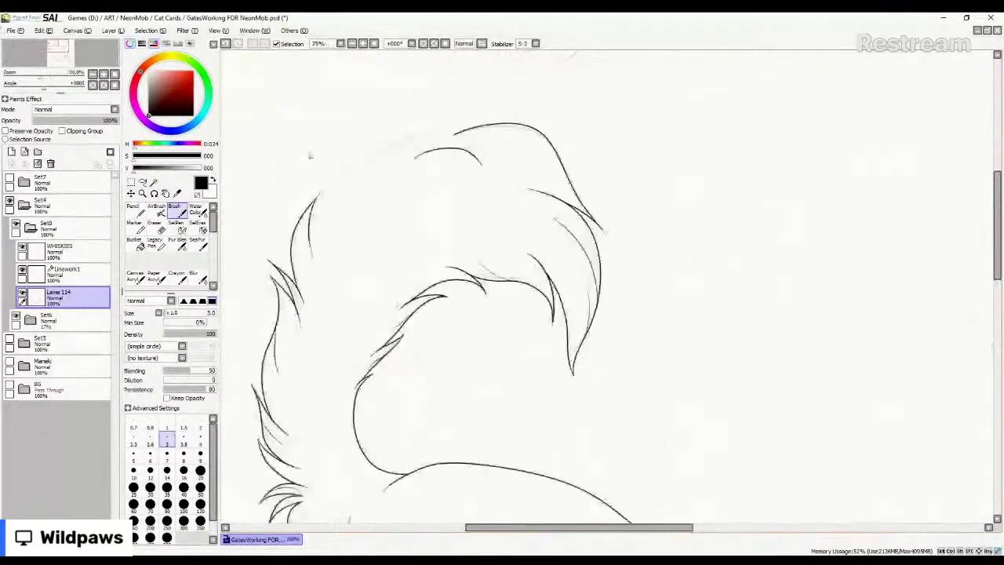
pyautogui.scroll(2, 310, 156)
pyautogui.moveTo(375, 370)
pyautogui.mouseDown()
pyautogui.moveTo(466, 253)
pyautogui.moveTo(538, 204)
pyautogui.moveTo(640, 179)
pyautogui.mouseUp()
pyautogui.moveTo(463, 357)
pyautogui.mouseDown()
pyautogui.moveTo(605, 220)
pyautogui.moveTo(722, 128)
pyautogui.moveTo(916, 104)
pyautogui.mouseUp()
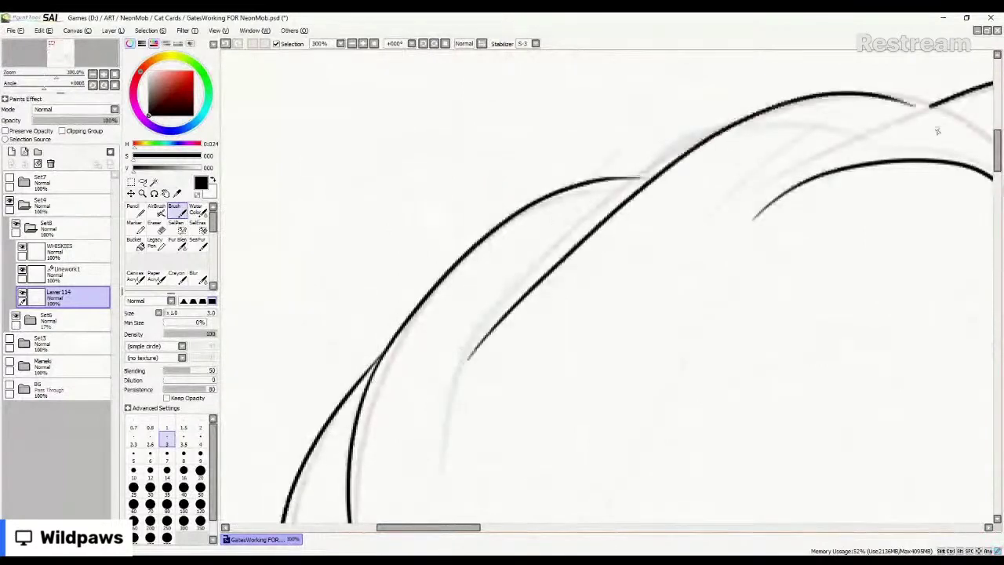
pyautogui.scroll(-2, 485, 260)
pyautogui.scroll(2, 485, 261)
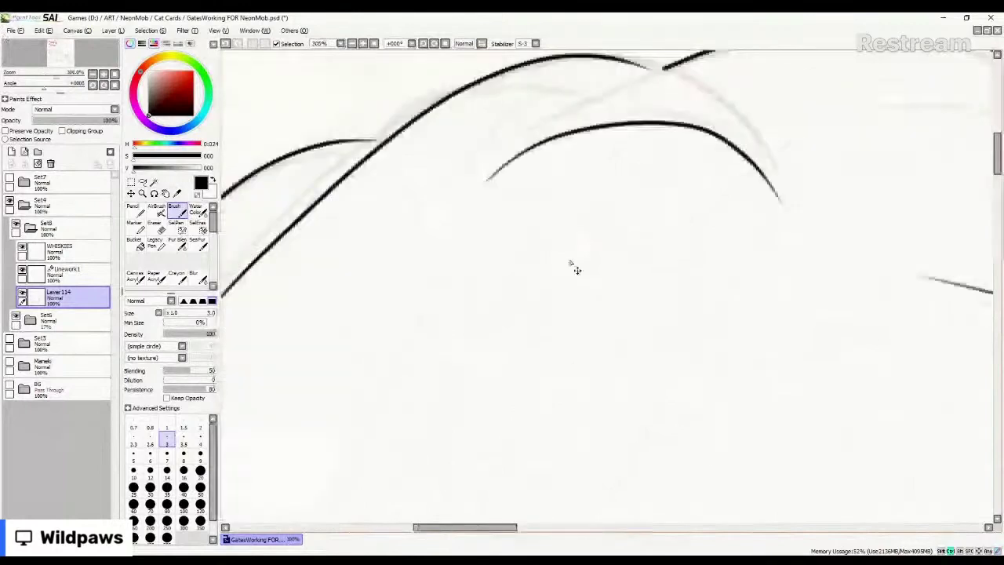
pyautogui.scroll(-1, 385, 274)
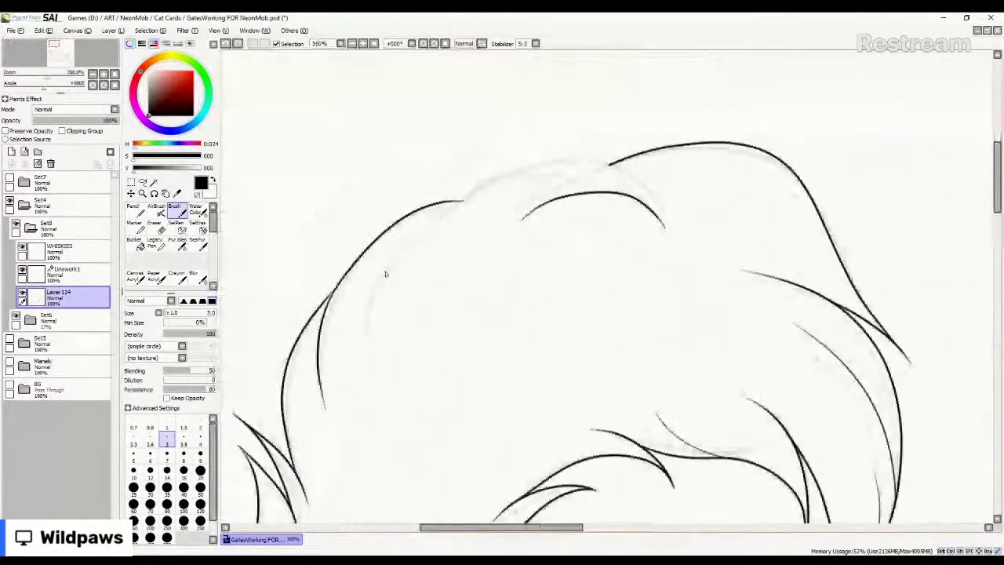
pyautogui.scroll(1, 385, 274)
pyautogui.moveTo(390, 272); pyautogui.dragTo(504, 162)
pyautogui.hotkey('ctrl', 'z')
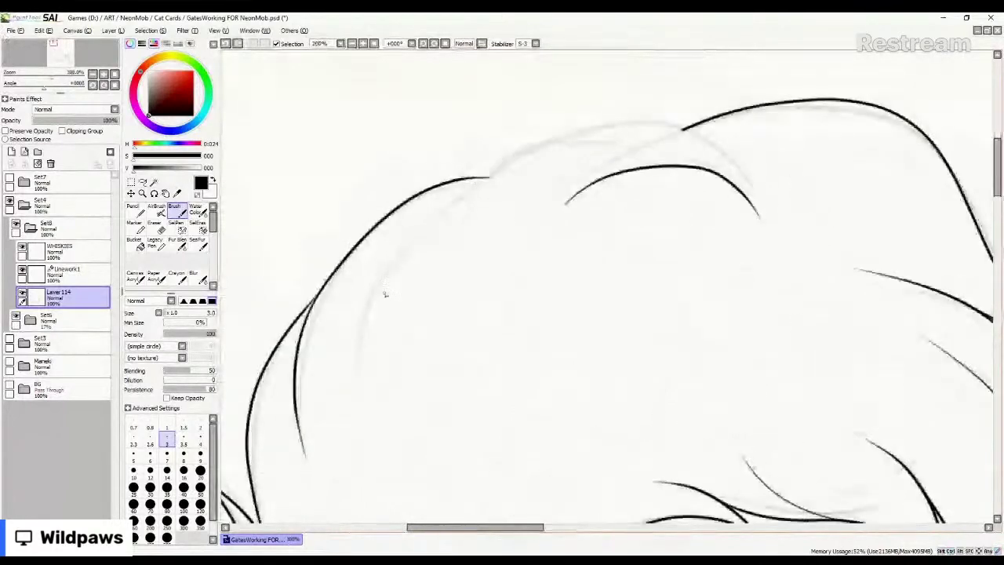
# Ink the large tuft arc across the tail's top, erasing the overshooting line ends and the old inner arc.
pyautogui.moveTo(389, 283)
pyautogui.mouseDown()
pyautogui.moveTo(639, 105)
pyautogui.moveTo(790, 260)
pyautogui.moveTo(787, 271)
pyautogui.mouseUp()
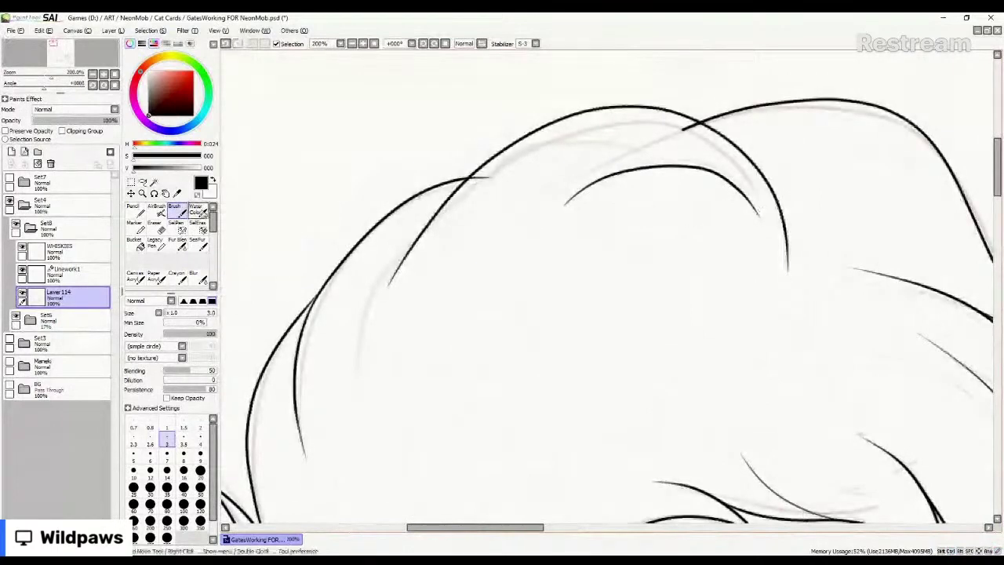
pyautogui.press('e')
pyautogui.moveTo(489, 177); pyautogui.dragTo(475, 183)
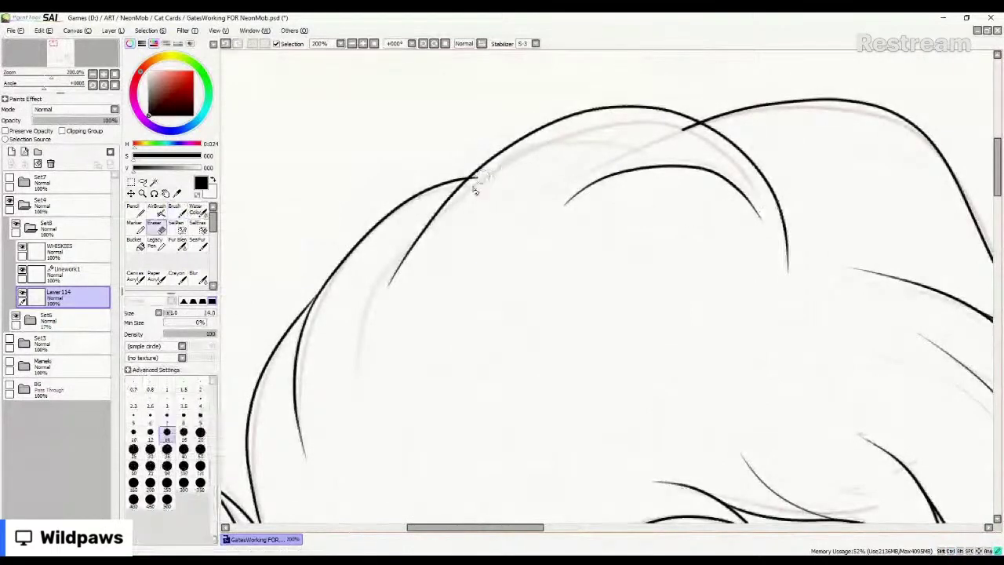
pyautogui.moveTo(559, 220)
pyautogui.mouseDown()
pyautogui.moveTo(596, 182)
pyautogui.moveTo(677, 169)
pyautogui.moveTo(725, 185)
pyautogui.moveTo(766, 232)
pyautogui.mouseUp()
pyautogui.moveTo(669, 139); pyautogui.dragTo(695, 131)
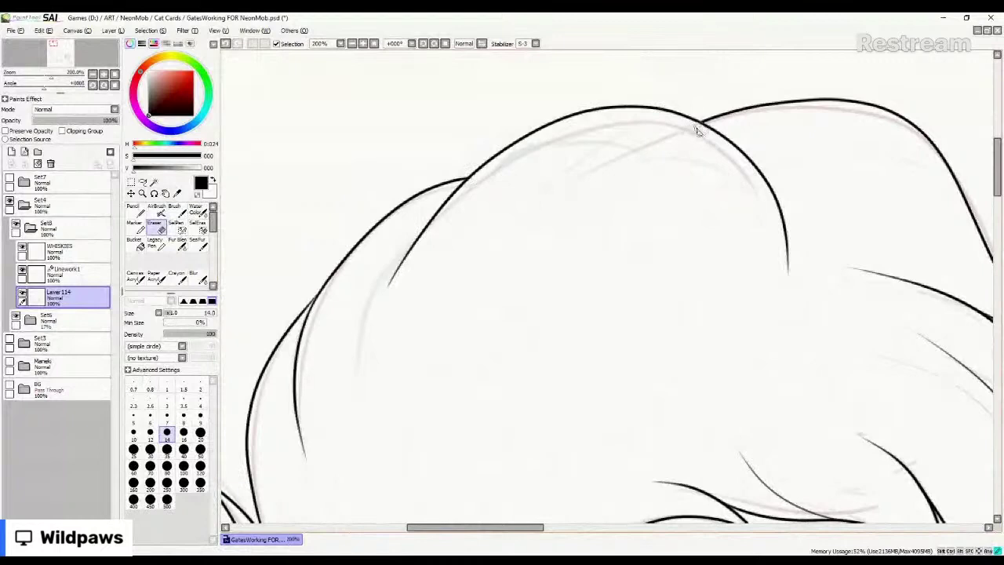
# Ink the curled tuft's inner edge from its tip with the Brush, plus a thin fur line just above it.
pyautogui.click(176, 211)
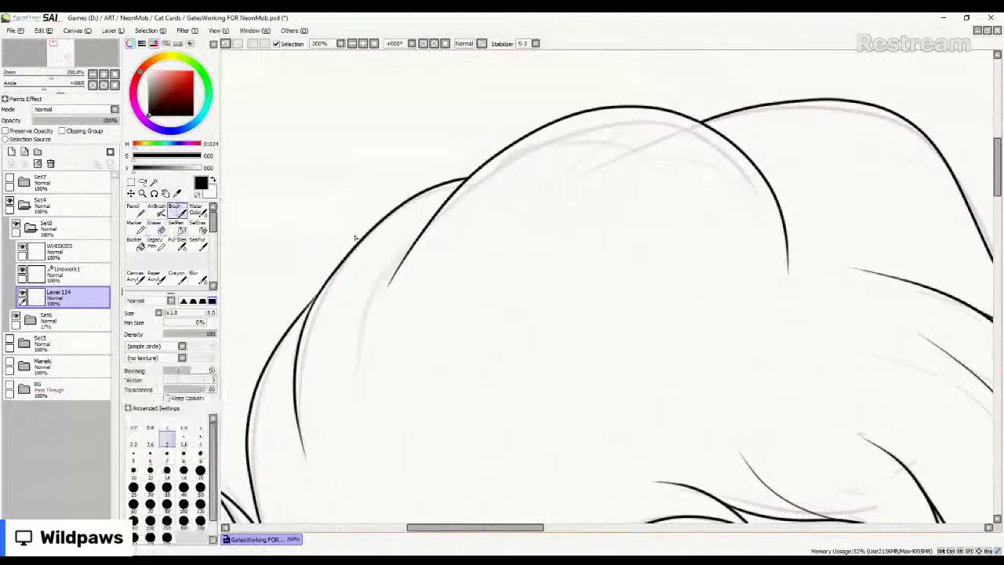
pyautogui.moveTo(785, 273)
pyautogui.mouseDown()
pyautogui.moveTo(697, 175)
pyautogui.moveTo(578, 172)
pyautogui.mouseUp()
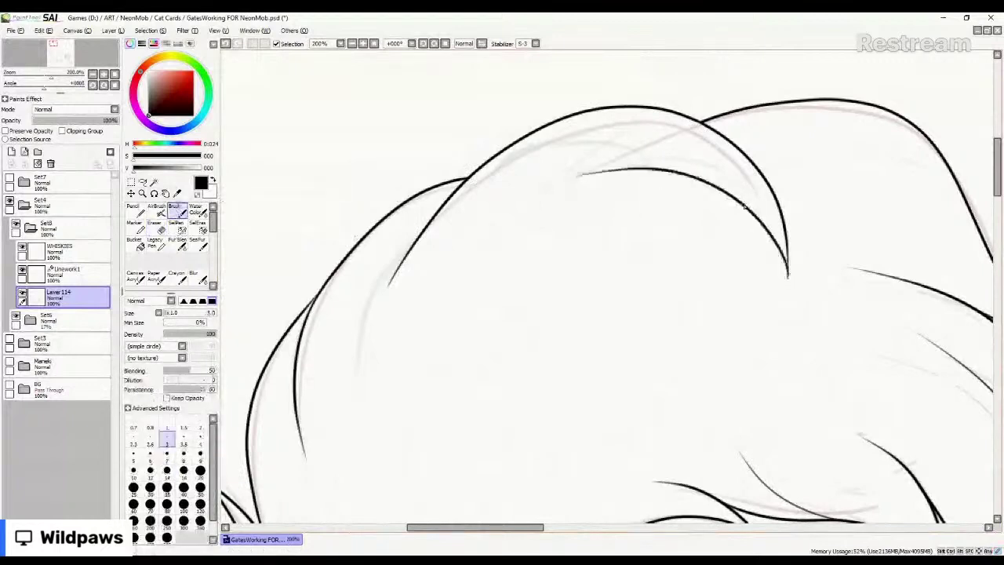
pyautogui.hotkey('ctrl', 'z')
pyautogui.moveTo(786, 274)
pyautogui.mouseDown()
pyautogui.moveTo(732, 197)
pyautogui.moveTo(565, 205)
pyautogui.mouseUp()
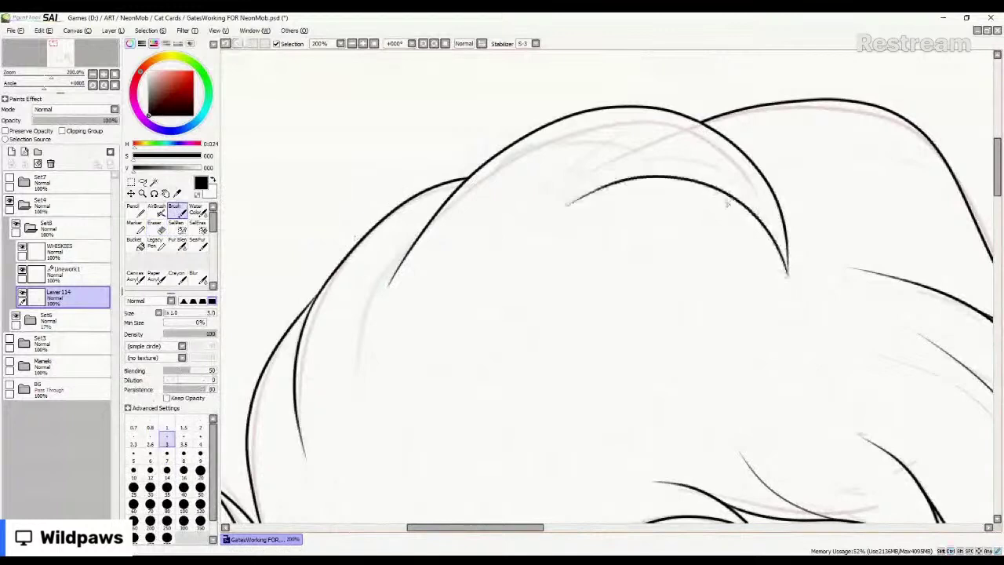
pyautogui.moveTo(760, 227); pyautogui.dragTo(574, 171)
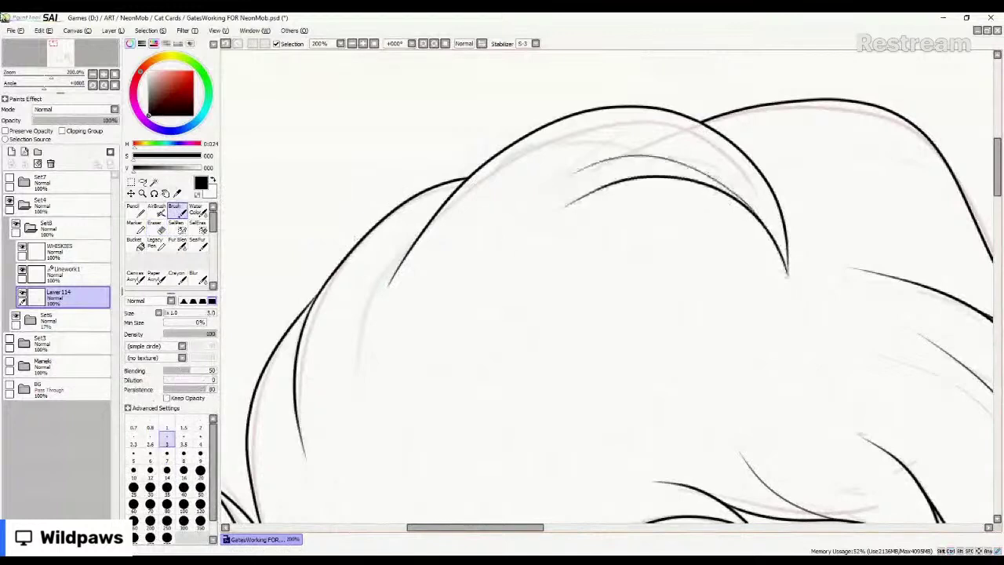
# Ink a thin curved fur line inside the rear tuft at the top of the tail.
pyautogui.scroll(-2, 472, 240)
pyautogui.scroll(-3, 471, 240)
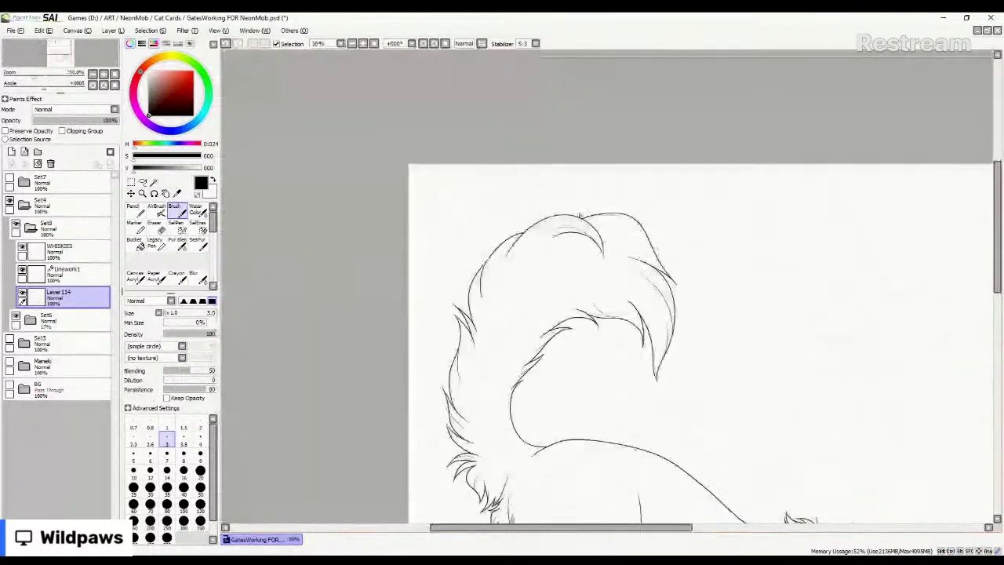
pyautogui.scroll(2, 549, 255)
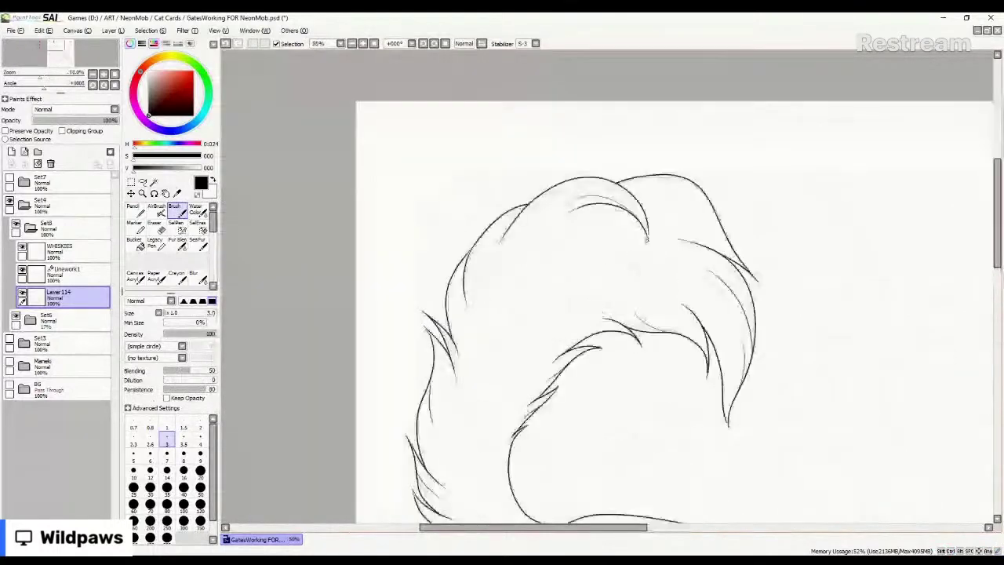
pyautogui.scroll(3, 647, 239)
pyautogui.moveTo(740, 205); pyautogui.dragTo(615, 149)
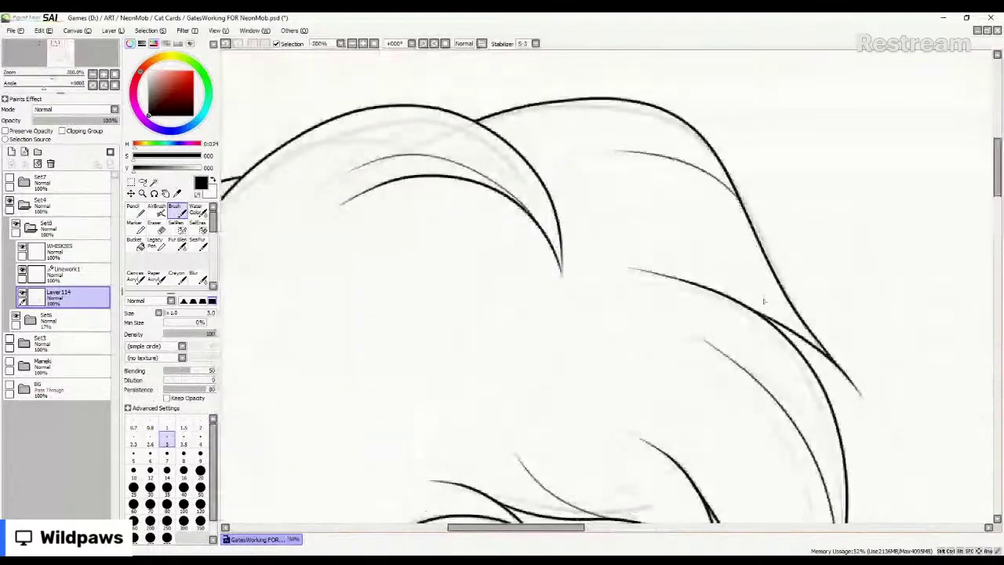
# Examine the tail and full-body linework up close and from afar, with the Set6 sketch folder hidden.
pyautogui.scroll(-2, 557, 235)
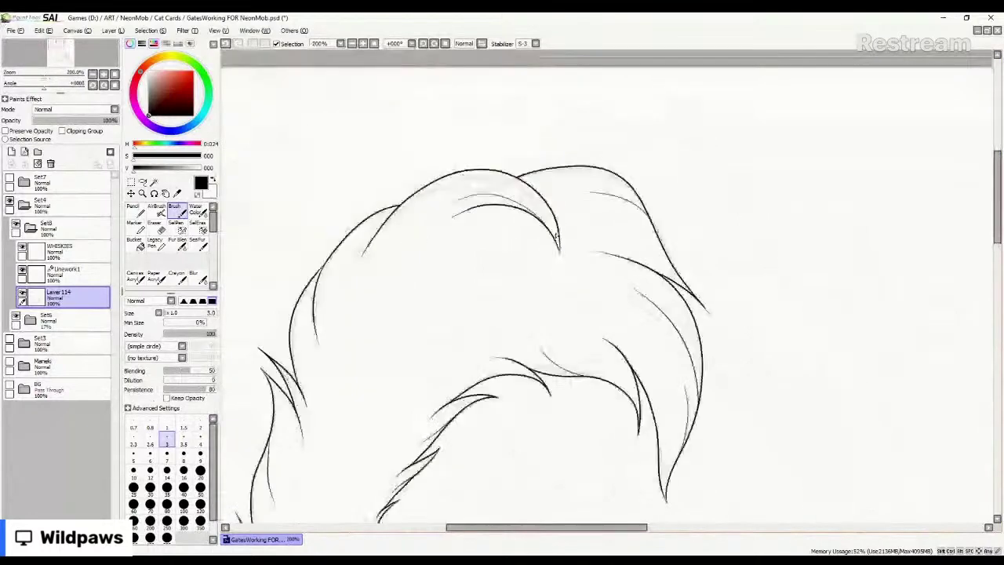
pyautogui.scroll(-3, 557, 235)
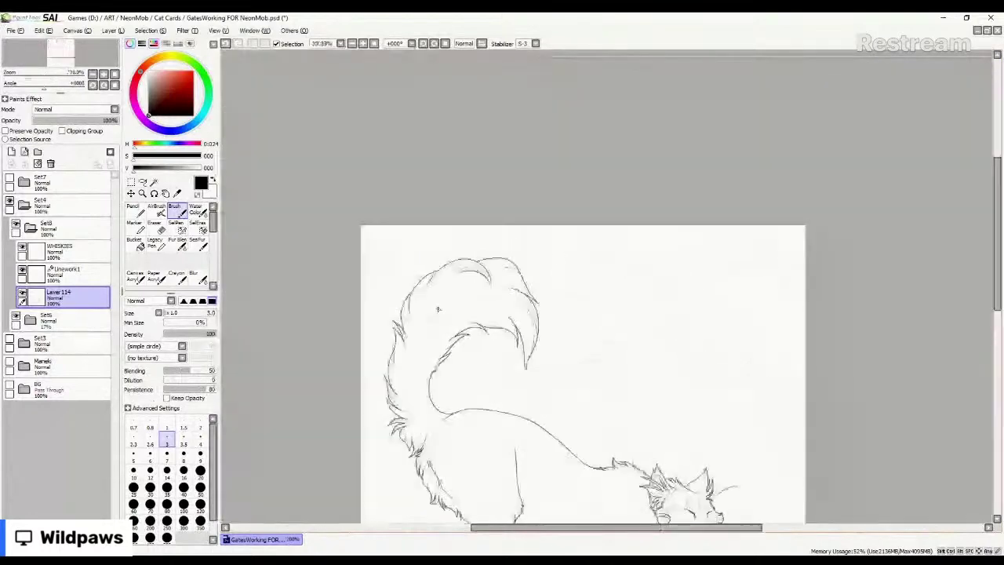
pyautogui.scroll(1, 439, 321)
pyautogui.scroll(-1, 443, 324)
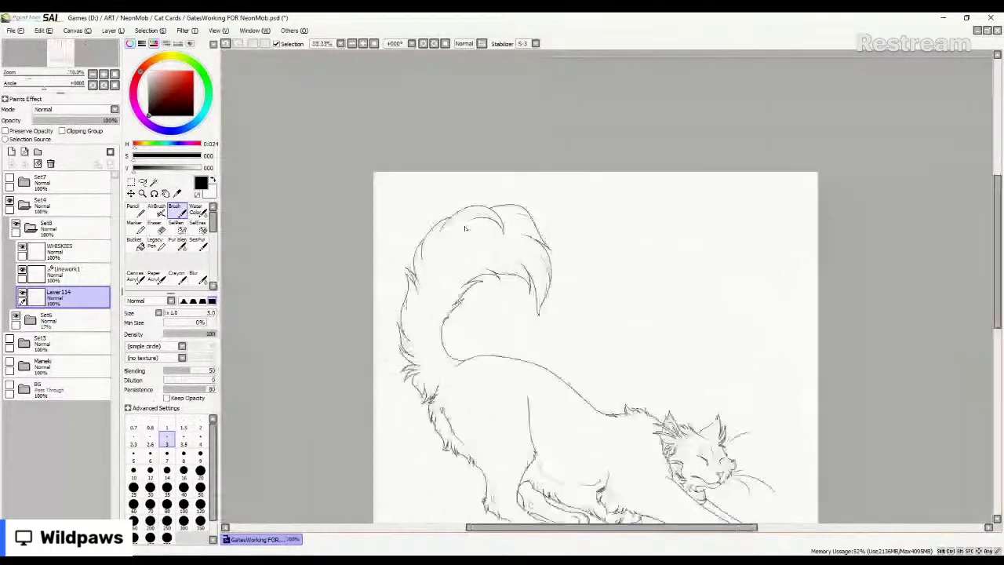
pyautogui.scroll(5, 464, 228)
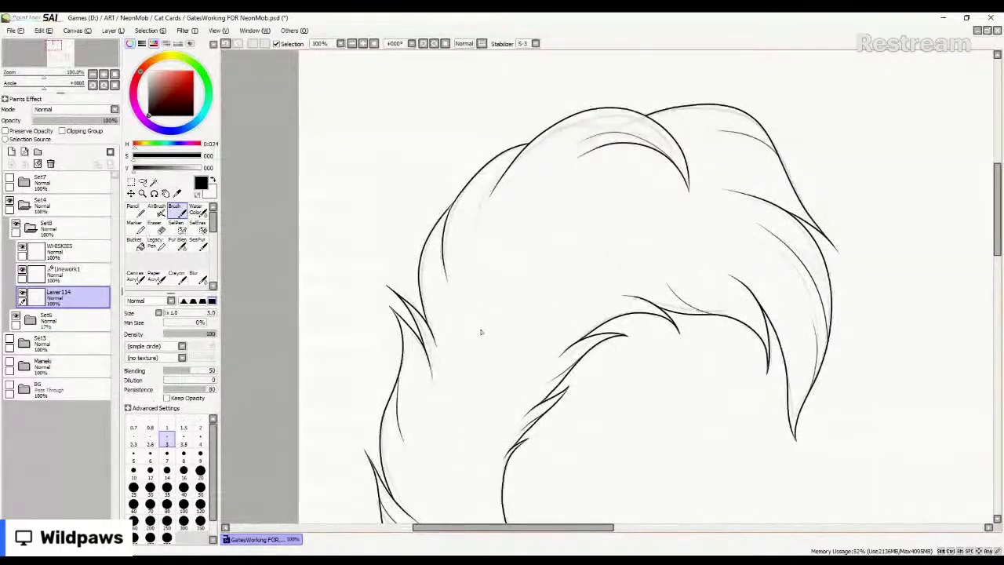
pyautogui.scroll(-1, 386, 146)
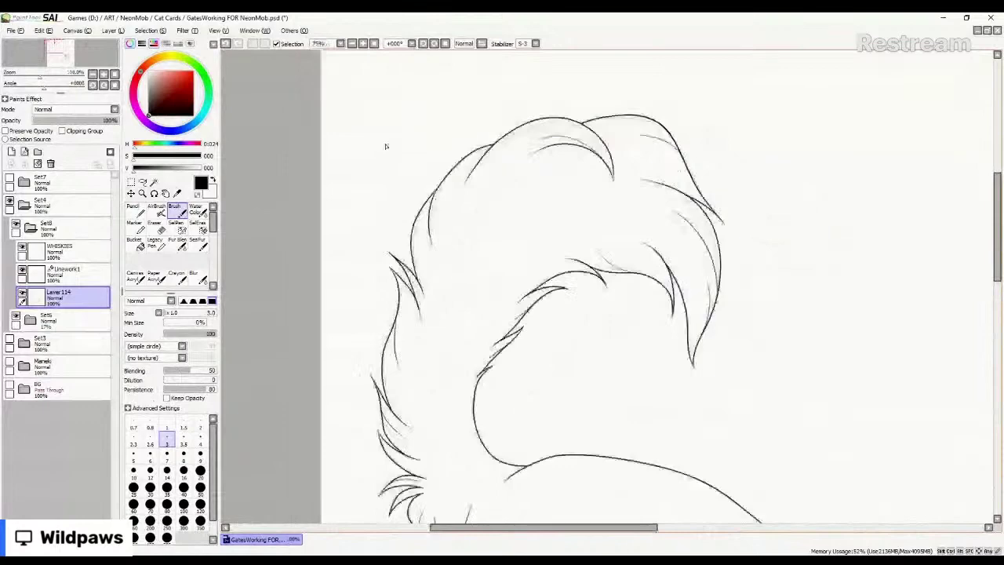
pyautogui.scroll(-3, 385, 146)
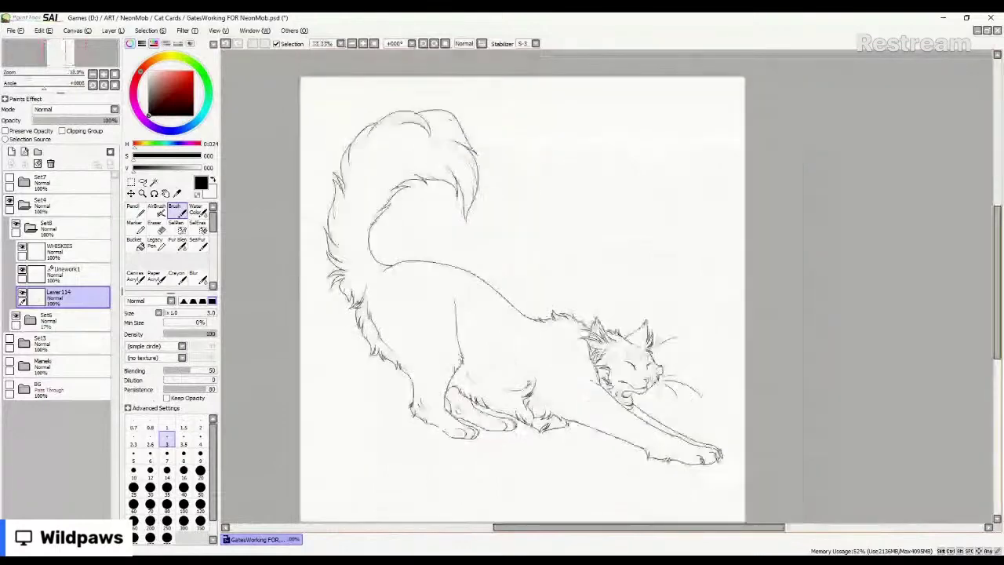
pyautogui.scroll(2, 365, 312)
pyautogui.scroll(-2, 365, 312)
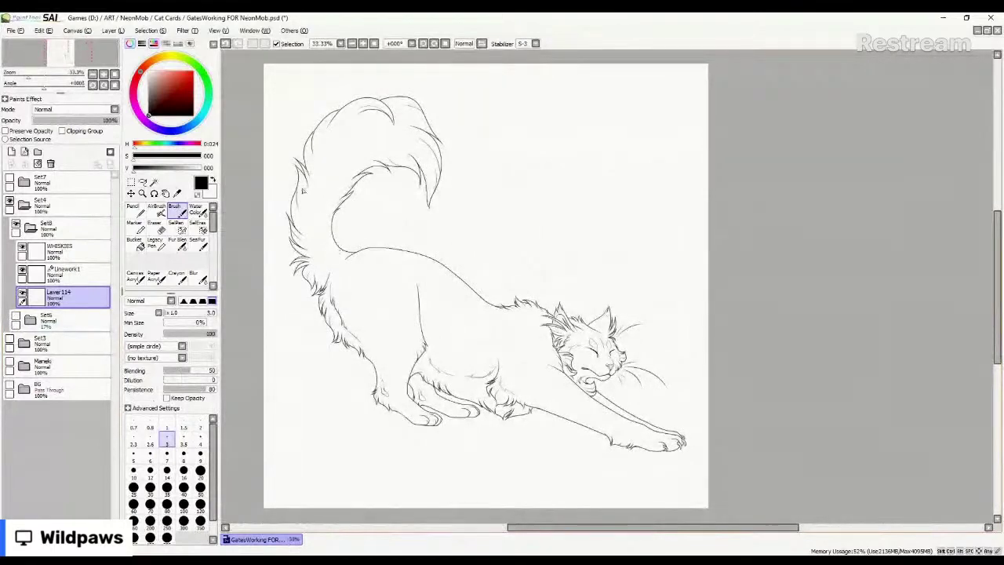
pyautogui.scroll(2, 318, 222)
pyautogui.scroll(2, 311, 229)
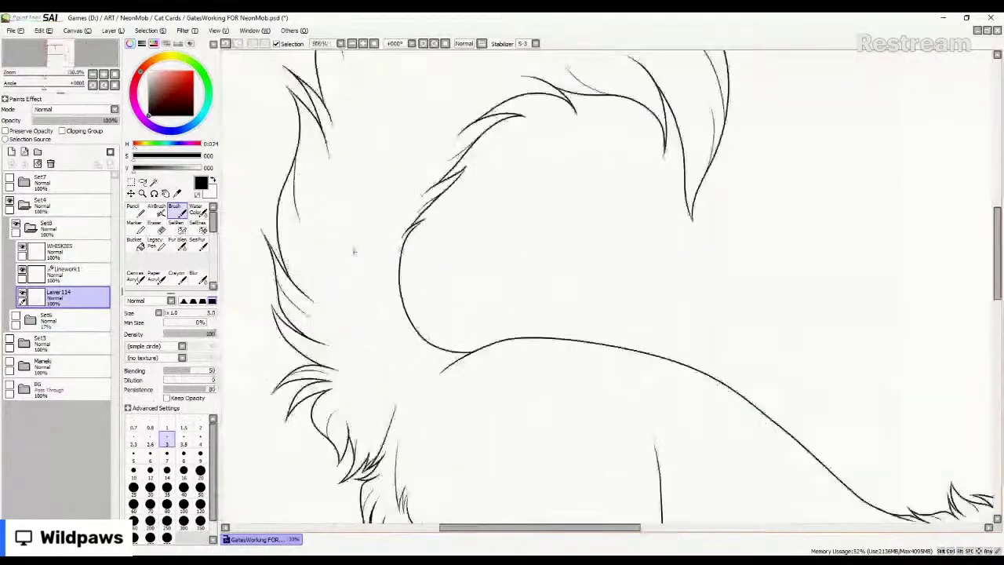
pyautogui.scroll(-4, 354, 251)
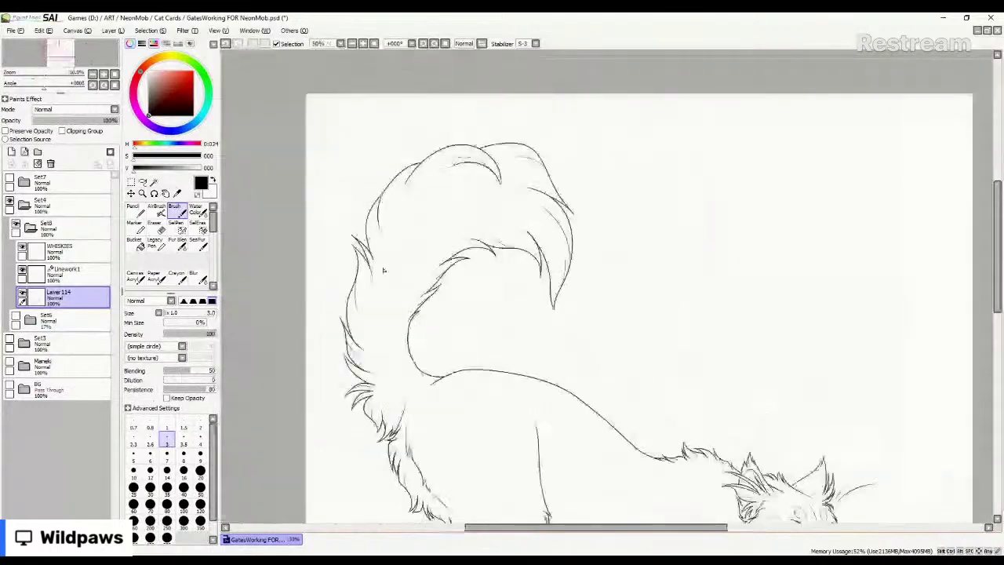
pyautogui.scroll(1, 382, 382)
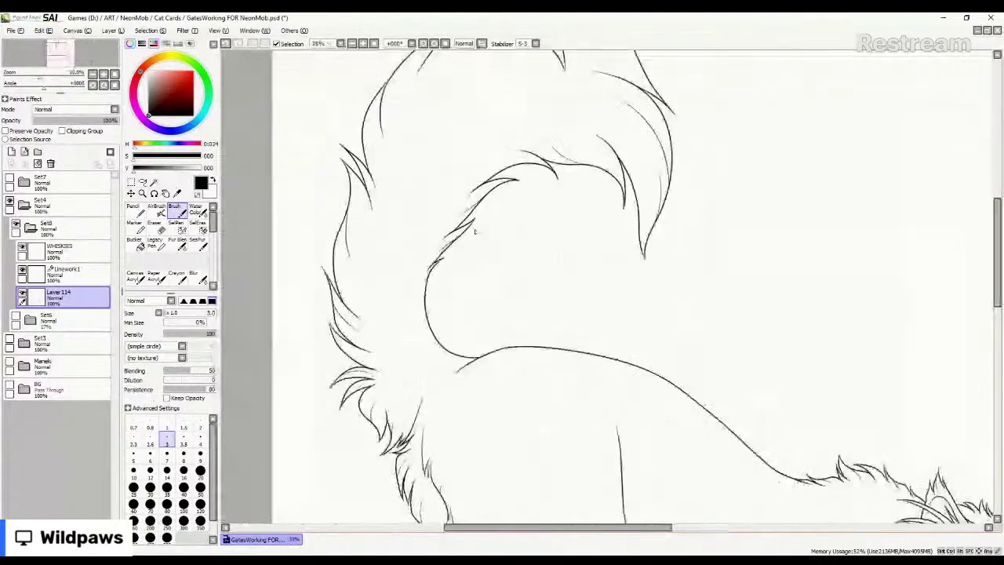
pyautogui.scroll(-3, 508, 289)
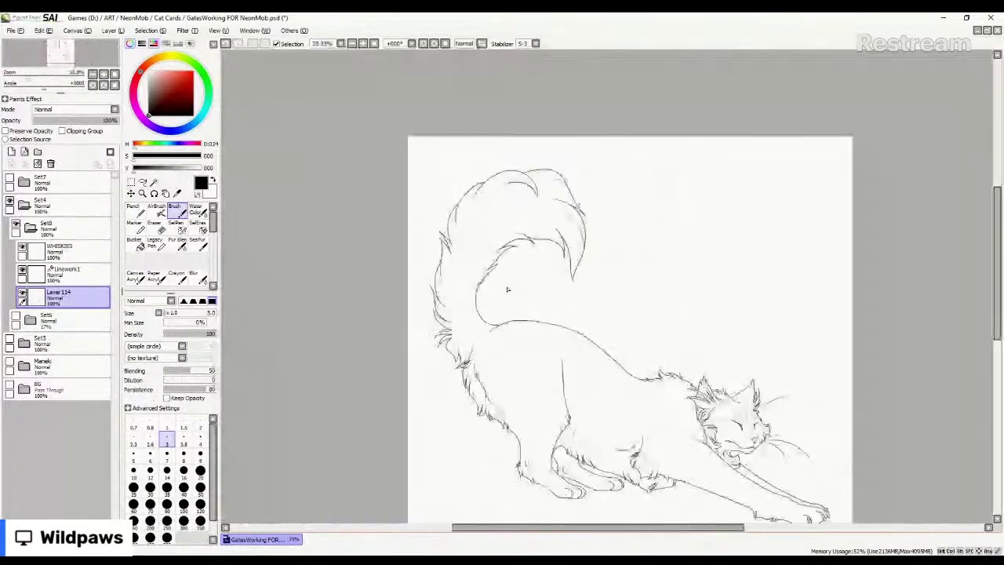
pyautogui.scroll(1, 653, 404)
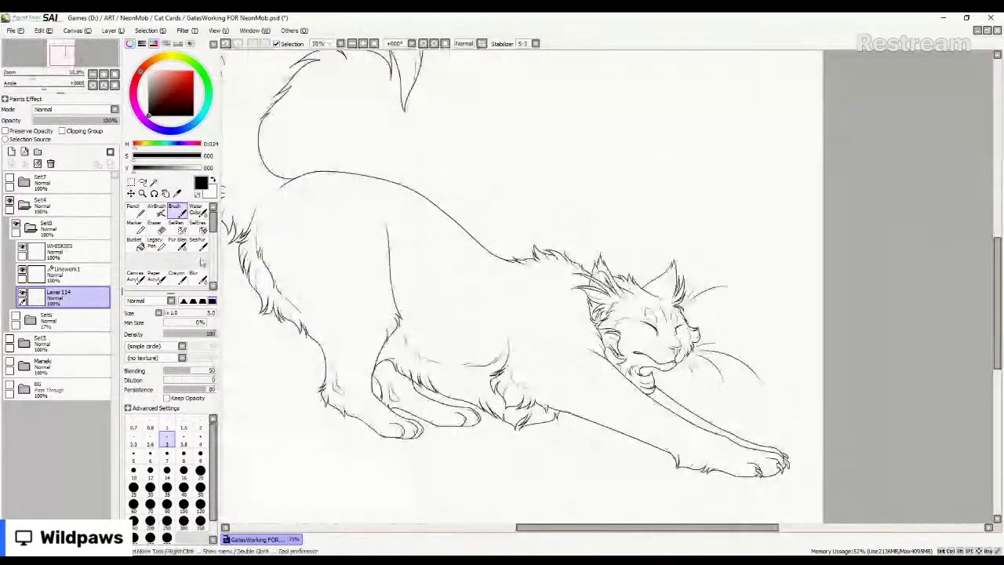
# Hide the WHISKIES layer and add a new layer directly beneath Layer114.
pyautogui.click(22, 249)
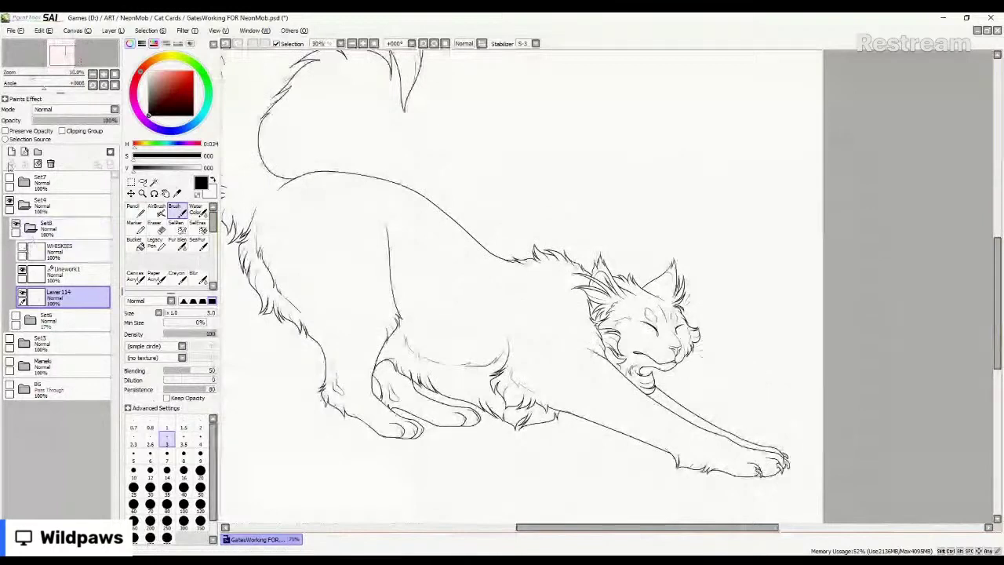
pyautogui.click(11, 152)
pyautogui.moveTo(76, 302); pyautogui.dragTo(84, 332)
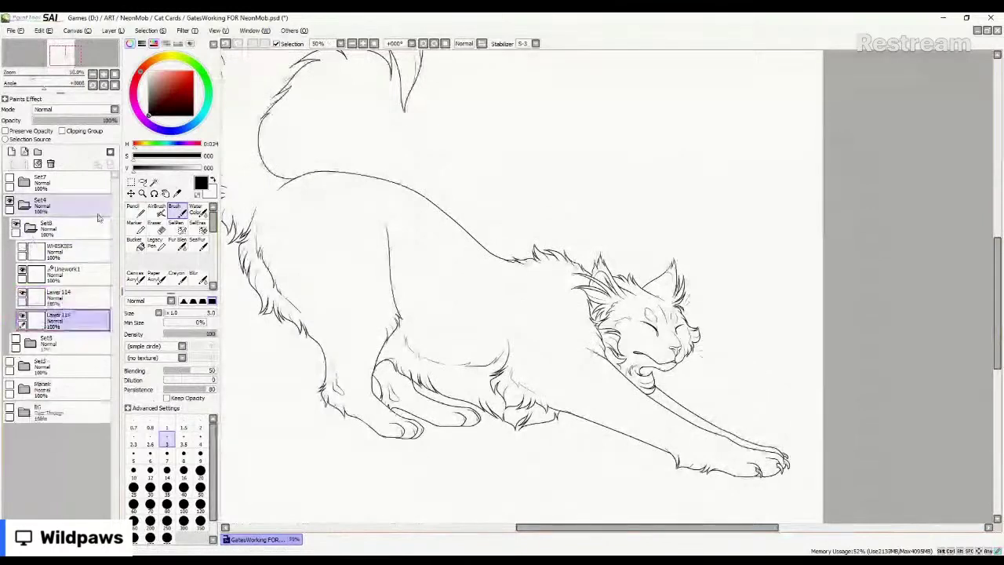
# Choose the Pencil with a mid-grey colour, enlarge it to size 120 and try a stroke across the cat's body.
pyautogui.click(155, 210)
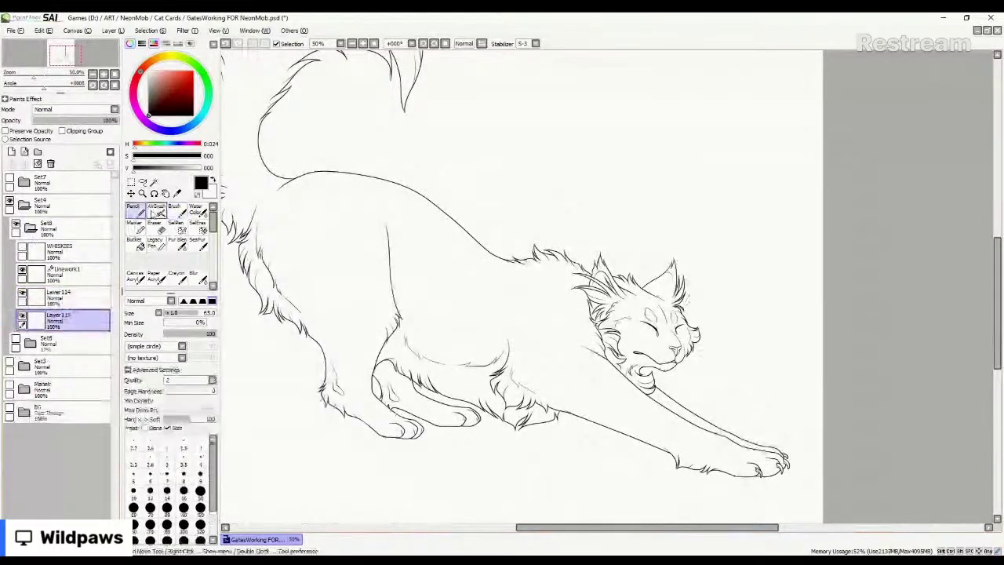
pyautogui.click(149, 92)
pyautogui.press(']')
pyautogui.press(']')
pyautogui.press(']')
pyautogui.press(']')
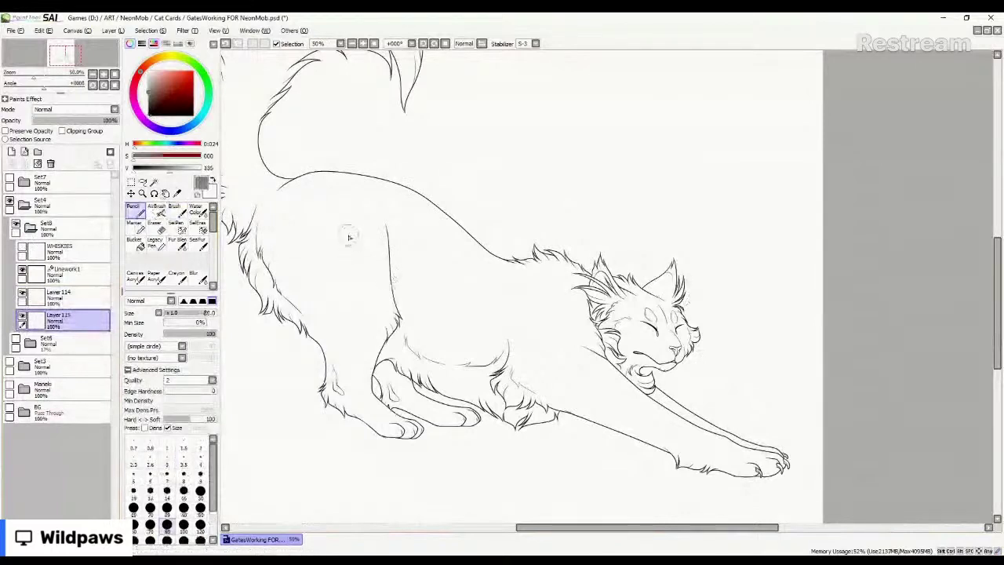
pyautogui.moveTo(335, 208)
pyautogui.mouseDown()
pyautogui.moveTo(370, 271)
pyautogui.moveTo(429, 306)
pyautogui.moveTo(585, 337)
pyautogui.mouseUp()
pyautogui.hotkey('ctrl', 'z')
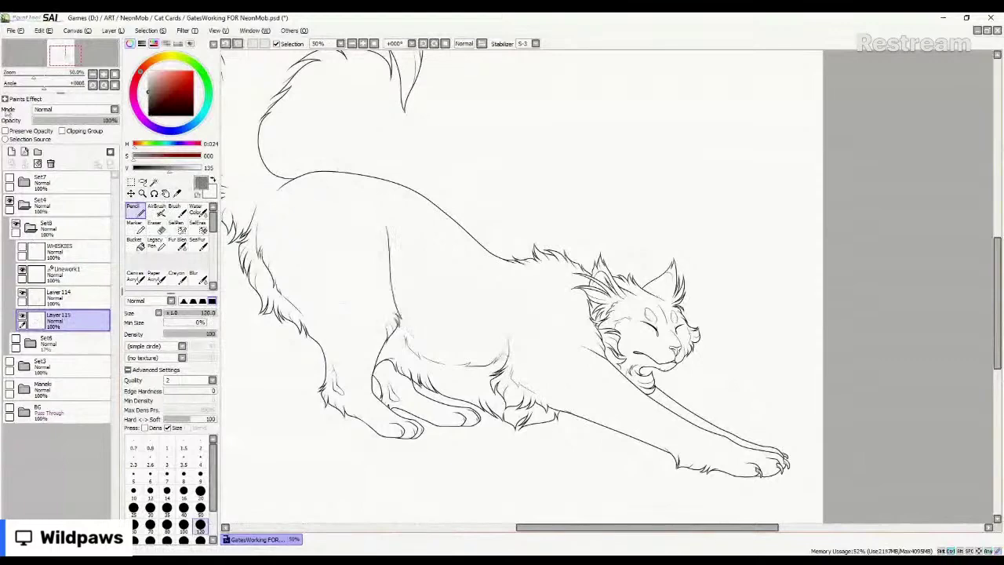
# Select the empty background around the cat with the Magic Wand.
pyautogui.click(154, 181)
pyautogui.click(453, 226)
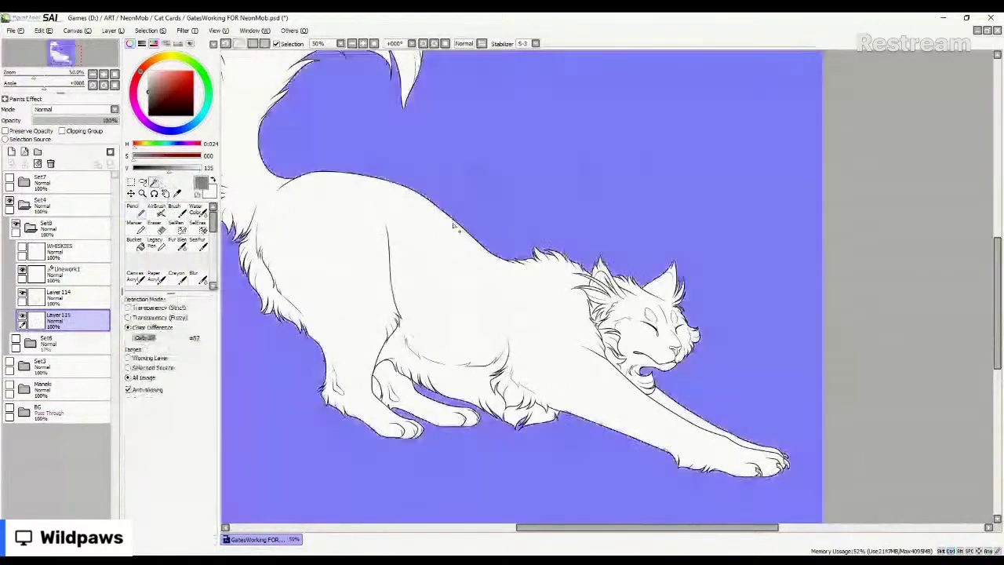
# Expand the background selection with Increment and invert it so the cat's silhouette is selected.
pyautogui.scroll(-1, 453, 226)
pyautogui.scroll(5, 431, 387)
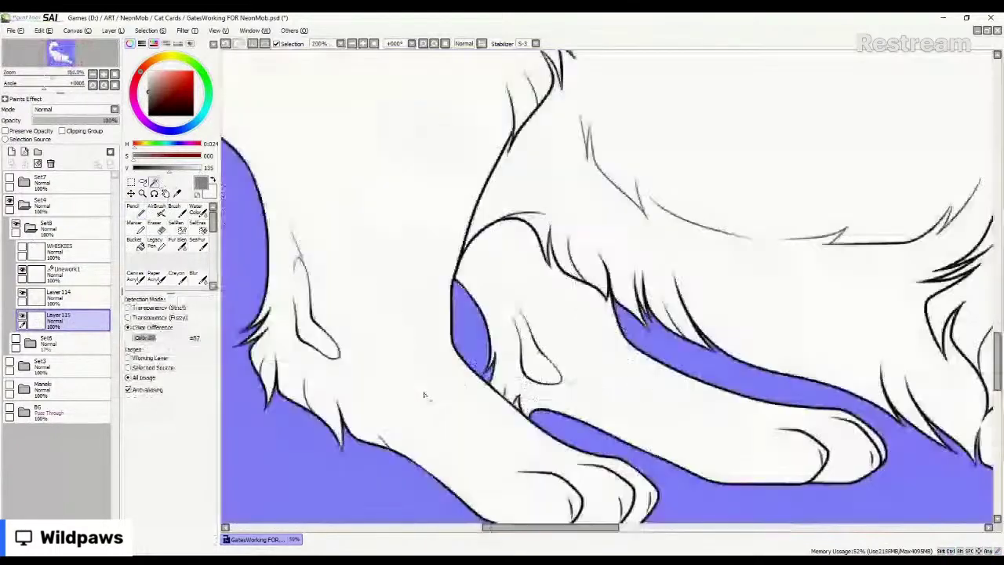
pyautogui.scroll(-3, 727, 375)
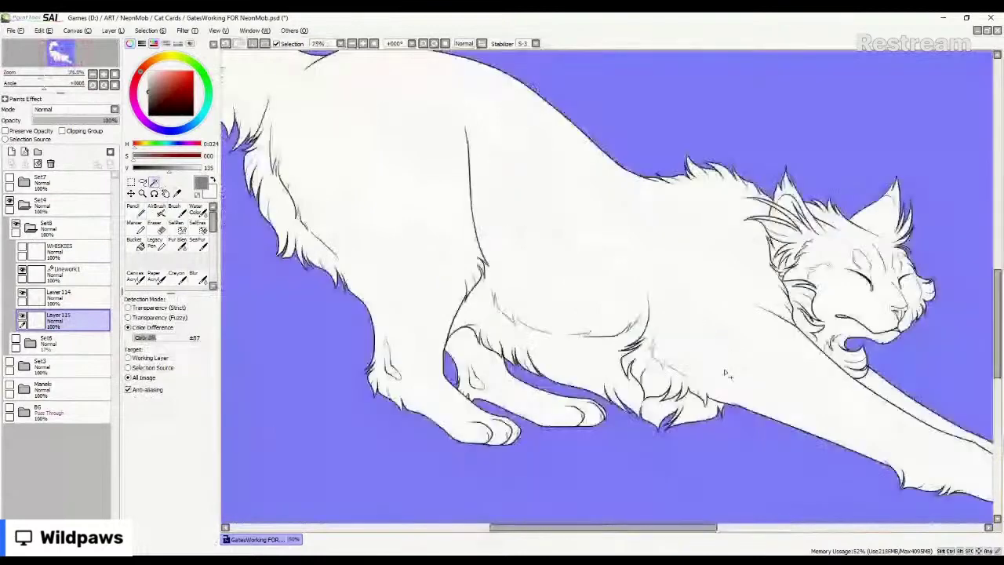
pyautogui.scroll(-2, 727, 375)
pyautogui.scroll(5, 665, 122)
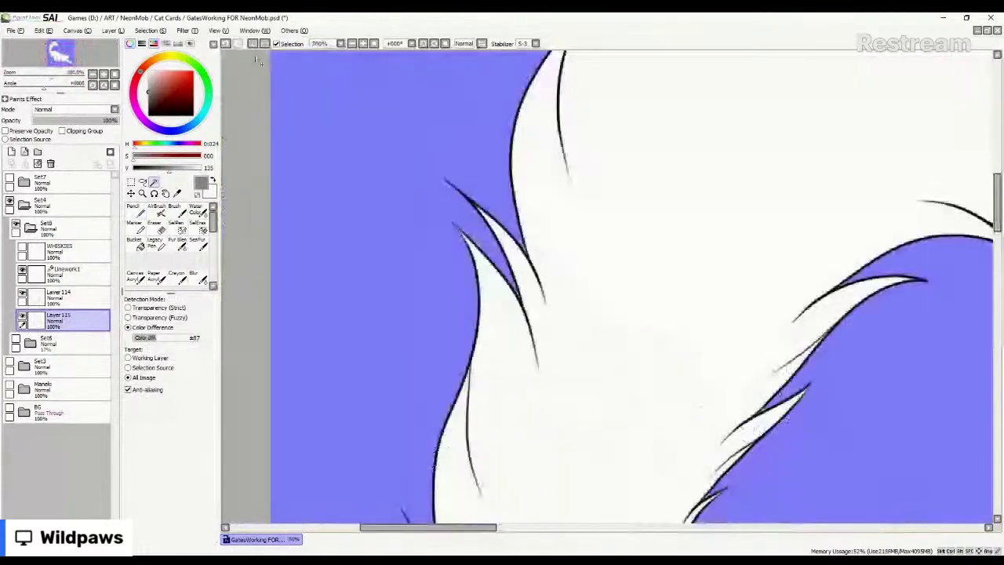
pyautogui.click(151, 31)
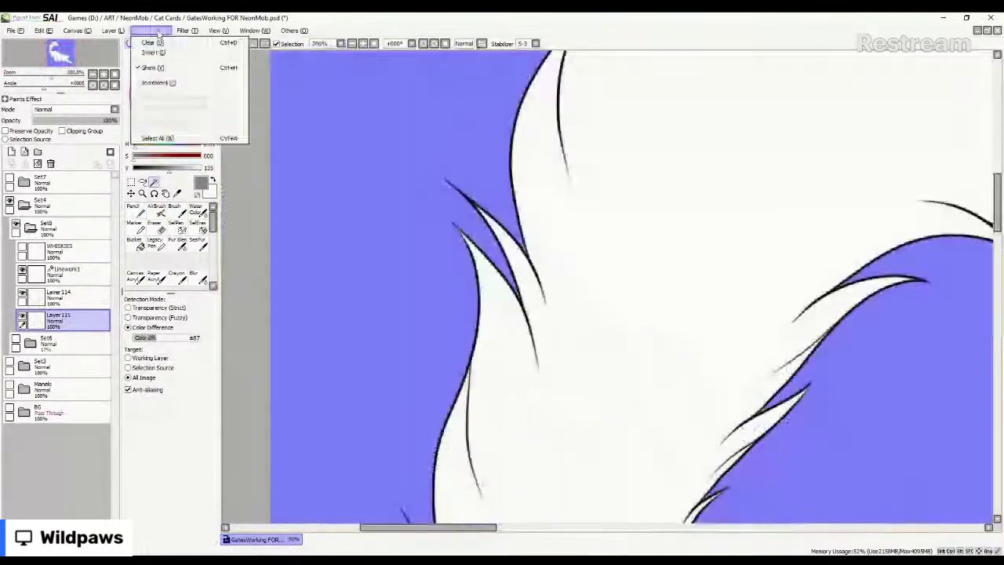
pyautogui.click(174, 83)
pyautogui.click(151, 31)
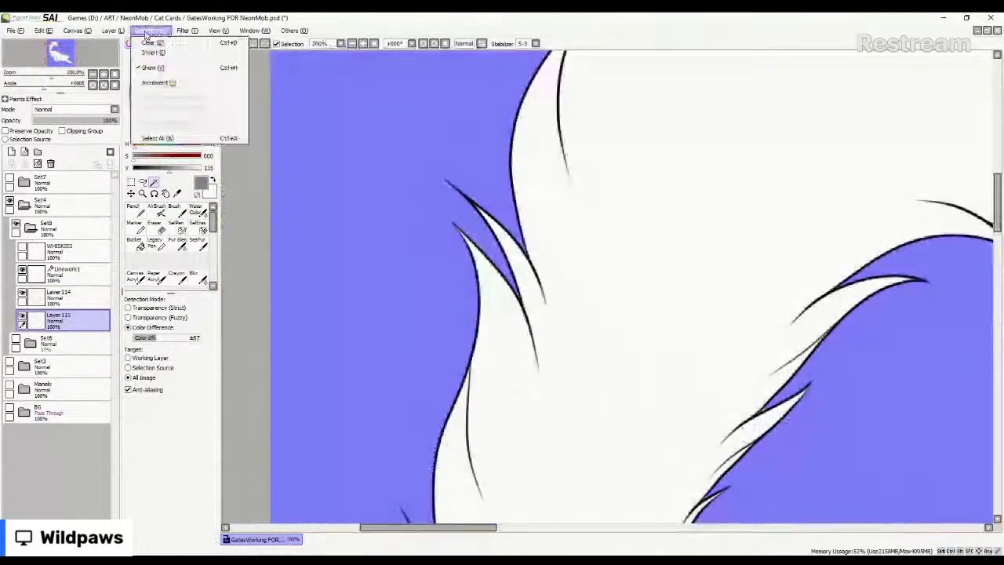
pyautogui.click(160, 82)
pyautogui.scroll(-5, 378, 111)
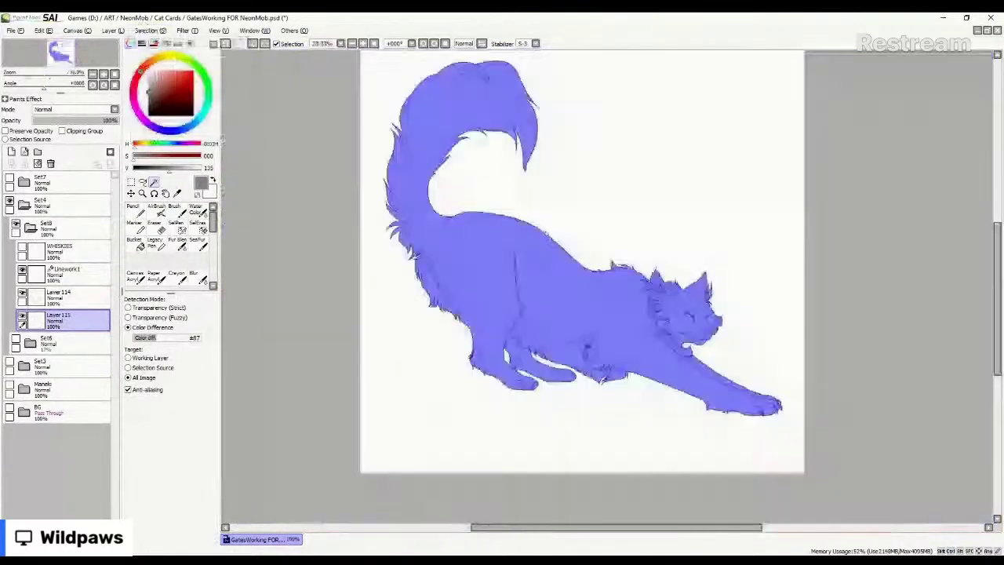
# Fill the selected cat with mid-grey on Layer115 using the Bucket and clear the selection.
pyautogui.scroll(1, 658, 252)
pyautogui.click(140, 244)
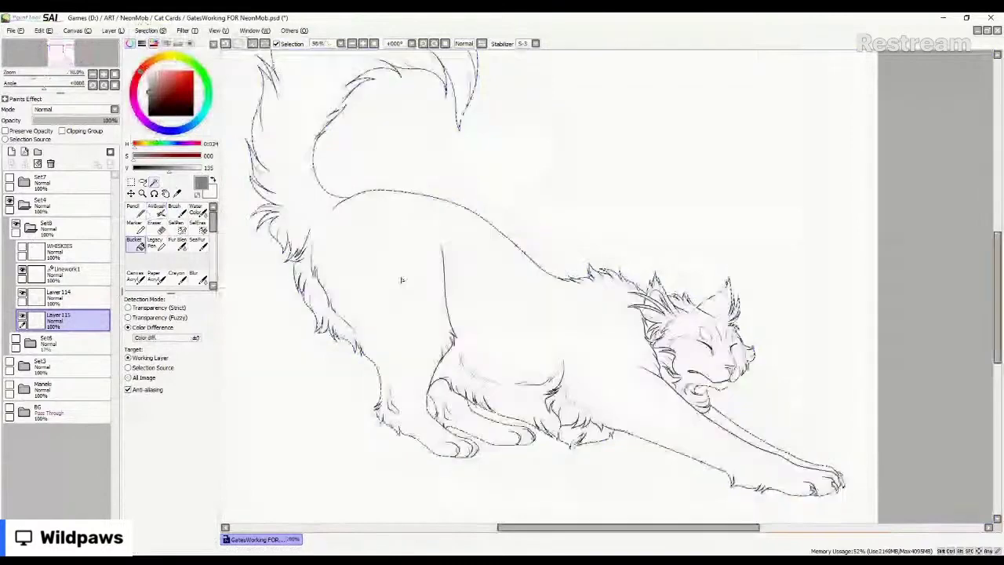
pyautogui.click(402, 280)
pyautogui.click(131, 184)
pyautogui.click(328, 212)
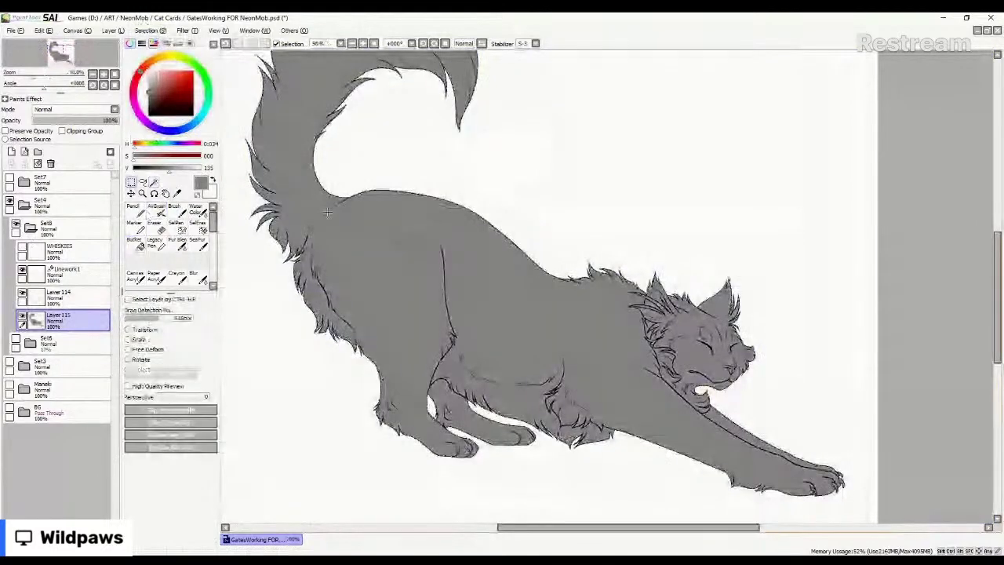
pyautogui.scroll(4, 328, 211)
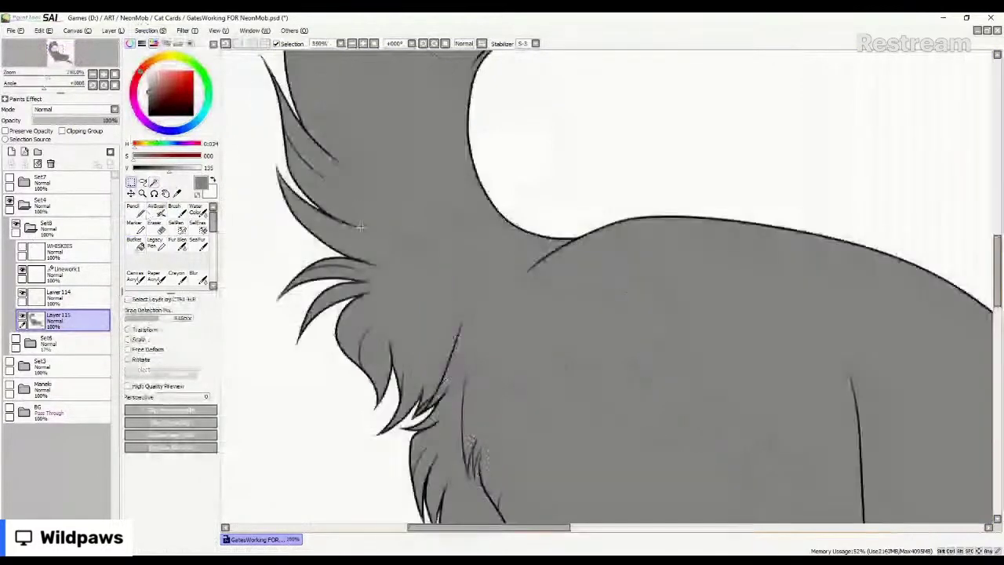
pyautogui.scroll(-6, 360, 227)
# Choose a near-black colour and add a new layer directly beneath the grey base layer.
pyautogui.click(149, 111)
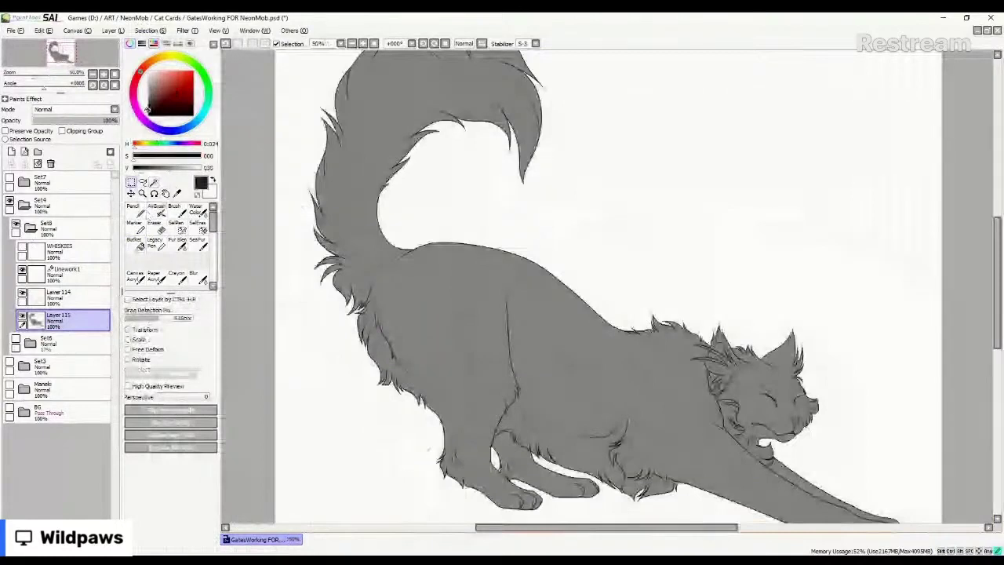
pyautogui.click(11, 152)
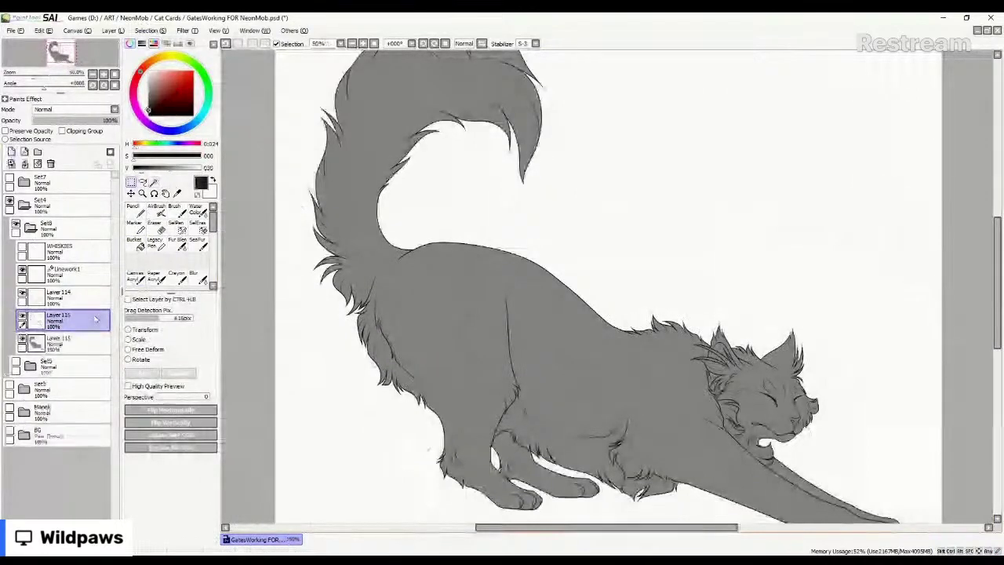
pyautogui.moveTo(95, 319); pyautogui.dragTo(88, 359)
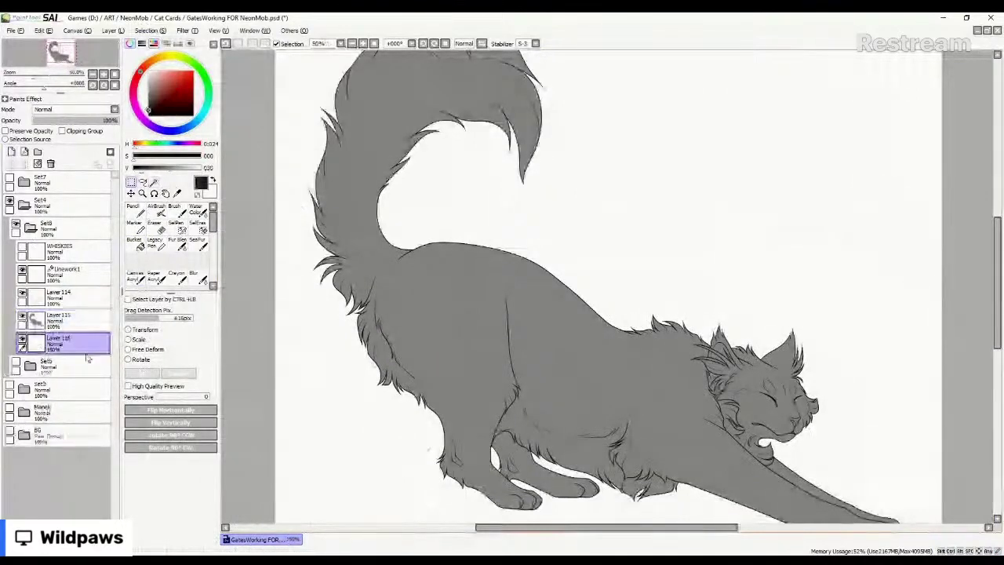
# Fill the new bottom layer with near-black using the Bucket as a contrasting backdrop behind the cat.
pyautogui.click(135, 242)
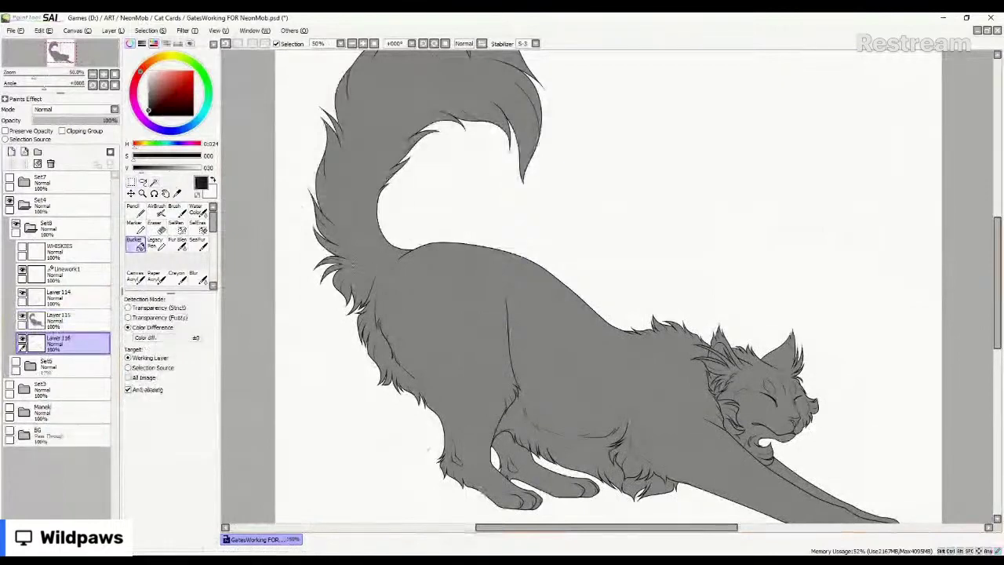
pyautogui.scroll(2, 350, 313)
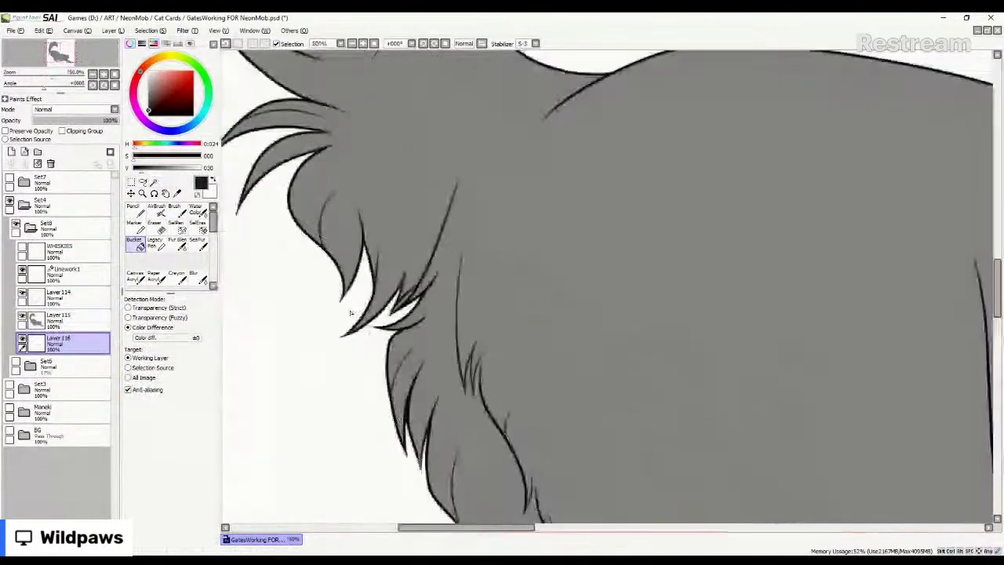
pyautogui.scroll(3, 350, 313)
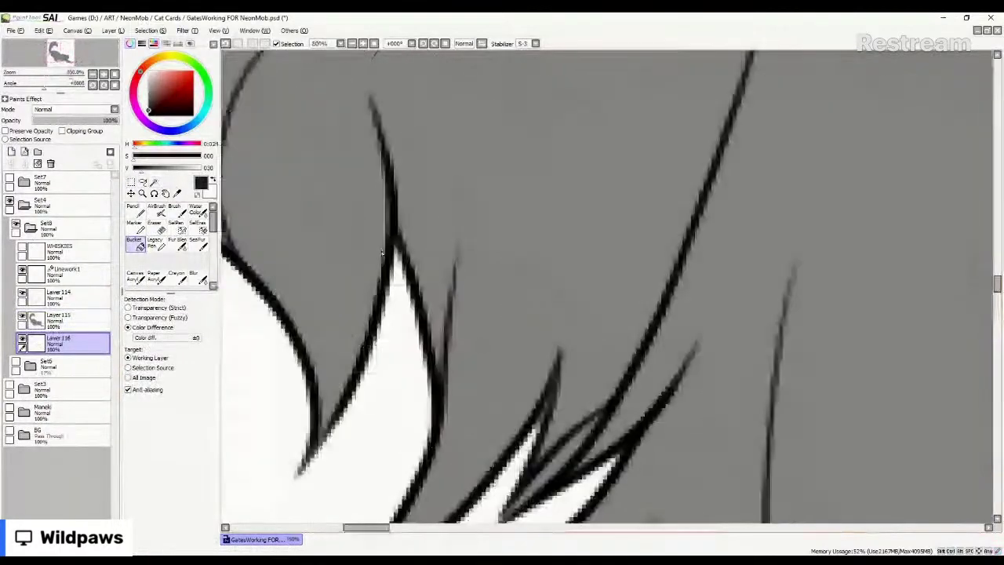
pyautogui.click(406, 349)
pyautogui.scroll(-4, 422, 286)
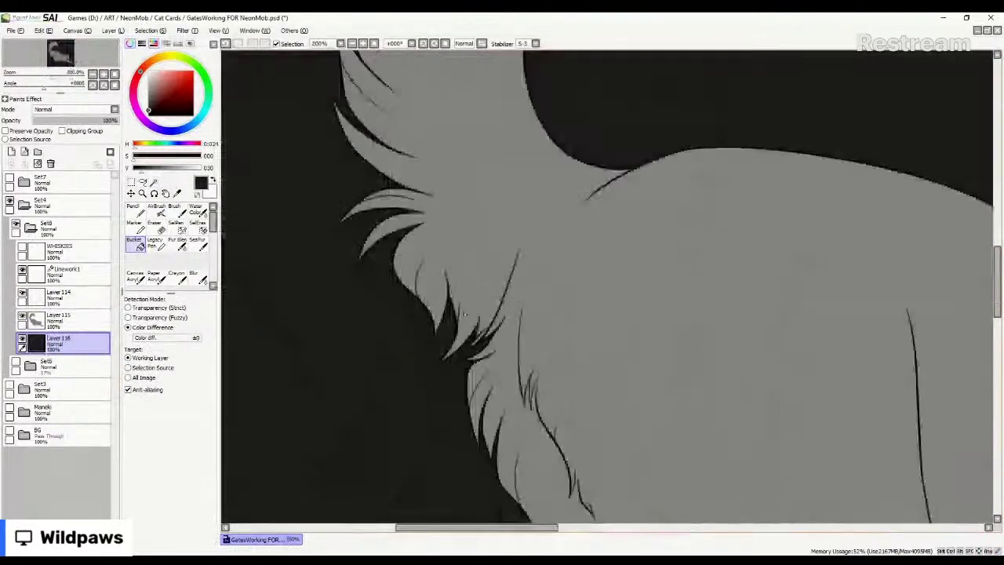
# Check the grey base's edges around the tail fur and face against the dark backdrop and hide Layer116.
pyautogui.scroll(2, 465, 314)
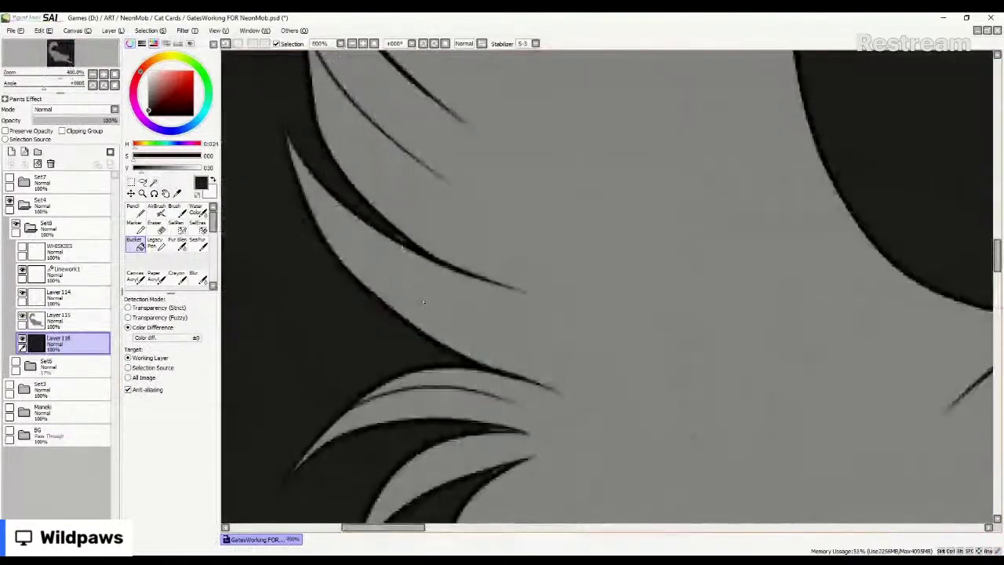
pyautogui.scroll(-2, 359, 274)
pyautogui.scroll(-3, 360, 275)
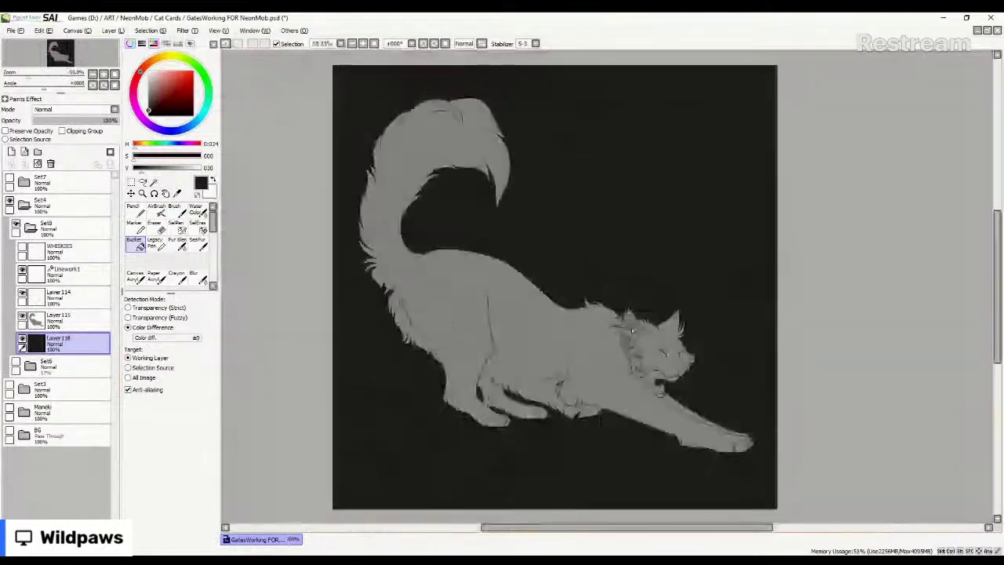
pyautogui.scroll(5, 695, 351)
pyautogui.scroll(-1, 500, 162)
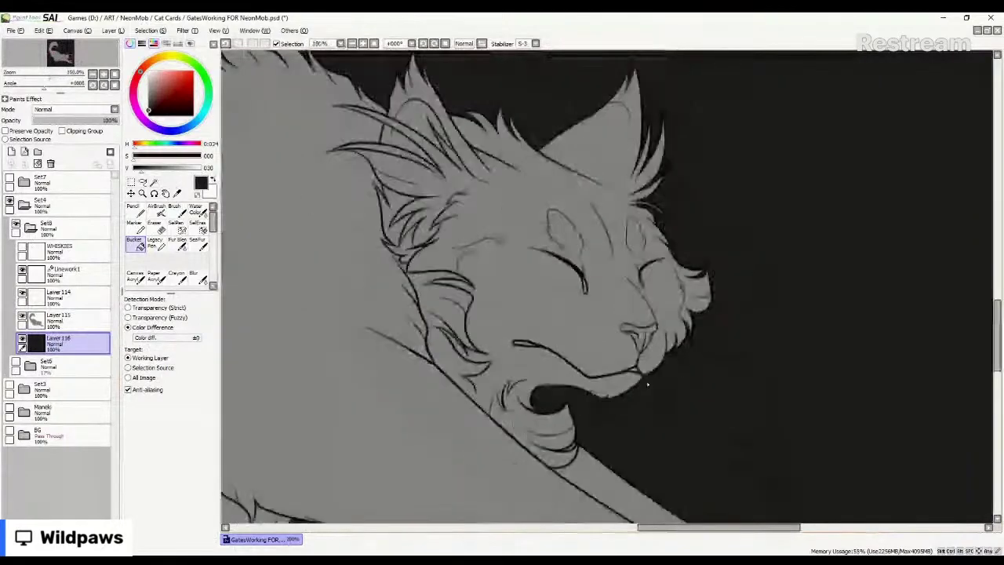
pyautogui.moveTo(663, 277); pyautogui.dragTo(620, 342)
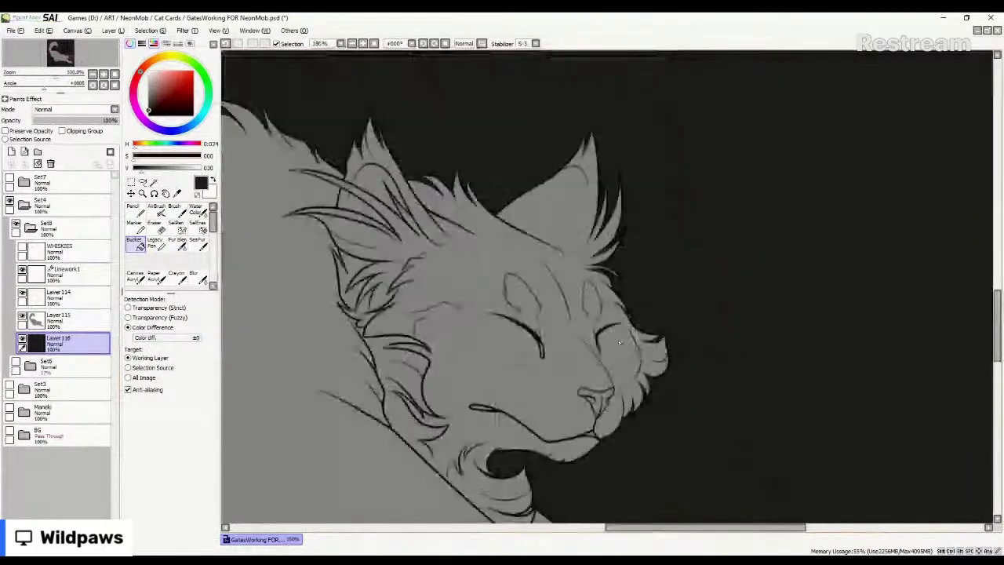
pyautogui.scroll(-4, 619, 343)
pyautogui.click(22, 339)
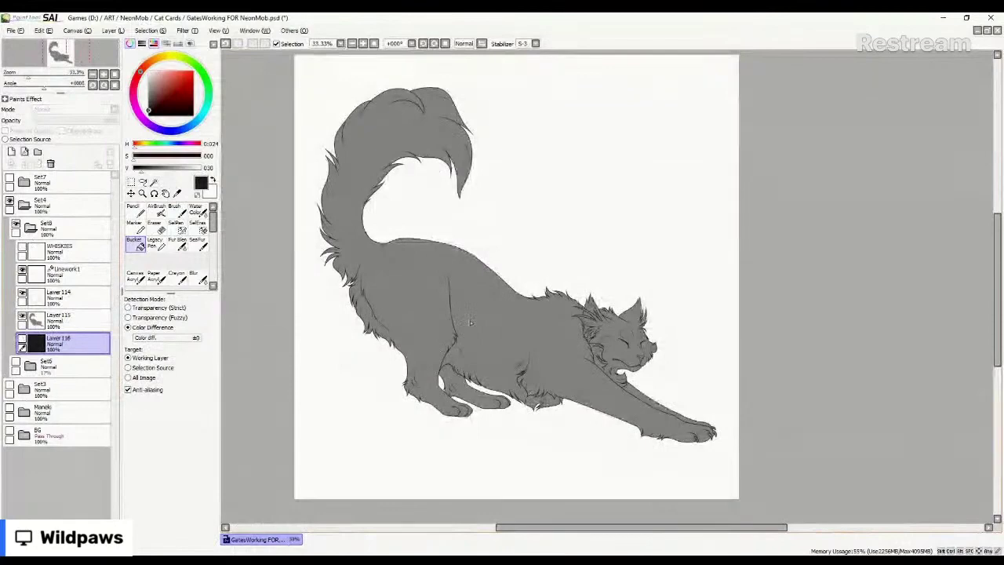
# Add two new layers above the grey base layer as a clipping group on it.
pyautogui.scroll(-1, 471, 322)
pyautogui.scroll(1, 500, 322)
pyautogui.scroll(1, 499, 322)
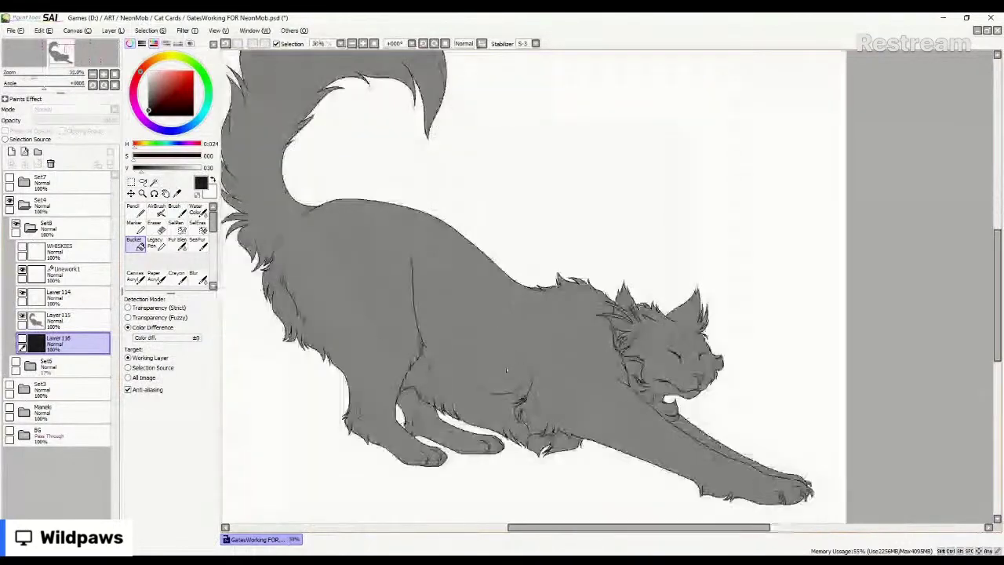
pyautogui.scroll(-1, 507, 370)
pyautogui.scroll(1, 455, 336)
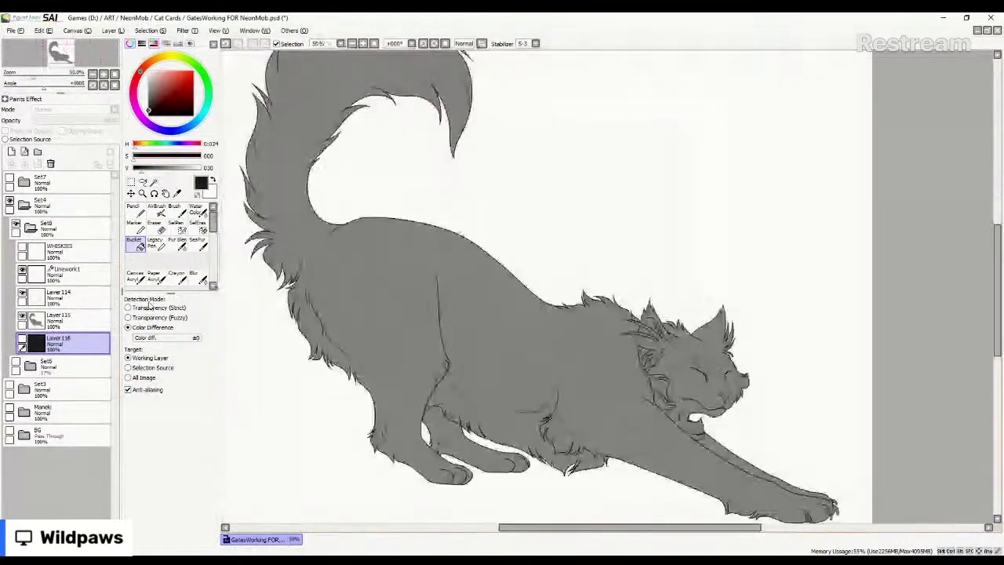
pyautogui.click(67, 320)
pyautogui.click(12, 151)
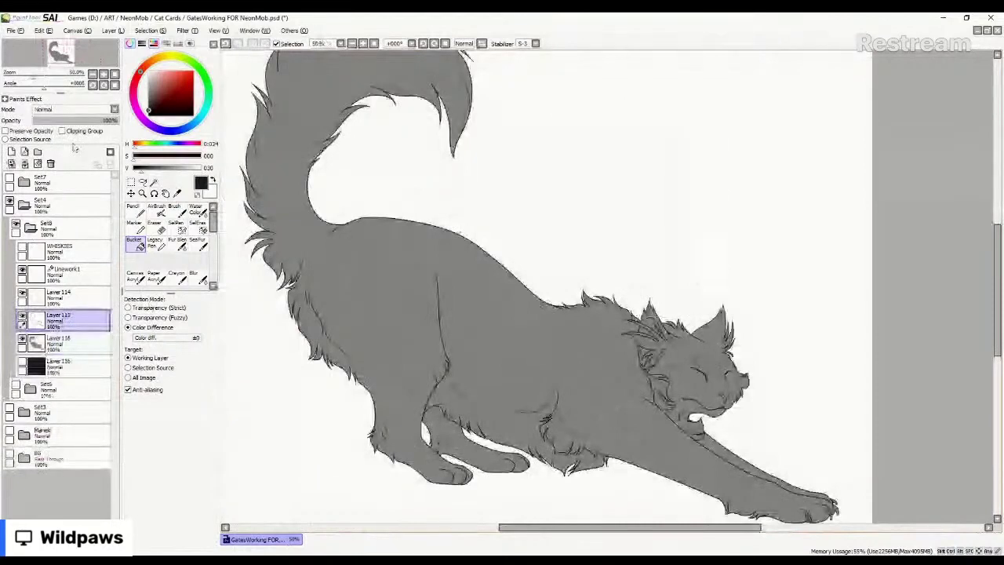
pyautogui.click(62, 131)
pyautogui.click(65, 343)
pyautogui.click(12, 152)
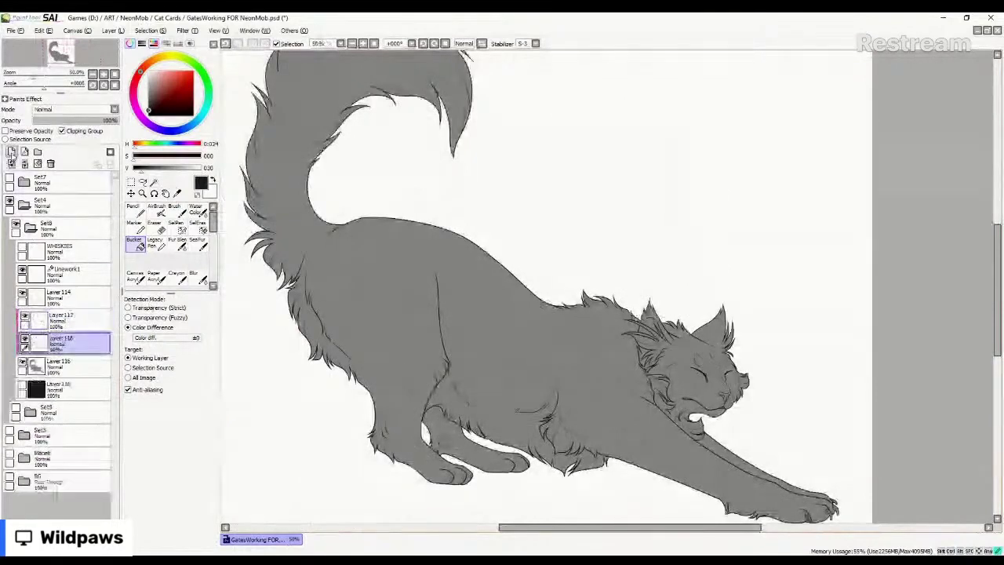
# Rename the upper clipped layer as Nose and Claws.
pyautogui.doubleClick(85, 320)
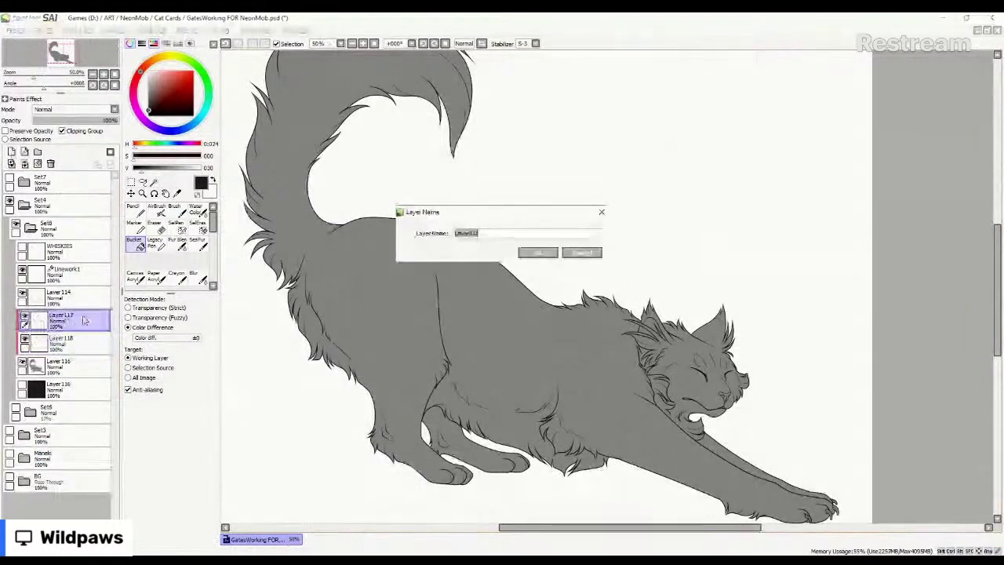
pyautogui.write('Neose an')
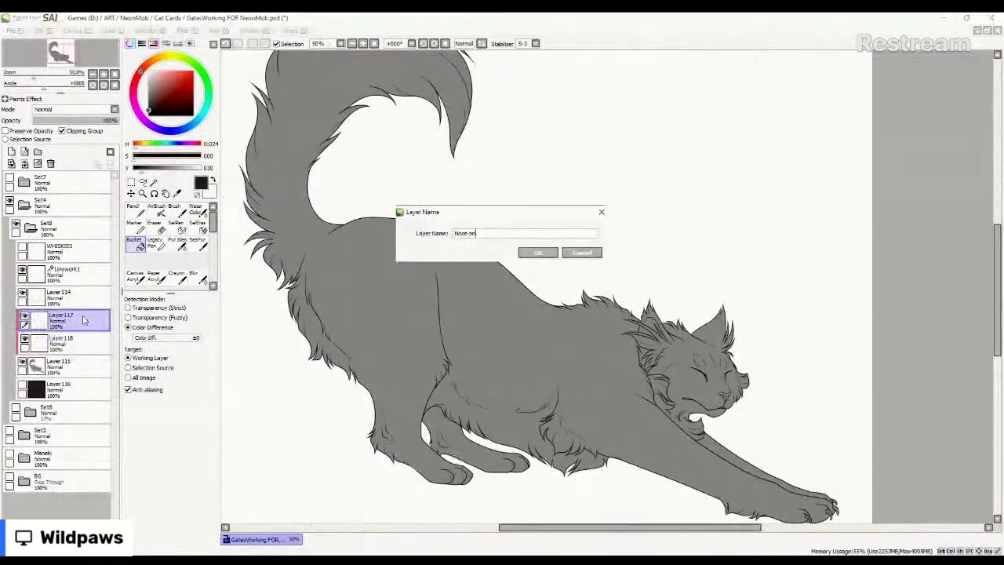
pyautogui.write('d Claws')
pyautogui.press('Return')
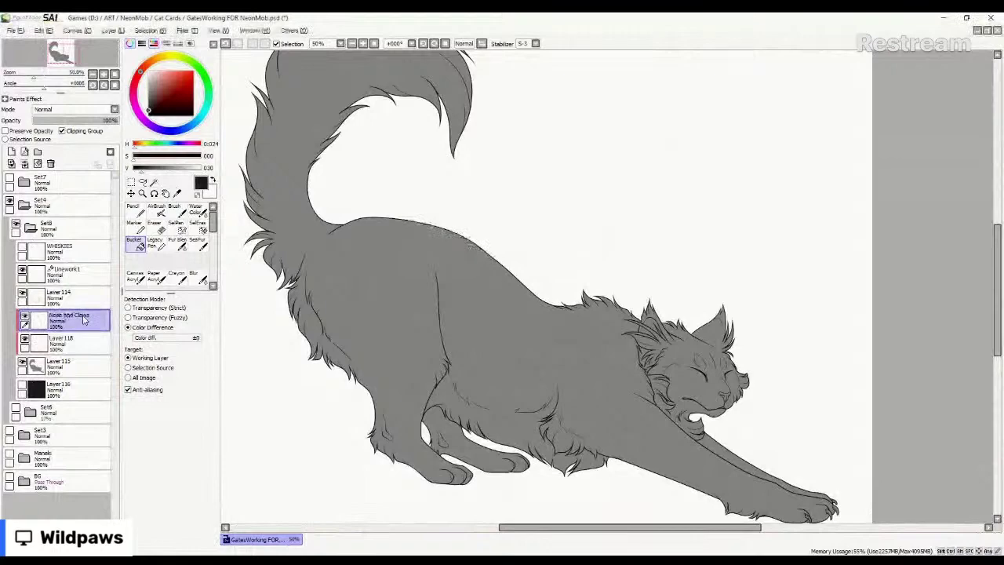
# Set the Pencil to size 8, begin darkening the farthest front claw and set the stabilizer to S-2.
pyautogui.click(143, 211)
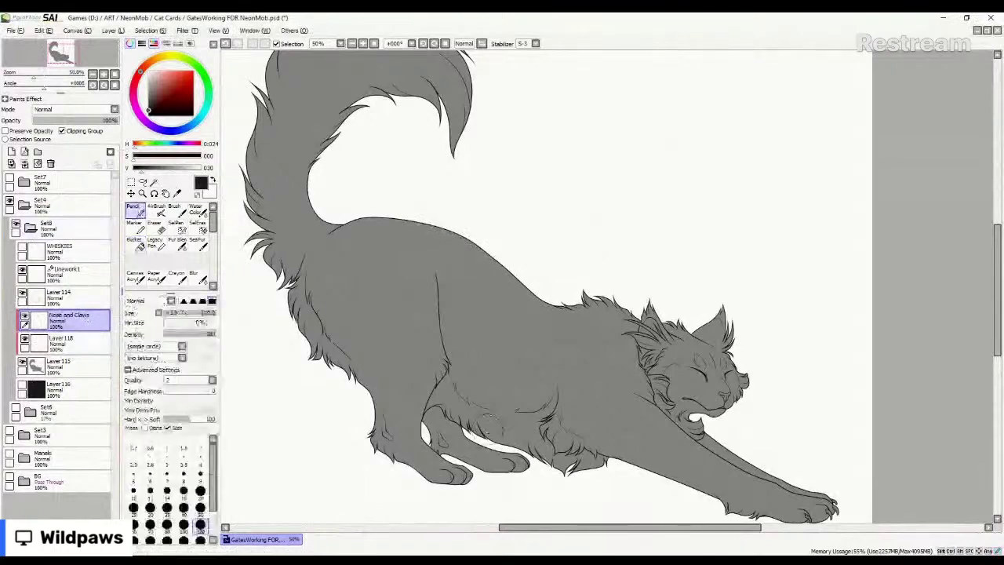
pyautogui.scroll(-1, 451, 427)
pyautogui.scroll(5, 625, 471)
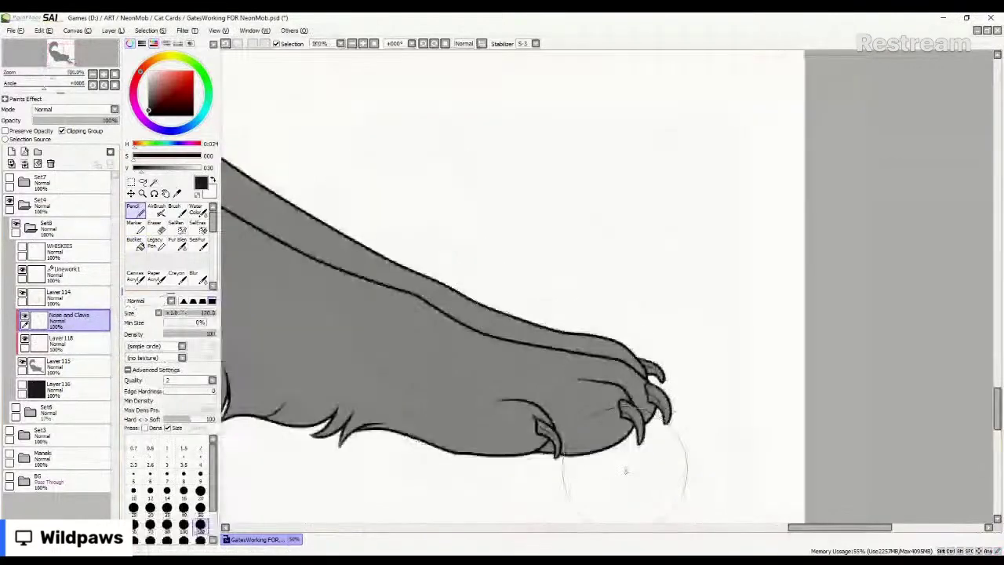
pyautogui.scroll(2, 625, 470)
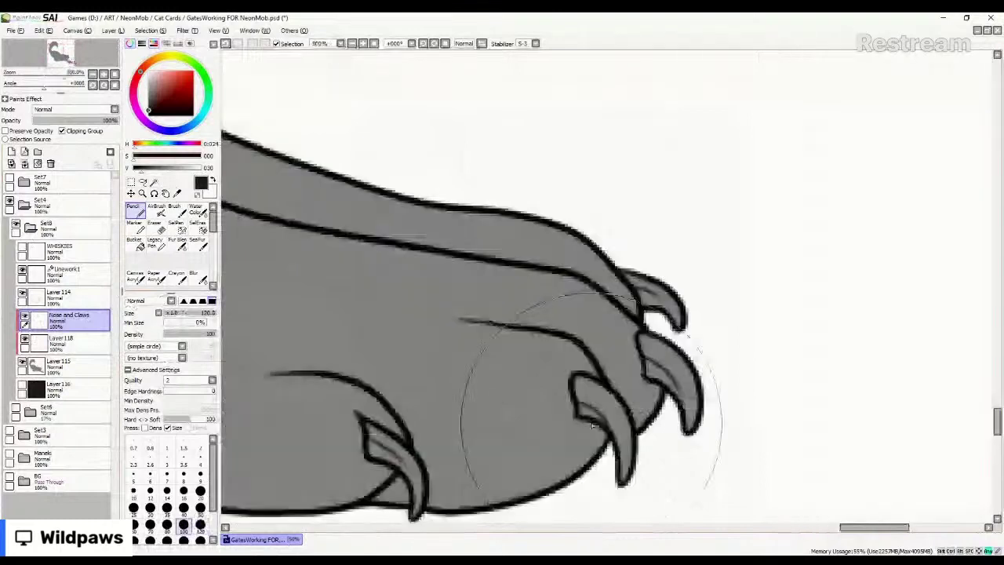
pyautogui.click(183, 475)
pyautogui.moveTo(630, 278); pyautogui.dragTo(653, 303)
pyautogui.click(536, 44)
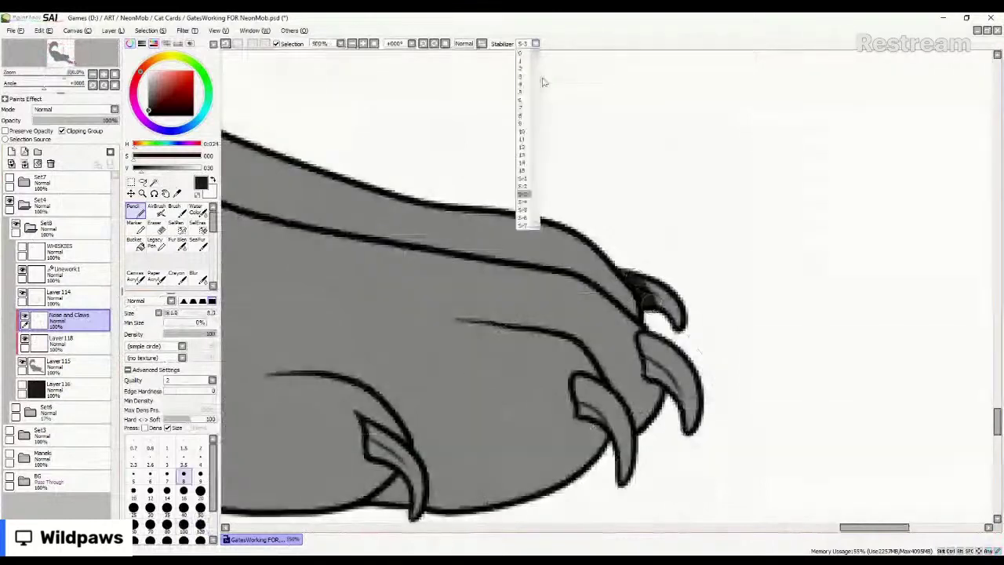
pyautogui.click(522, 186)
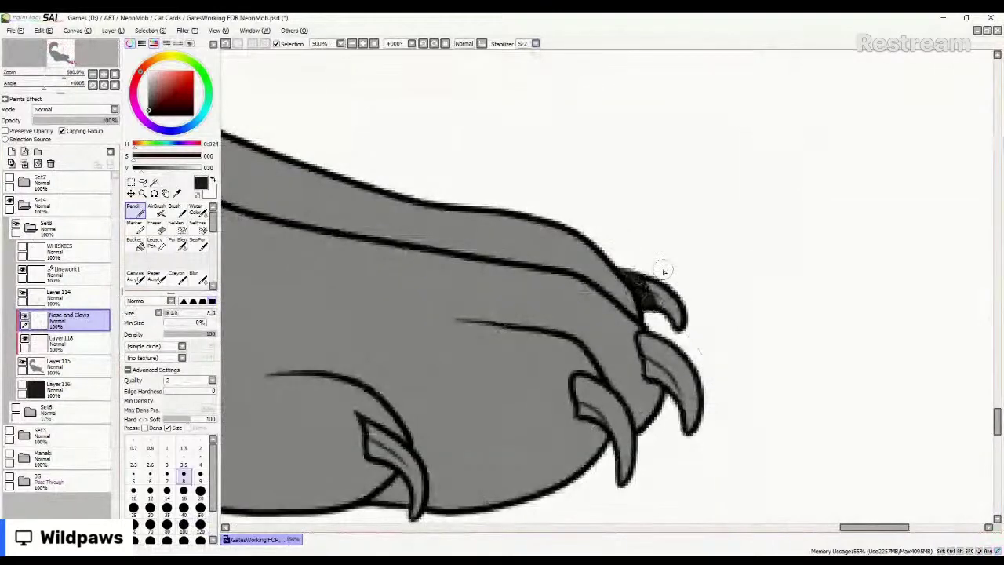
# Paint all four claws of the outstretched front paw solid dark grey on the Nose and Claws layer.
pyautogui.moveTo(631, 278)
pyautogui.mouseDown()
pyautogui.moveTo(679, 319)
pyautogui.moveTo(672, 289)
pyautogui.mouseUp()
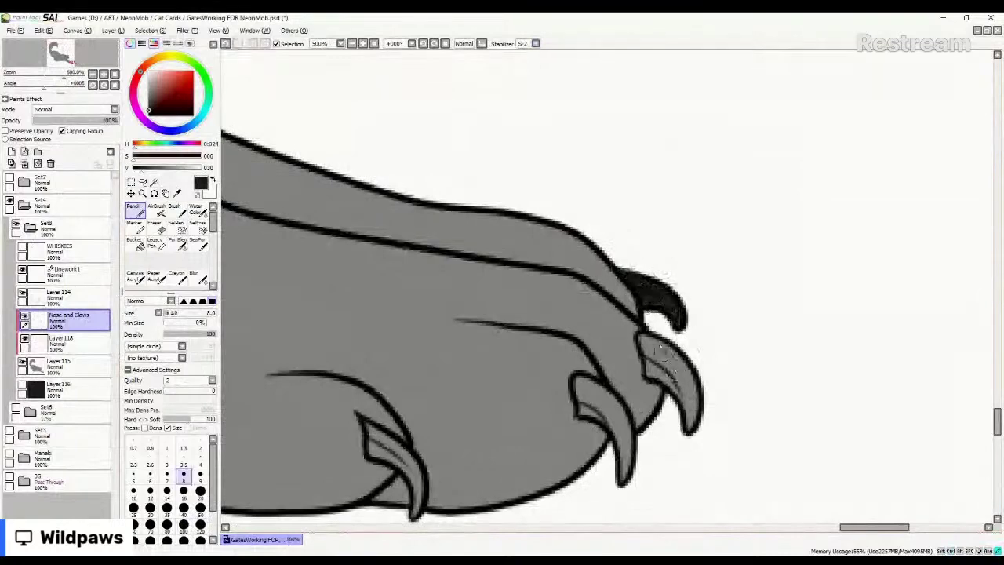
pyautogui.moveTo(663, 349)
pyautogui.mouseDown()
pyautogui.moveTo(641, 339)
pyautogui.moveTo(648, 371)
pyautogui.moveTo(663, 380)
pyautogui.moveTo(660, 352)
pyautogui.moveTo(675, 361)
pyautogui.moveTo(692, 424)
pyautogui.mouseUp()
pyautogui.moveTo(697, 371); pyautogui.dragTo(697, 418)
pyautogui.moveTo(586, 379)
pyautogui.mouseDown()
pyautogui.moveTo(583, 413)
pyautogui.moveTo(598, 415)
pyautogui.moveTo(598, 391)
pyautogui.moveTo(585, 383)
pyautogui.moveTo(604, 399)
pyautogui.moveTo(601, 389)
pyautogui.moveTo(623, 439)
pyautogui.moveTo(617, 419)
pyautogui.moveTo(624, 480)
pyautogui.mouseUp()
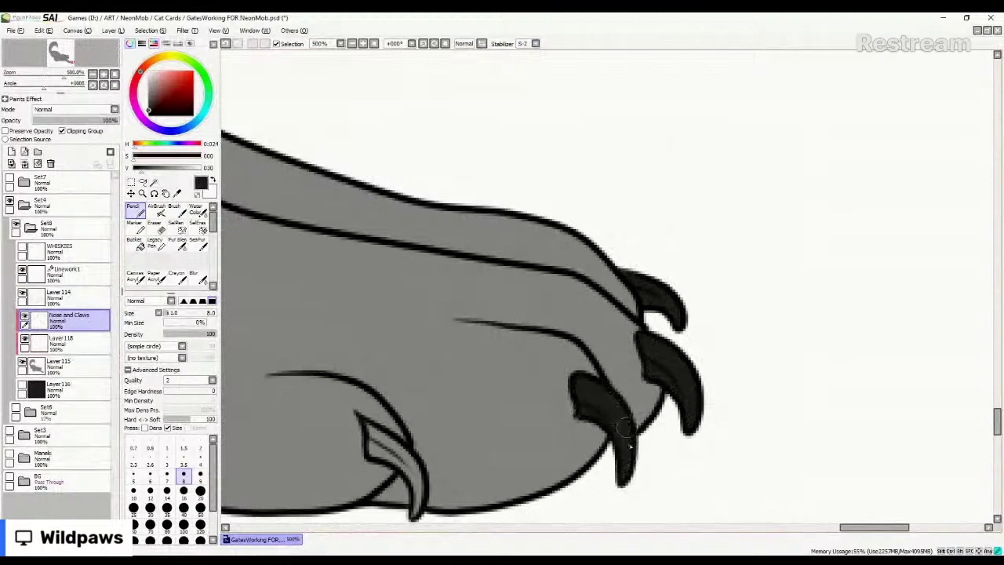
pyautogui.moveTo(367, 424)
pyautogui.mouseDown()
pyautogui.moveTo(371, 449)
pyautogui.moveTo(389, 448)
pyautogui.moveTo(377, 435)
pyautogui.moveTo(416, 469)
pyautogui.moveTo(412, 519)
pyautogui.mouseUp()
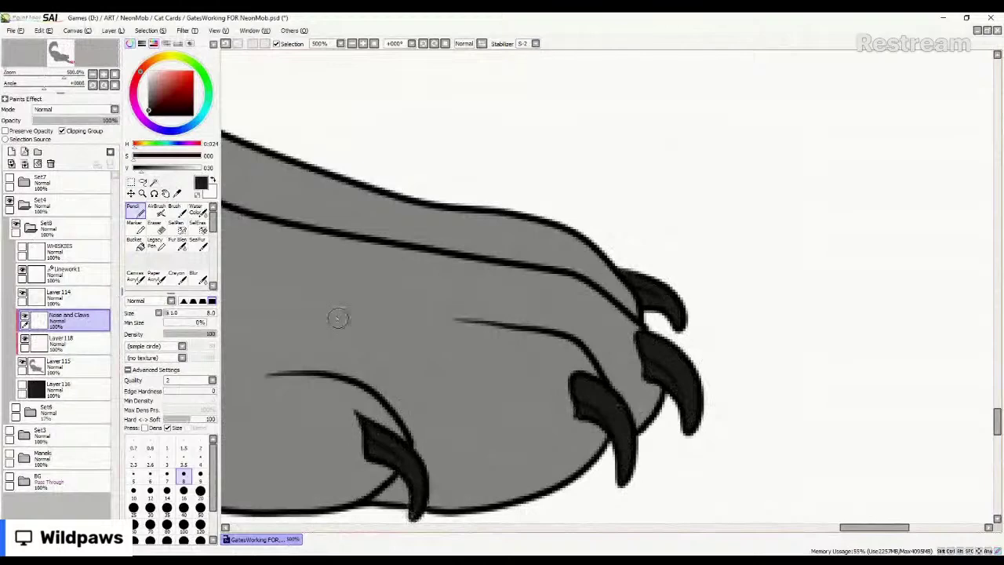
# Fill the nose, mouth corner, front lip gap and the inner corners of both closed eyes with the same dark grey.
pyautogui.scroll(-1, 557, 419)
pyautogui.scroll(-4, 569, 415)
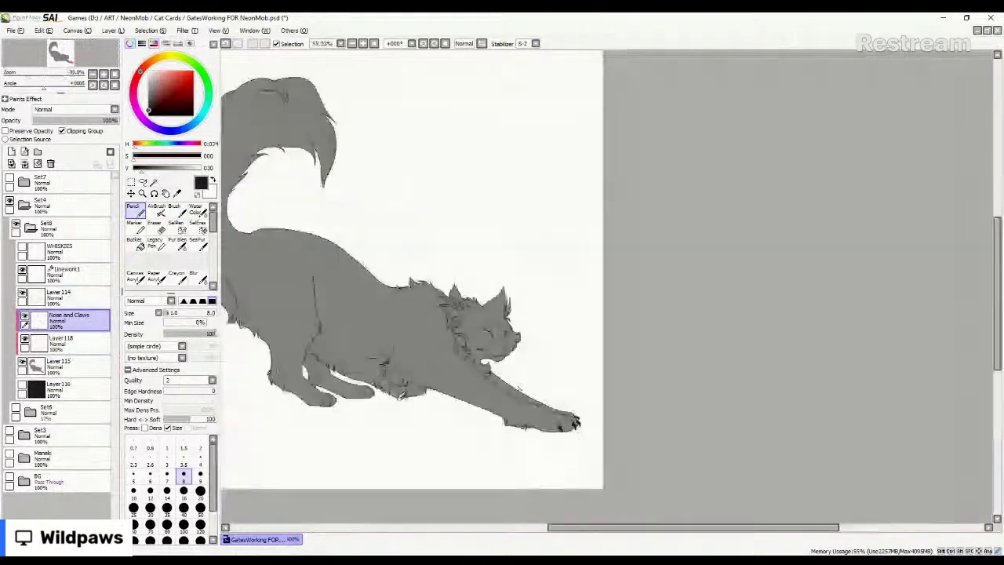
pyautogui.scroll(3, 504, 367)
pyautogui.scroll(3, 504, 368)
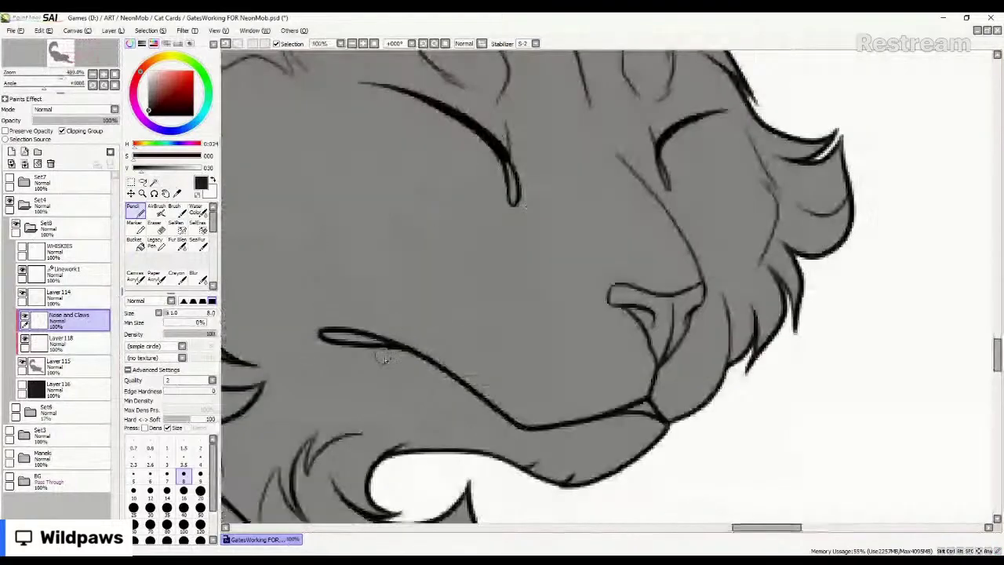
pyautogui.scroll(1, 384, 358)
pyautogui.moveTo(311, 331); pyautogui.dragTo(380, 342)
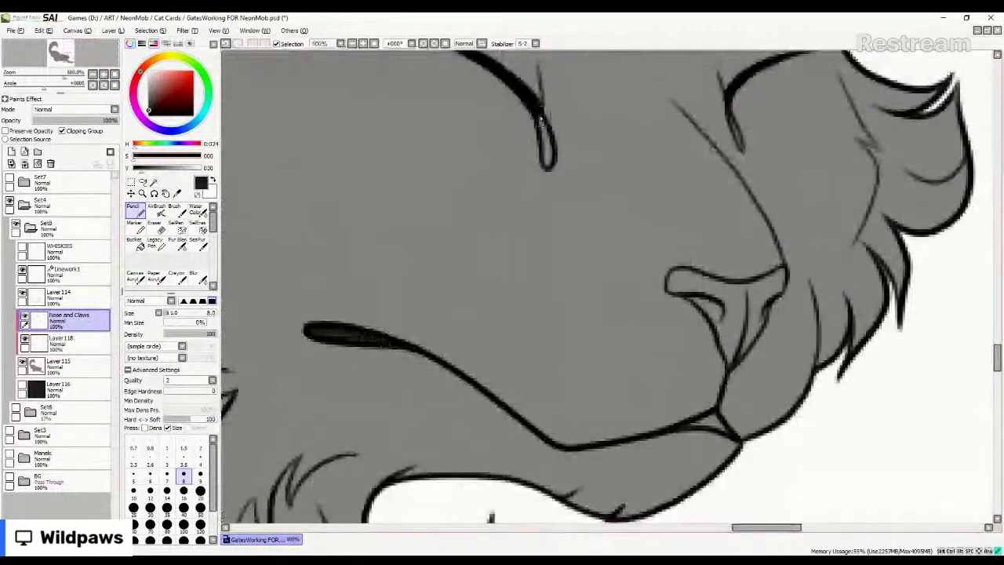
pyautogui.moveTo(540, 118); pyautogui.dragTo(548, 162)
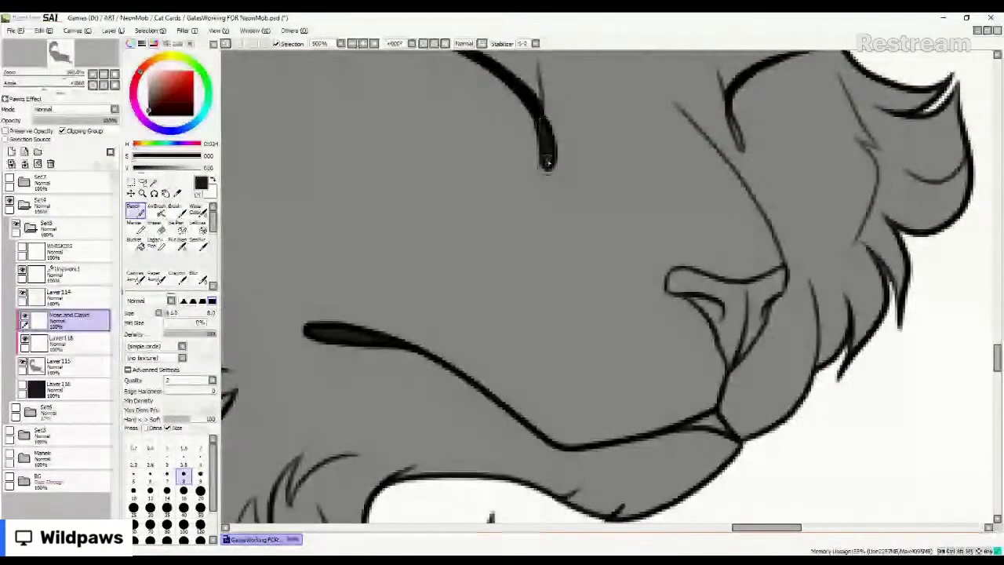
pyautogui.moveTo(686, 428); pyautogui.dragTo(731, 433)
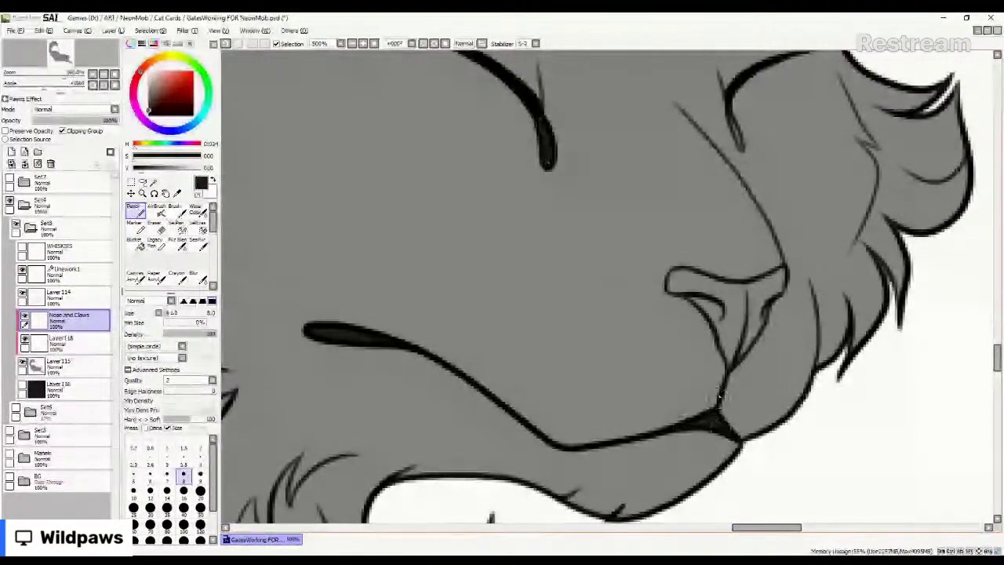
pyautogui.moveTo(700, 281)
pyautogui.mouseDown()
pyautogui.moveTo(675, 275)
pyautogui.moveTo(686, 286)
pyautogui.moveTo(746, 291)
pyautogui.moveTo(781, 273)
pyautogui.moveTo(753, 307)
pyautogui.moveTo(754, 298)
pyautogui.moveTo(742, 310)
pyautogui.moveTo(717, 298)
pyautogui.moveTo(742, 330)
pyautogui.moveTo(759, 312)
pyautogui.moveTo(729, 361)
pyautogui.moveTo(734, 331)
pyautogui.moveTo(695, 297)
pyautogui.moveTo(731, 333)
pyautogui.mouseUp()
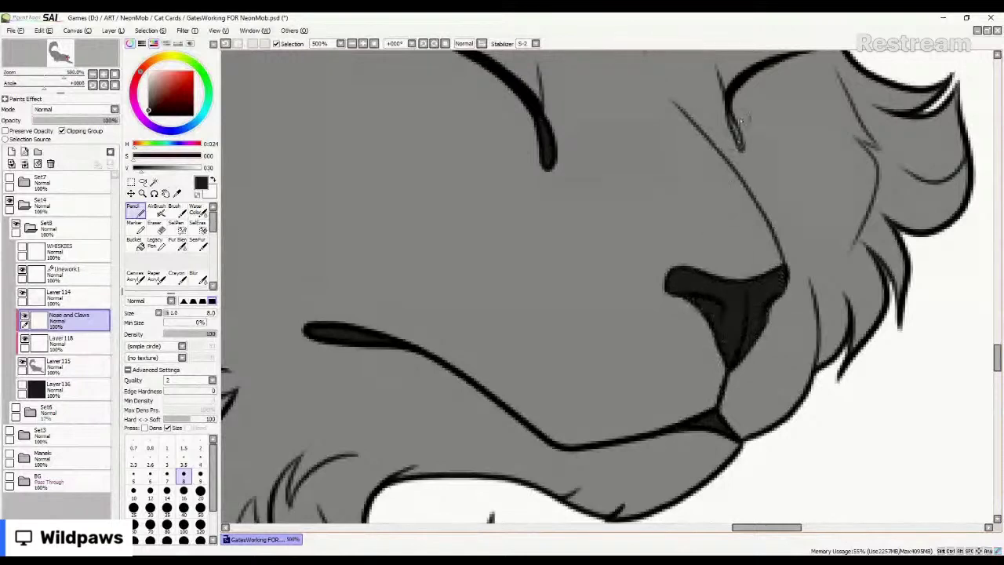
pyautogui.moveTo(731, 114); pyautogui.dragTo(739, 146)
# Add a new layer above the collapsed Set8 folder, clip it to the folder and lower its opacity to 82%.
pyautogui.scroll(-3, 900, 390)
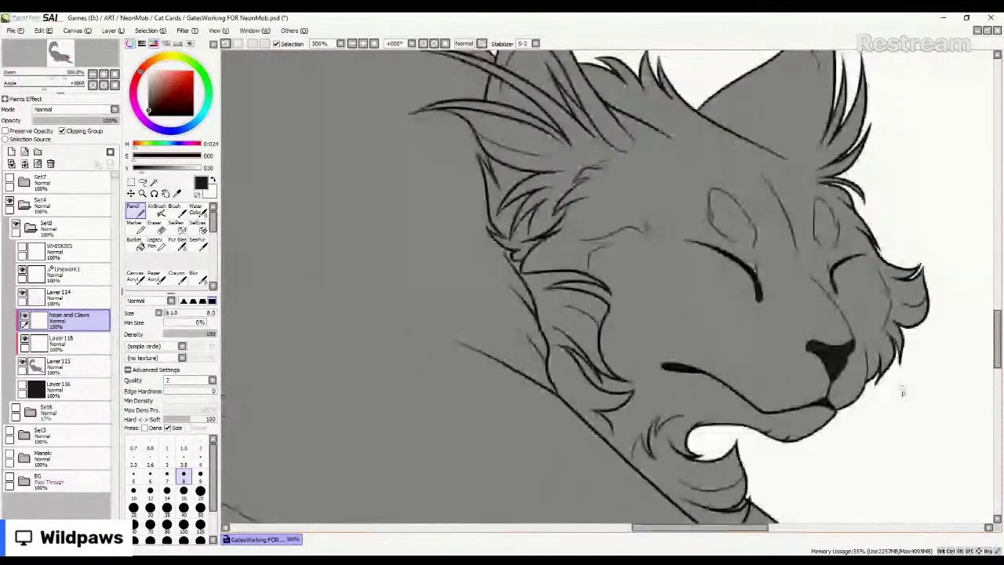
pyautogui.scroll(-8, 902, 393)
pyautogui.scroll(1, 645, 212)
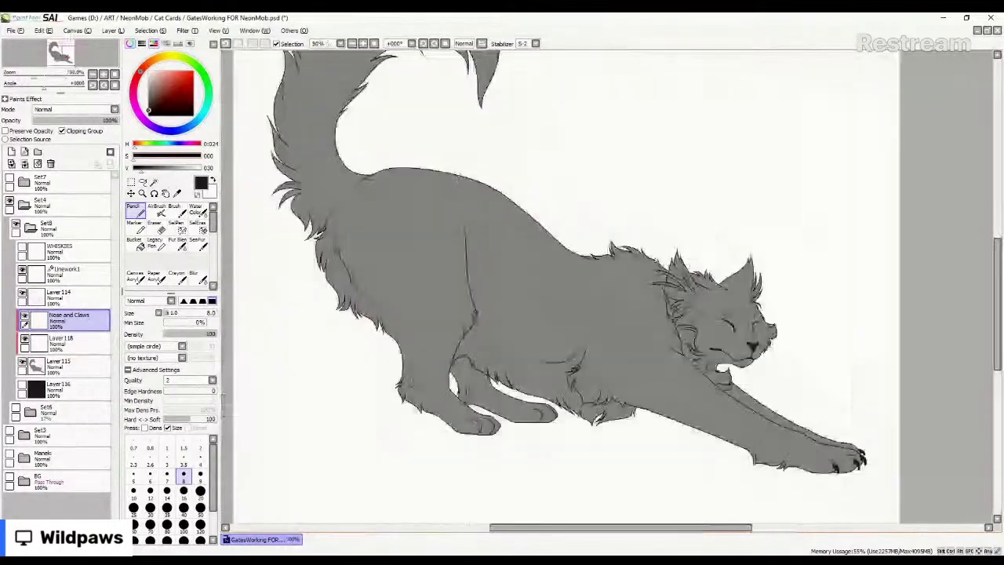
pyautogui.scroll(-1, 583, 335)
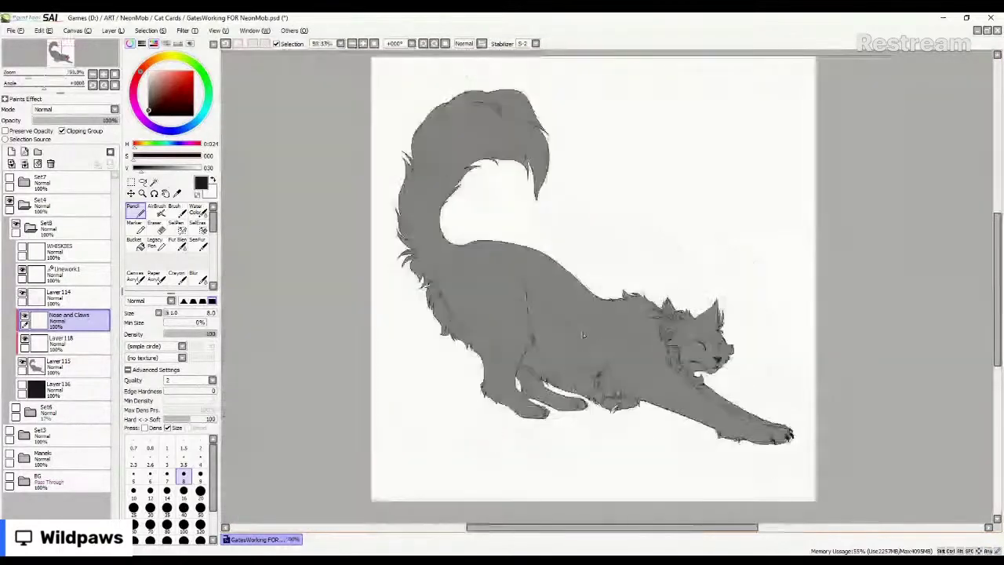
pyautogui.scroll(1, 583, 335)
pyautogui.click(76, 354)
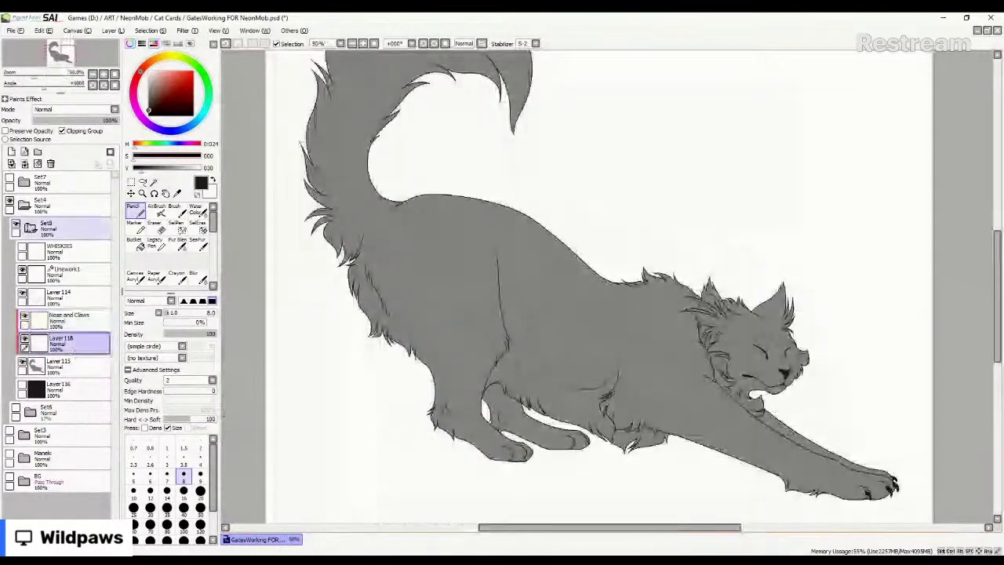
pyautogui.click(32, 230)
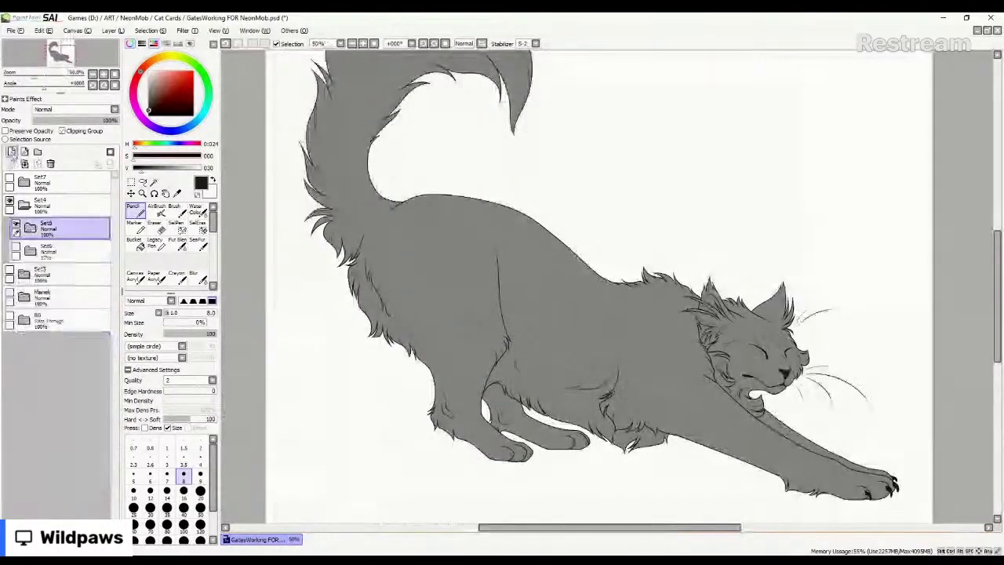
pyautogui.click(11, 153)
pyautogui.click(62, 130)
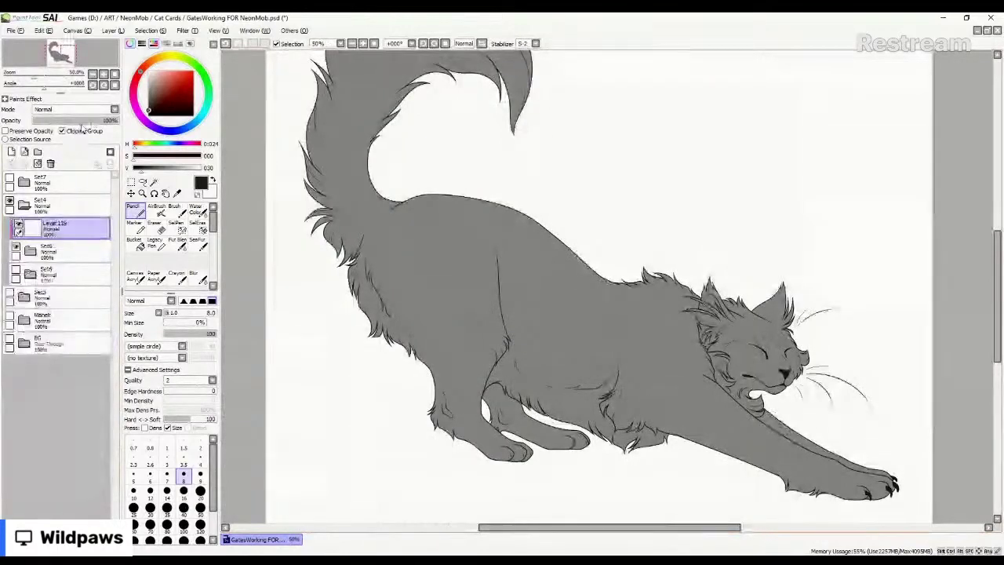
pyautogui.click(97, 120)
# Flood-fill Layer118, below the Nose and Claws layer, with light grey at value 192 using the Bucket.
pyautogui.click(31, 252)
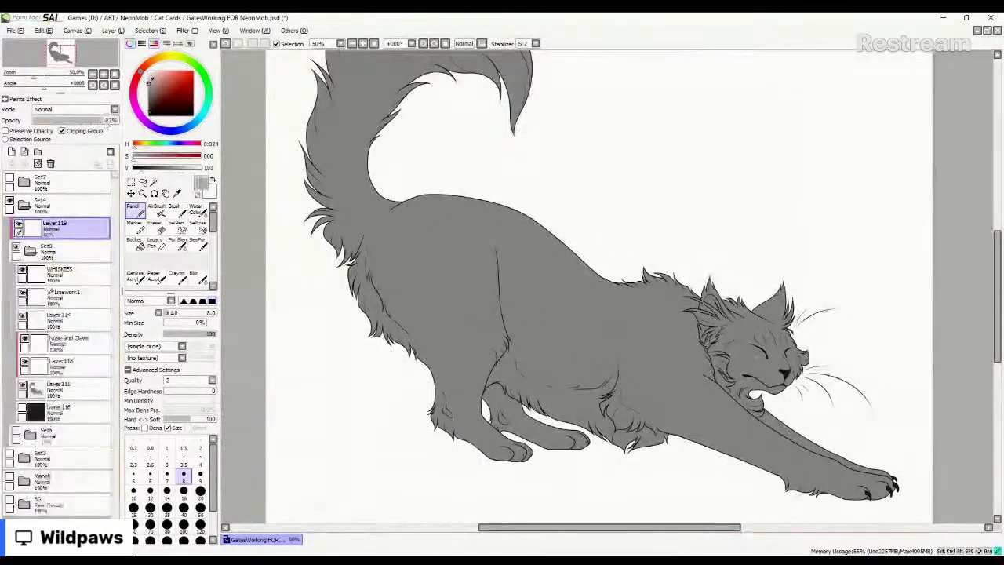
pyautogui.click(135, 243)
pyautogui.click(71, 366)
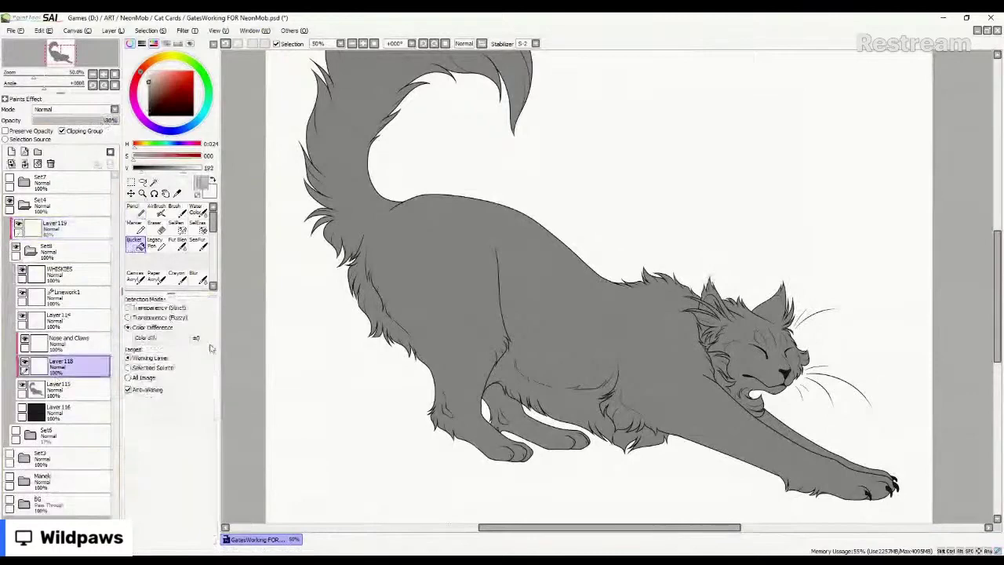
pyautogui.click(439, 333)
pyautogui.scroll(-1, 438, 333)
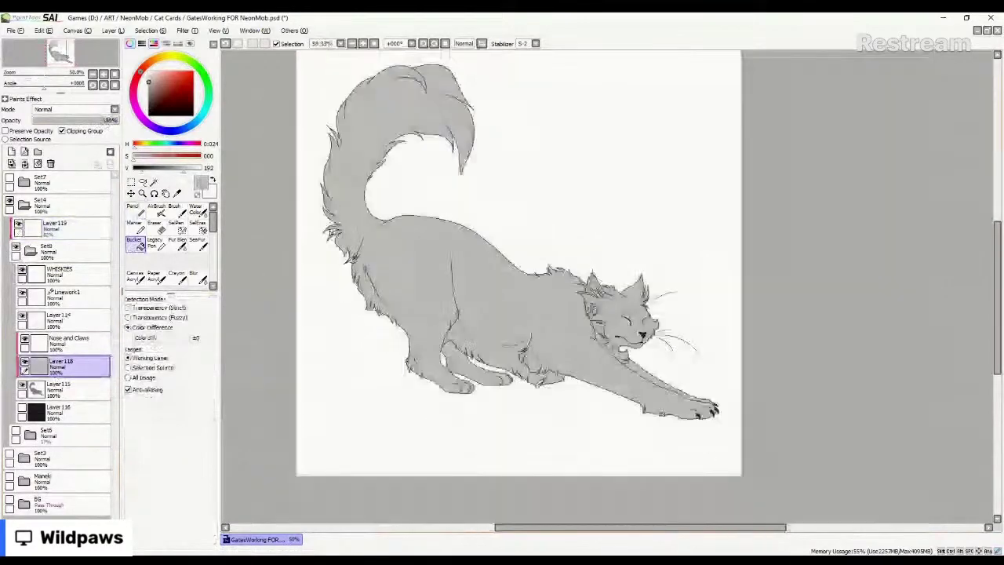
pyautogui.scroll(1, 625, 290)
# Flood-fill Layer119 with dark blue at saturation 105 and value 78 and set its blending mode to Multiply.
pyautogui.click(162, 98)
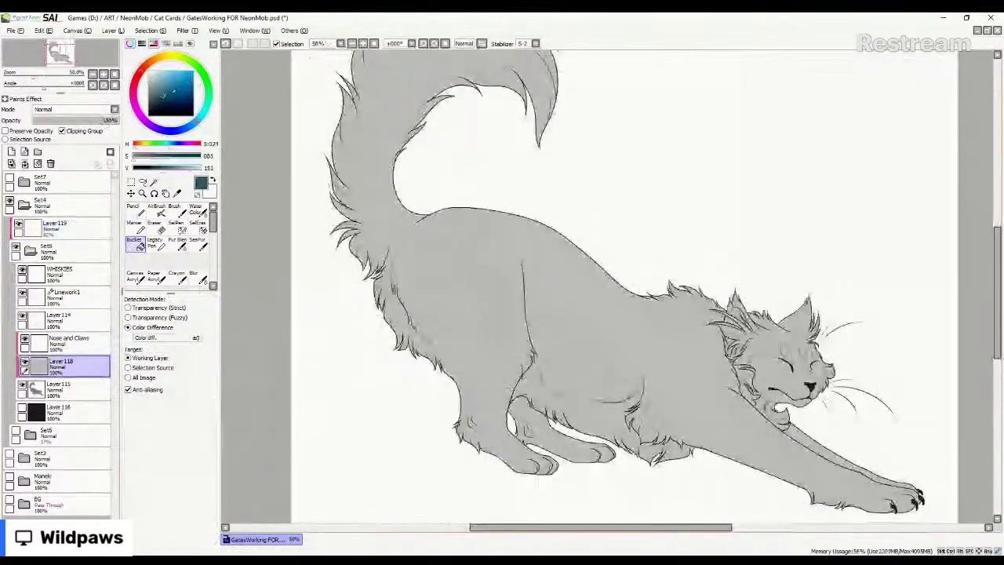
pyautogui.click(167, 102)
pyautogui.click(53, 238)
pyautogui.hotkey('ctrl', 'f')
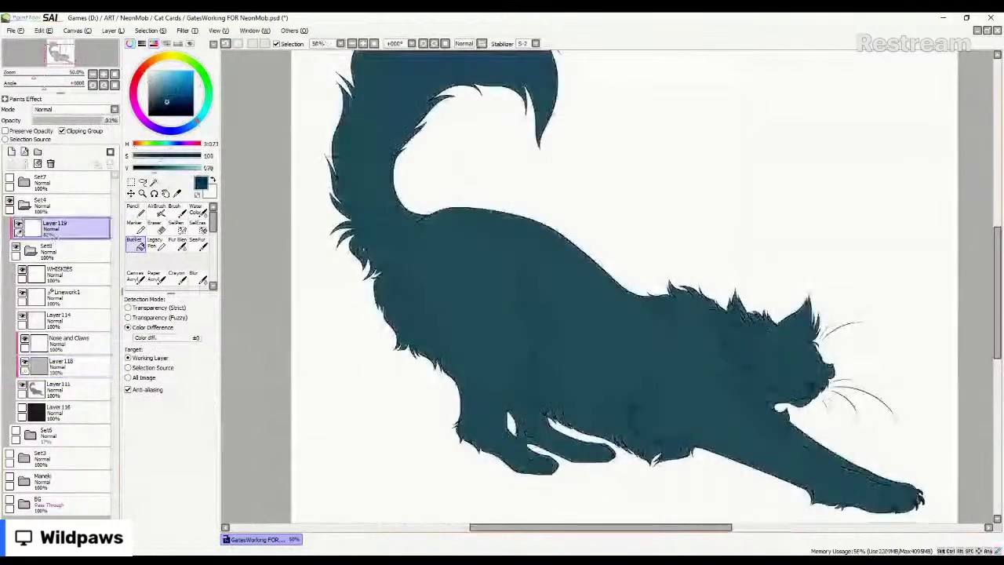
pyautogui.click(62, 109)
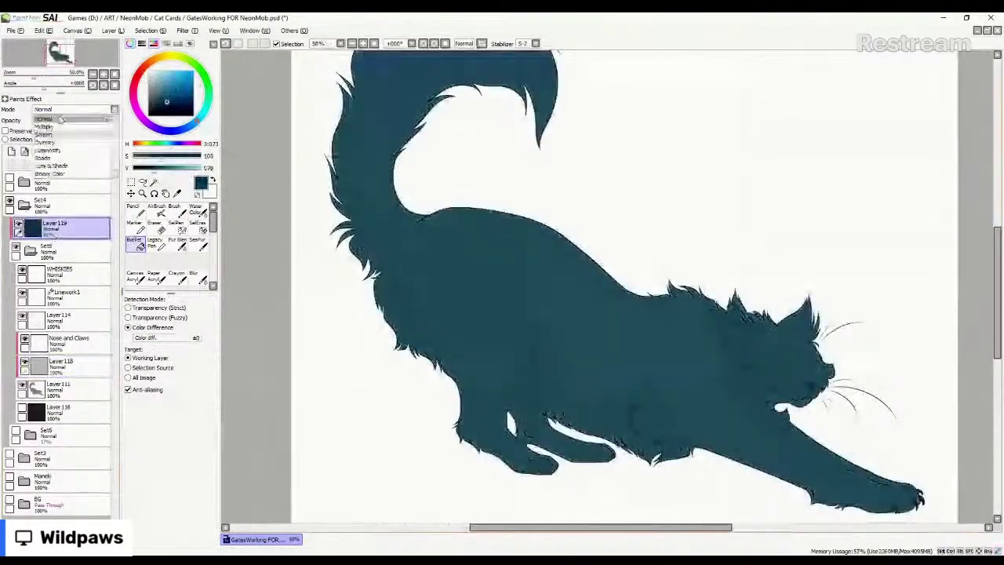
pyautogui.click(46, 126)
# Use an enlarged Water Color brush with transparent colour to clear soft highlights from the shadow on the cat's haunch, flank and shoulder.
pyautogui.click(174, 210)
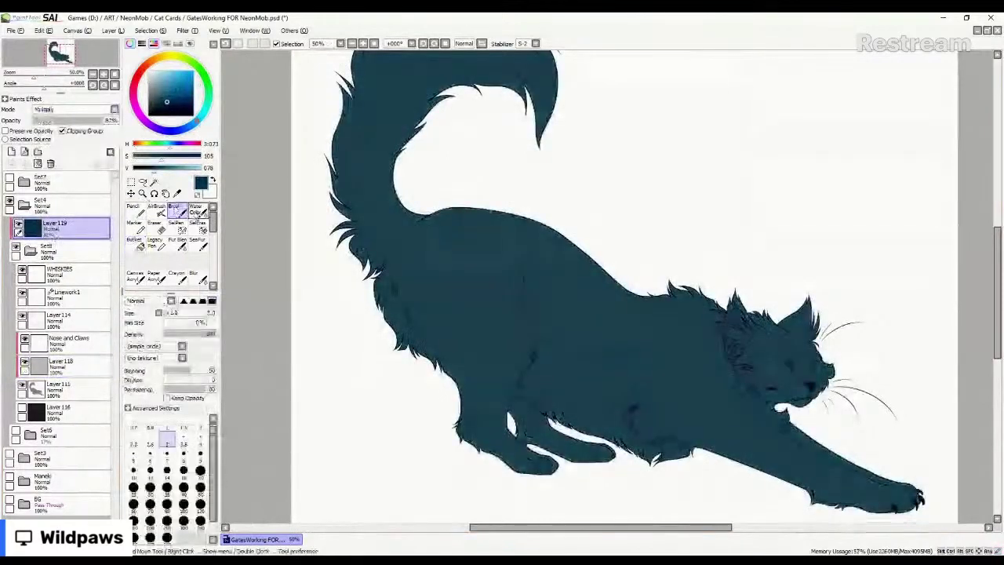
pyautogui.click(195, 210)
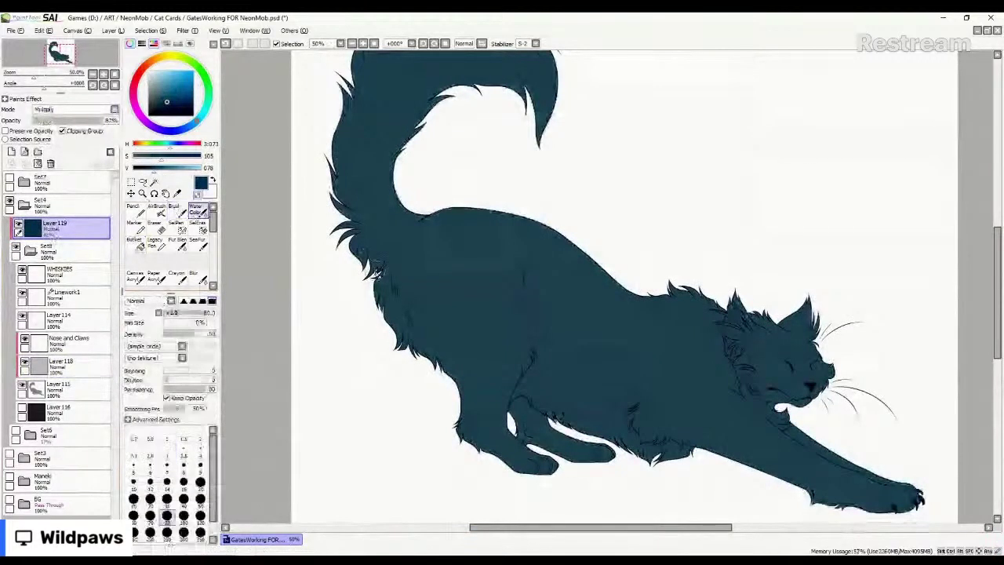
pyautogui.moveTo(723, 278); pyautogui.dragTo(599, 280)
pyautogui.press(']')
pyautogui.press(']')
pyautogui.press(']')
pyautogui.press(']')
pyautogui.press(']')
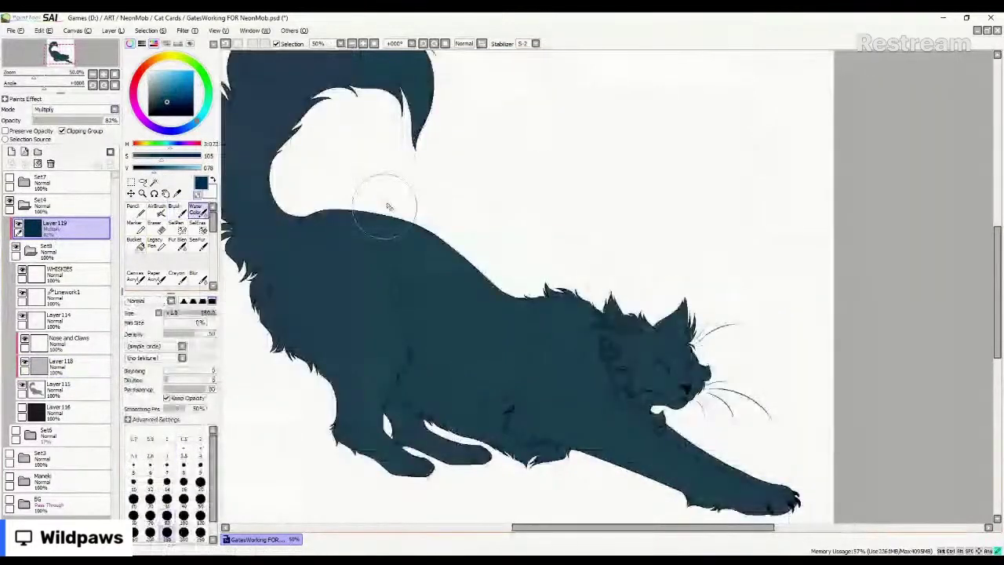
pyautogui.moveTo(387, 206)
pyautogui.mouseDown()
pyautogui.moveTo(347, 269)
pyautogui.moveTo(352, 322)
pyautogui.moveTo(371, 216)
pyautogui.moveTo(323, 220)
pyautogui.moveTo(450, 242)
pyautogui.moveTo(448, 281)
pyautogui.moveTo(497, 297)
pyautogui.moveTo(415, 265)
pyautogui.moveTo(417, 295)
pyautogui.moveTo(469, 328)
pyautogui.moveTo(517, 313)
pyautogui.moveTo(451, 340)
pyautogui.moveTo(495, 295)
pyautogui.moveTo(554, 333)
pyautogui.moveTo(549, 347)
pyautogui.moveTo(554, 324)
pyautogui.moveTo(546, 332)
pyautogui.moveTo(562, 391)
pyautogui.moveTo(543, 349)
pyautogui.moveTo(556, 352)
pyautogui.moveTo(572, 396)
pyautogui.moveTo(561, 291)
pyautogui.moveTo(576, 367)
pyautogui.moveTo(521, 363)
pyautogui.moveTo(556, 400)
pyautogui.moveTo(569, 399)
pyautogui.moveTo(619, 435)
pyautogui.moveTo(592, 410)
pyautogui.moveTo(619, 423)
pyautogui.moveTo(587, 406)
pyautogui.moveTo(611, 410)
pyautogui.moveTo(639, 446)
pyautogui.moveTo(607, 411)
pyautogui.moveTo(689, 478)
pyautogui.moveTo(701, 480)
pyautogui.moveTo(646, 442)
pyautogui.moveTo(709, 489)
pyautogui.moveTo(654, 450)
pyautogui.moveTo(729, 488)
pyautogui.moveTo(645, 443)
pyautogui.mouseUp()
# Reduce the Water Color brush to size 100 and clear highlights along the outstretched forelegs.
pyautogui.press('[')
pyautogui.press('[')
pyautogui.moveTo(600, 400)
pyautogui.mouseDown()
pyautogui.moveTo(639, 431)
pyautogui.moveTo(607, 404)
pyautogui.moveTo(592, 417)
pyautogui.moveTo(617, 445)
pyautogui.mouseUp()
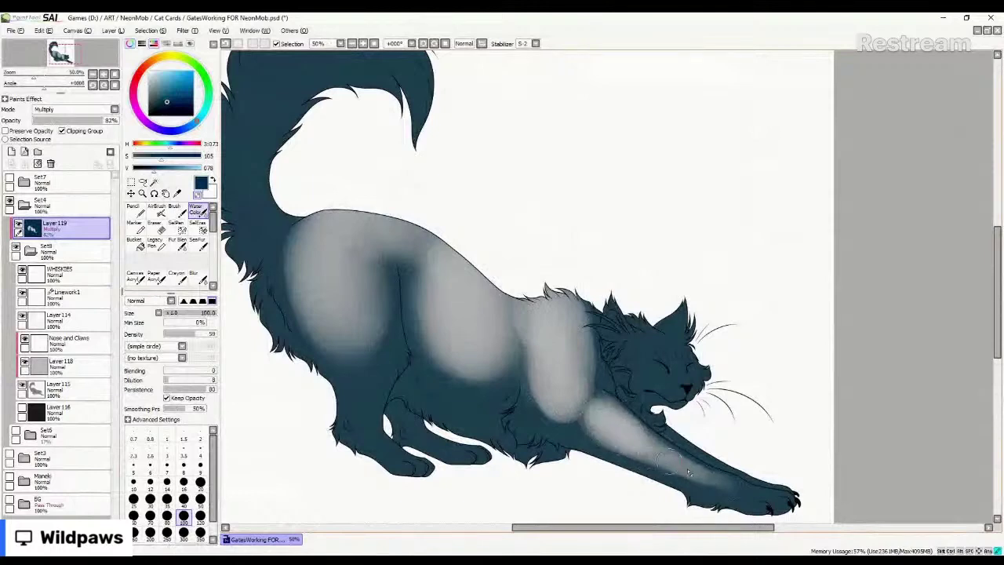
pyautogui.moveTo(689, 472)
pyautogui.mouseDown()
pyautogui.moveTo(732, 488)
pyautogui.moveTo(658, 463)
pyautogui.moveTo(742, 487)
pyautogui.moveTo(721, 496)
pyautogui.moveTo(737, 486)
pyautogui.moveTo(669, 427)
pyautogui.moveTo(755, 480)
pyautogui.moveTo(796, 484)
pyautogui.moveTo(670, 433)
pyautogui.moveTo(747, 473)
pyautogui.mouseUp()
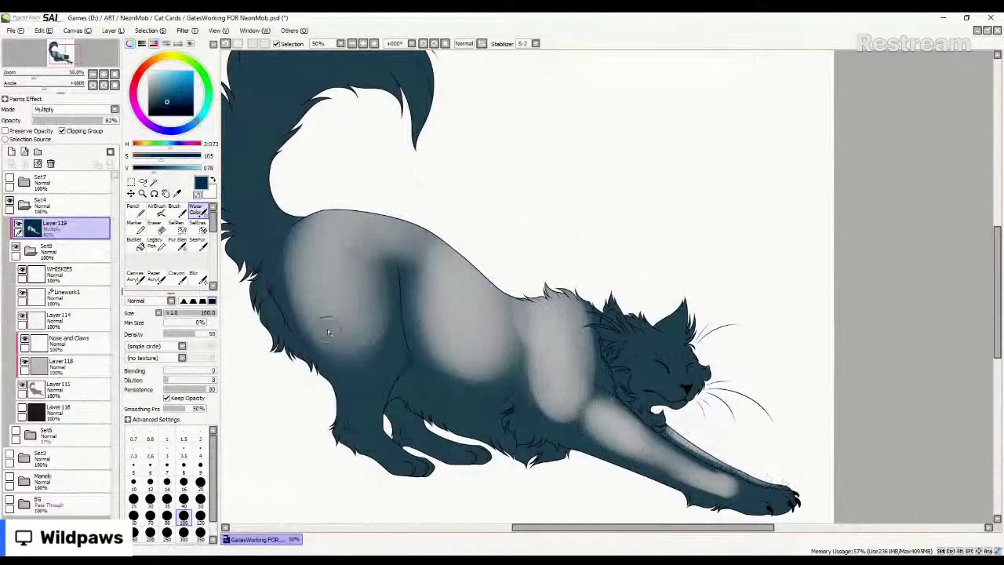
# Clear a highlight strip down the front of the hind leg and soften the shadow along the upper back.
pyautogui.moveTo(360, 263)
pyautogui.mouseDown()
pyautogui.moveTo(382, 344)
pyautogui.moveTo(377, 321)
pyautogui.moveTo(384, 369)
pyautogui.moveTo(374, 393)
pyautogui.moveTo(364, 273)
pyautogui.moveTo(375, 381)
pyautogui.mouseUp()
pyautogui.moveTo(364, 347)
pyautogui.mouseDown()
pyautogui.moveTo(368, 252)
pyautogui.moveTo(376, 364)
pyautogui.moveTo(369, 401)
pyautogui.moveTo(383, 315)
pyautogui.moveTo(380, 377)
pyautogui.moveTo(357, 281)
pyautogui.moveTo(366, 382)
pyautogui.moveTo(344, 355)
pyautogui.moveTo(372, 359)
pyautogui.moveTo(338, 368)
pyautogui.moveTo(357, 390)
pyautogui.moveTo(369, 383)
pyautogui.moveTo(379, 335)
pyautogui.moveTo(381, 354)
pyautogui.moveTo(366, 304)
pyautogui.mouseUp()
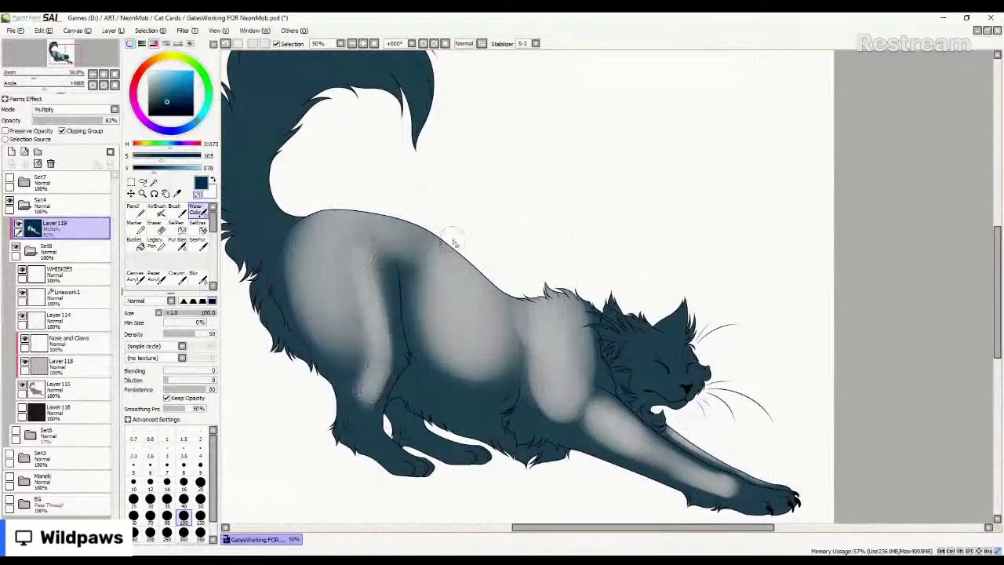
pyautogui.moveTo(454, 244)
pyautogui.mouseDown()
pyautogui.moveTo(395, 212)
pyautogui.moveTo(442, 237)
pyautogui.moveTo(418, 214)
pyautogui.moveTo(341, 206)
pyautogui.moveTo(306, 237)
pyautogui.moveTo(353, 206)
pyautogui.moveTo(397, 228)
pyautogui.mouseUp()
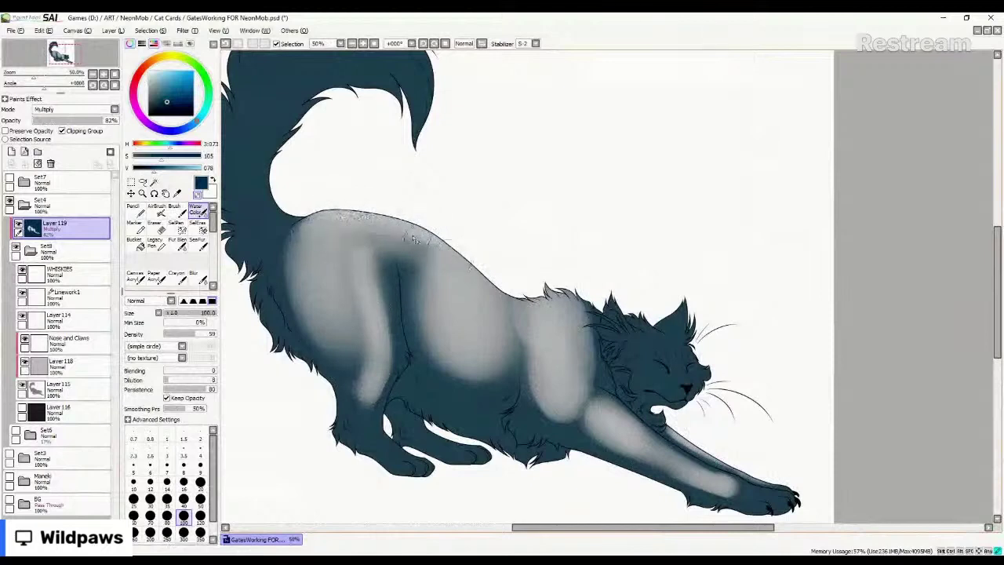
# Show the finished card in Set7 to examine the black cat's shading and highlights, and hide the folder again.
pyautogui.click(24, 181)
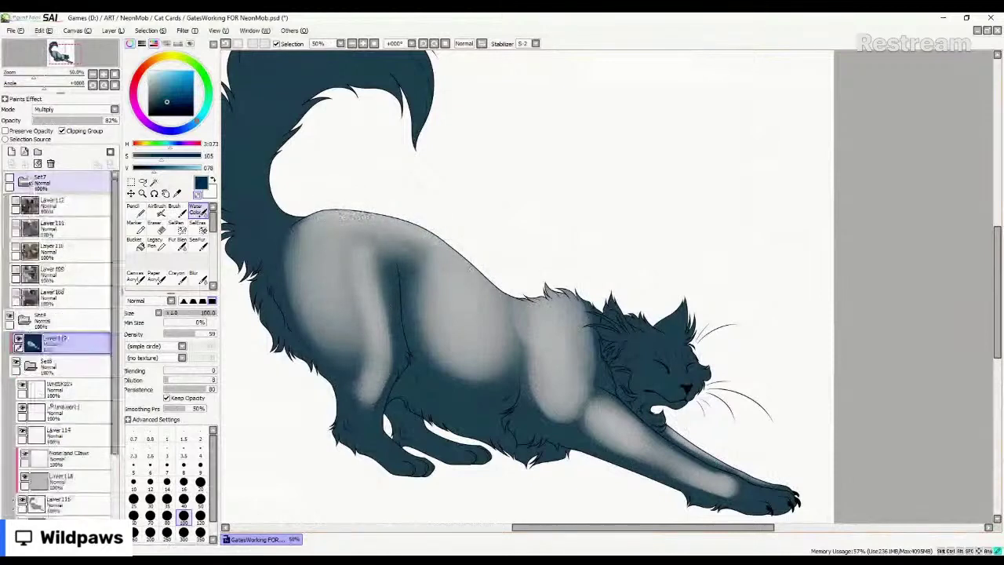
pyautogui.click(10, 178)
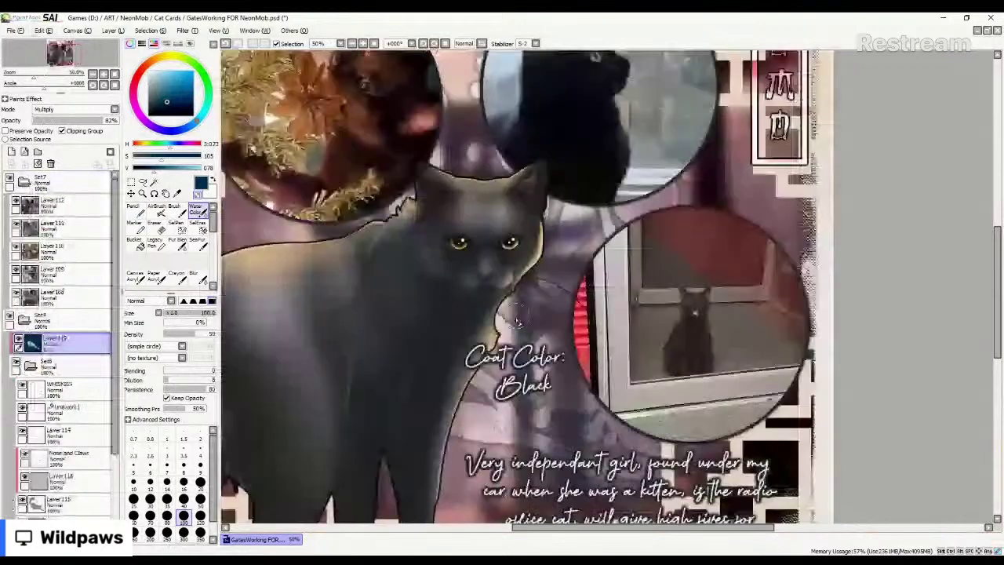
pyautogui.moveTo(517, 323); pyautogui.dragTo(609, 262)
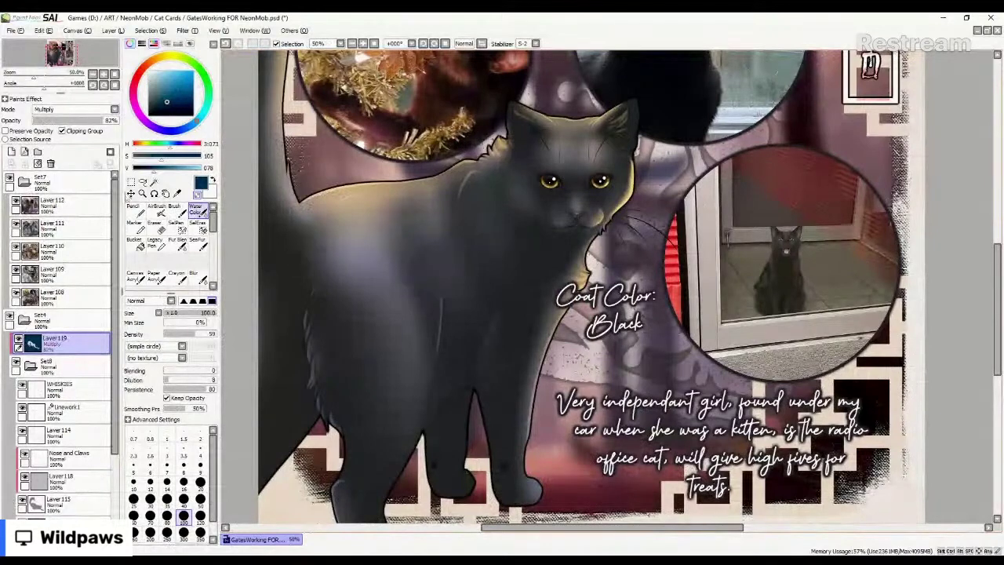
pyautogui.click(26, 185)
pyautogui.click(9, 178)
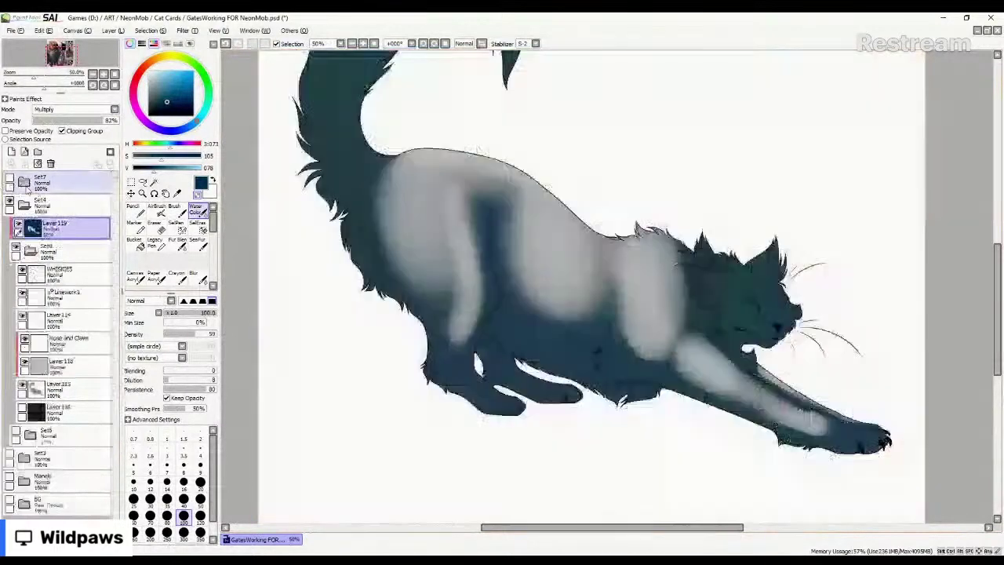
# Clear a soft highlight from the shadow along the inner curve at the base of the cat's tail.
pyautogui.scroll(-3, 476, 298)
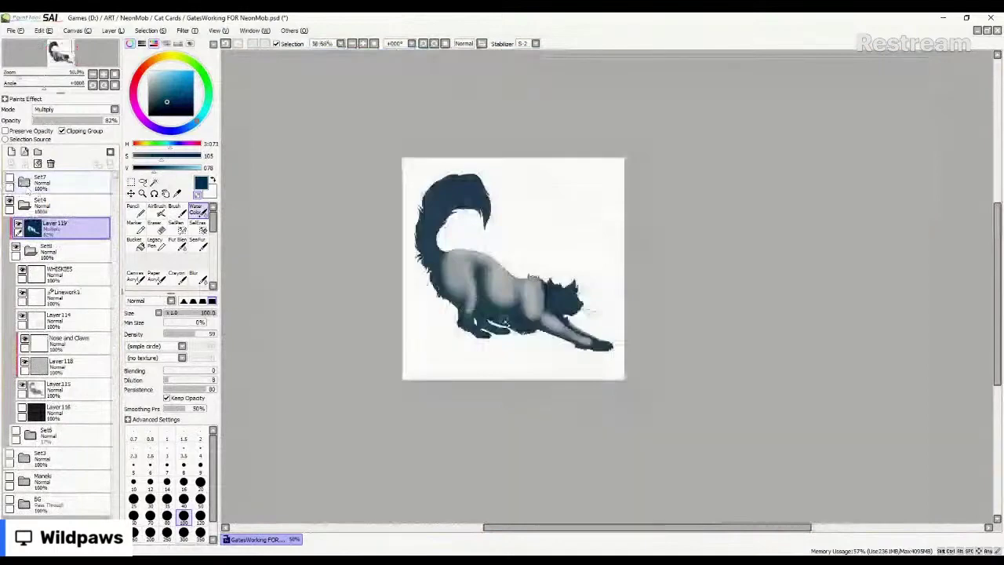
pyautogui.hotkey('ctrl', '+')
pyautogui.hotkey('ctrl', '+')
pyautogui.hotkey('ctrl', '+')
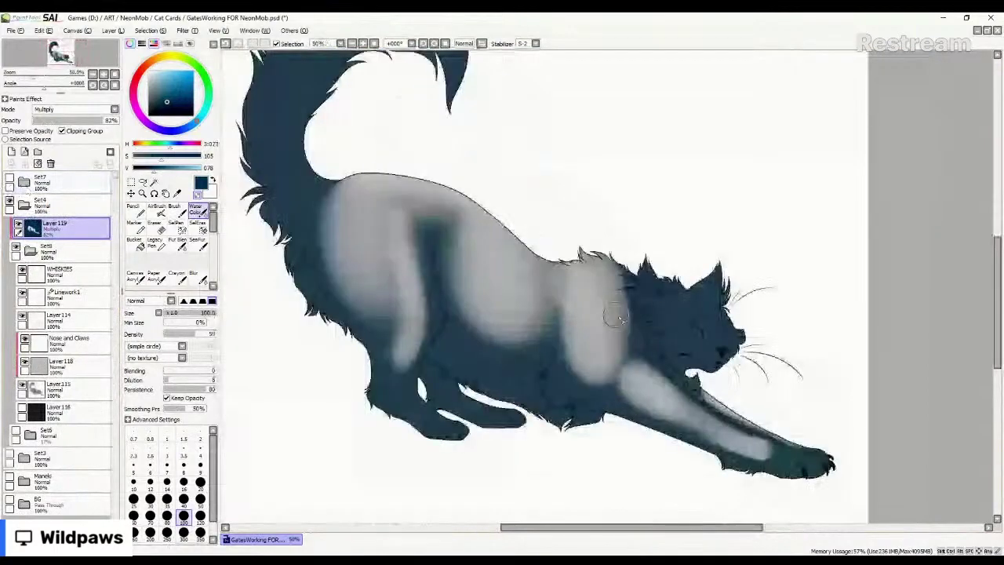
pyautogui.moveTo(617, 316); pyautogui.dragTo(724, 401)
pyautogui.moveTo(430, 252)
pyautogui.mouseDown()
pyautogui.moveTo(420, 230)
pyautogui.moveTo(461, 163)
pyautogui.moveTo(392, 212)
pyautogui.moveTo(406, 182)
pyautogui.mouseUp()
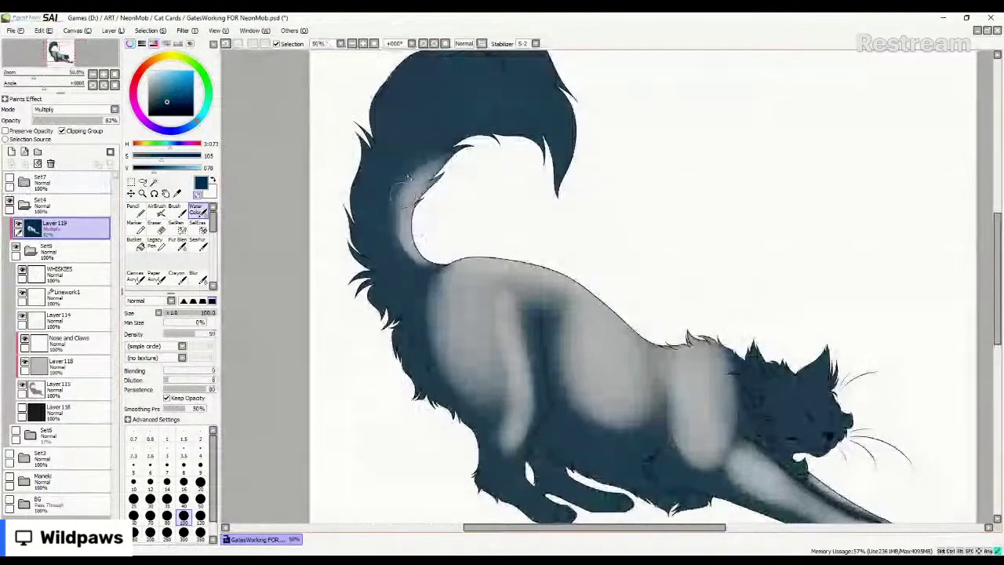
pyautogui.hotkey('ctrl', '-')
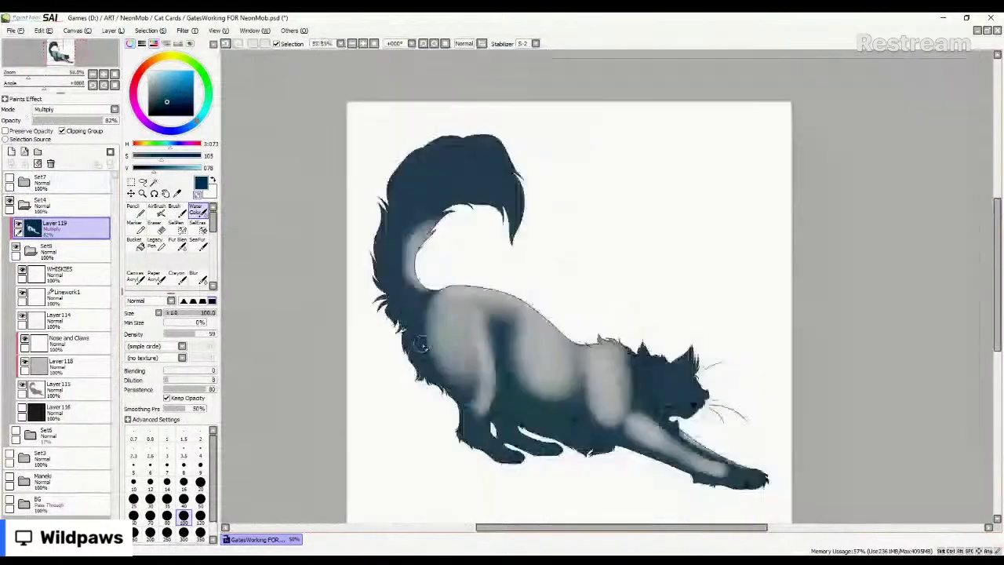
# Enlarge the Water Color brush to size 250 and clear highlights across the tail's upper curve and down its tip.
pyautogui.scroll(2, 420, 343)
pyautogui.press(']')
pyautogui.press(']')
pyautogui.press(']')
pyautogui.press(']')
pyautogui.moveTo(520, 276)
pyautogui.mouseDown()
pyautogui.moveTo(506, 210)
pyautogui.moveTo(404, 212)
pyautogui.mouseUp()
pyautogui.moveTo(469, 210); pyautogui.dragTo(508, 245)
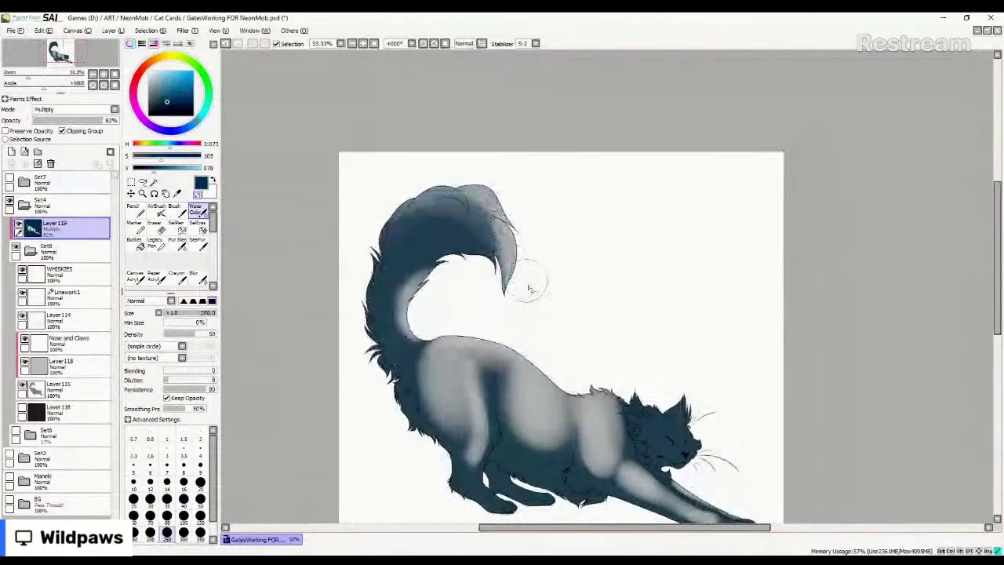
pyautogui.moveTo(508, 207)
pyautogui.mouseDown()
pyautogui.moveTo(422, 167)
pyautogui.moveTo(404, 181)
pyautogui.moveTo(433, 176)
pyautogui.moveTo(466, 196)
pyautogui.moveTo(459, 210)
pyautogui.mouseUp()
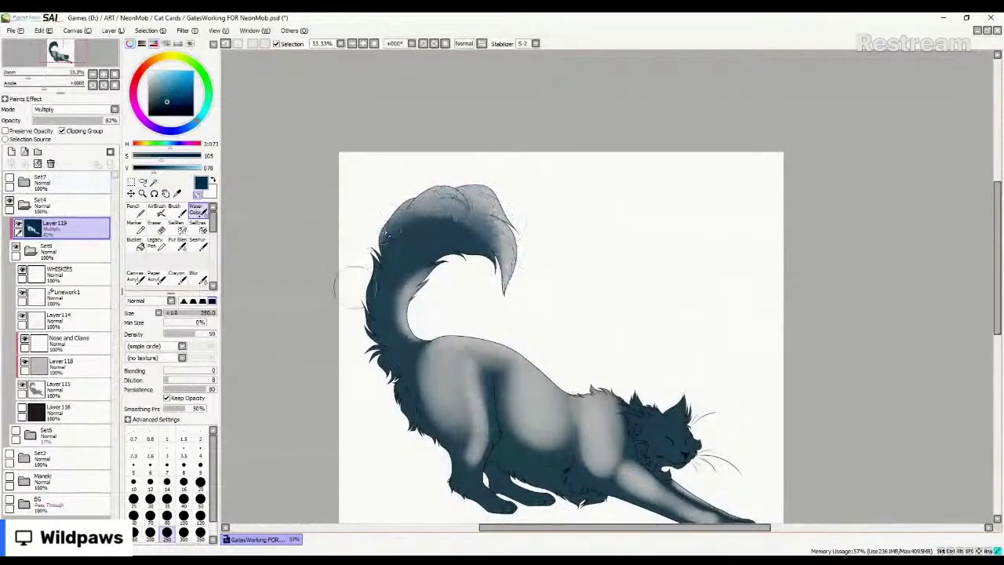
pyautogui.moveTo(380, 246)
pyautogui.mouseDown()
pyautogui.moveTo(429, 207)
pyautogui.moveTo(424, 235)
pyautogui.moveTo(451, 205)
pyautogui.mouseUp()
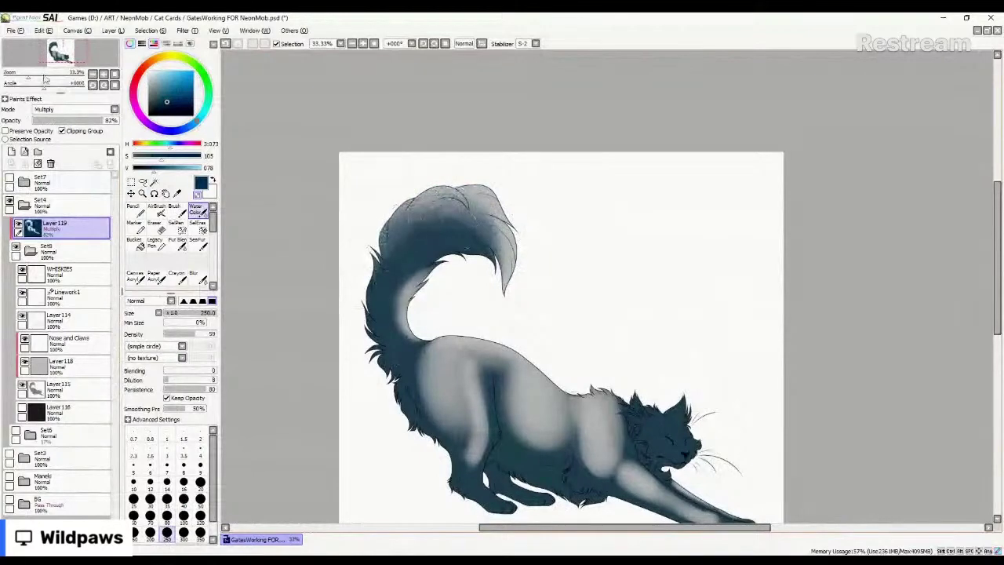
# Reduce the Water Color brush to a small size and clear fine highlights along the edges of both ears.
pyautogui.scroll(-1, 509, 233)
pyautogui.scroll(2, 600, 379)
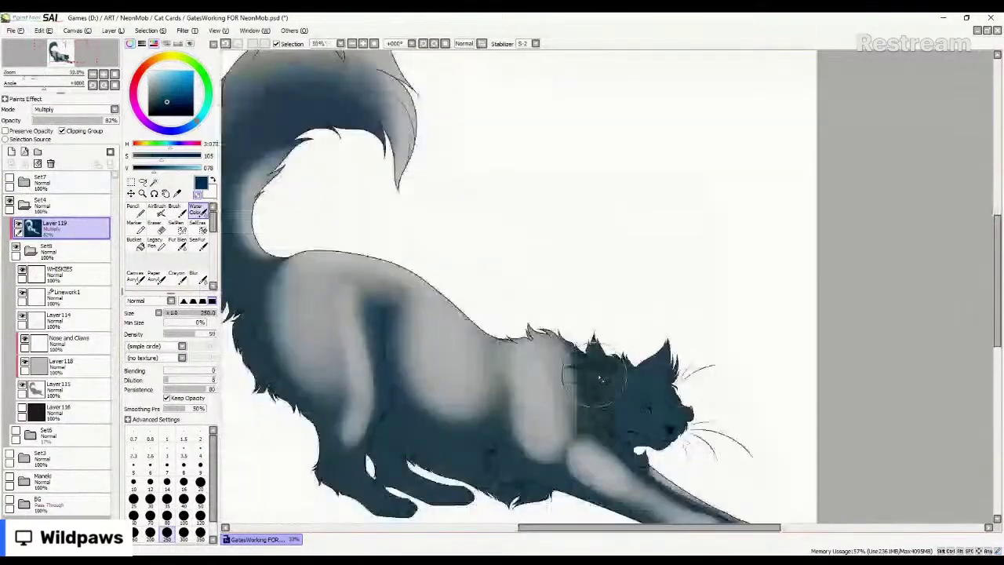
pyautogui.moveTo(601, 379); pyautogui.dragTo(546, 330)
pyautogui.scroll(1, 549, 364)
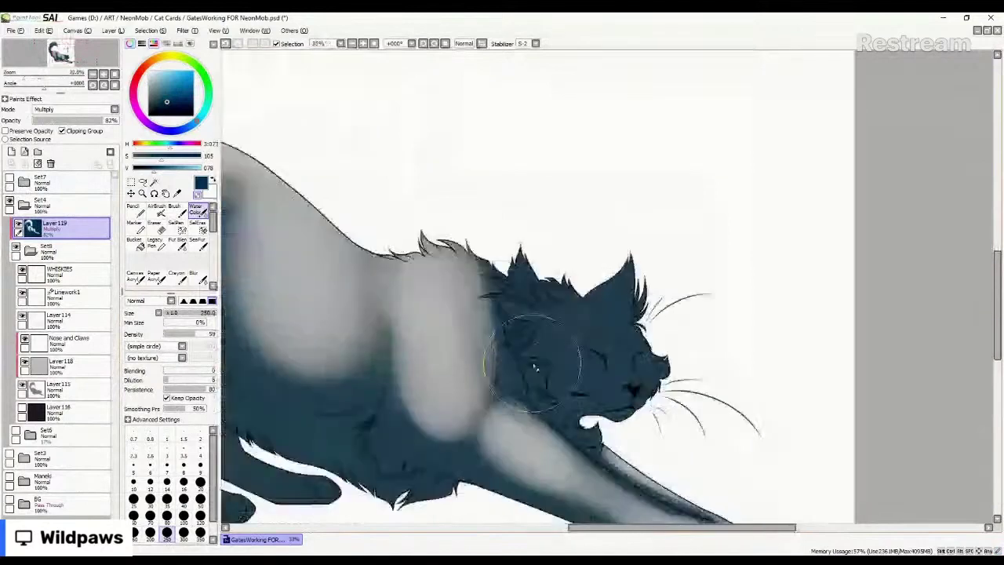
pyautogui.press('[')
pyautogui.press('[')
pyautogui.press('[')
pyautogui.press('[')
pyautogui.press('[')
pyautogui.press('[')
pyautogui.press('[')
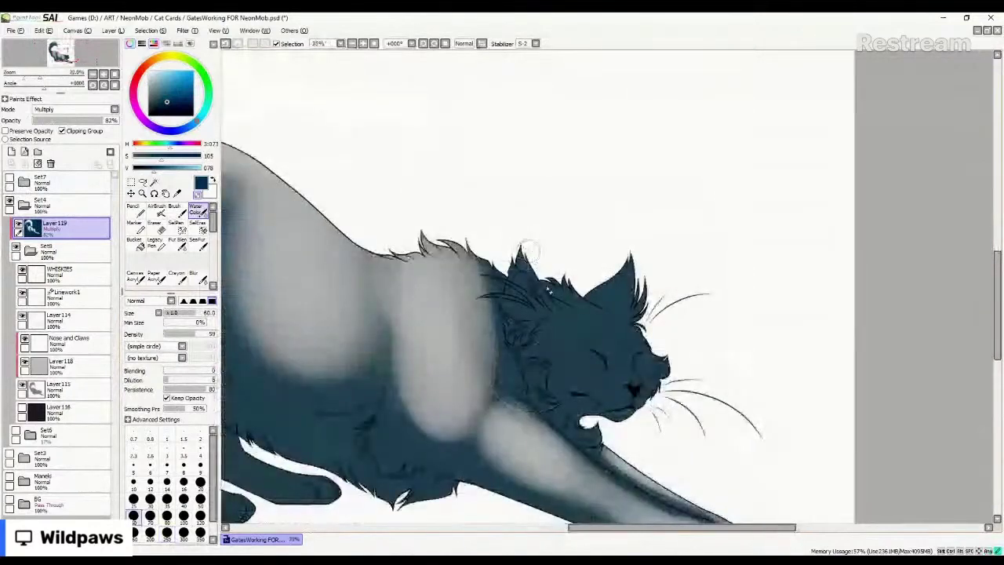
pyautogui.press('[')
pyautogui.press('[')
pyautogui.press('[')
pyautogui.moveTo(544, 289)
pyautogui.mouseDown()
pyautogui.moveTo(524, 257)
pyautogui.moveTo(555, 312)
pyautogui.mouseUp()
pyautogui.press(']')
pyautogui.press(']')
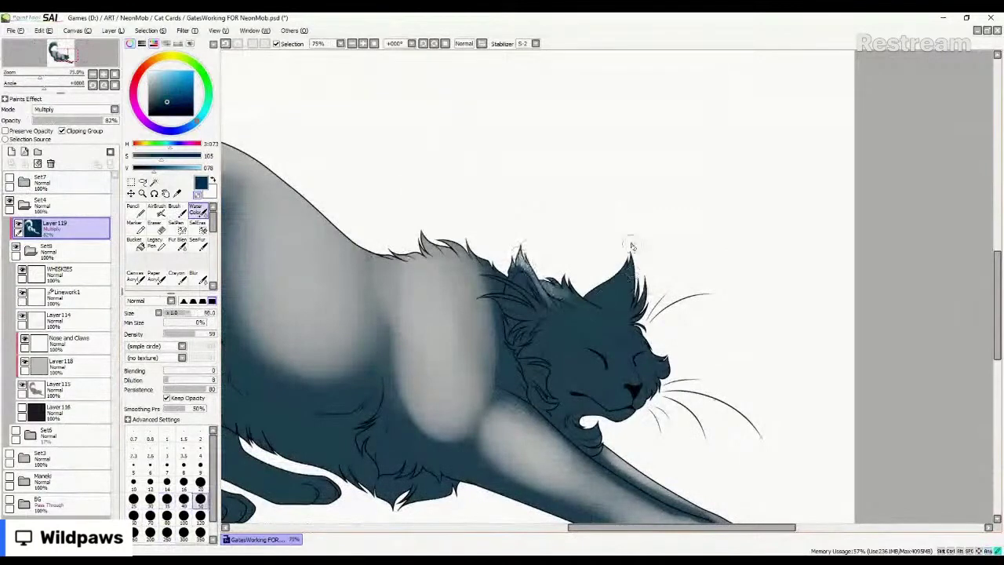
pyautogui.moveTo(639, 271)
pyautogui.mouseDown()
pyautogui.moveTo(640, 319)
pyautogui.moveTo(632, 276)
pyautogui.moveTo(640, 308)
pyautogui.mouseUp()
# Clear highlights on the head tuft, the far cheek and the brow above the closed eye, enlarging the brush to size 80.
pyautogui.press(']')
pyautogui.press(']')
pyautogui.moveTo(571, 282)
pyautogui.mouseDown()
pyautogui.moveTo(563, 291)
pyautogui.moveTo(596, 311)
pyautogui.moveTo(561, 286)
pyautogui.moveTo(560, 304)
pyautogui.moveTo(612, 313)
pyautogui.mouseUp()
pyautogui.press(']')
pyautogui.press(']')
pyautogui.press('[')
pyautogui.press('[')
pyautogui.moveTo(639, 361)
pyautogui.mouseDown()
pyautogui.moveTo(637, 352)
pyautogui.moveTo(655, 349)
pyautogui.moveTo(671, 385)
pyautogui.moveTo(667, 368)
pyautogui.moveTo(659, 389)
pyautogui.moveTo(651, 361)
pyautogui.moveTo(639, 369)
pyautogui.moveTo(651, 364)
pyautogui.moveTo(649, 345)
pyautogui.mouseUp()
pyautogui.press(']')
pyautogui.moveTo(579, 342)
pyautogui.mouseDown()
pyautogui.moveTo(589, 329)
pyautogui.moveTo(581, 345)
pyautogui.moveTo(600, 349)
pyautogui.moveTo(611, 338)
pyautogui.mouseUp()
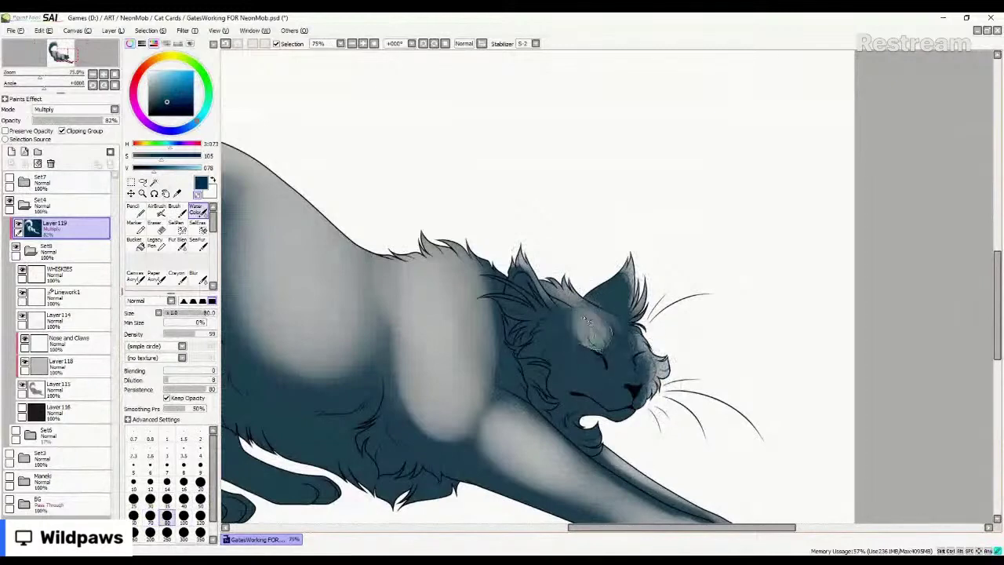
# Clear highlights between the eyes and down the bridge of the nose, varying the brush between sizes 40 and 70.
pyautogui.press('[')
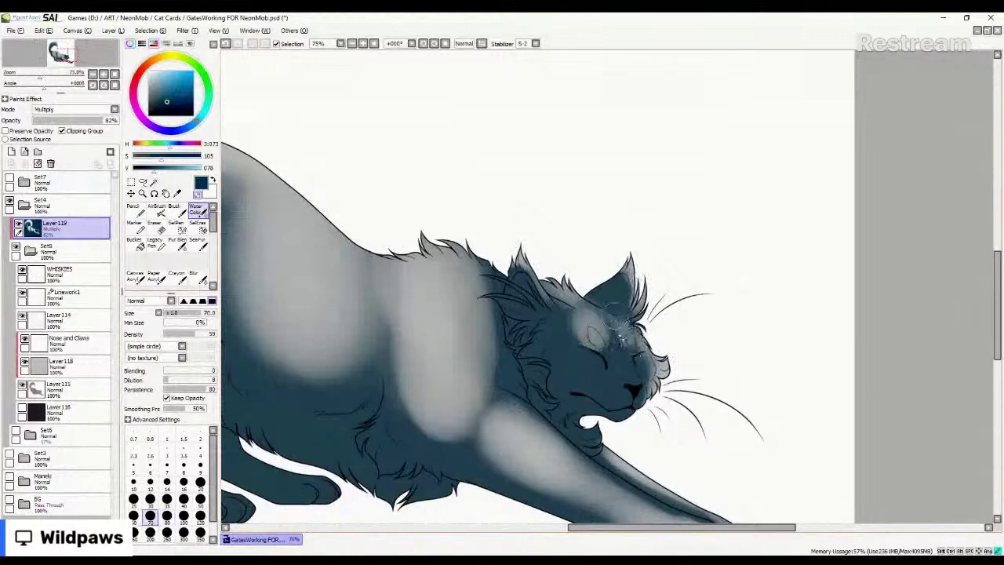
pyautogui.press('[')
pyautogui.press('[')
pyautogui.press('[')
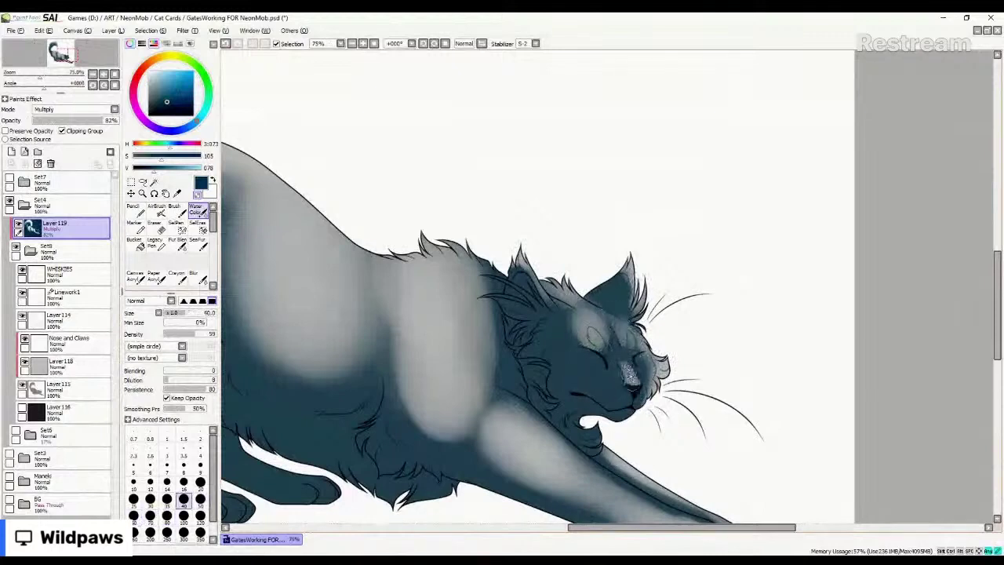
pyautogui.press(']')
pyautogui.press(']')
pyautogui.press(']')
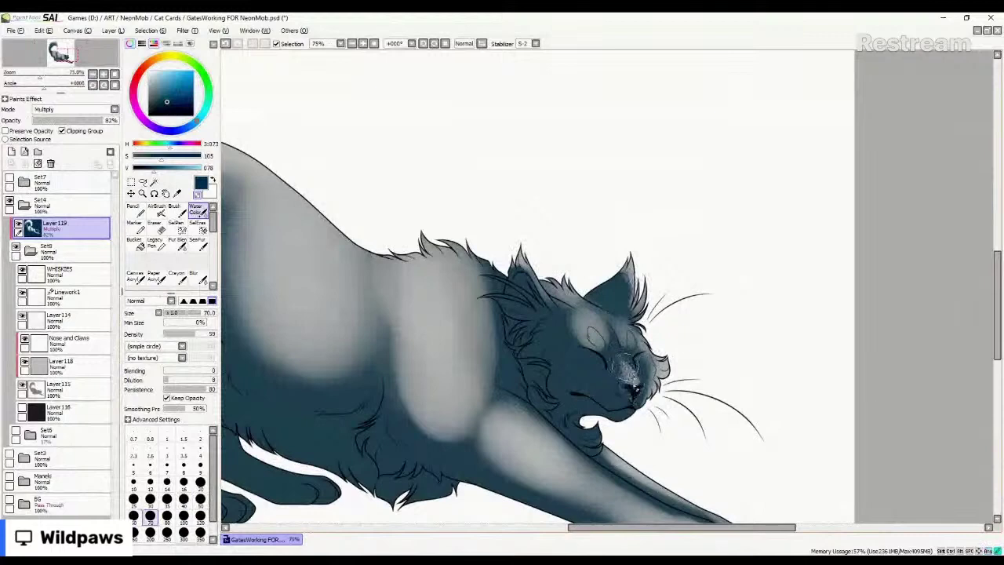
pyautogui.press('[')
pyautogui.press(']')
pyautogui.press(']')
pyautogui.press(']')
pyautogui.press(']')
pyautogui.press(']')
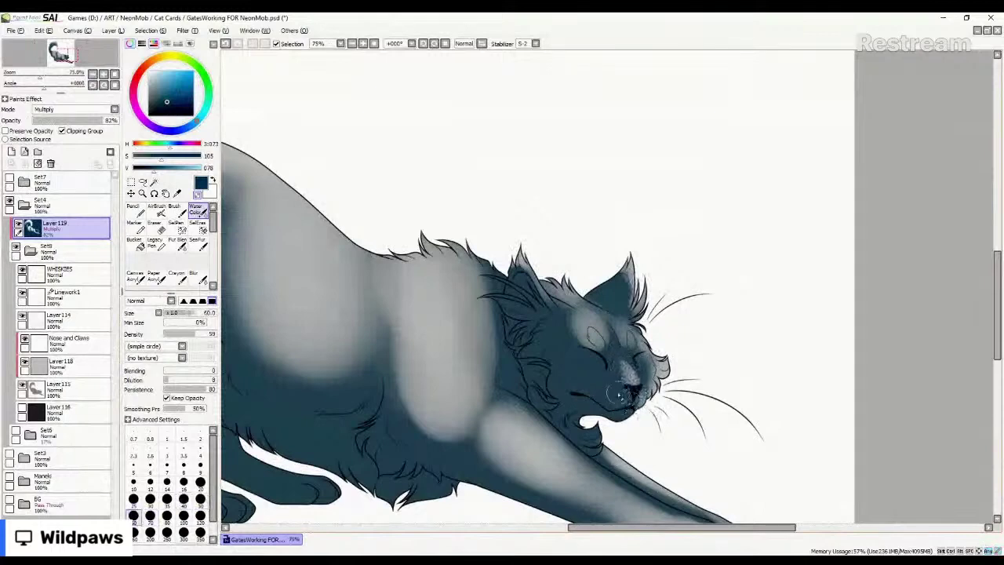
# Clear soft highlights on the muzzle around the mouth and over the cheek fur.
pyautogui.moveTo(602, 388)
pyautogui.mouseDown()
pyautogui.moveTo(593, 394)
pyautogui.moveTo(617, 393)
pyautogui.moveTo(611, 384)
pyautogui.mouseUp()
pyautogui.press('[')
pyautogui.press('[')
pyautogui.press('[')
pyautogui.press('[')
pyautogui.moveTo(557, 332)
pyautogui.mouseDown()
pyautogui.moveTo(545, 342)
pyautogui.moveTo(558, 334)
pyautogui.moveTo(549, 351)
pyautogui.moveTo(563, 323)
pyautogui.moveTo(557, 393)
pyautogui.moveTo(610, 440)
pyautogui.moveTo(604, 463)
pyautogui.moveTo(651, 486)
pyautogui.moveTo(631, 488)
pyautogui.mouseUp()
pyautogui.press(']')
pyautogui.press(']')
pyautogui.press(']')
pyautogui.press(']')
# Set the Water Color brush to size 60 and clear small highlights on the toes of the near hind paw.
pyautogui.scroll(-3, 490, 285)
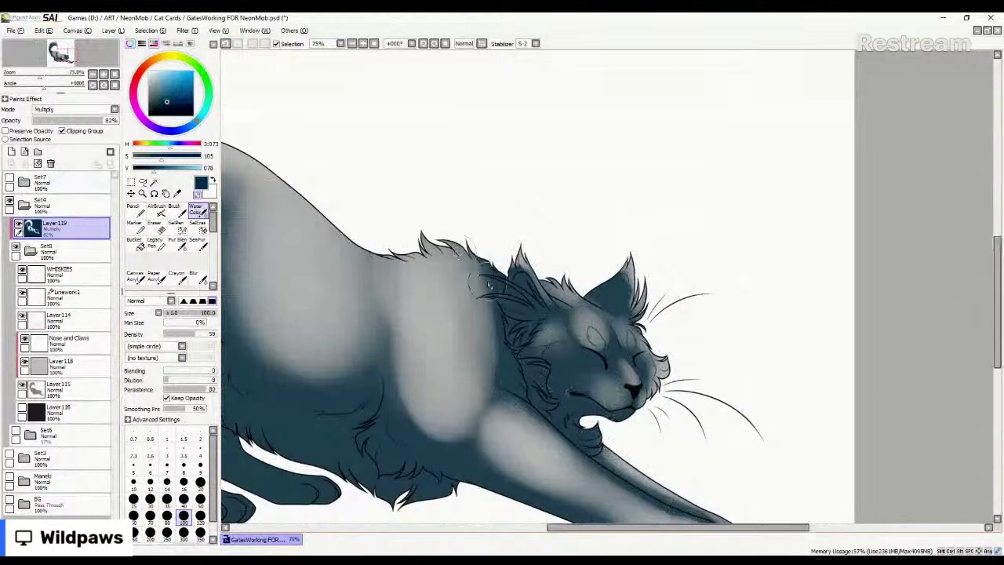
pyautogui.scroll(-1, 504, 288)
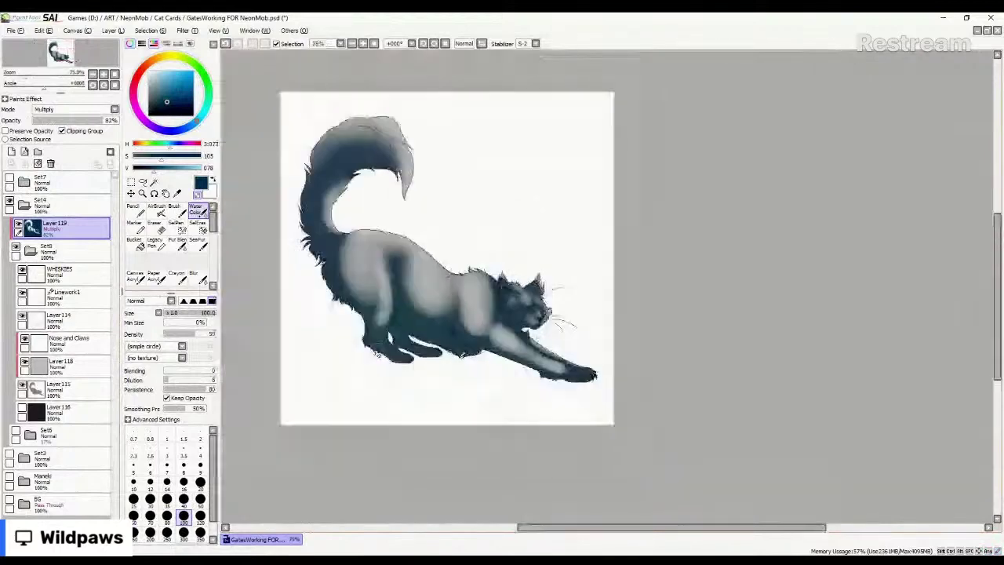
pyautogui.scroll(4, 377, 355)
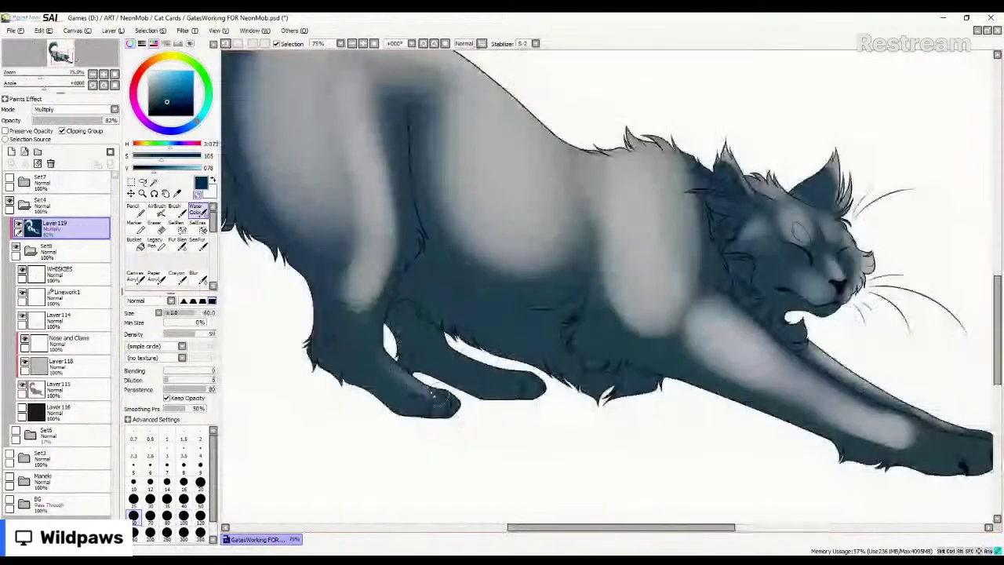
pyautogui.moveTo(431, 395); pyautogui.dragTo(422, 402)
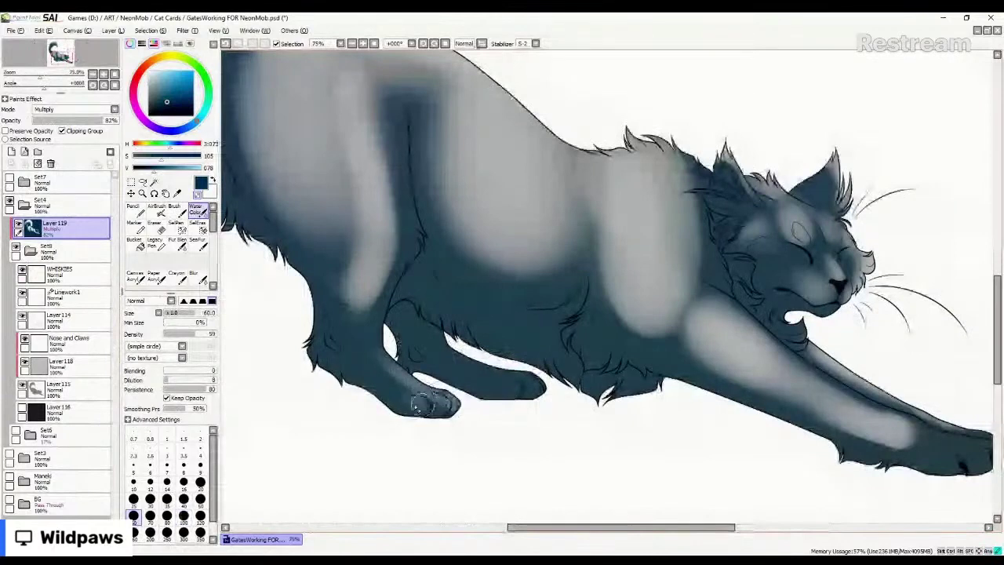
# Use the Fur Blend brush at size 200 to soften the shading edges on the haunch, flank and shoulder.
pyautogui.click(178, 244)
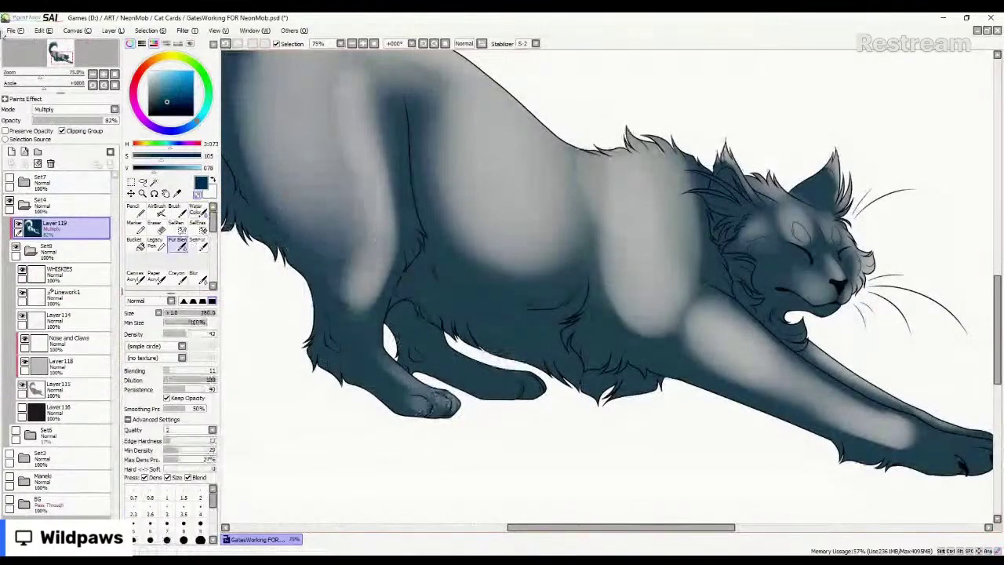
pyautogui.scroll(-2, 459, 309)
pyautogui.moveTo(460, 310)
pyautogui.mouseDown()
pyautogui.moveTo(455, 282)
pyautogui.moveTo(487, 245)
pyautogui.moveTo(526, 340)
pyautogui.mouseUp()
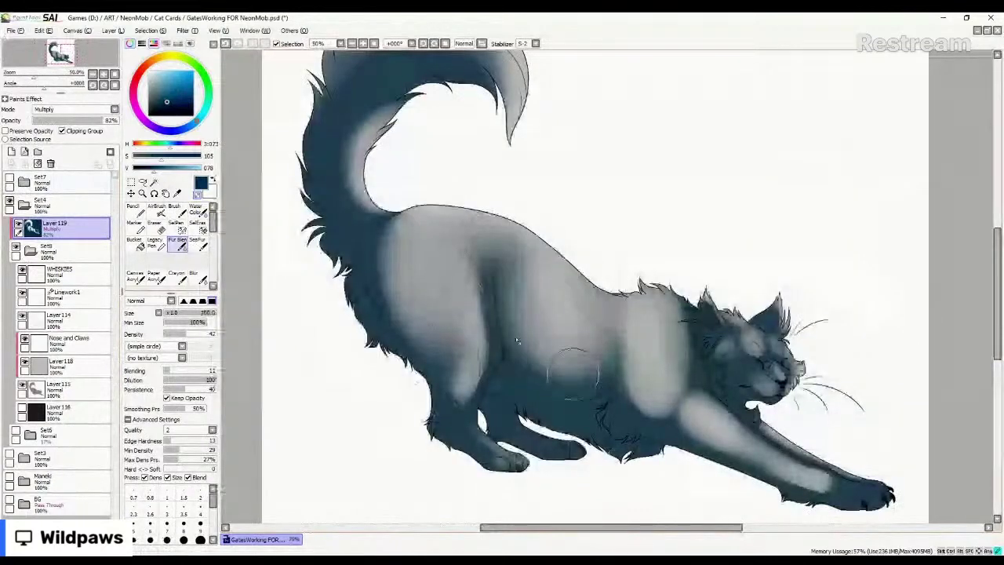
pyautogui.moveTo(565, 389)
pyautogui.mouseDown()
pyautogui.moveTo(621, 353)
pyautogui.moveTo(639, 414)
pyautogui.moveTo(676, 350)
pyautogui.mouseUp()
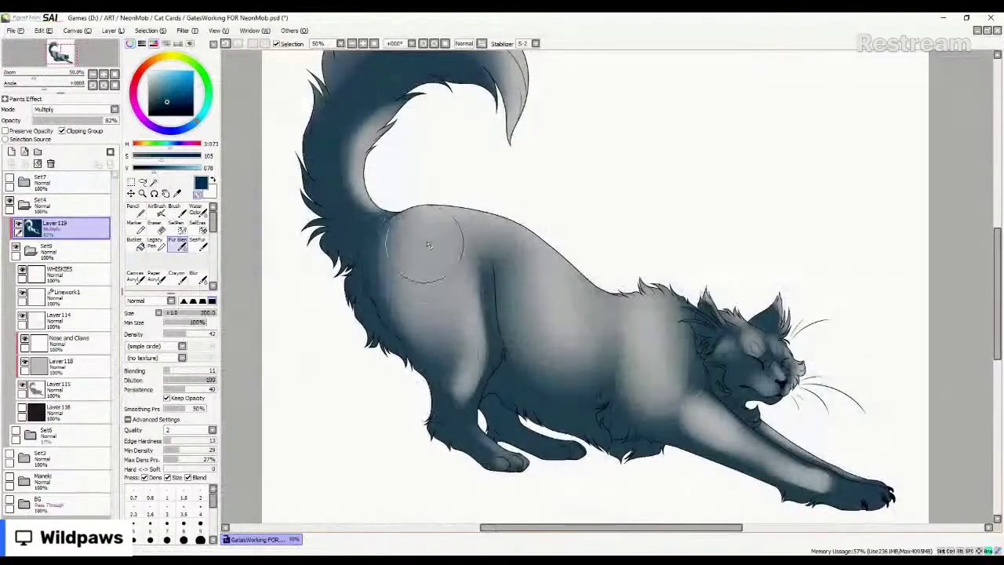
pyautogui.moveTo(428, 245)
pyautogui.mouseDown()
pyautogui.moveTo(392, 290)
pyautogui.moveTo(467, 392)
pyautogui.moveTo(499, 265)
pyautogui.mouseUp()
# Enlarge the Fur Blend brush to size 250 and smooth the shading transitions along the base and upper curve of the tail.
pyautogui.press(']')
pyautogui.press(']')
pyautogui.moveTo(357, 196)
pyautogui.mouseDown()
pyautogui.moveTo(334, 139)
pyautogui.moveTo(389, 92)
pyautogui.moveTo(333, 165)
pyautogui.mouseUp()
pyautogui.scroll(-2, 452, 341)
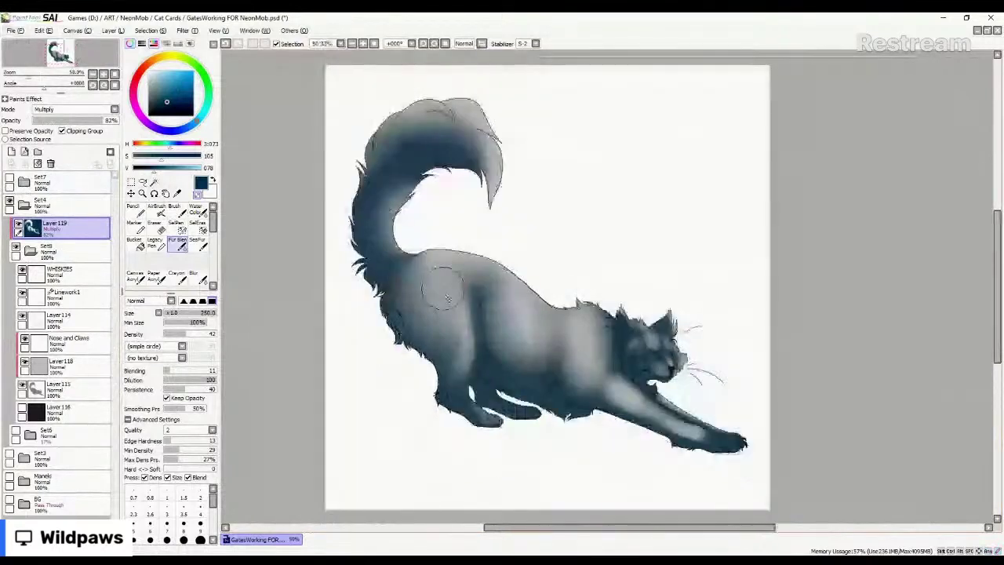
pyautogui.press('[')
pyautogui.moveTo(414, 139)
pyautogui.mouseDown()
pyautogui.moveTo(458, 114)
pyautogui.moveTo(446, 152)
pyautogui.moveTo(418, 137)
pyautogui.mouseUp()
# Reduce the Fur Blend brush to size 160 and soften the highlights on the outstretched foreleg and the hind foot.
pyautogui.press('[')
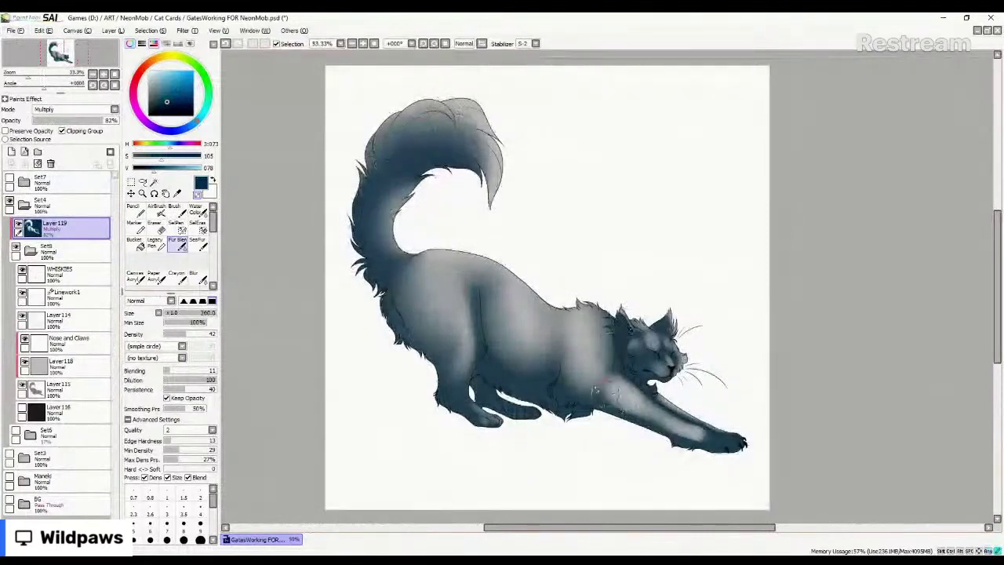
pyautogui.moveTo(630, 416)
pyautogui.mouseDown()
pyautogui.moveTo(690, 439)
pyautogui.moveTo(612, 382)
pyautogui.mouseUp()
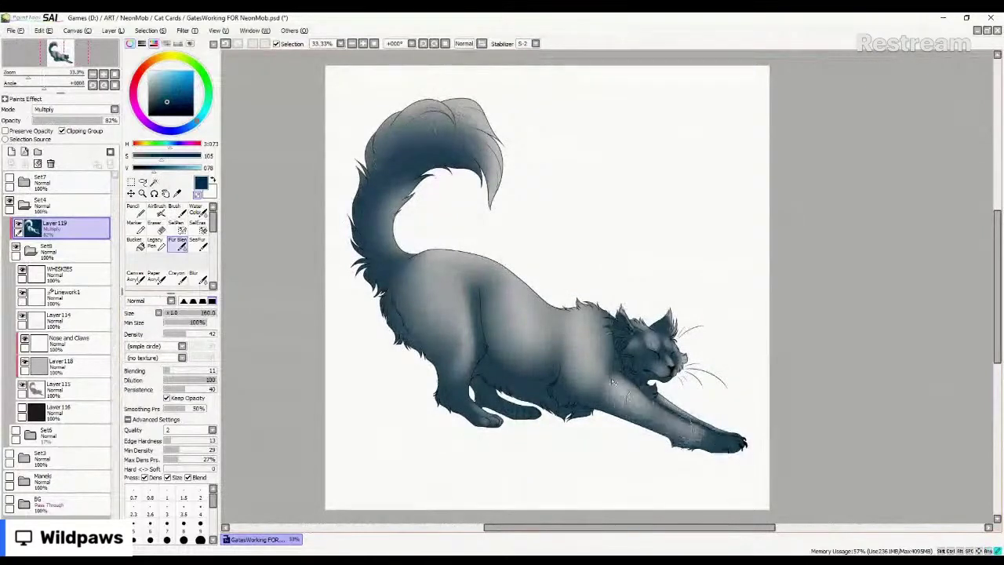
pyautogui.moveTo(472, 402); pyautogui.dragTo(480, 422)
pyautogui.press(']')
# Reduce the Fur Blend brush to about size 70 to 80 and blend the highlights on the face and ears.
pyautogui.scroll(-1, 423, 292)
pyautogui.scroll(3, 594, 384)
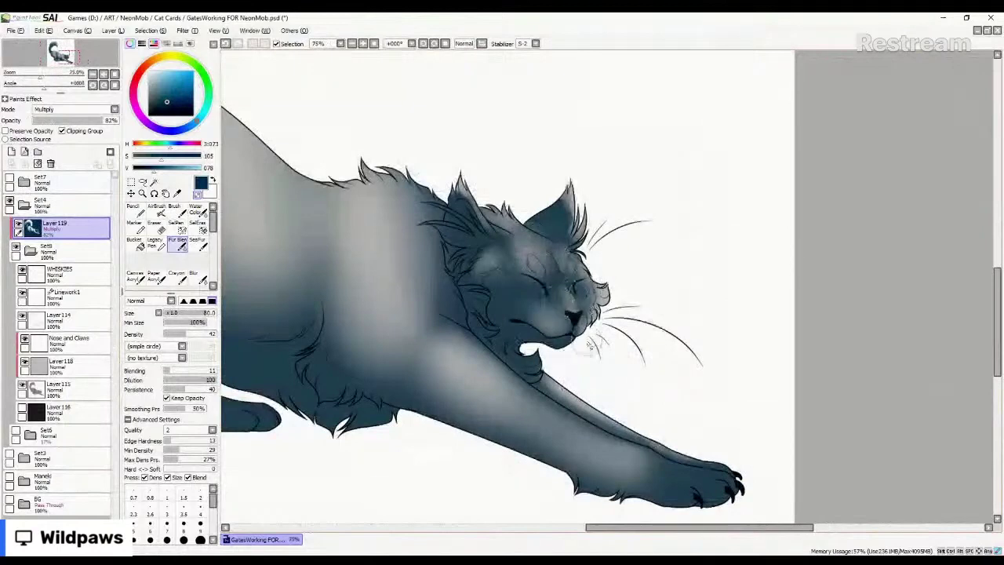
pyautogui.press('[')
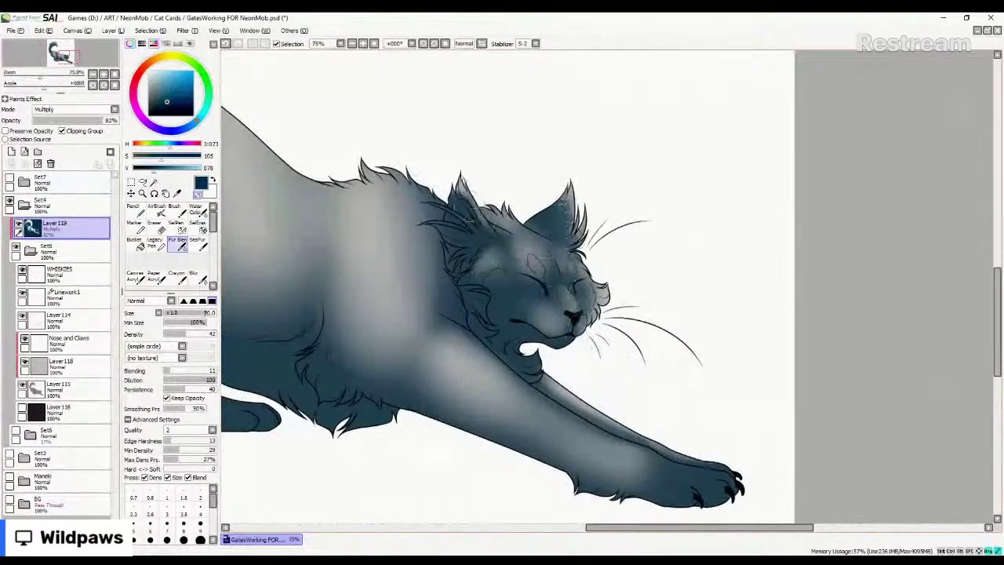
pyautogui.press(']')
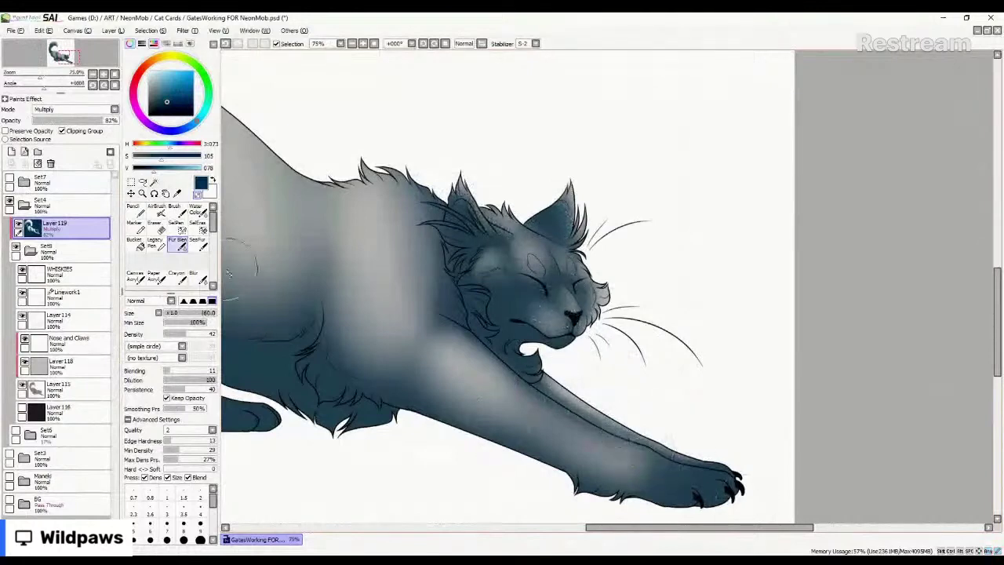
# Clear toe highlights on the front paw with the Water Color brush at size 60 and soften them with the Fur Blend brush.
pyautogui.click(196, 210)
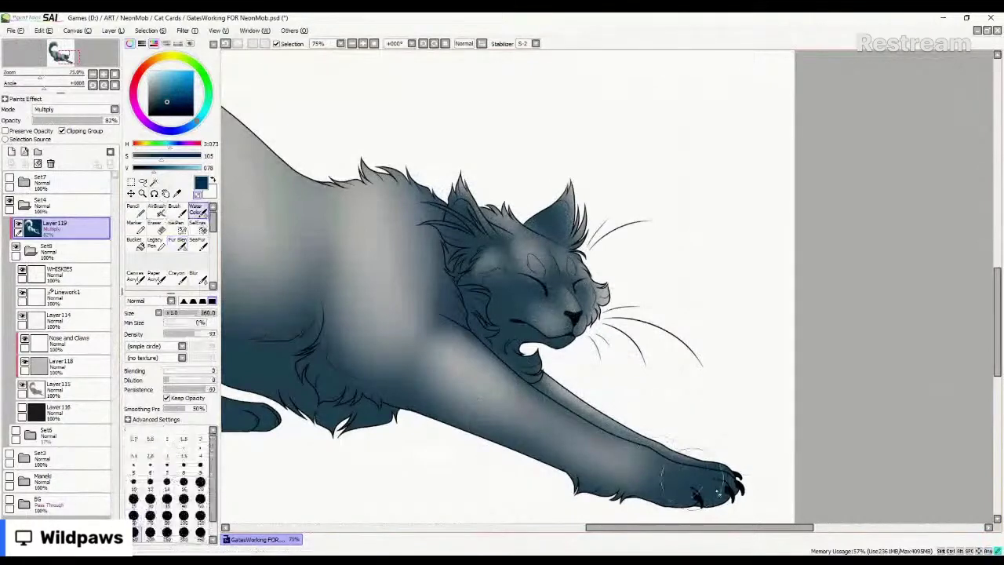
pyautogui.press(']')
pyautogui.moveTo(692, 476)
pyautogui.mouseDown()
pyautogui.moveTo(720, 489)
pyautogui.moveTo(688, 492)
pyautogui.moveTo(658, 470)
pyautogui.moveTo(718, 490)
pyautogui.moveTo(701, 452)
pyautogui.mouseUp()
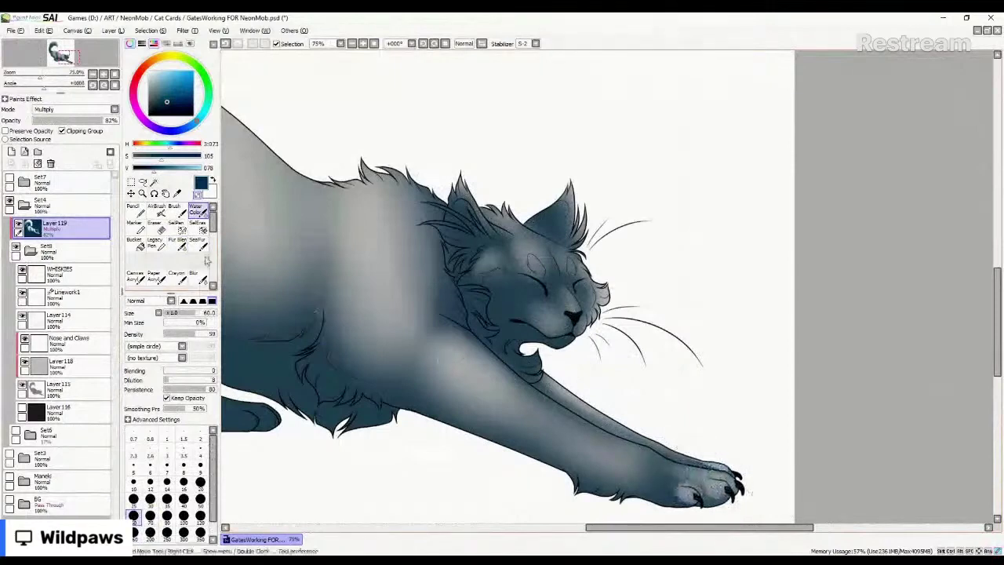
pyautogui.click(178, 242)
pyautogui.moveTo(698, 500)
pyautogui.mouseDown()
pyautogui.moveTo(698, 456)
pyautogui.moveTo(687, 495)
pyautogui.mouseUp()
# Soften the shading around the cheek and chin with the Fur Blend brush at size 160, and select the SeaFur brush.
pyautogui.scroll(-5, 543, 406)
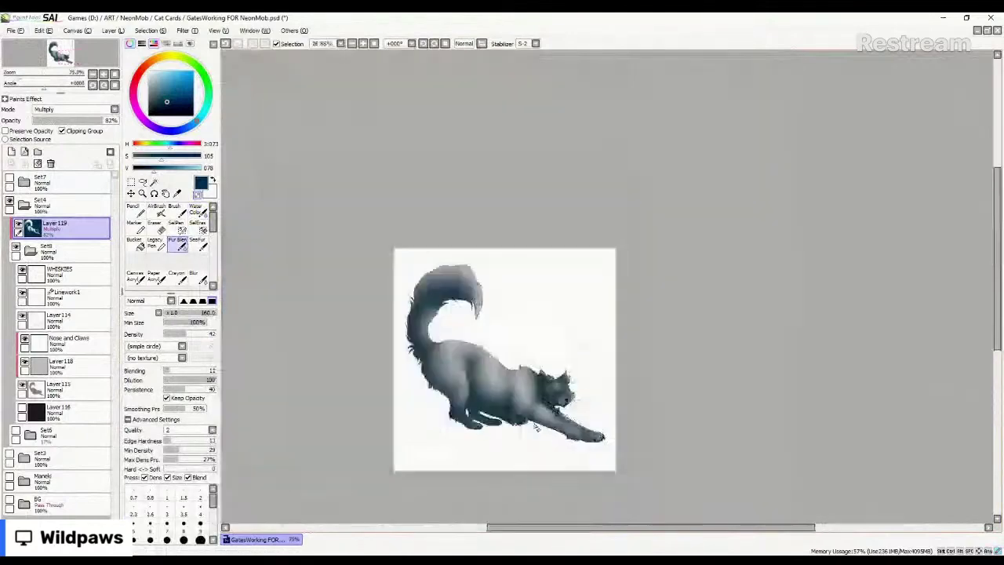
pyautogui.scroll(2, 536, 428)
pyautogui.scroll(-2, 540, 436)
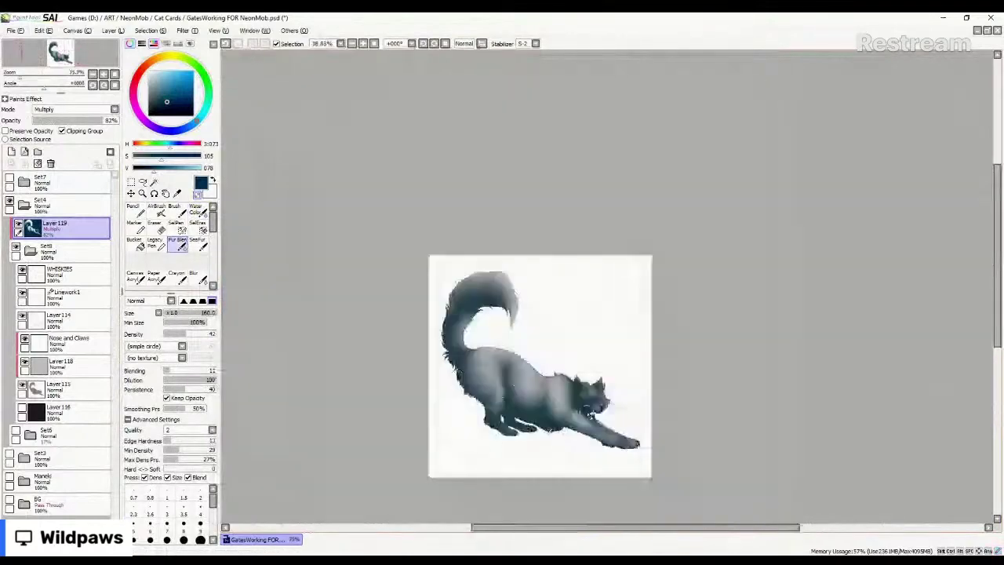
pyautogui.scroll(2, 589, 418)
pyautogui.moveTo(588, 412); pyautogui.dragTo(604, 428)
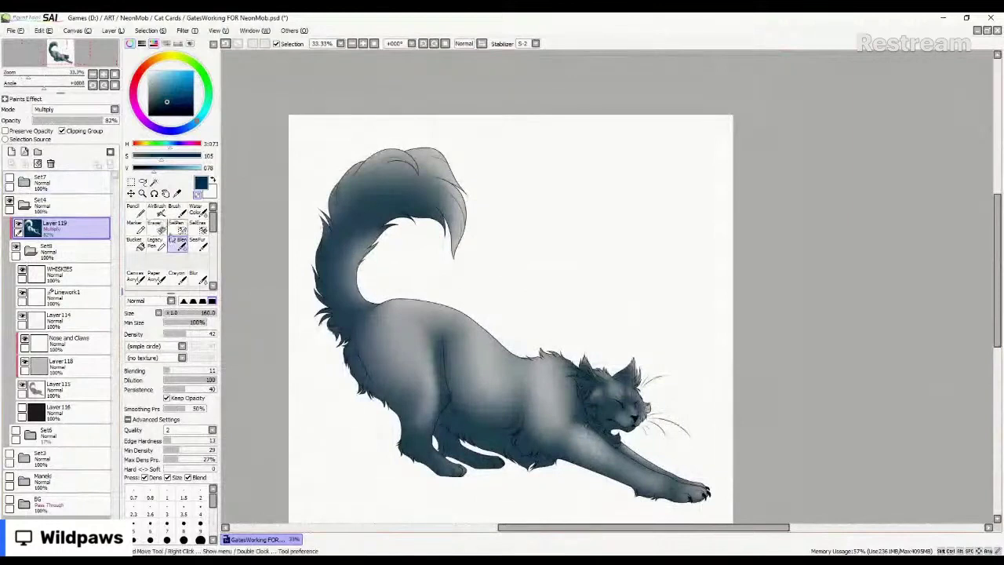
pyautogui.click(203, 244)
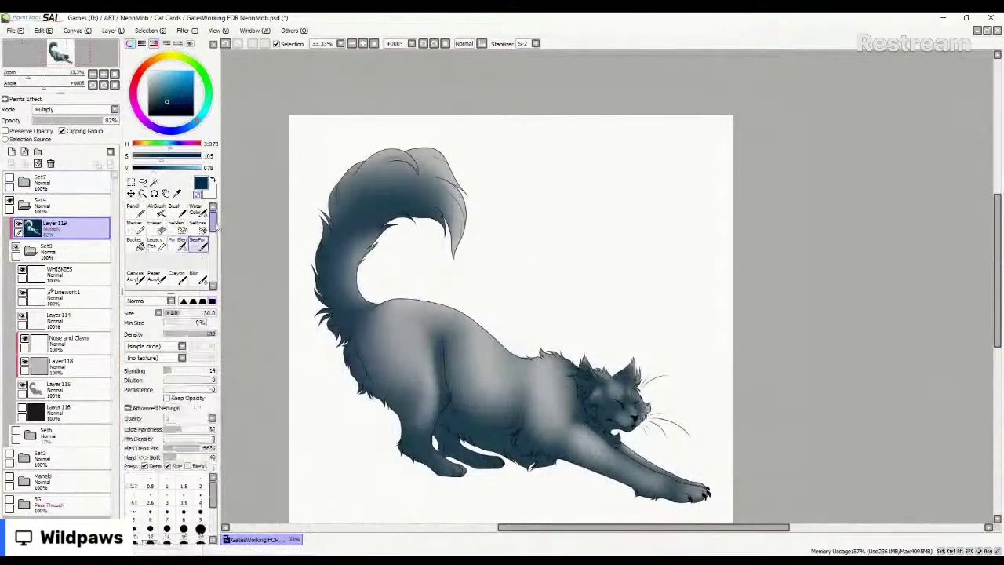
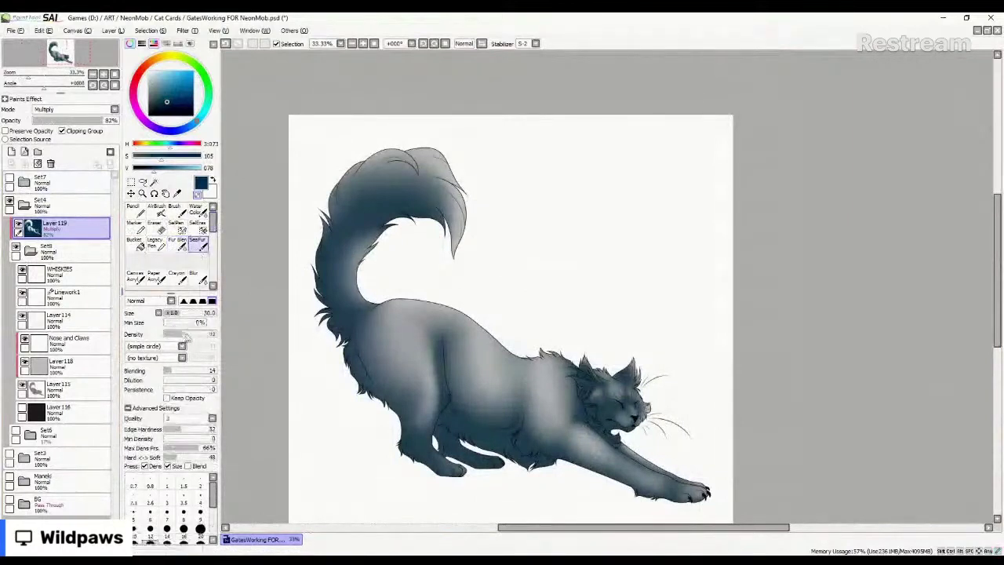
# Clear fur-strand highlights across the curled tail tip and the outer curve of the tail with the SeaFur brush at size 80.
pyautogui.scroll(4, 448, 208)
pyautogui.scroll(-1, 436, 249)
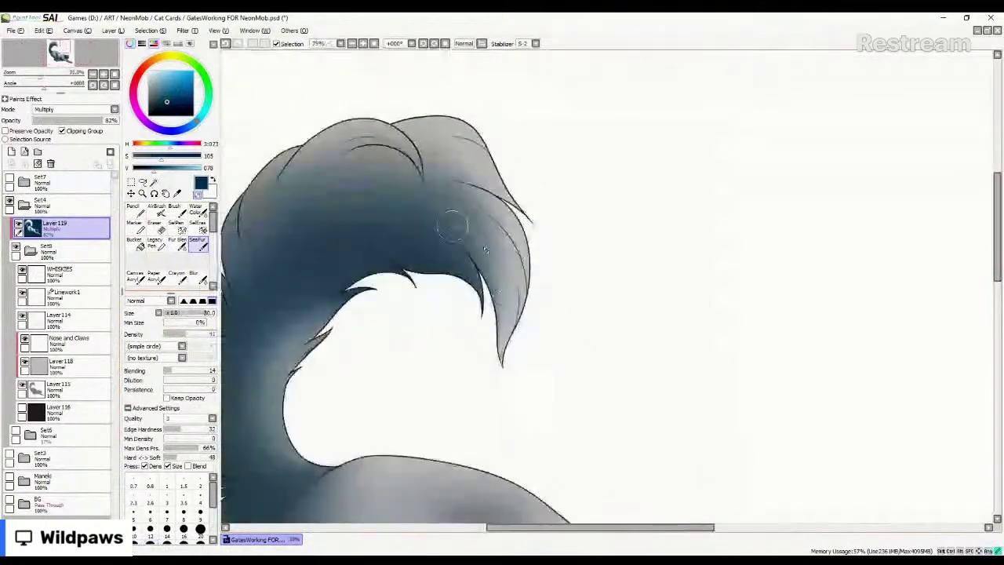
pyautogui.moveTo(462, 225); pyautogui.dragTo(496, 301)
pyautogui.moveTo(453, 211)
pyautogui.mouseDown()
pyautogui.moveTo(501, 242)
pyautogui.moveTo(479, 217)
pyautogui.moveTo(494, 224)
pyautogui.mouseUp()
pyautogui.moveTo(428, 195); pyautogui.dragTo(463, 214)
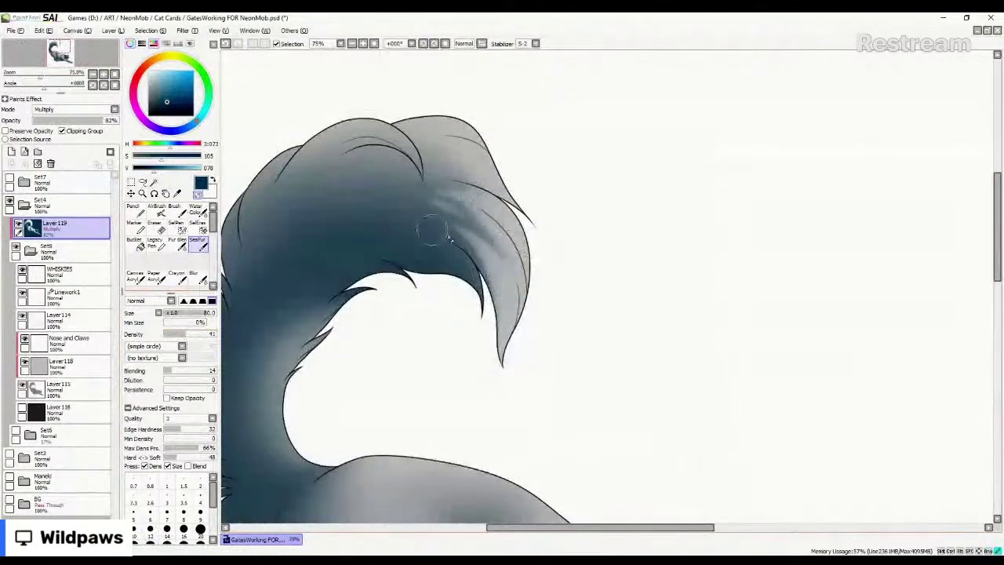
pyautogui.moveTo(428, 245); pyautogui.dragTo(477, 297)
pyautogui.moveTo(418, 167)
pyautogui.mouseDown()
pyautogui.moveTo(517, 194)
pyautogui.moveTo(406, 139)
pyautogui.moveTo(482, 188)
pyautogui.moveTo(319, 126)
pyautogui.moveTo(323, 156)
pyautogui.moveTo(383, 135)
pyautogui.moveTo(285, 203)
pyautogui.moveTo(334, 196)
pyautogui.moveTo(343, 146)
pyautogui.moveTo(346, 165)
pyautogui.moveTo(296, 250)
pyautogui.moveTo(310, 234)
pyautogui.moveTo(280, 156)
pyautogui.moveTo(280, 245)
pyautogui.mouseUp()
pyautogui.moveTo(241, 198)
pyautogui.mouseDown()
pyautogui.moveTo(268, 291)
pyautogui.moveTo(248, 243)
pyautogui.moveTo(251, 299)
pyautogui.moveTo(276, 200)
pyautogui.moveTo(258, 280)
pyautogui.mouseUp()
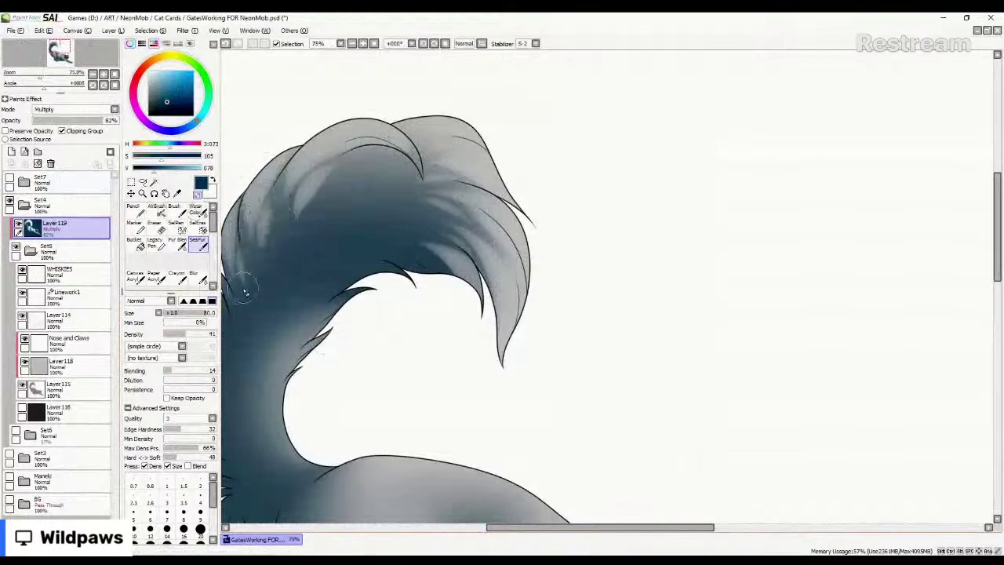
# Soften the fur strands on the curled tail tip with the Fur Blend brush at size 160.
pyautogui.click(180, 246)
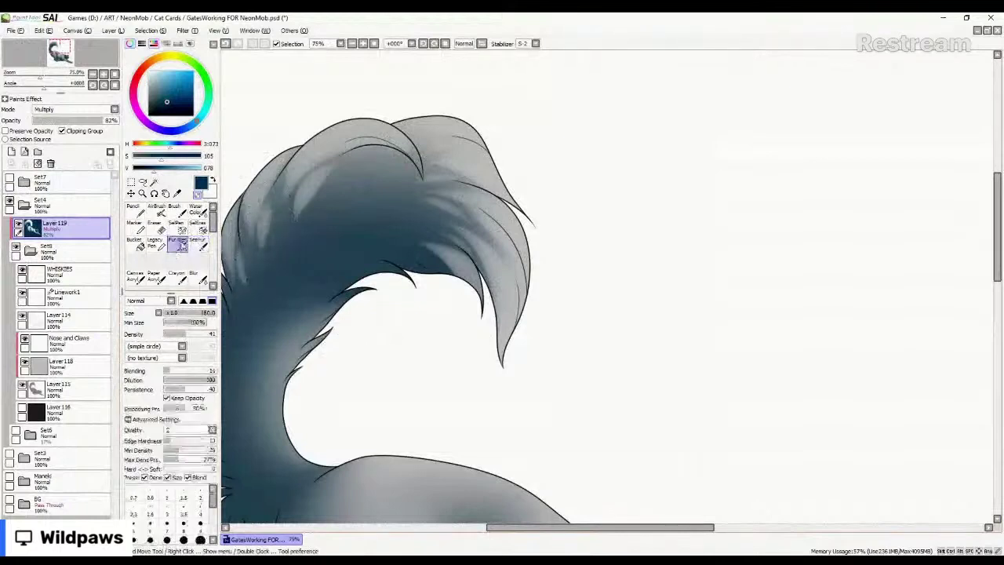
pyautogui.moveTo(288, 226); pyautogui.dragTo(306, 190)
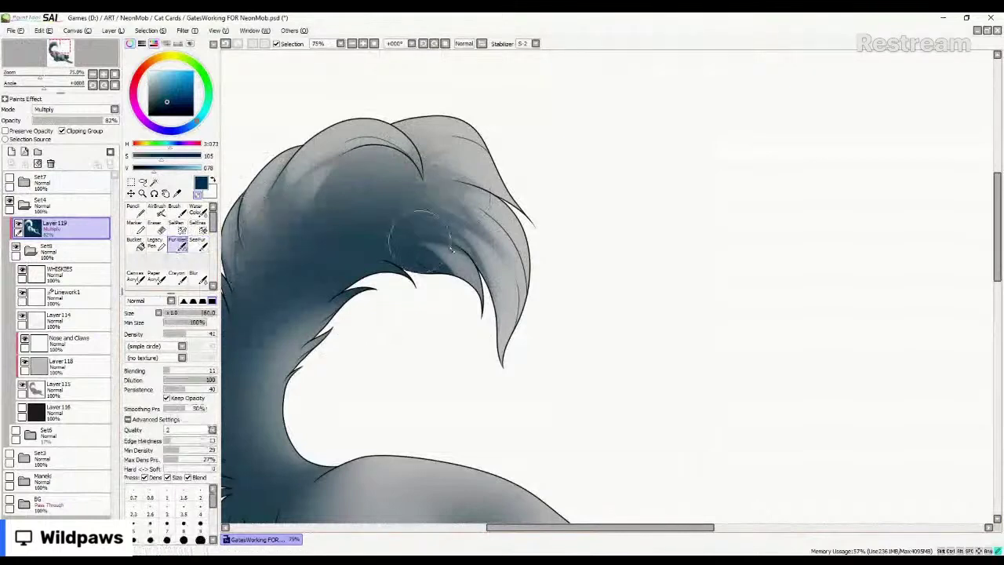
pyautogui.moveTo(414, 235); pyautogui.dragTo(449, 256)
pyautogui.scroll(-4, 546, 306)
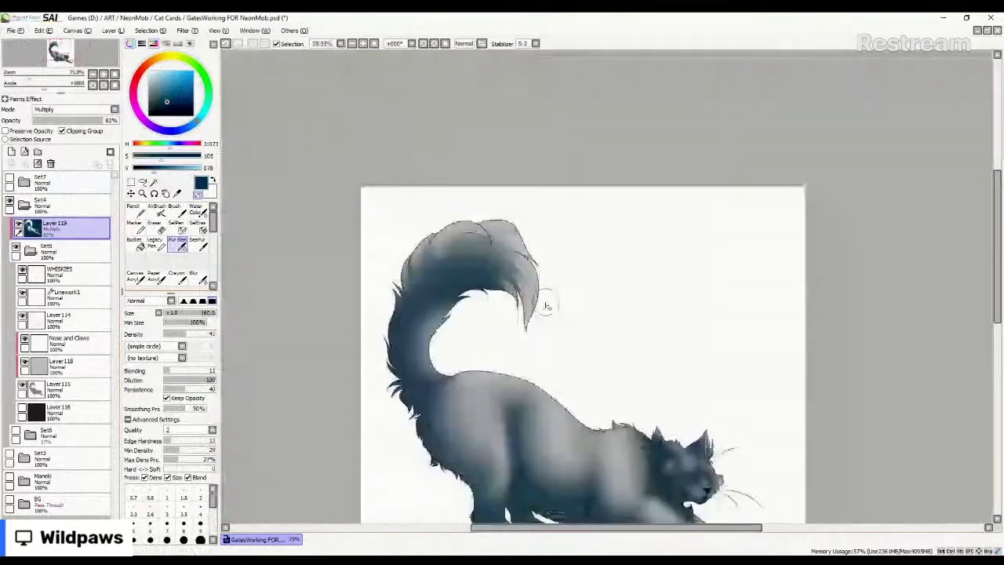
pyautogui.scroll(-1, 492, 431)
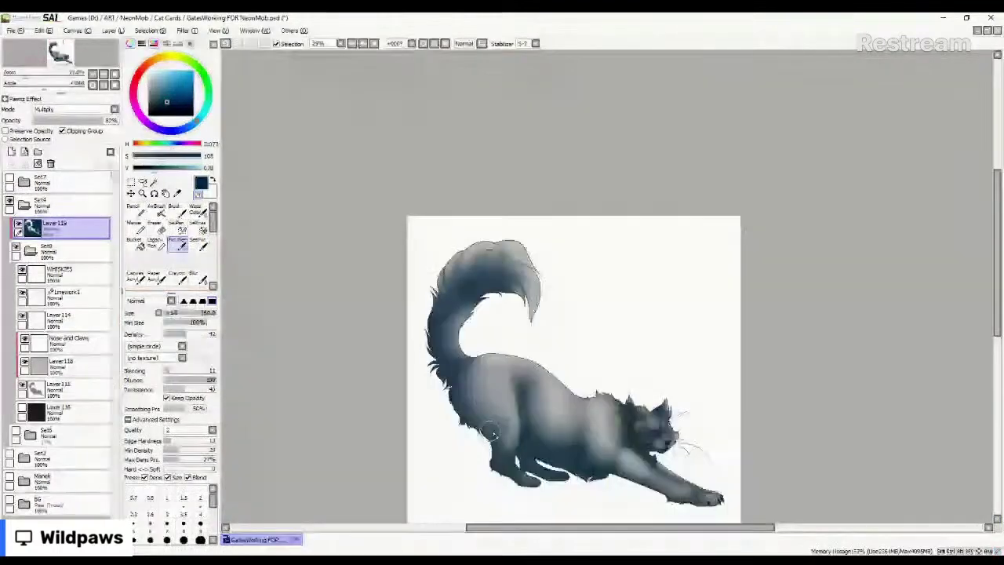
pyautogui.scroll(4, 631, 196)
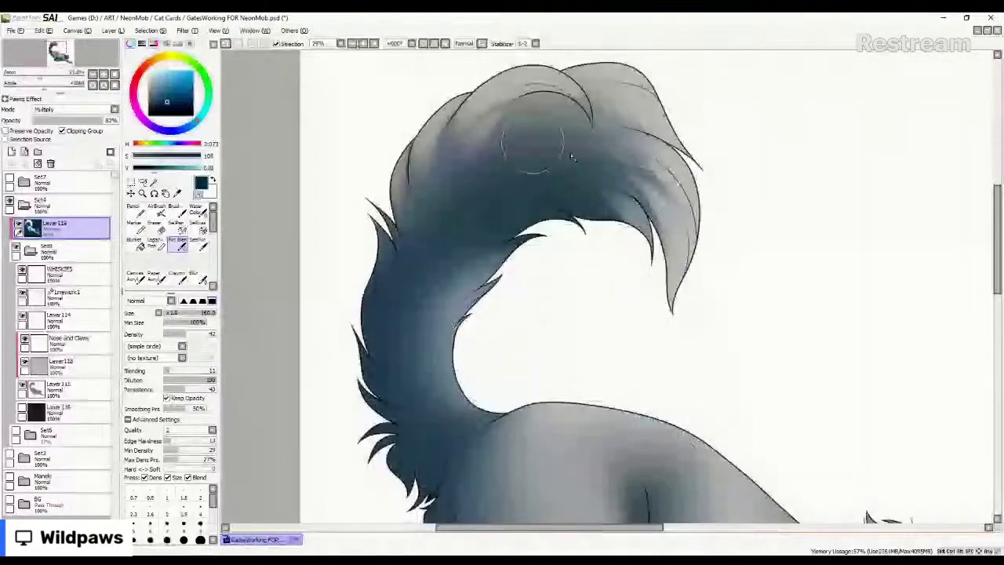
# Clear a fur highlight beside the tufts on the tail's inner curve with the SeaFur brush at size 80 and blend it with Fur Blend.
pyautogui.click(199, 247)
pyautogui.scroll(-2, 399, 278)
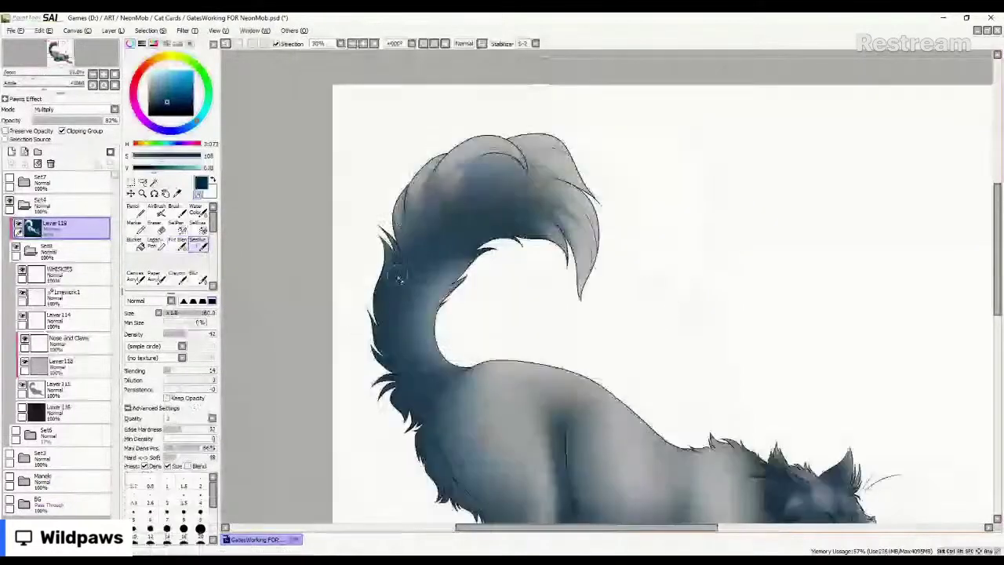
pyautogui.scroll(4, 487, 259)
pyautogui.moveTo(614, 224)
pyautogui.mouseDown()
pyautogui.moveTo(502, 253)
pyautogui.moveTo(552, 227)
pyautogui.moveTo(522, 224)
pyautogui.moveTo(511, 229)
pyautogui.moveTo(538, 250)
pyautogui.moveTo(490, 269)
pyautogui.mouseUp()
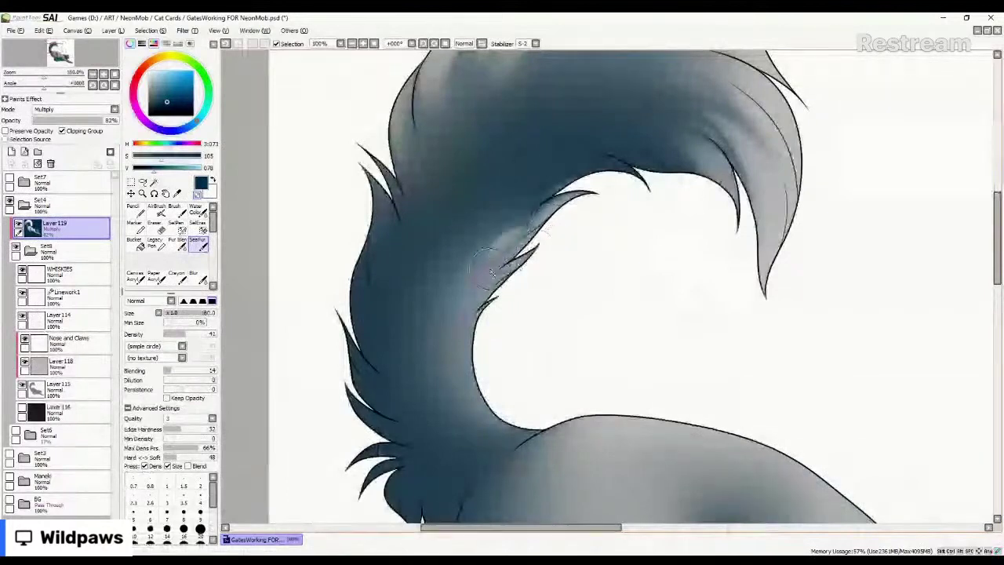
pyautogui.click(179, 244)
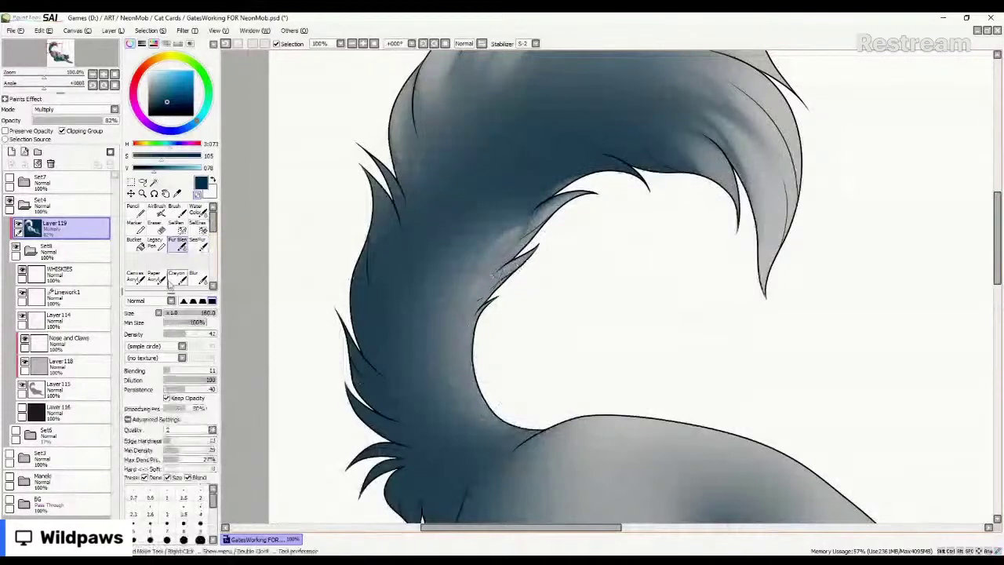
# Clear SeaFur strands down the tail's outer edge below the upper tuft and blend them with the Fur Blend brush.
pyautogui.click(198, 245)
pyautogui.moveTo(361, 145)
pyautogui.mouseDown()
pyautogui.moveTo(411, 255)
pyautogui.moveTo(378, 175)
pyautogui.moveTo(377, 267)
pyautogui.mouseUp()
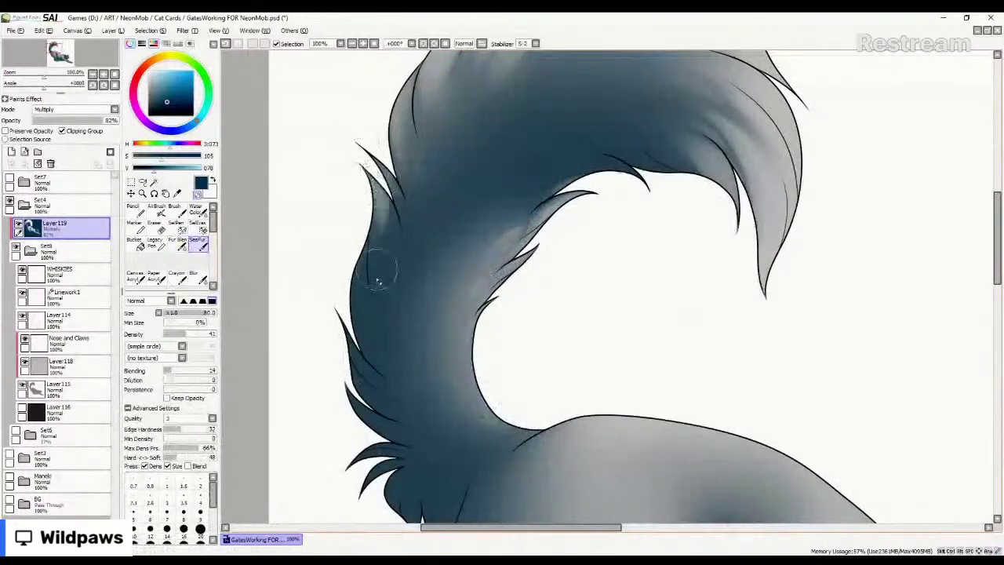
pyautogui.moveTo(365, 211)
pyautogui.mouseDown()
pyautogui.moveTo(349, 287)
pyautogui.moveTo(396, 329)
pyautogui.mouseUp()
pyautogui.moveTo(360, 256); pyautogui.dragTo(393, 342)
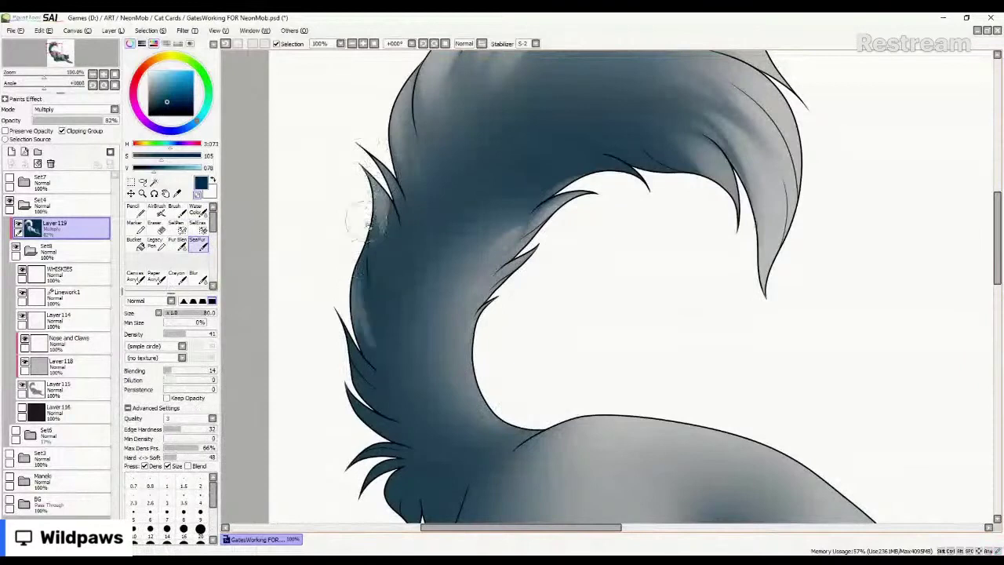
pyautogui.moveTo(347, 187)
pyautogui.mouseDown()
pyautogui.moveTo(389, 321)
pyautogui.moveTo(374, 280)
pyautogui.moveTo(378, 255)
pyautogui.moveTo(390, 310)
pyautogui.moveTo(380, 243)
pyautogui.moveTo(402, 336)
pyautogui.mouseUp()
pyautogui.click(179, 245)
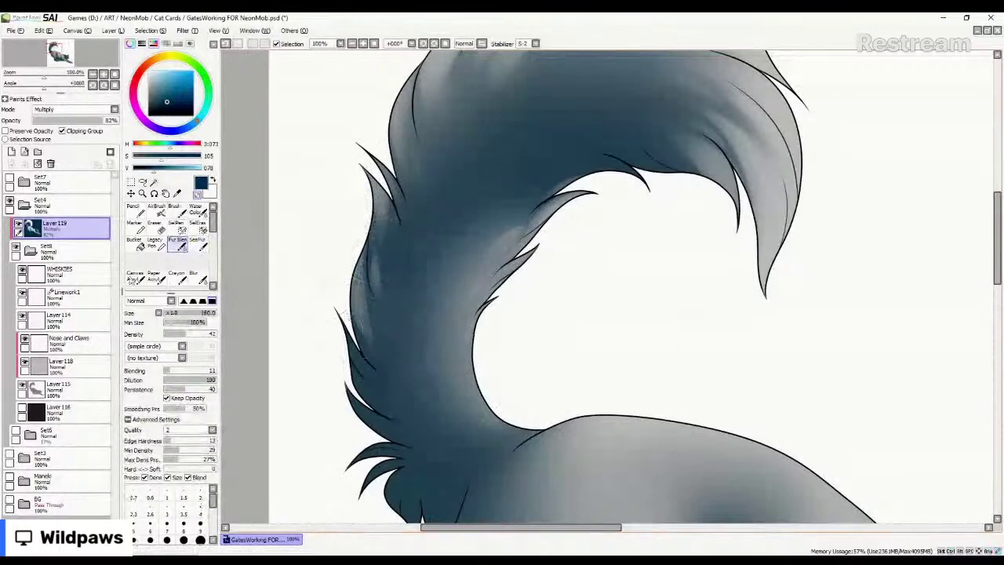
# Clear short SeaFur strands in the pointed tufts along the lower outer edge of the tail, redoing the first stroke.
pyautogui.click(198, 245)
pyautogui.moveTo(341, 350)
pyautogui.mouseDown()
pyautogui.moveTo(342, 395)
pyautogui.moveTo(365, 405)
pyautogui.mouseUp()
pyautogui.hotkey('ctrl', 'z')
pyautogui.moveTo(354, 353)
pyautogui.mouseDown()
pyautogui.moveTo(392, 433)
pyautogui.moveTo(419, 437)
pyautogui.mouseUp()
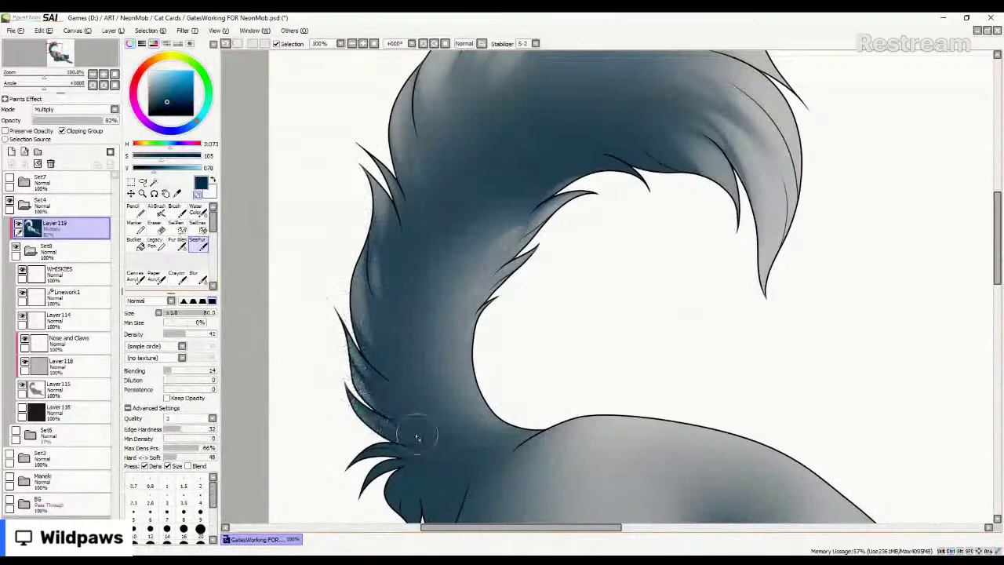
pyautogui.moveTo(355, 463)
pyautogui.mouseDown()
pyautogui.moveTo(395, 448)
pyautogui.moveTo(385, 452)
pyautogui.mouseUp()
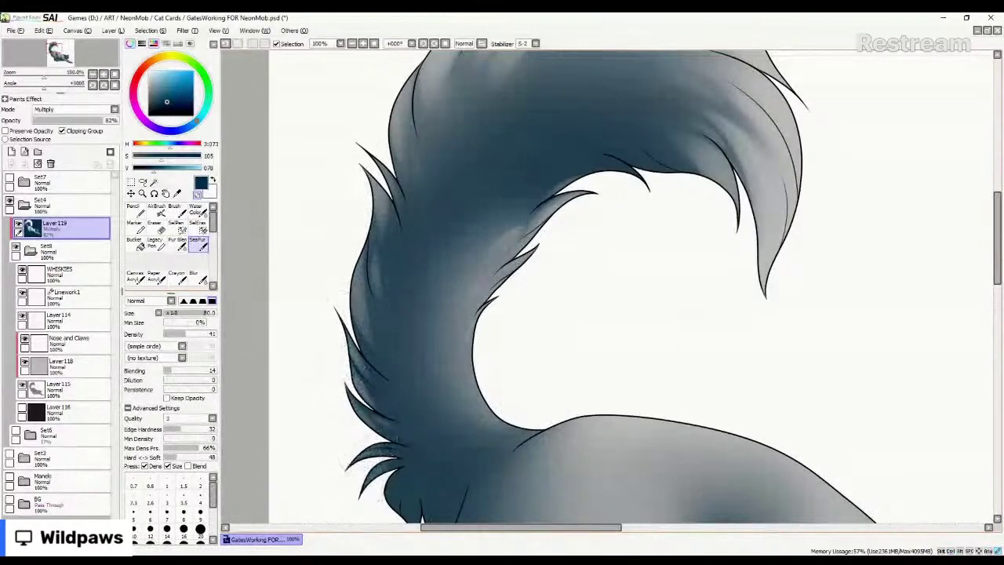
pyautogui.scroll(-4, 489, 267)
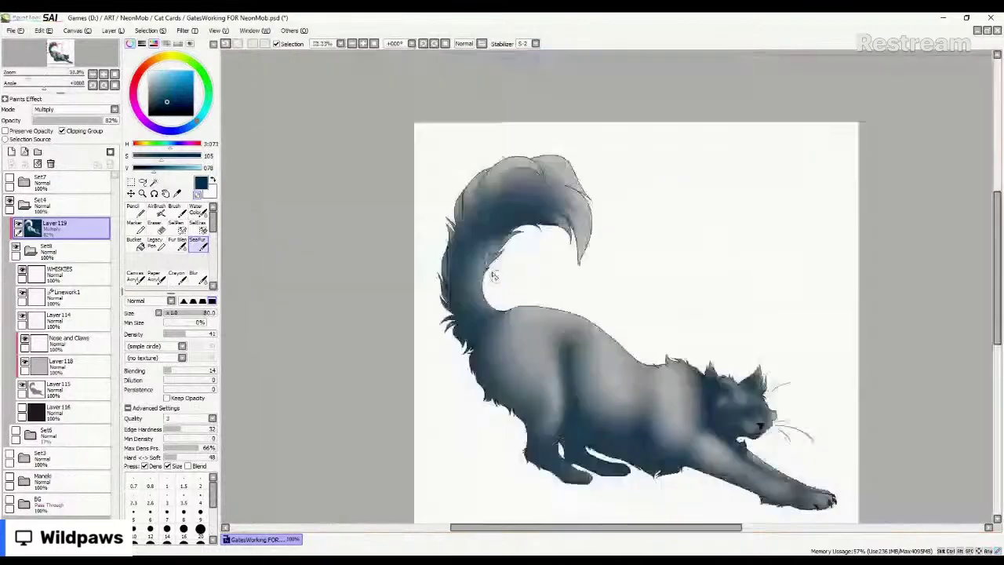
pyautogui.scroll(2, 493, 275)
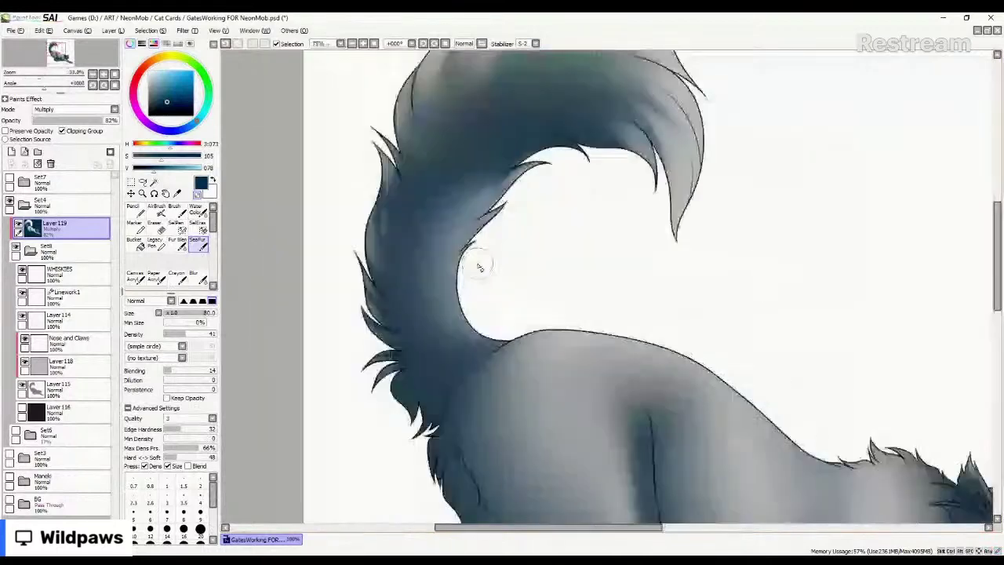
# Clear a highlight on the tail's lower inner curve with SeaFur and soften it with the Fur Blend brush reduced to size 80.
pyautogui.moveTo(476, 262)
pyautogui.mouseDown()
pyautogui.moveTo(490, 242)
pyautogui.moveTo(470, 311)
pyautogui.moveTo(487, 330)
pyautogui.moveTo(523, 321)
pyautogui.moveTo(535, 293)
pyautogui.moveTo(448, 325)
pyautogui.moveTo(447, 287)
pyautogui.mouseUp()
pyautogui.press('c')
pyautogui.press('[')
pyautogui.press('[')
pyautogui.press('[')
pyautogui.press('[')
pyautogui.moveTo(480, 352)
pyautogui.mouseDown()
pyautogui.moveTo(498, 346)
pyautogui.moveTo(450, 267)
pyautogui.mouseUp()
# Enlarge the SeaFur brush to size 120, clear strands on the outer side of the tail base, and soften them with Fur Blend.
pyautogui.click(198, 245)
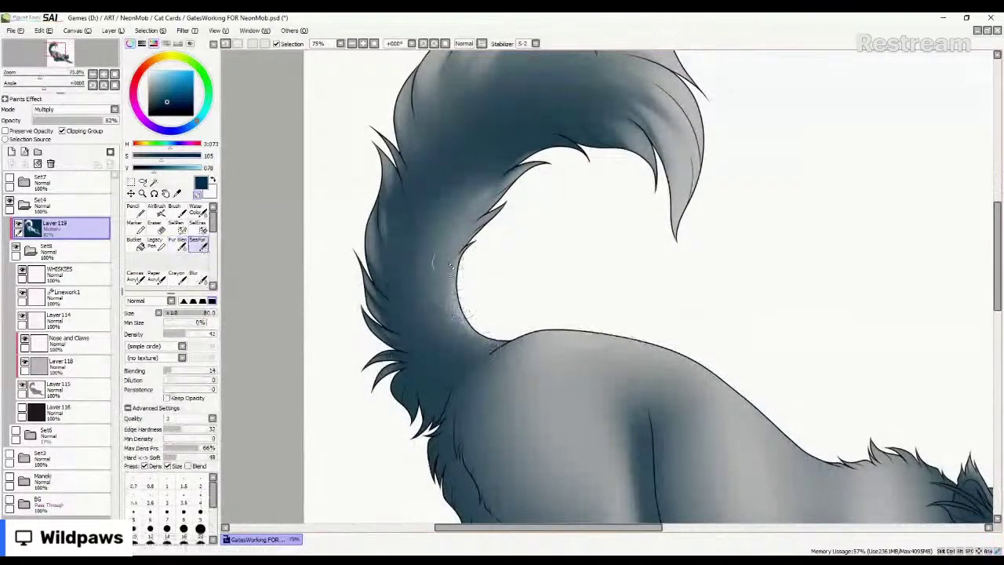
pyautogui.press(']')
pyautogui.press(']')
pyautogui.moveTo(378, 273)
pyautogui.mouseDown()
pyautogui.moveTo(404, 319)
pyautogui.moveTo(391, 313)
pyautogui.moveTo(426, 332)
pyautogui.moveTo(438, 366)
pyautogui.moveTo(428, 366)
pyautogui.moveTo(427, 392)
pyautogui.mouseUp()
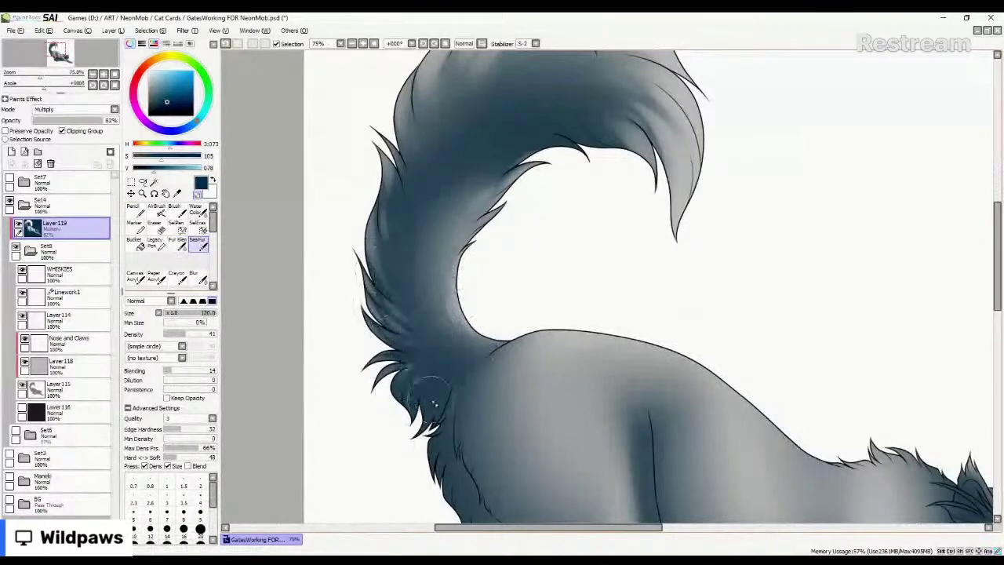
pyautogui.click(179, 241)
pyautogui.moveTo(410, 345)
pyautogui.mouseDown()
pyautogui.moveTo(396, 318)
pyautogui.moveTo(429, 367)
pyautogui.mouseUp()
pyautogui.scroll(-3, 419, 181)
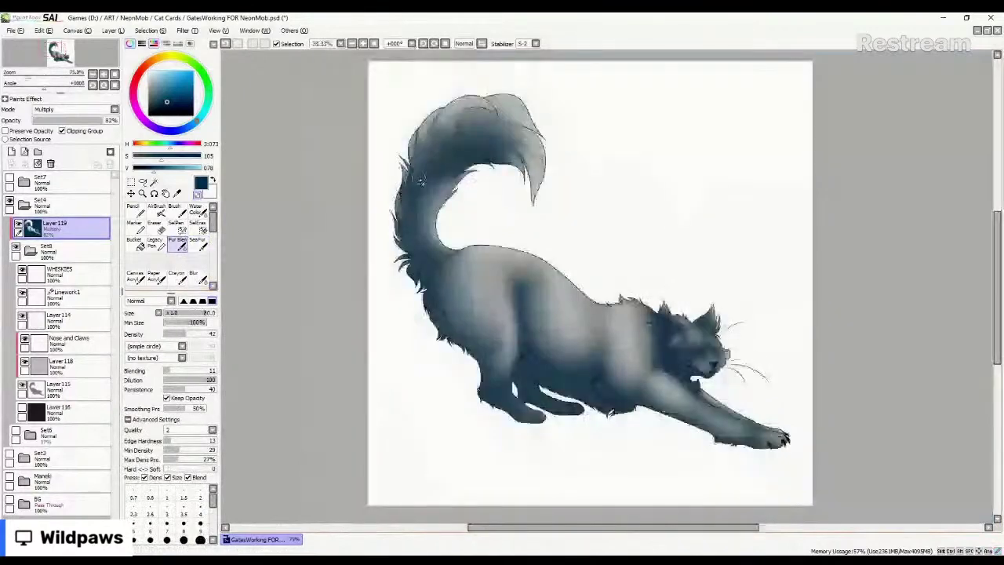
pyautogui.scroll(-1, 419, 180)
pyautogui.scroll(1, 534, 227)
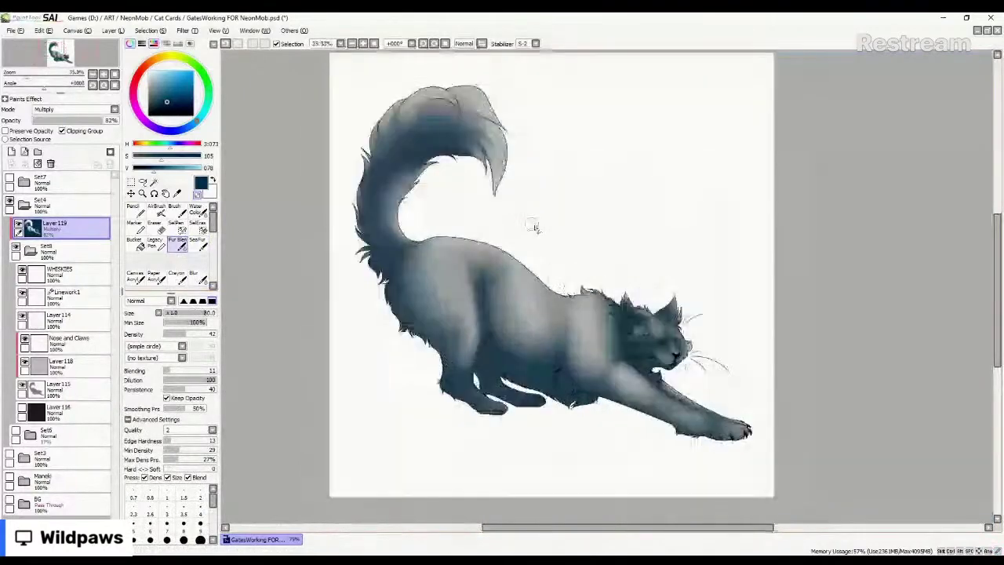
# Clear a highlight along the top contour of the rump with the SeaFur brush at size 60 and soften it with Fur Blend at size 80.
pyautogui.click(198, 244)
pyautogui.scroll(4, 380, 284)
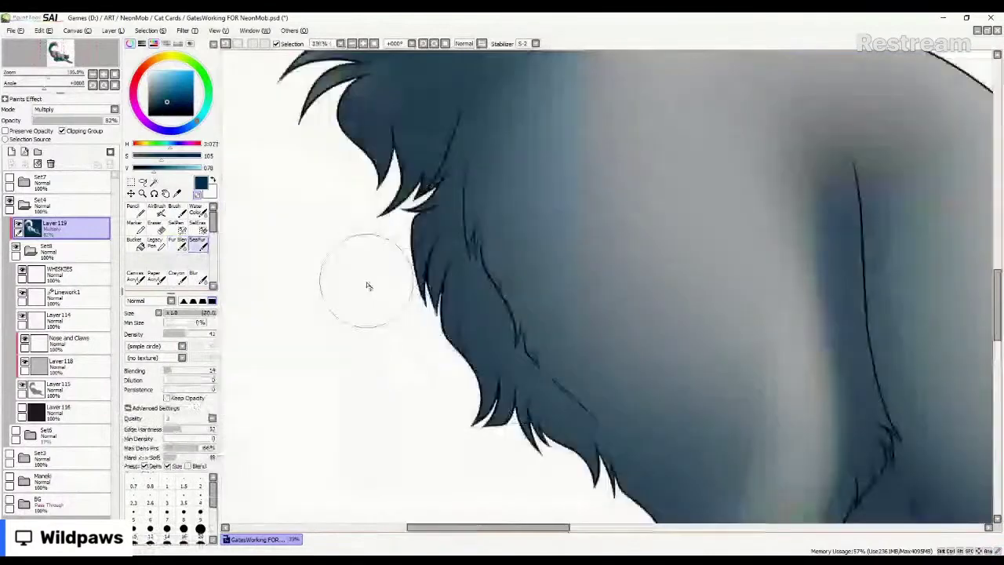
pyautogui.moveTo(367, 284); pyautogui.dragTo(380, 360)
pyautogui.press('[')
pyautogui.press('[')
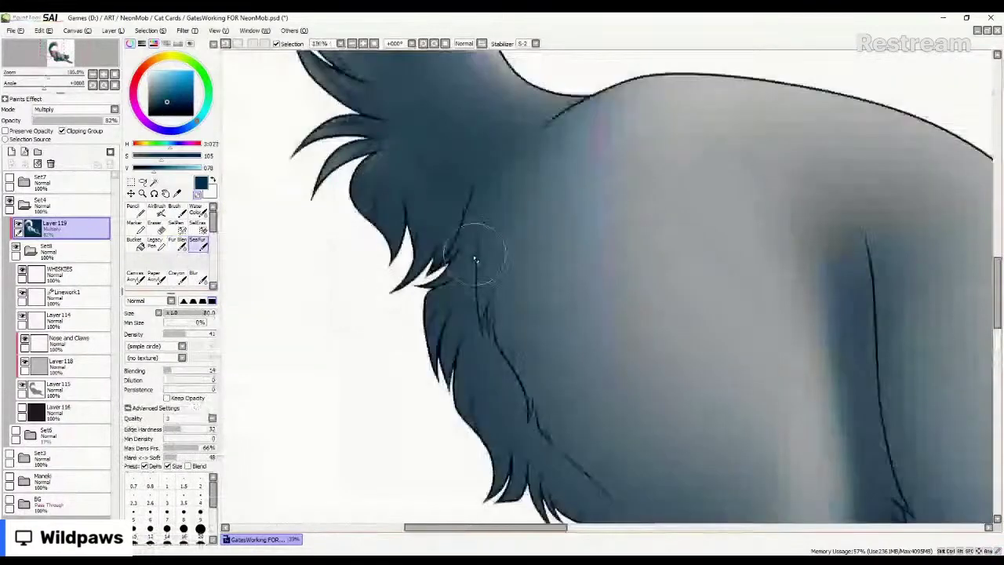
pyautogui.press('[')
pyautogui.press('[')
pyautogui.moveTo(552, 128)
pyautogui.mouseDown()
pyautogui.moveTo(543, 140)
pyautogui.moveTo(683, 80)
pyautogui.mouseUp()
pyautogui.moveTo(543, 130); pyautogui.dragTo(773, 76)
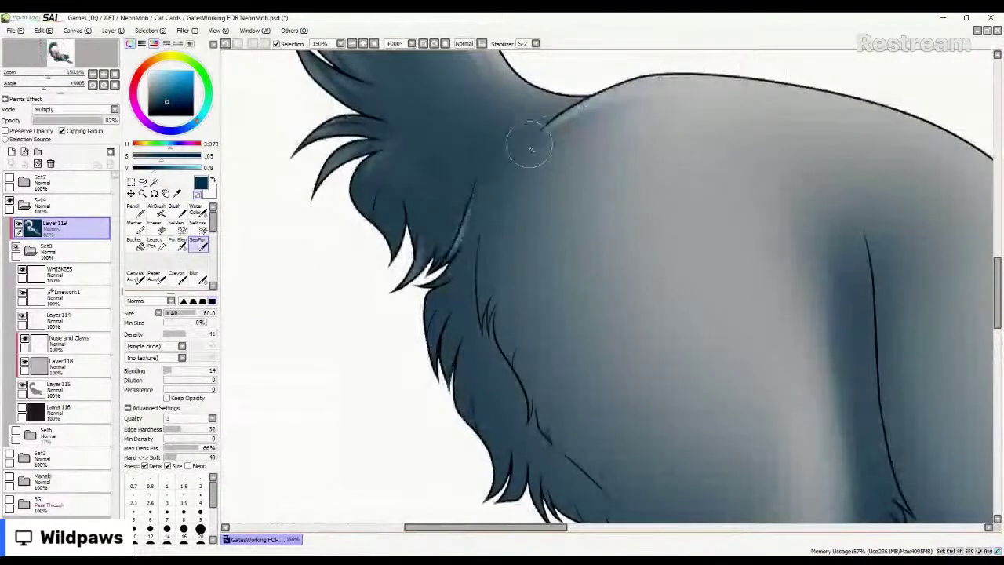
pyautogui.moveTo(528, 146); pyautogui.dragTo(828, 93)
pyautogui.click(178, 244)
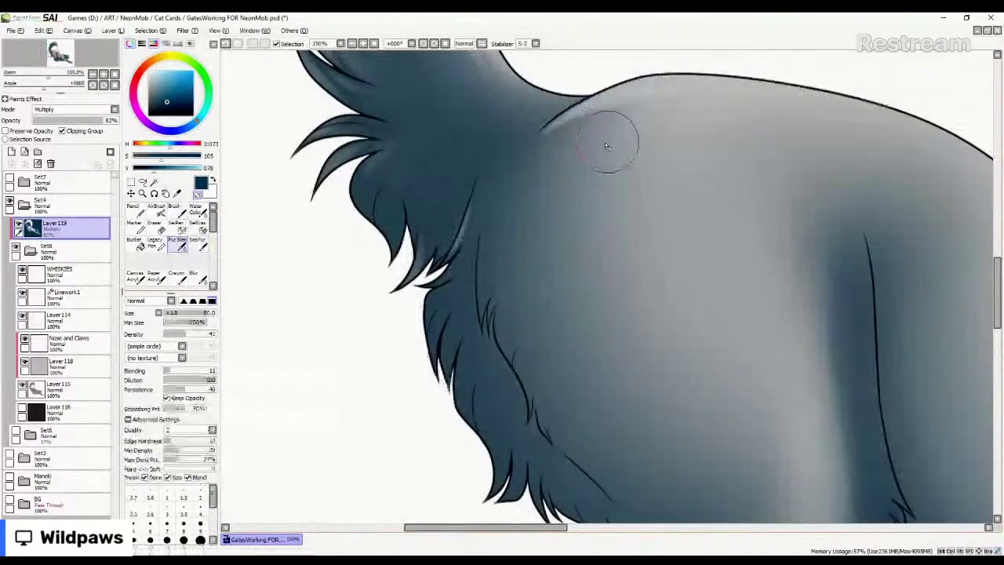
pyautogui.moveTo(605, 142)
pyautogui.mouseDown()
pyautogui.moveTo(825, 98)
pyautogui.moveTo(701, 101)
pyautogui.mouseUp()
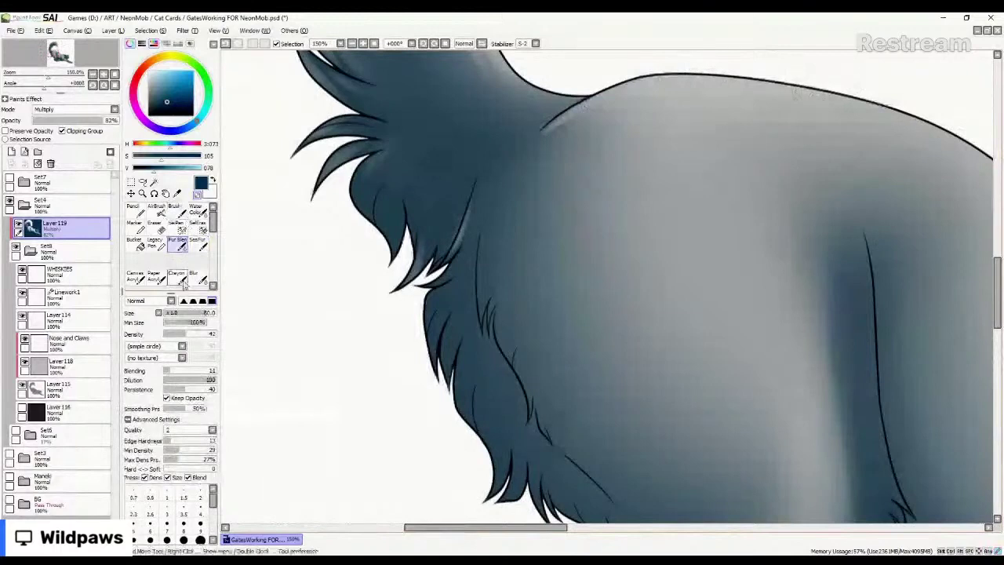
# Clear bright fur strands in the tufts along the back edge of the haunch with the SeaFur brush at size 50.
pyautogui.click(201, 246)
pyautogui.moveTo(459, 271)
pyautogui.mouseDown()
pyautogui.moveTo(453, 255)
pyautogui.moveTo(428, 292)
pyautogui.moveTo(440, 308)
pyautogui.moveTo(451, 294)
pyautogui.moveTo(419, 370)
pyautogui.moveTo(445, 428)
pyautogui.moveTo(455, 322)
pyautogui.moveTo(459, 437)
pyautogui.moveTo(487, 375)
pyautogui.moveTo(467, 486)
pyautogui.moveTo(475, 416)
pyautogui.moveTo(506, 471)
pyautogui.moveTo(538, 466)
pyautogui.moveTo(525, 495)
pyautogui.mouseUp()
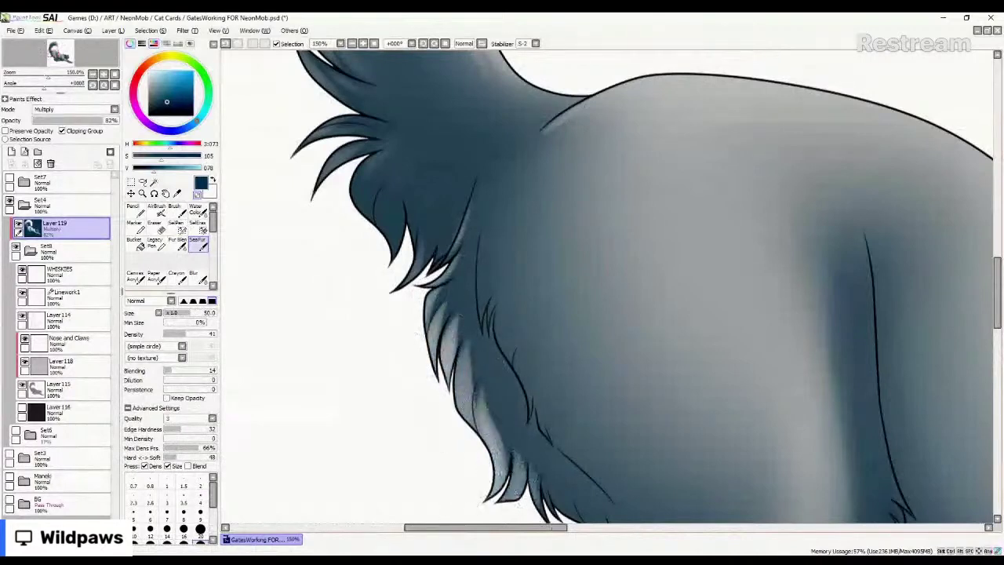
pyautogui.scroll(-3, 374, 229)
pyautogui.scroll(3, 517, 355)
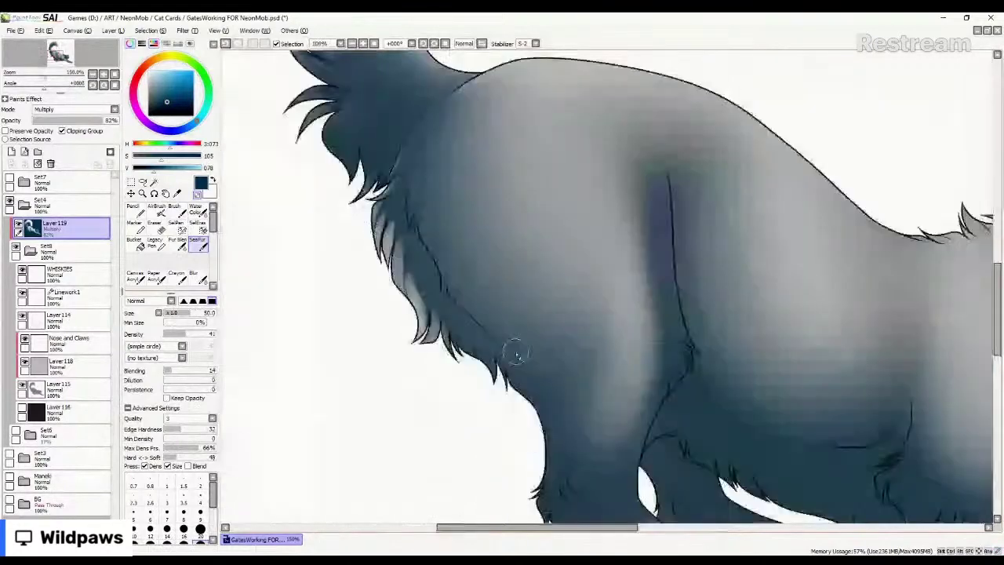
# Enlarge the SeaFur brush to size 70, extend the strands through the rear thigh fur, and blend them with Fur Blend.
pyautogui.moveTo(470, 345); pyautogui.dragTo(490, 361)
pyautogui.press(']')
pyautogui.press(']')
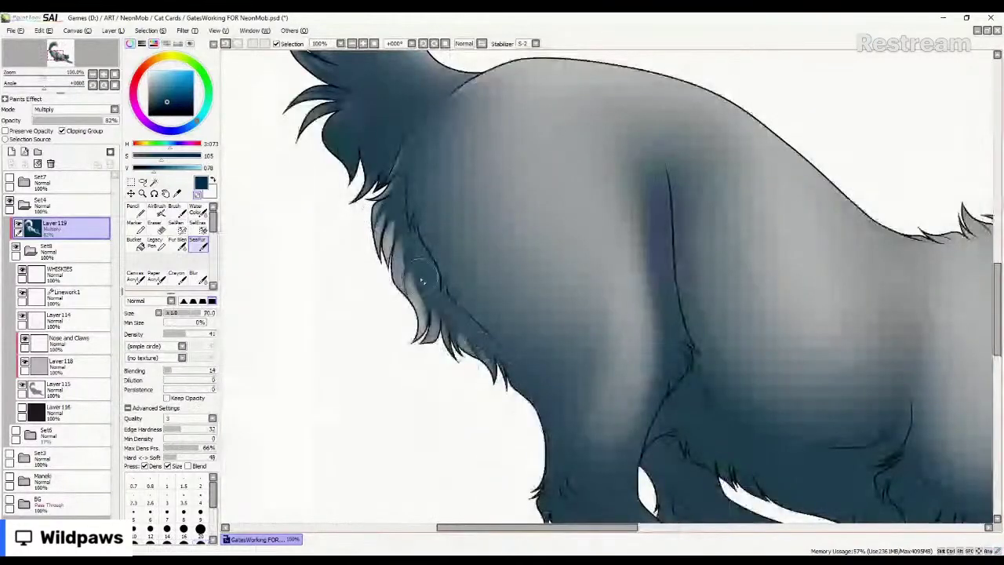
pyautogui.moveTo(423, 280); pyautogui.dragTo(403, 207)
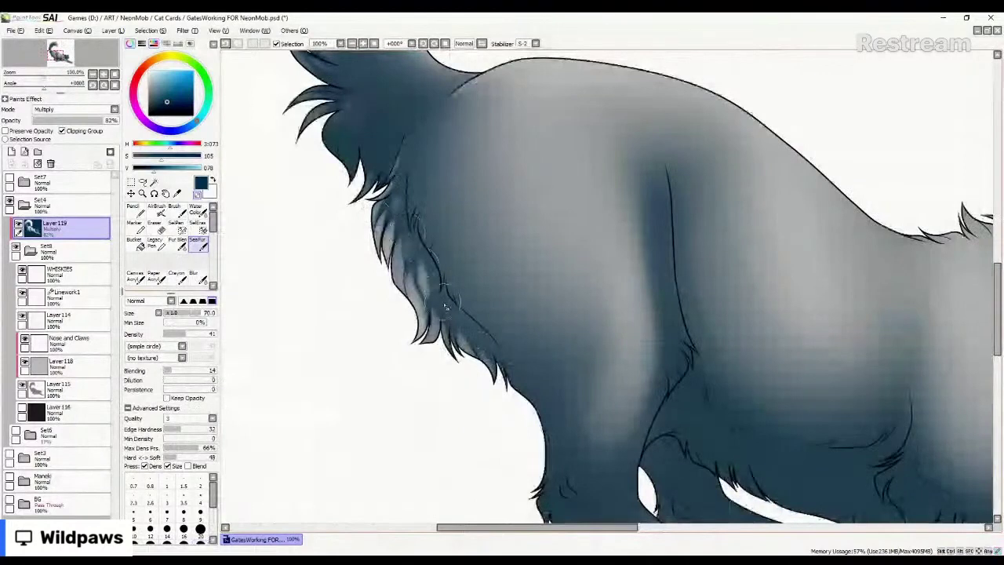
pyautogui.click(178, 245)
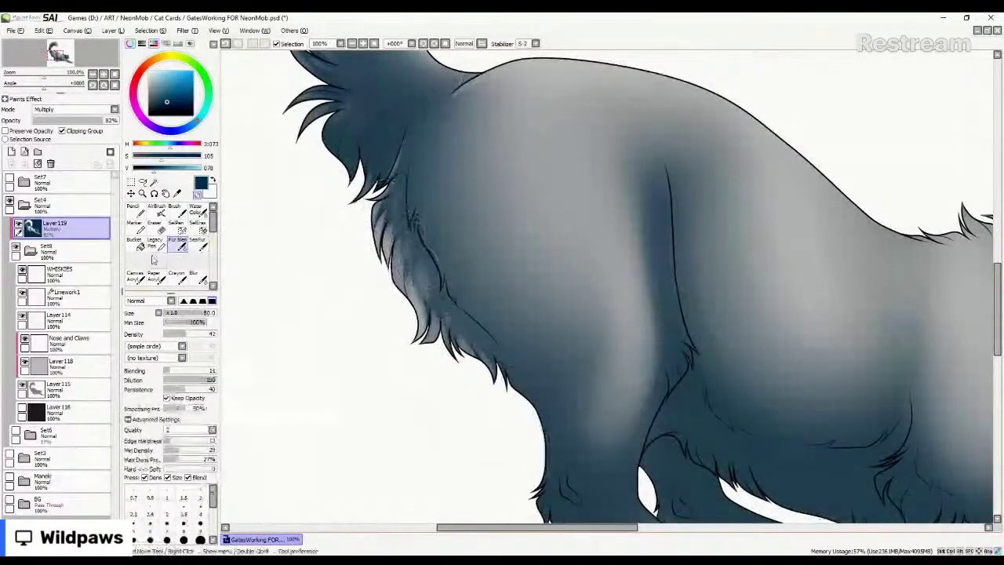
# Clear SeaFur strands along the inner contour line of the rear thigh fur and soften them with the Fur Blend brush at size 80.
pyautogui.click(200, 244)
pyautogui.moveTo(415, 169)
pyautogui.mouseDown()
pyautogui.moveTo(423, 248)
pyautogui.moveTo(423, 210)
pyautogui.moveTo(488, 328)
pyautogui.mouseUp()
pyautogui.click(182, 244)
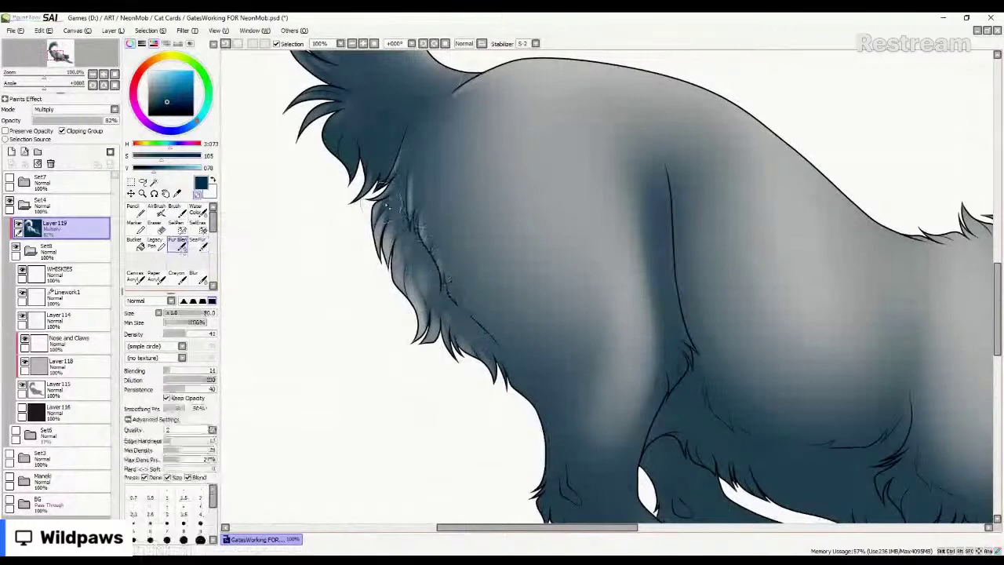
pyautogui.moveTo(397, 181); pyautogui.dragTo(424, 228)
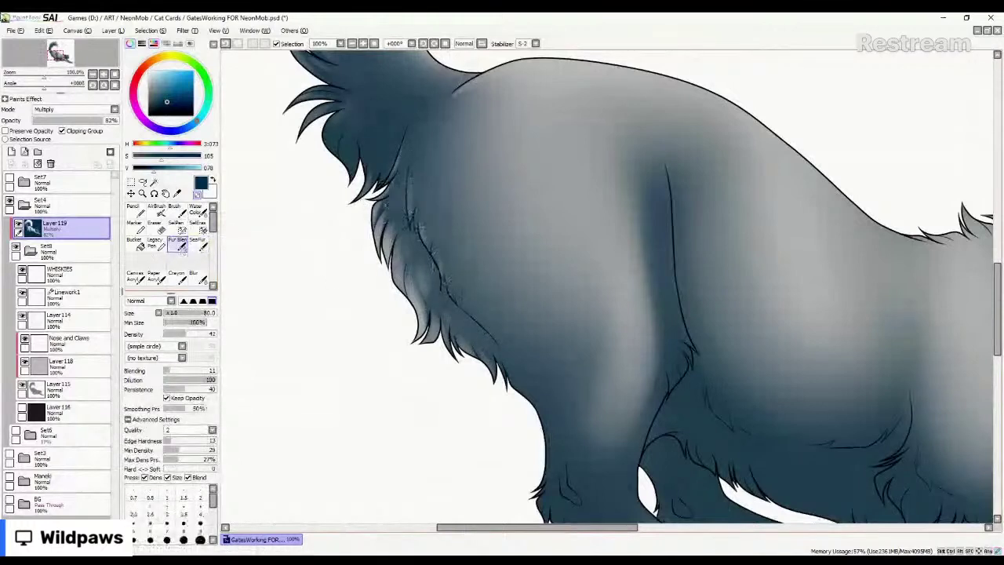
# Clear a highlight along the heel contour of the near hind leg with SeaFur at size 70 and soften it with Fur Blend.
pyautogui.scroll(-4, 292, 255)
pyautogui.scroll(-1, 292, 255)
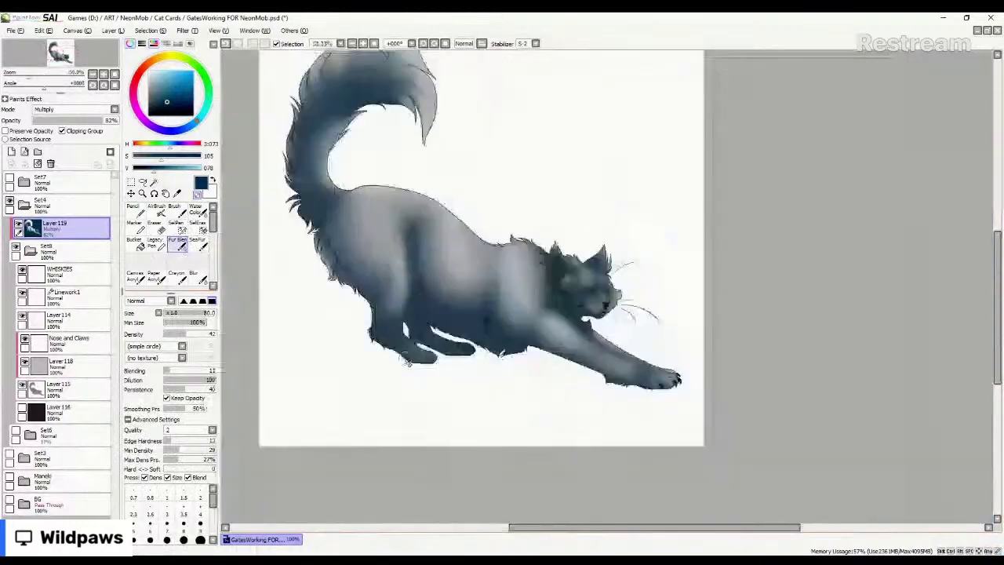
pyautogui.scroll(4, 596, 310)
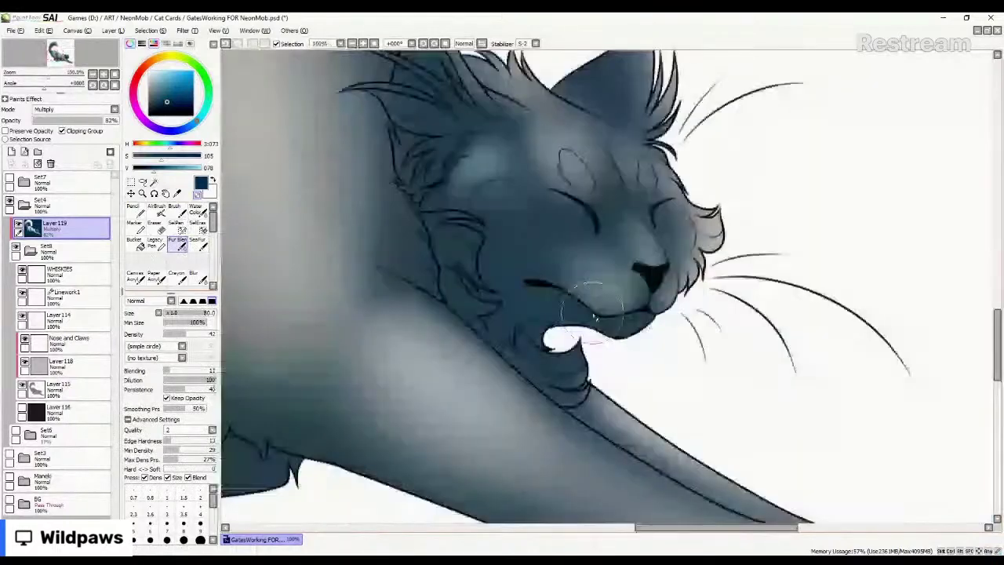
pyautogui.scroll(-4, 493, 367)
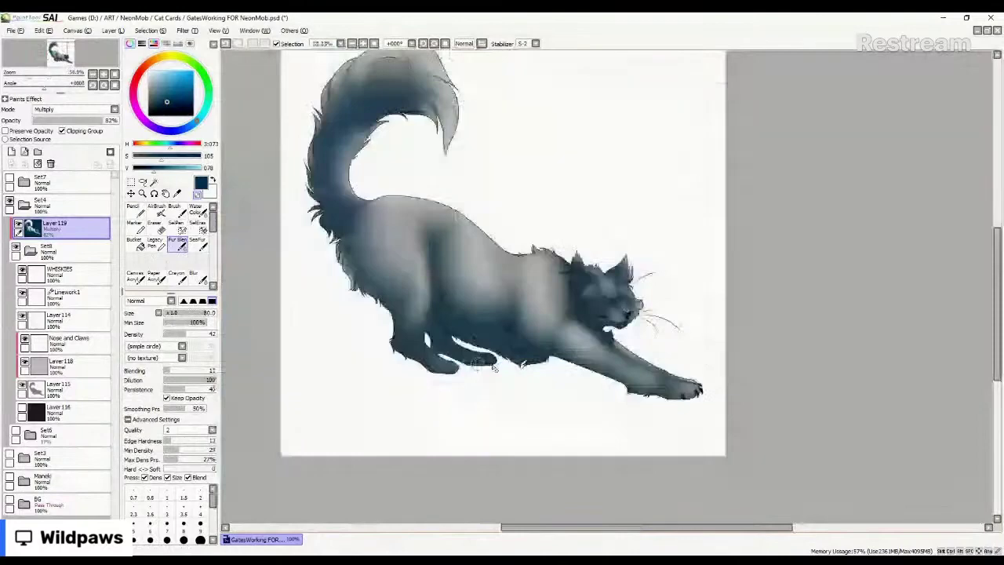
pyautogui.scroll(2, 336, 283)
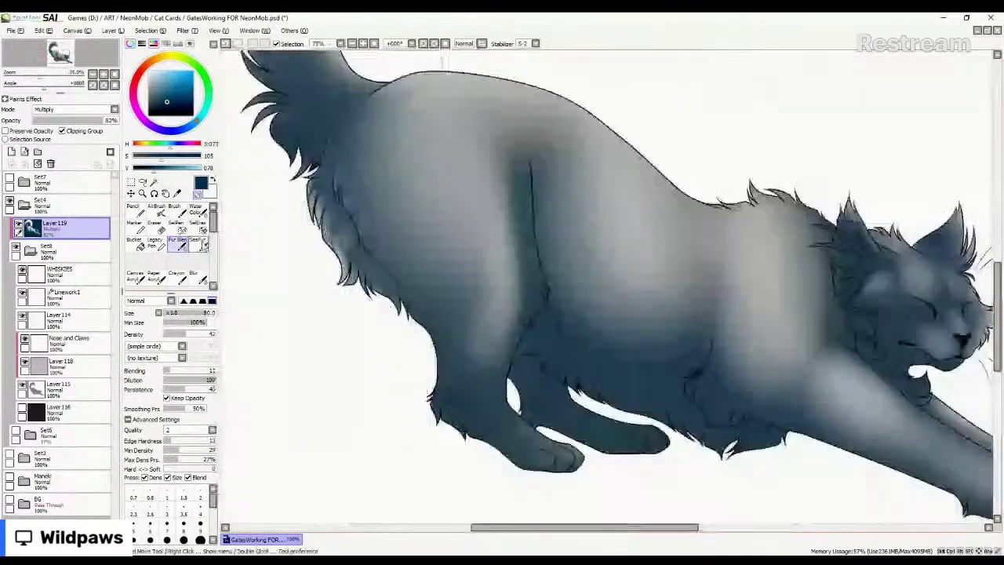
pyautogui.click(202, 245)
pyautogui.scroll(2, 404, 369)
pyautogui.moveTo(480, 314)
pyautogui.mouseDown()
pyautogui.moveTo(462, 383)
pyautogui.moveTo(485, 409)
pyautogui.moveTo(512, 365)
pyautogui.moveTo(517, 384)
pyautogui.mouseUp()
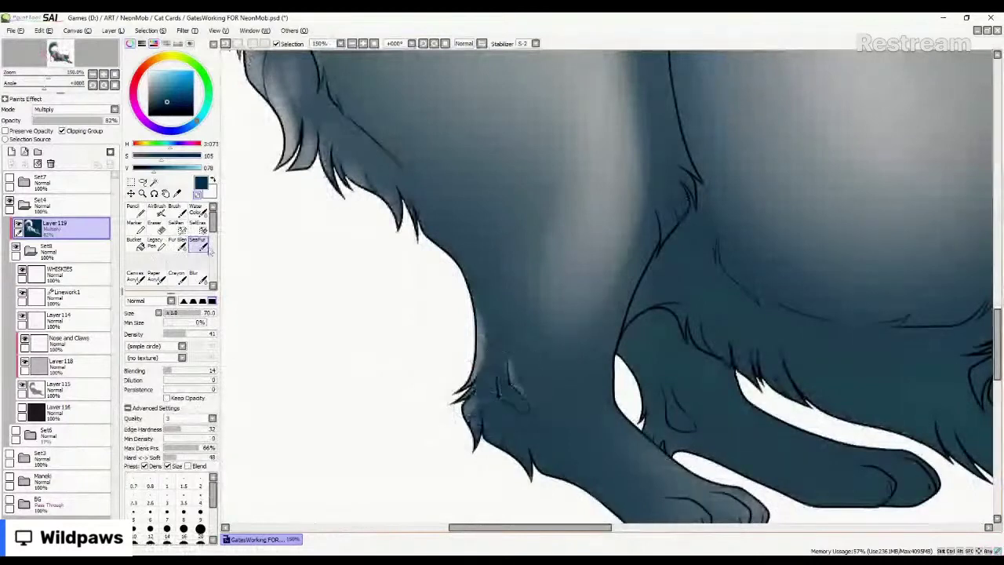
pyautogui.click(179, 245)
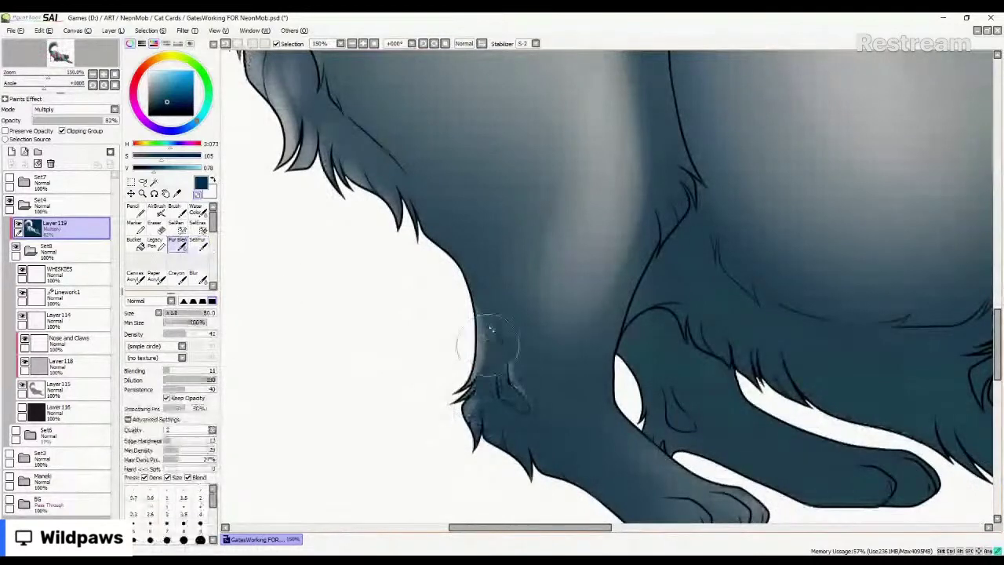
# Reduce the SeaFur brush to size 40, clear bright strands in the heel tufts, and soften them with Fur Blend at size 50.
pyautogui.click(201, 250)
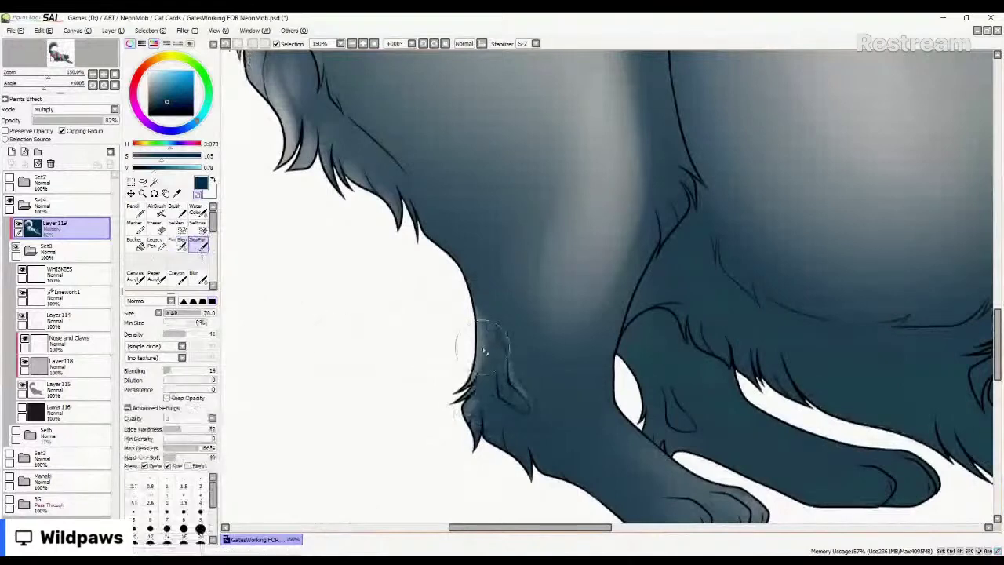
pyautogui.press('[')
pyautogui.press('[')
pyautogui.press('[')
pyautogui.moveTo(473, 398)
pyautogui.mouseDown()
pyautogui.moveTo(514, 446)
pyautogui.moveTo(511, 430)
pyautogui.moveTo(523, 463)
pyautogui.mouseUp()
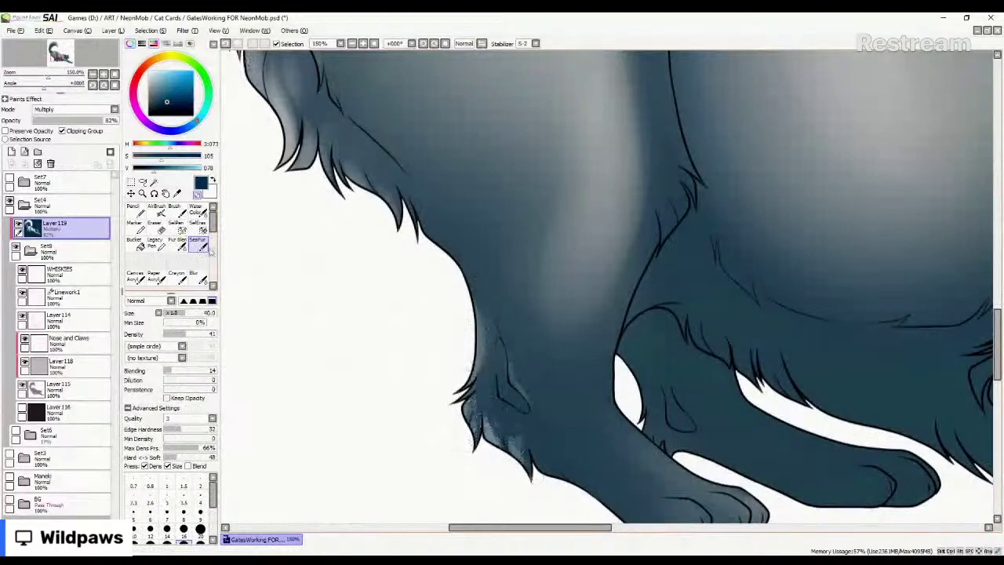
pyautogui.click(180, 246)
pyautogui.moveTo(478, 413)
pyautogui.mouseDown()
pyautogui.moveTo(482, 401)
pyautogui.moveTo(507, 444)
pyautogui.mouseUp()
pyautogui.scroll(-2, 584, 474)
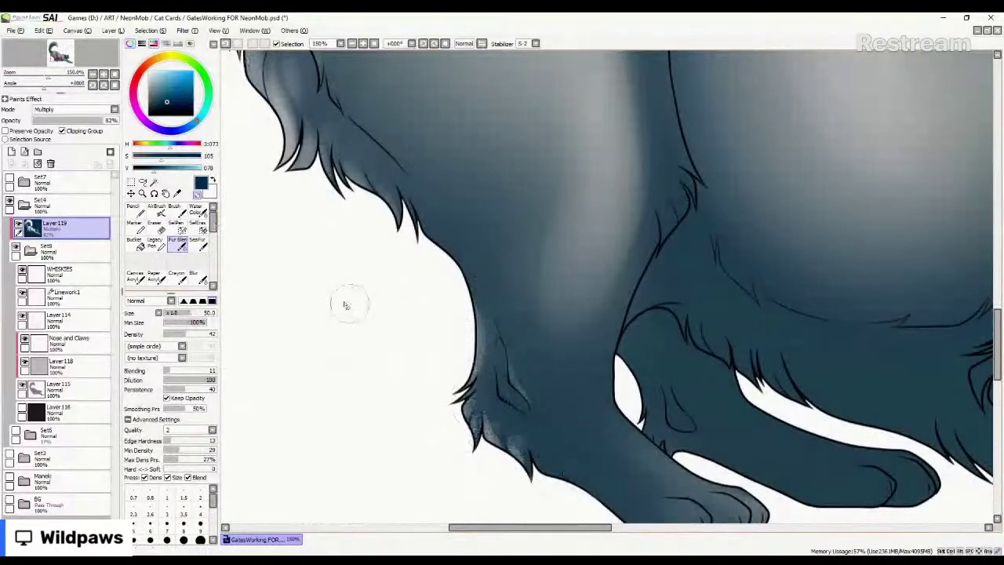
# Clear bright SeaFur strands at size 40 in the fur tuft along the front edge of the near thigh.
pyautogui.scroll(-1, 388, 327)
pyautogui.scroll(2, 388, 326)
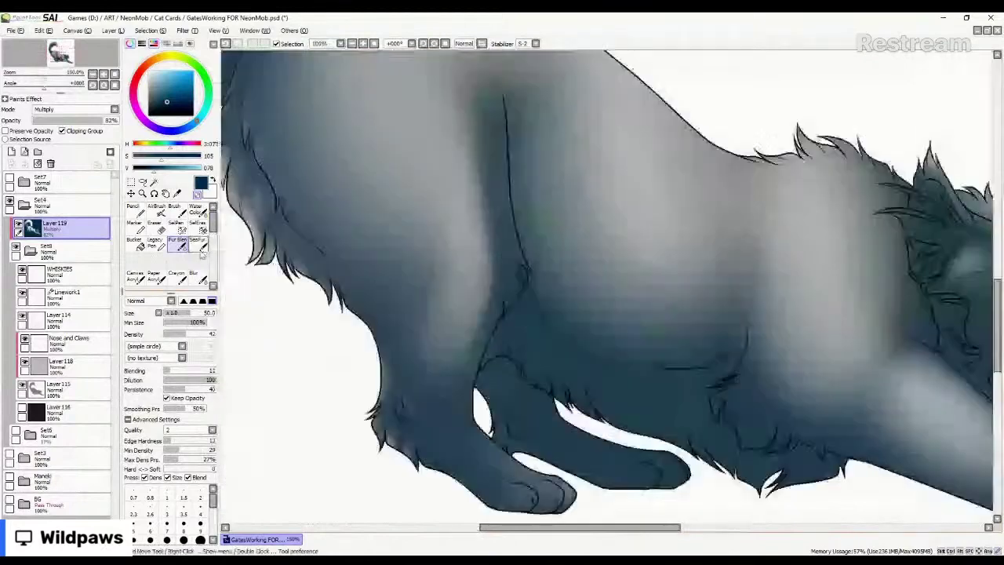
pyautogui.click(202, 247)
pyautogui.scroll(3, 500, 212)
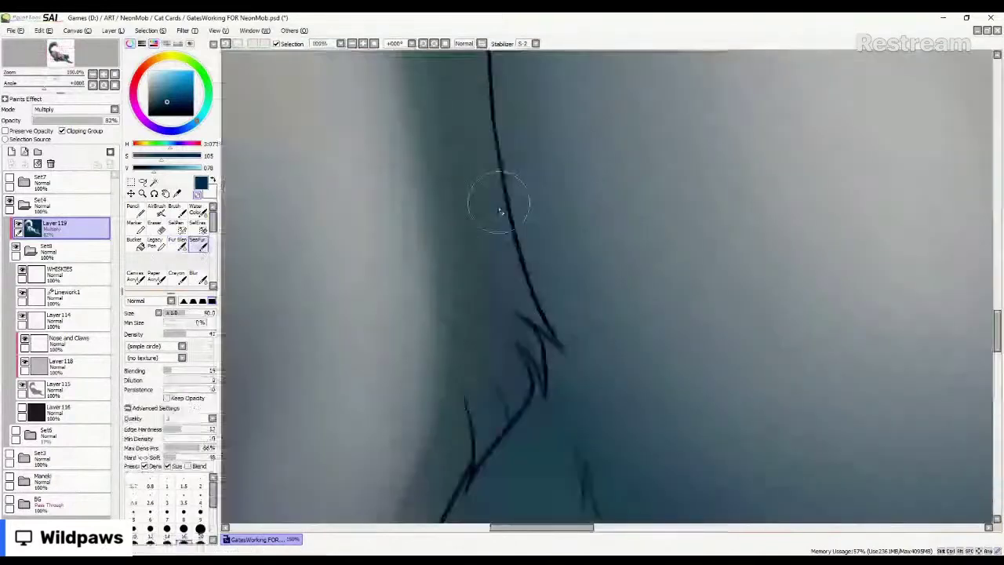
pyautogui.scroll(-3, 565, 359)
pyautogui.scroll(2, 565, 359)
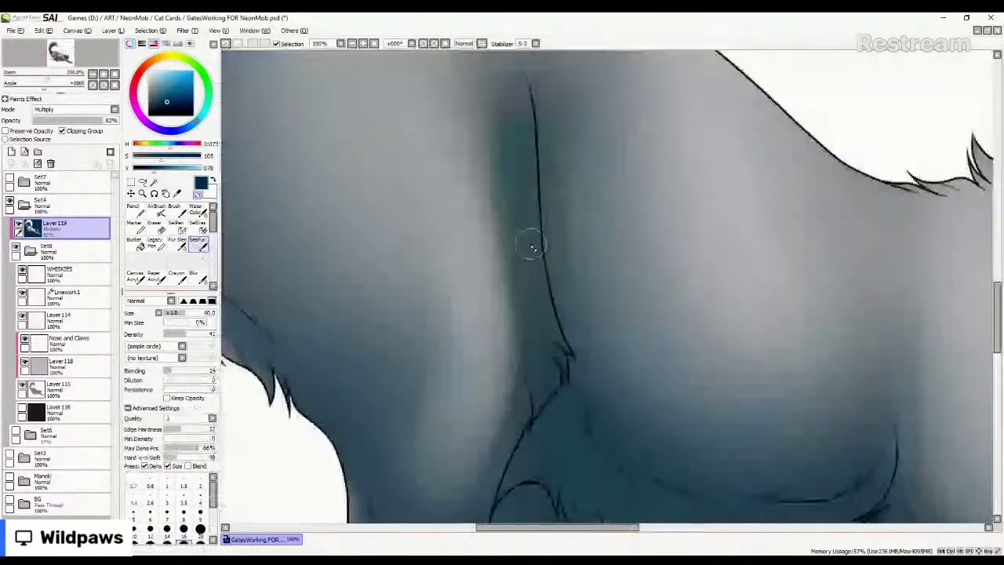
pyautogui.moveTo(532, 248)
pyautogui.mouseDown()
pyautogui.moveTo(555, 328)
pyautogui.moveTo(541, 335)
pyautogui.moveTo(540, 361)
pyautogui.moveTo(551, 369)
pyautogui.moveTo(533, 382)
pyautogui.moveTo(532, 349)
pyautogui.moveTo(533, 413)
pyautogui.moveTo(518, 429)
pyautogui.mouseUp()
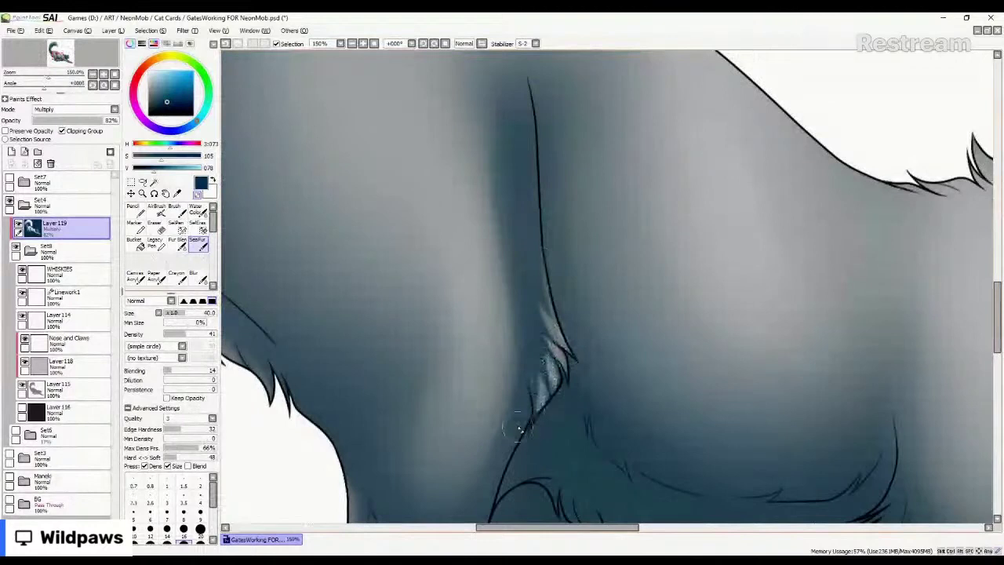
pyautogui.moveTo(524, 379)
pyautogui.mouseDown()
pyautogui.moveTo(528, 410)
pyautogui.moveTo(507, 458)
pyautogui.moveTo(527, 422)
pyautogui.moveTo(518, 392)
pyautogui.moveTo(537, 368)
pyautogui.moveTo(526, 237)
pyautogui.moveTo(531, 405)
pyautogui.moveTo(509, 479)
pyautogui.mouseUp()
# Soften the strands in the front thigh tuft with the Fur Blend brush at size 50.
pyautogui.click(178, 244)
pyautogui.scroll(-5, 408, 276)
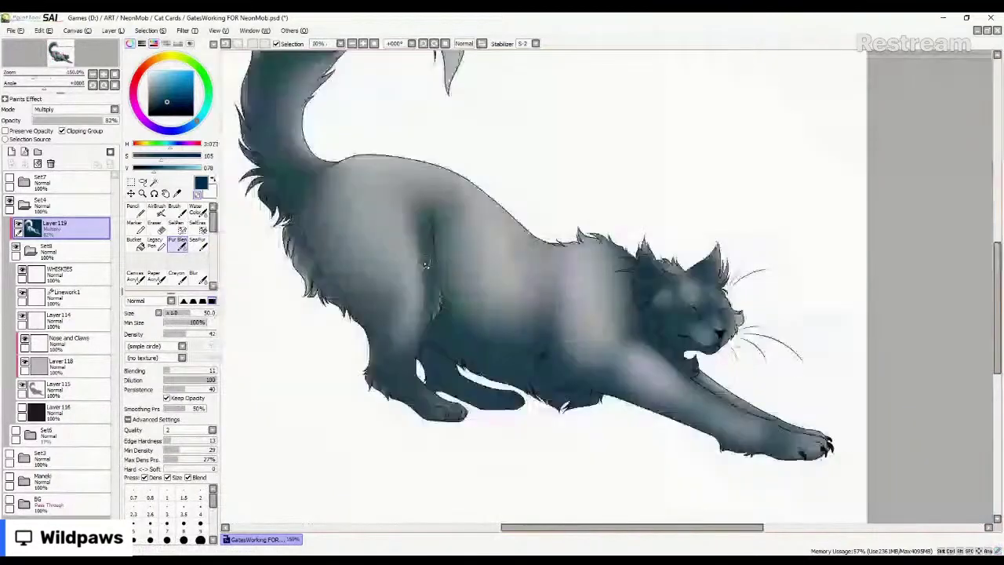
pyautogui.scroll(-1, 426, 265)
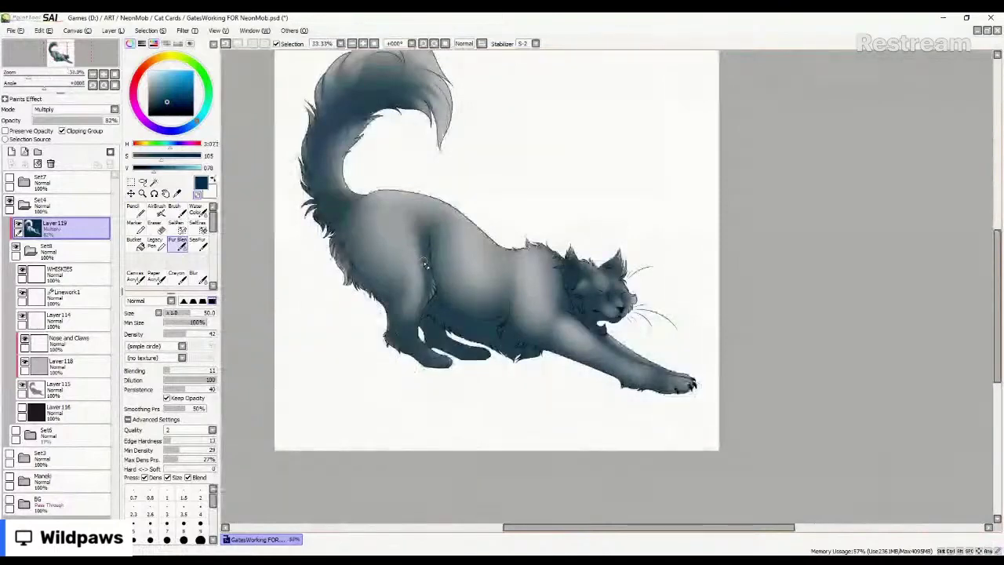
pyautogui.scroll(3, 430, 276)
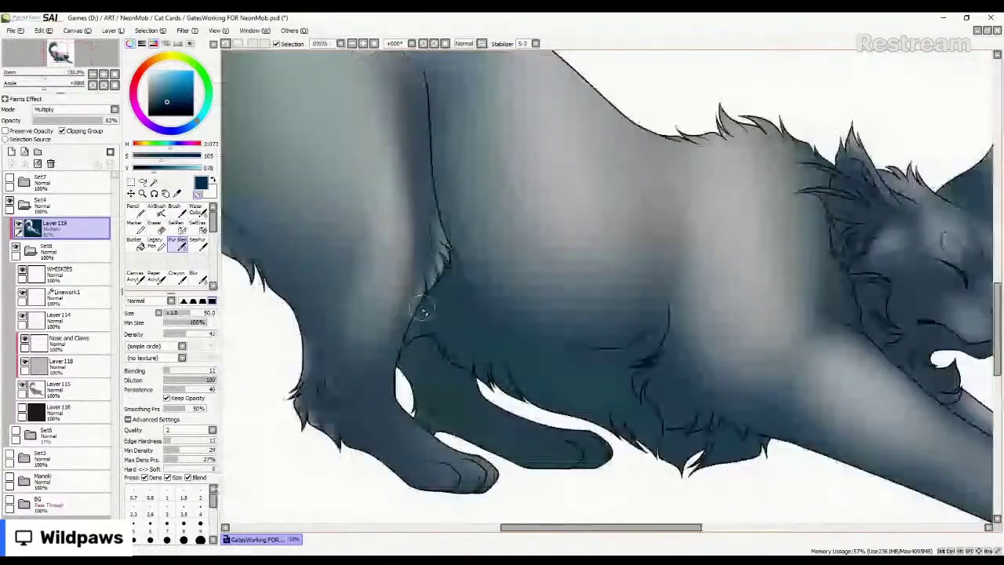
pyautogui.moveTo(422, 309); pyautogui.dragTo(411, 278)
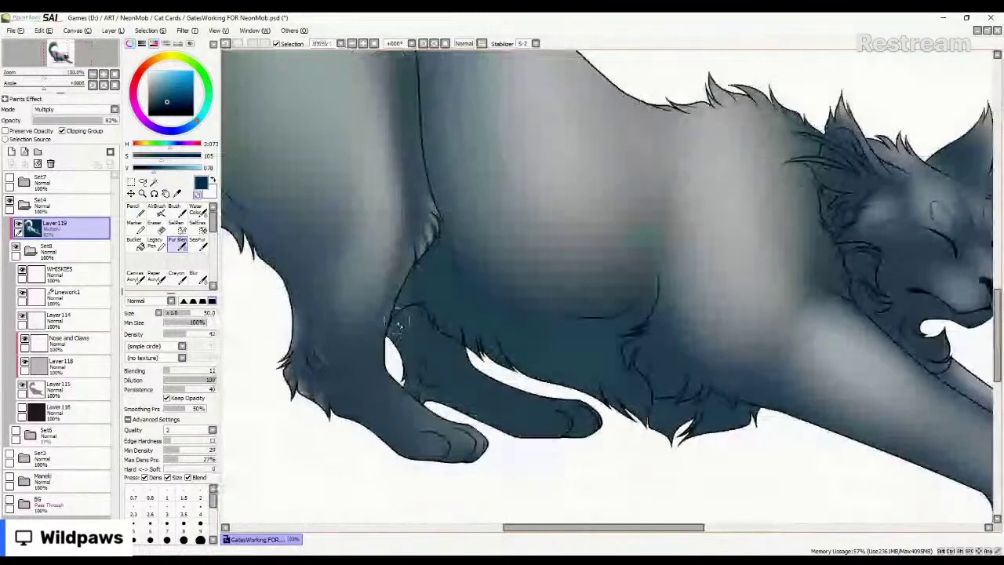
pyautogui.scroll(2, 398, 324)
pyautogui.scroll(-5, 408, 280)
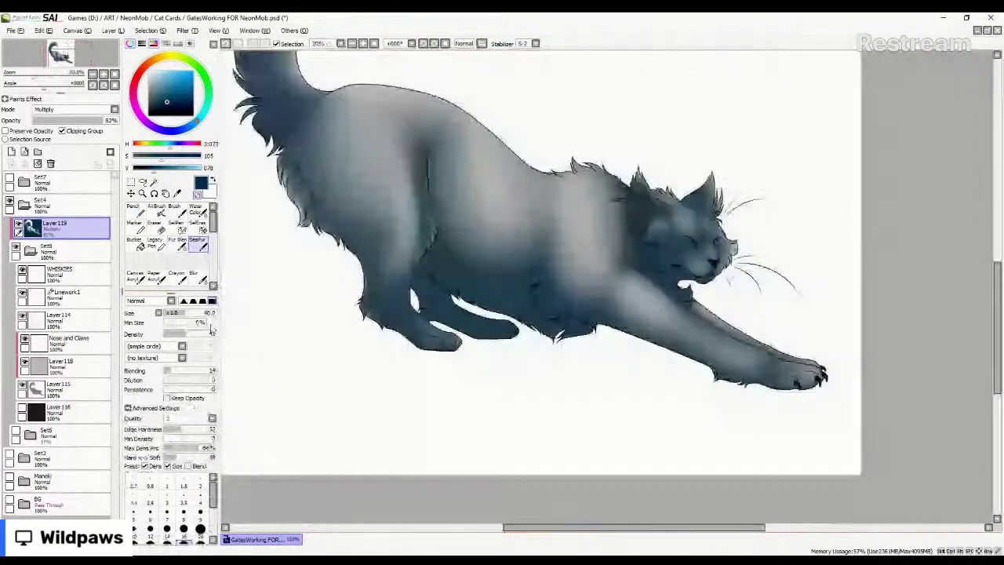
# Show the Maneki folder in place of Set4 to examine the calico cat's shading, and restore the stretching cat's visibility.
pyautogui.click(8, 203)
pyautogui.click(9, 246)
pyautogui.click(9, 202)
pyautogui.scroll(-2, 363, 288)
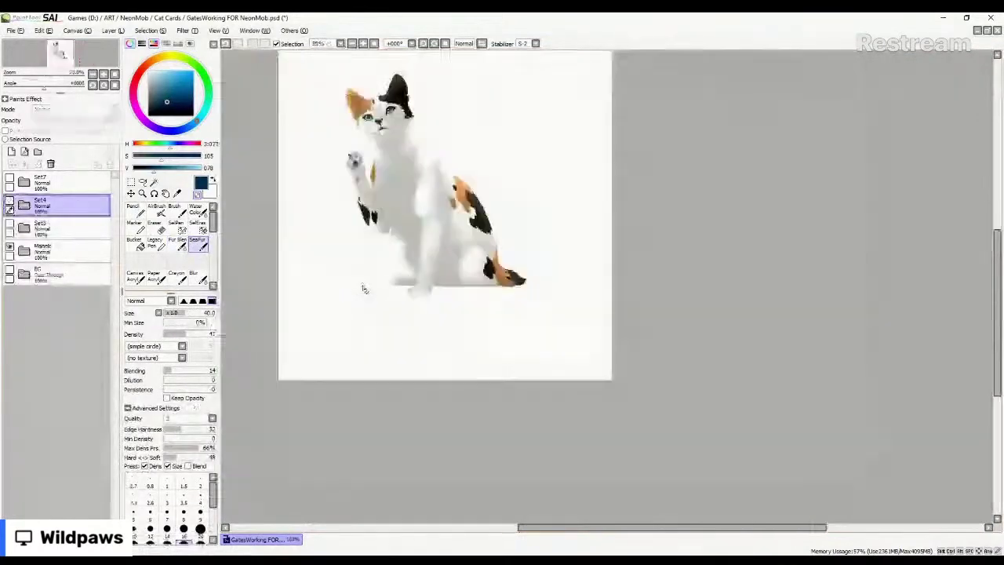
pyautogui.moveTo(325, 164); pyautogui.dragTo(361, 232)
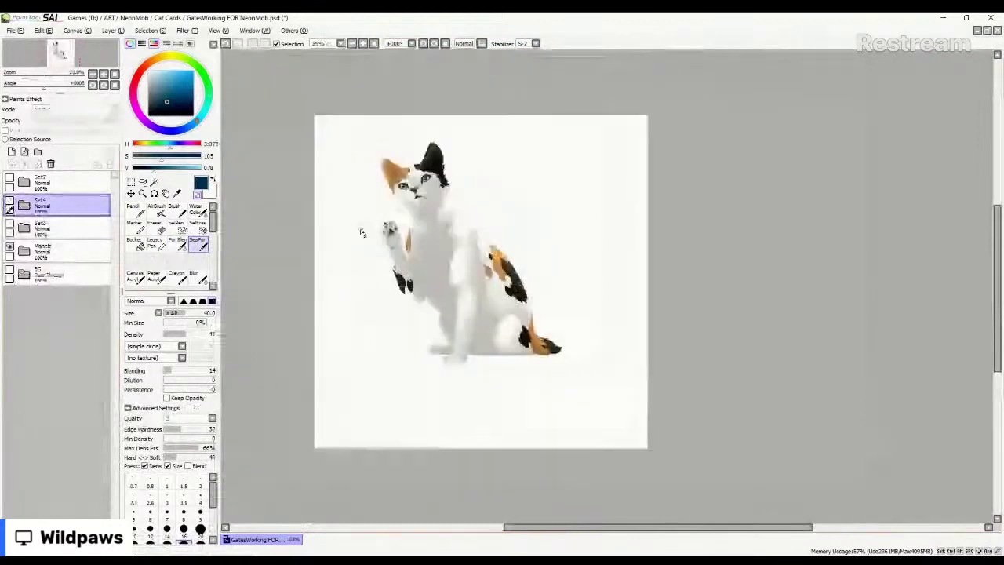
pyautogui.scroll(1, 361, 232)
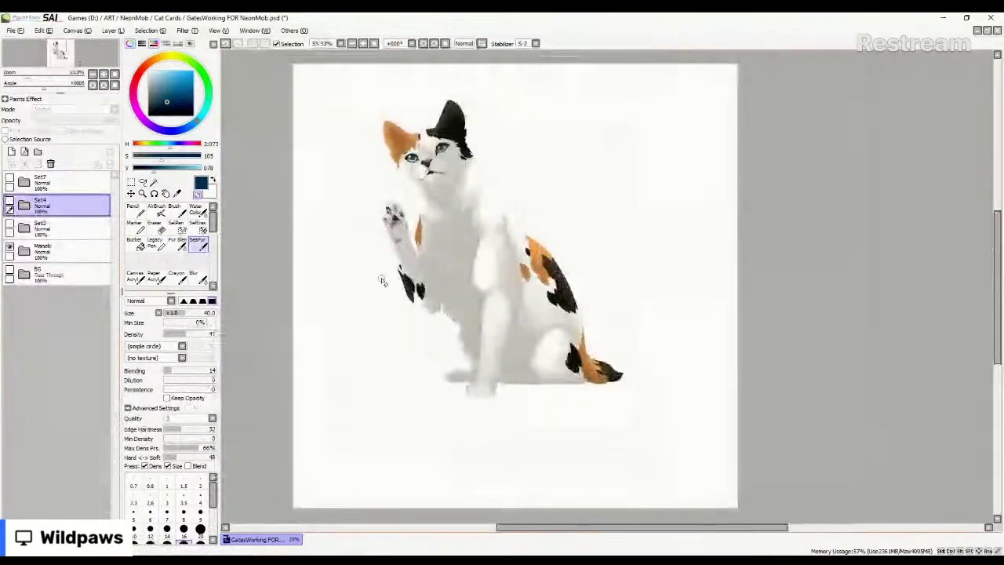
pyautogui.click(9, 250)
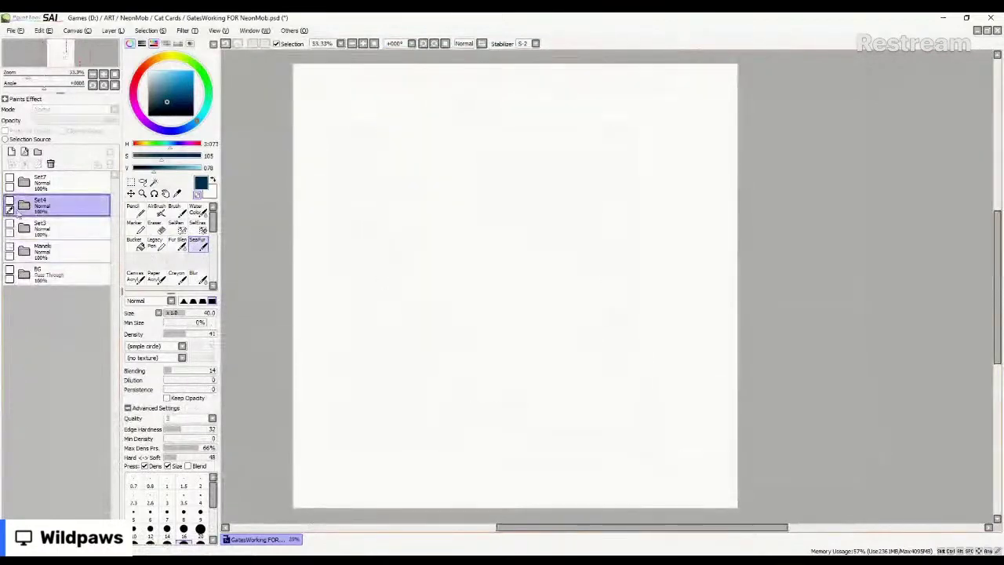
pyautogui.click(9, 204)
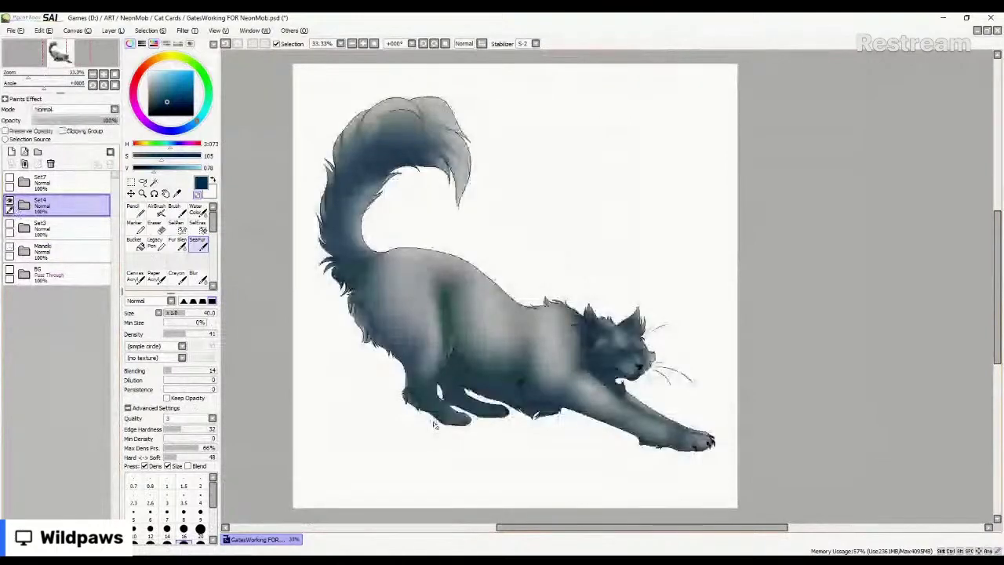
# Reselect the Multiply layer in Set4 and clear SeaFur highlights at size 40 along the front of the lower hind leg and toes.
pyautogui.scroll(4, 455, 401)
pyautogui.scroll(1, 456, 401)
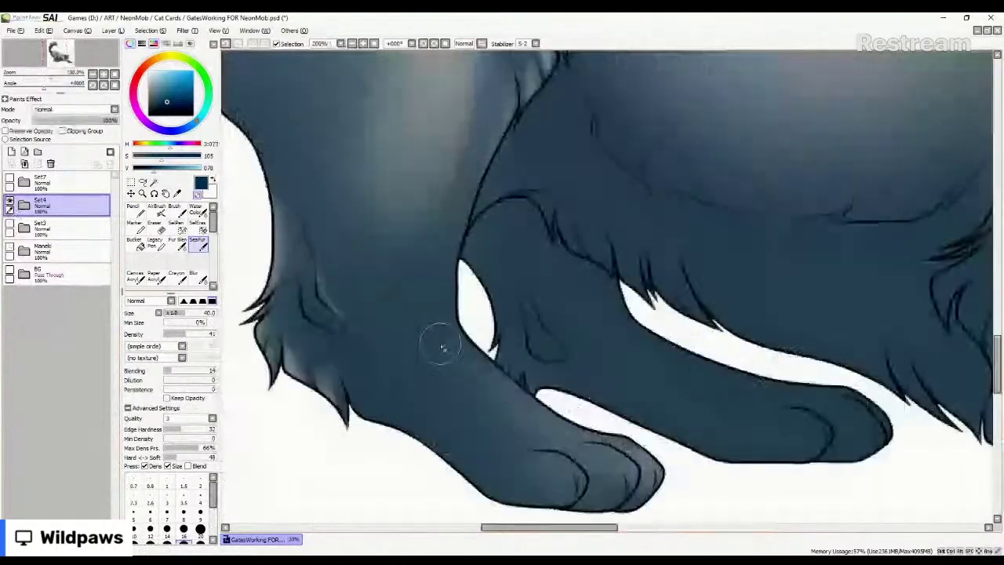
pyautogui.click(60, 205)
pyautogui.click(63, 228)
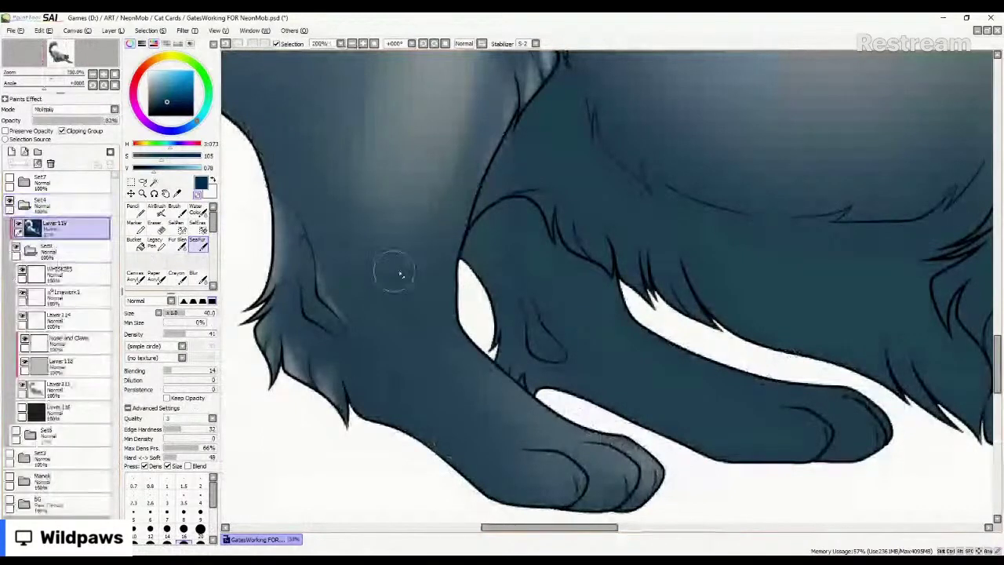
pyautogui.moveTo(456, 237)
pyautogui.mouseDown()
pyautogui.moveTo(447, 282)
pyautogui.moveTo(475, 365)
pyautogui.mouseUp()
pyautogui.moveTo(457, 302); pyautogui.dragTo(503, 375)
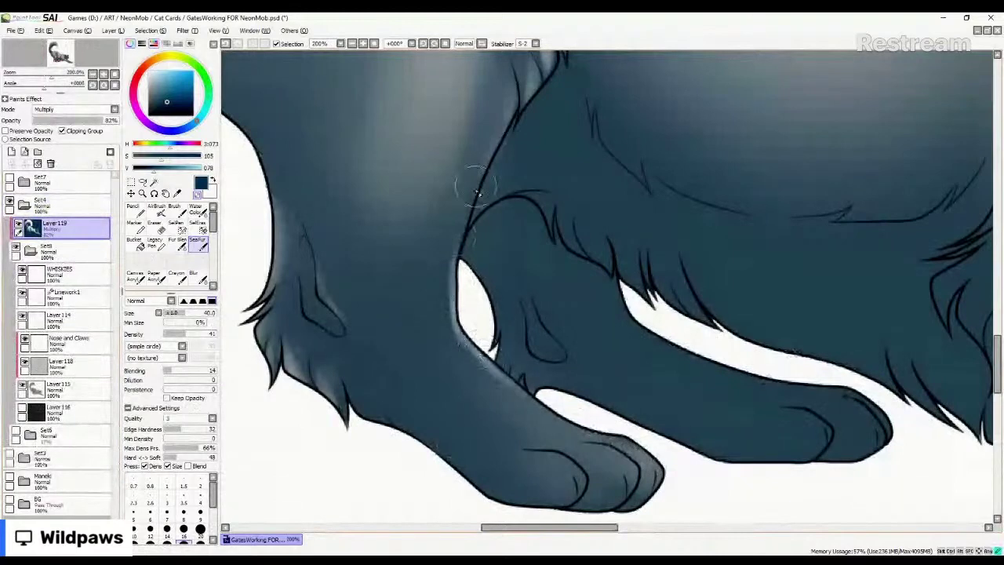
pyautogui.moveTo(476, 192)
pyautogui.mouseDown()
pyautogui.moveTo(456, 343)
pyautogui.moveTo(526, 404)
pyautogui.moveTo(509, 390)
pyautogui.moveTo(616, 443)
pyautogui.moveTo(625, 462)
pyautogui.moveTo(593, 451)
pyautogui.moveTo(632, 476)
pyautogui.mouseUp()
pyautogui.moveTo(531, 458); pyautogui.dragTo(577, 478)
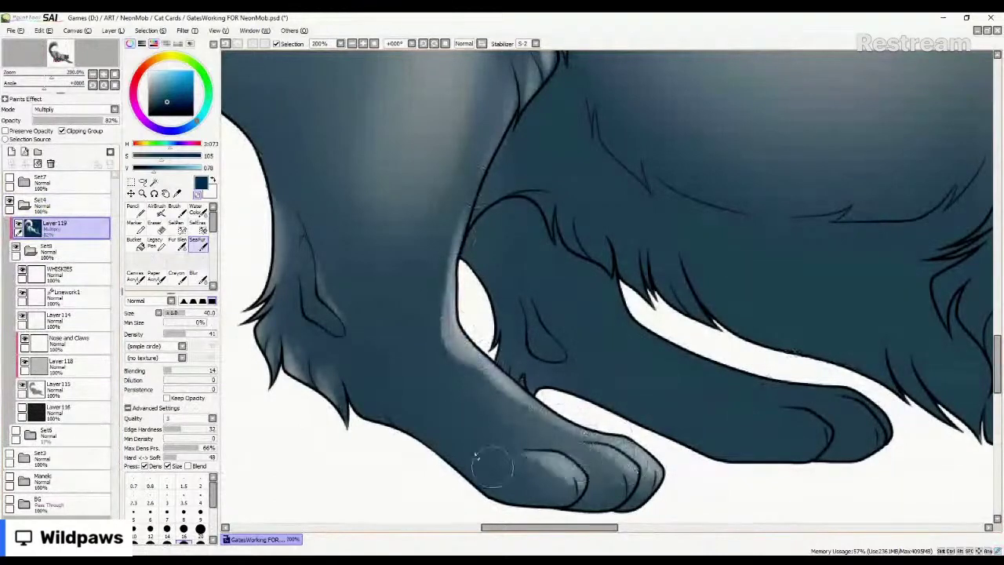
# Soften the highlights on the near hind leg and paw with the Fur Blend brush at size 50.
pyautogui.click(179, 245)
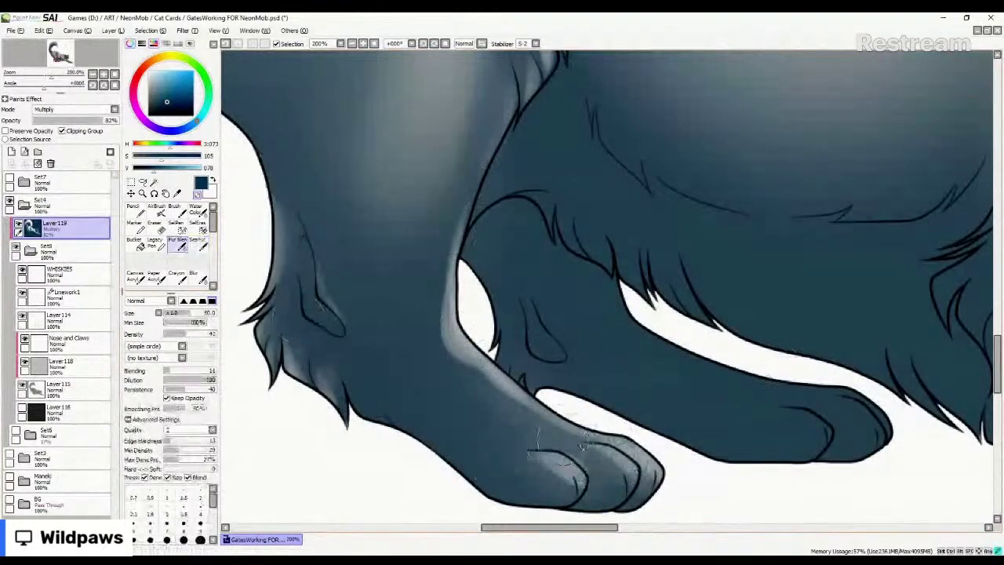
pyautogui.moveTo(436, 322)
pyautogui.mouseDown()
pyautogui.moveTo(456, 180)
pyautogui.moveTo(487, 412)
pyautogui.moveTo(514, 389)
pyautogui.mouseUp()
pyautogui.scroll(-3, 453, 313)
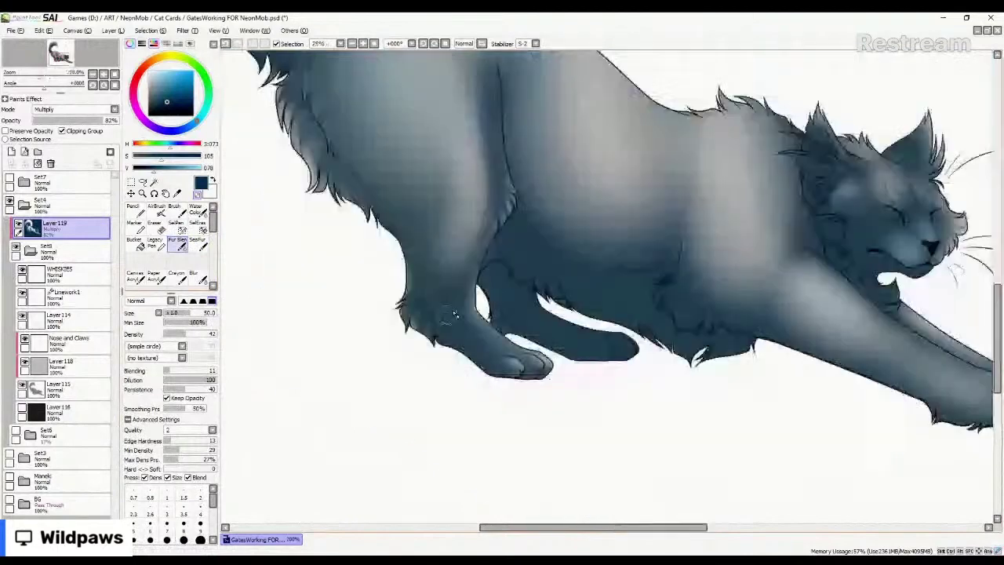
# Clear curved fur strands with the SeaFur brush at size 40 through the tuft behind the near foreleg's elbow.
pyautogui.scroll(-2, 544, 361)
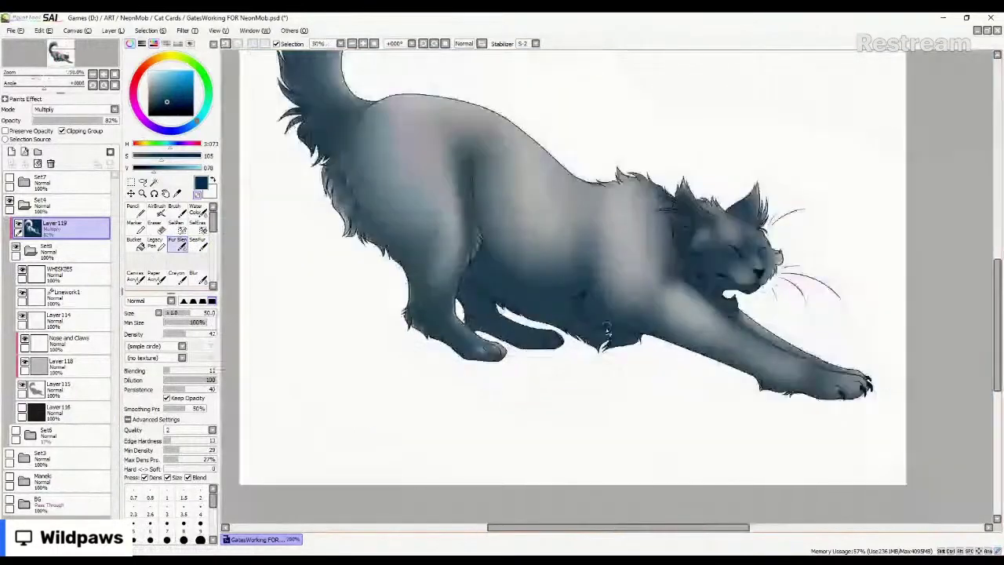
pyautogui.click(198, 244)
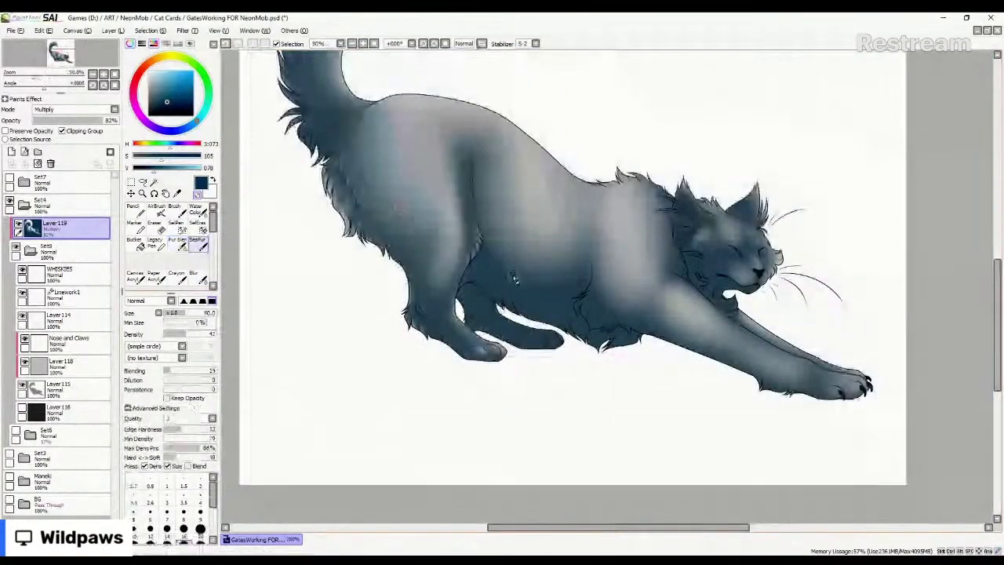
pyautogui.scroll(-1, 514, 278)
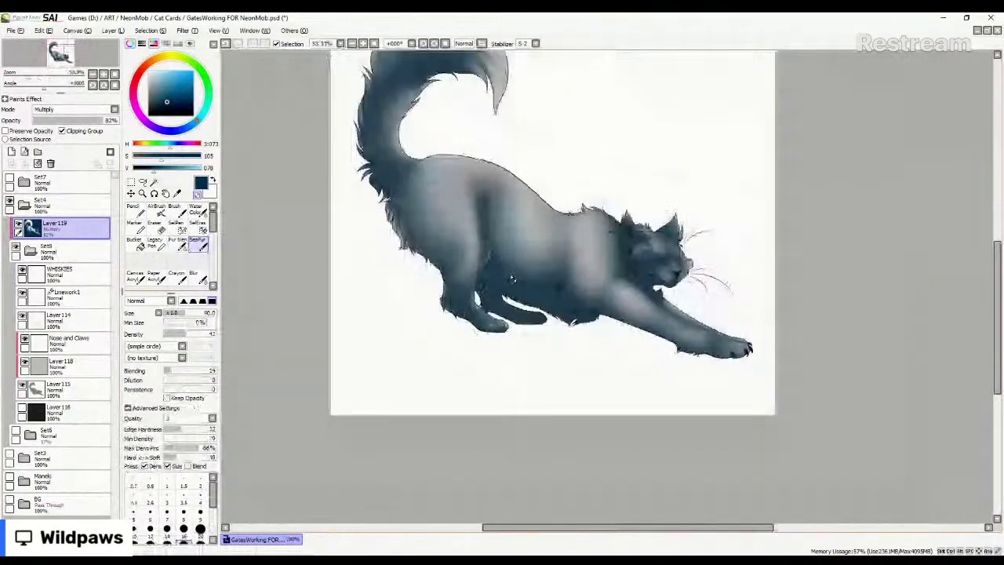
pyautogui.scroll(2, 511, 279)
pyautogui.scroll(3, 560, 296)
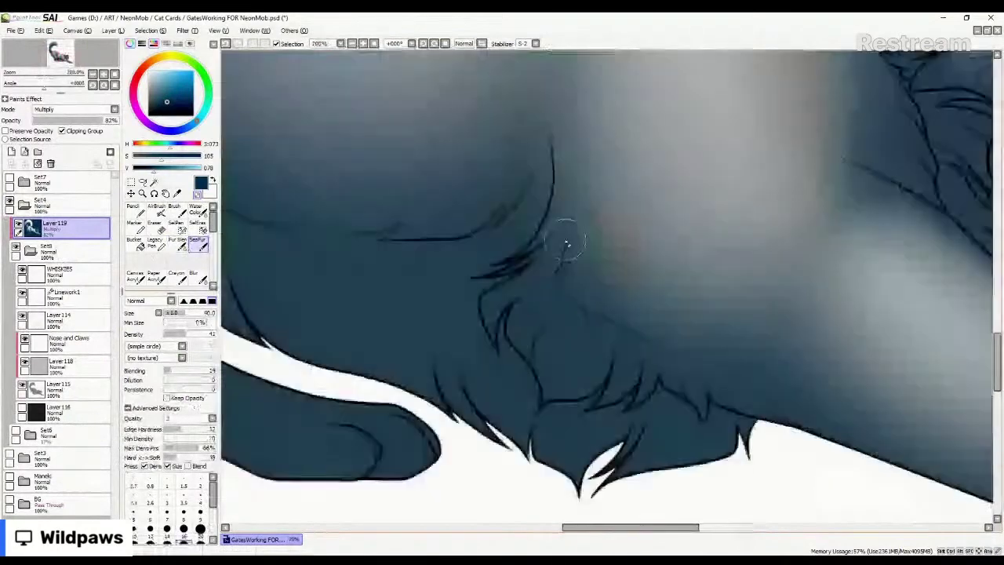
pyautogui.moveTo(573, 267); pyautogui.dragTo(601, 332)
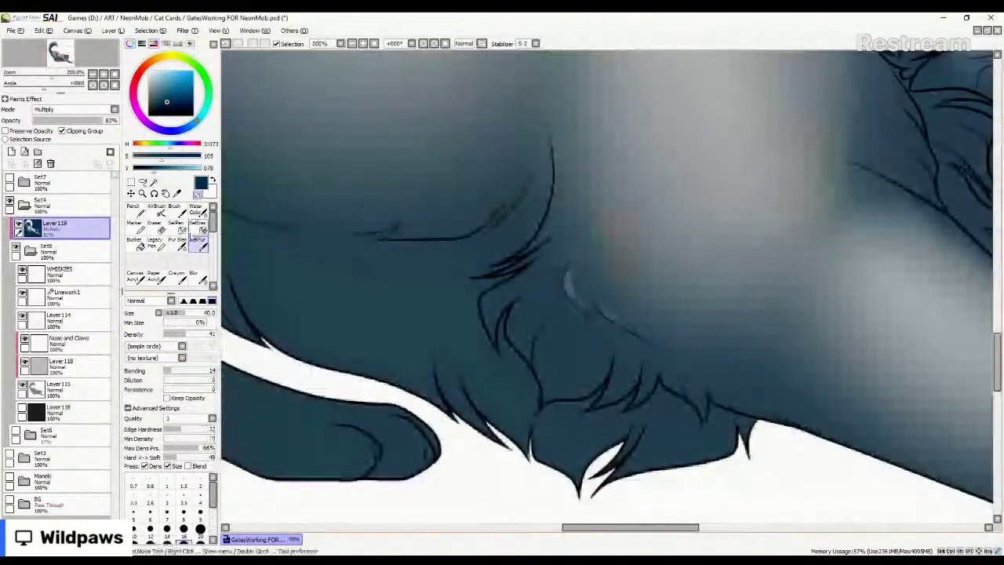
pyautogui.click(181, 242)
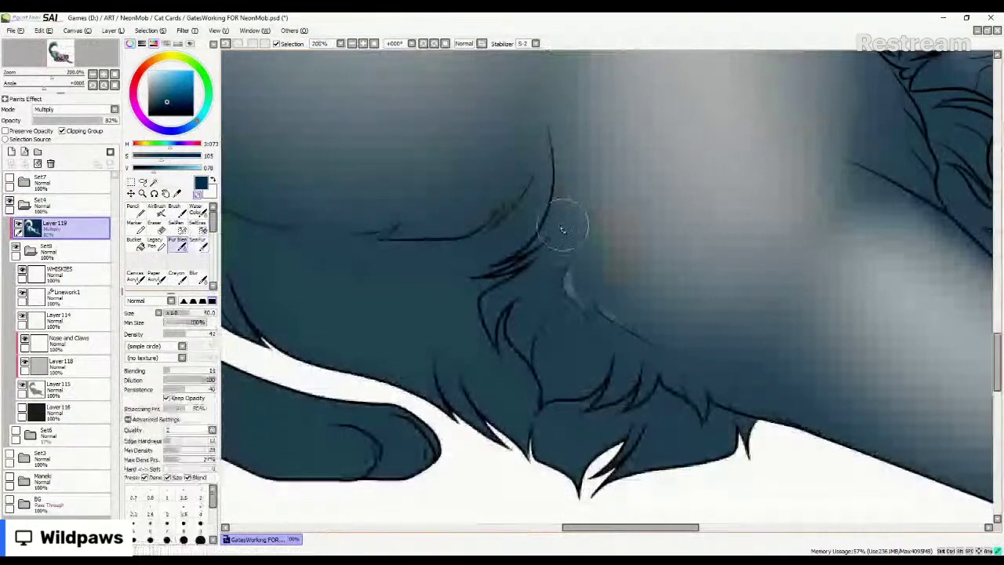
pyautogui.click(197, 244)
pyautogui.moveTo(538, 252)
pyautogui.mouseDown()
pyautogui.moveTo(517, 268)
pyautogui.moveTo(533, 268)
pyautogui.moveTo(516, 278)
pyautogui.moveTo(490, 335)
pyautogui.moveTo(491, 326)
pyautogui.moveTo(495, 351)
pyautogui.moveTo(491, 329)
pyautogui.moveTo(524, 289)
pyautogui.moveTo(496, 318)
pyautogui.moveTo(495, 350)
pyautogui.moveTo(510, 286)
pyautogui.moveTo(538, 273)
pyautogui.moveTo(498, 314)
pyautogui.moveTo(526, 309)
pyautogui.moveTo(533, 295)
pyautogui.moveTo(514, 338)
pyautogui.moveTo(534, 383)
pyautogui.moveTo(524, 311)
pyautogui.moveTo(548, 318)
pyautogui.moveTo(546, 308)
pyautogui.moveTo(550, 373)
pyautogui.moveTo(555, 328)
pyautogui.moveTo(554, 387)
pyautogui.moveTo(565, 362)
pyautogui.moveTo(517, 343)
pyautogui.moveTo(522, 333)
pyautogui.moveTo(551, 401)
pyautogui.moveTo(543, 408)
pyautogui.moveTo(549, 362)
pyautogui.moveTo(566, 354)
pyautogui.moveTo(541, 411)
pyautogui.moveTo(548, 357)
pyautogui.moveTo(586, 316)
pyautogui.moveTo(558, 397)
pyautogui.moveTo(575, 328)
pyautogui.moveTo(558, 396)
pyautogui.moveTo(569, 396)
pyautogui.moveTo(599, 337)
pyautogui.moveTo(575, 393)
pyautogui.moveTo(628, 379)
pyautogui.moveTo(595, 356)
pyautogui.moveTo(595, 384)
pyautogui.moveTo(626, 352)
pyautogui.moveTo(594, 412)
pyautogui.moveTo(638, 378)
pyautogui.moveTo(634, 418)
pyautogui.moveTo(674, 365)
pyautogui.moveTo(698, 412)
pyautogui.mouseUp()
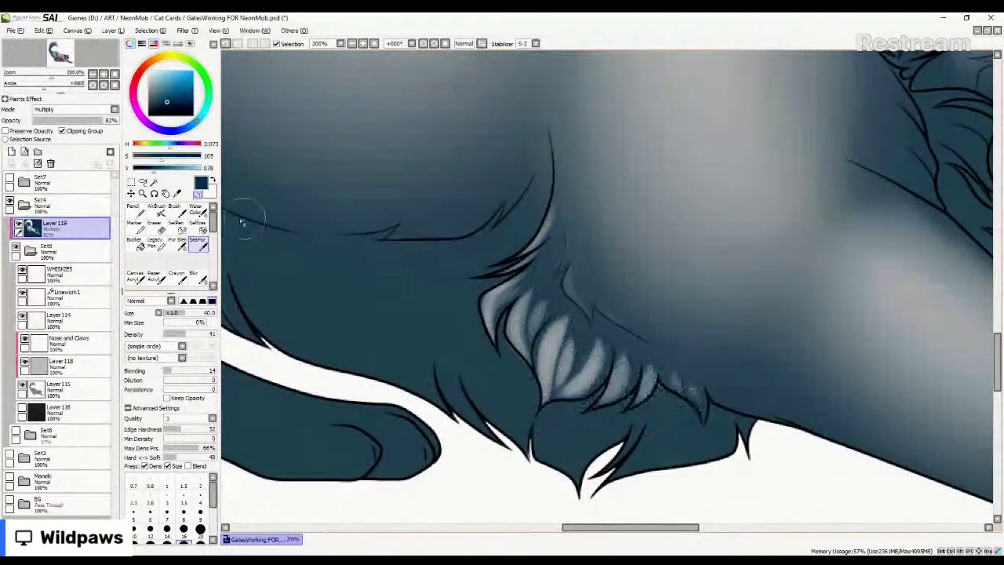
# Soften the upper ends of the elbow tuft strands with the Fur Blend brush at size 50.
pyautogui.click(180, 246)
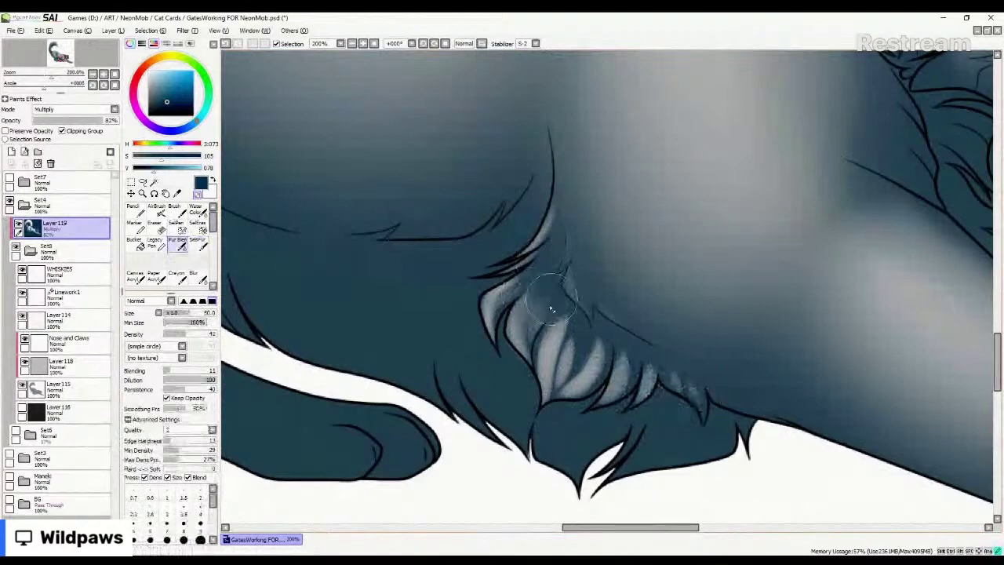
pyautogui.moveTo(552, 309); pyautogui.dragTo(686, 384)
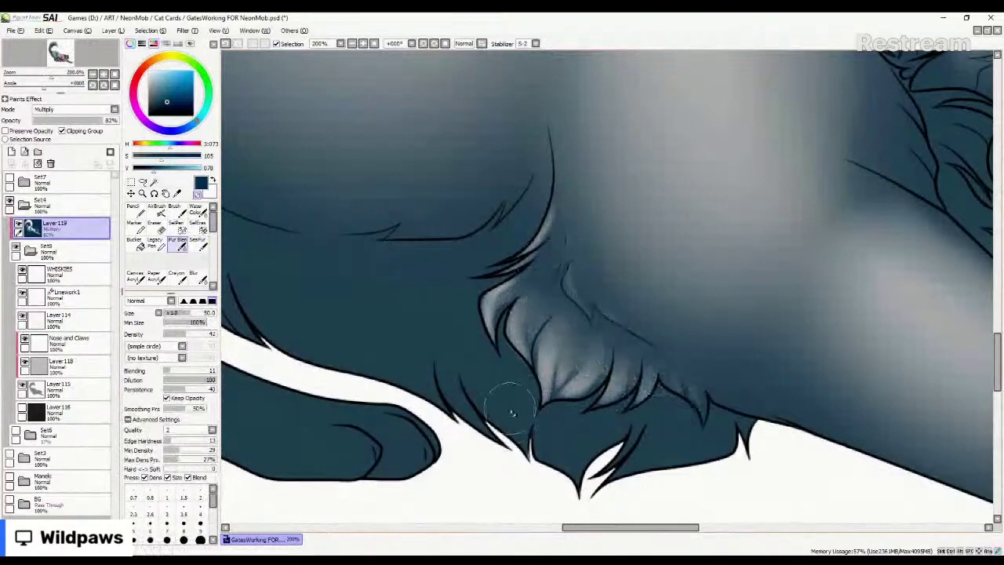
pyautogui.scroll(-5, 511, 413)
pyautogui.scroll(3, 511, 413)
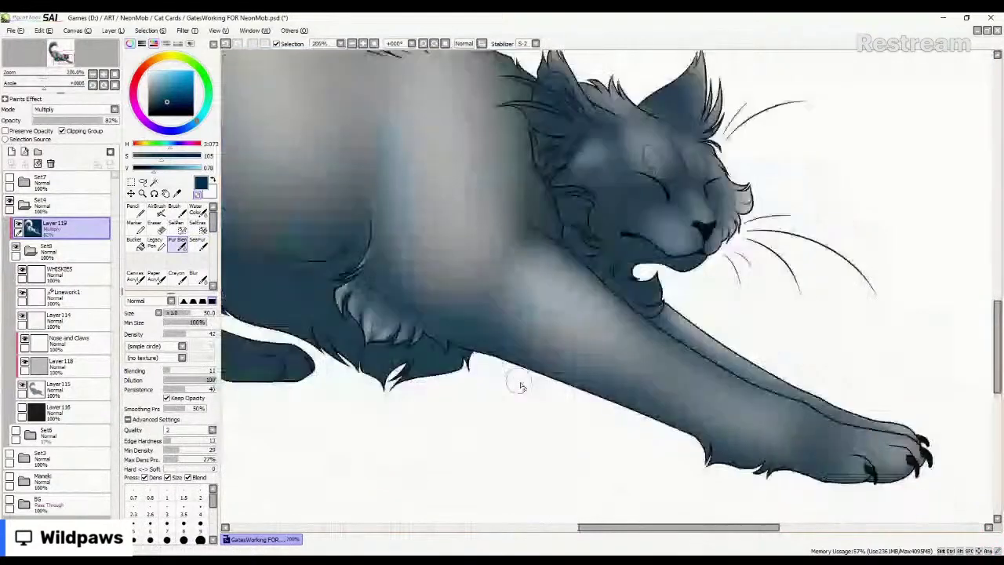
# Clear SeaFur highlights at size 40 along the neck behind the cheek fur and blend them with Fur Blend at size 50.
pyautogui.scroll(-1, 520, 296)
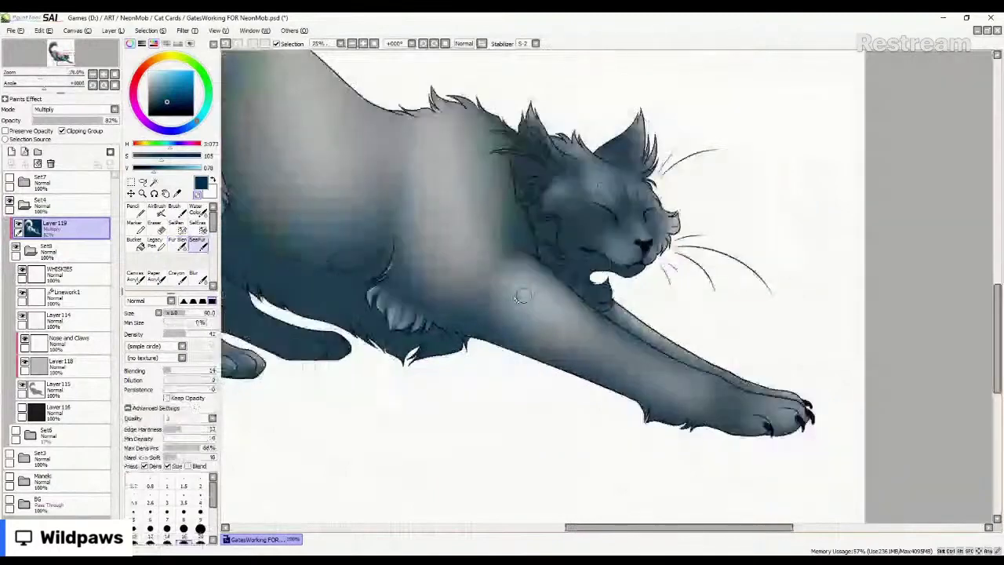
pyautogui.scroll(3, 520, 296)
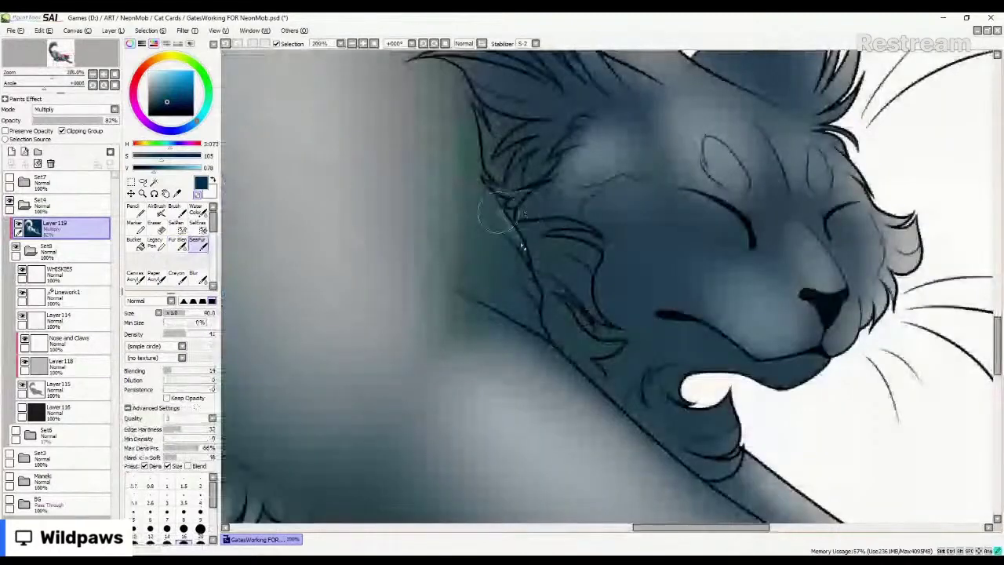
pyautogui.moveTo(500, 212); pyautogui.dragTo(538, 296)
pyautogui.click(178, 244)
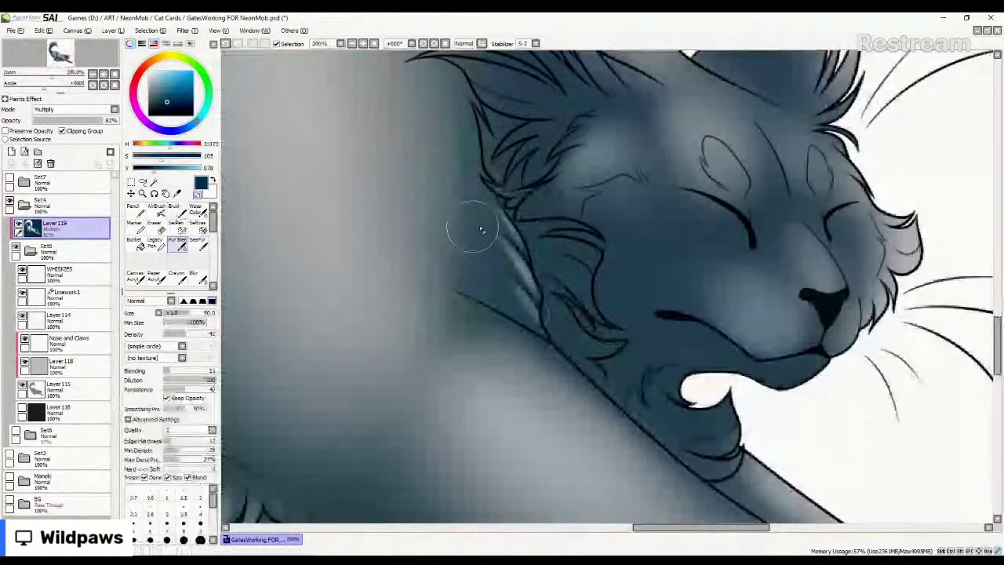
pyautogui.moveTo(482, 229); pyautogui.dragTo(518, 276)
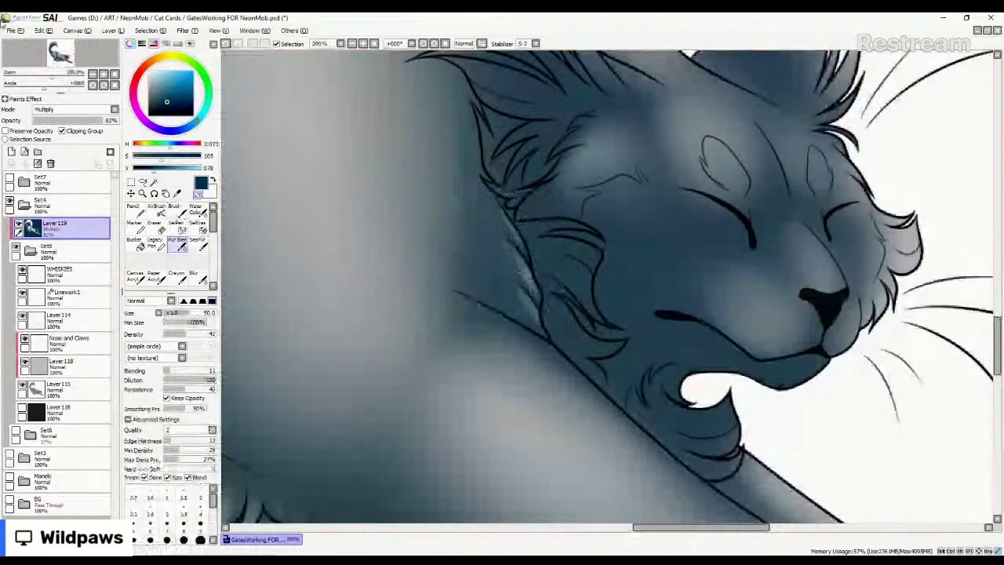
pyautogui.click(200, 244)
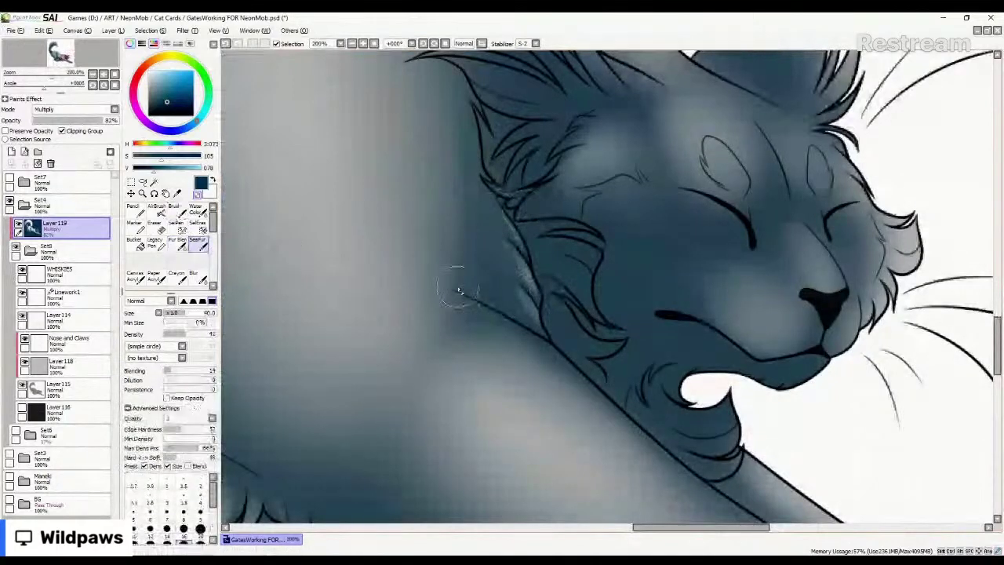
pyautogui.moveTo(504, 287); pyautogui.dragTo(502, 269)
# Clear SeaFur highlights at size 40 in the fur tufts under the near forearm and soften them with Fur Blend at size 50.
pyautogui.scroll(-6, 489, 270)
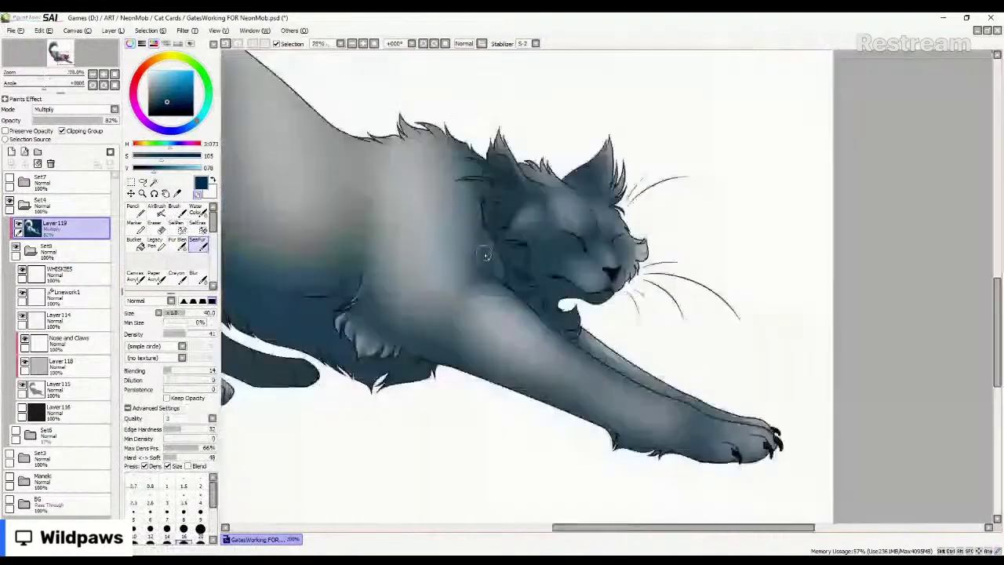
pyautogui.scroll(2, 596, 358)
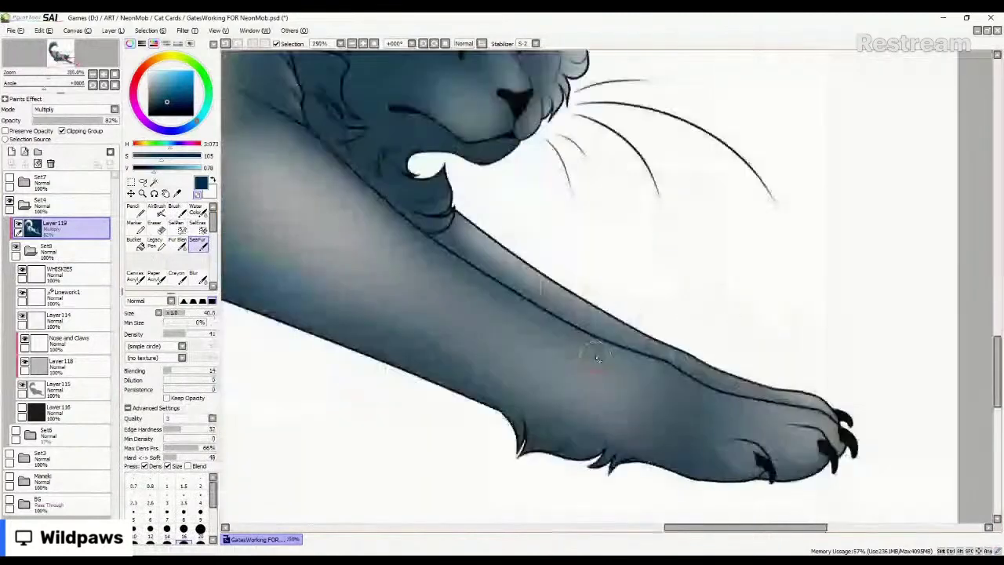
pyautogui.scroll(2, 596, 358)
pyautogui.moveTo(522, 309); pyautogui.dragTo(540, 376)
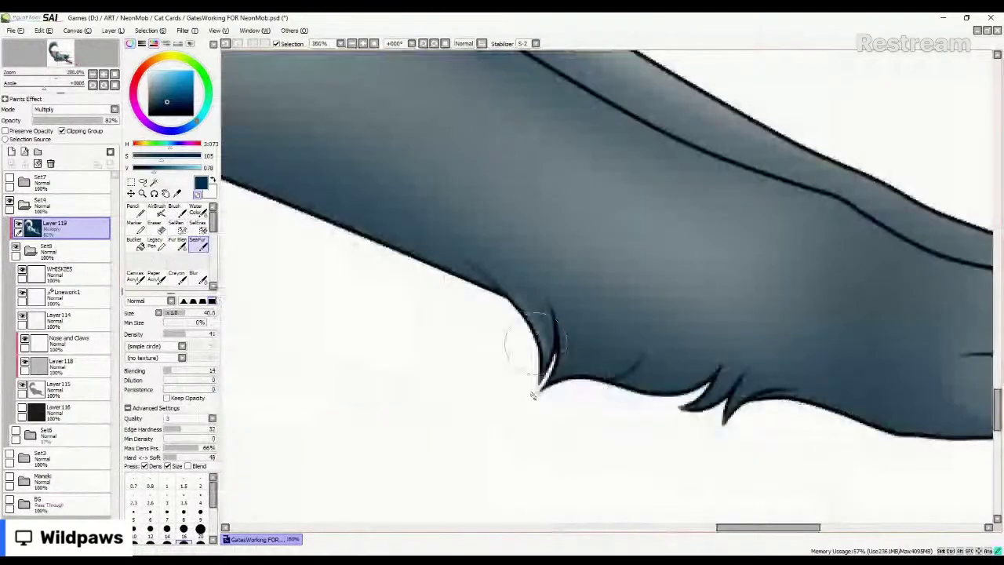
pyautogui.moveTo(573, 325)
pyautogui.mouseDown()
pyautogui.moveTo(561, 384)
pyautogui.moveTo(626, 358)
pyautogui.moveTo(683, 374)
pyautogui.mouseUp()
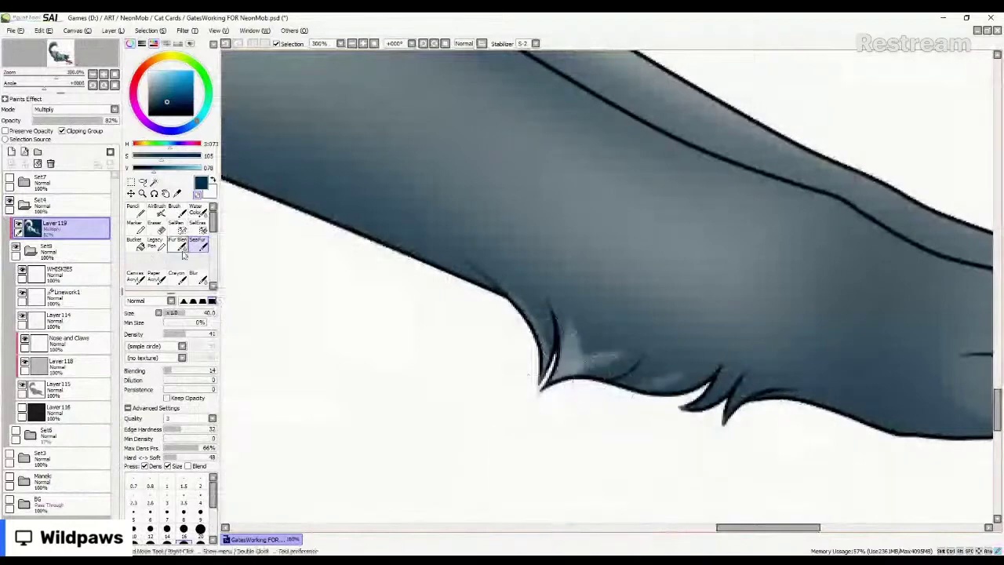
pyautogui.click(183, 247)
pyautogui.moveTo(563, 320); pyautogui.dragTo(546, 380)
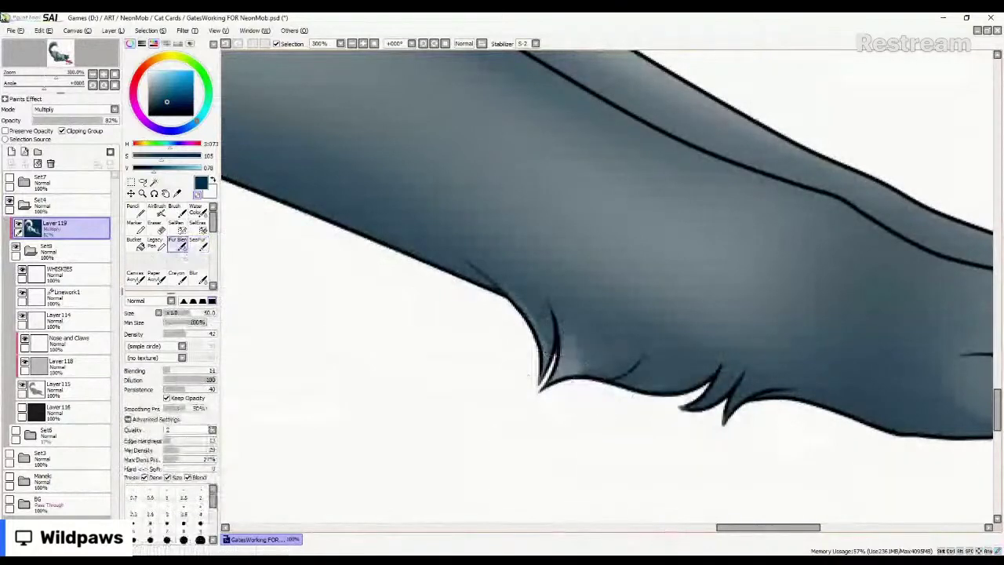
# Clear short fur strands with the SeaFur brush at size 40 along the nape tufts between the shoulders and ear.
pyautogui.scroll(-5, 546, 353)
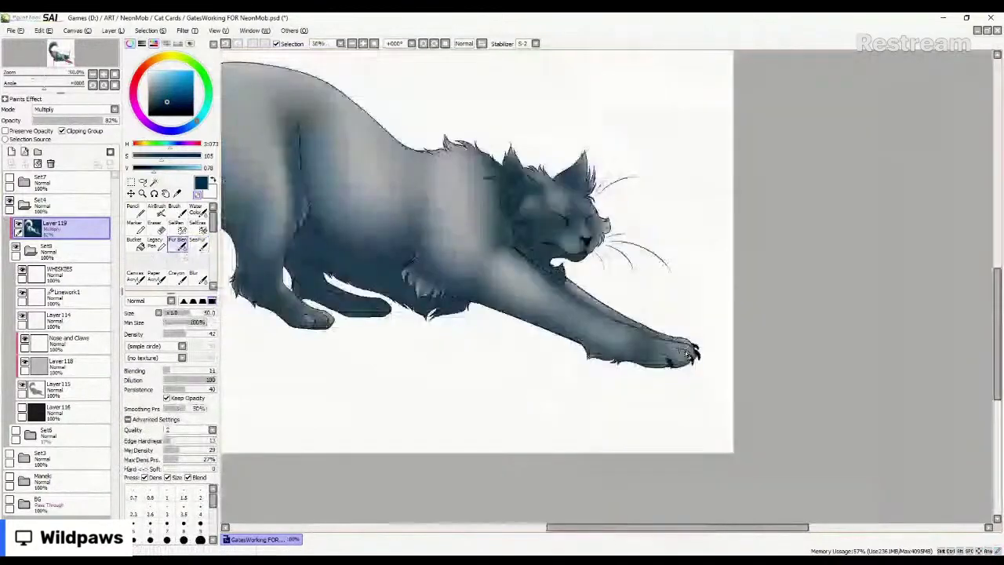
pyautogui.scroll(5, 689, 354)
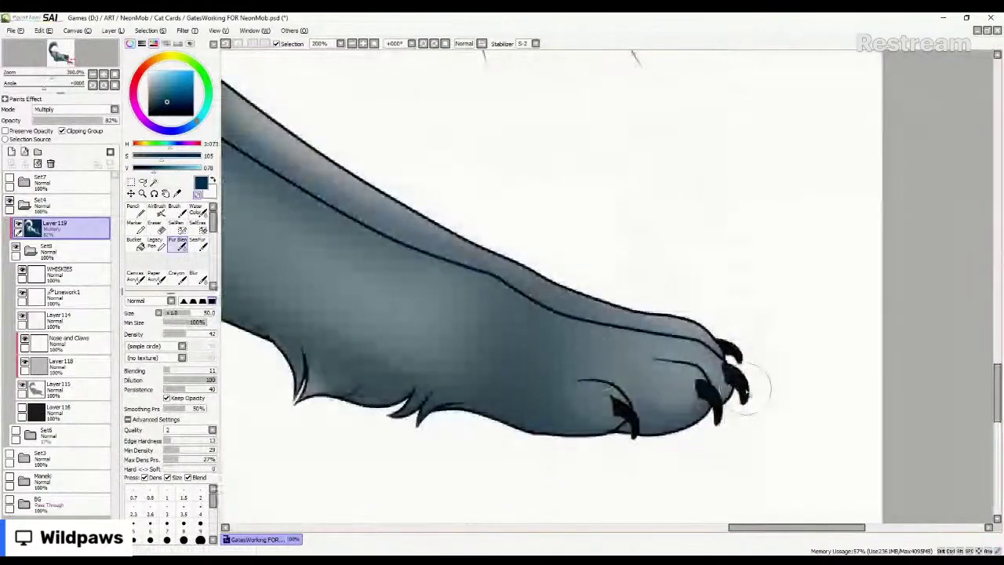
pyautogui.scroll(-4, 749, 388)
pyautogui.scroll(-3, 685, 411)
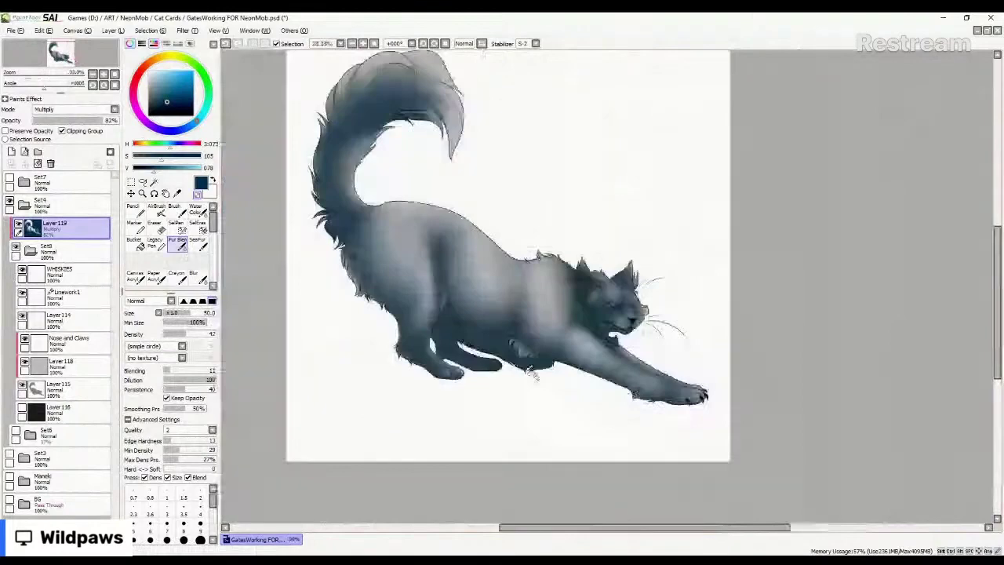
pyautogui.scroll(3, 533, 375)
pyautogui.scroll(1, 584, 328)
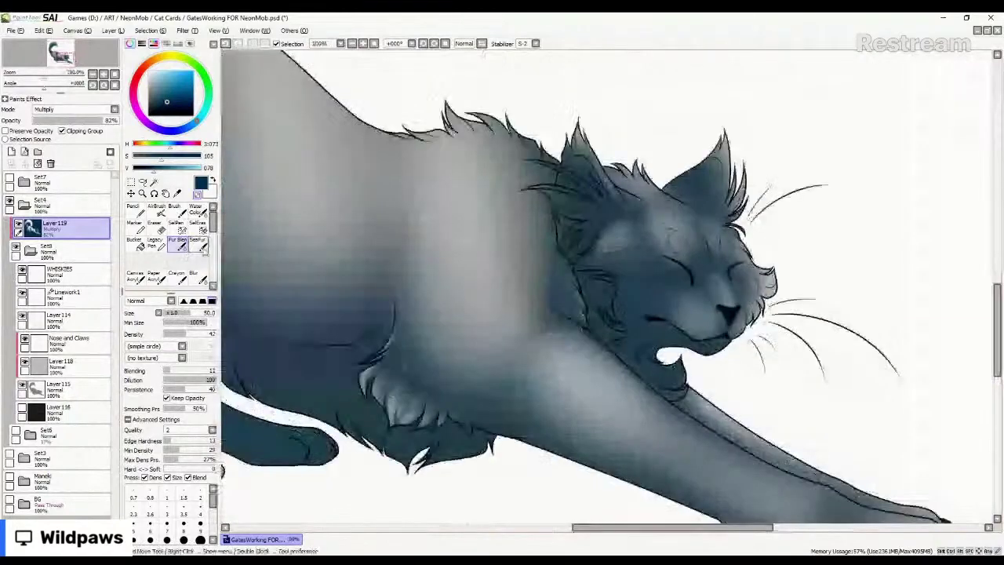
pyautogui.click(201, 245)
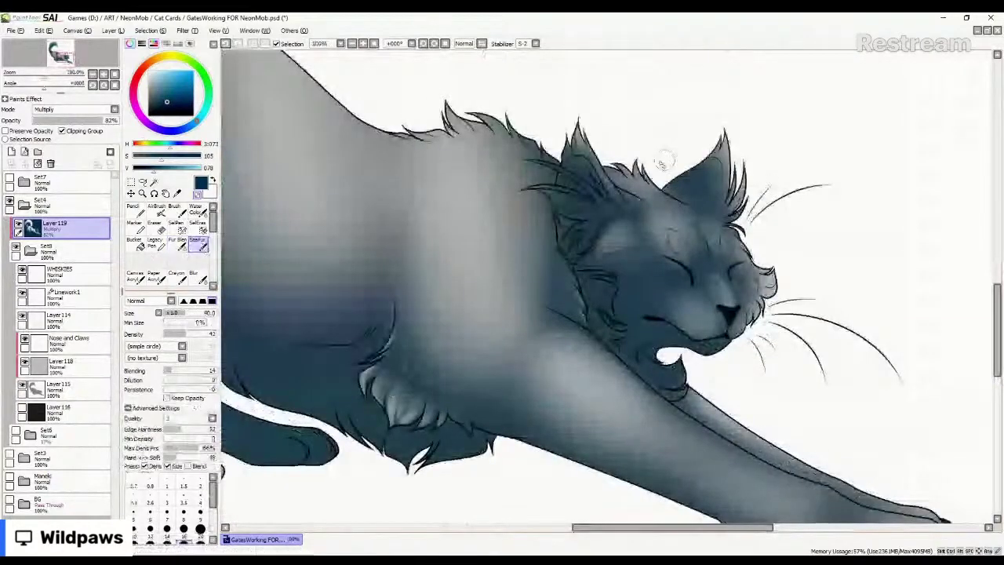
pyautogui.scroll(2, 662, 163)
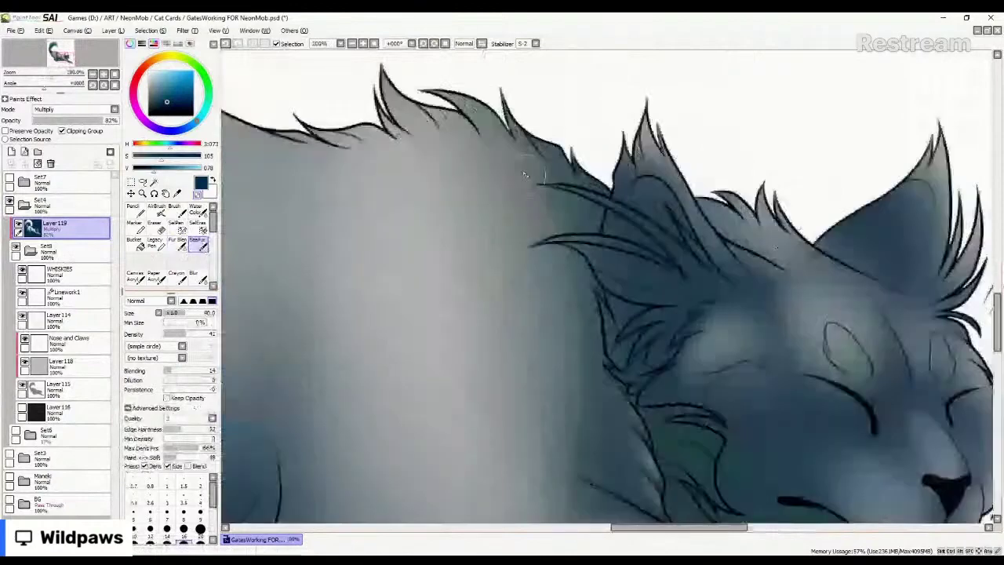
pyautogui.moveTo(525, 174); pyautogui.dragTo(633, 257)
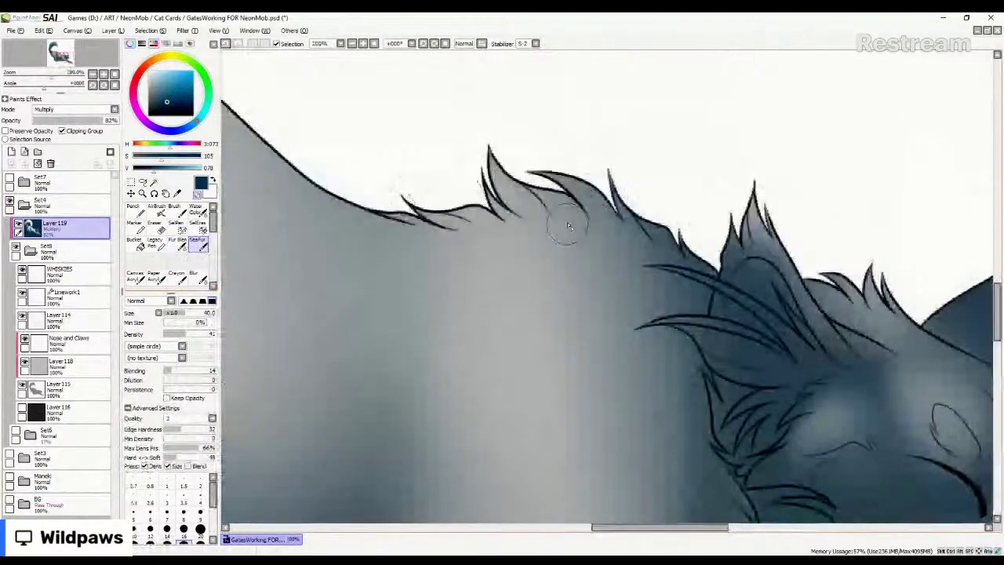
pyautogui.moveTo(503, 166)
pyautogui.mouseDown()
pyautogui.moveTo(559, 207)
pyautogui.moveTo(594, 209)
pyautogui.mouseUp()
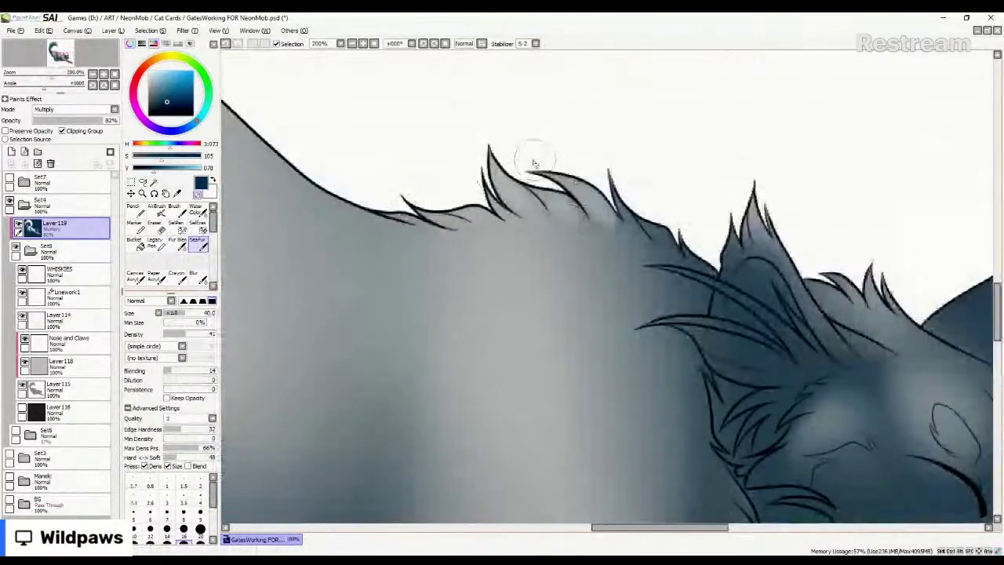
pyautogui.moveTo(535, 163)
pyautogui.mouseDown()
pyautogui.moveTo(618, 185)
pyautogui.moveTo(647, 266)
pyautogui.mouseUp()
pyautogui.moveTo(646, 220); pyautogui.dragTo(679, 263)
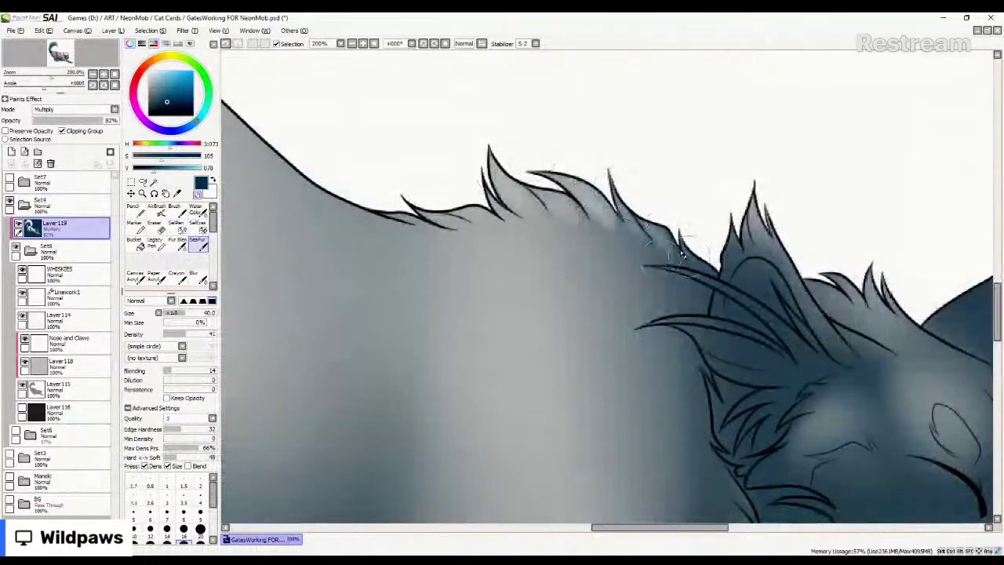
pyautogui.moveTo(597, 224); pyautogui.dragTo(618, 267)
pyautogui.moveTo(563, 221); pyautogui.dragTo(585, 262)
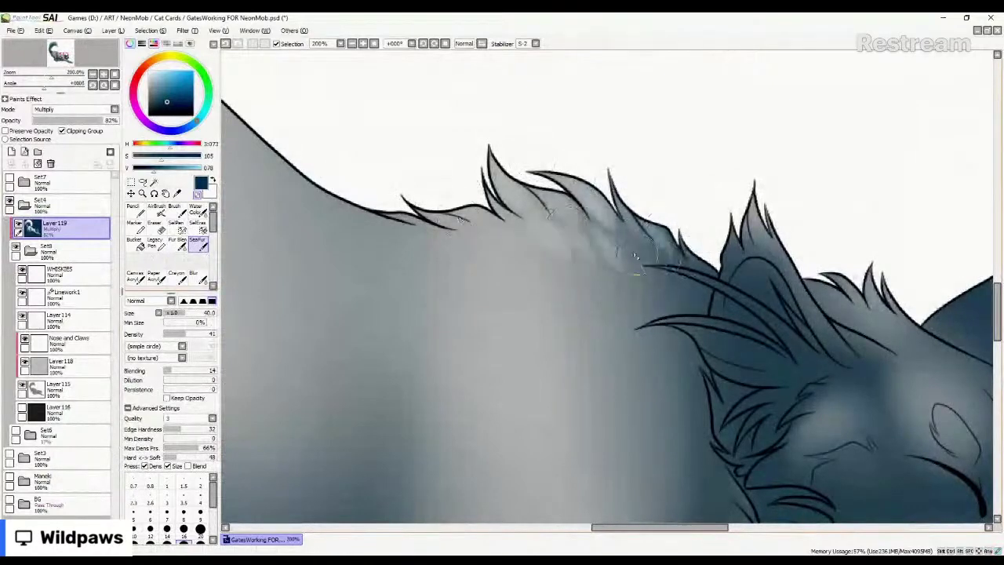
# Blend the nape strands into the neck shading with the Fur Blend brush at size 50.
pyautogui.click(182, 241)
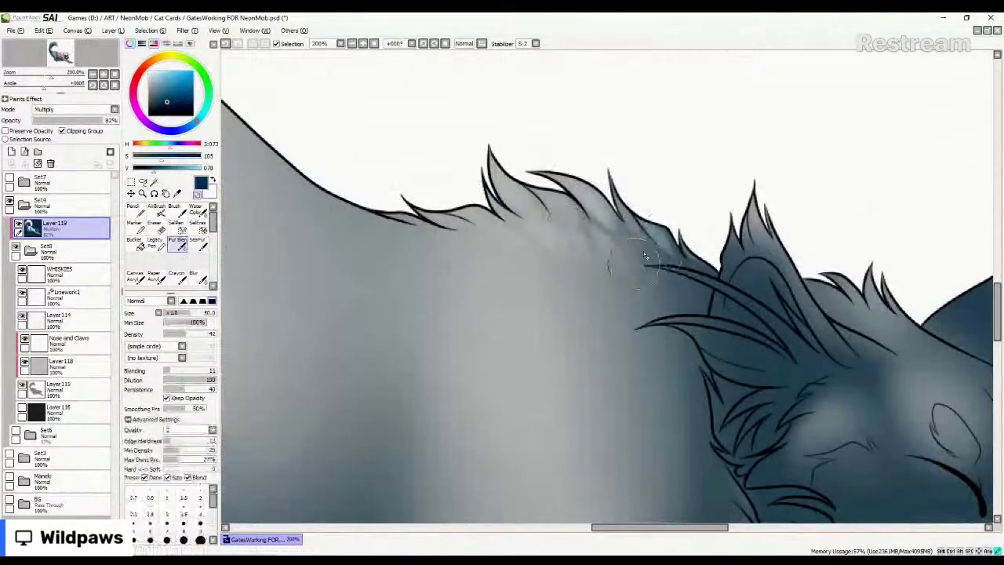
pyautogui.scroll(-2, 371, 321)
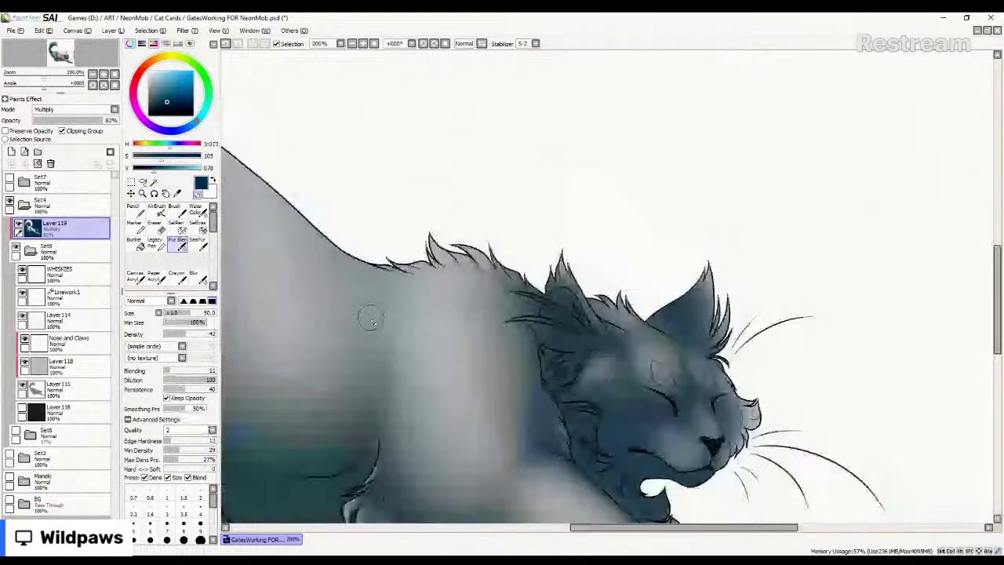
pyautogui.scroll(1, 372, 321)
pyautogui.moveTo(372, 321); pyautogui.dragTo(161, 179)
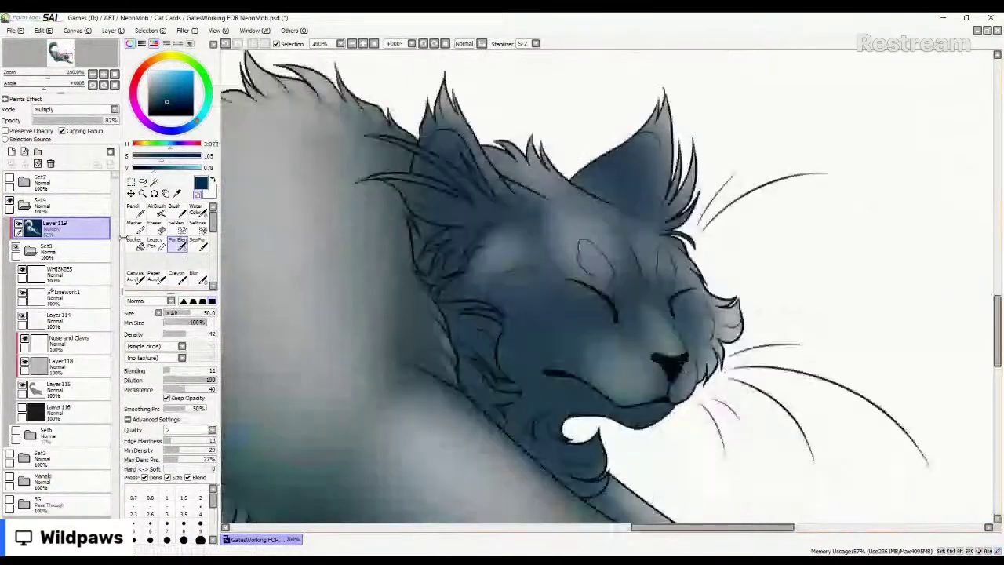
# Clear long fur strands with the SeaFur brush at size 120 across the shadow in the tail's upper curve.
pyautogui.click(202, 246)
pyautogui.scroll(-1, 586, 269)
pyautogui.scroll(-6, 587, 269)
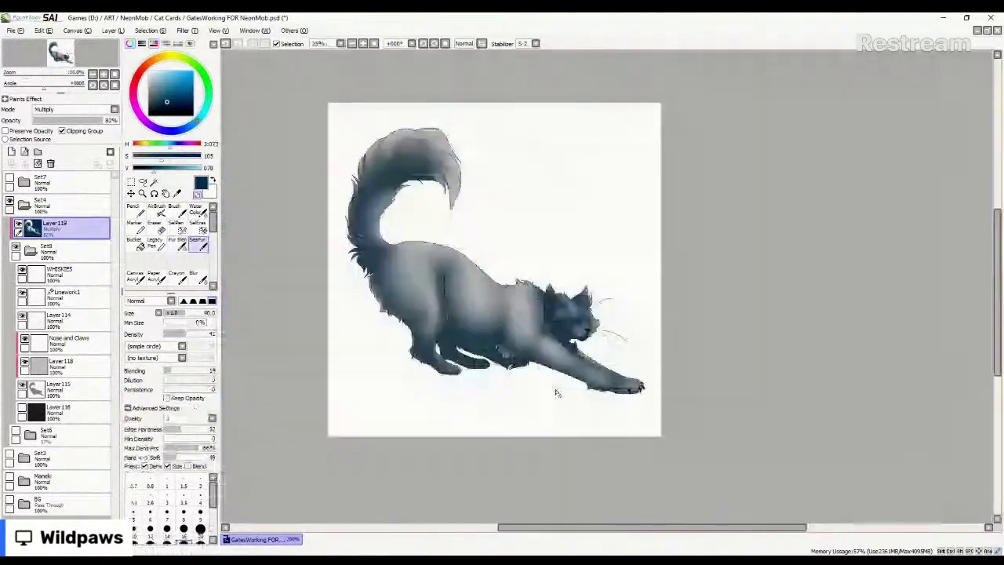
pyautogui.scroll(1, 375, 132)
pyautogui.scroll(2, 375, 132)
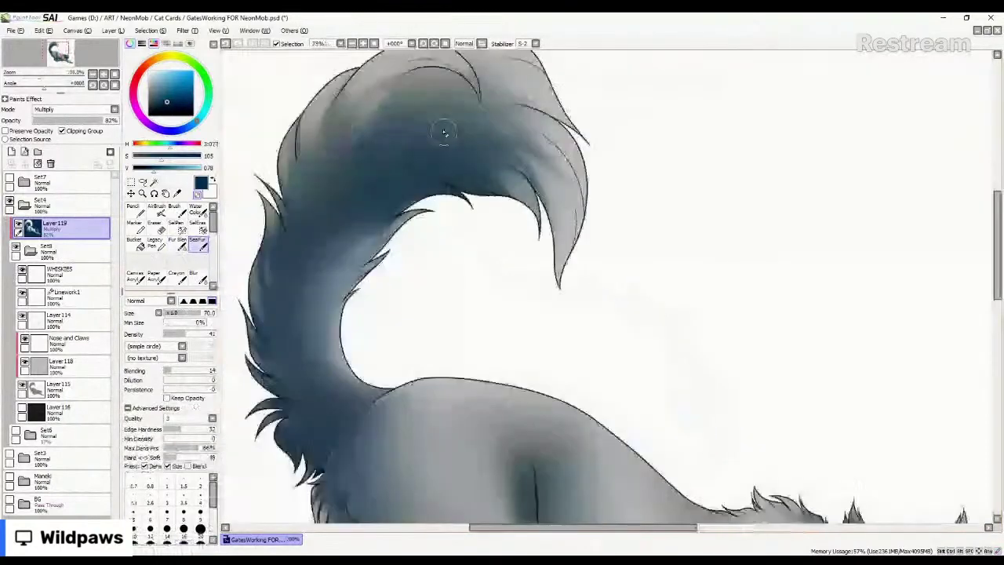
pyautogui.press(']')
pyautogui.press(']')
pyautogui.press(']')
pyautogui.moveTo(435, 96); pyautogui.dragTo(390, 145)
pyautogui.moveTo(449, 112)
pyautogui.mouseDown()
pyautogui.moveTo(415, 151)
pyautogui.moveTo(449, 169)
pyautogui.moveTo(453, 140)
pyautogui.moveTo(428, 155)
pyautogui.mouseUp()
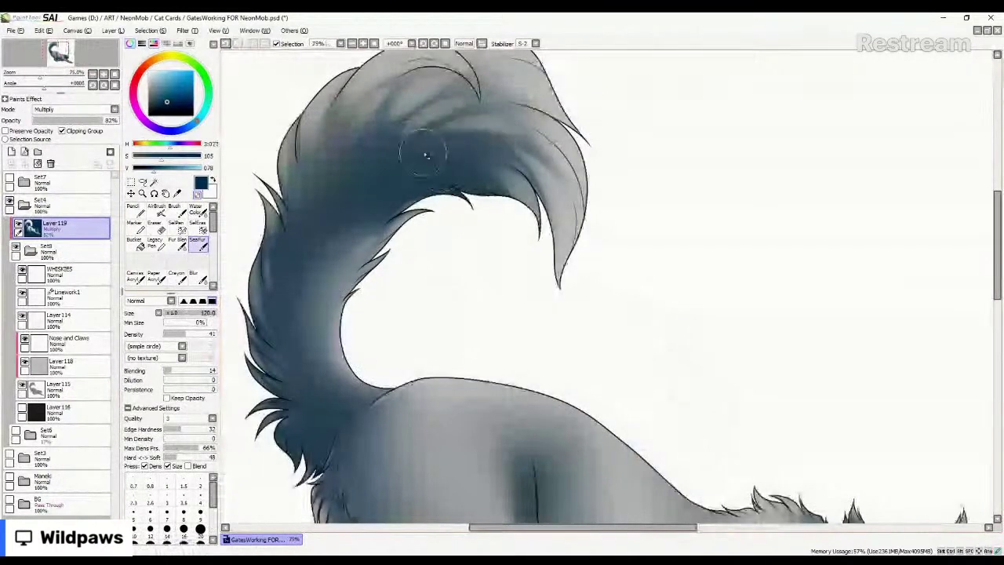
pyautogui.moveTo(490, 130)
pyautogui.mouseDown()
pyautogui.moveTo(513, 169)
pyautogui.moveTo(372, 135)
pyautogui.moveTo(370, 183)
pyautogui.moveTo(420, 159)
pyautogui.moveTo(339, 212)
pyautogui.moveTo(368, 135)
pyautogui.moveTo(376, 182)
pyautogui.moveTo(364, 215)
pyautogui.mouseUp()
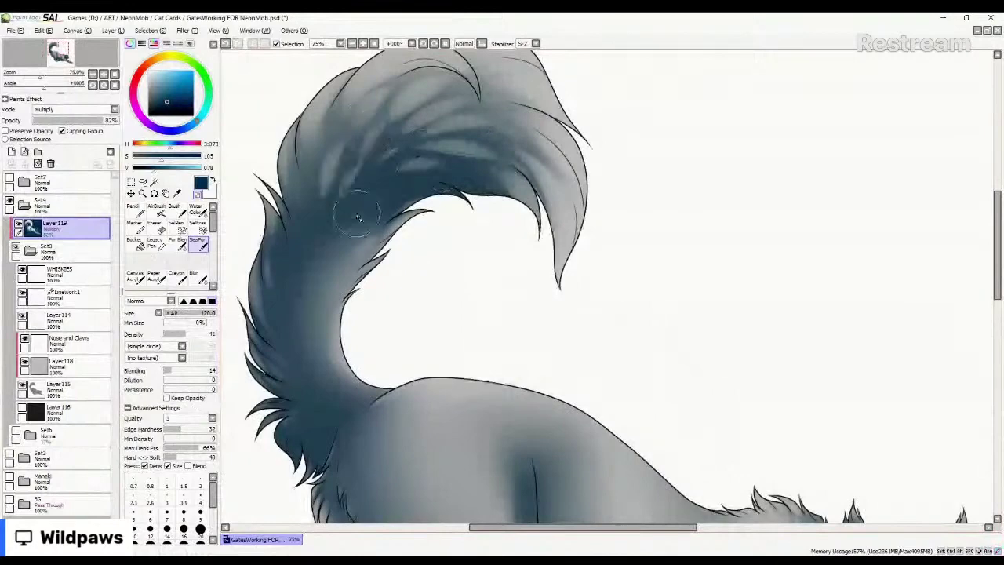
# Blend the tail curve's strands into the shadow with the Fur Blend brush, raising its size to 100.
pyautogui.click(179, 244)
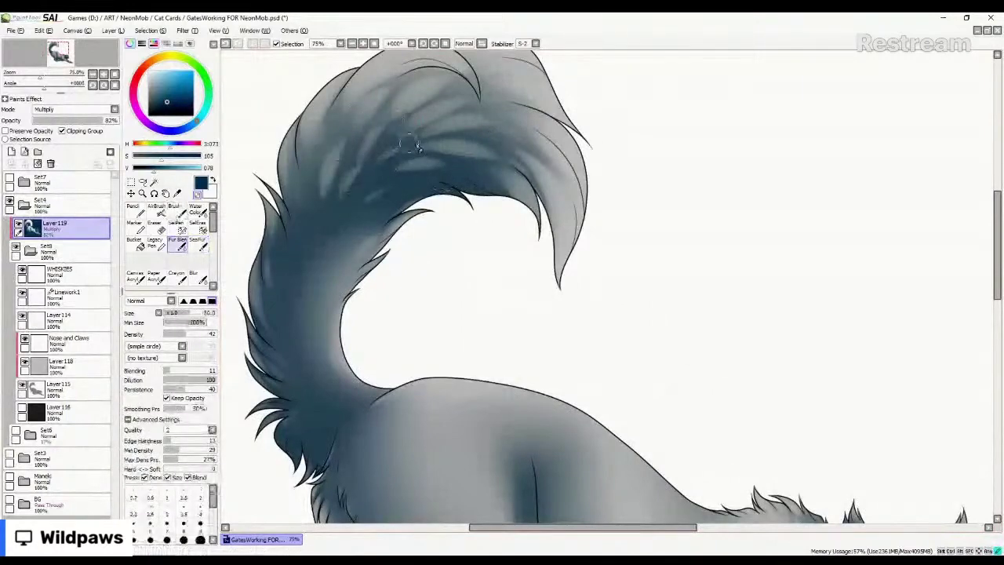
pyautogui.moveTo(410, 144)
pyautogui.mouseDown()
pyautogui.moveTo(399, 170)
pyautogui.moveTo(361, 189)
pyautogui.mouseUp()
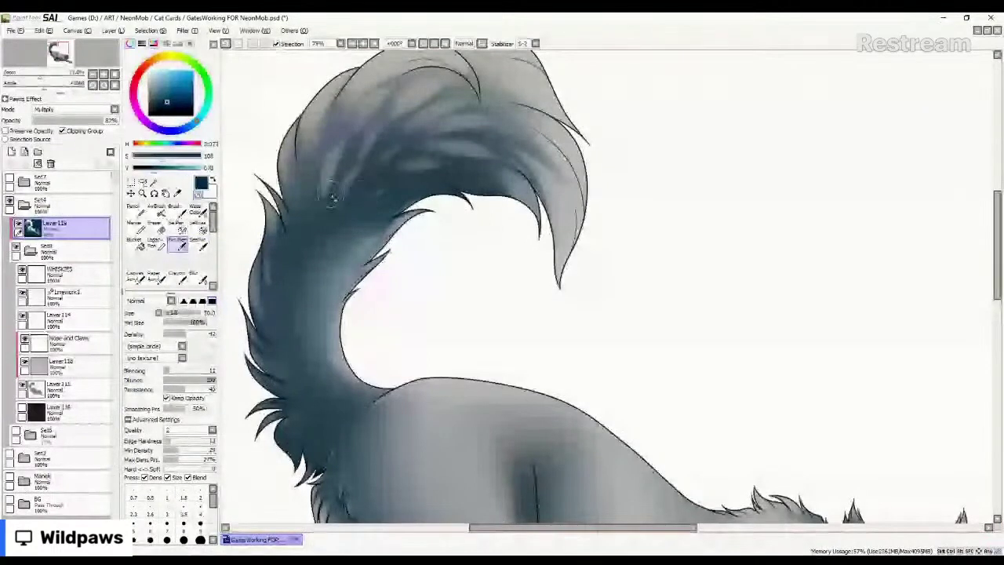
pyautogui.press(']')
pyautogui.press(']')
pyautogui.press(']')
pyautogui.press(']')
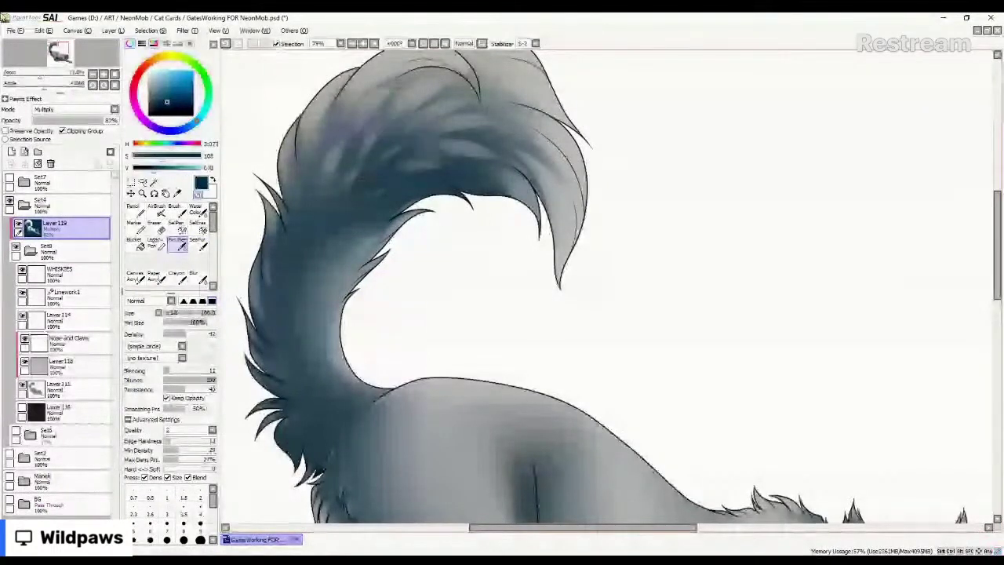
# Clear a SeaFur highlight at size 50 along the far ear's outer edge and the tuft at its base.
pyautogui.scroll(-5, 347, 201)
pyautogui.scroll(2, 417, 310)
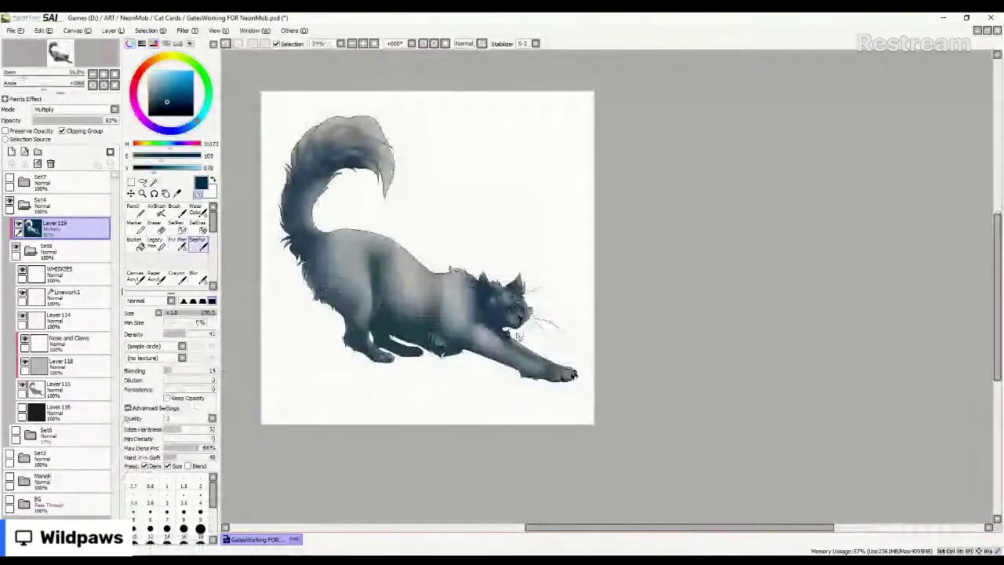
pyautogui.scroll(4, 517, 336)
pyautogui.moveTo(516, 231); pyautogui.dragTo(481, 296)
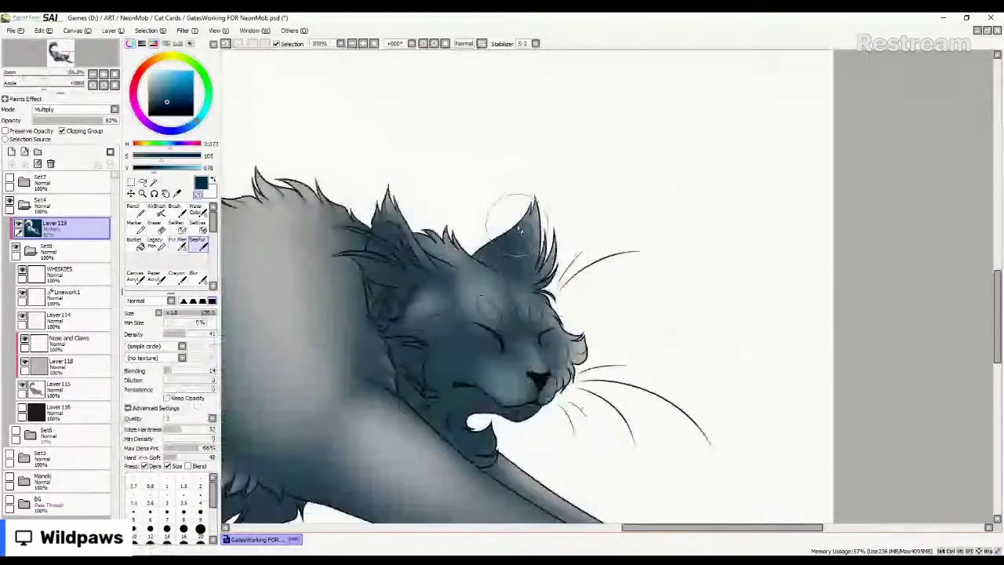
pyautogui.scroll(2, 519, 229)
pyautogui.press('[')
pyautogui.press('[')
pyautogui.press('[')
pyautogui.press('[')
pyautogui.press('[')
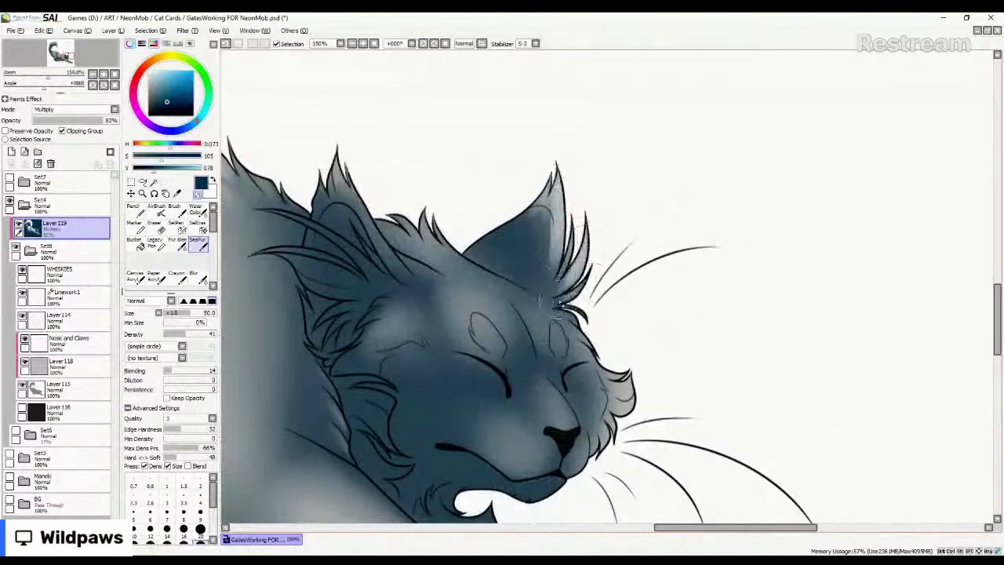
# Switch the colour to white and soften the far ear's highlight with the Fur Blend brush at size 35.
pyautogui.press('x')
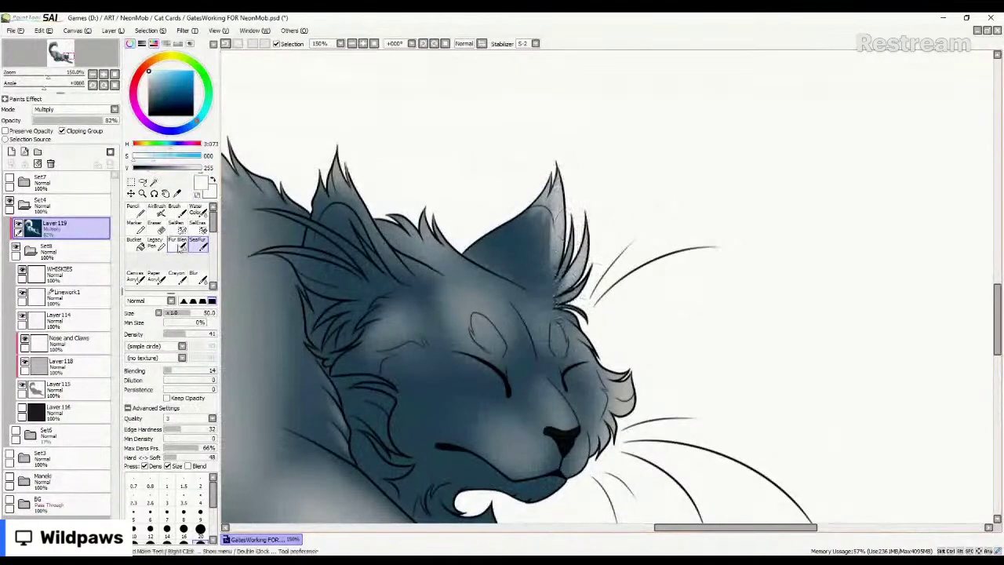
pyautogui.click(181, 246)
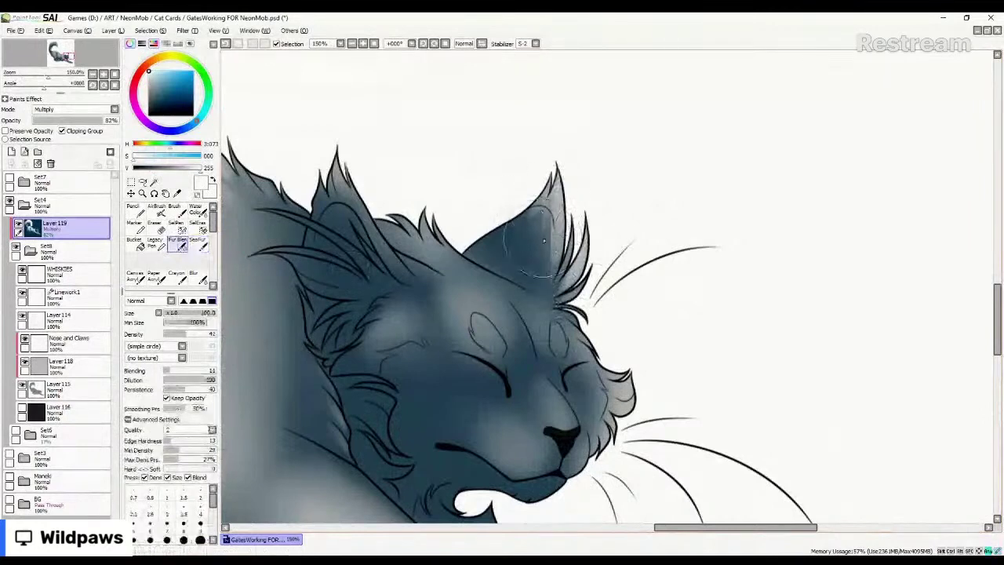
pyautogui.press('[')
pyautogui.press('[')
pyautogui.press('[')
pyautogui.press('[')
pyautogui.press('[')
pyautogui.press('[')
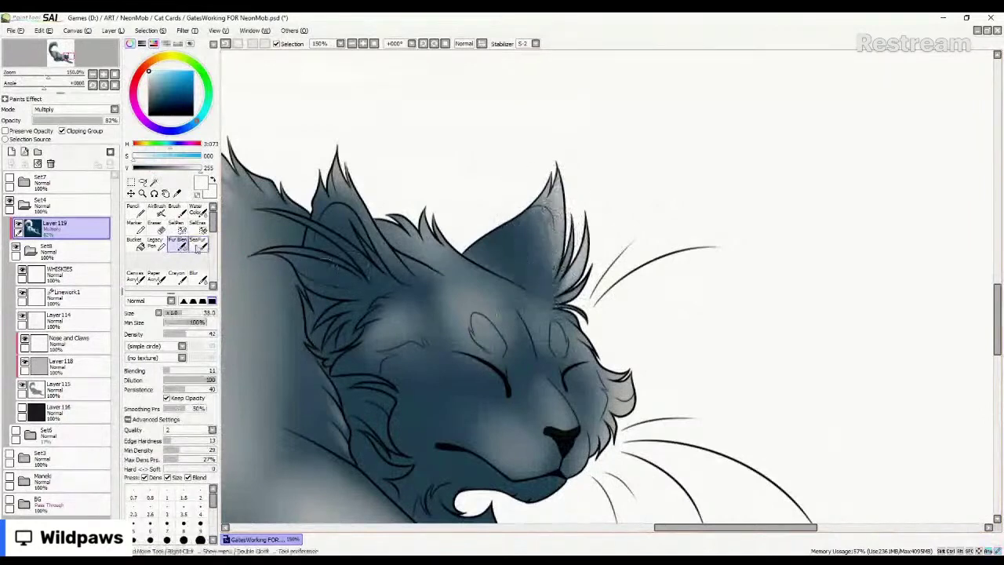
# Paint white SeaFur strands at size 30 along the far ear's rim and the crown between the ears, softening them with Fur Blend at size 35.
pyautogui.click(197, 245)
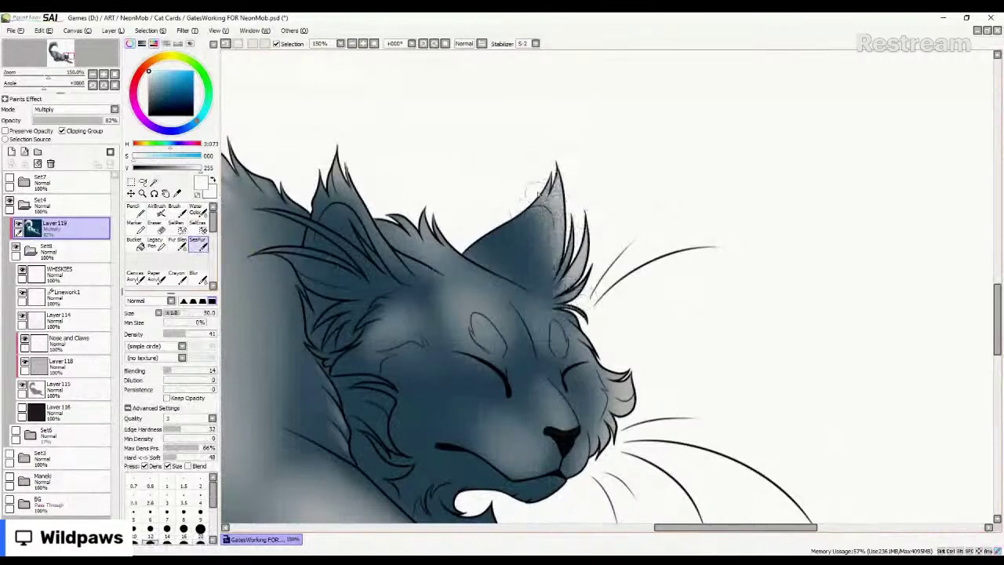
pyautogui.moveTo(541, 193)
pyautogui.mouseDown()
pyautogui.moveTo(522, 218)
pyautogui.moveTo(459, 254)
pyautogui.mouseUp()
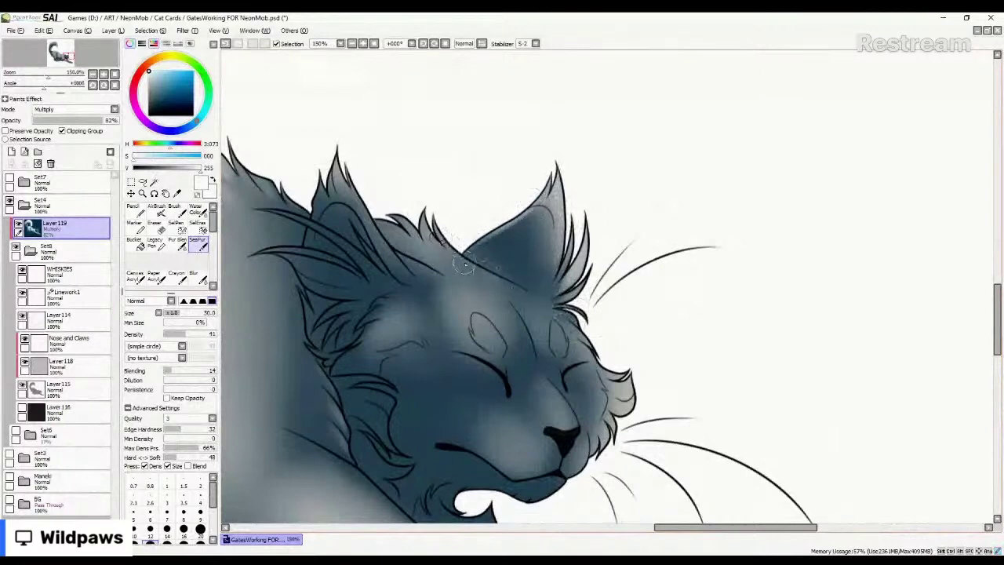
pyautogui.moveTo(518, 287); pyautogui.dragTo(426, 225)
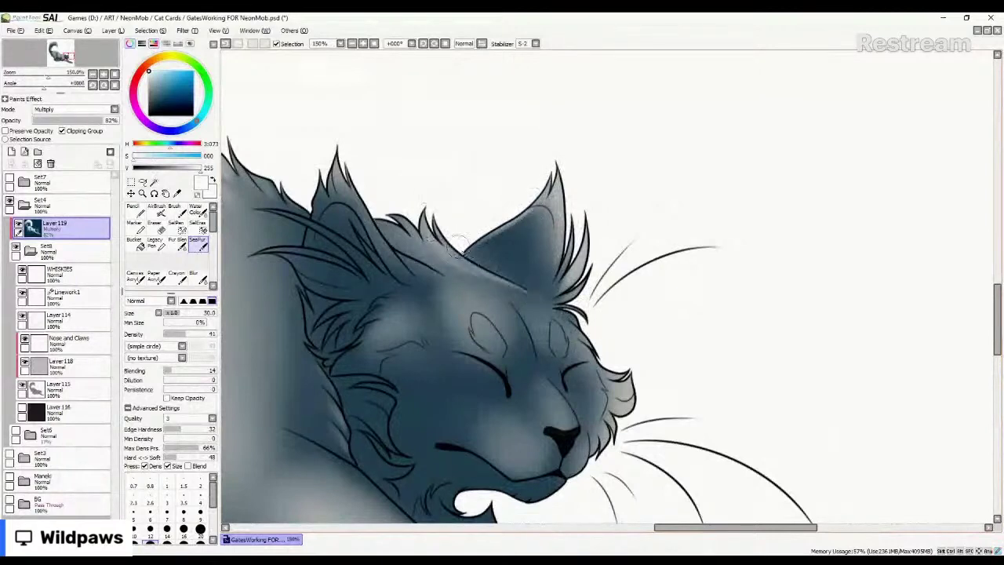
pyautogui.moveTo(488, 267); pyautogui.dragTo(424, 237)
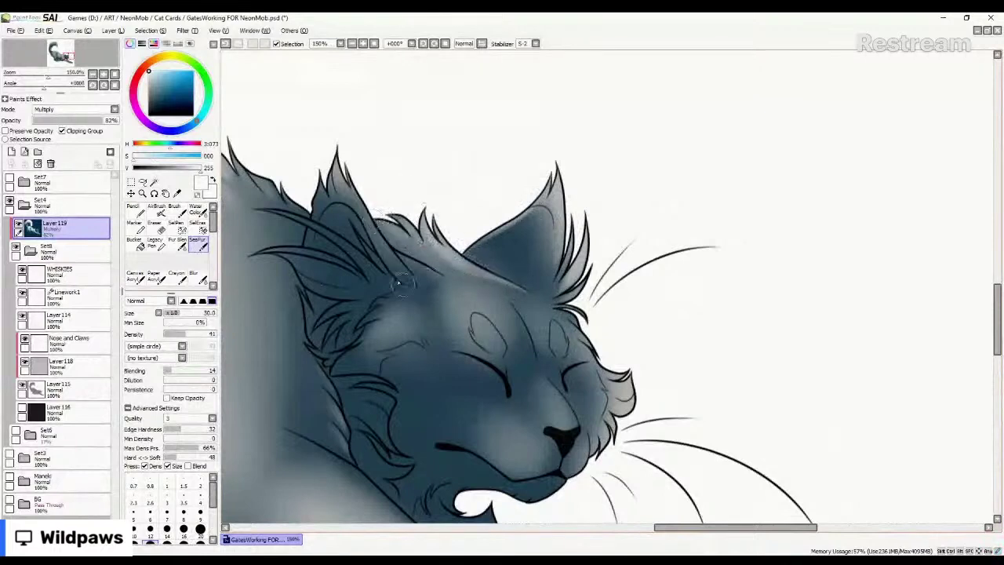
pyautogui.click(183, 245)
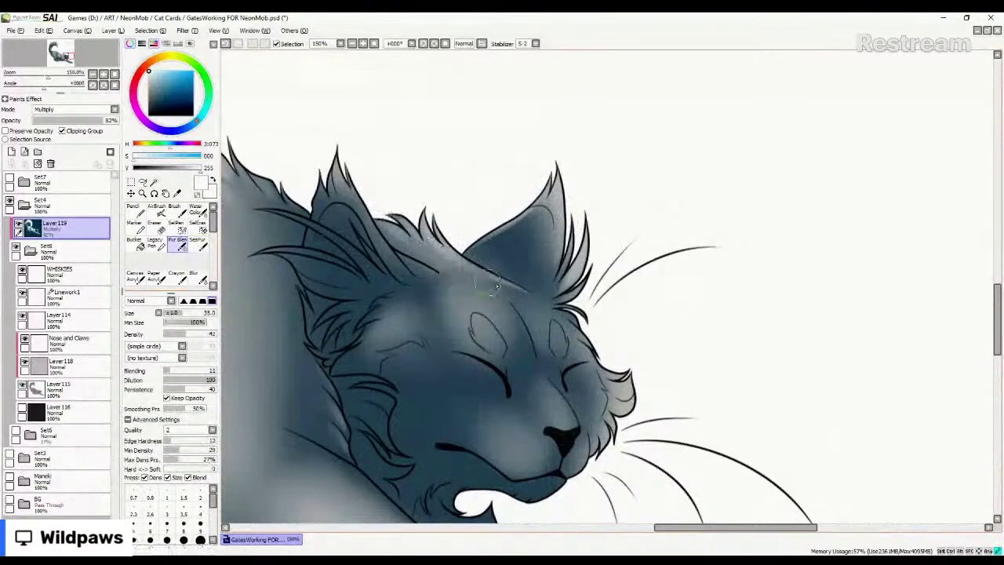
# Paint white SeaFur highlights at size 30 on the near ear's tip and front edge, and blend them with Fur Blend at size 35.
pyautogui.click(200, 246)
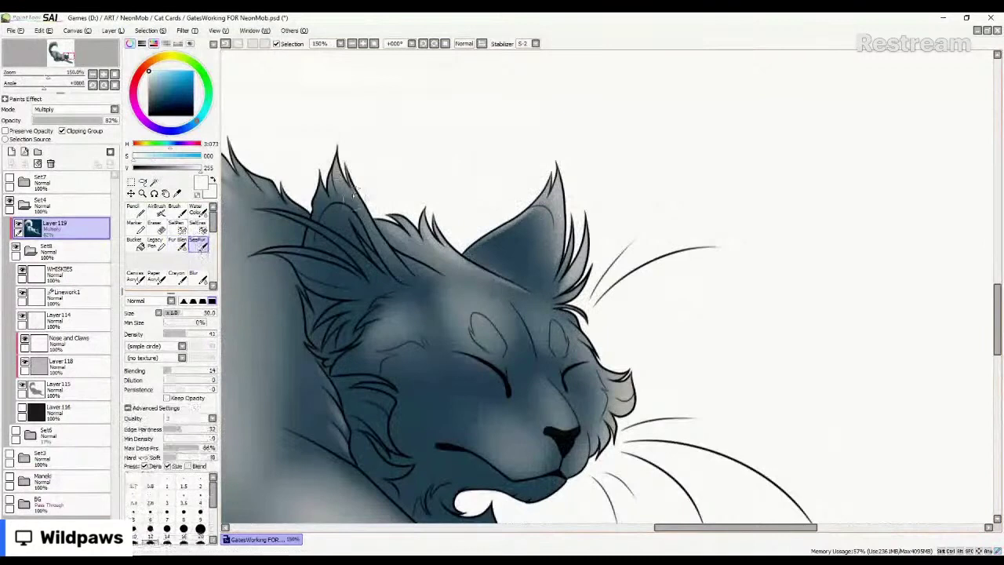
pyautogui.moveTo(348, 182)
pyautogui.mouseDown()
pyautogui.moveTo(362, 221)
pyautogui.moveTo(412, 280)
pyautogui.moveTo(347, 190)
pyautogui.moveTo(348, 206)
pyautogui.mouseUp()
pyautogui.moveTo(333, 148)
pyautogui.mouseDown()
pyautogui.moveTo(315, 164)
pyautogui.moveTo(317, 212)
pyautogui.mouseUp()
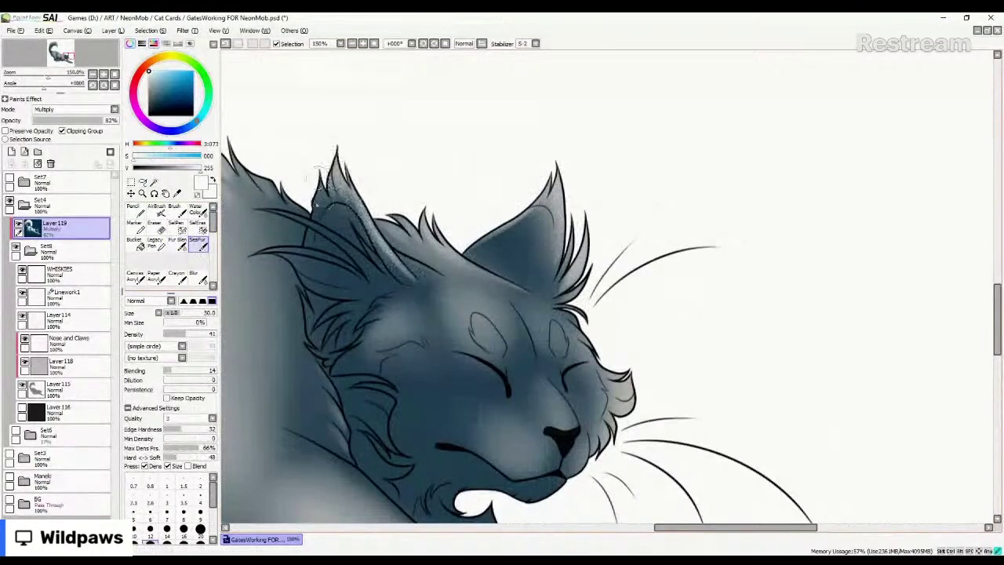
pyautogui.moveTo(380, 248)
pyautogui.mouseDown()
pyautogui.moveTo(417, 284)
pyautogui.moveTo(427, 271)
pyautogui.moveTo(419, 284)
pyautogui.moveTo(435, 280)
pyautogui.mouseUp()
pyautogui.click(178, 244)
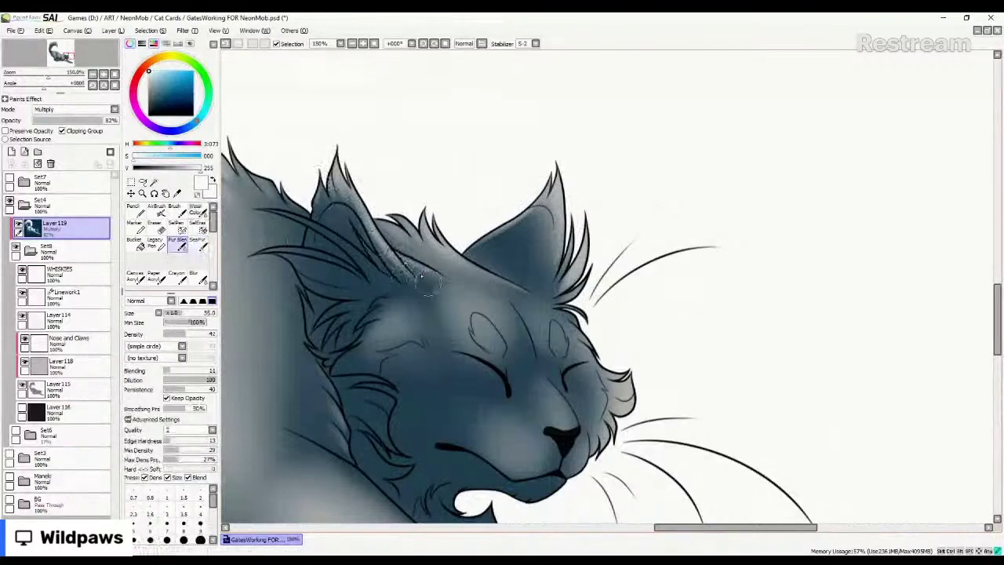
# Paint white SeaFur strands at size 30 in the near ear's inner tufts, redoing misplaced strokes, and blend them with Fur Blend at size 35.
pyautogui.click(200, 245)
pyautogui.moveTo(268, 209)
pyautogui.mouseDown()
pyautogui.moveTo(342, 237)
pyautogui.moveTo(325, 234)
pyautogui.moveTo(361, 262)
pyautogui.mouseUp()
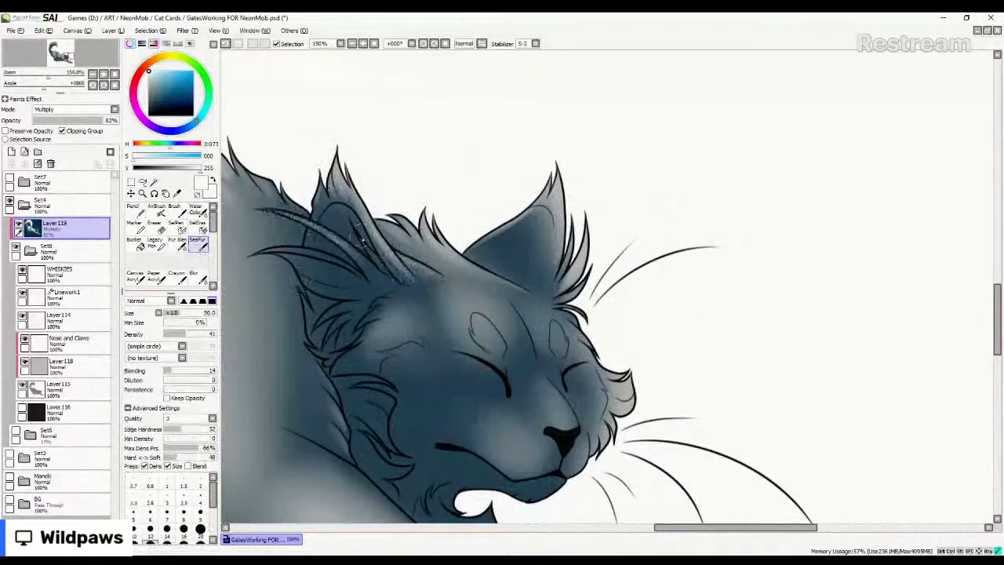
pyautogui.moveTo(265, 251)
pyautogui.mouseDown()
pyautogui.moveTo(368, 288)
pyautogui.moveTo(292, 266)
pyautogui.moveTo(276, 257)
pyautogui.moveTo(365, 278)
pyautogui.mouseUp()
pyautogui.hotkey('ctrl', 'z')
pyautogui.moveTo(275, 252)
pyautogui.mouseDown()
pyautogui.moveTo(368, 281)
pyautogui.moveTo(288, 260)
pyautogui.moveTo(359, 277)
pyautogui.mouseUp()
pyautogui.hotkey('ctrl', 'z')
pyautogui.moveTo(300, 267)
pyautogui.mouseDown()
pyautogui.moveTo(316, 288)
pyautogui.moveTo(355, 294)
pyautogui.moveTo(326, 318)
pyautogui.moveTo(317, 306)
pyautogui.mouseUp()
pyautogui.moveTo(359, 357)
pyautogui.mouseDown()
pyautogui.moveTo(327, 314)
pyautogui.moveTo(328, 342)
pyautogui.mouseUp()
pyautogui.moveTo(317, 311)
pyautogui.mouseDown()
pyautogui.moveTo(294, 281)
pyautogui.moveTo(309, 310)
pyautogui.mouseUp()
pyautogui.click(180, 244)
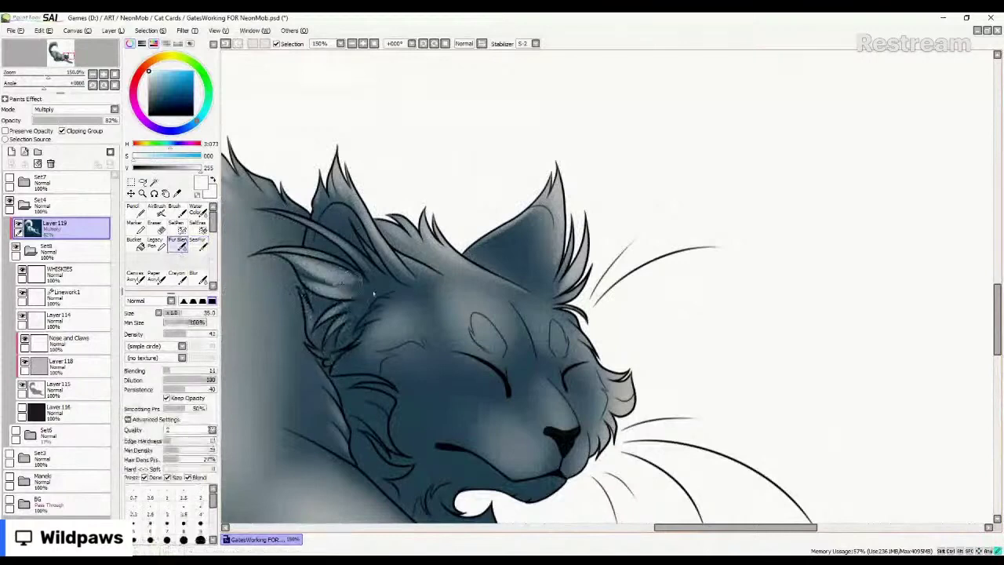
# Paint white SeaFur highlights at size 30 in the near cheek's fur tufts, undoing stray strokes, and soften them with Fur Blend at size 35.
pyautogui.click(197, 245)
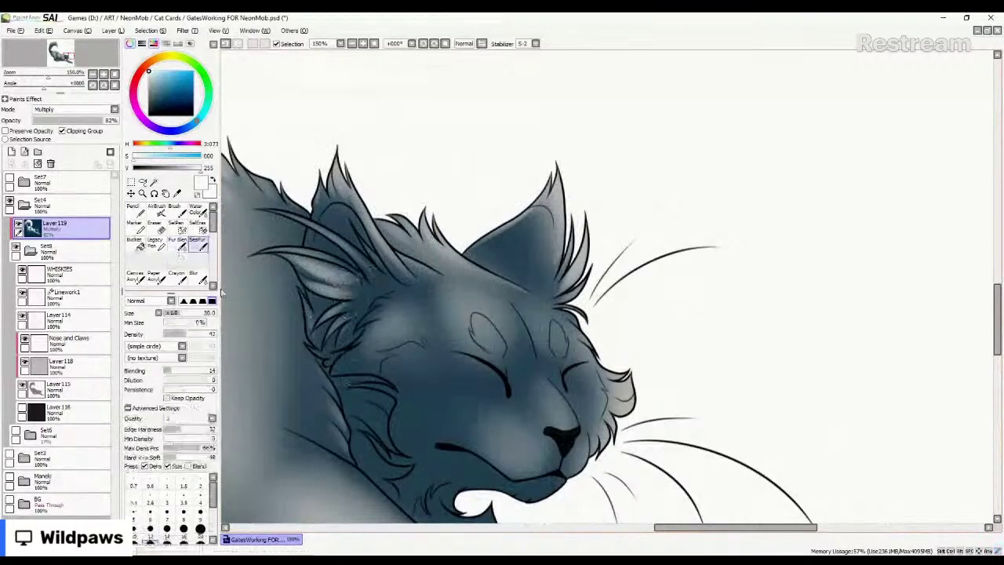
pyautogui.moveTo(368, 312)
pyautogui.mouseDown()
pyautogui.moveTo(404, 301)
pyautogui.moveTo(398, 293)
pyautogui.mouseUp()
pyautogui.hotkey('ctrl', 'z')
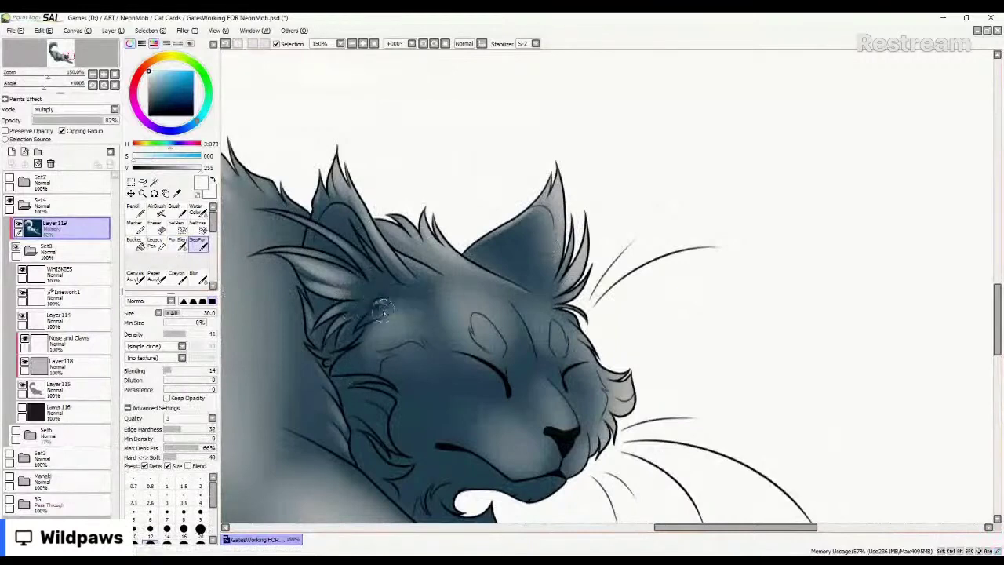
pyautogui.moveTo(374, 327)
pyautogui.mouseDown()
pyautogui.moveTo(357, 354)
pyautogui.moveTo(359, 342)
pyautogui.mouseUp()
pyautogui.moveTo(324, 386); pyautogui.dragTo(368, 361)
pyautogui.hotkey('ctrl', 'z')
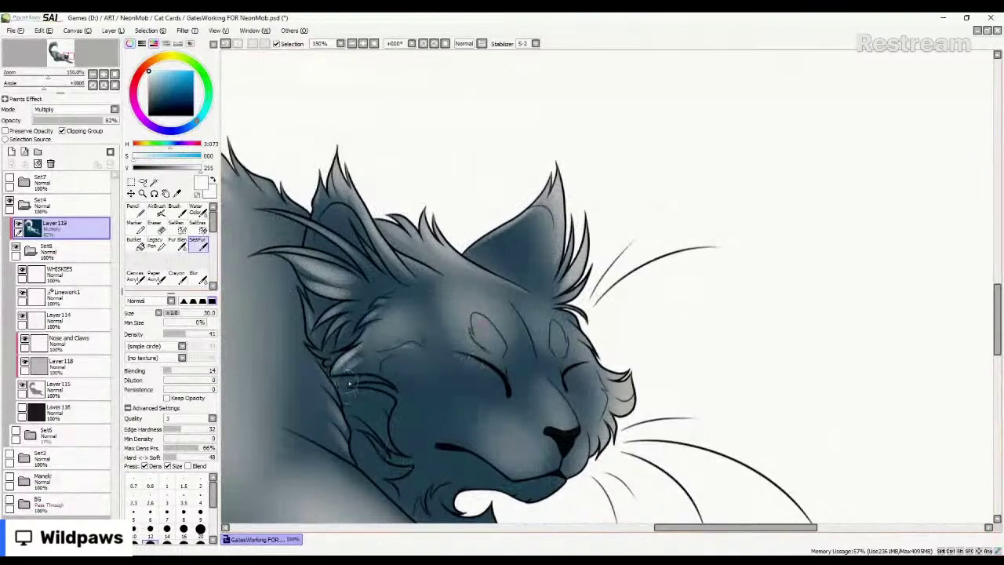
pyautogui.moveTo(353, 380)
pyautogui.mouseDown()
pyautogui.moveTo(393, 389)
pyautogui.moveTo(333, 390)
pyautogui.moveTo(395, 389)
pyautogui.moveTo(331, 386)
pyautogui.mouseUp()
pyautogui.hotkey('ctrl', 'z')
pyautogui.moveTo(393, 410)
pyautogui.mouseDown()
pyautogui.moveTo(358, 407)
pyautogui.moveTo(391, 451)
pyautogui.moveTo(356, 406)
pyautogui.moveTo(403, 442)
pyautogui.moveTo(400, 453)
pyautogui.moveTo(380, 429)
pyautogui.moveTo(325, 409)
pyautogui.moveTo(368, 412)
pyautogui.moveTo(386, 443)
pyautogui.moveTo(372, 449)
pyautogui.moveTo(350, 425)
pyautogui.moveTo(396, 470)
pyautogui.mouseUp()
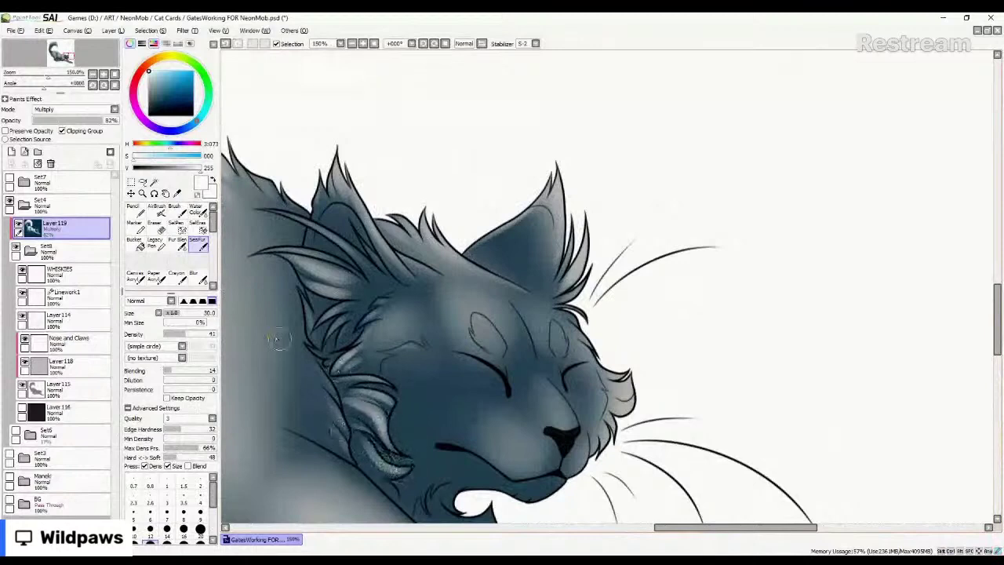
pyautogui.click(182, 244)
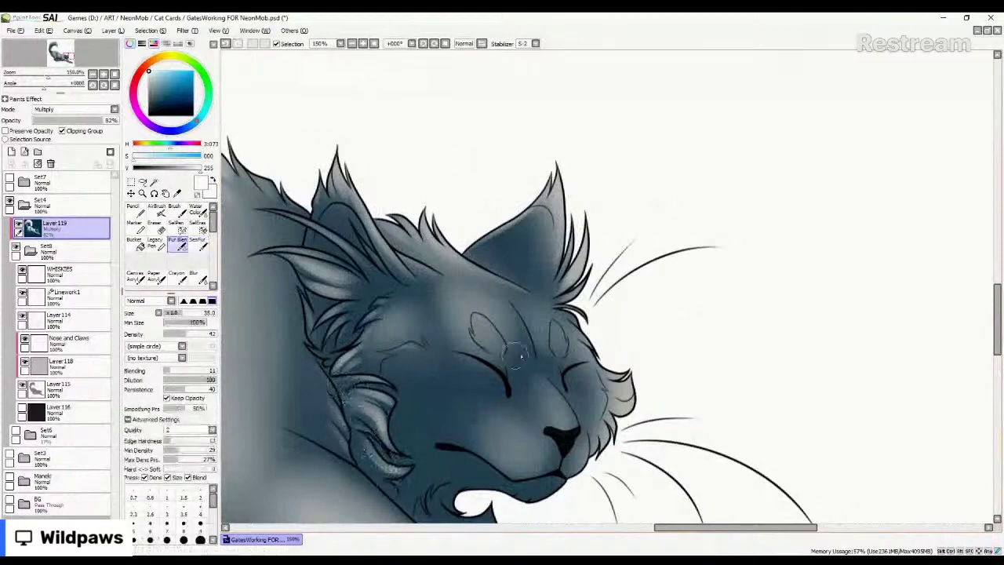
# Paint white SeaFur highlights at size 30 on the chin and muzzle beside the nose, and blend them with Fur Blend at size 35.
pyautogui.click(198, 244)
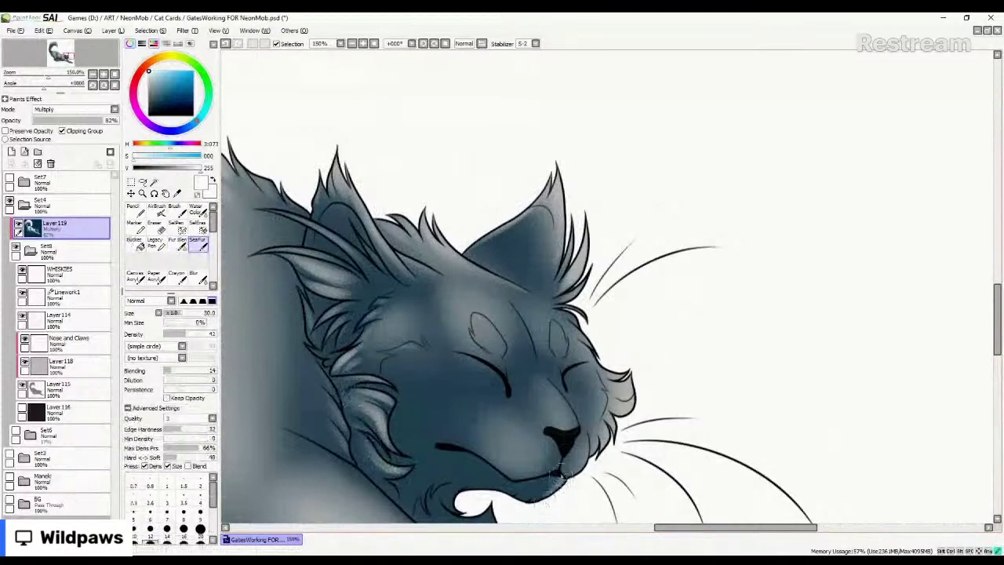
pyautogui.moveTo(561, 474)
pyautogui.mouseDown()
pyautogui.moveTo(545, 508)
pyautogui.moveTo(513, 507)
pyautogui.moveTo(557, 468)
pyautogui.moveTo(547, 504)
pyautogui.moveTo(559, 467)
pyautogui.moveTo(568, 470)
pyautogui.moveTo(587, 428)
pyautogui.moveTo(600, 429)
pyautogui.moveTo(575, 434)
pyautogui.moveTo(559, 450)
pyautogui.moveTo(563, 466)
pyautogui.moveTo(578, 435)
pyautogui.mouseUp()
pyautogui.click(181, 244)
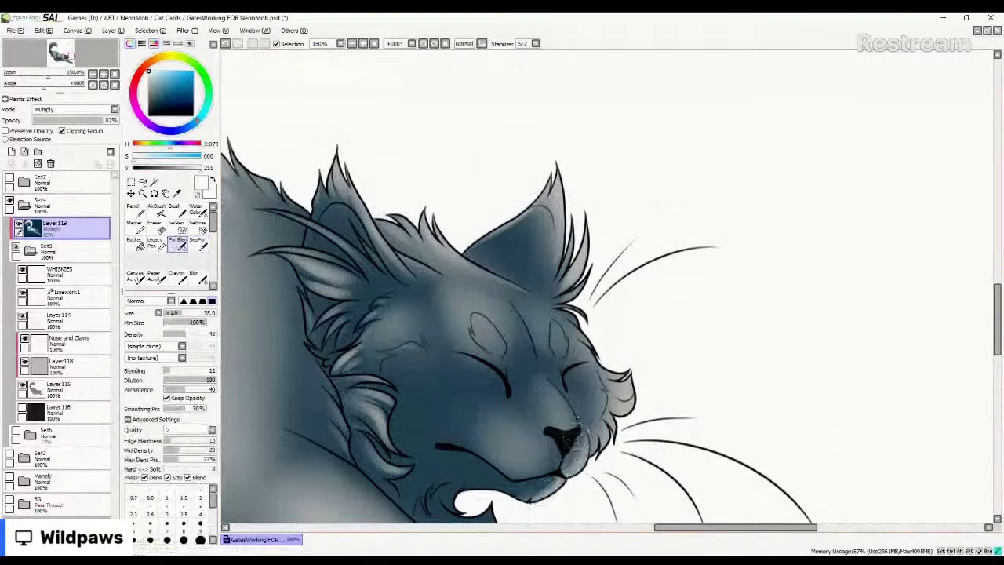
# Airbrush a soft white highlight at size 200 along the far side of the face.
pyautogui.click(157, 210)
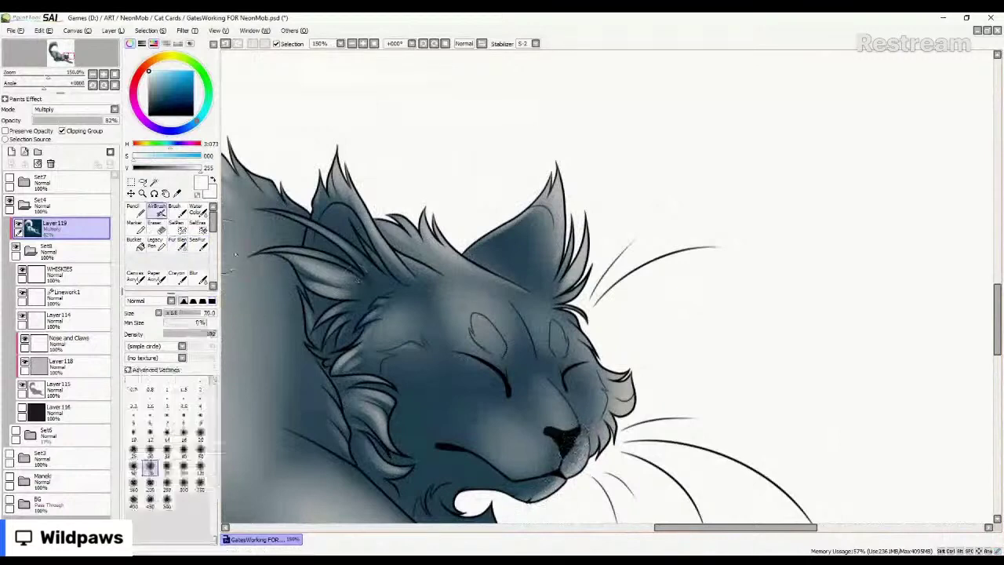
pyautogui.press(']')
pyautogui.press(']')
pyautogui.press(']')
pyautogui.press(']')
pyautogui.press(']')
pyautogui.moveTo(647, 372); pyautogui.dragTo(650, 392)
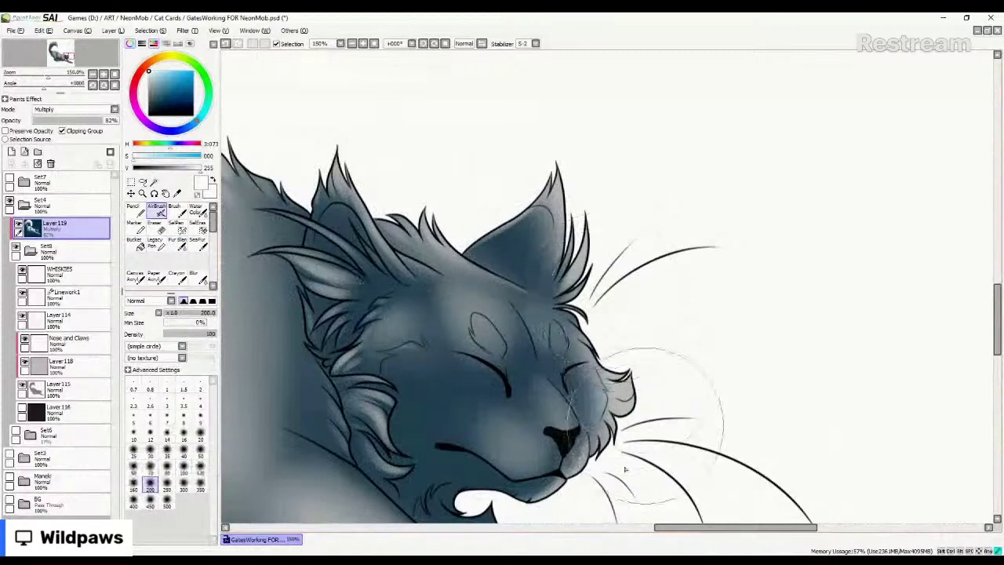
# Paint white SeaFur highlights at size 30 in the throat tufts below the jaw, and blend them with Fur Blend at size 35.
pyautogui.scroll(-5, 542, 200)
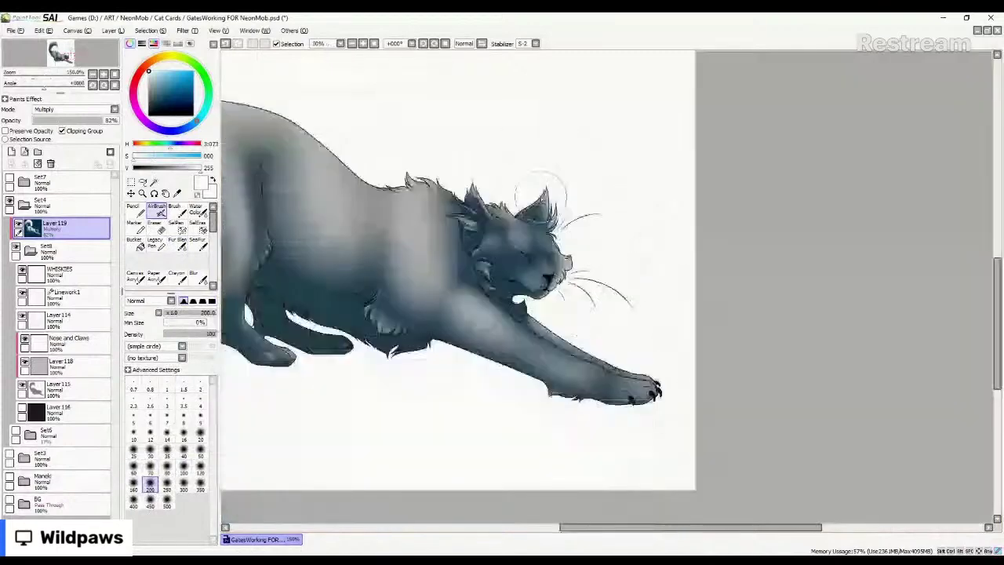
pyautogui.scroll(2, 528, 317)
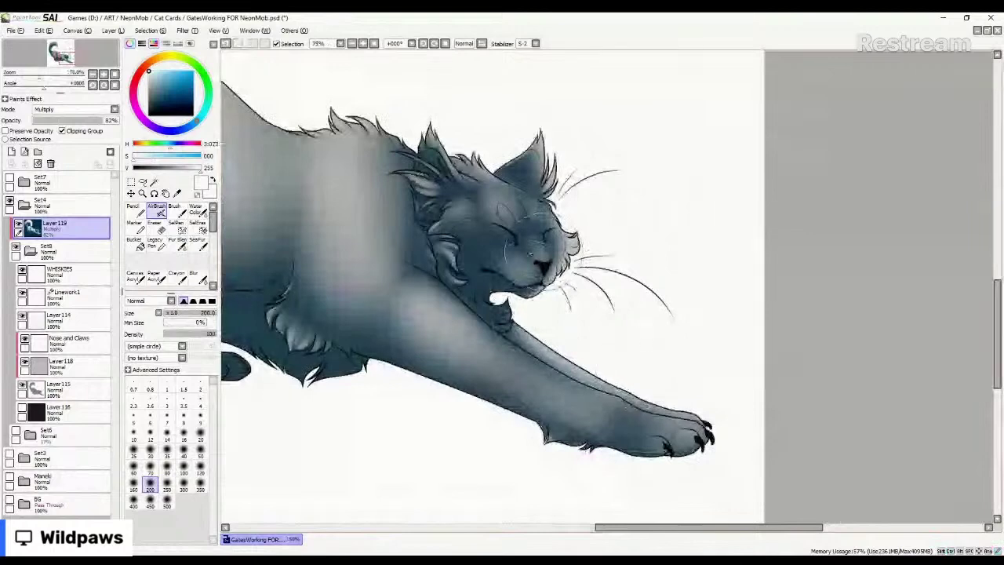
pyautogui.click(198, 245)
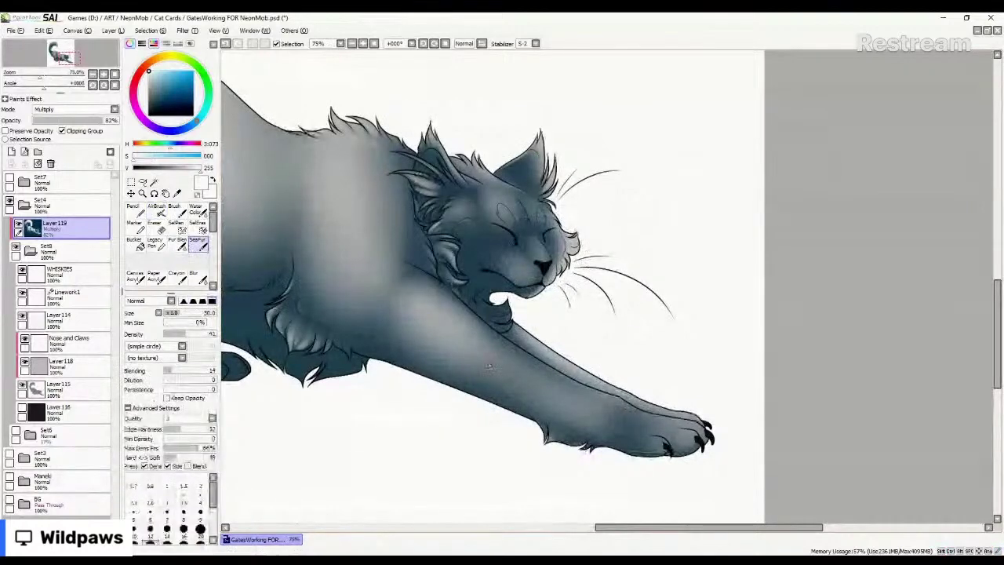
pyautogui.scroll(-3, 489, 365)
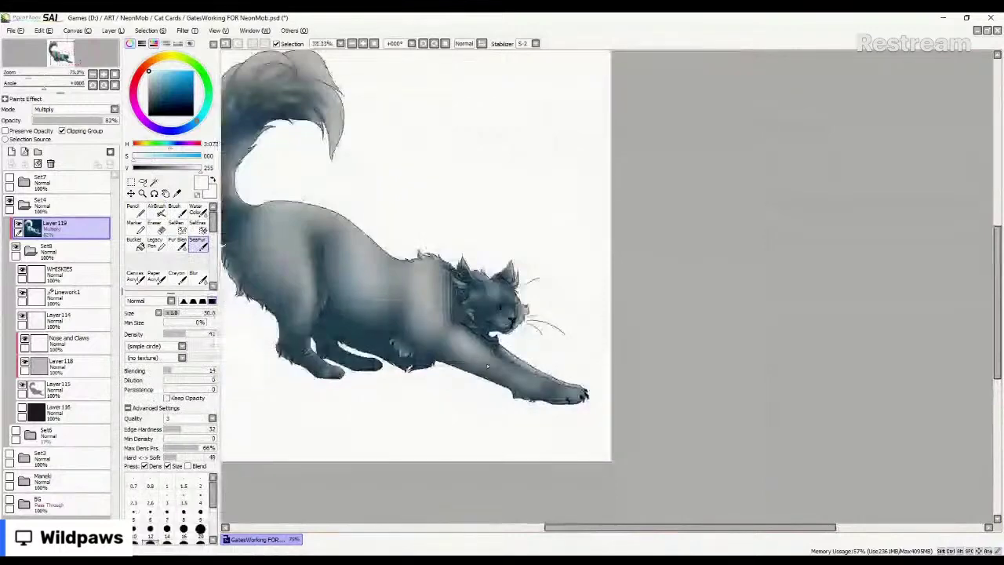
pyautogui.scroll(6, 487, 366)
pyautogui.scroll(2, 522, 290)
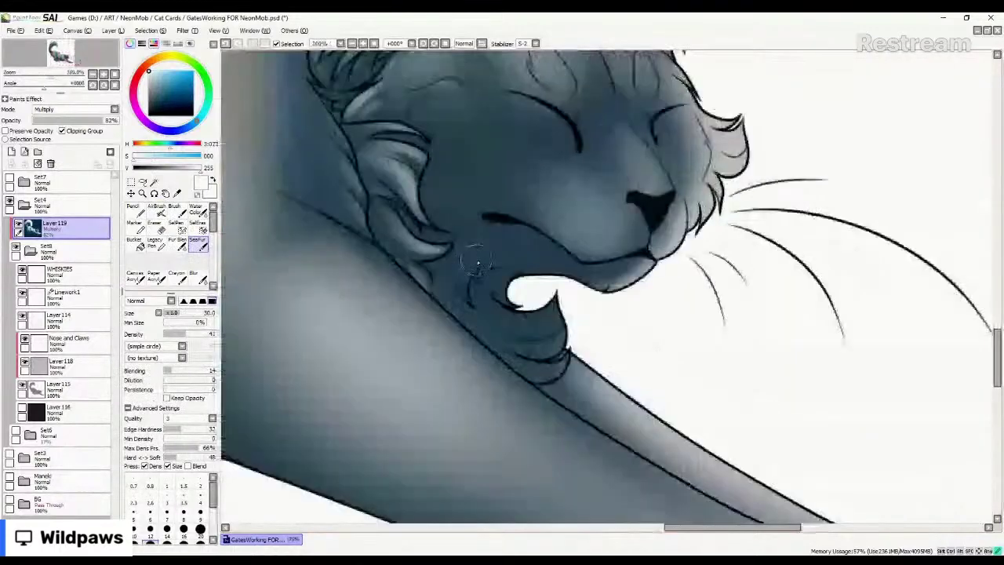
pyautogui.moveTo(476, 271); pyautogui.dragTo(466, 293)
pyautogui.moveTo(502, 273)
pyautogui.mouseDown()
pyautogui.moveTo(485, 304)
pyautogui.moveTo(563, 308)
pyautogui.moveTo(516, 344)
pyautogui.moveTo(543, 376)
pyautogui.moveTo(527, 379)
pyautogui.mouseUp()
pyautogui.click(181, 245)
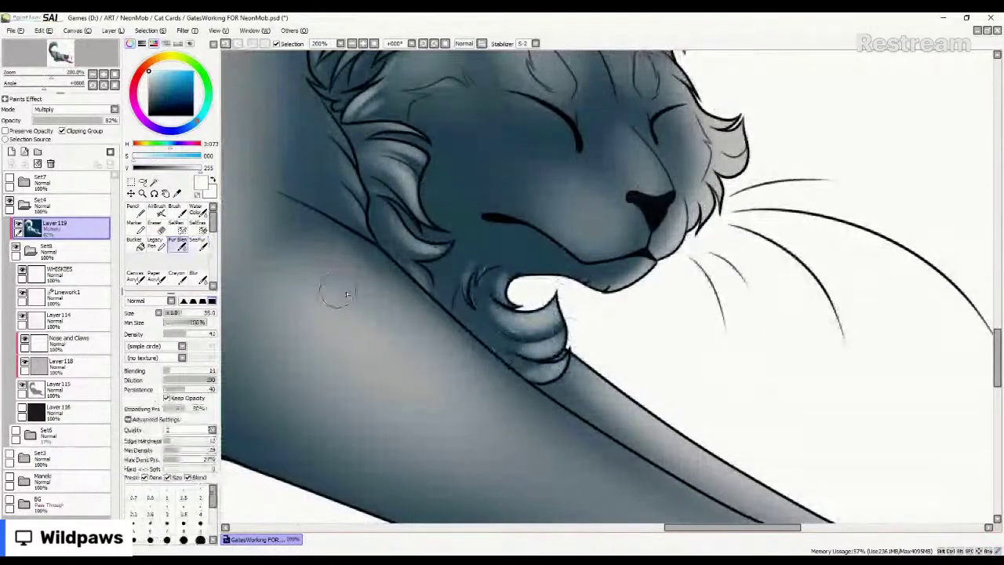
pyautogui.moveTo(503, 318); pyautogui.dragTo(534, 350)
pyautogui.moveTo(497, 345); pyautogui.dragTo(524, 366)
pyautogui.scroll(-3, 553, 397)
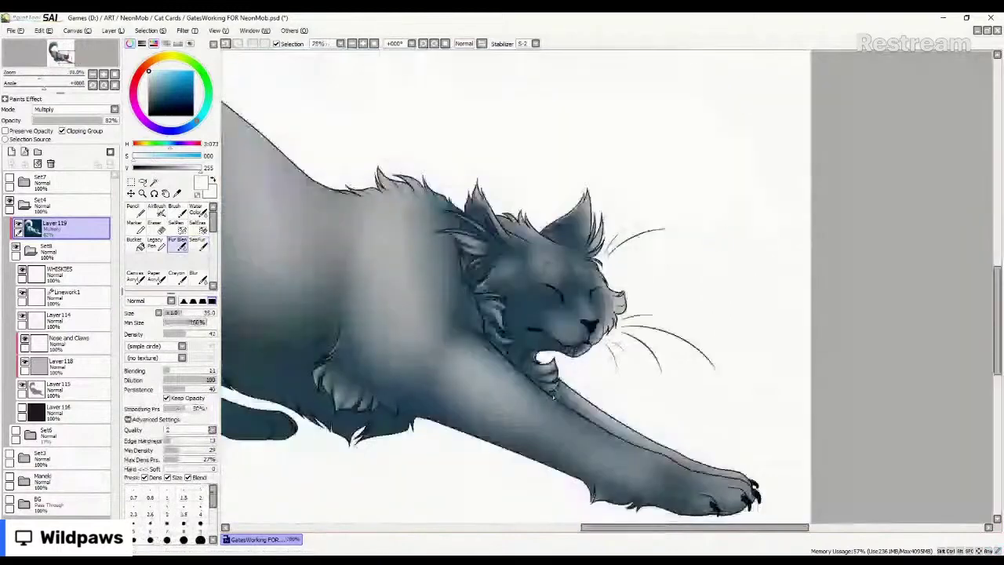
# Airbrush soft white highlights over the forehead, near cheek and muzzle, varying the brush size around 120, and smooth the nose bridge with Fur Blend.
pyautogui.scroll(2, 514, 337)
pyautogui.click(158, 211)
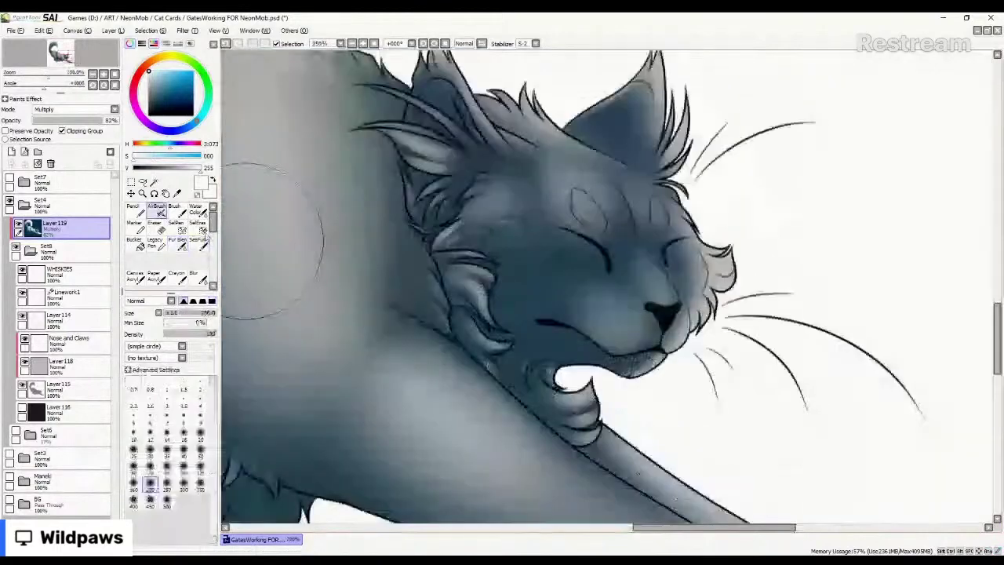
pyautogui.moveTo(285, 316); pyautogui.dragTo(296, 343)
pyautogui.press('[')
pyautogui.press('[')
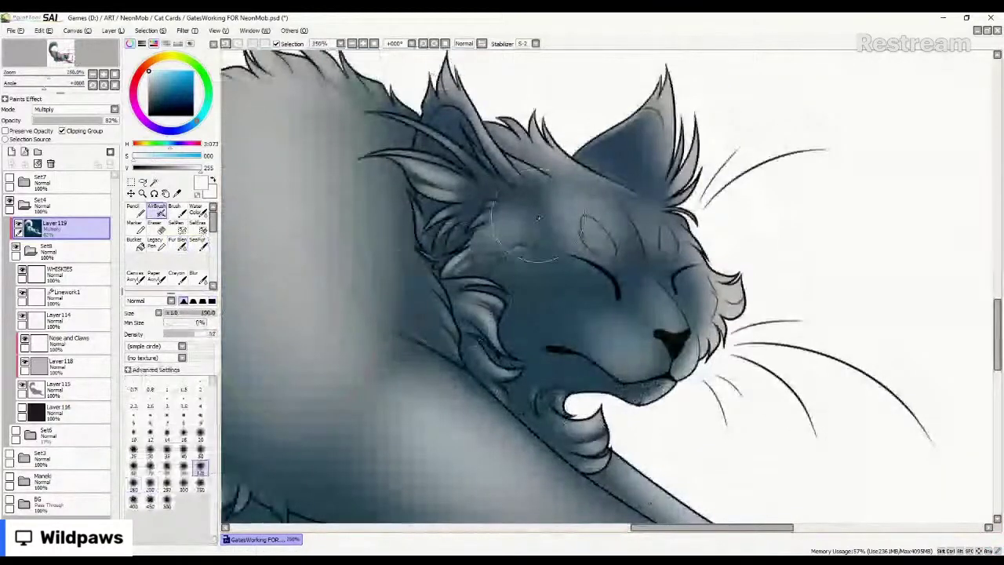
pyautogui.press(']')
pyautogui.press(']')
pyautogui.press(']')
pyautogui.moveTo(551, 217)
pyautogui.mouseDown()
pyautogui.moveTo(522, 266)
pyautogui.moveTo(636, 364)
pyautogui.moveTo(684, 338)
pyautogui.moveTo(671, 291)
pyautogui.mouseUp()
pyautogui.press('[')
pyautogui.press('[')
pyautogui.press('[')
pyautogui.press('[')
pyautogui.press('[')
pyautogui.press(']')
pyautogui.press(']')
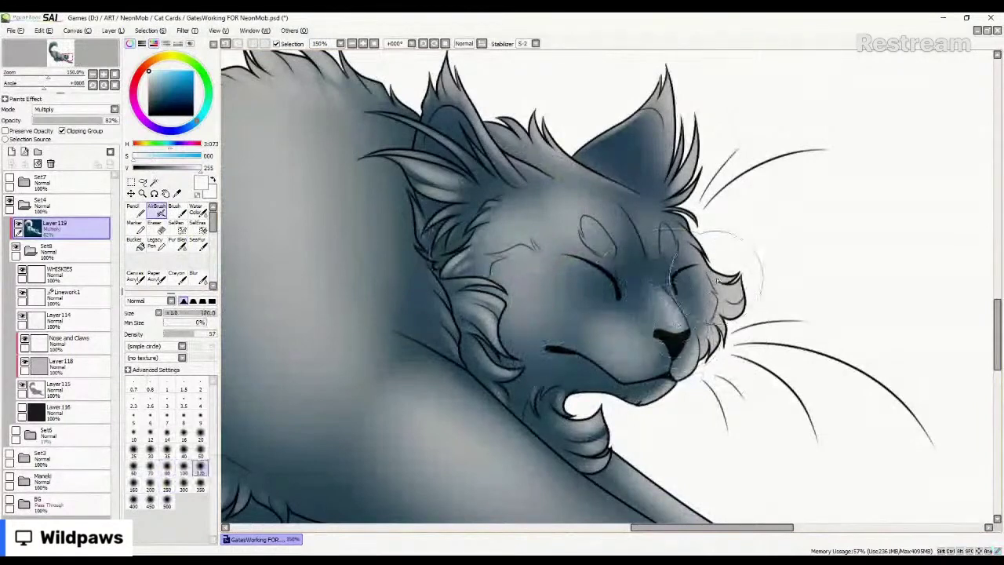
pyautogui.press(']')
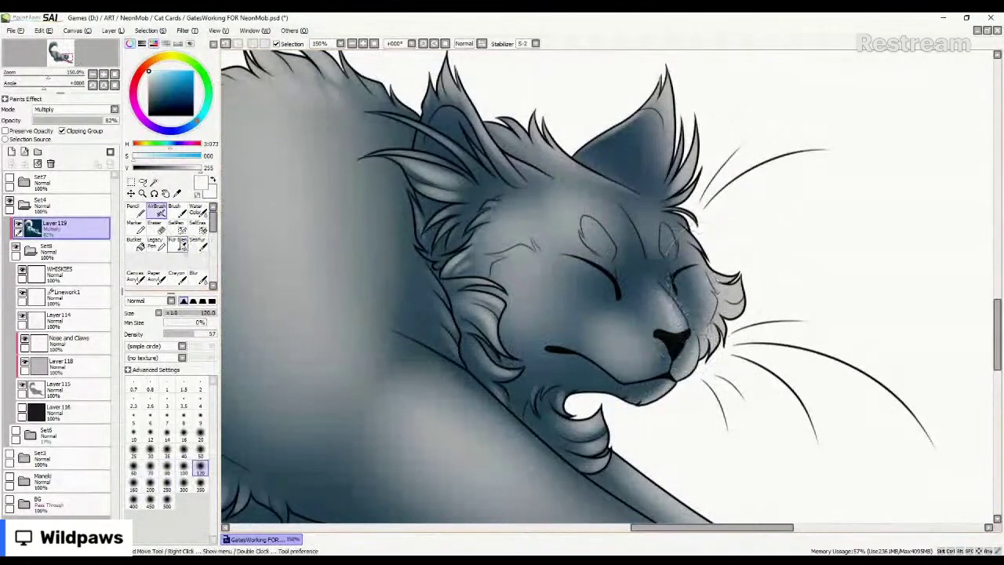
pyautogui.click(181, 242)
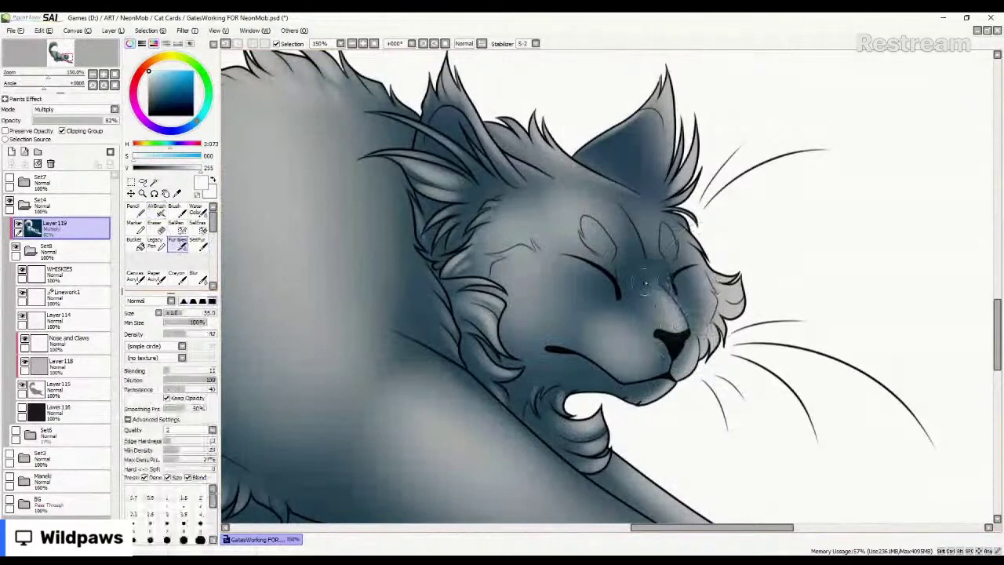
pyautogui.scroll(-3, 494, 308)
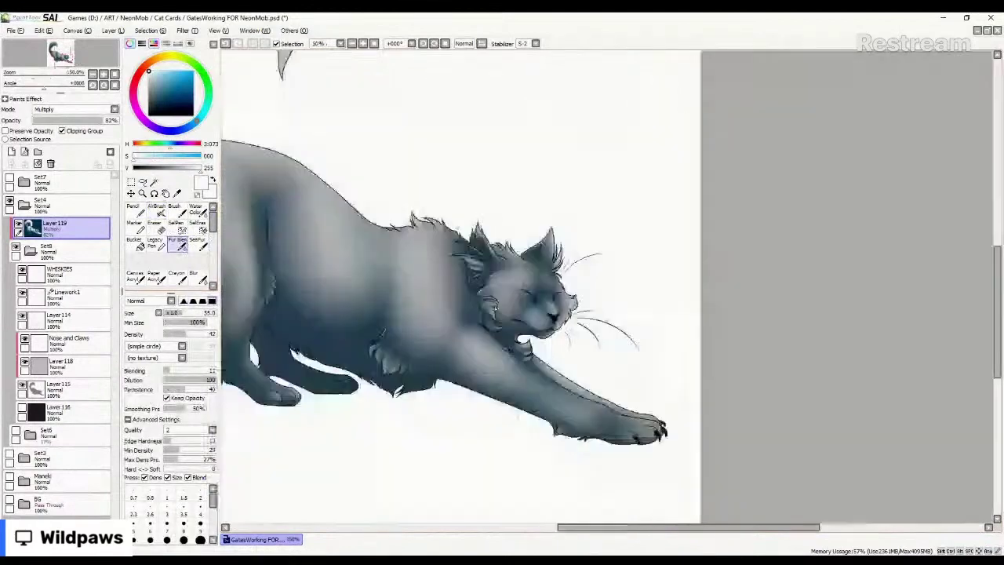
pyautogui.scroll(-1, 645, 282)
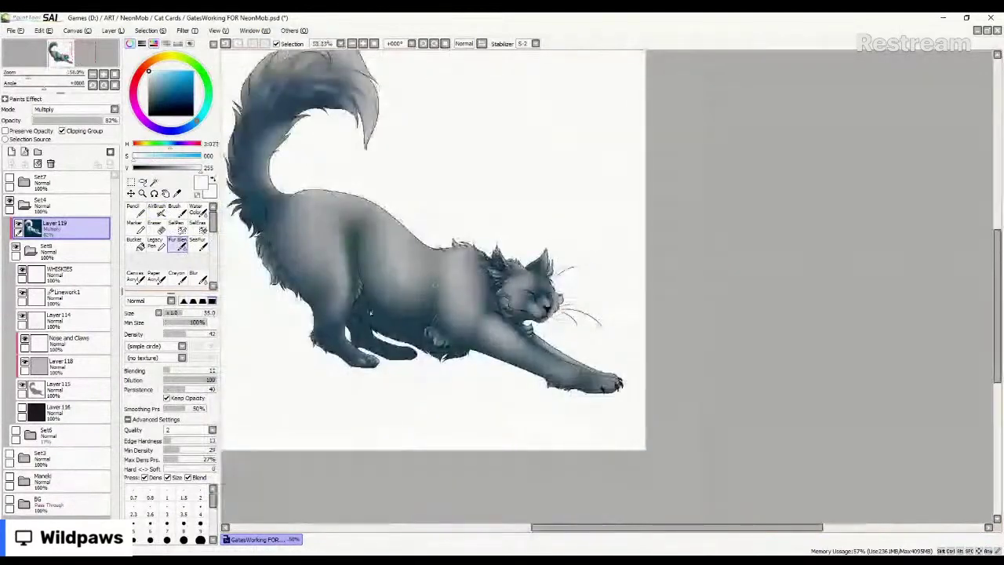
# Paint white SeaFur highlights at size 30 along the lower edge of the chest fur behind the front leg, and blend them with Fur Blend.
pyautogui.scroll(1, 381, 332)
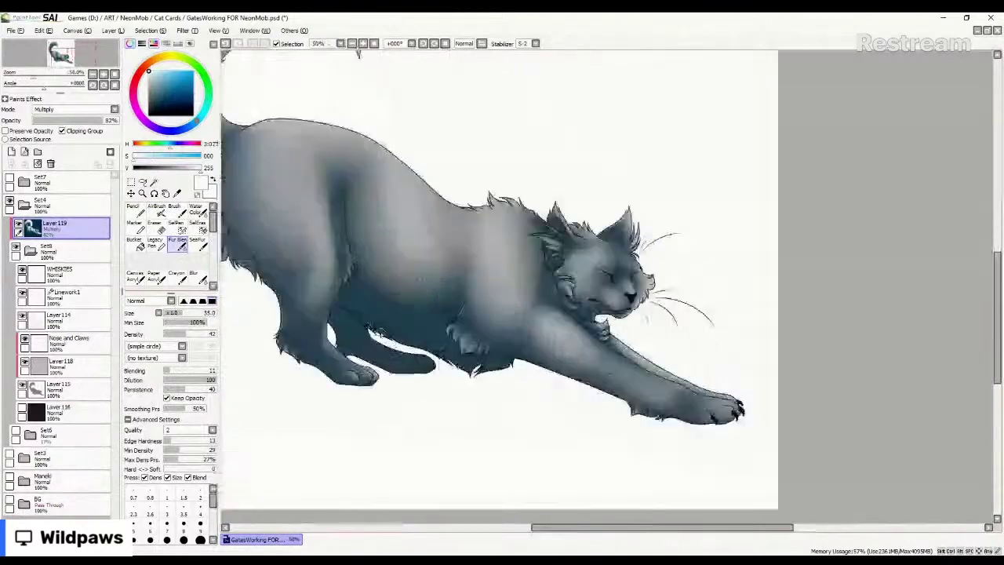
pyautogui.scroll(1, 359, 54)
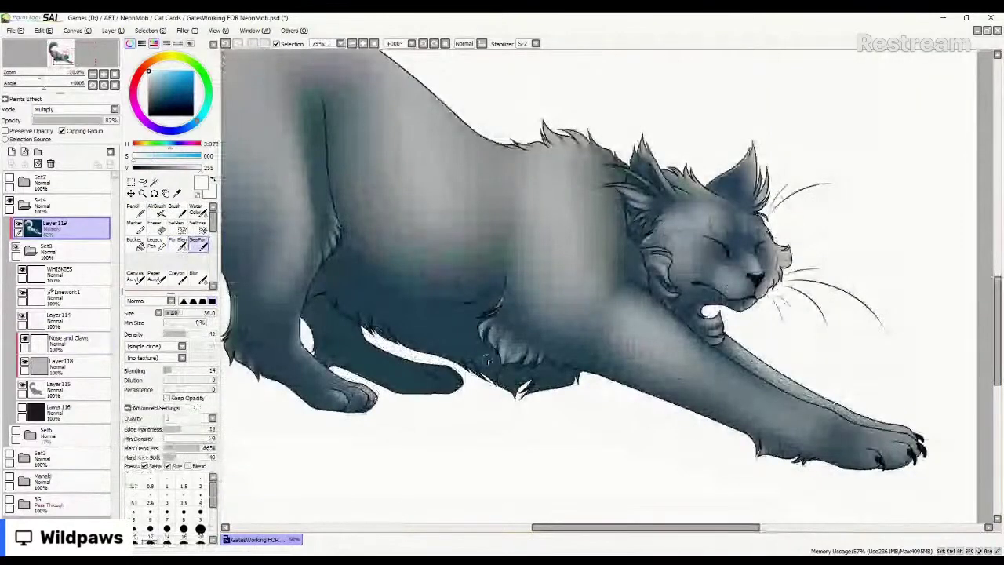
pyautogui.scroll(-1, 529, 379)
pyautogui.scroll(3, 530, 379)
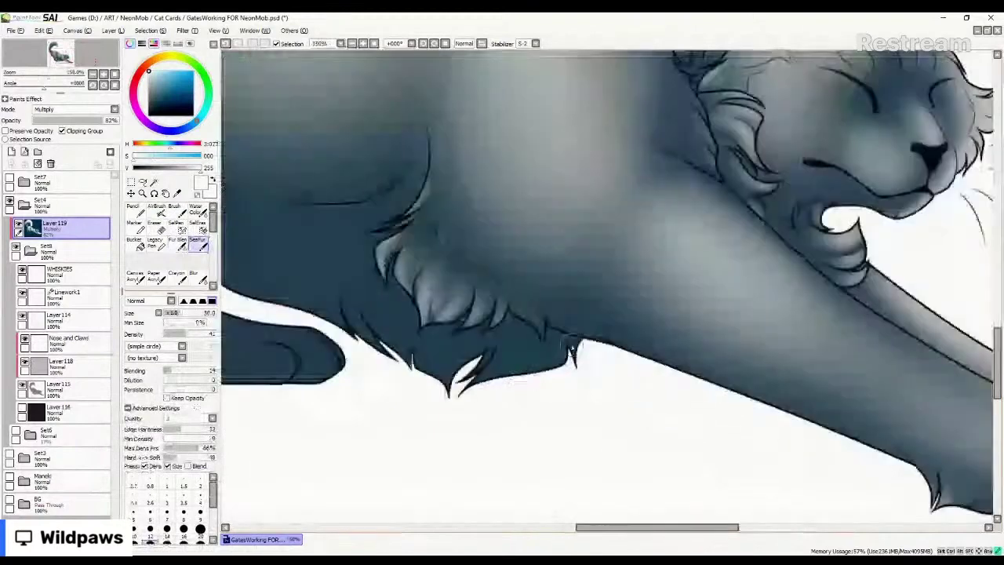
pyautogui.moveTo(562, 364); pyautogui.dragTo(503, 373)
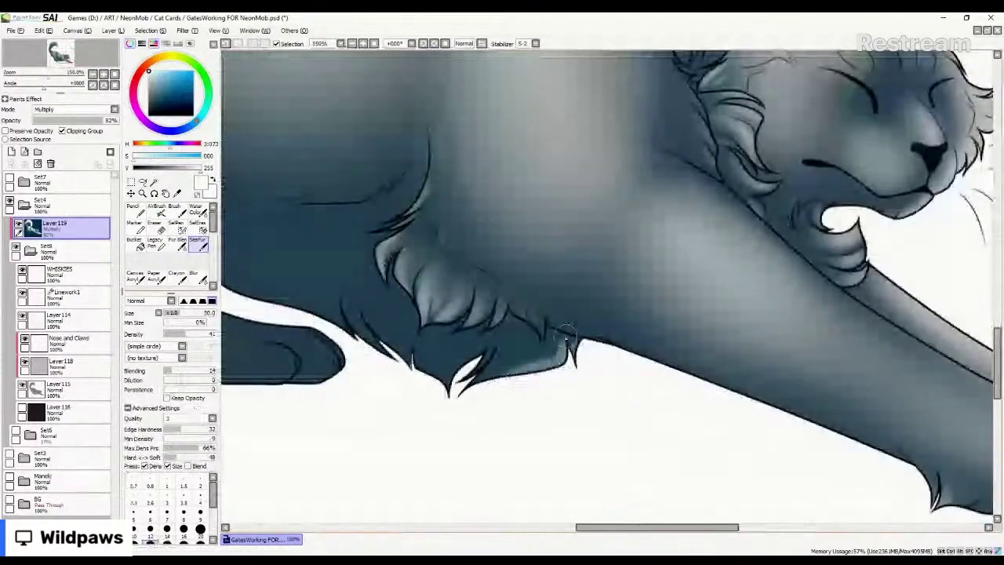
pyautogui.moveTo(564, 337)
pyautogui.mouseDown()
pyautogui.moveTo(558, 363)
pyautogui.moveTo(480, 370)
pyautogui.moveTo(486, 352)
pyautogui.moveTo(463, 391)
pyautogui.moveTo(415, 349)
pyautogui.moveTo(408, 368)
pyautogui.moveTo(379, 377)
pyautogui.mouseUp()
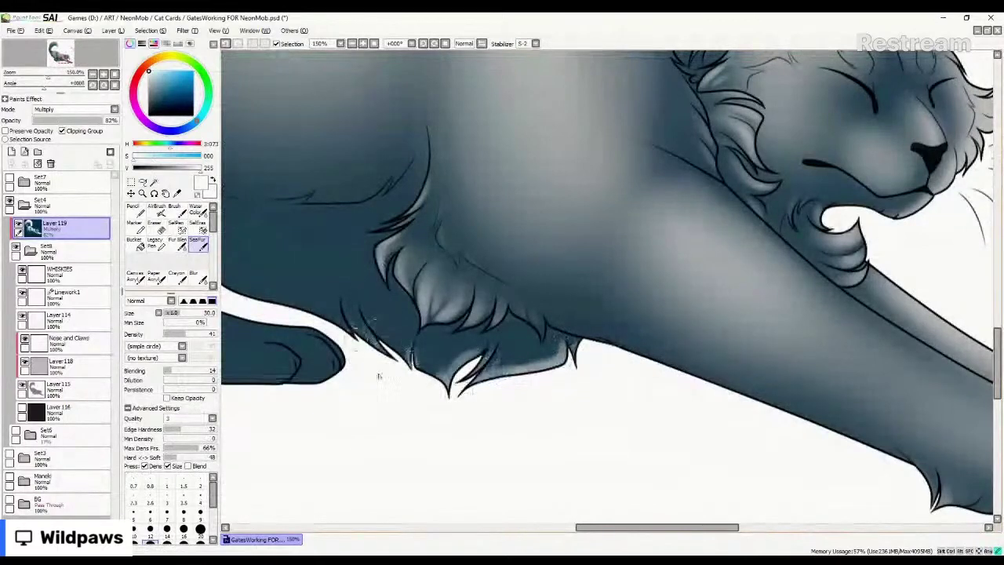
pyautogui.click(178, 244)
pyautogui.moveTo(494, 367); pyautogui.dragTo(565, 338)
pyautogui.moveTo(441, 365); pyautogui.dragTo(425, 361)
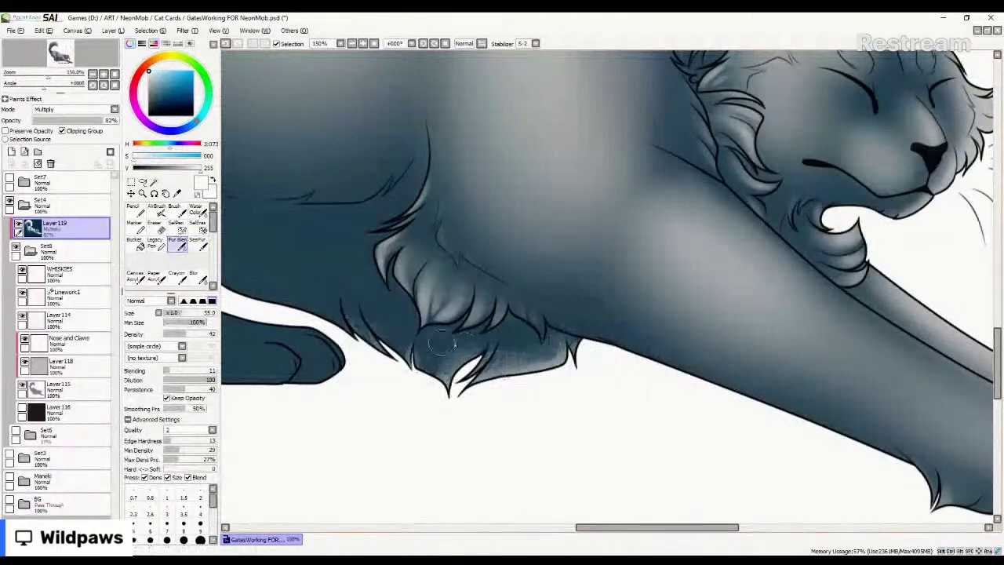
pyautogui.moveTo(514, 353)
pyautogui.mouseDown()
pyautogui.moveTo(553, 340)
pyautogui.moveTo(491, 369)
pyautogui.moveTo(480, 361)
pyautogui.mouseUp()
pyautogui.scroll(-2, 313, 244)
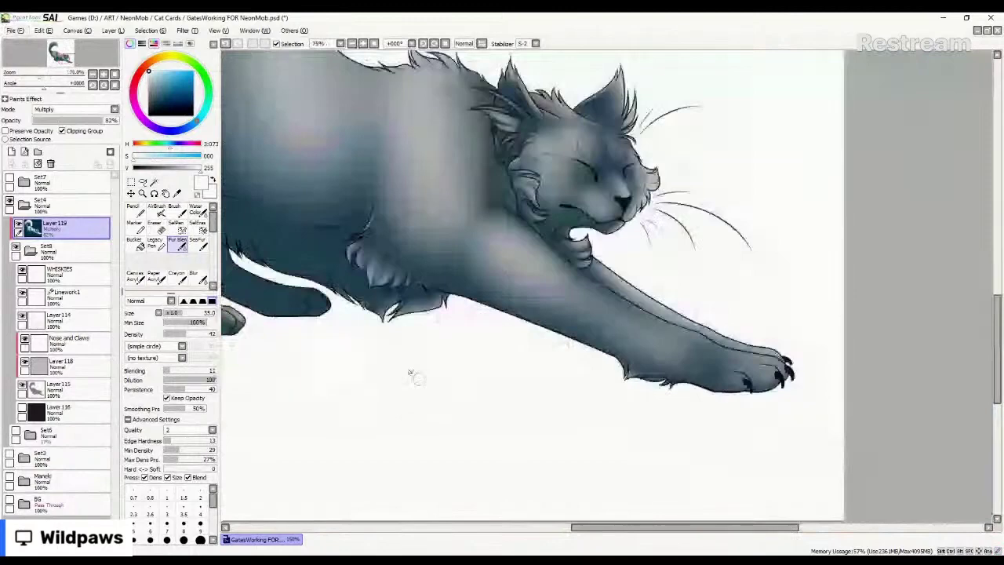
# Airbrush soft white highlights along the far hind leg's upper edge and on its paw, reducing the brush to size 70.
pyautogui.scroll(1, 415, 376)
pyautogui.click(157, 210)
pyautogui.scroll(1, 537, 462)
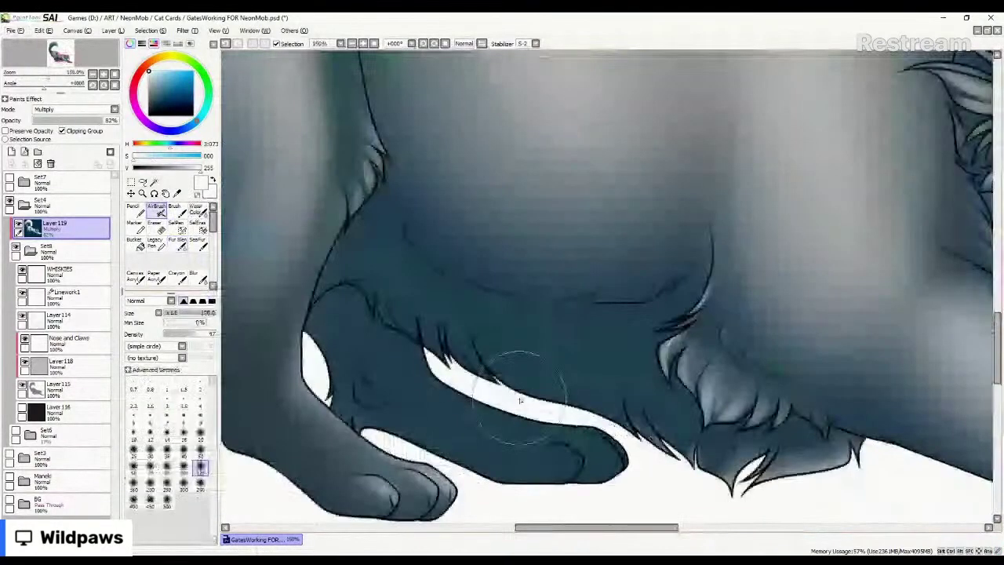
pyautogui.moveTo(463, 390)
pyautogui.mouseDown()
pyautogui.moveTo(568, 427)
pyautogui.moveTo(452, 357)
pyautogui.moveTo(602, 440)
pyautogui.mouseUp()
pyautogui.press('[')
pyautogui.press('[')
pyautogui.press('[')
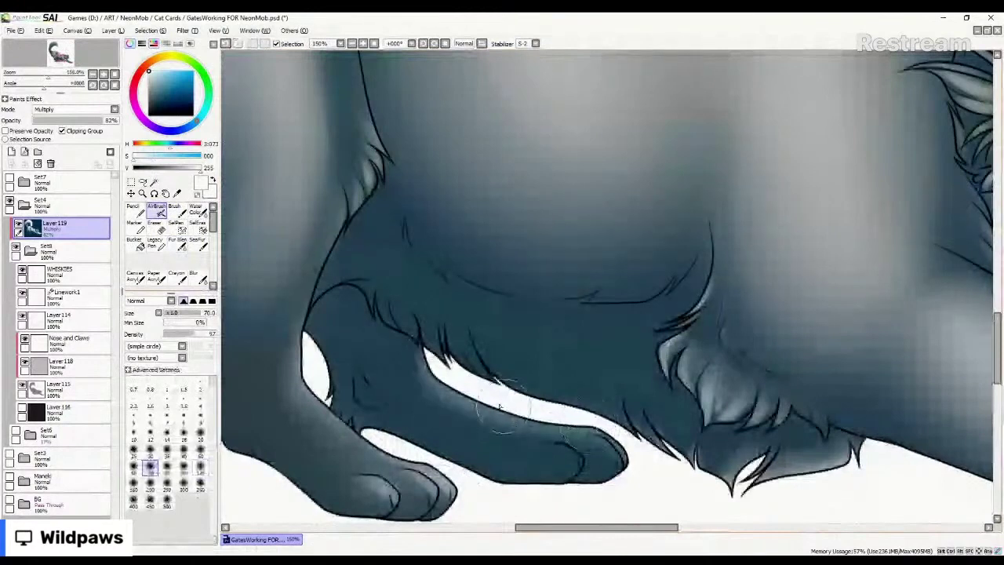
pyautogui.moveTo(426, 360)
pyautogui.mouseDown()
pyautogui.moveTo(509, 412)
pyautogui.moveTo(588, 426)
pyautogui.moveTo(582, 455)
pyautogui.moveTo(582, 444)
pyautogui.moveTo(610, 469)
pyautogui.mouseUp()
pyautogui.moveTo(555, 441); pyautogui.dragTo(578, 465)
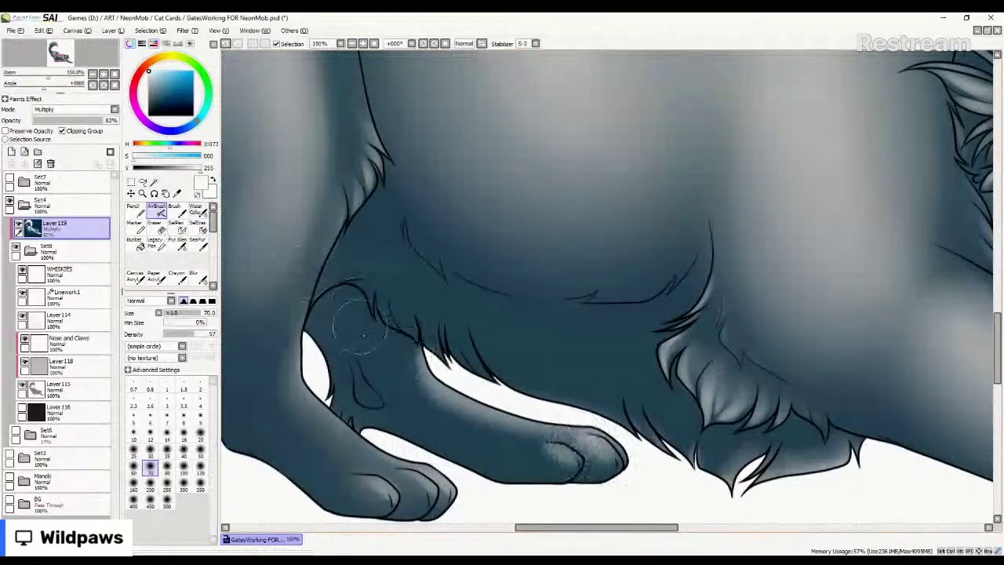
pyautogui.scroll(-4, 472, 384)
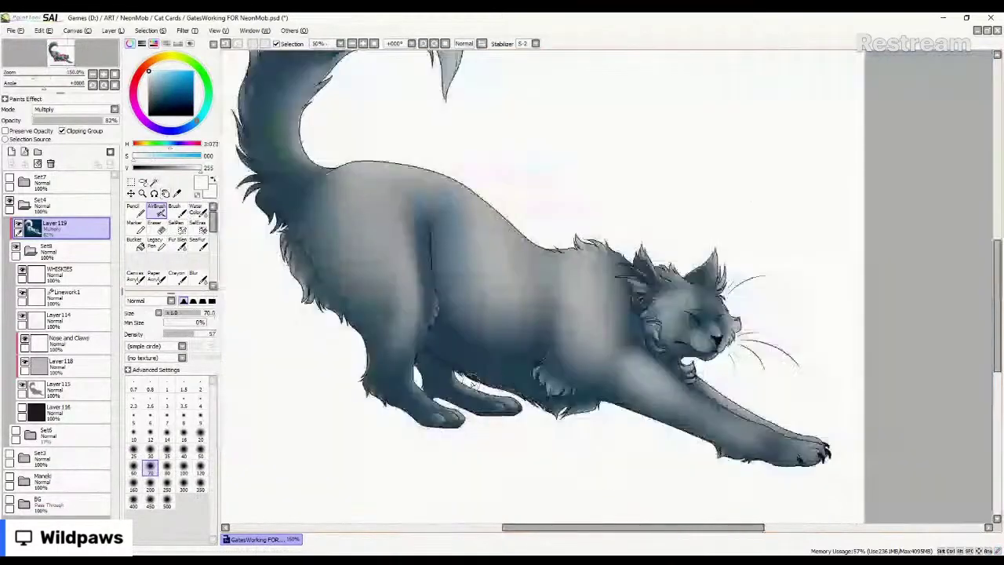
pyautogui.scroll(-2, 473, 384)
pyautogui.scroll(1, 476, 370)
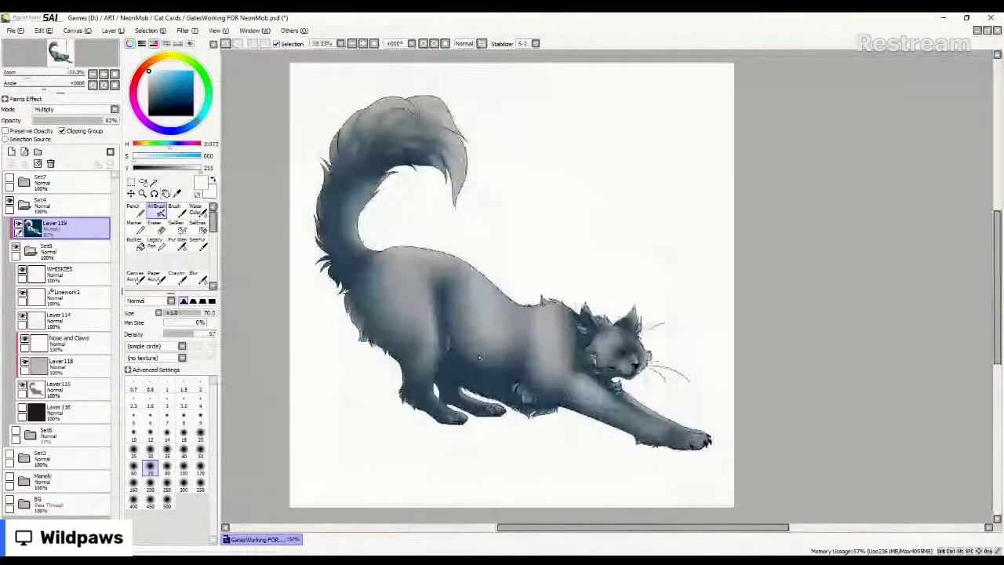
# Airbrush small white highlights at size 70 on the toes of the stretched front paw beside the claws.
pyautogui.scroll(1, 480, 357)
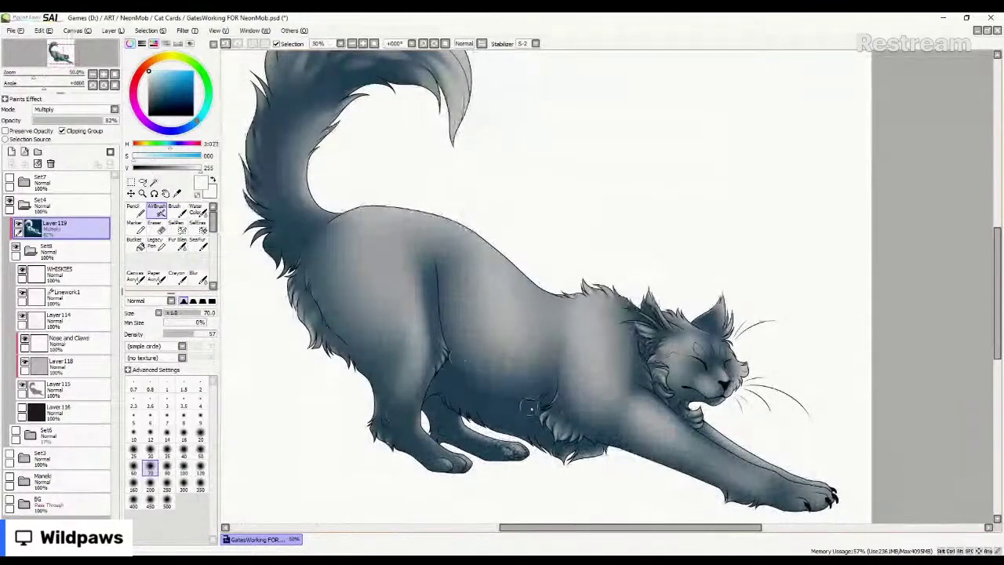
pyautogui.scroll(-1, 632, 412)
pyautogui.scroll(4, 747, 463)
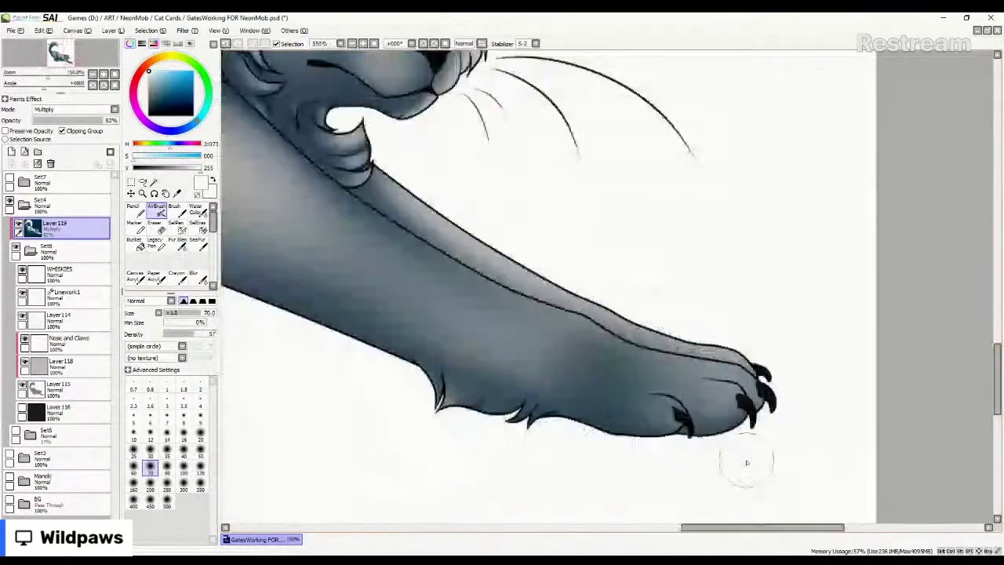
pyautogui.moveTo(664, 402); pyautogui.dragTo(672, 412)
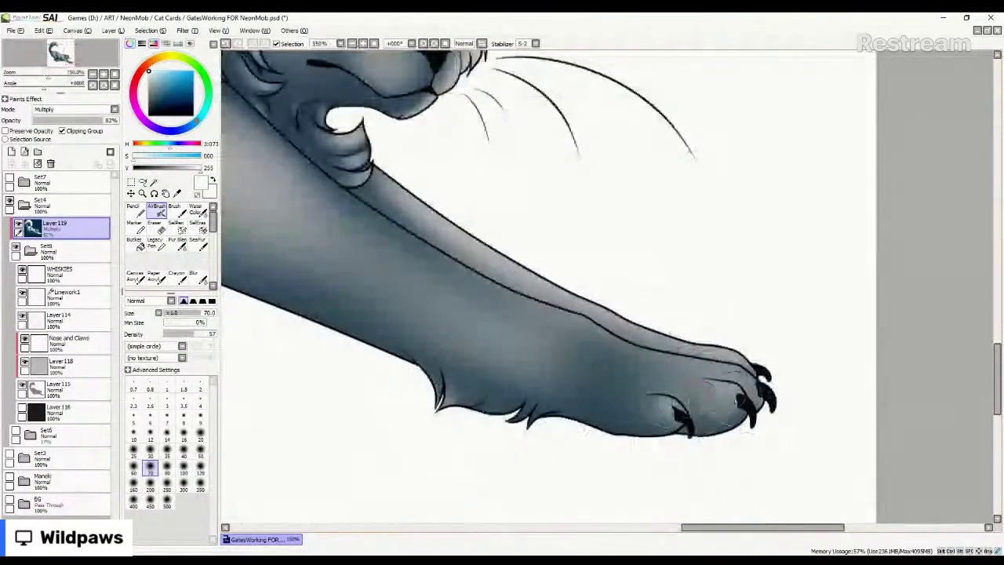
pyautogui.moveTo(725, 393); pyautogui.dragTo(734, 397)
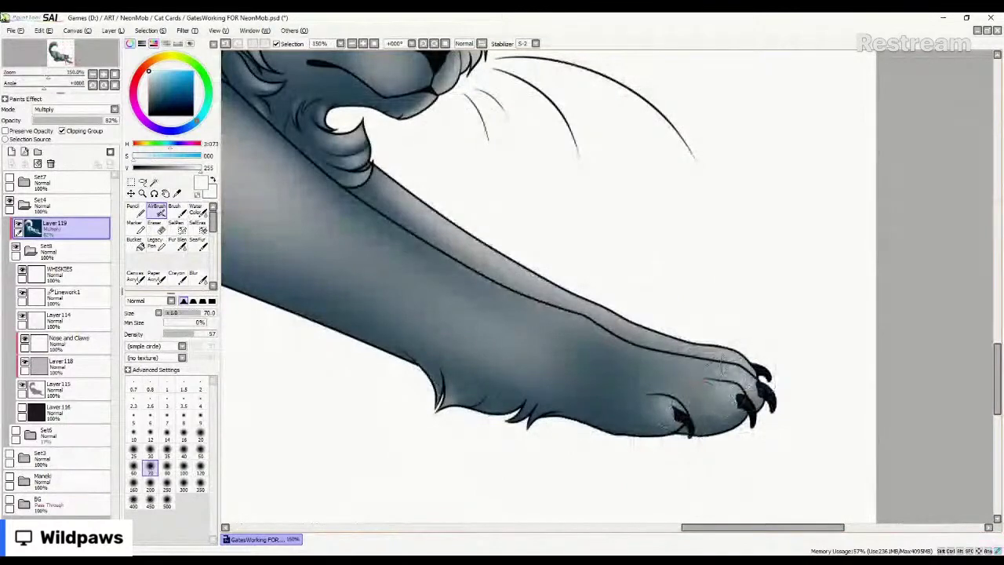
pyautogui.scroll(-4, 689, 474)
pyautogui.scroll(-2, 684, 481)
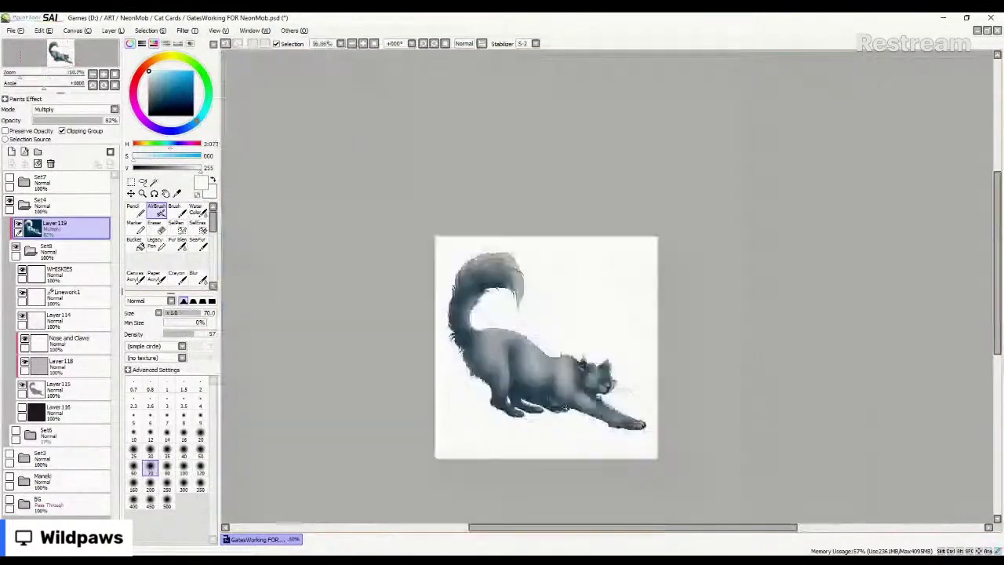
pyautogui.scroll(2, 559, 403)
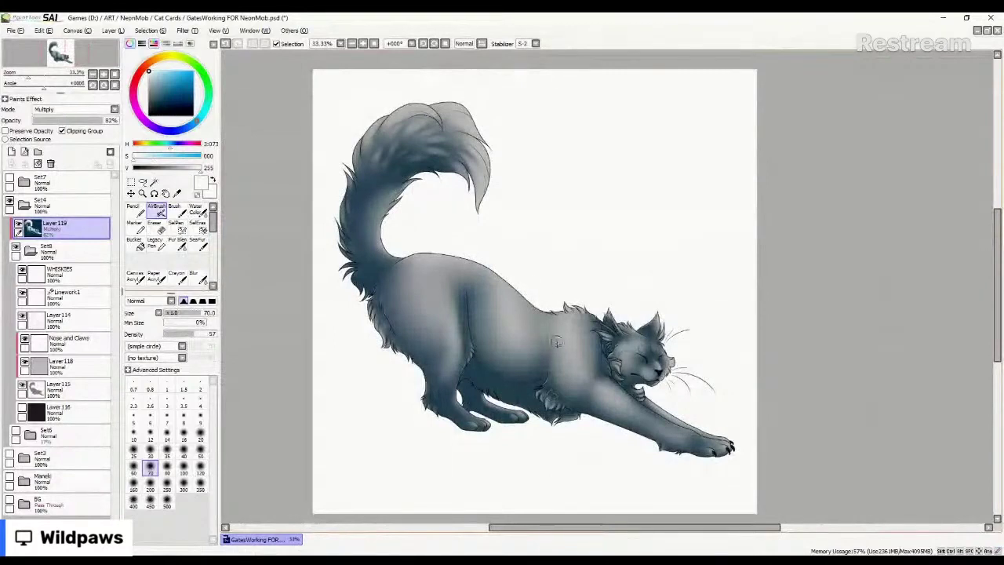
pyautogui.scroll(-1, 545, 358)
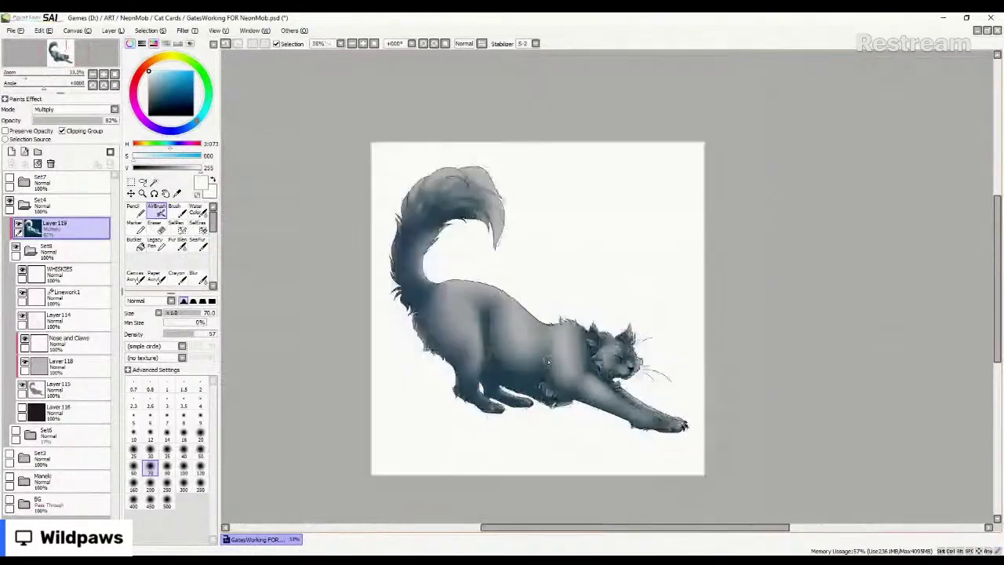
pyautogui.scroll(1, 548, 343)
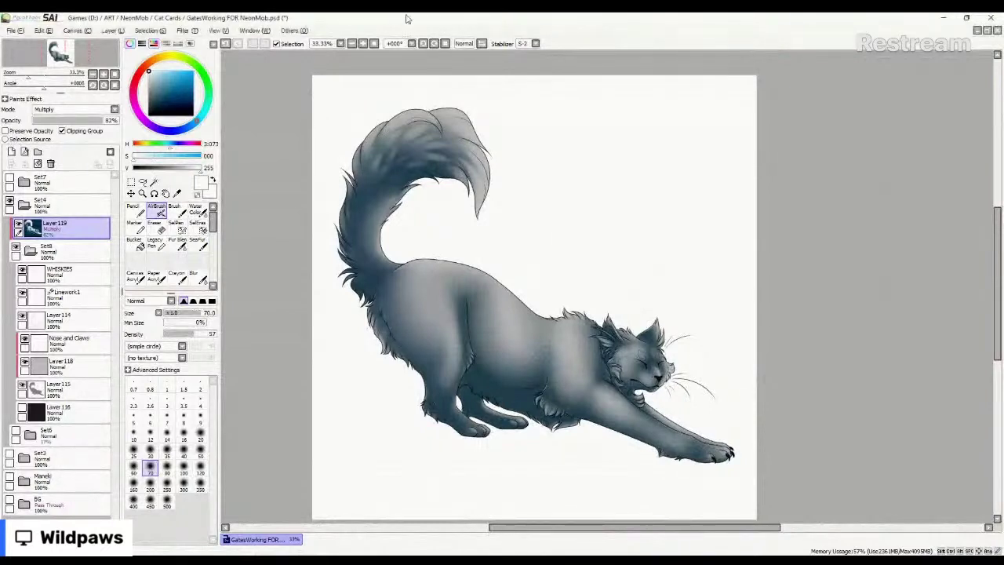
# Create a new layer set above Set7 and paste the copied red-corded charm reference image into it.
pyautogui.click(47, 182)
pyautogui.click(40, 153)
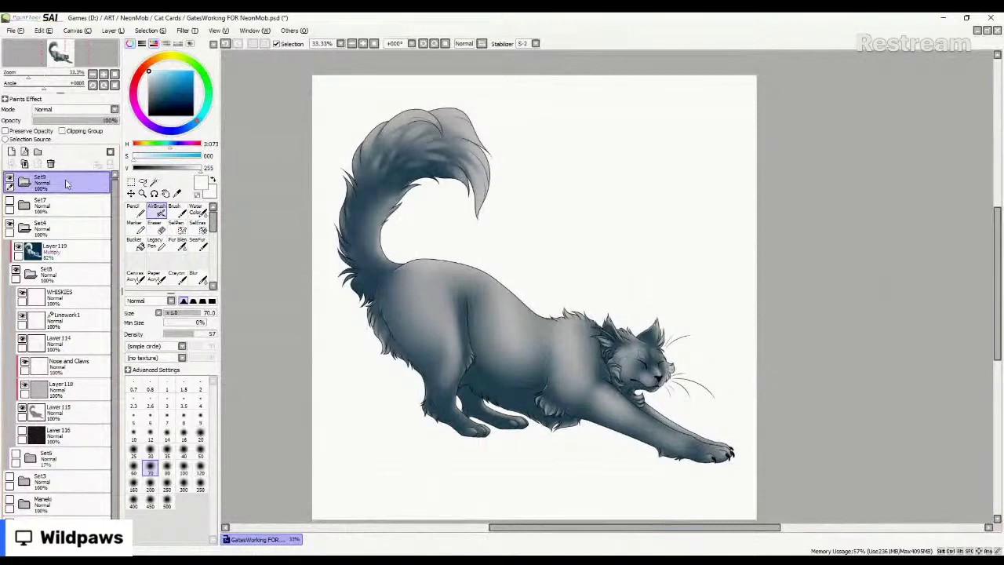
pyautogui.hotkey('ctrl', 'v')
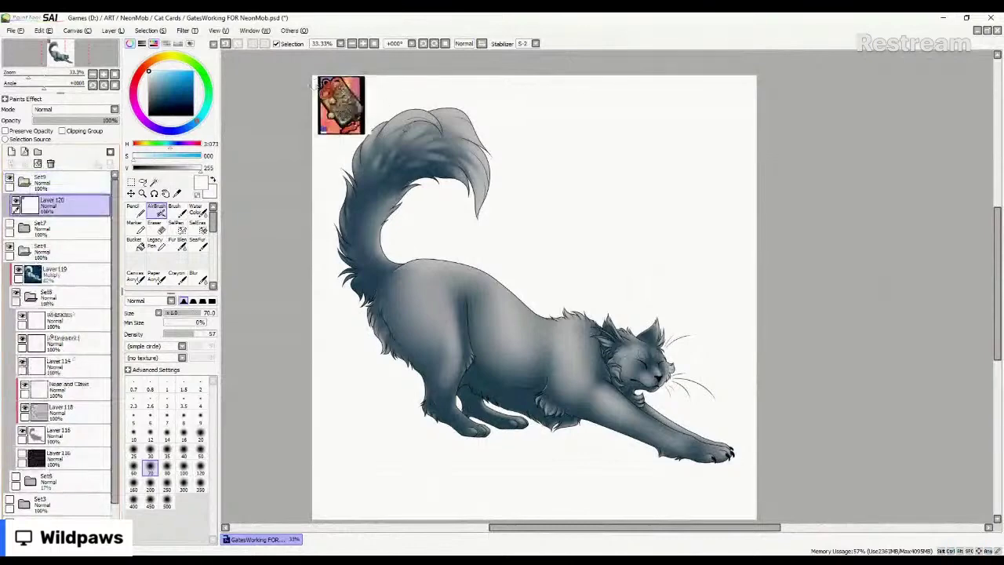
pyautogui.scroll(-1, 316, 85)
pyautogui.scroll(3, 316, 85)
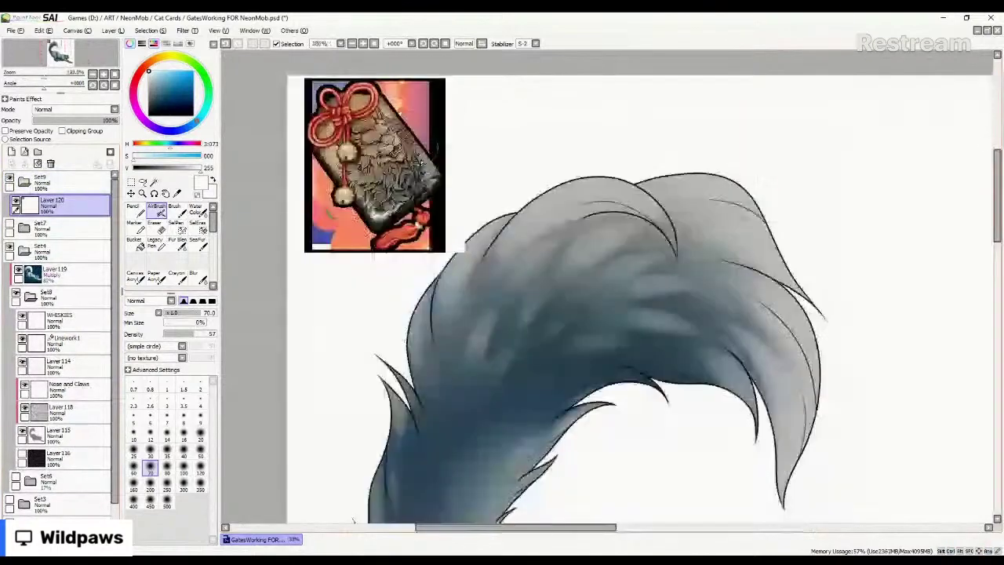
# Delete the reference image layer, Layer120, from the Set9 folder.
pyautogui.scroll(2, 302, 96)
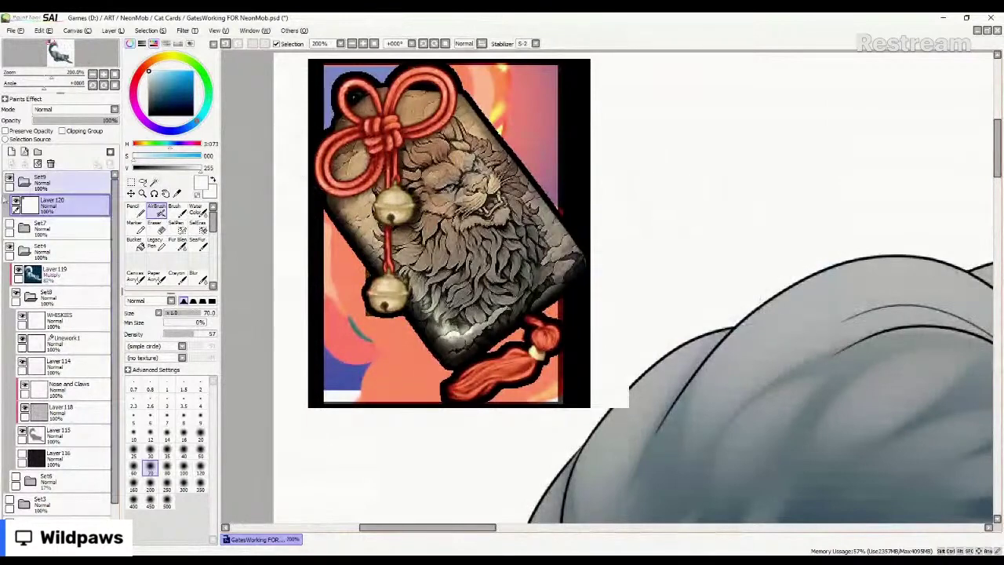
pyautogui.click(51, 163)
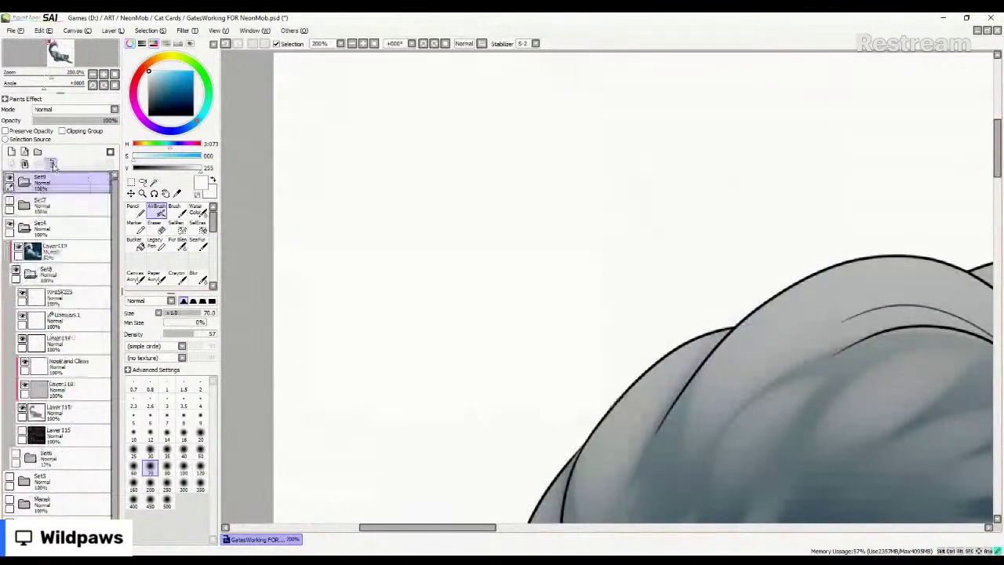
pyautogui.scroll(-4, 327, 197)
pyautogui.scroll(-5, 379, 218)
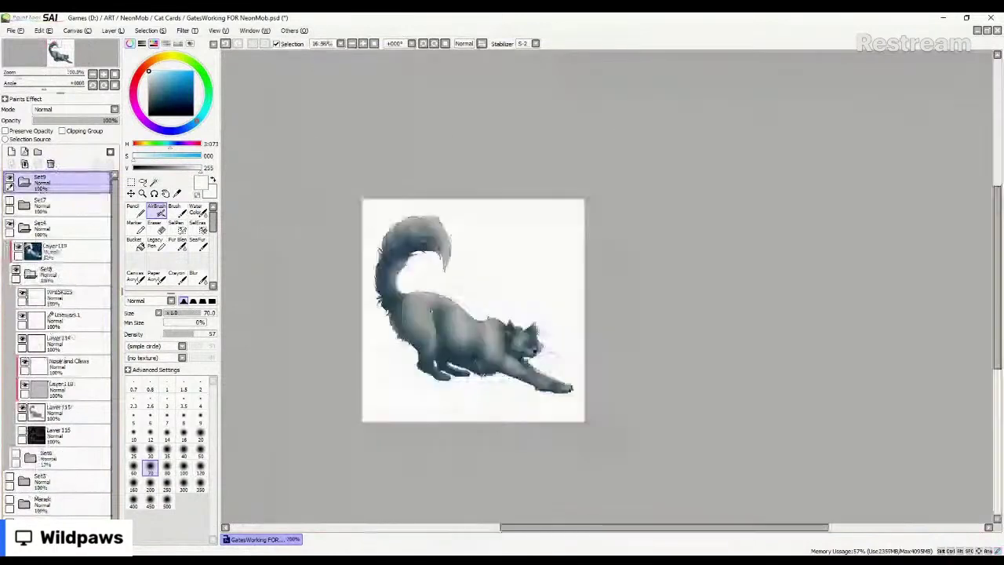
# Fill Layer118, the cat's base colour, with a muted beige using the Bucket, saturation 45 and value 186.
pyautogui.scroll(2, 431, 311)
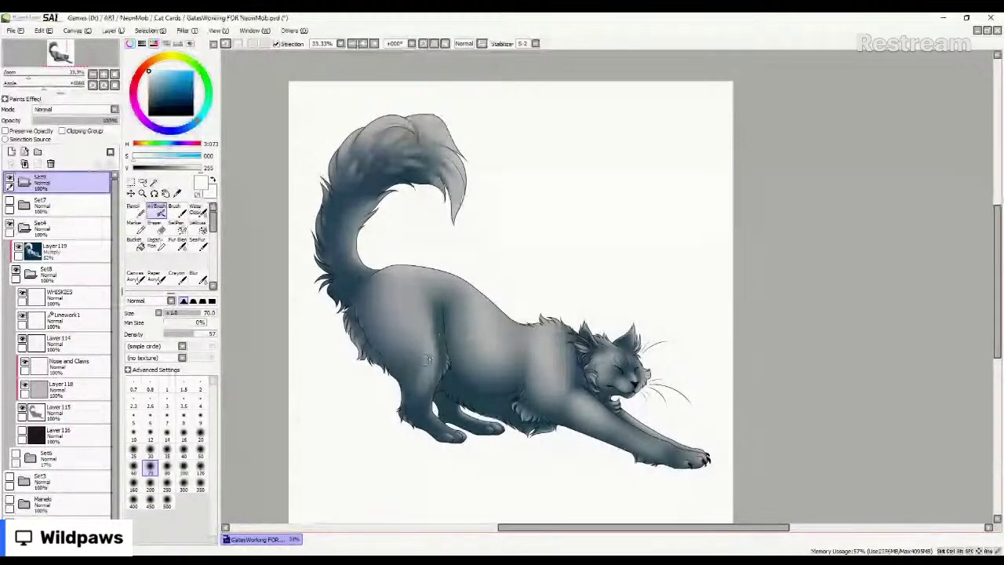
pyautogui.scroll(2, 494, 408)
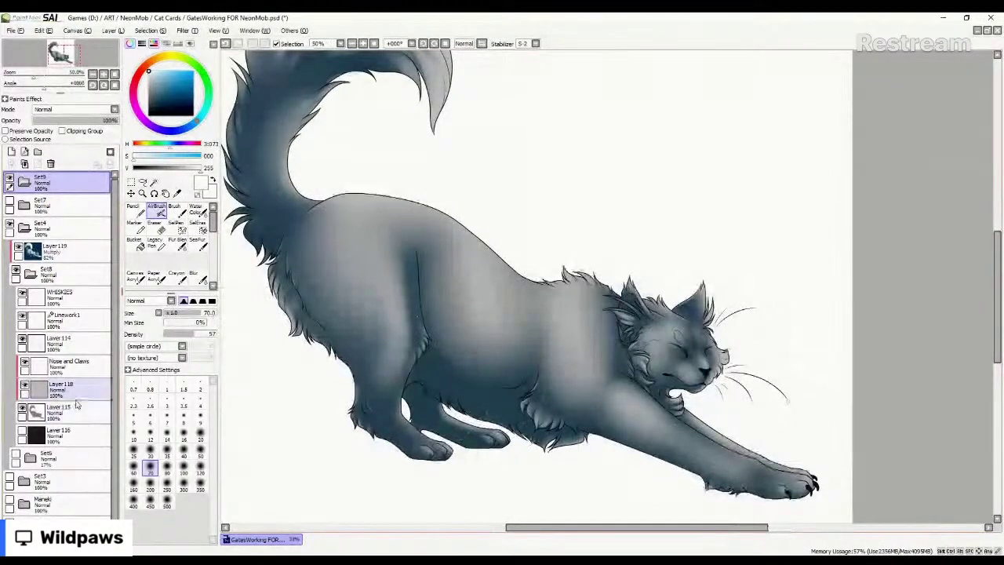
pyautogui.click(75, 392)
pyautogui.click(166, 82)
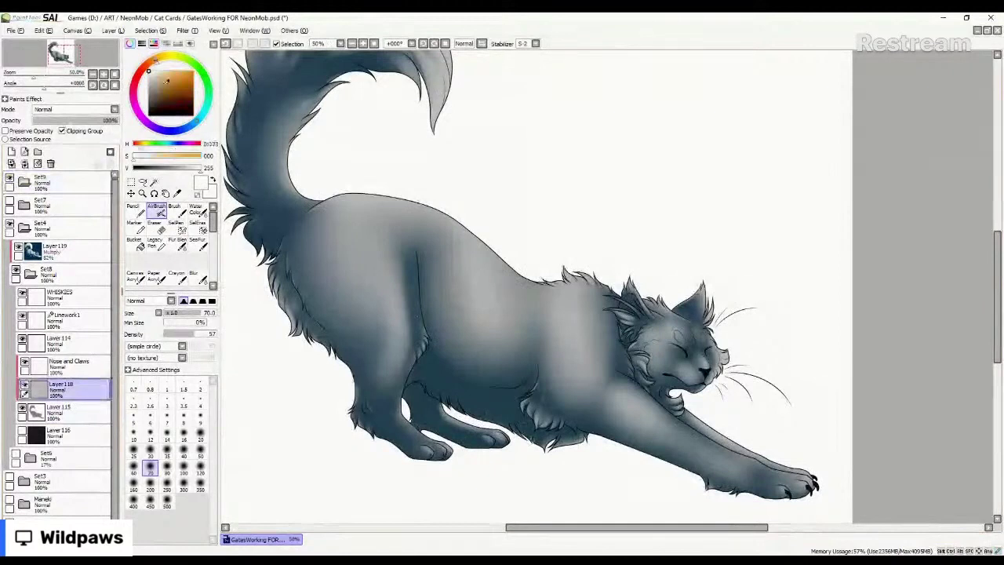
pyautogui.moveTo(164, 83); pyautogui.dragTo(156, 81)
pyautogui.click(135, 244)
pyautogui.click(357, 367)
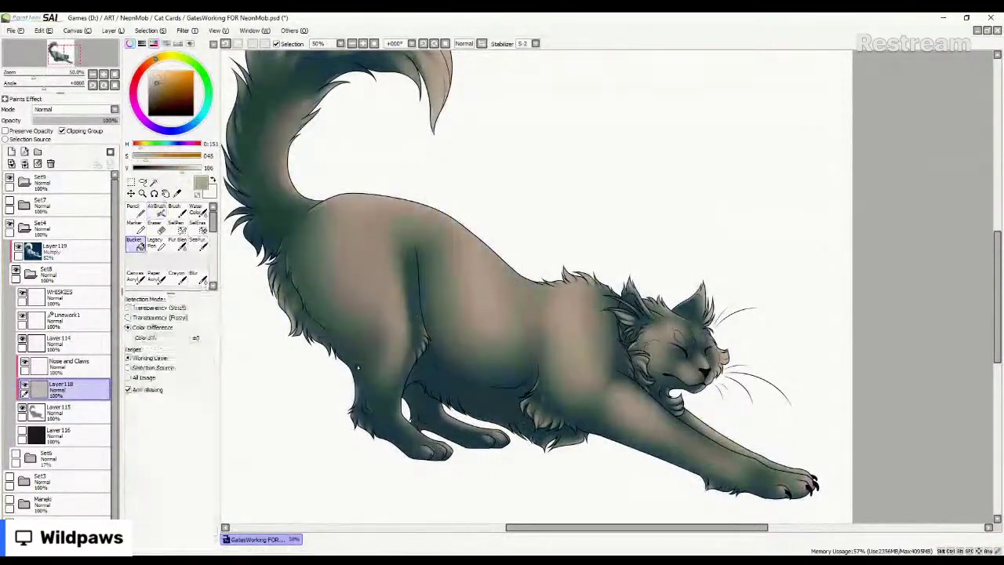
# Lower the opacity of the Multiply shading layer, Layer119, to 34%.
pyautogui.scroll(-1, 449, 280)
pyautogui.click(67, 249)
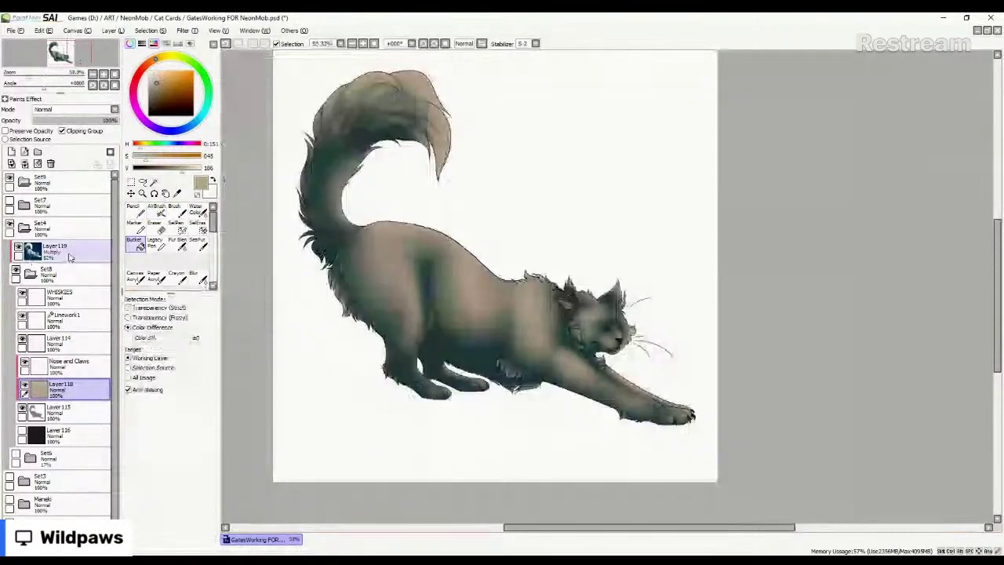
pyautogui.click(63, 120)
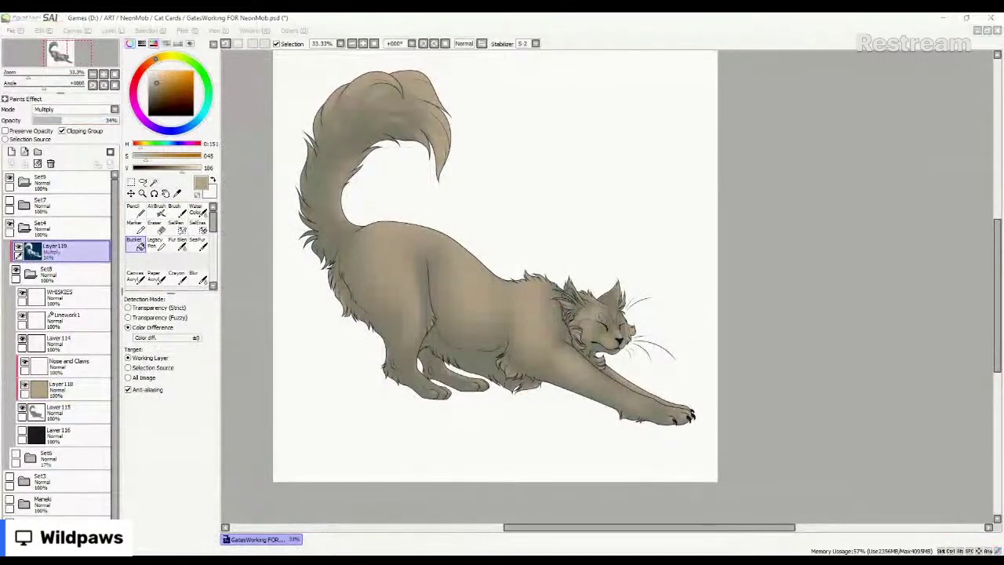
pyautogui.hotkey('alt', 'Tab')
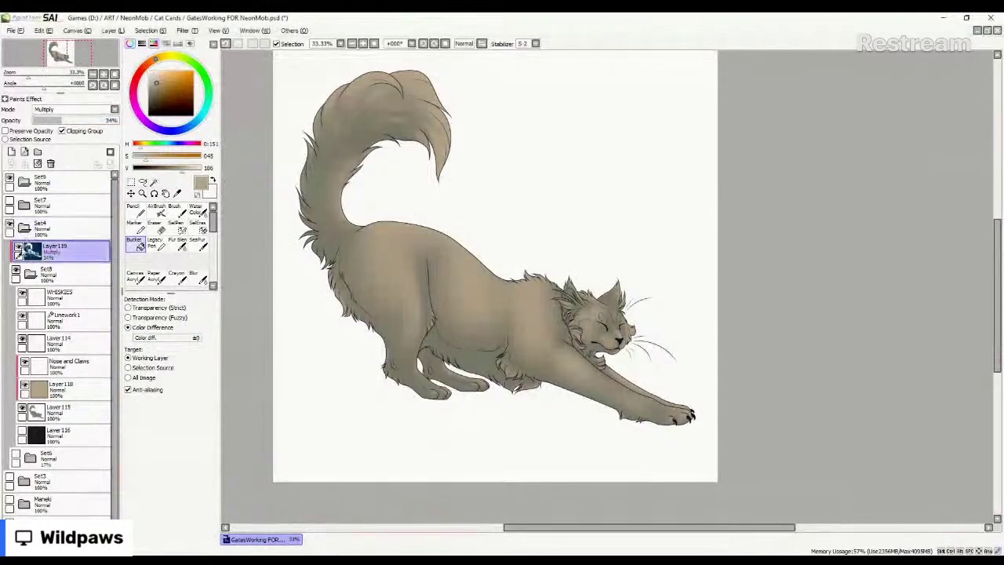
# Refill the base colour on Layer118 with a warmer tan, saturation 93 and value 204.
pyautogui.click(88, 398)
pyautogui.click(171, 70)
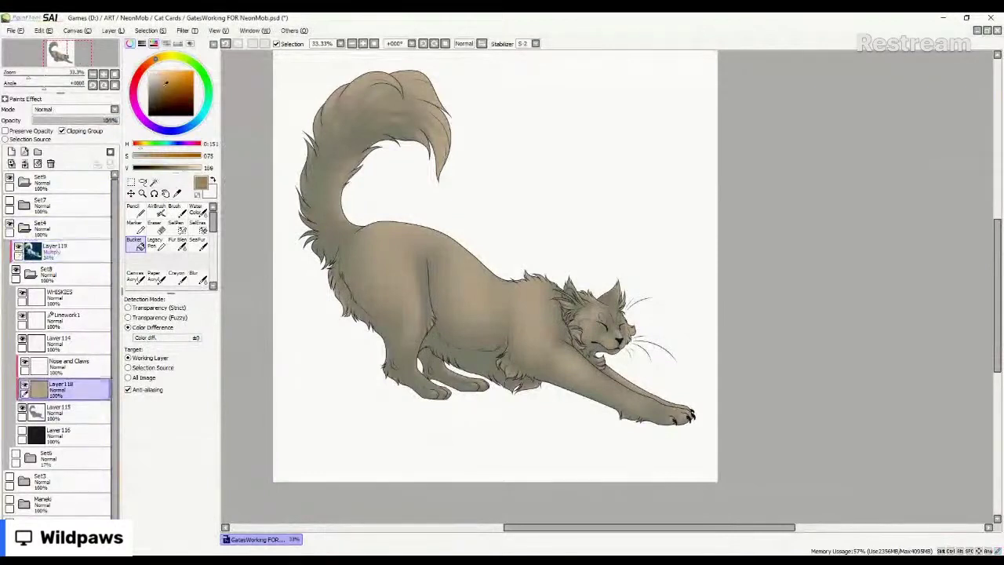
pyautogui.click(165, 80)
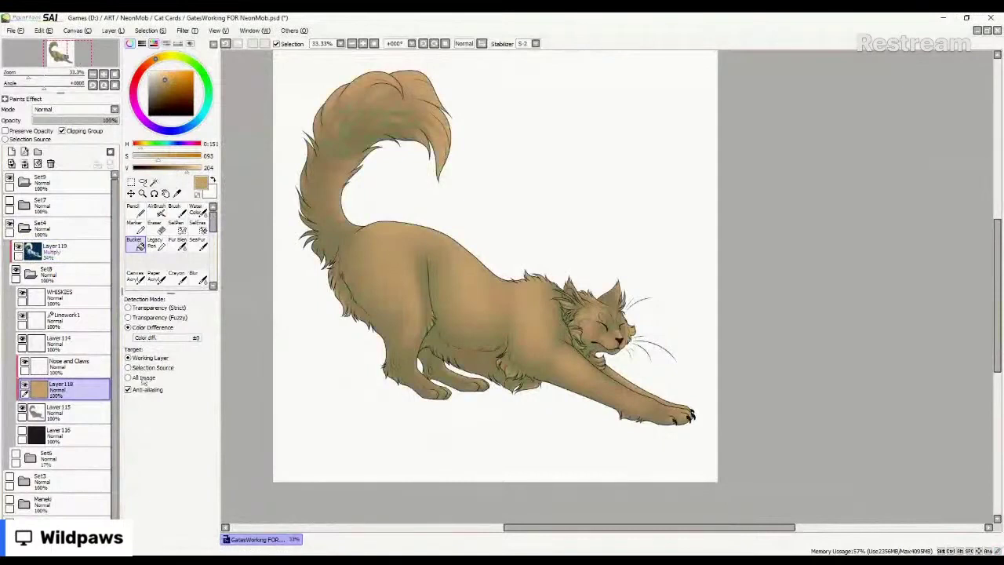
# Add a new clipped layer above the tan base and fill it with pale cream, saturation 30 and value 249.
pyautogui.click(11, 151)
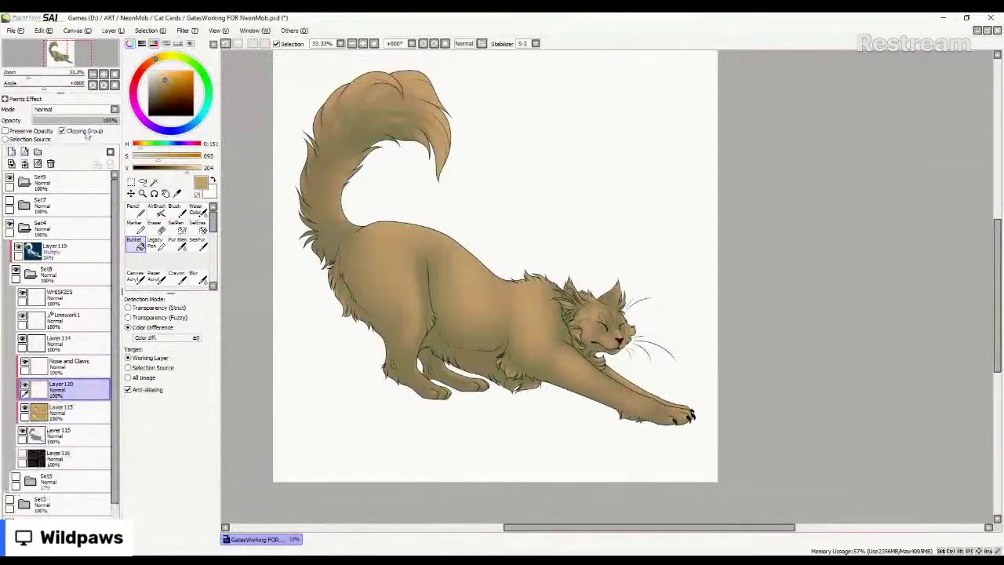
pyautogui.click(154, 72)
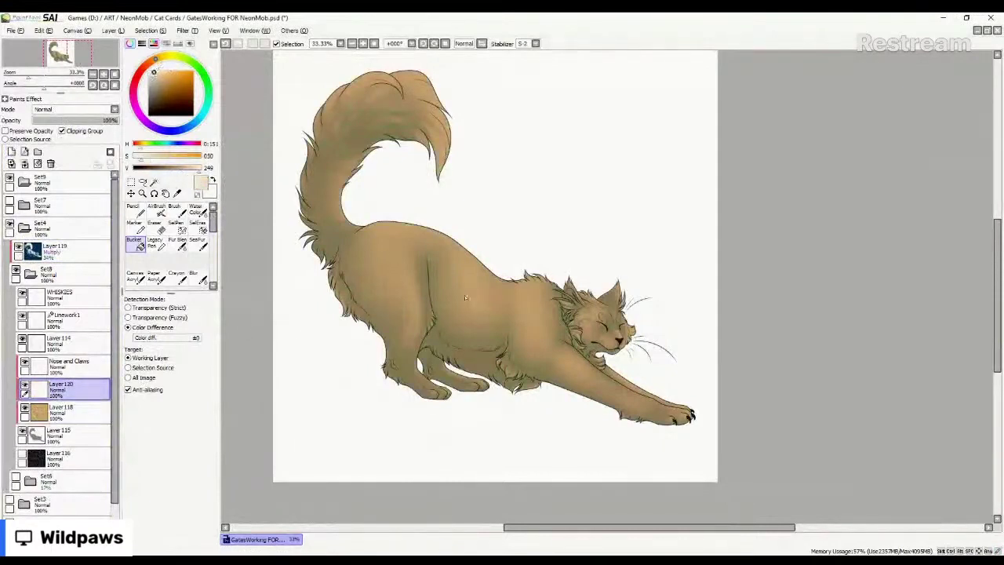
pyautogui.click(468, 307)
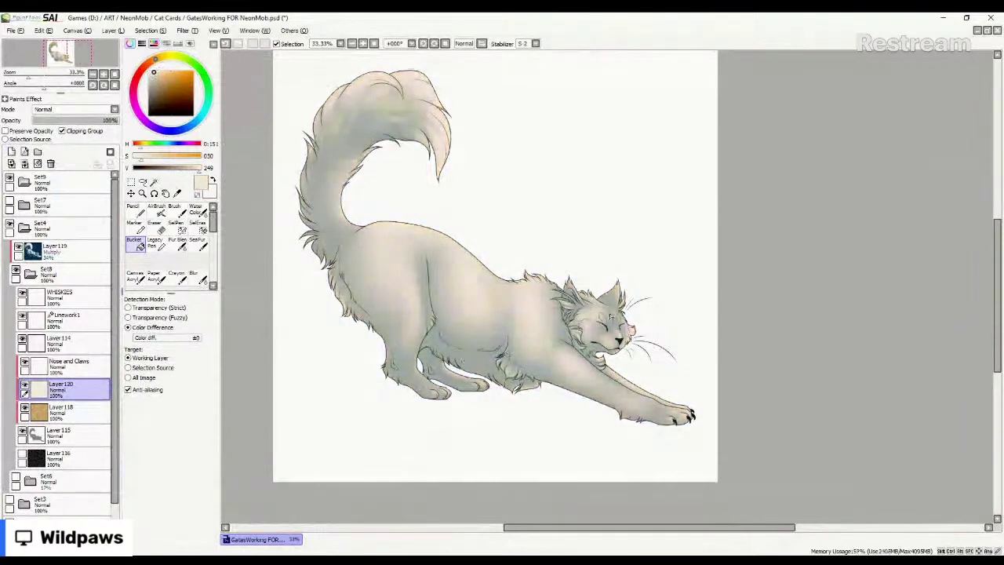
# Raise the opacity of the Multiply shading layer, Layer119, to 51%.
pyautogui.scroll(3, 616, 308)
pyautogui.hotkey('ctrl', '-')
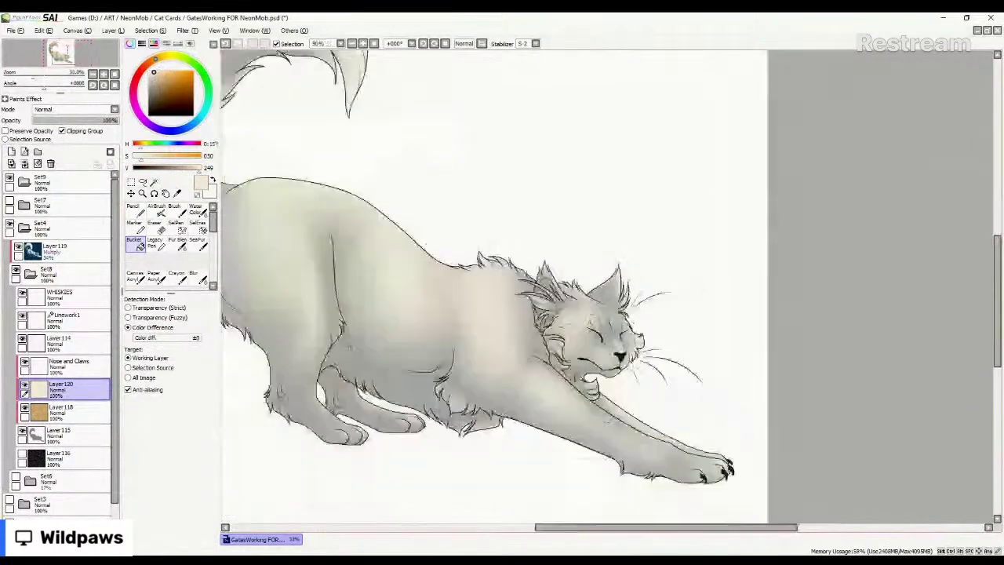
pyautogui.hotkey('ctrl', '-')
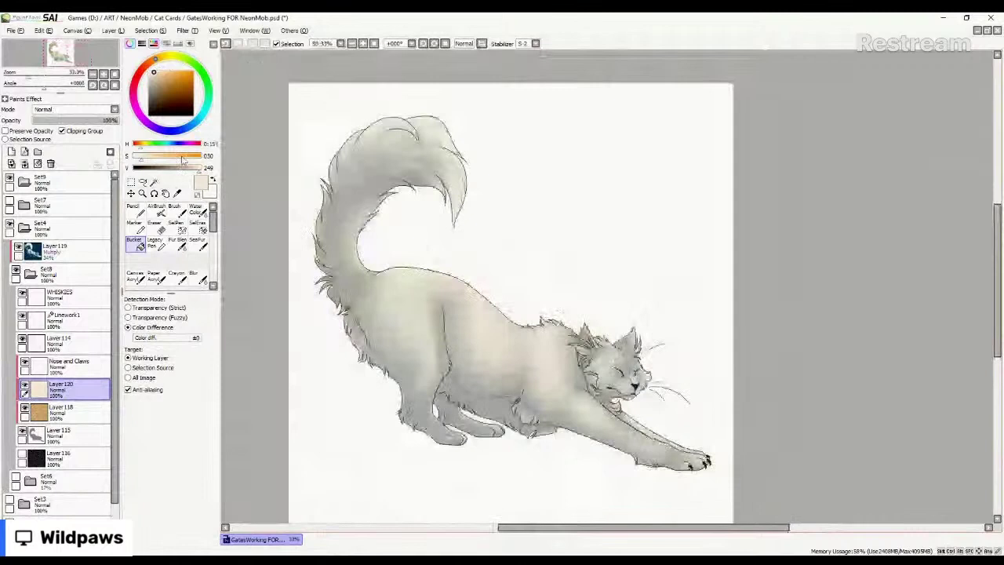
pyautogui.click(55, 249)
pyautogui.moveTo(63, 120); pyautogui.dragTo(78, 123)
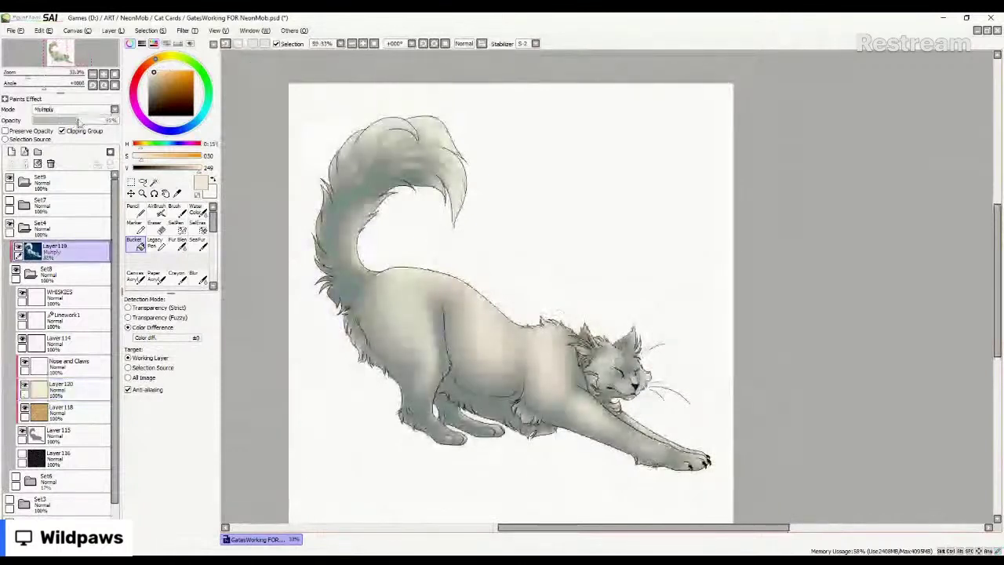
pyautogui.hotkey('ctrl', '-')
pyautogui.hotkey('ctrl', '+')
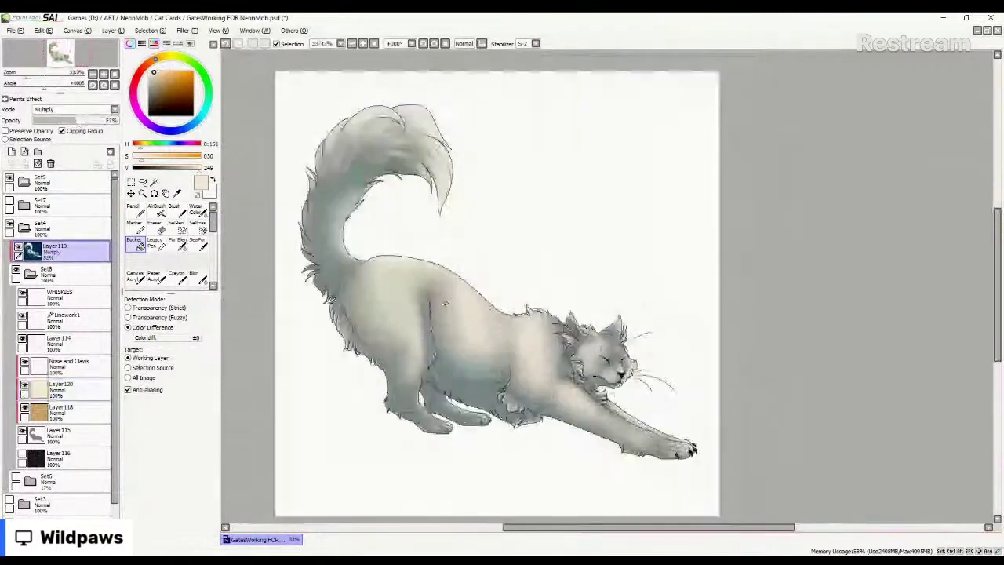
# Set up the SeaFur brush for the cream layer with density 100, size 100 and transparent colour.
pyautogui.click(69, 389)
pyautogui.click(198, 247)
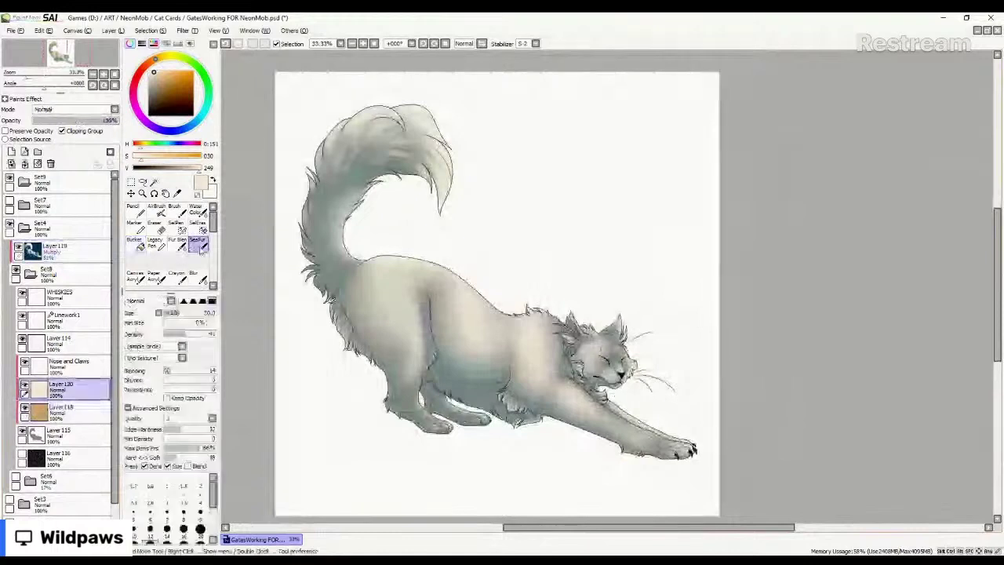
pyautogui.moveTo(210, 335); pyautogui.dragTo(218, 335)
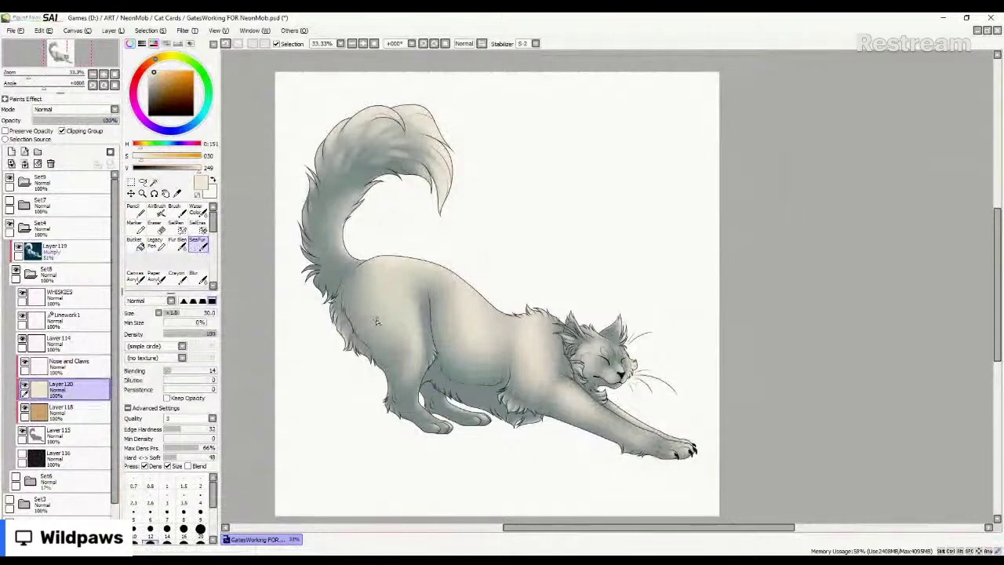
pyautogui.press(']')
pyautogui.press(']')
pyautogui.press(']')
pyautogui.press(']')
pyautogui.press(']')
pyautogui.press(']')
pyautogui.press(']')
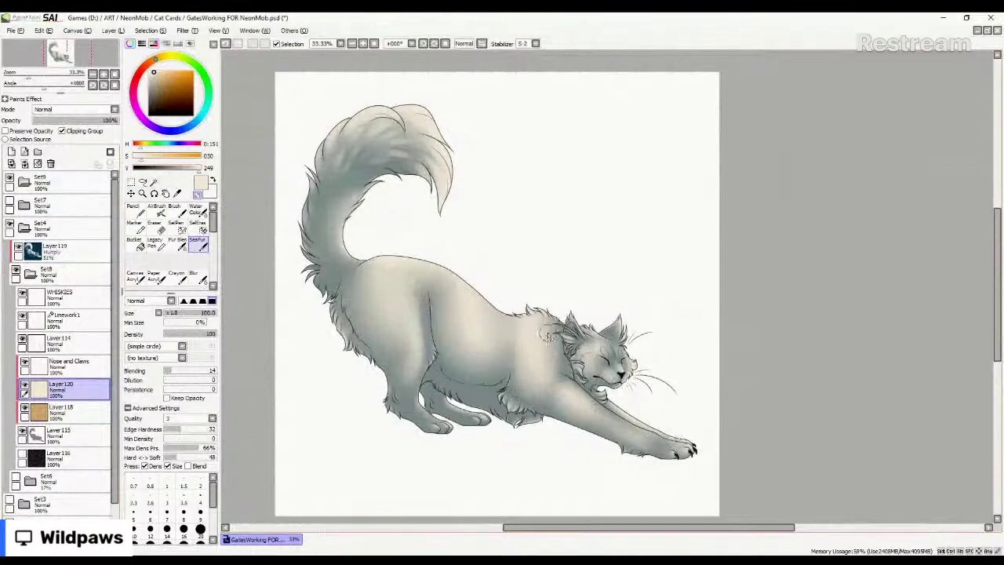
# Try to erase cream markings on the cat's face with the SeaFur brush at size 50.
pyautogui.scroll(3, 549, 338)
pyautogui.moveTo(546, 339); pyautogui.dragTo(541, 263)
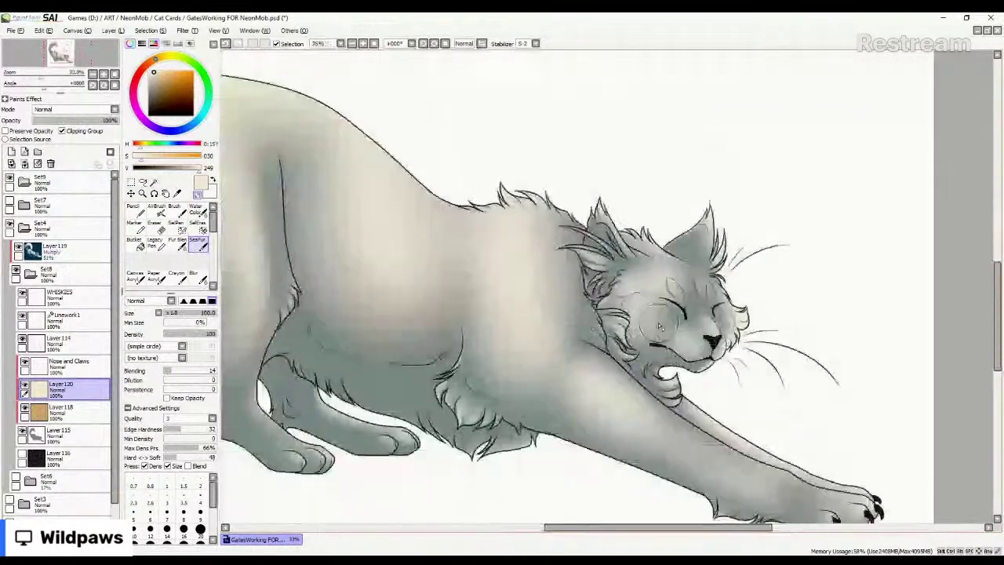
pyautogui.scroll(2, 733, 317)
pyautogui.press('[')
pyautogui.press('[')
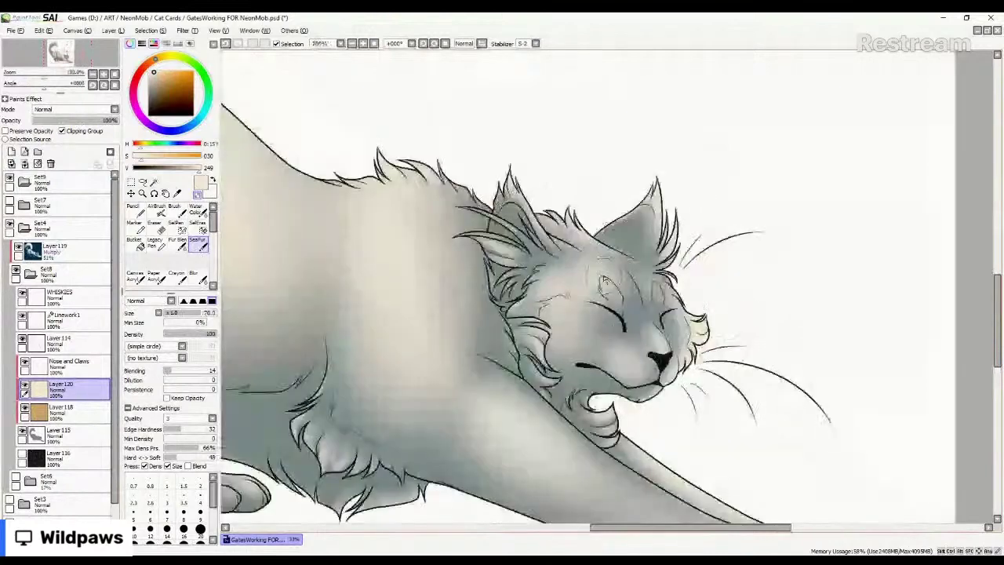
pyautogui.press('[')
pyautogui.press('[')
pyautogui.moveTo(637, 313)
pyautogui.mouseDown()
pyautogui.moveTo(621, 270)
pyautogui.moveTo(624, 298)
pyautogui.mouseUp()
pyautogui.moveTo(593, 265)
pyautogui.mouseDown()
pyautogui.moveTo(623, 306)
pyautogui.moveTo(597, 288)
pyautogui.mouseUp()
pyautogui.hotkey('ctrl', 'z')
pyautogui.hotkey('ctrl', 'z')
pyautogui.hotkey('ctrl', 'z')
pyautogui.hotkey('ctrl', 'z')
pyautogui.hotkey('ctrl', 'z')
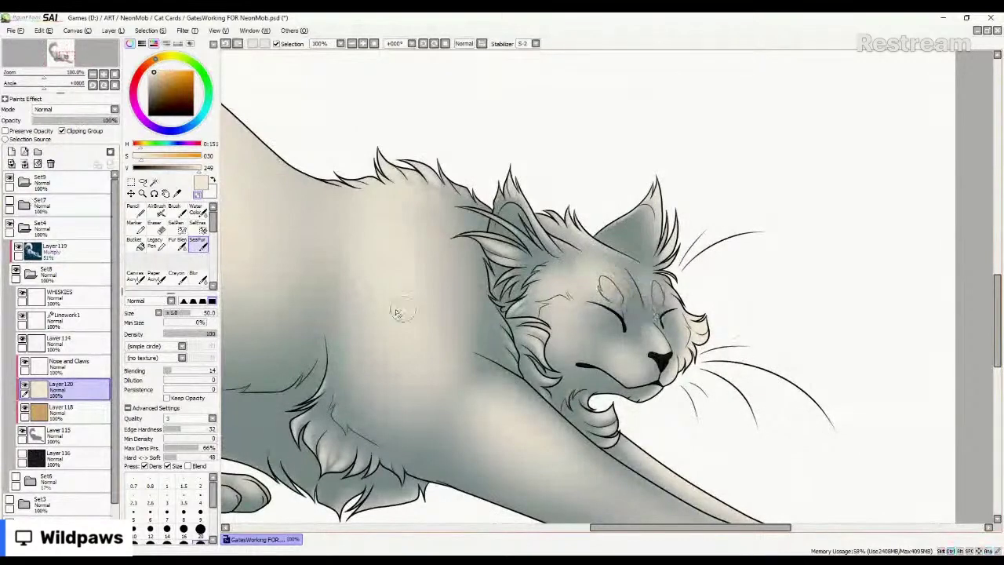
# Erase two patches of cream along the cat's rump and back at brush size 80, giving the tan patches jagged fur edges.
pyautogui.scroll(-1, 402, 313)
pyautogui.scroll(-1, 333, 316)
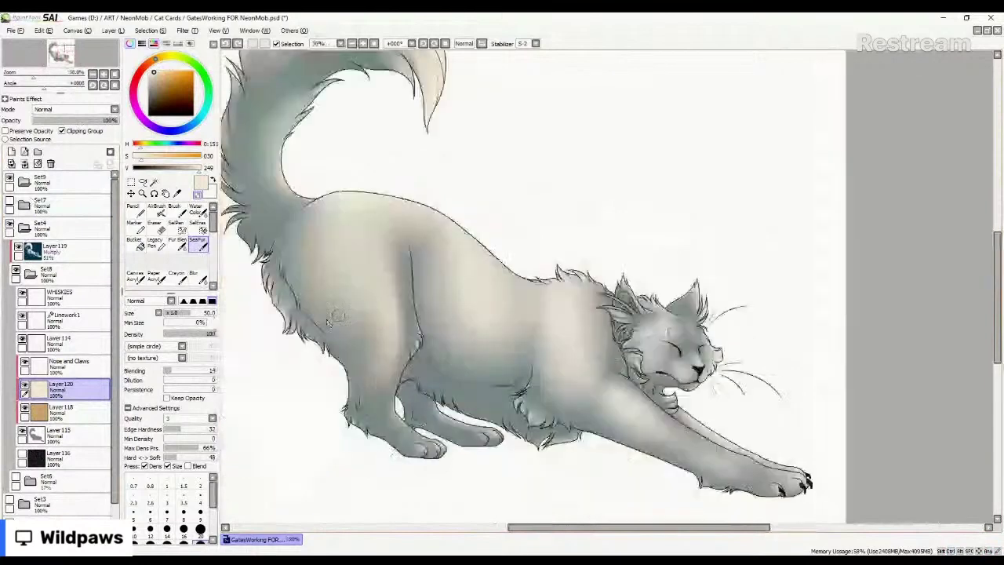
pyautogui.moveTo(345, 205)
pyautogui.mouseDown()
pyautogui.moveTo(328, 249)
pyautogui.moveTo(346, 262)
pyautogui.moveTo(372, 248)
pyautogui.moveTo(397, 184)
pyautogui.moveTo(455, 222)
pyautogui.moveTo(499, 267)
pyautogui.mouseUp()
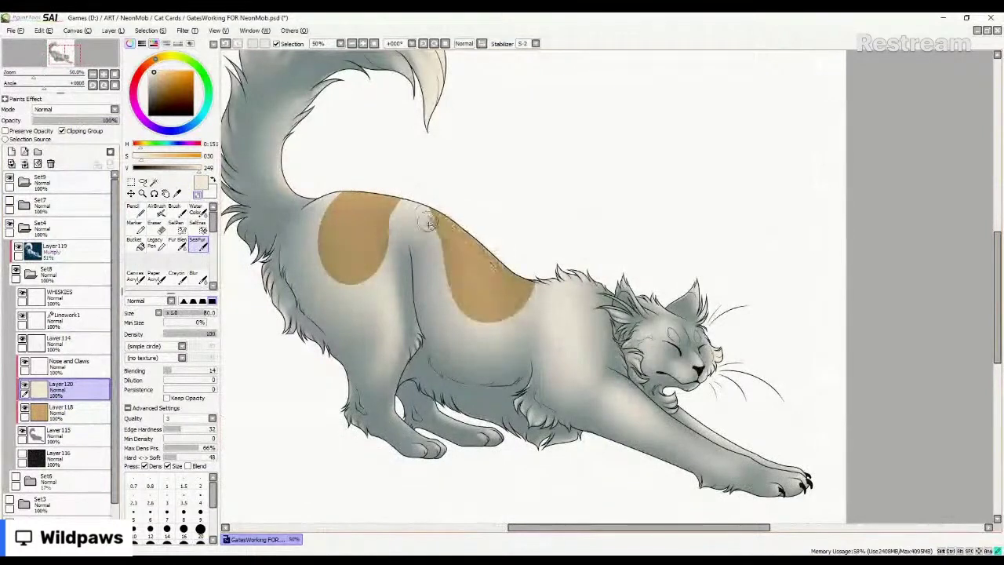
pyautogui.moveTo(430, 225)
pyautogui.mouseDown()
pyautogui.moveTo(497, 310)
pyautogui.moveTo(441, 280)
pyautogui.moveTo(465, 312)
pyautogui.moveTo(448, 301)
pyautogui.moveTo(509, 319)
pyautogui.moveTo(451, 319)
pyautogui.moveTo(499, 332)
pyautogui.moveTo(550, 287)
pyautogui.moveTo(557, 298)
pyautogui.moveTo(503, 314)
pyautogui.moveTo(546, 313)
pyautogui.moveTo(538, 307)
pyautogui.moveTo(508, 333)
pyautogui.moveTo(544, 310)
pyautogui.moveTo(513, 330)
pyautogui.mouseUp()
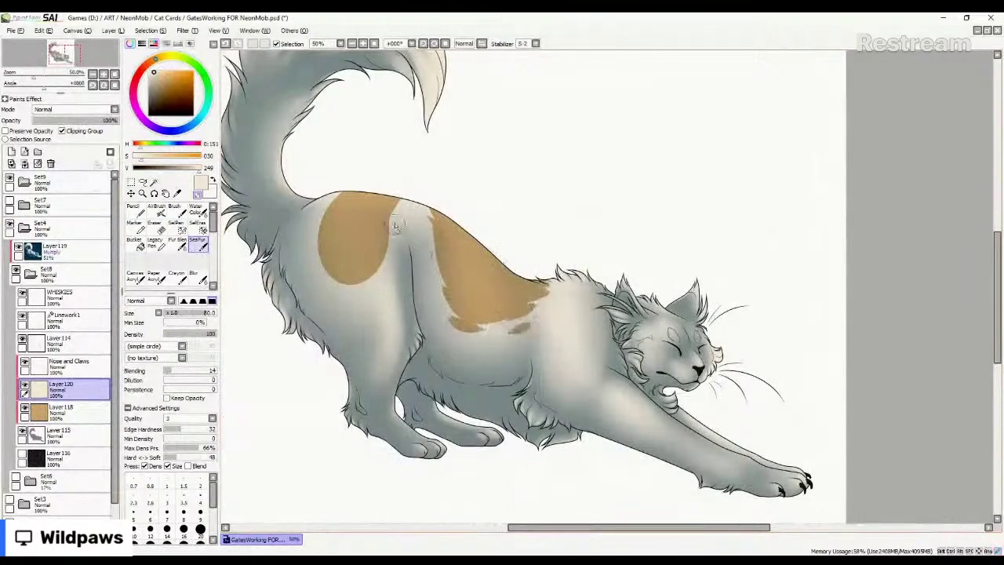
pyautogui.moveTo(396, 228)
pyautogui.mouseDown()
pyautogui.moveTo(417, 203)
pyautogui.moveTo(377, 244)
pyautogui.moveTo(410, 220)
pyautogui.moveTo(390, 254)
pyautogui.moveTo(396, 244)
pyautogui.moveTo(339, 287)
pyautogui.moveTo(335, 200)
pyautogui.moveTo(350, 188)
pyautogui.moveTo(311, 230)
pyautogui.moveTo(349, 206)
pyautogui.moveTo(332, 210)
pyautogui.moveTo(335, 284)
pyautogui.moveTo(336, 242)
pyautogui.moveTo(325, 245)
pyautogui.moveTo(338, 304)
pyautogui.moveTo(355, 270)
pyautogui.moveTo(350, 306)
pyautogui.moveTo(377, 263)
pyautogui.moveTo(329, 293)
pyautogui.moveTo(313, 271)
pyautogui.moveTo(342, 316)
pyautogui.moveTo(298, 246)
pyautogui.moveTo(309, 234)
pyautogui.moveTo(314, 273)
pyautogui.mouseUp()
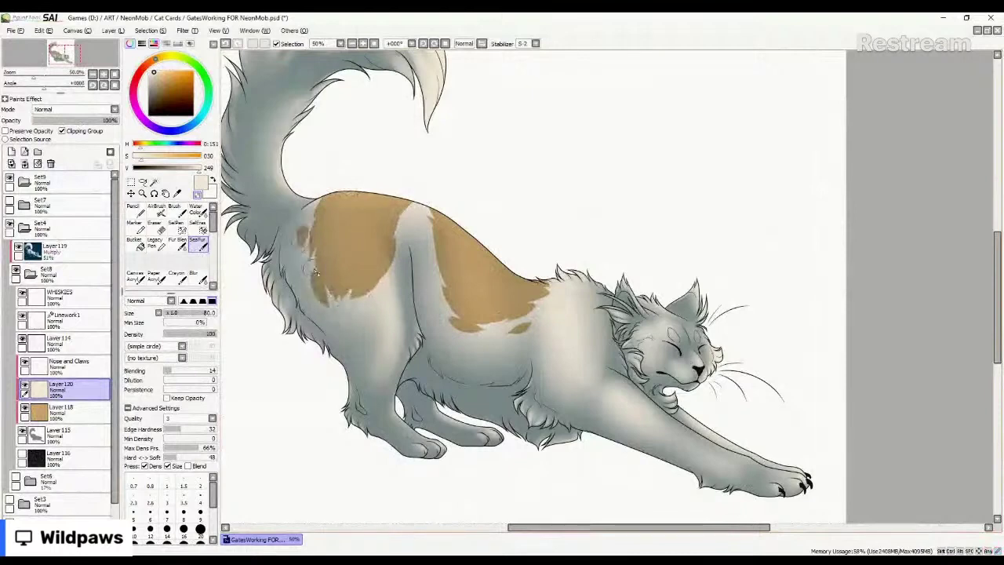
# Try to extend the tan rump patch toward the base of the tail.
pyautogui.moveTo(312, 222); pyautogui.dragTo(309, 206)
pyautogui.hotkey('ctrl', 'z')
pyautogui.moveTo(303, 245); pyautogui.dragTo(321, 197)
pyautogui.hotkey('ctrl', 'z')
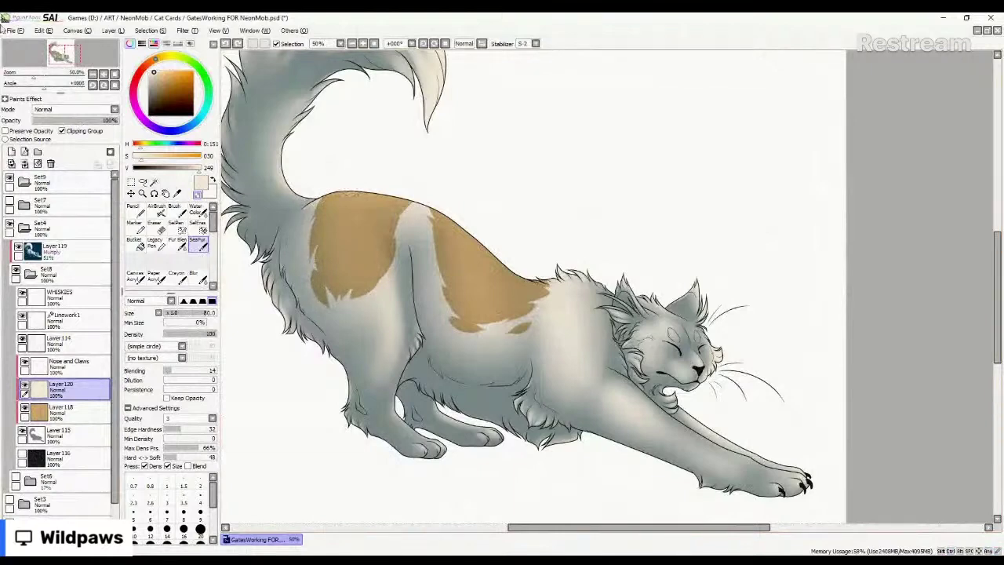
# Erase cream with jagged fur edges across the drooping tail tip, adding a small tan spot above it.
pyautogui.scroll(-1, 506, 237)
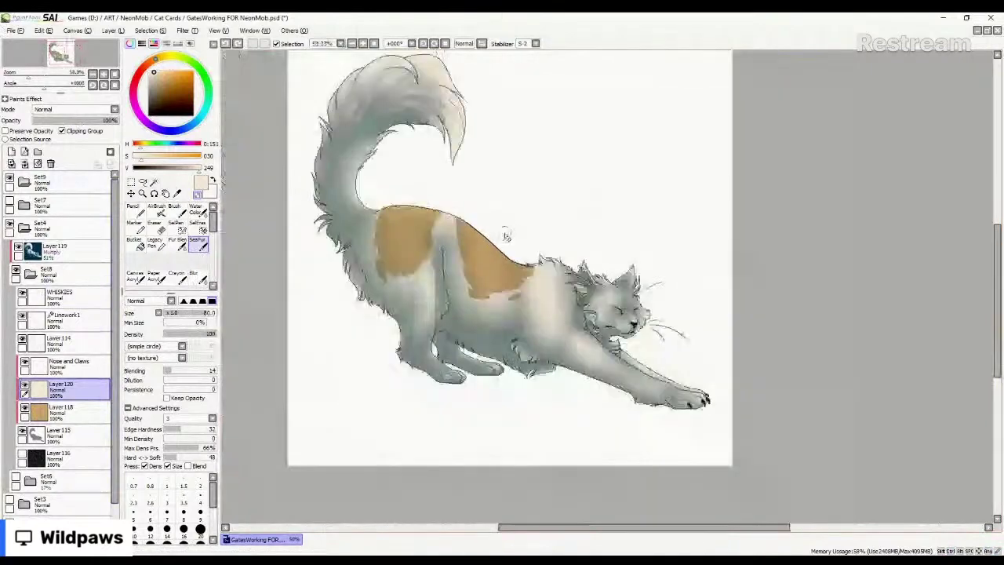
pyautogui.scroll(2, 426, 208)
pyautogui.scroll(-2, 426, 208)
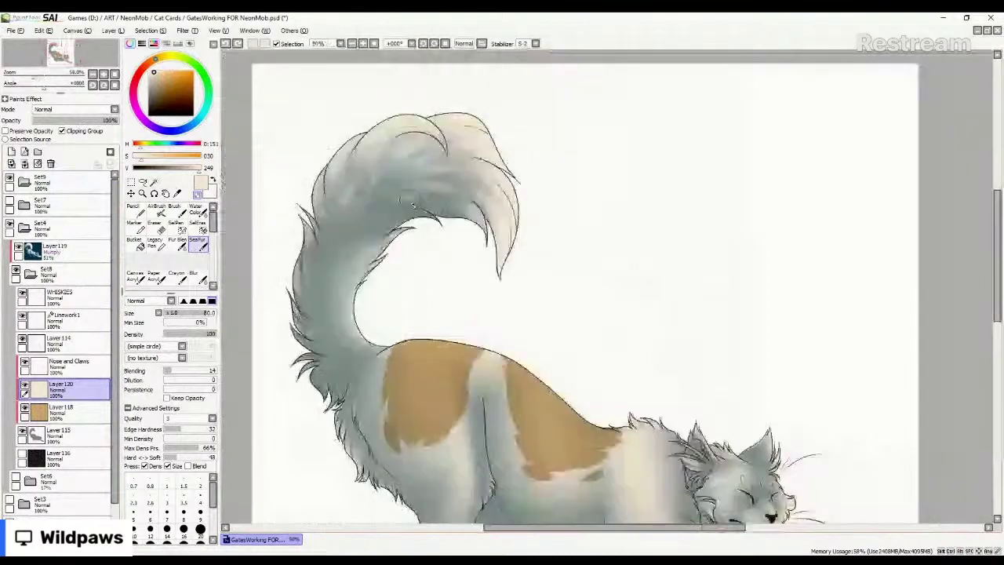
pyautogui.scroll(1, 412, 205)
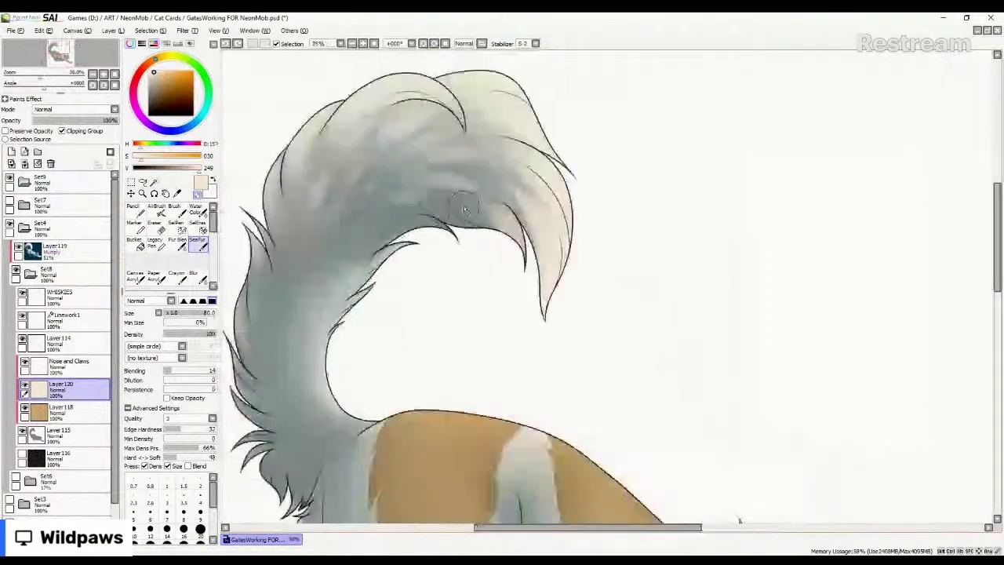
pyautogui.moveTo(464, 209)
pyautogui.mouseDown()
pyautogui.moveTo(474, 229)
pyautogui.moveTo(526, 253)
pyautogui.mouseUp()
pyautogui.moveTo(485, 190); pyautogui.dragTo(547, 304)
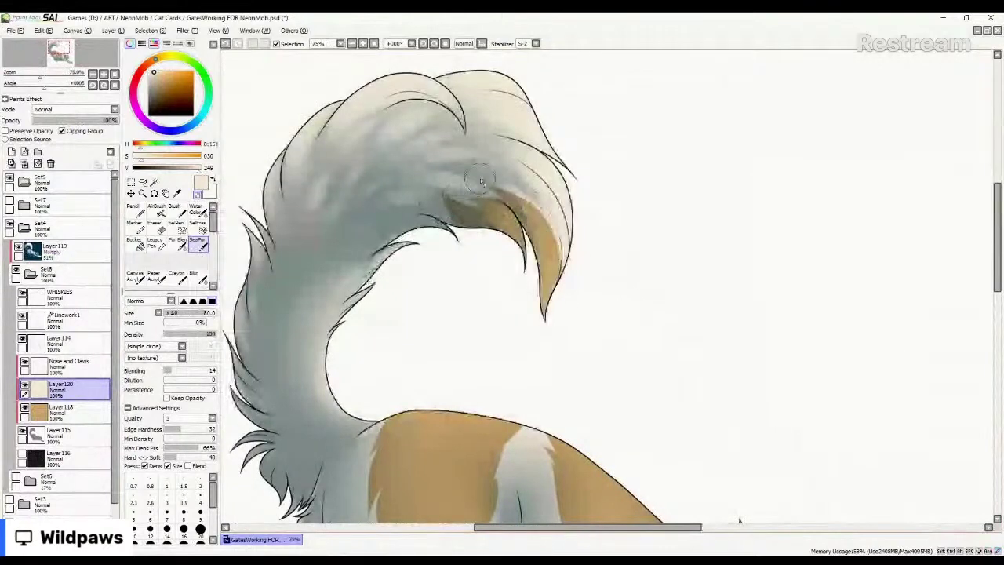
pyautogui.moveTo(481, 182); pyautogui.dragTo(568, 271)
pyautogui.moveTo(502, 164); pyautogui.dragTo(563, 210)
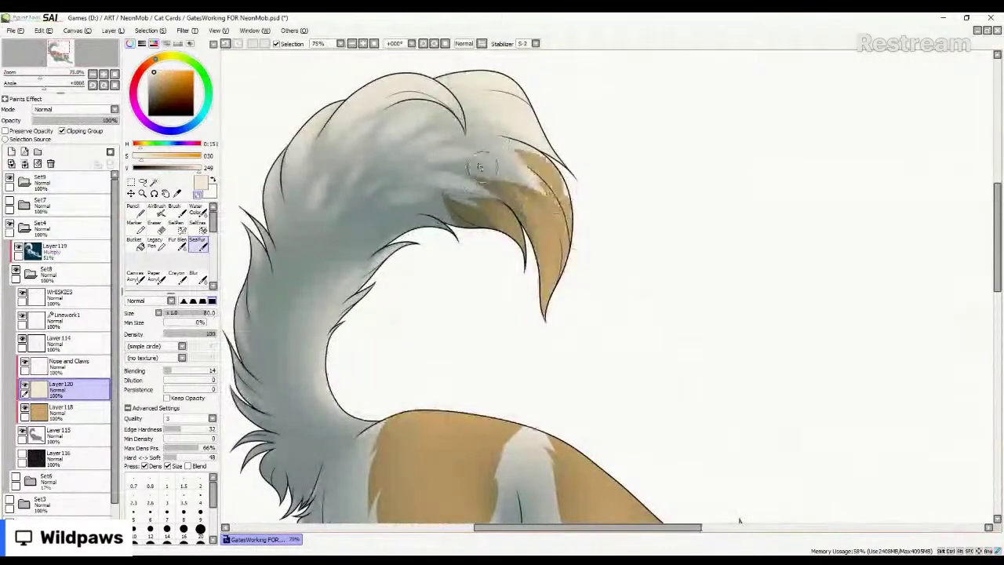
pyautogui.moveTo(492, 125); pyautogui.dragTo(541, 155)
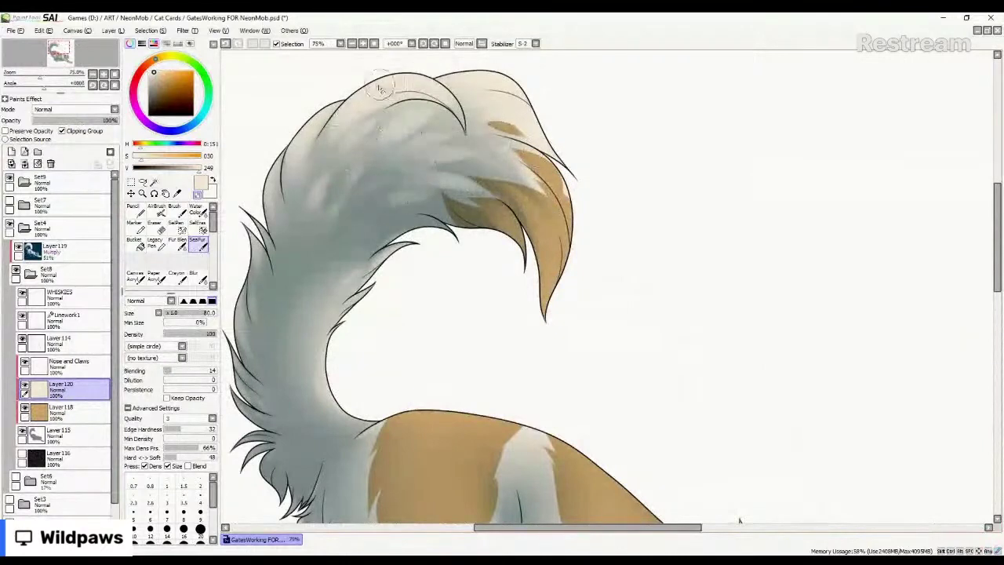
# Erase cream along the outer curve of the tail and on its inner side to form pointed tan fur patches.
pyautogui.moveTo(380, 87)
pyautogui.mouseDown()
pyautogui.moveTo(304, 212)
pyautogui.moveTo(332, 233)
pyautogui.moveTo(341, 92)
pyautogui.moveTo(280, 196)
pyautogui.moveTo(332, 294)
pyautogui.moveTo(335, 180)
pyautogui.moveTo(360, 128)
pyautogui.moveTo(269, 212)
pyautogui.moveTo(280, 234)
pyautogui.moveTo(243, 210)
pyautogui.moveTo(278, 253)
pyautogui.moveTo(275, 336)
pyautogui.moveTo(330, 206)
pyautogui.moveTo(263, 227)
pyautogui.moveTo(238, 208)
pyautogui.moveTo(289, 301)
pyautogui.moveTo(331, 216)
pyautogui.moveTo(268, 230)
pyautogui.moveTo(248, 209)
pyautogui.moveTo(273, 306)
pyautogui.mouseUp()
pyautogui.moveTo(247, 232)
pyautogui.mouseDown()
pyautogui.moveTo(259, 260)
pyautogui.moveTo(262, 294)
pyautogui.mouseUp()
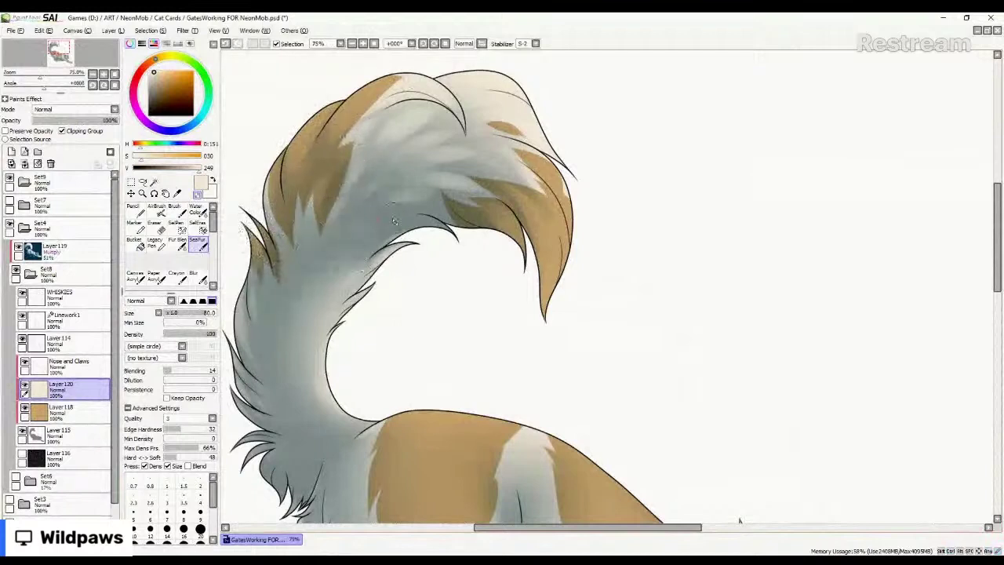
pyautogui.moveTo(395, 222)
pyautogui.mouseDown()
pyautogui.moveTo(392, 196)
pyautogui.moveTo(345, 263)
pyautogui.moveTo(418, 237)
pyautogui.moveTo(392, 90)
pyautogui.moveTo(427, 78)
pyautogui.moveTo(492, 93)
pyautogui.moveTo(462, 88)
pyautogui.moveTo(484, 75)
pyautogui.moveTo(563, 176)
pyautogui.moveTo(579, 242)
pyautogui.moveTo(550, 169)
pyautogui.moveTo(576, 184)
pyautogui.moveTo(554, 174)
pyautogui.mouseUp()
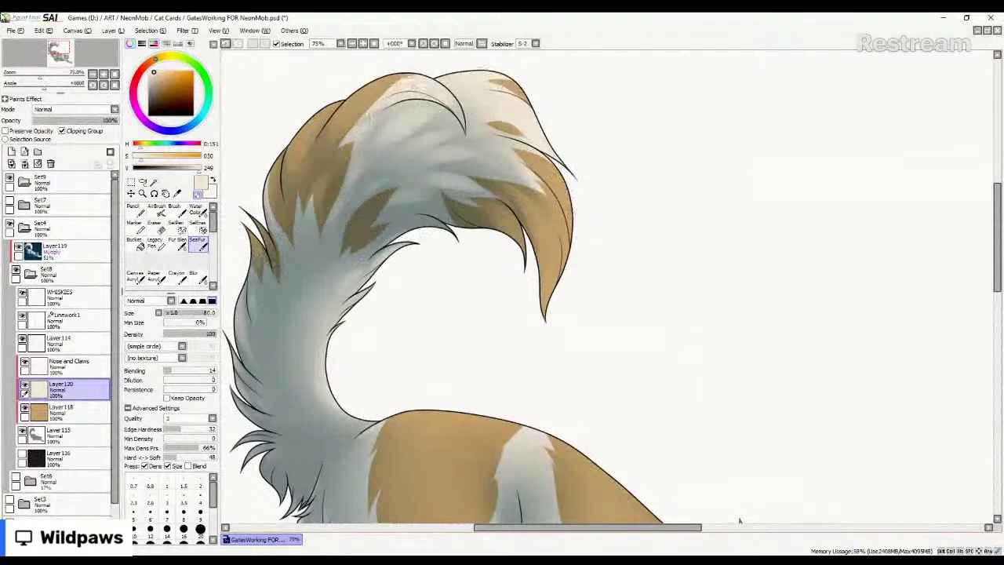
pyautogui.moveTo(263, 282)
pyautogui.mouseDown()
pyautogui.moveTo(245, 297)
pyautogui.moveTo(245, 350)
pyautogui.mouseUp()
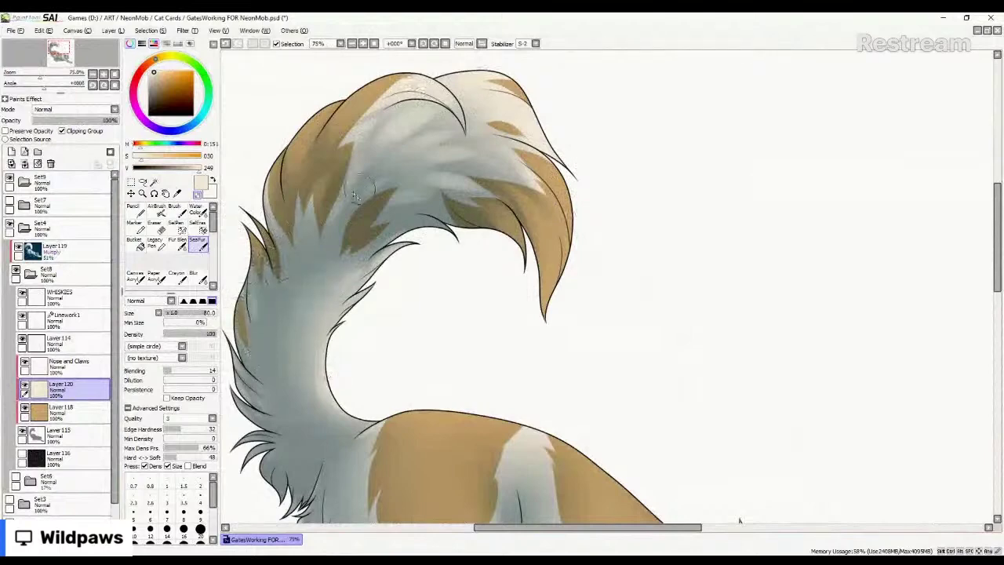
# Try to erase a small tan patch between the rump patch and the base of the tail.
pyautogui.scroll(-3, 375, 177)
pyautogui.scroll(-2, 431, 202)
pyautogui.scroll(4, 429, 235)
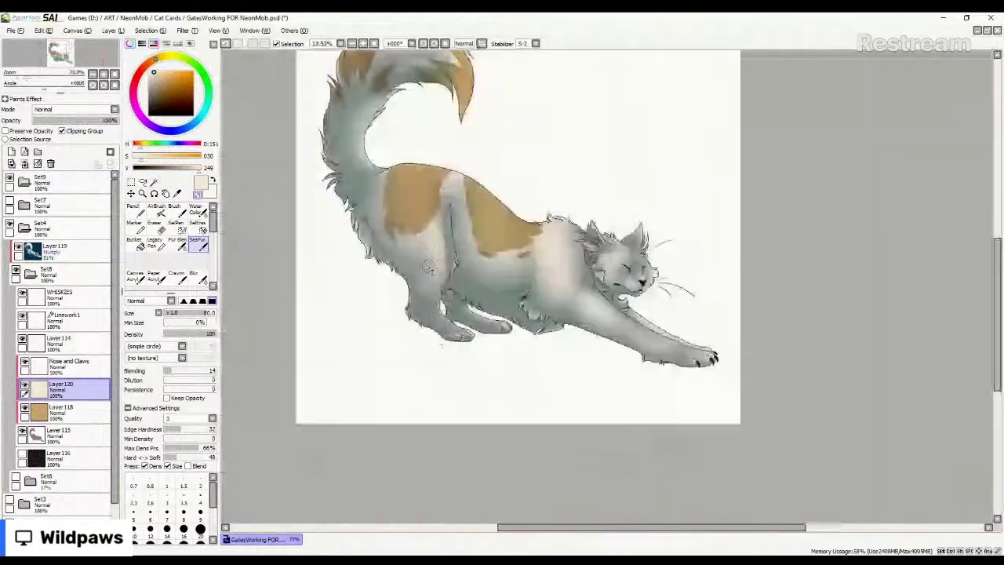
pyautogui.scroll(1, 429, 269)
pyautogui.moveTo(370, 140); pyautogui.dragTo(356, 177)
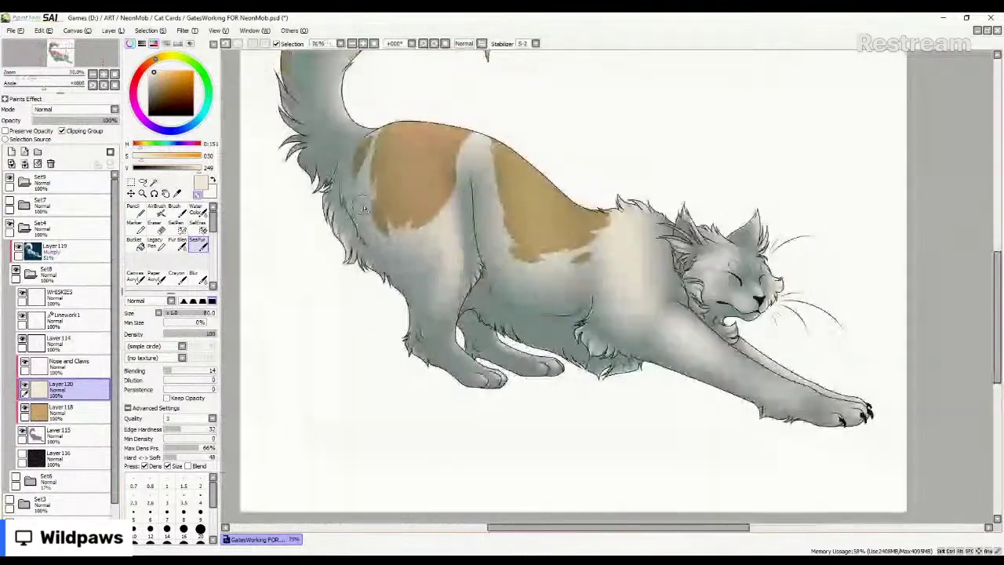
pyautogui.hotkey('ctrl', 'z')
pyautogui.moveTo(375, 137); pyautogui.dragTo(361, 160)
pyautogui.hotkey('ctrl', 'z')
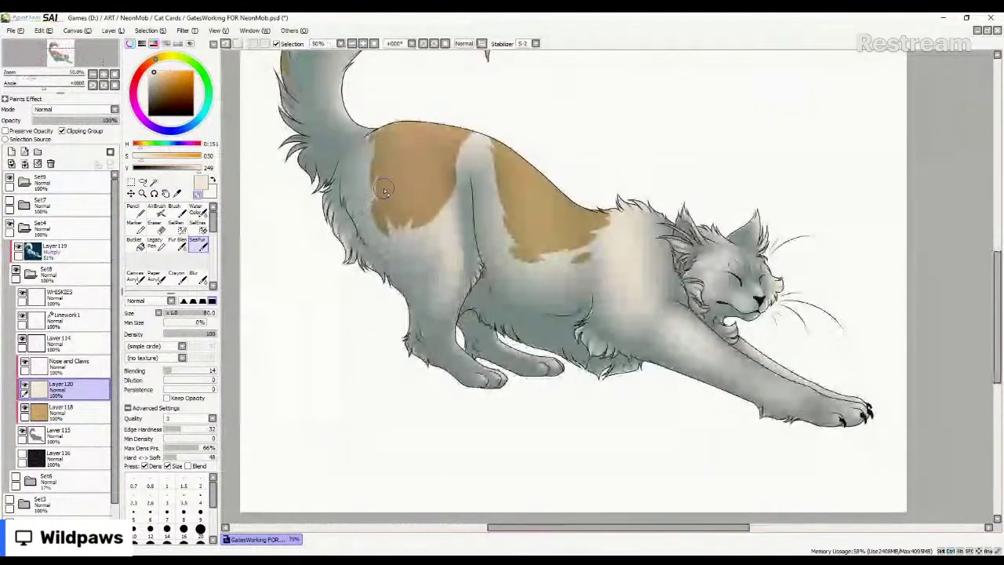
pyautogui.hotkey('ctrl', 'z')
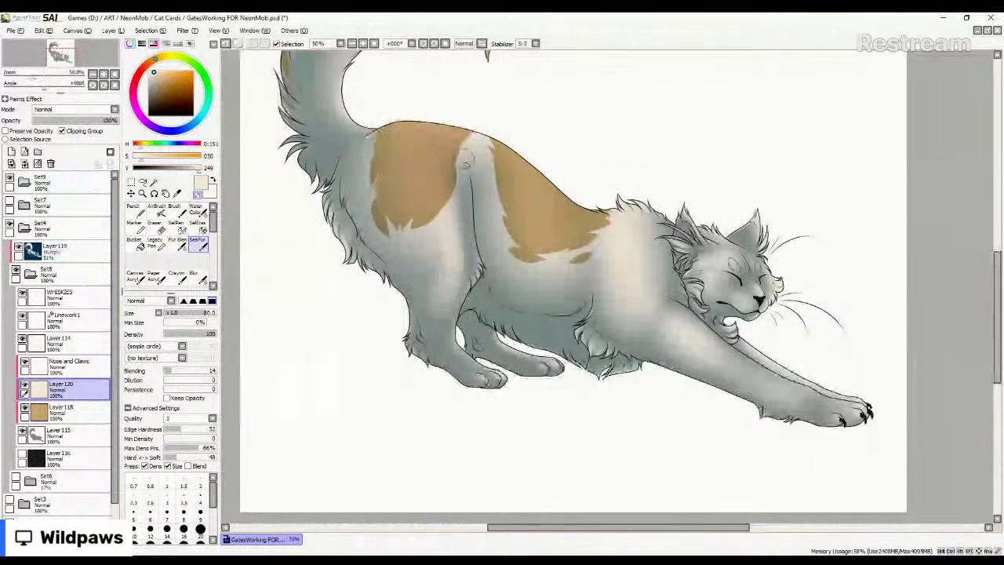
# Erase cream to form a narrow tan patch on the near hind thigh and a small tan tuft at the scruff.
pyautogui.moveTo(462, 237)
pyautogui.mouseDown()
pyautogui.moveTo(468, 218)
pyautogui.moveTo(455, 304)
pyautogui.mouseUp()
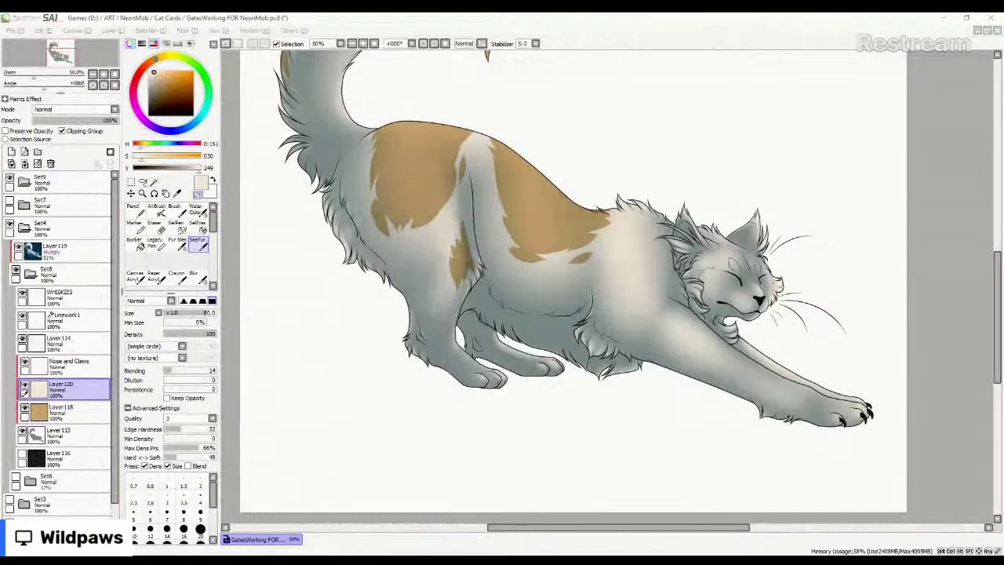
pyautogui.click(478, 337)
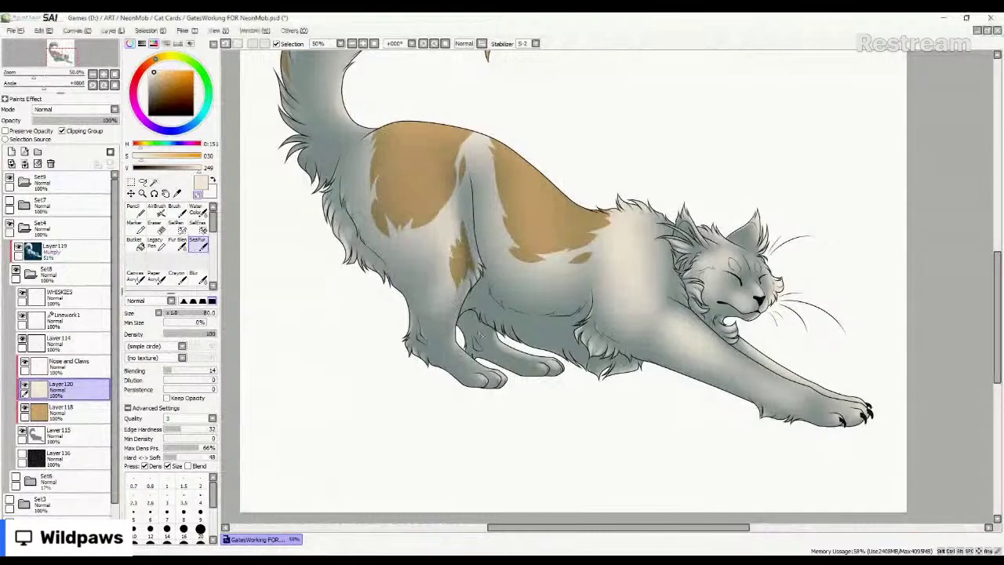
pyautogui.scroll(2, 718, 242)
pyautogui.moveTo(590, 201); pyautogui.dragTo(575, 176)
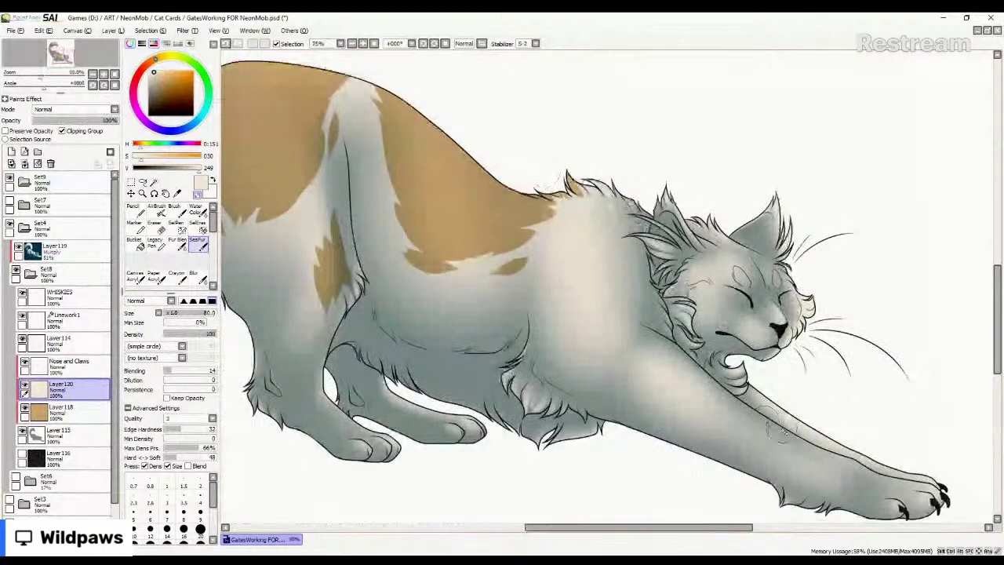
pyautogui.hotkey('ctrl', 'z')
pyautogui.scroll(-4, 515, 352)
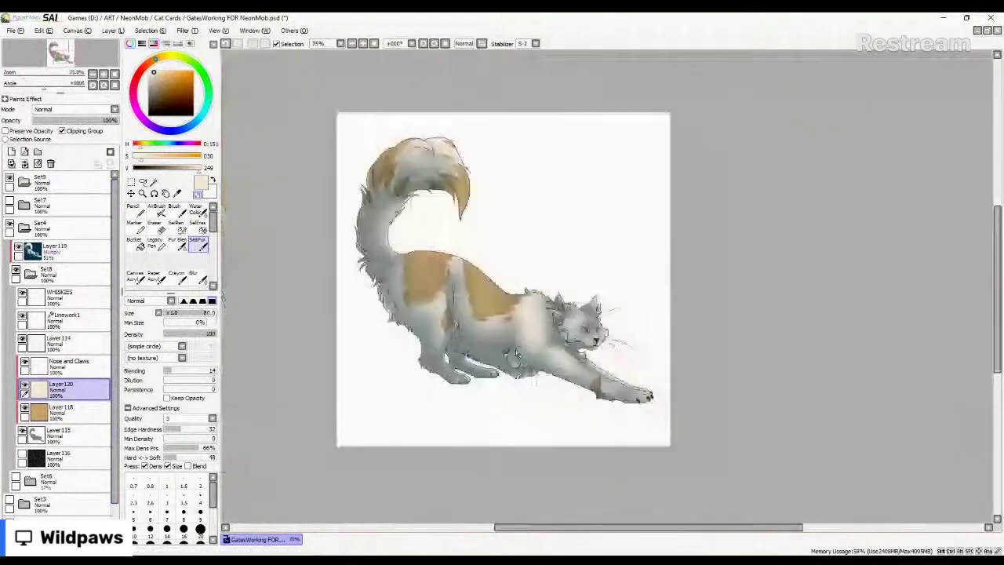
# Try to erase cream around the near eye and cheek to form a tan face patch.
pyautogui.scroll(2, 516, 354)
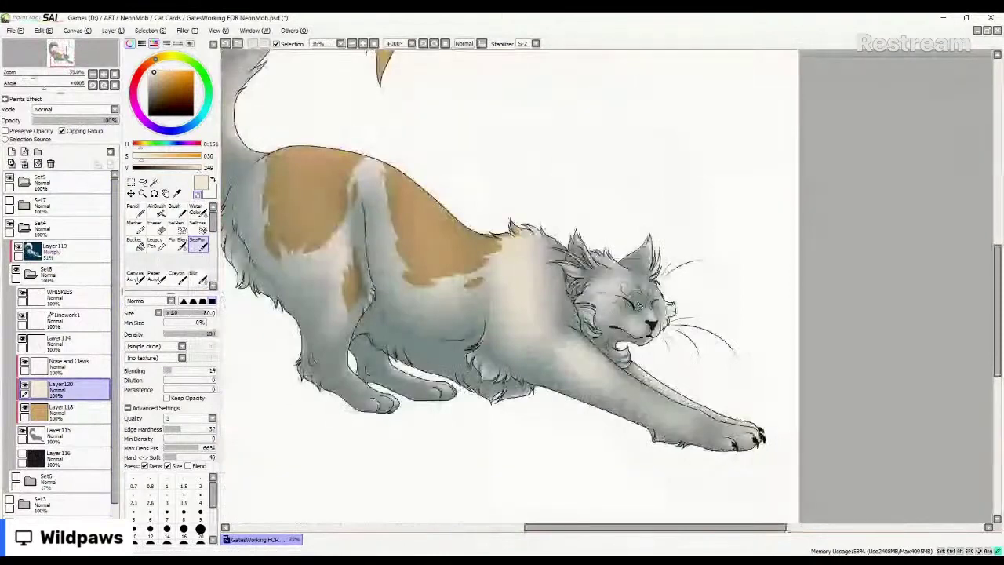
pyautogui.moveTo(619, 296)
pyautogui.mouseDown()
pyautogui.moveTo(643, 308)
pyautogui.moveTo(631, 281)
pyautogui.moveTo(663, 311)
pyautogui.moveTo(592, 325)
pyautogui.mouseUp()
pyautogui.moveTo(604, 263)
pyautogui.mouseDown()
pyautogui.moveTo(592, 305)
pyautogui.moveTo(605, 316)
pyautogui.moveTo(590, 326)
pyautogui.moveTo(647, 306)
pyautogui.moveTo(670, 329)
pyautogui.mouseUp()
pyautogui.moveTo(595, 224); pyautogui.dragTo(634, 330)
pyautogui.moveTo(596, 289); pyautogui.dragTo(624, 317)
pyautogui.moveTo(659, 281); pyautogui.dragTo(636, 331)
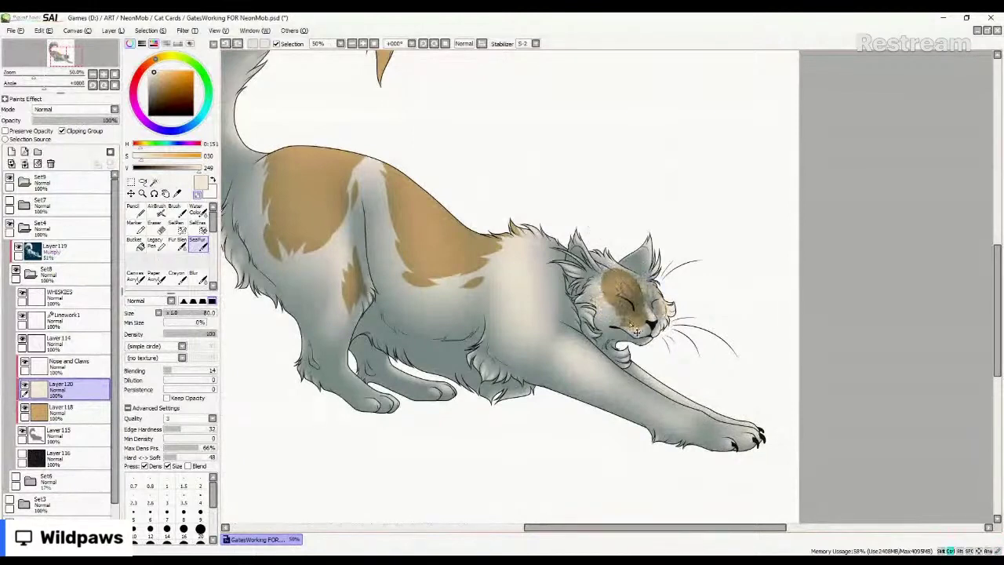
pyautogui.hotkey('ctrl', 'z')
pyautogui.hotkey('ctrl', 'z')
pyautogui.hotkey('ctrl', 'z')
pyautogui.hotkey('ctrl', 'z')
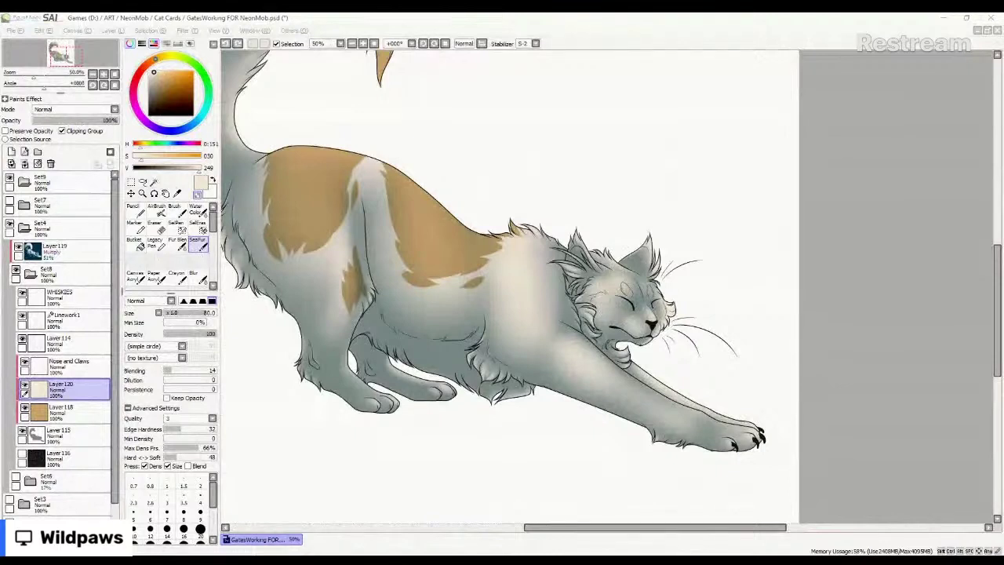
# Erase cream over the near hind foot's toes and along the whole far hind foot up to the hock.
pyautogui.scroll(-1, 522, 308)
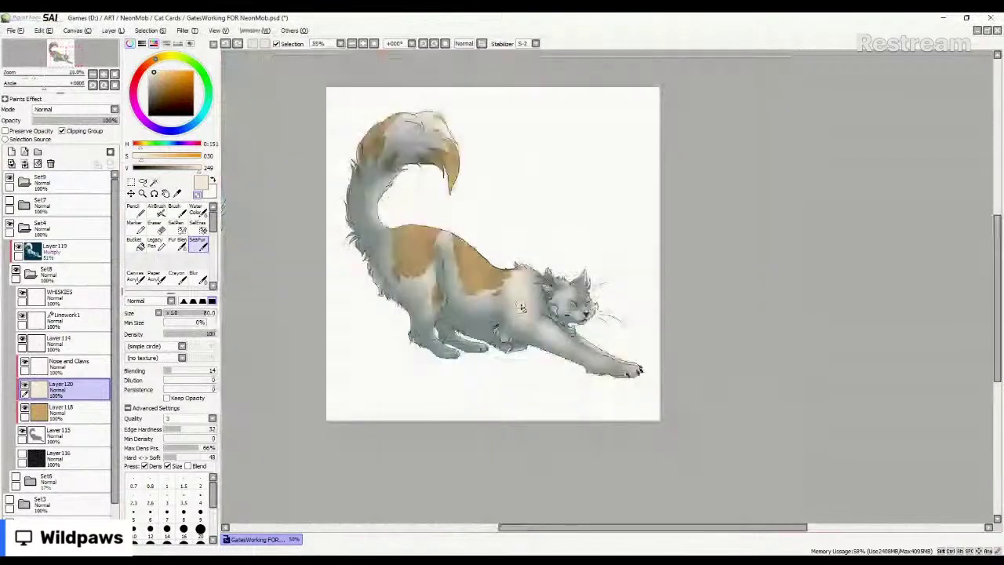
pyautogui.scroll(2, 522, 308)
pyautogui.scroll(3, 573, 354)
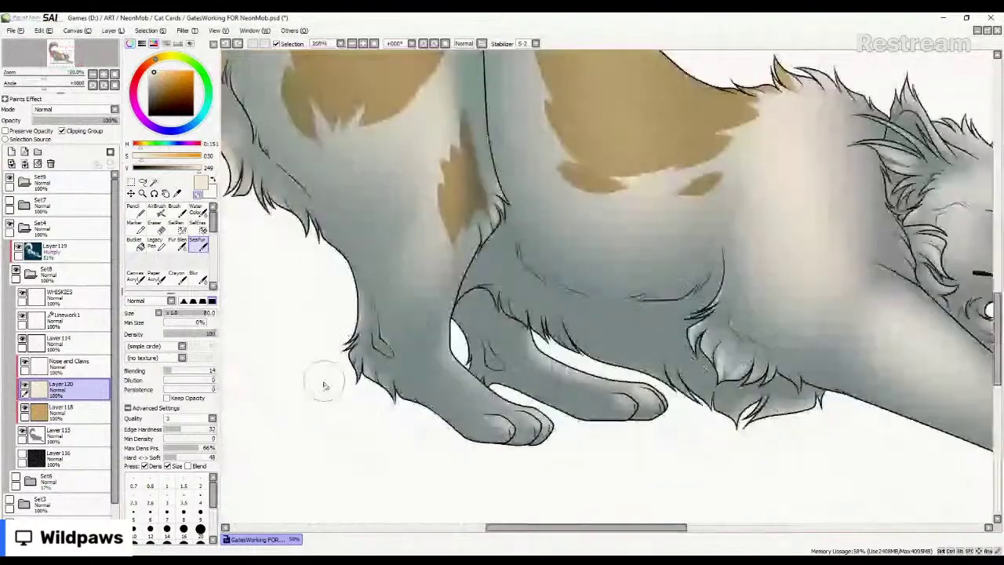
pyautogui.moveTo(504, 453)
pyautogui.mouseDown()
pyautogui.moveTo(527, 447)
pyautogui.moveTo(522, 420)
pyautogui.moveTo(541, 416)
pyautogui.moveTo(476, 408)
pyautogui.moveTo(469, 438)
pyautogui.mouseUp()
pyautogui.hotkey('ctrl', 'z')
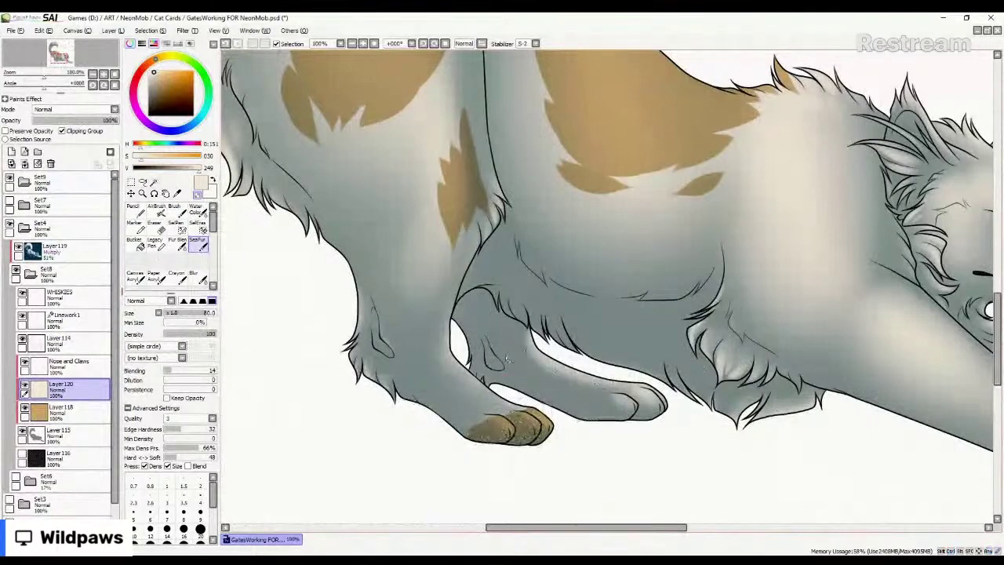
pyautogui.moveTo(467, 339)
pyautogui.mouseDown()
pyautogui.moveTo(574, 400)
pyautogui.moveTo(629, 417)
pyautogui.moveTo(644, 408)
pyautogui.moveTo(603, 415)
pyautogui.mouseUp()
pyautogui.moveTo(480, 352)
pyautogui.mouseDown()
pyautogui.moveTo(494, 389)
pyautogui.moveTo(507, 369)
pyautogui.moveTo(549, 388)
pyautogui.moveTo(505, 388)
pyautogui.moveTo(558, 408)
pyautogui.moveTo(526, 364)
pyautogui.moveTo(507, 362)
pyautogui.moveTo(594, 394)
pyautogui.moveTo(586, 386)
pyautogui.moveTo(615, 410)
pyautogui.moveTo(592, 382)
pyautogui.moveTo(663, 417)
pyautogui.mouseUp()
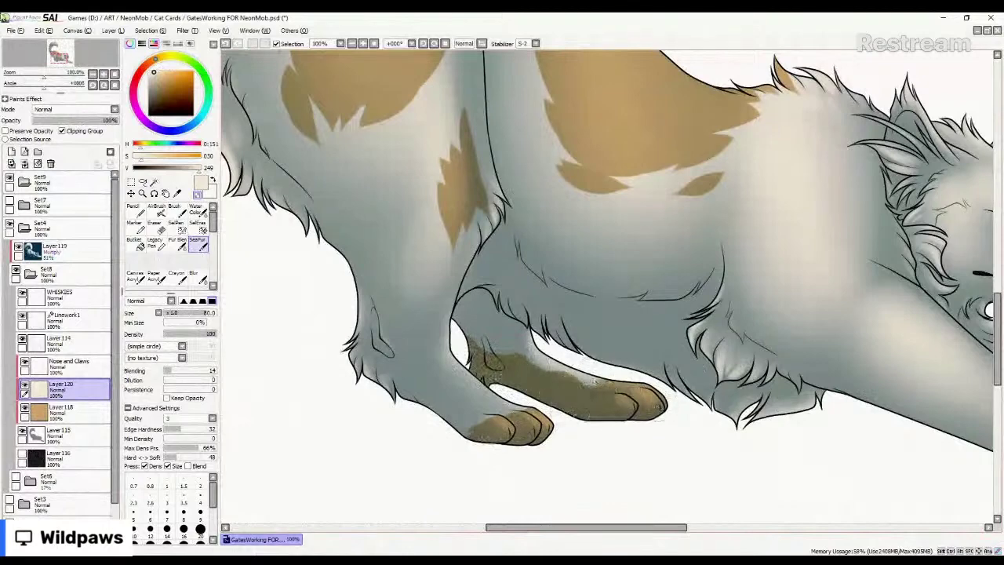
# Erase small tufts of cream along the upper edge of the far hind foot to break up the tan boundary.
pyautogui.scroll(-3, 431, 292)
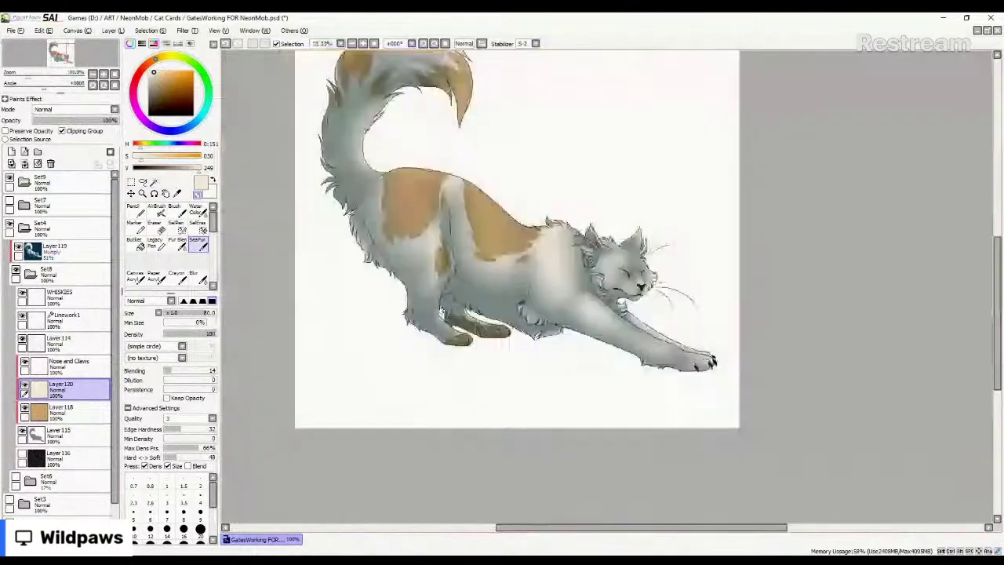
pyautogui.scroll(4, 534, 330)
pyautogui.moveTo(587, 375); pyautogui.dragTo(628, 382)
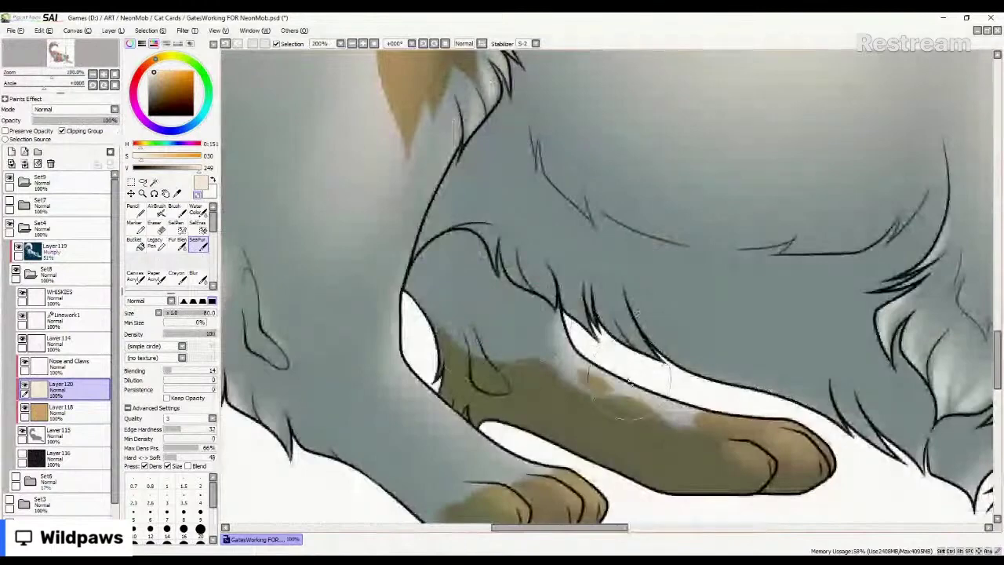
pyautogui.scroll(-5, 433, 476)
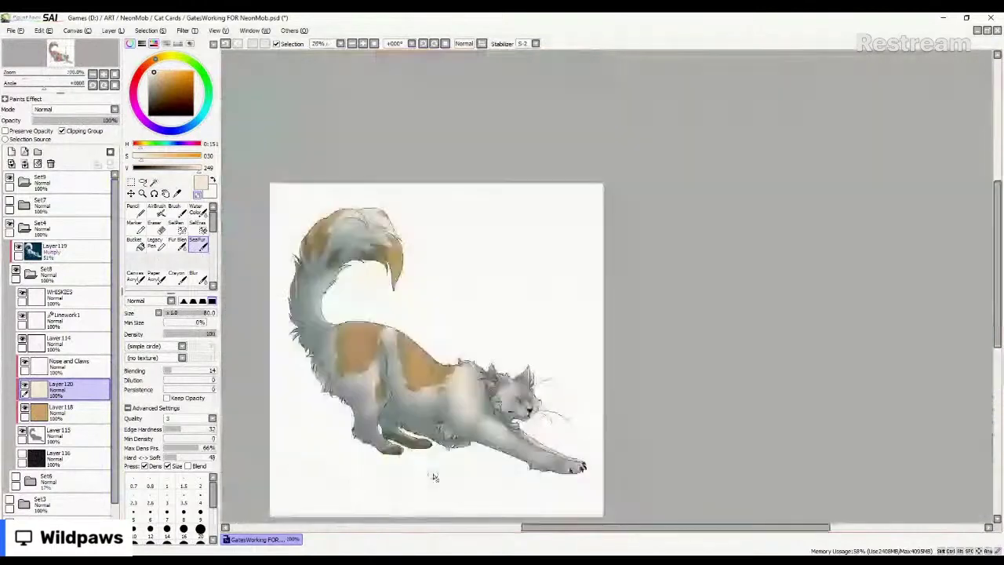
# Erase cream across the scruff behind the neck to form a tan patch with a jagged lower edge.
pyautogui.scroll(1, 434, 476)
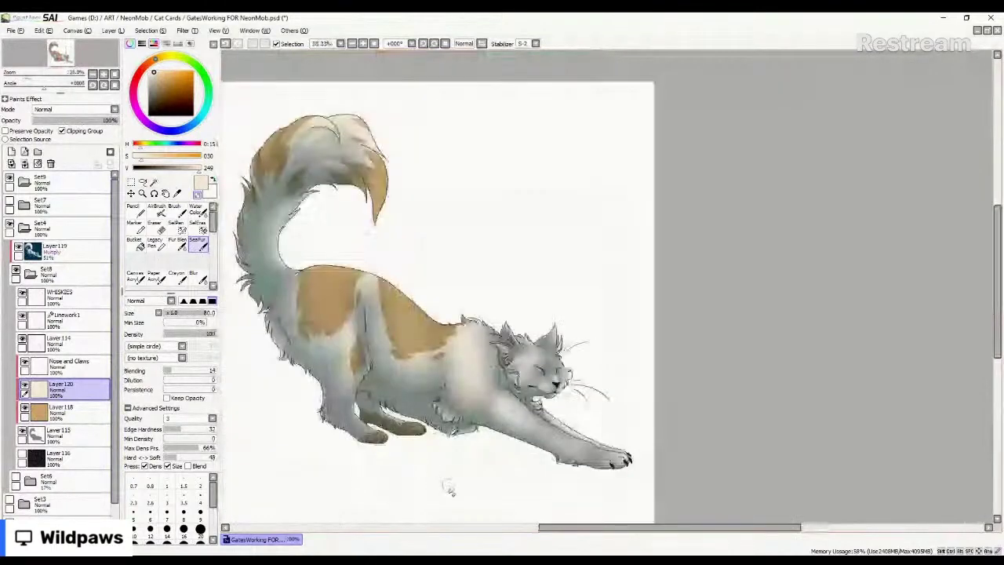
pyautogui.scroll(2, 451, 490)
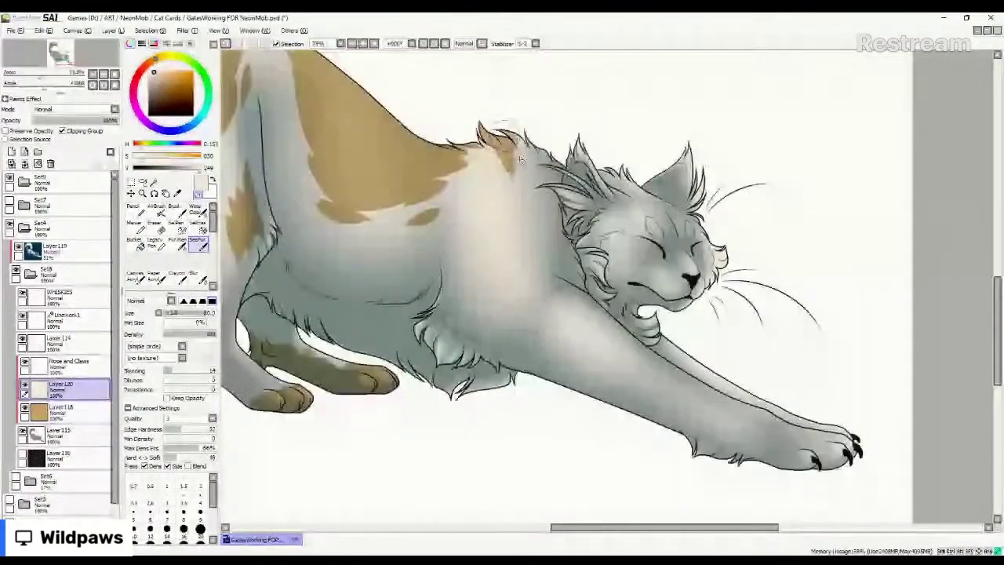
pyautogui.hotkey('ctrl', 'z')
pyautogui.moveTo(537, 186)
pyautogui.mouseDown()
pyautogui.moveTo(506, 181)
pyautogui.moveTo(510, 201)
pyautogui.mouseUp()
pyautogui.hotkey('ctrl', 'z')
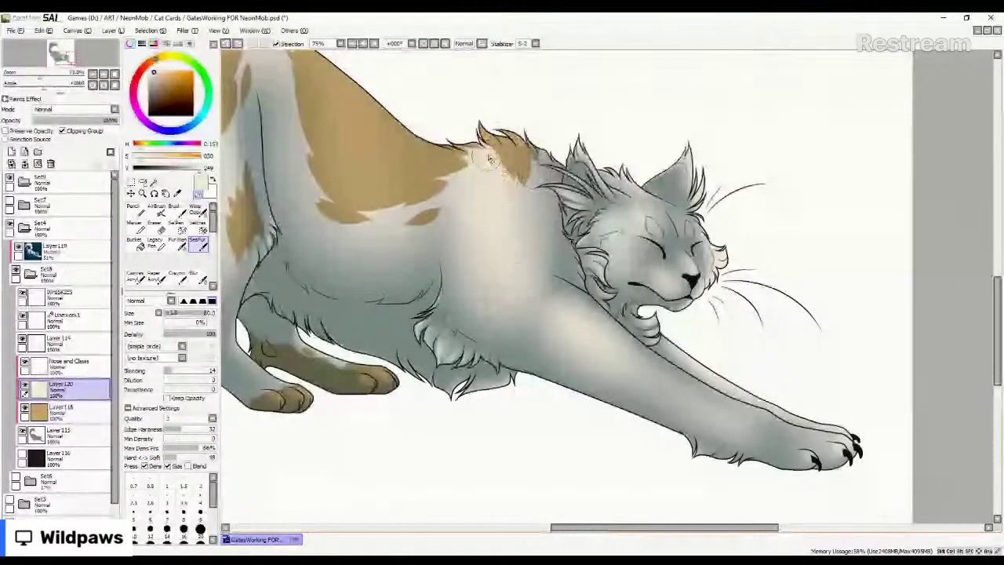
pyautogui.moveTo(489, 159); pyautogui.dragTo(502, 173)
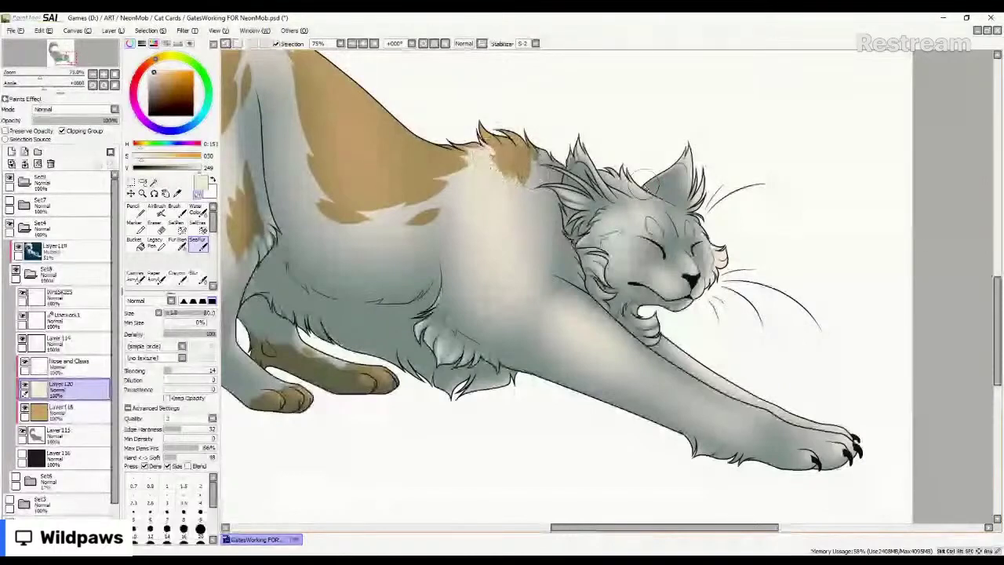
# Erase cream around the near closed eye and on the cheek below it to form a tan face patch.
pyautogui.moveTo(645, 174); pyautogui.dragTo(628, 202)
pyautogui.hotkey('ctrl', 'z')
pyautogui.moveTo(677, 257); pyautogui.dragTo(648, 273)
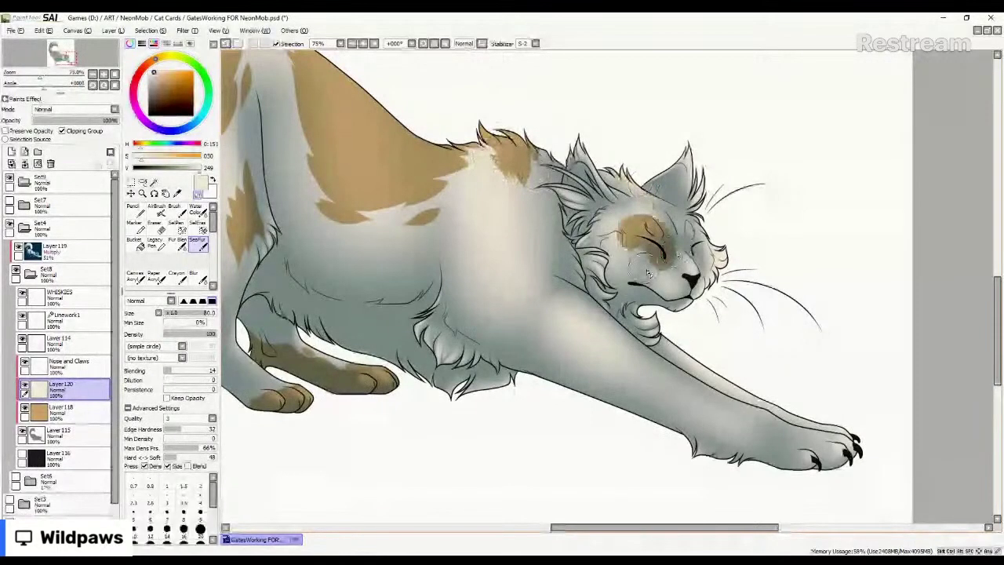
pyautogui.hotkey('ctrl', 'z')
pyautogui.moveTo(645, 215)
pyautogui.mouseDown()
pyautogui.moveTo(661, 248)
pyautogui.moveTo(650, 223)
pyautogui.moveTo(658, 244)
pyautogui.moveTo(610, 229)
pyautogui.moveTo(641, 269)
pyautogui.moveTo(661, 272)
pyautogui.moveTo(661, 246)
pyautogui.mouseUp()
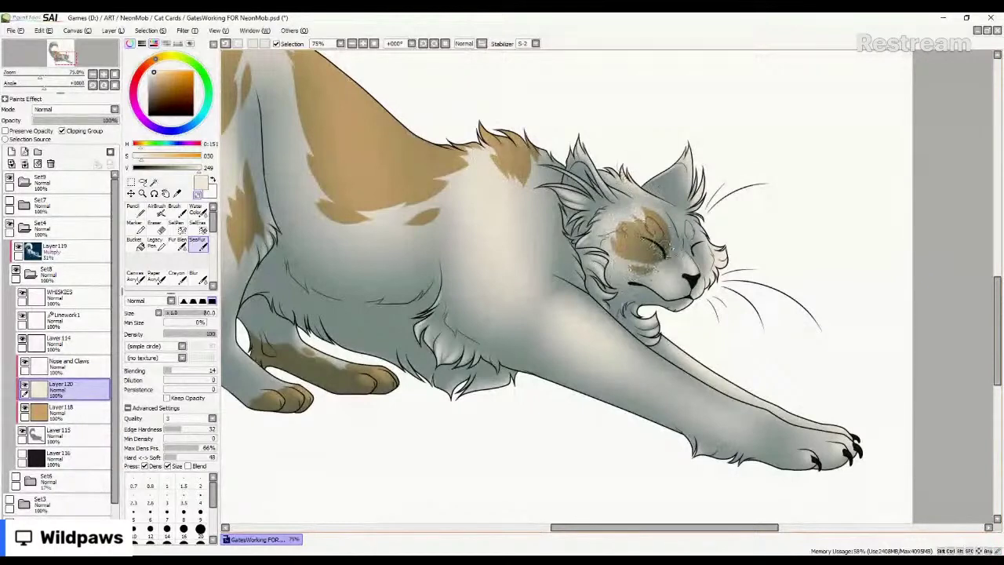
pyautogui.moveTo(588, 253); pyautogui.dragTo(612, 271)
pyautogui.moveTo(618, 224)
pyautogui.mouseDown()
pyautogui.moveTo(656, 233)
pyautogui.moveTo(642, 211)
pyautogui.moveTo(639, 227)
pyautogui.moveTo(660, 188)
pyautogui.moveTo(664, 227)
pyautogui.moveTo(656, 213)
pyautogui.moveTo(614, 247)
pyautogui.moveTo(656, 210)
pyautogui.moveTo(632, 245)
pyautogui.moveTo(614, 220)
pyautogui.mouseUp()
# Reduce the SeaFur brush size and erase a small tan spot on the muzzle beside the nose.
pyautogui.press('[')
pyautogui.press('[')
pyautogui.press('[')
pyautogui.press('[')
pyautogui.press('[')
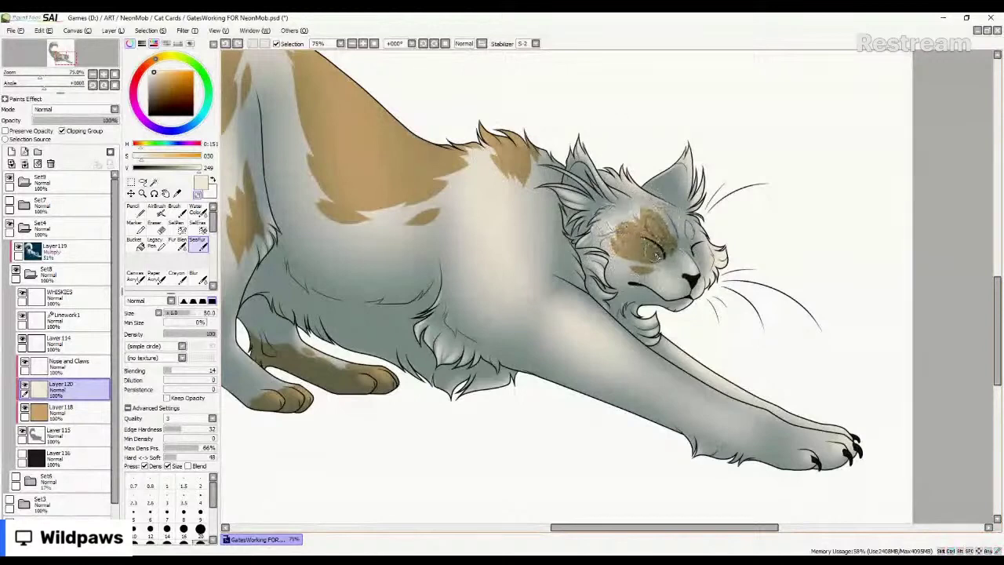
pyautogui.moveTo(684, 266)
pyautogui.mouseDown()
pyautogui.moveTo(698, 285)
pyautogui.moveTo(693, 278)
pyautogui.mouseUp()
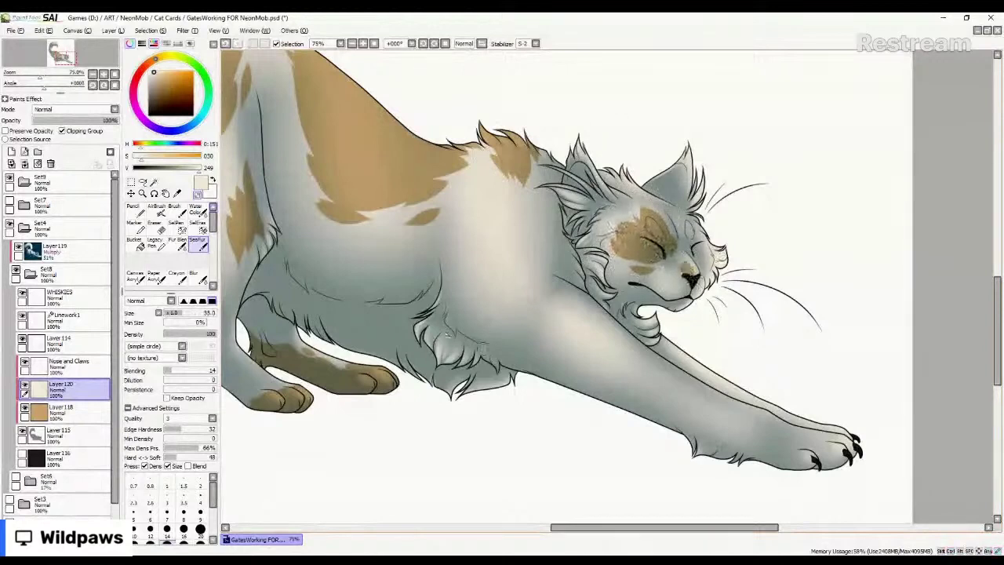
# Rework the upper edge of the tan patch above the near closed eye into small jagged tufts, reverting unwanted strokes.
pyautogui.scroll(-3, 611, 384)
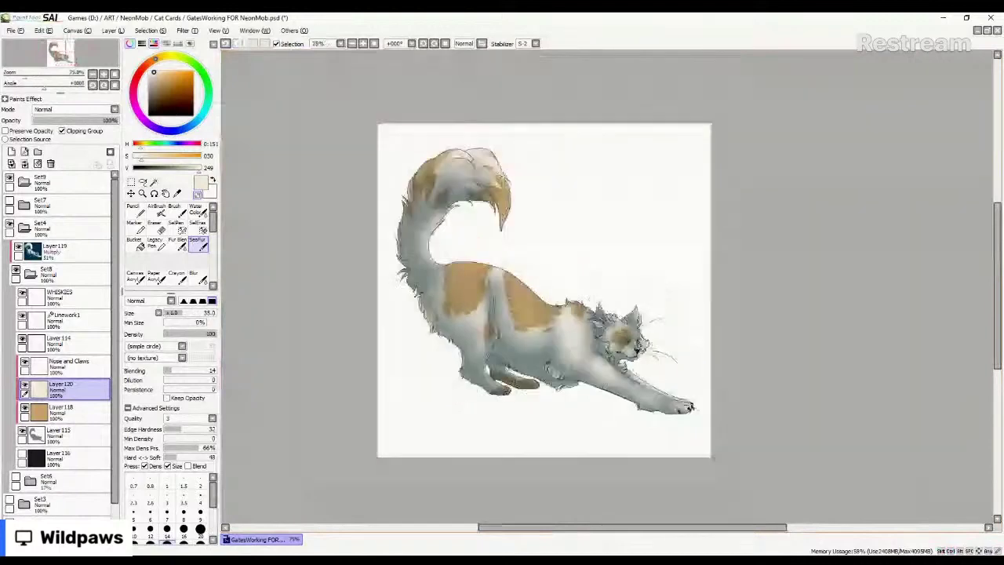
pyautogui.scroll(5, 637, 340)
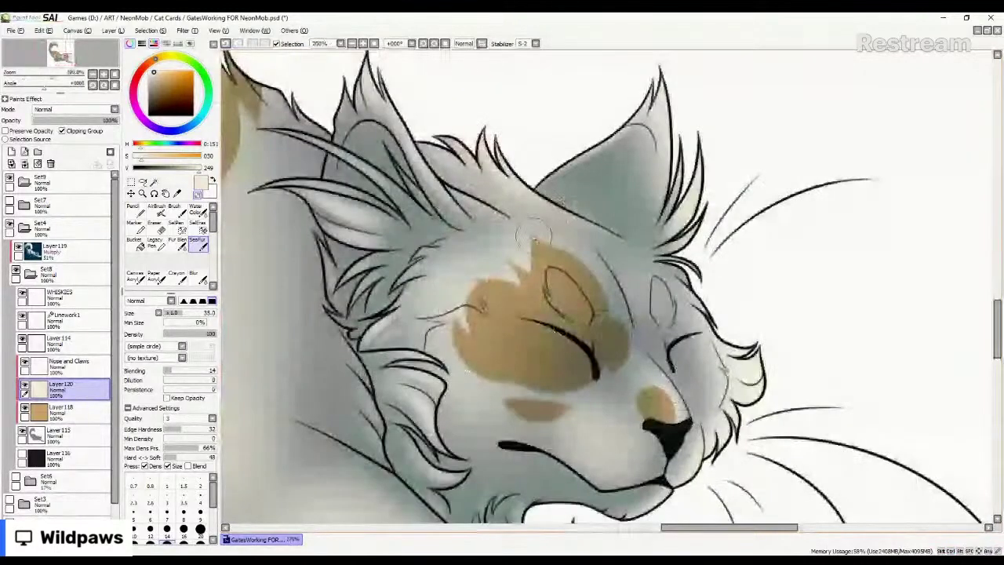
pyautogui.hotkey('ctrl', 'z')
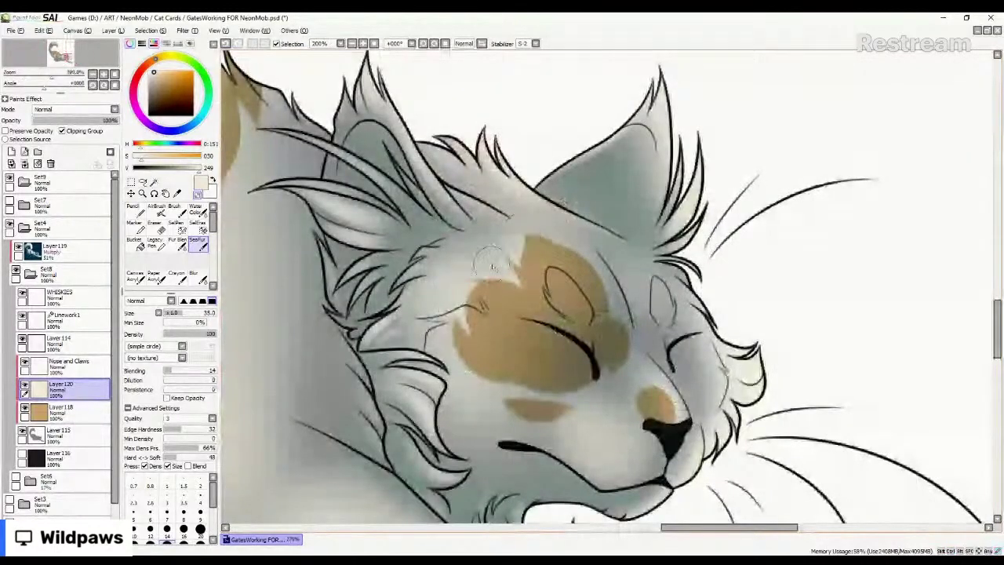
pyautogui.hotkey('ctrl', 'z')
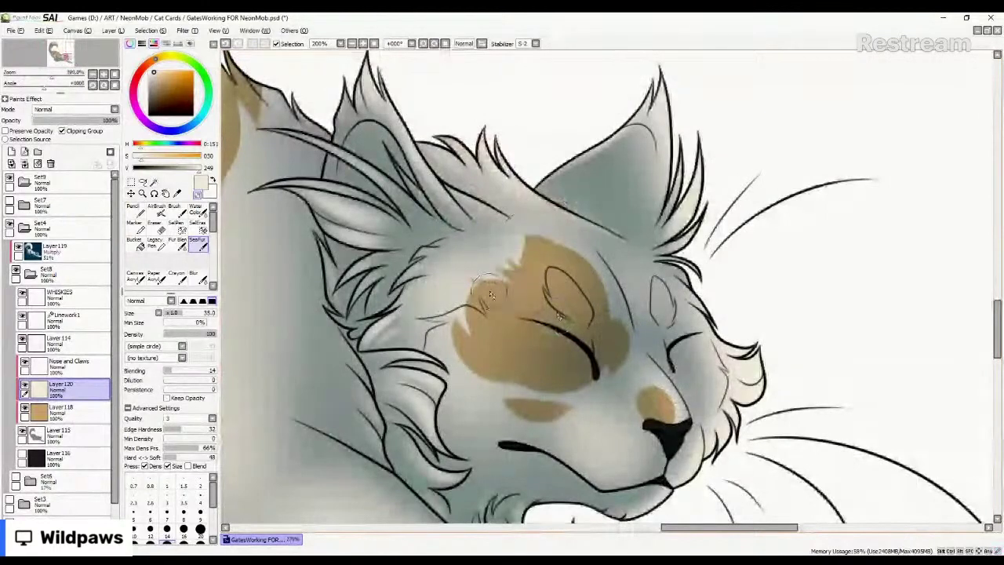
pyautogui.hotkey('ctrl', 'z')
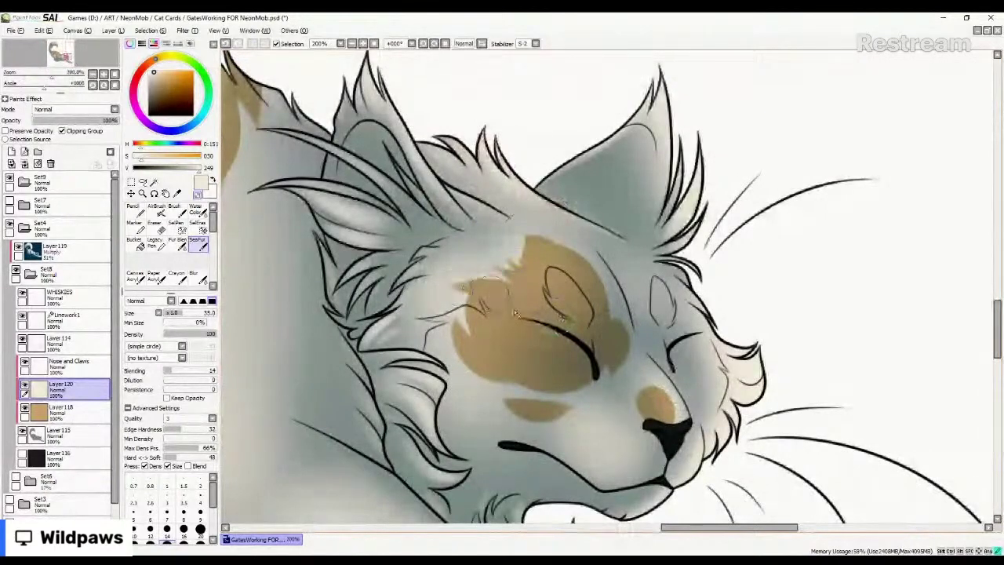
pyautogui.hotkey('ctrl', 'z')
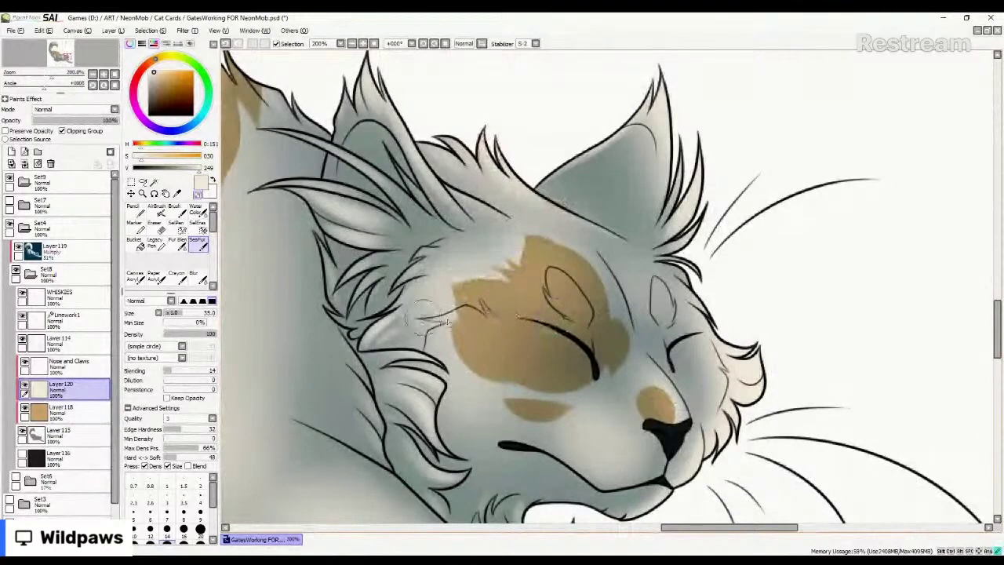
pyautogui.hotkey('ctrl', 'y')
pyautogui.hotkey('ctrl', 'y')
pyautogui.hotkey('ctrl', 'y')
pyautogui.hotkey('ctrl', 'y')
pyautogui.hotkey('ctrl', 'y')
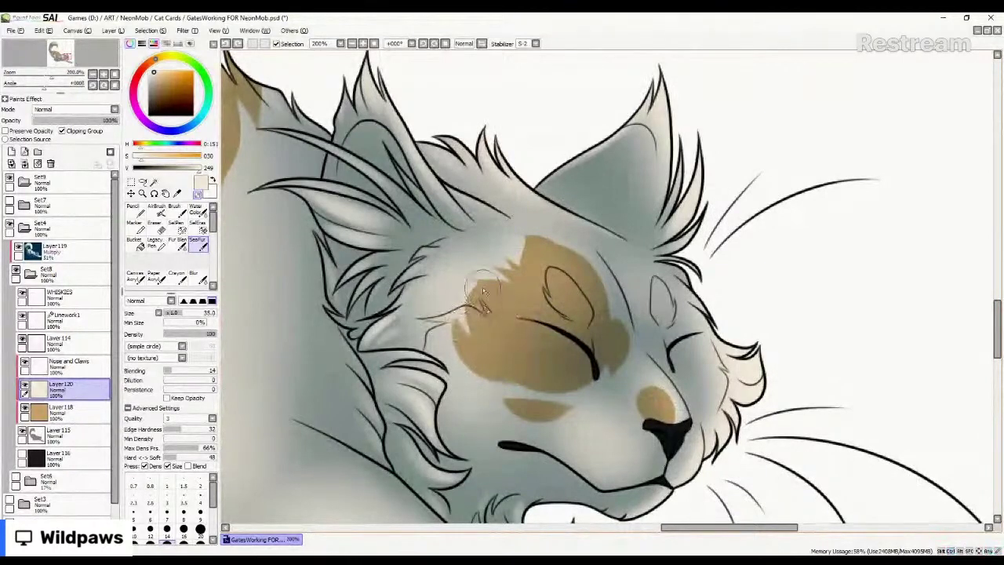
# Paint cream back over the temple side and lower cheek edge of the tan eye patch to give it a jagged outline.
pyautogui.click(197, 195)
pyautogui.moveTo(455, 293); pyautogui.dragTo(488, 311)
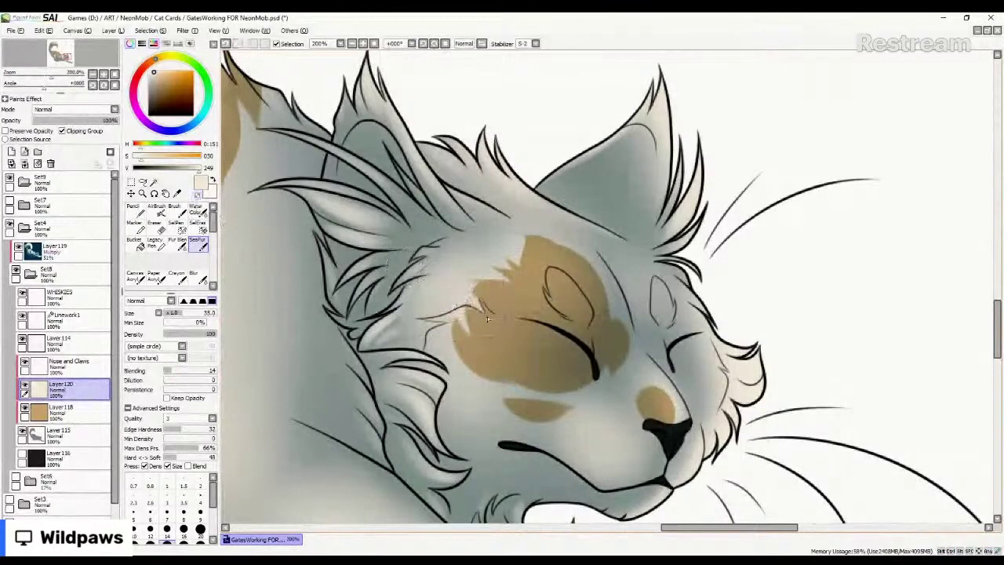
pyautogui.moveTo(444, 273)
pyautogui.mouseDown()
pyautogui.moveTo(480, 295)
pyautogui.moveTo(485, 285)
pyautogui.mouseUp()
pyautogui.moveTo(457, 323)
pyautogui.mouseDown()
pyautogui.moveTo(476, 372)
pyautogui.moveTo(480, 357)
pyautogui.moveTo(518, 364)
pyautogui.mouseUp()
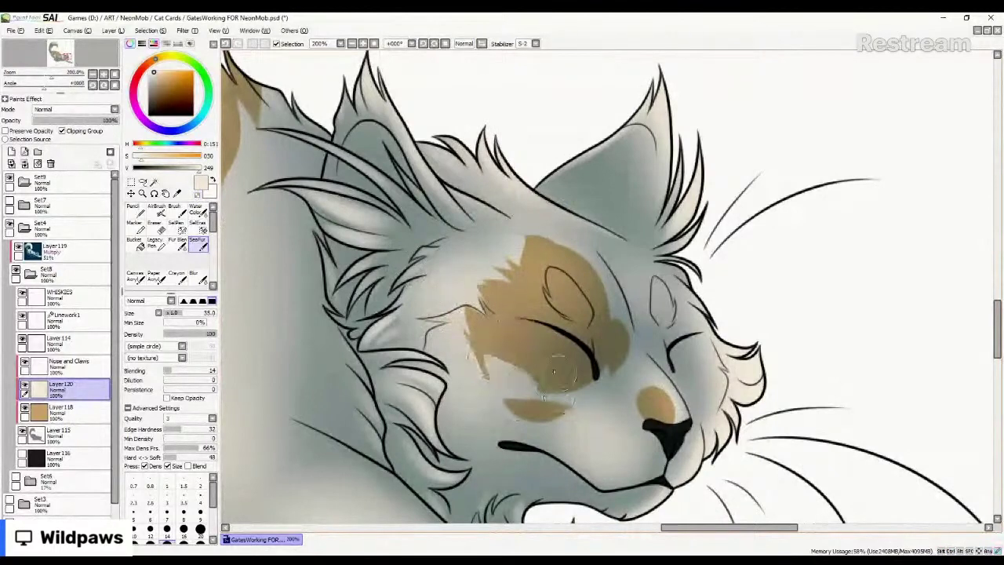
# Shape tan tufts around the near eye patch at its lower outer corner, at the temple and on the forehead.
pyautogui.moveTo(580, 357); pyautogui.dragTo(601, 414)
pyautogui.hotkey('ctrl', 'z')
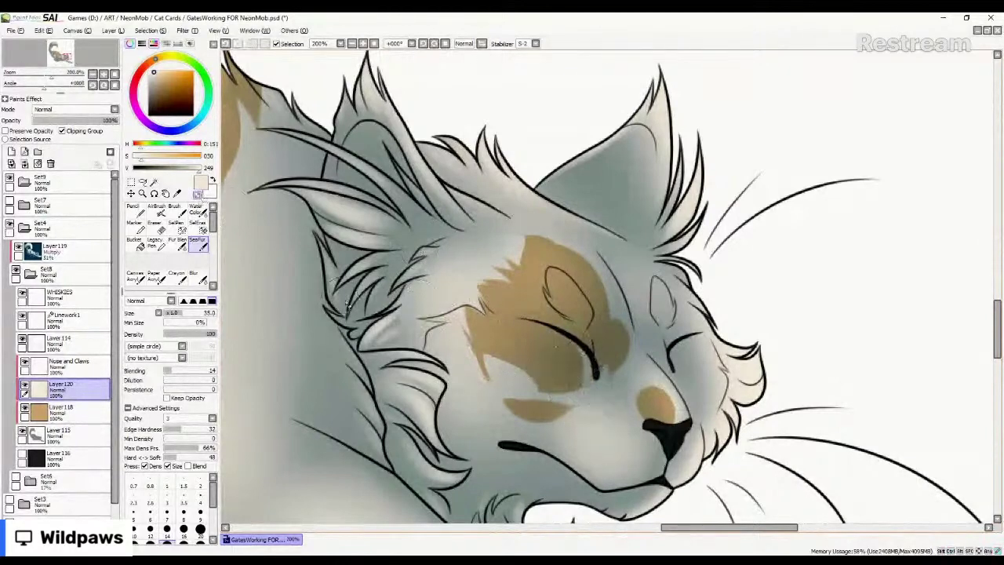
pyautogui.moveTo(461, 346); pyautogui.dragTo(484, 382)
pyautogui.hotkey('ctrl', 'z')
pyautogui.moveTo(465, 342); pyautogui.dragTo(483, 383)
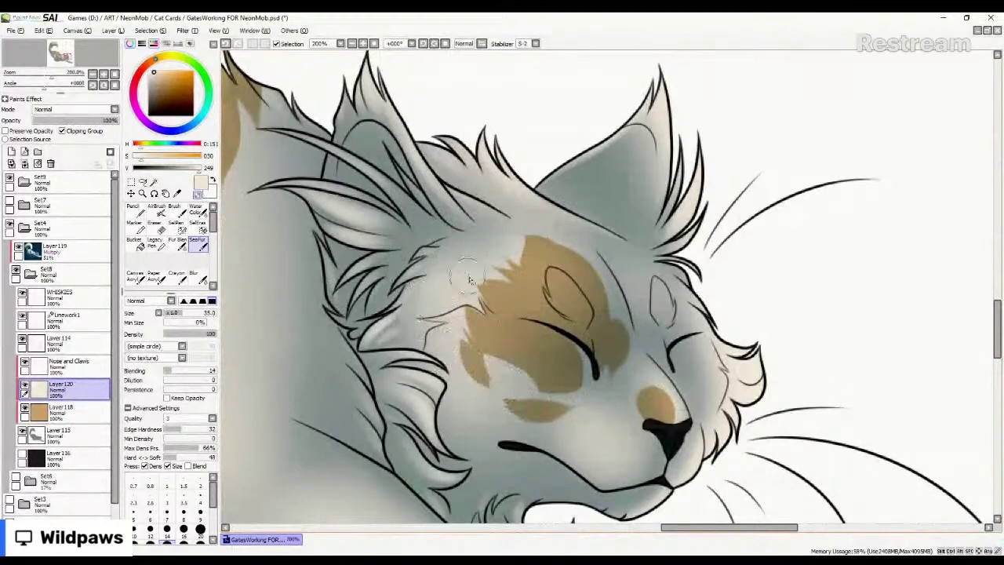
pyautogui.moveTo(473, 267)
pyautogui.mouseDown()
pyautogui.moveTo(514, 308)
pyautogui.moveTo(458, 275)
pyautogui.moveTo(519, 283)
pyautogui.moveTo(568, 230)
pyautogui.moveTo(488, 277)
pyautogui.moveTo(520, 298)
pyautogui.moveTo(474, 274)
pyautogui.moveTo(498, 277)
pyautogui.moveTo(501, 265)
pyautogui.moveTo(501, 306)
pyautogui.moveTo(474, 291)
pyautogui.mouseUp()
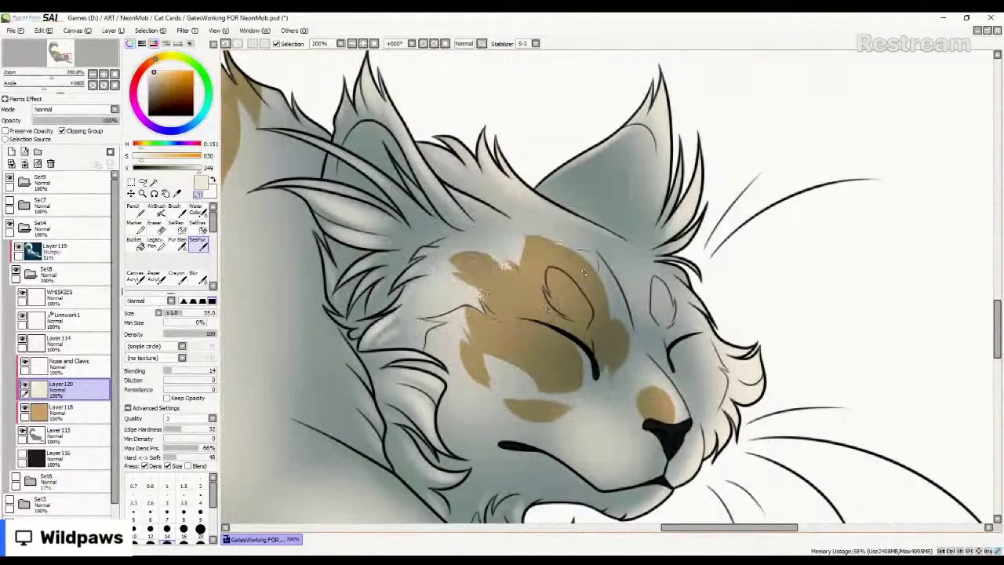
pyautogui.moveTo(599, 273); pyautogui.dragTo(586, 248)
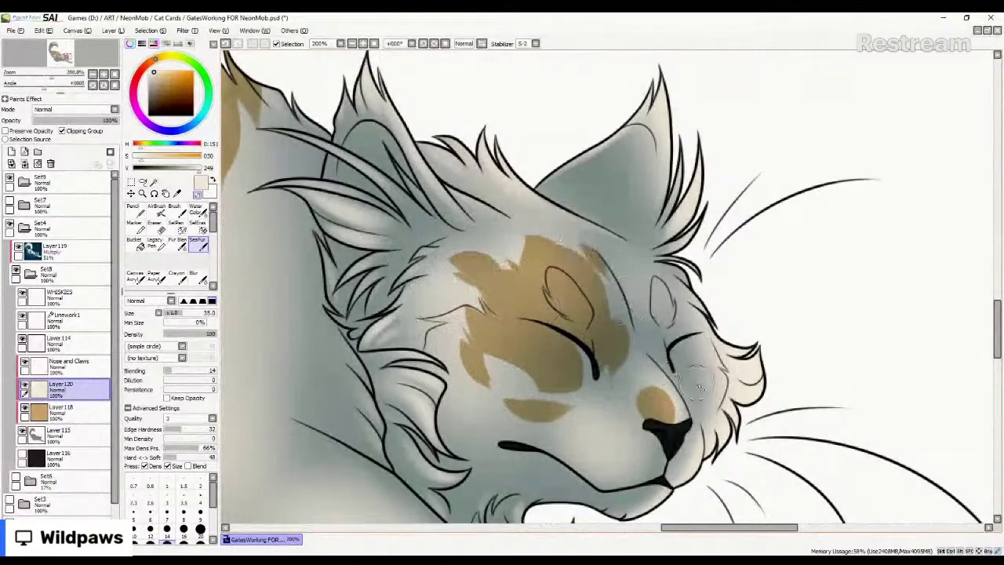
# Erase cream on the far cheek tuft to make it tan and add a small tan spot beside the muzzle patch.
pyautogui.moveTo(722, 342)
pyautogui.mouseDown()
pyautogui.moveTo(740, 371)
pyautogui.moveTo(767, 367)
pyautogui.moveTo(726, 355)
pyautogui.moveTo(751, 368)
pyautogui.moveTo(767, 348)
pyautogui.moveTo(738, 402)
pyautogui.mouseUp()
pyautogui.moveTo(762, 367)
pyautogui.mouseDown()
pyautogui.moveTo(733, 404)
pyautogui.moveTo(733, 389)
pyautogui.moveTo(729, 407)
pyautogui.moveTo(672, 400)
pyautogui.moveTo(679, 410)
pyautogui.mouseUp()
pyautogui.moveTo(625, 393); pyautogui.dragTo(631, 397)
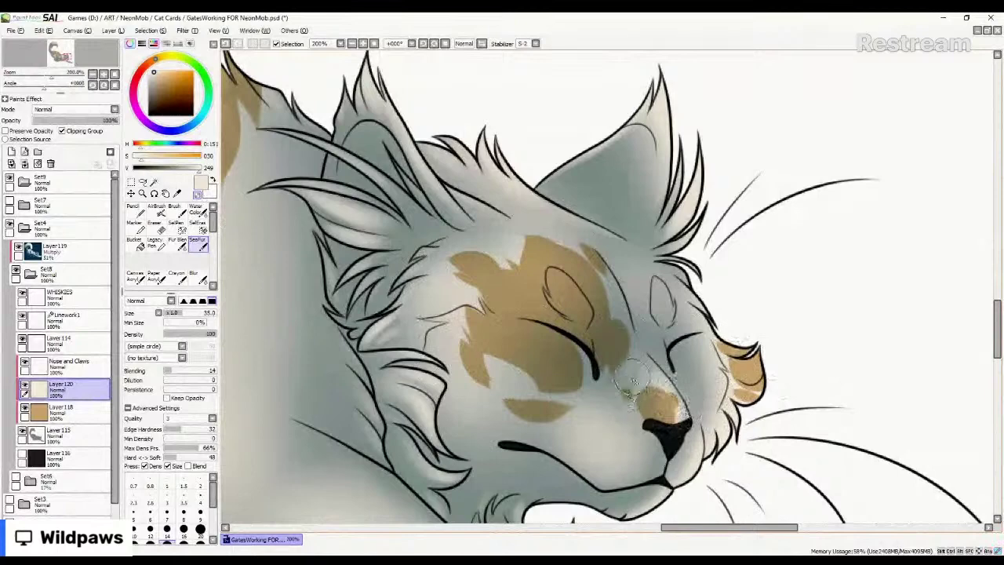
# Remove the separate tan spot on the cheek and extend the lower edge of the eye patch into a pointed tuft.
pyautogui.scroll(-3, 710, 355)
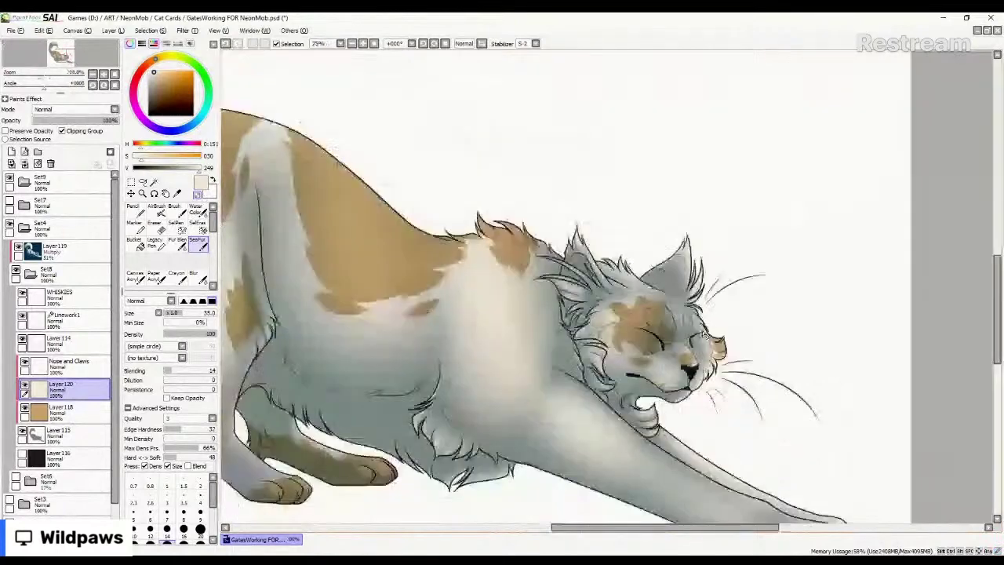
pyautogui.scroll(-2, 705, 336)
pyautogui.scroll(5, 697, 364)
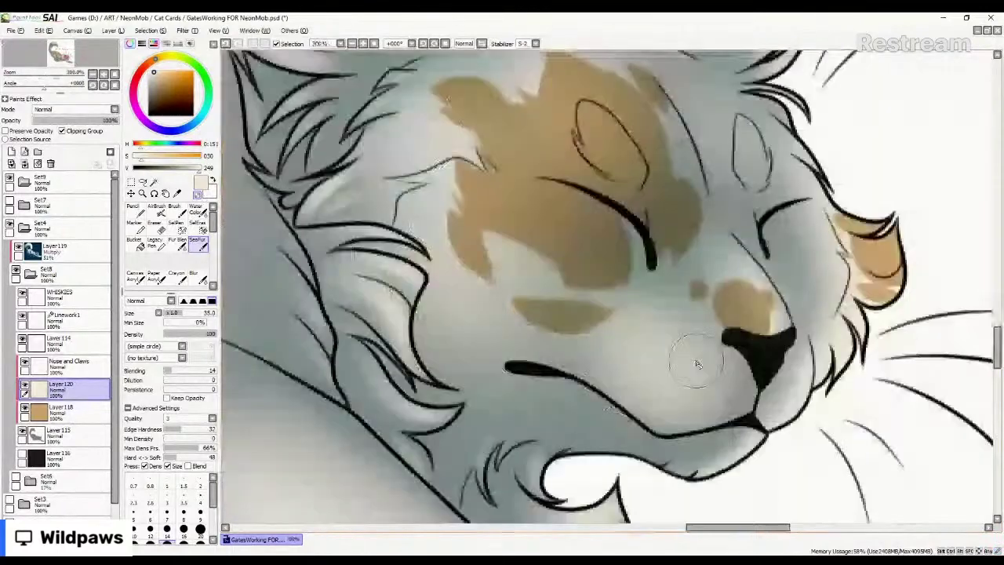
pyautogui.hotkey('ctrl', 'z')
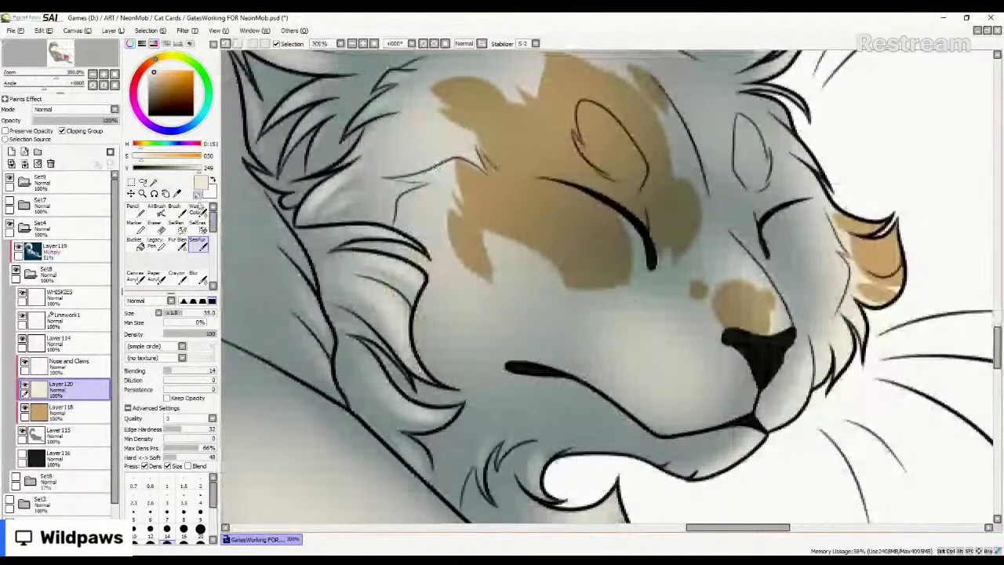
pyautogui.moveTo(545, 267); pyautogui.dragTo(584, 284)
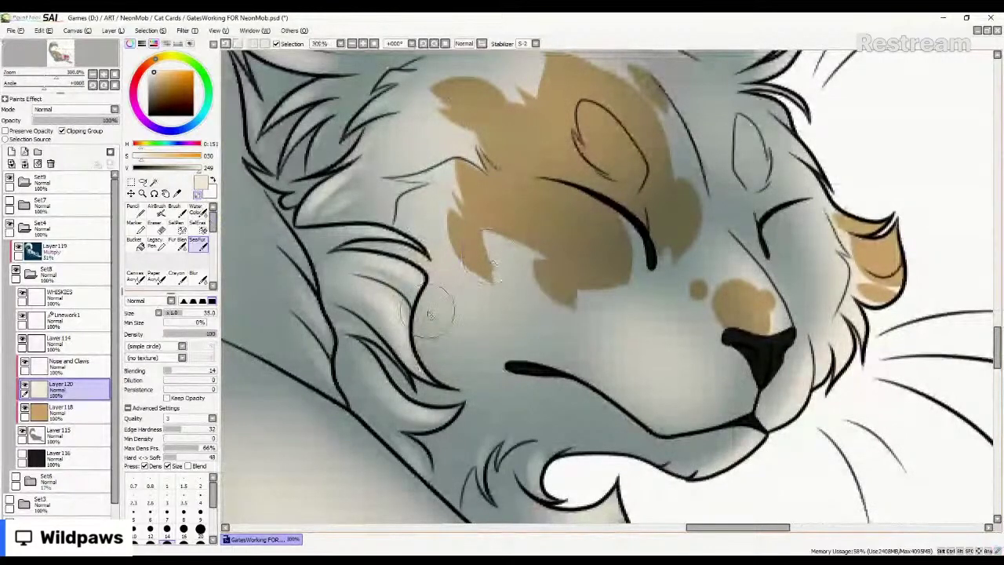
pyautogui.moveTo(438, 310); pyautogui.dragTo(461, 350)
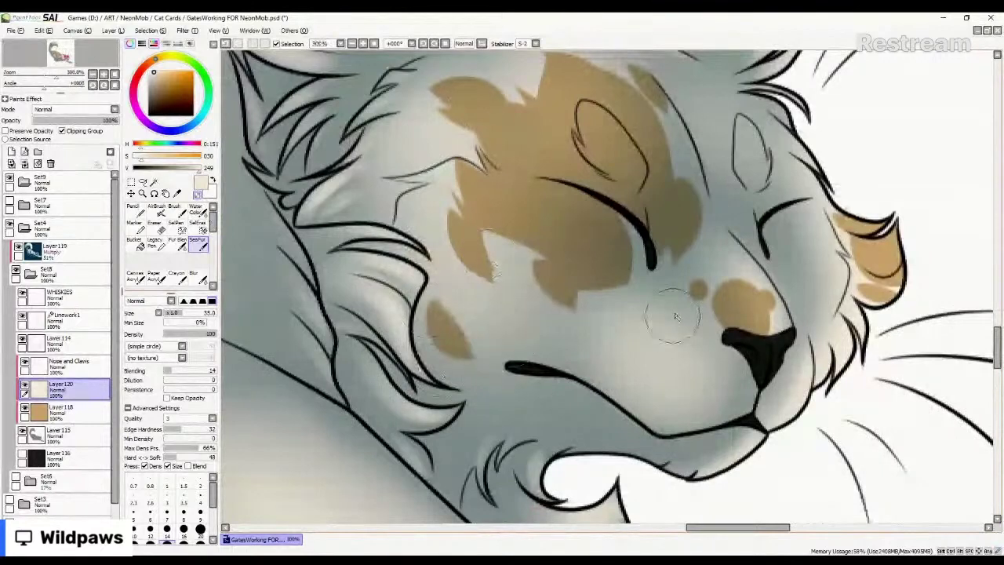
pyautogui.hotkey('ctrl', 'z')
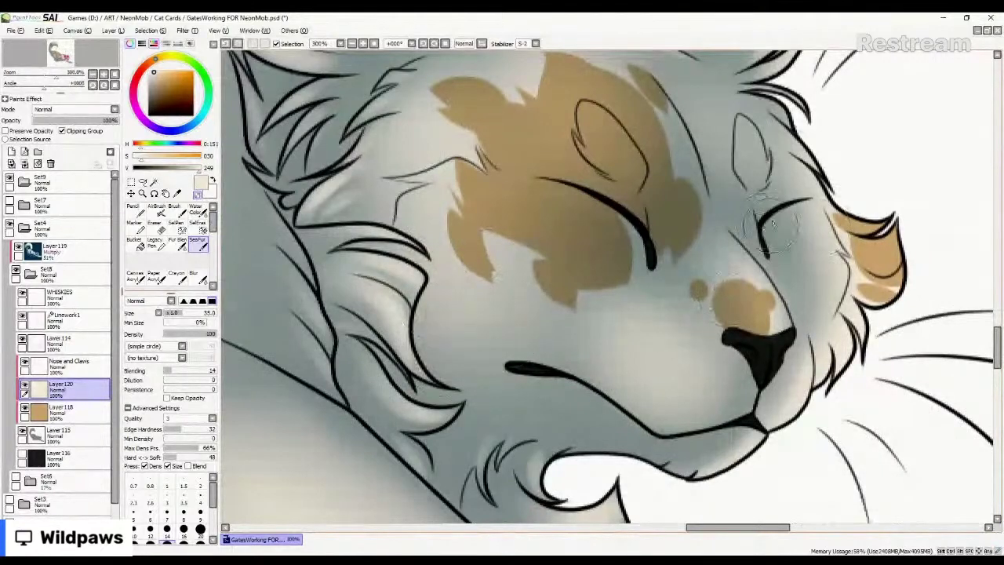
pyautogui.moveTo(816, 205); pyautogui.dragTo(767, 213)
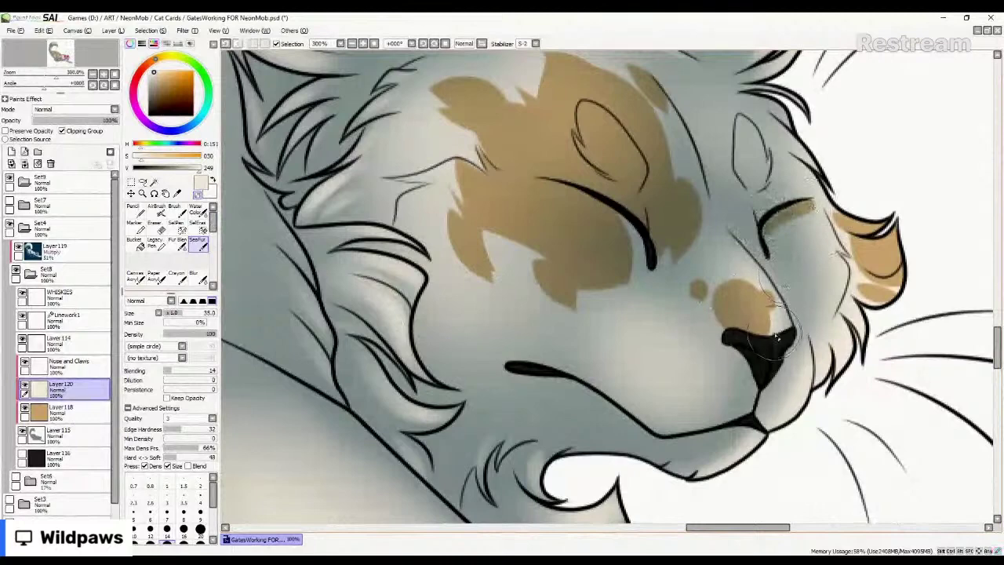
pyautogui.hotkey('ctrl', 'z')
# Touch up the outer edge of the eye patch and erase cream on the chin to form a tan chin patch.
pyautogui.moveTo(454, 196); pyautogui.dragTo(475, 181)
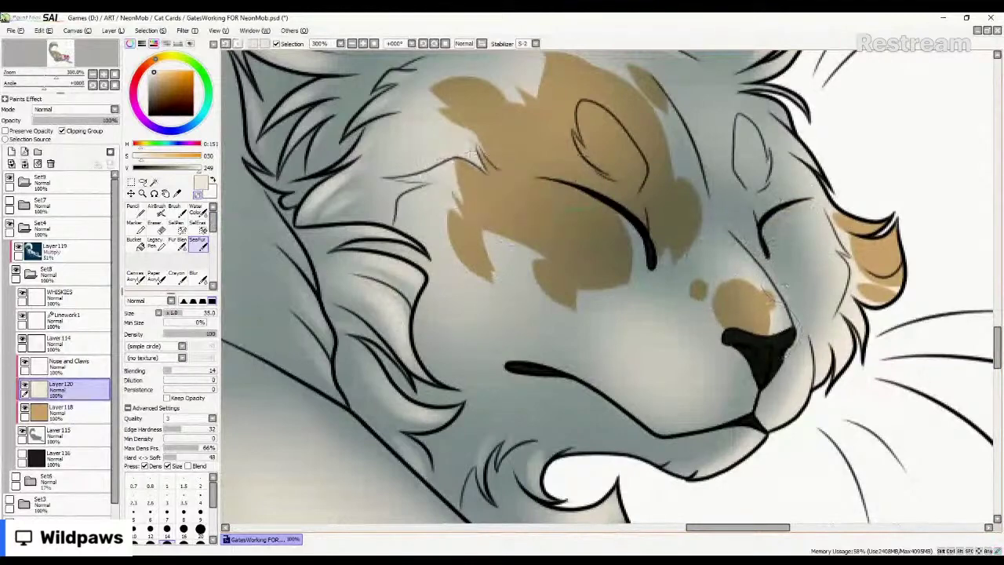
pyautogui.scroll(-1, 749, 467)
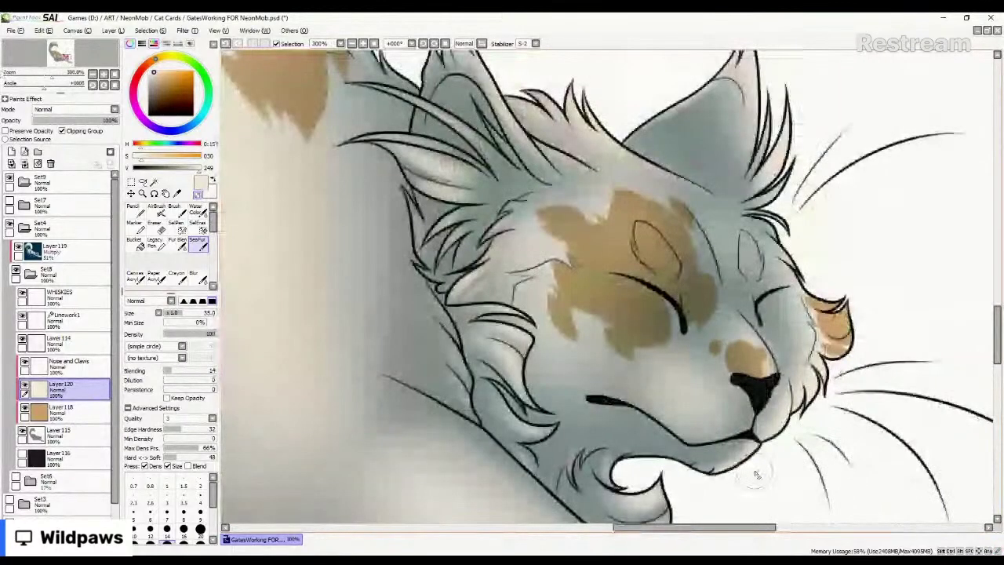
pyautogui.scroll(-2, 757, 474)
pyautogui.scroll(1, 677, 372)
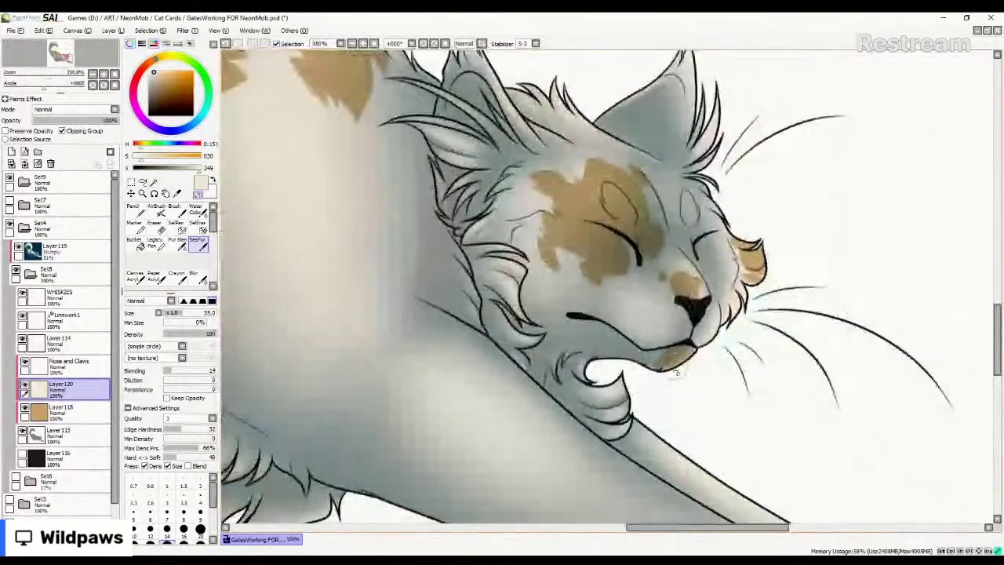
pyautogui.scroll(1, 676, 373)
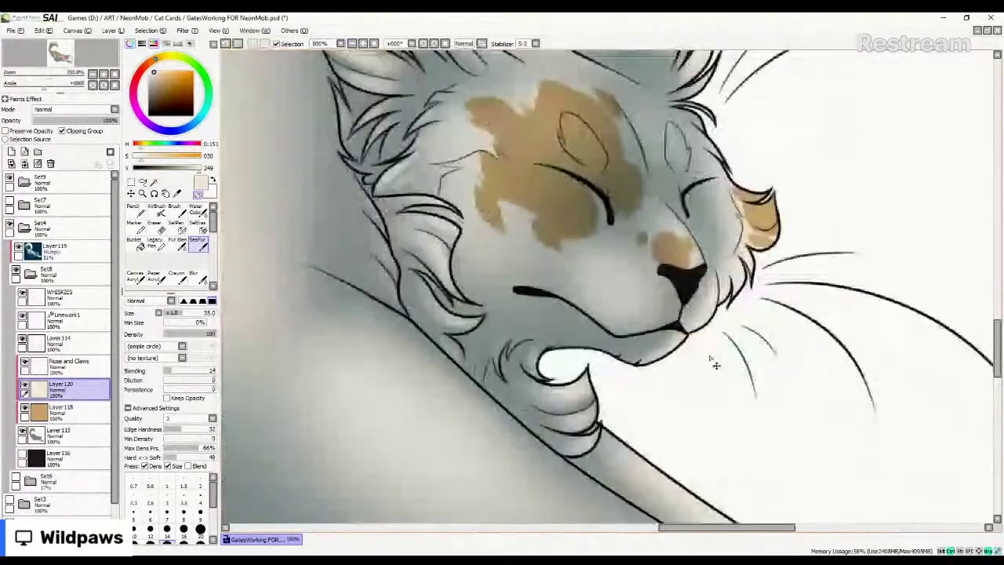
pyautogui.moveTo(651, 348)
pyautogui.mouseDown()
pyautogui.moveTo(645, 354)
pyautogui.moveTo(674, 344)
pyautogui.moveTo(626, 359)
pyautogui.mouseUp()
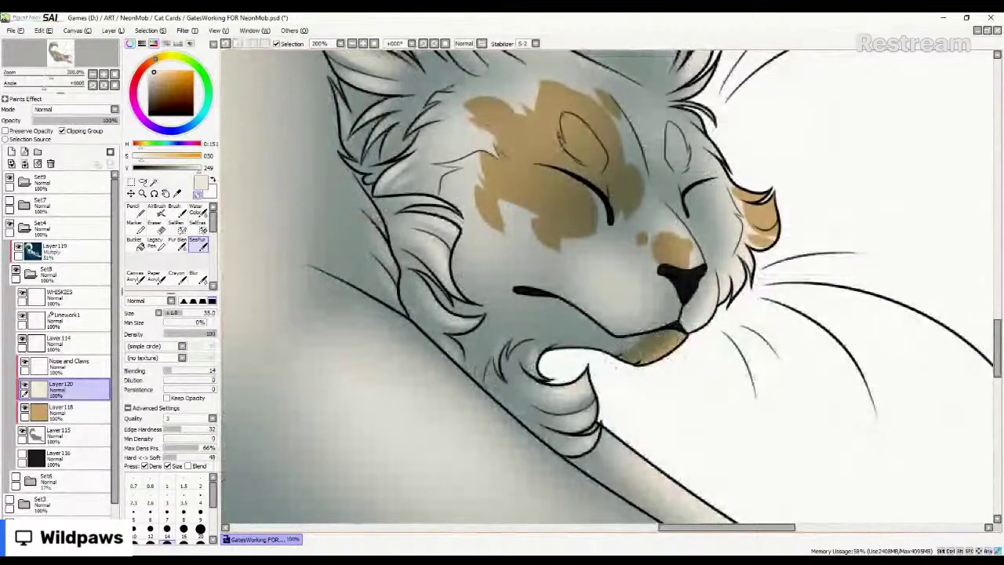
# Erase cream over the toes of both front paws to turn them tan, with a small spot behind the near toe.
pyautogui.scroll(-2, 426, 251)
pyautogui.scroll(2, 733, 382)
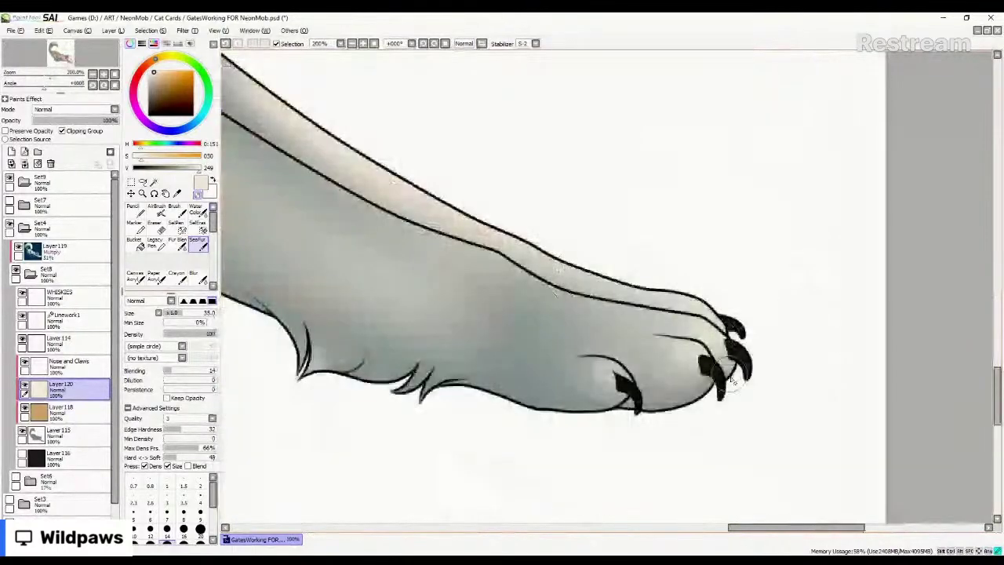
pyautogui.moveTo(734, 382)
pyautogui.mouseDown()
pyautogui.moveTo(696, 417)
pyautogui.moveTo(655, 367)
pyautogui.moveTo(675, 356)
pyautogui.moveTo(647, 393)
pyautogui.moveTo(605, 371)
pyautogui.moveTo(573, 373)
pyautogui.moveTo(567, 401)
pyautogui.moveTo(541, 377)
pyautogui.moveTo(535, 385)
pyautogui.moveTo(667, 341)
pyautogui.moveTo(643, 358)
pyautogui.moveTo(661, 331)
pyautogui.moveTo(712, 333)
pyautogui.mouseUp()
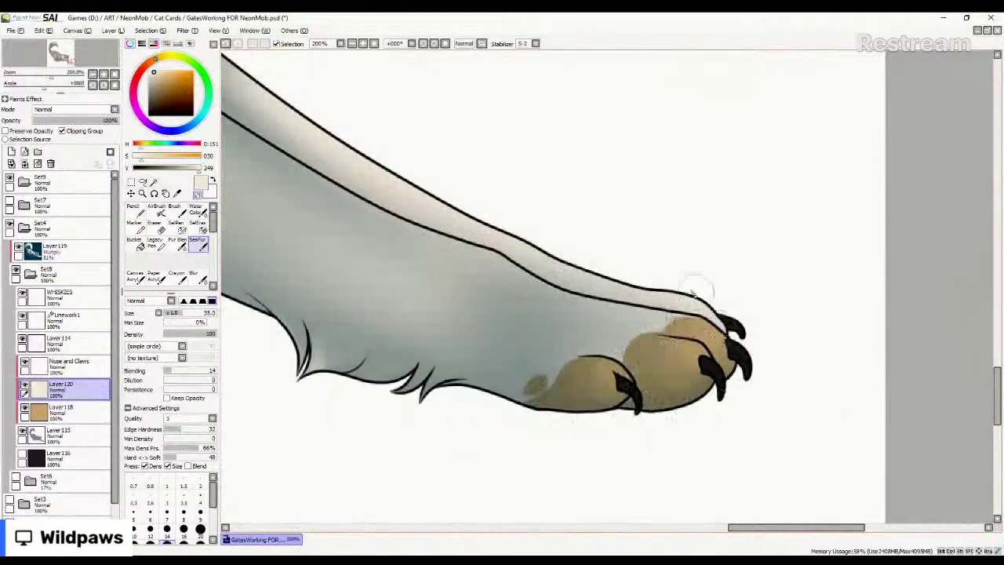
pyautogui.moveTo(677, 298)
pyautogui.mouseDown()
pyautogui.moveTo(710, 322)
pyautogui.moveTo(686, 292)
pyautogui.moveTo(663, 298)
pyautogui.mouseUp()
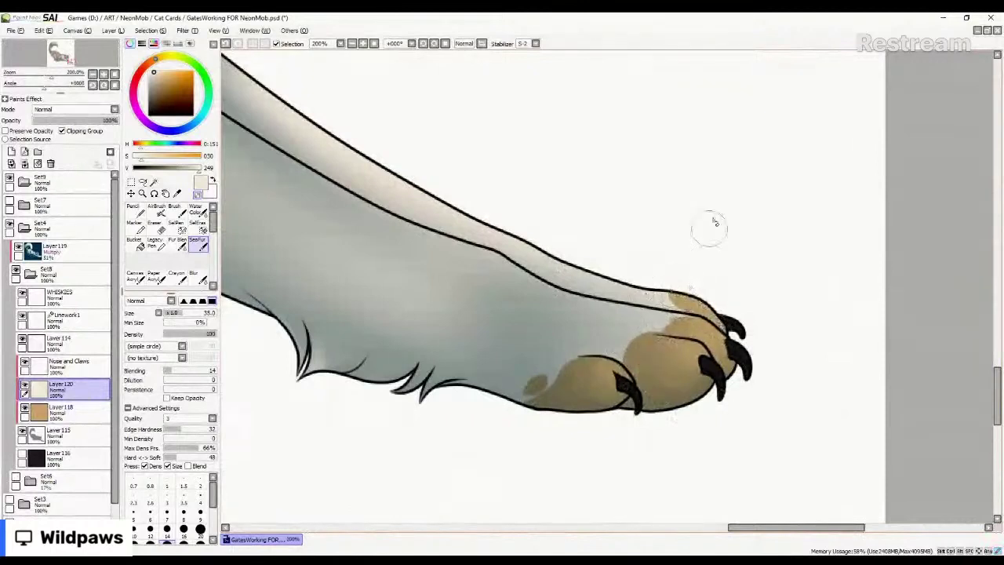
# Examine the tan markings on the whole cat at different zoom levels.
pyautogui.scroll(-3, 677, 361)
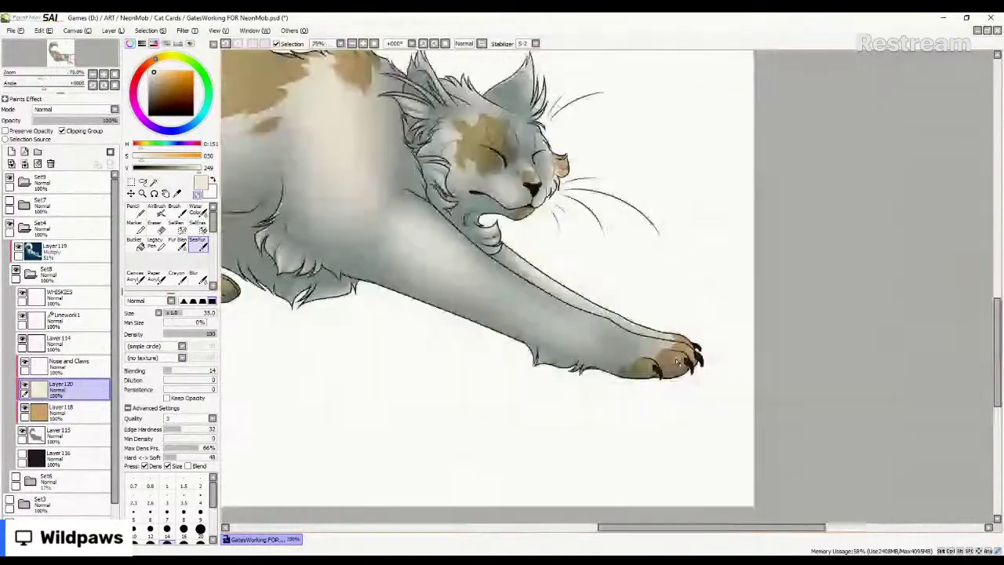
pyautogui.scroll(-3, 676, 361)
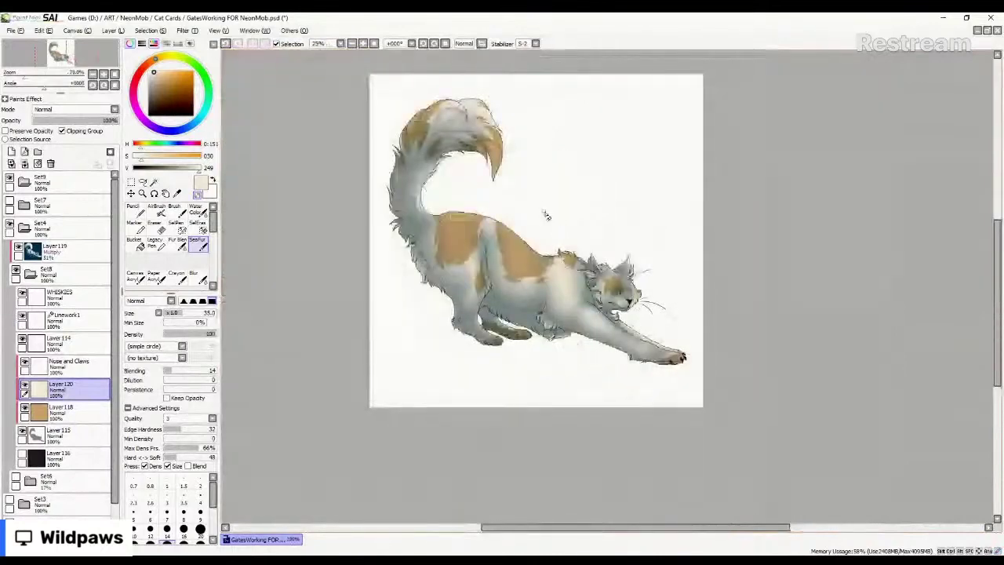
pyautogui.scroll(1, 518, 196)
pyautogui.scroll(-1, 541, 252)
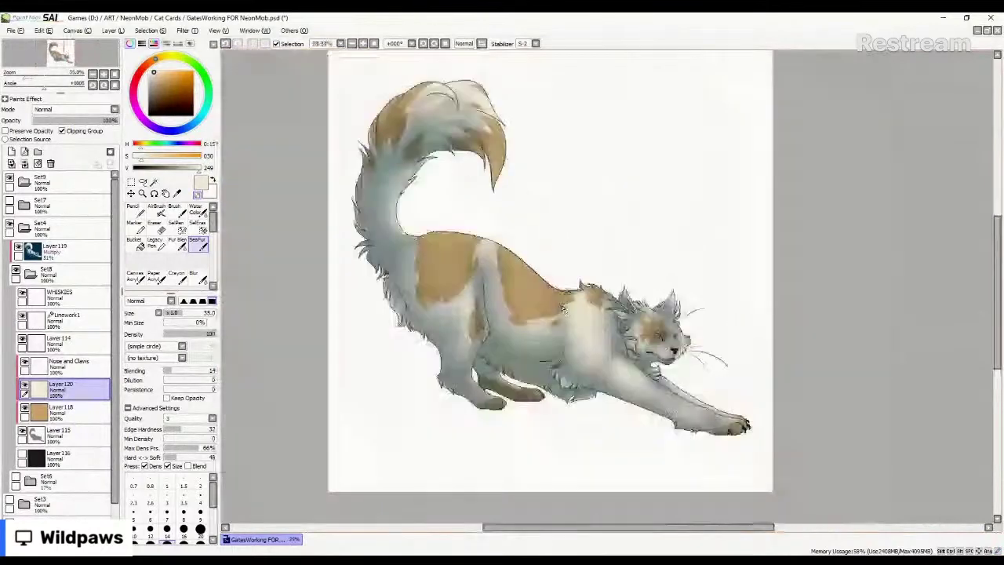
pyautogui.scroll(1, 510, 289)
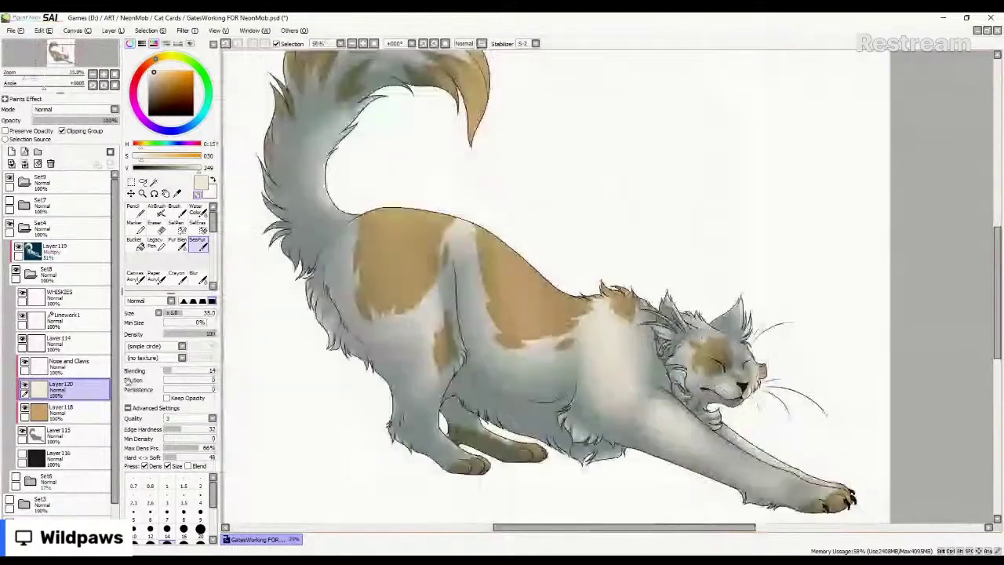
pyautogui.scroll(-1, 487, 291)
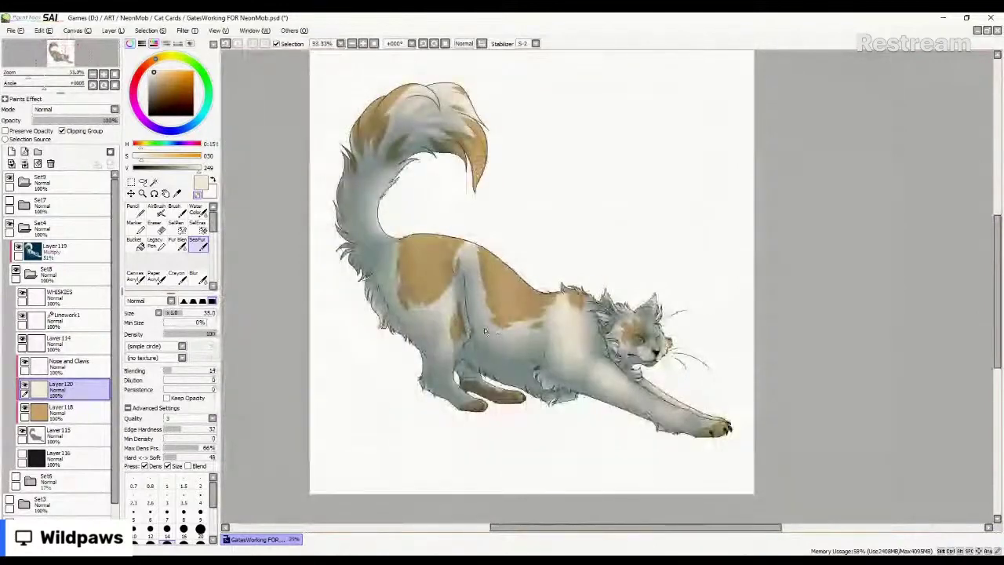
pyautogui.scroll(1, 478, 329)
# Merge the Linework1 layer into Layer 114 and fill a new clipped layer above it with tan at 81% opacity.
pyautogui.click(66, 317)
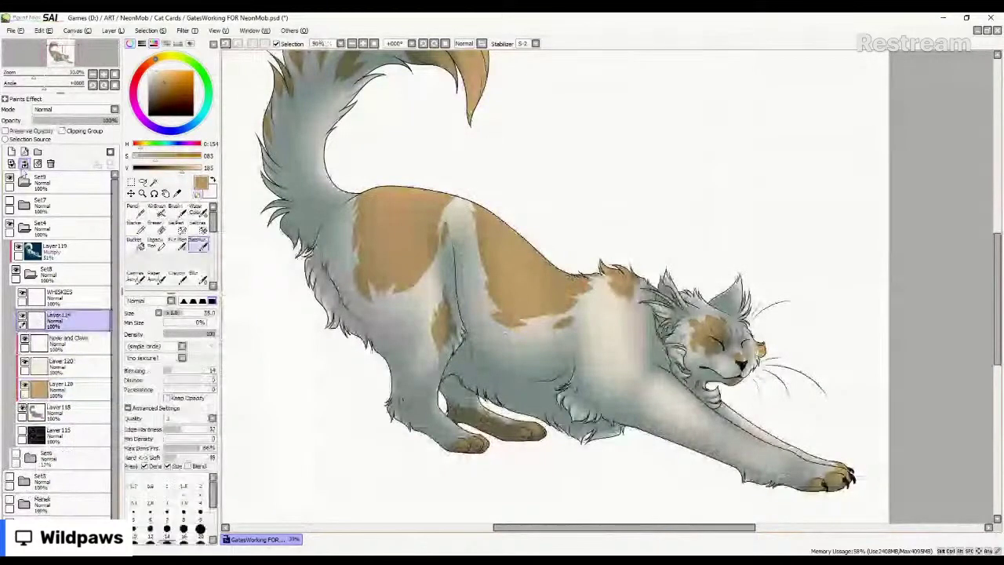
pyautogui.click(24, 164)
pyautogui.click(102, 131)
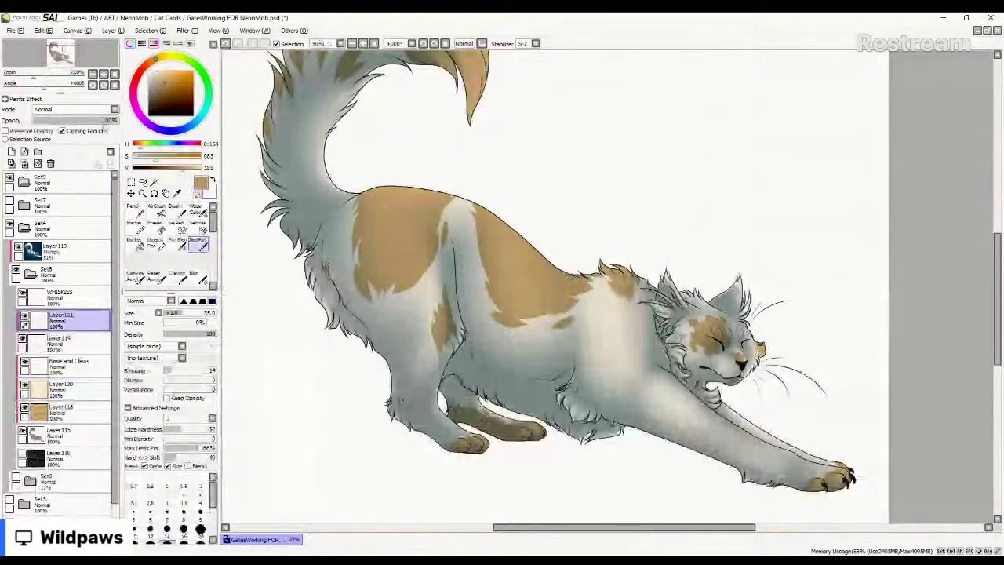
pyautogui.click(111, 121)
pyautogui.click(135, 244)
pyautogui.click(418, 227)
# Hide the Multiply shading layer, Layer 119, so the cat shows in flat colours.
pyautogui.scroll(-1, 471, 261)
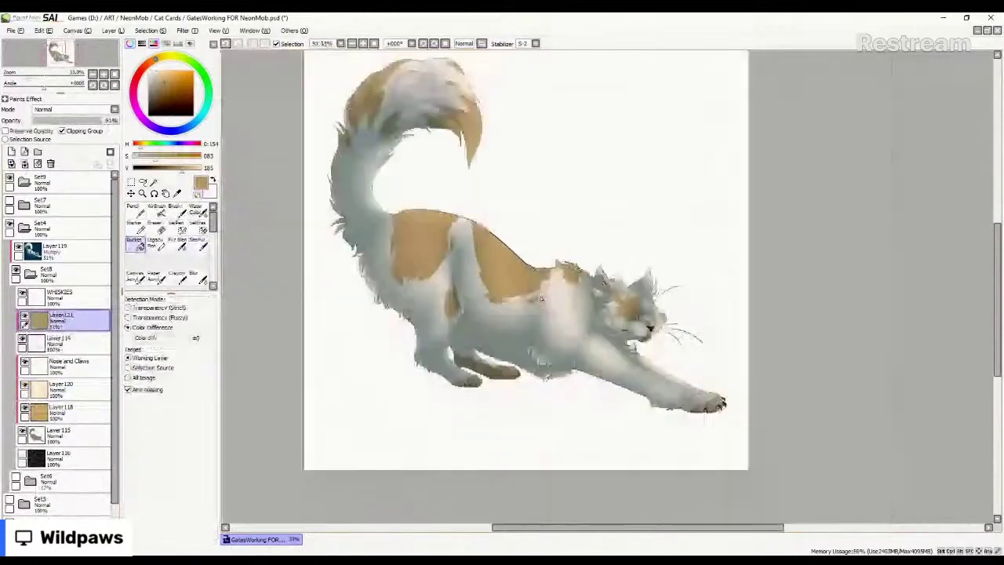
pyautogui.scroll(1, 540, 298)
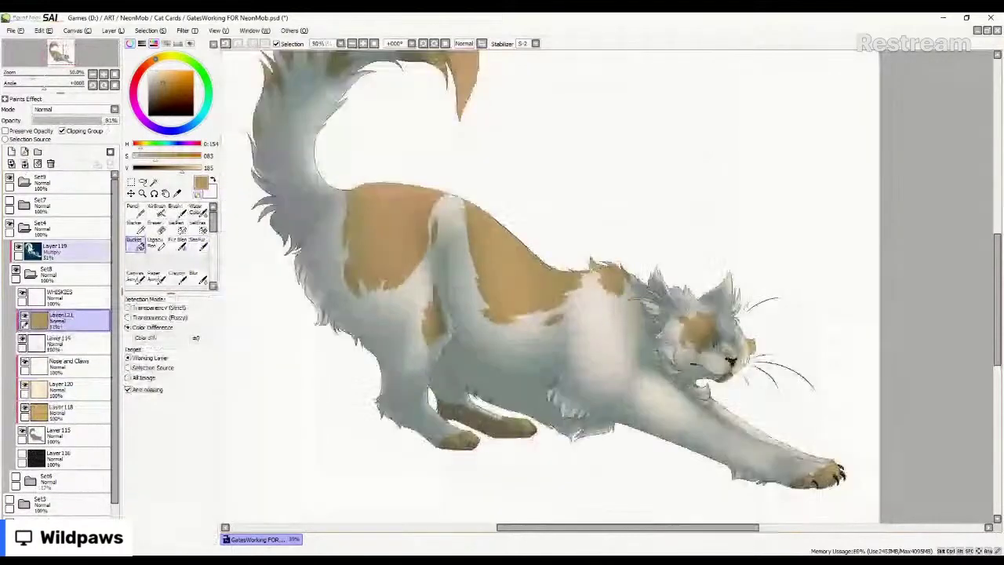
pyautogui.click(18, 248)
pyautogui.moveTo(393, 236); pyautogui.dragTo(389, 246)
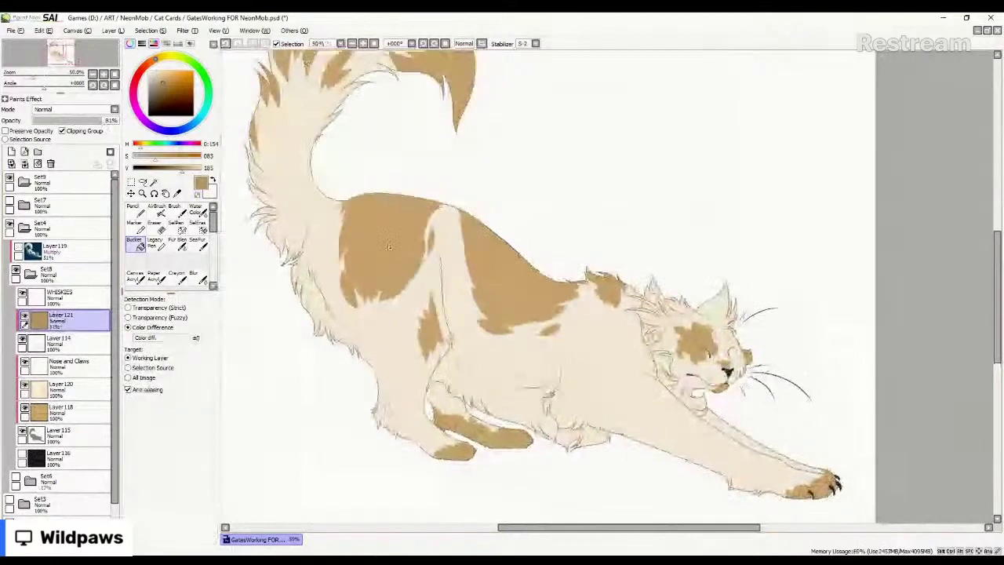
# Add a clipped Multiply layer directly above Layer 118 and choose a muted brown with saturation 57 and value 153.
pyautogui.click(63, 411)
pyautogui.click(11, 152)
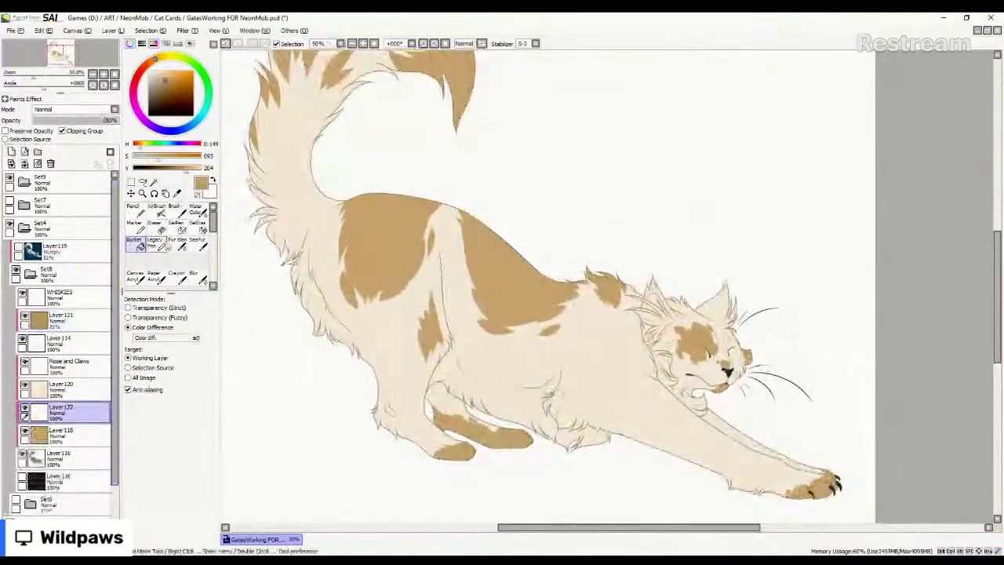
pyautogui.click(136, 227)
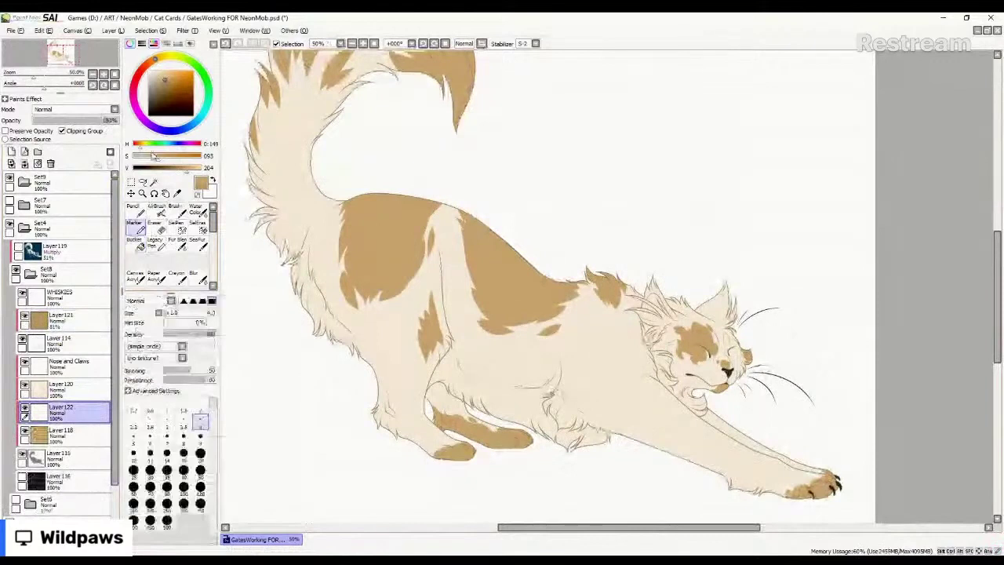
pyautogui.click(72, 110)
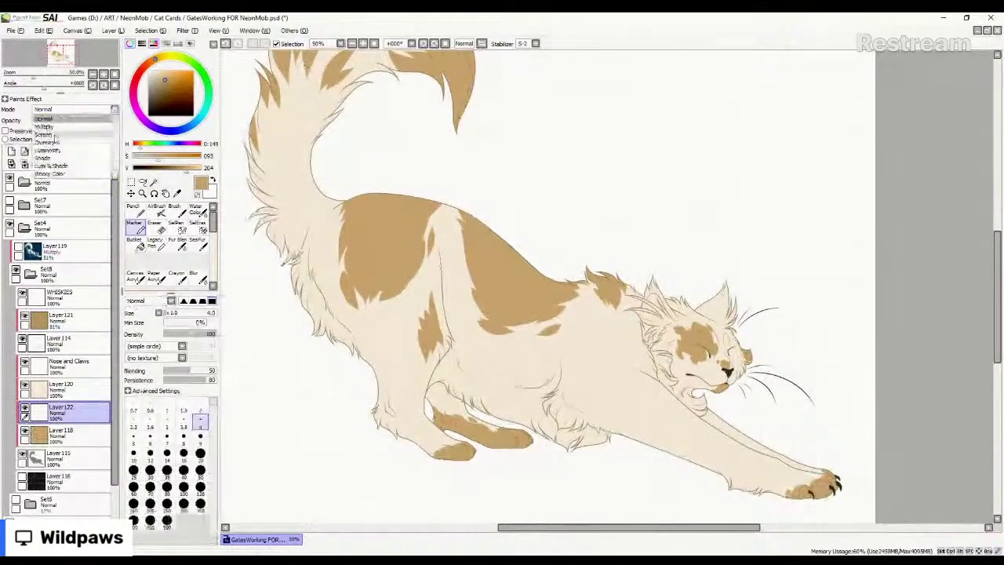
pyautogui.click(44, 126)
pyautogui.click(159, 88)
pyautogui.moveTo(394, 196); pyautogui.dragTo(387, 256)
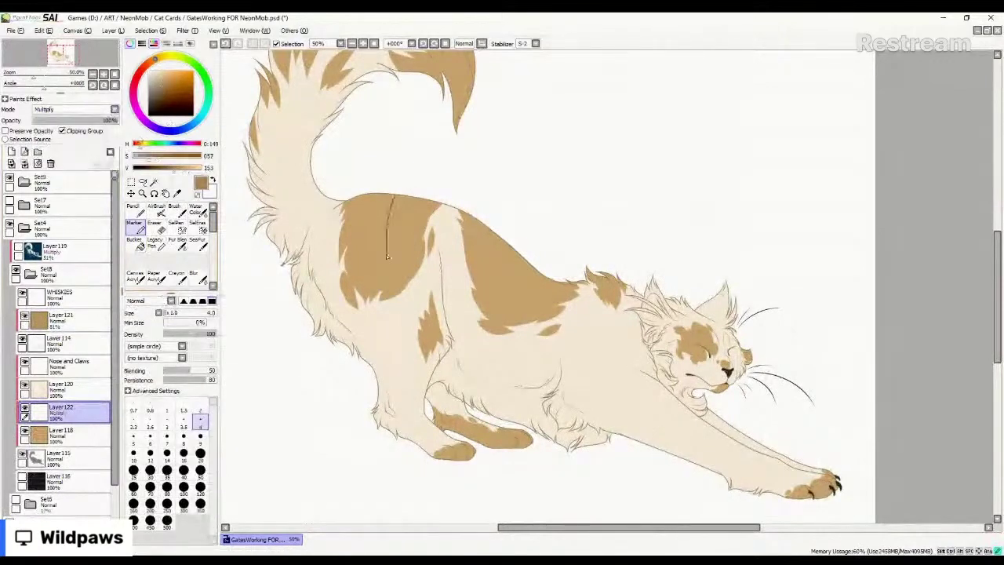
pyautogui.hotkey('ctrl', 'z')
pyautogui.press(']')
pyautogui.press(']')
pyautogui.press(']')
pyautogui.press(']')
pyautogui.press(']')
pyautogui.press(']')
pyautogui.press(']')
pyautogui.press(']')
pyautogui.press(']')
pyautogui.press(']')
pyautogui.press(']')
pyautogui.press(']')
pyautogui.press(']')
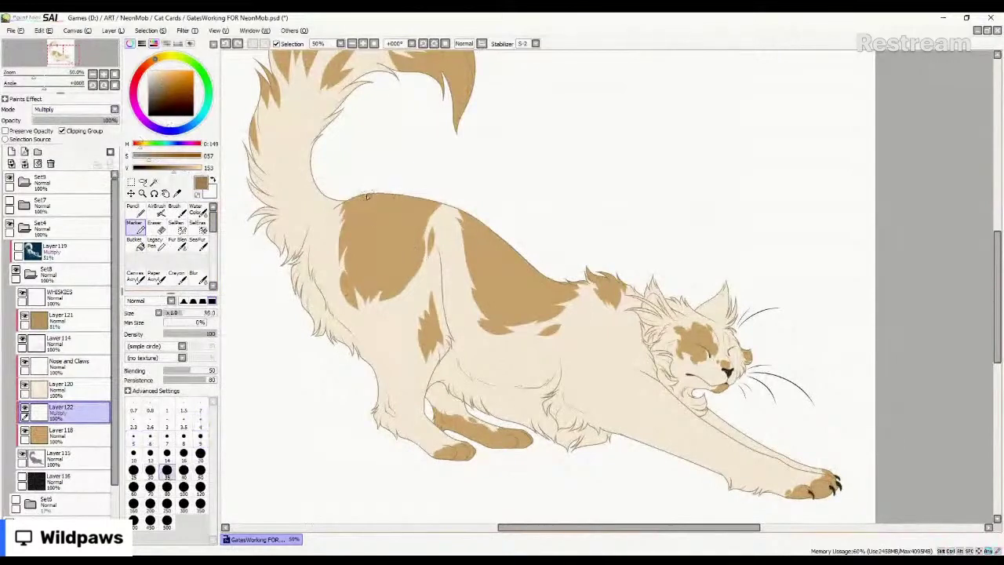
pyautogui.press(']')
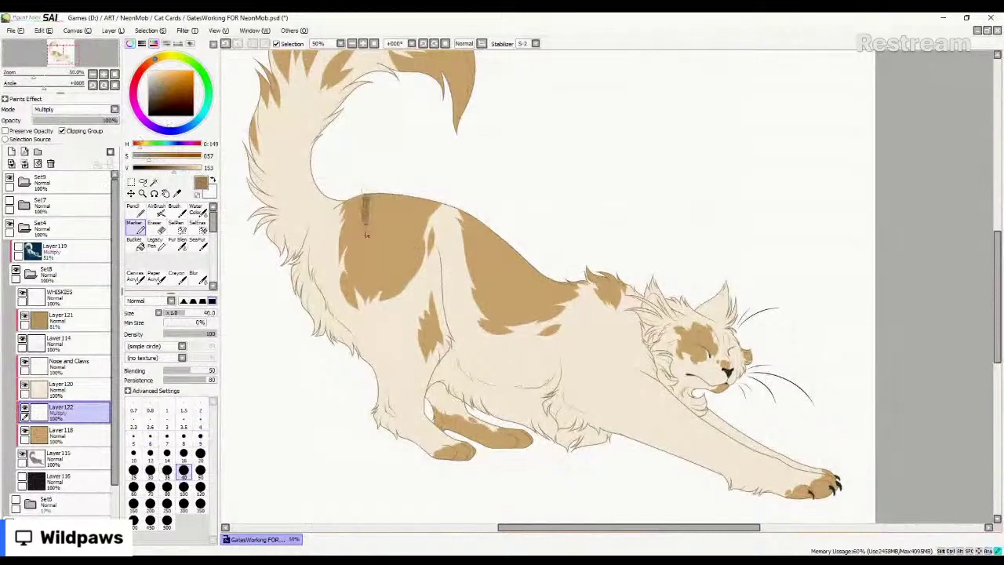
pyautogui.moveTo(366, 235)
pyautogui.mouseDown()
pyautogui.moveTo(372, 310)
pyautogui.moveTo(368, 221)
pyautogui.moveTo(385, 192)
pyautogui.moveTo(381, 229)
pyautogui.mouseUp()
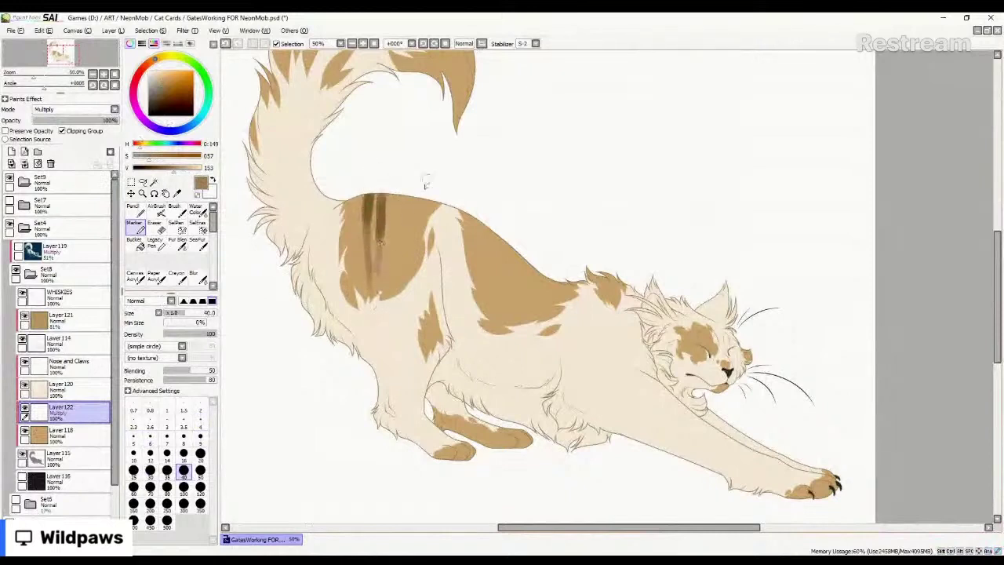
pyautogui.moveTo(408, 188); pyautogui.dragTo(397, 271)
pyautogui.hotkey('ctrl', 'z')
pyautogui.hotkey('ctrl', 'z')
pyautogui.hotkey('ctrl', 'z')
pyautogui.hotkey('ctrl', 'z')
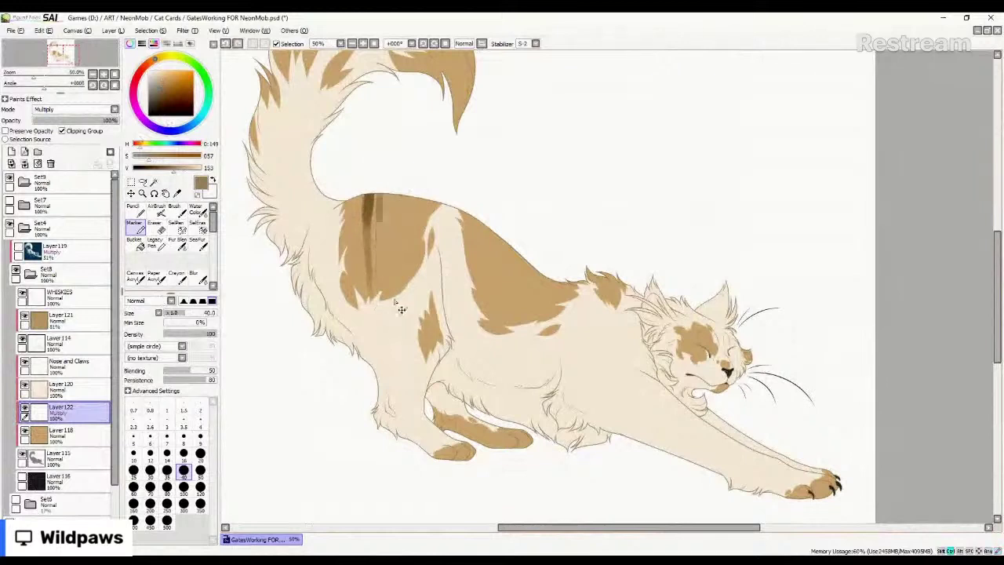
pyautogui.hotkey('ctrl', 'z')
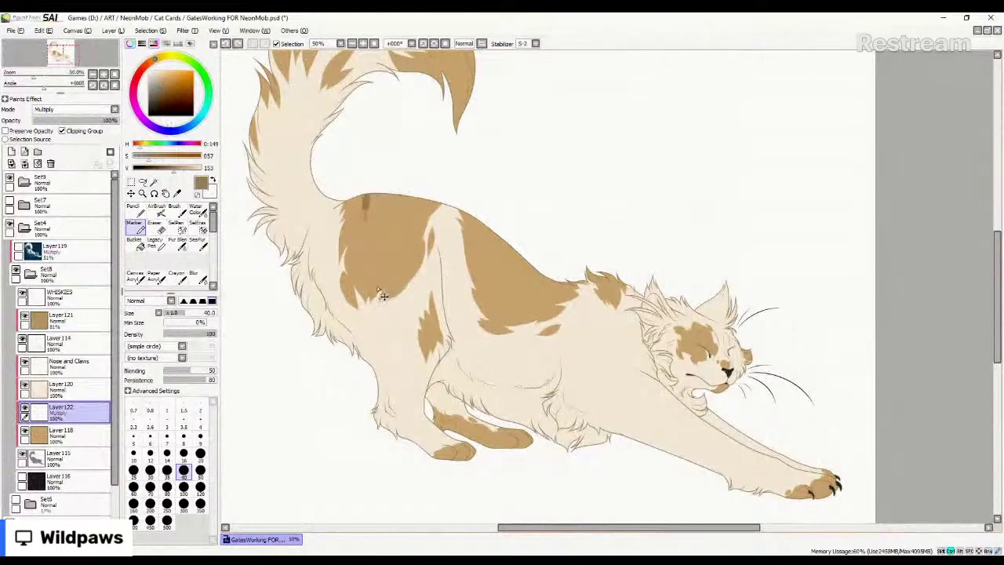
pyautogui.hotkey('ctrl', 'z')
# Paint dark brown tiger stripes over the rump patch and the hind-thigh patch with the SeaFur brush at size 60.
pyautogui.click(197, 245)
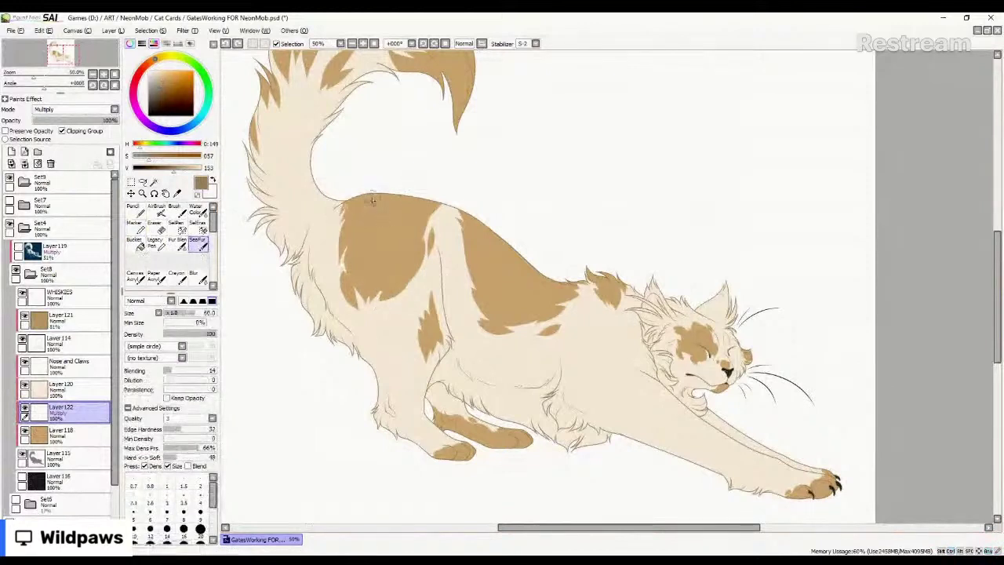
pyautogui.moveTo(374, 200)
pyautogui.mouseDown()
pyautogui.moveTo(362, 227)
pyautogui.moveTo(378, 302)
pyautogui.mouseUp()
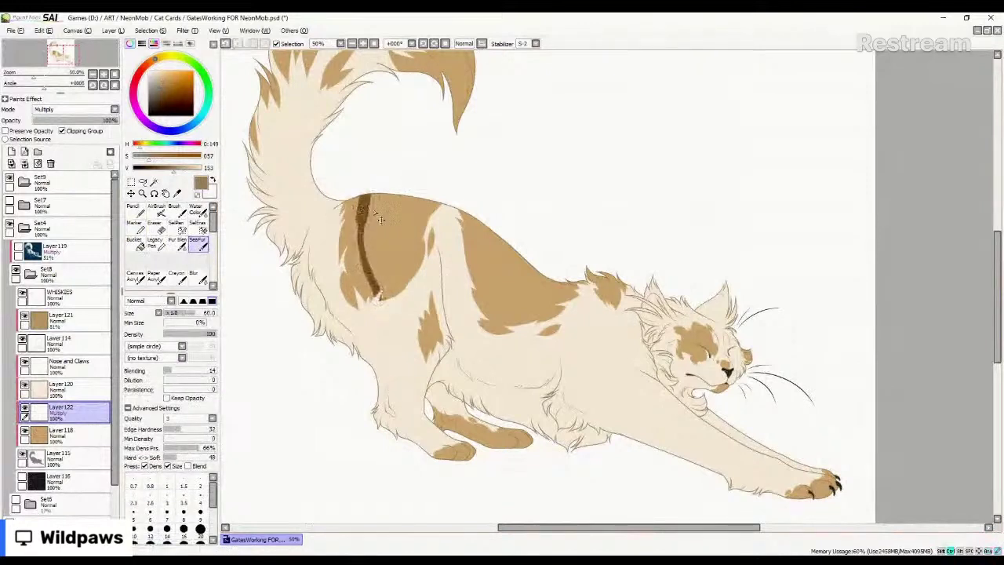
pyautogui.hotkey('ctrl', 'z')
pyautogui.moveTo(368, 184)
pyautogui.mouseDown()
pyautogui.moveTo(360, 239)
pyautogui.moveTo(383, 309)
pyautogui.moveTo(373, 257)
pyautogui.moveTo(381, 227)
pyautogui.moveTo(381, 251)
pyautogui.moveTo(399, 226)
pyautogui.moveTo(401, 279)
pyautogui.moveTo(392, 245)
pyautogui.moveTo(410, 201)
pyautogui.moveTo(401, 229)
pyautogui.moveTo(411, 249)
pyautogui.moveTo(388, 275)
pyautogui.moveTo(385, 267)
pyautogui.moveTo(390, 294)
pyautogui.moveTo(383, 263)
pyautogui.moveTo(394, 295)
pyautogui.moveTo(389, 267)
pyautogui.moveTo(361, 245)
pyautogui.moveTo(356, 271)
pyautogui.moveTo(347, 259)
pyautogui.moveTo(359, 293)
pyautogui.moveTo(340, 263)
pyautogui.moveTo(360, 314)
pyautogui.moveTo(338, 251)
pyautogui.moveTo(327, 275)
pyautogui.mouseUp()
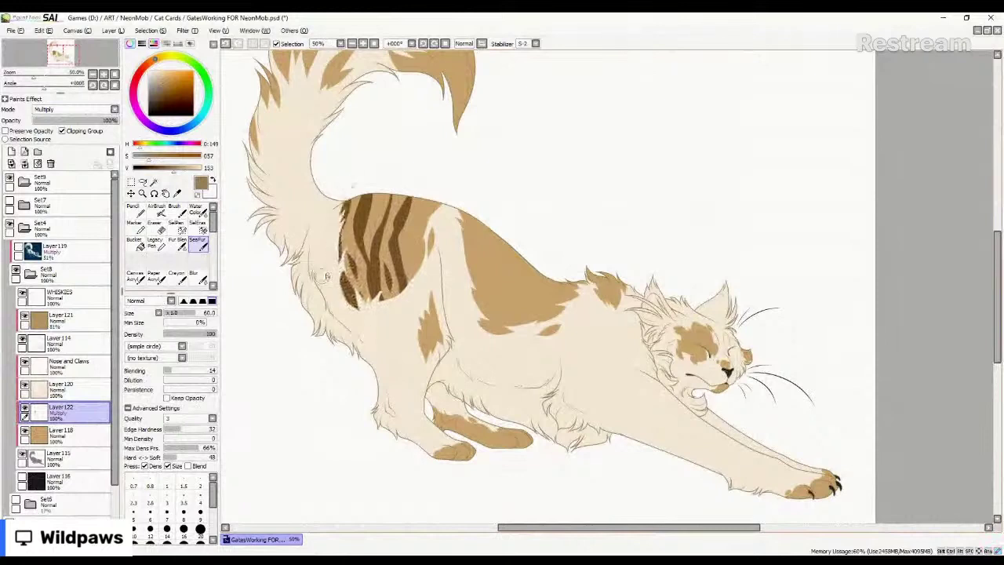
pyautogui.moveTo(428, 208)
pyautogui.mouseDown()
pyautogui.moveTo(415, 254)
pyautogui.moveTo(423, 374)
pyautogui.moveTo(437, 302)
pyautogui.moveTo(438, 363)
pyautogui.moveTo(428, 232)
pyautogui.moveTo(438, 201)
pyautogui.moveTo(429, 245)
pyautogui.moveTo(455, 230)
pyautogui.moveTo(434, 242)
pyautogui.moveTo(432, 277)
pyautogui.moveTo(470, 206)
pyautogui.moveTo(464, 302)
pyautogui.mouseUp()
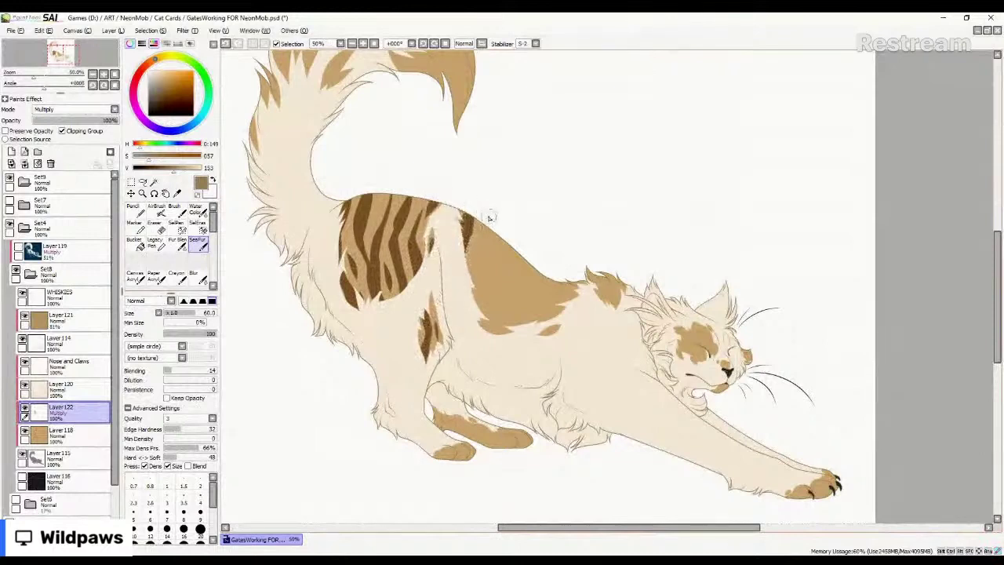
# Paint dark brown stripes across the large back patch and the small spot beneath it.
pyautogui.moveTo(487, 217)
pyautogui.mouseDown()
pyautogui.moveTo(475, 272)
pyautogui.moveTo(481, 344)
pyautogui.moveTo(489, 265)
pyautogui.moveTo(519, 188)
pyautogui.moveTo(505, 281)
pyautogui.moveTo(507, 254)
pyautogui.moveTo(486, 300)
pyautogui.moveTo(501, 311)
pyautogui.moveTo(504, 294)
pyautogui.moveTo(499, 325)
pyautogui.moveTo(520, 249)
pyautogui.moveTo(515, 306)
pyautogui.moveTo(532, 368)
pyautogui.moveTo(530, 288)
pyautogui.moveTo(543, 375)
pyautogui.moveTo(529, 282)
pyautogui.moveTo(530, 292)
pyautogui.moveTo(546, 266)
pyautogui.moveTo(551, 298)
pyautogui.moveTo(534, 256)
pyautogui.moveTo(534, 305)
pyautogui.moveTo(543, 308)
pyautogui.moveTo(547, 271)
pyautogui.moveTo(566, 355)
pyautogui.moveTo(550, 284)
pyautogui.moveTo(551, 293)
pyautogui.moveTo(564, 277)
pyautogui.moveTo(583, 338)
pyautogui.mouseUp()
pyautogui.hotkey('ctrl', 'z')
pyautogui.moveTo(565, 276); pyautogui.dragTo(587, 367)
pyautogui.moveTo(562, 308)
pyautogui.mouseDown()
pyautogui.moveTo(556, 263)
pyautogui.moveTo(591, 275)
pyautogui.moveTo(610, 335)
pyautogui.mouseUp()
# Paint dark brown stripes on the tan scruff patch behind the neck.
pyautogui.moveTo(584, 270); pyautogui.dragTo(601, 324)
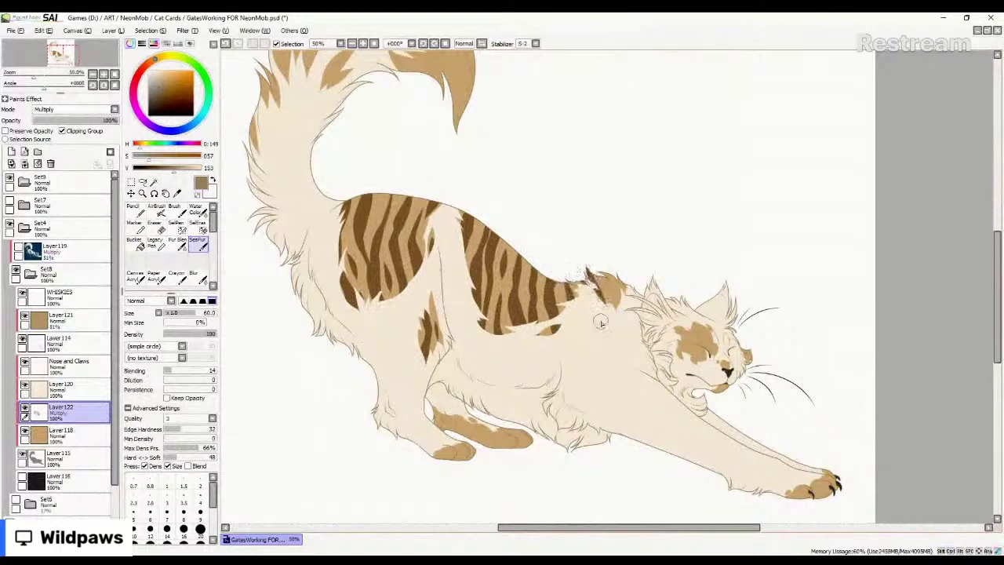
pyautogui.moveTo(605, 282)
pyautogui.mouseDown()
pyautogui.moveTo(616, 321)
pyautogui.moveTo(609, 262)
pyautogui.moveTo(630, 304)
pyautogui.moveTo(621, 330)
pyautogui.mouseUp()
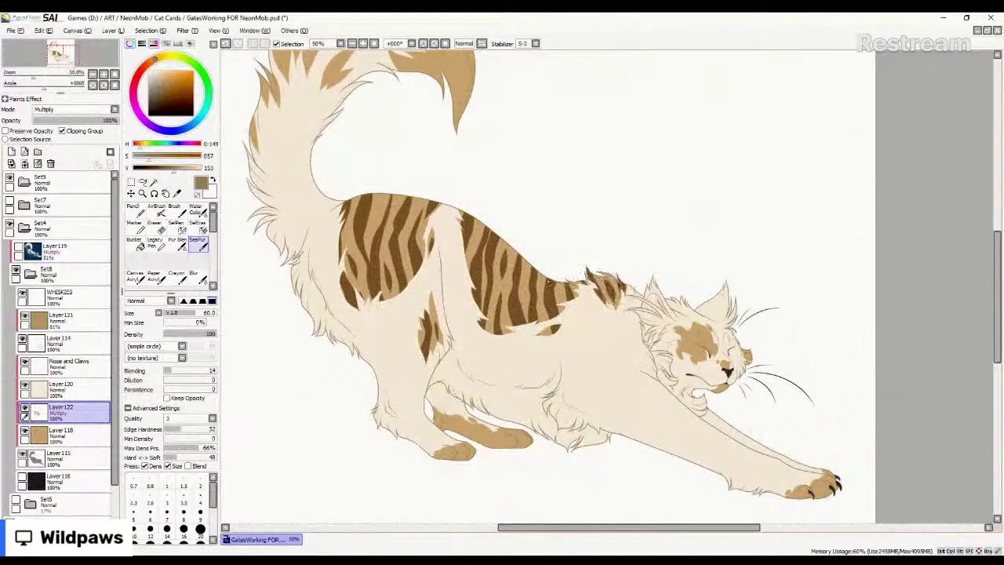
pyautogui.moveTo(463, 373); pyautogui.dragTo(454, 396)
pyautogui.moveTo(376, 248); pyautogui.dragTo(387, 212)
pyautogui.scroll(-1, 503, 231)
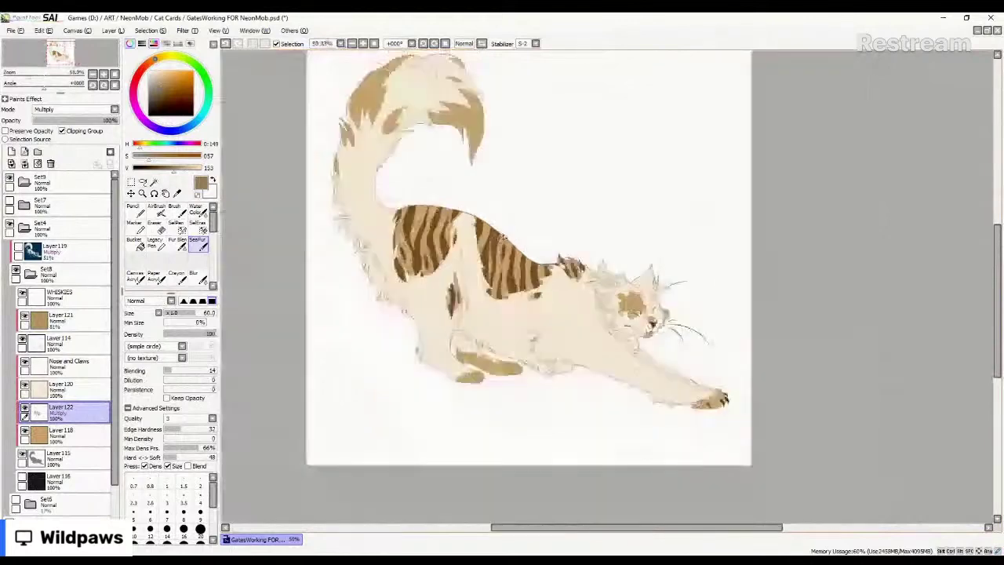
pyautogui.scroll(6, 504, 231)
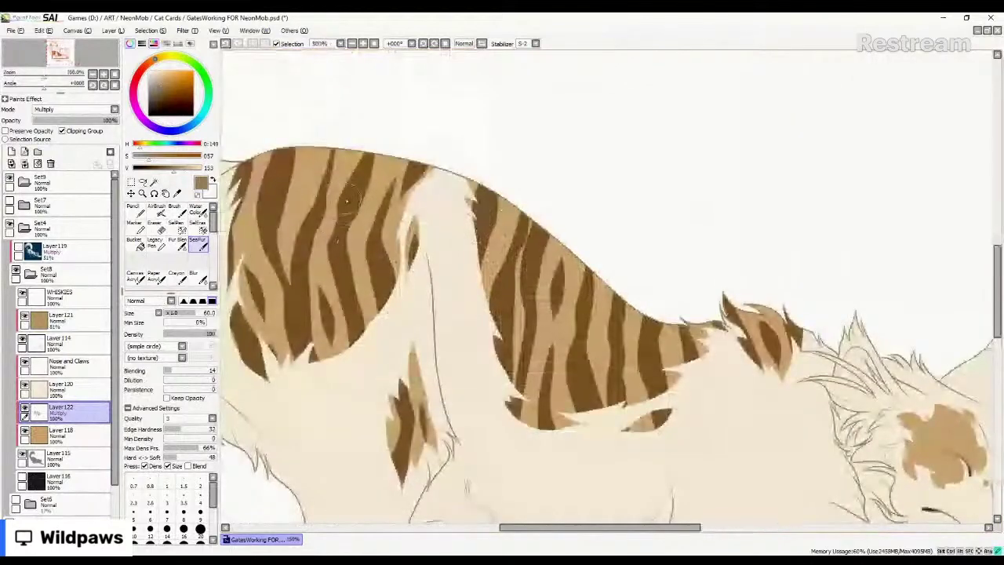
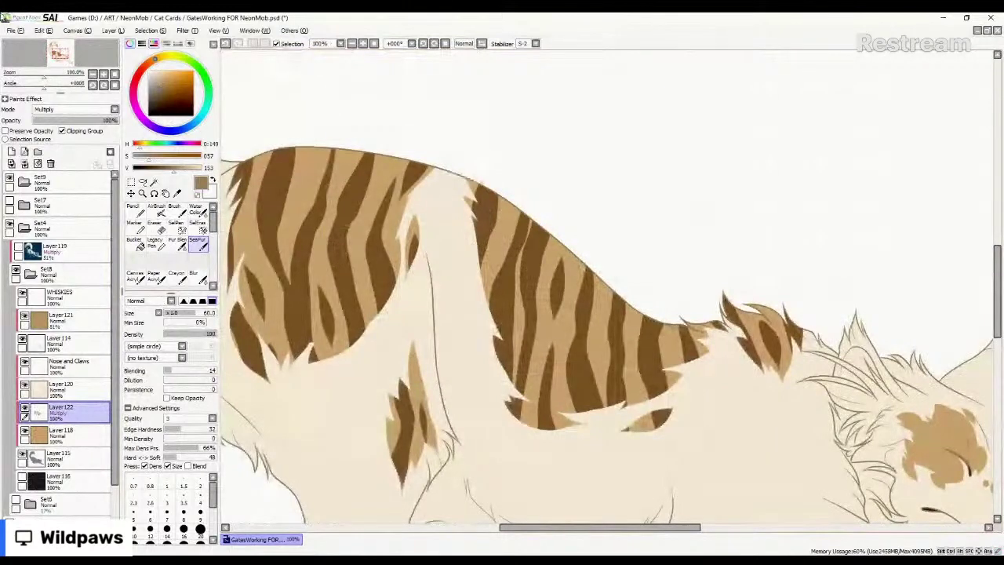
# Paint dark brown stripes on the two small tan patches along the outer edge of the tail.
pyautogui.scroll(-2, 609, 290)
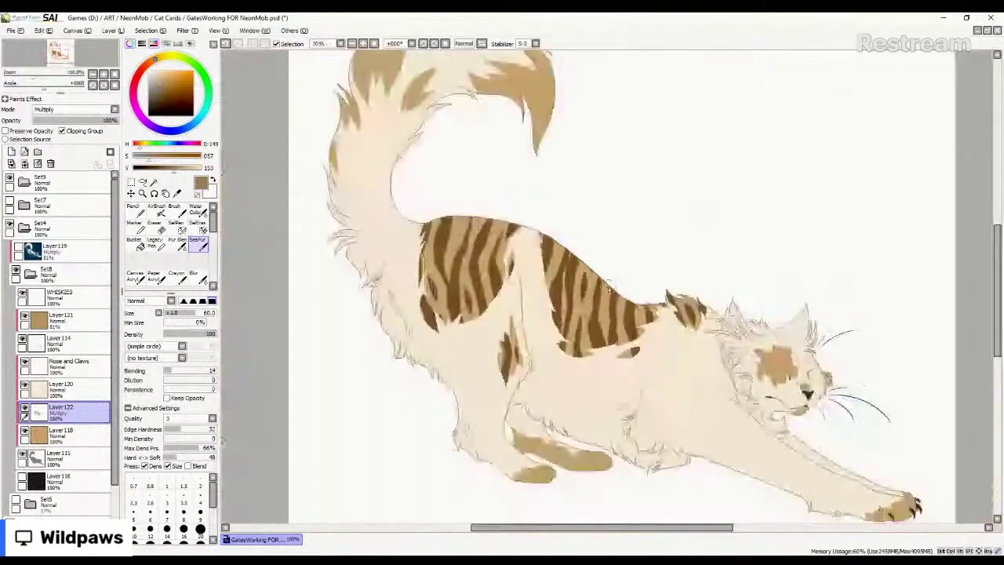
pyautogui.moveTo(499, 72); pyautogui.dragTo(536, 205)
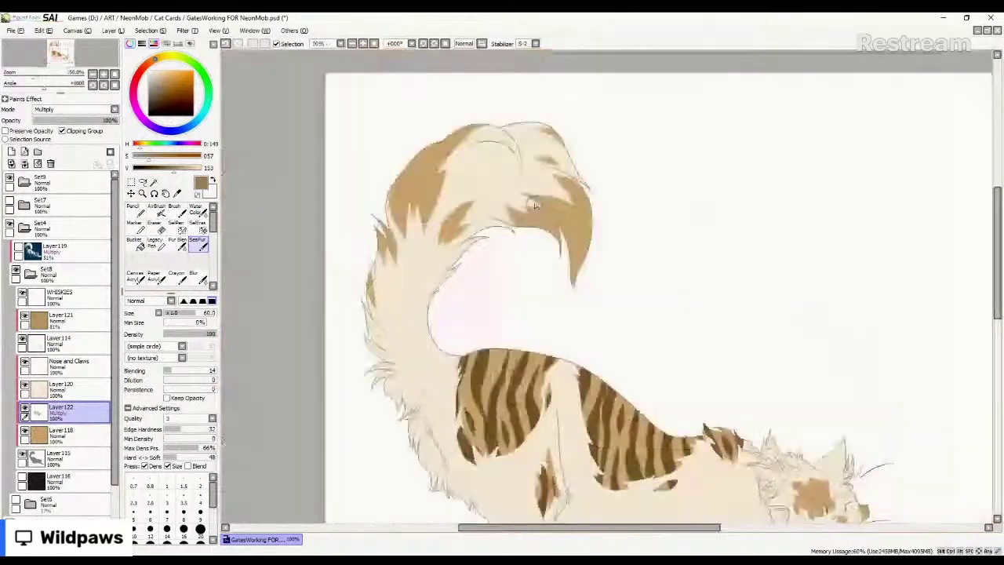
pyautogui.scroll(4, 536, 205)
pyautogui.moveTo(334, 258); pyautogui.dragTo(321, 292)
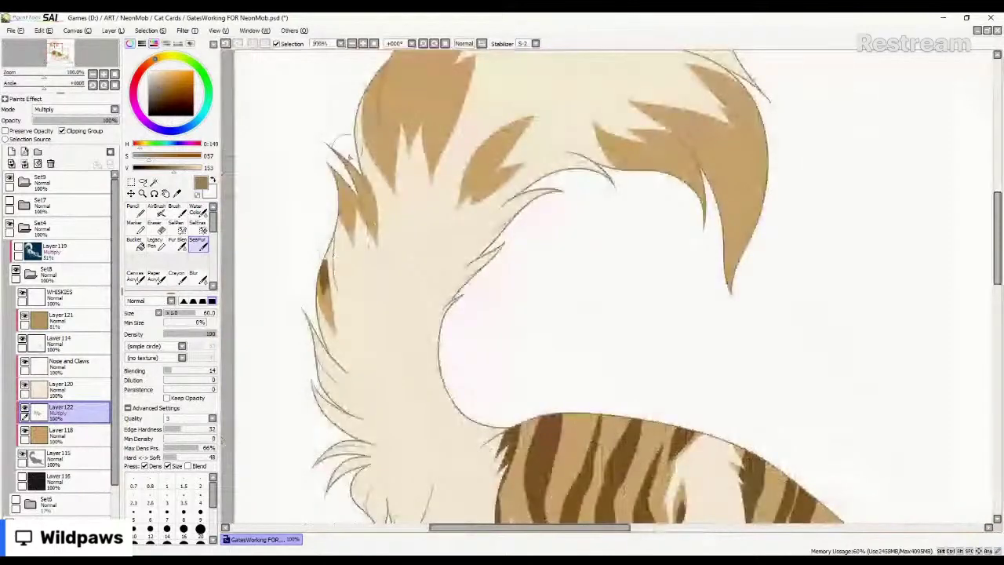
pyautogui.moveTo(347, 160); pyautogui.dragTo(365, 206)
pyautogui.hotkey('ctrl', 'z')
pyautogui.moveTo(335, 170); pyautogui.dragTo(349, 205)
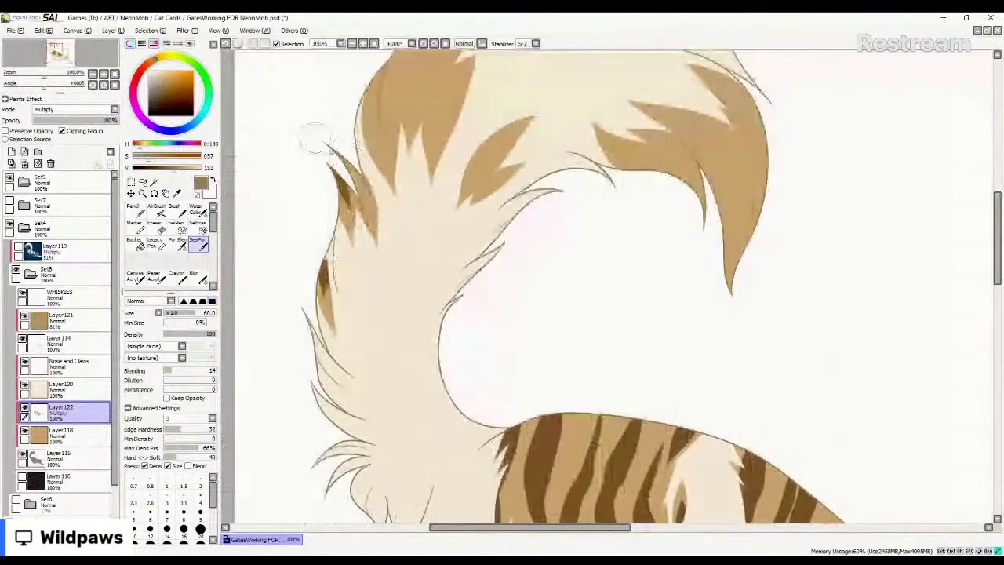
pyautogui.moveTo(331, 150); pyautogui.dragTo(375, 233)
pyautogui.moveTo(345, 161); pyautogui.dragTo(376, 246)
# Paint dark stripes on the outer edge and lower tips of the large tail patch and on the small inner tail patch.
pyautogui.moveTo(369, 85); pyautogui.dragTo(395, 193)
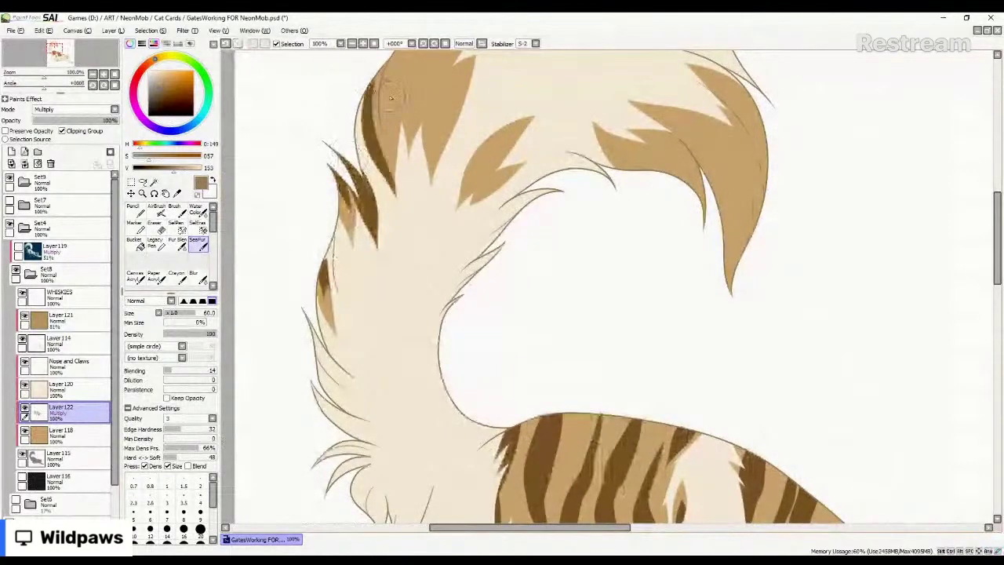
pyautogui.moveTo(382, 100); pyautogui.dragTo(395, 174)
pyautogui.moveTo(389, 120)
pyautogui.mouseDown()
pyautogui.moveTo(397, 164)
pyautogui.moveTo(414, 167)
pyautogui.mouseUp()
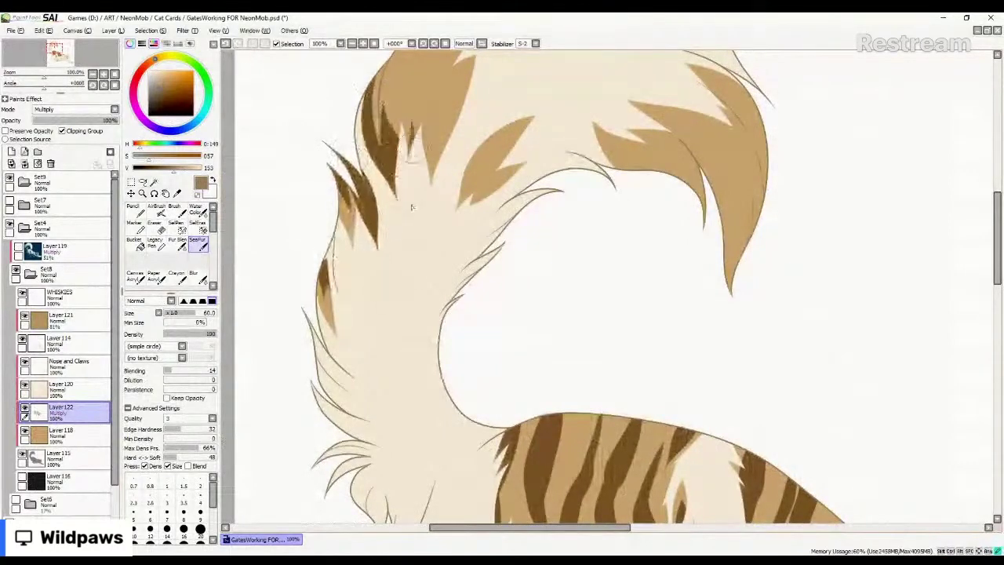
pyautogui.moveTo(428, 126); pyautogui.dragTo(438, 190)
pyautogui.moveTo(465, 140); pyautogui.dragTo(474, 206)
pyautogui.moveTo(500, 154); pyautogui.dragTo(484, 200)
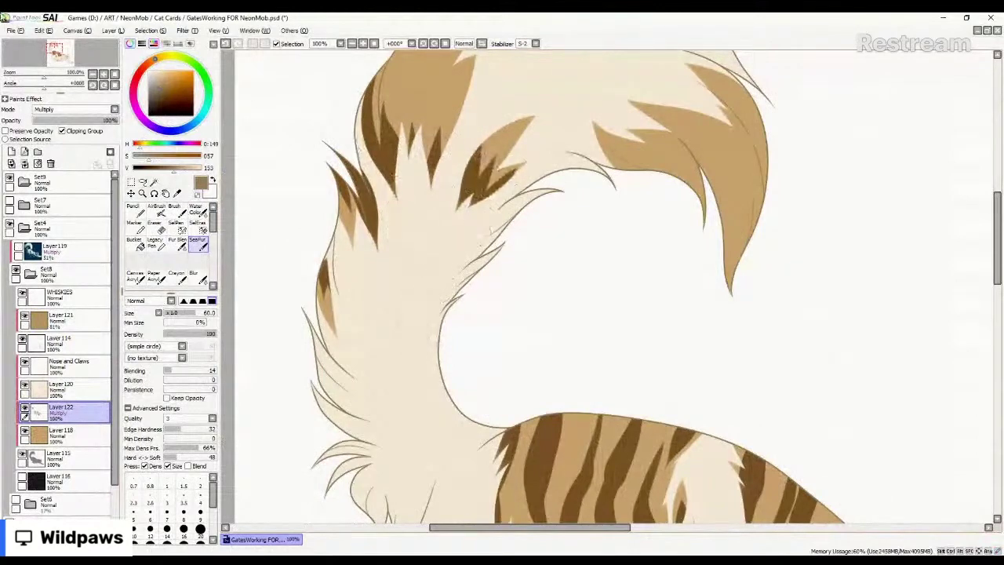
# Paint long dark brown stripes along the upper end of the large tan patch on the tail's outer curve.
pyautogui.scroll(-3, 319, 332)
pyautogui.scroll(3, 351, 267)
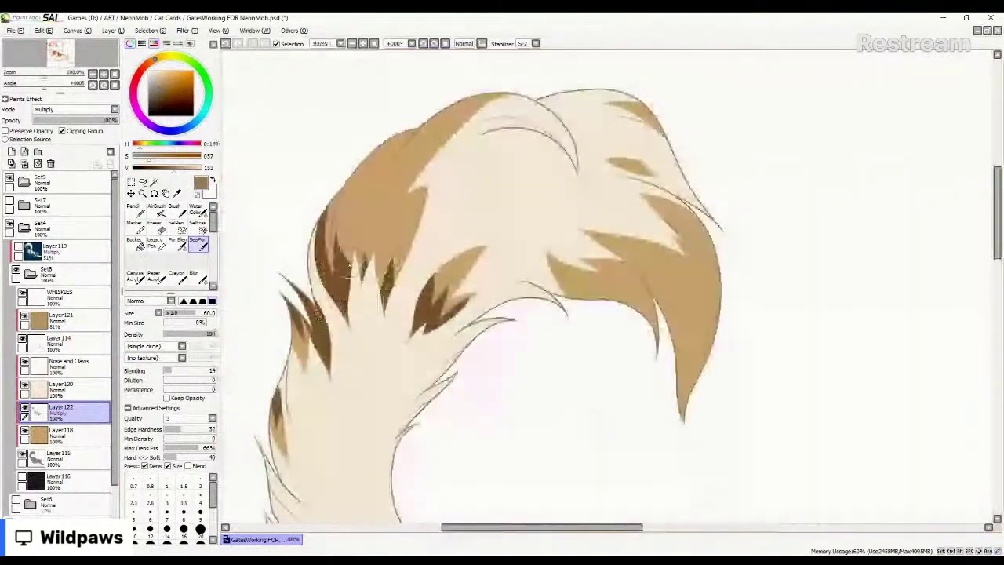
pyautogui.moveTo(397, 171)
pyautogui.mouseDown()
pyautogui.moveTo(508, 95)
pyautogui.moveTo(518, 102)
pyautogui.mouseUp()
pyautogui.moveTo(386, 186); pyautogui.dragTo(502, 96)
# Paint dark brown stripes across the tan tail-tip patch, covering the drooping tip almost solidly.
pyautogui.moveTo(463, 265)
pyautogui.mouseDown()
pyautogui.moveTo(536, 234)
pyautogui.moveTo(587, 300)
pyautogui.mouseUp()
pyautogui.hotkey('ctrl', 'z')
pyautogui.moveTo(547, 250); pyautogui.dragTo(584, 299)
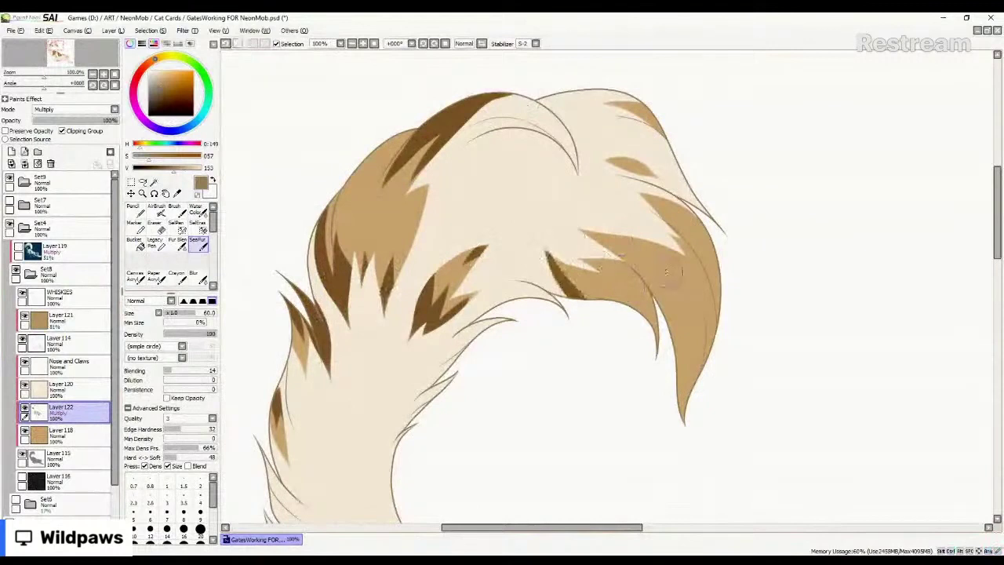
pyautogui.moveTo(615, 233)
pyautogui.mouseDown()
pyautogui.moveTo(691, 308)
pyautogui.moveTo(689, 419)
pyautogui.mouseUp()
pyautogui.moveTo(624, 259); pyautogui.dragTo(679, 392)
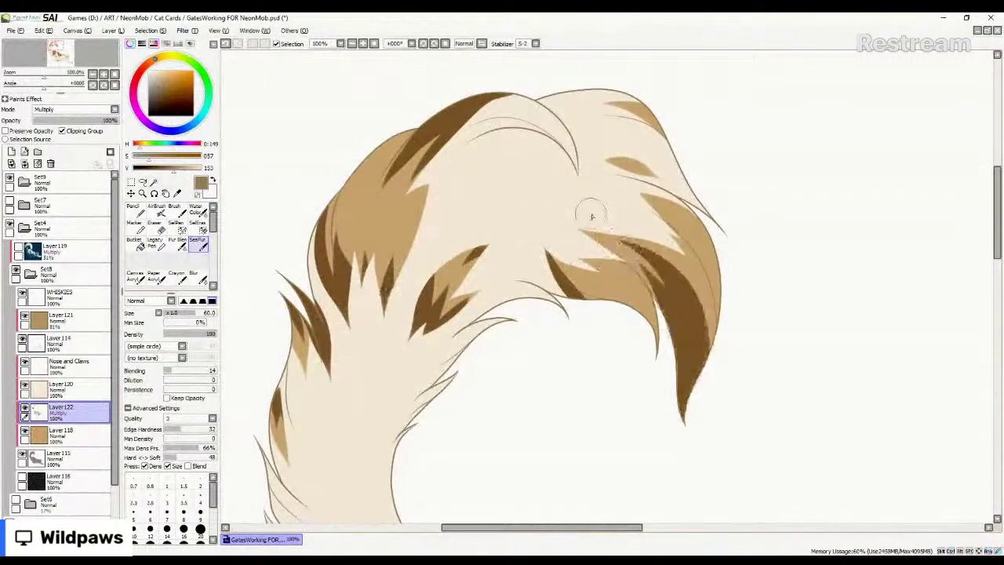
pyautogui.moveTo(655, 237); pyautogui.dragTo(698, 367)
pyautogui.moveTo(653, 211); pyautogui.dragTo(679, 382)
pyautogui.moveTo(624, 262)
pyautogui.mouseDown()
pyautogui.moveTo(657, 317)
pyautogui.moveTo(659, 344)
pyautogui.mouseUp()
pyautogui.moveTo(640, 193); pyautogui.dragTo(717, 252)
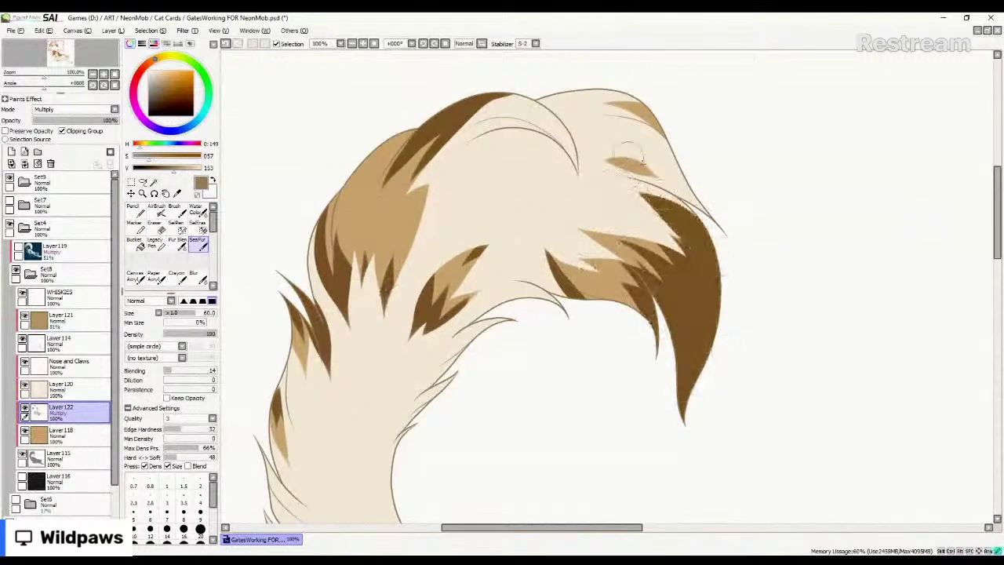
# Add dark stripes to the small tan spot above the tail tip and the outer edge of the large tail patch.
pyautogui.moveTo(662, 177); pyautogui.dragTo(634, 166)
pyautogui.hotkey('ctrl', 'z')
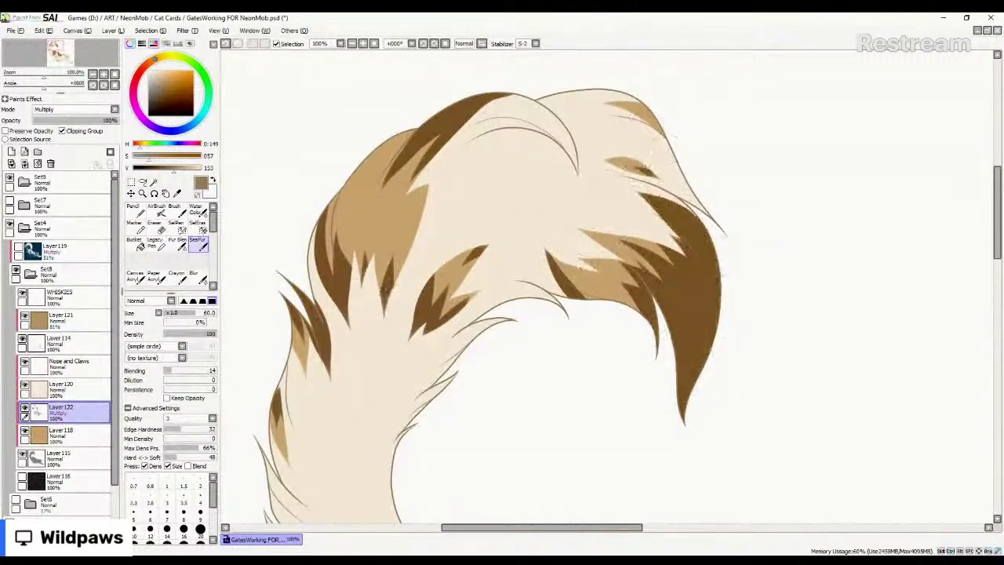
pyautogui.scroll(-3, 397, 228)
pyautogui.scroll(3, 398, 228)
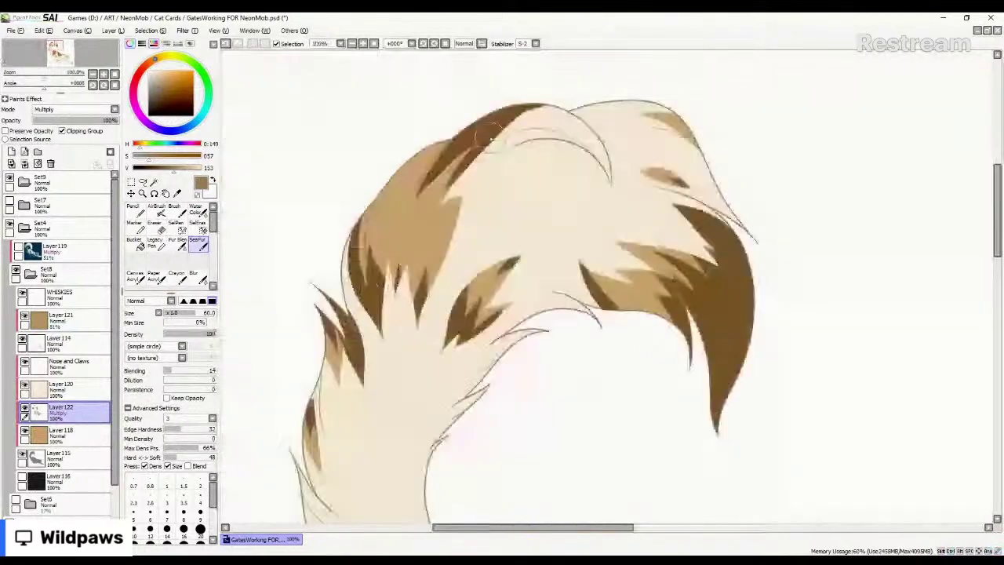
pyautogui.moveTo(445, 147); pyautogui.dragTo(396, 192)
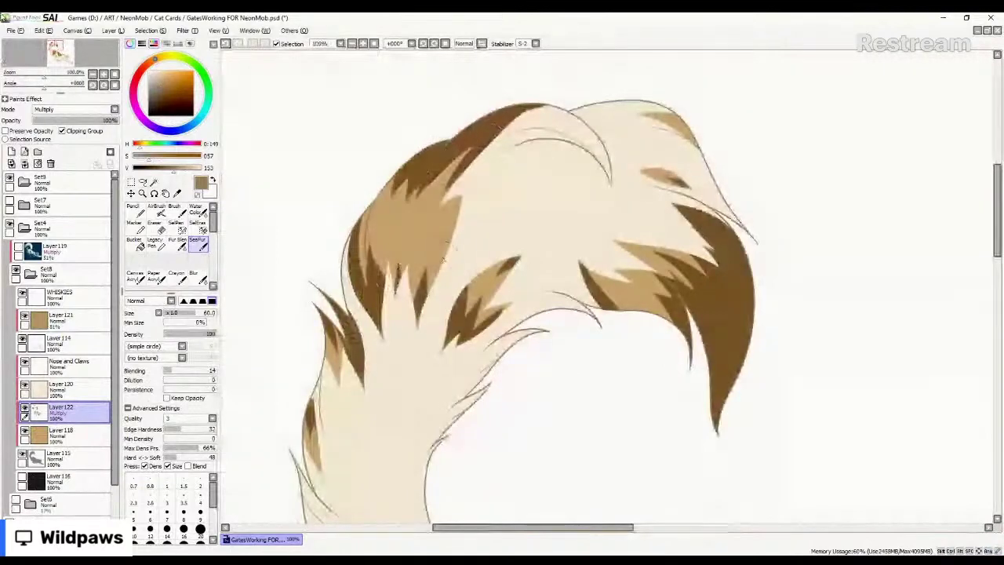
# Paint slanted dark brown stripes on the upper part of the tan patch on the far hind foot.
pyautogui.scroll(-3, 421, 205)
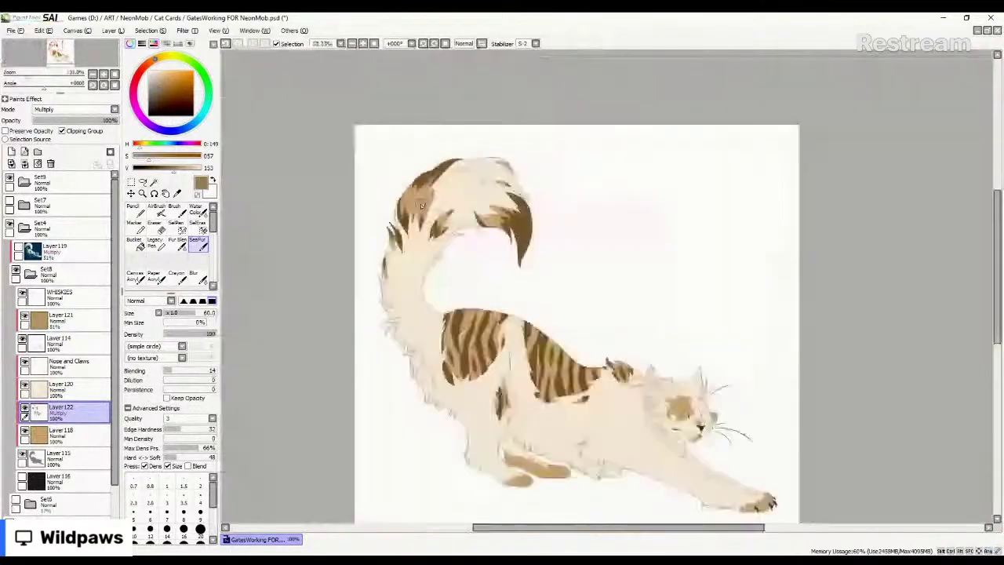
pyautogui.scroll(2, 494, 358)
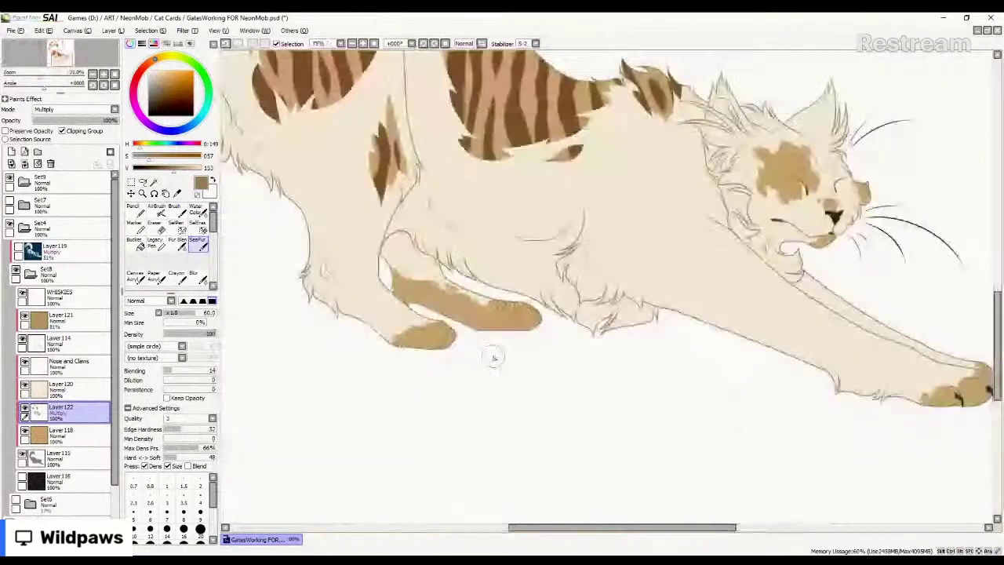
pyautogui.scroll(1, 494, 358)
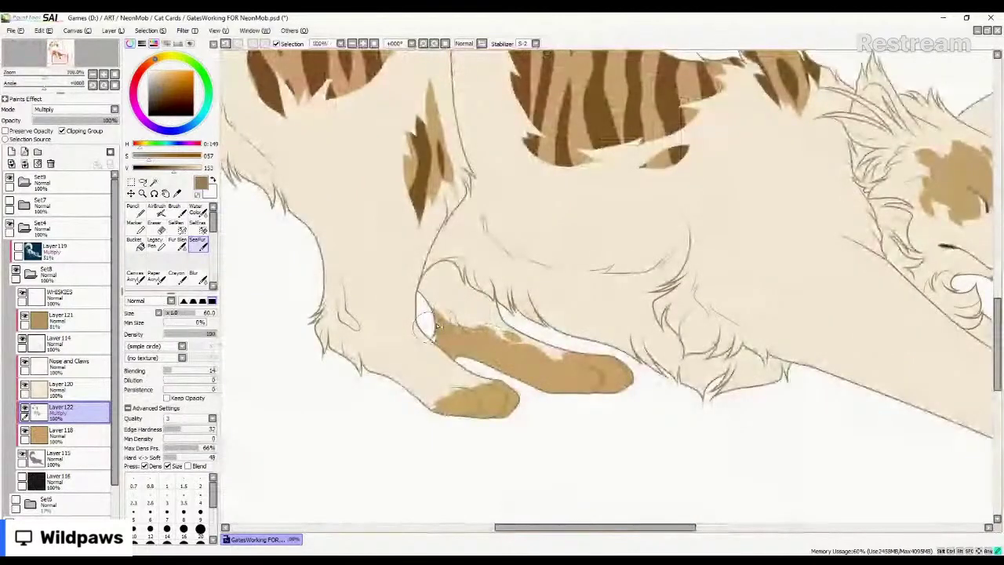
pyautogui.moveTo(436, 320); pyautogui.dragTo(526, 380)
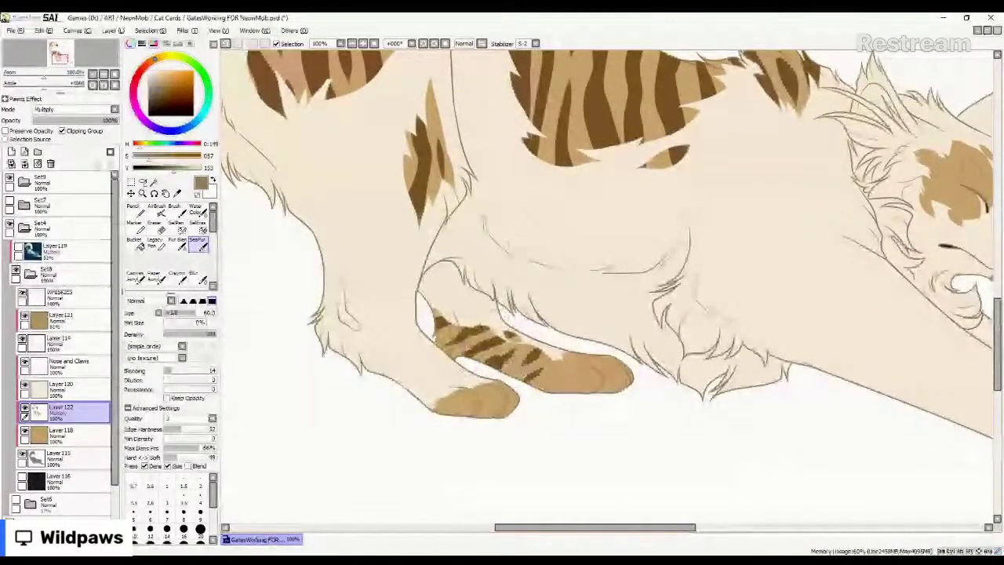
# Reduce the brush size to 30 for the markings on the cat's face.
pyautogui.scroll(-3, 226, 361)
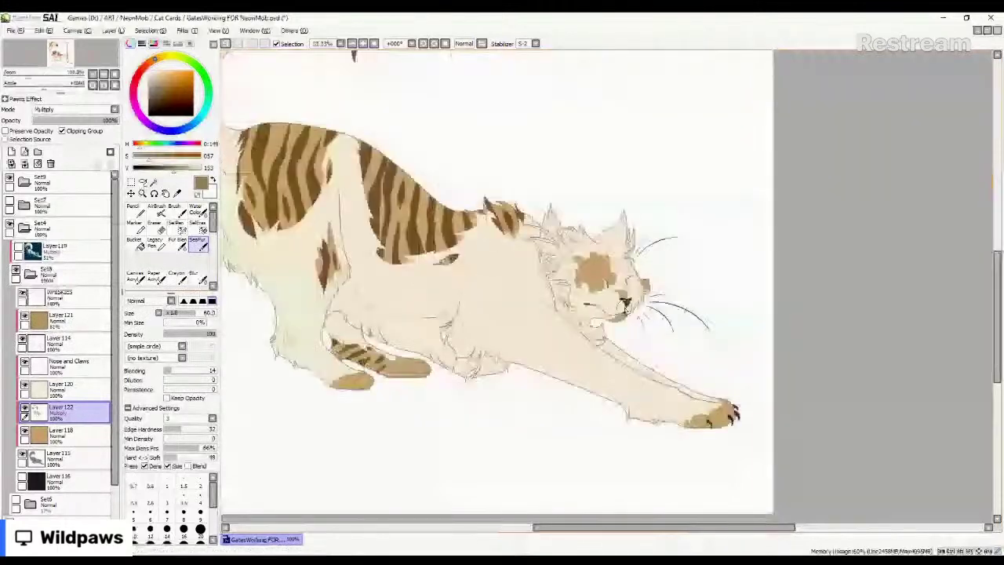
pyautogui.scroll(5, 625, 308)
pyautogui.press('[')
pyautogui.press('[')
pyautogui.press('[')
pyautogui.press('[')
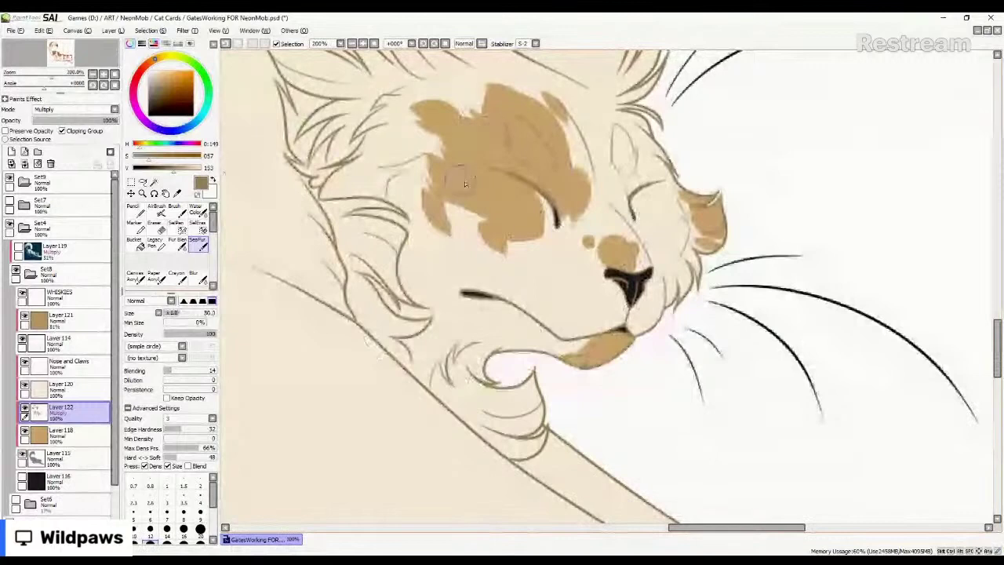
pyautogui.moveTo(469, 179); pyautogui.dragTo(428, 166)
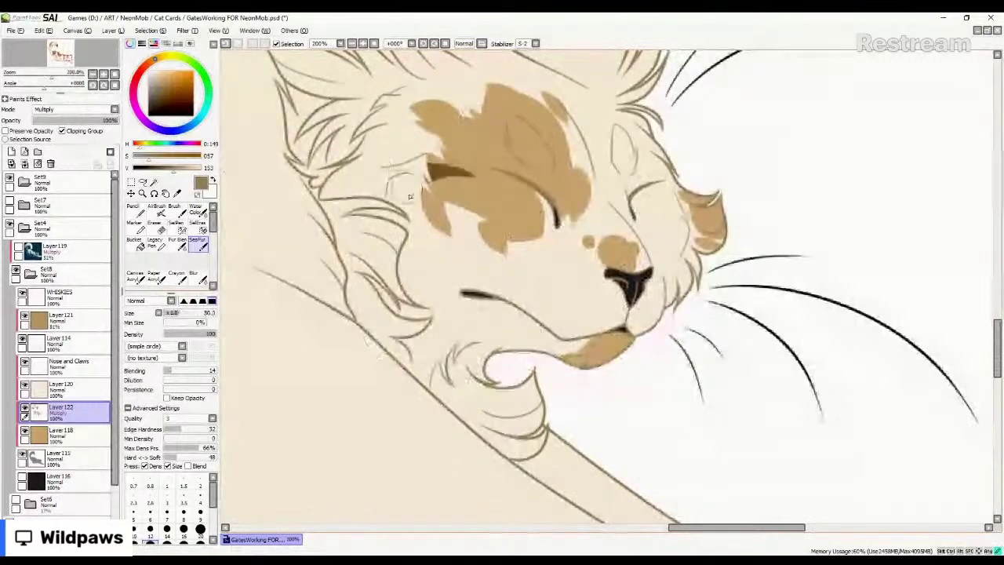
pyautogui.moveTo(424, 203); pyautogui.dragTo(450, 234)
pyautogui.moveTo(505, 251); pyautogui.dragTo(482, 238)
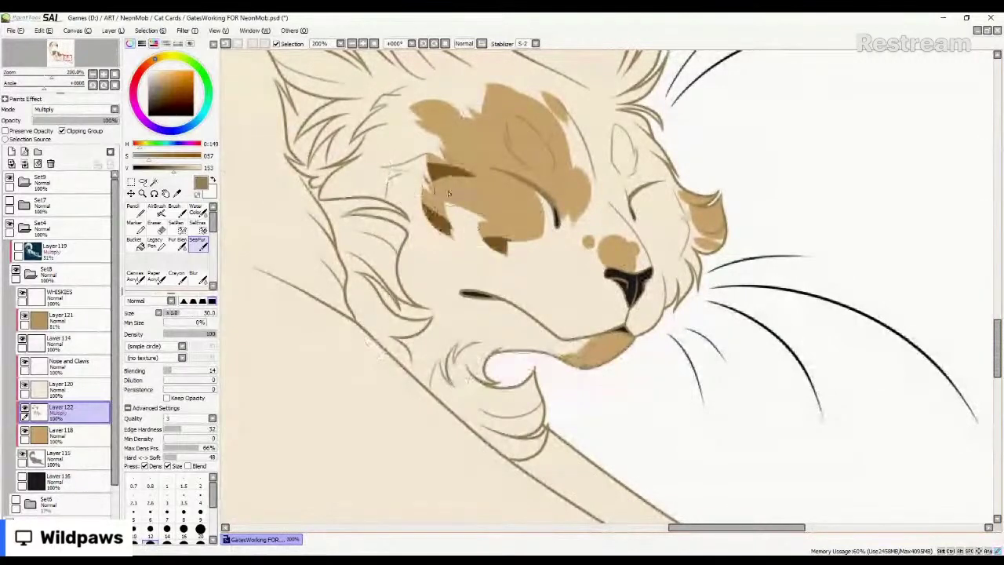
pyautogui.moveTo(449, 194); pyautogui.dragTo(541, 237)
pyautogui.moveTo(483, 216)
pyautogui.mouseDown()
pyautogui.moveTo(447, 196)
pyautogui.moveTo(521, 236)
pyautogui.moveTo(529, 210)
pyautogui.mouseUp()
pyautogui.hotkey('ctrl', 'z')
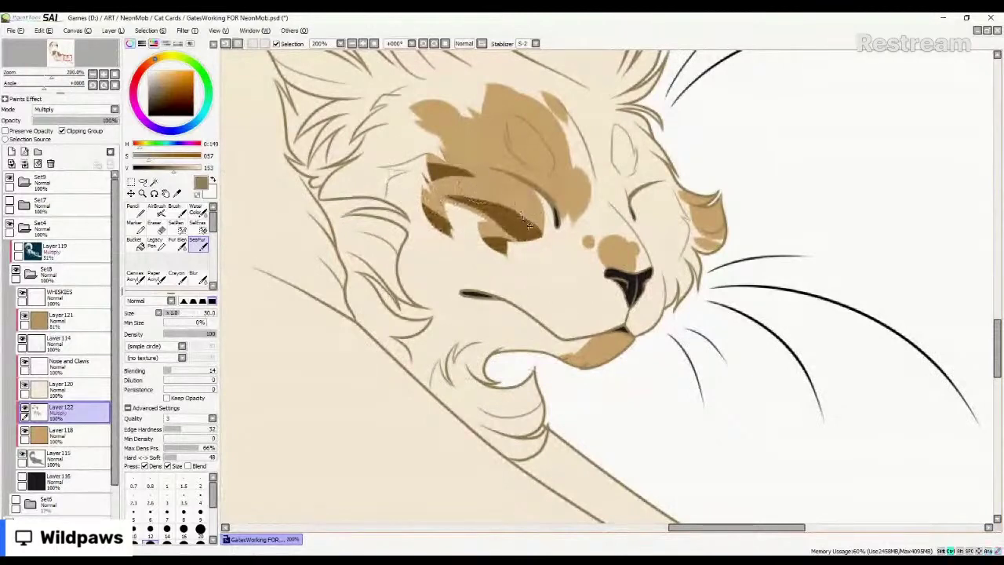
pyautogui.hotkey('ctrl', 'z')
pyautogui.hotkey('ctrl', 'z')
pyautogui.hotkey('ctrl', 'z')
pyautogui.hotkey('ctrl', 'z')
pyautogui.hotkey('ctrl', 'z')
pyautogui.hotkey('ctrl', 'z')
pyautogui.hotkey('ctrl', 'z')
pyautogui.hotkey('ctrl', 'z')
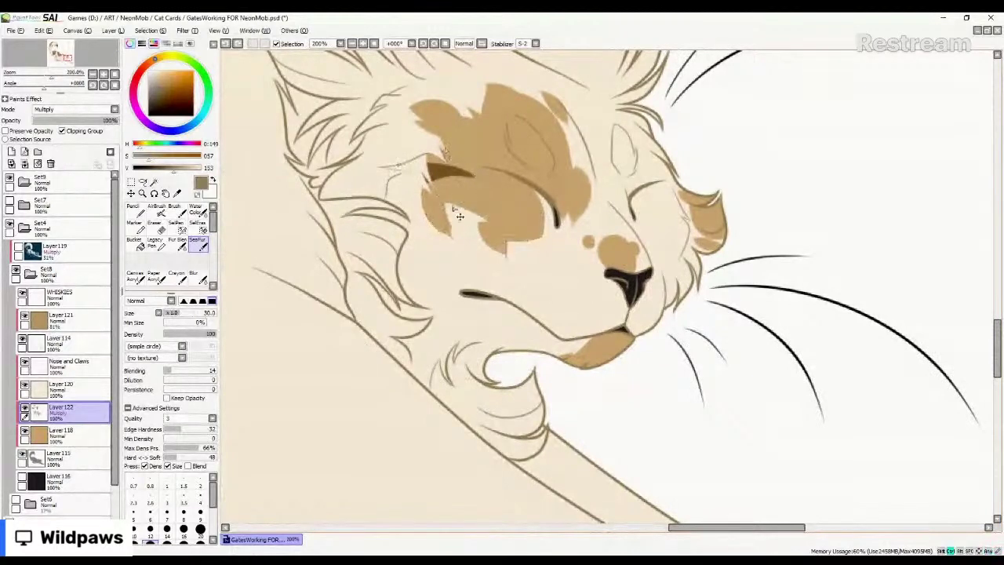
pyautogui.hotkey('ctrl', 'z')
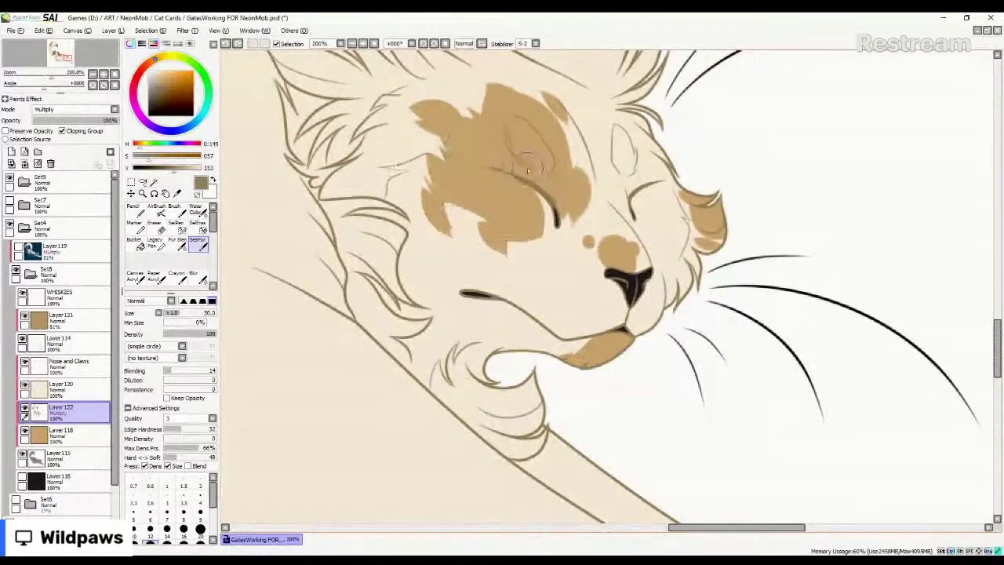
# Paint dark brown stripes on the forehead part of the face patch, outlining the brow spot and darkening the patch's jagged upper edge.
pyautogui.moveTo(527, 166)
pyautogui.mouseDown()
pyautogui.moveTo(490, 124)
pyautogui.moveTo(480, 88)
pyautogui.mouseUp()
pyautogui.moveTo(499, 127)
pyautogui.mouseDown()
pyautogui.moveTo(482, 85)
pyautogui.moveTo(541, 115)
pyautogui.moveTo(567, 151)
pyautogui.mouseUp()
pyautogui.hotkey('ctrl', 'z')
pyautogui.moveTo(494, 96); pyautogui.dragTo(499, 142)
pyautogui.moveTo(493, 94)
pyautogui.mouseDown()
pyautogui.moveTo(537, 120)
pyautogui.moveTo(563, 163)
pyautogui.moveTo(558, 180)
pyautogui.moveTo(538, 117)
pyautogui.moveTo(571, 130)
pyautogui.mouseUp()
pyautogui.moveTo(546, 96)
pyautogui.mouseDown()
pyautogui.moveTo(588, 194)
pyautogui.moveTo(572, 211)
pyautogui.mouseUp()
pyautogui.moveTo(584, 153); pyautogui.dragTo(580, 200)
pyautogui.moveTo(463, 109); pyautogui.dragTo(488, 159)
pyautogui.moveTo(466, 117); pyautogui.dragTo(475, 154)
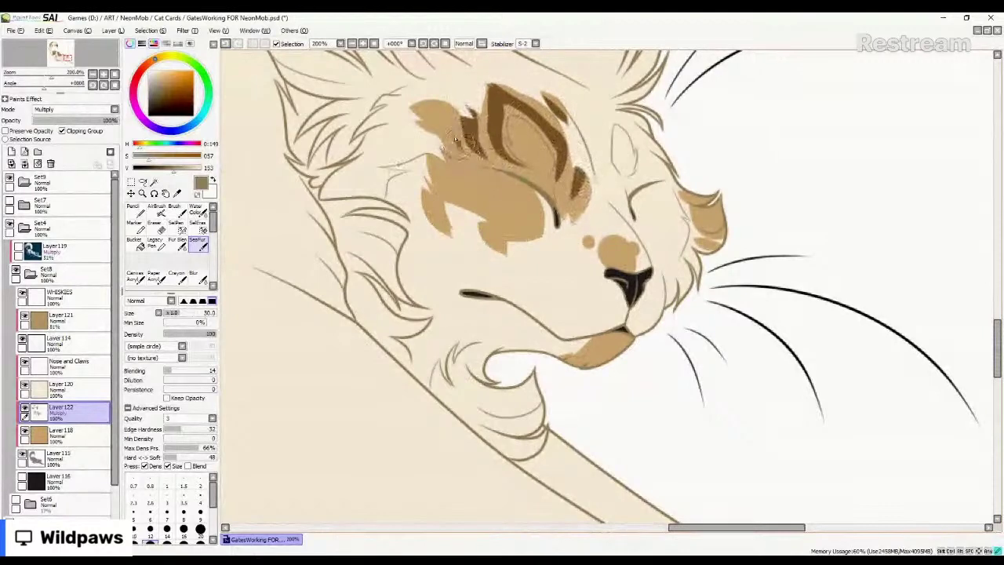
pyautogui.moveTo(413, 106)
pyautogui.mouseDown()
pyautogui.moveTo(460, 148)
pyautogui.moveTo(426, 157)
pyautogui.mouseUp()
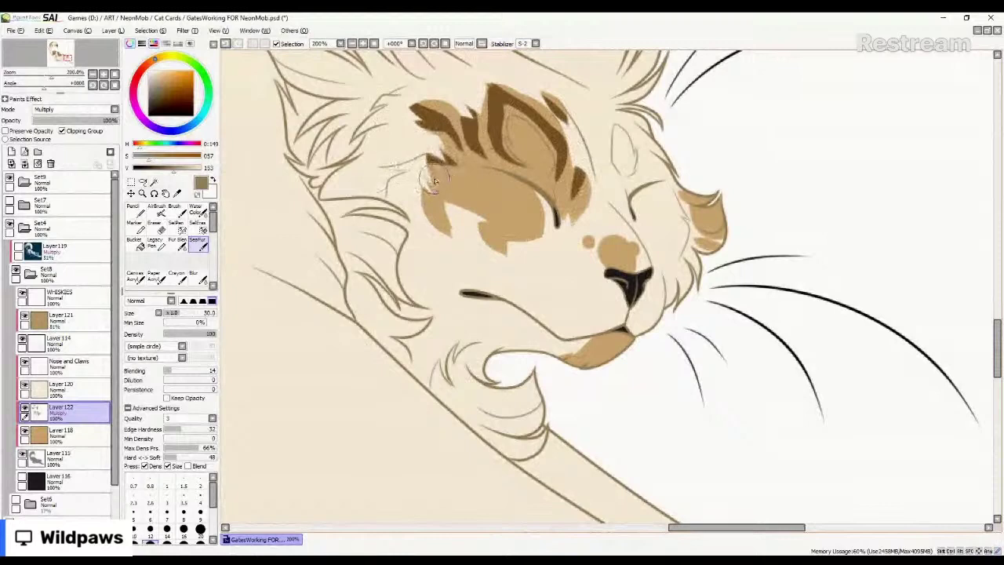
# Paint dark stripes on the cheek side of the face patch, running from its outer points toward the area beneath the closed eye.
pyautogui.moveTo(435, 181)
pyautogui.mouseDown()
pyautogui.moveTo(423, 168)
pyautogui.moveTo(410, 180)
pyautogui.moveTo(416, 208)
pyautogui.moveTo(422, 185)
pyautogui.moveTo(462, 185)
pyautogui.moveTo(515, 214)
pyautogui.mouseUp()
pyautogui.hotkey('ctrl', 'z')
pyautogui.moveTo(425, 195)
pyautogui.mouseDown()
pyautogui.moveTo(450, 235)
pyautogui.moveTo(508, 253)
pyautogui.mouseUp()
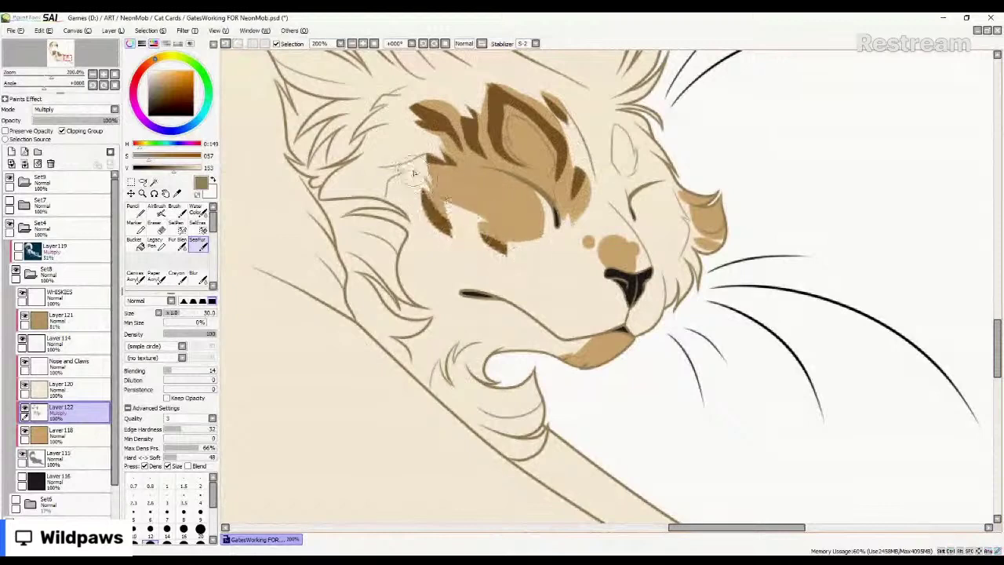
pyautogui.moveTo(432, 179)
pyautogui.mouseDown()
pyautogui.moveTo(516, 234)
pyautogui.moveTo(492, 196)
pyautogui.mouseUp()
pyautogui.hotkey('ctrl', 'z')
pyautogui.hotkey('ctrl', 'z')
pyautogui.moveTo(425, 178); pyautogui.dragTo(524, 235)
pyautogui.hotkey('ctrl', 'z')
pyautogui.moveTo(424, 182); pyautogui.dragTo(506, 215)
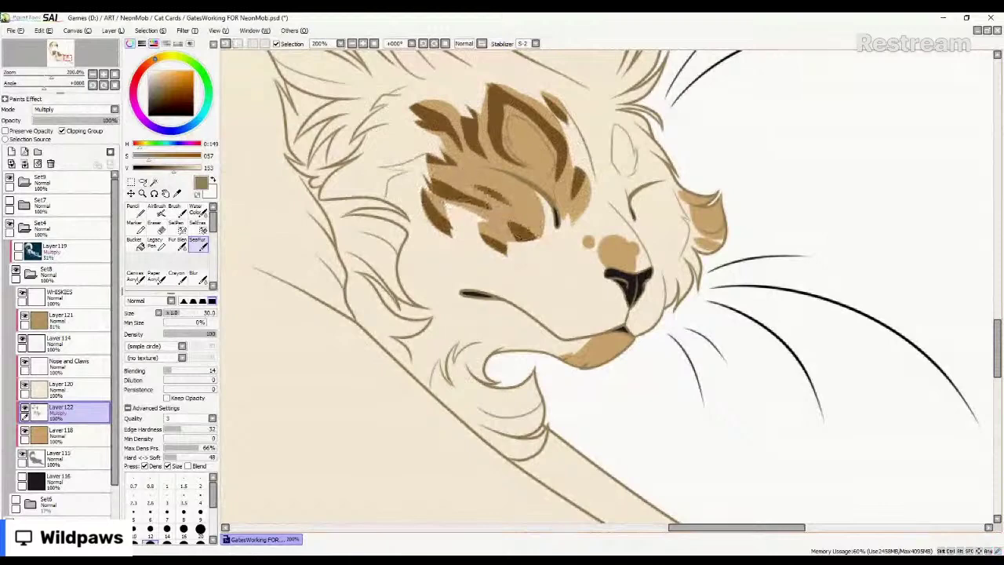
# Darken the tan spot on the far side of the cat's face with a brown marking.
pyautogui.scroll(-2, 689, 485)
pyautogui.scroll(-3, 689, 484)
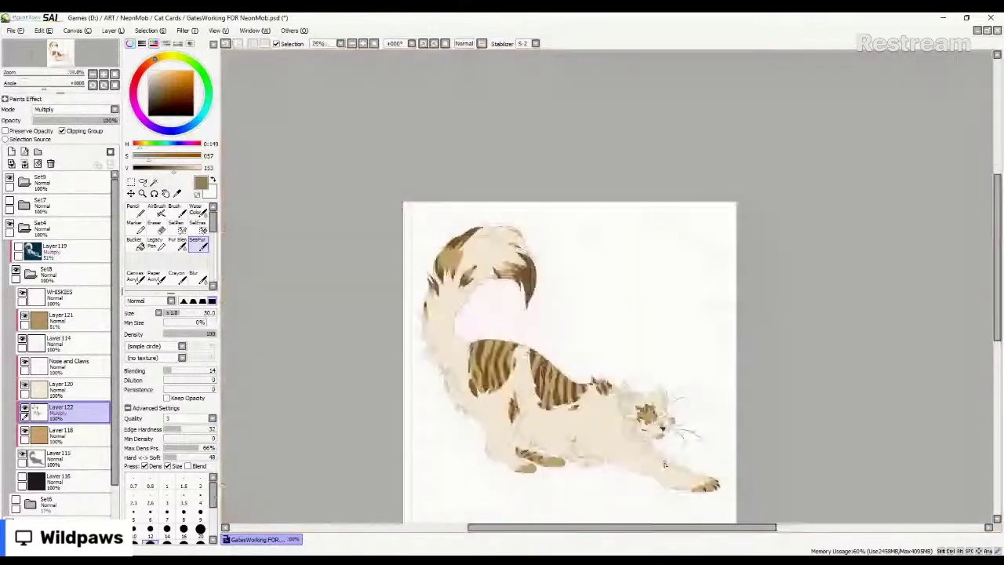
pyautogui.scroll(5, 665, 464)
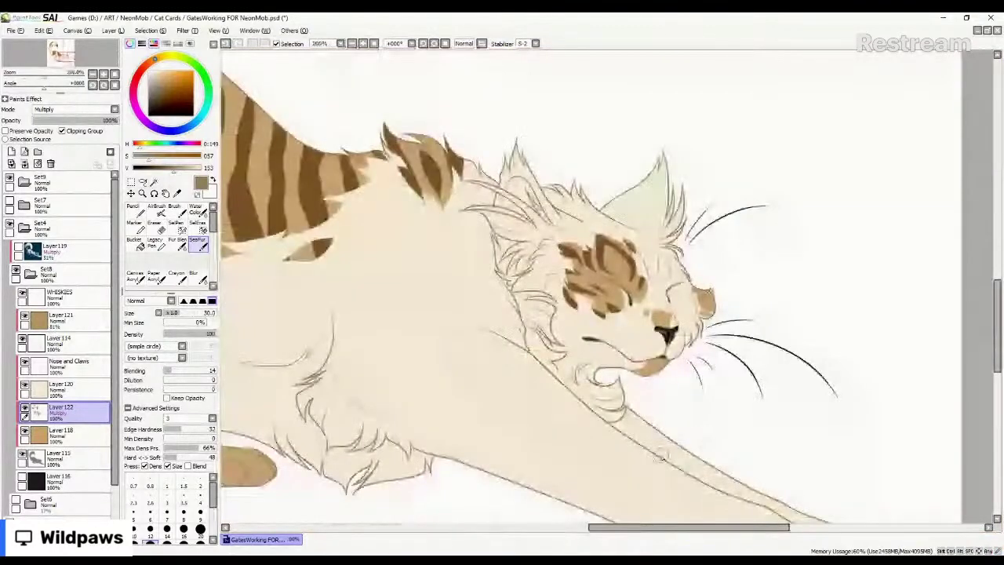
pyautogui.scroll(2, 663, 345)
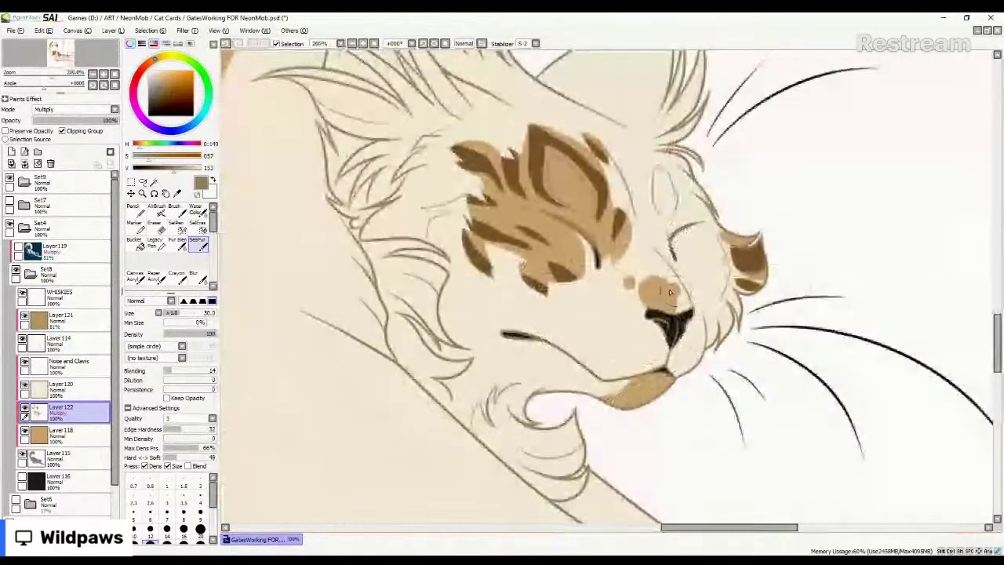
# Softly fade the stripes around the closed eye using the AirBrush with transparent colour, enlarging it to size 120.
pyautogui.click(160, 210)
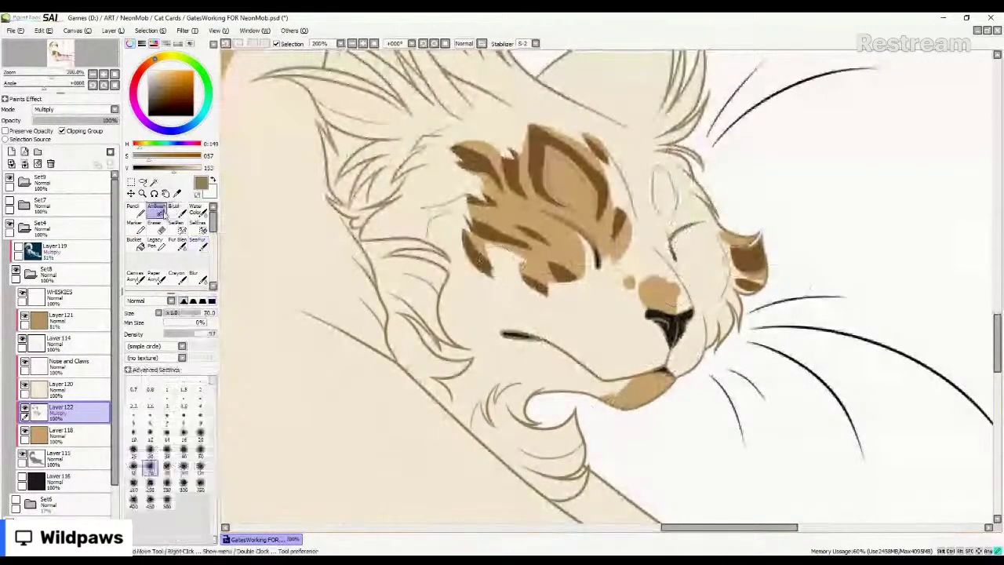
pyautogui.moveTo(571, 267)
pyautogui.mouseDown()
pyautogui.moveTo(529, 202)
pyautogui.moveTo(591, 261)
pyautogui.moveTo(601, 241)
pyautogui.moveTo(561, 205)
pyautogui.mouseUp()
pyautogui.press(']')
pyautogui.press(']')
pyautogui.press(']')
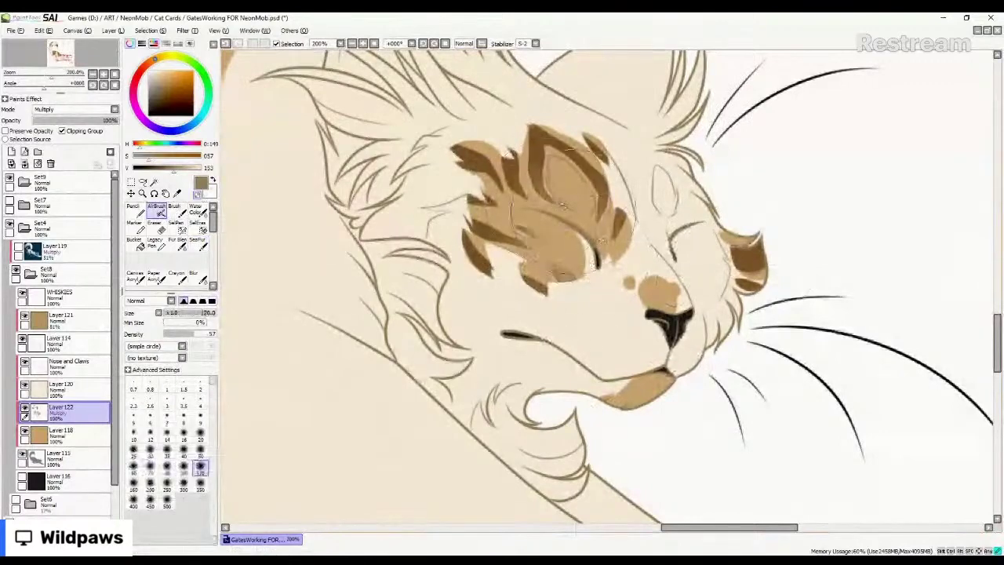
# Roughen the stripe edges on the haunch patch with the SeaFur brush at size 30 in transparent colour.
pyautogui.scroll(-4, 646, 227)
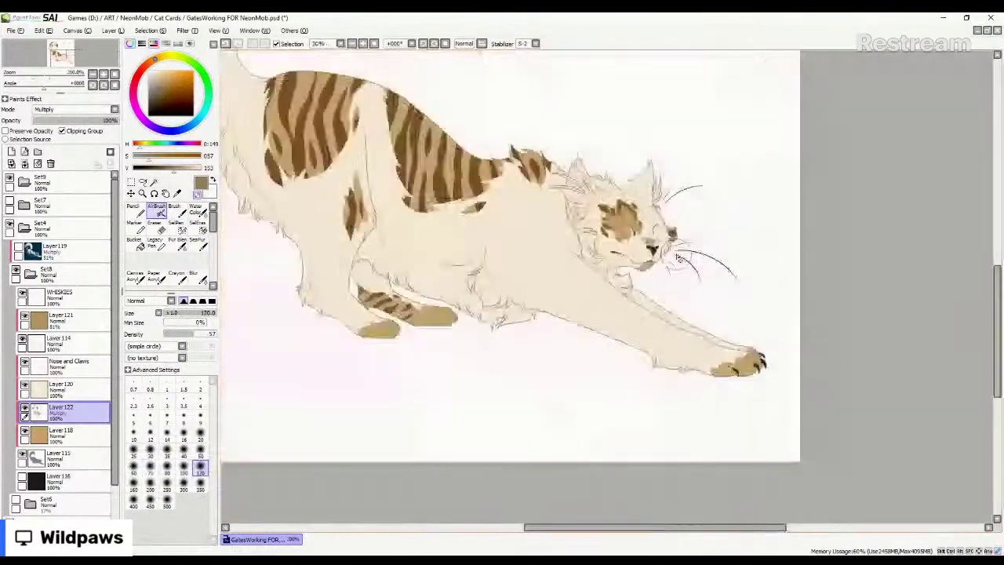
pyautogui.scroll(3, 353, 324)
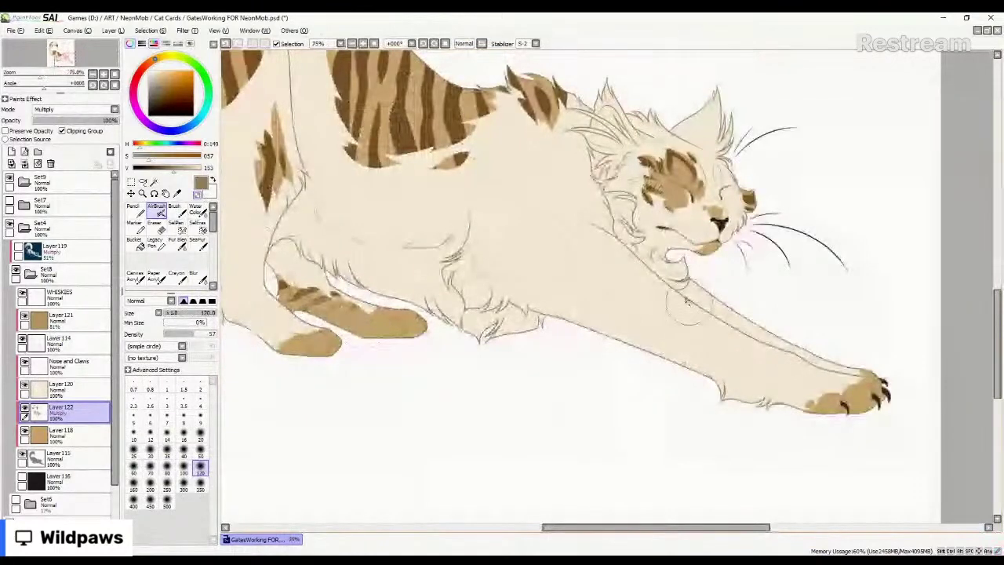
pyautogui.scroll(-3, 643, 289)
pyautogui.scroll(1, 644, 290)
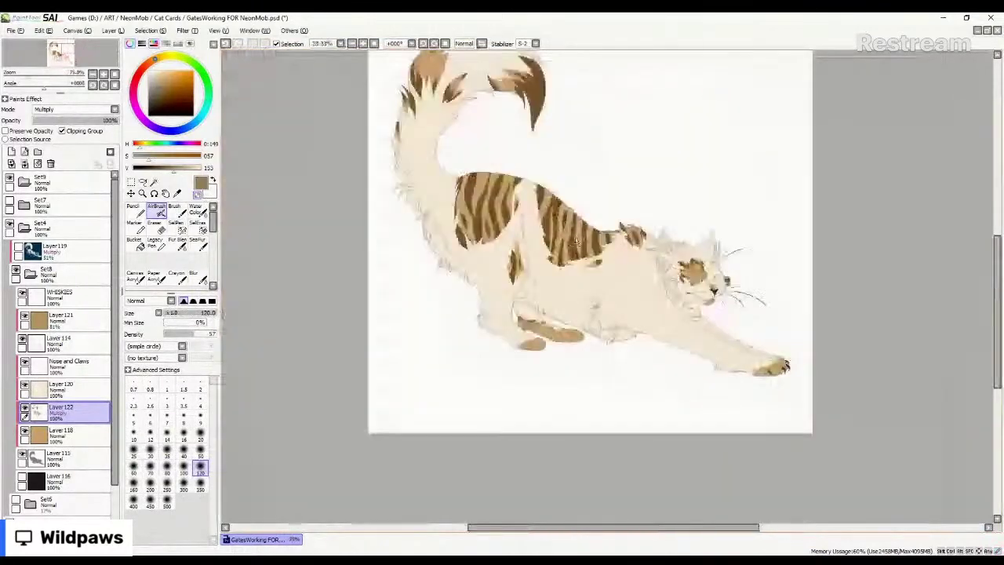
pyautogui.scroll(1, 577, 241)
pyautogui.click(140, 229)
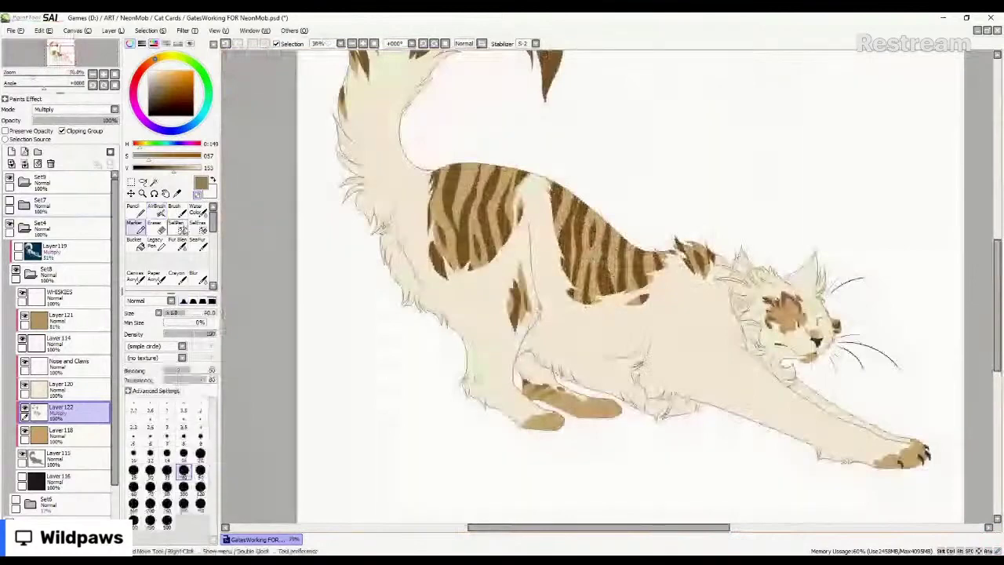
pyautogui.click(198, 244)
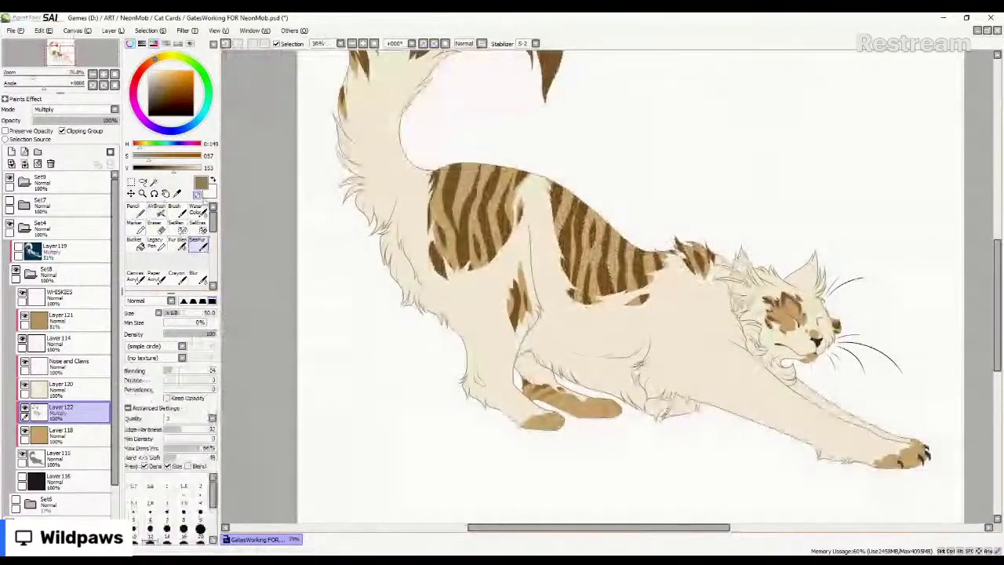
pyautogui.scroll(-2, 461, 208)
pyautogui.scroll(3, 461, 208)
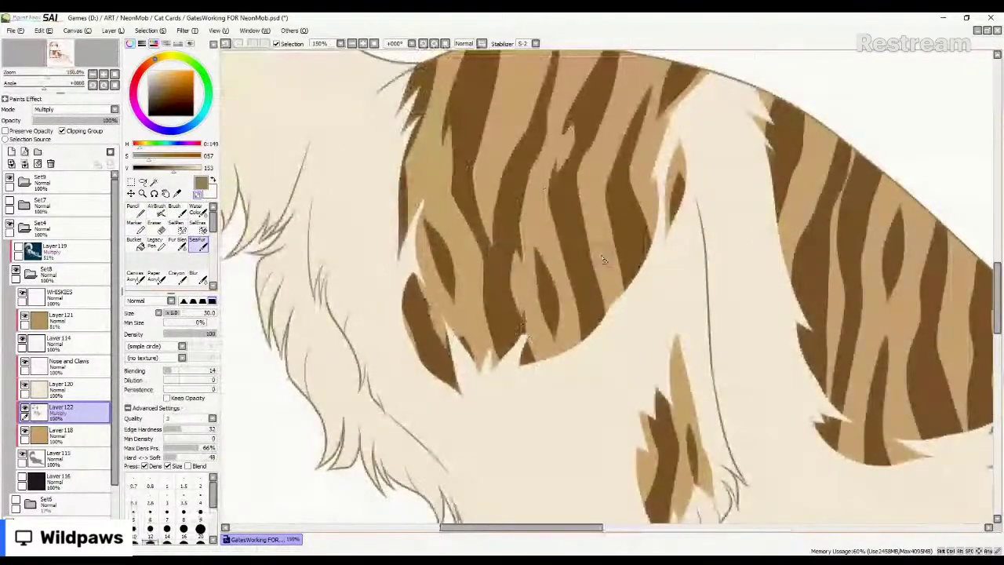
pyautogui.moveTo(599, 257); pyautogui.dragTo(609, 319)
pyautogui.moveTo(609, 206); pyautogui.dragTo(618, 265)
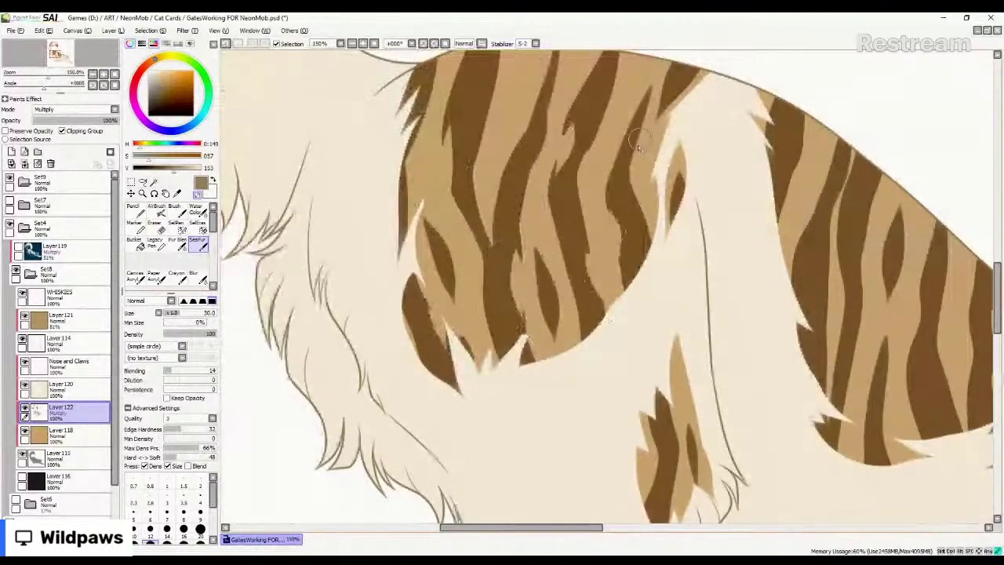
pyautogui.moveTo(638, 145); pyautogui.dragTo(632, 207)
# Cut jagged, fur-like notches into the stripes on the back patch, undoing the unwanted strokes.
pyautogui.moveTo(797, 153); pyautogui.dragTo(775, 243)
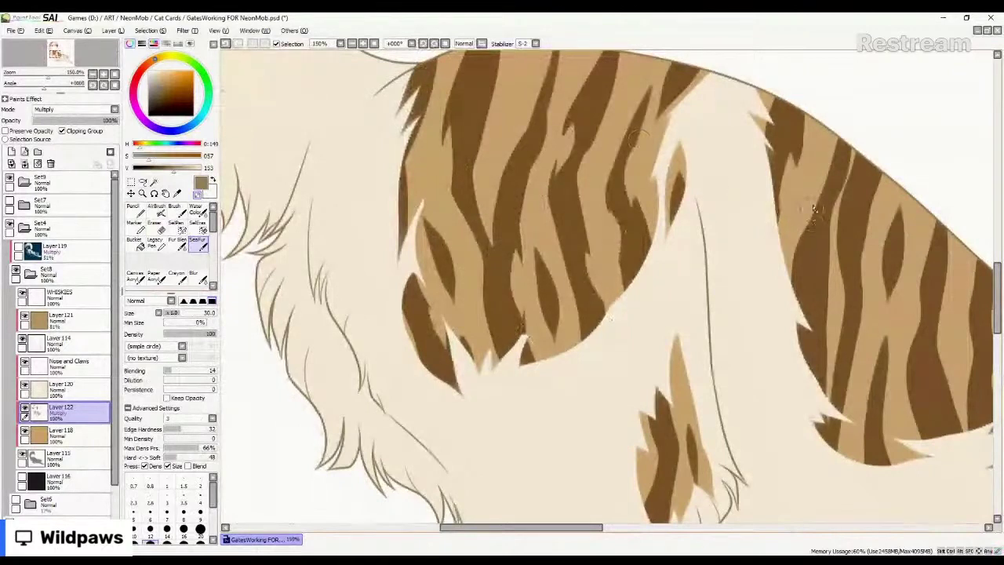
pyautogui.moveTo(821, 196); pyautogui.dragTo(806, 257)
pyautogui.moveTo(821, 323); pyautogui.dragTo(823, 377)
pyautogui.moveTo(866, 220); pyautogui.dragTo(865, 275)
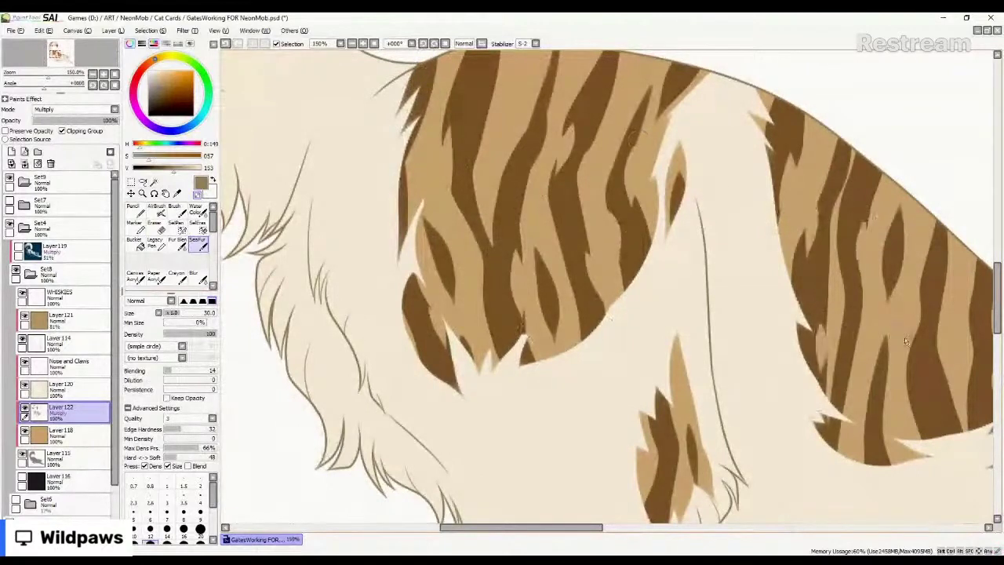
pyautogui.moveTo(920, 300); pyautogui.dragTo(910, 361)
pyautogui.moveTo(946, 389); pyautogui.dragTo(954, 430)
pyautogui.hotkey('ctrl', 'z')
pyautogui.hotkey('ctrl', 'z')
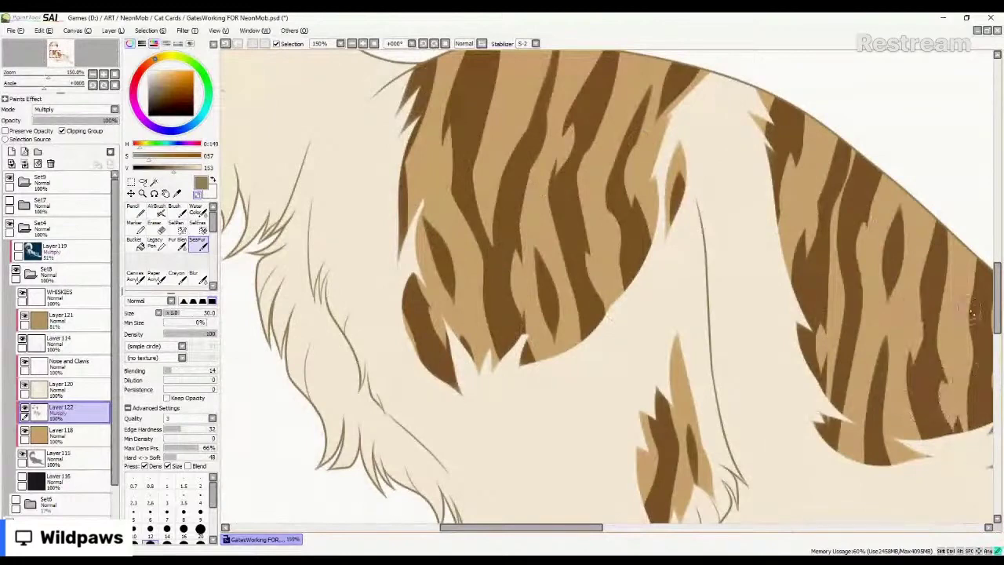
# Break up the stripes along the back patch's lower edge and notch the dark marking on the thigh spot.
pyautogui.scroll(-3, 431, 267)
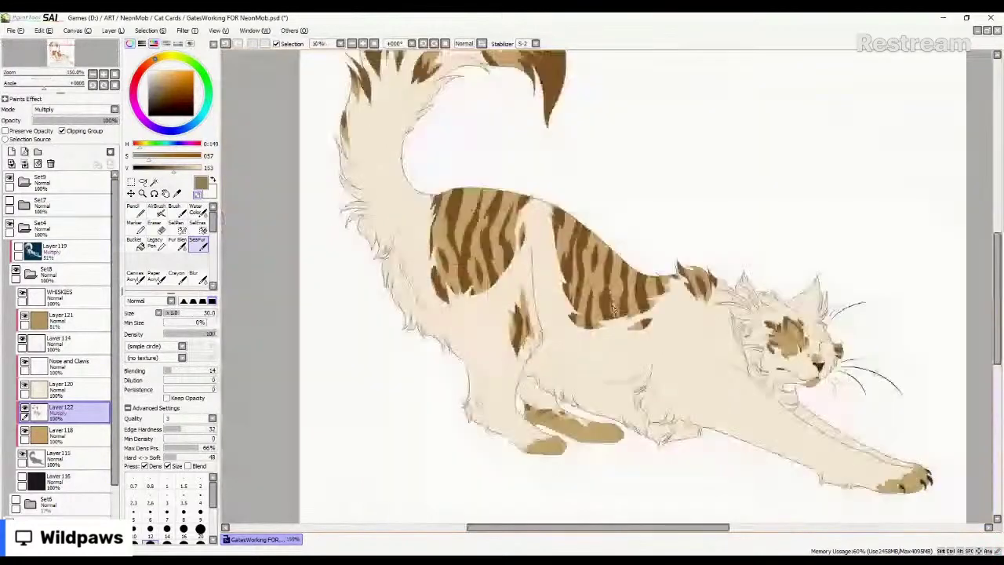
pyautogui.scroll(3, 614, 310)
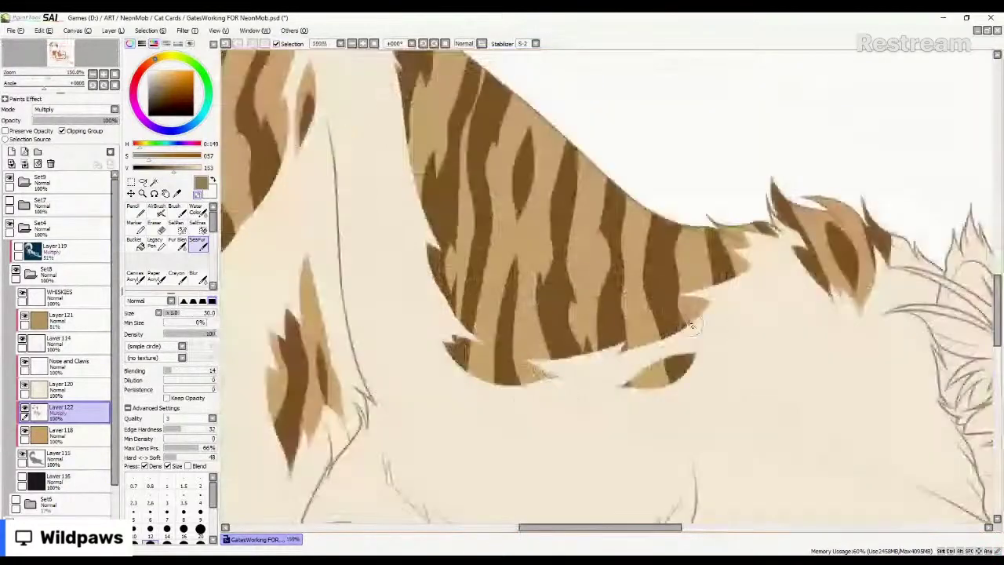
pyautogui.hotkey('ctrl', 'z')
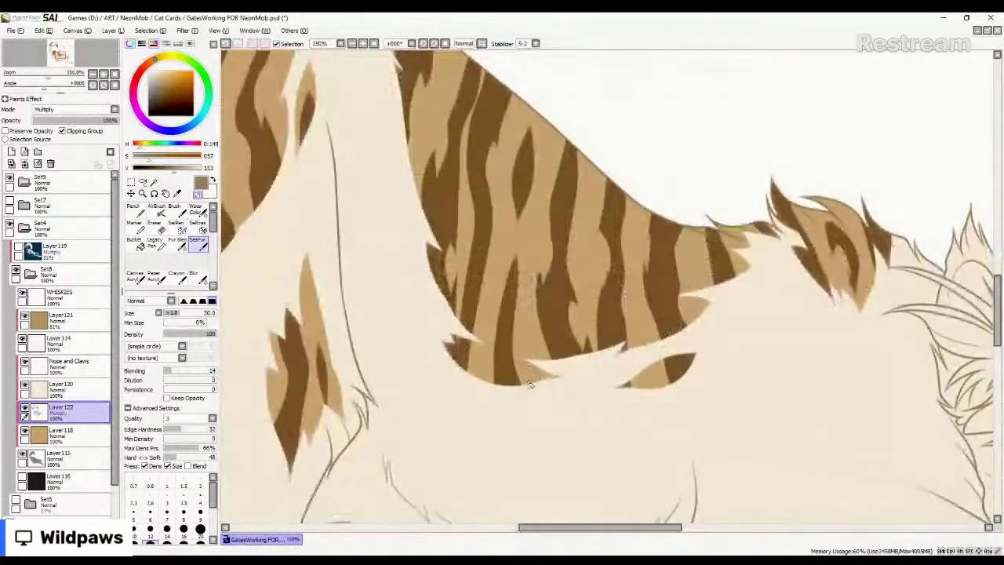
pyautogui.moveTo(516, 351); pyautogui.dragTo(513, 381)
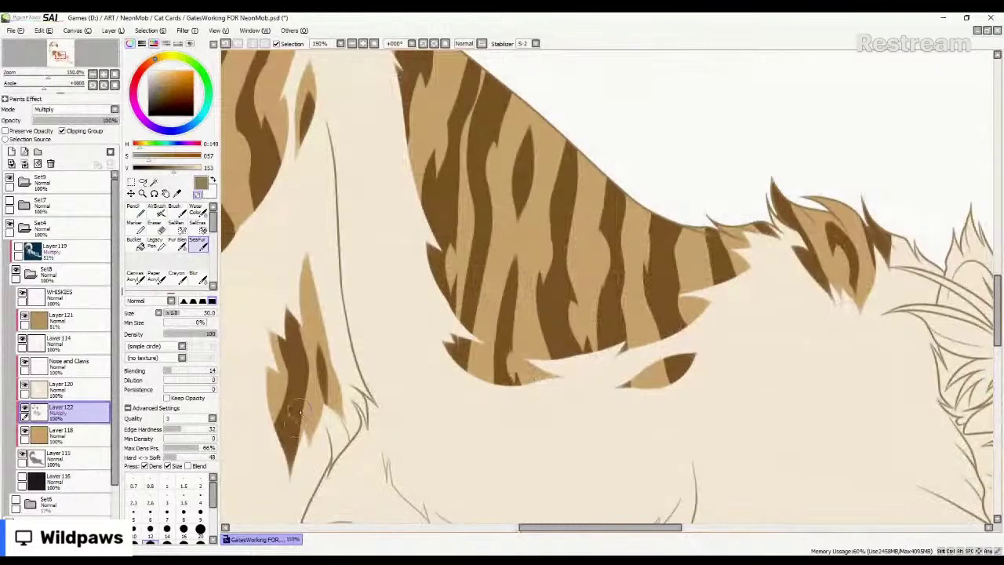
pyautogui.moveTo(299, 397); pyautogui.dragTo(298, 429)
# Add another fur-like cut to the striped markings and compare the patches across the hindquarters and back.
pyautogui.scroll(-4, 290, 326)
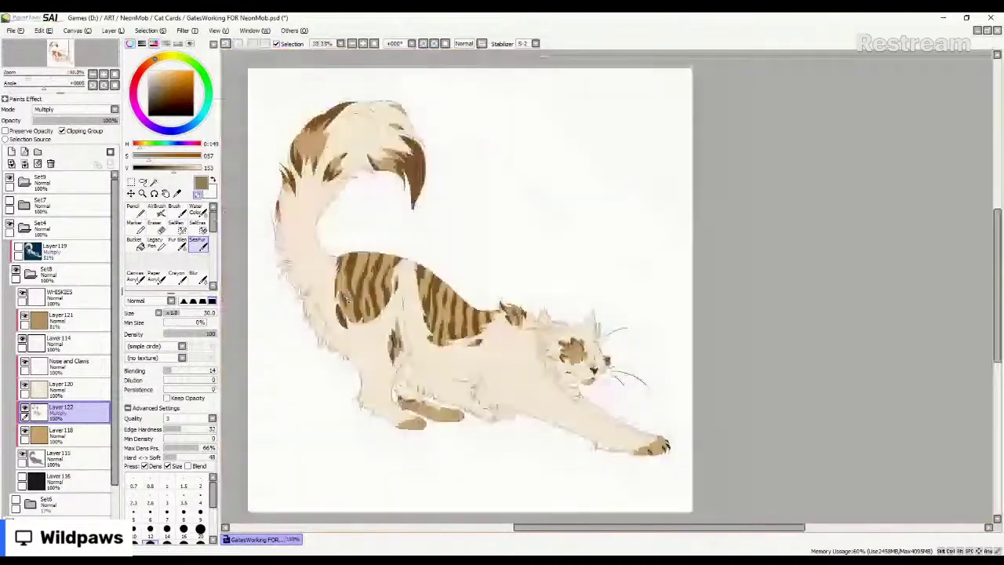
pyautogui.scroll(4, 348, 299)
pyautogui.moveTo(389, 128); pyautogui.dragTo(380, 172)
pyautogui.scroll(-2, 453, 272)
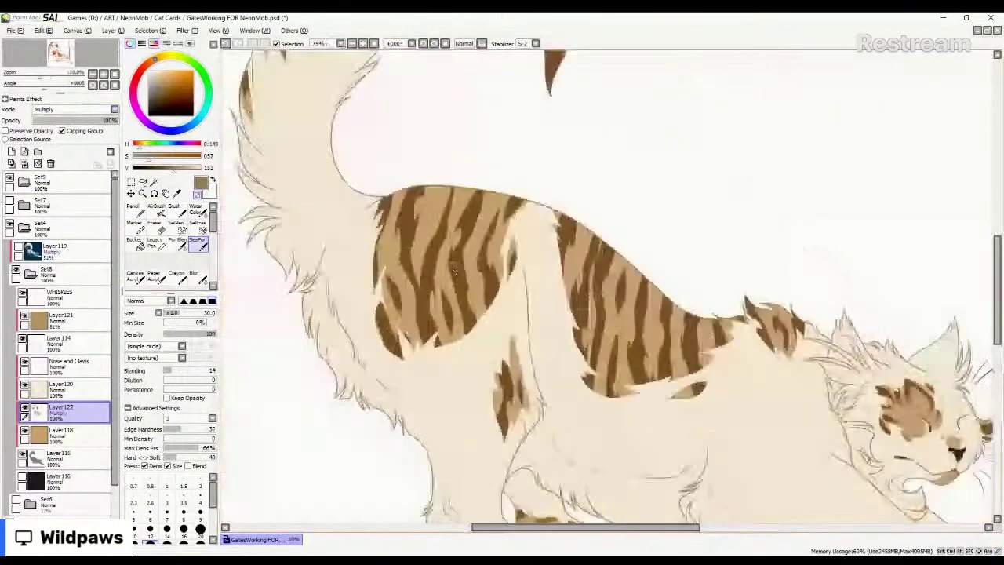
# Lower the opacity of the Multiply stripe layer, Layer122, to 47%.
pyautogui.scroll(-2, 454, 272)
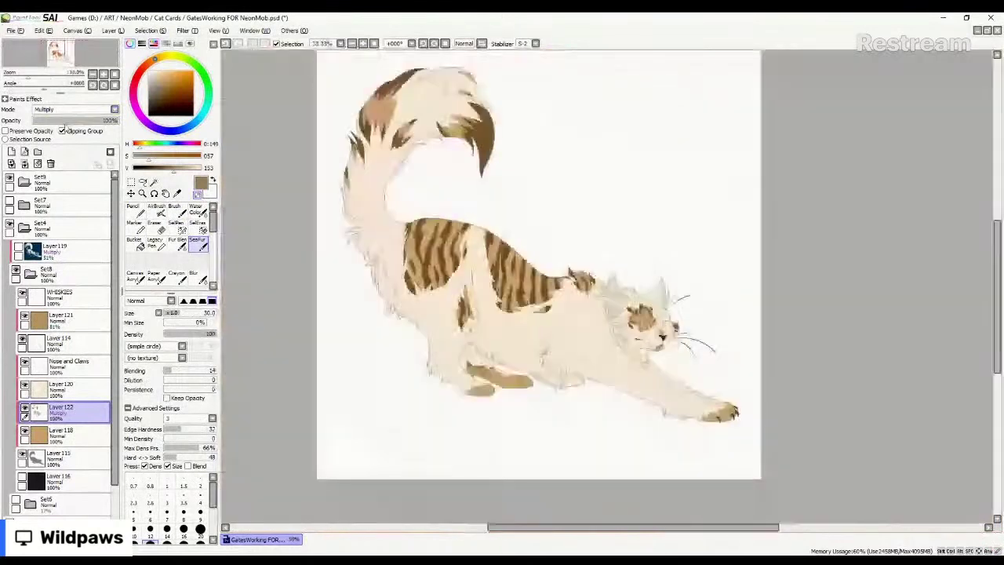
pyautogui.moveTo(66, 122); pyautogui.dragTo(74, 132)
pyautogui.scroll(1, 453, 227)
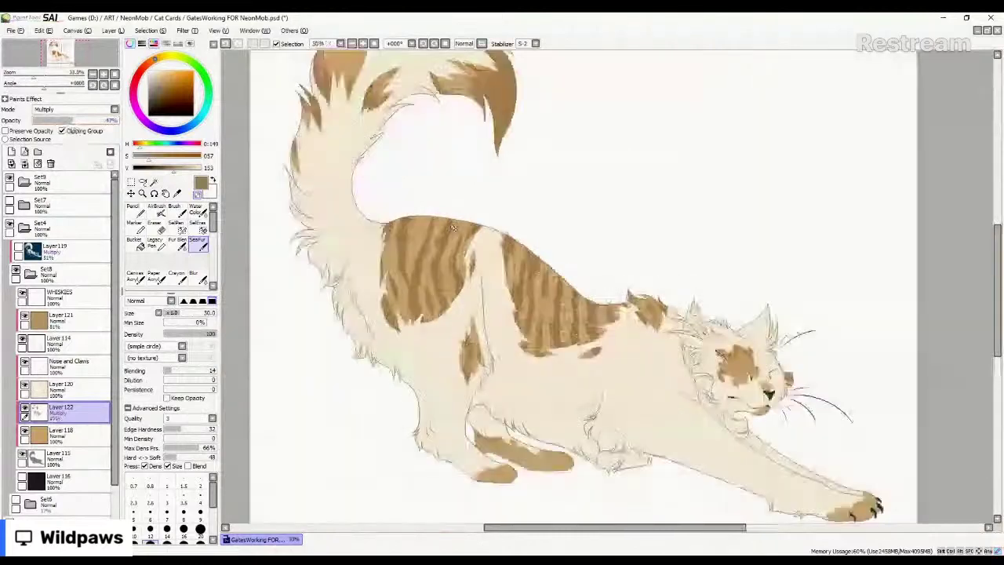
pyautogui.scroll(-1, 453, 228)
pyautogui.scroll(1, 545, 261)
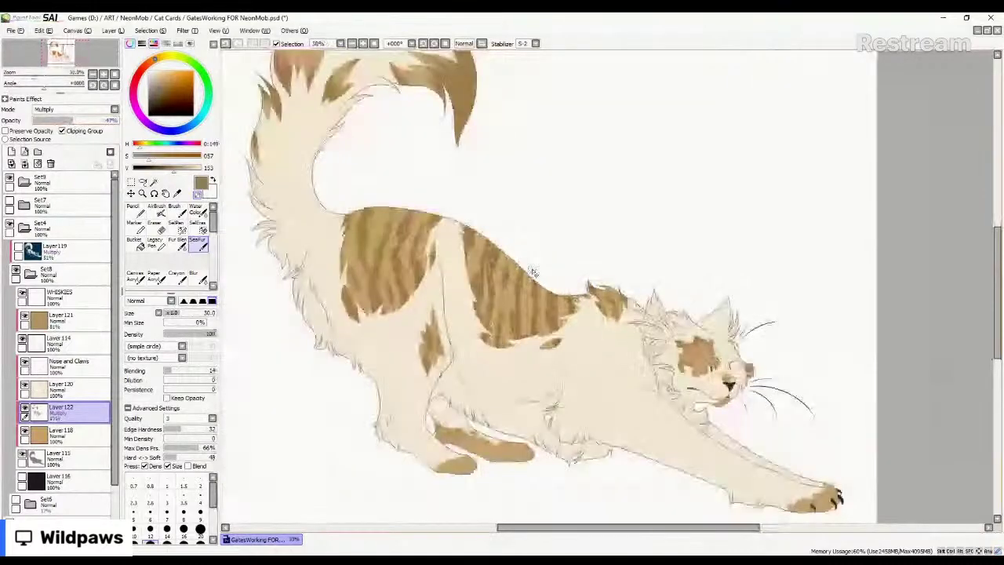
# Airbrush a soft dusty pink tint around the cat's muzzle on Layer120, varying the brush size.
pyautogui.click(82, 392)
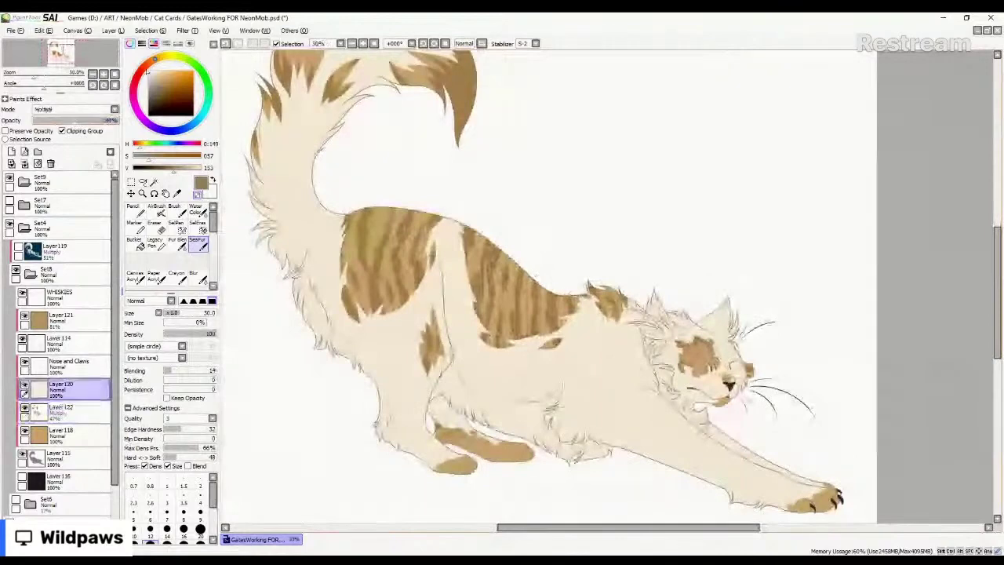
pyautogui.click(159, 75)
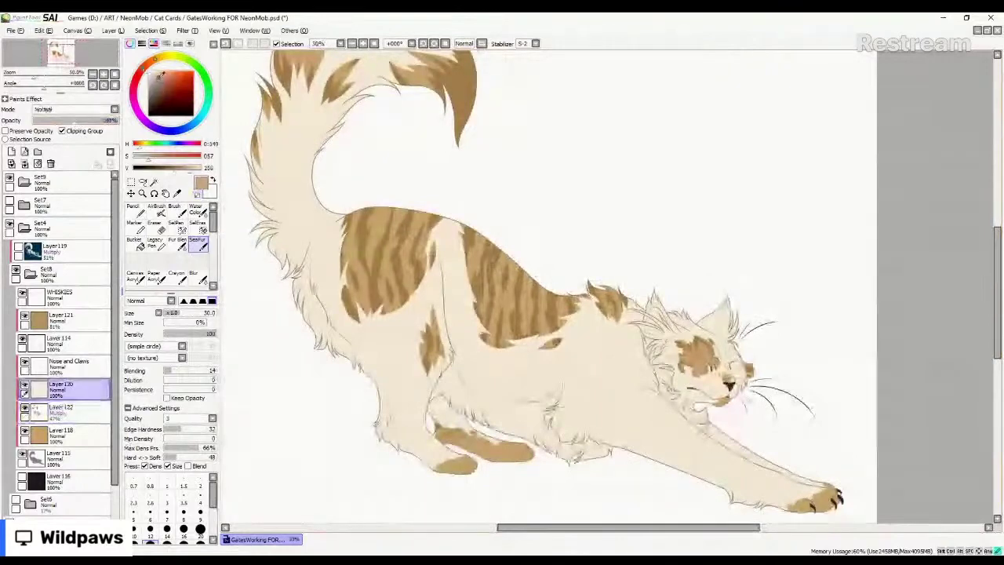
pyautogui.click(156, 207)
pyautogui.scroll(5, 569, 383)
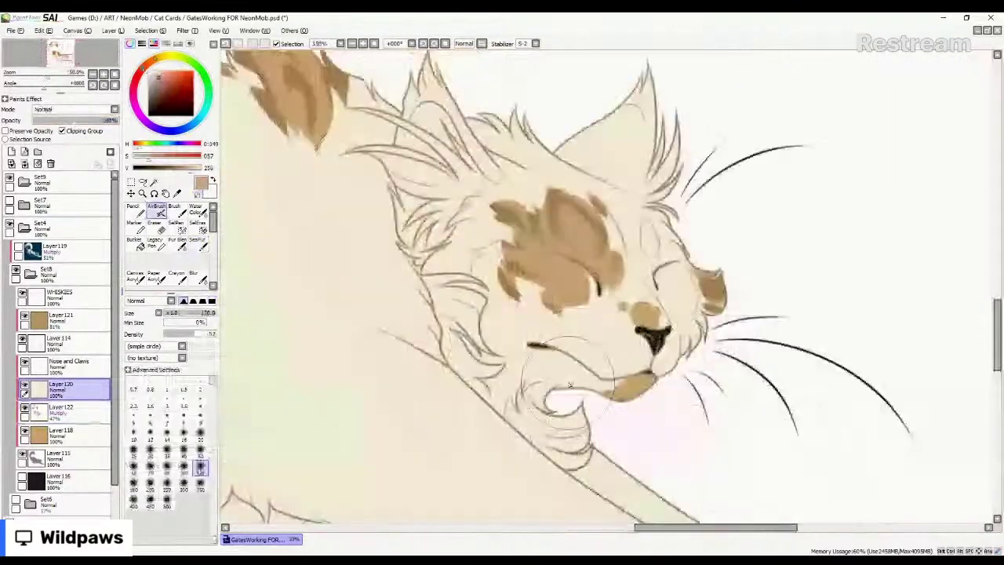
pyautogui.press('[')
pyautogui.press('[')
pyautogui.press('[')
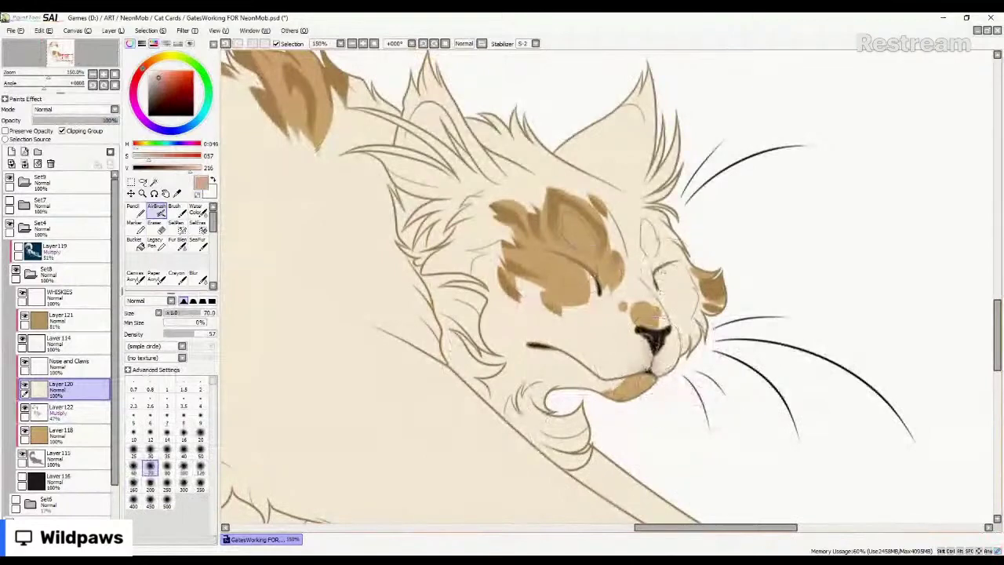
pyautogui.press(']')
pyautogui.press(']')
pyautogui.press(']')
pyautogui.press(']')
pyautogui.press(']')
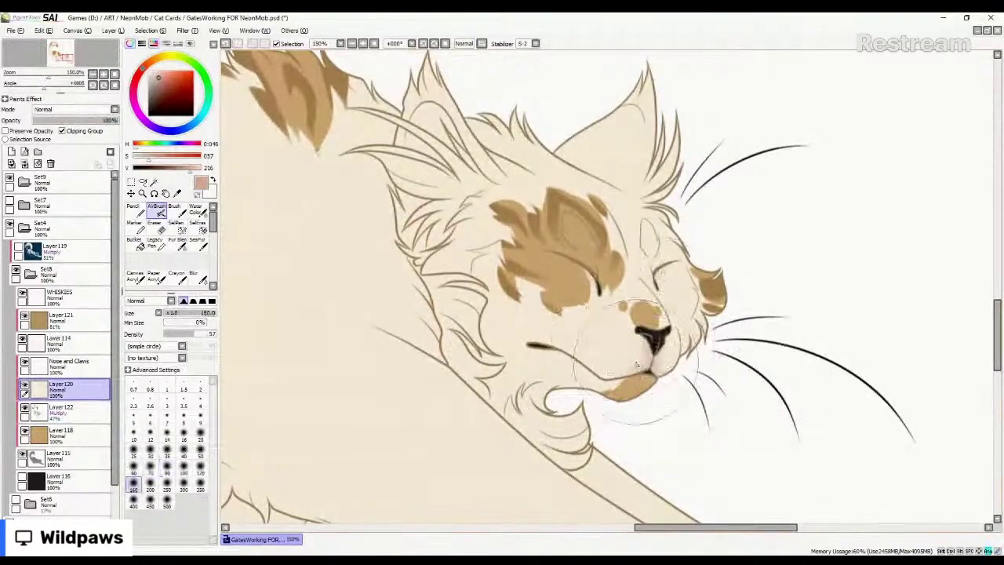
# Turn on Preserve Opacity for the Nose and Claws layer and airbrush the nose, mouth and eye details dusty pink at size 50.
pyautogui.click(96, 369)
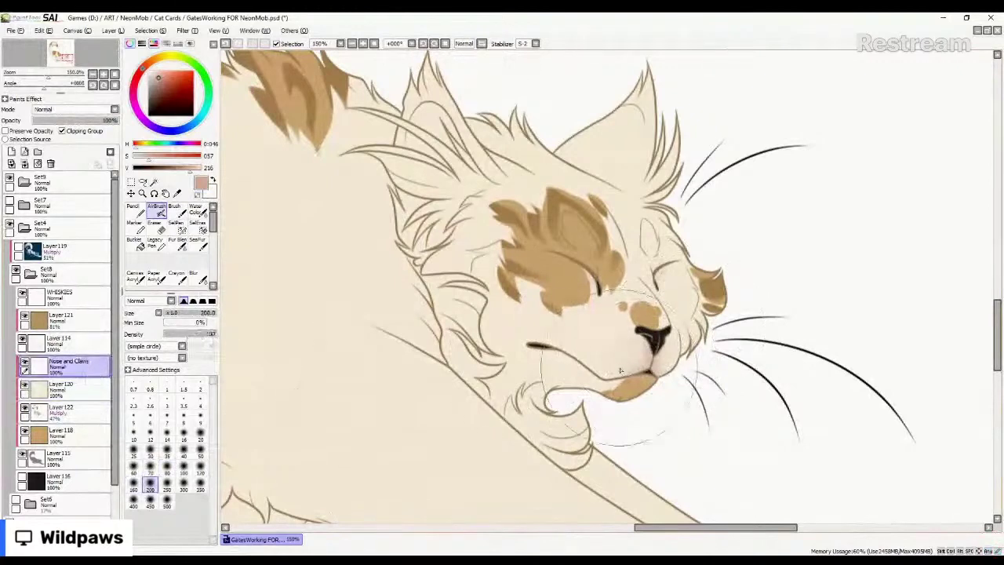
pyautogui.press('[')
pyautogui.press('[')
pyautogui.press('[')
pyautogui.press('[')
pyautogui.press('[')
pyautogui.press('[')
pyautogui.press('[')
pyautogui.moveTo(510, 345)
pyautogui.mouseDown()
pyautogui.moveTo(585, 357)
pyautogui.moveTo(514, 342)
pyautogui.mouseUp()
pyautogui.hotkey('ctrl', 'z')
pyautogui.hotkey('ctrl', 'z')
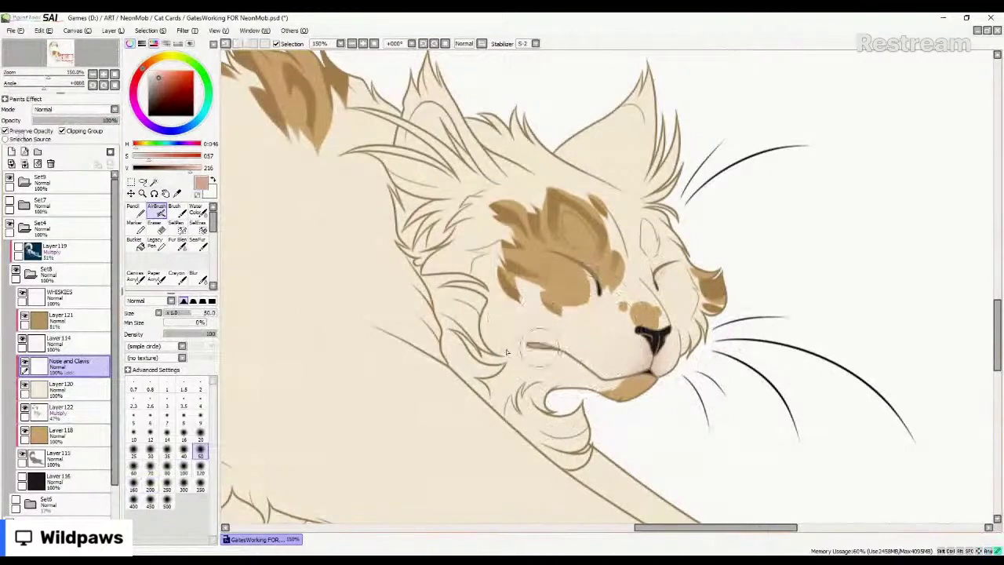
pyautogui.moveTo(629, 372)
pyautogui.mouseDown()
pyautogui.moveTo(667, 326)
pyautogui.moveTo(655, 377)
pyautogui.moveTo(615, 361)
pyautogui.mouseUp()
pyautogui.moveTo(596, 278)
pyautogui.mouseDown()
pyautogui.moveTo(654, 284)
pyautogui.moveTo(648, 326)
pyautogui.moveTo(662, 271)
pyautogui.mouseUp()
# Recolour the black claws on the outstretched front paw with a pale, warm off-white using the AirBrush at size 50.
pyautogui.scroll(-1, 560, 270)
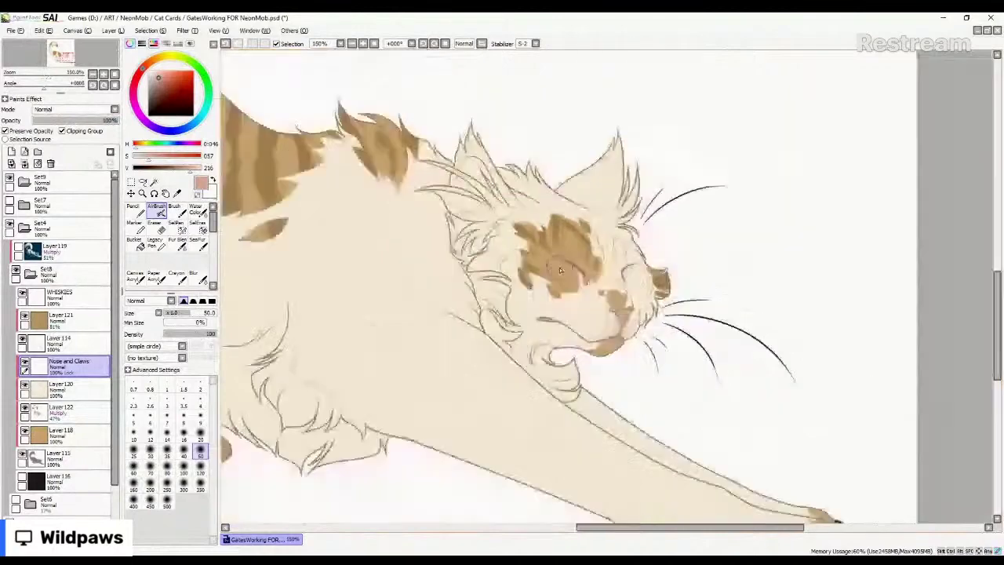
pyautogui.moveTo(784, 486); pyautogui.dragTo(603, 341)
pyautogui.scroll(1, 603, 340)
pyautogui.click(148, 71)
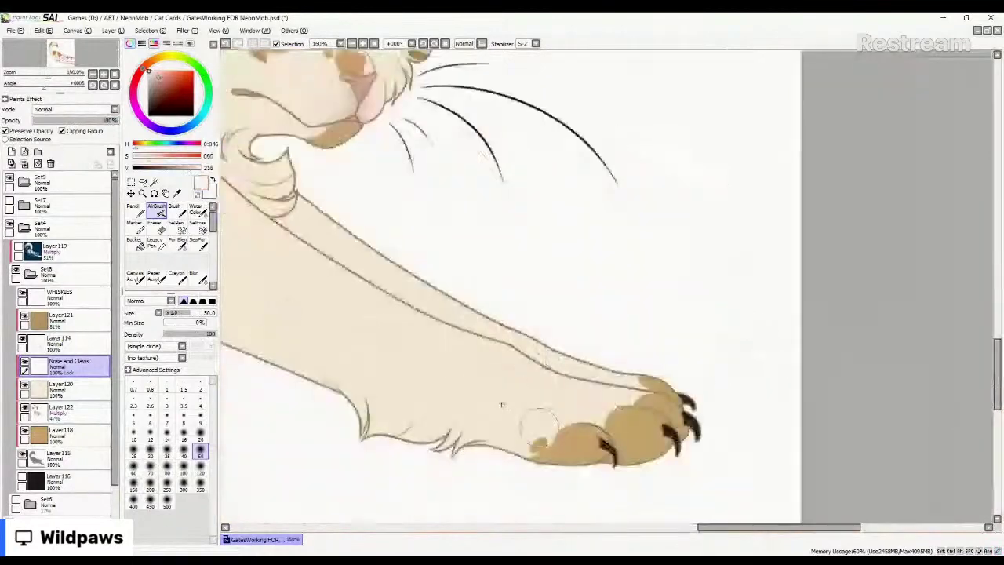
pyautogui.moveTo(604, 440); pyautogui.dragTo(615, 463)
pyautogui.moveTo(667, 428)
pyautogui.mouseDown()
pyautogui.moveTo(679, 451)
pyautogui.moveTo(685, 396)
pyautogui.mouseUp()
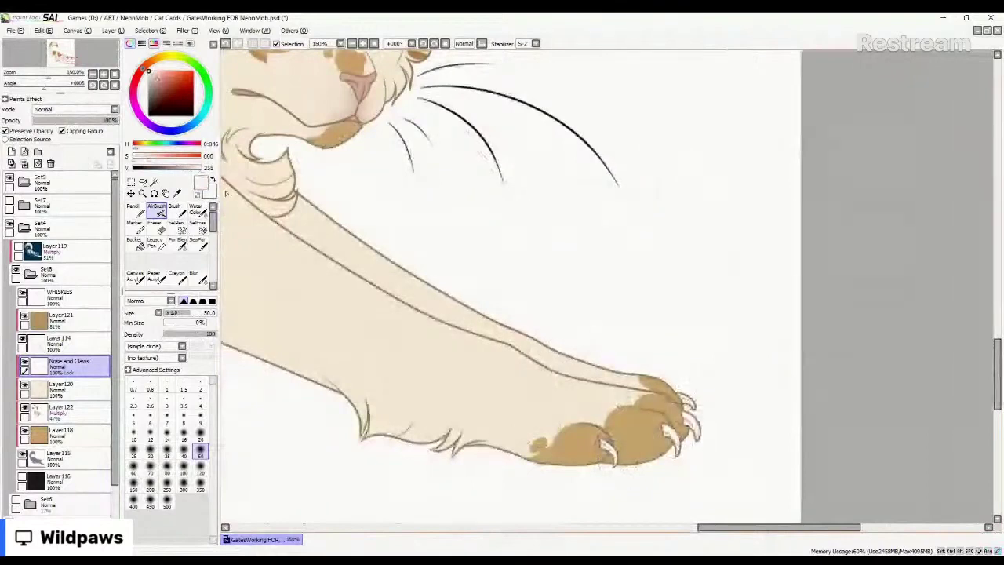
pyautogui.click(158, 58)
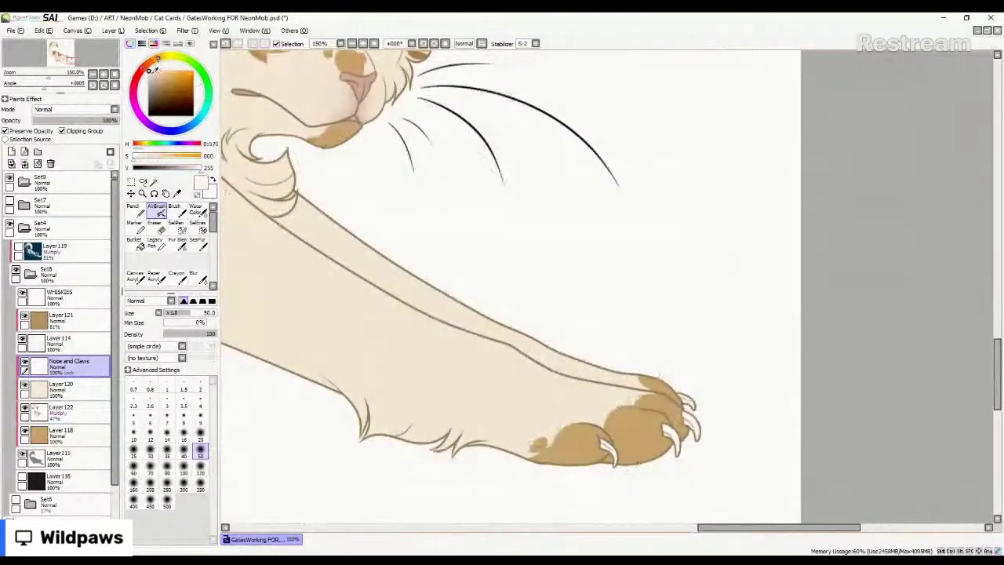
pyautogui.click(151, 73)
pyautogui.moveTo(603, 441); pyautogui.dragTo(614, 462)
pyautogui.moveTo(665, 426)
pyautogui.mouseDown()
pyautogui.moveTo(677, 453)
pyautogui.moveTo(698, 437)
pyautogui.mouseUp()
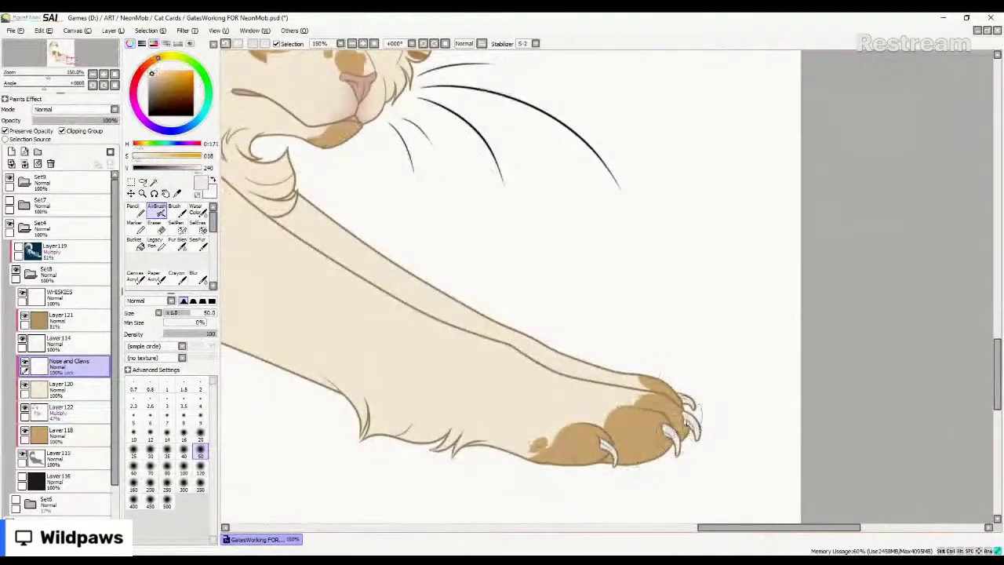
pyautogui.moveTo(681, 394); pyautogui.dragTo(693, 409)
# Paint small dark grey-brown spots on the cat's pink nose on the Nose and Claws layer with a size 16 brush.
pyautogui.scroll(-5, 595, 432)
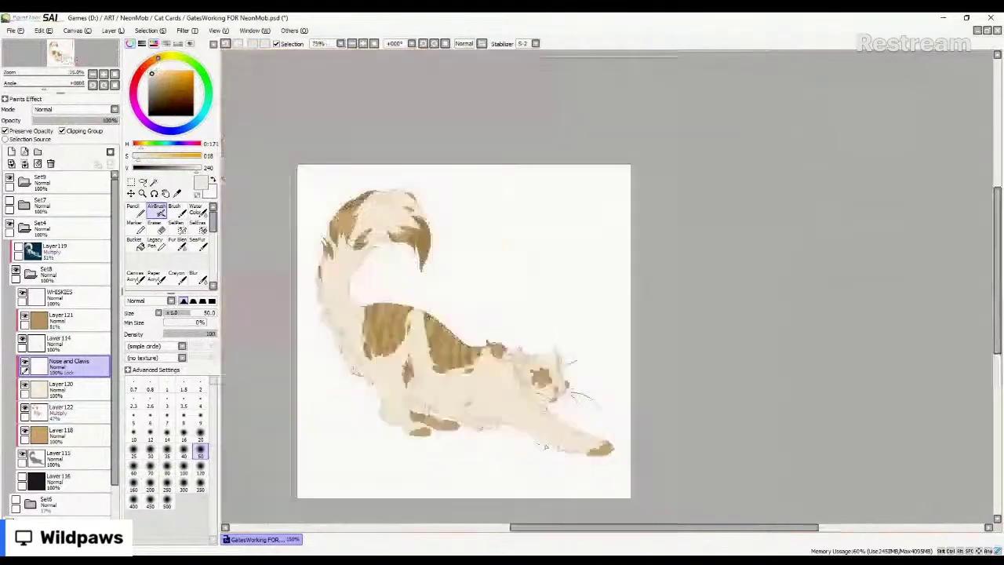
pyautogui.scroll(3, 545, 414)
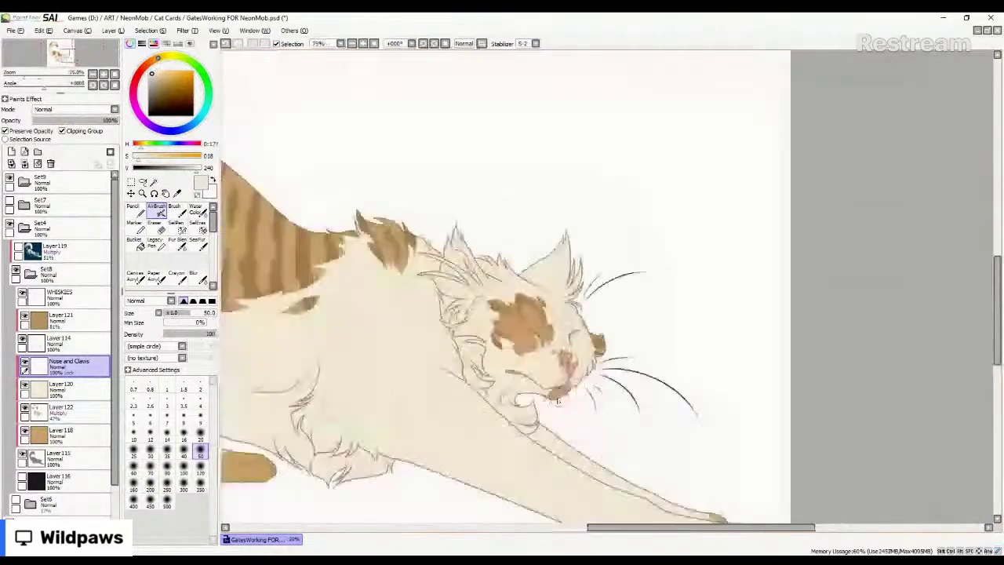
pyautogui.scroll(4, 557, 401)
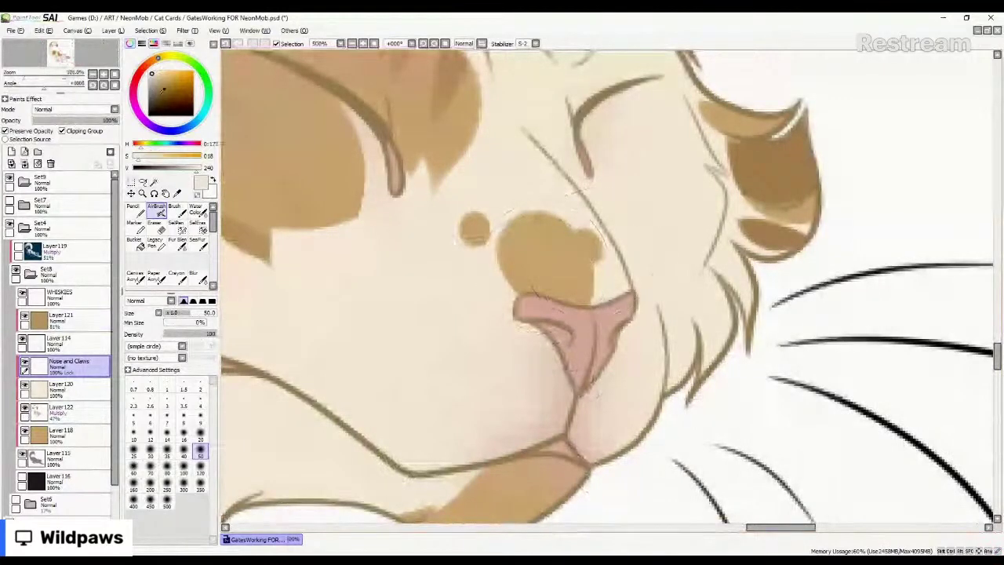
pyautogui.click(157, 94)
pyautogui.click(152, 102)
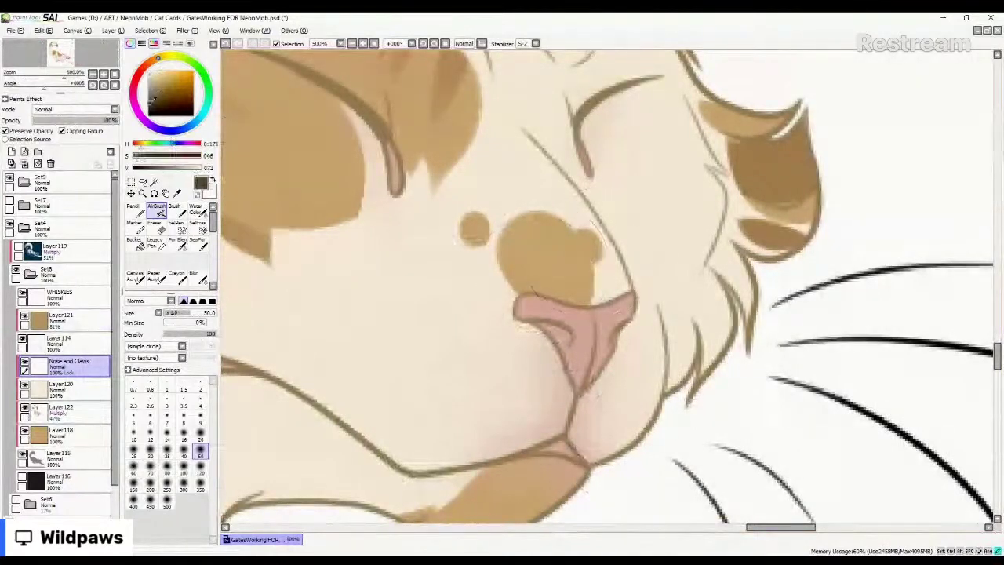
pyautogui.click(198, 244)
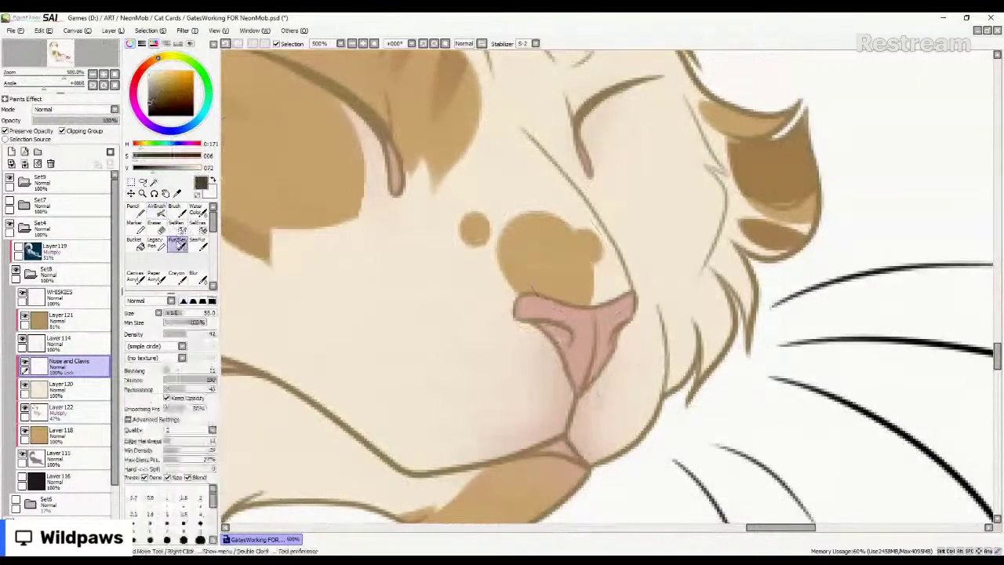
pyautogui.press('[')
pyautogui.press('[')
pyautogui.press('[')
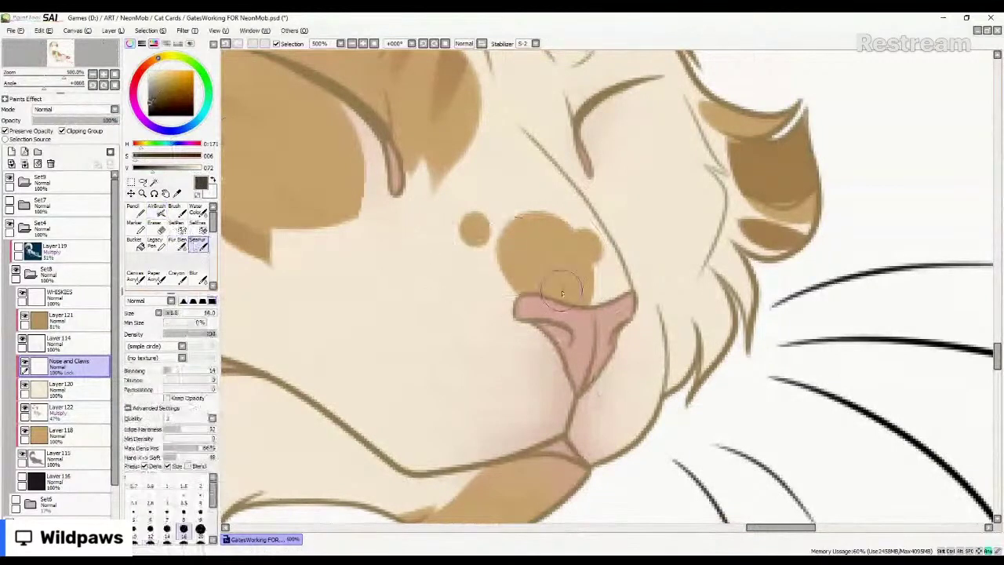
pyautogui.moveTo(535, 300)
pyautogui.mouseDown()
pyautogui.moveTo(583, 320)
pyautogui.moveTo(586, 342)
pyautogui.mouseUp()
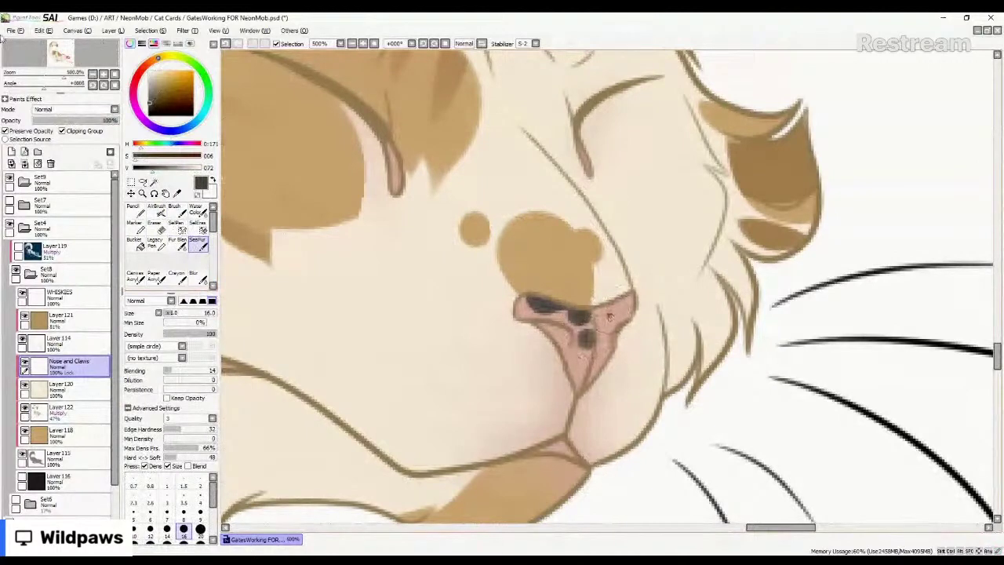
# Darken the lines of both closed eyes in dark grey-brown on the linework layer, Layer121, at brush size 16.
pyautogui.scroll(-5, 609, 317)
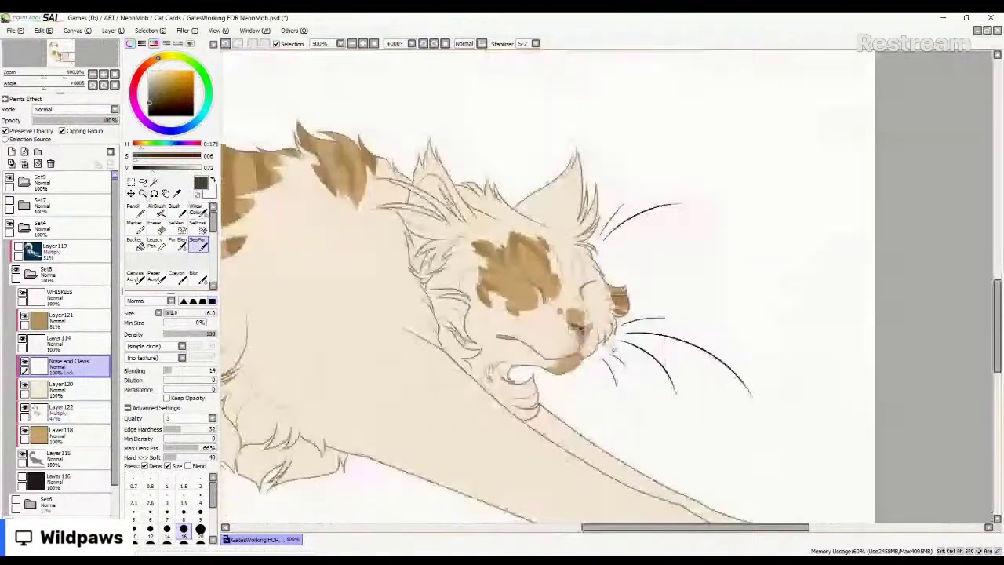
pyautogui.scroll(-2, 610, 317)
pyautogui.scroll(3, 610, 317)
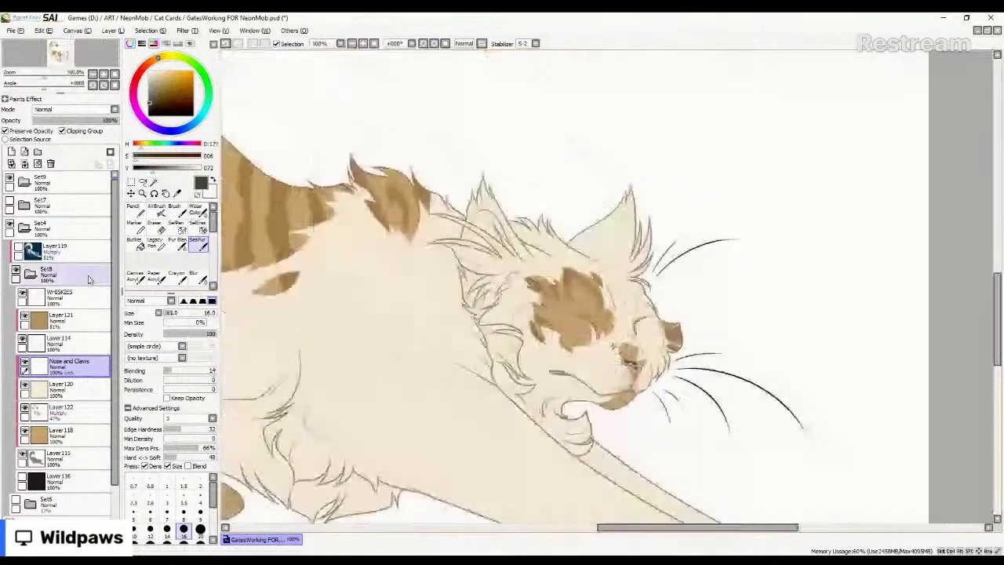
pyautogui.click(63, 317)
pyautogui.scroll(-4, 593, 320)
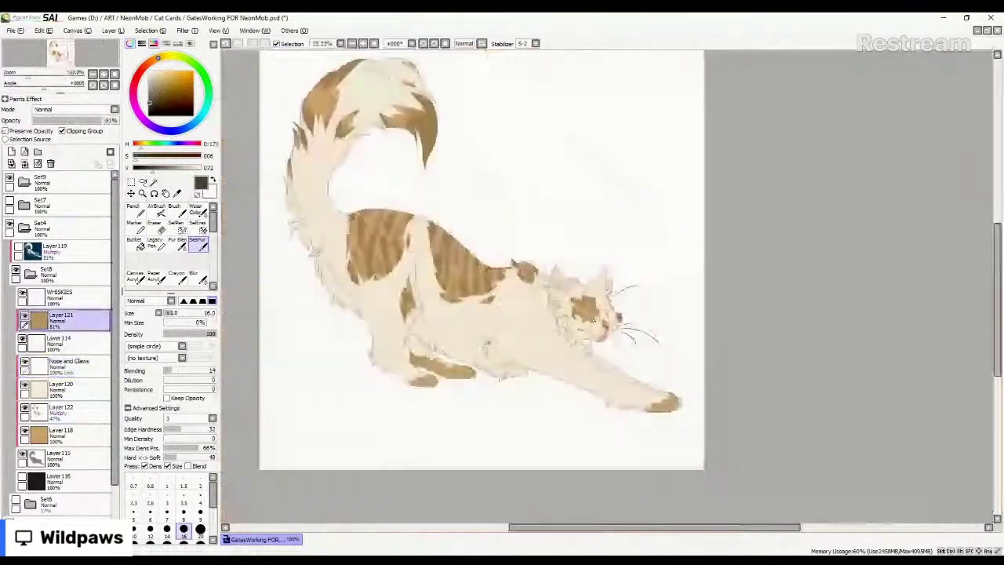
pyautogui.scroll(6, 598, 328)
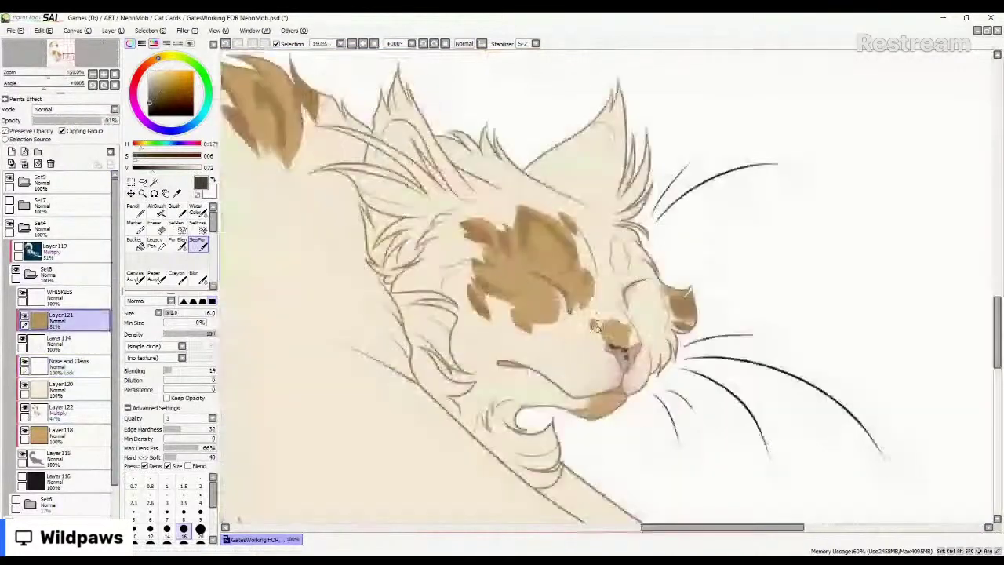
pyautogui.scroll(2, 598, 328)
pyautogui.moveTo(364, 197)
pyautogui.mouseDown()
pyautogui.moveTo(482, 266)
pyautogui.moveTo(496, 291)
pyautogui.mouseUp()
pyautogui.moveTo(662, 301)
pyautogui.mouseDown()
pyautogui.moveTo(670, 241)
pyautogui.moveTo(720, 224)
pyautogui.mouseUp()
pyautogui.moveTo(503, 247); pyautogui.dragTo(510, 326)
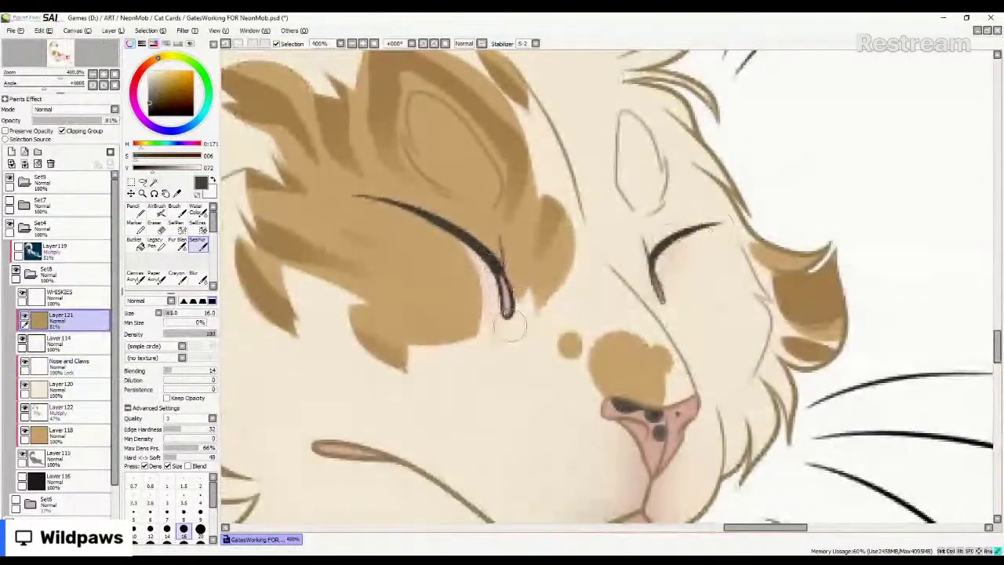
# Tint the linework around the cat's nose and mouth dusty pink on Layer121 at brush size 16.
pyautogui.scroll(-3, 489, 354)
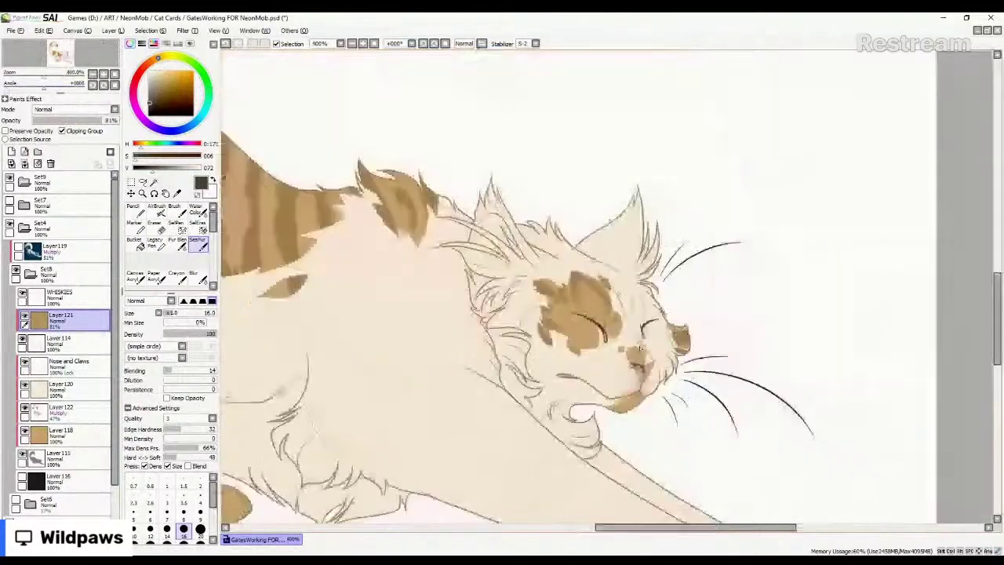
pyautogui.scroll(3, 641, 347)
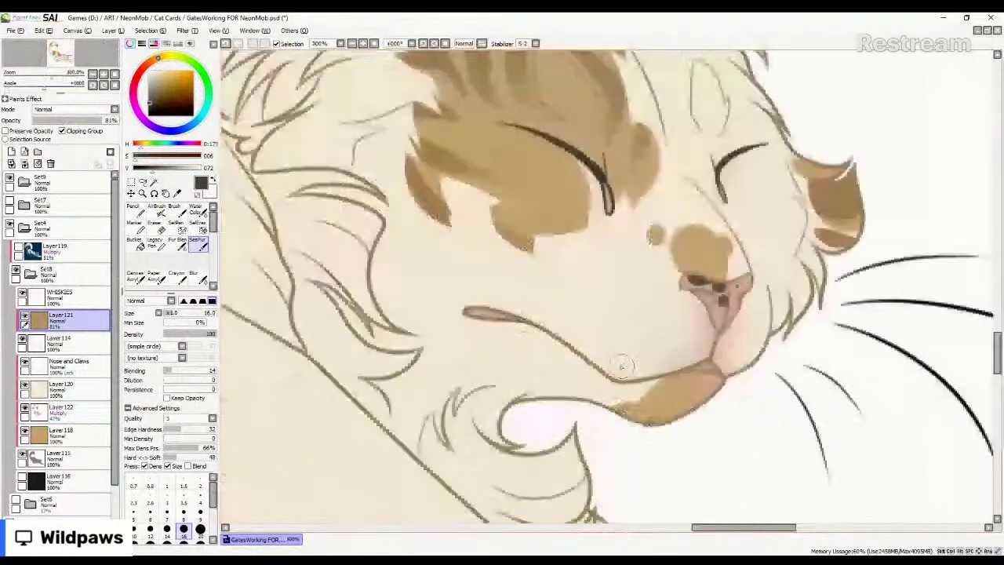
pyautogui.scroll(2, 661, 266)
pyautogui.moveTo(662, 266)
pyautogui.mouseDown()
pyautogui.moveTo(692, 284)
pyautogui.moveTo(721, 315)
pyautogui.mouseUp()
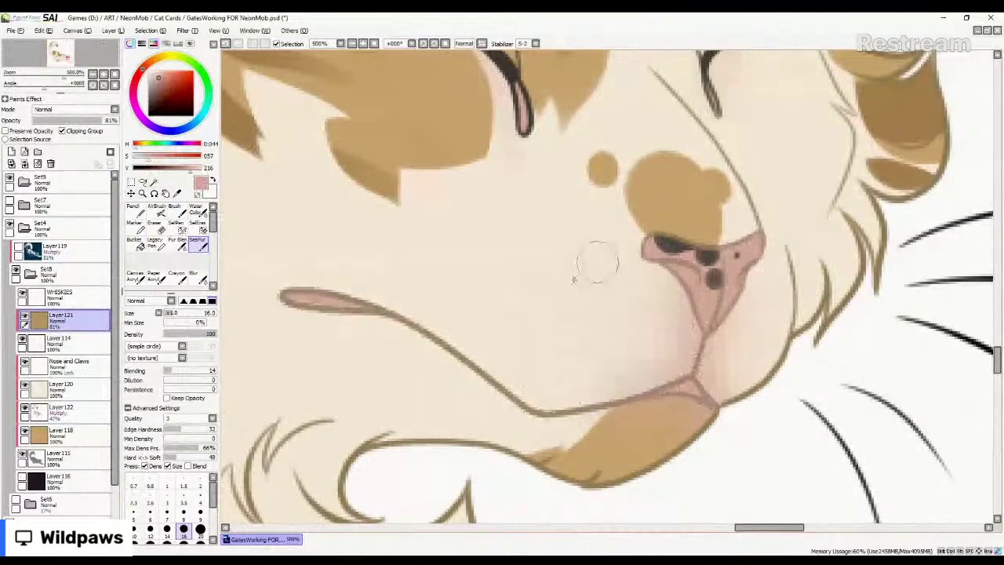
# Lighten the tail and hindquarter linework on Layer121 with pale cream, using the AirBrush at size 300.
pyautogui.scroll(-4, 612, 273)
pyautogui.scroll(-3, 634, 323)
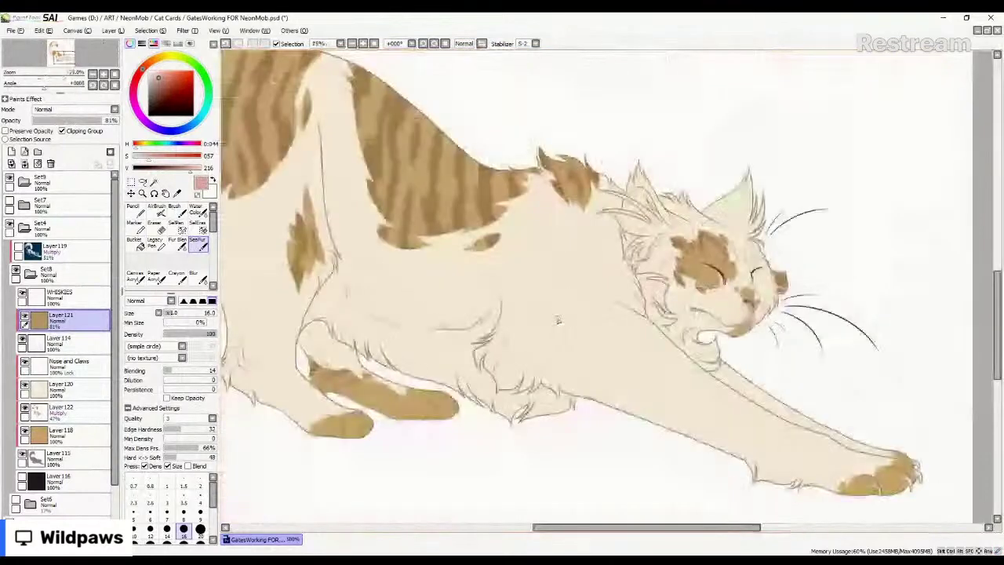
pyautogui.scroll(-3, 541, 325)
pyautogui.press('v')
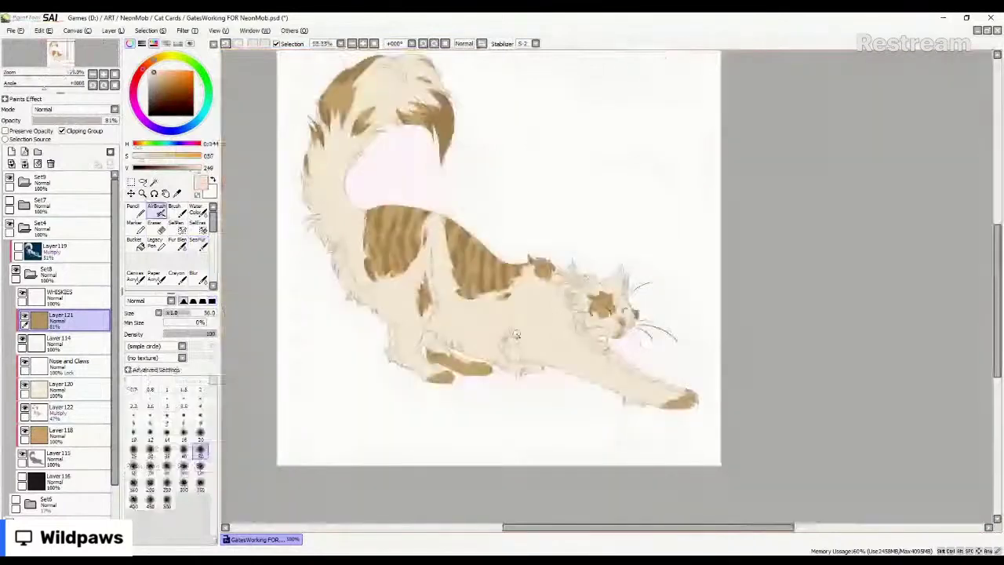
pyautogui.moveTo(517, 334); pyautogui.dragTo(538, 353)
pyautogui.scroll(1, 323, 107)
pyautogui.press(']')
pyautogui.press(']')
pyautogui.press(']')
pyautogui.press(']')
pyautogui.press(']')
pyautogui.press(']')
pyautogui.press(']')
pyautogui.press(']')
pyautogui.press(']')
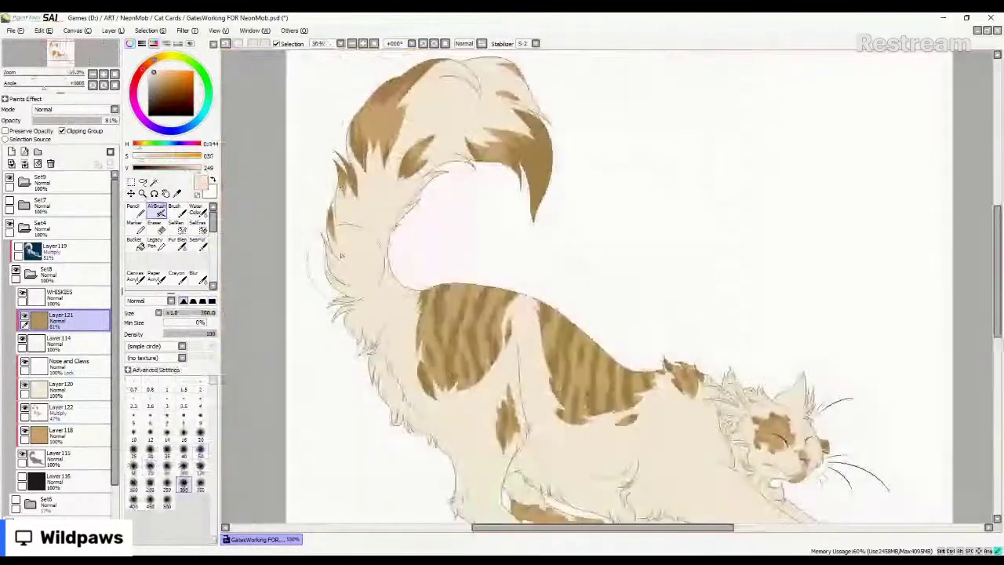
pyautogui.moveTo(341, 255)
pyautogui.mouseDown()
pyautogui.moveTo(424, 187)
pyautogui.moveTo(451, 149)
pyautogui.moveTo(468, 78)
pyautogui.moveTo(549, 110)
pyautogui.mouseUp()
pyautogui.moveTo(369, 329); pyautogui.dragTo(438, 503)
# Airbrush the belly, front leg and head linework pale cream at size 300, reducing the brush to 70 for the face.
pyautogui.scroll(-2, 441, 259)
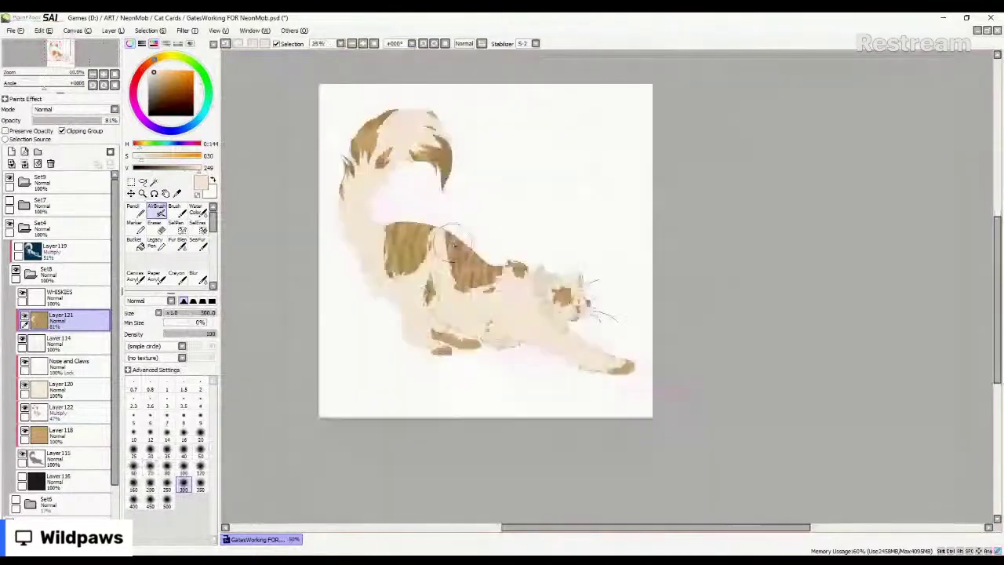
pyautogui.scroll(1, 439, 267)
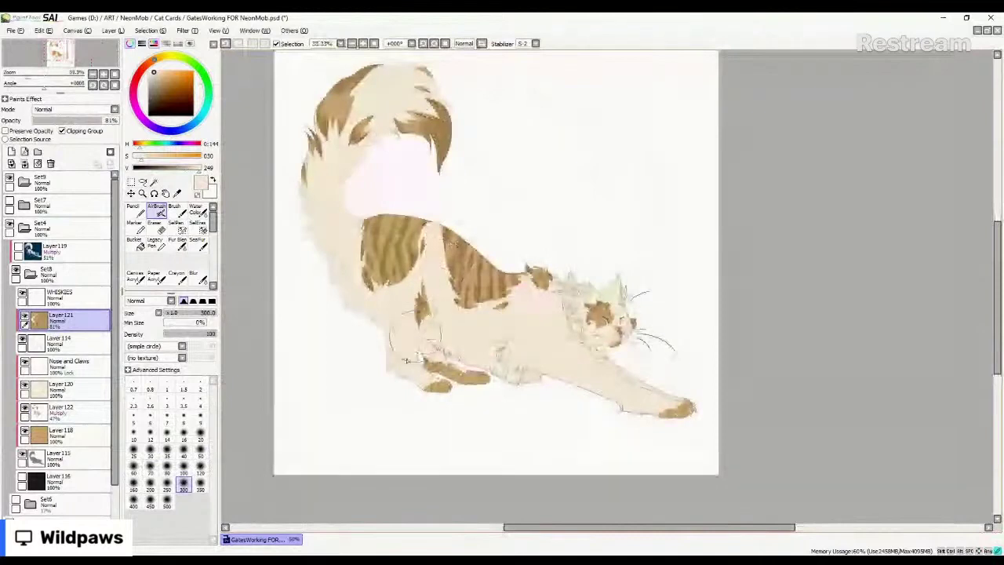
pyautogui.moveTo(438, 342)
pyautogui.mouseDown()
pyautogui.moveTo(567, 393)
pyautogui.moveTo(634, 403)
pyautogui.moveTo(673, 390)
pyautogui.moveTo(619, 379)
pyautogui.moveTo(572, 351)
pyautogui.moveTo(568, 298)
pyautogui.moveTo(635, 295)
pyautogui.mouseUp()
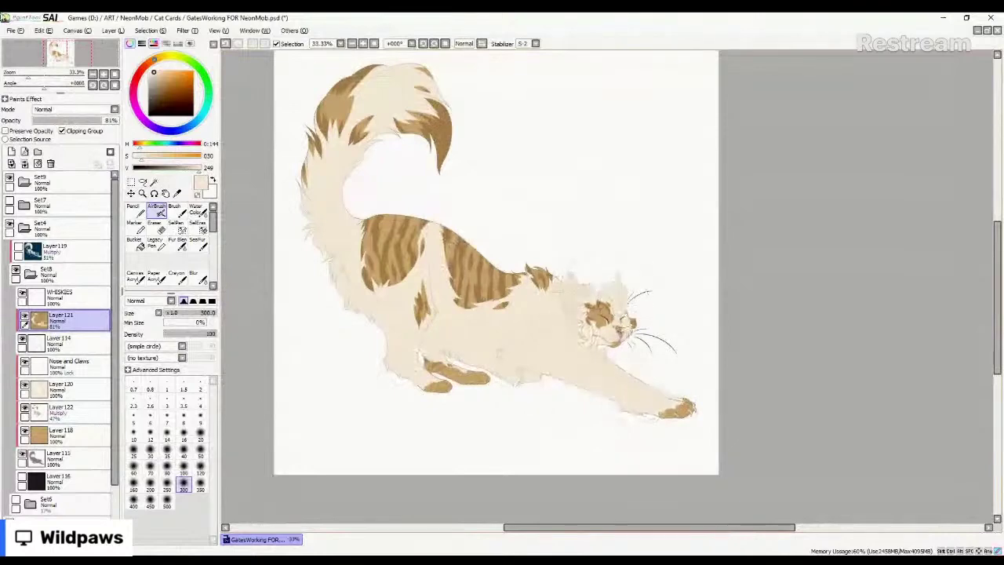
pyautogui.scroll(2, 620, 349)
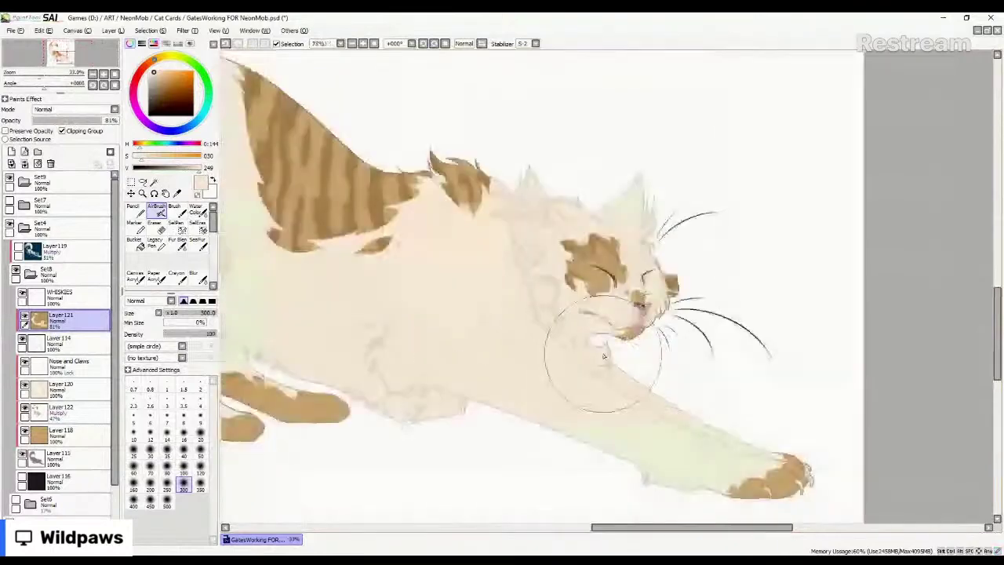
pyautogui.scroll(2, 604, 357)
pyautogui.click(183, 468)
pyautogui.click(149, 468)
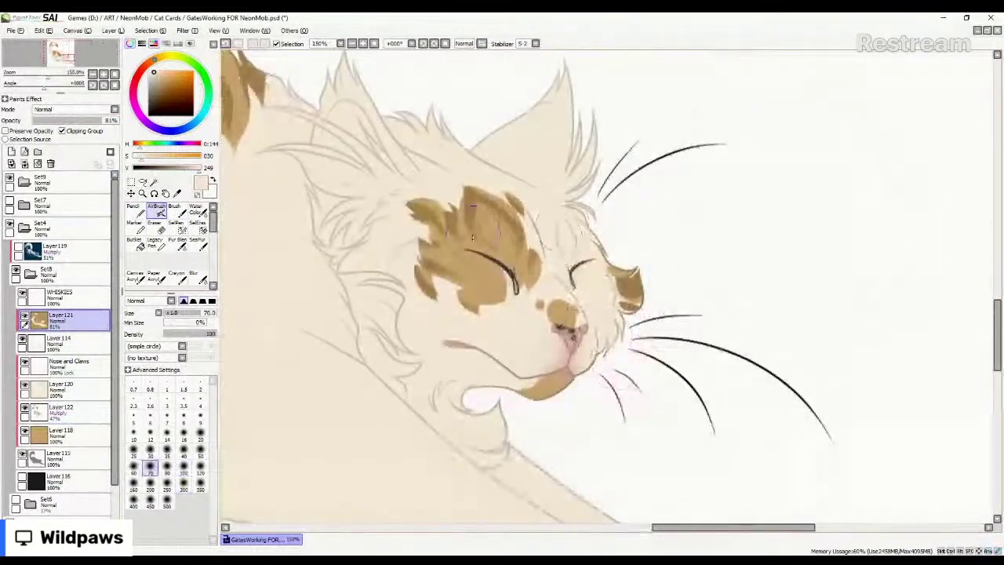
# Sample the dark eye-line colour and redraw the far eyelid with the Pencil at size 8.
pyautogui.rightClick(514, 283)
pyautogui.press('n')
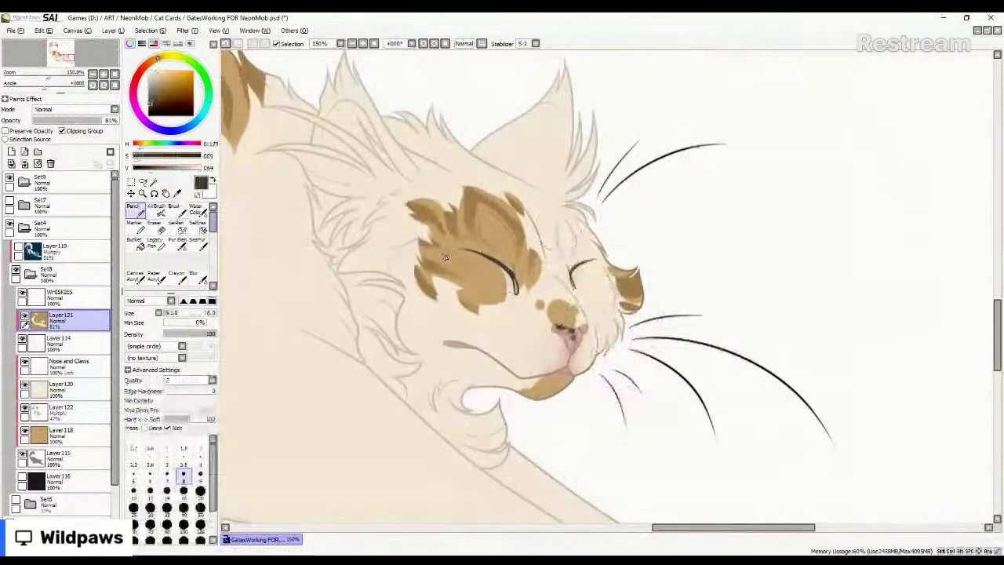
pyautogui.moveTo(577, 267)
pyautogui.mouseDown()
pyautogui.moveTo(592, 261)
pyautogui.moveTo(570, 272)
pyautogui.mouseUp()
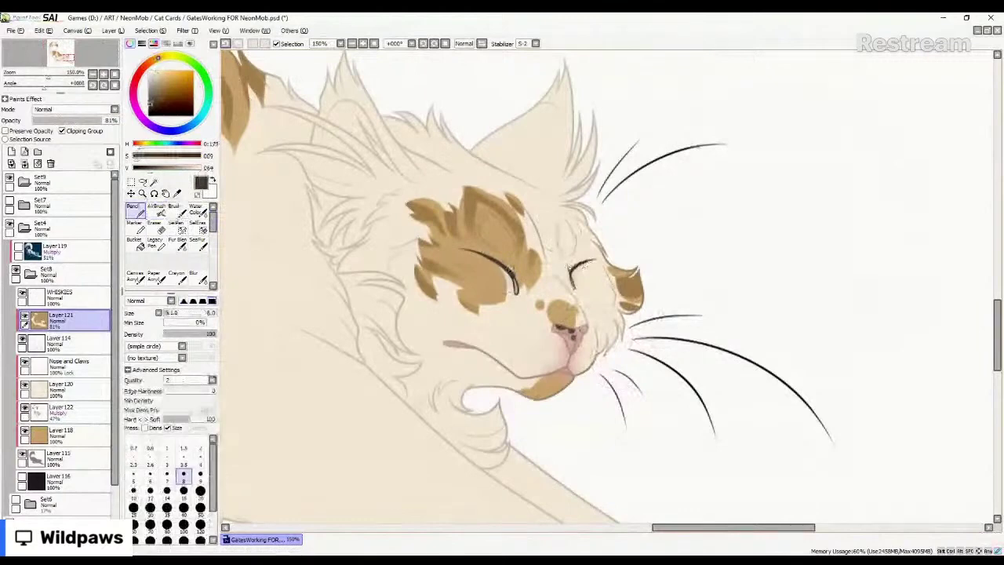
# Show the Multiply shading layer, Layer119, at 43% opacity and slightly raise the opacity of the linework layer, Layer121.
pyautogui.scroll(-1, 568, 268)
pyautogui.scroll(-5, 558, 236)
pyautogui.scroll(1, 550, 130)
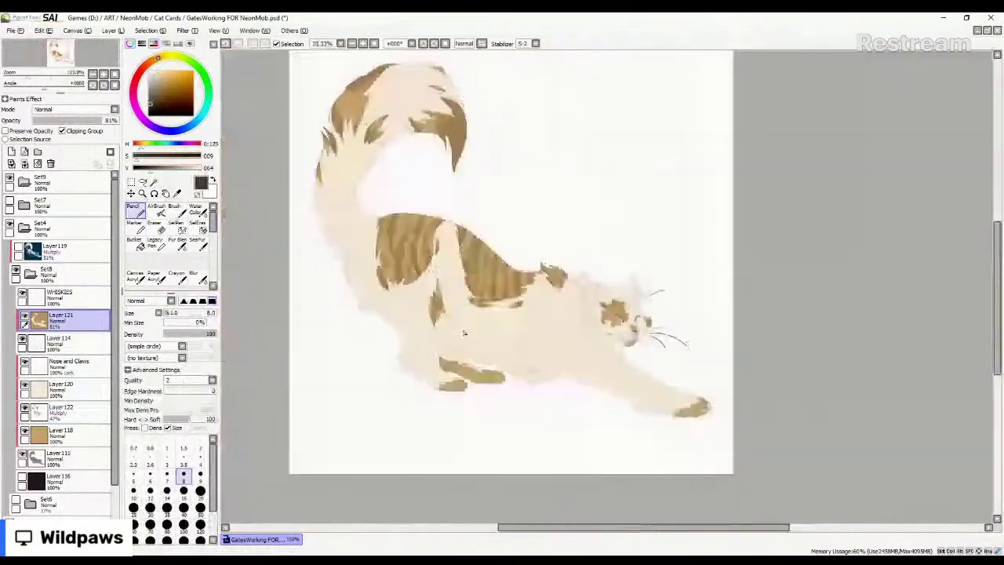
pyautogui.scroll(-1, 471, 306)
pyautogui.click(17, 249)
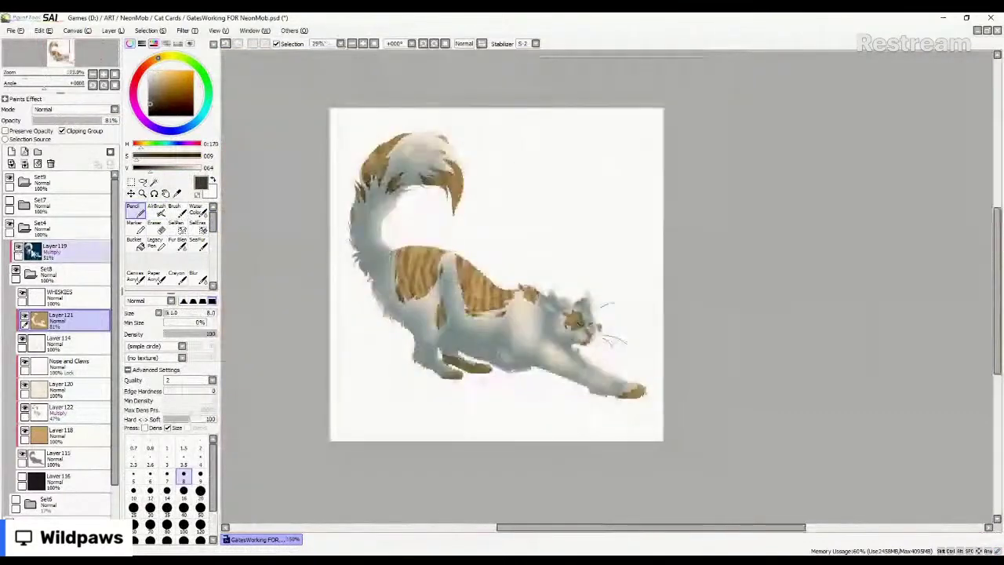
pyautogui.scroll(1, 444, 288)
pyautogui.click(63, 251)
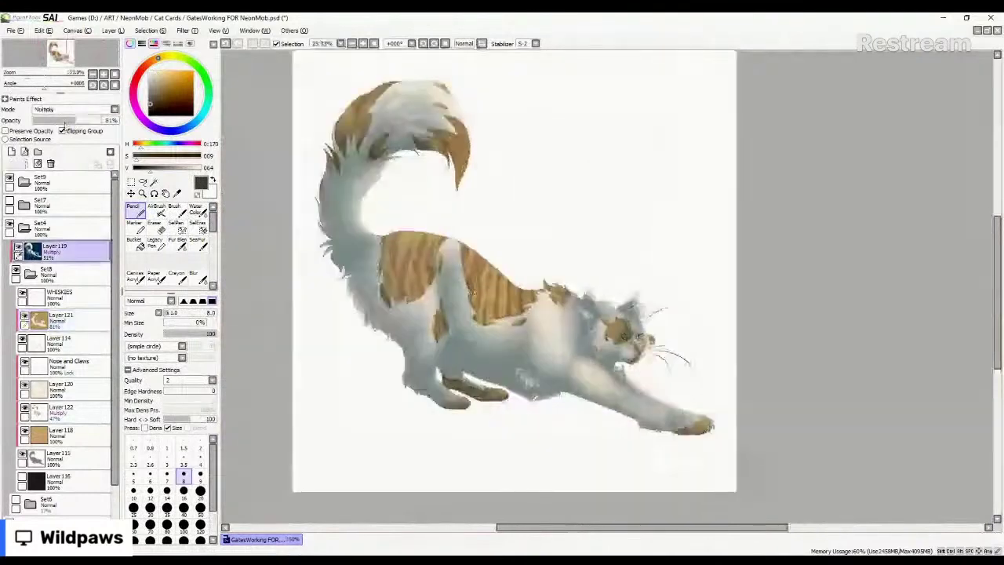
pyautogui.moveTo(64, 123); pyautogui.dragTo(70, 122)
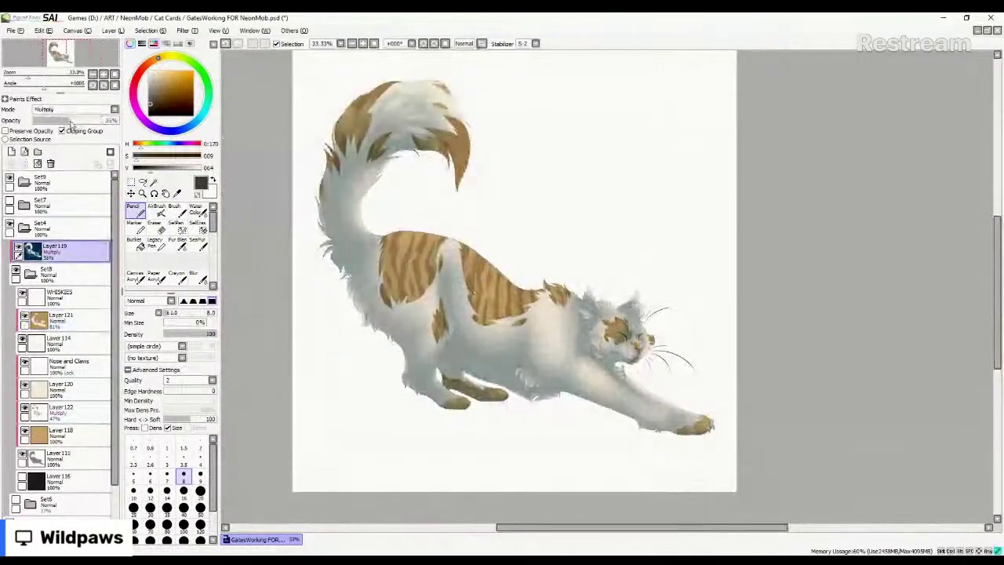
pyautogui.click(70, 317)
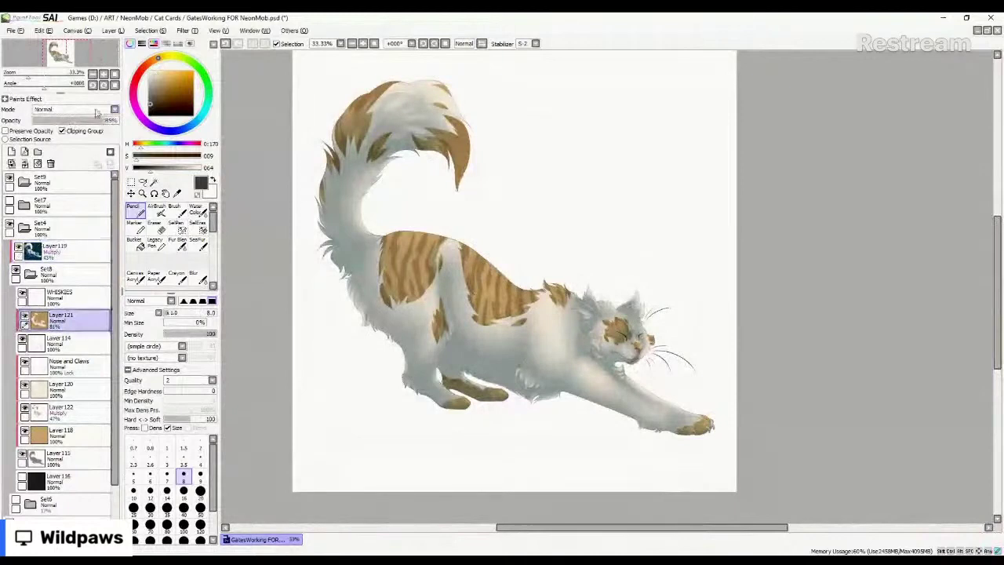
# Create a new layer above Layer119, make it a clipping group, and choose a pale golden tan colour.
pyautogui.click(89, 252)
pyautogui.click(12, 152)
pyautogui.click(72, 132)
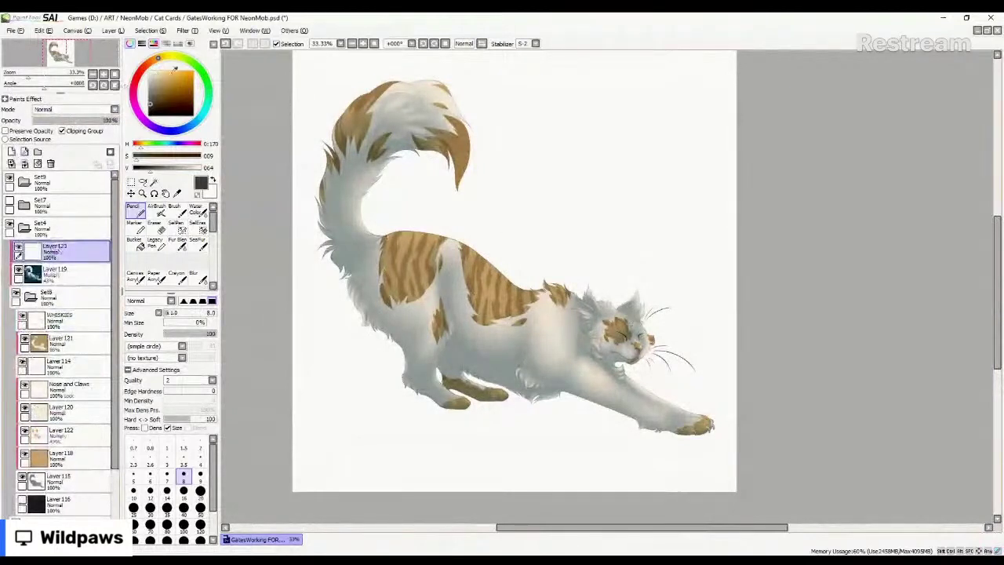
pyautogui.click(165, 72)
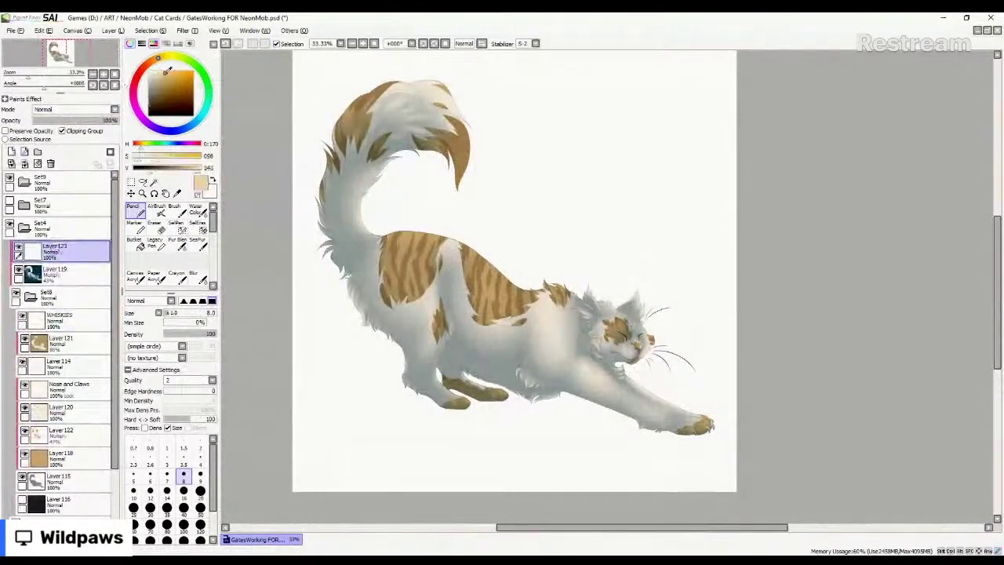
# Set the new clipped layer's blend mode to Luminosity and ready the AirBrush at size 120.
pyautogui.click(175, 212)
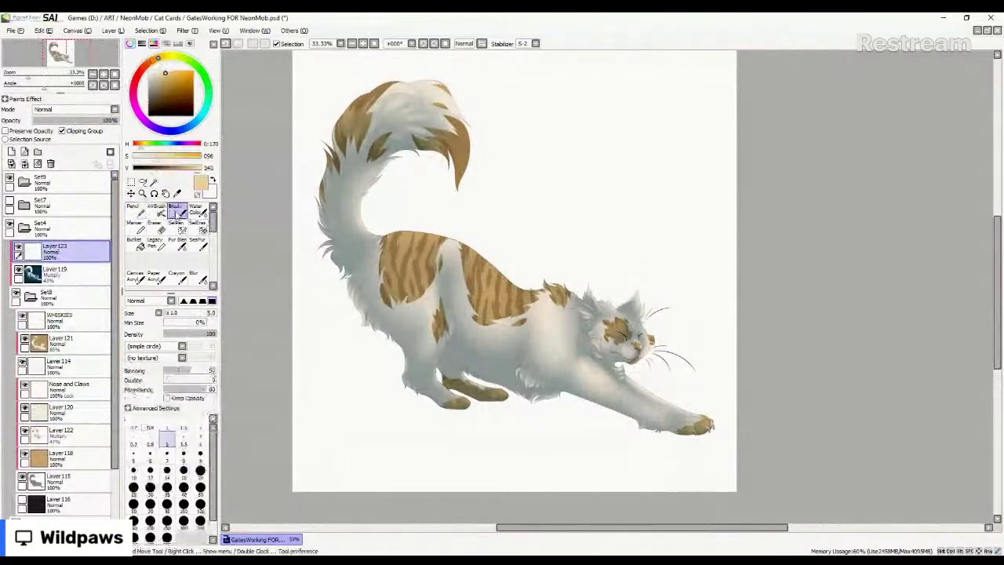
pyautogui.click(84, 110)
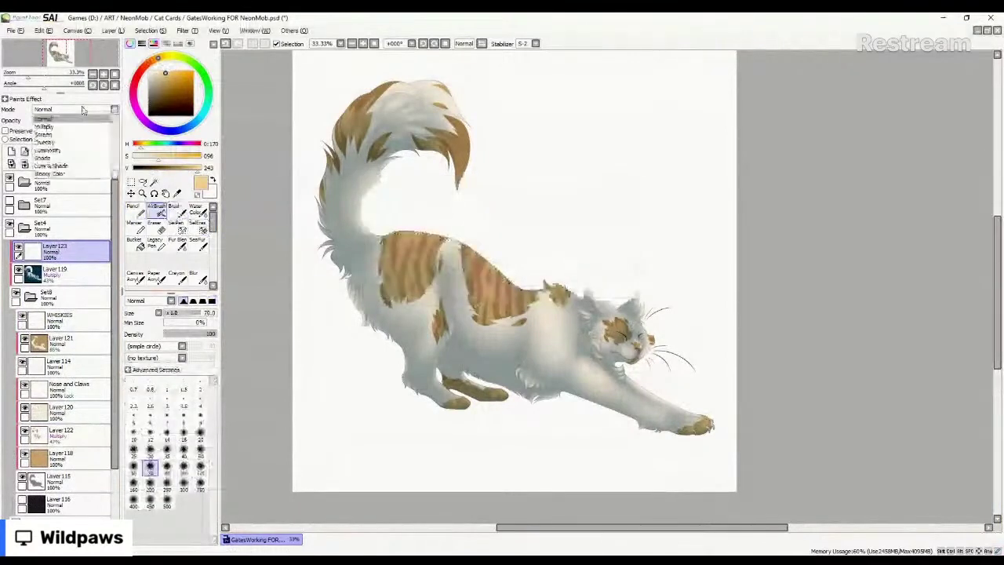
pyautogui.click(47, 150)
pyautogui.press(']')
pyautogui.press(']')
pyautogui.press(']')
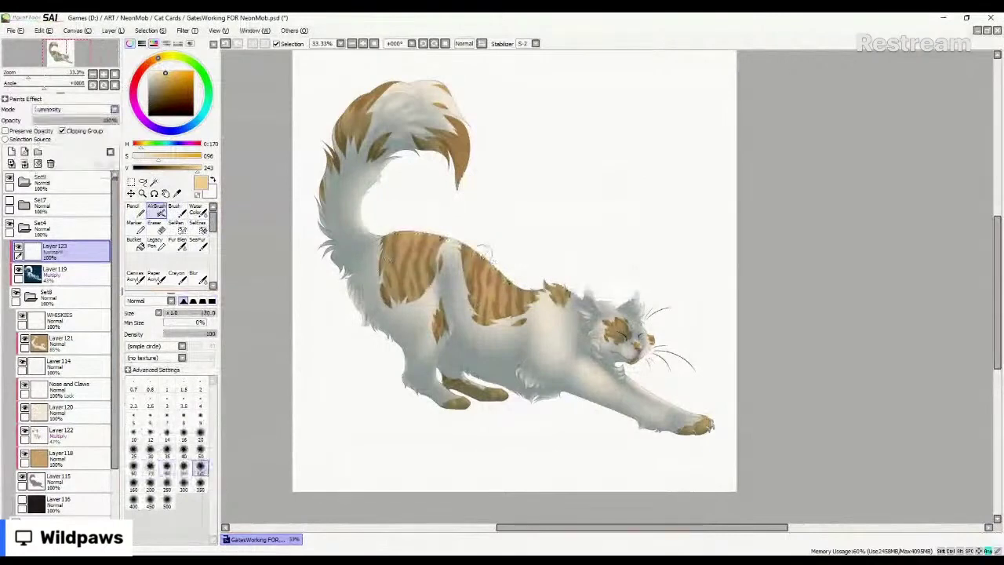
# Lower the Luminosity layer to 35% opacity and airbrush highlights at size 450 over the back, tail tip, front leg and face.
pyautogui.press(']')
pyautogui.press(']')
pyautogui.press(']')
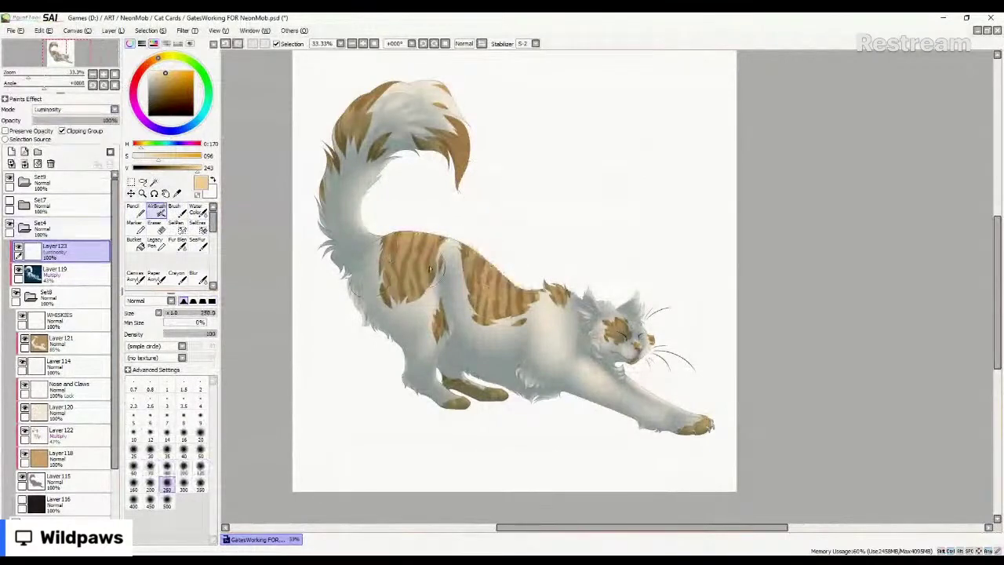
pyautogui.click(63, 122)
pyautogui.press(']')
pyautogui.press(']')
pyautogui.press(']')
pyautogui.press(']')
pyautogui.moveTo(480, 243)
pyautogui.mouseDown()
pyautogui.moveTo(473, 235)
pyautogui.moveTo(500, 271)
pyautogui.mouseUp()
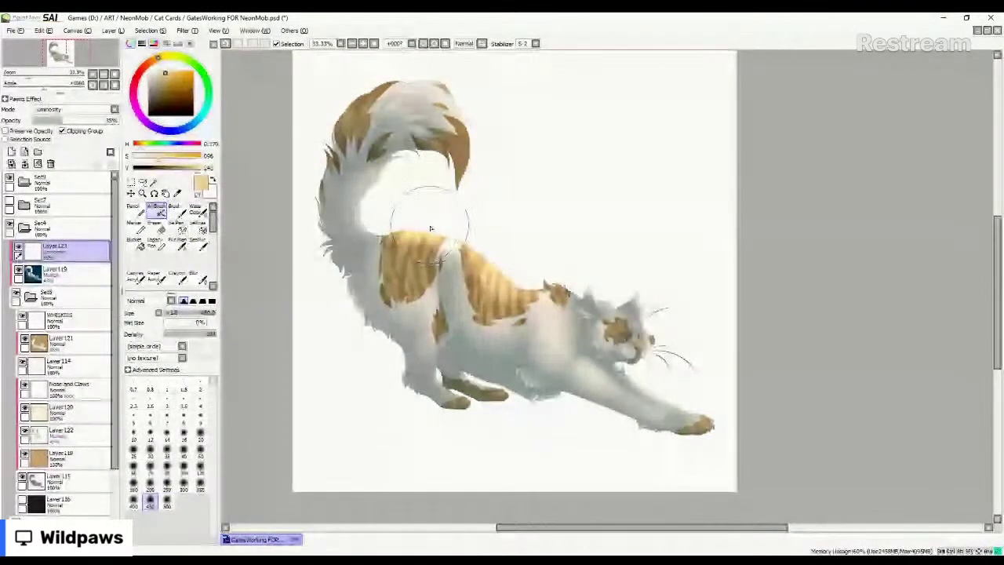
pyautogui.moveTo(453, 117); pyautogui.dragTo(480, 151)
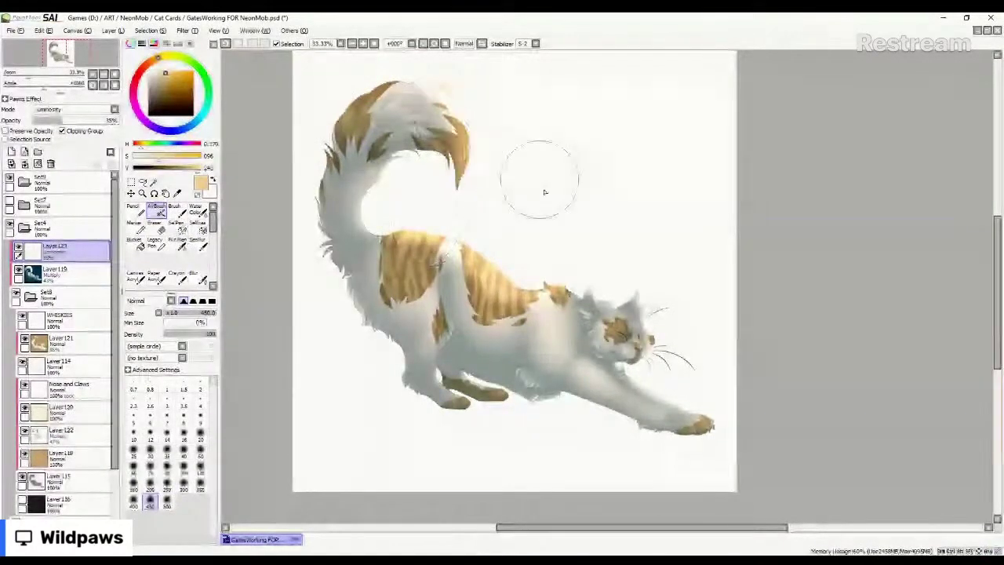
pyautogui.moveTo(653, 385); pyautogui.dragTo(714, 405)
pyautogui.moveTo(652, 343); pyautogui.dragTo(664, 352)
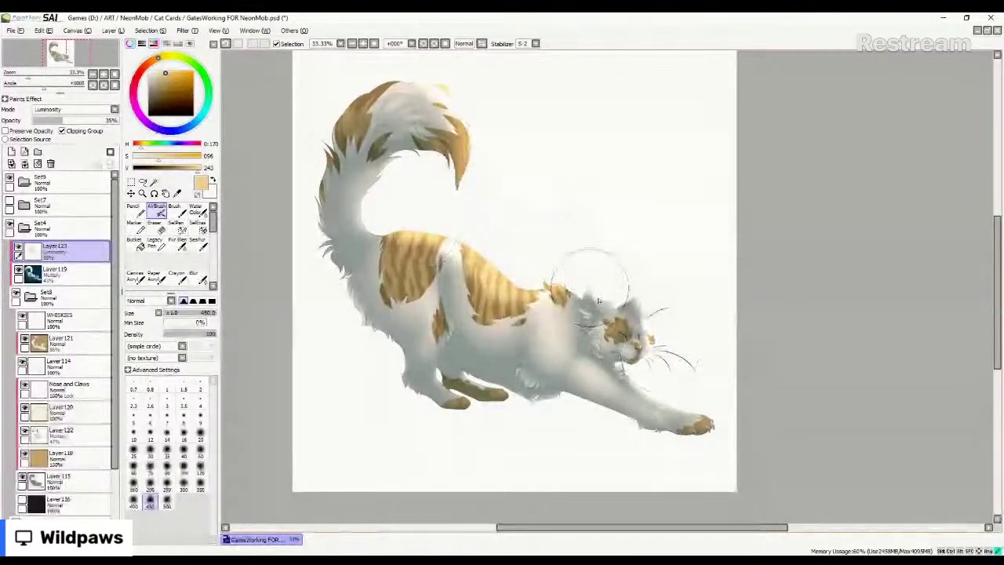
# Reduce the AirBrush density to 57 and add soft highlights to the face, chest and front leg.
pyautogui.click(194, 334)
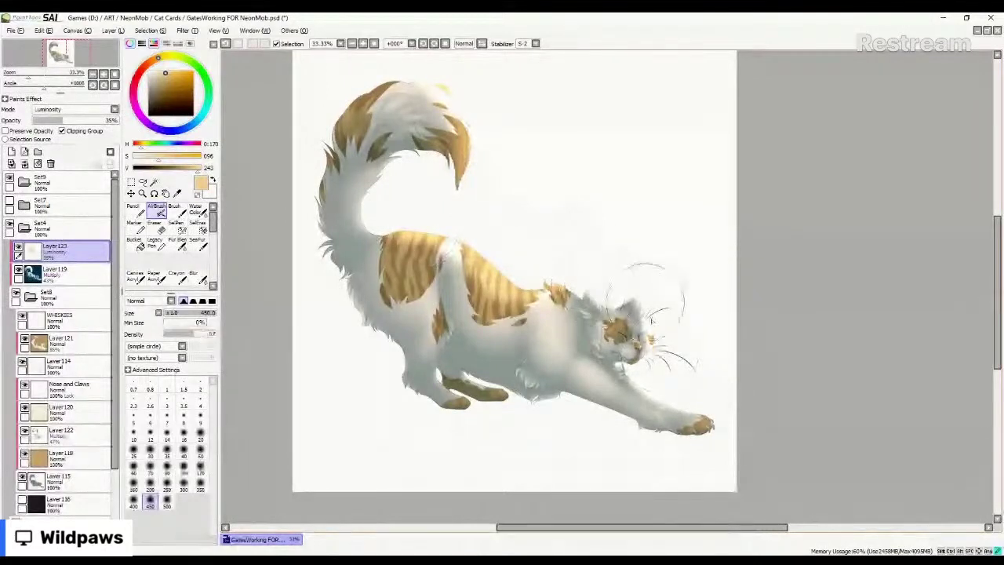
pyautogui.moveTo(653, 320); pyautogui.dragTo(650, 324)
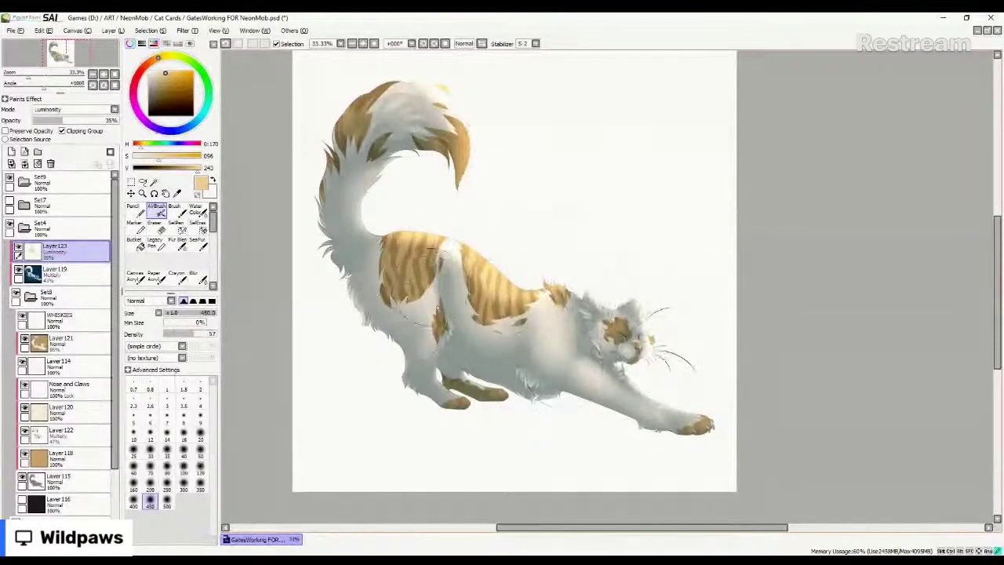
pyautogui.moveTo(562, 345)
pyautogui.mouseDown()
pyautogui.moveTo(569, 355)
pyautogui.moveTo(553, 373)
pyautogui.moveTo(702, 417)
pyautogui.moveTo(667, 440)
pyautogui.mouseUp()
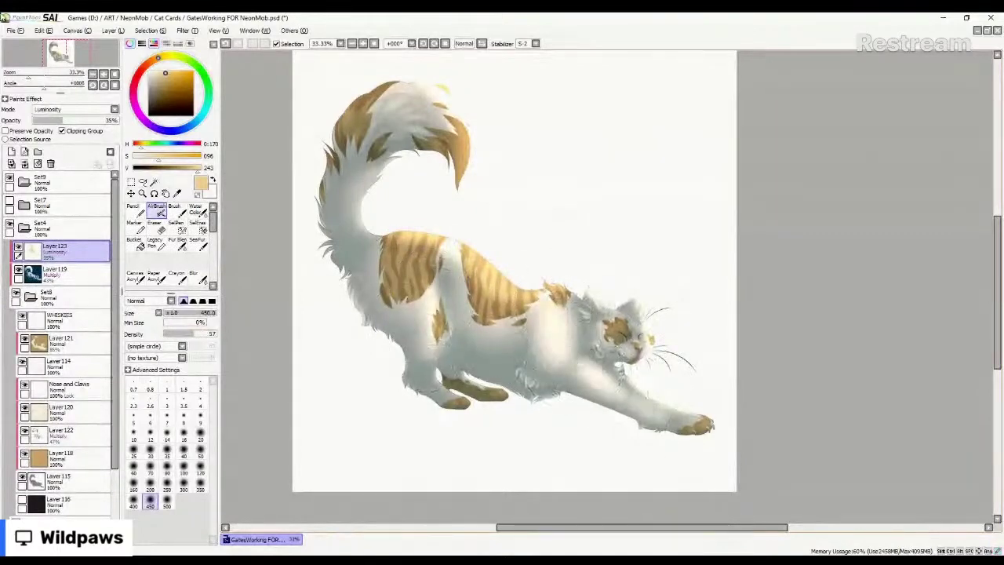
# Create a clipped Luminosity layer above Layer123 and ready the SeaFur brush at size 40 and density 32.
pyautogui.click(11, 151)
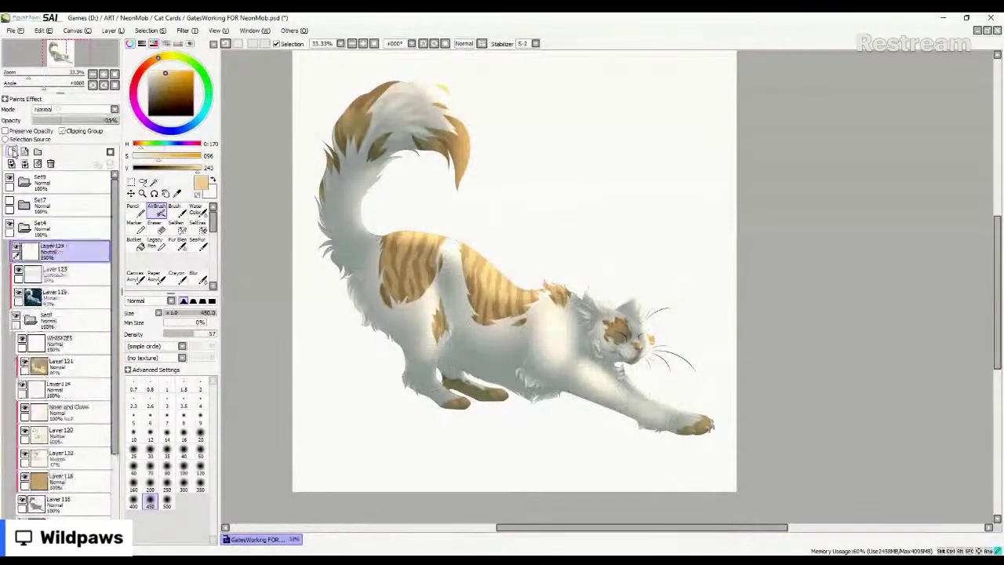
pyautogui.click(62, 130)
pyautogui.click(197, 244)
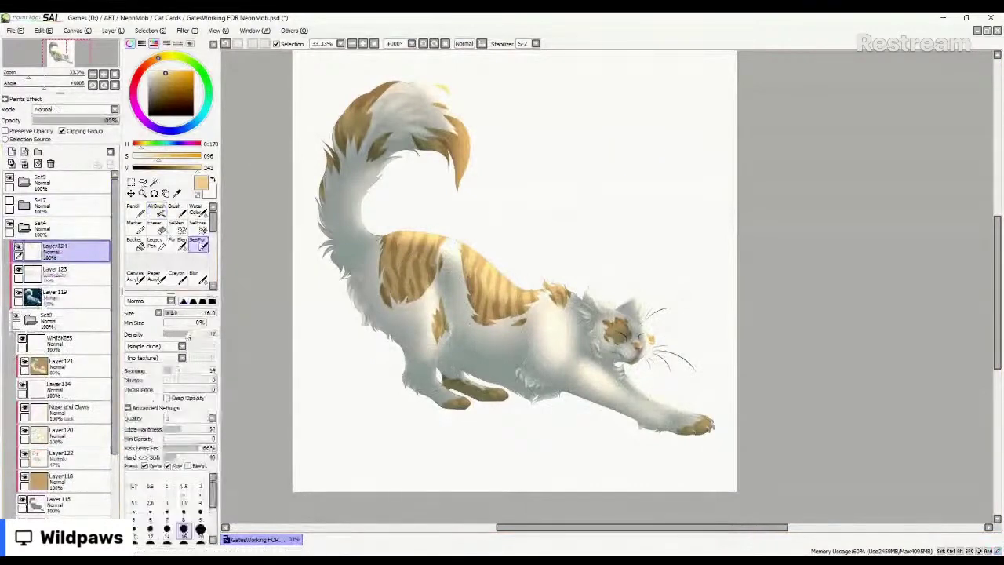
pyautogui.scroll(3, 421, 160)
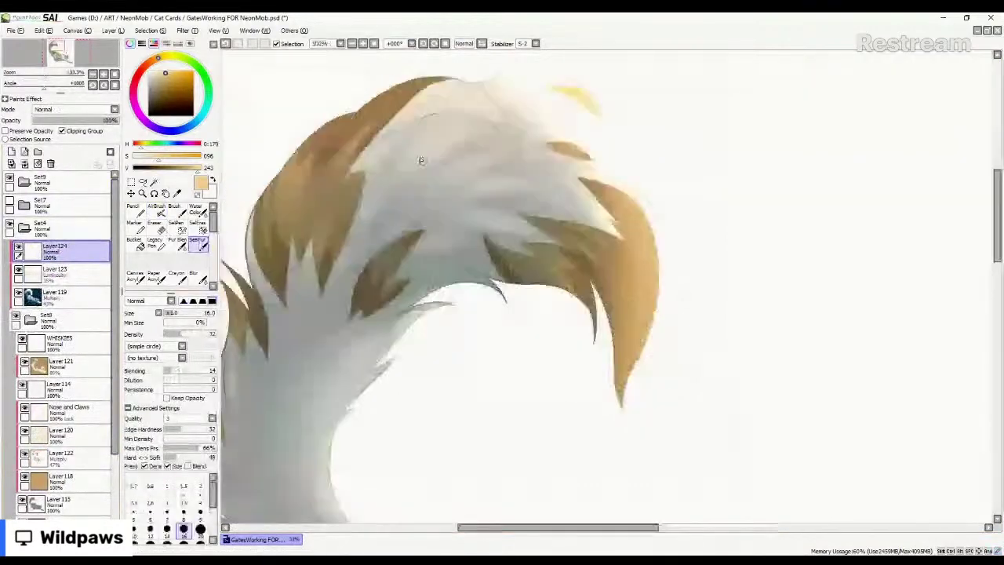
pyautogui.scroll(-1, 508, 200)
pyautogui.press('[')
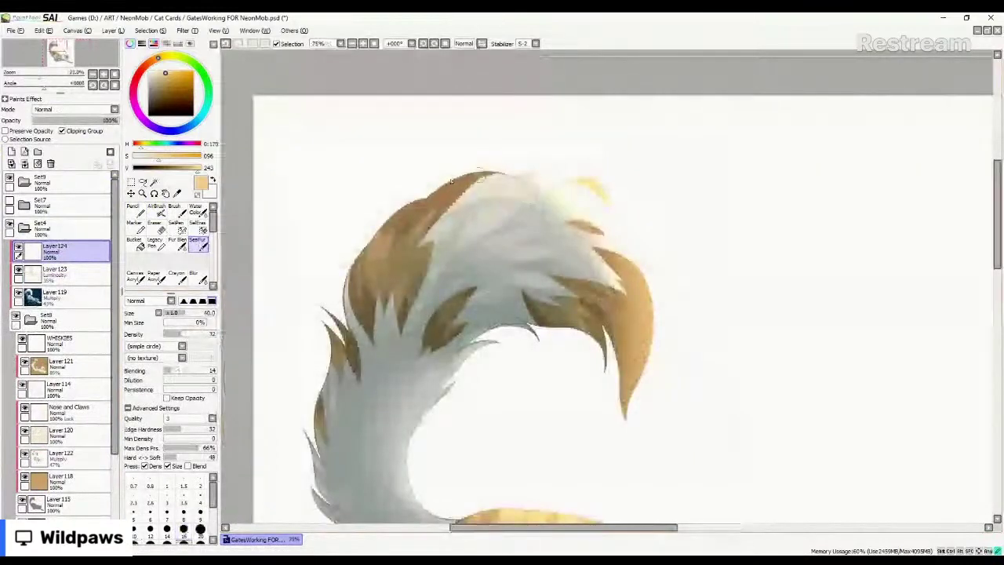
pyautogui.click(101, 110)
pyautogui.click(71, 151)
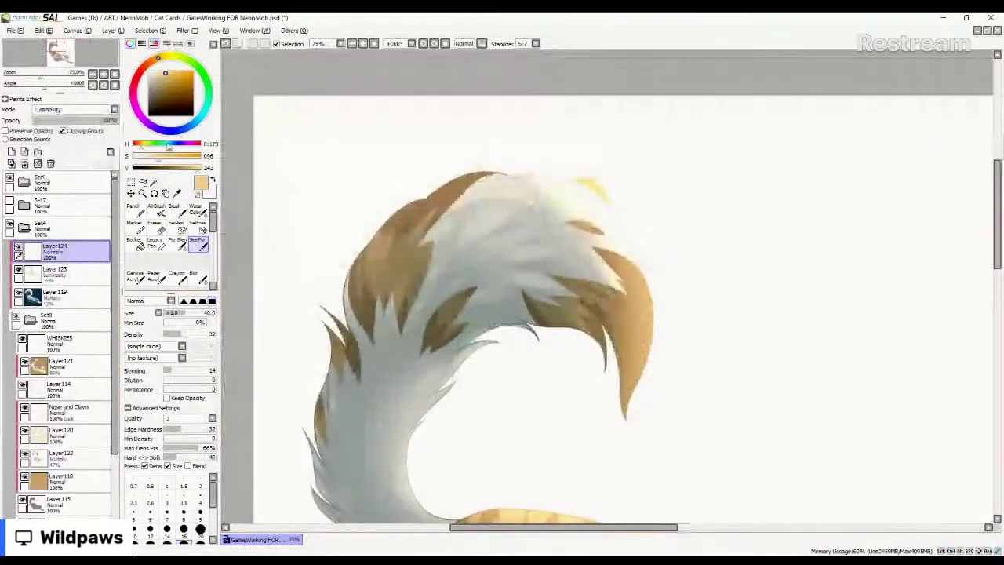
# Paint fur-textured highlight strokes on the tail tip and along the outer edge of the tail's upper curve.
pyautogui.moveTo(615, 254)
pyautogui.mouseDown()
pyautogui.moveTo(645, 277)
pyautogui.moveTo(636, 272)
pyautogui.moveTo(651, 301)
pyautogui.moveTo(651, 342)
pyautogui.mouseUp()
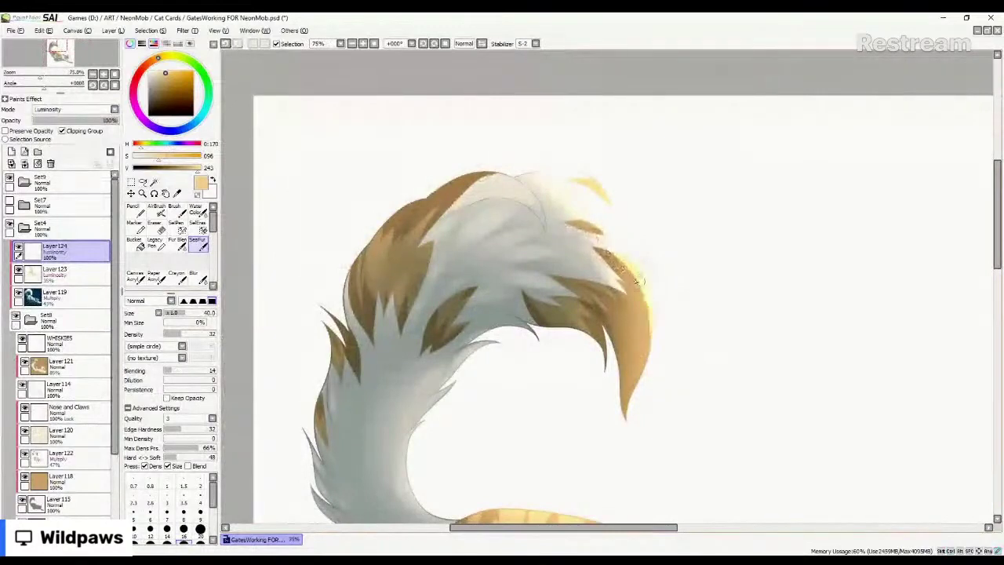
pyautogui.moveTo(628, 278)
pyautogui.mouseDown()
pyautogui.moveTo(643, 370)
pyautogui.moveTo(623, 287)
pyautogui.moveTo(642, 356)
pyautogui.moveTo(625, 317)
pyautogui.mouseUp()
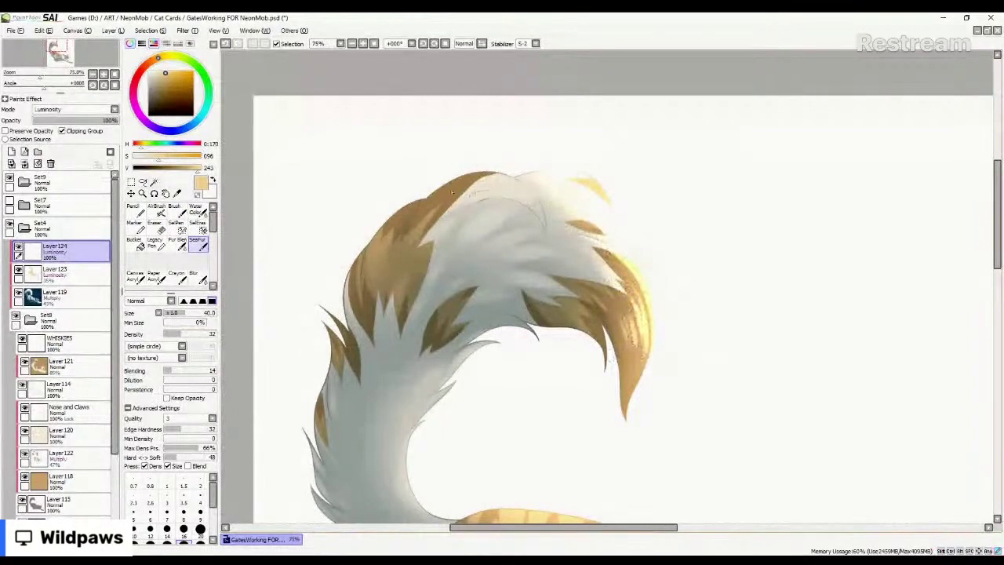
pyautogui.moveTo(416, 220); pyautogui.dragTo(501, 172)
pyautogui.hotkey('ctrl', 'z')
pyautogui.moveTo(422, 210); pyautogui.dragTo(502, 174)
pyautogui.moveTo(418, 231)
pyautogui.mouseDown()
pyautogui.moveTo(529, 193)
pyautogui.moveTo(464, 192)
pyautogui.moveTo(428, 210)
pyautogui.moveTo(428, 234)
pyautogui.mouseUp()
pyautogui.moveTo(473, 198); pyautogui.dragTo(449, 232)
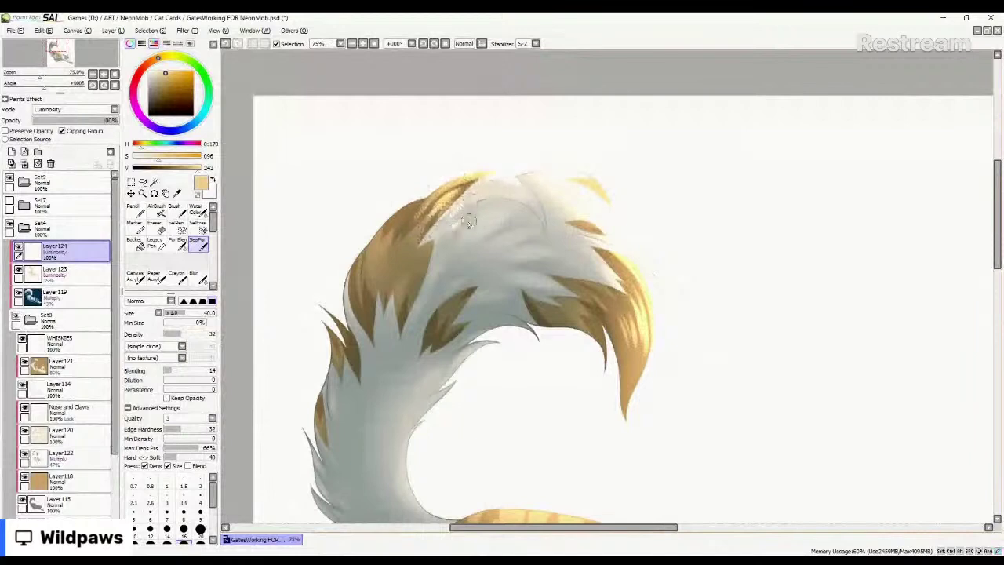
pyautogui.moveTo(407, 206); pyautogui.dragTo(372, 294)
pyautogui.moveTo(366, 249); pyautogui.dragTo(350, 308)
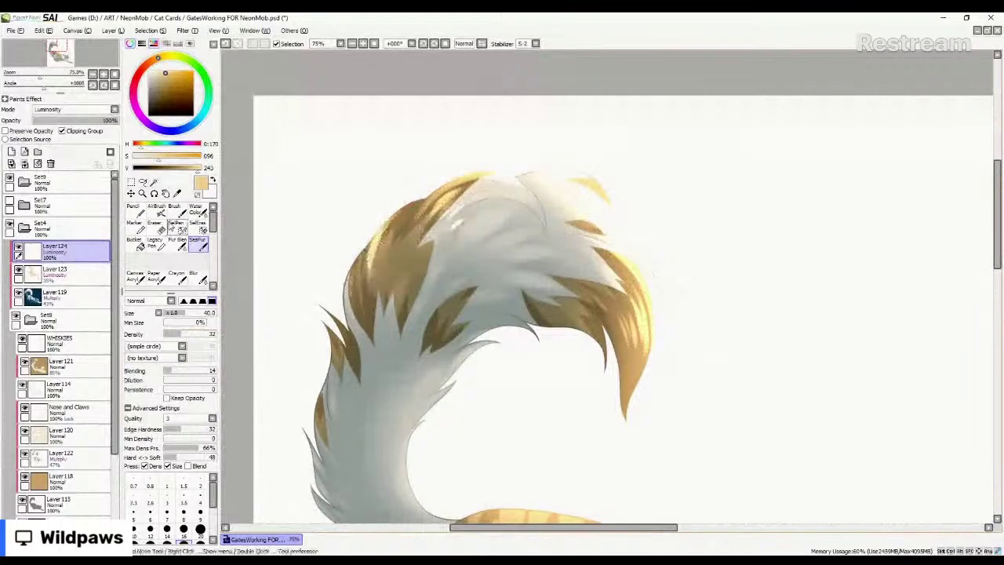
# Soften the highlights on the tail tip and upper curve with the Fur Blen brush at size 55.
pyautogui.click(181, 246)
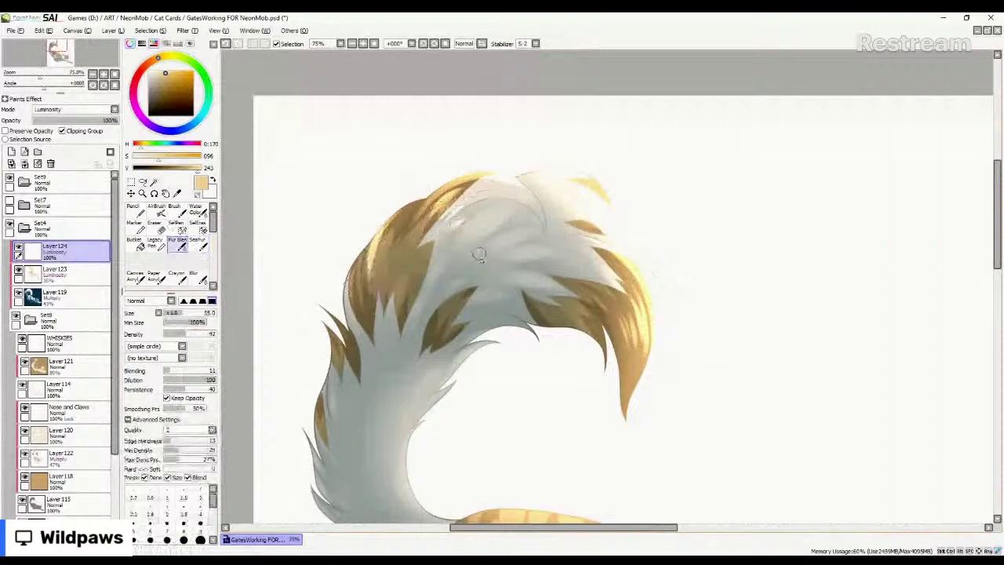
pyautogui.moveTo(643, 344)
pyautogui.mouseDown()
pyautogui.moveTo(606, 247)
pyautogui.moveTo(545, 219)
pyautogui.mouseUp()
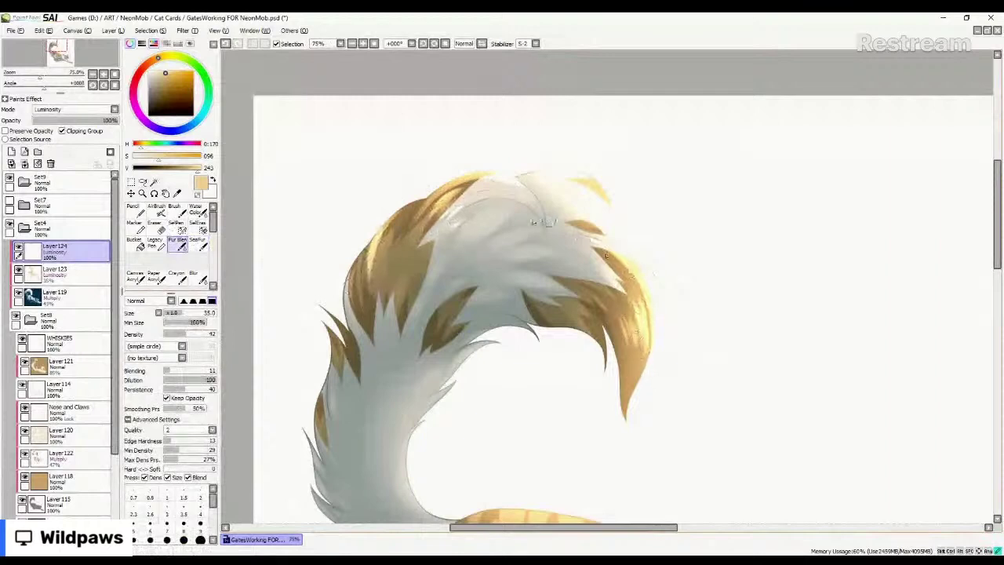
pyautogui.scroll(-3, 394, 189)
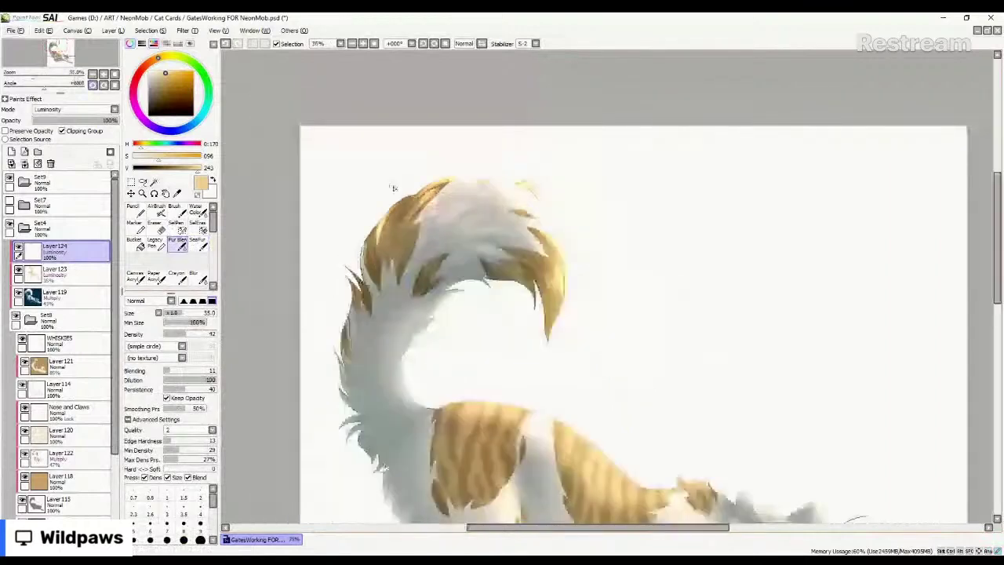
# Paint highlight strokes along the tail's inner edge, from the underside of the curl to its base, with the SeaFur brush.
pyautogui.scroll(3, 393, 188)
pyautogui.click(201, 244)
pyautogui.scroll(1, 606, 205)
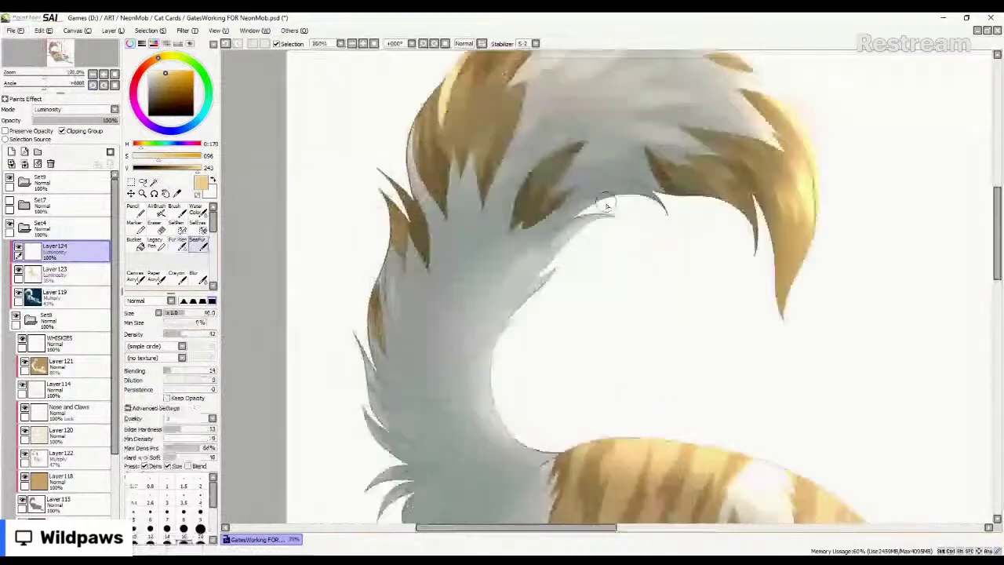
pyautogui.moveTo(606, 204)
pyautogui.mouseDown()
pyautogui.moveTo(616, 230)
pyautogui.moveTo(617, 218)
pyautogui.moveTo(564, 243)
pyautogui.mouseUp()
pyautogui.moveTo(535, 277)
pyautogui.mouseDown()
pyautogui.moveTo(492, 330)
pyautogui.moveTo(492, 415)
pyautogui.moveTo(481, 394)
pyautogui.moveTo(489, 431)
pyautogui.mouseUp()
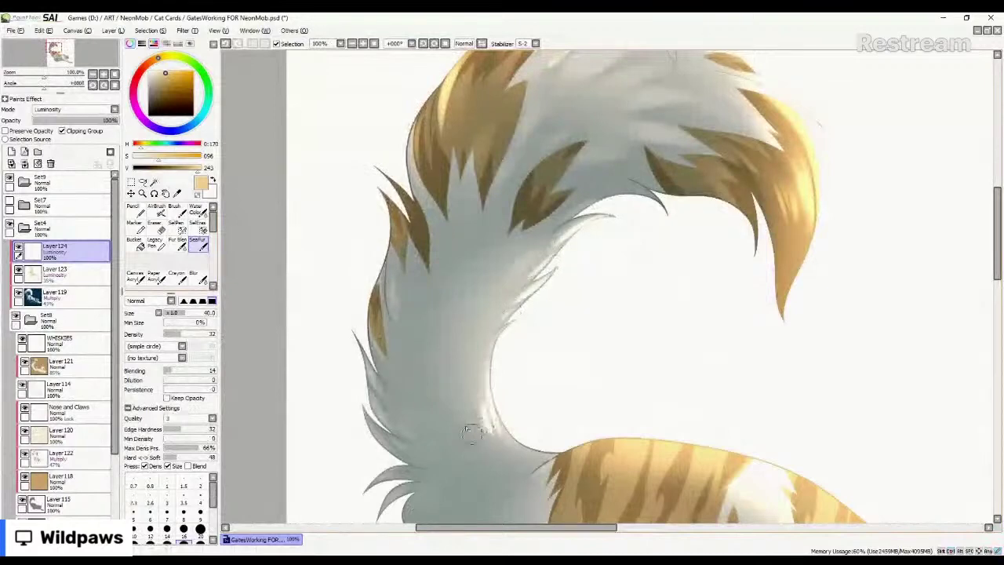
# Blend the highlight along the inner edge of the tail base with the Fur Blen brush.
pyautogui.click(178, 245)
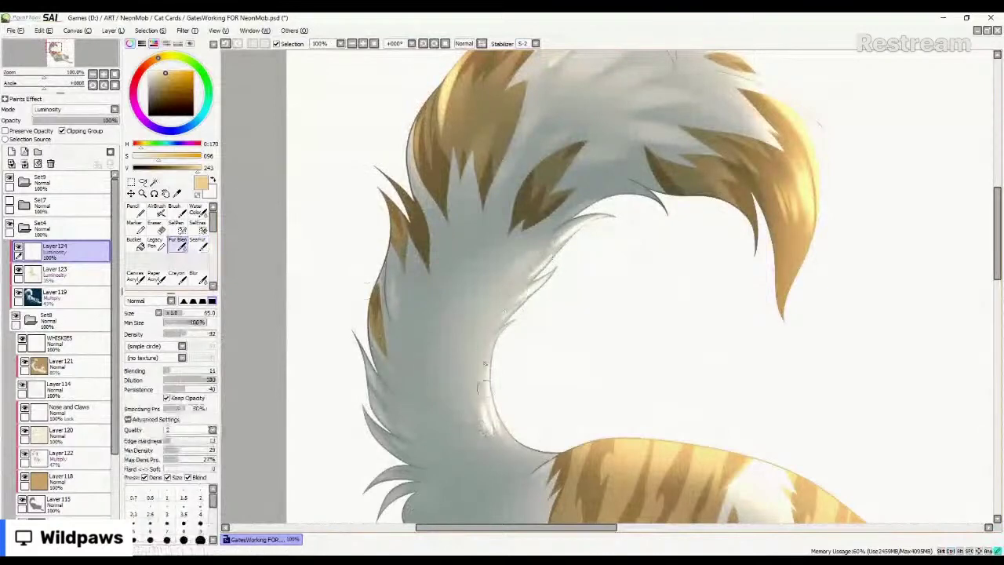
pyautogui.moveTo(487, 372); pyautogui.dragTo(482, 442)
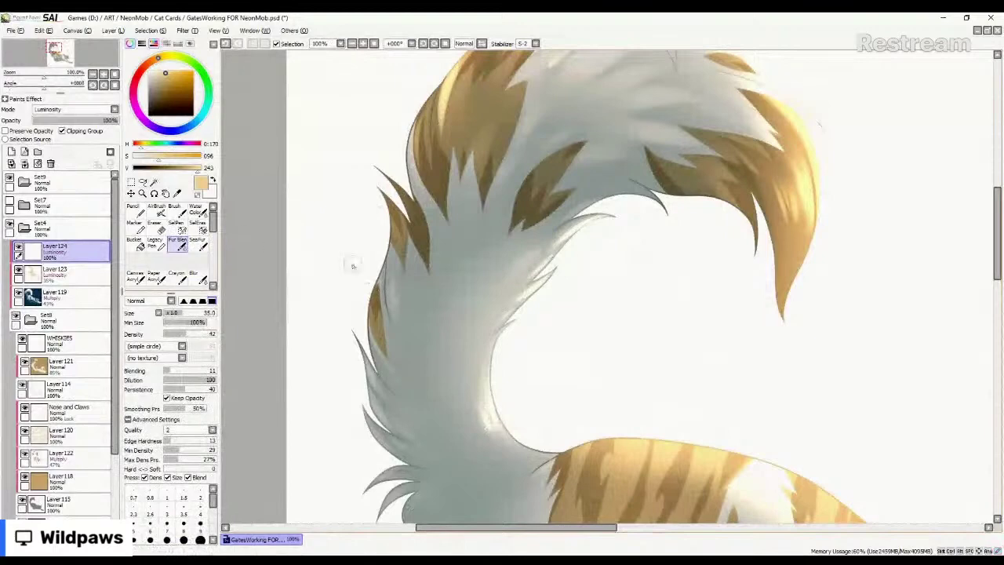
pyautogui.scroll(-1, 380, 251)
pyautogui.scroll(-2, 379, 251)
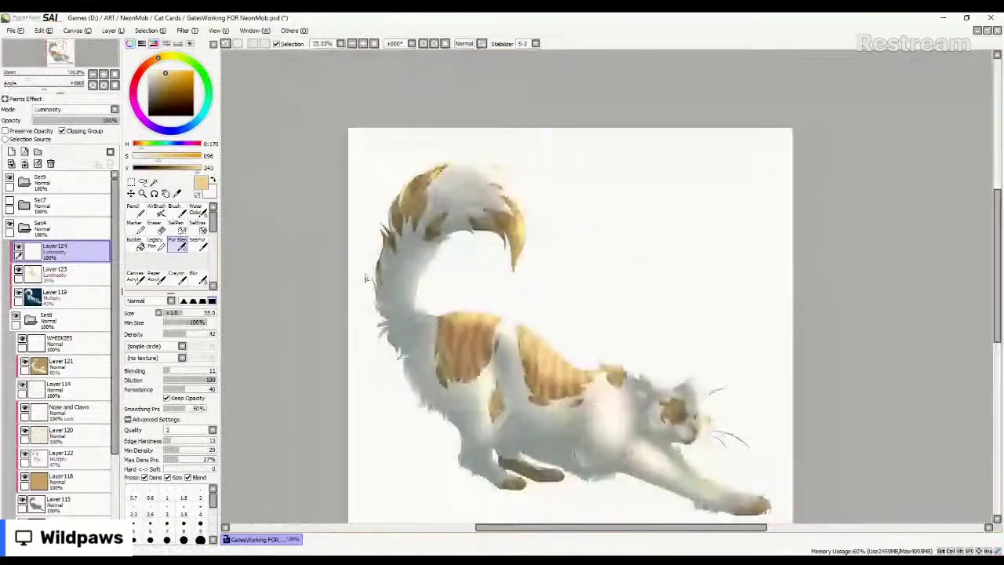
# Paint SeaFur highlights at size 40 on the fur tufts along the outer edge of the lower tail and rump.
pyautogui.scroll(2, 364, 278)
pyautogui.click(199, 243)
pyautogui.scroll(-2, 437, 253)
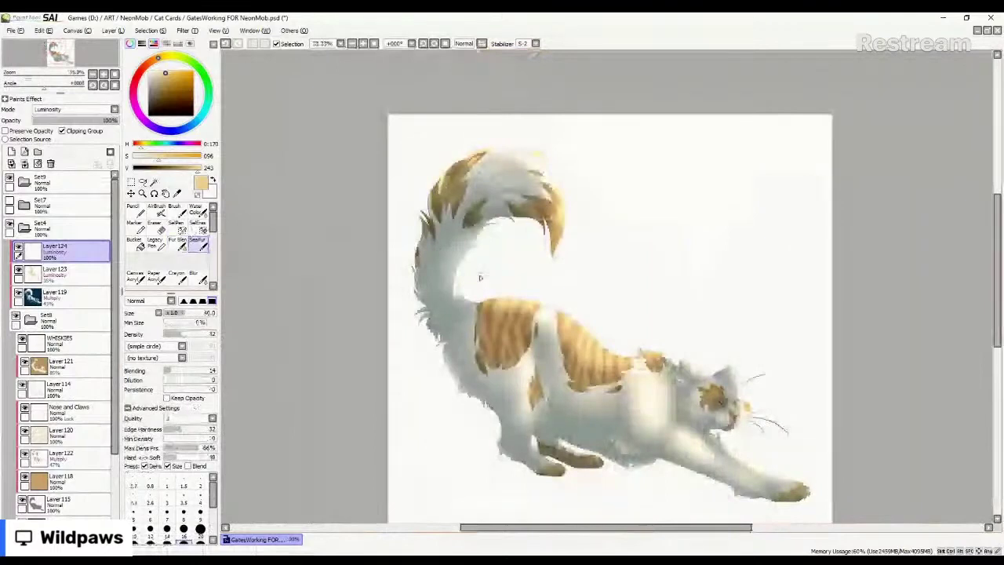
pyautogui.scroll(-1, 480, 277)
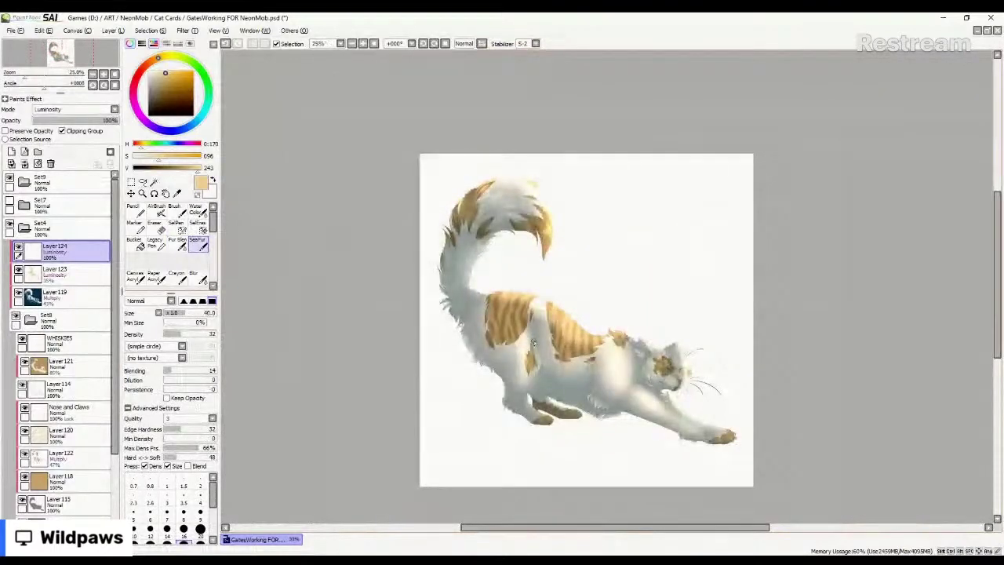
pyautogui.scroll(1, 433, 295)
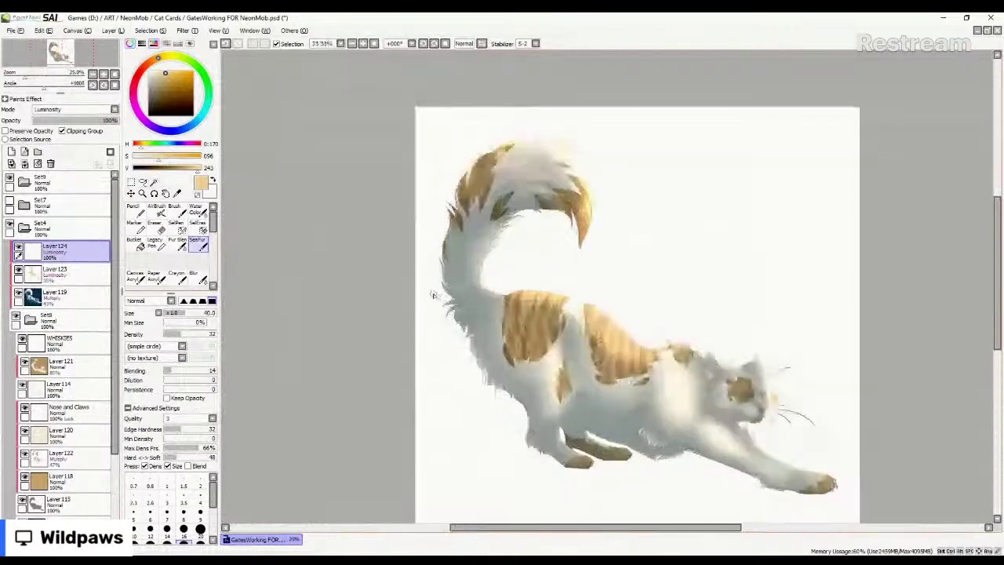
pyautogui.scroll(3, 433, 295)
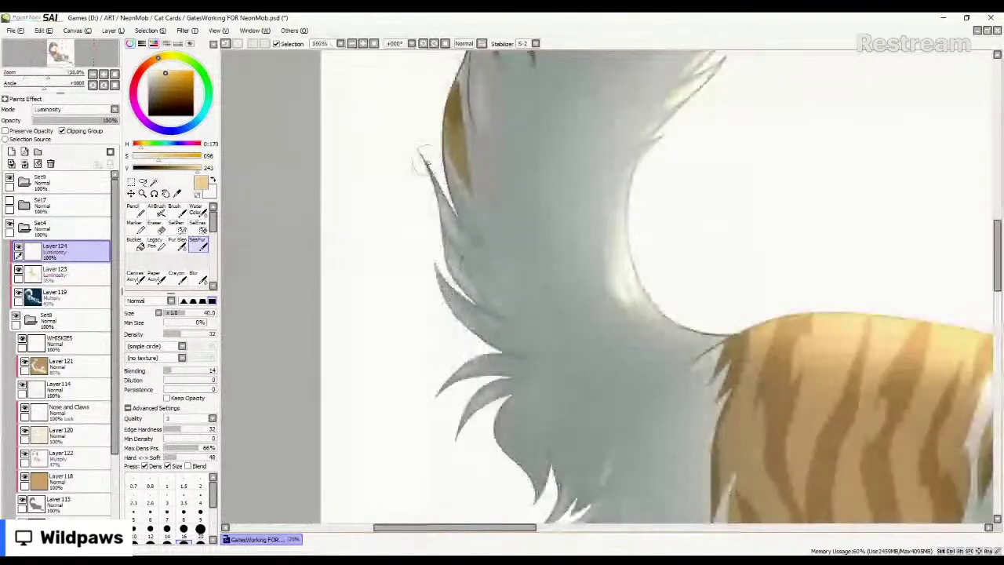
pyautogui.moveTo(431, 180)
pyautogui.mouseDown()
pyautogui.moveTo(478, 269)
pyautogui.moveTo(468, 288)
pyautogui.moveTo(447, 247)
pyautogui.mouseUp()
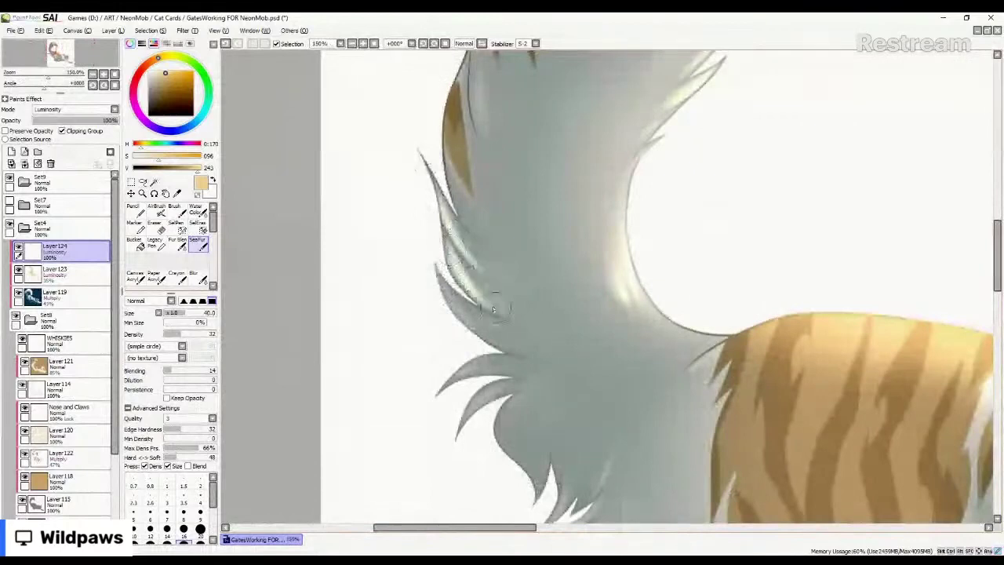
pyautogui.moveTo(490, 337)
pyautogui.mouseDown()
pyautogui.moveTo(441, 286)
pyautogui.moveTo(455, 298)
pyautogui.moveTo(452, 244)
pyautogui.moveTo(490, 298)
pyautogui.mouseUp()
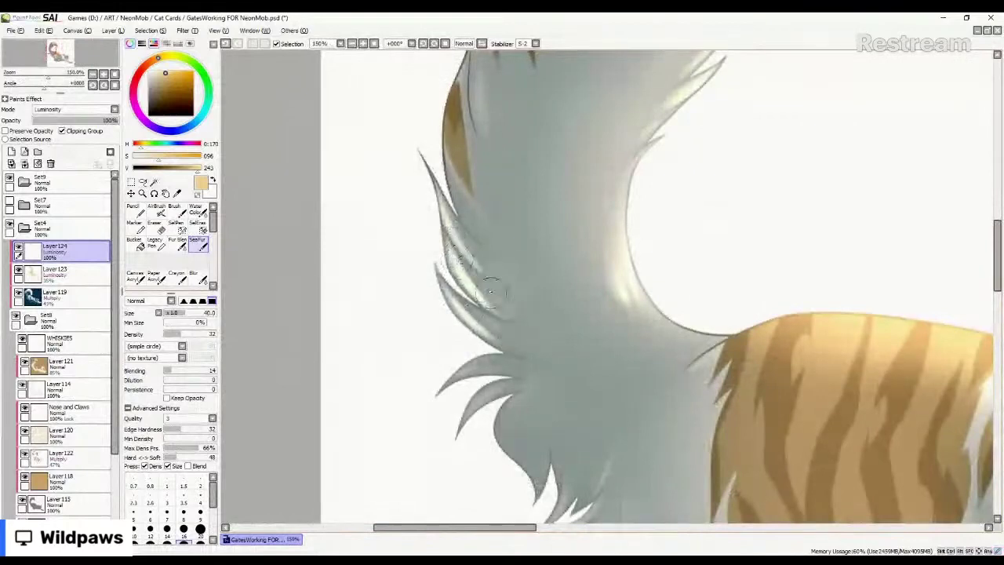
pyautogui.moveTo(455, 250)
pyautogui.mouseDown()
pyautogui.moveTo(488, 302)
pyautogui.moveTo(507, 298)
pyautogui.mouseUp()
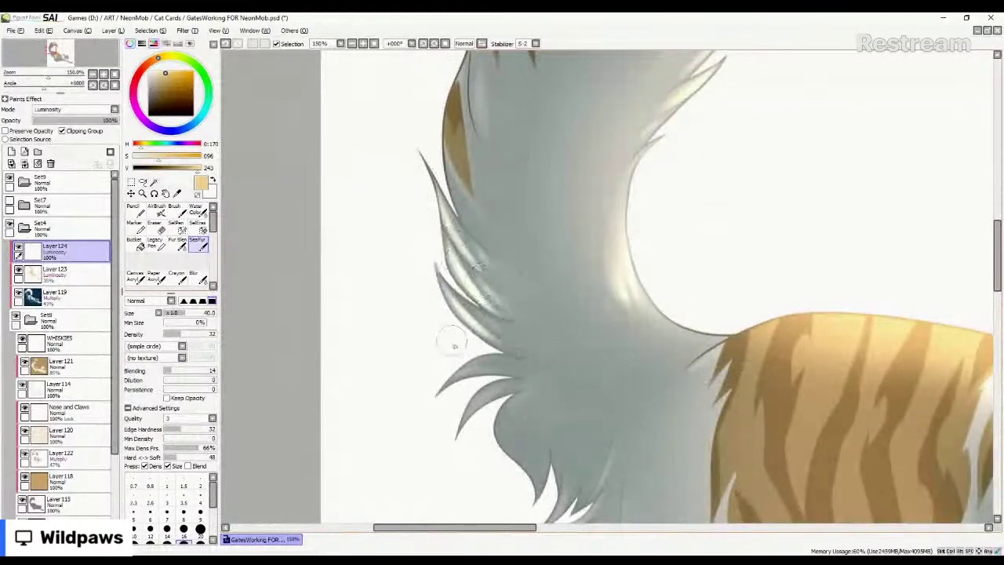
pyautogui.moveTo(444, 386)
pyautogui.mouseDown()
pyautogui.moveTo(467, 364)
pyautogui.moveTo(525, 378)
pyautogui.moveTo(459, 433)
pyautogui.mouseUp()
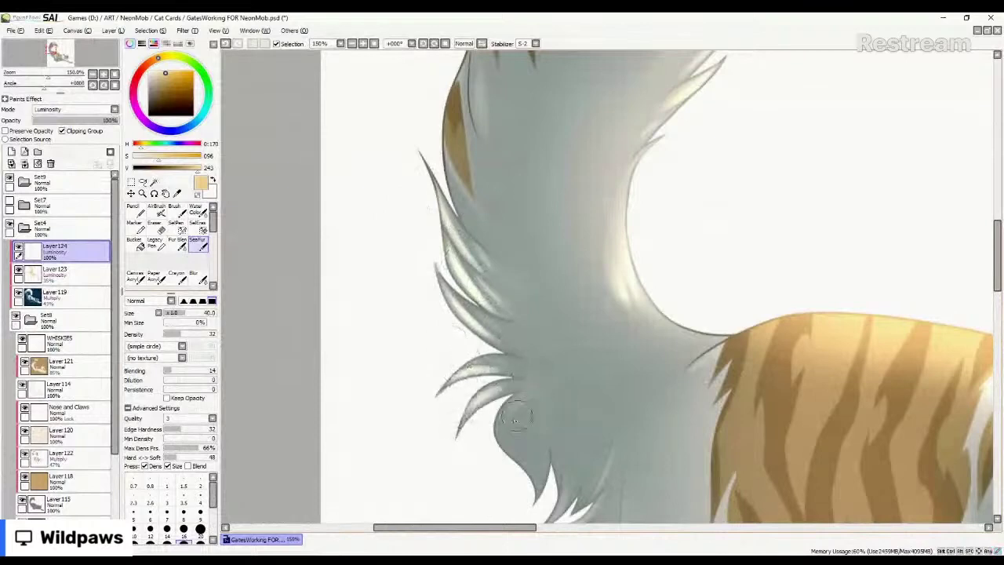
pyautogui.moveTo(514, 408)
pyautogui.mouseDown()
pyautogui.moveTo(496, 420)
pyautogui.moveTo(502, 471)
pyautogui.mouseUp()
pyautogui.moveTo(549, 428); pyautogui.dragTo(534, 471)
# Smooth the highlights on the outer lower-tail and rump tufts with the Fur Blen brush.
pyautogui.click(179, 243)
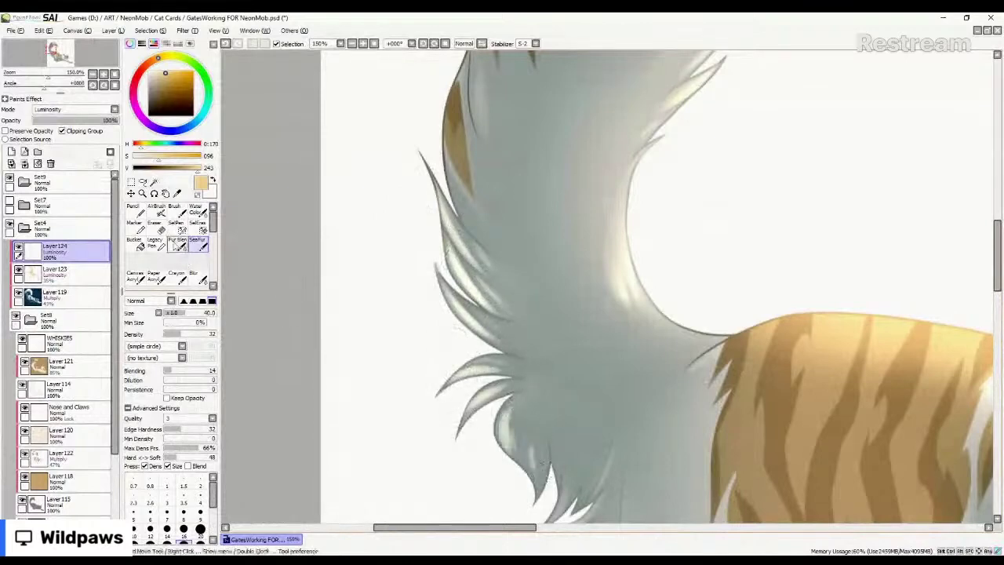
pyautogui.moveTo(504, 379); pyautogui.dragTo(484, 373)
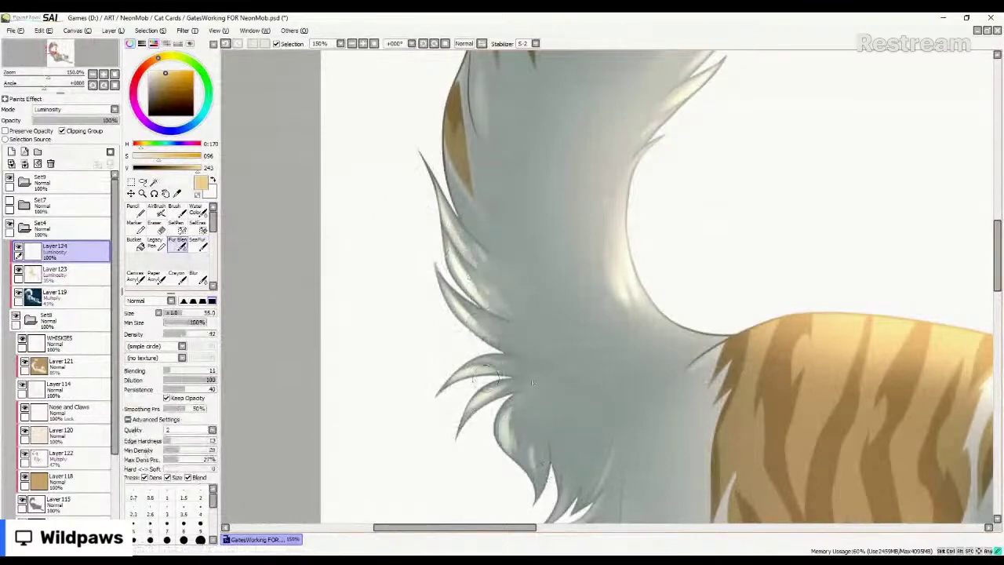
pyautogui.moveTo(510, 409); pyautogui.dragTo(504, 425)
pyautogui.scroll(-2, 458, 281)
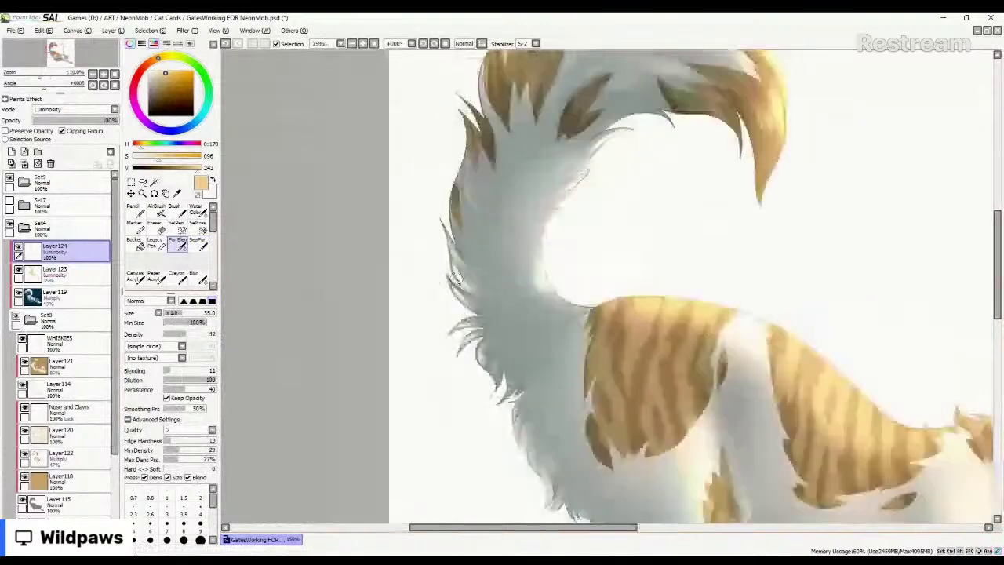
# Paint a size 20 SeaFur highlight along the far edge of the cat's nose bridge, down to the nose.
pyautogui.moveTo(457, 280); pyautogui.dragTo(262, 250)
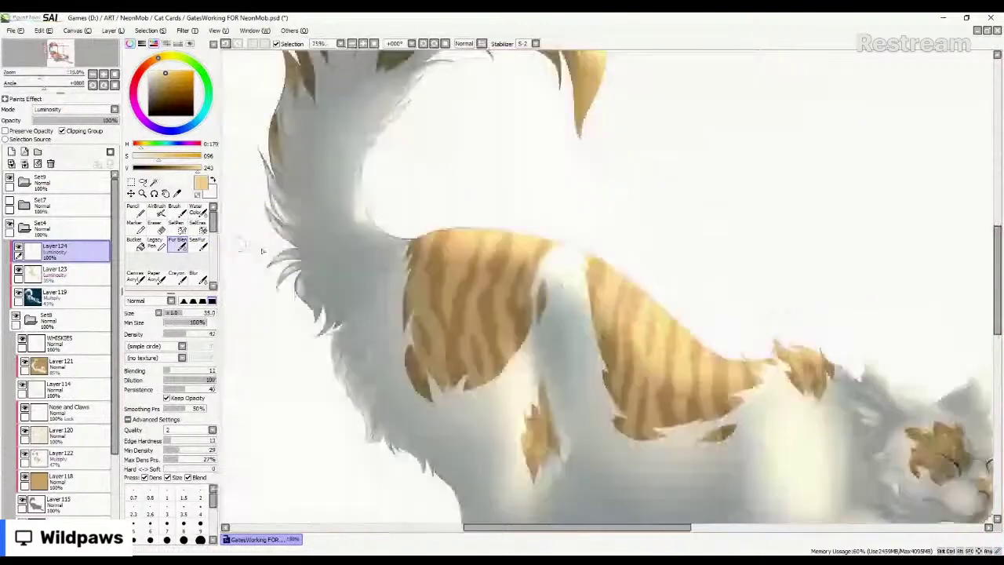
pyautogui.click(197, 244)
pyautogui.scroll(-1, 398, 267)
pyautogui.scroll(-1, 398, 268)
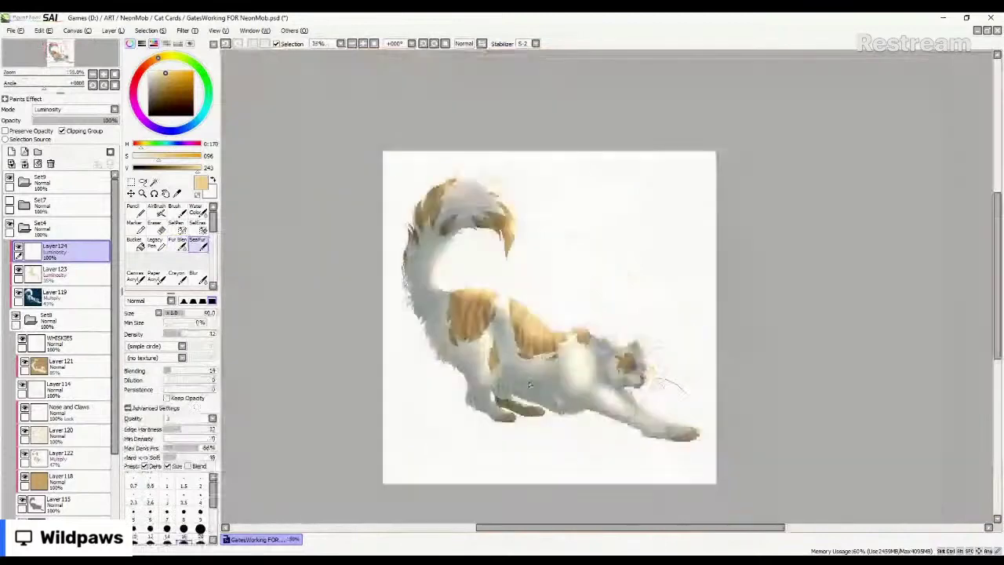
pyautogui.scroll(2, 617, 382)
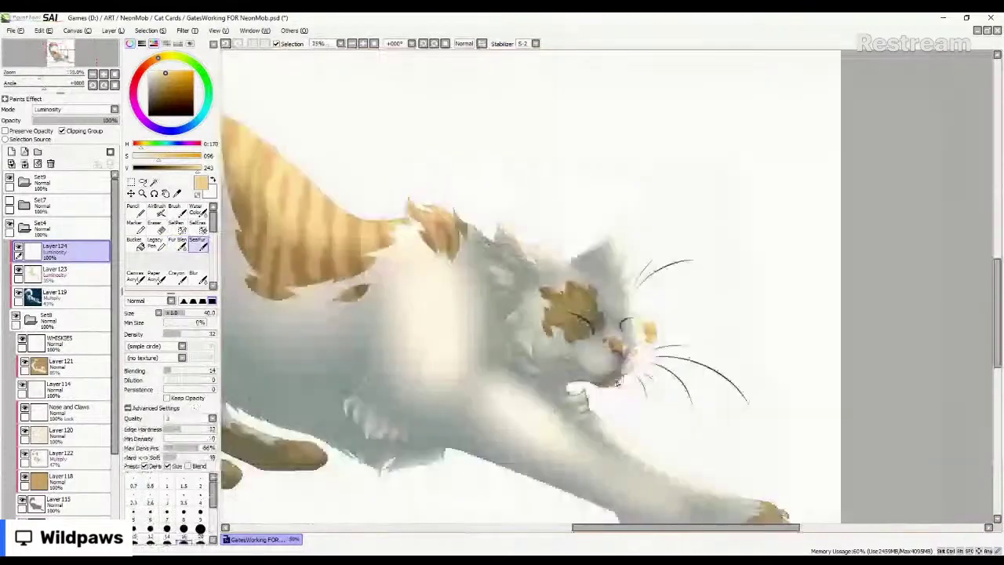
pyautogui.scroll(4, 618, 382)
pyautogui.press('[')
pyautogui.press('[')
pyautogui.press('[')
pyautogui.press('[')
pyautogui.moveTo(578, 257); pyautogui.dragTo(630, 343)
pyautogui.moveTo(601, 291); pyautogui.dragTo(632, 357)
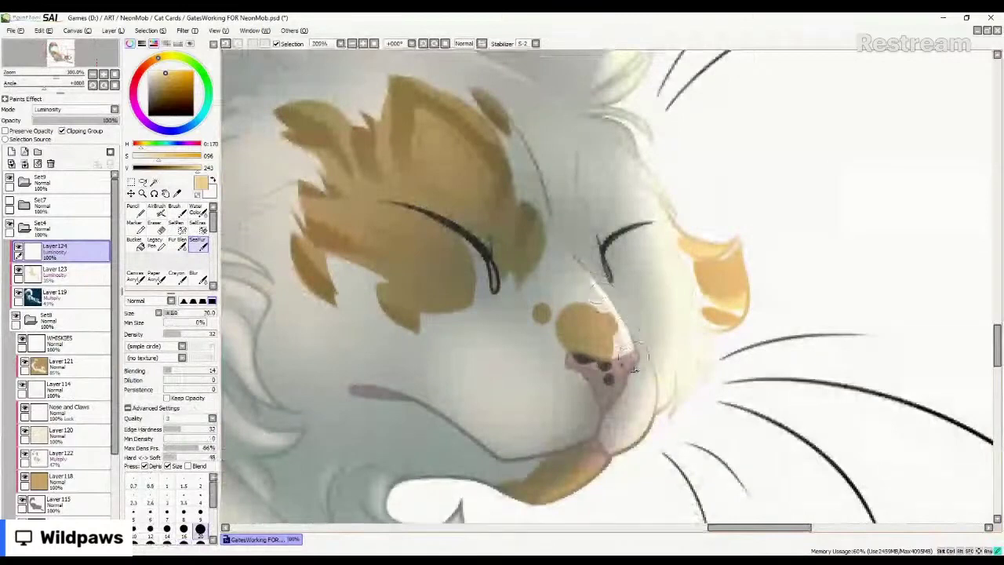
# Soften the nose-bridge highlight with the Fur Blen brush.
pyautogui.click(135, 228)
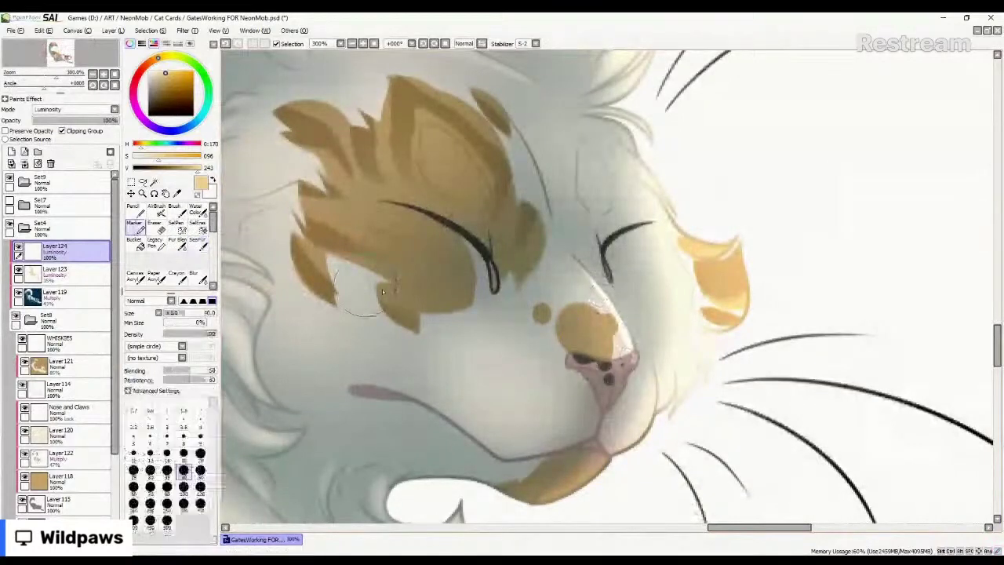
pyautogui.click(202, 245)
pyautogui.click(181, 245)
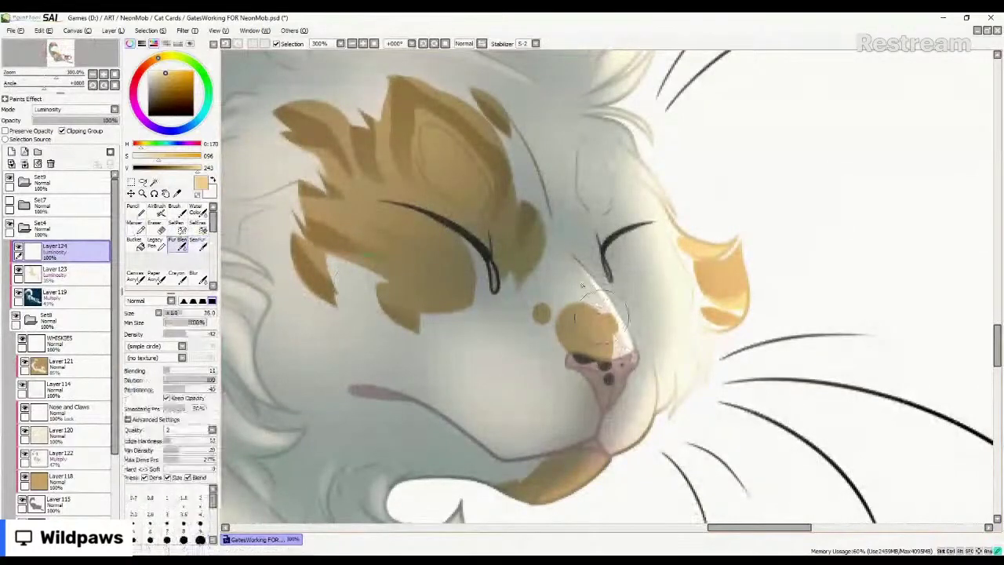
# Paint fine SeaFur highlights at size 12 on the pink nose, the front of the lip and the mouth corner.
pyautogui.click(199, 246)
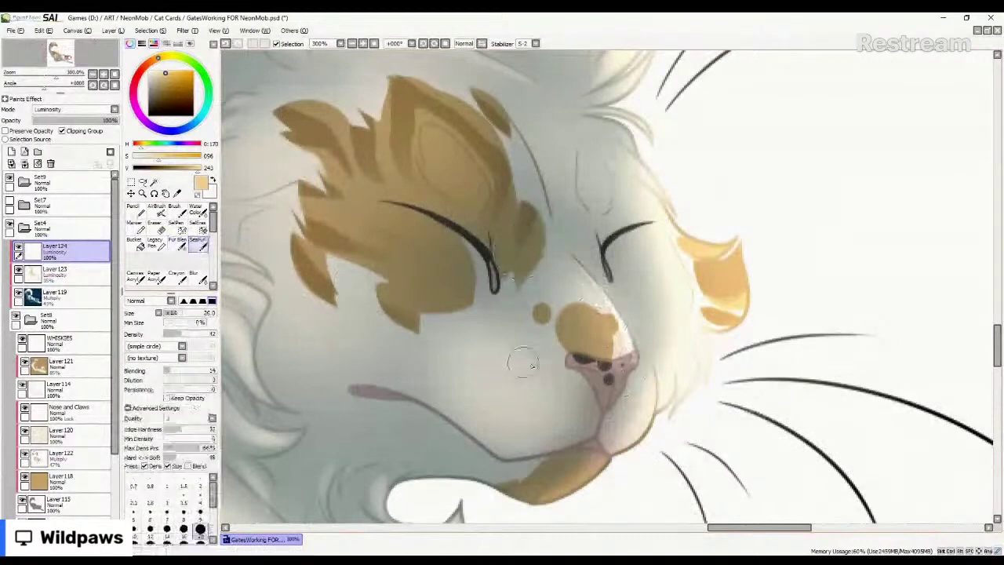
pyautogui.press('[')
pyautogui.press('[')
pyautogui.moveTo(570, 357)
pyautogui.mouseDown()
pyautogui.moveTo(620, 361)
pyautogui.moveTo(615, 404)
pyautogui.moveTo(621, 369)
pyautogui.moveTo(632, 373)
pyautogui.moveTo(613, 405)
pyautogui.mouseUp()
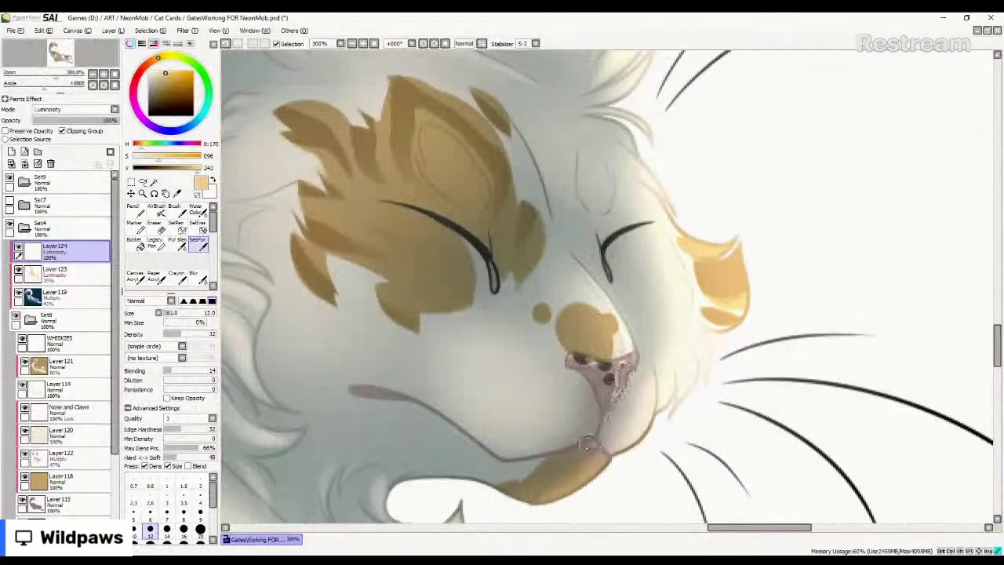
pyautogui.moveTo(590, 444); pyautogui.dragTo(604, 449)
pyautogui.moveTo(358, 389); pyautogui.dragTo(364, 391)
# Blend the mouth-corner, lip and nose highlights with the Fur Blen brush at sizes 16 and 12.
pyautogui.click(177, 245)
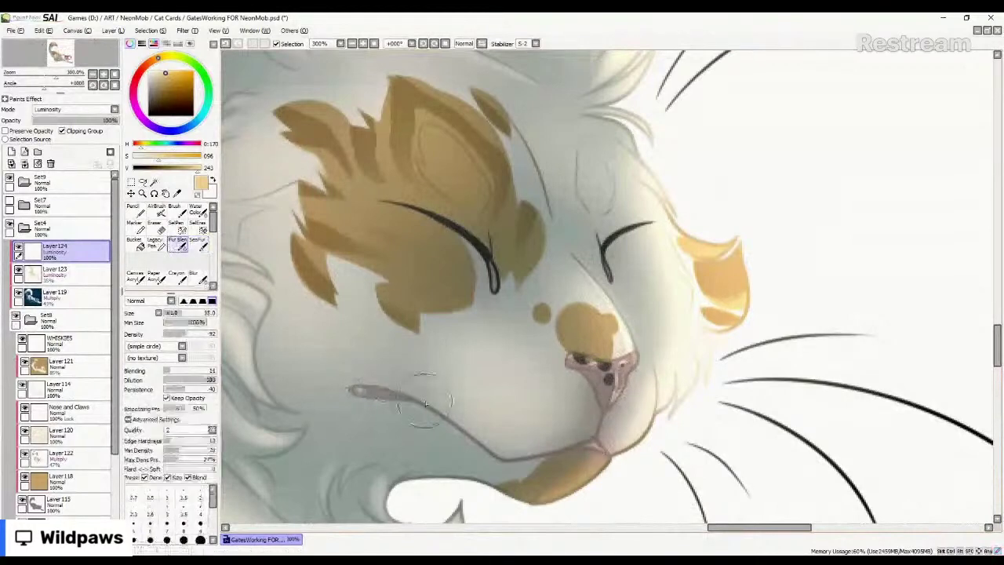
pyautogui.click(167, 539)
pyautogui.moveTo(362, 391); pyautogui.dragTo(350, 388)
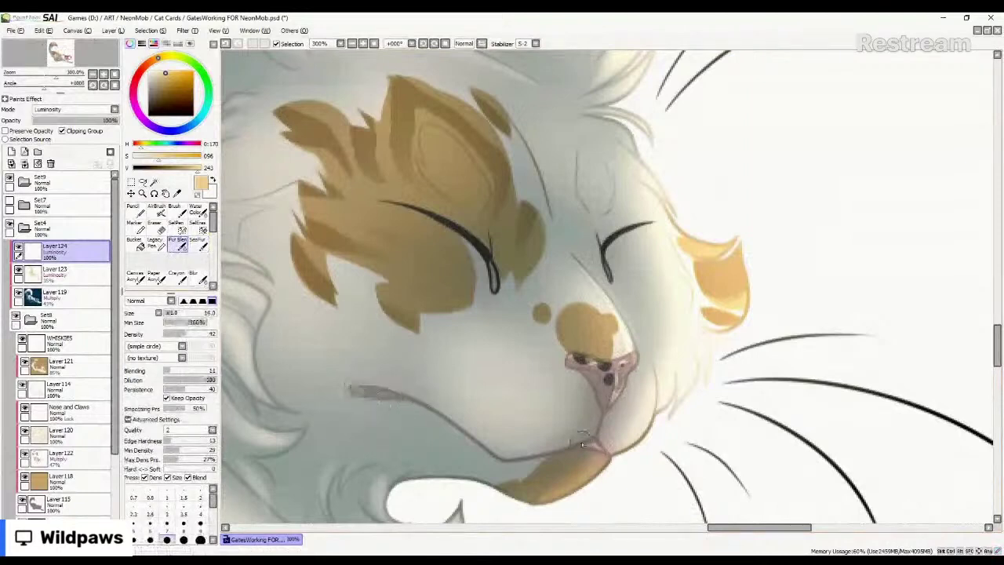
pyautogui.press('[')
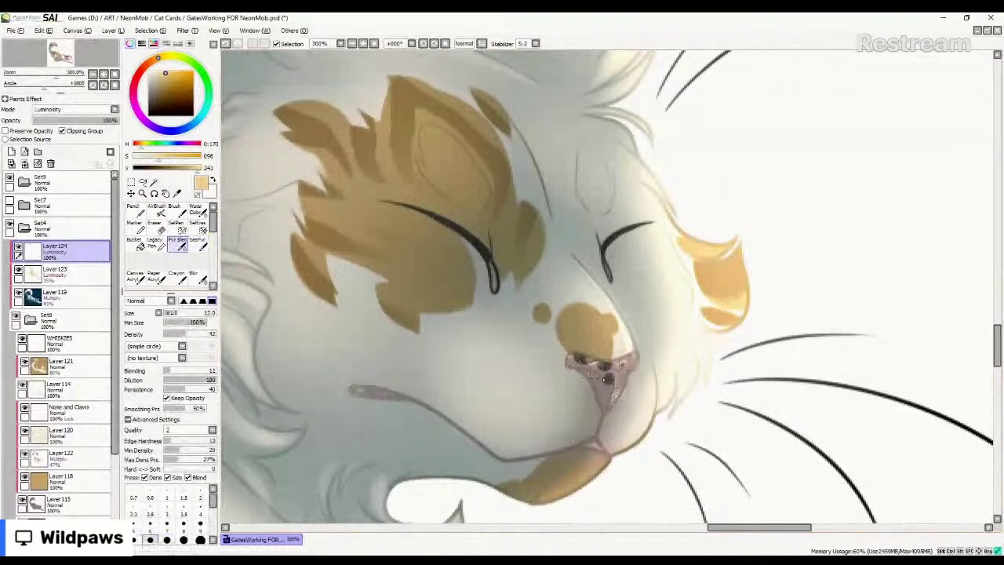
# Airbrush a soft highlight at size 100 over the nose bridge and its tan patch, redoing the first stroke.
pyautogui.press('v')
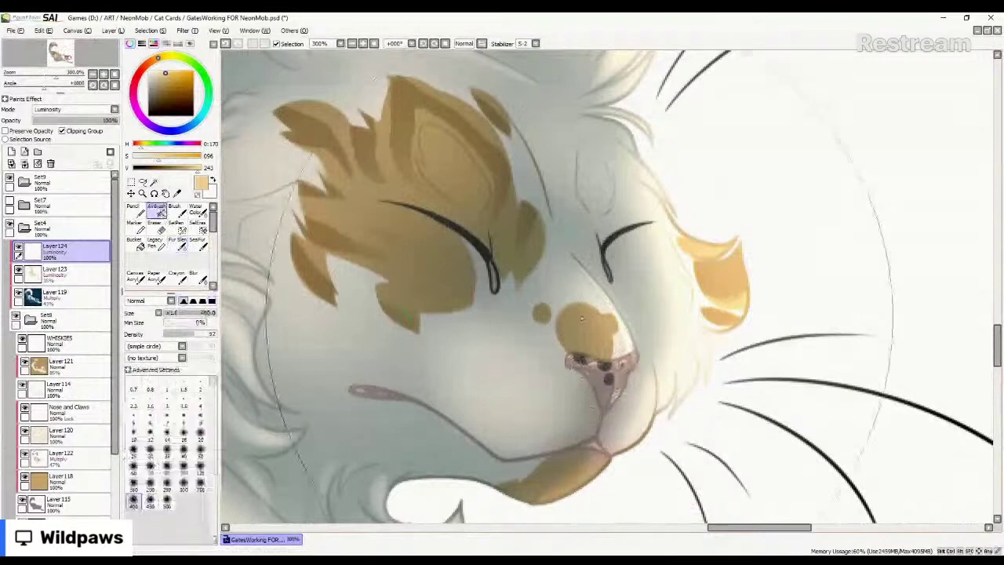
pyautogui.press('[')
pyautogui.press('[')
pyautogui.press('[')
pyautogui.press('[')
pyautogui.press('[')
pyautogui.press('[')
pyautogui.moveTo(585, 322); pyautogui.dragTo(608, 351)
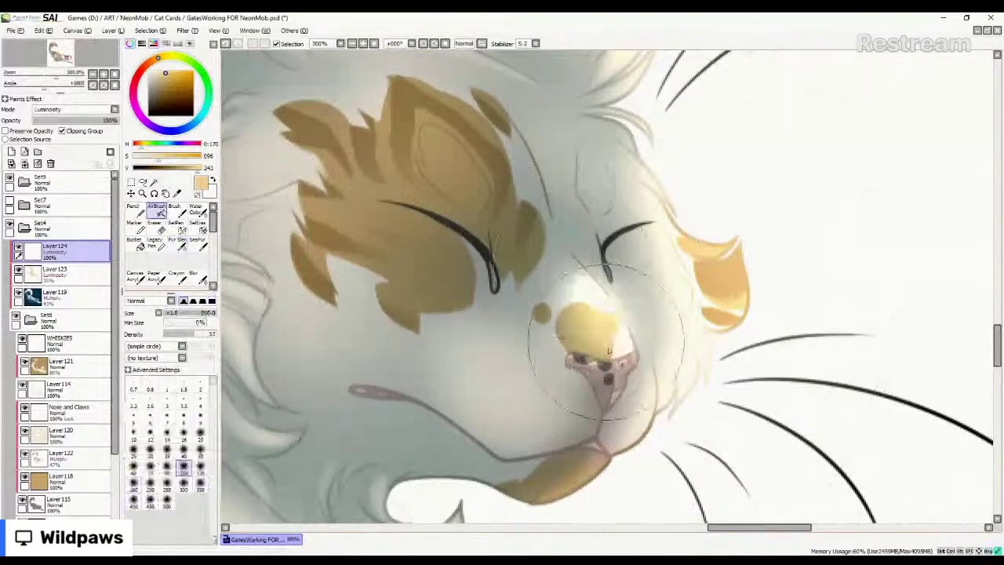
pyautogui.hotkey('ctrl', 'z')
pyautogui.moveTo(581, 281); pyautogui.dragTo(606, 347)
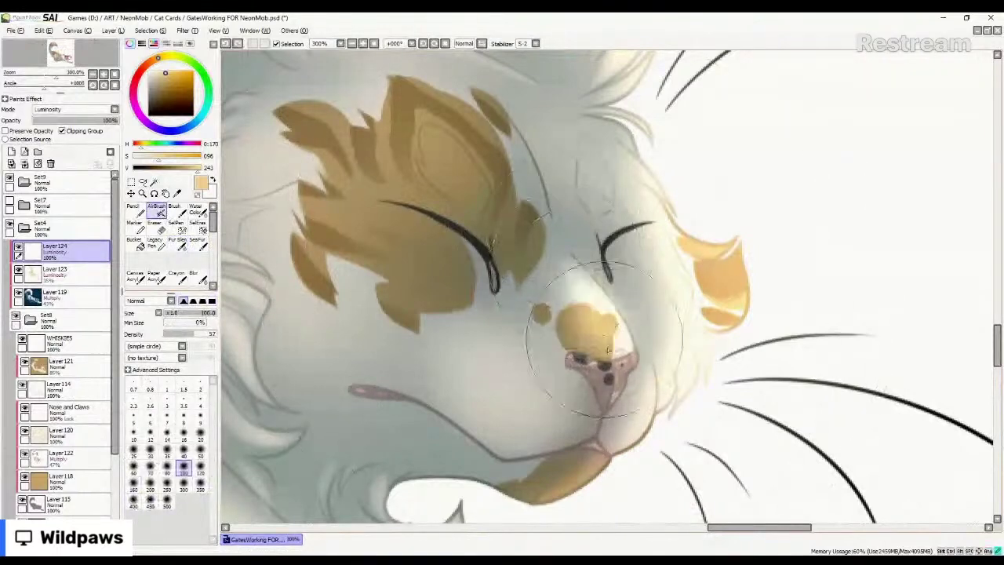
# Airbrush broad highlights at size 160 over the tan eye patch, the forehead and the chin.
pyautogui.scroll(-3, 624, 219)
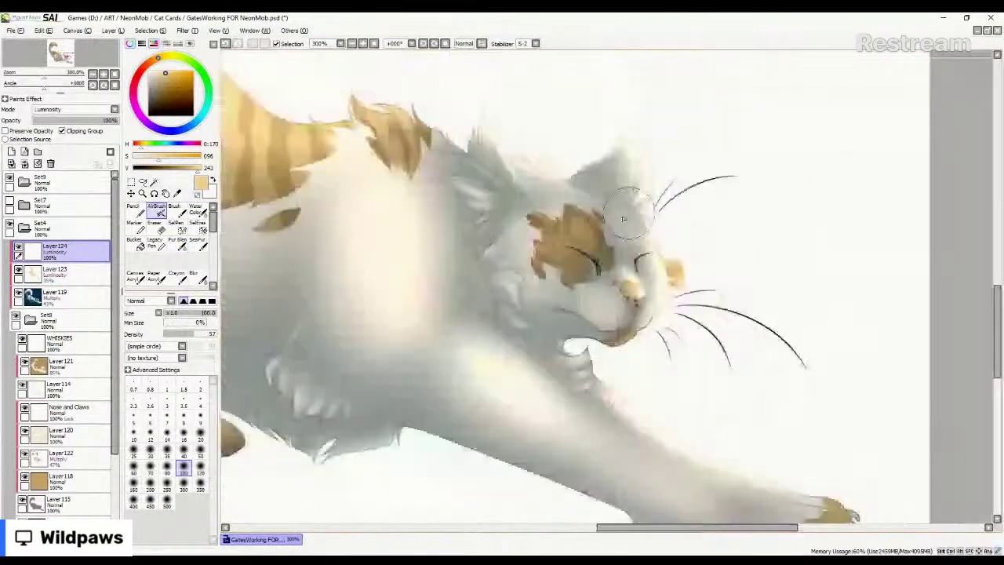
pyautogui.scroll(2, 628, 215)
pyautogui.press(']')
pyautogui.press(']')
pyautogui.moveTo(541, 234); pyautogui.dragTo(558, 263)
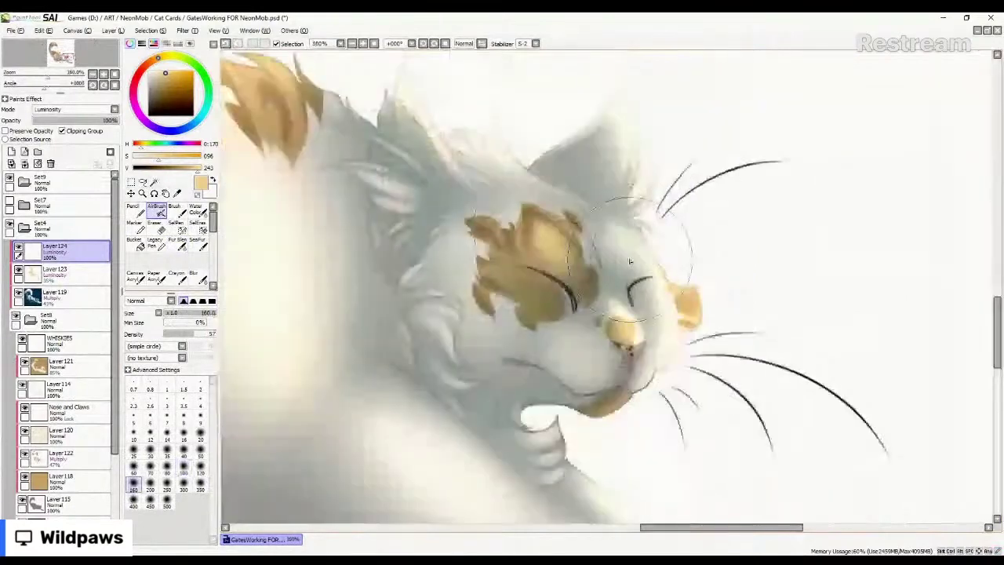
pyautogui.moveTo(622, 232); pyautogui.dragTo(629, 269)
pyautogui.moveTo(638, 379)
pyautogui.mouseDown()
pyautogui.moveTo(654, 359)
pyautogui.moveTo(600, 428)
pyautogui.moveTo(550, 446)
pyautogui.mouseUp()
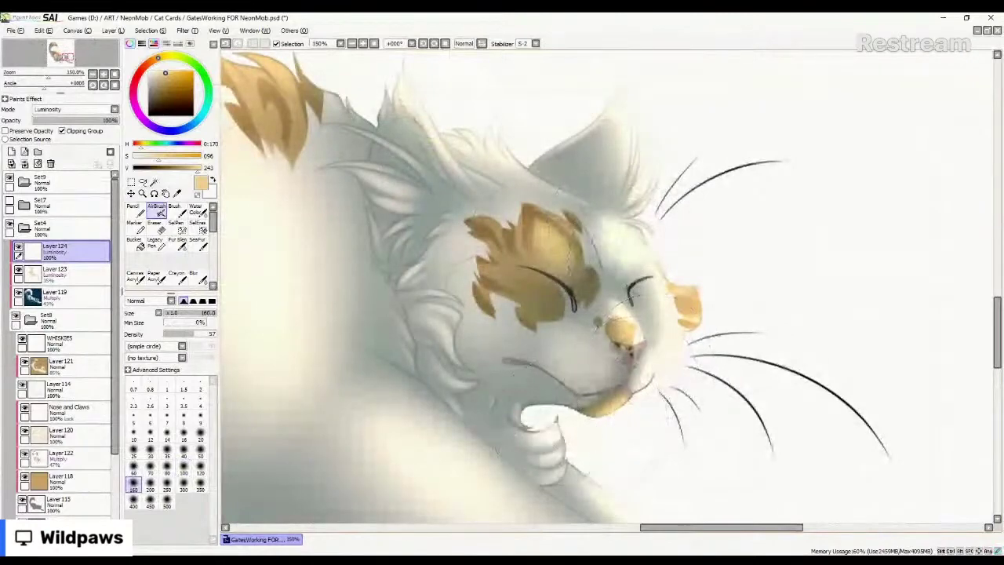
# Examine the highlights across the whole cat, from the tail to the face and front paws.
pyautogui.scroll(-2, 499, 235)
pyautogui.scroll(-4, 495, 349)
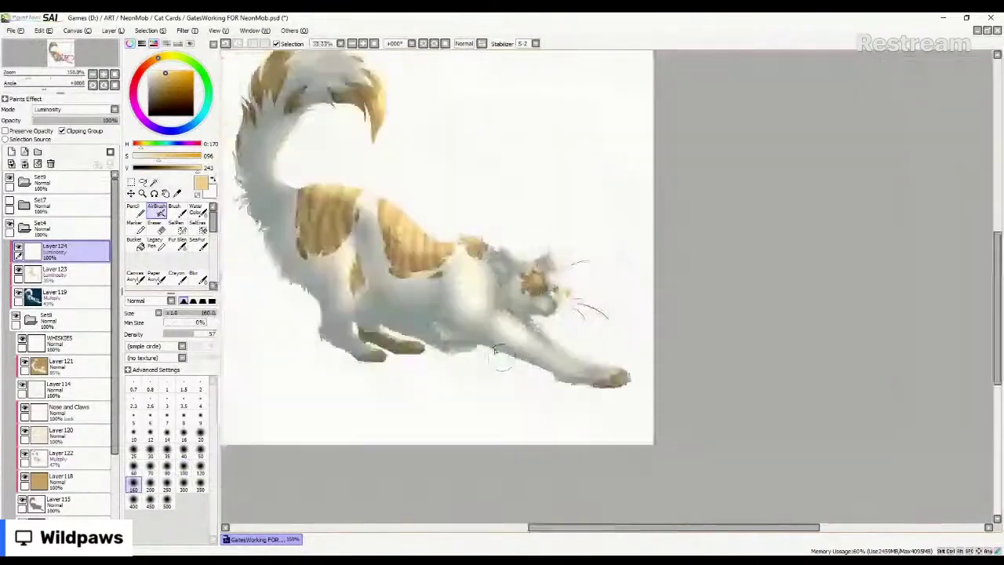
pyautogui.moveTo(495, 352); pyautogui.dragTo(545, 398)
pyautogui.moveTo(413, 272); pyautogui.dragTo(451, 301)
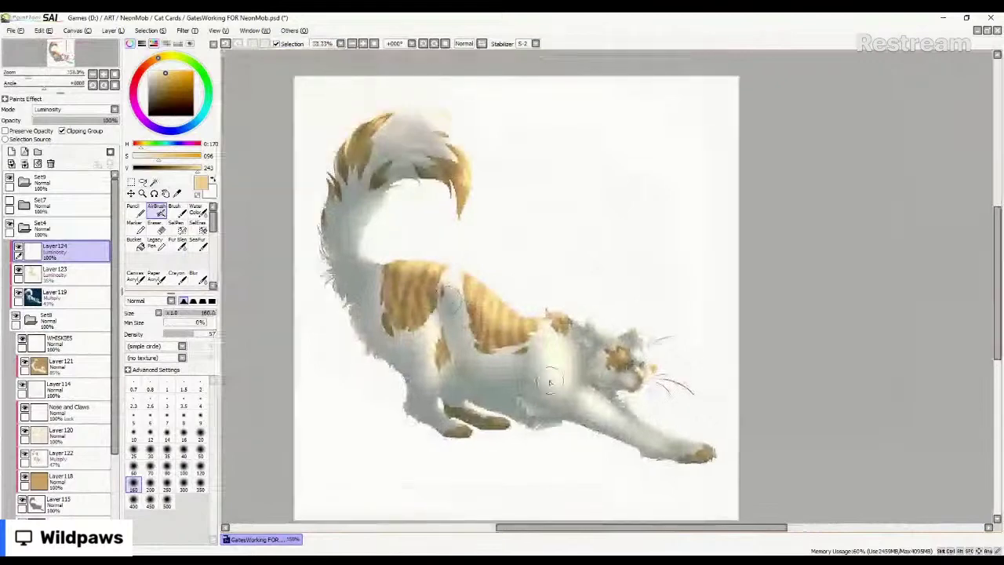
pyautogui.scroll(2, 575, 405)
pyautogui.click(198, 243)
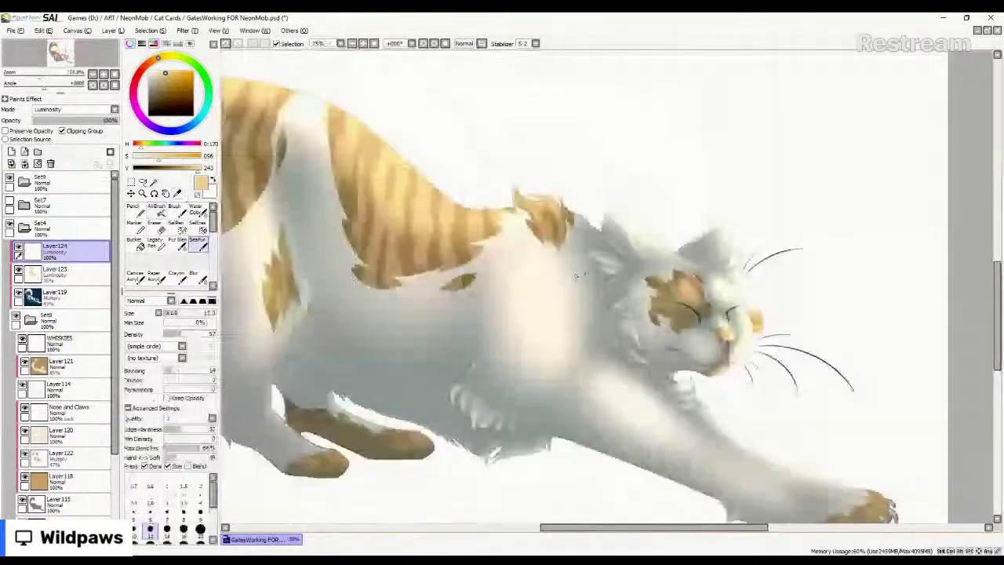
pyautogui.scroll(-2, 645, 310)
pyautogui.scroll(-1, 647, 315)
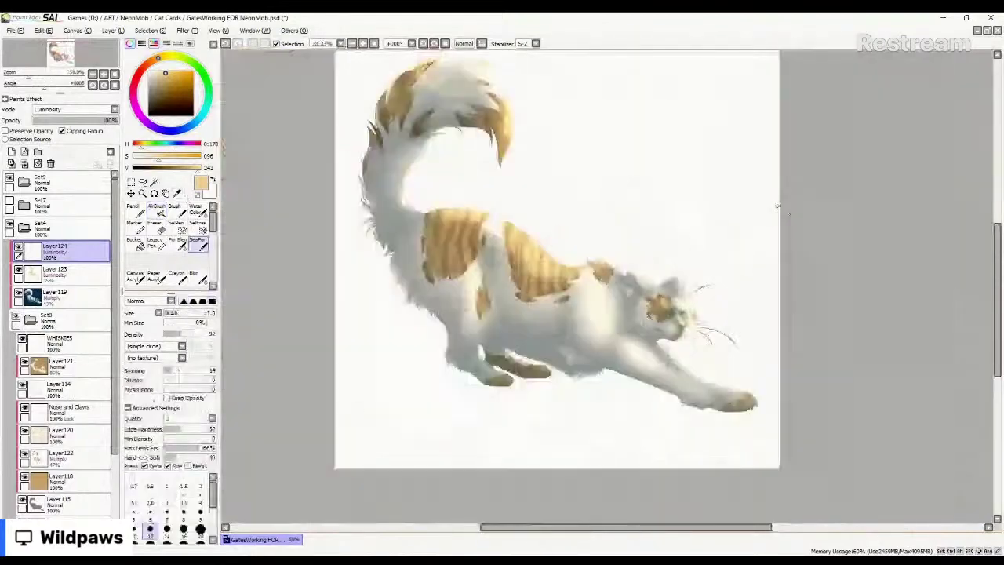
pyautogui.moveTo(999, 328); pyautogui.dragTo(999, 316)
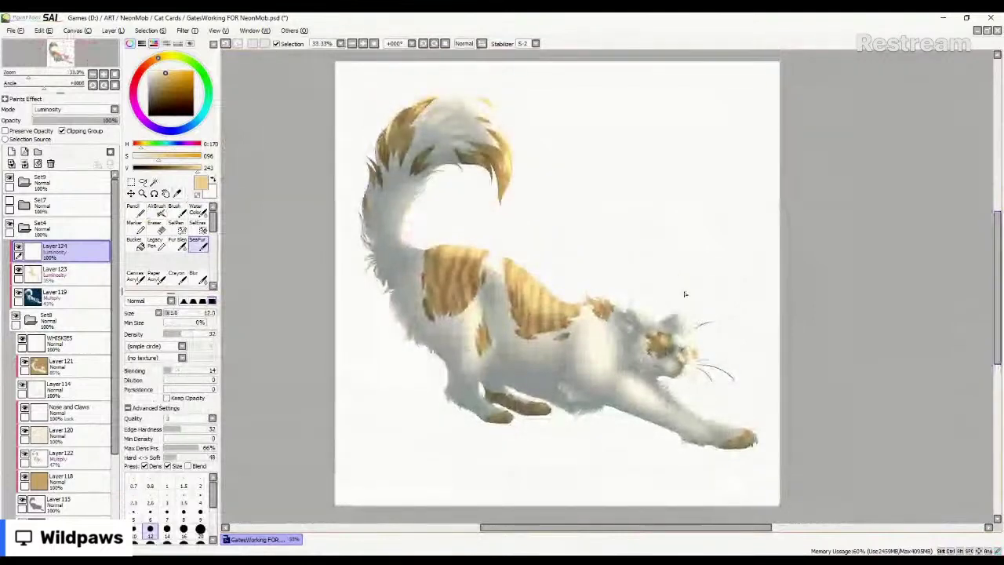
# Preview the cat against the BG layer set by showing it briefly and hiding it again.
pyautogui.click(24, 227)
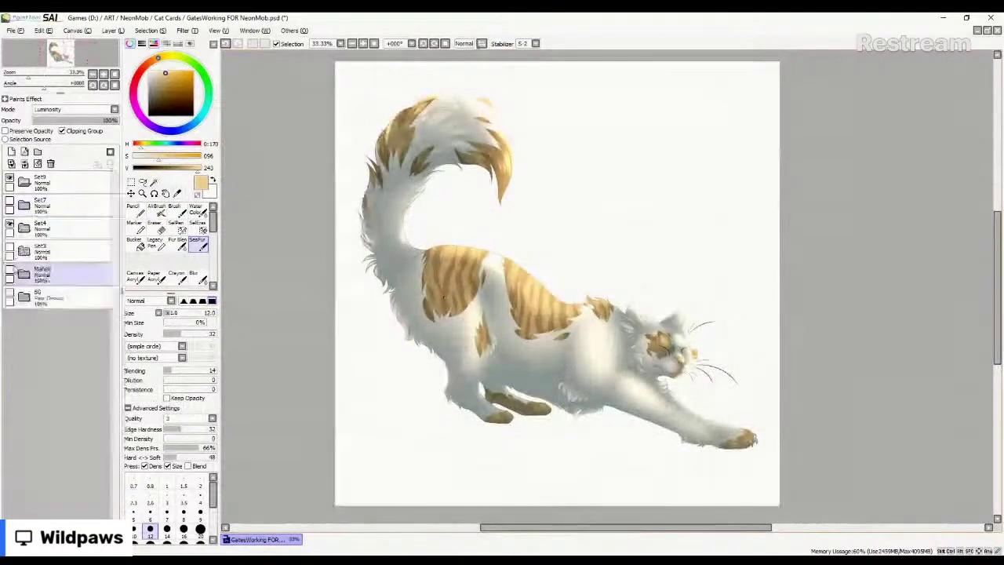
pyautogui.click(47, 297)
pyautogui.click(9, 296)
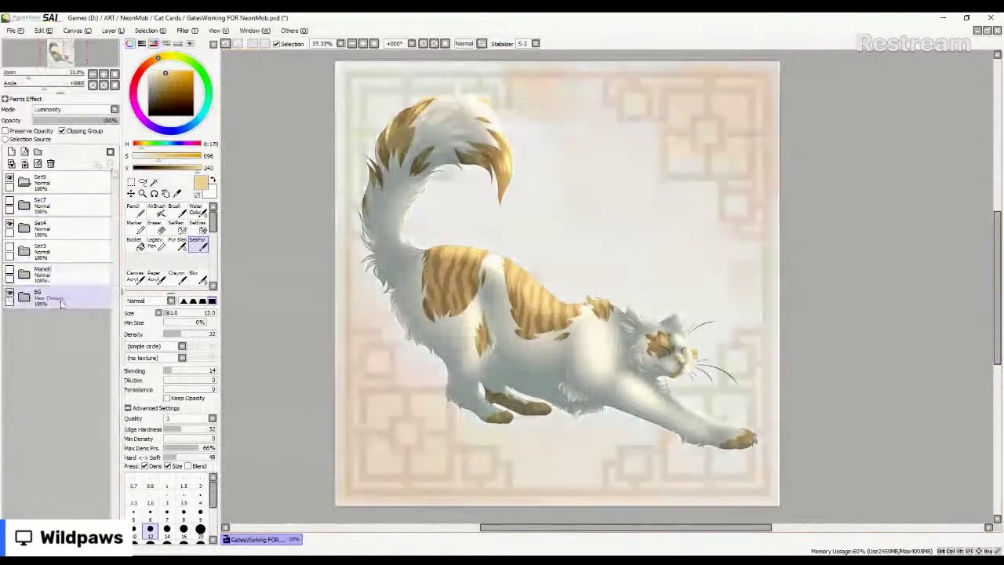
pyautogui.click(10, 296)
# Select Set4 and hide its WHISKIES layer together with the two Luminosity layers and the Multiply shading layer.
pyautogui.click(52, 230)
pyautogui.click(53, 233)
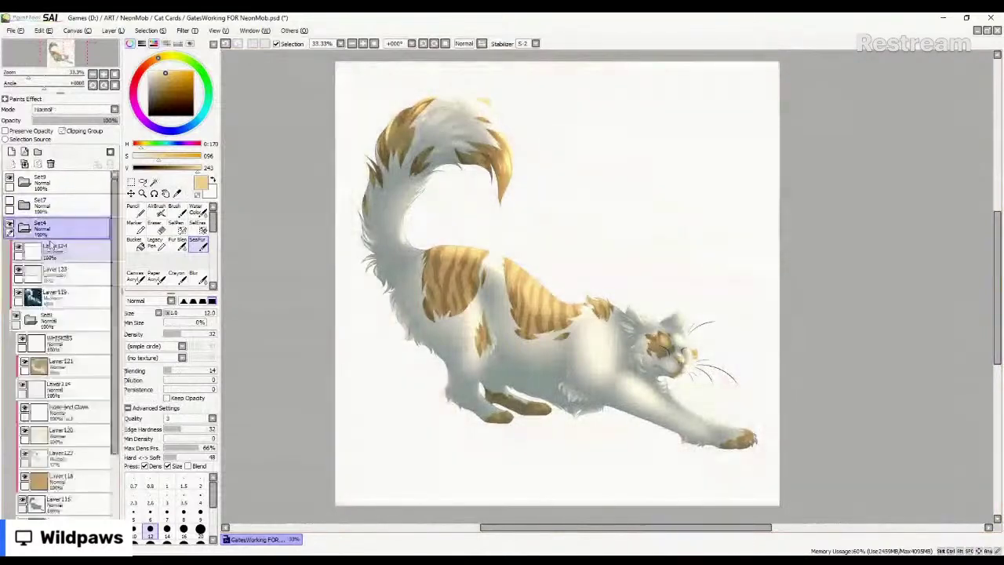
pyautogui.click(22, 342)
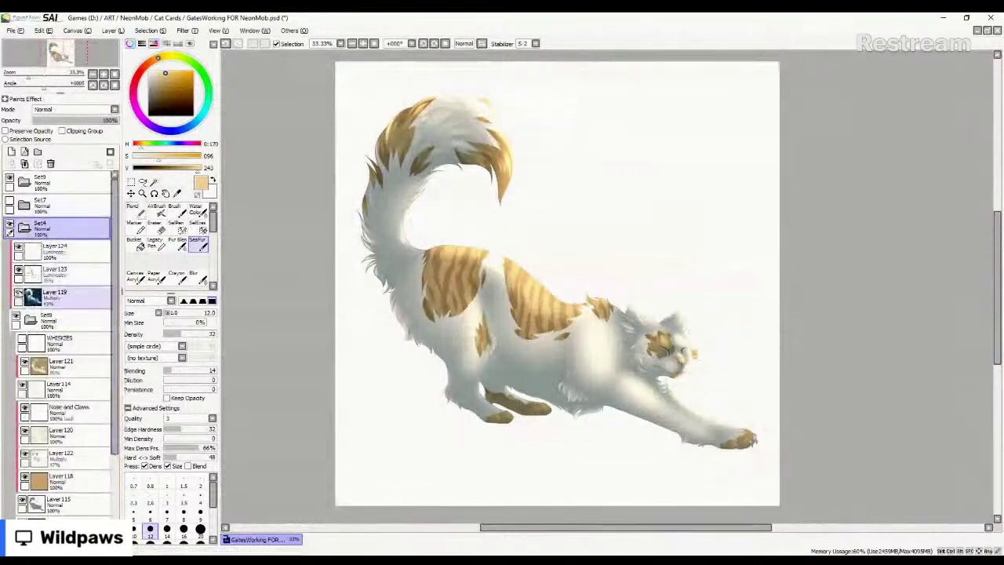
pyautogui.click(18, 249)
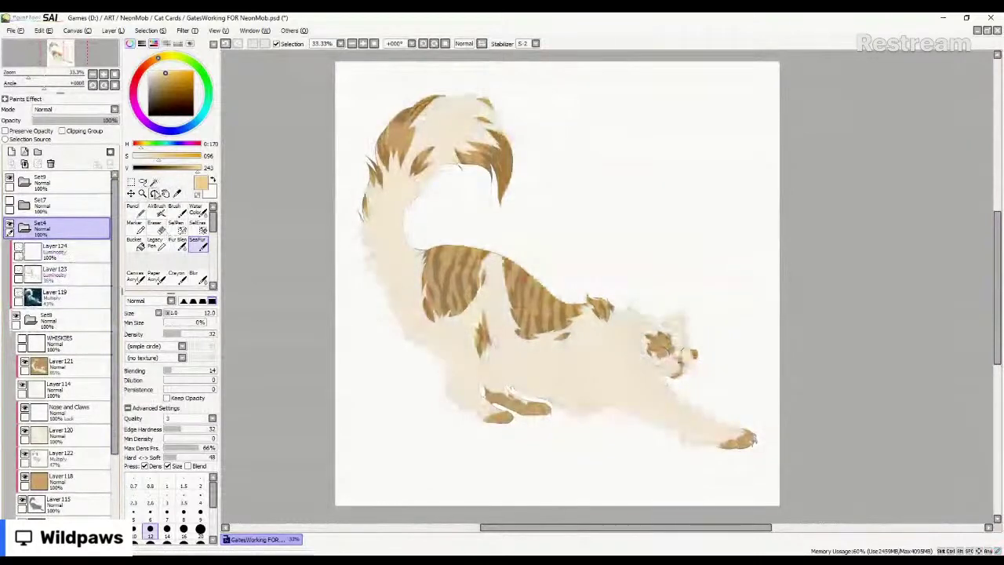
# Select the white background around the cat with the Magic Wand and invert the selection to cover the cat.
pyautogui.click(155, 194)
pyautogui.click(456, 210)
pyautogui.scroll(6, 484, 354)
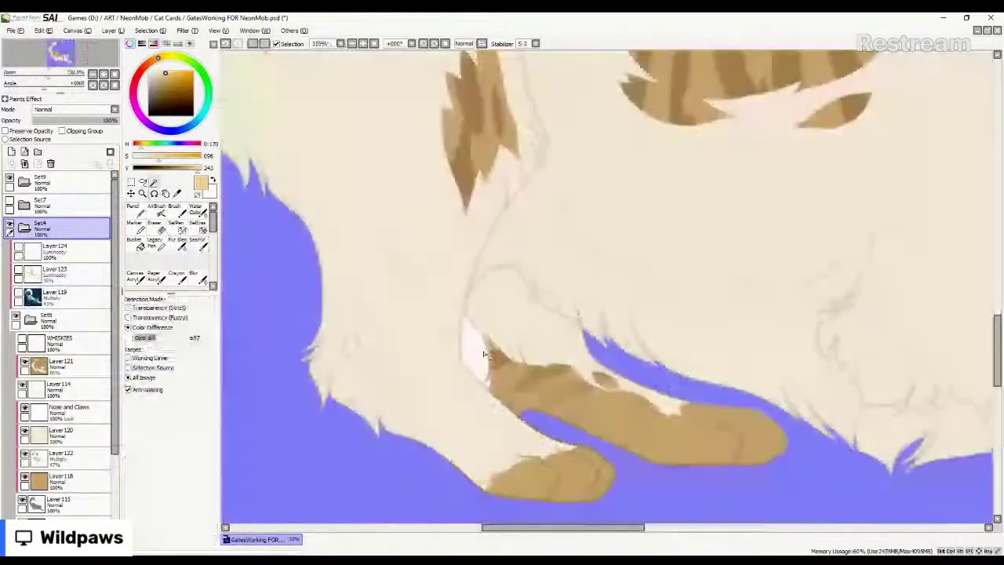
pyautogui.scroll(-6, 629, 343)
pyautogui.moveTo(630, 343); pyautogui.dragTo(564, 330)
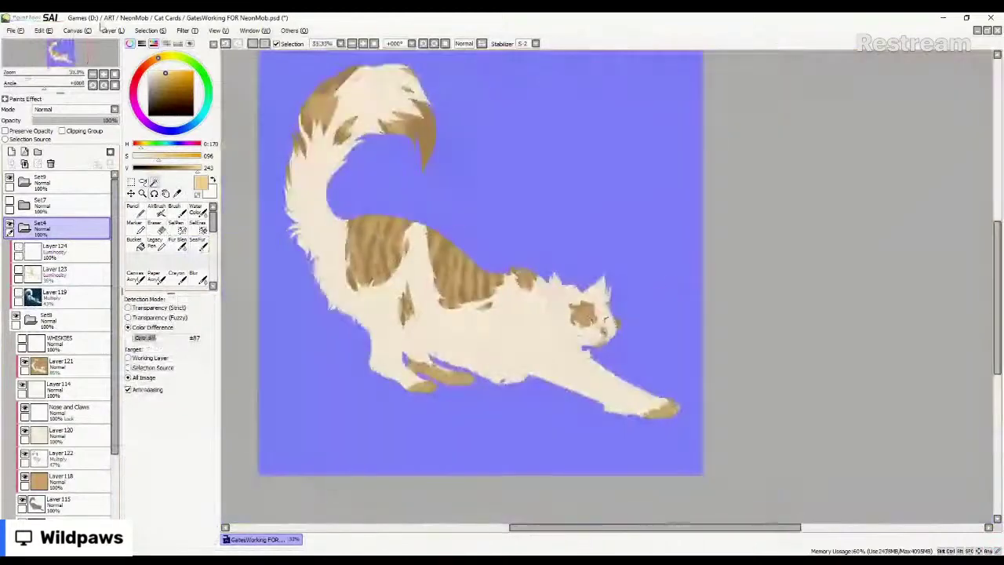
pyautogui.click(113, 29)
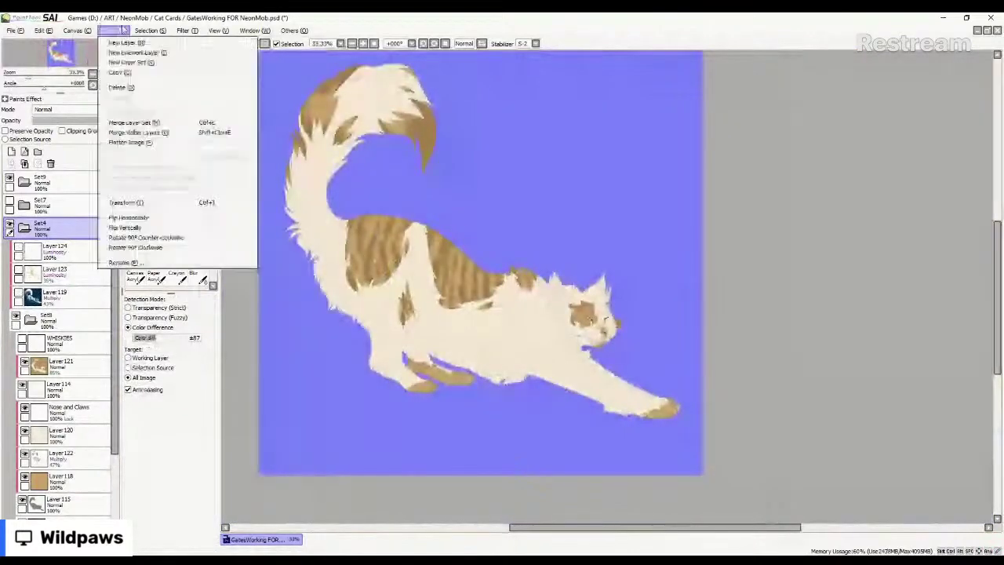
pyautogui.moveTo(149, 30)
pyautogui.click(153, 51)
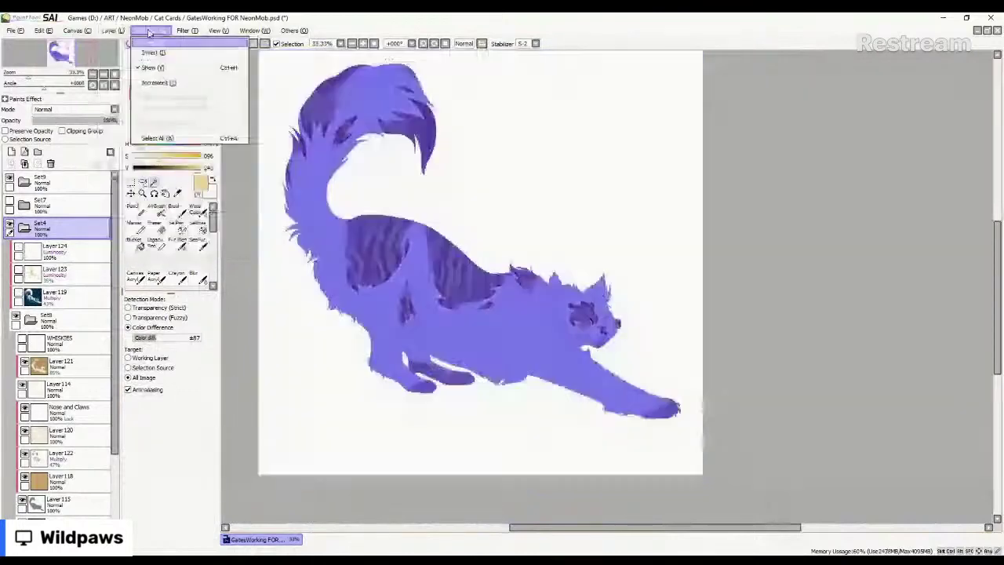
# Expand the cat selection outward with the Increment command, applying it twice.
pyautogui.click(160, 82)
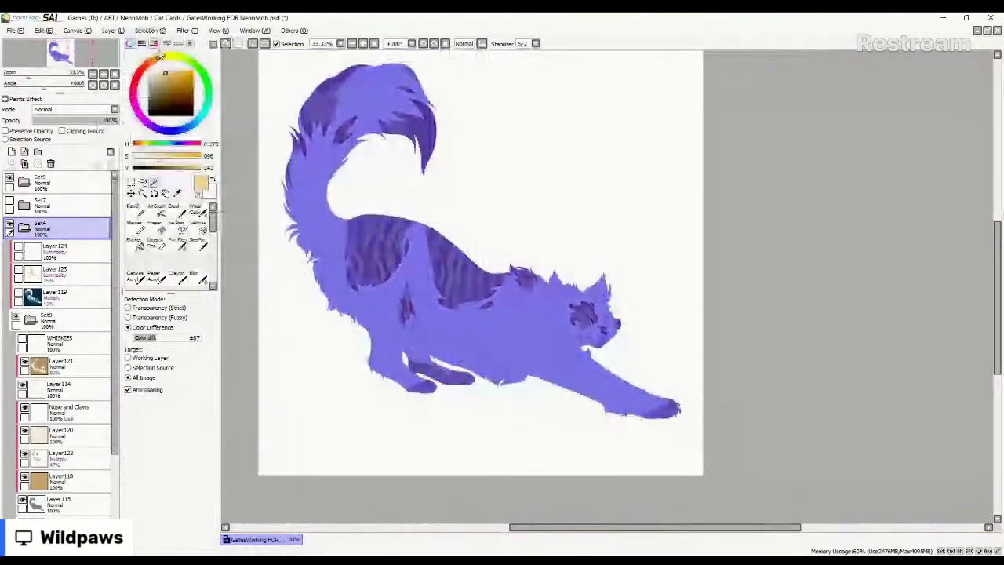
pyautogui.click(150, 31)
pyautogui.click(159, 82)
pyautogui.scroll(6, 361, 145)
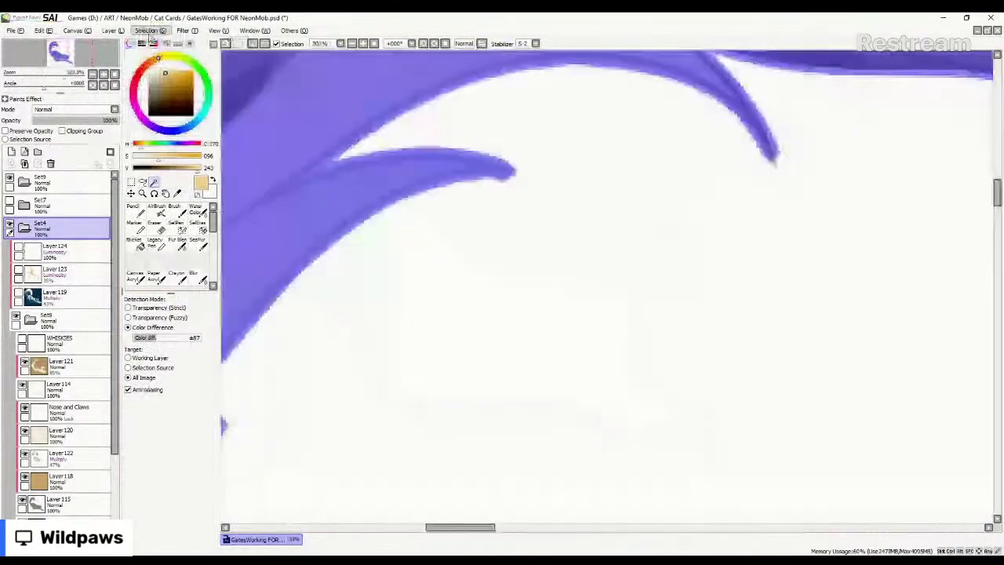
# Set the drawing color to black and show the two Luminosity layers, the Multiply shading layer and the WHISKIES layer again, with Set8 collapsed.
pyautogui.click(149, 115)
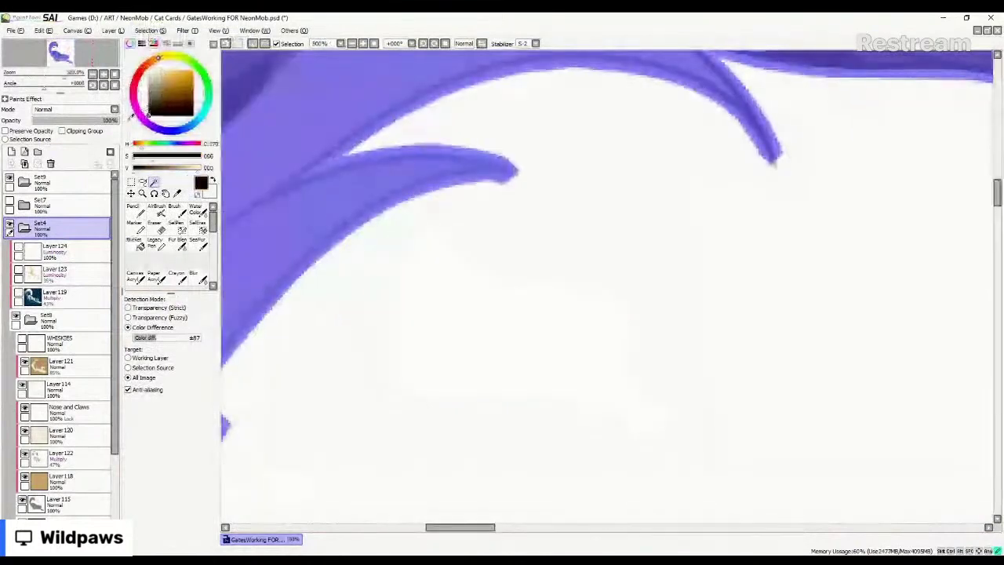
pyautogui.scroll(-3, 370, 203)
pyautogui.scroll(-5, 371, 202)
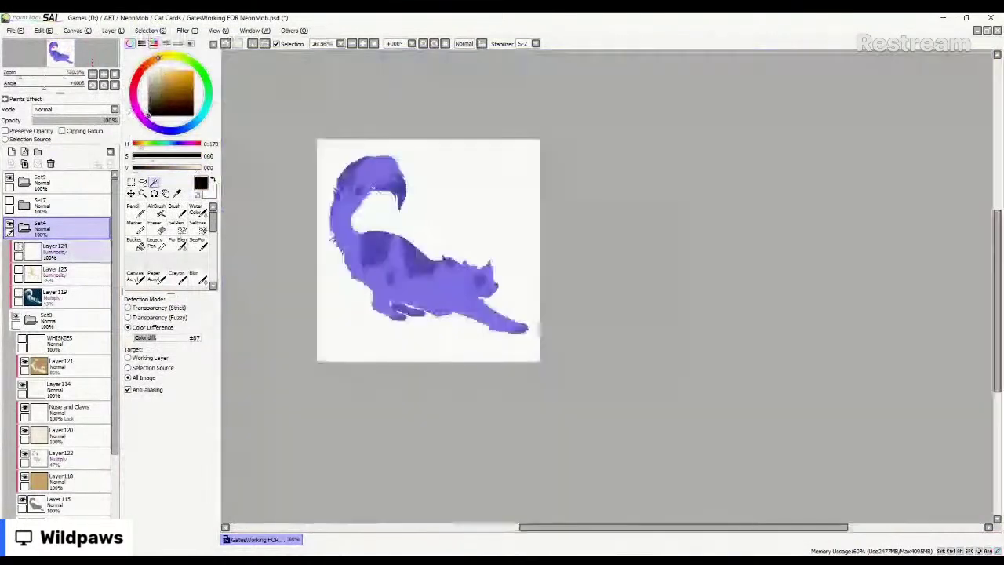
pyautogui.moveTo(19, 246); pyautogui.dragTo(19, 293)
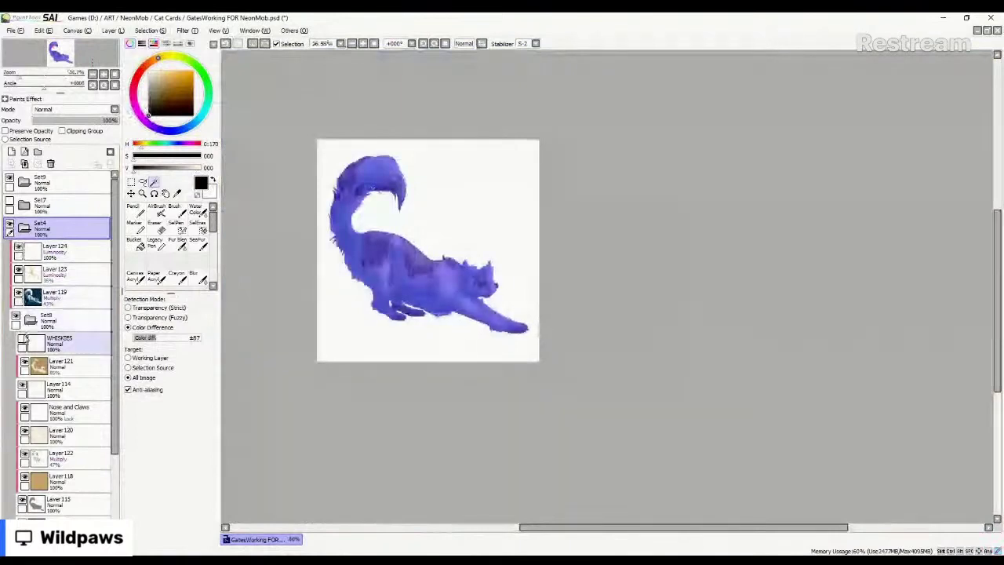
pyautogui.click(33, 320)
# Add a new layer directly below Set8 and fill the expanded cat selection on it with black using the Bucket.
pyautogui.click(36, 342)
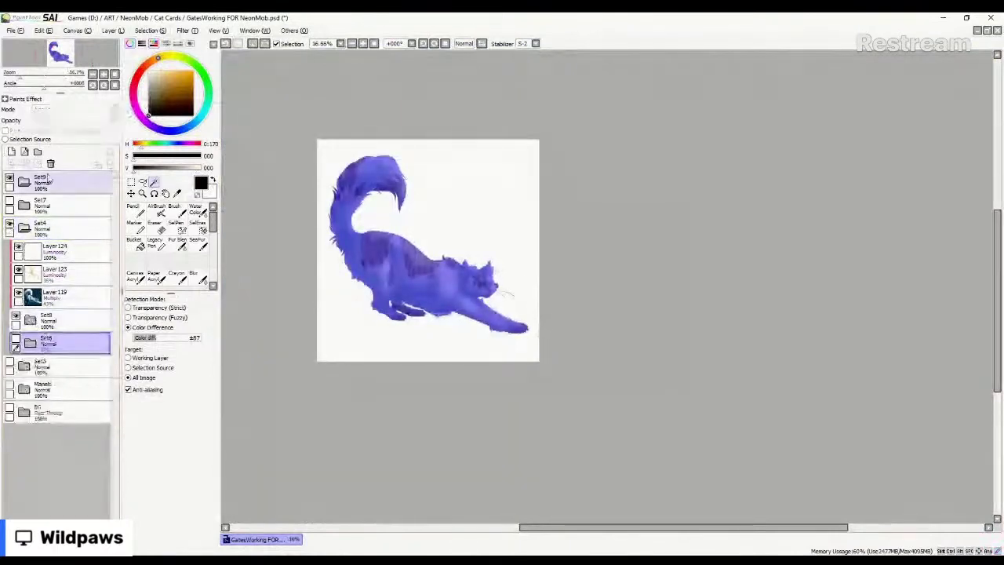
pyautogui.click(12, 153)
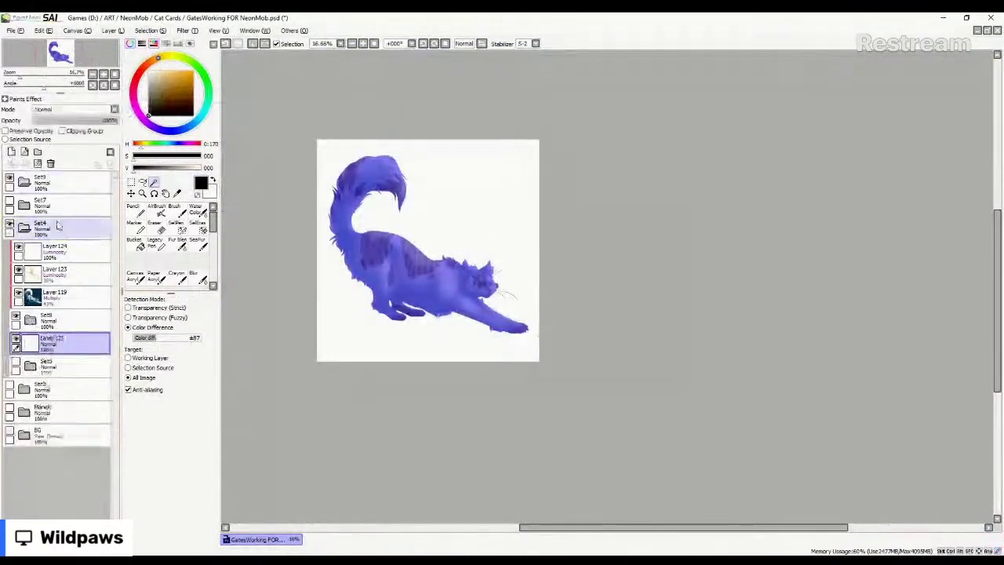
pyautogui.click(139, 245)
pyautogui.click(362, 252)
pyautogui.scroll(1, 362, 252)
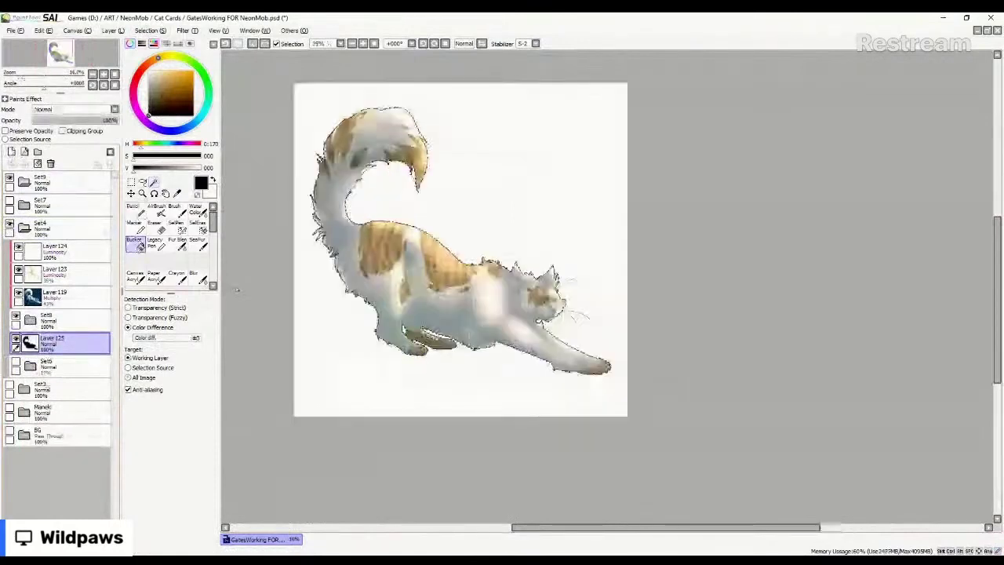
# Clear the selection and show the BG layer set behind the outlined cat.
pyautogui.hotkey('ctrl', 't')
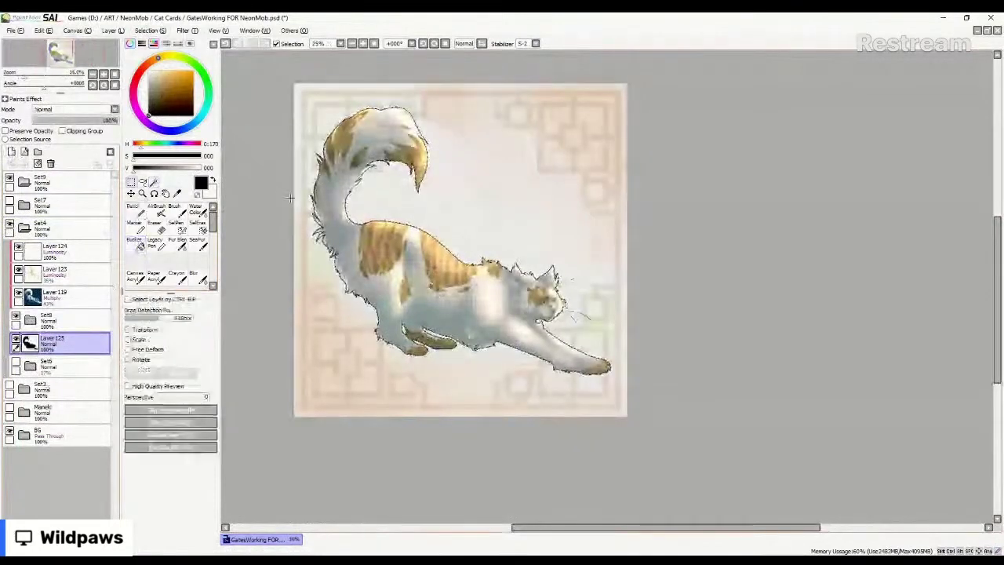
pyautogui.scroll(1, 357, 229)
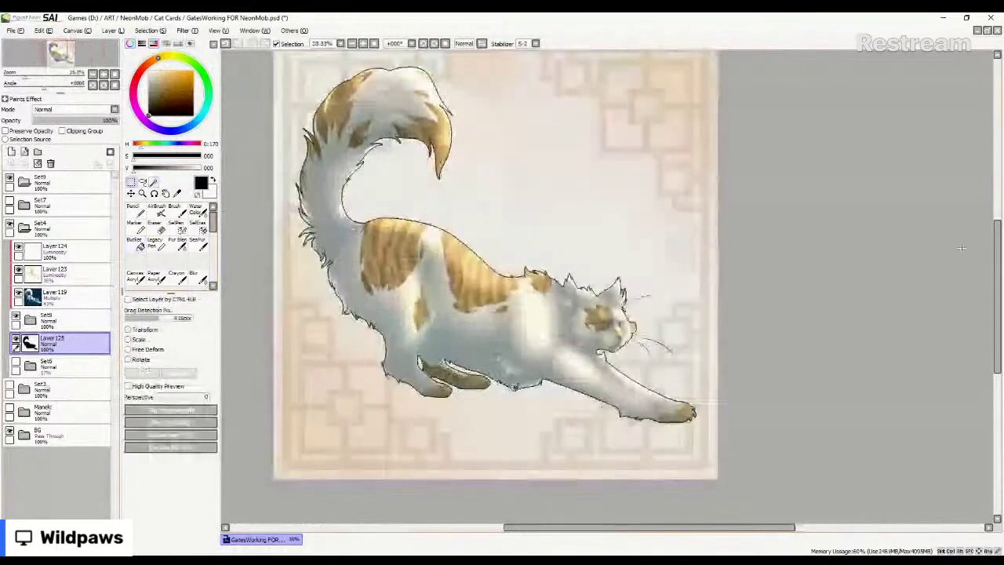
pyautogui.moveTo(999, 277); pyautogui.dragTo(998, 269)
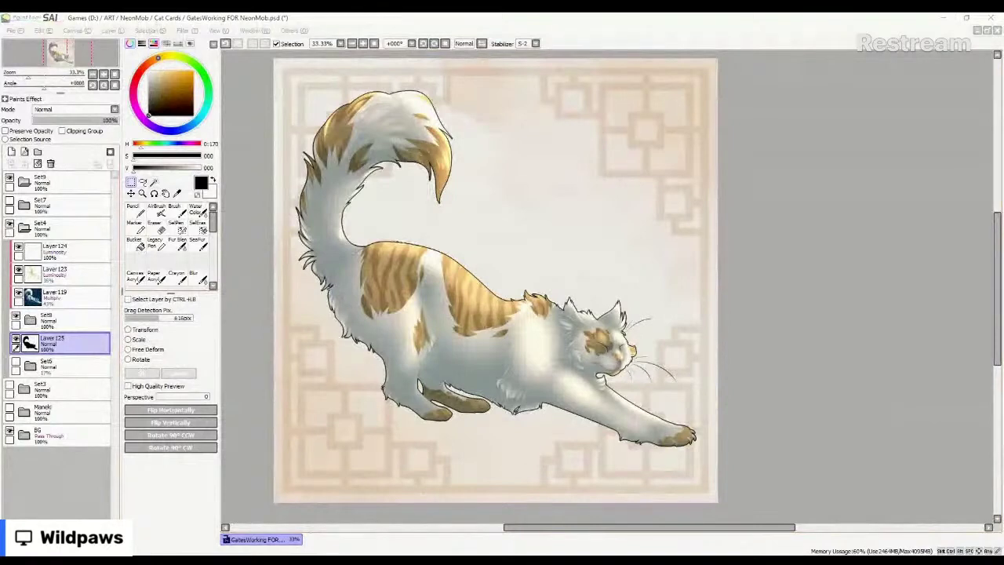
pyautogui.click(785, 317)
pyautogui.hotkey('alt', 'Tab')
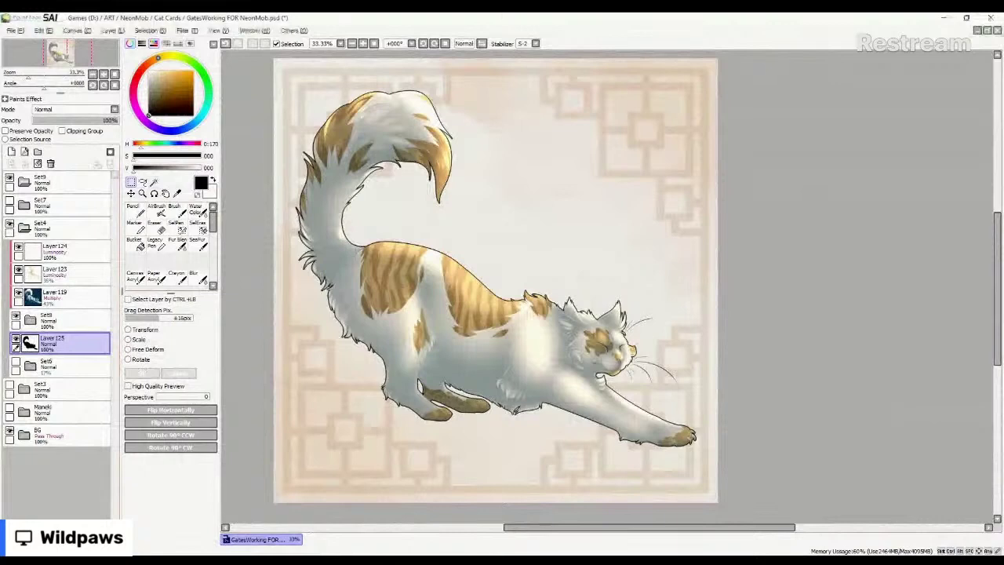